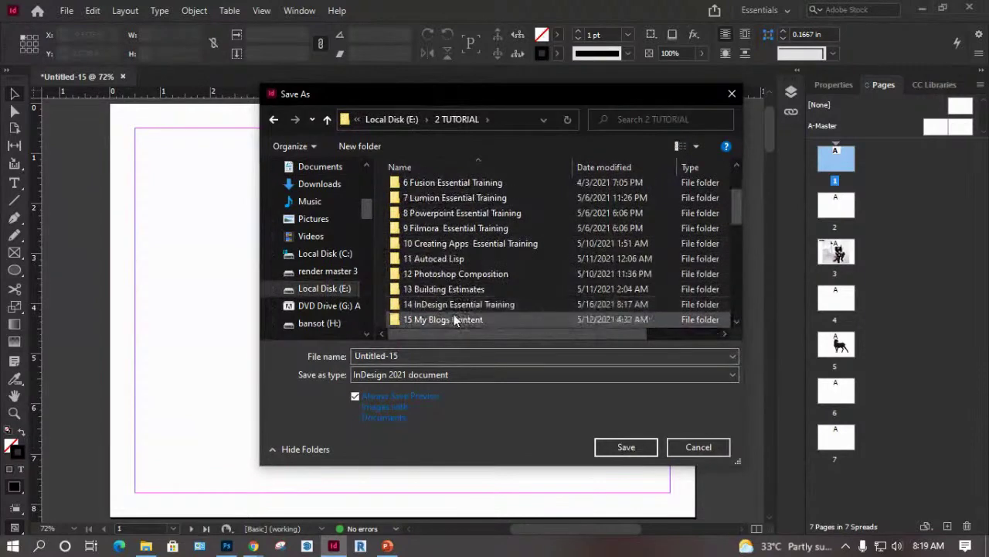
Save the document as TRAINING in the 14 InDesign Essential Training folder and close it.
double_click(461, 306)
click(418, 356)
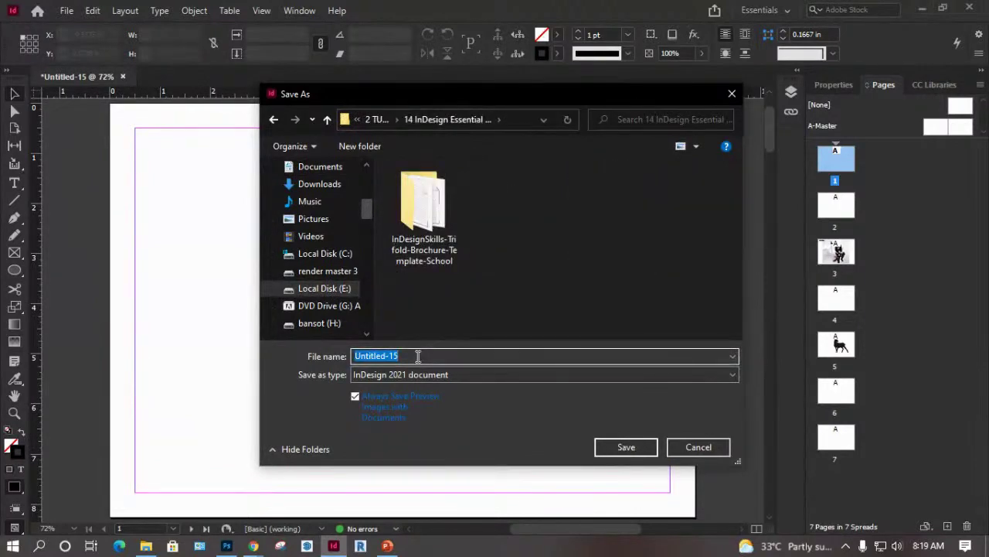
text(TRAINING)
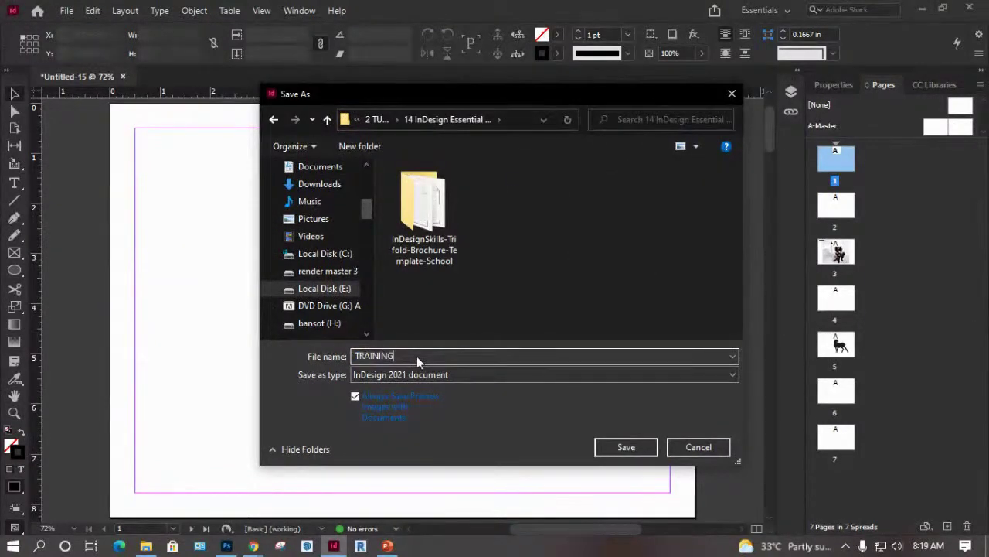
click(627, 447)
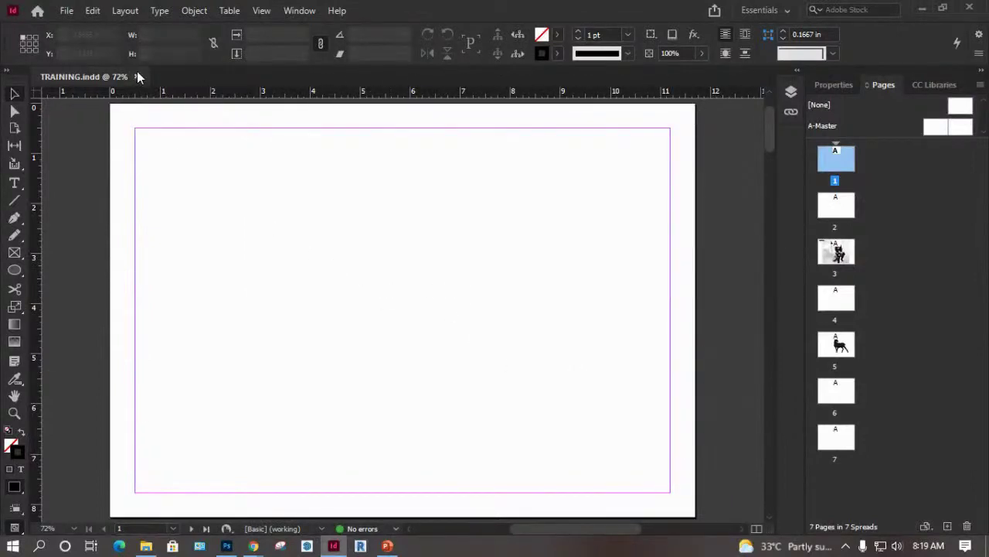
click(137, 75)
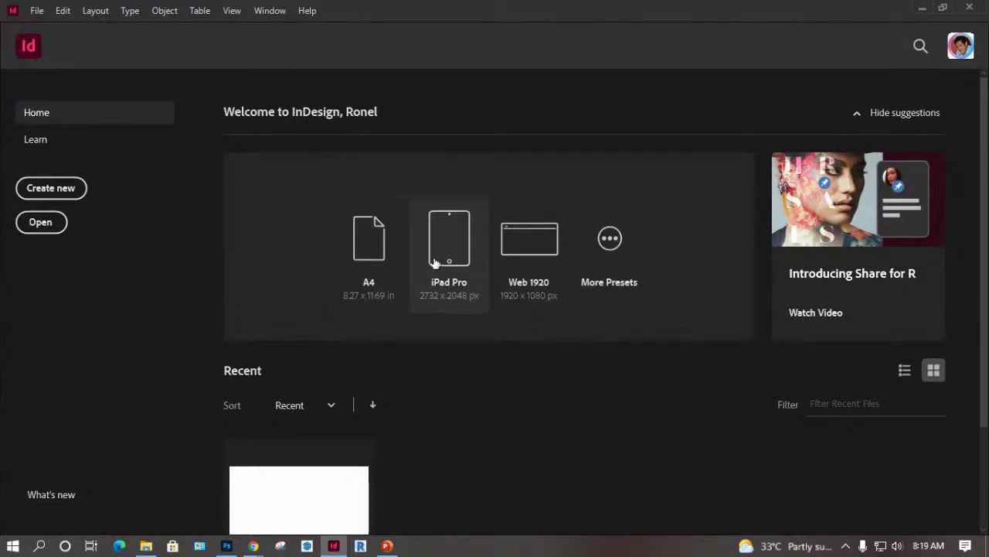
Examine the recent items in the New Document window and the recent files on the home screen.
click(610, 238)
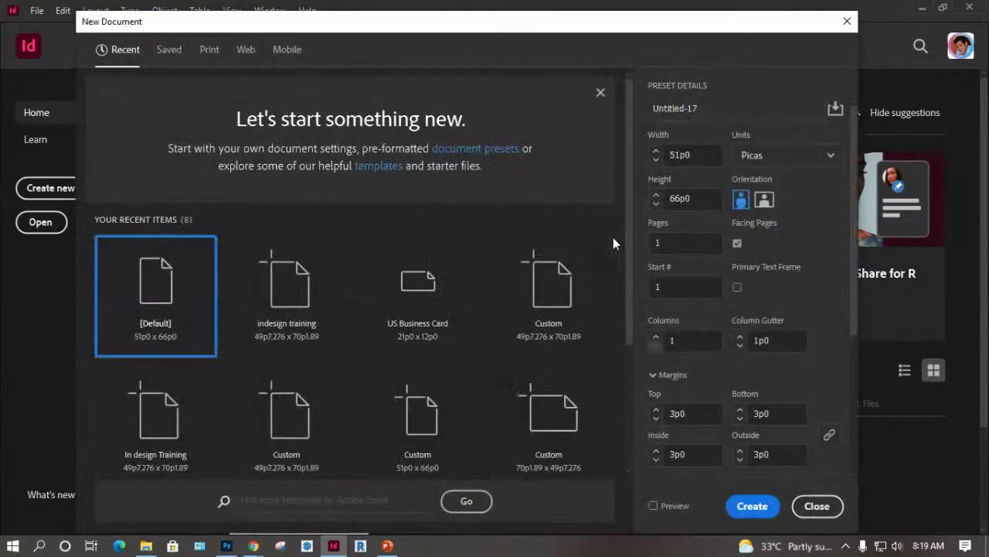
scroll(294, 263, down, 3)
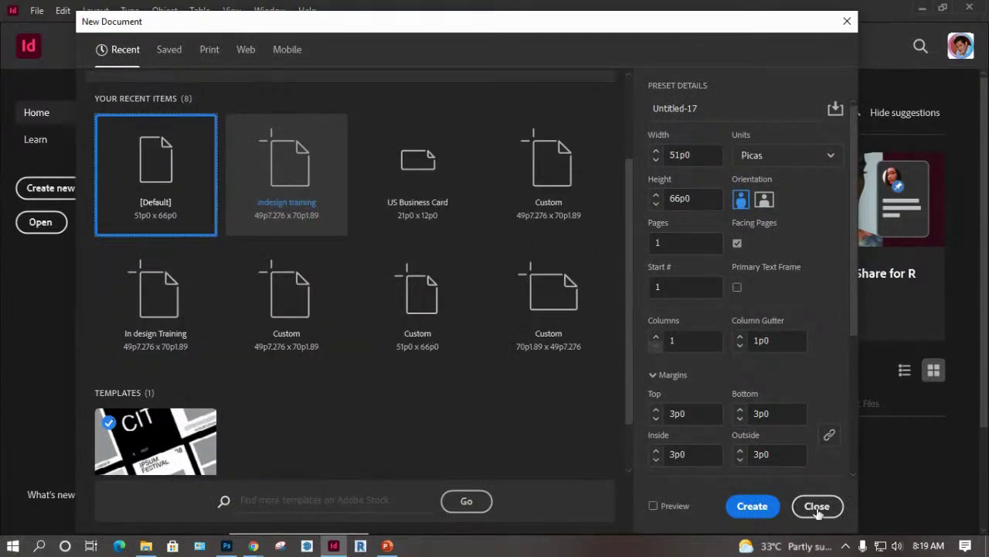
click(847, 20)
scroll(431, 453, down, 3)
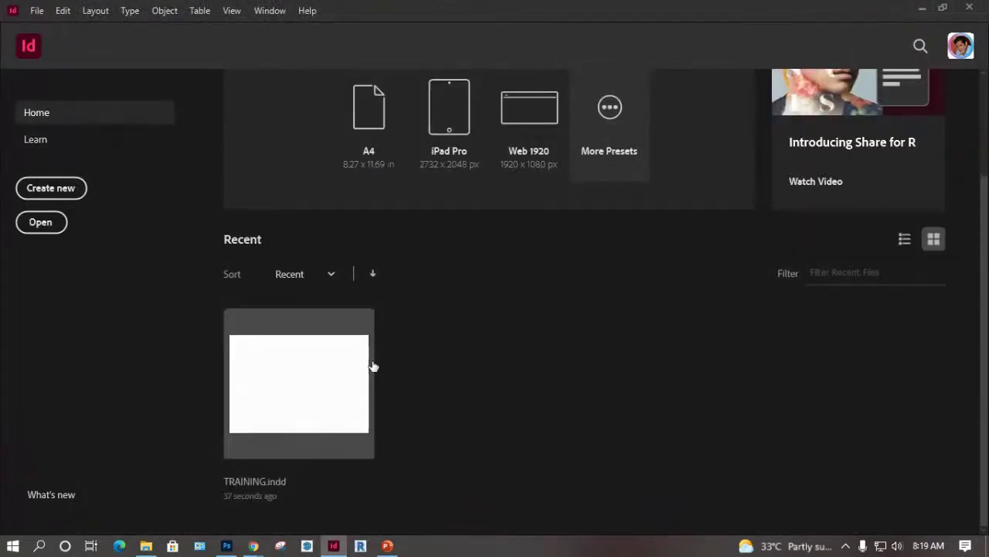
scroll(387, 391, up, 3)
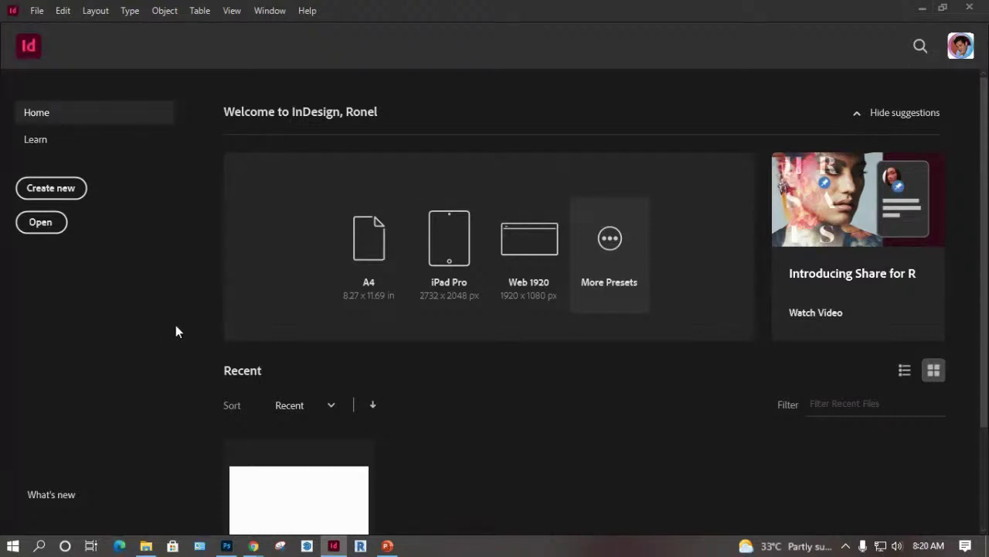
Review the home screen option in the General preferences and dismiss them without changes.
click(60, 12)
mouse_move(154, 537)
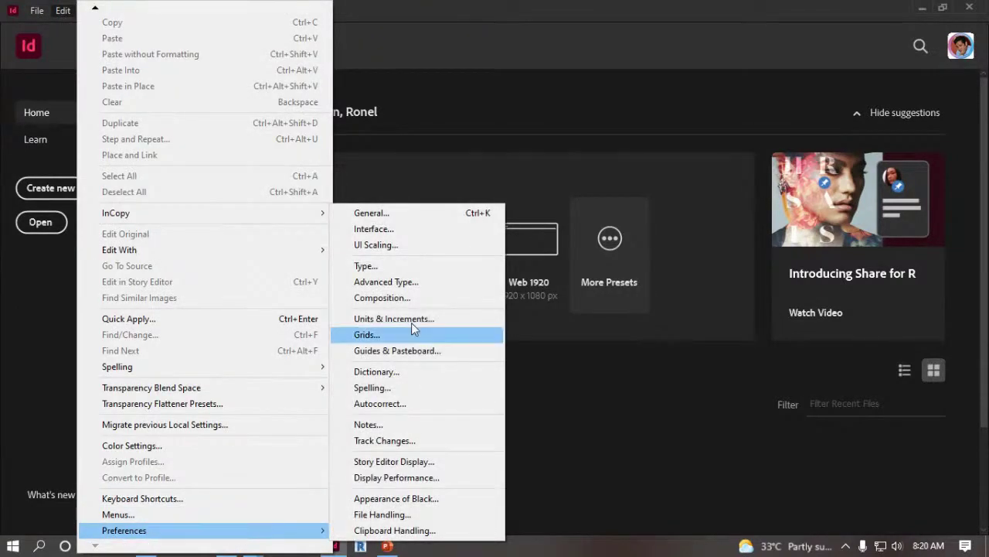
click(383, 211)
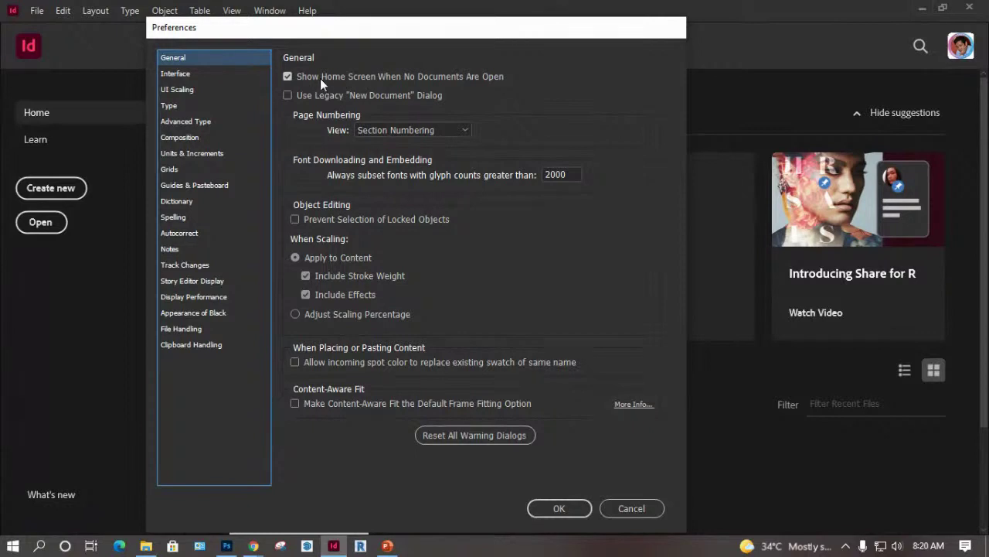
click(631, 508)
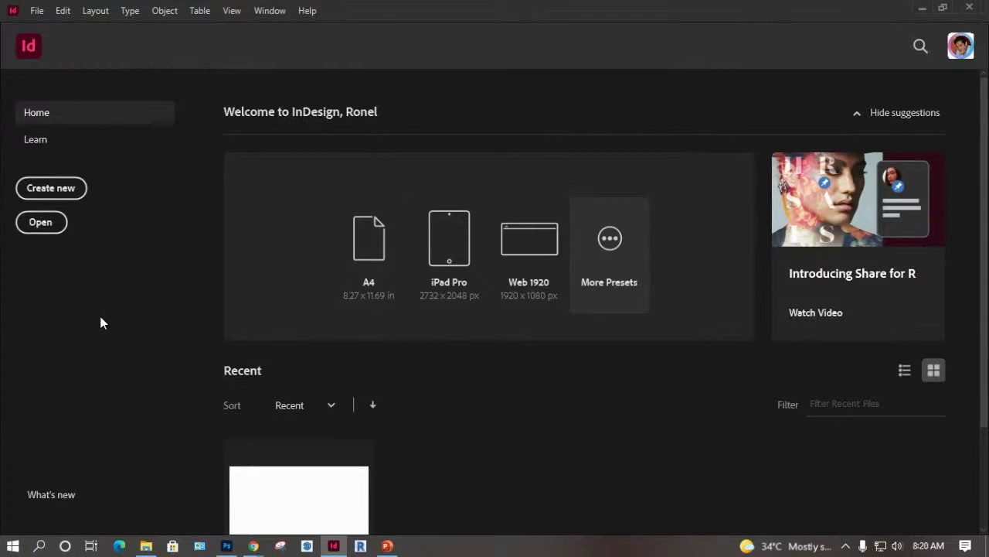
View the standard New Document window from the home screen and close it without creating anything.
click(57, 193)
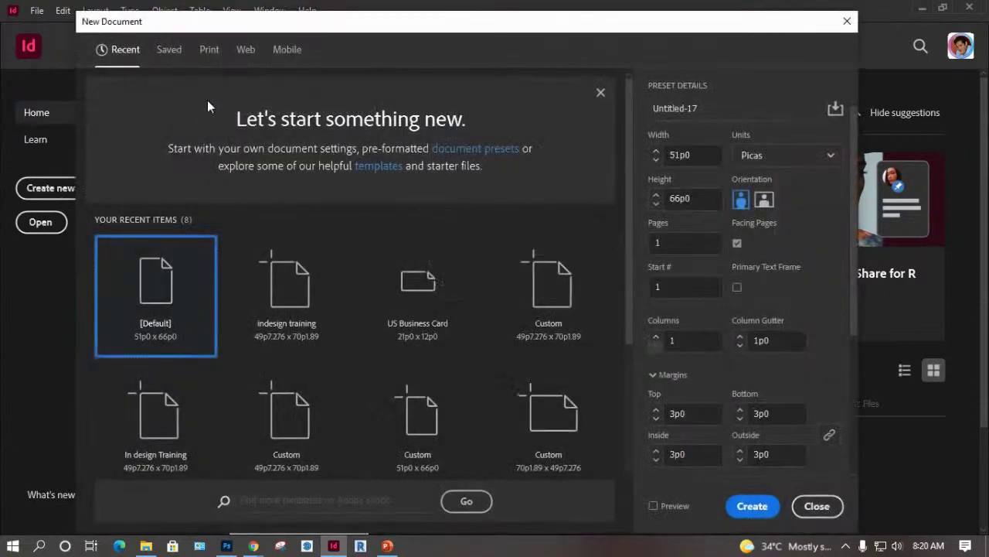
mouse_move(291, 25)
mouse_down()
mouse_move(311, 27)
mouse_move(259, 23)
mouse_move(293, 27)
mouse_up()
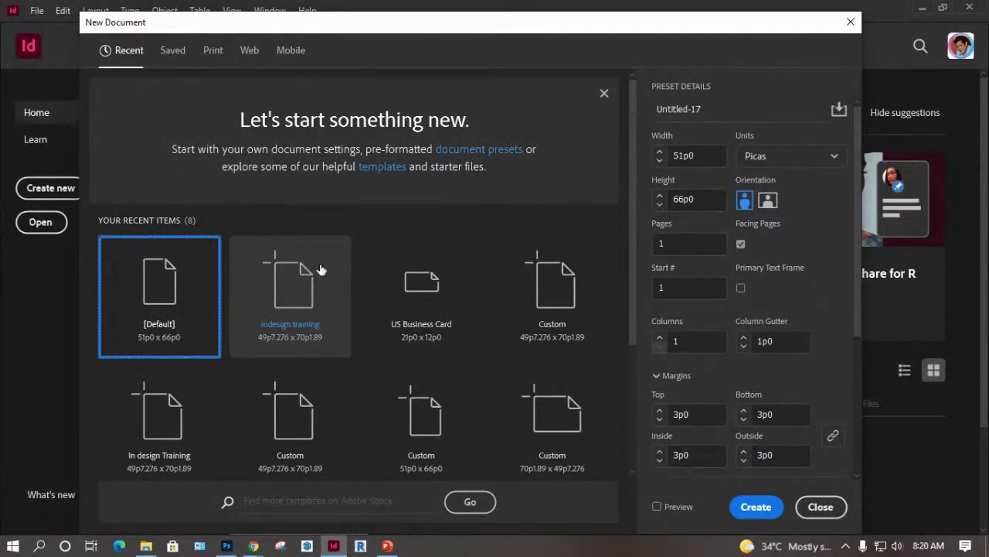
click(821, 507)
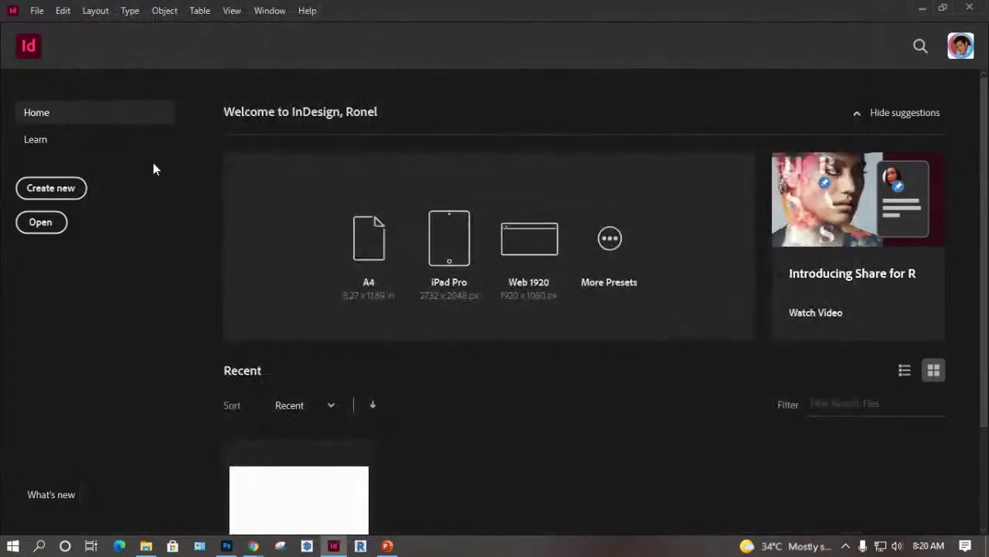
Turn on Use Legacy "New Document" Dialog in the General preferences.
click(36, 12)
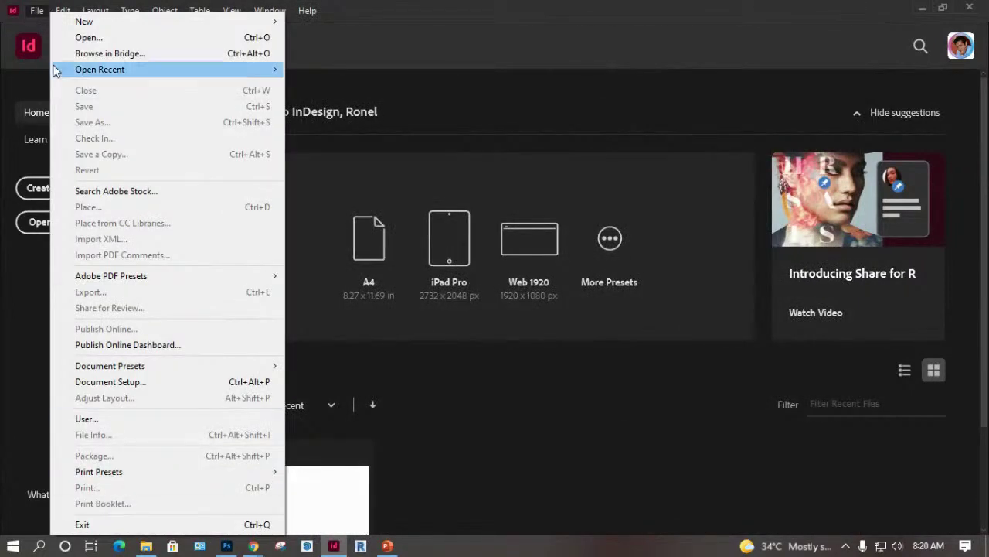
mouse_move(62, 10)
mouse_move(135, 533)
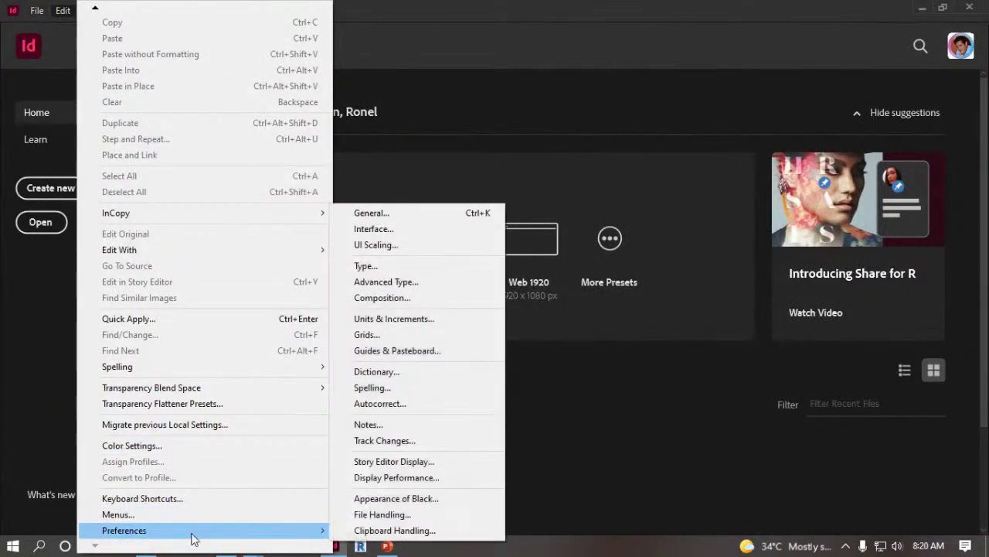
click(378, 217)
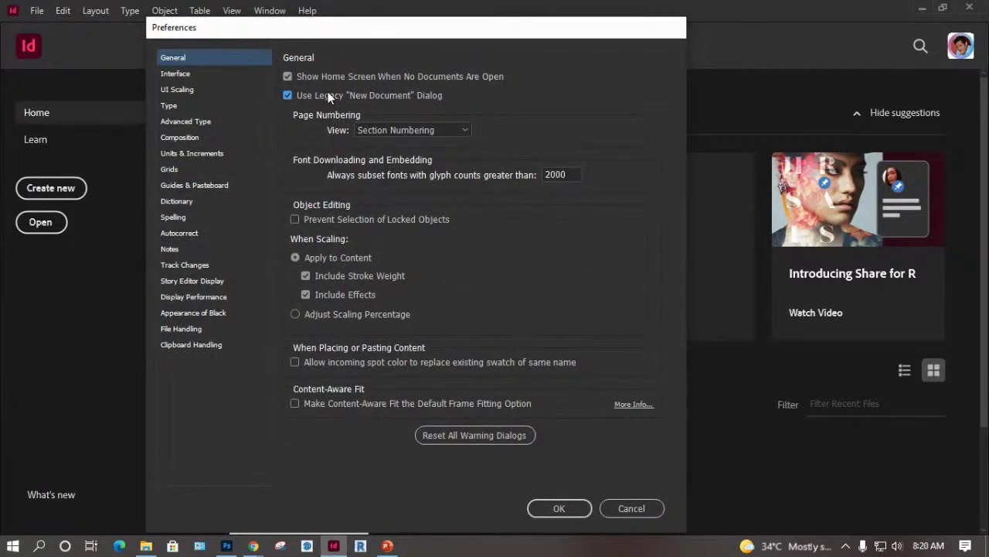
click(532, 503)
Inspect the legacy New Document dialog and its document preset options, and cancel it.
click(74, 190)
drag(674, 97, 281, 124)
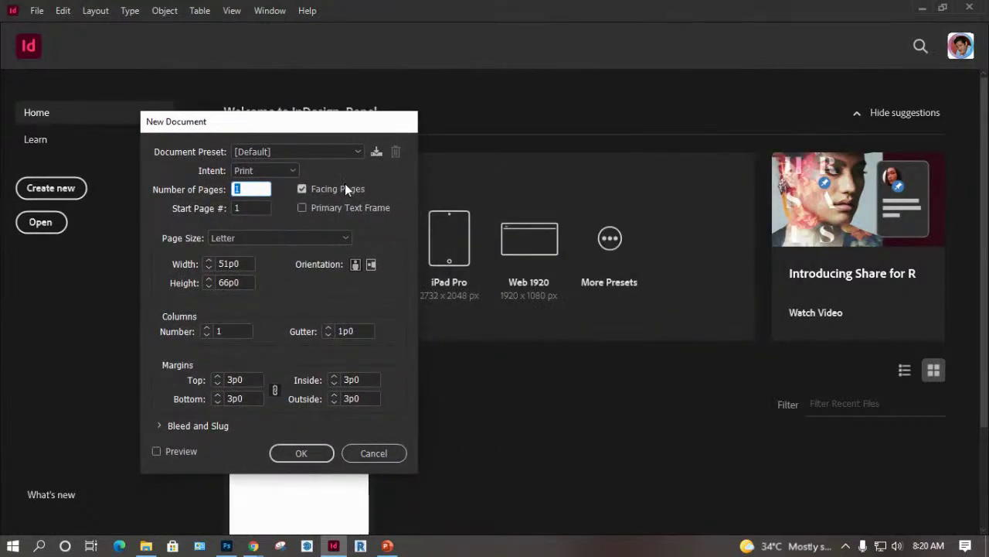
click(356, 152)
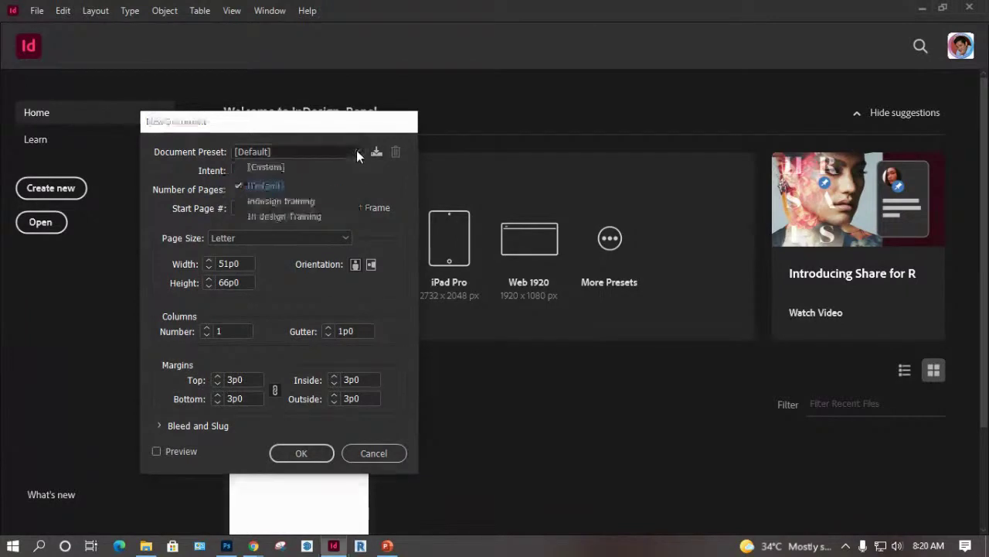
click(356, 152)
click(379, 454)
Turn off Use Legacy "New Document" Dialog in the General preferences.
click(63, 10)
mouse_move(142, 532)
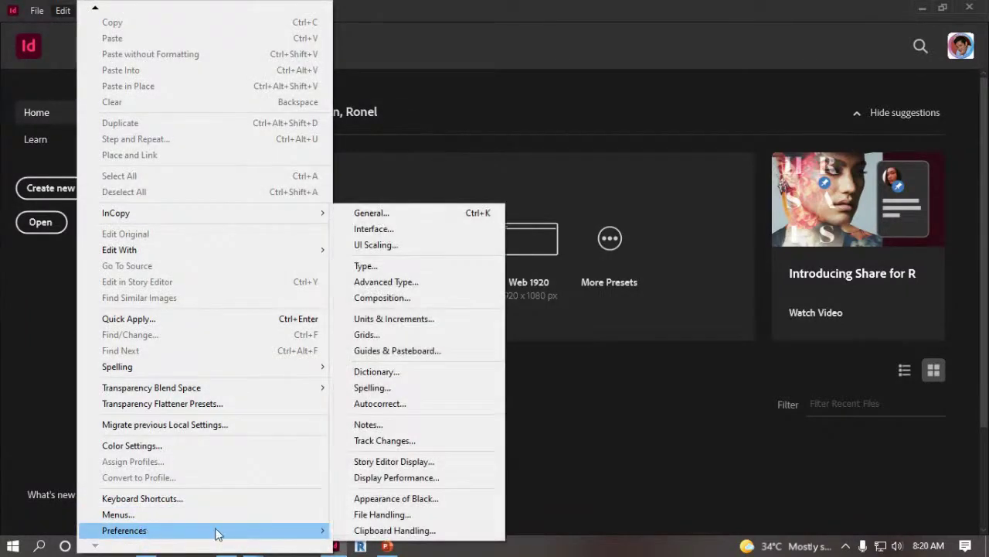
click(391, 214)
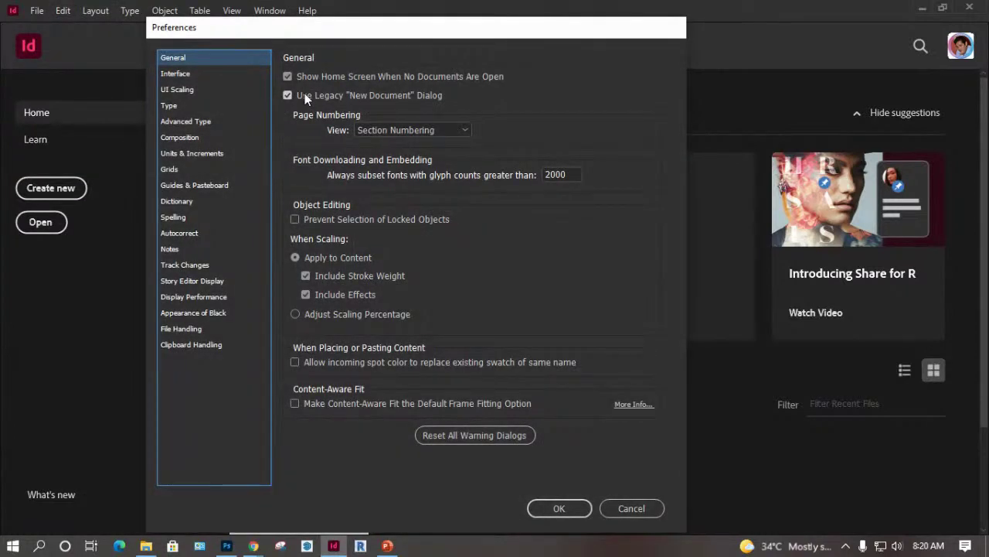
click(302, 94)
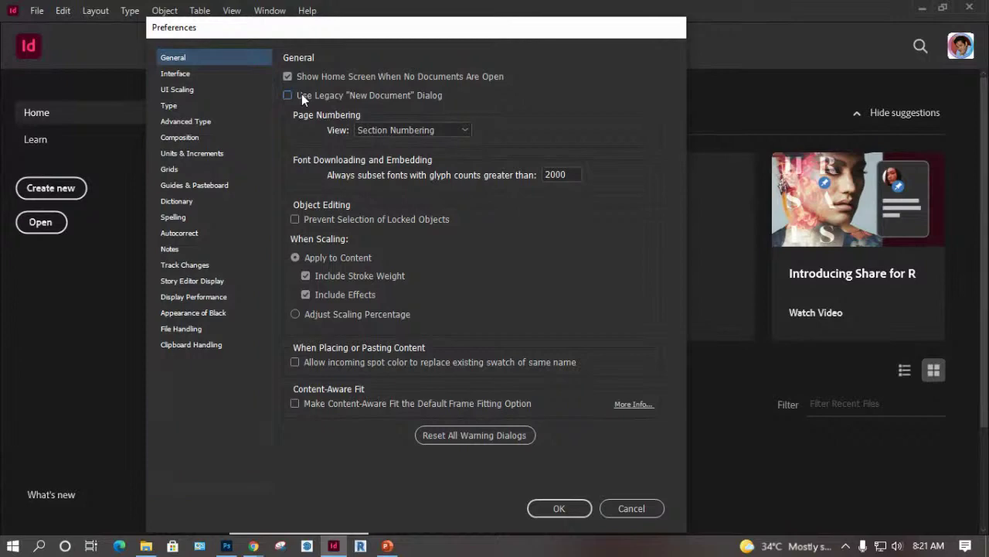
click(565, 506)
Start a new document and look through the recent and saved presets.
click(51, 188)
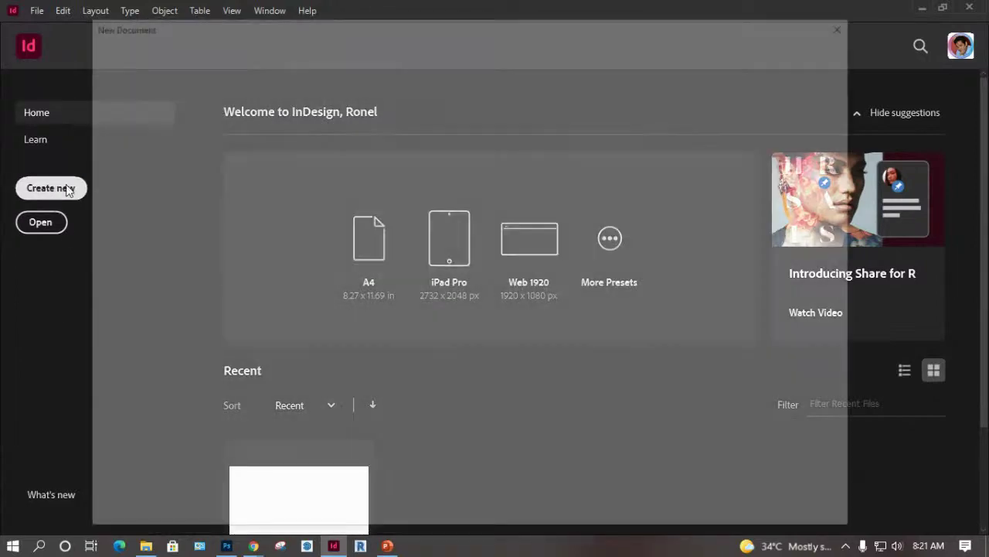
drag(298, 28, 267, 35)
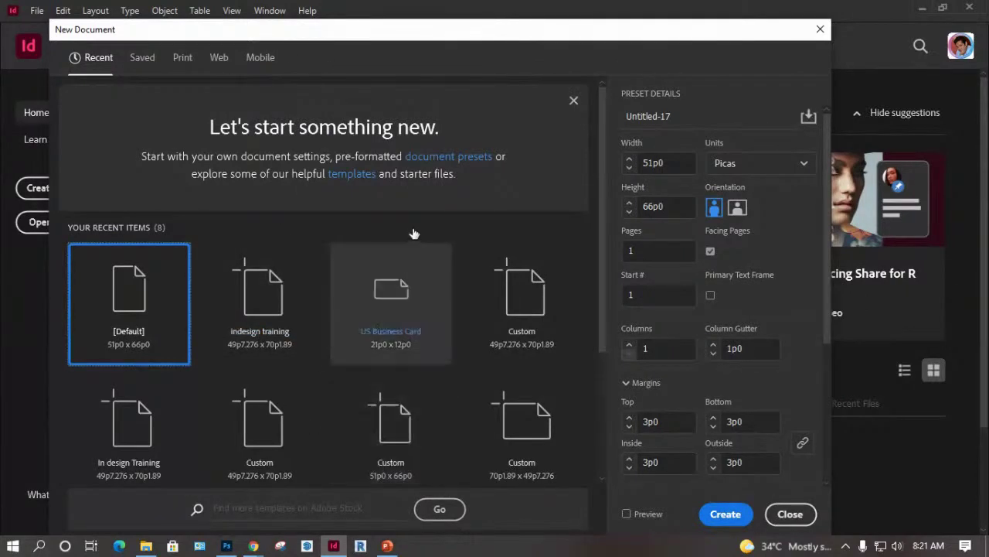
scroll(275, 332, down, 2)
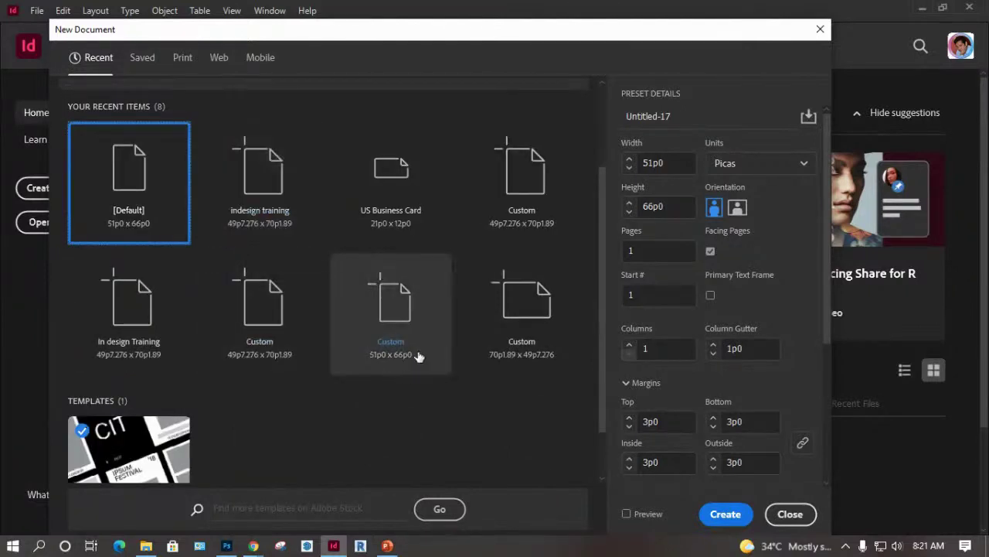
scroll(388, 303, up, 2)
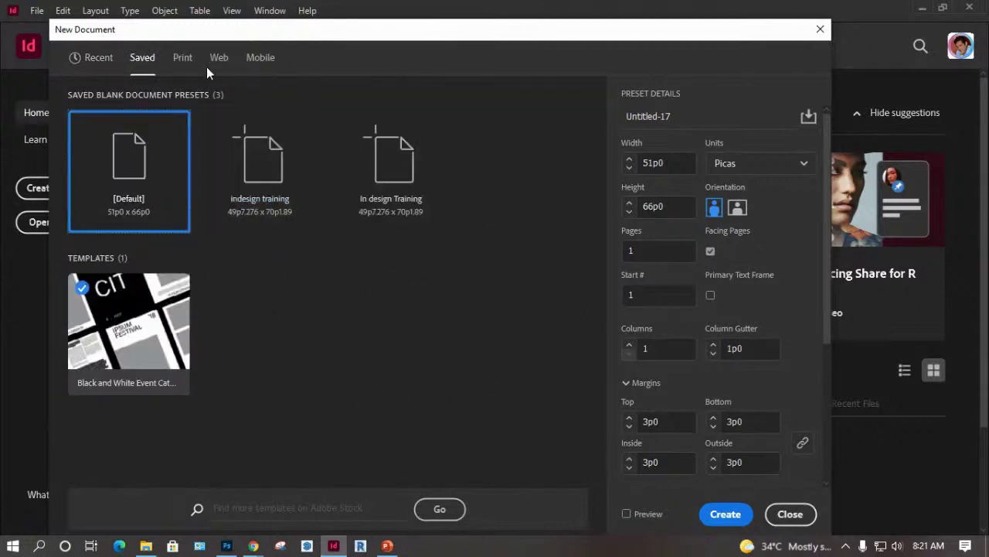
Examine all the blank document presets offered for Print and for Web.
click(184, 59)
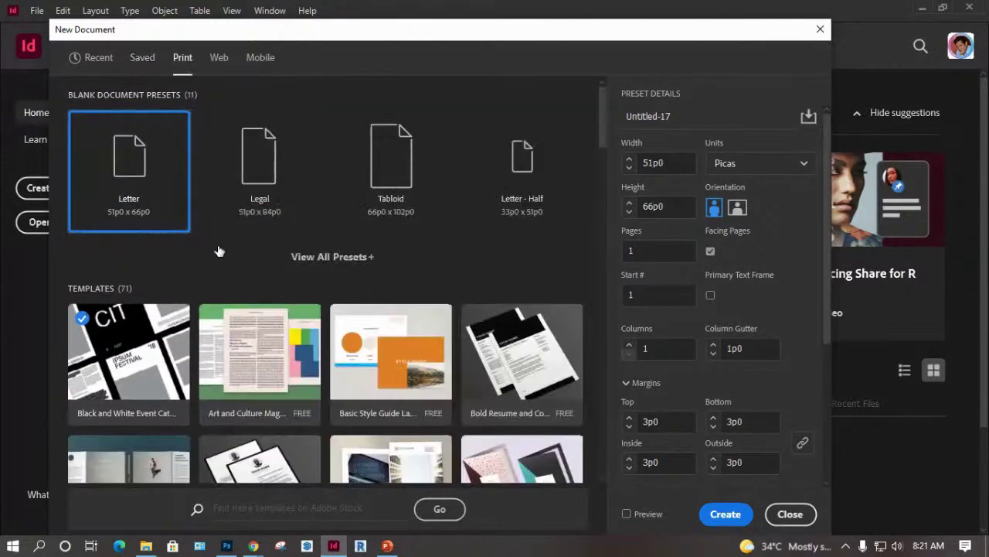
click(366, 261)
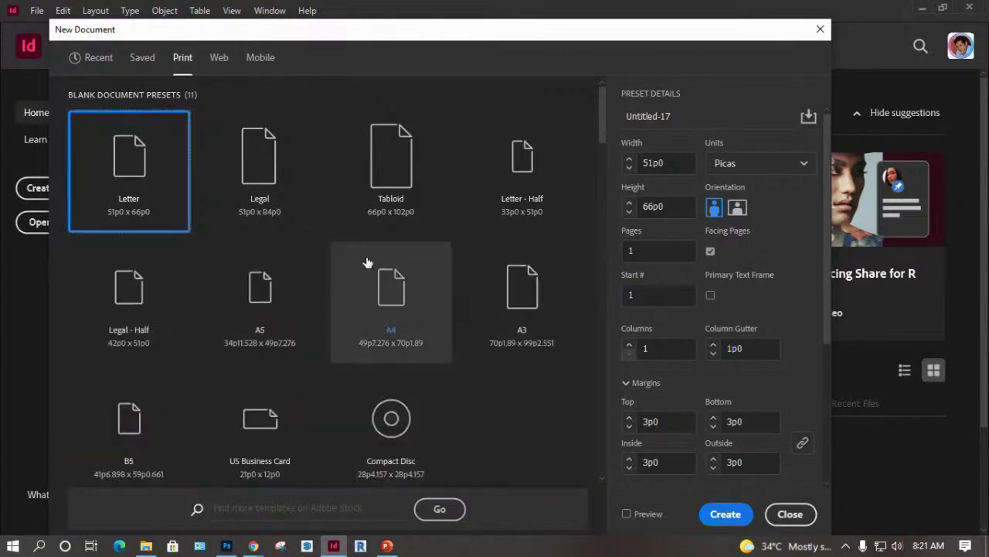
click(220, 59)
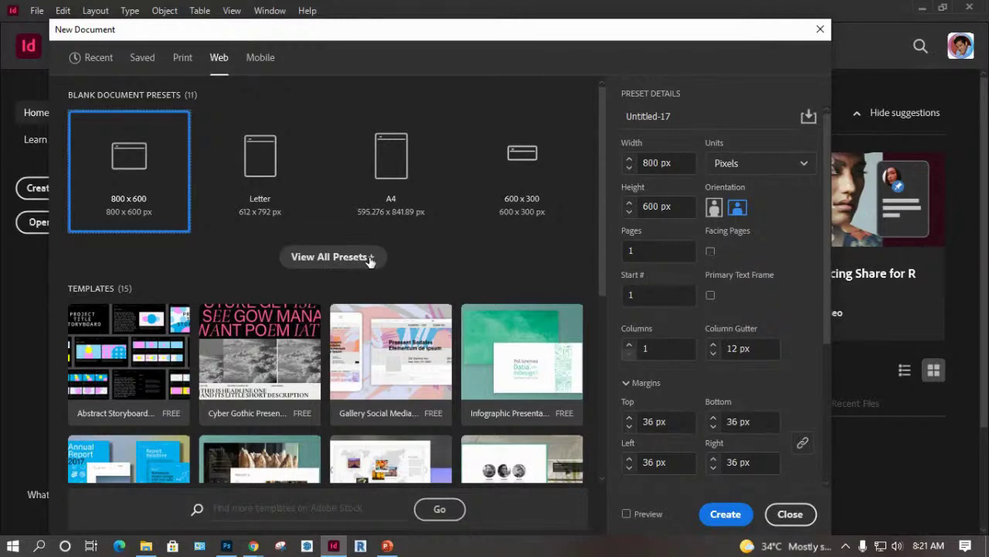
click(332, 257)
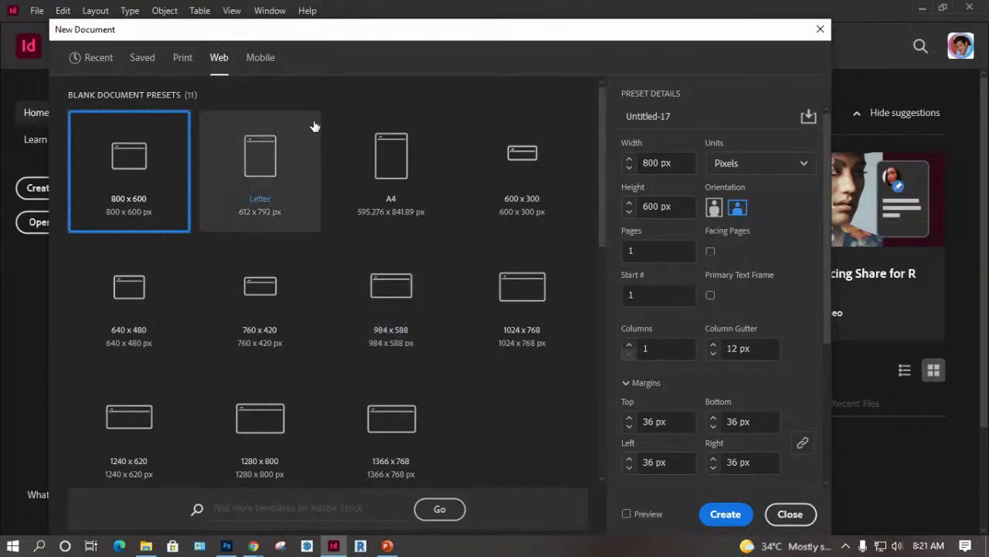
drag(341, 37, 335, 48)
Examine all the blank document presets and templates offered for Mobile.
click(250, 68)
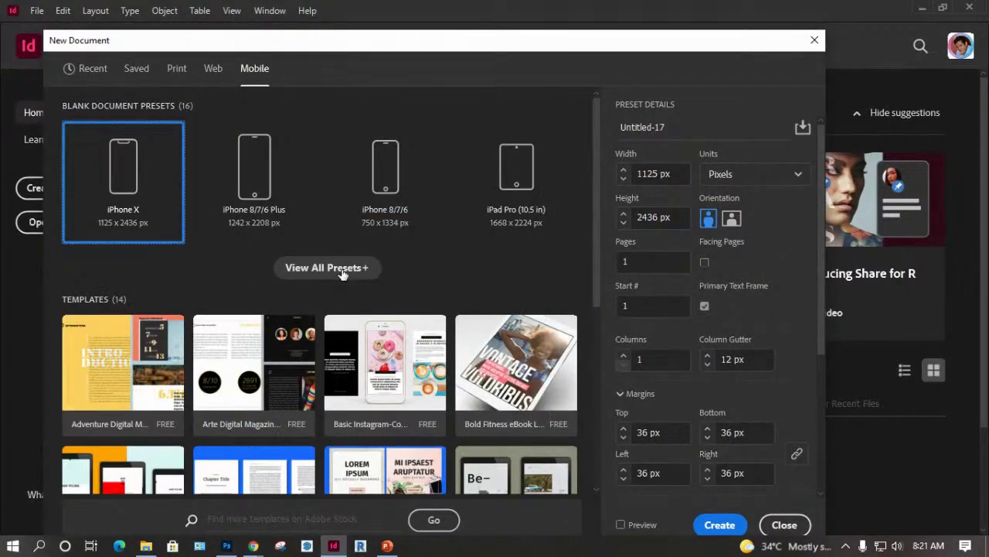
click(341, 268)
scroll(402, 285, down, 3)
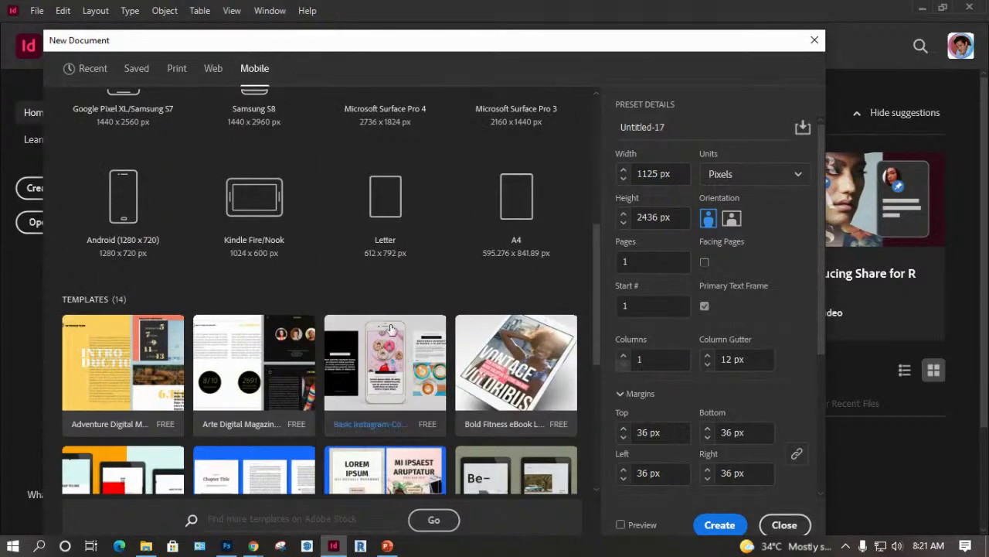
scroll(401, 291, up, 2)
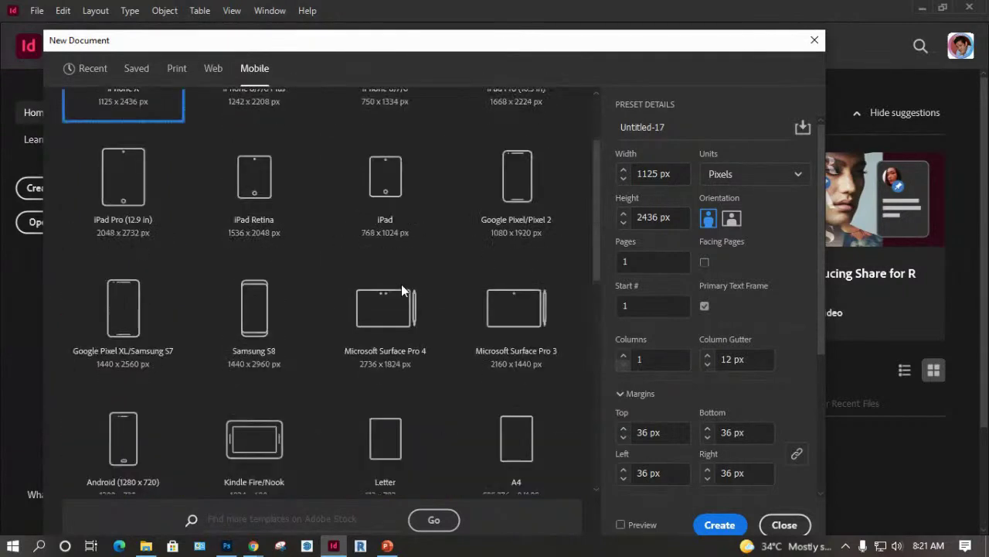
Choose the A4 preset from all the Print blank document presets and set its units to Millimeters.
click(177, 70)
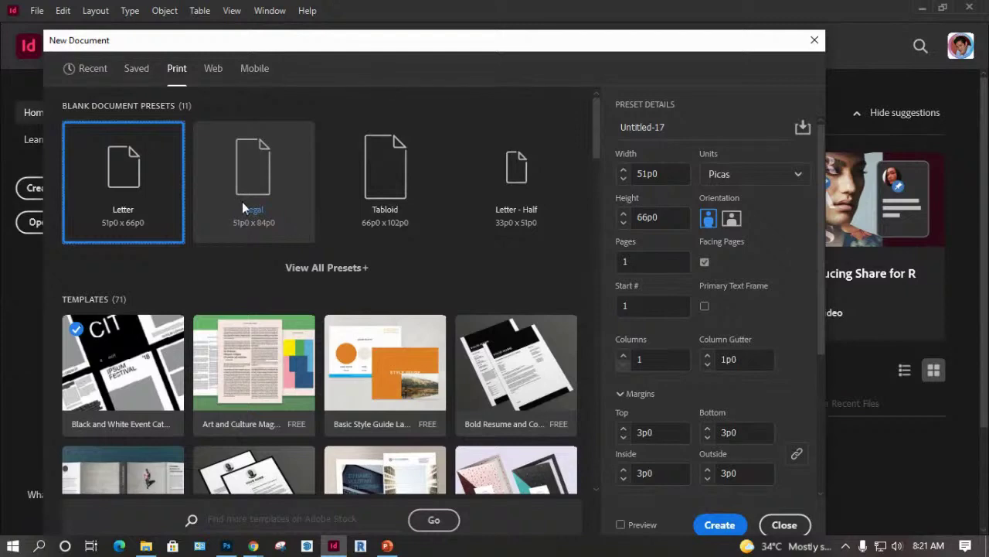
click(340, 270)
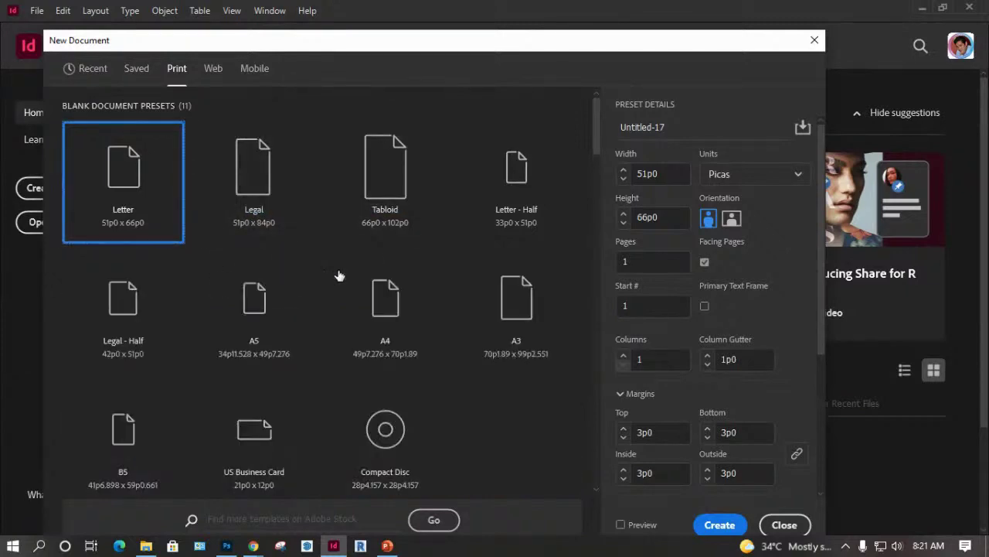
click(390, 314)
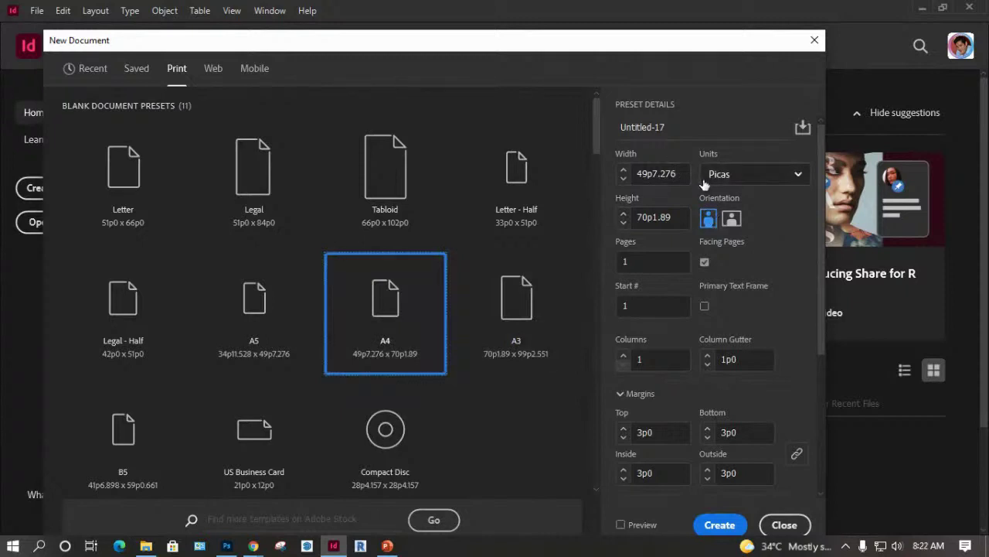
click(775, 182)
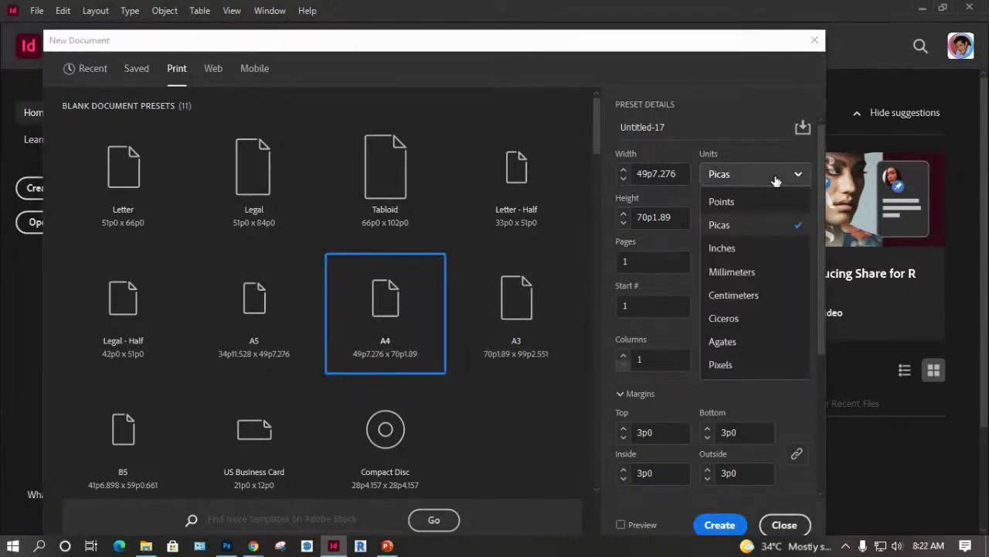
click(740, 274)
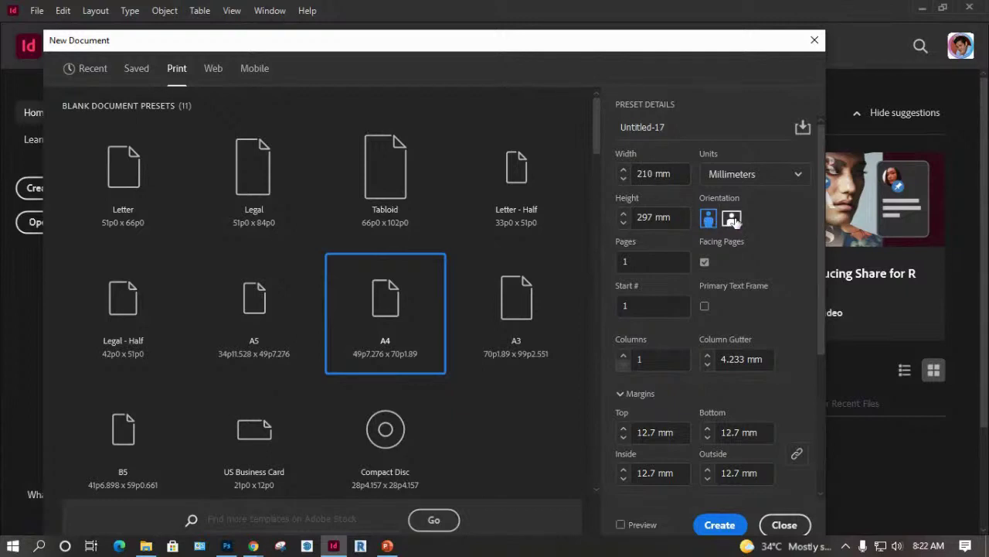
Configure the A4 page as landscape with 2 columns and without facing pages, and check the margin, bleed and slug settings.
click(731, 220)
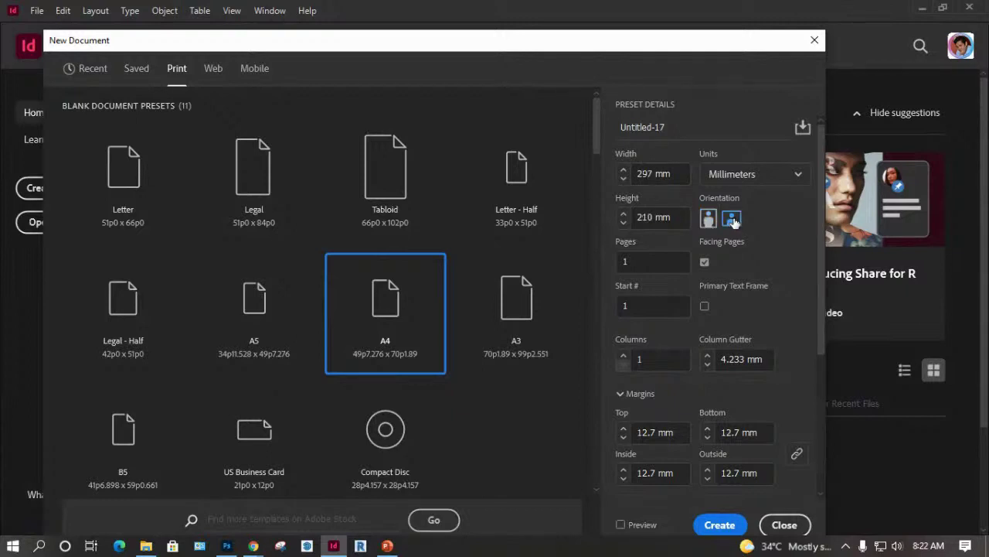
click(706, 261)
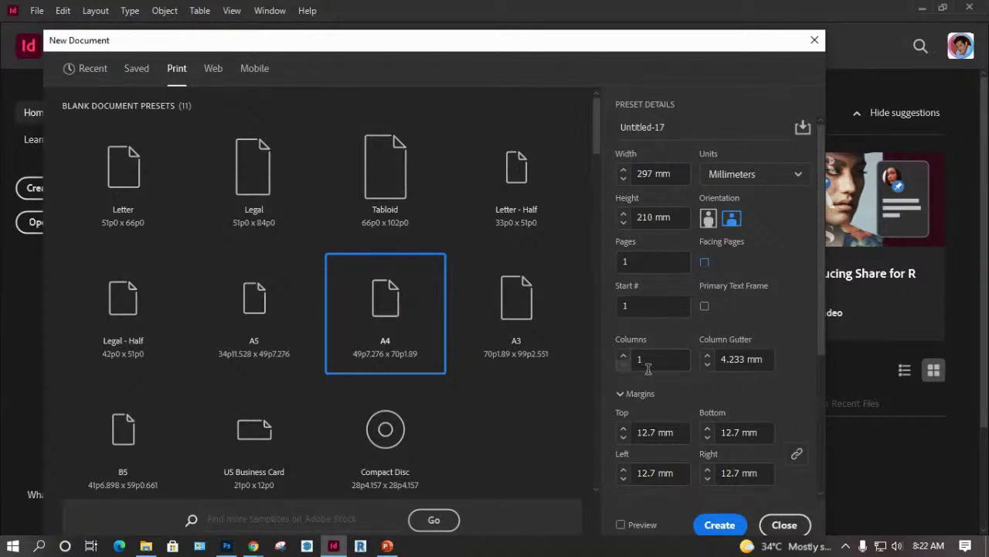
click(624, 357)
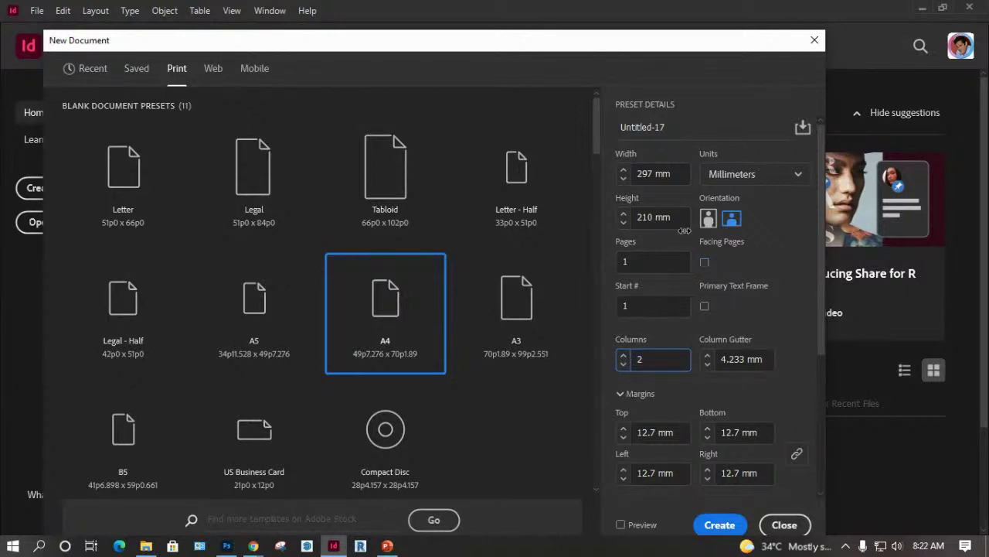
drag(821, 342, 822, 470)
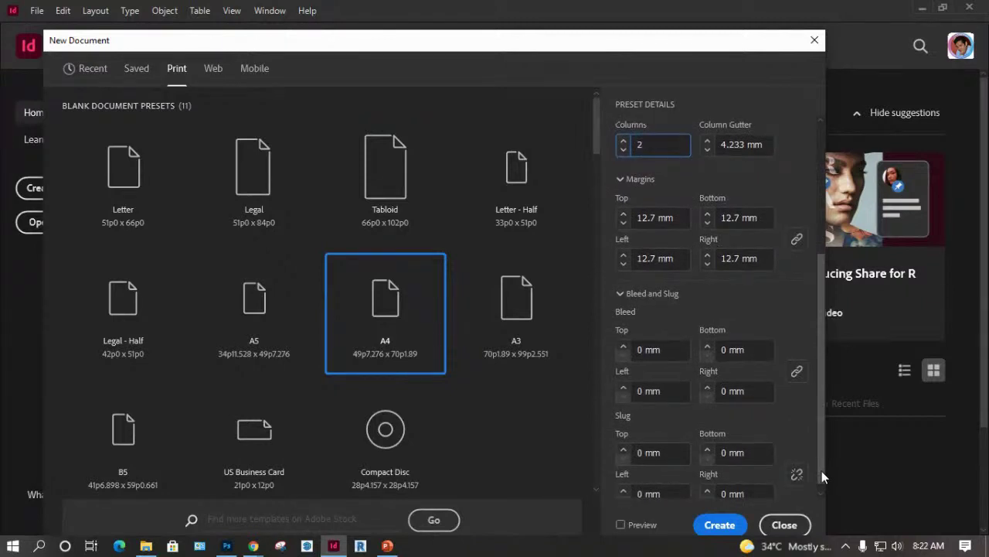
mouse_move(822, 471)
mouse_down()
mouse_move(821, 402)
mouse_move(826, 478)
mouse_up()
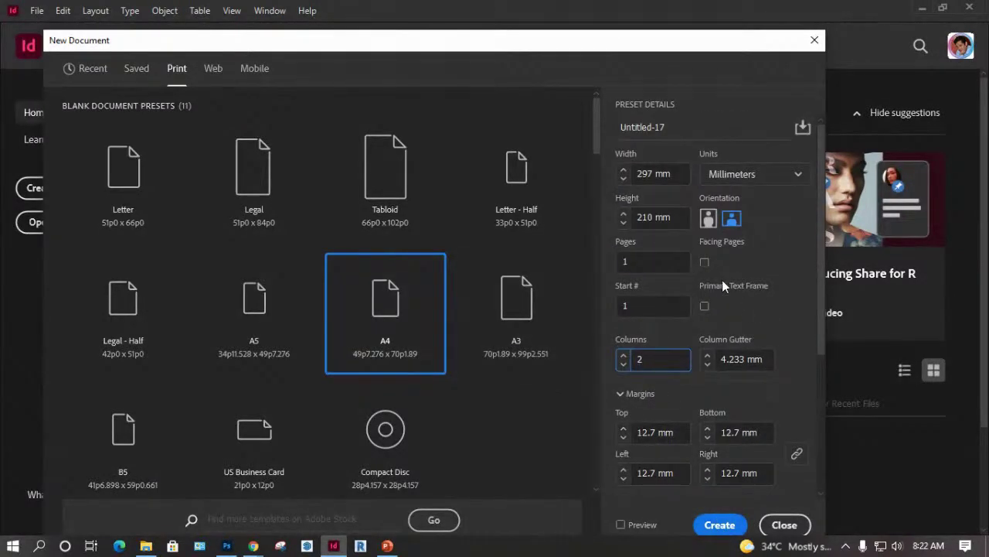
Save the current page settings as a document preset named INDESIGN TRAINING 2.
click(803, 129)
drag(673, 127, 611, 127)
key(BackSpace)
text(INDESIGN)
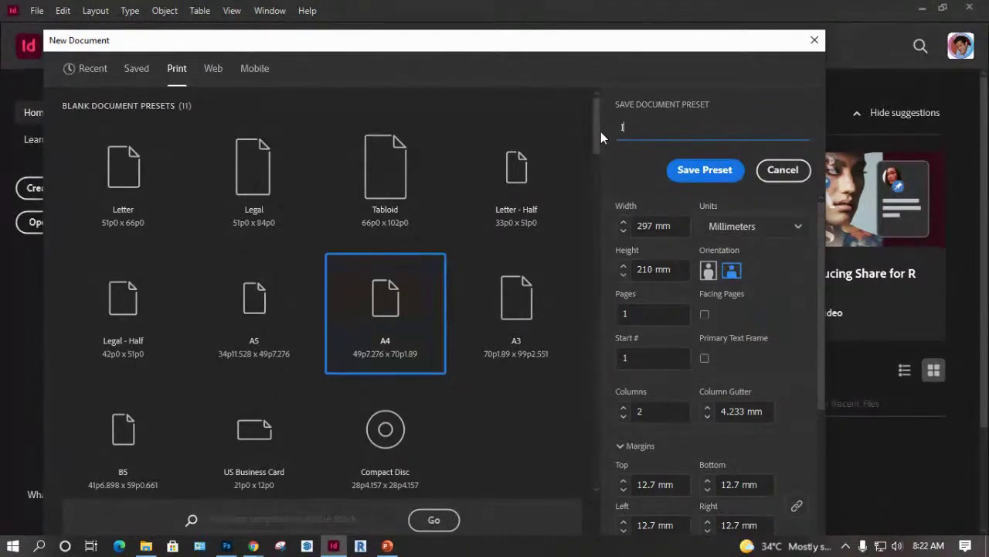
text( TRAINING 2)
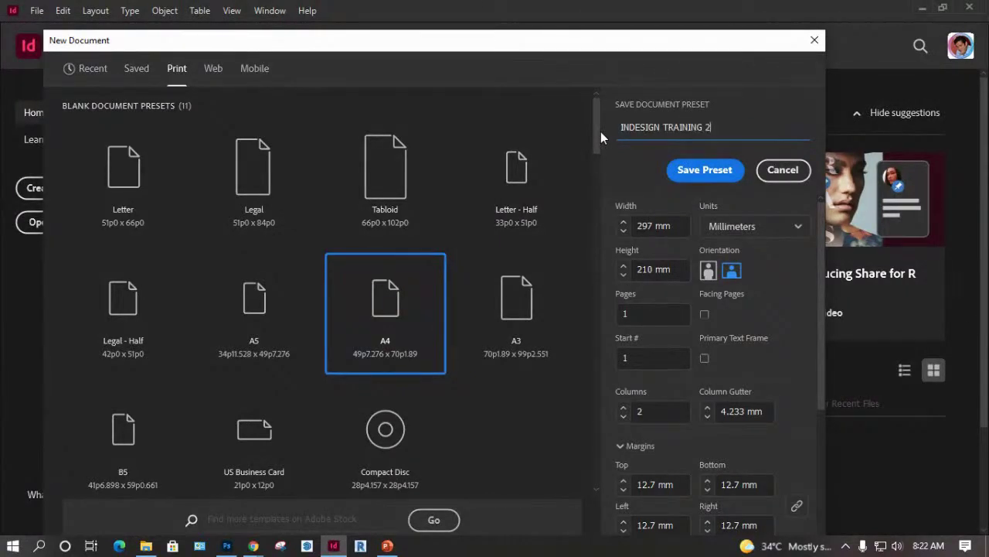
click(683, 170)
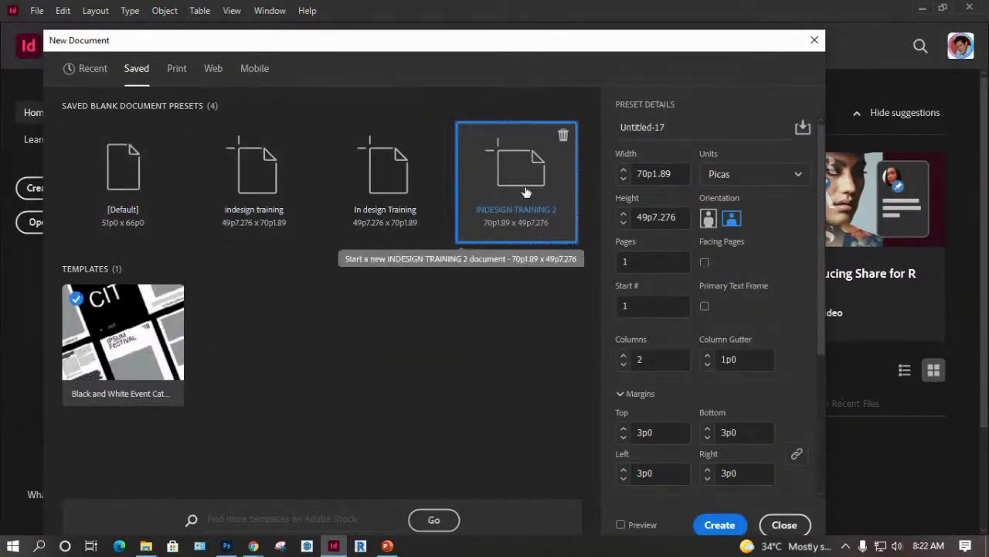
Delete the "In design Training" preset from the saved blank document presets.
click(123, 333)
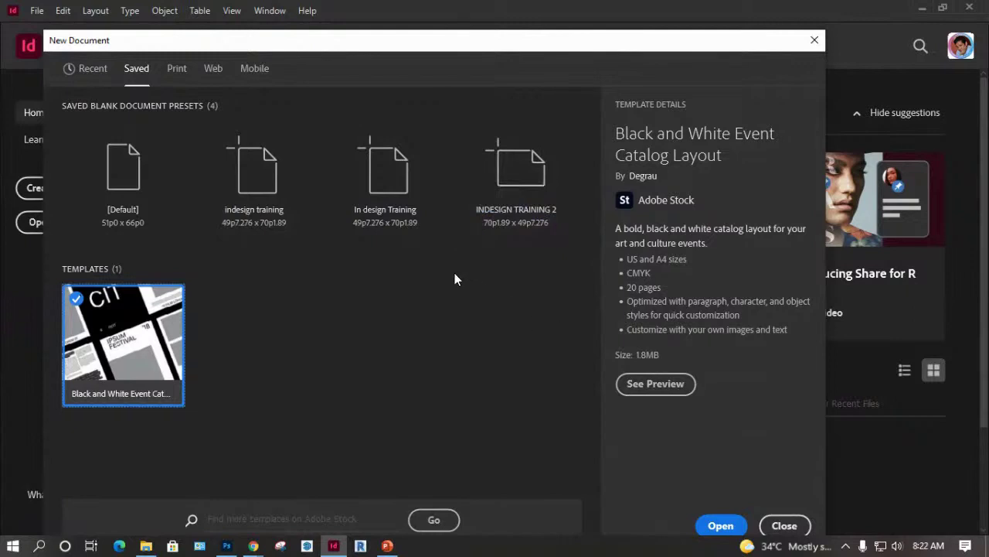
click(430, 153)
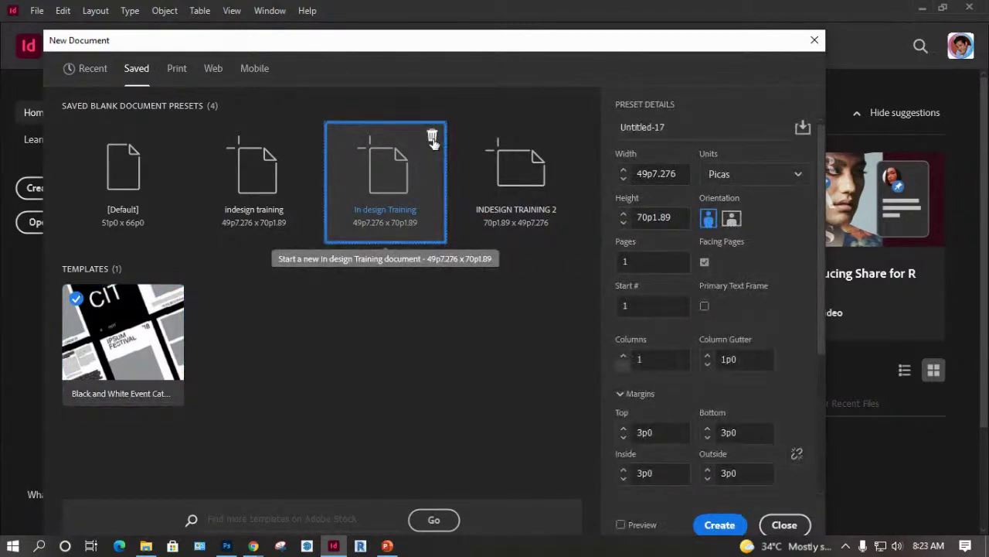
key(Down)
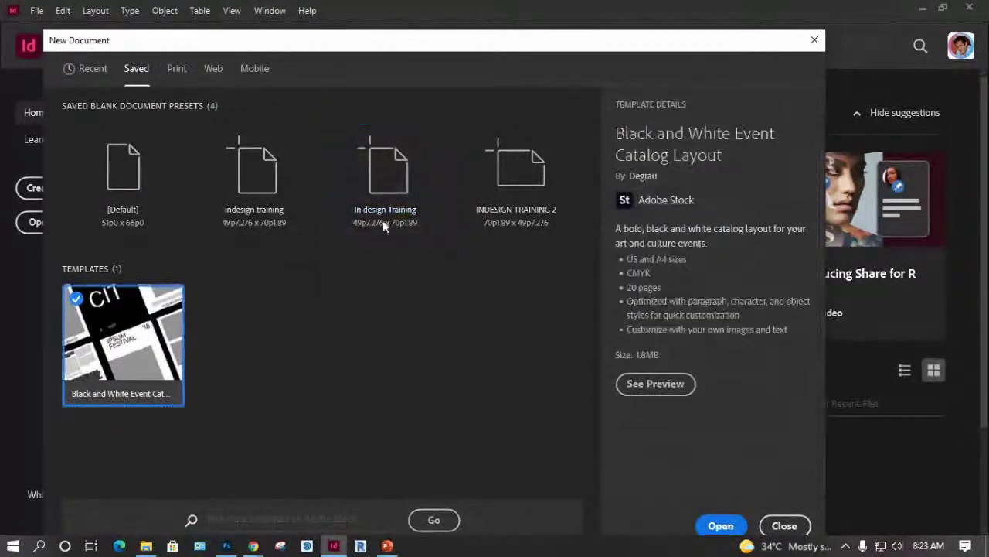
click(417, 155)
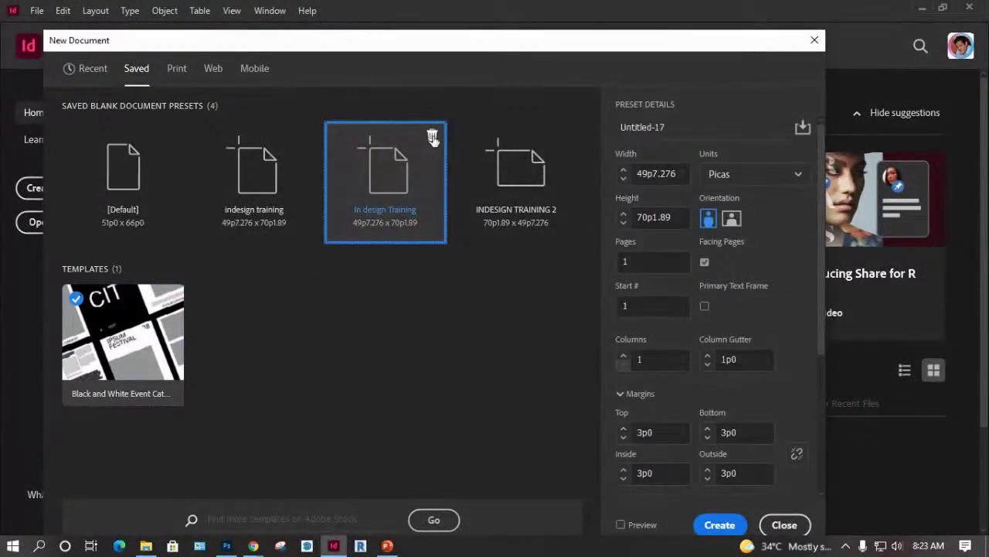
click(432, 136)
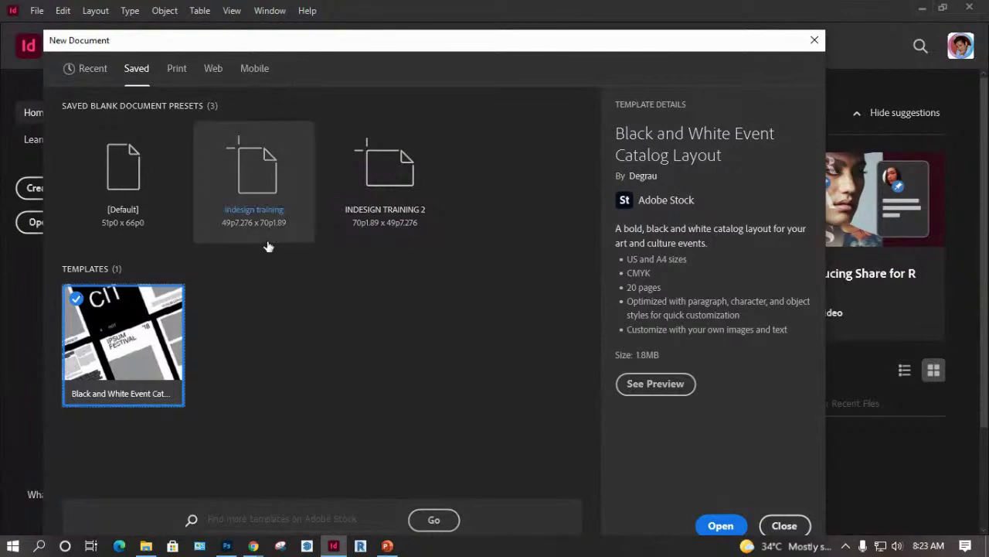
Create a new document from the saved INDESIGN TRAINING 2 preset, with Picas as the units.
click(265, 191)
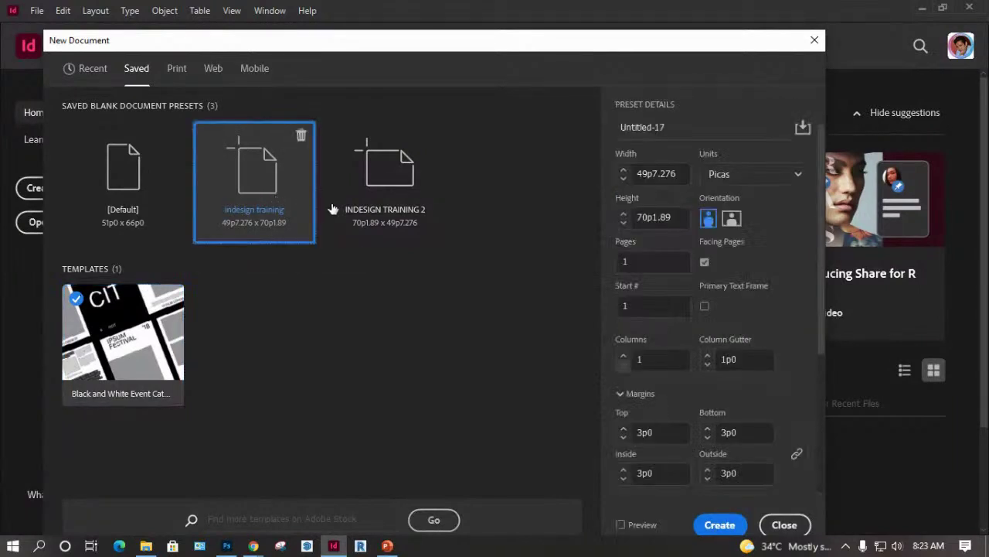
click(386, 199)
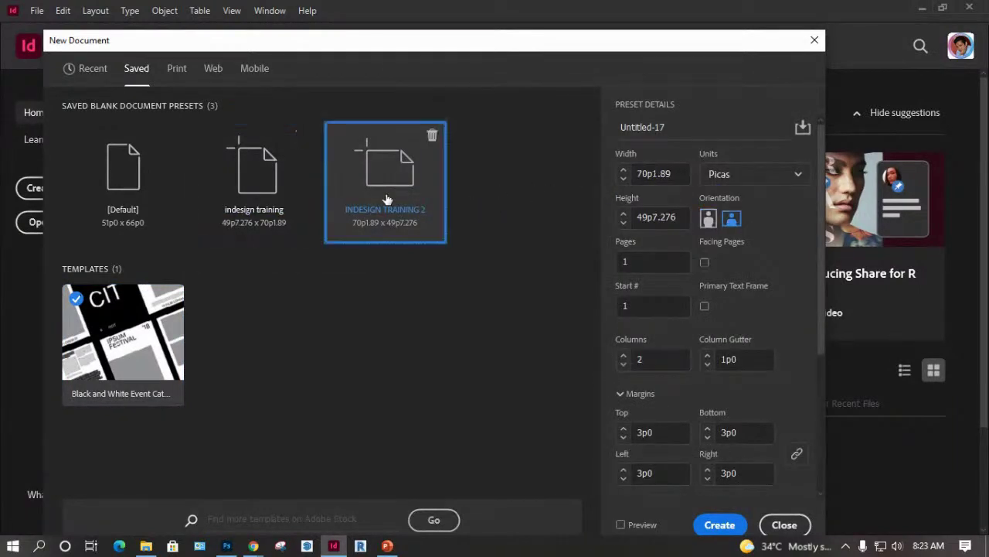
click(782, 179)
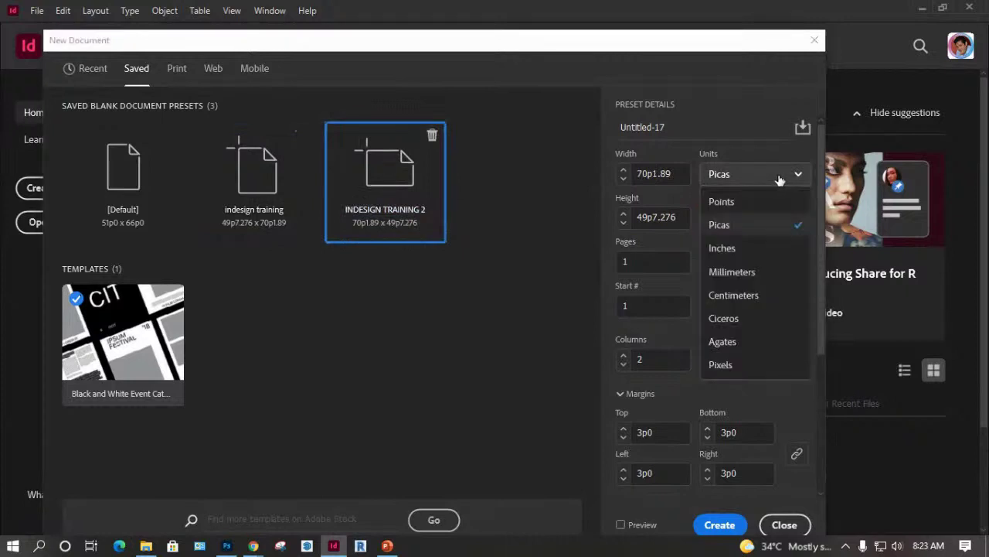
click(738, 271)
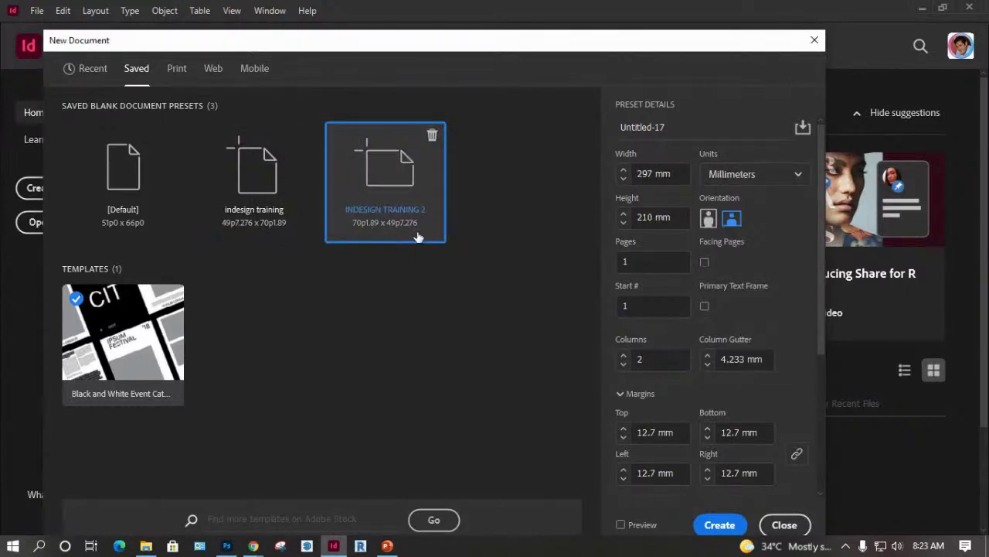
click(760, 175)
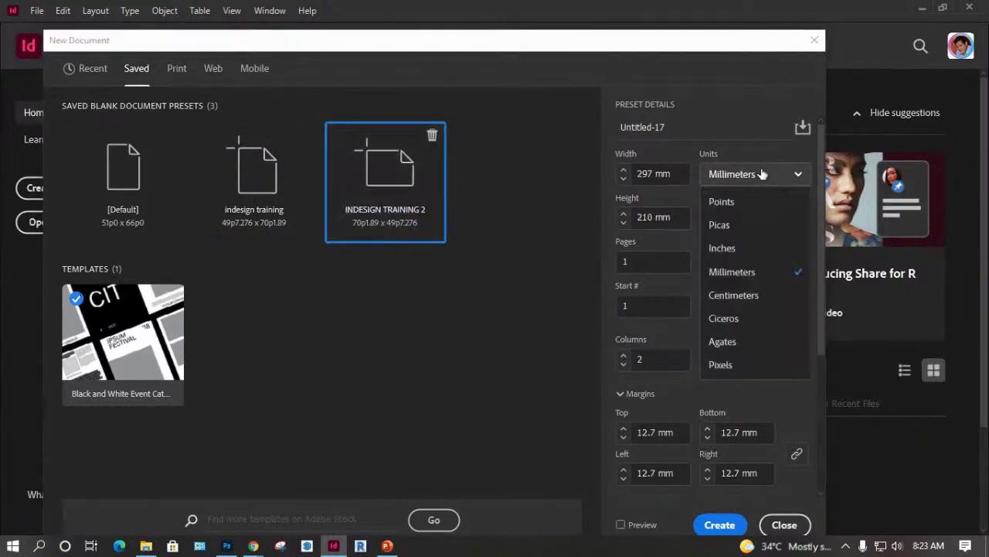
click(742, 225)
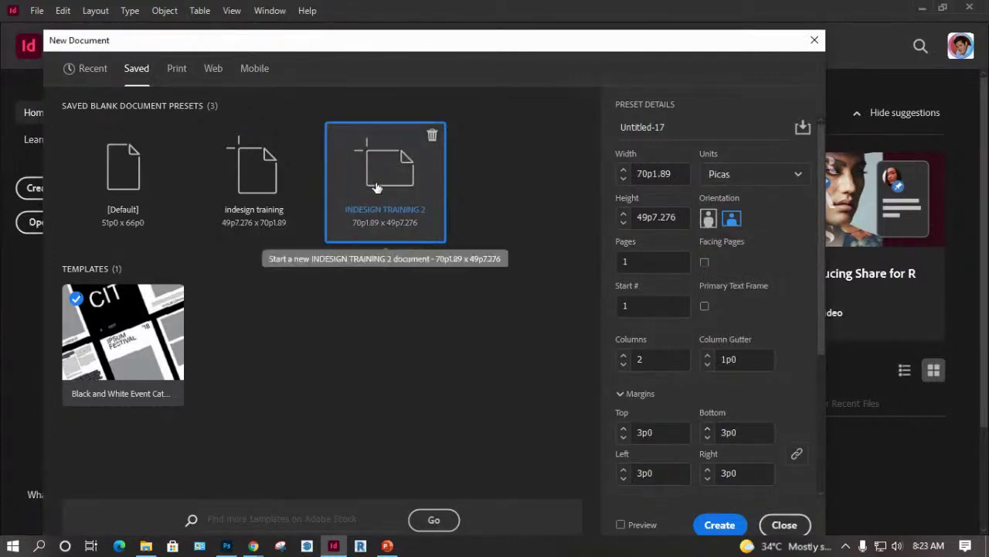
click(714, 525)
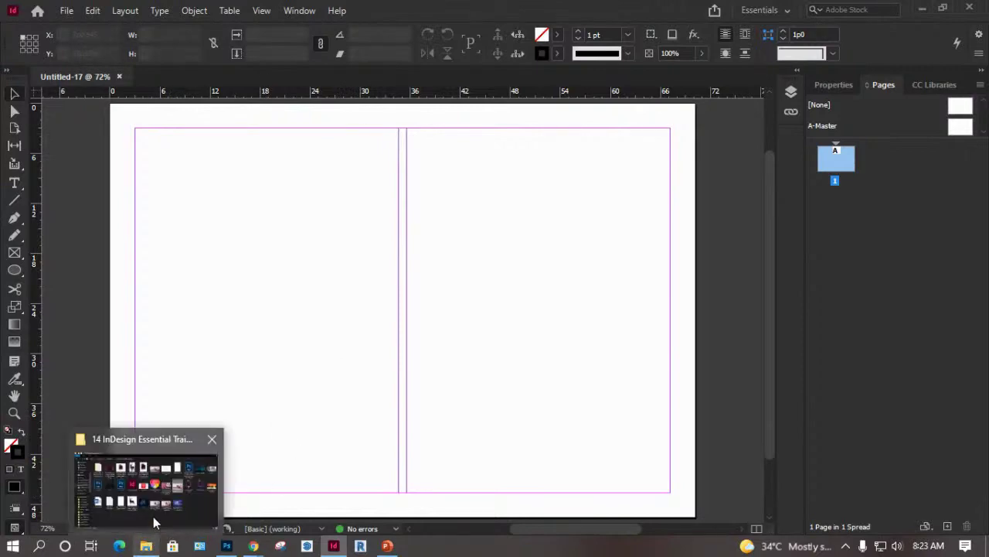
Switch to File Explorer and view the new-document-setup-example1 and bleed and slug images to examine margins, columns, gutter, bleed and slug.
click(153, 517)
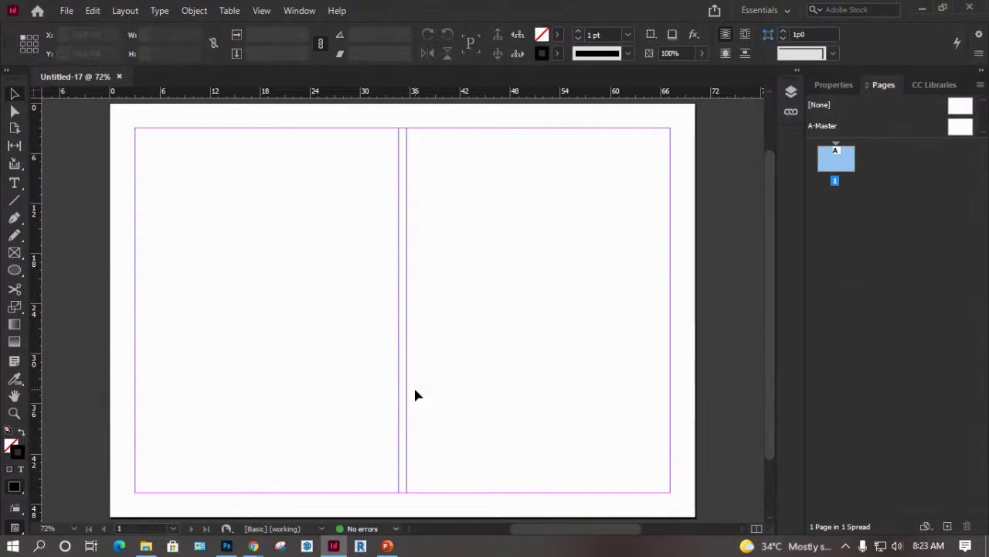
click(145, 546)
double_click(322, 353)
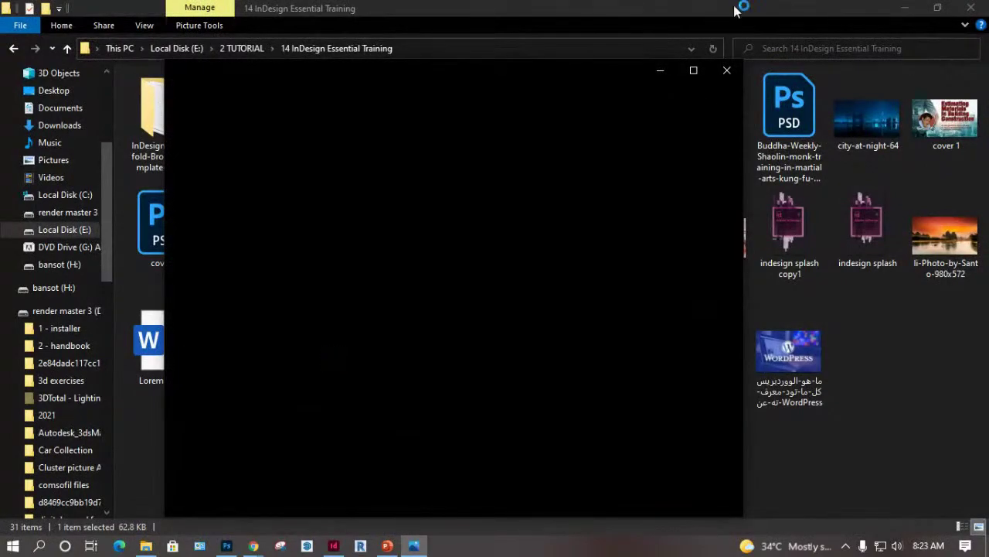
click(694, 70)
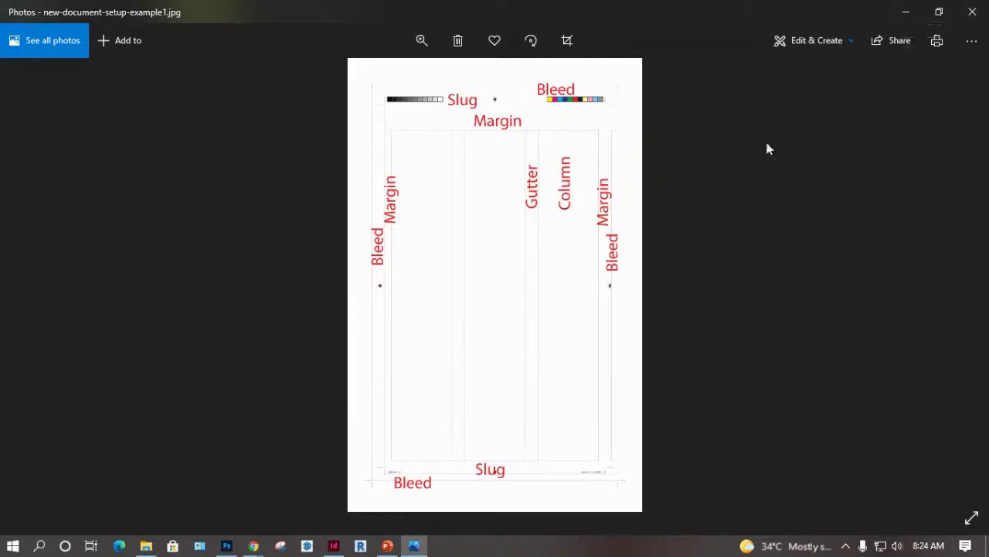
click(972, 12)
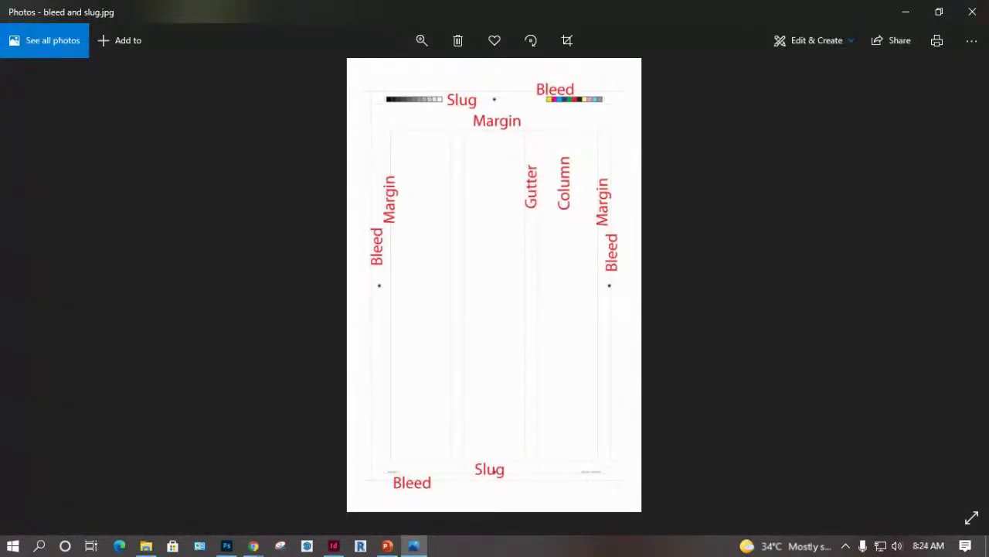
click(969, 12)
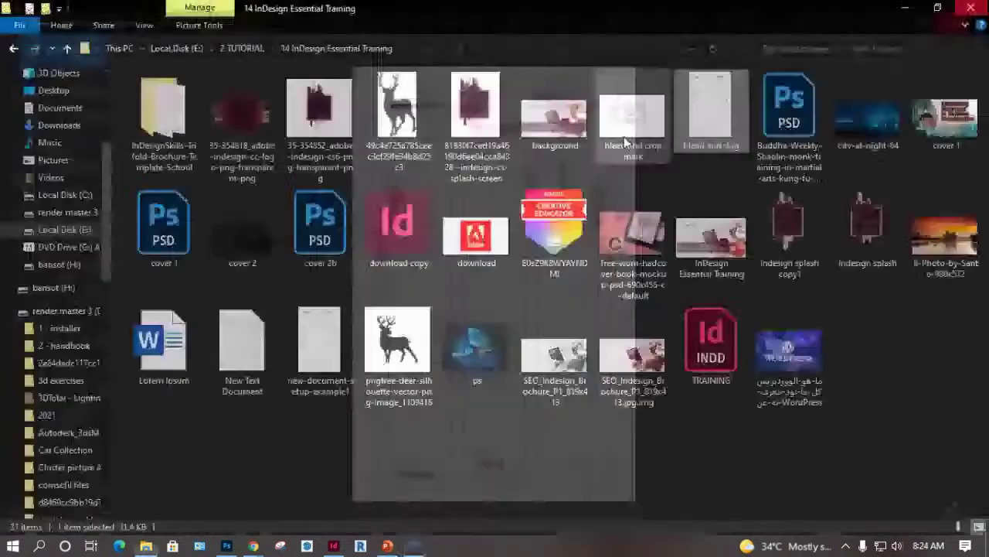
Switch back to InDesign and review the page size, margin, bleed and content options in Adjust Layout without applying changes.
click(333, 546)
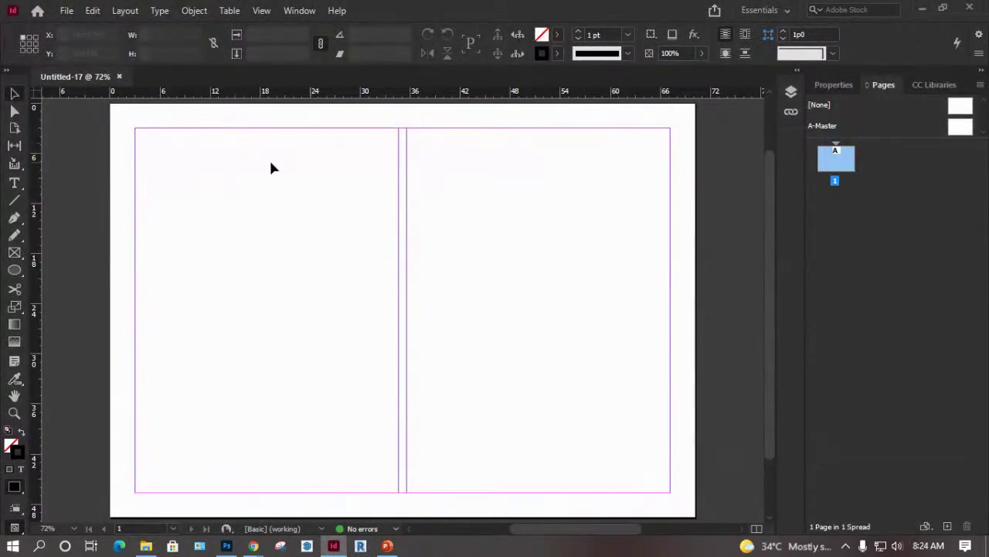
click(66, 14)
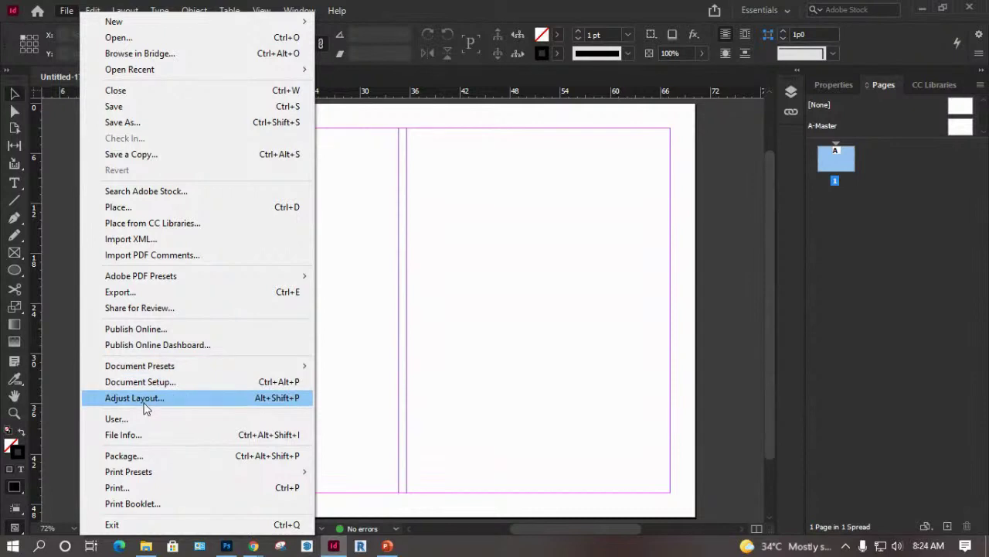
click(148, 401)
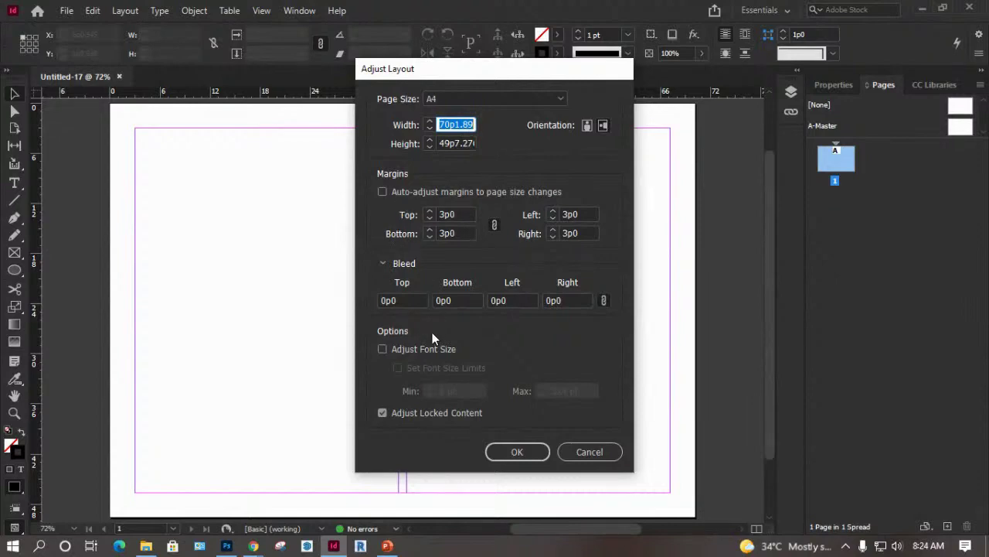
click(581, 453)
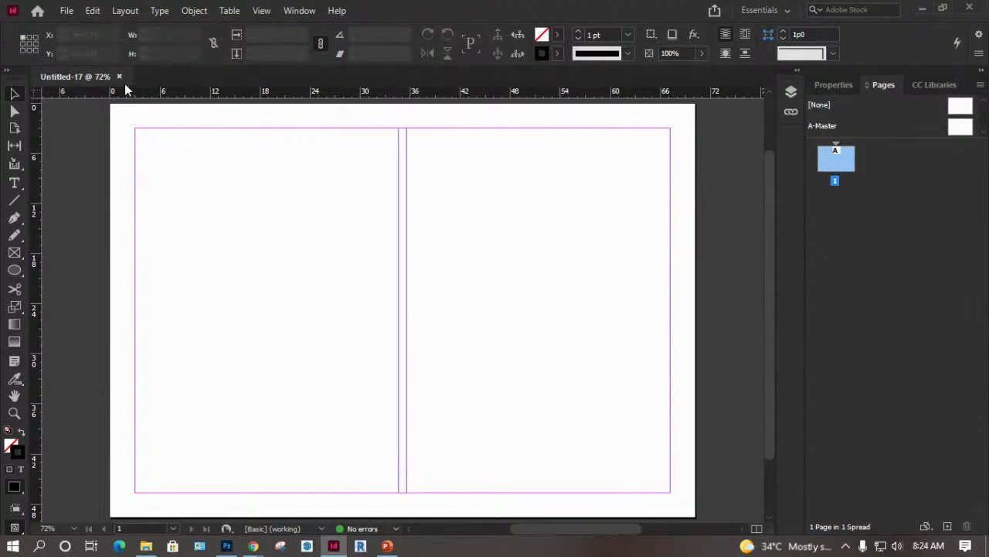
Review the page size, margin, bleed and slug settings in Document Setup without changing them.
click(68, 13)
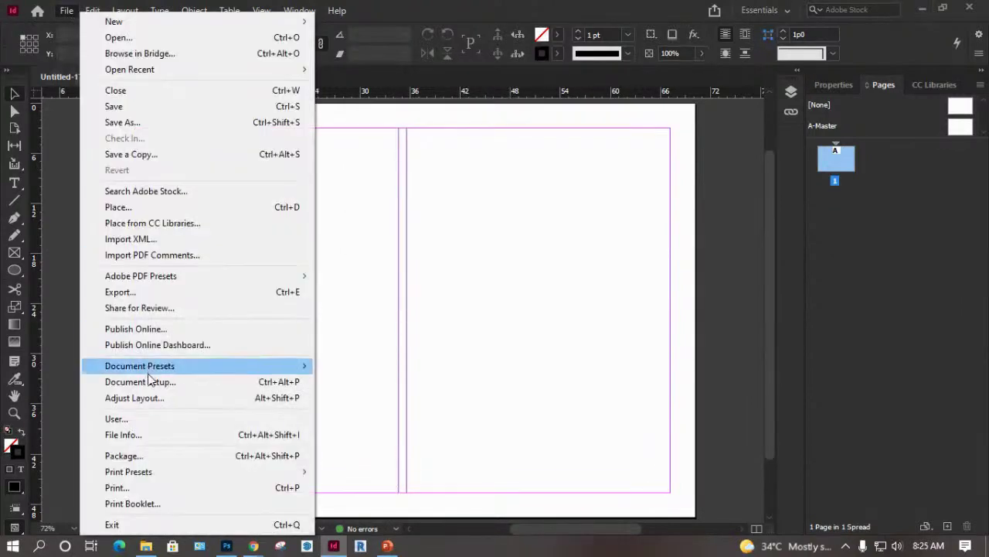
click(149, 387)
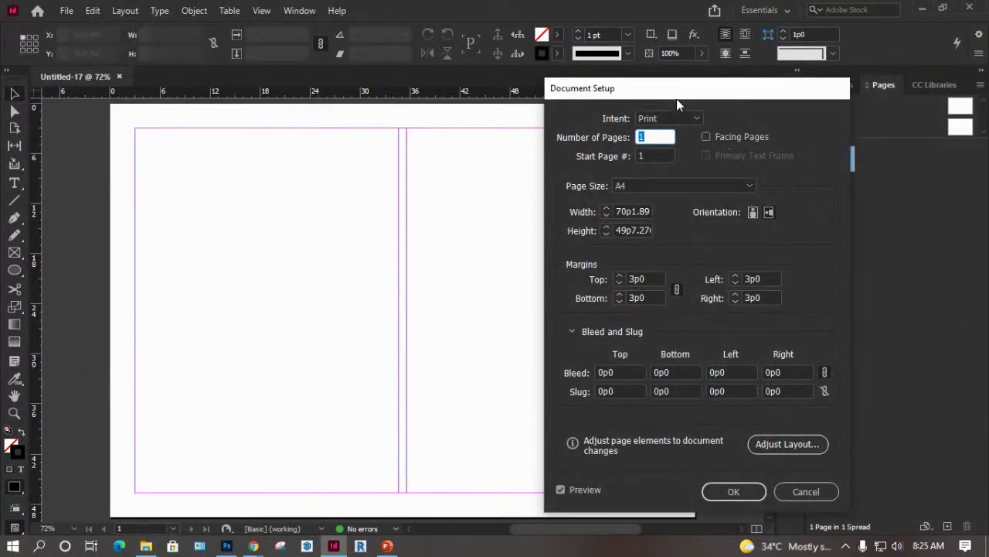
drag(673, 92, 510, 92)
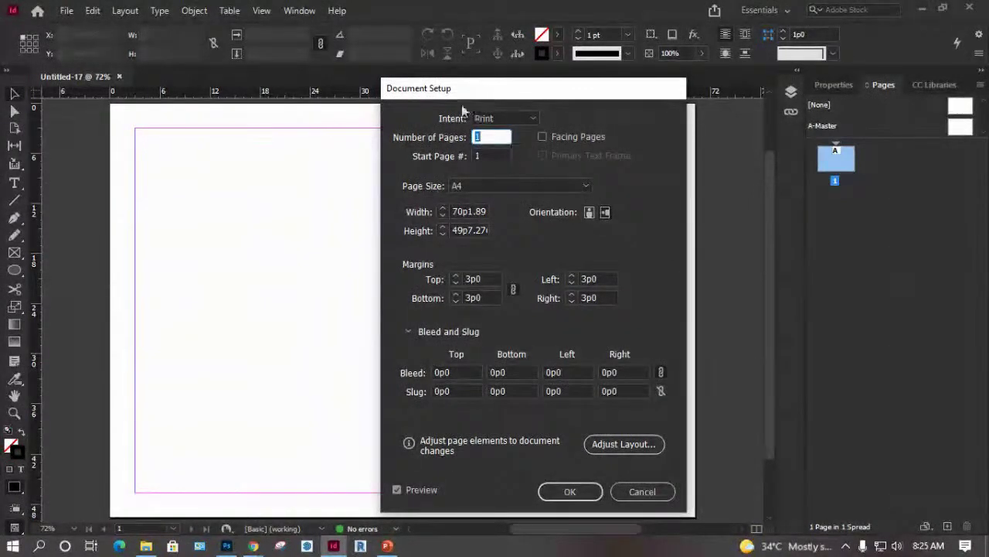
drag(512, 93, 435, 82)
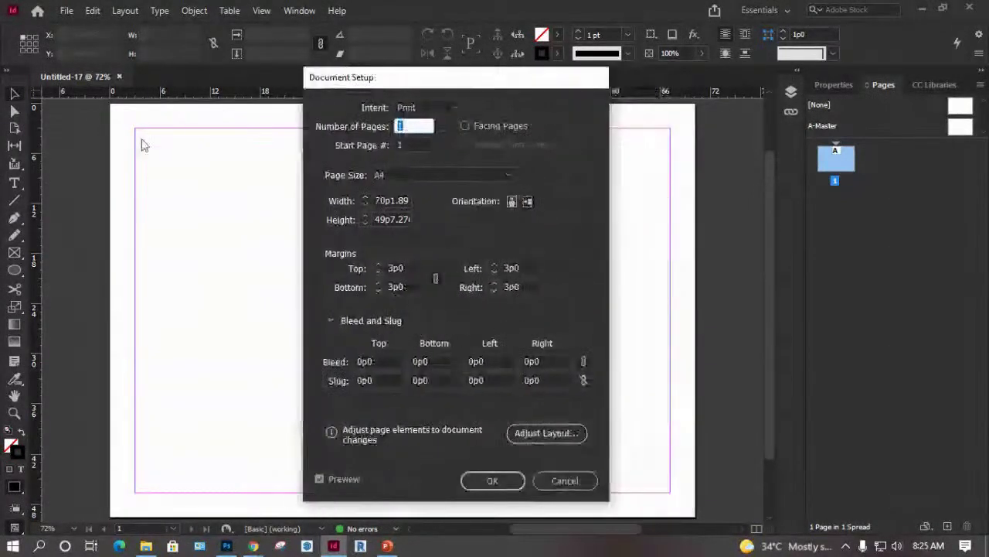
click(565, 481)
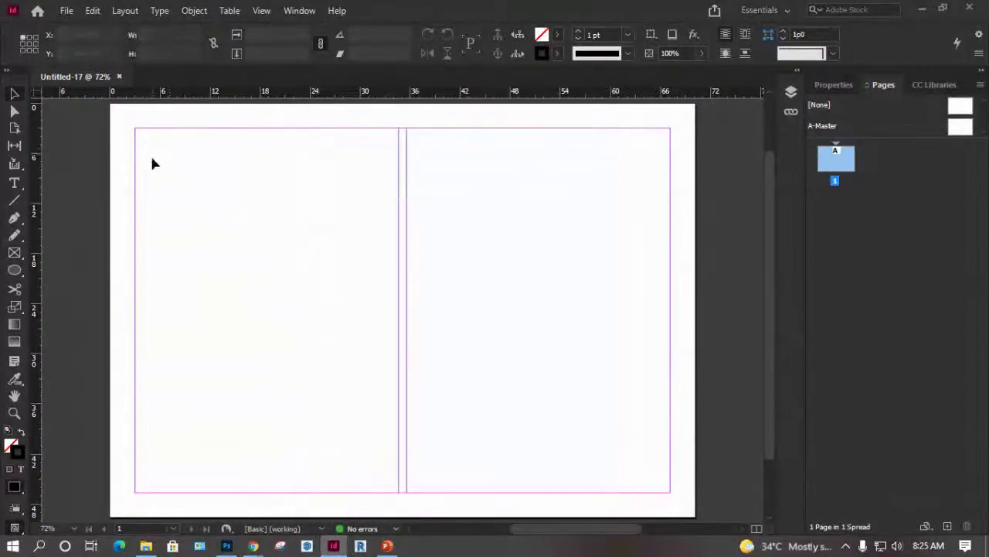
Inspect the page's upper-left corner and margin lines, and check the Document Setup settings without changing them.
key(z)
drag(205, 182, 86, 98)
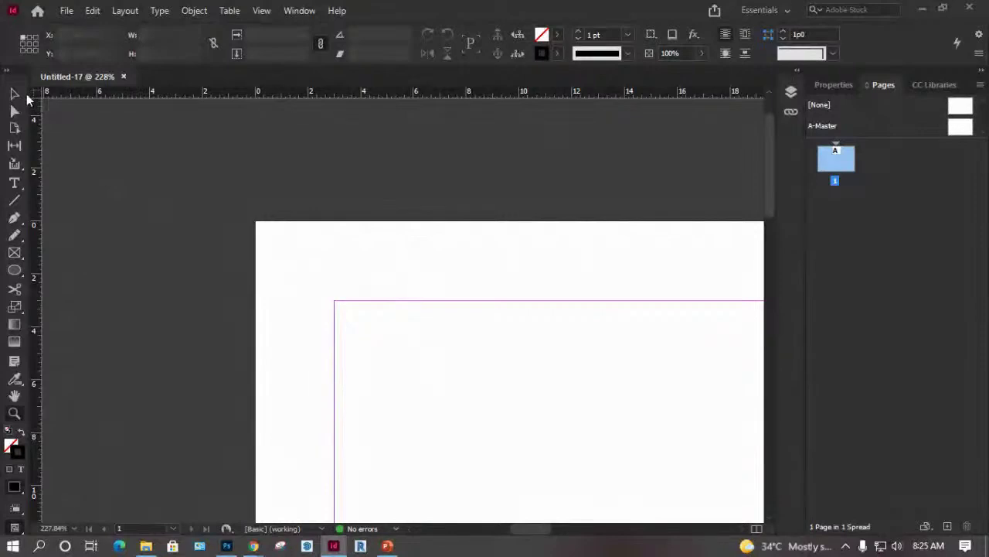
click(13, 95)
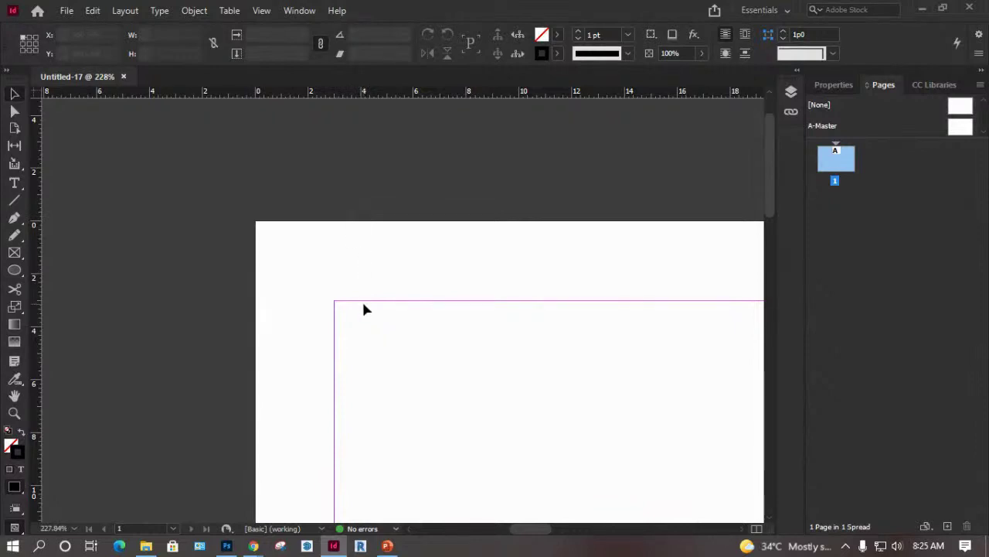
click(66, 11)
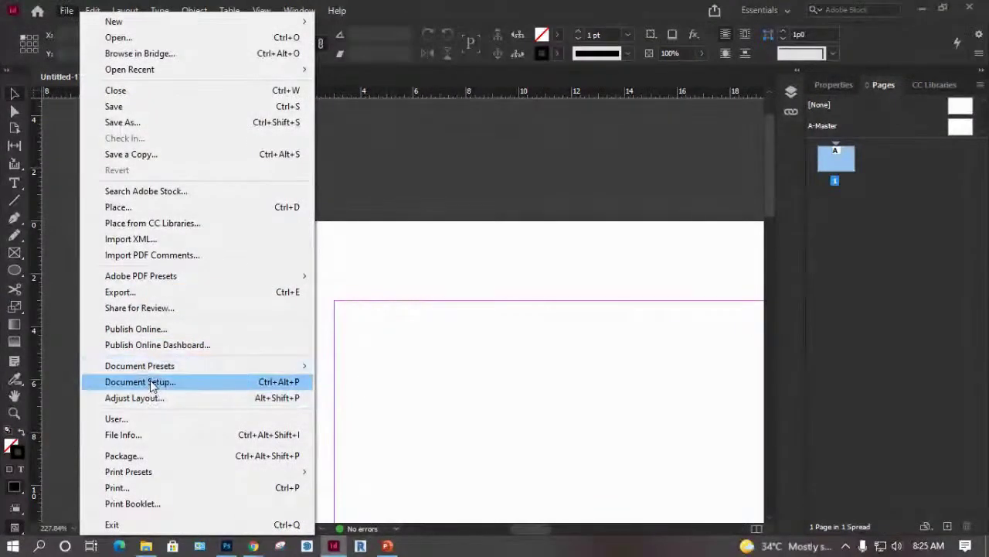
click(151, 382)
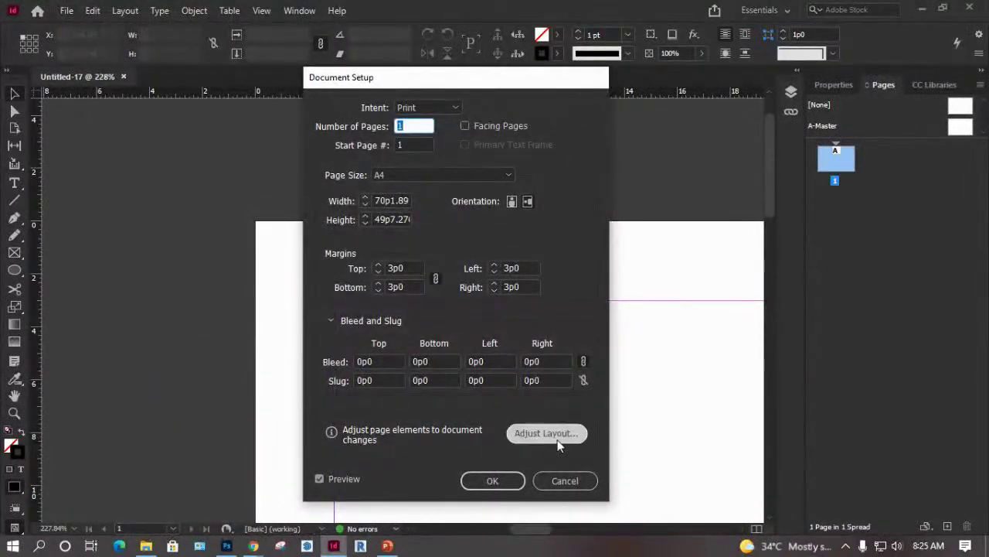
click(564, 481)
Review the document properties, page editing options and Margins and Columns settings without applying changes.
click(831, 86)
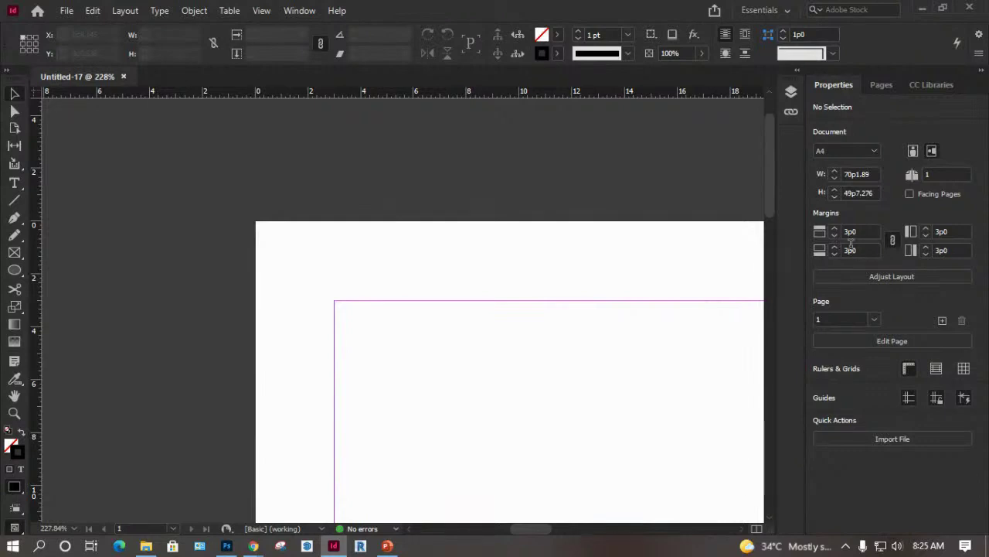
click(884, 344)
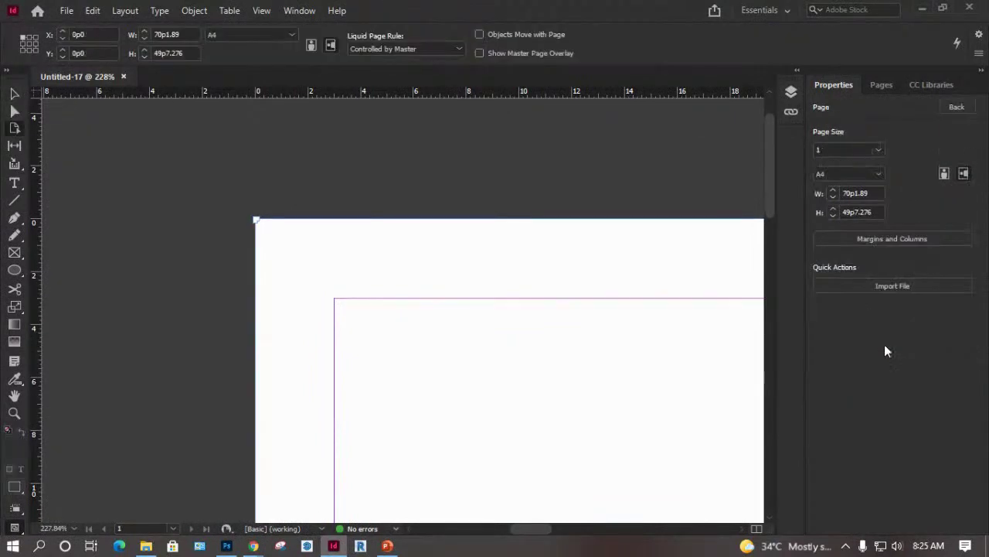
click(892, 238)
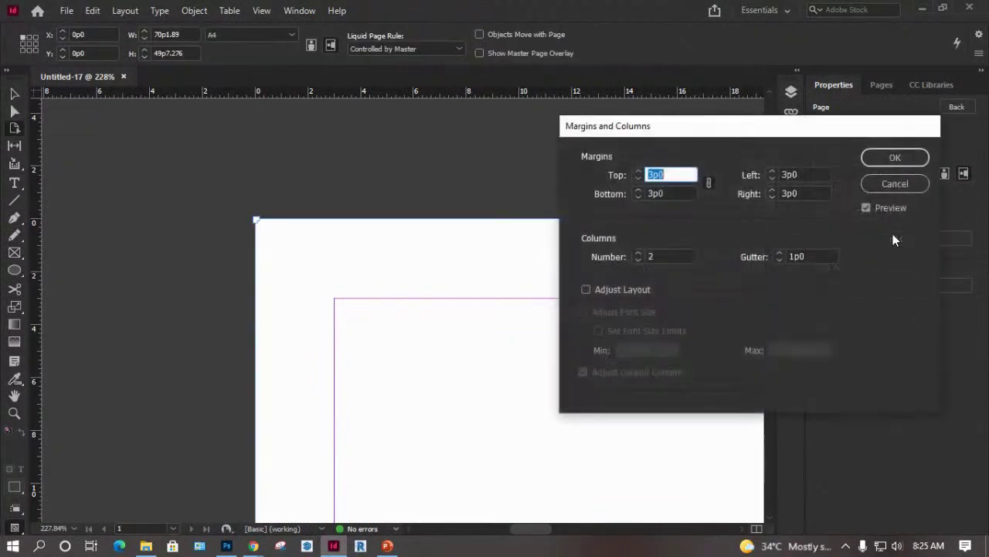
click(891, 184)
click(878, 85)
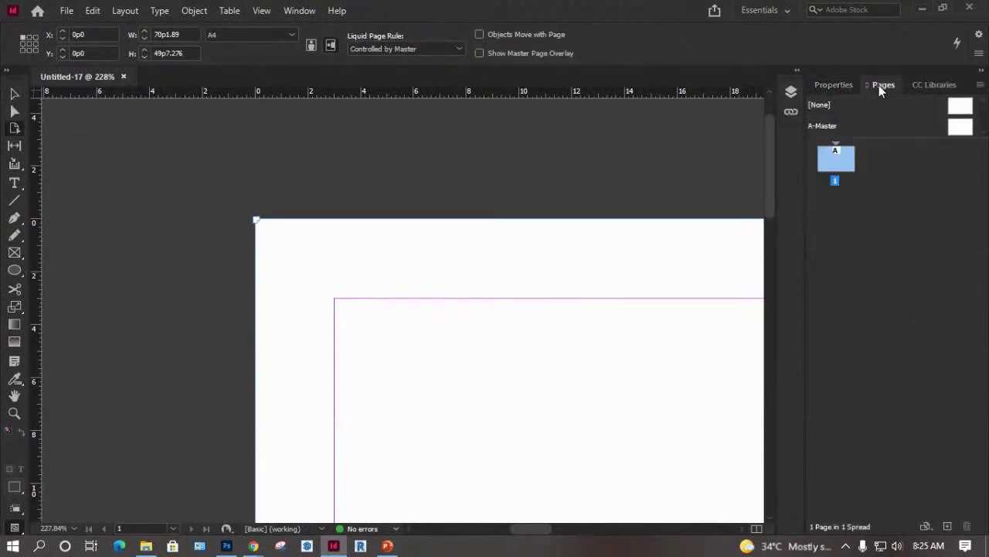
click(835, 84)
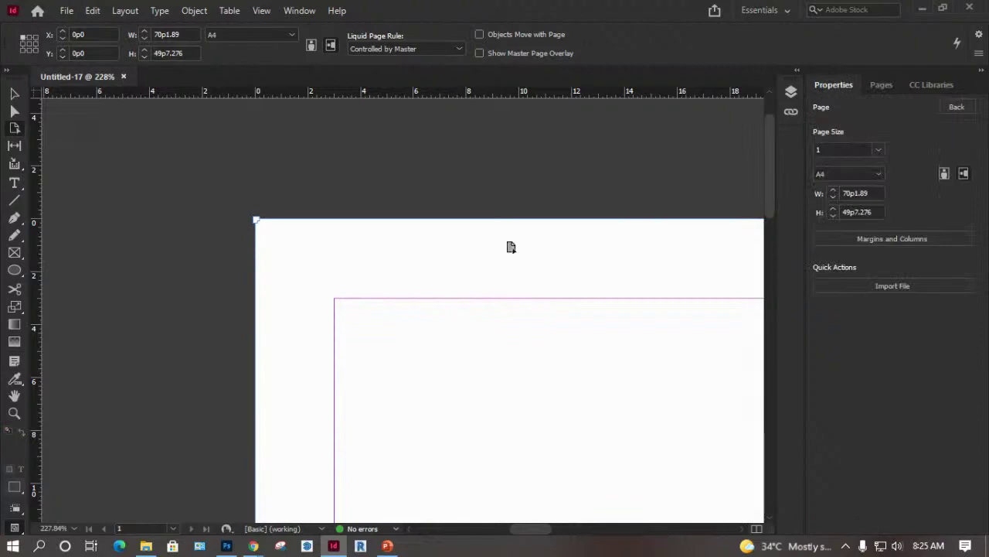
Change the units of both the horizontal and vertical rulers to Millimeters.
click(68, 11)
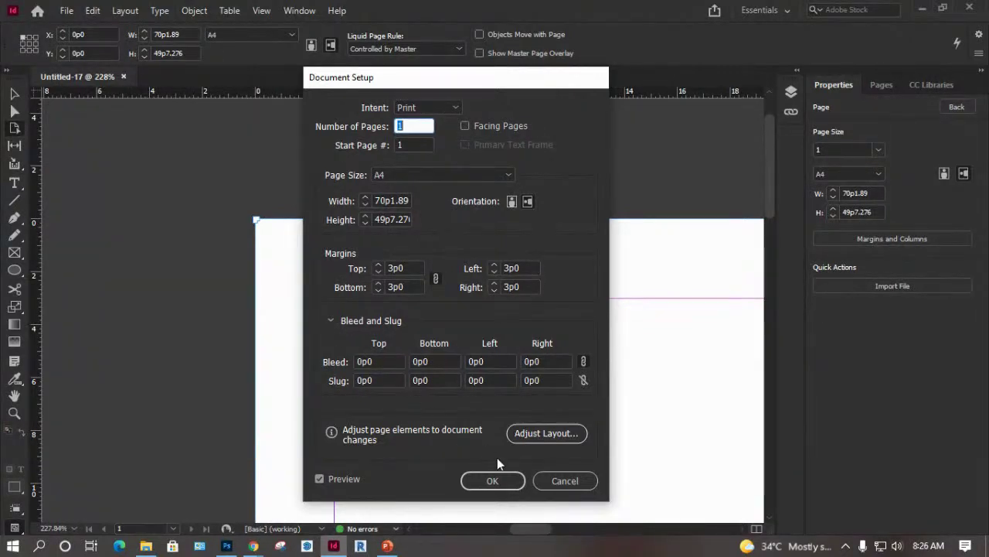
click(565, 480)
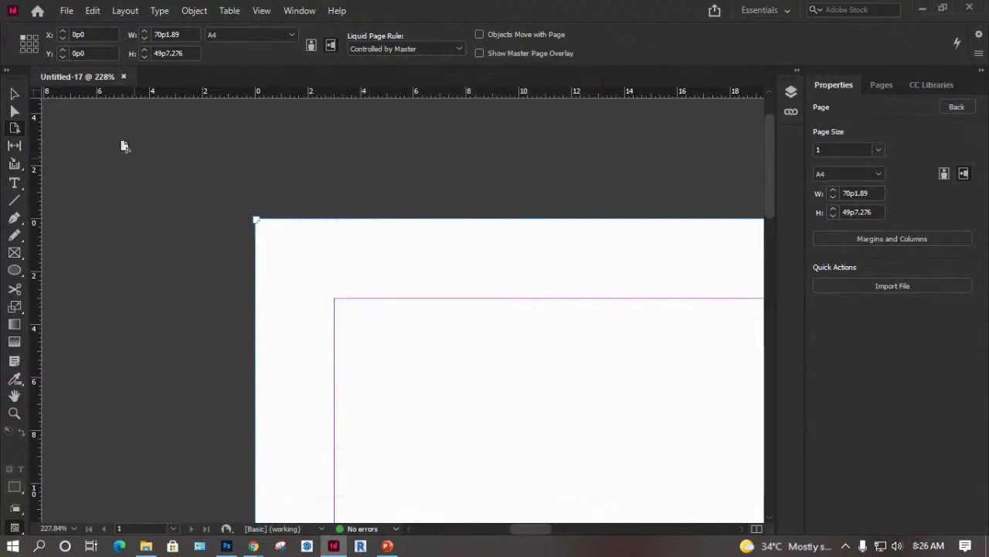
right_click(97, 102)
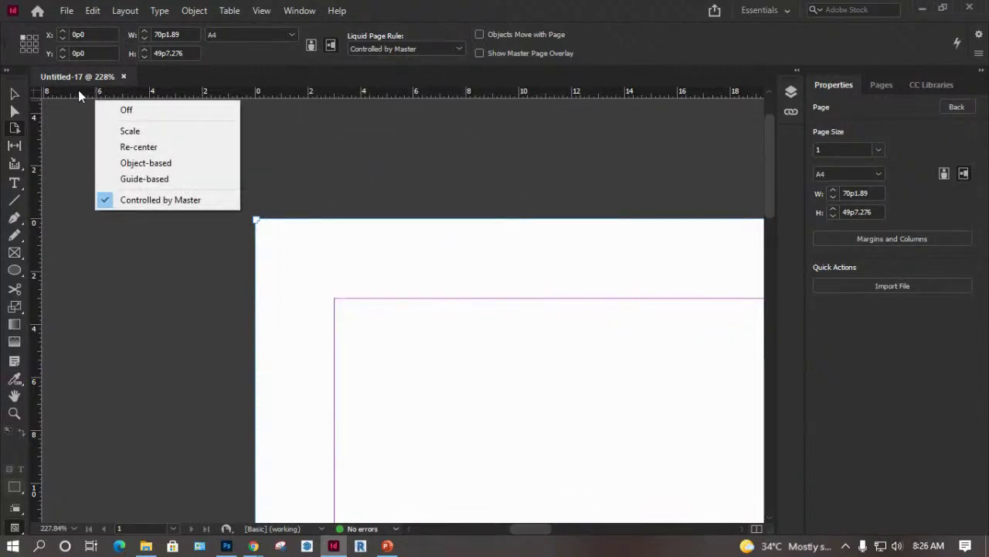
right_click(78, 91)
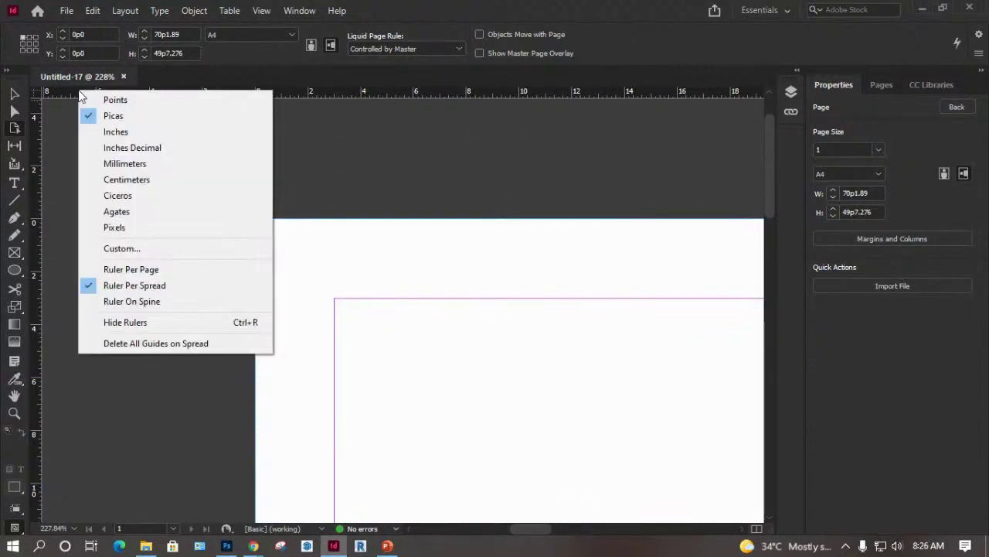
click(123, 163)
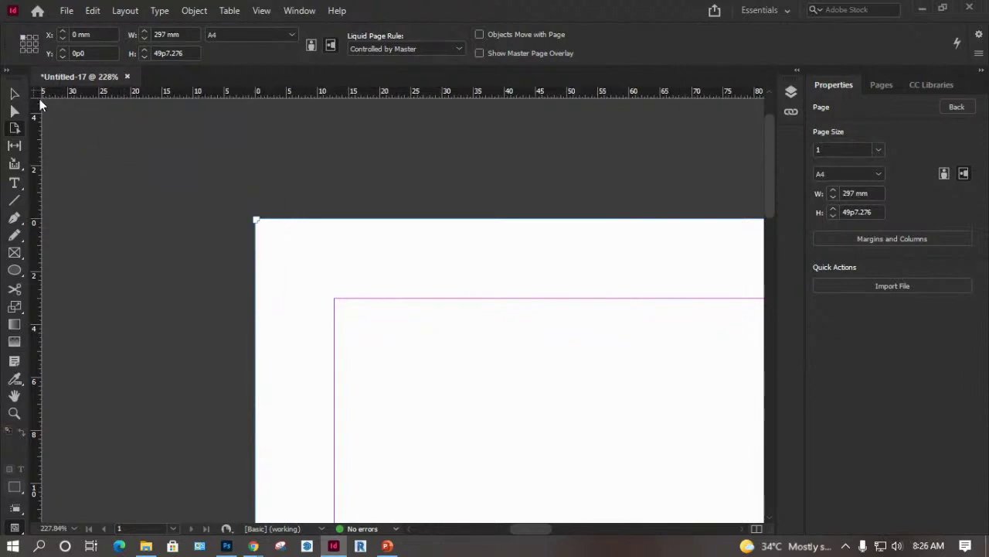
right_click(38, 93)
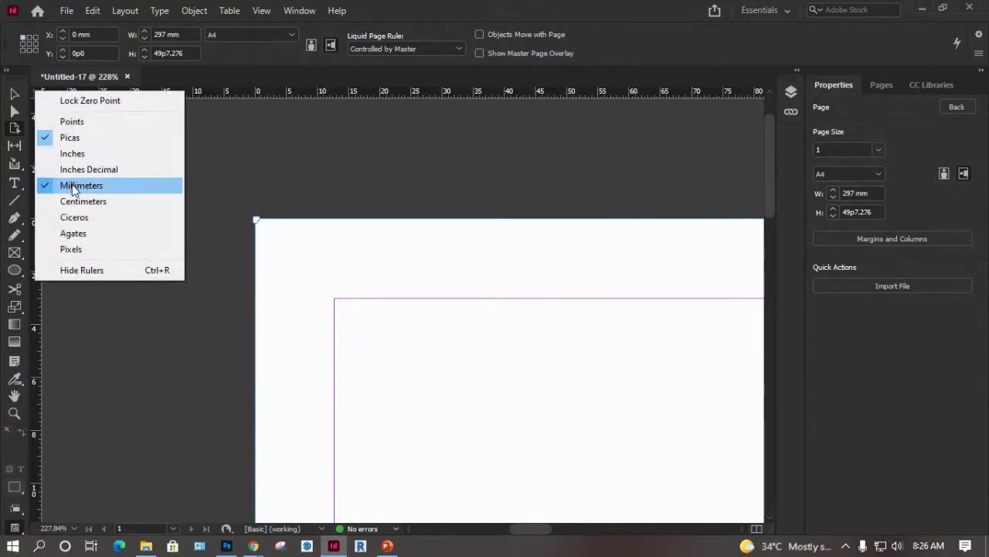
click(74, 190)
right_click(35, 91)
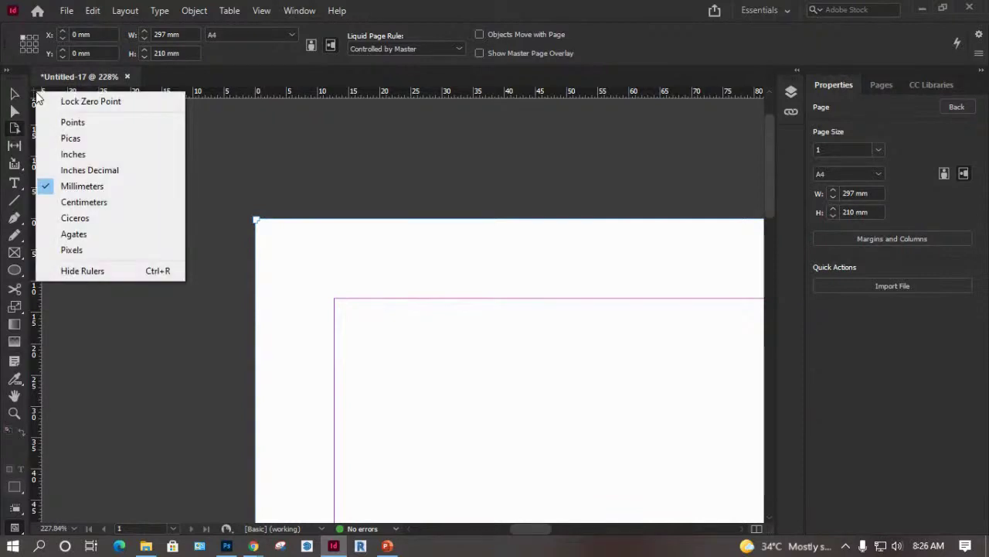
click(361, 89)
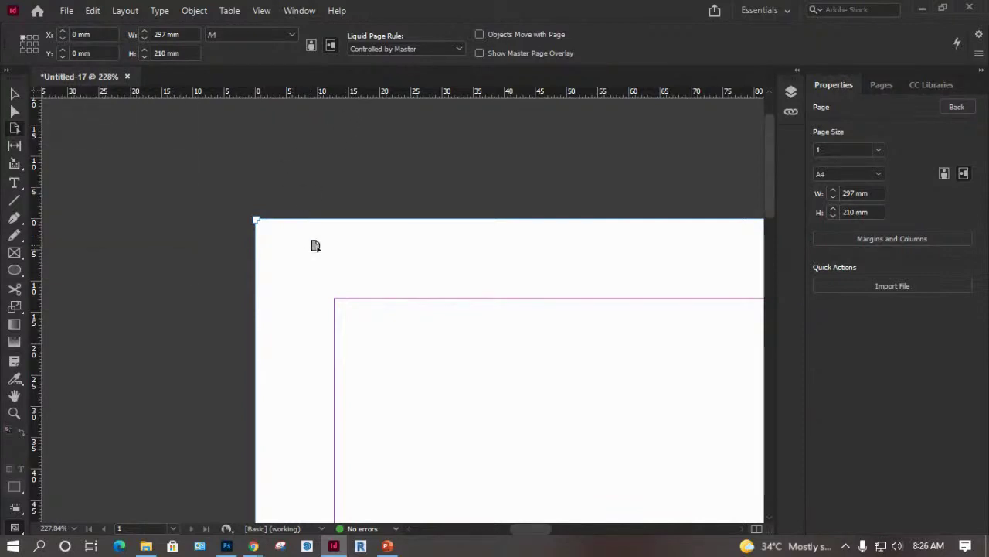
Reduce the linked page margins to 0 mm on all sides in Document Setup.
click(66, 11)
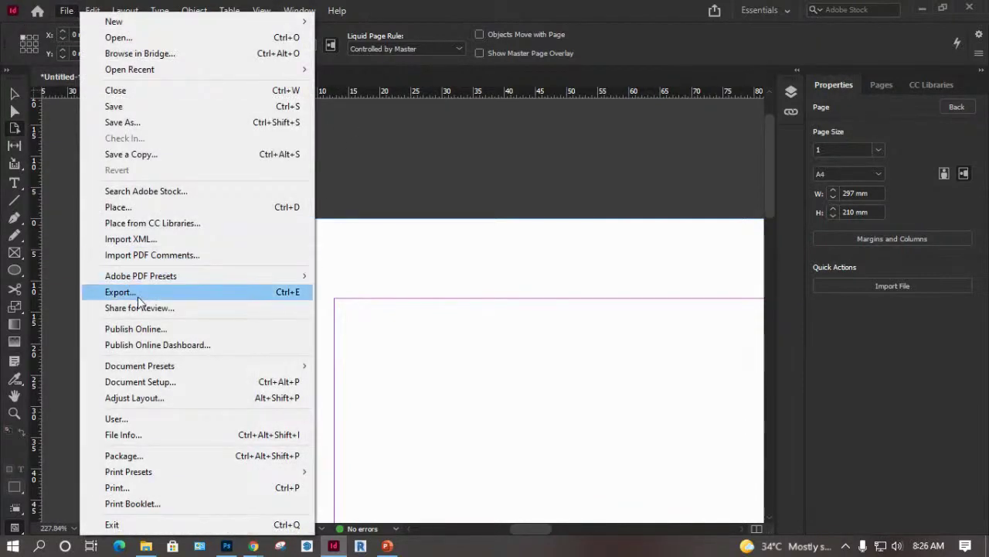
click(137, 380)
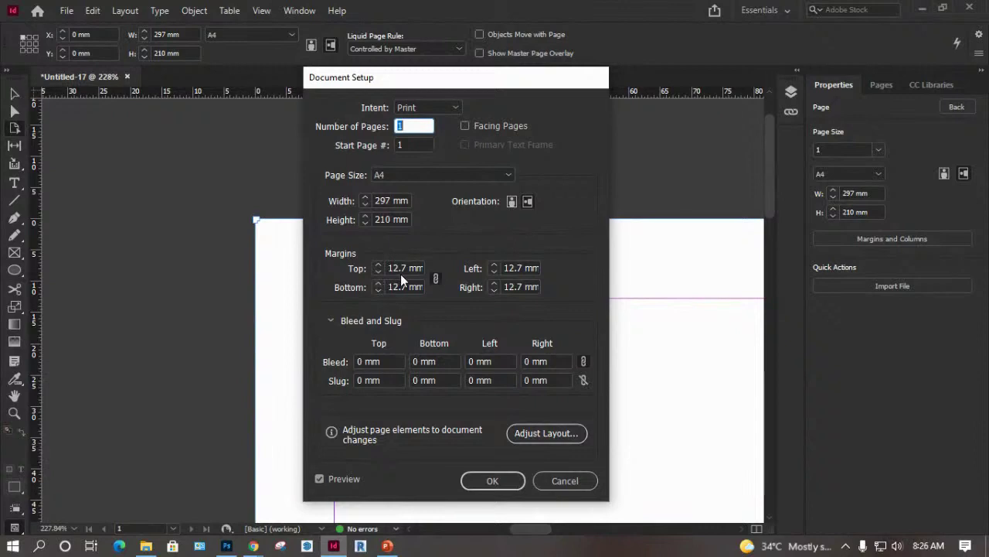
drag(463, 83, 645, 92)
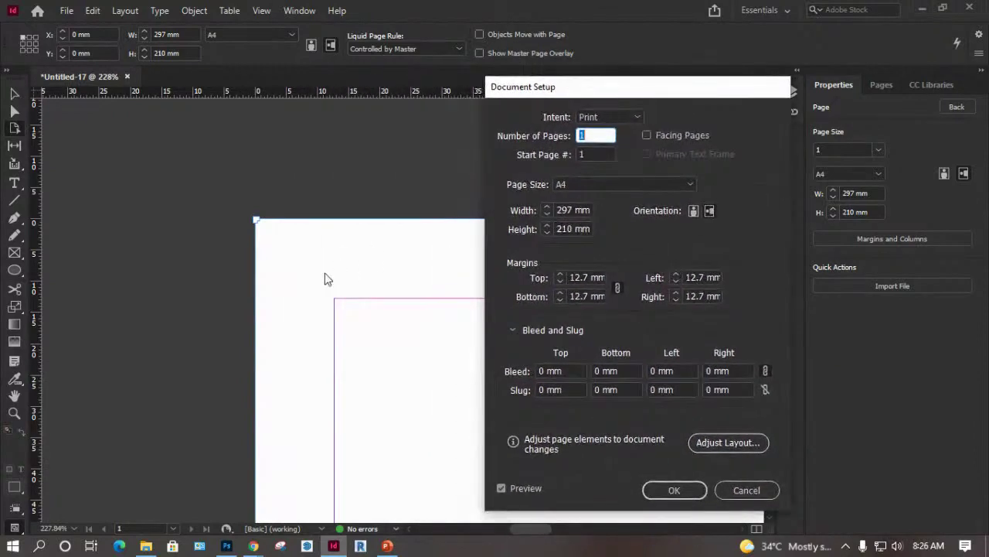
drag(559, 275, 559, 283)
click(559, 284)
click(560, 283)
drag(560, 283, 561, 281)
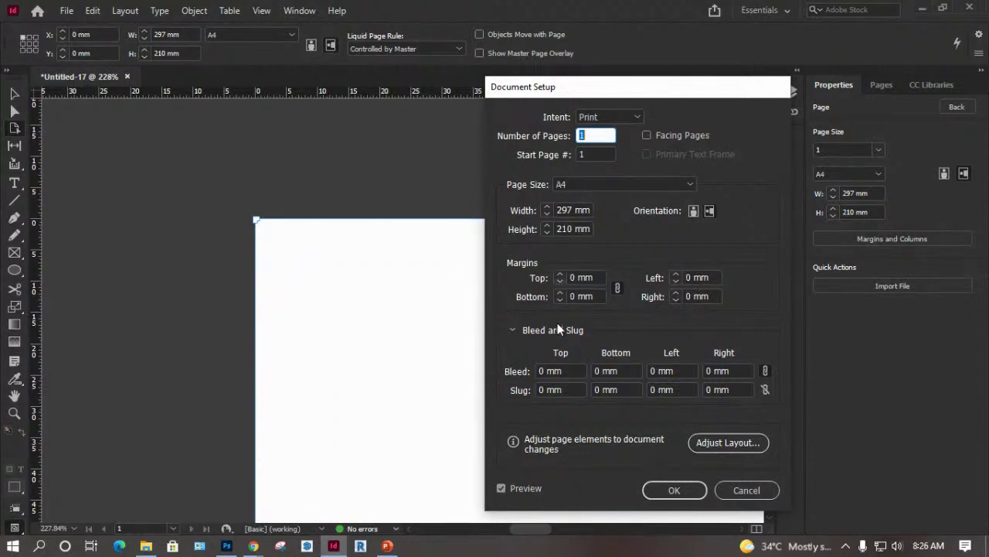
Try linked margins of 4 mm on all sides, and return them to 0 mm.
click(557, 292)
click(558, 294)
click(559, 301)
click(560, 301)
click(565, 292)
click(564, 292)
click(564, 292)
click(564, 291)
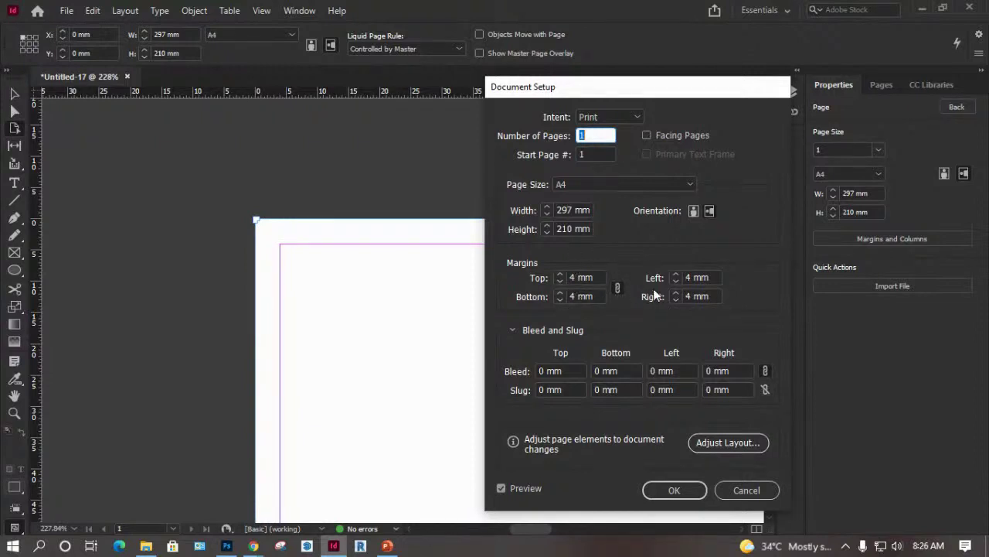
click(561, 299)
click(560, 299)
click(560, 299)
click(560, 300)
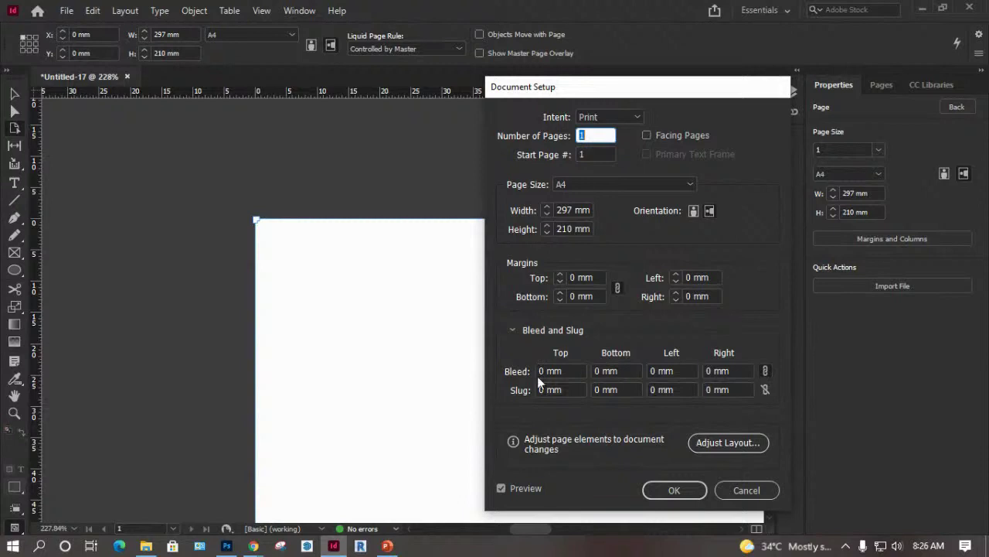
Set the bleed to 3 mm on all sides and apply the document setup.
click(568, 371)
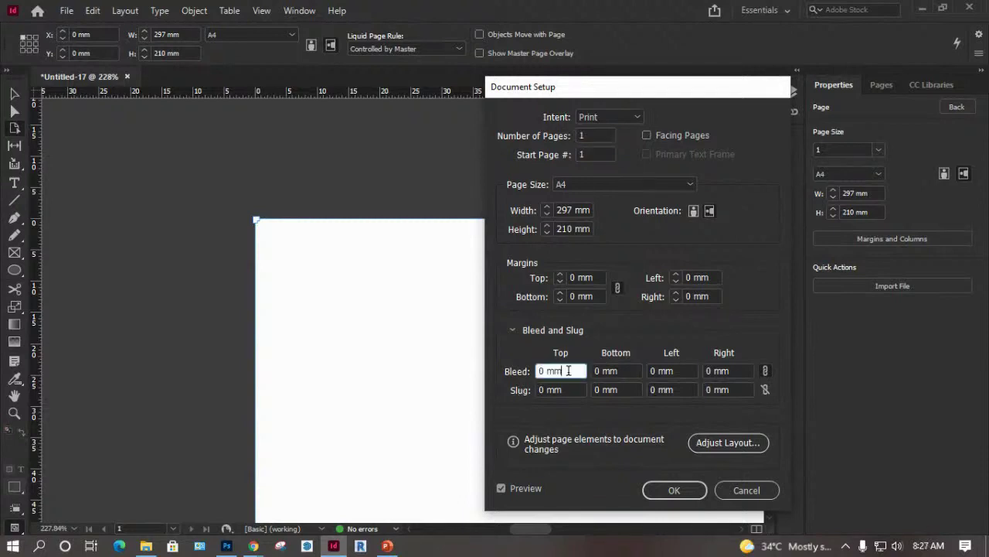
drag(576, 371, 506, 372)
text(3)
key(Return)
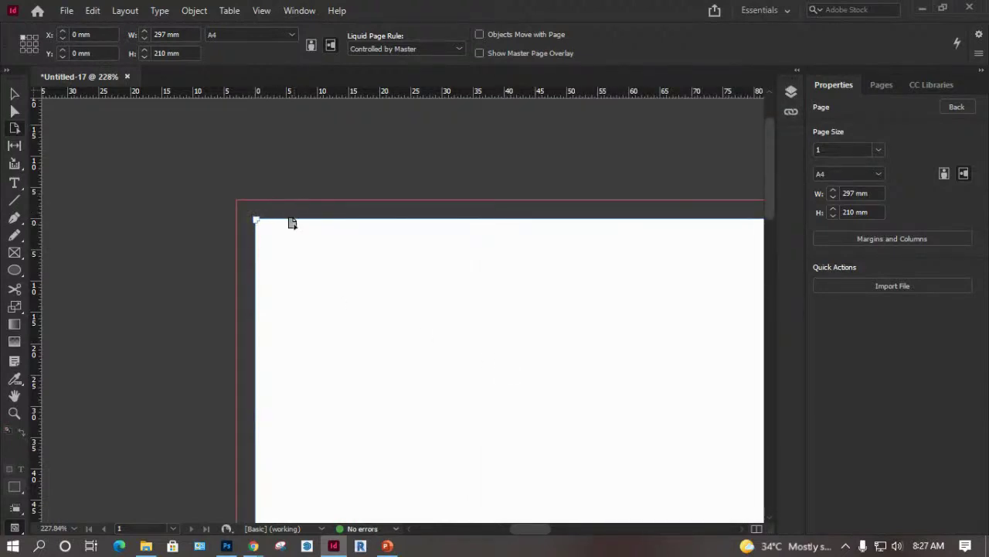
Reopen Document Setup and increase the linked margins to 7 mm on all sides.
click(67, 13)
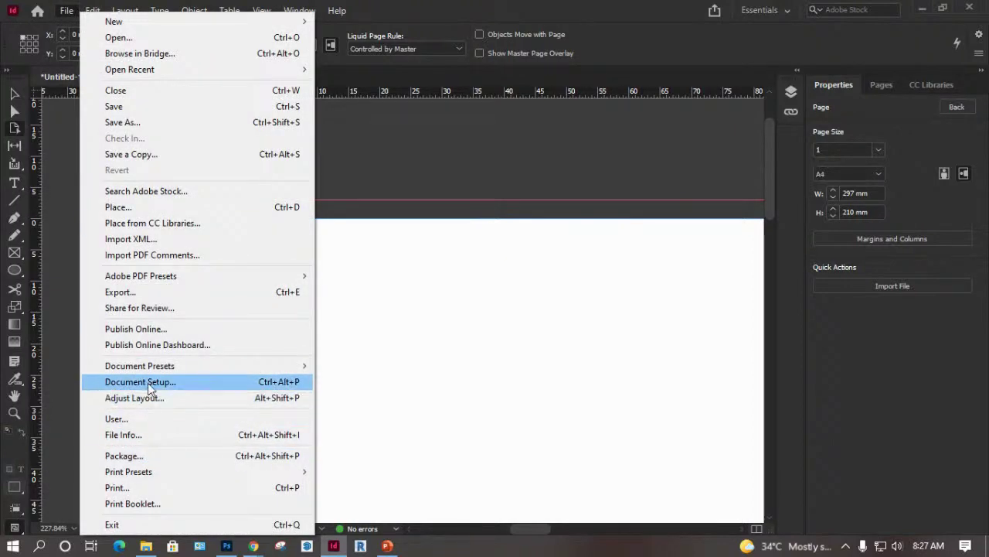
click(148, 381)
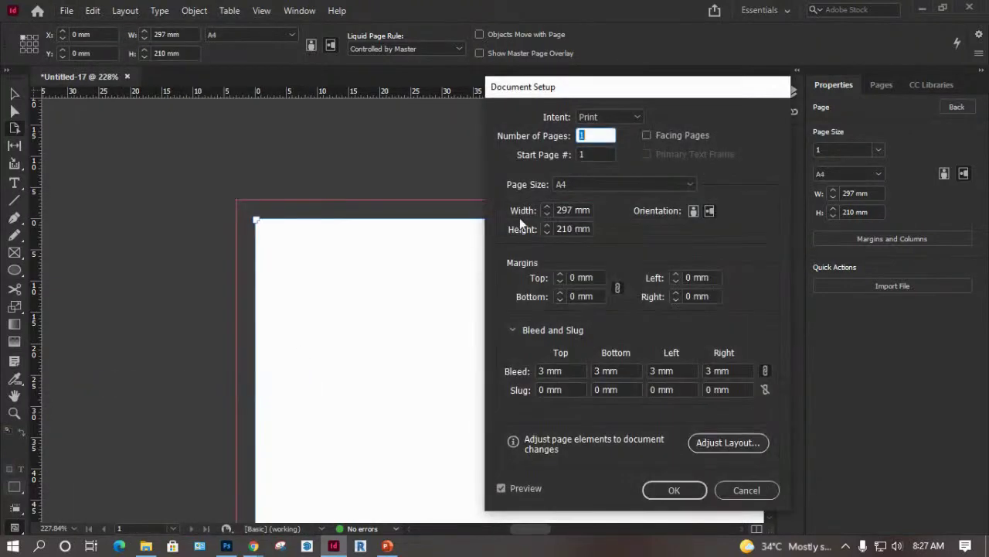
click(559, 275)
click(558, 275)
click(560, 273)
click(560, 273)
click(559, 273)
click(559, 272)
click(560, 273)
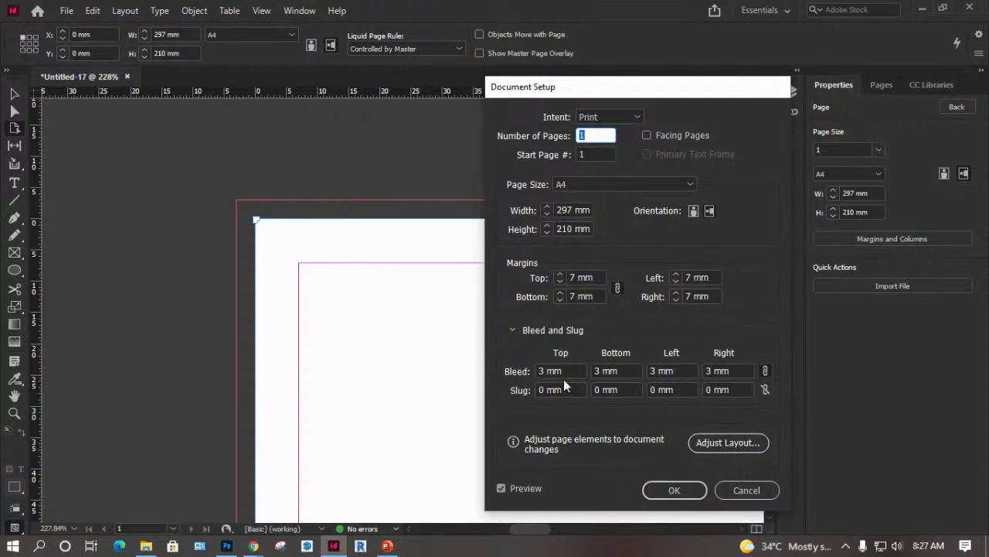
Link the slug values and set the slug to 5 mm on all sides with the preview refreshed.
drag(620, 95, 559, 67)
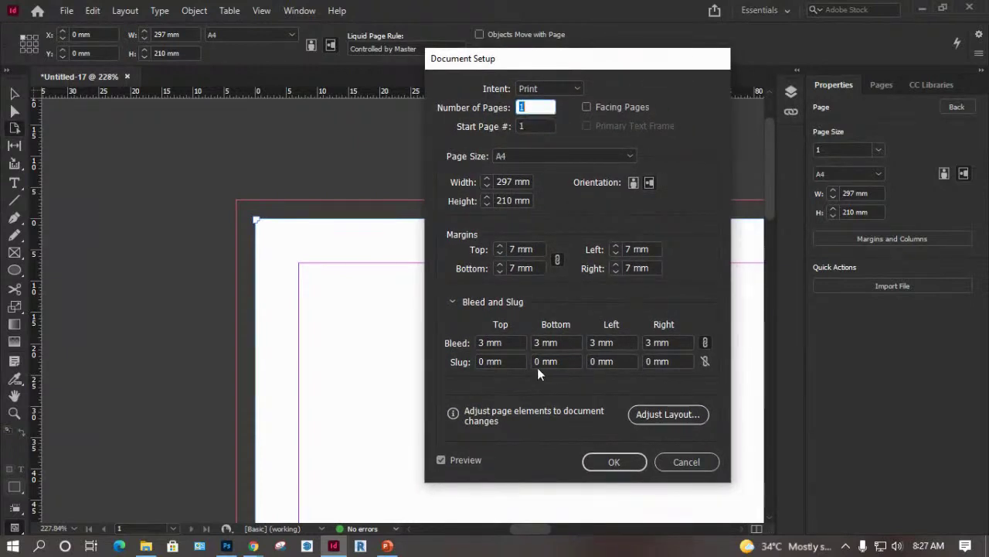
click(705, 361)
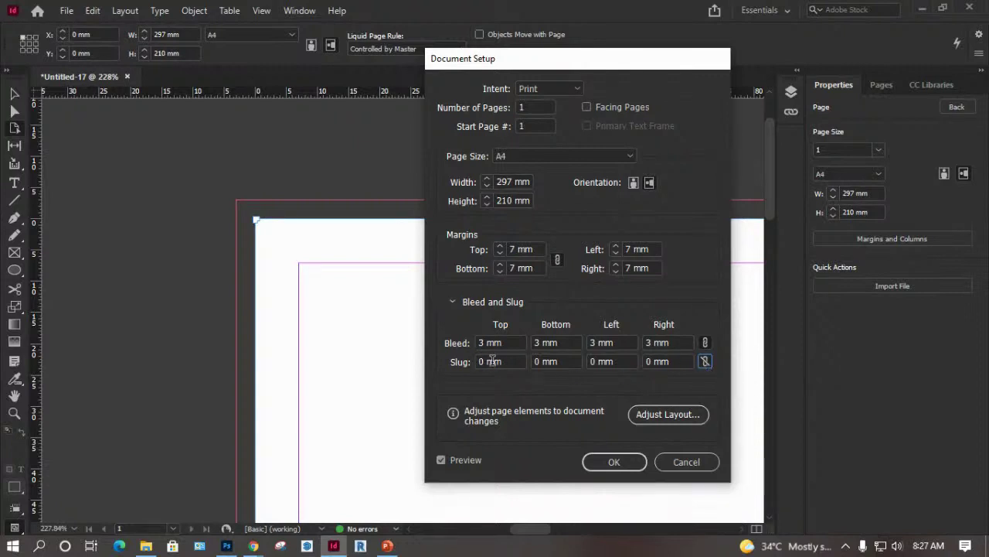
drag(491, 361, 517, 359)
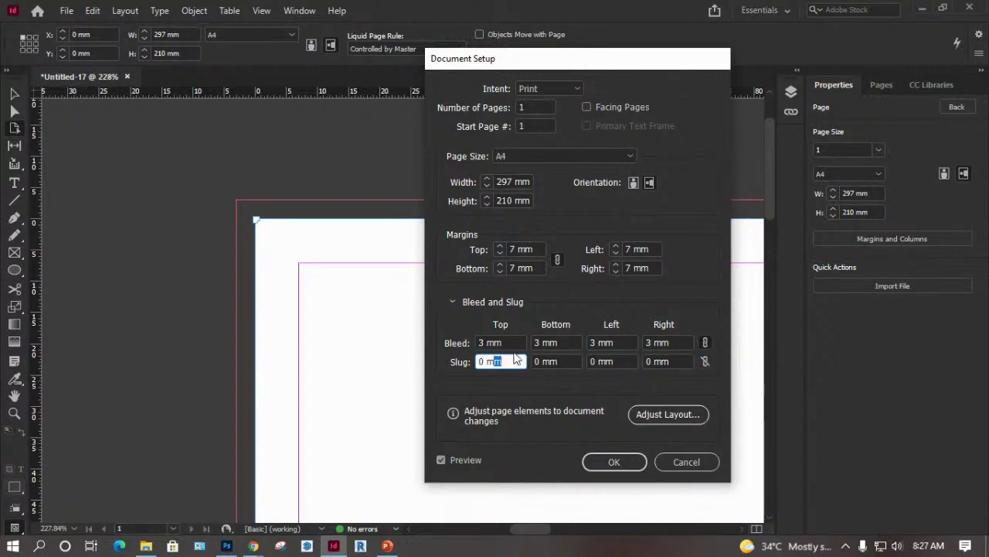
click(705, 362)
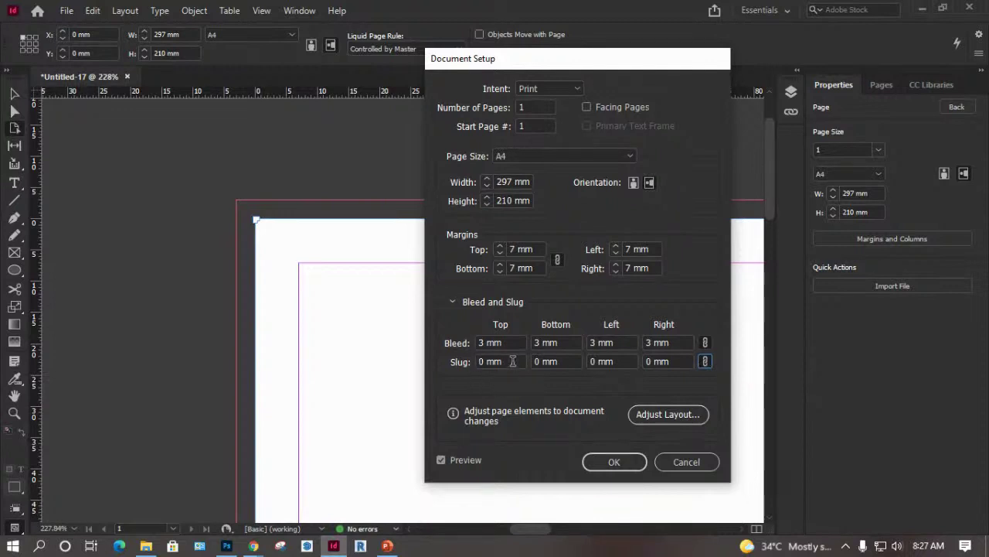
drag(512, 361, 462, 363)
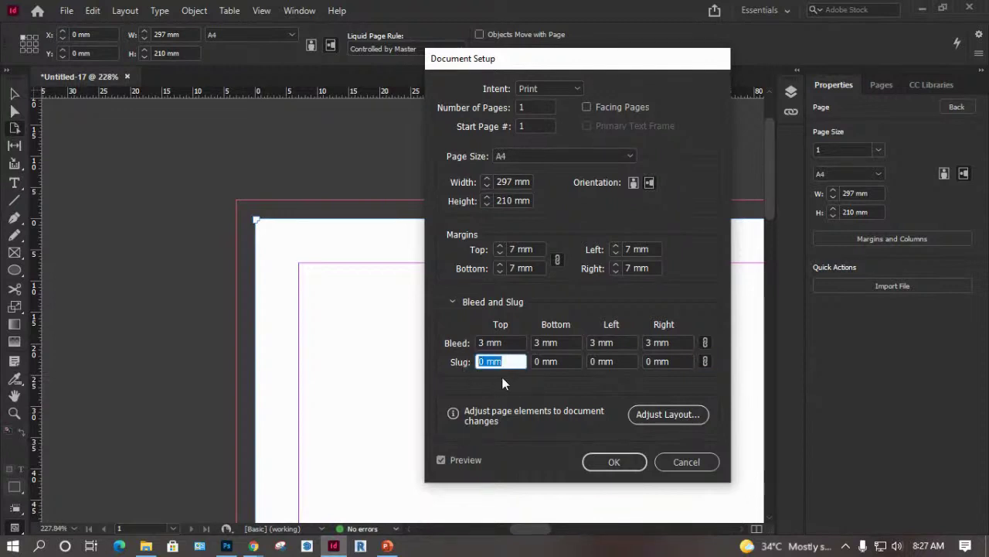
click(451, 459)
click(443, 459)
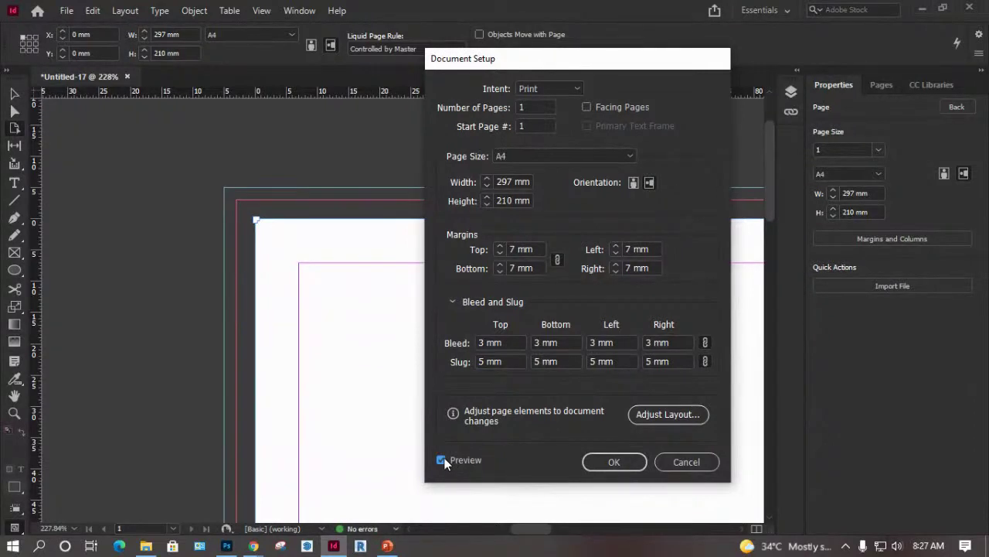
Set the linked slug to 20 mm on all sides and apply the document setup.
drag(507, 360, 455, 359)
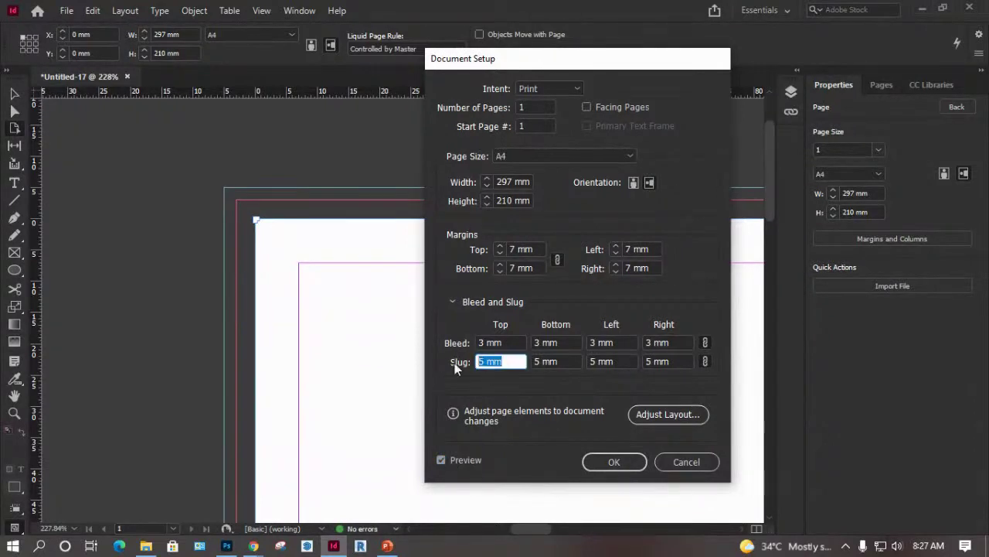
text(20)
key(Tab)
click(454, 458)
click(451, 458)
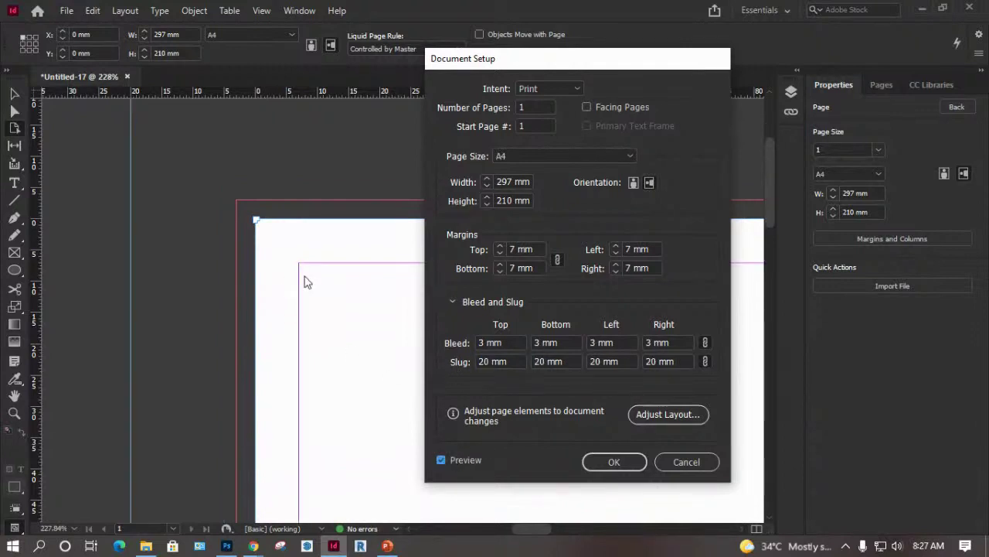
click(593, 461)
scroll(360, 197, up, 2)
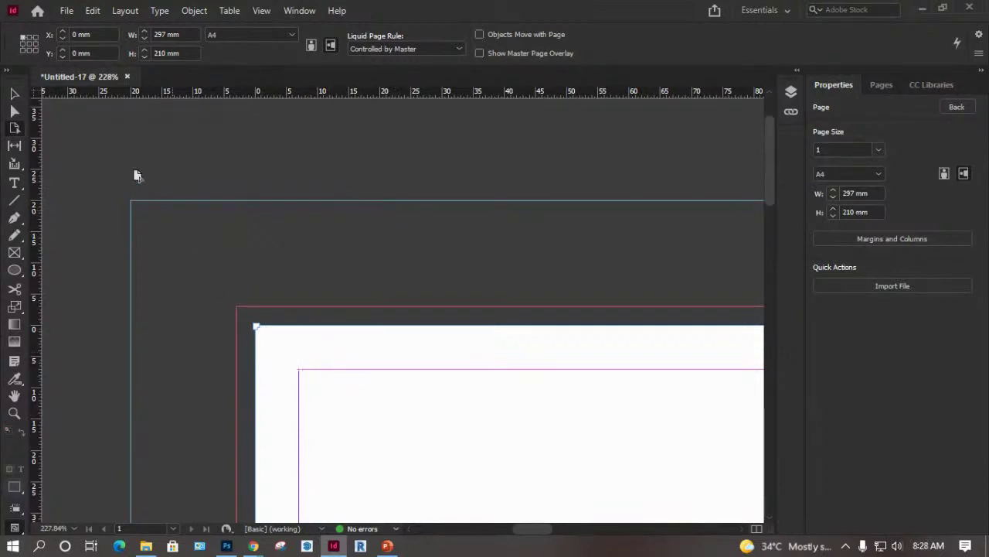
Place the "background" image with its upper-left corner on the page's upper-left corner, and deselect it.
click(14, 93)
scroll(270, 263, down, 3)
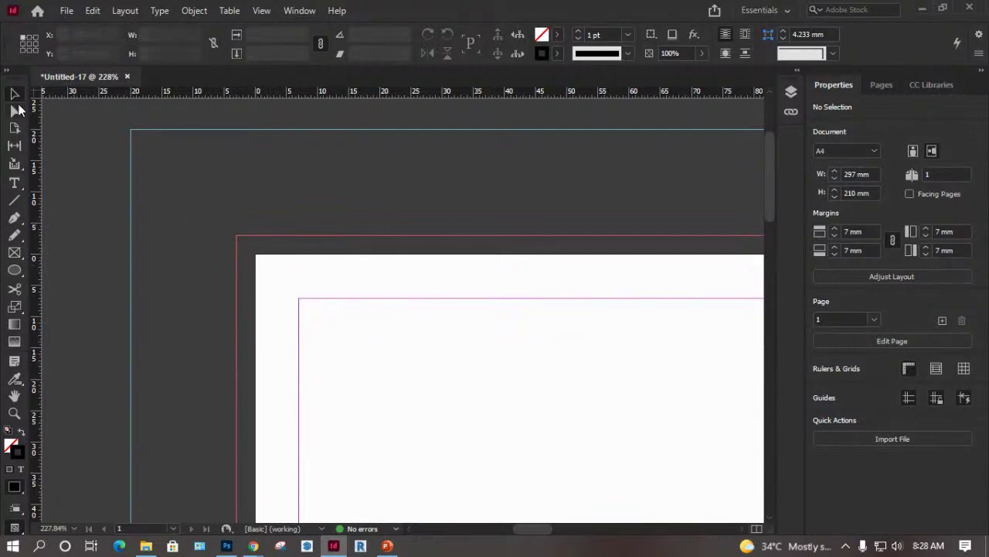
click(66, 10)
click(508, 190)
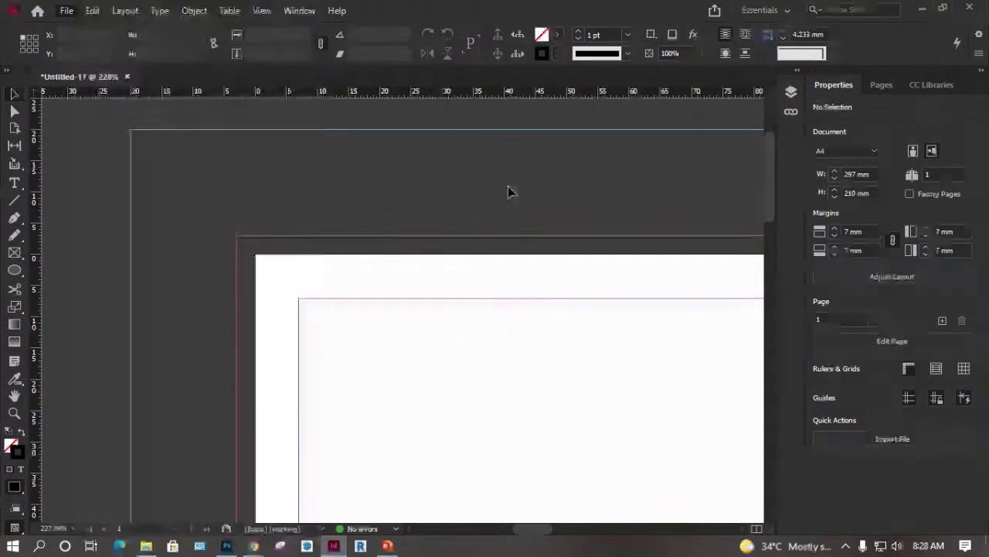
key(ctrl+d)
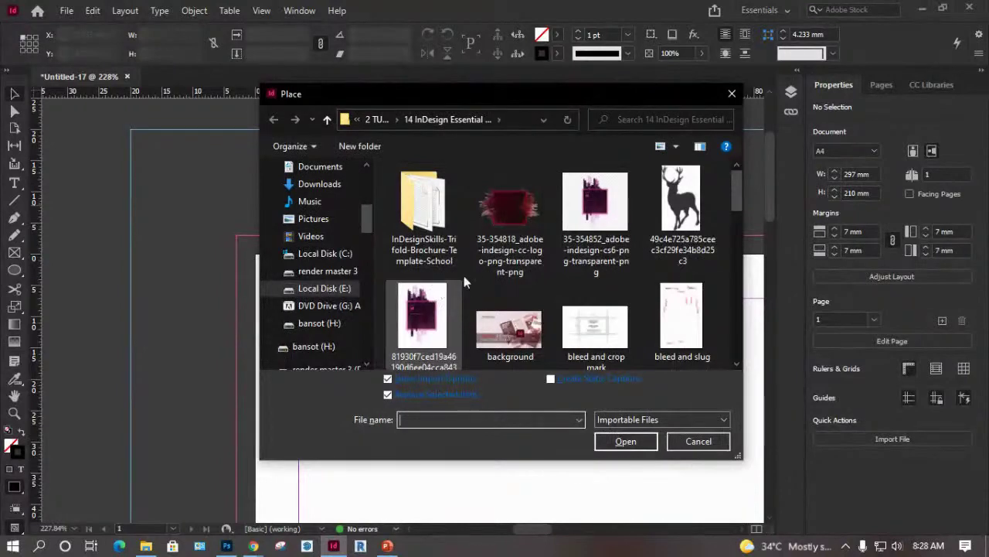
double_click(509, 328)
key(Return)
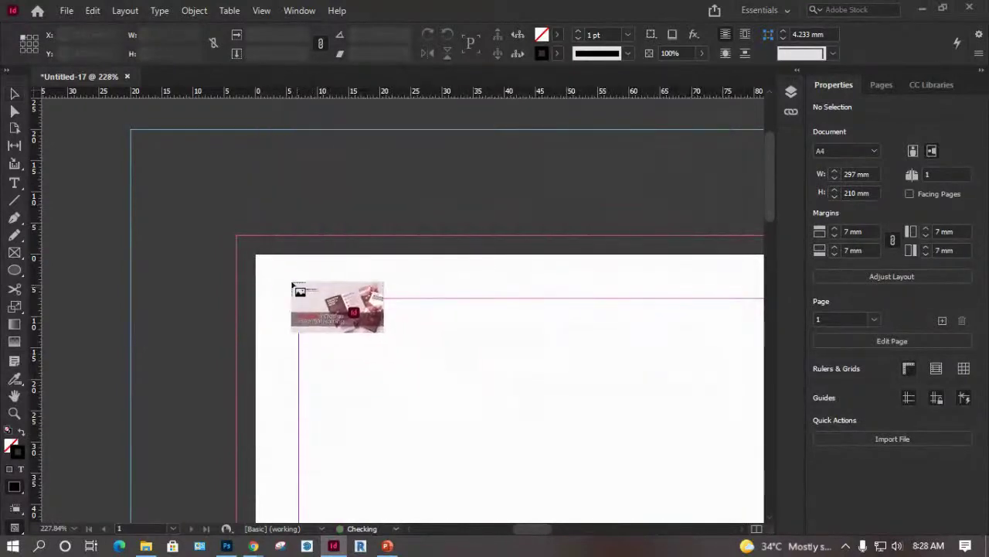
click(257, 255)
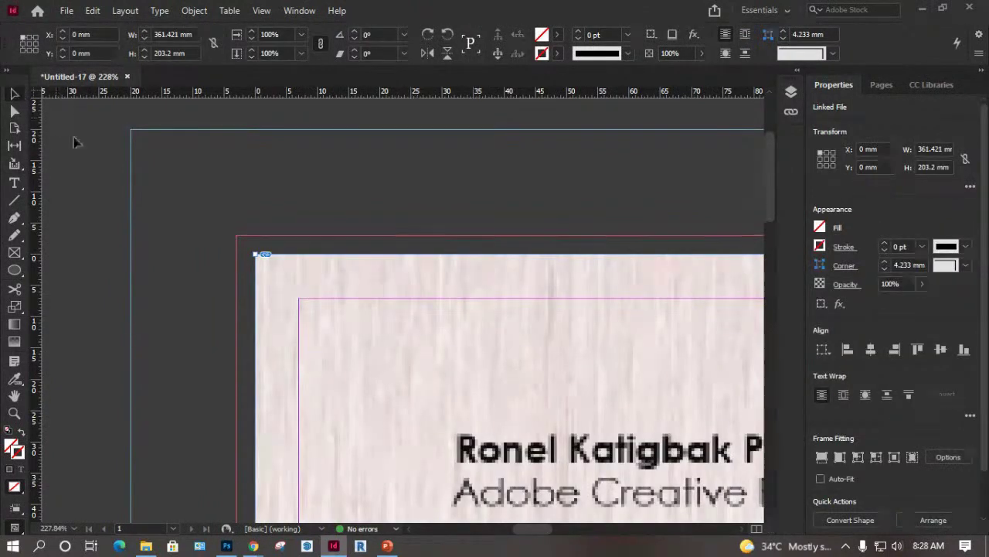
click(222, 254)
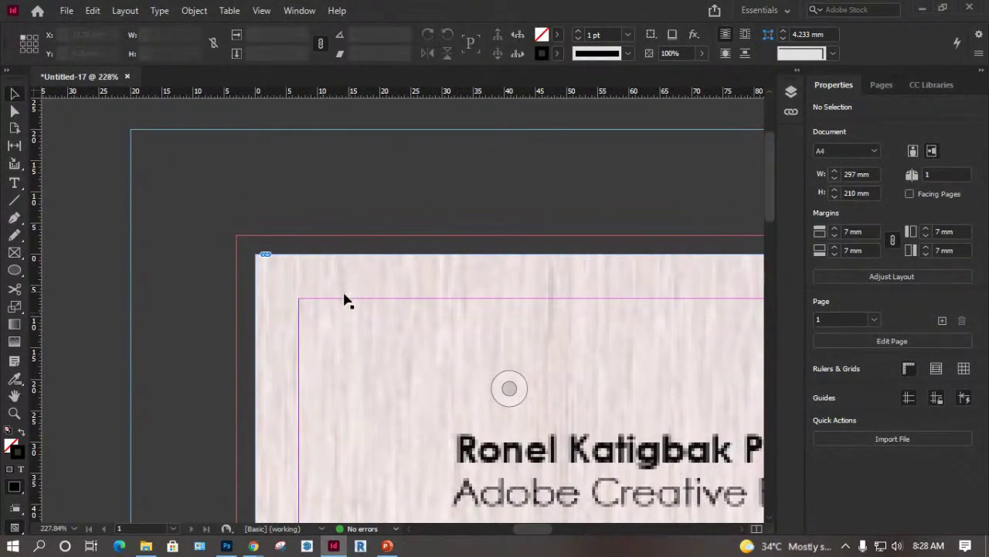
Reduce the document's linked margins to 0 mm on all sides.
click(835, 236)
click(835, 236)
click(835, 237)
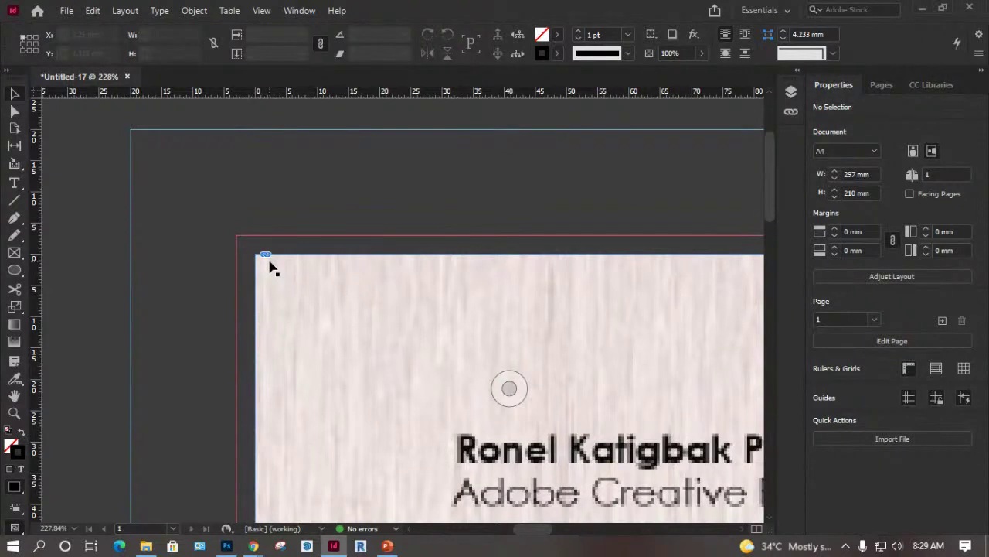
Try offsetting the placed image about 1 to 2 mm inside the page's upper-left corner.
drag(271, 267, 281, 275)
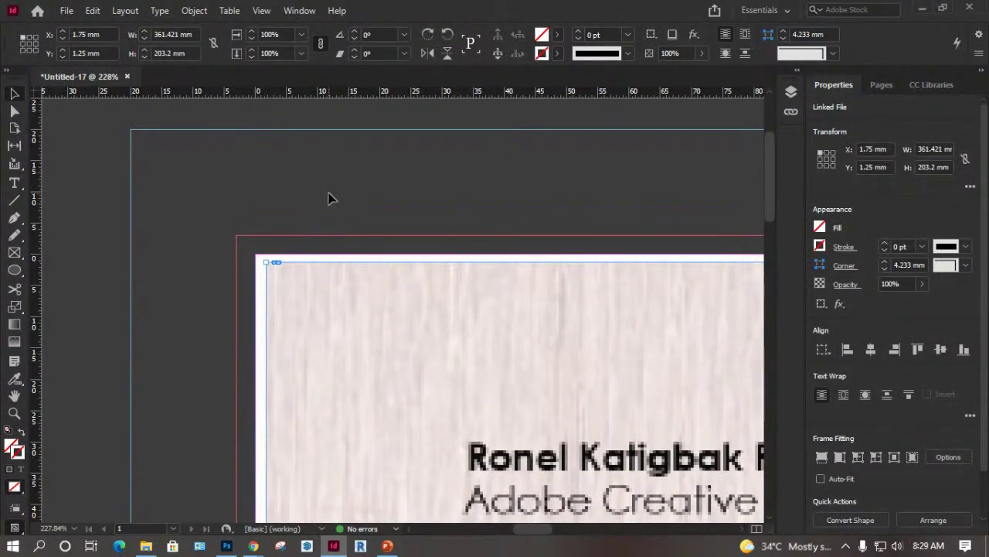
click(323, 216)
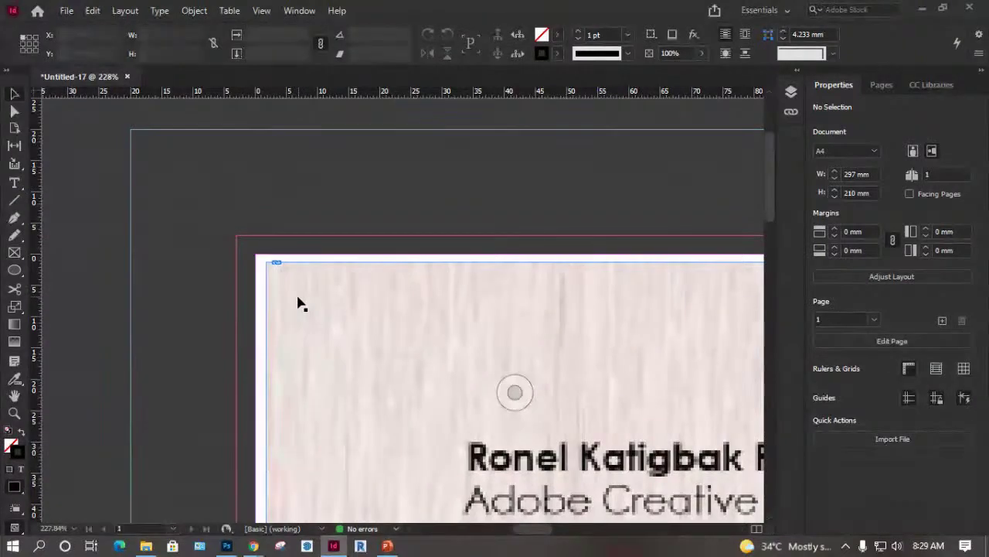
drag(284, 286, 294, 301)
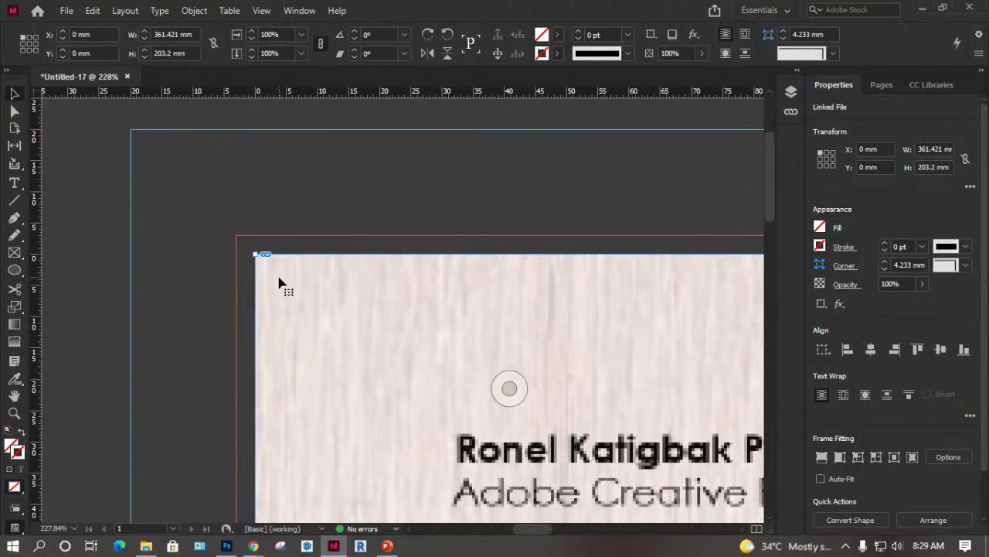
drag(280, 283, 292, 284)
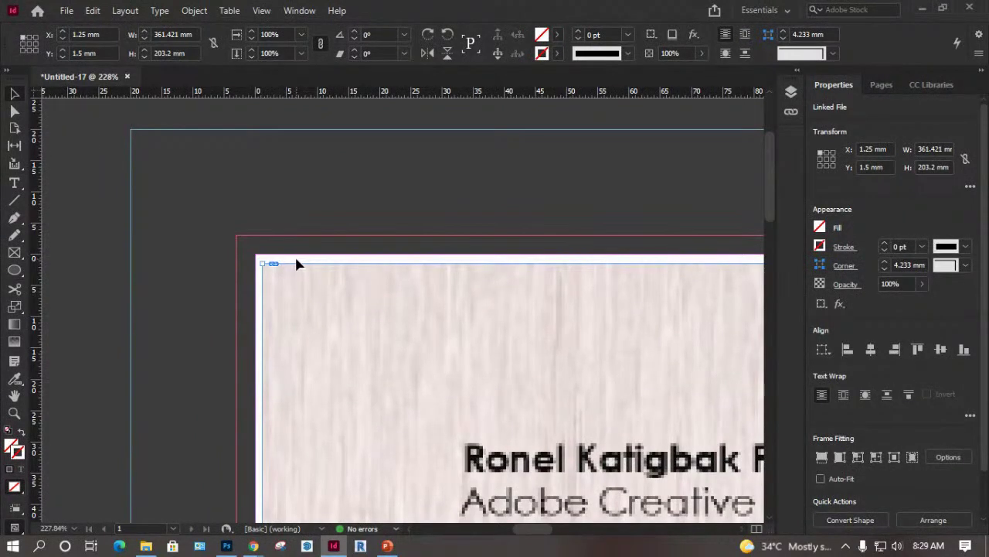
Move the placed image to X -3 mm, Y -3 mm so its corner meets the bleed guide, and deselect it.
drag(287, 283, 262, 255)
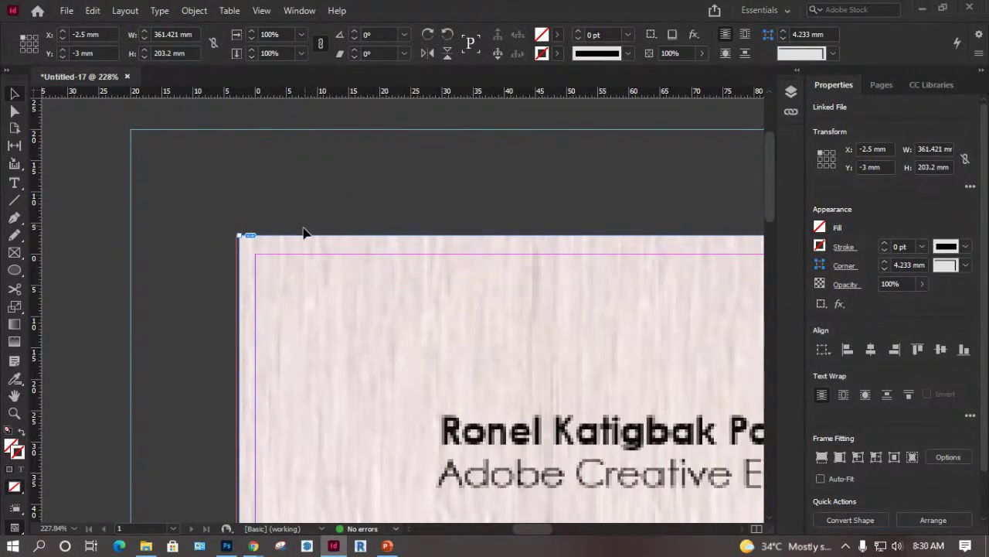
drag(291, 247, 287, 249)
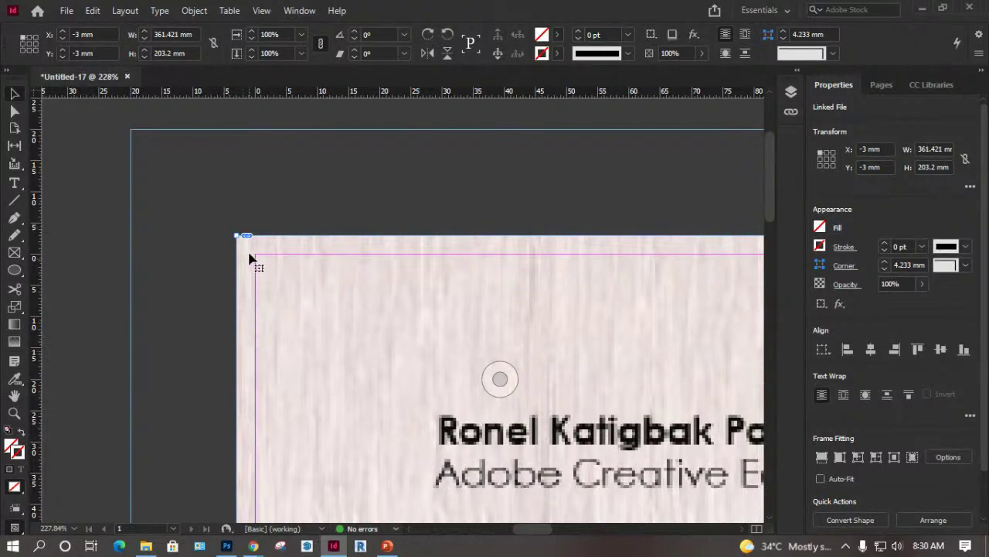
click(269, 198)
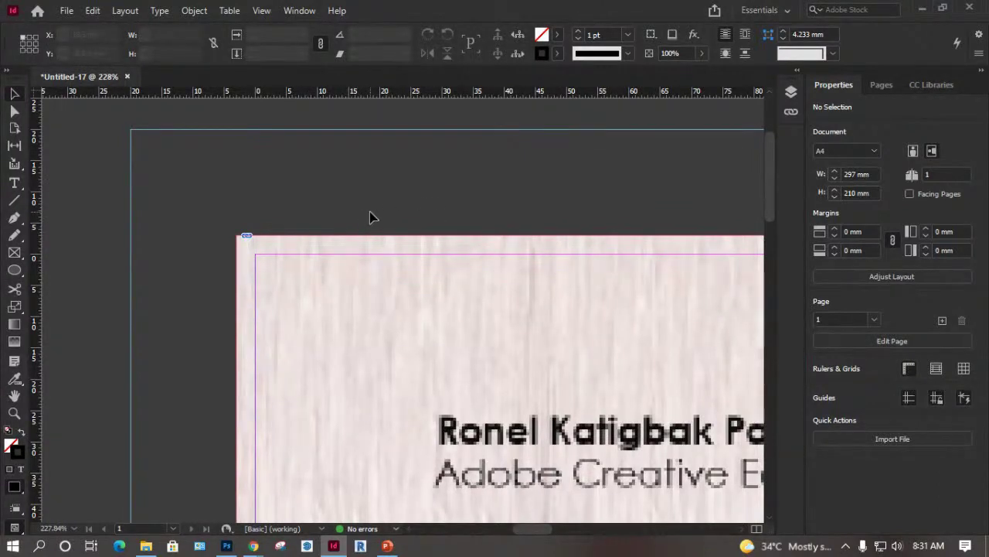
Create a text frame about 68 by 11 mm in the slug area above the page, reading "INSIDE PAGE".
drag(393, 215, 338, 238)
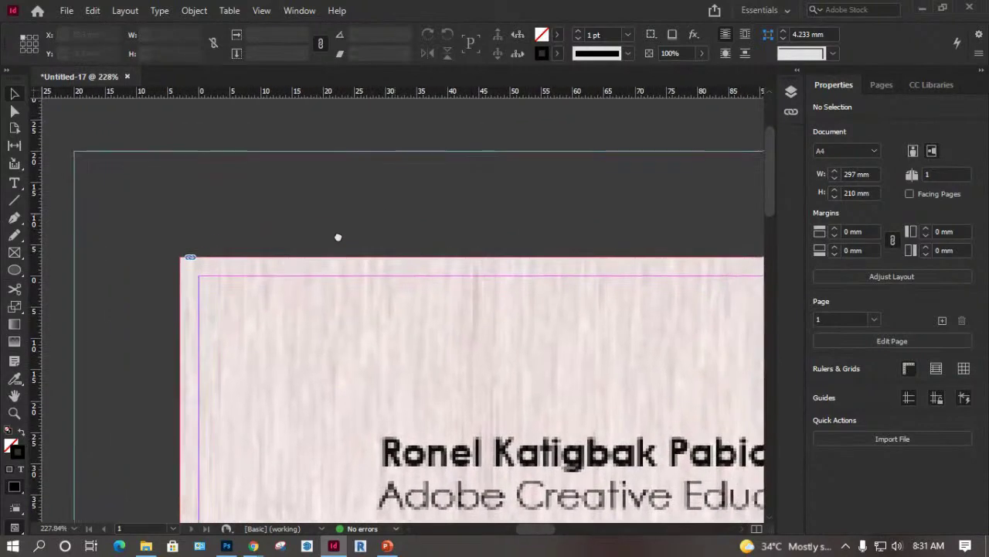
click(13, 182)
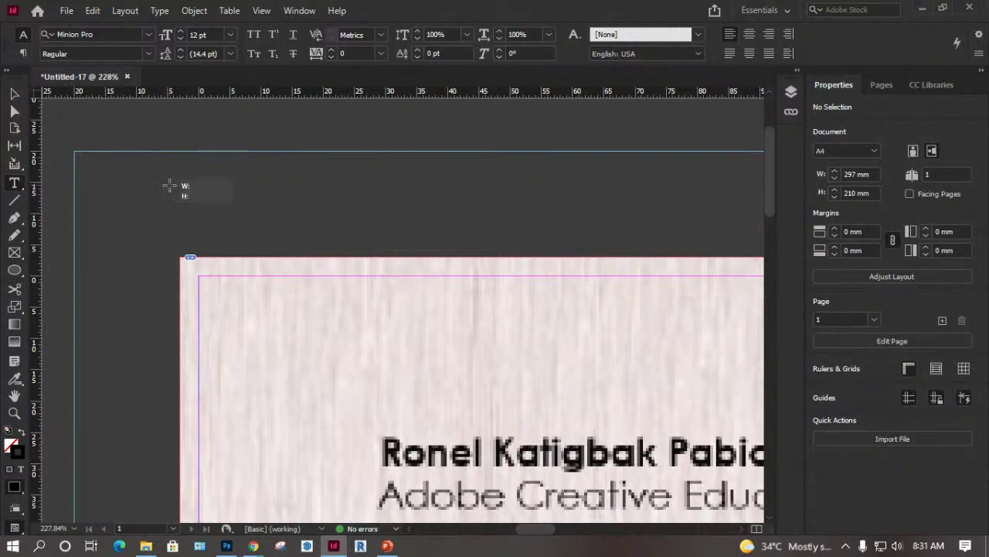
drag(174, 172, 601, 241)
text(INSIDE PAGE)
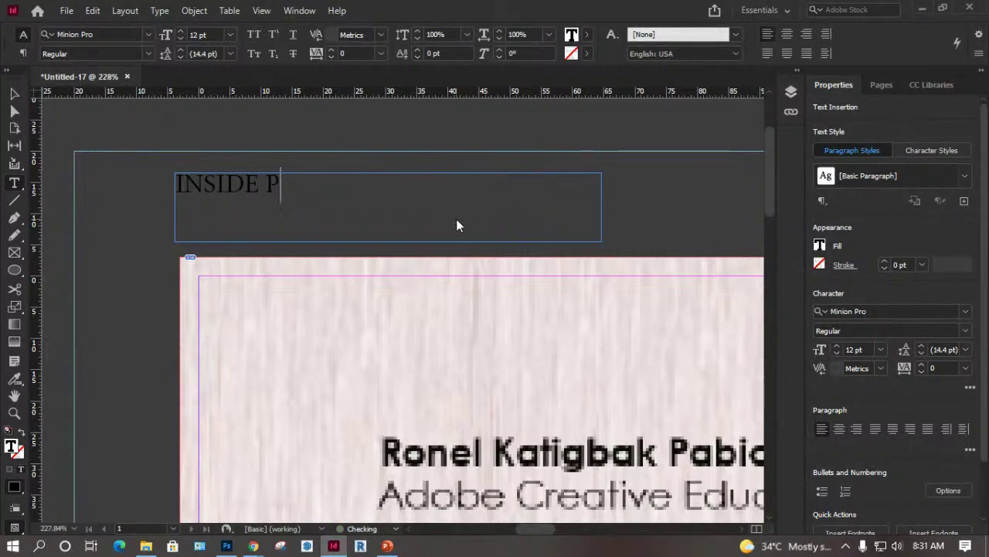
click(14, 93)
click(265, 111)
Change the fill colour of all the "INSIDE PAGE" slug text to [Paper].
double_click(333, 187)
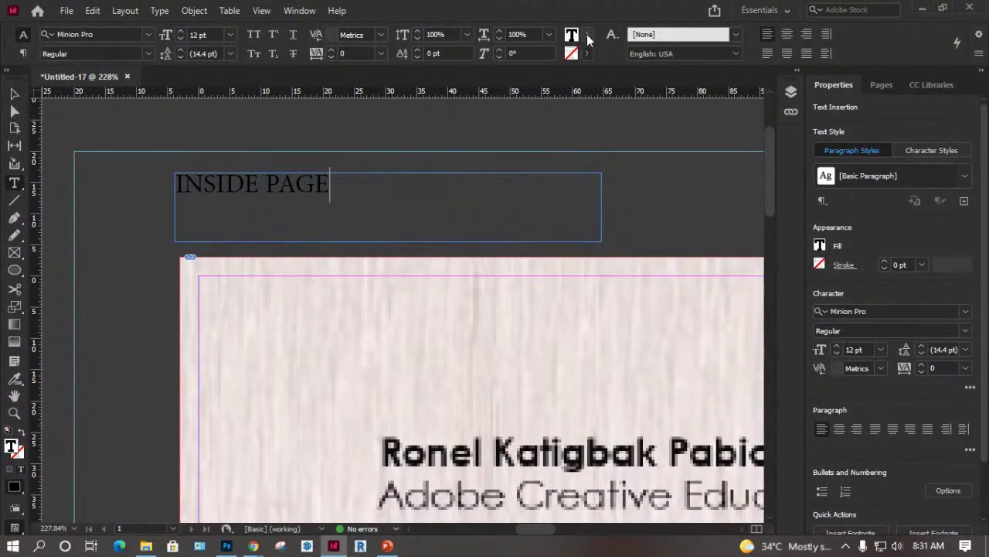
key(ctrl+a)
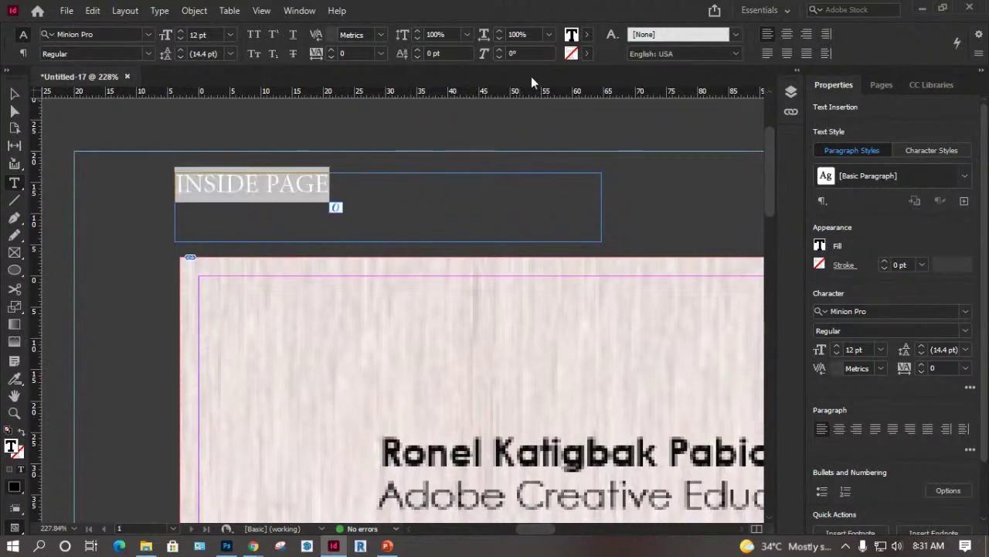
click(588, 35)
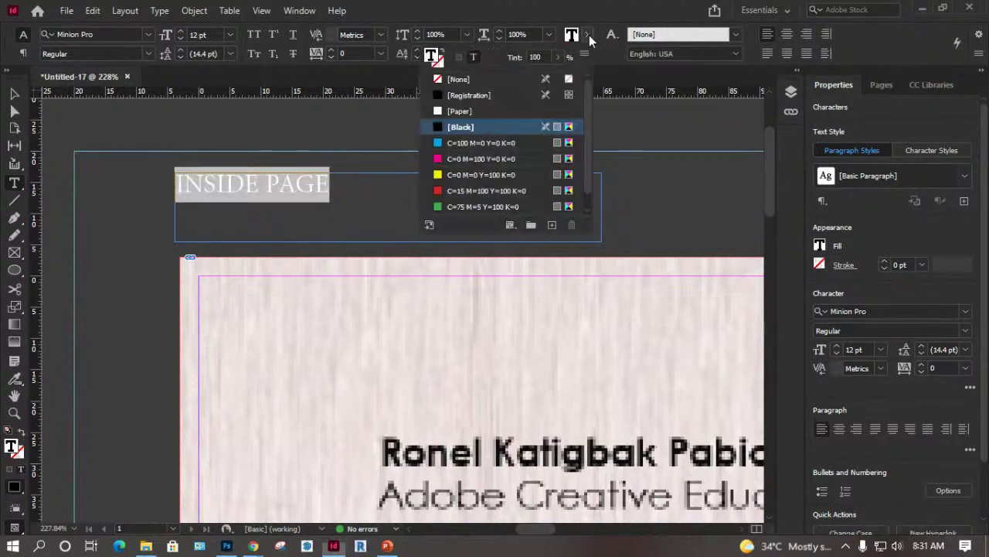
click(439, 111)
key(Escape)
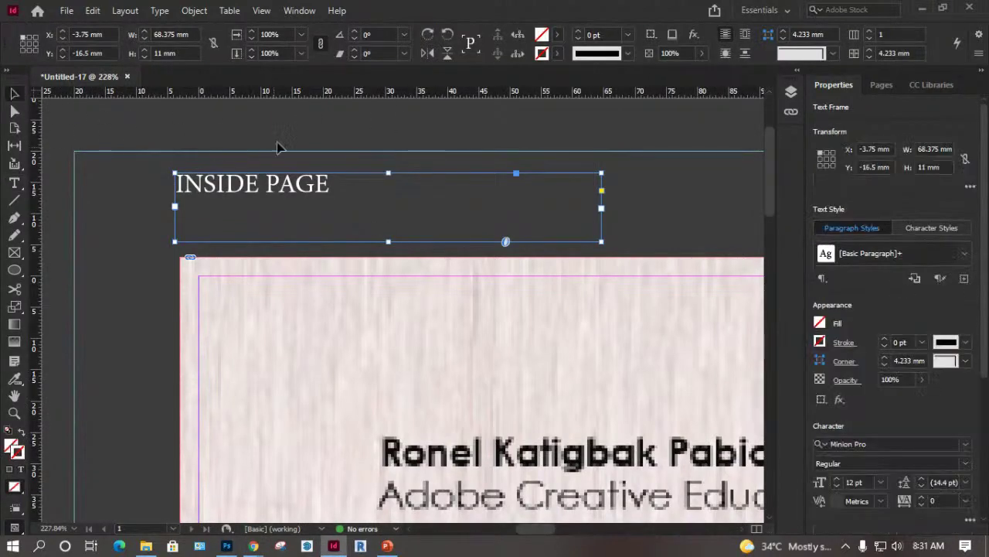
click(305, 154)
Preview the page trimmed without its guides, bleed and slug text, and return to the normal view.
click(318, 183)
key(w)
scroll(214, 254, down, 4)
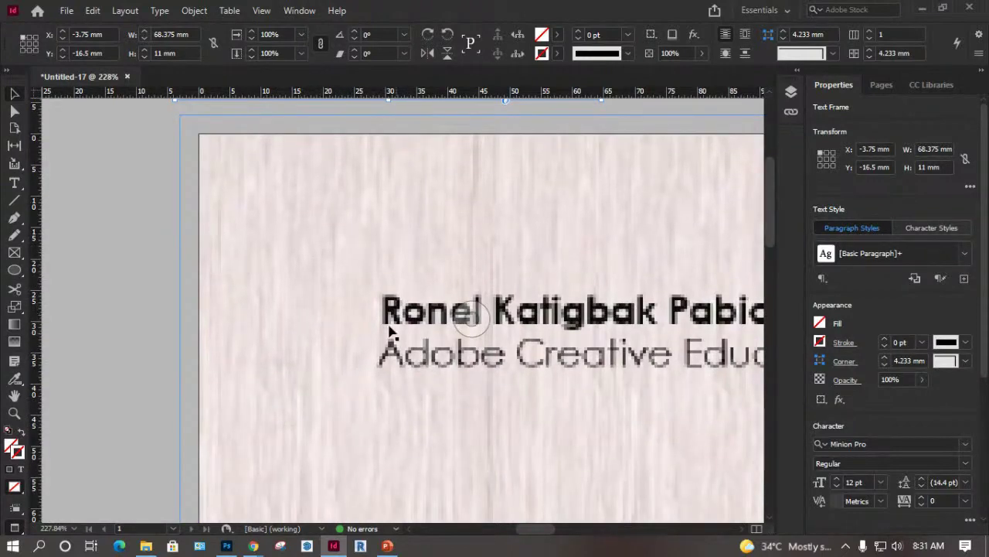
key(ctrl+0)
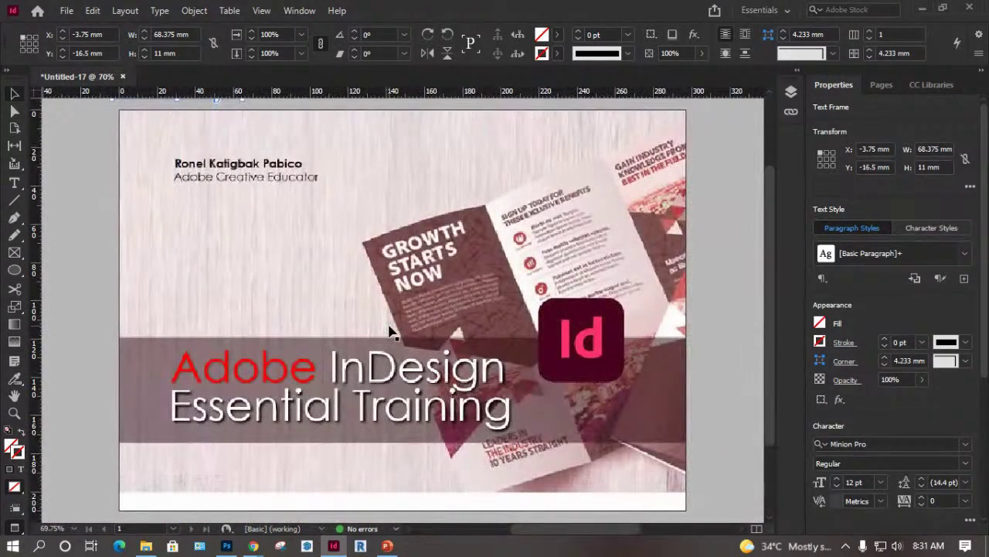
scroll(120, 174, up, 1)
scroll(120, 174, up, 2)
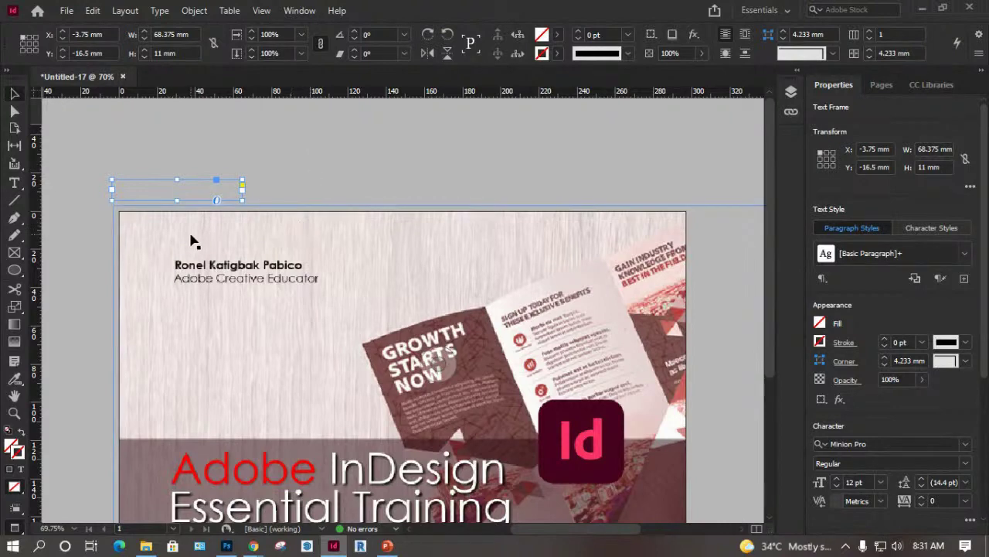
click(272, 163)
key(w)
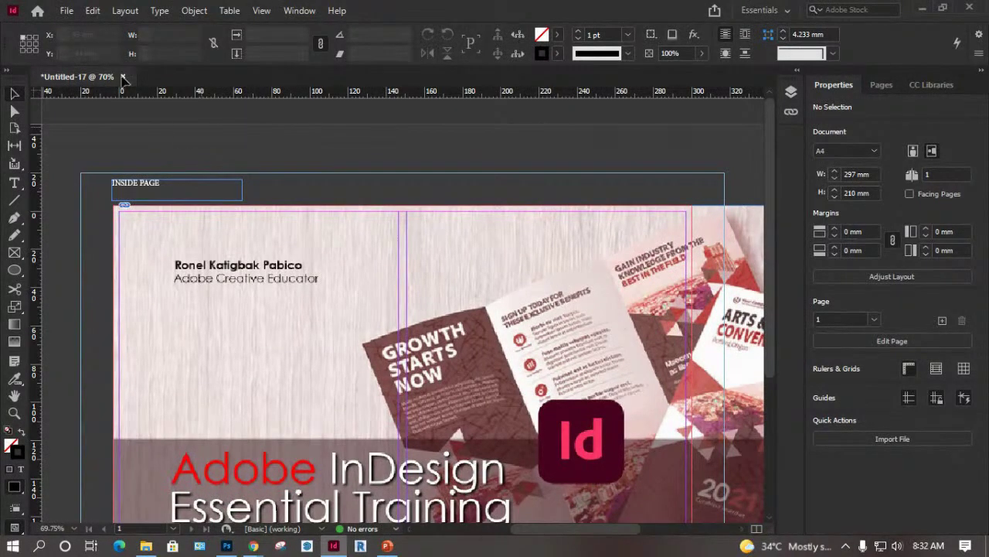
Turn on all printer's marks in the print settings for the Adobe PDF printer, after checking the graphics and output options.
key(ctrl+p)
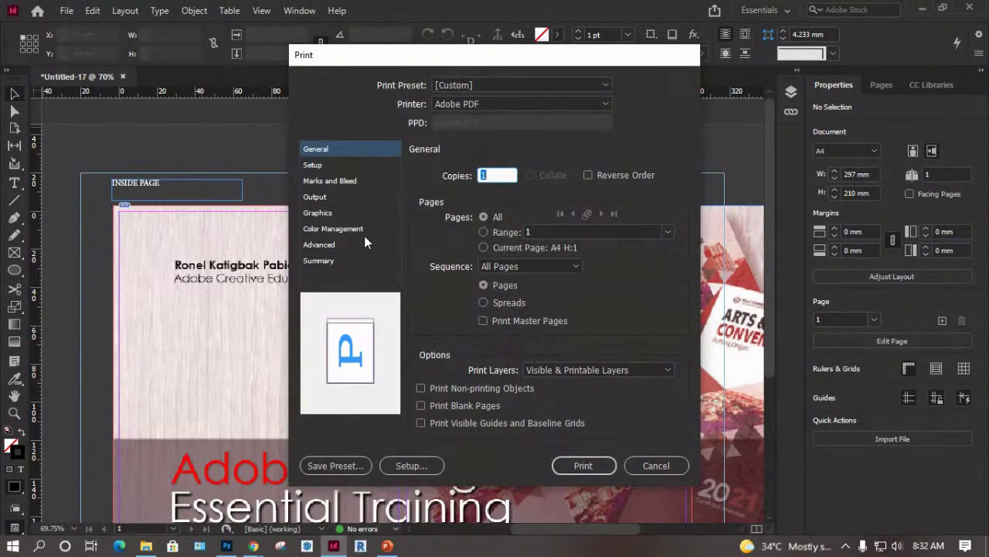
click(324, 247)
click(321, 213)
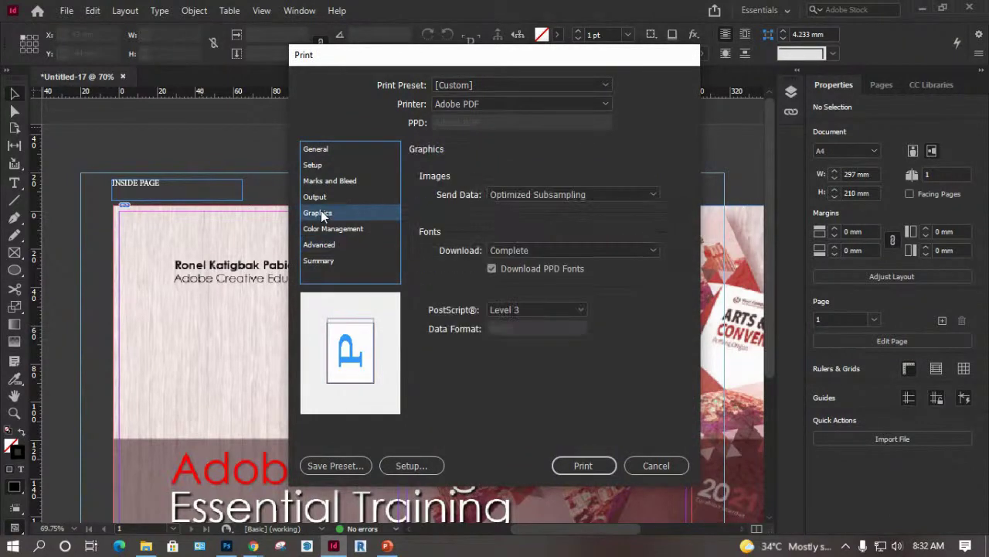
click(321, 198)
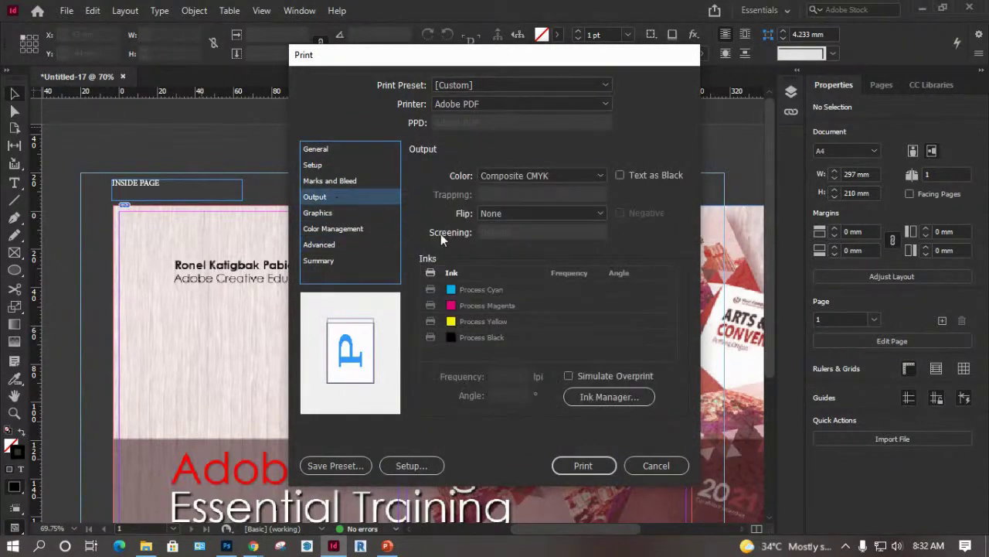
click(332, 181)
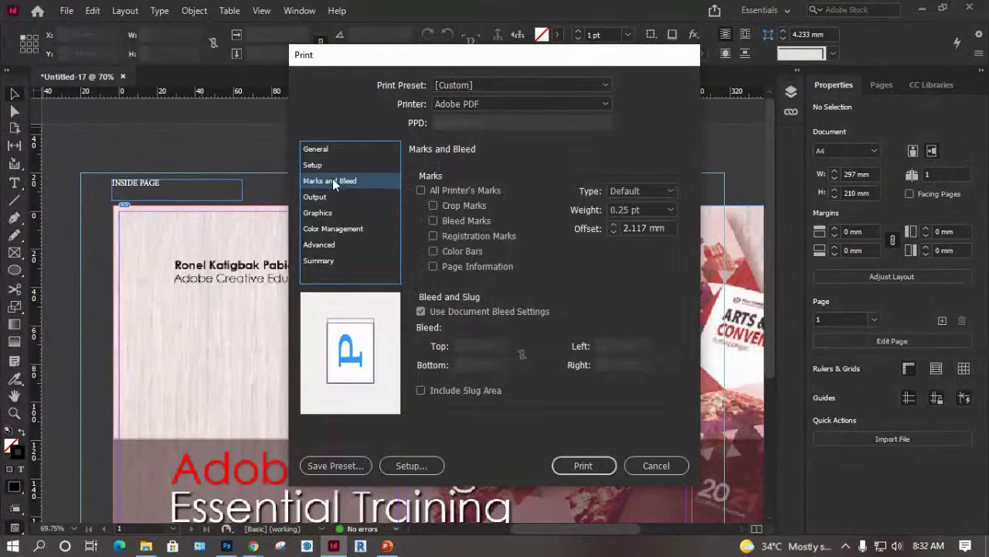
click(421, 190)
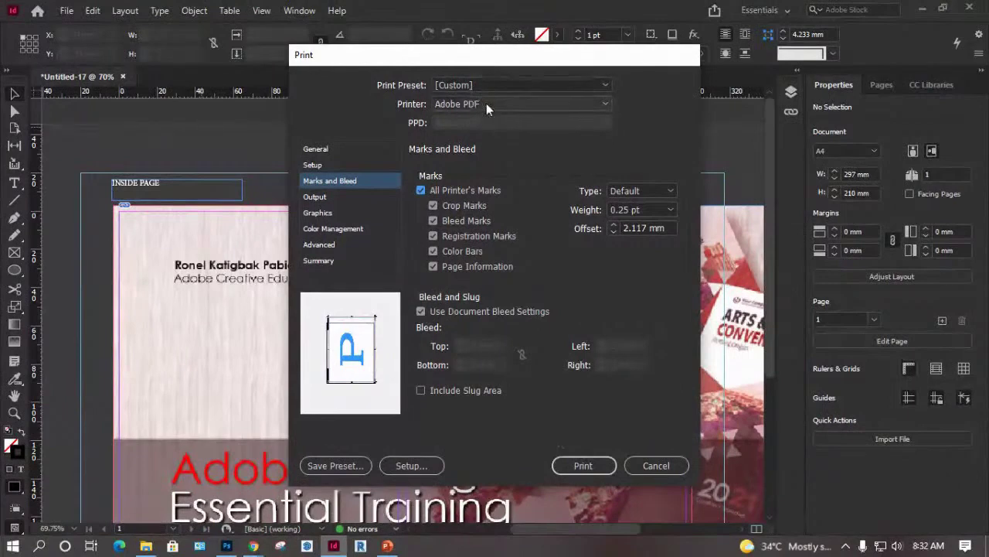
Print the document to PDF as Untitled-17 in the folder E:\2 TUTORIAL\14 InDesign Essential Training.
click(584, 465)
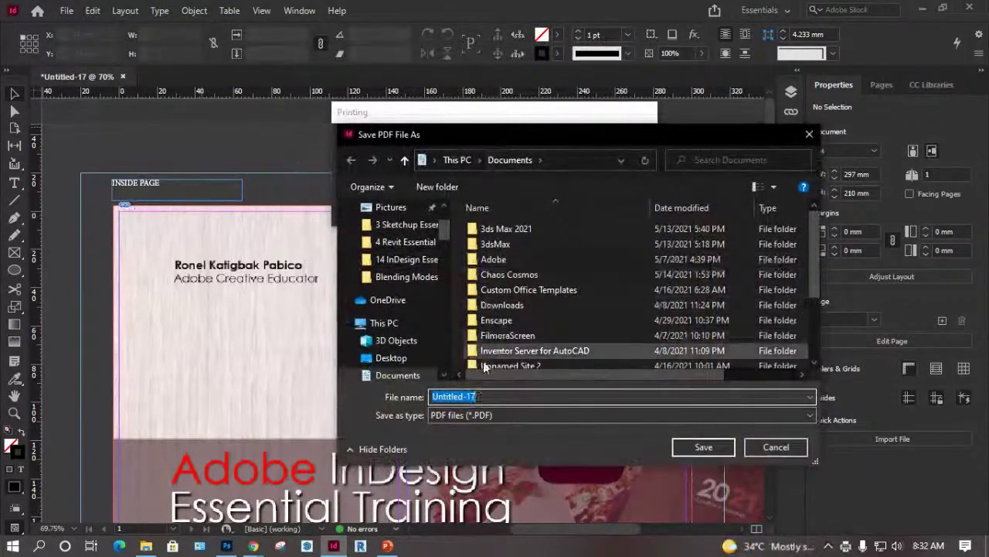
click(457, 160)
scroll(499, 304, down, 5)
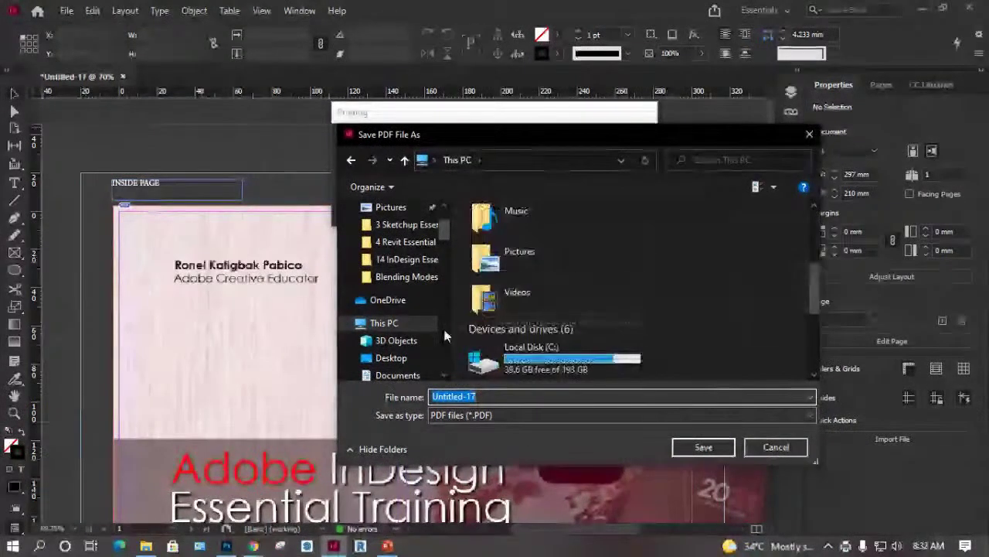
click(540, 319)
double_click(540, 319)
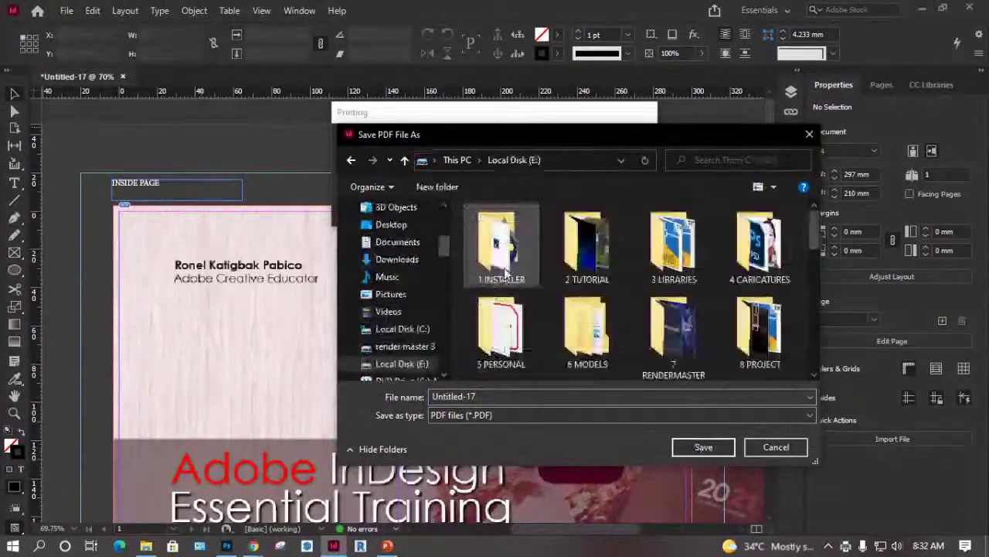
double_click(589, 248)
scroll(551, 329, down, 2)
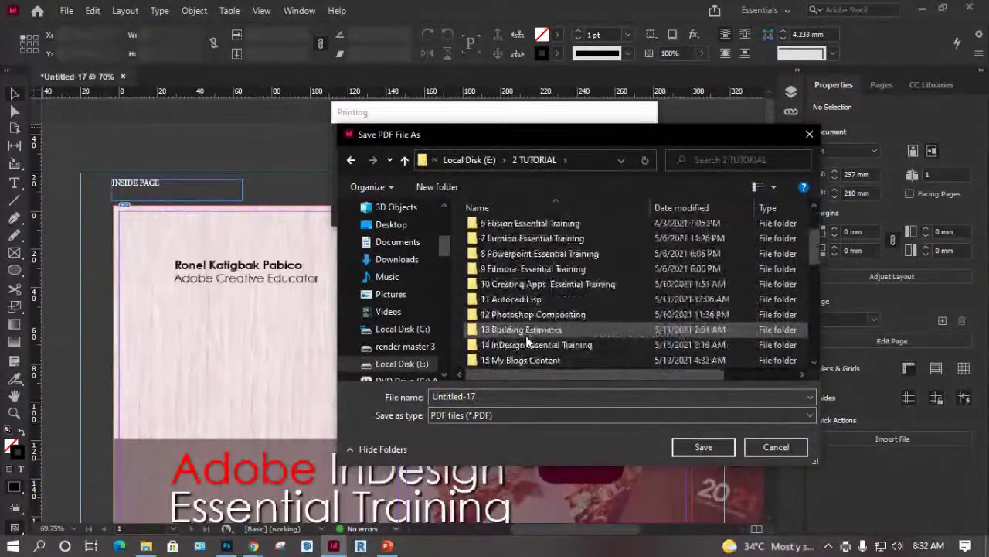
double_click(541, 299)
click(703, 447)
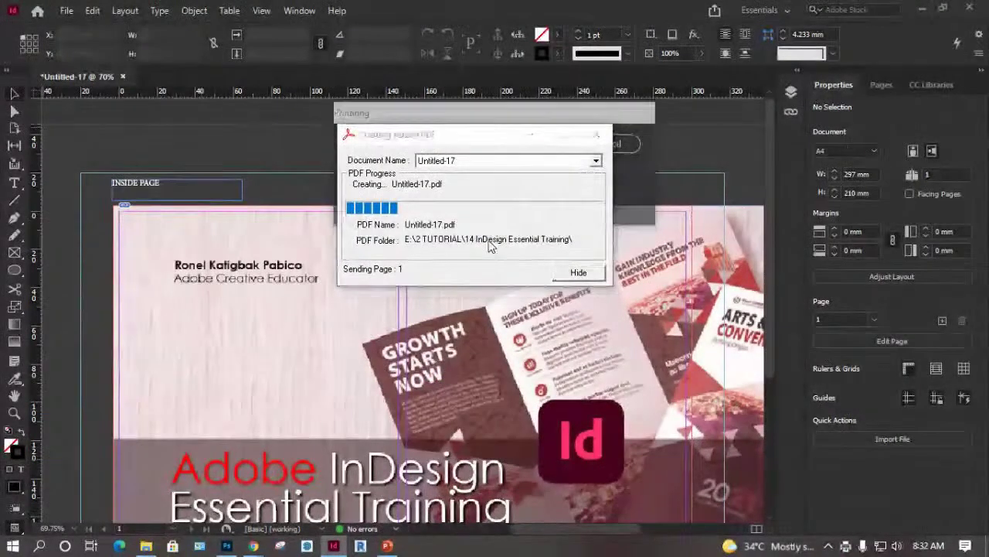
Open the Untitled-17 PDF from the 14 InDesign Essential Training folder and dismiss the PDF creation notification.
click(147, 546)
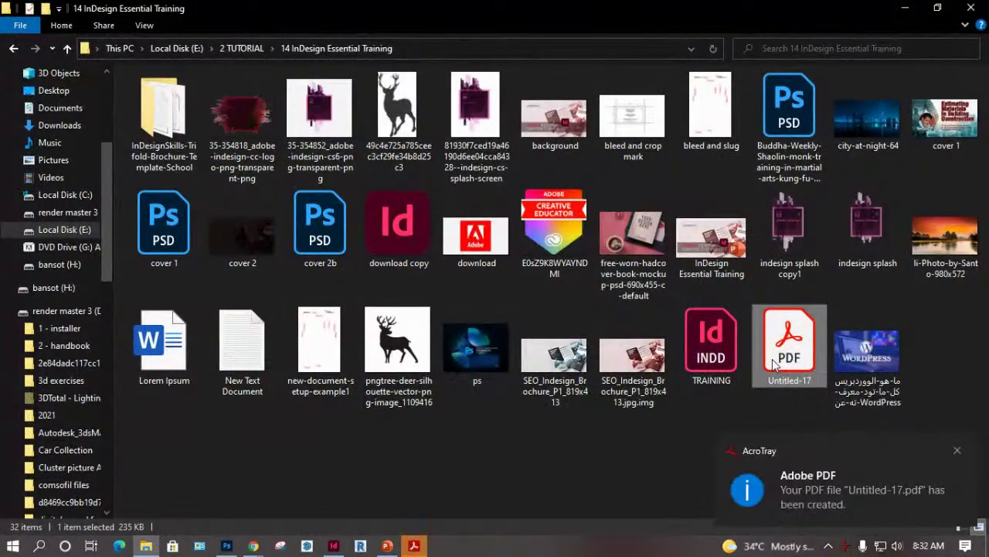
double_click(773, 359)
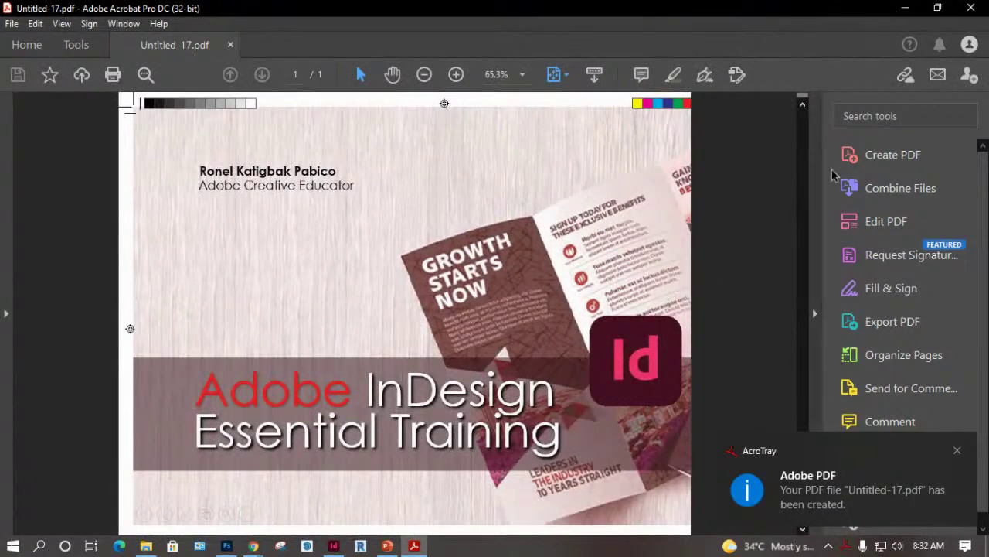
click(956, 451)
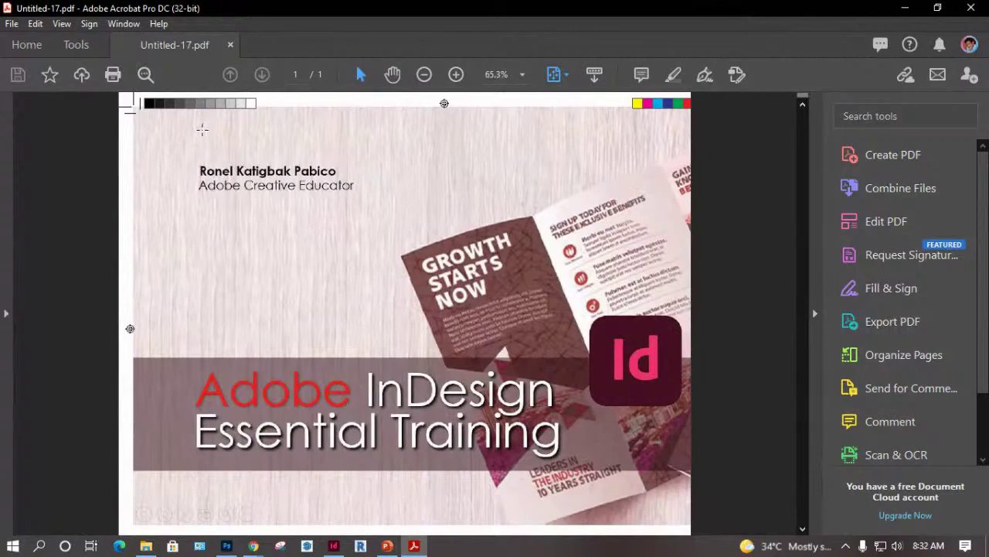
Examine the crop, bleed and registration marks and the colour bars around the page in the PDF, and return to InDesign.
click(456, 76)
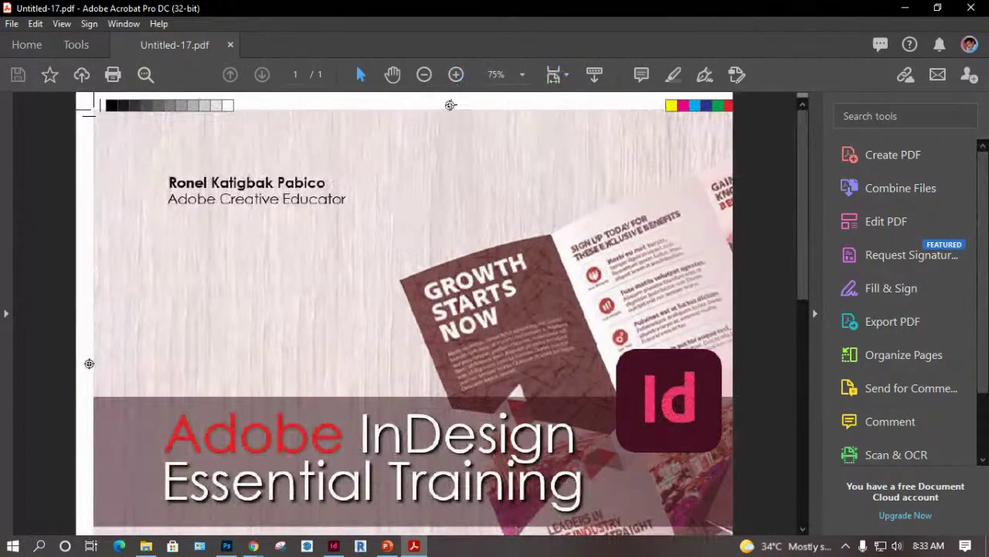
click(456, 76)
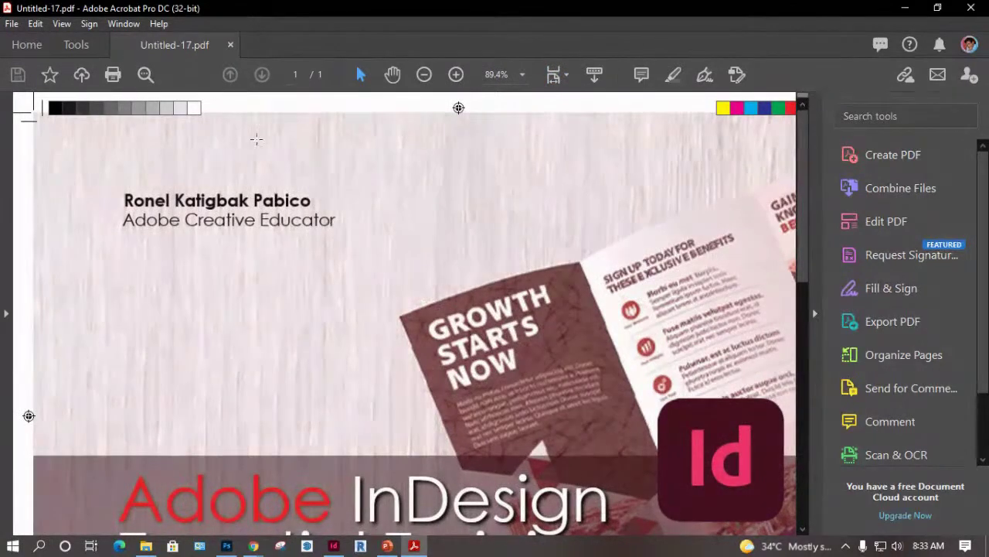
click(456, 74)
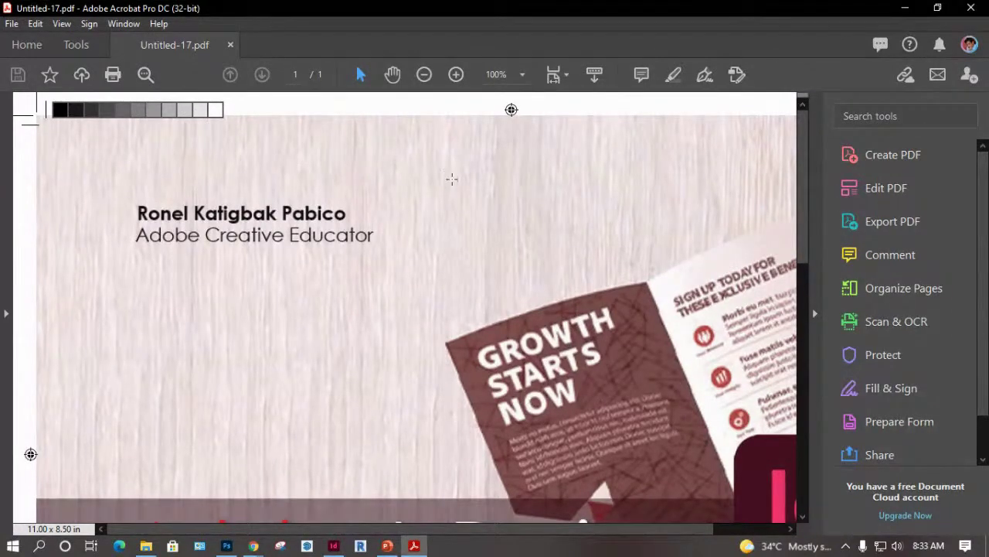
drag(622, 218, 523, 211)
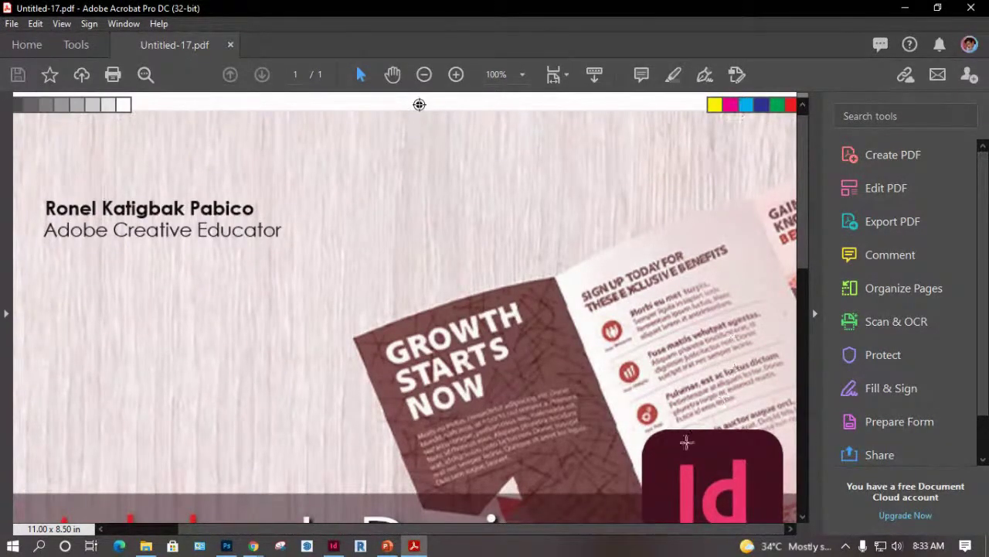
click(427, 75)
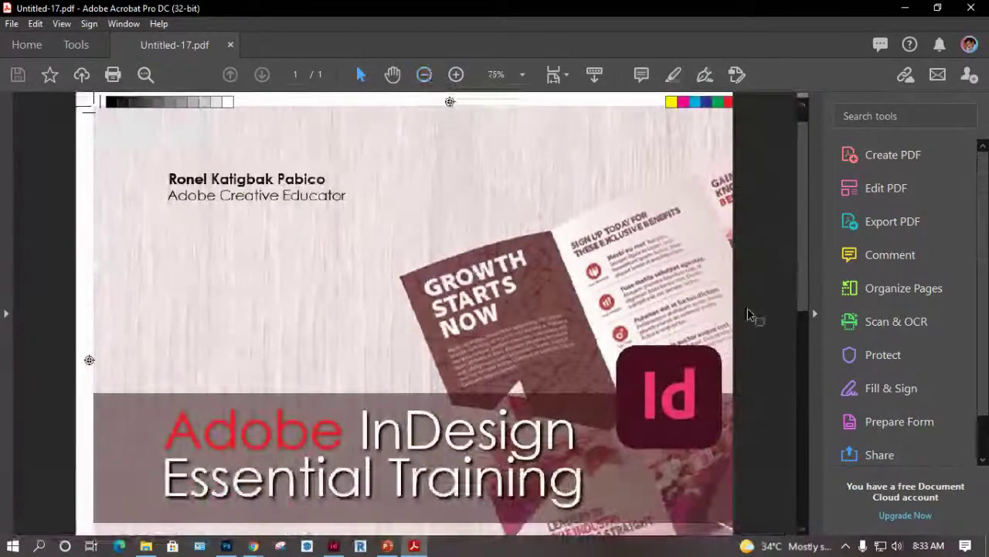
scroll(147, 281, down, 2)
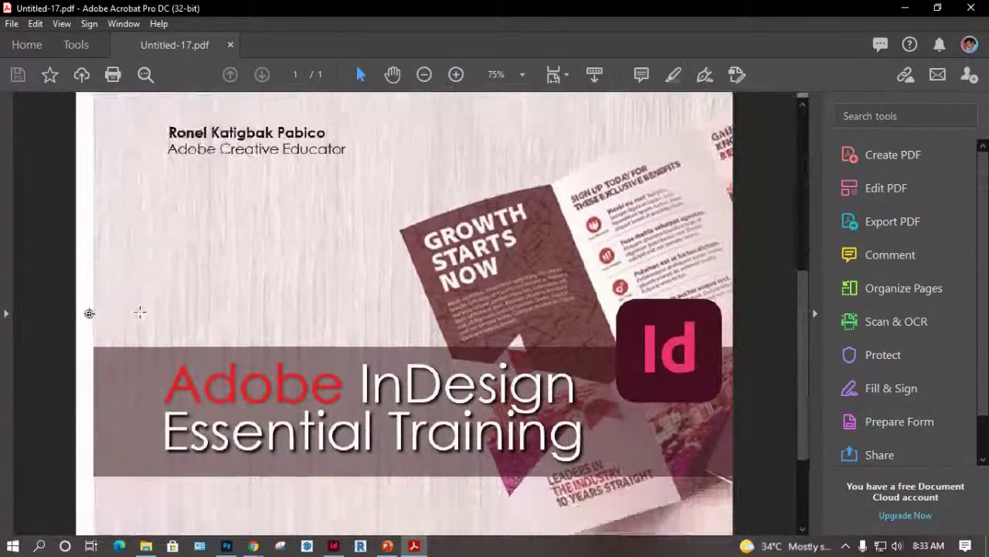
scroll(137, 311, up, 2)
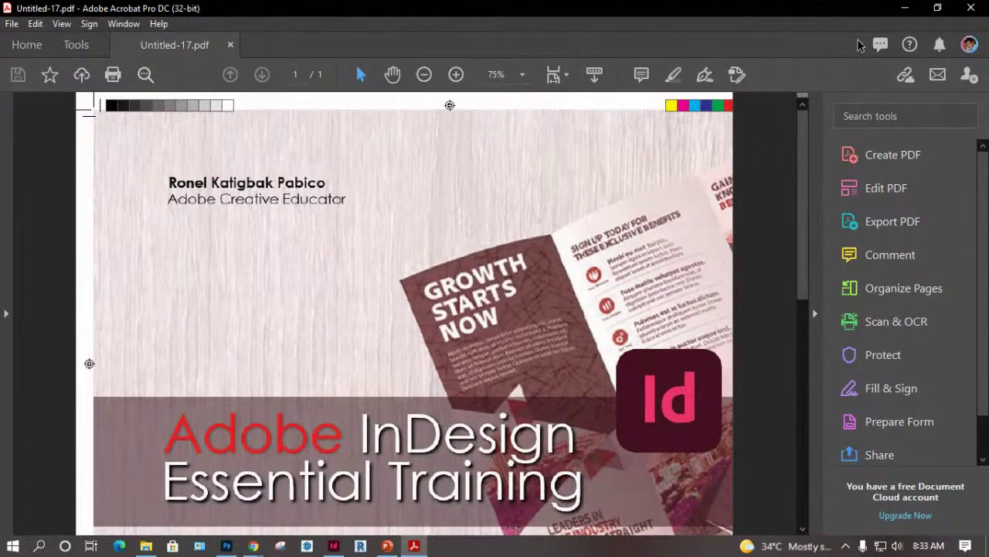
click(905, 7)
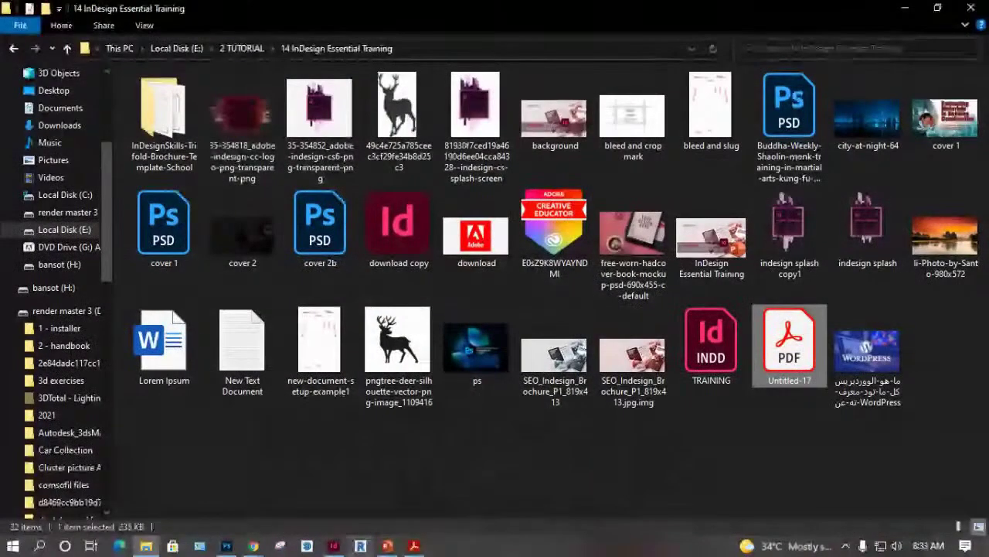
click(333, 545)
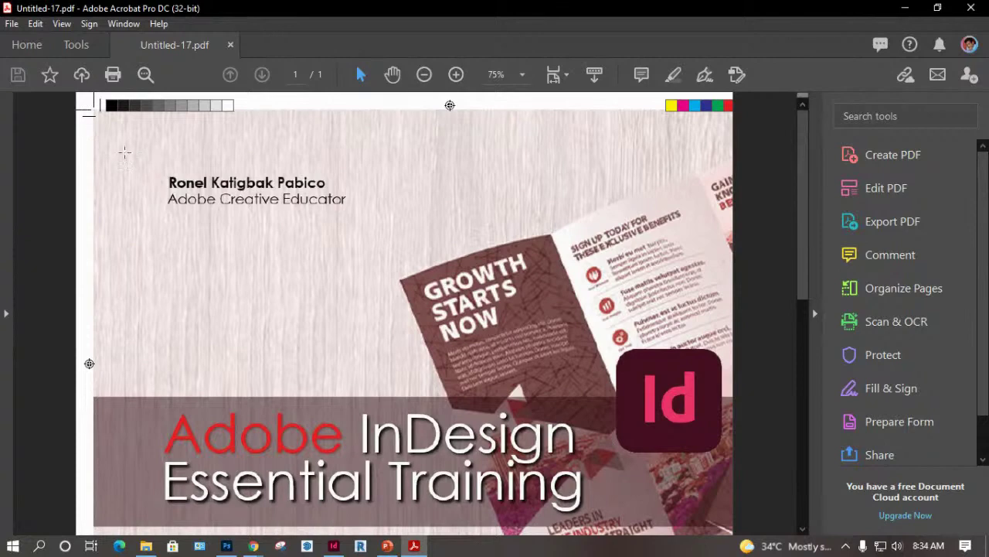
click(906, 11)
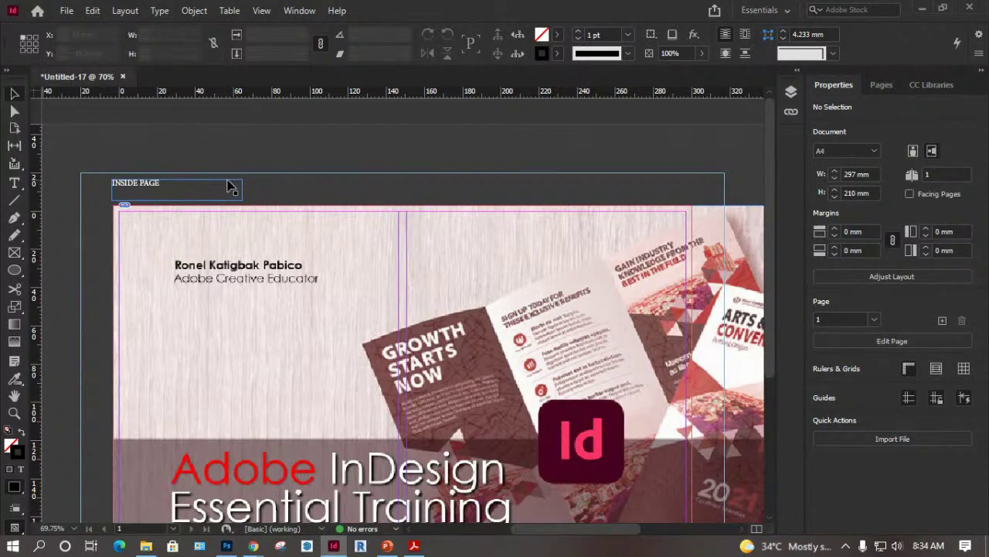
Unlink the bleed values in the document setup, and set the top bleed to 0 mm and the linked slug values to 0 mm.
click(67, 10)
mouse_move(143, 369)
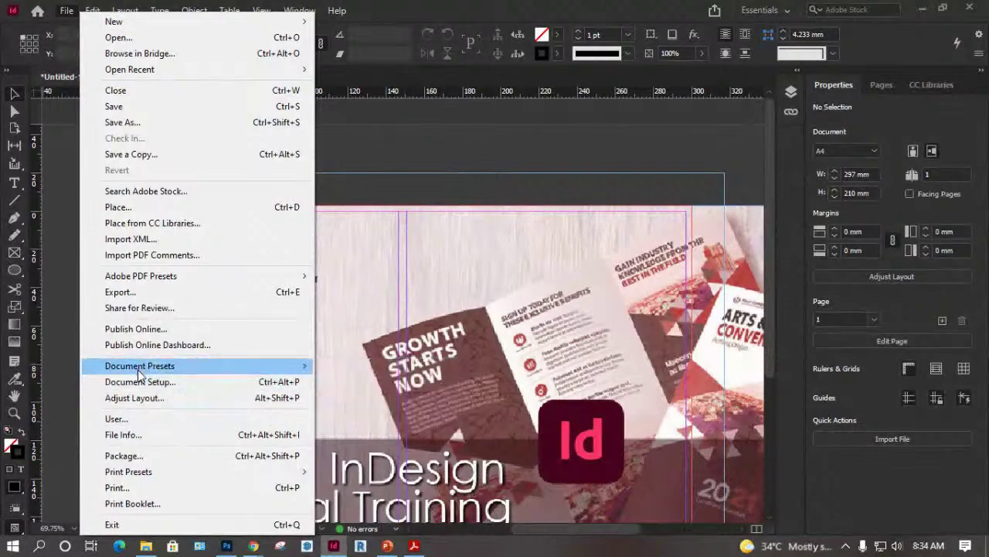
click(140, 381)
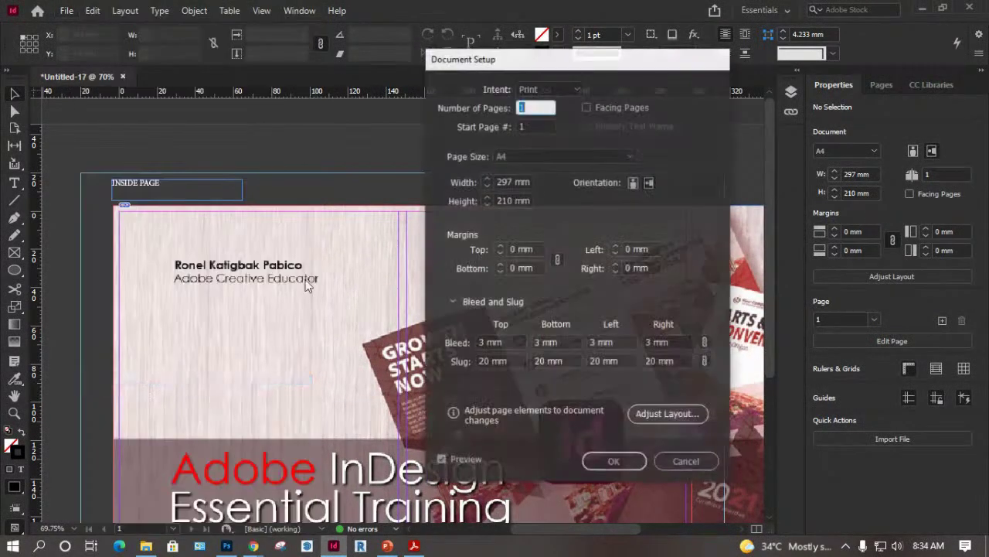
click(513, 342)
click(705, 343)
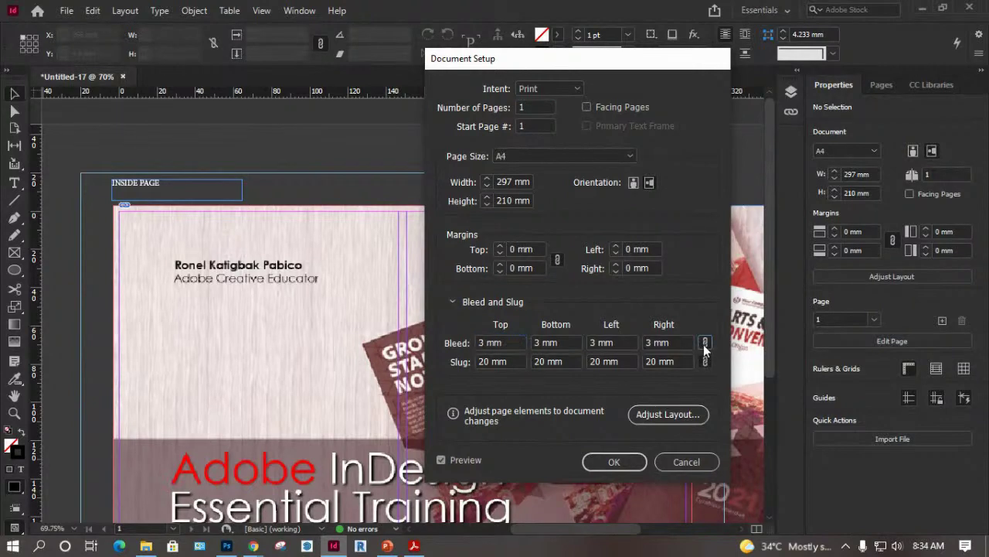
drag(507, 342, 450, 343)
text(0)
drag(508, 361, 452, 363)
text(0)
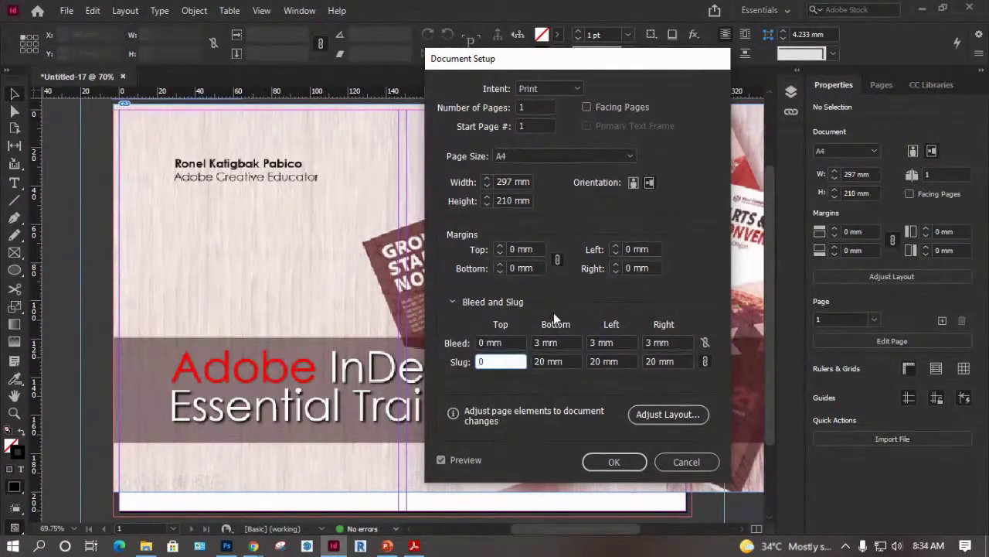
click(614, 461)
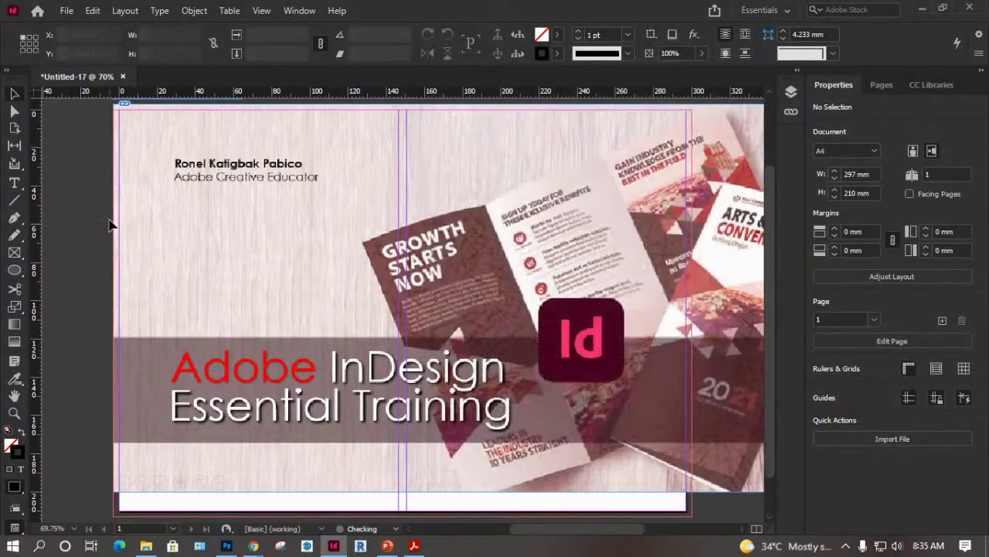
Delete the "INSIDE PAGE" text frame above the page and the placed image.
scroll(112, 224, up, 2)
click(229, 152)
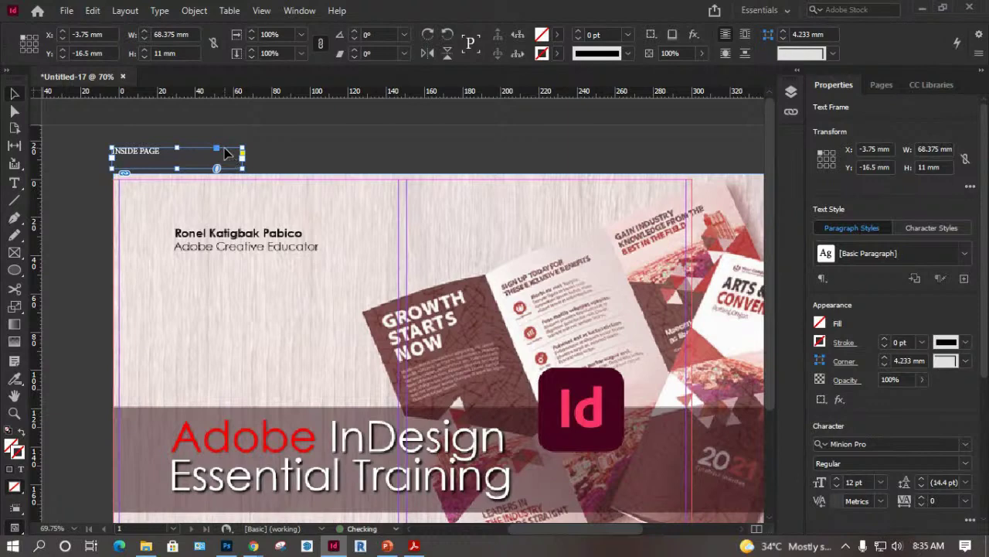
key(Delete)
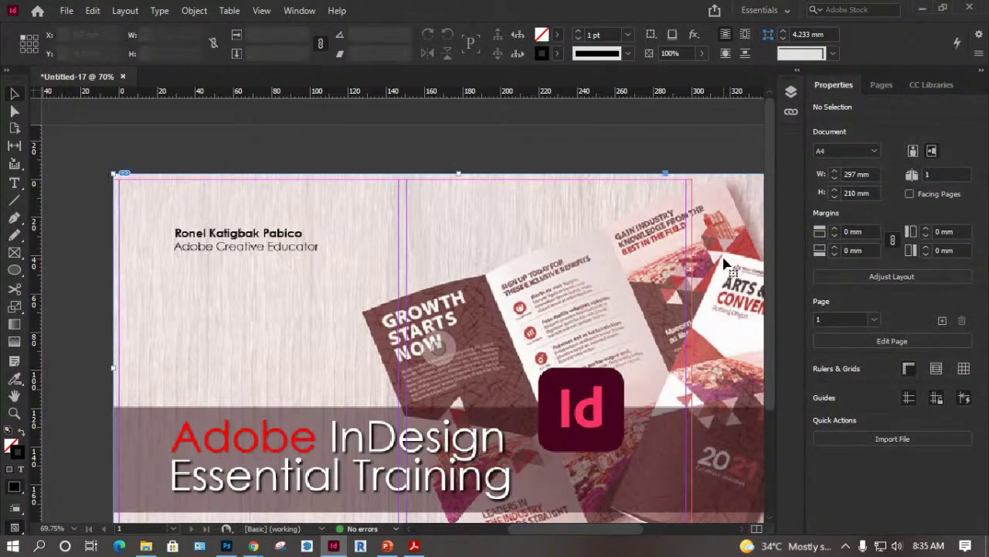
click(725, 265)
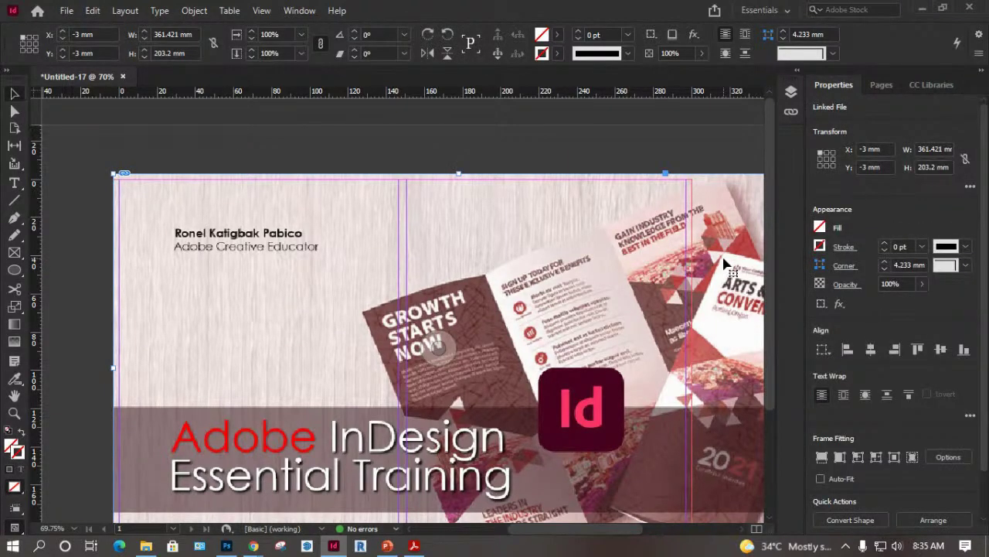
key(Delete)
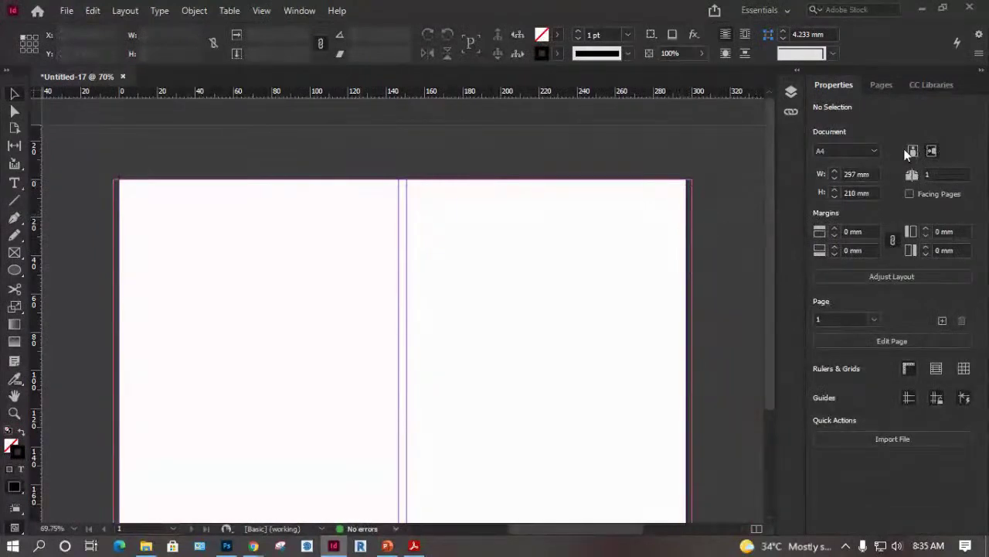
Show the document's page overview, and close the Untitled-17 document without saving its changes.
click(883, 85)
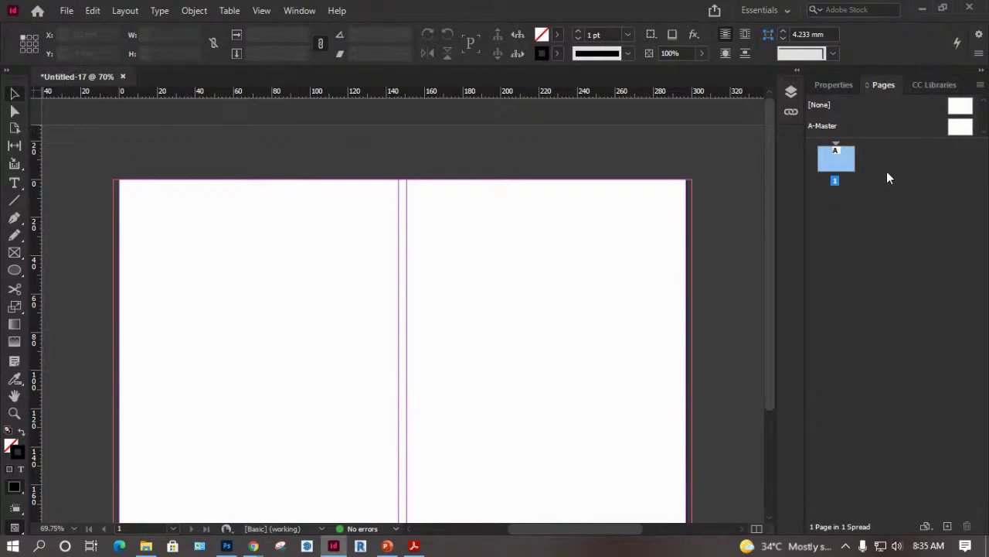
click(66, 12)
click(447, 276)
click(122, 76)
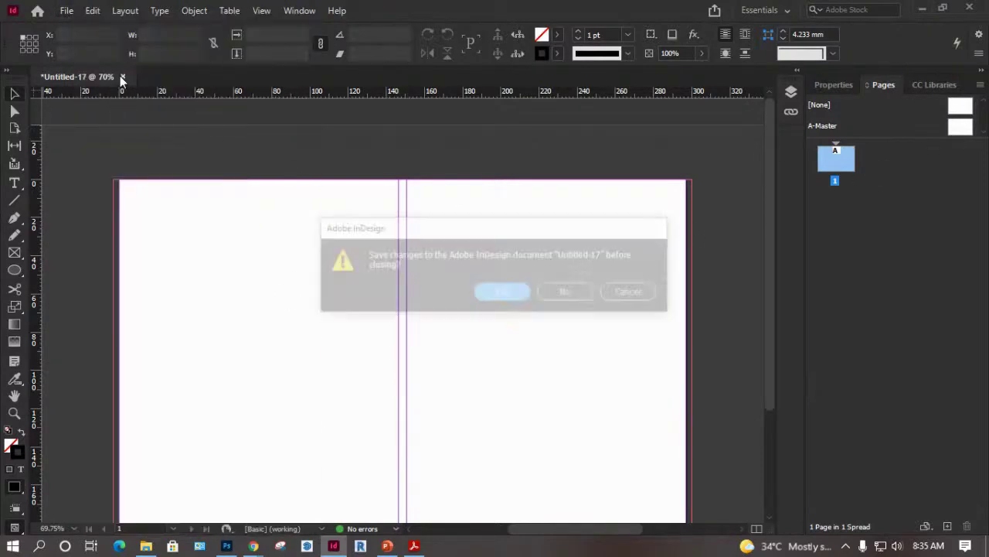
click(564, 292)
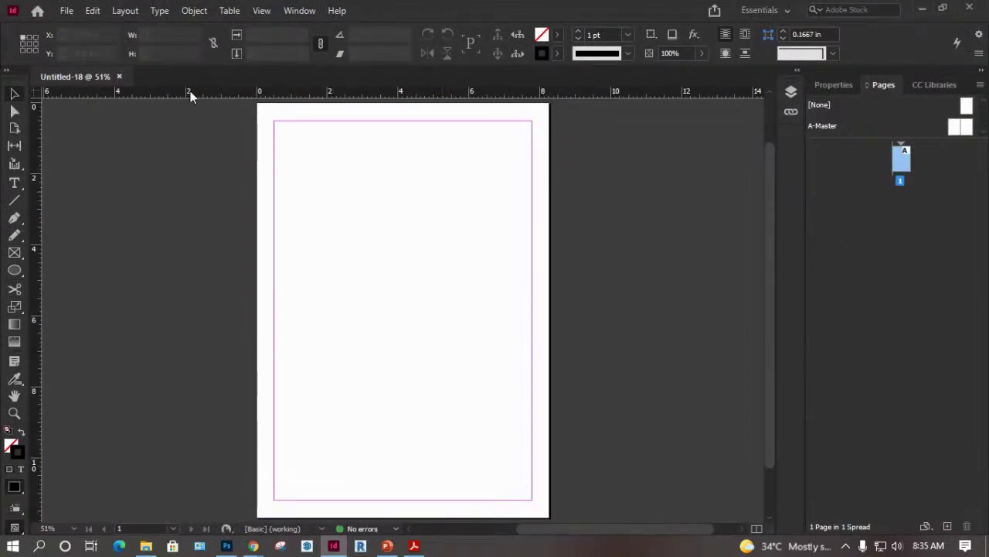
Close the Untitled-18 document and create a new two-page A4 landscape document with facing pages.
click(120, 78)
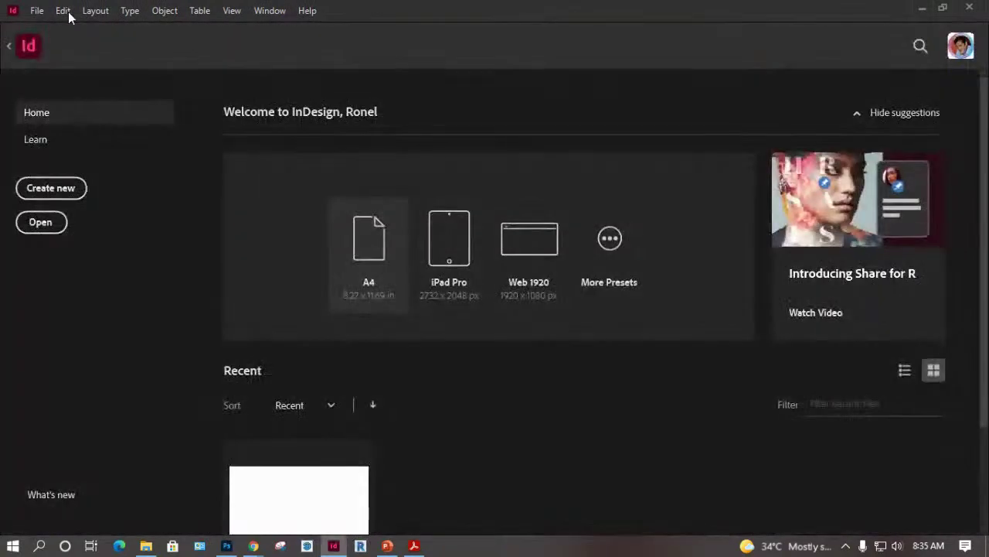
click(54, 191)
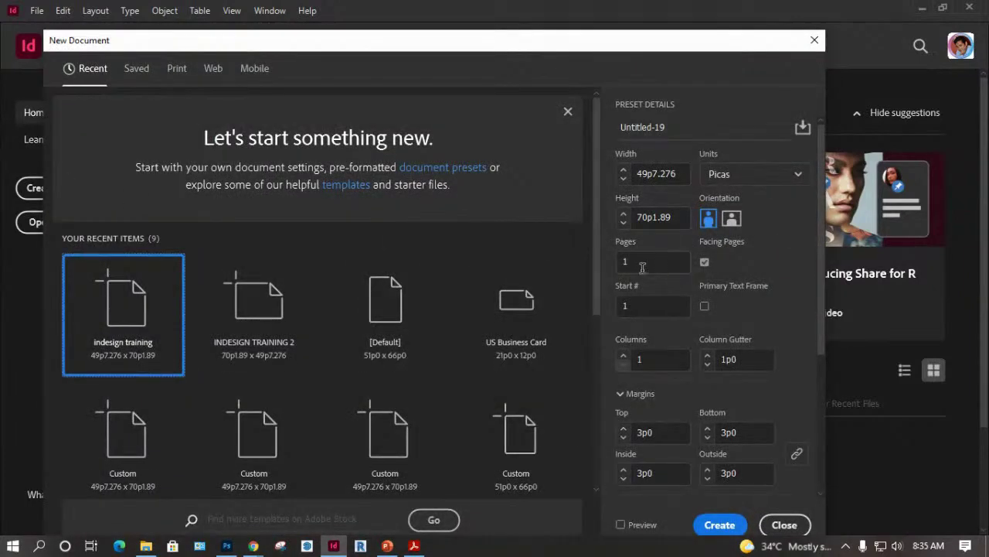
click(631, 261)
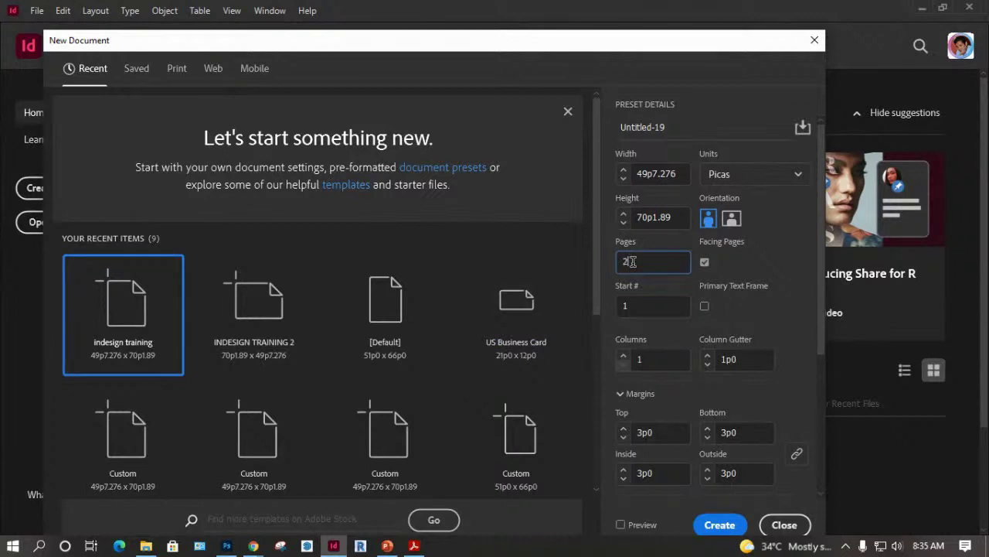
click(719, 525)
click(718, 525)
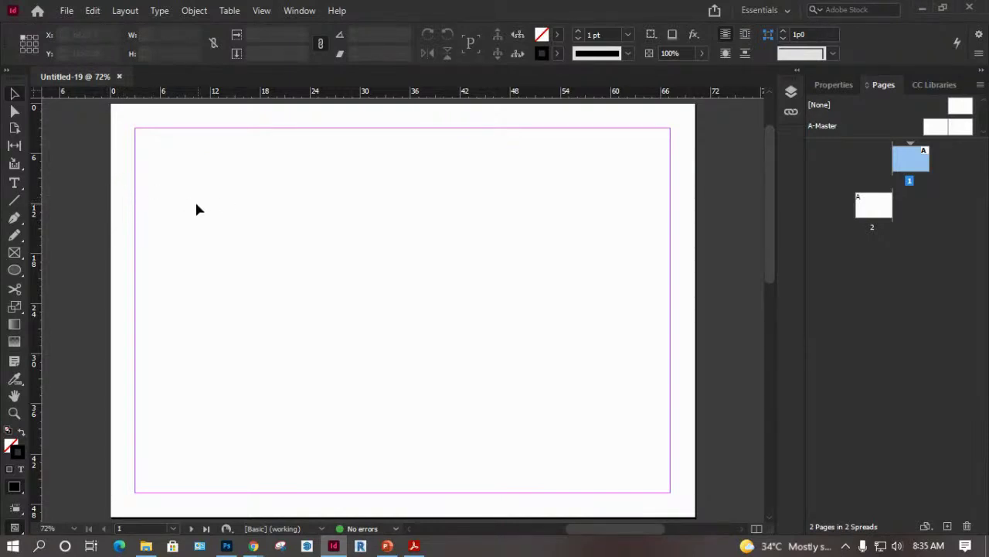
Review the page count, page size, margins, bleed and slug in the document setup, and leave them unchanged.
click(67, 10)
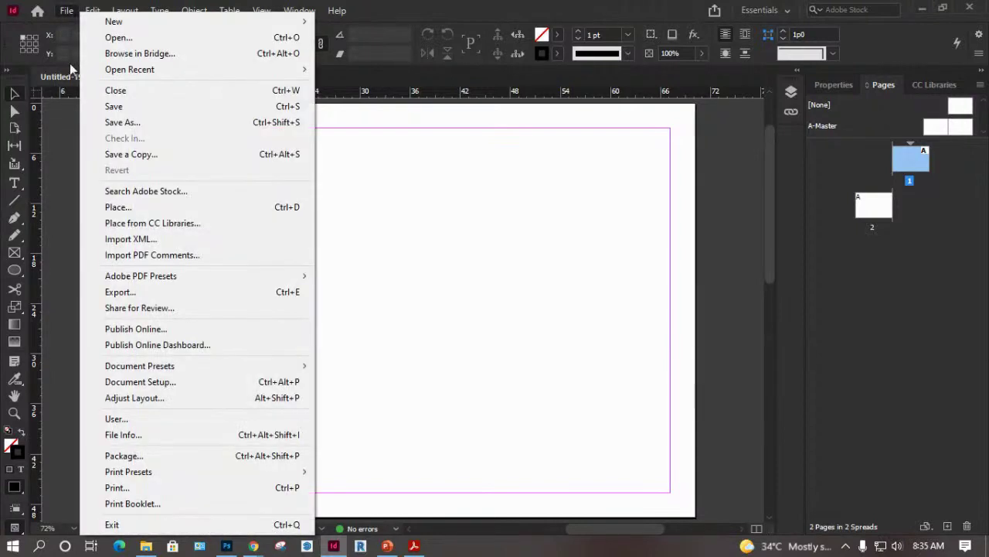
click(161, 382)
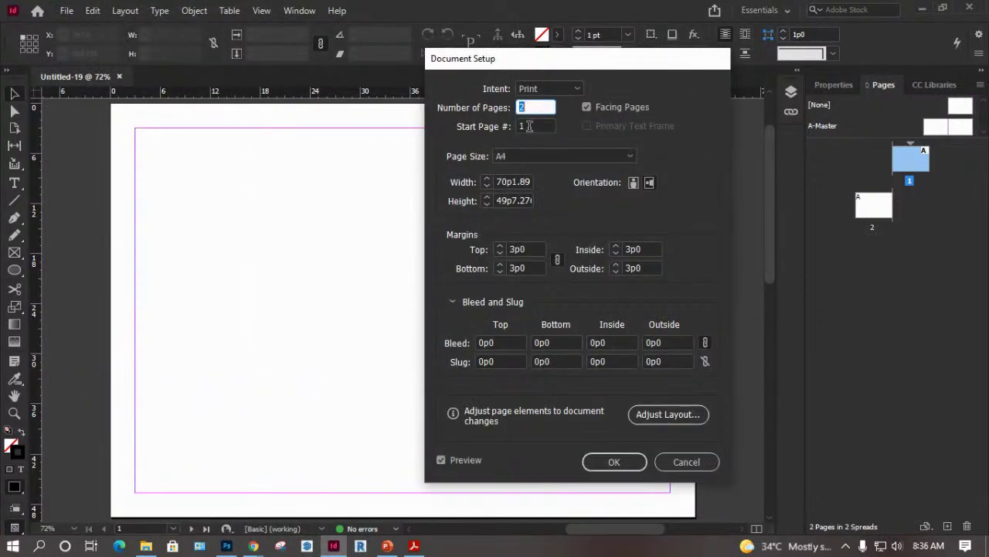
click(688, 462)
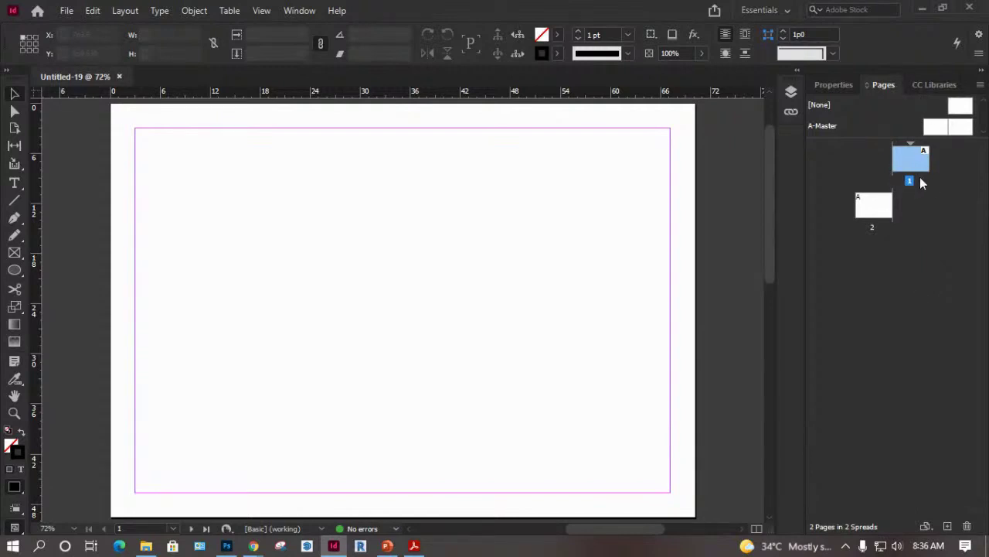
Select page 2 and review the page size presets offered for the document and for individual pages.
click(877, 215)
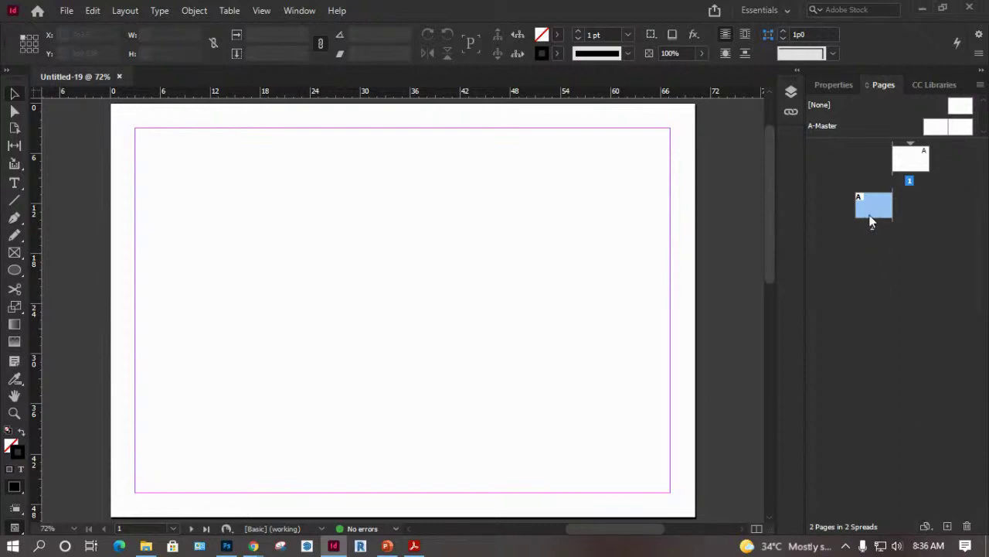
click(833, 85)
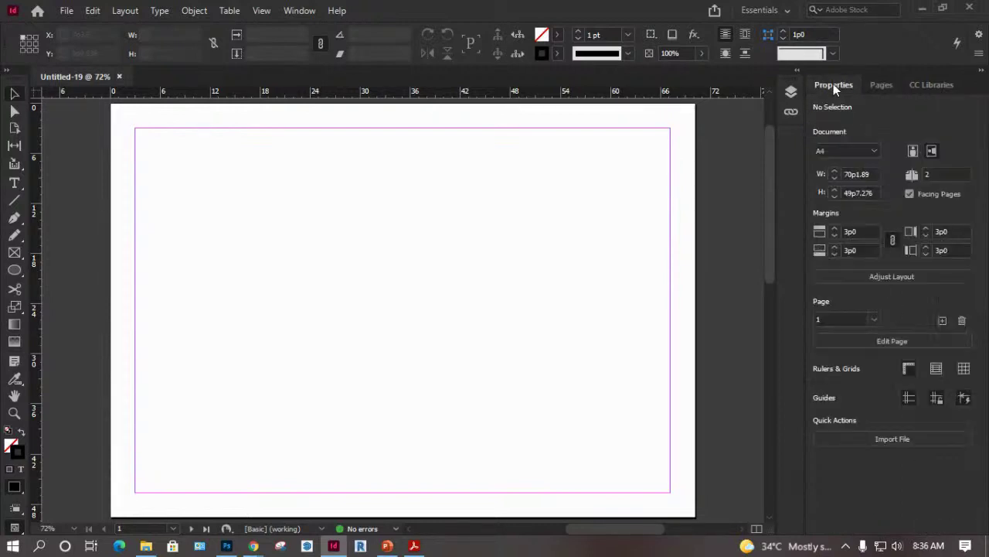
click(874, 150)
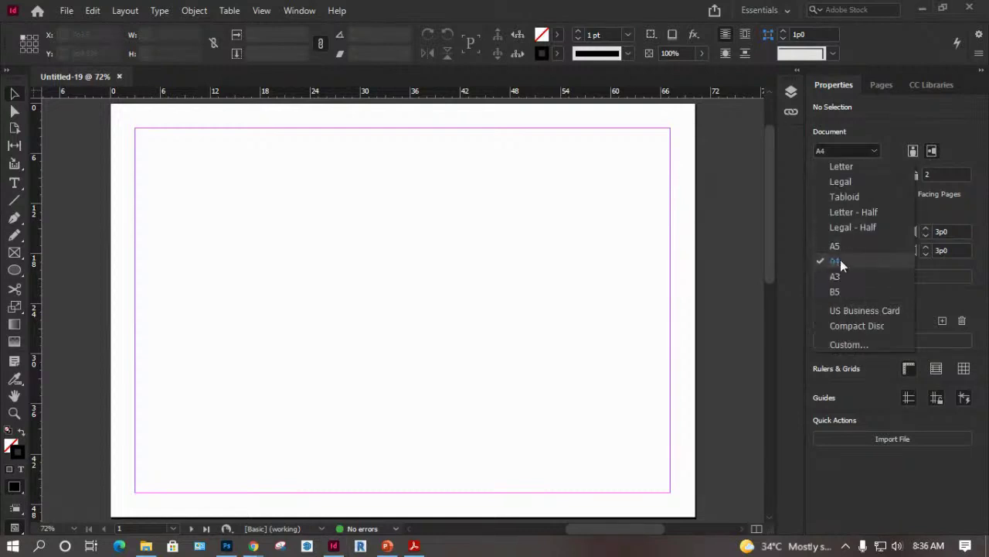
click(876, 150)
click(879, 85)
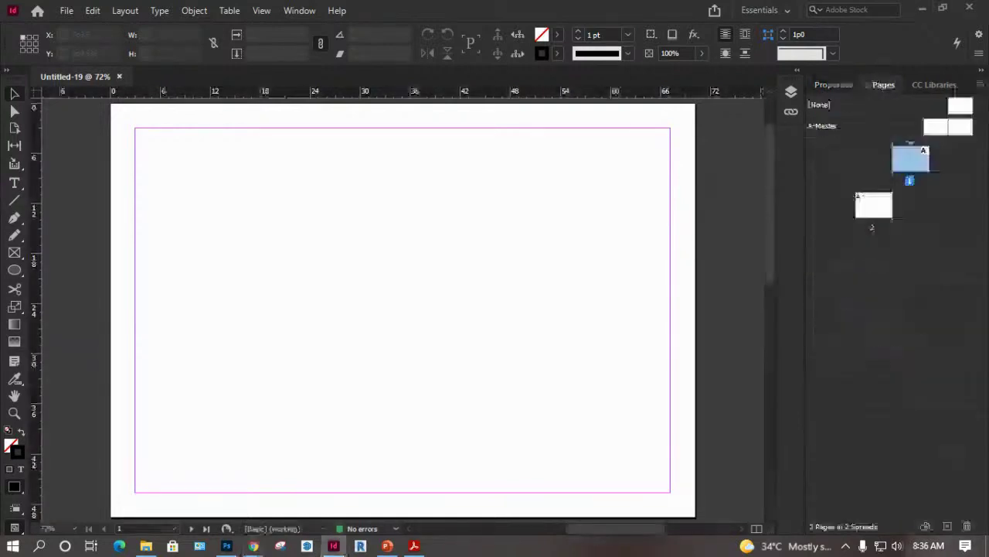
click(925, 525)
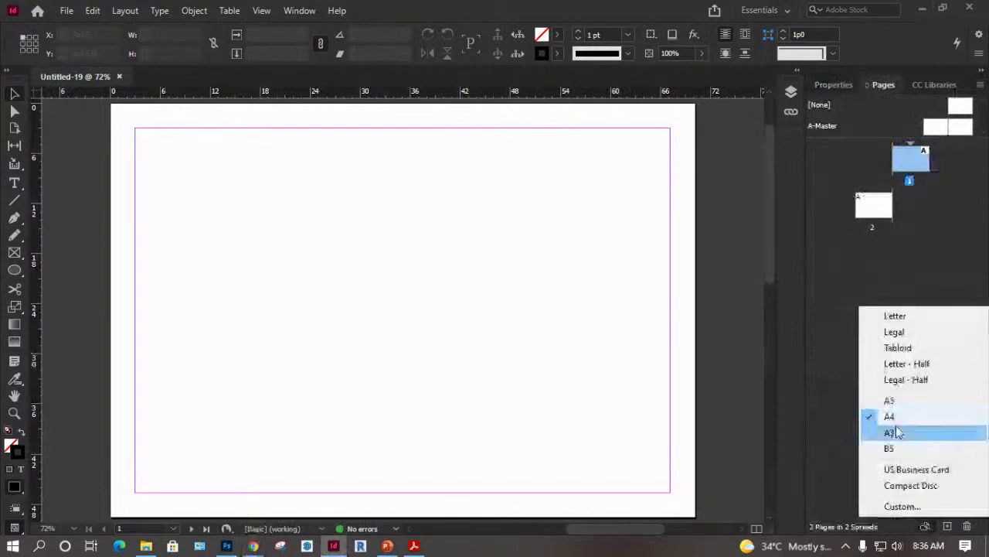
click(920, 479)
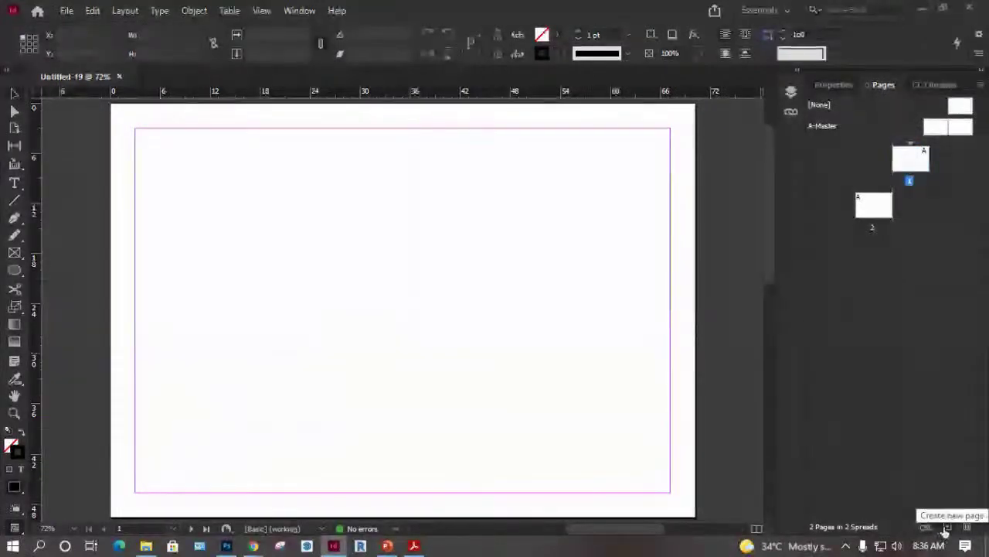
Add three new pages to the document.
click(949, 527)
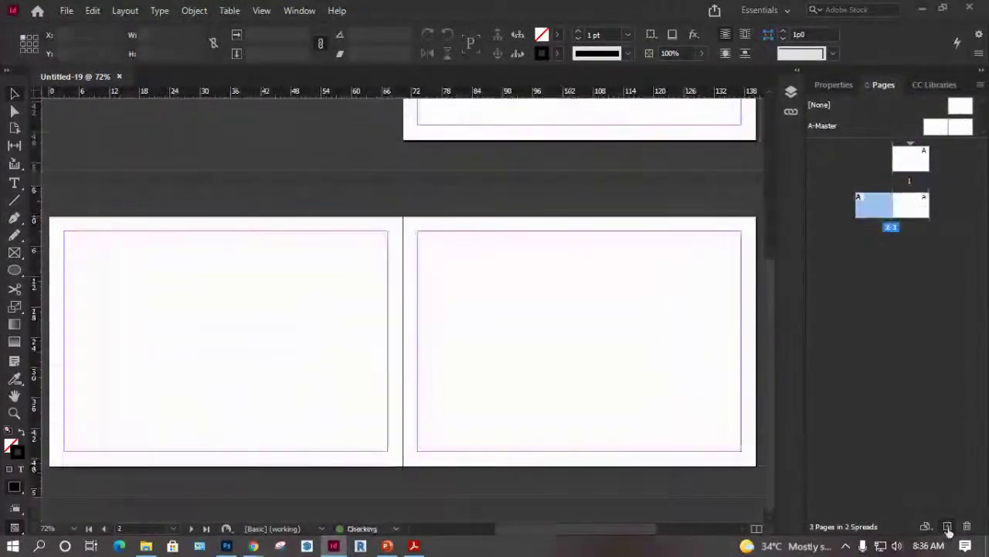
click(948, 528)
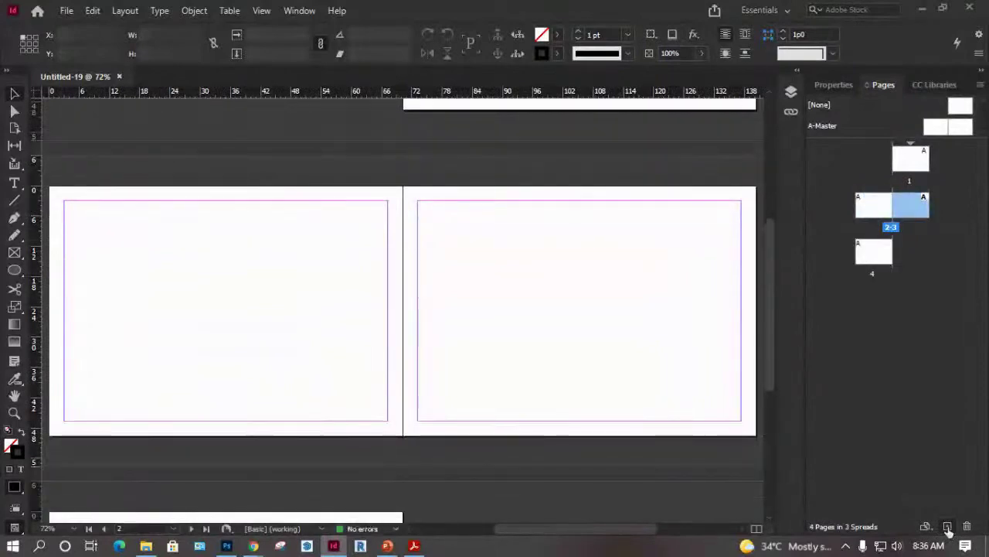
click(948, 528)
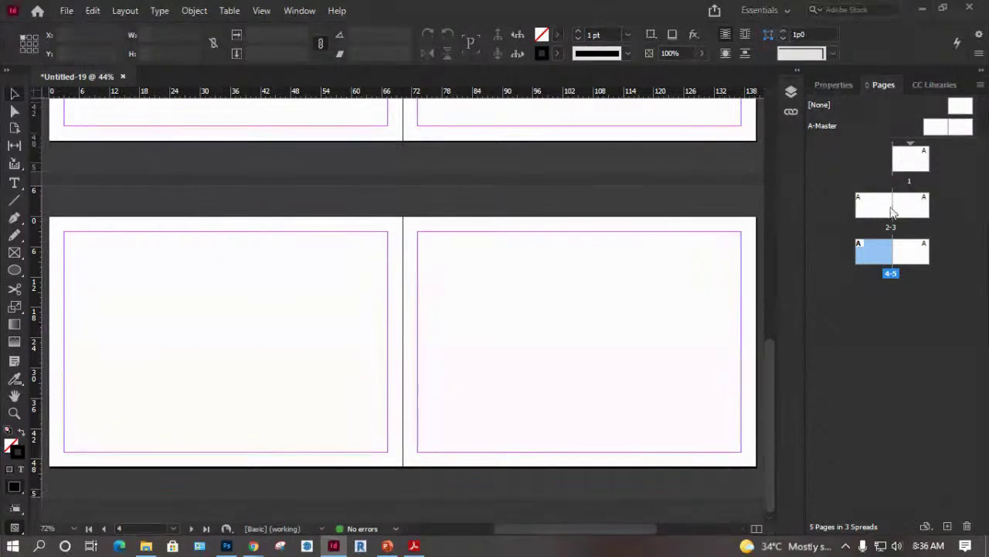
Turn off facing pages for the document, and add two more pages to it.
click(834, 86)
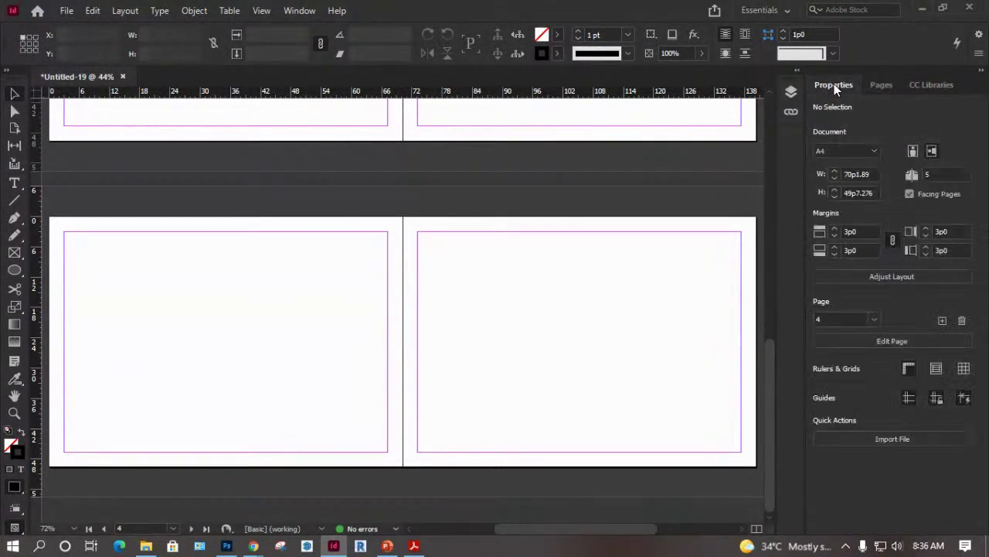
click(909, 193)
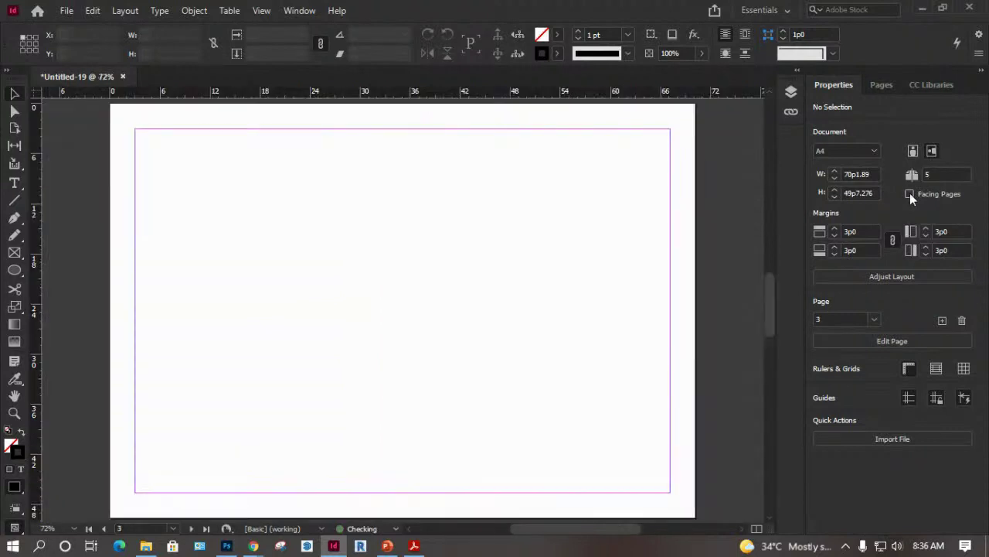
click(883, 85)
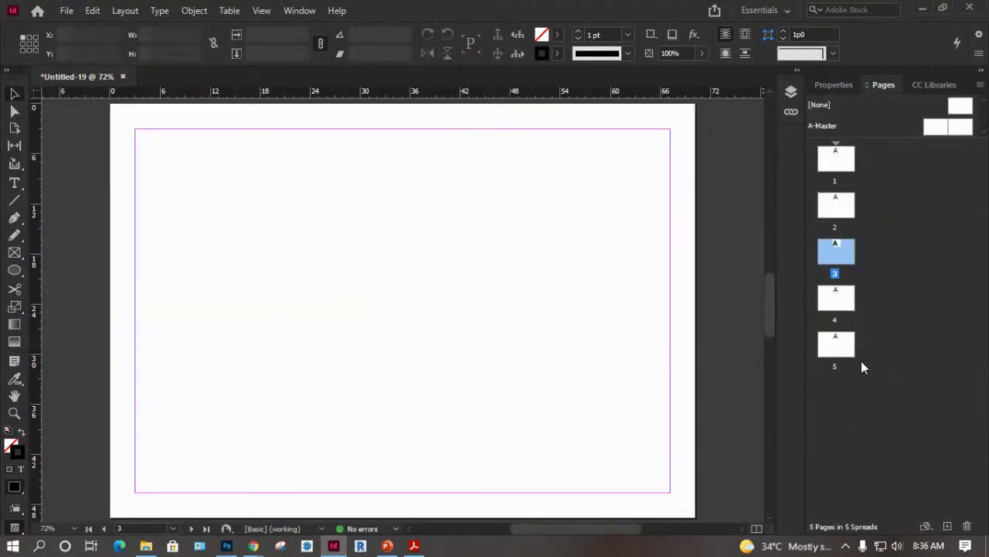
click(949, 526)
click(949, 526)
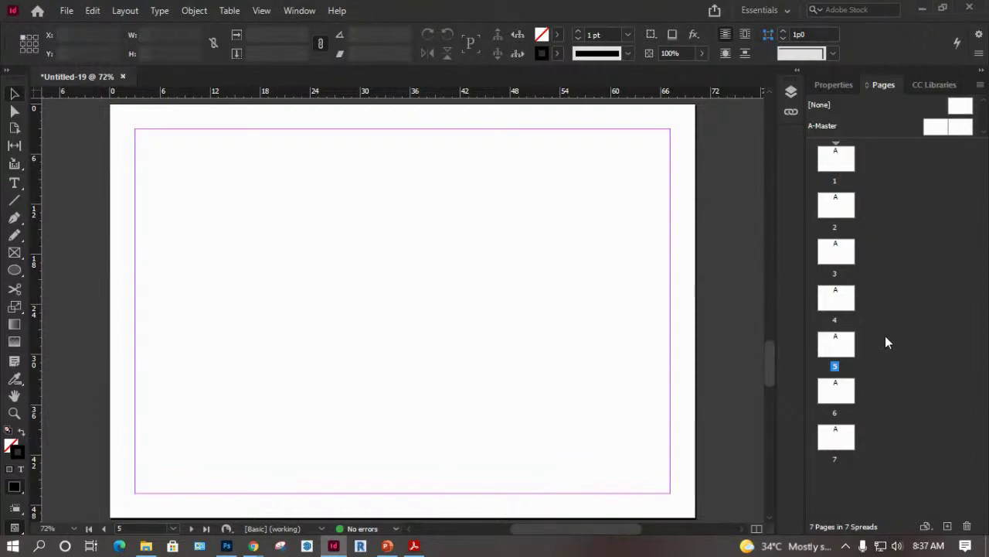
Go to page 2 and zoom out to 5% to view all the document's pages together.
double_click(835, 207)
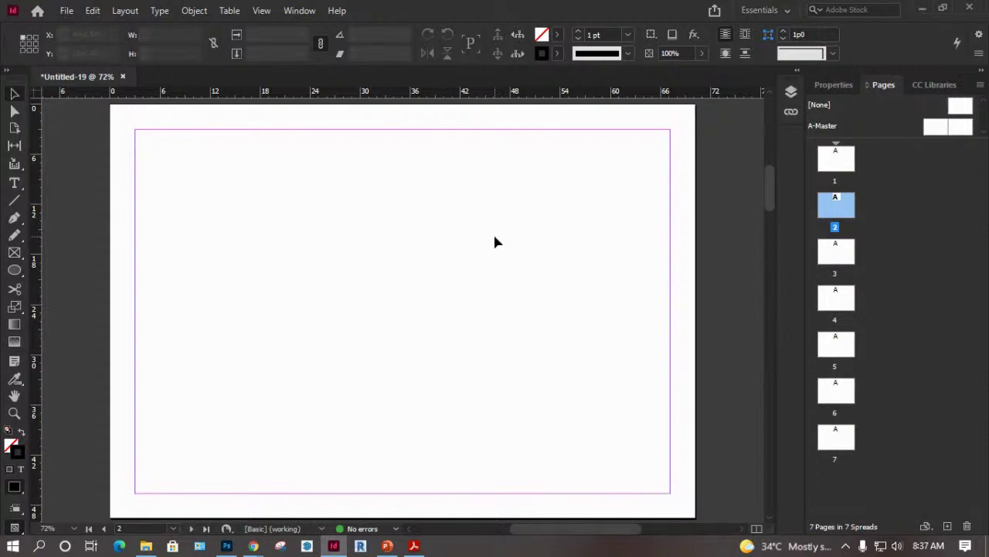
key(ctrl+minus)
key(ctrl+minus)
key(ctrl+minus)
key(ctrl+minus)
key(ctrl+minus)
key(ctrl+minus)
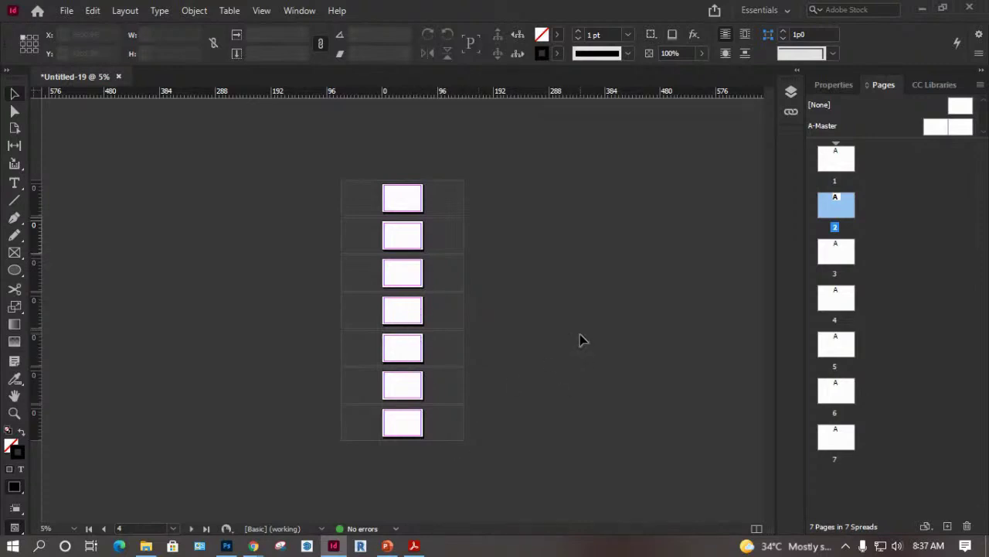
Look through the pasteboard, object and view commands, and try tiling all windows vertically.
right_click(445, 195)
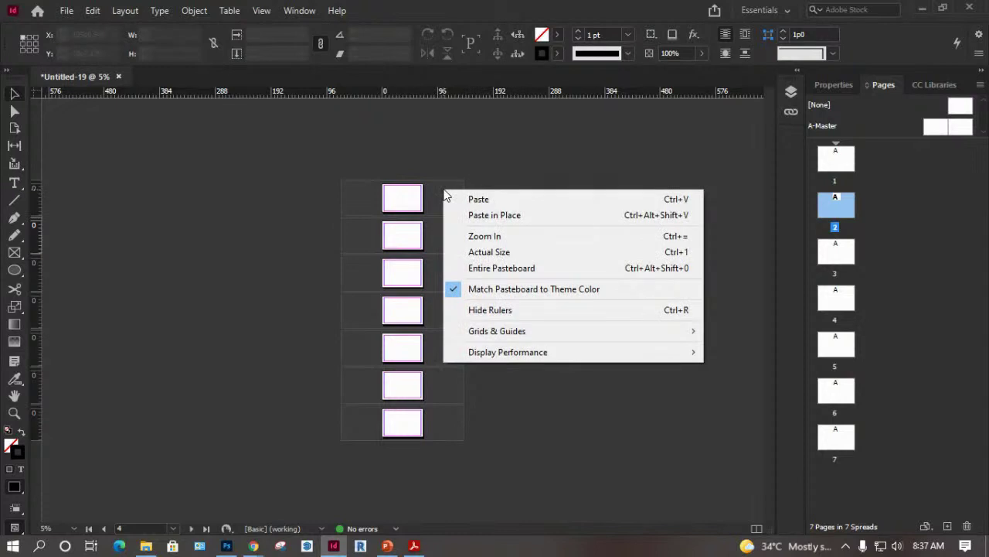
click(422, 140)
click(228, 11)
click(229, 11)
click(194, 11)
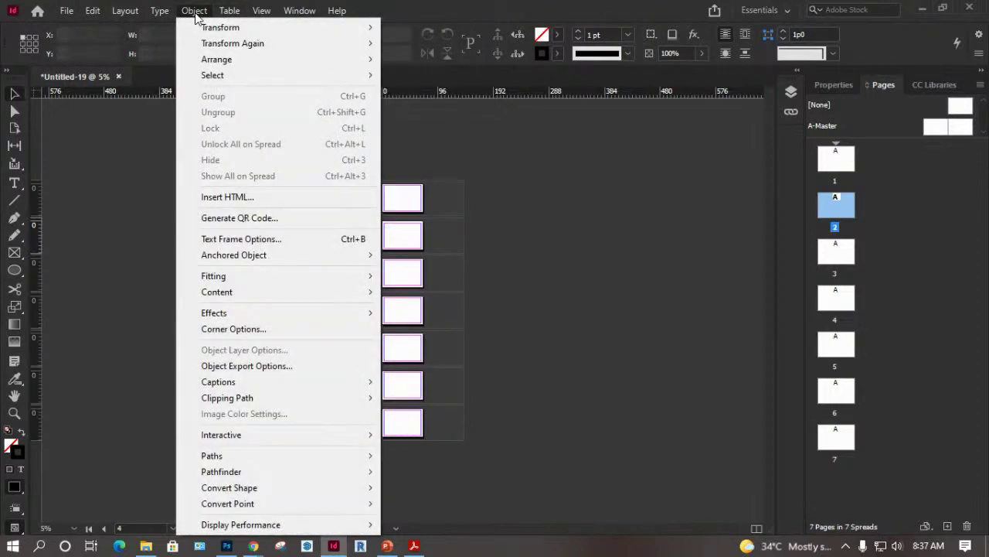
click(194, 11)
click(261, 11)
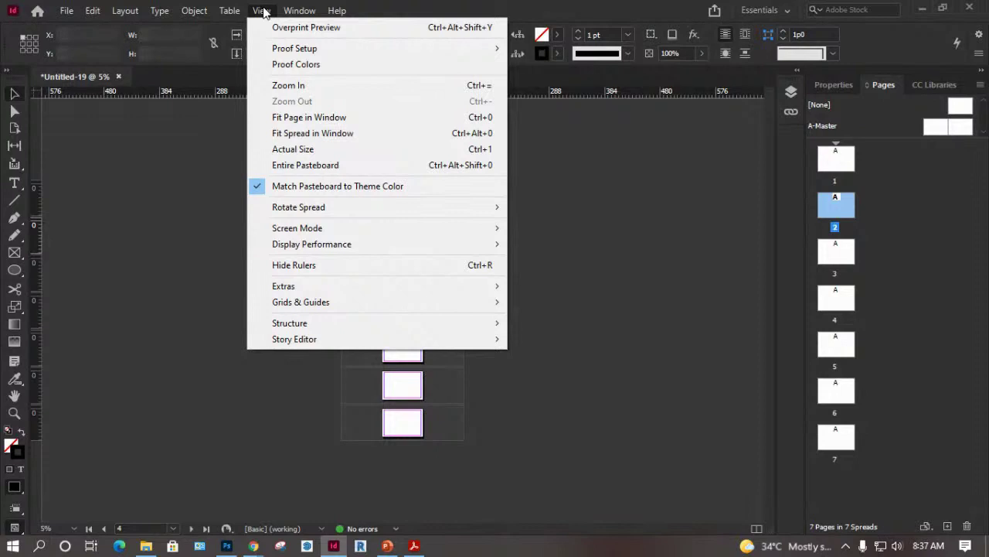
mouse_move(302, 11)
mouse_move(319, 44)
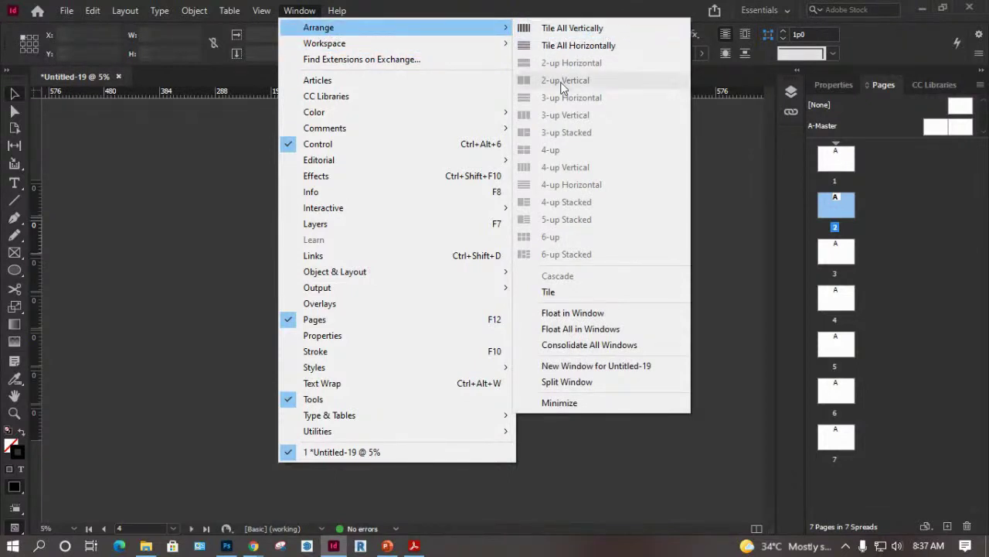
click(584, 28)
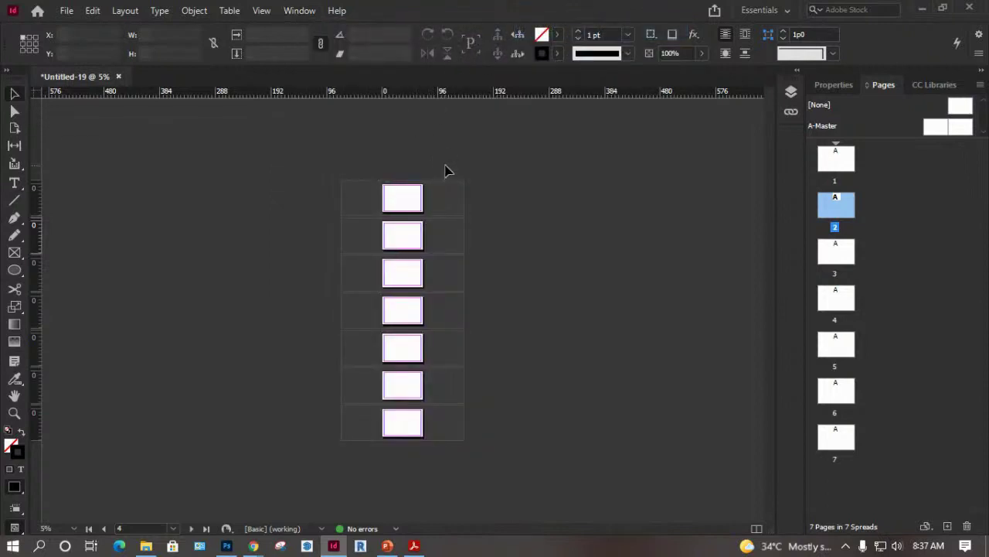
right_click(456, 200)
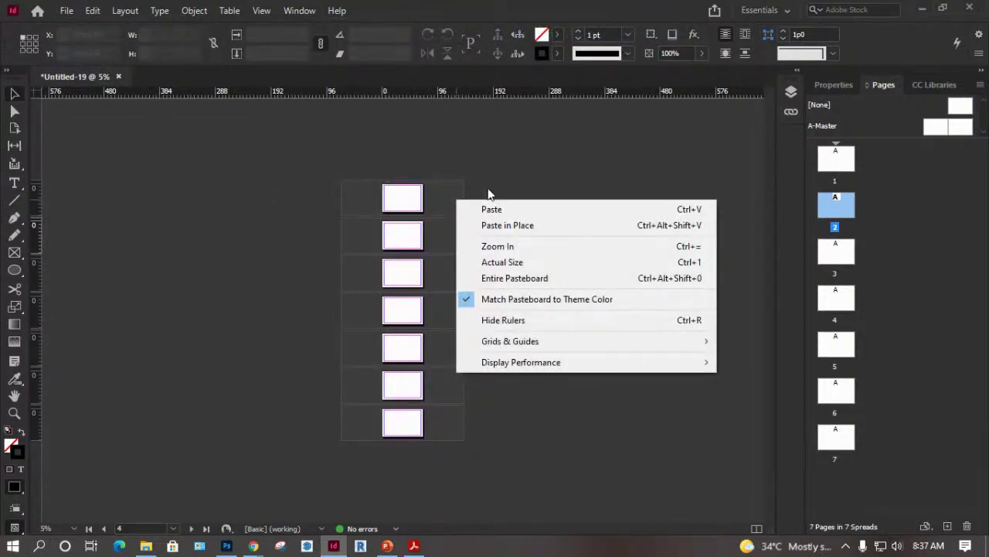
click(924, 174)
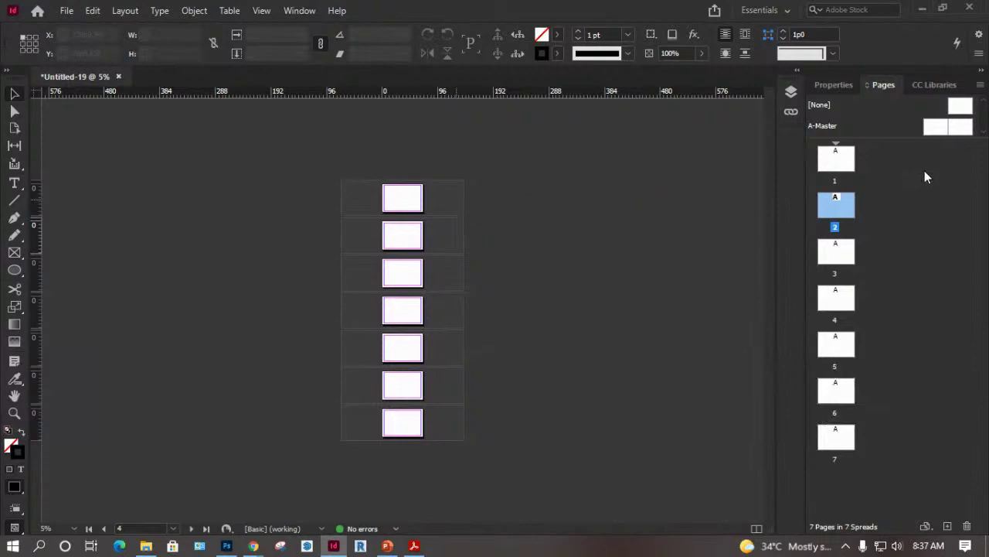
click(924, 176)
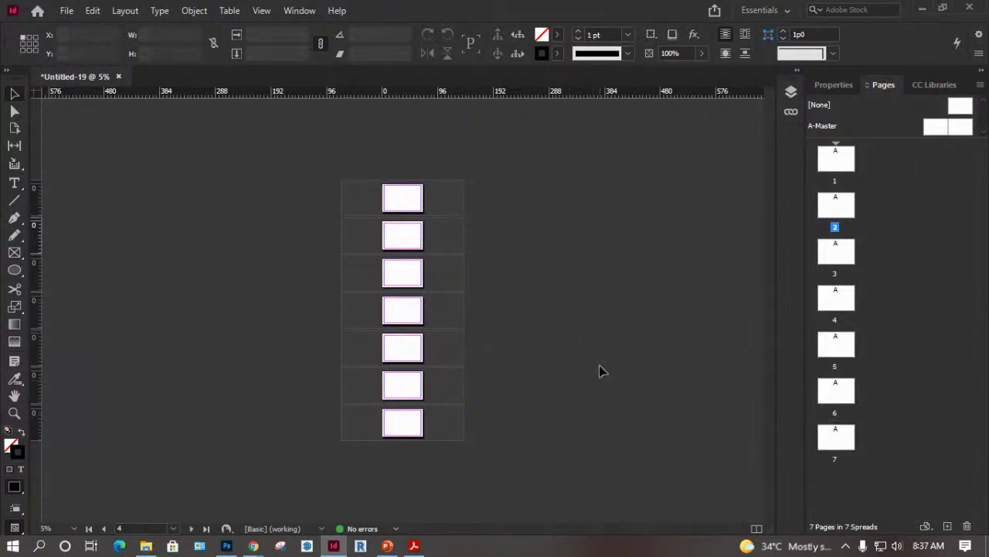
Select page 7 and fit it in the window, and clear the page selection.
click(841, 443)
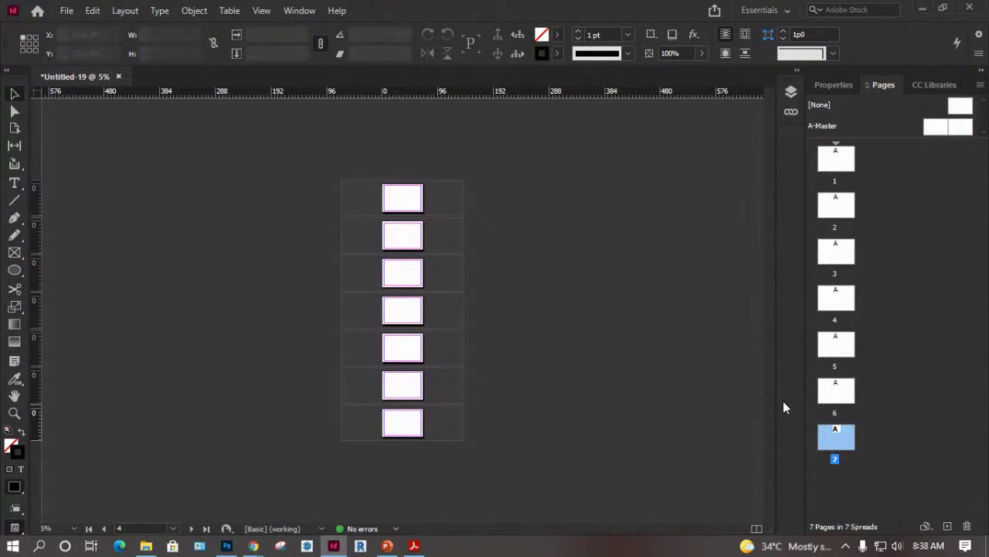
key(ctrl+0)
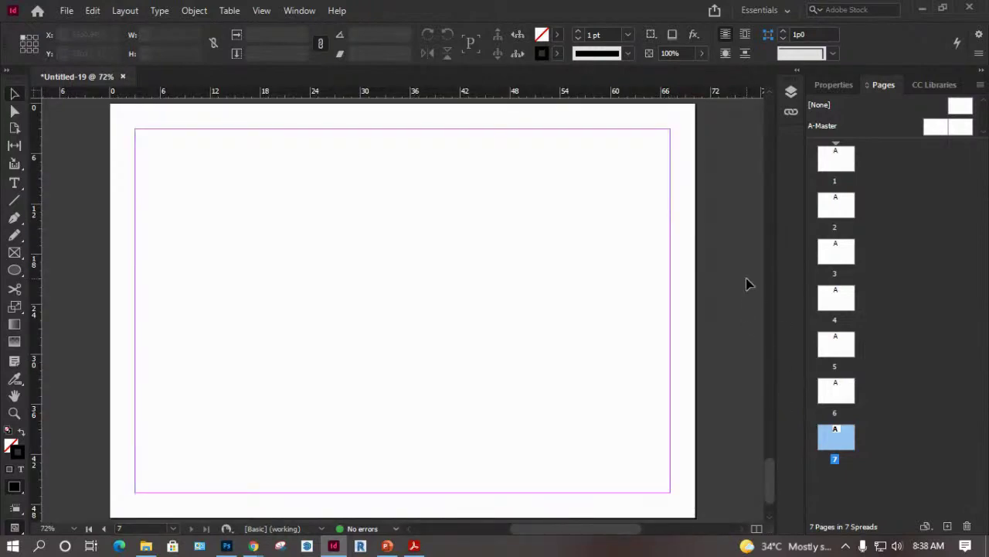
click(921, 381)
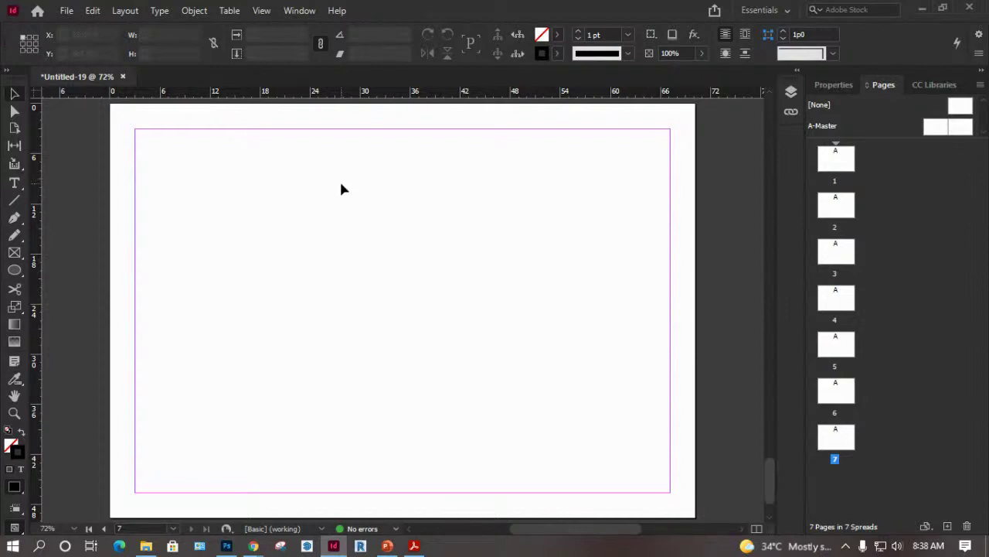
click(340, 10)
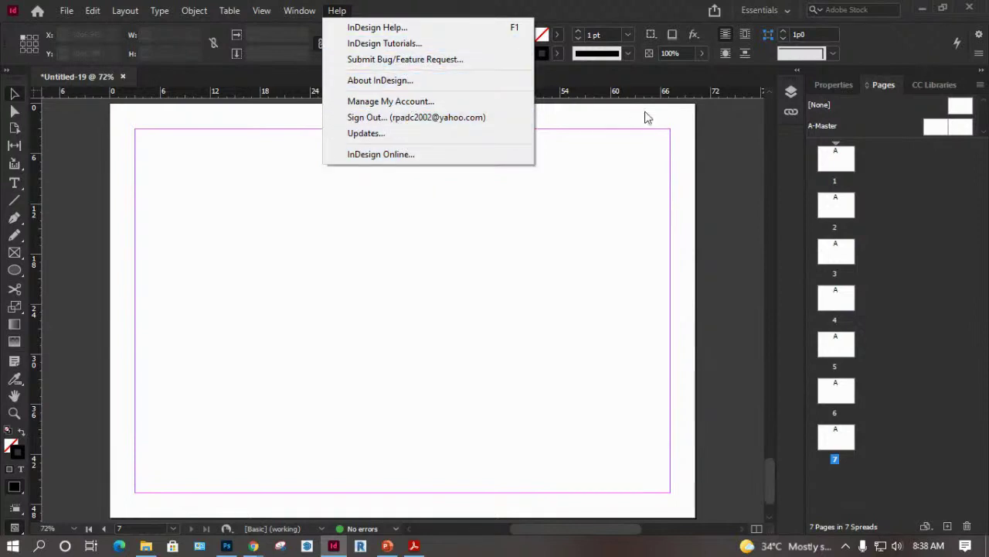
click(681, 150)
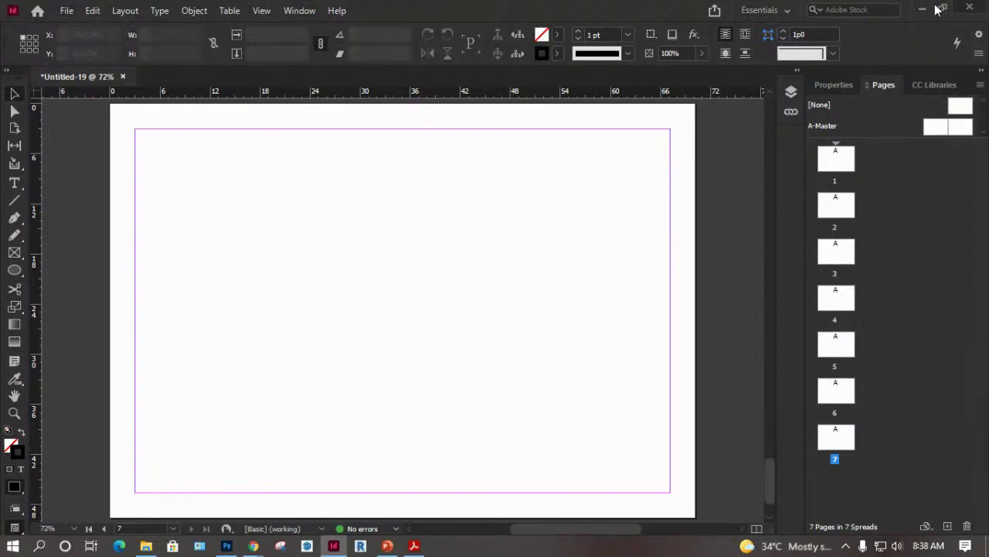
right_click(333, 545)
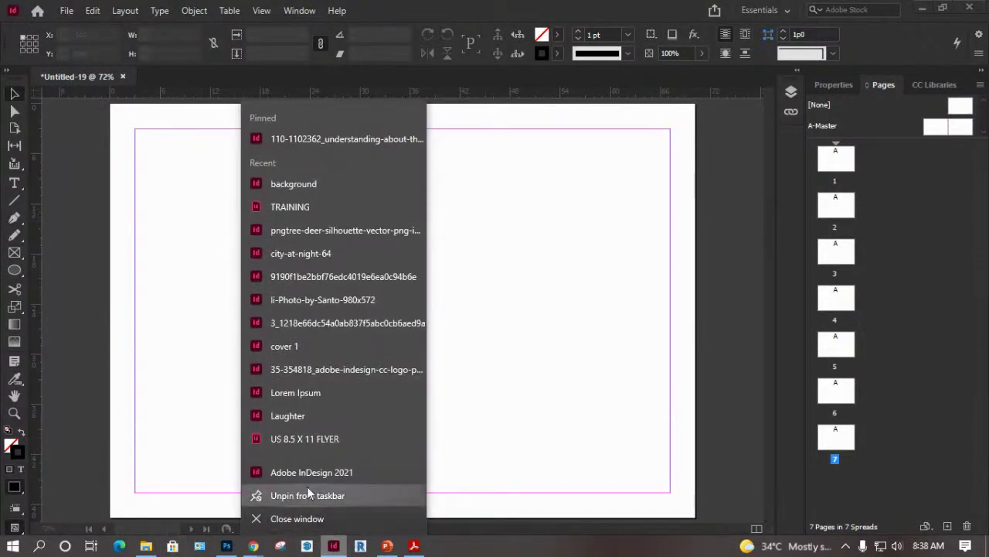
right_click(365, 467)
click(413, 381)
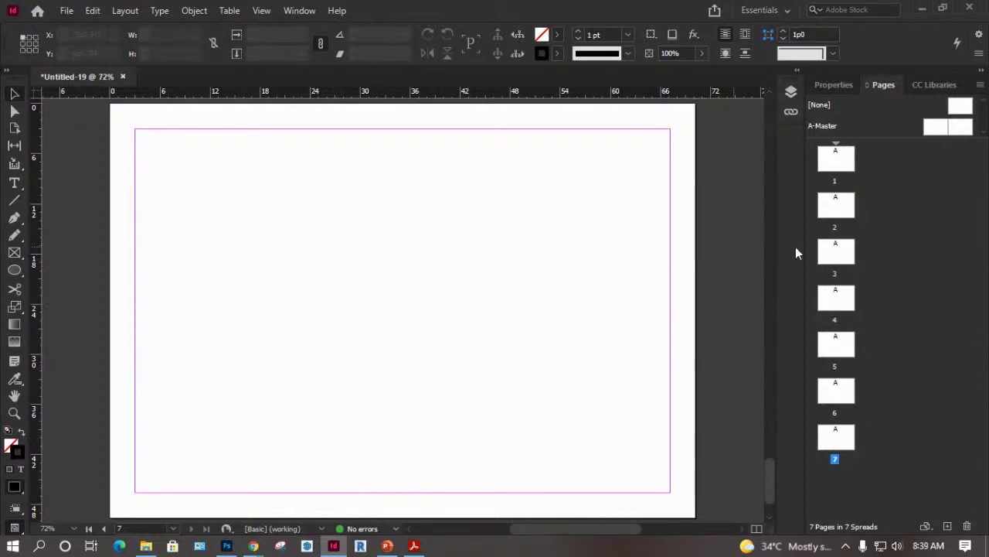
Go to page 3, and delete pages 7 and 6 from the end of the document.
double_click(832, 252)
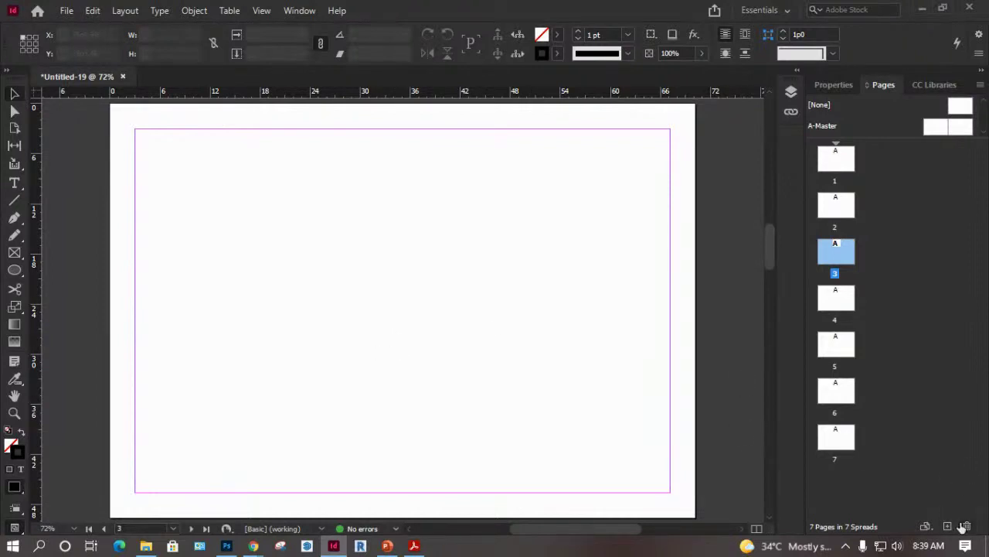
click(924, 419)
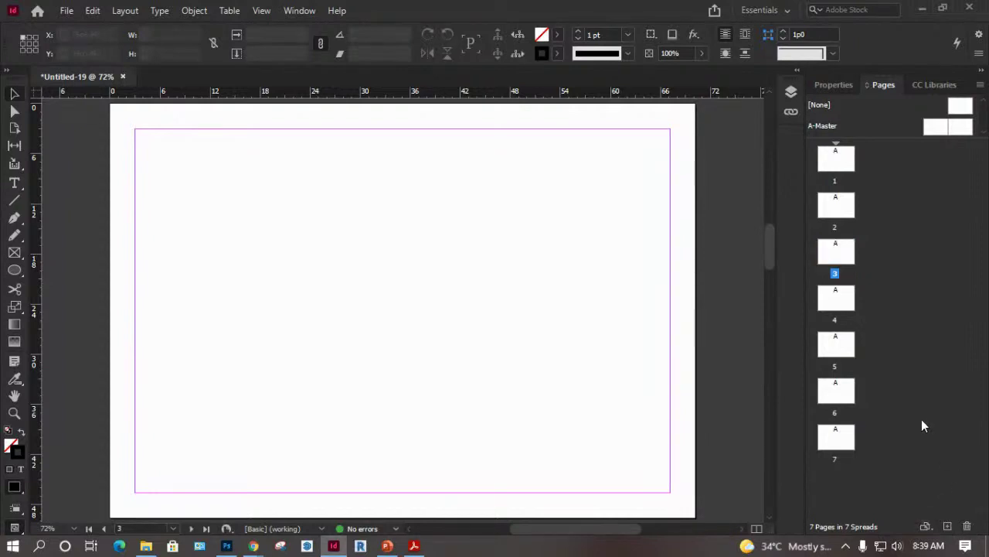
click(847, 441)
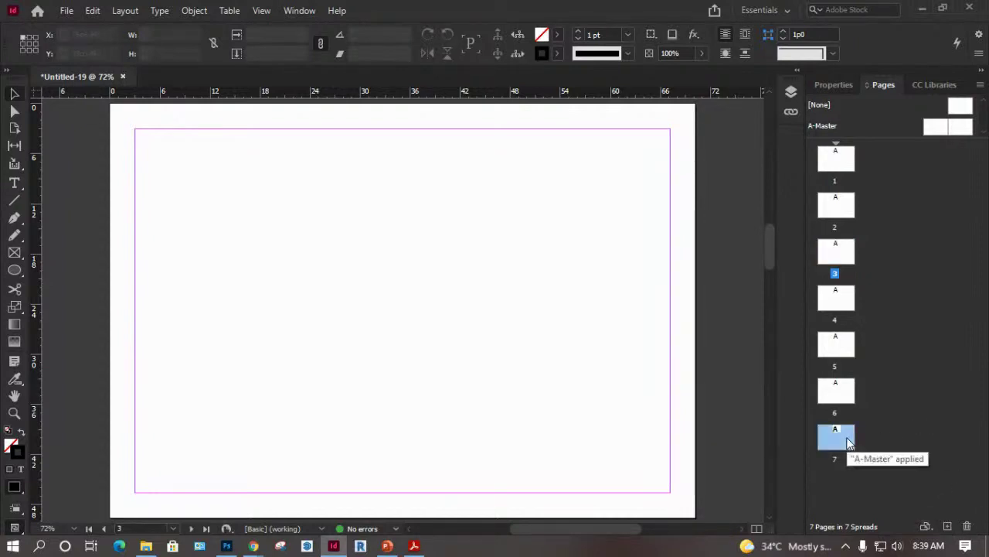
click(967, 525)
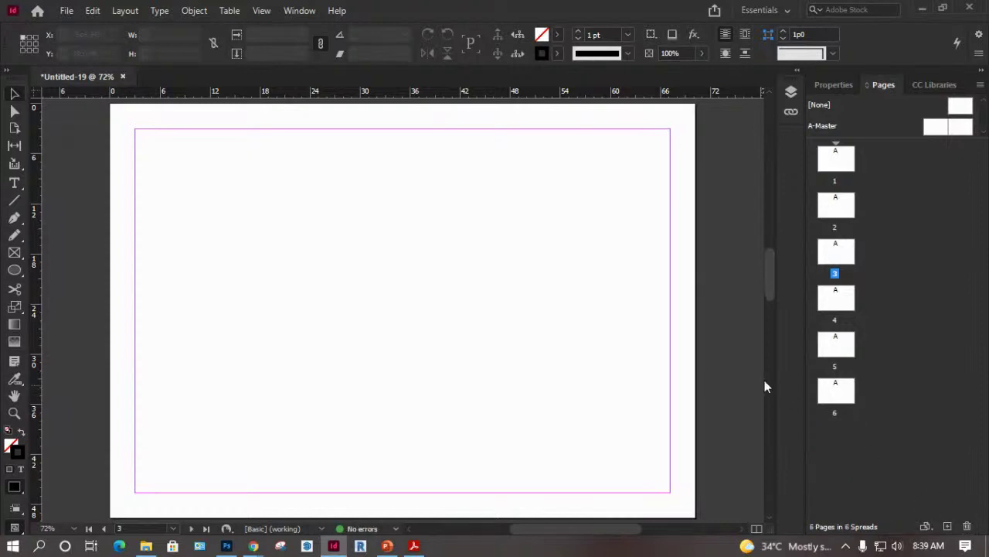
click(838, 397)
right_click(839, 395)
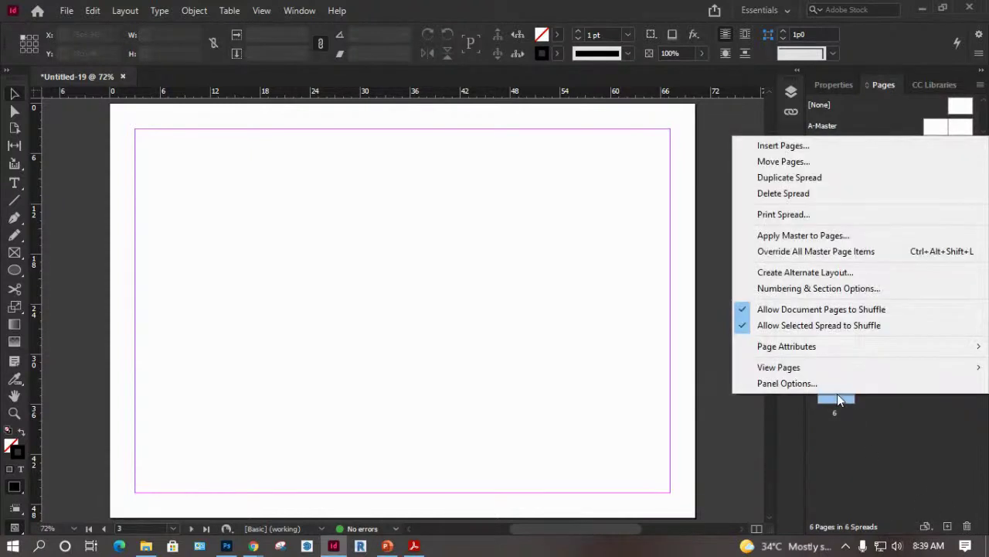
click(783, 194)
Reorder the blank pages by moving page 5 up behind page 1, and page 1 down behind page 5.
click(839, 345)
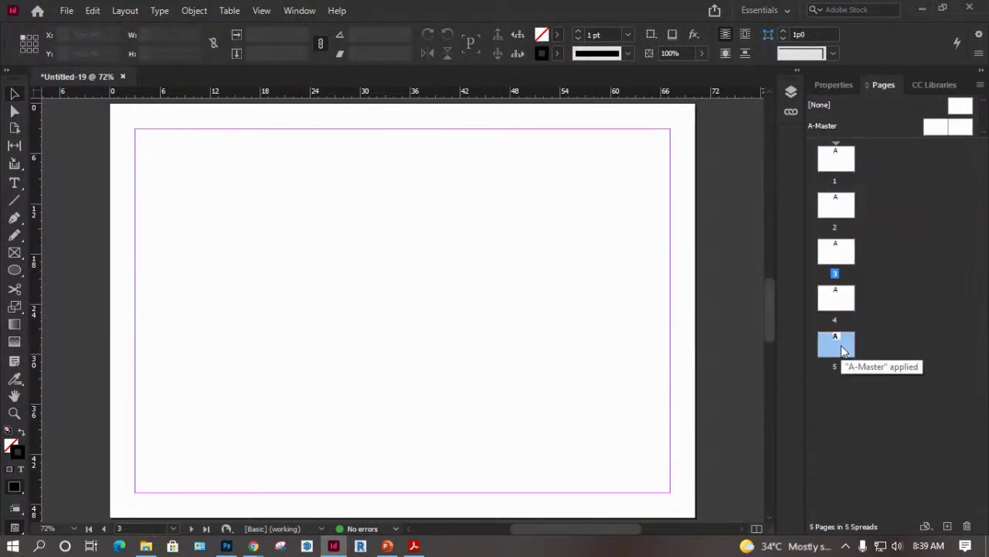
right_click(841, 345)
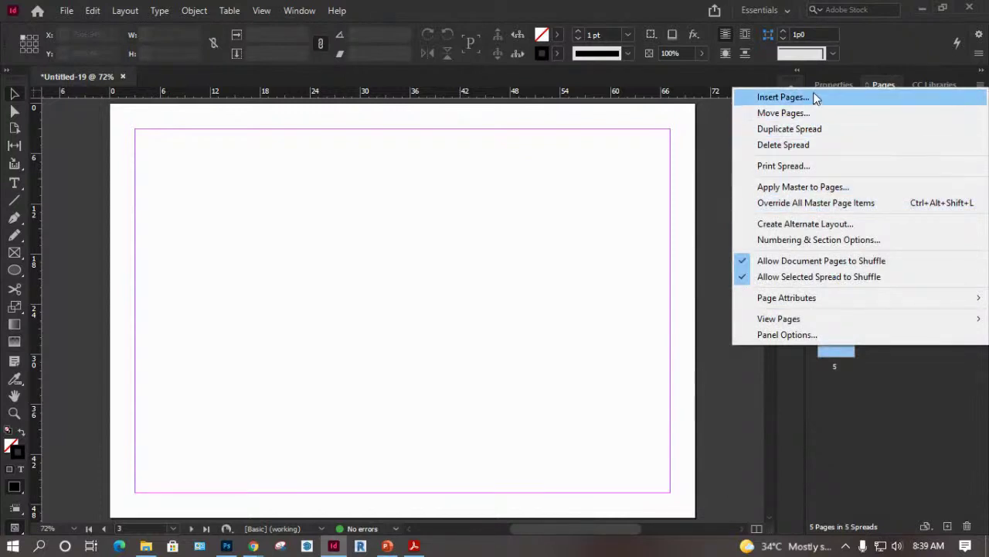
click(895, 419)
click(851, 348)
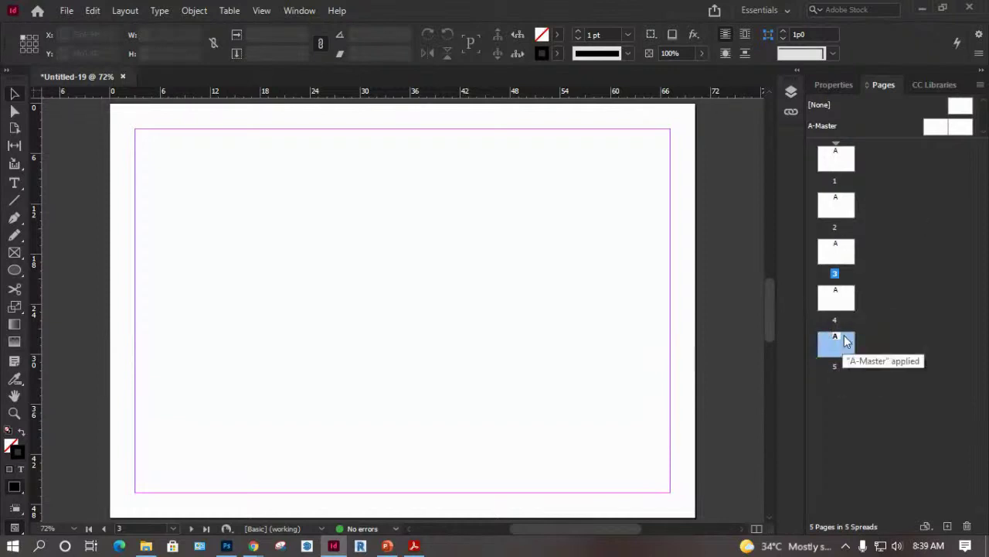
drag(850, 346, 834, 185)
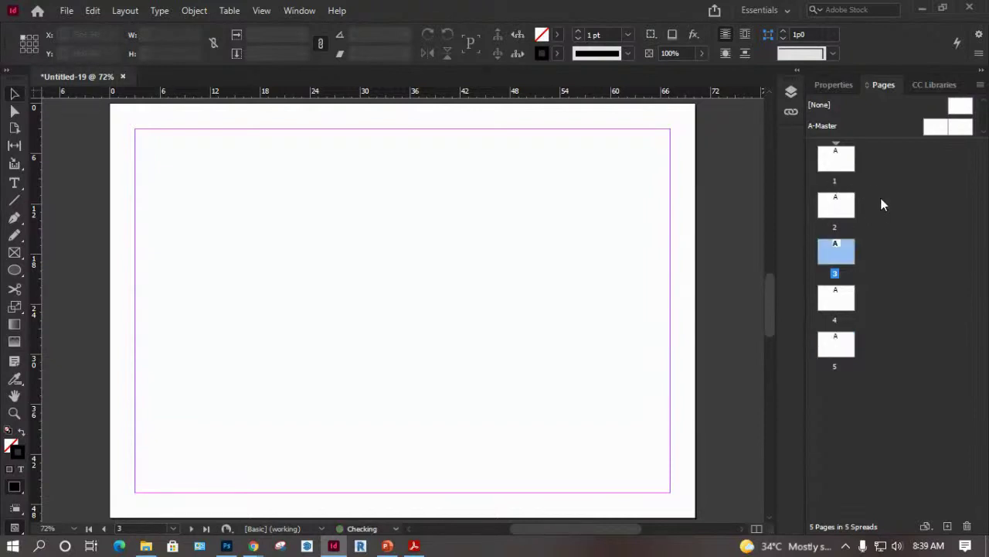
click(833, 346)
click(840, 168)
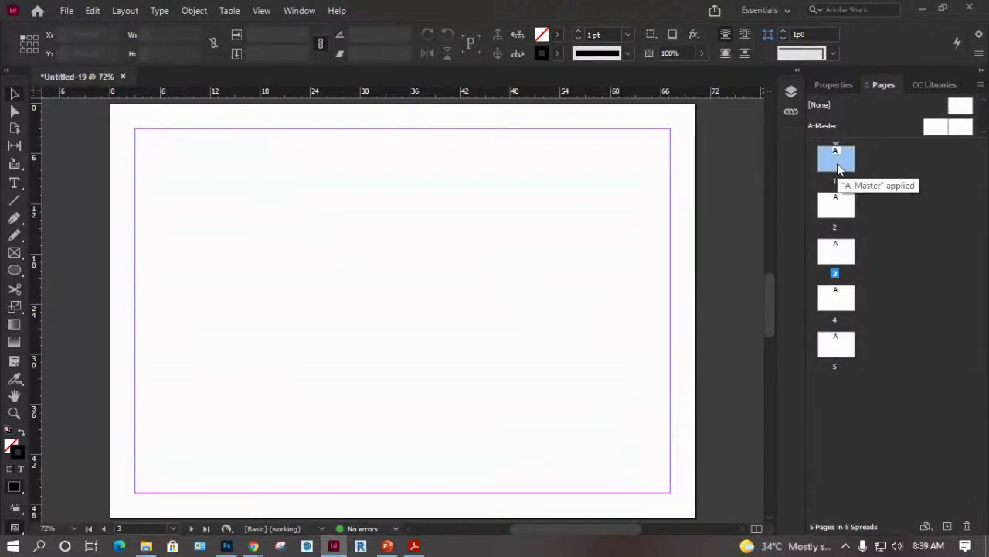
drag(838, 164, 843, 361)
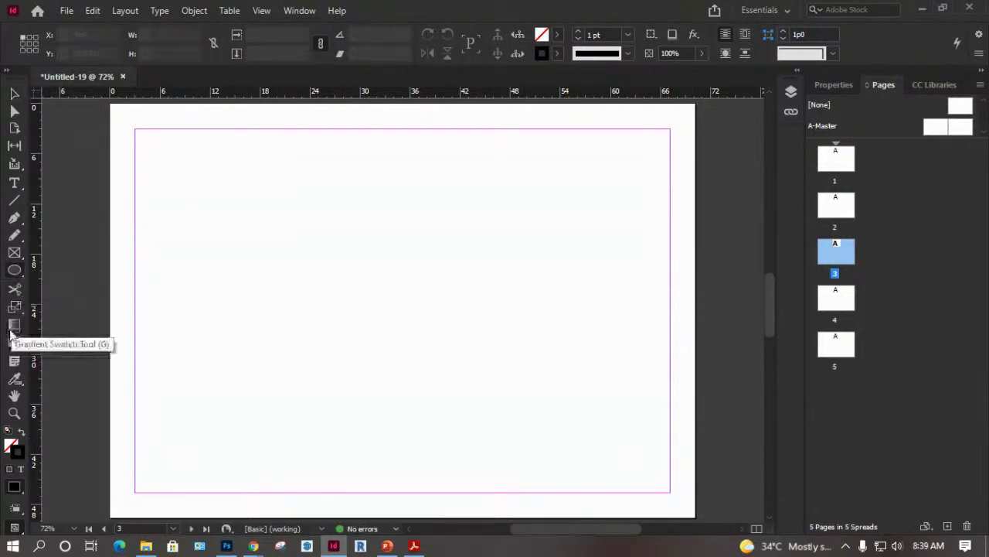
Draw a rectangle about 65p10 by 43p7 on page 3, roughly along the margins, and fill it with magenta C=0 M=100 Y=0 K=0.
click(14, 269)
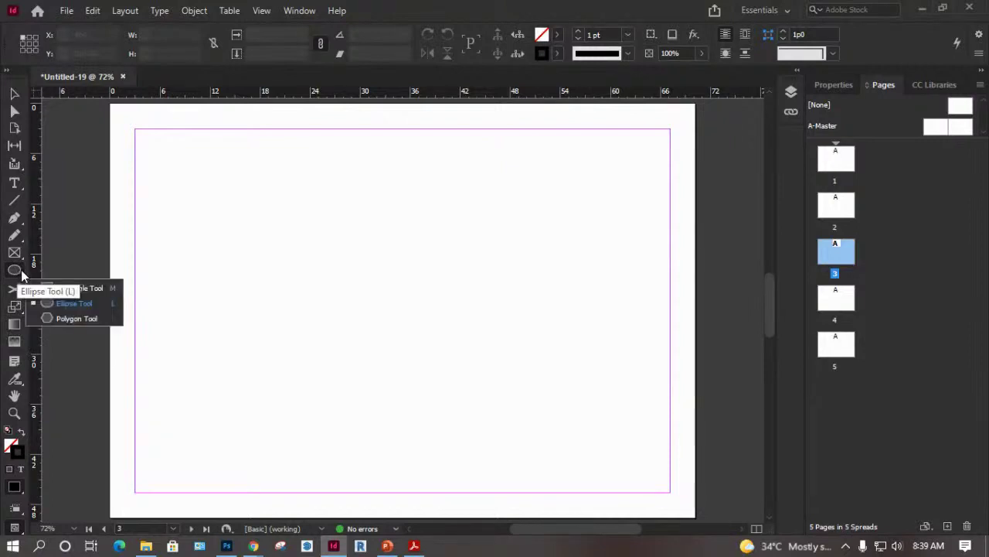
click(76, 290)
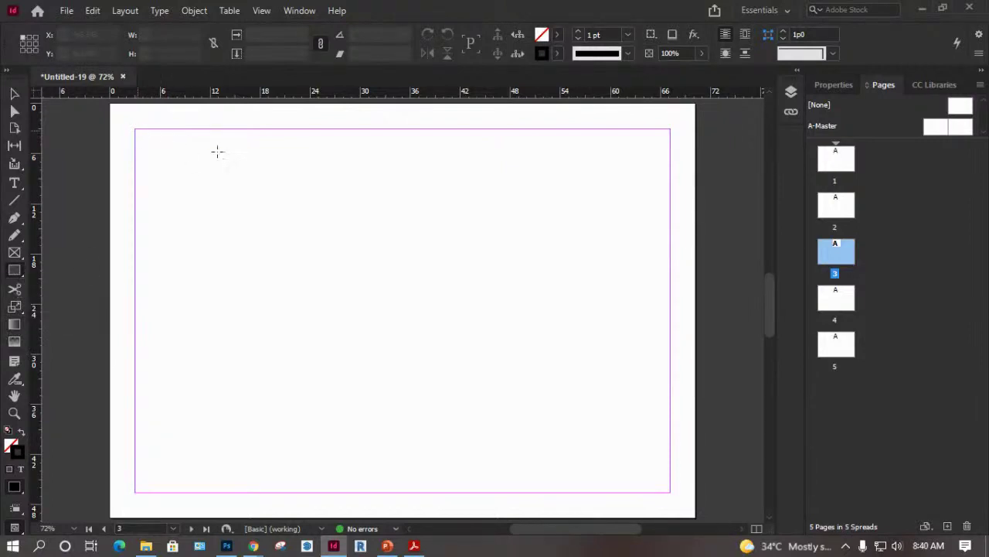
drag(125, 129, 674, 493)
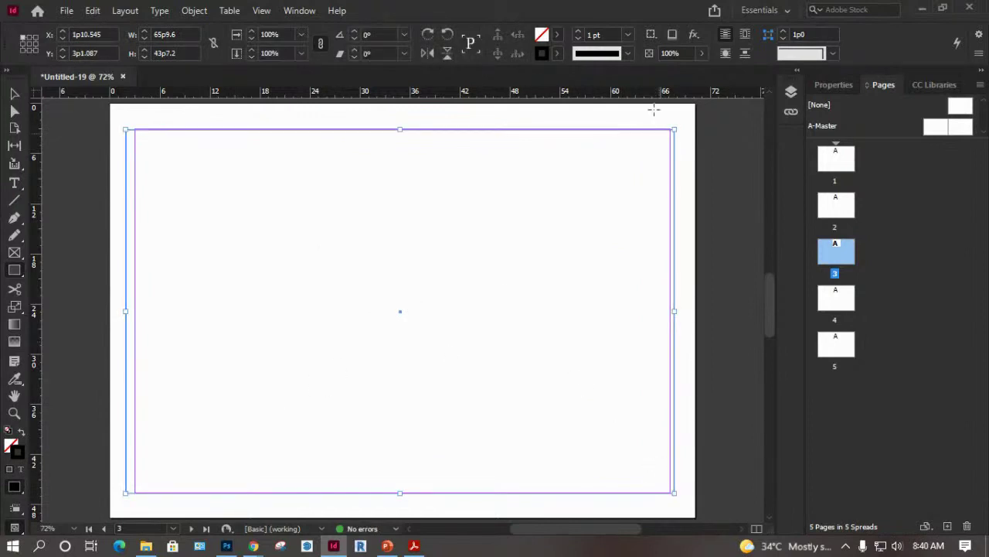
click(557, 34)
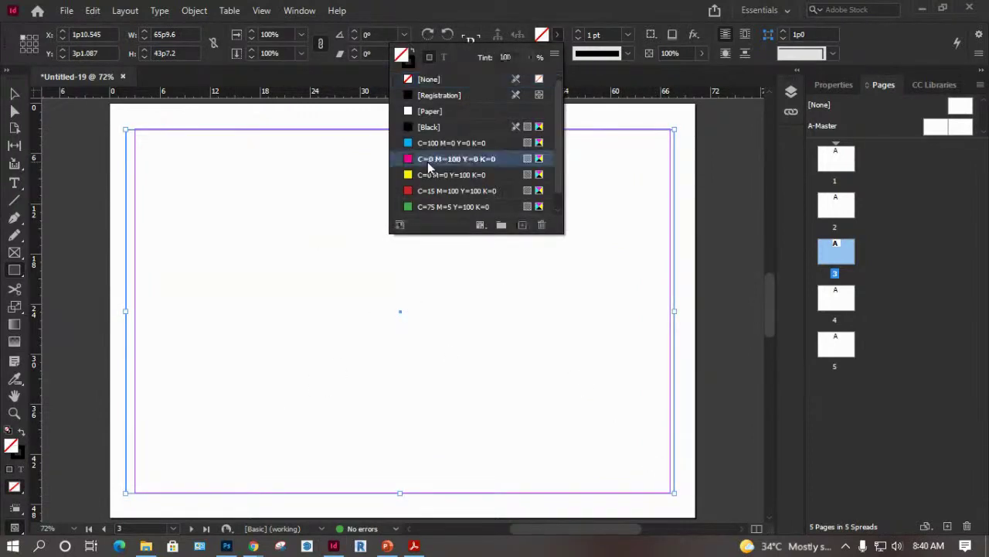
click(427, 159)
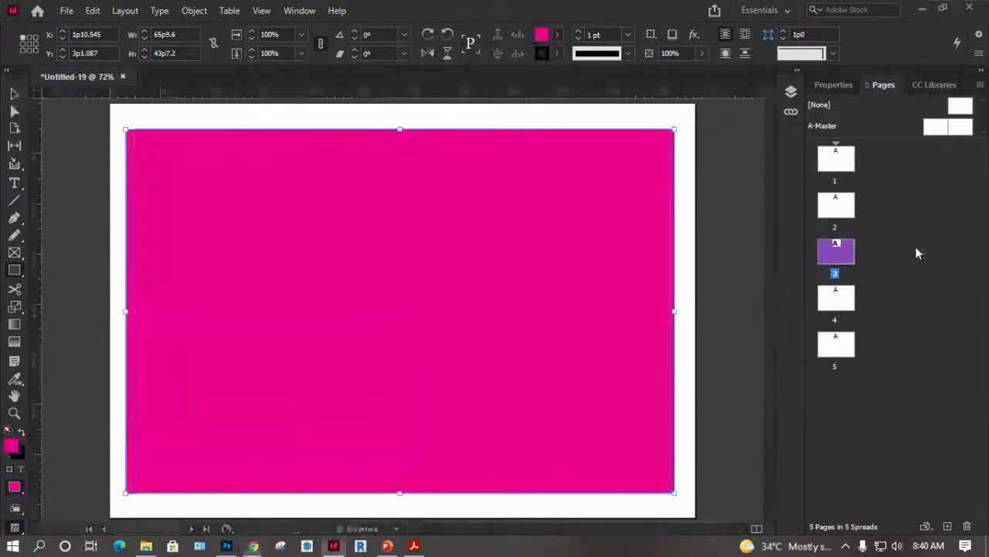
On page 1, draw a rectangle about 64p2 by 43p2 inside the margins and fill it with yellow C=0 M=0 Y=100 K=0.
double_click(835, 160)
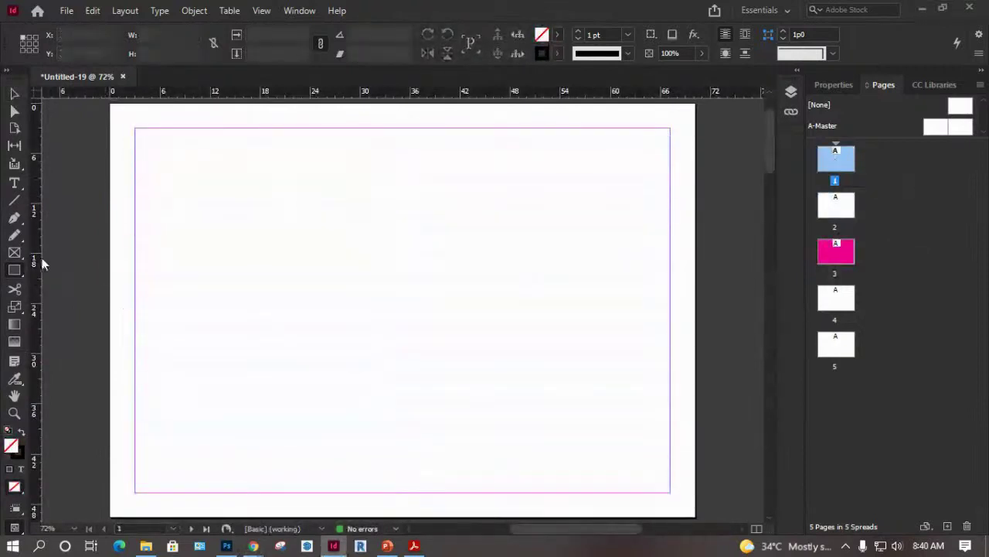
drag(135, 130, 670, 491)
click(556, 35)
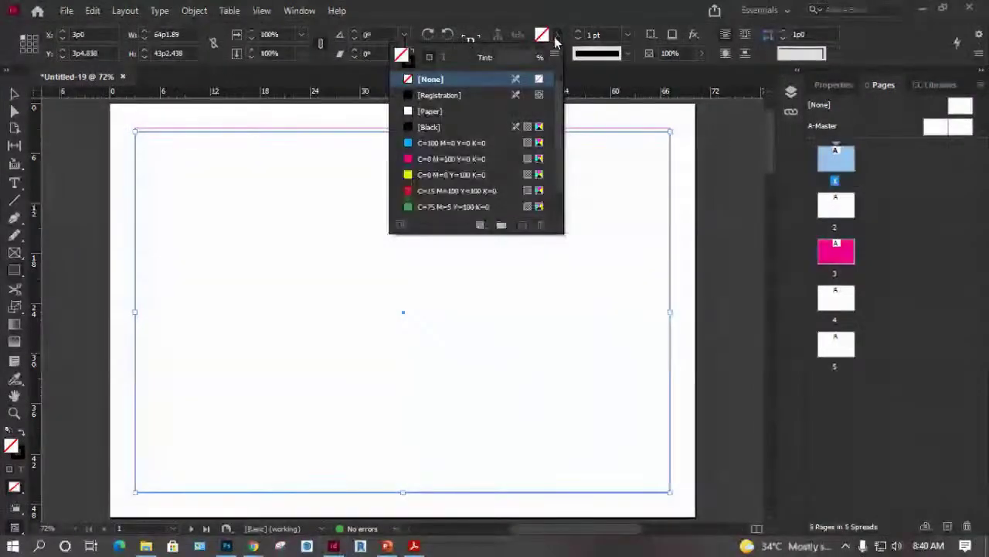
click(452, 175)
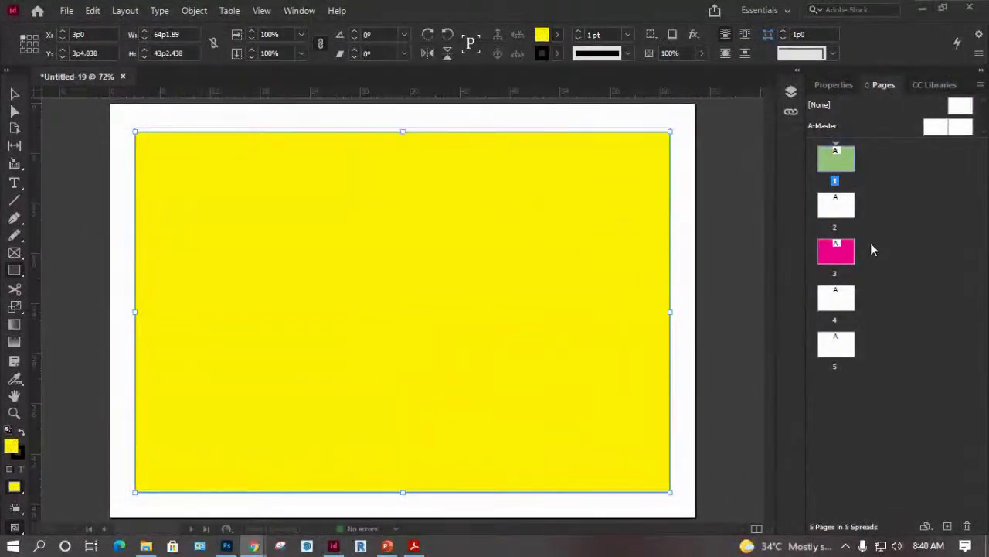
On page 2, draw a rectangle about 65p1 by 43p6 along the margins, fill it with red C=15 M=100 Y=100 K=0, and deselect it.
double_click(838, 202)
mouse_move(126, 133)
mouse_down()
mouse_move(303, 261)
mouse_move(674, 493)
mouse_up()
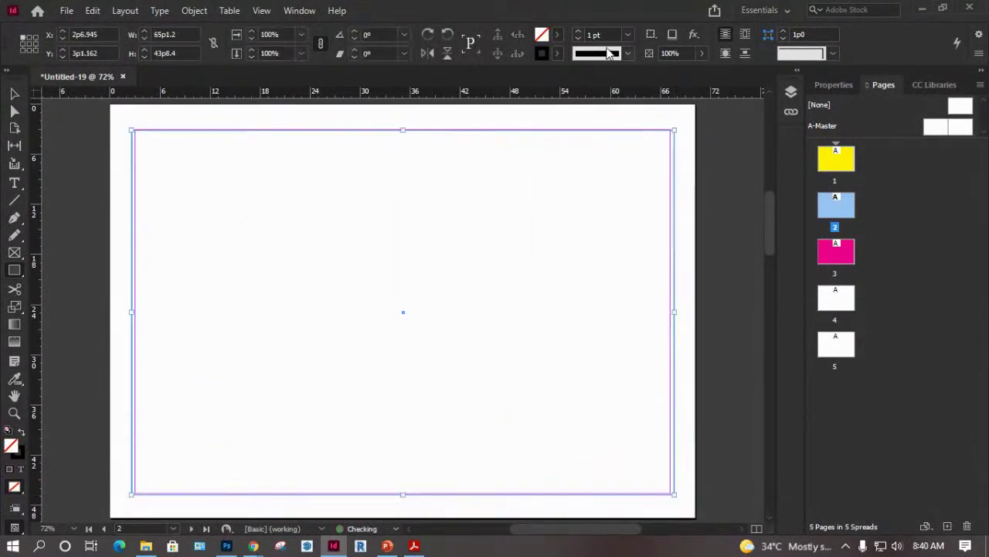
click(557, 35)
click(433, 191)
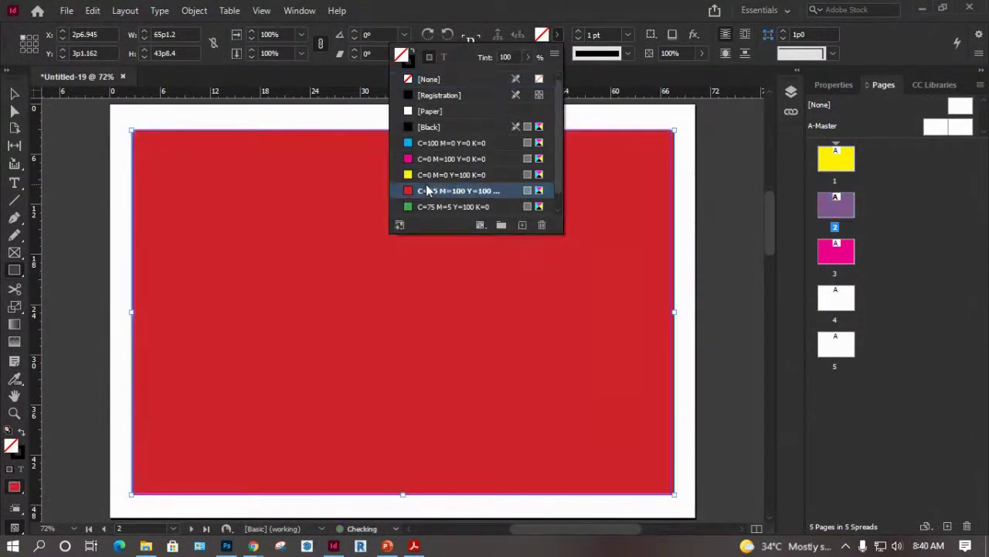
click(727, 226)
click(571, 281)
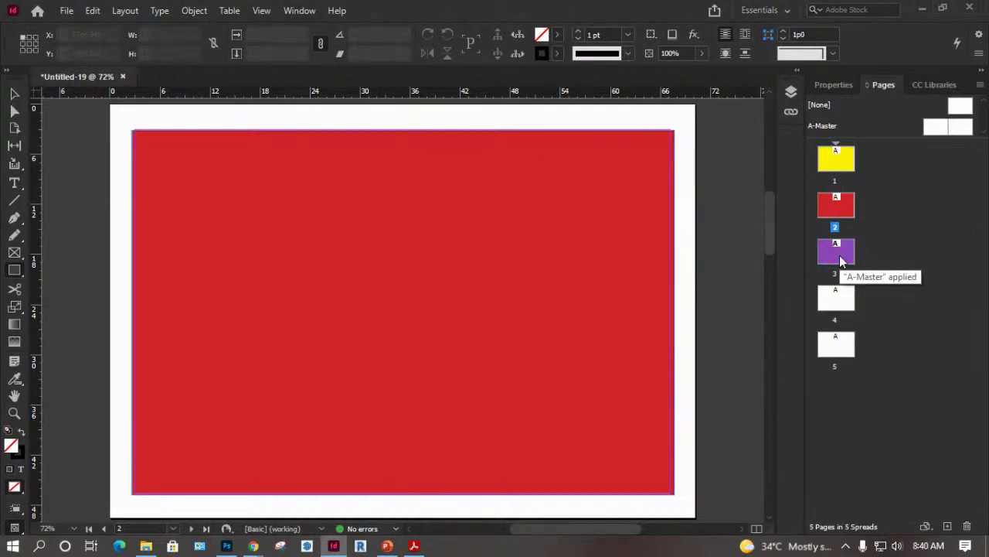
Move the magenta page 3 to the start of the document and go to it.
mouse_move(834, 261)
mouse_down()
mouse_move(832, 155)
mouse_move(836, 162)
mouse_up()
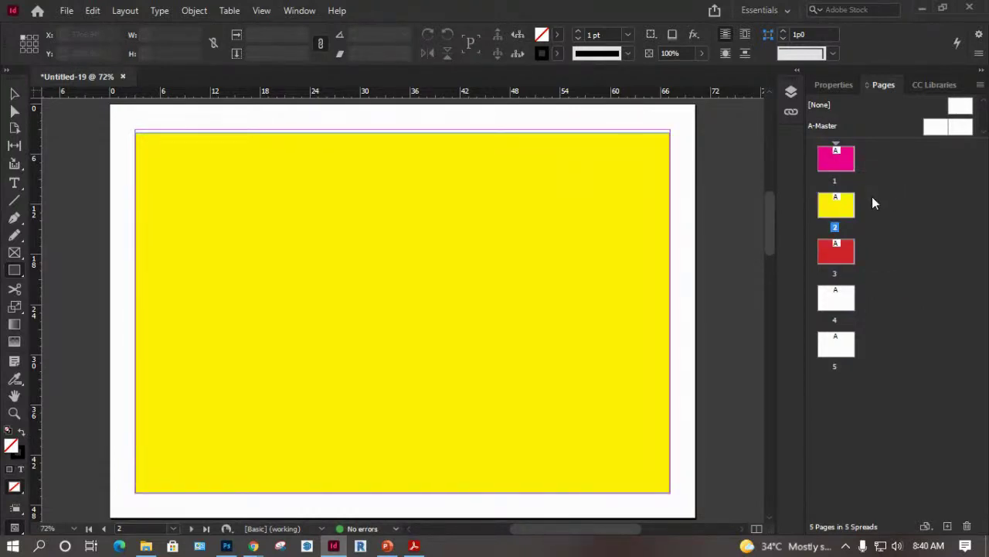
double_click(837, 168)
Move the magenta page 1 to after page 3 within the current document with Move Pages.
right_click(840, 170)
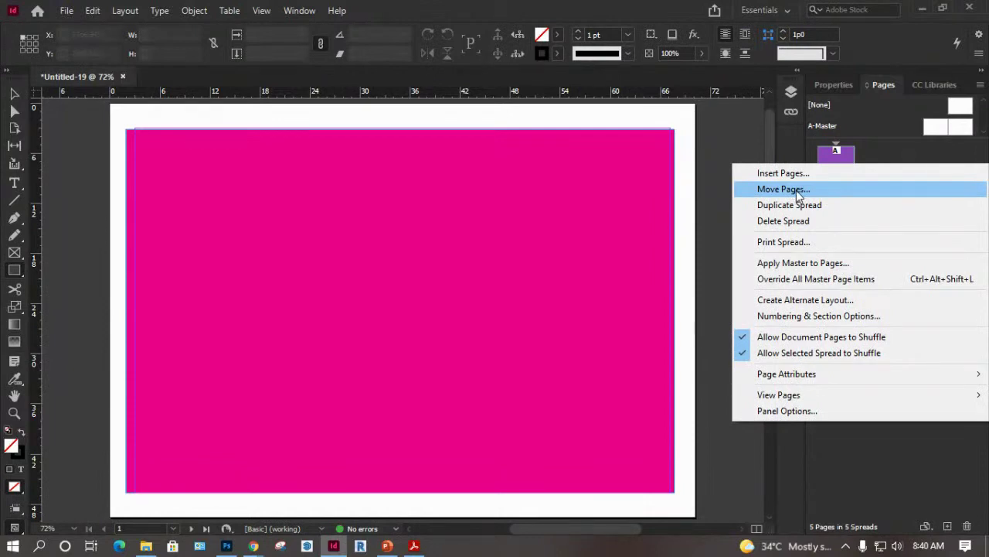
click(784, 190)
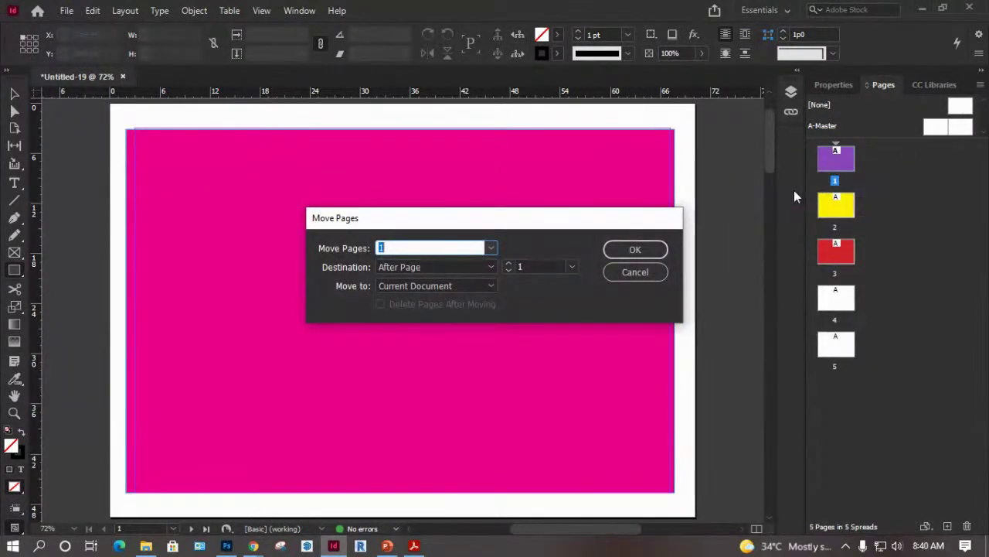
click(491, 247)
click(492, 249)
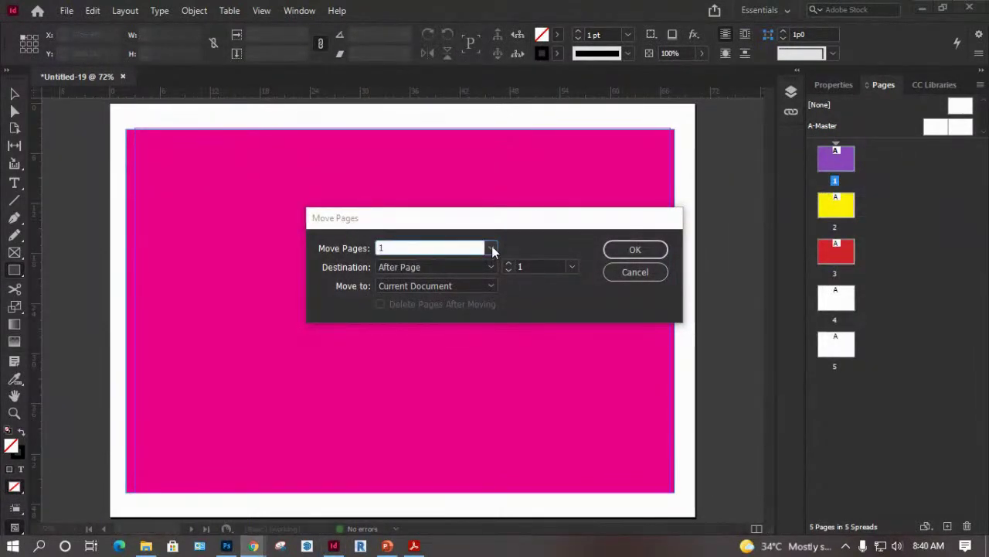
click(492, 248)
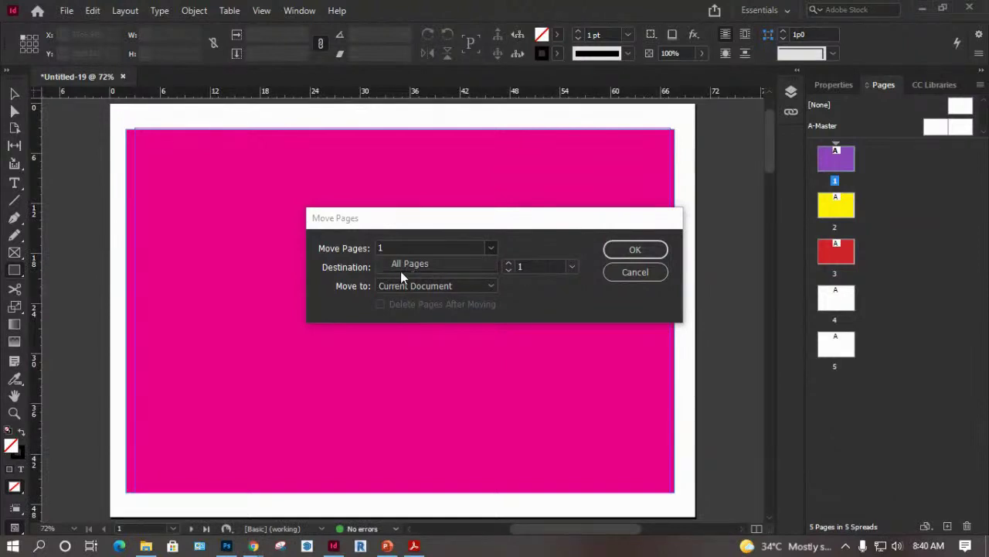
click(492, 248)
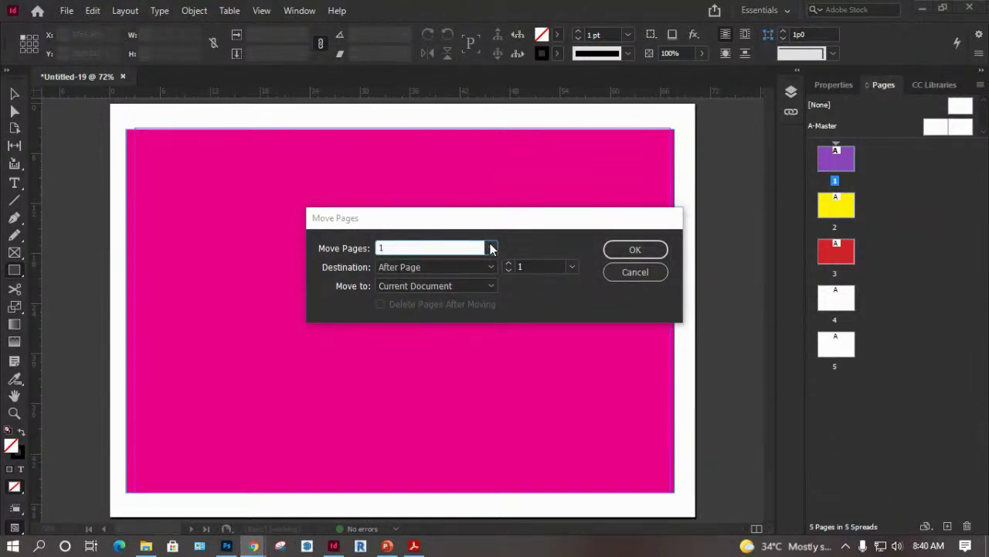
click(490, 248)
click(577, 265)
click(573, 266)
click(543, 313)
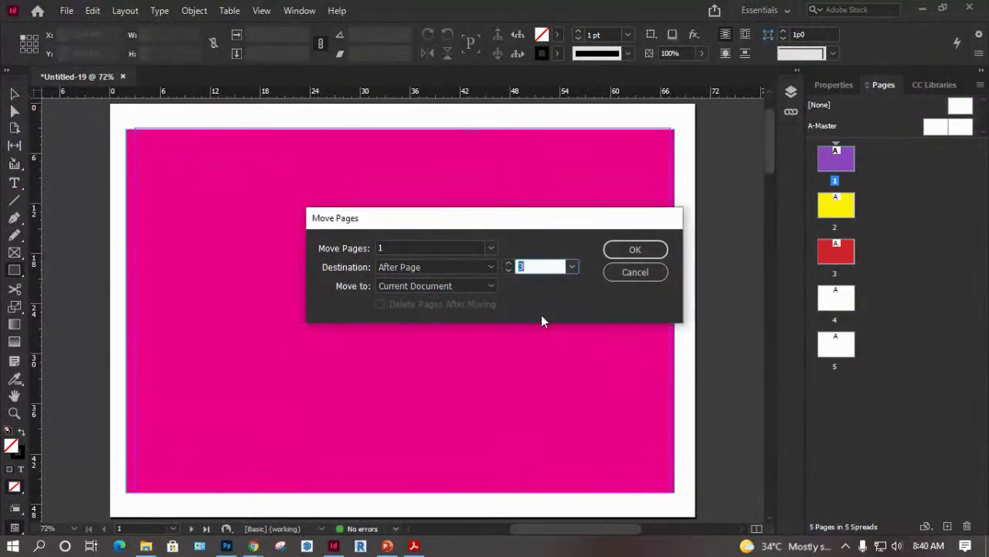
click(628, 250)
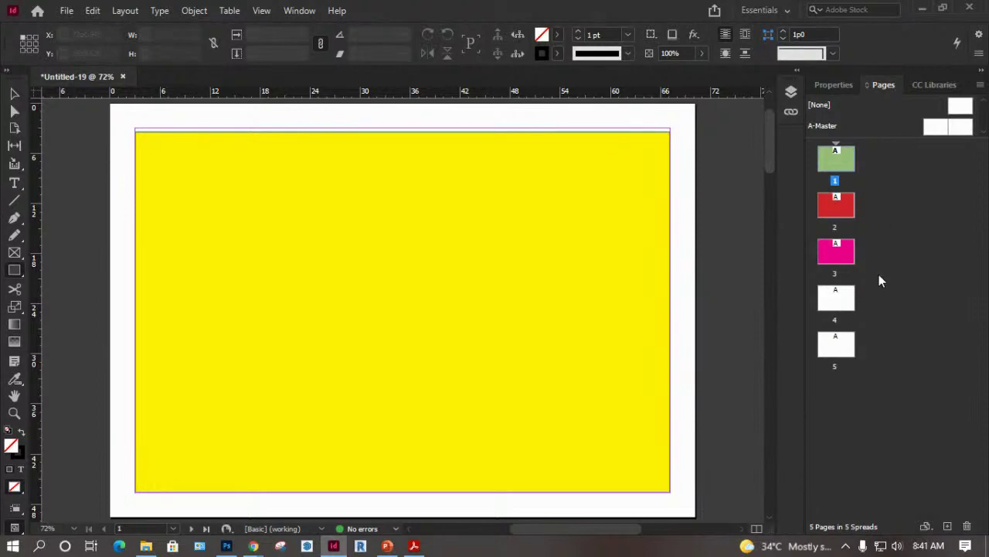
Stretch the yellow rectangle's top edge on page 1 up to the margin, making it about 43p7 high, and fit the page in the window.
click(14, 94)
click(450, 259)
drag(402, 129, 402, 129)
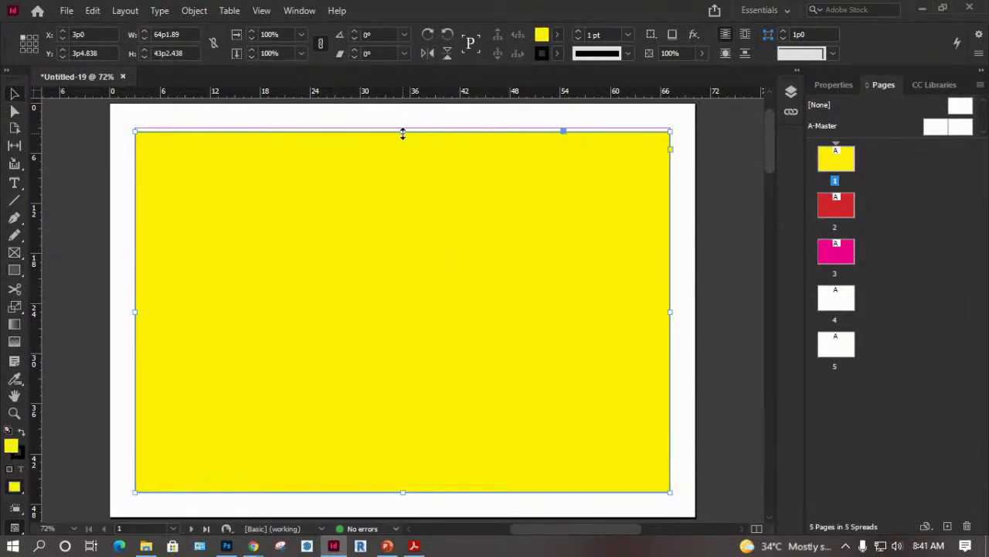
drag(402, 129, 402, 127)
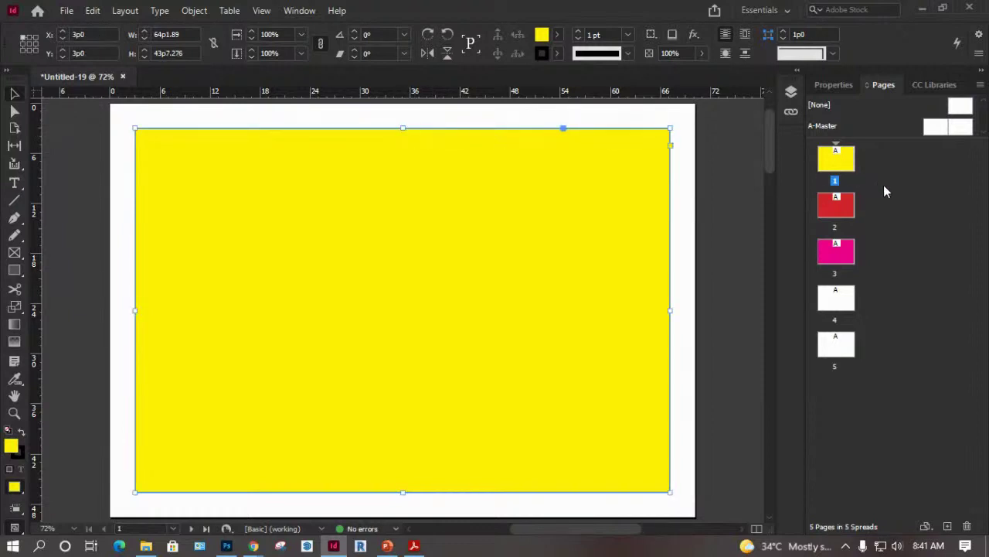
double_click(841, 167)
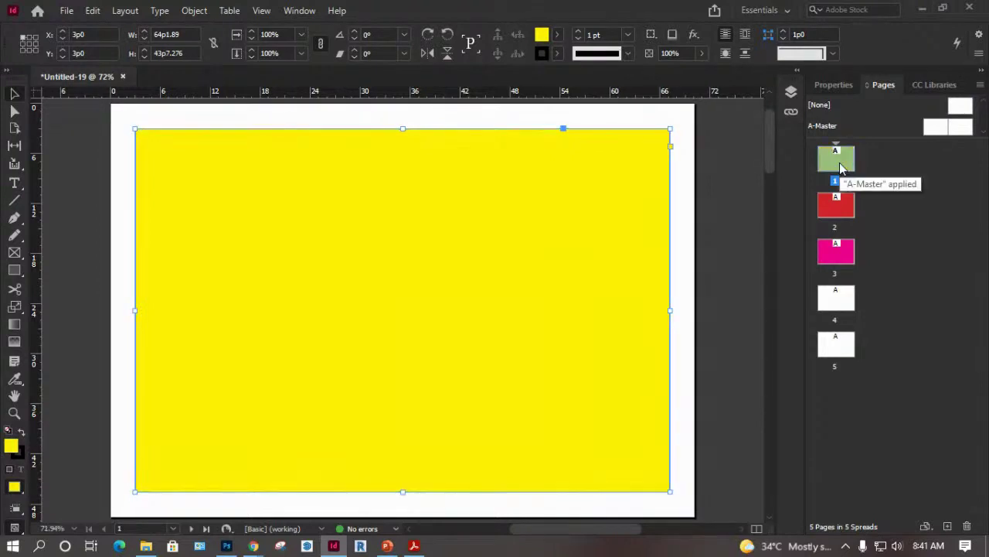
Show the contents of Layer 1, then shrink page 1's yellow rectangle from its upper-left corner to about 34p1 by 37p5 and deselect it.
click(790, 94)
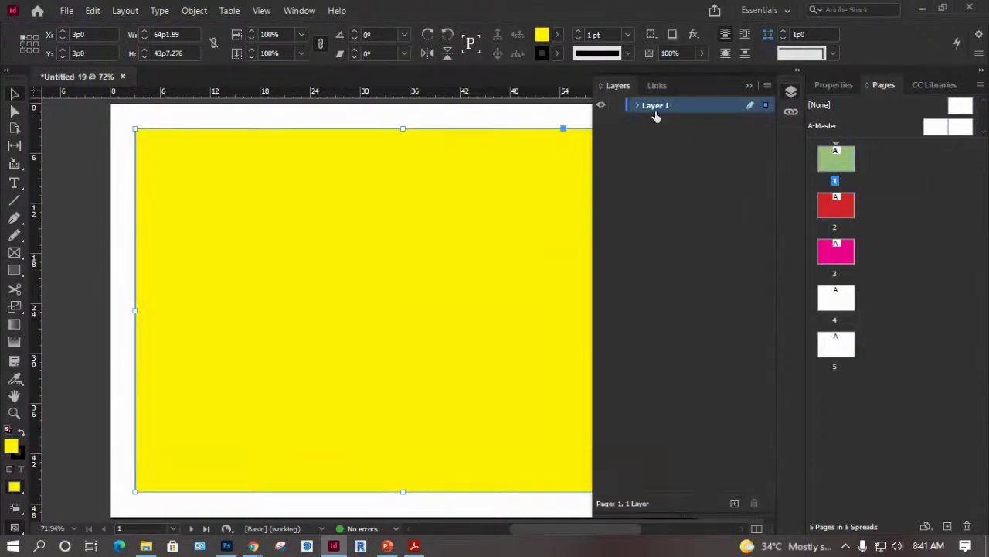
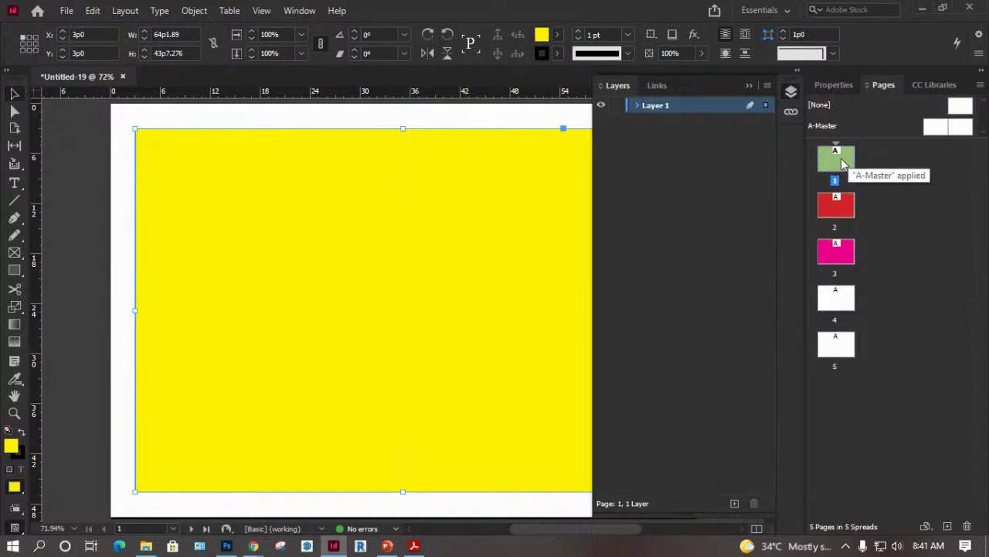
click(637, 106)
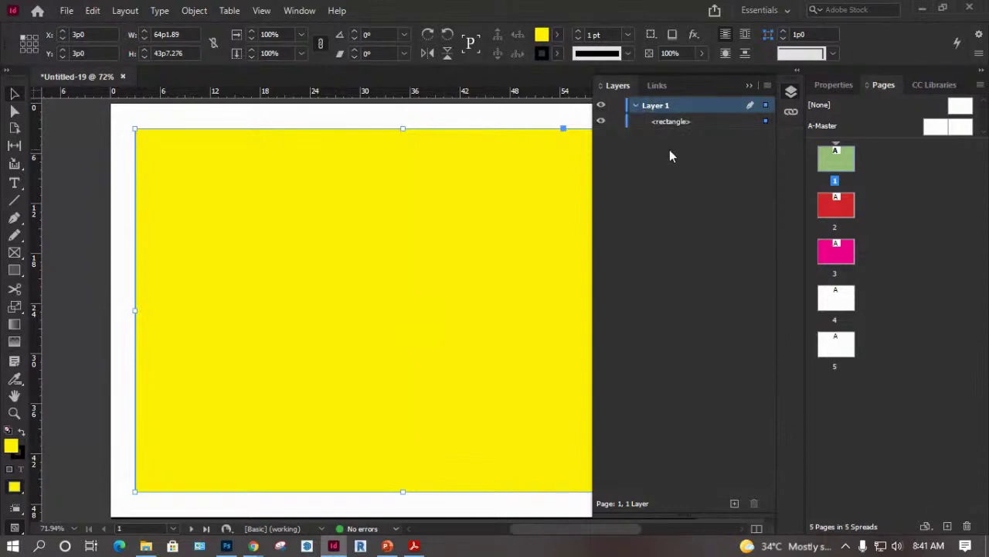
click(637, 106)
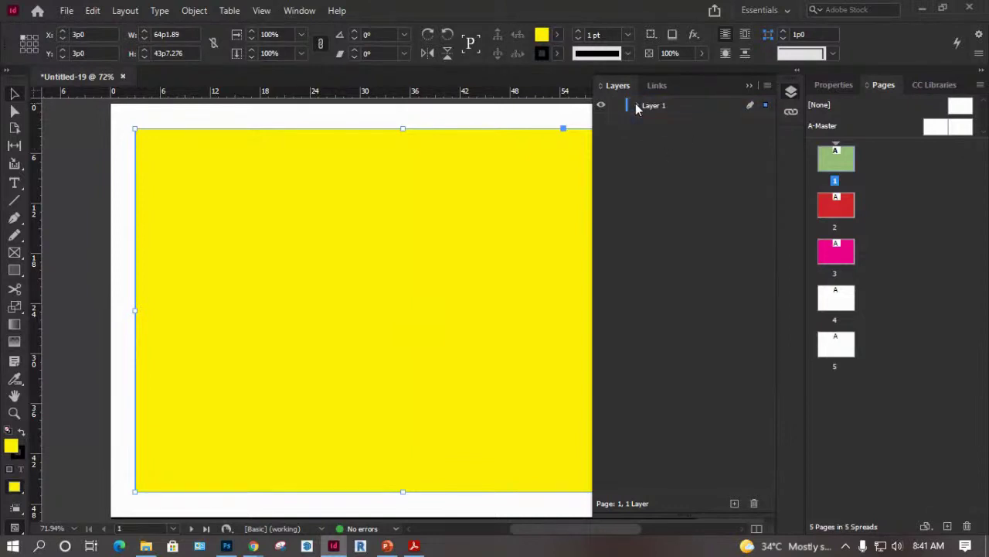
click(637, 106)
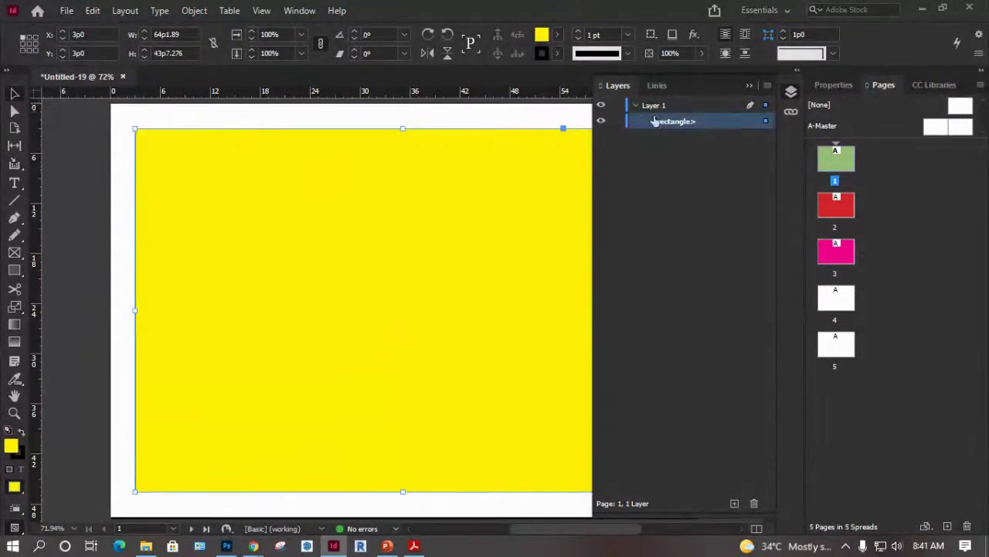
click(681, 151)
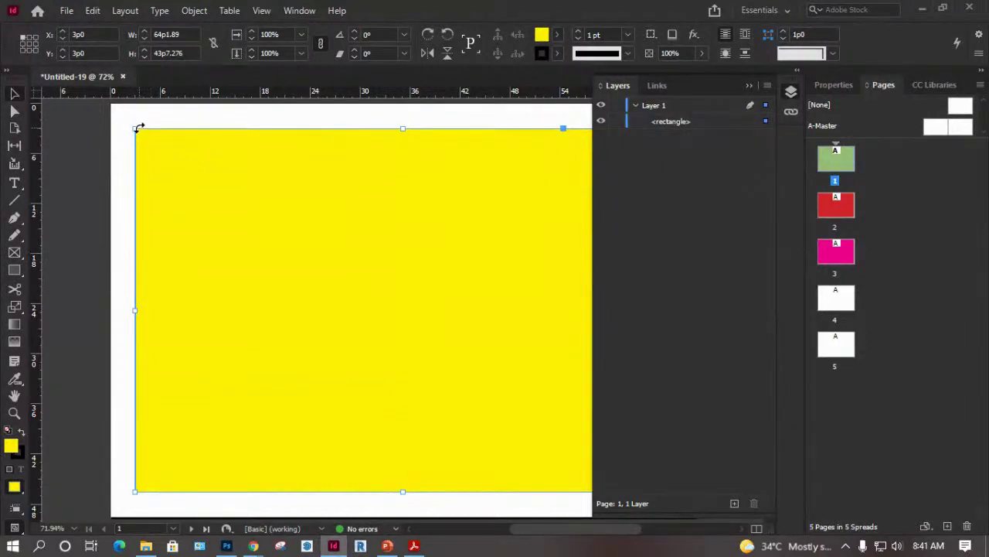
drag(136, 128, 386, 180)
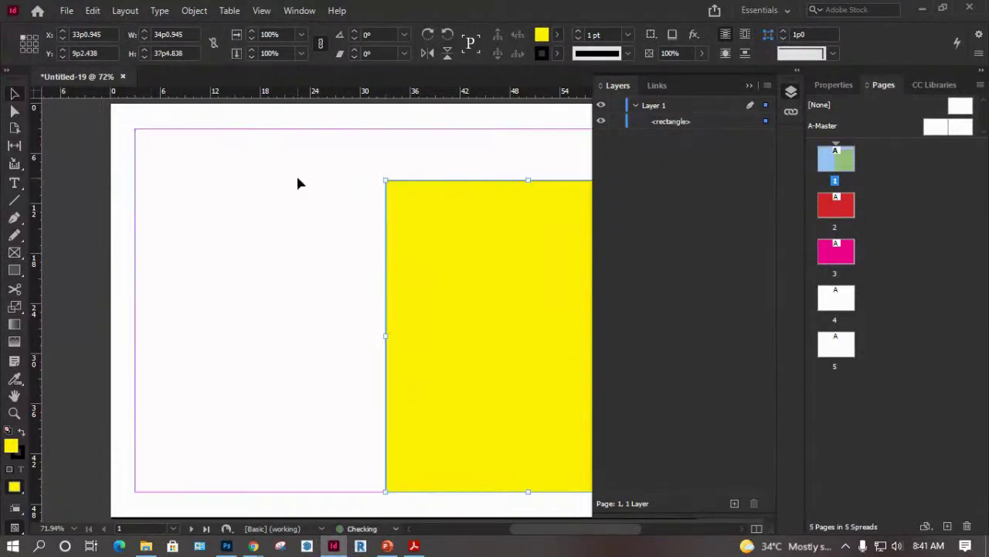
click(288, 183)
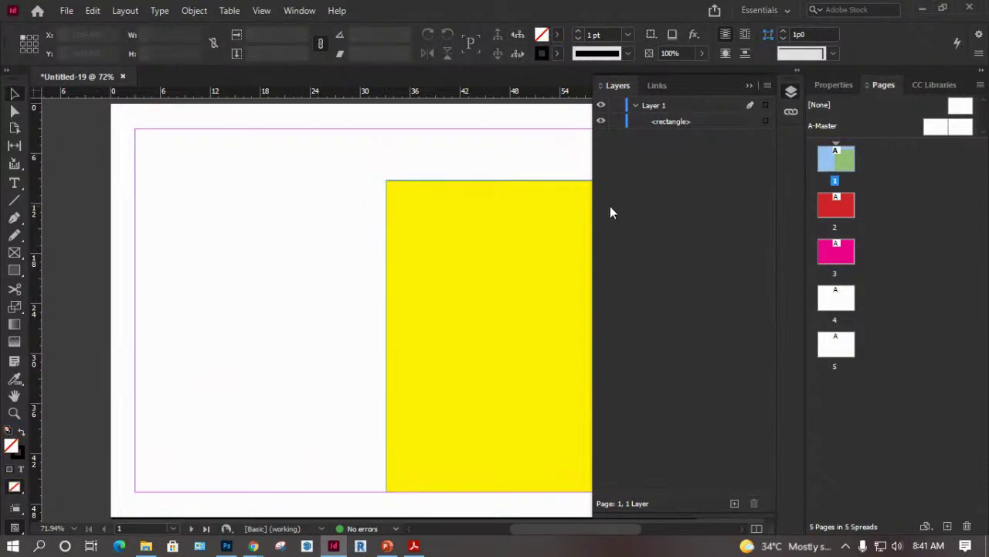
Place the 35-354818_adobe-indesign-cc-logo PNG on page 1 at full size with default import options, overlapping the yellow rectangle.
key(ctrl+d)
click(504, 220)
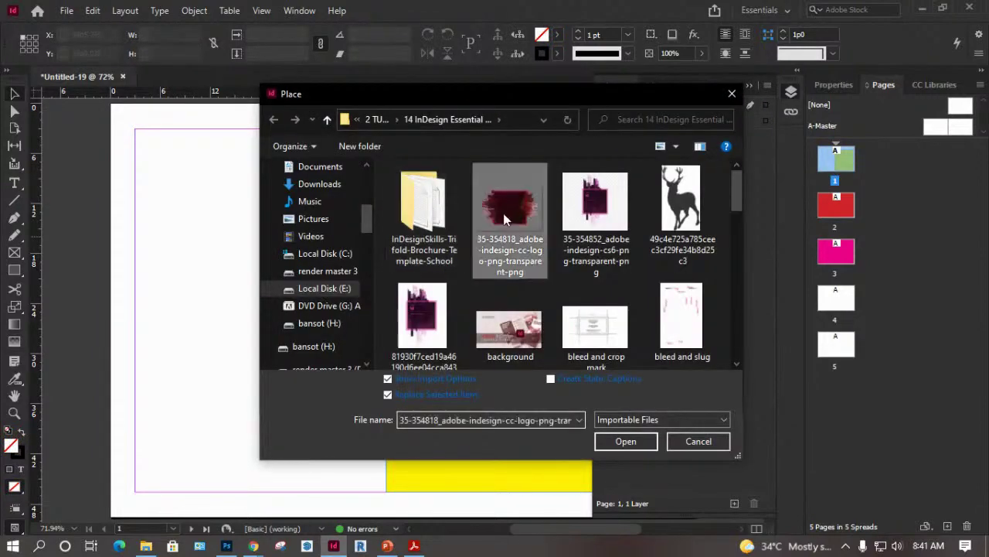
click(626, 441)
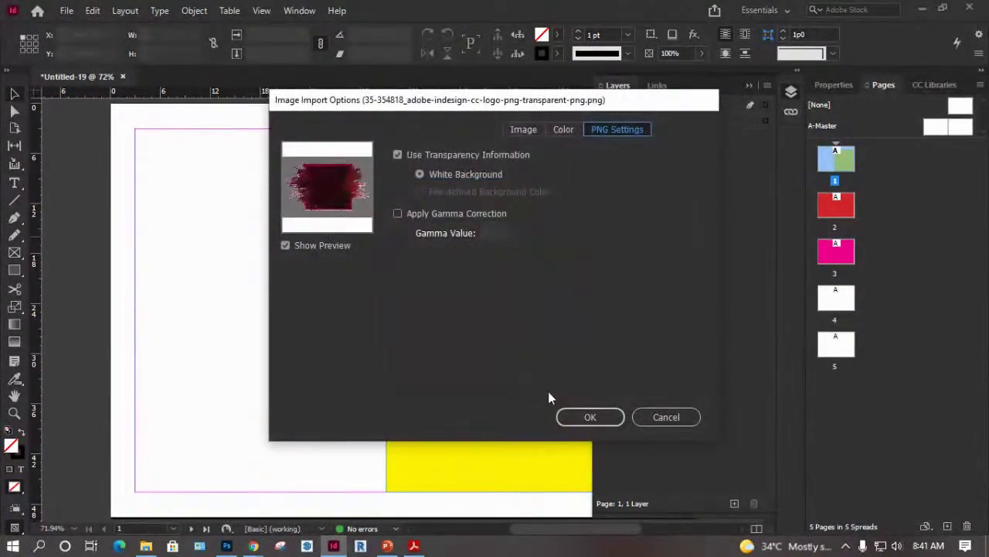
click(590, 417)
click(251, 202)
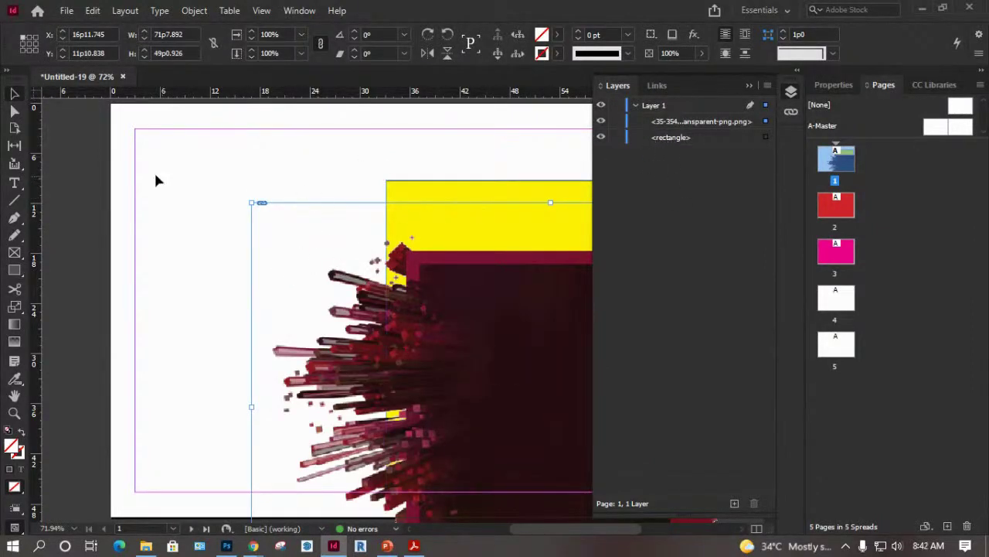
Add a text frame about 26p4 by 3p8 reading IN DESIGN near page 1's upper-left margin and collapse Layer 1.
click(15, 182)
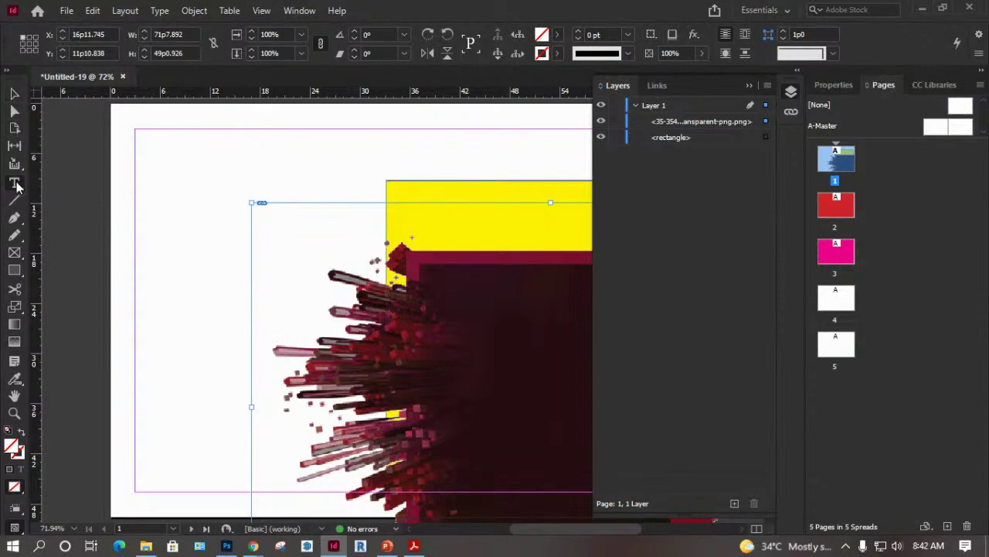
drag(162, 146, 381, 175)
text(IN DESIGN)
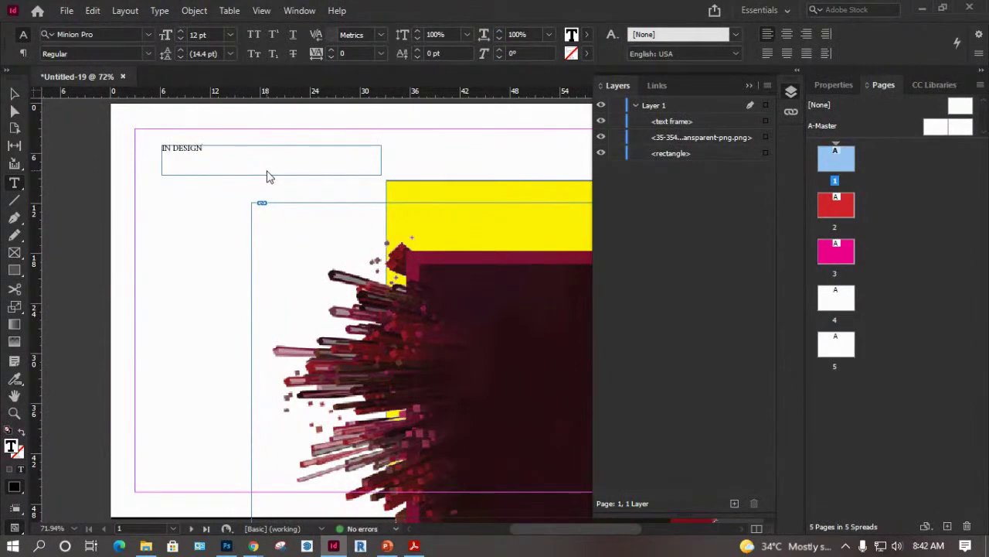
click(15, 94)
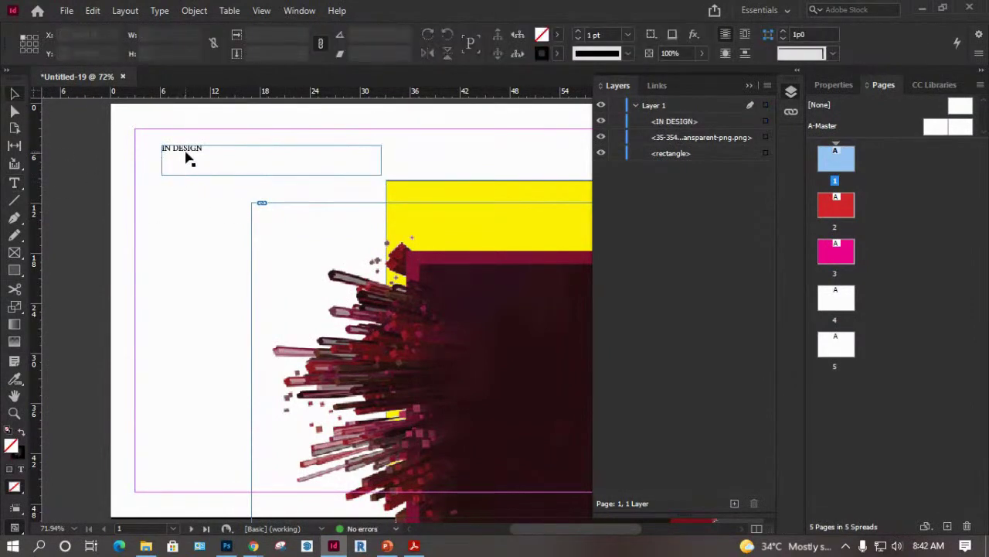
click(636, 105)
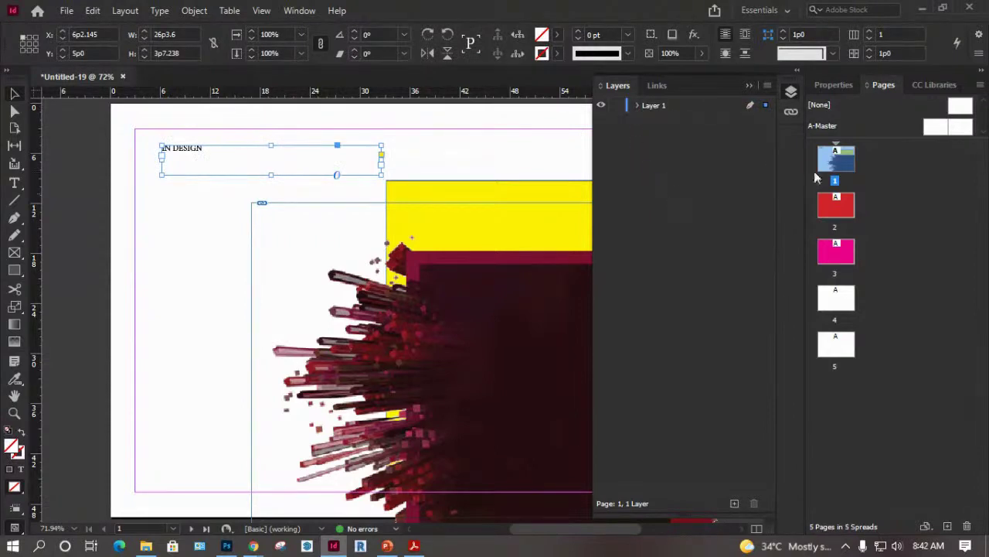
Go to page 2 and add a new layer above Layer 1.
double_click(839, 210)
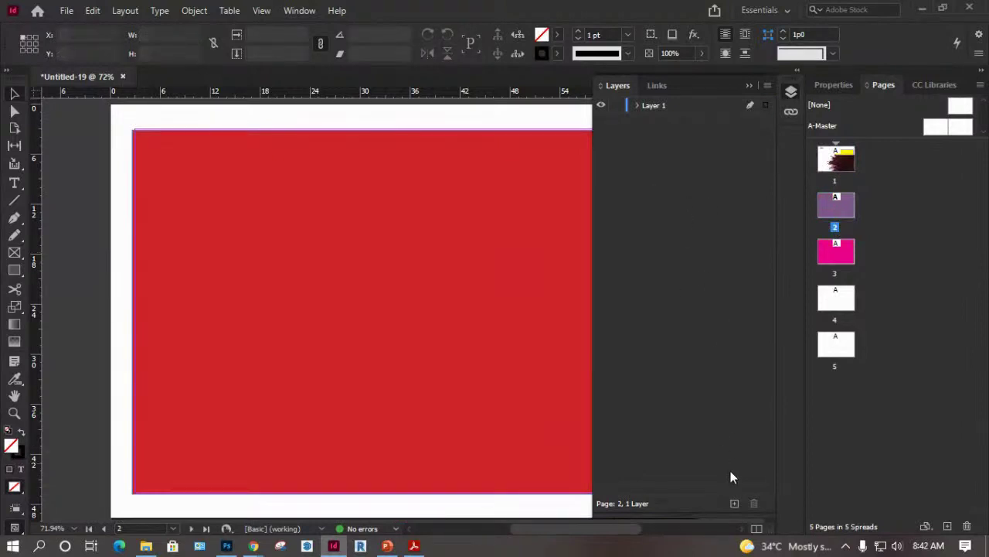
click(735, 502)
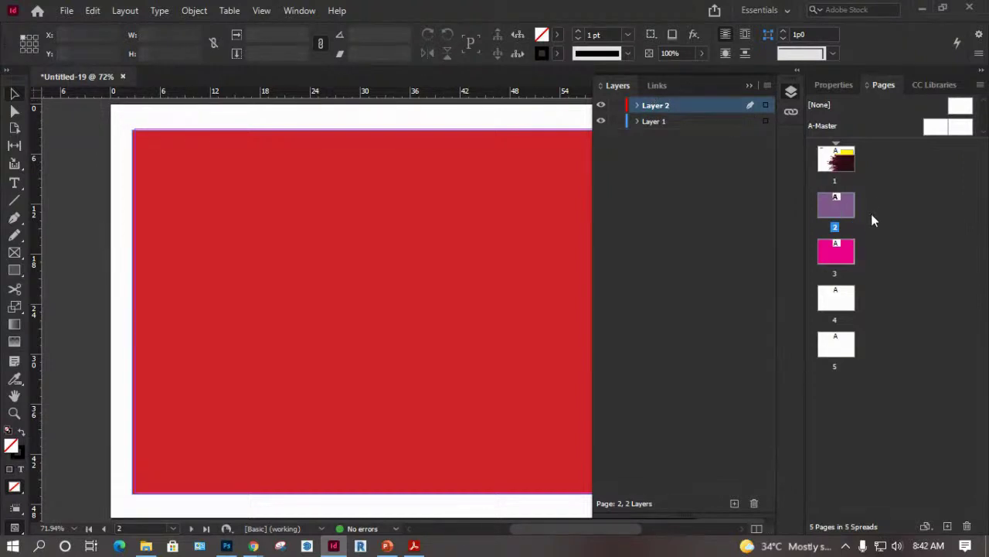
Rename Layer 1 as PAGE 1 and hide it.
click(654, 124)
right_click(654, 124)
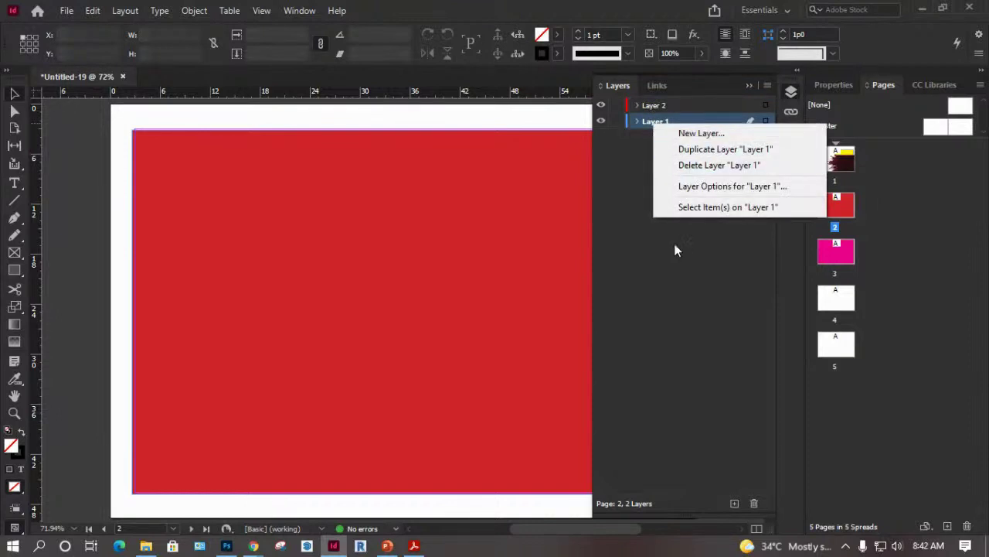
click(627, 209)
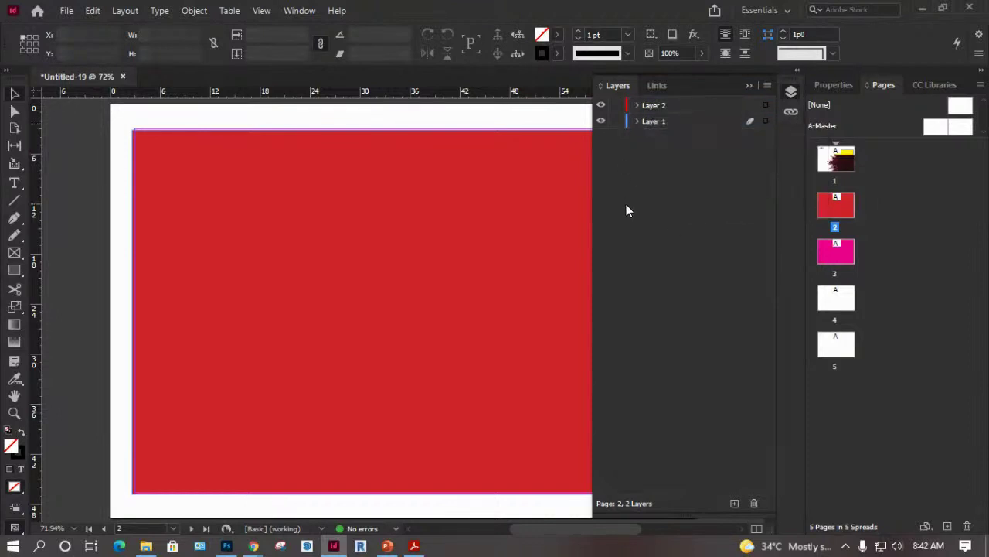
double_click(651, 123)
text(PAGE)
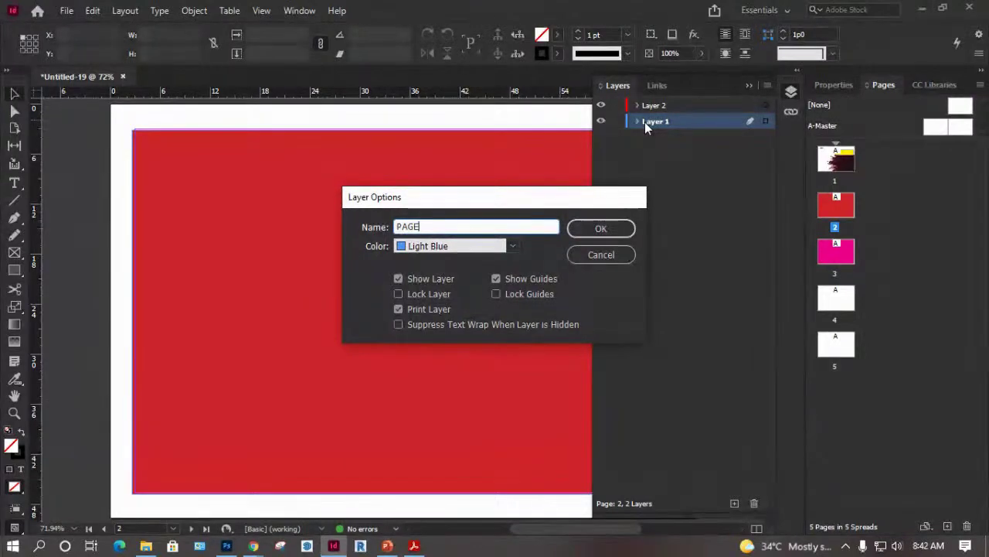
text(1)
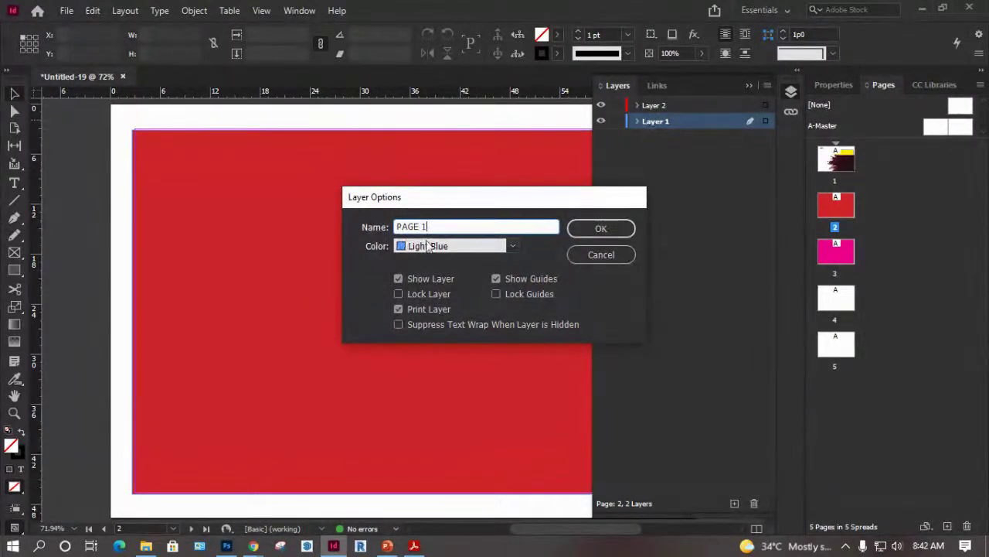
click(600, 228)
click(600, 121)
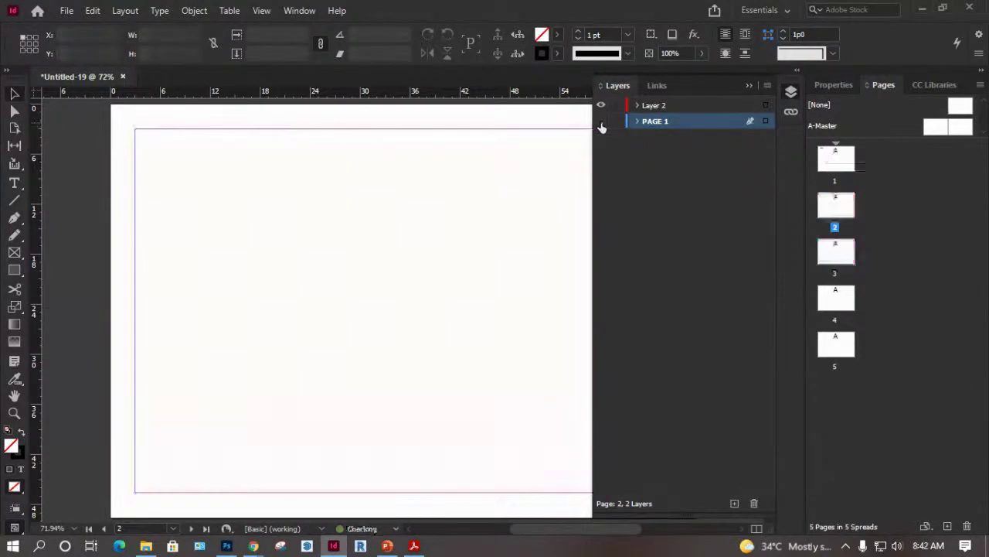
Rename Layer 2 as PAGE 2 and show the PAGE 1 layer again.
double_click(666, 104)
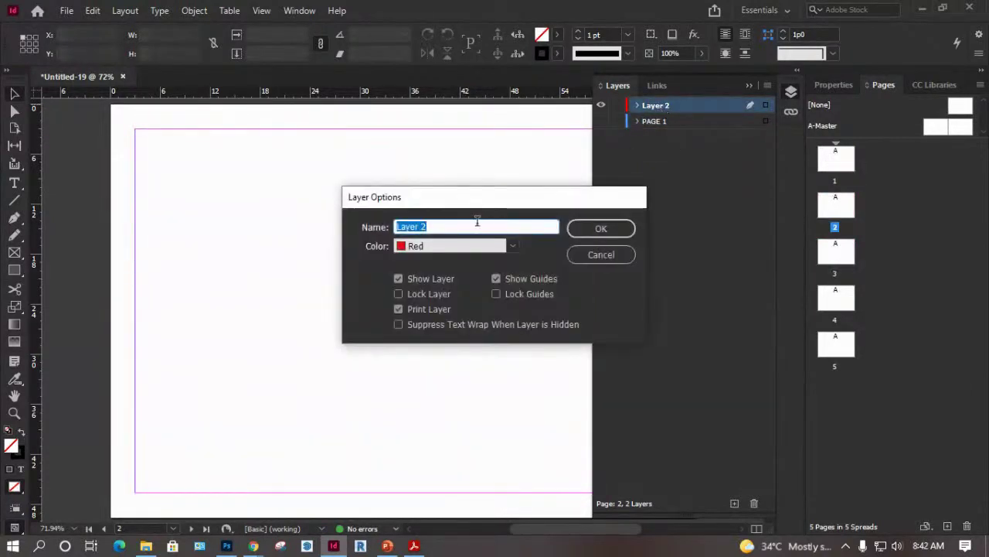
text(PAGE 2)
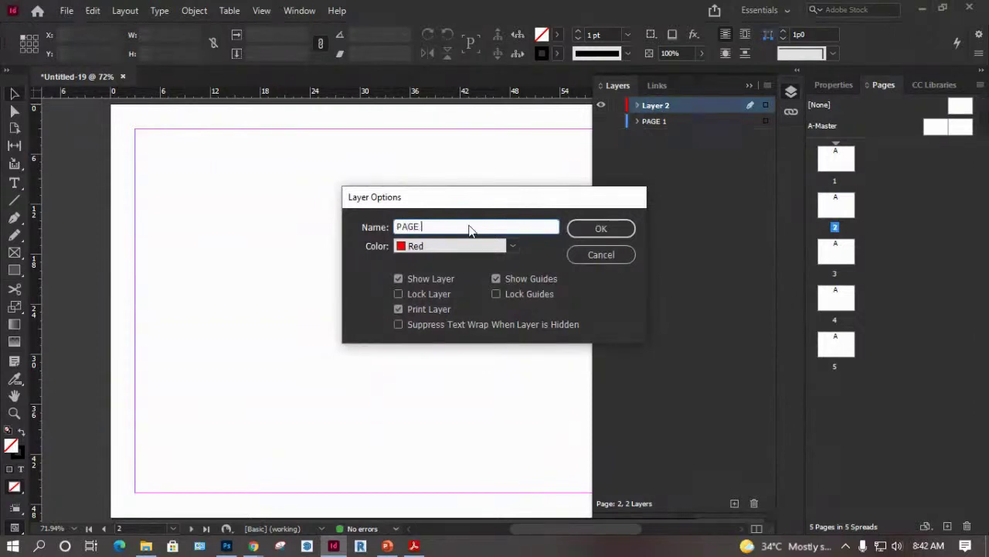
click(623, 226)
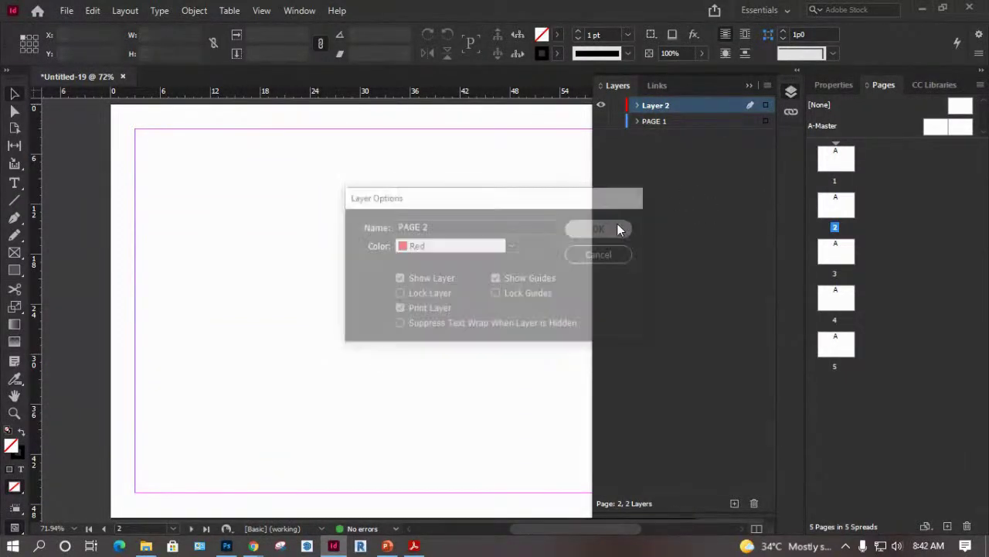
click(601, 120)
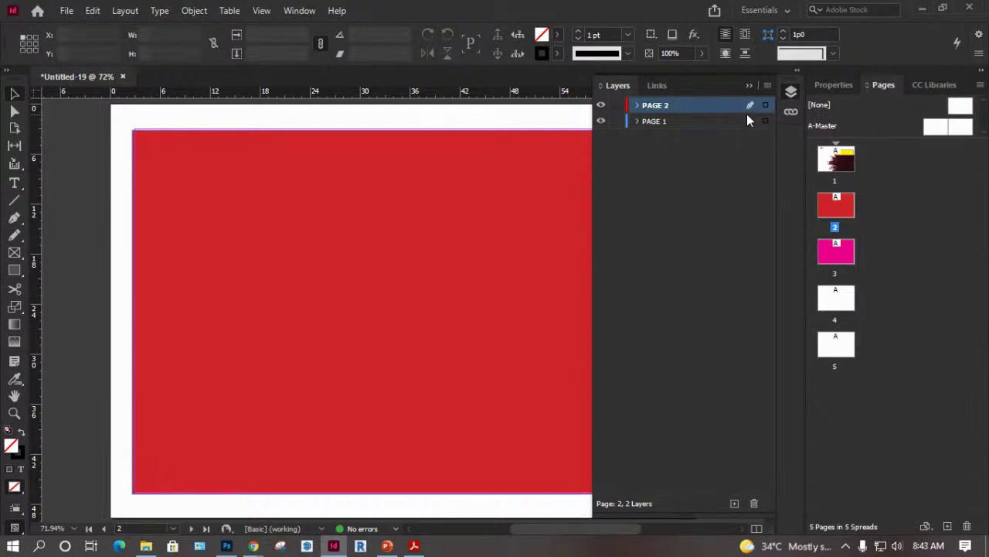
Make PAGE 1 the active layer and select its items on page 2.
click(687, 122)
click(687, 117)
click(689, 121)
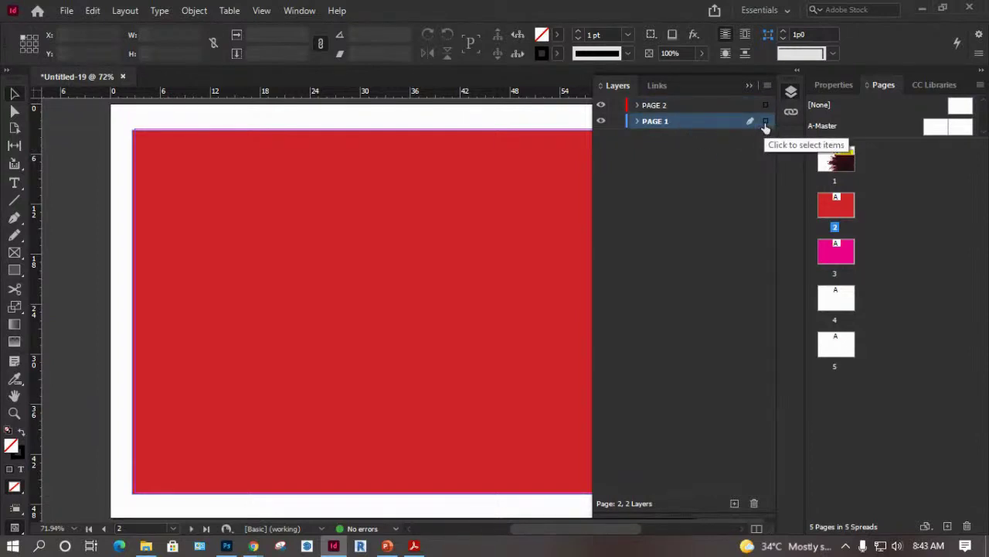
click(766, 123)
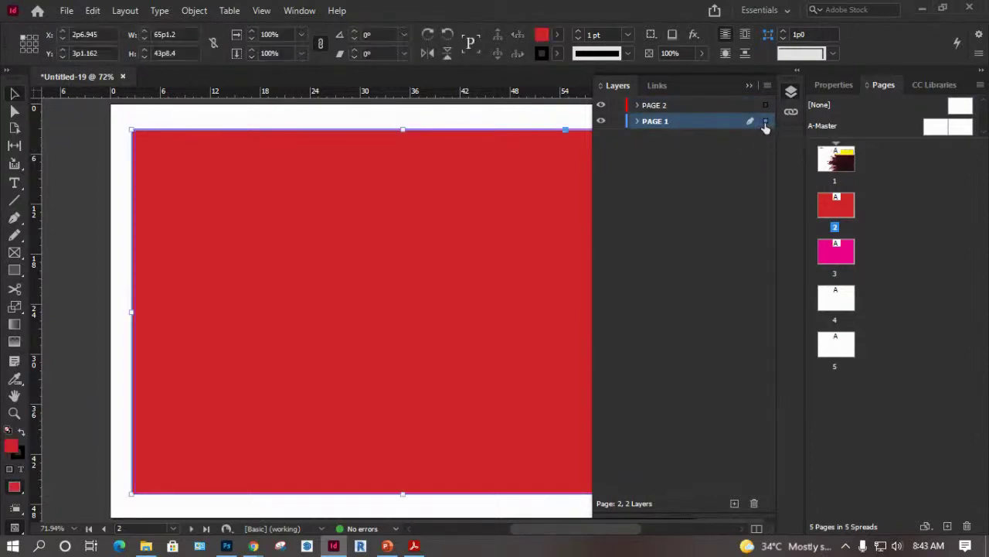
Expand the PAGE 1 layer, go to page 1 and hide the PAGE 2 layer.
click(637, 121)
click(637, 122)
click(636, 123)
double_click(834, 160)
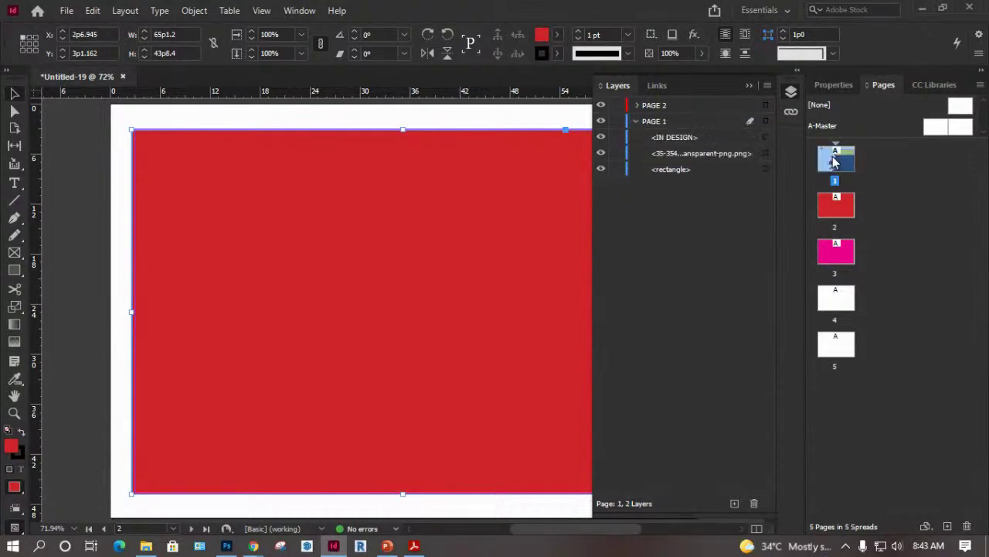
click(600, 106)
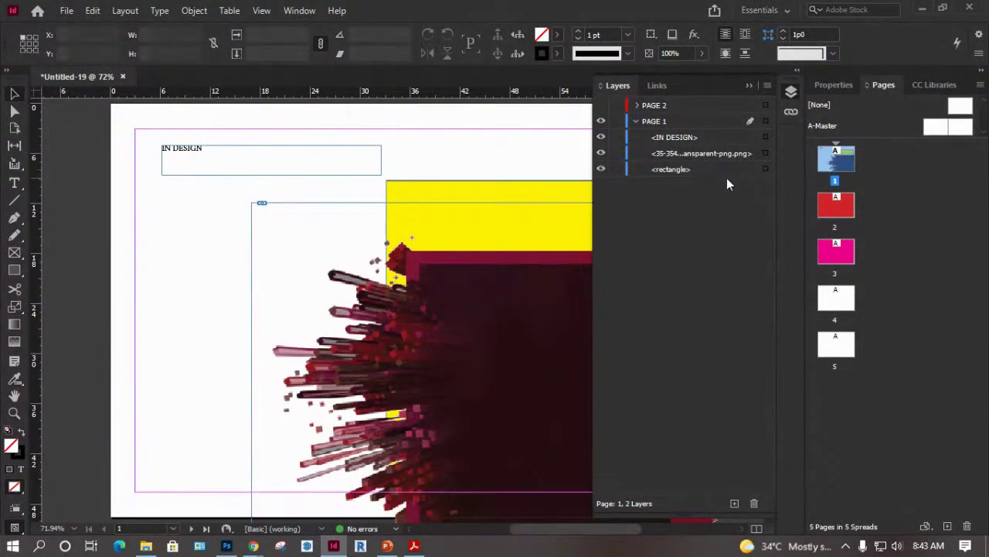
Select the IN DESIGN text frame through its layer entry, then select the placed logo image on the page.
click(766, 139)
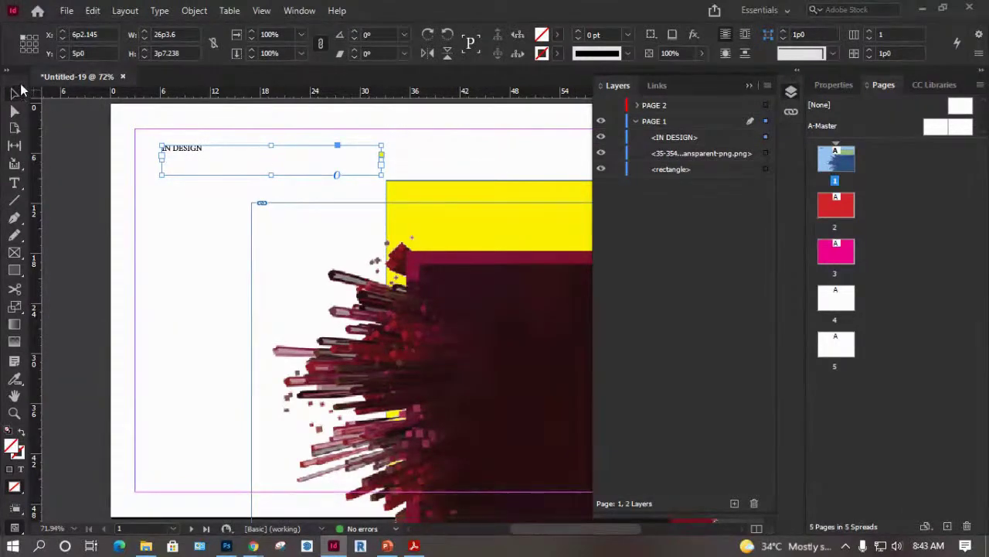
click(146, 203)
click(294, 207)
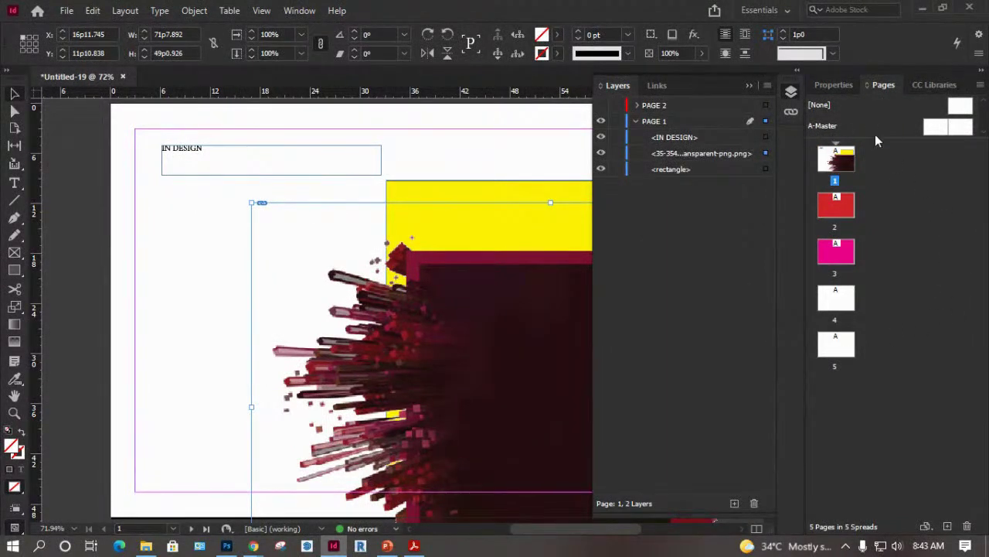
Open the left A-Master page and add a text frame about 20p0 wide inside its lower-left margin corner, reading FOOTER SAMPLE.
click(942, 130)
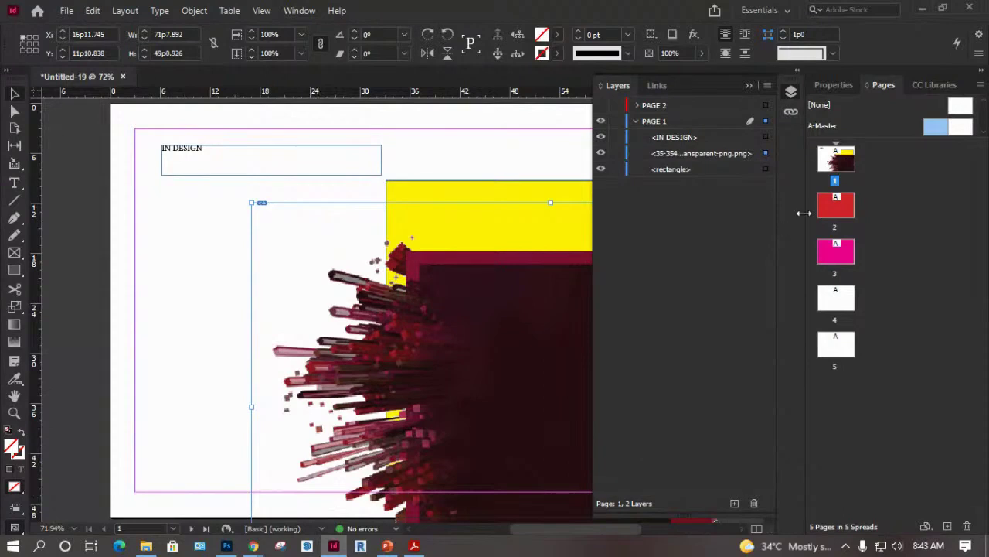
double_click(937, 132)
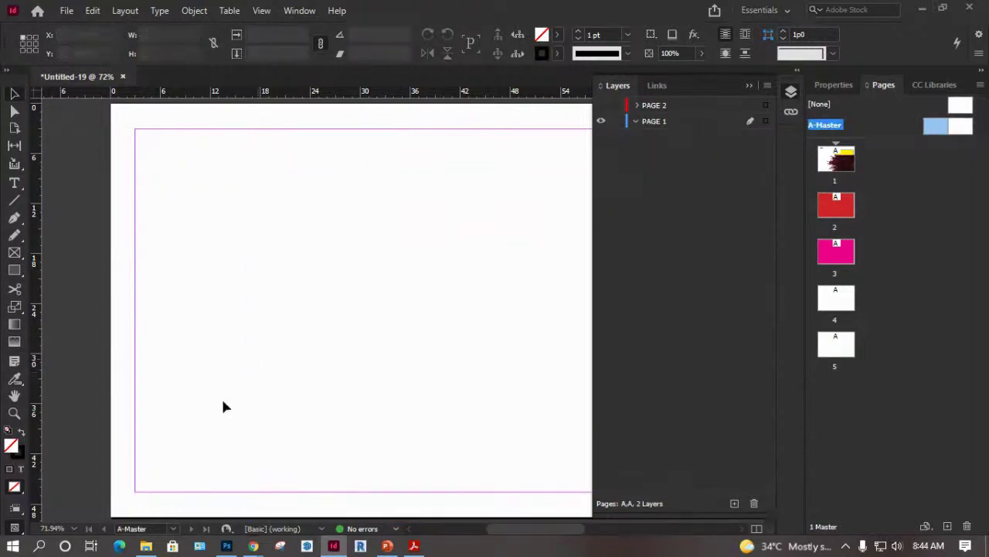
click(16, 185)
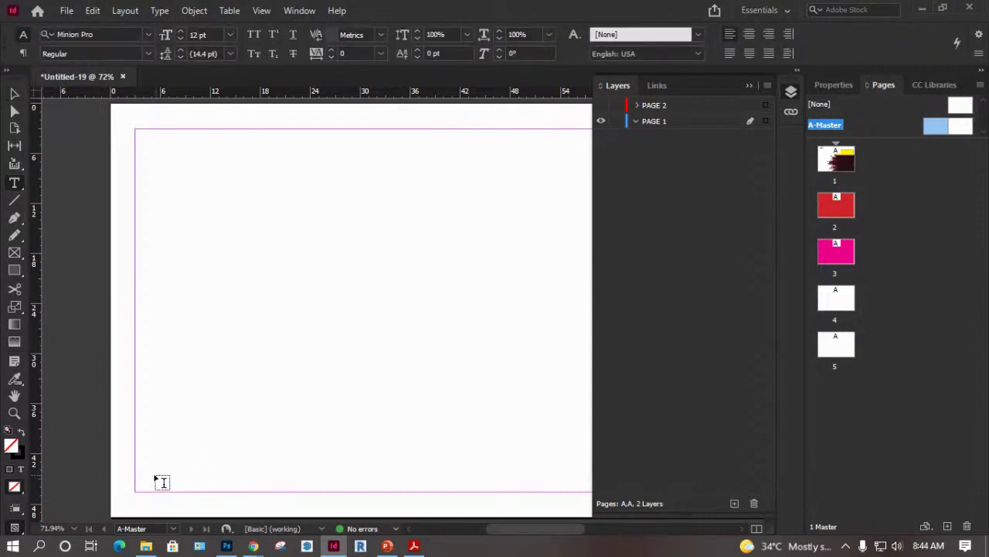
drag(147, 471, 313, 491)
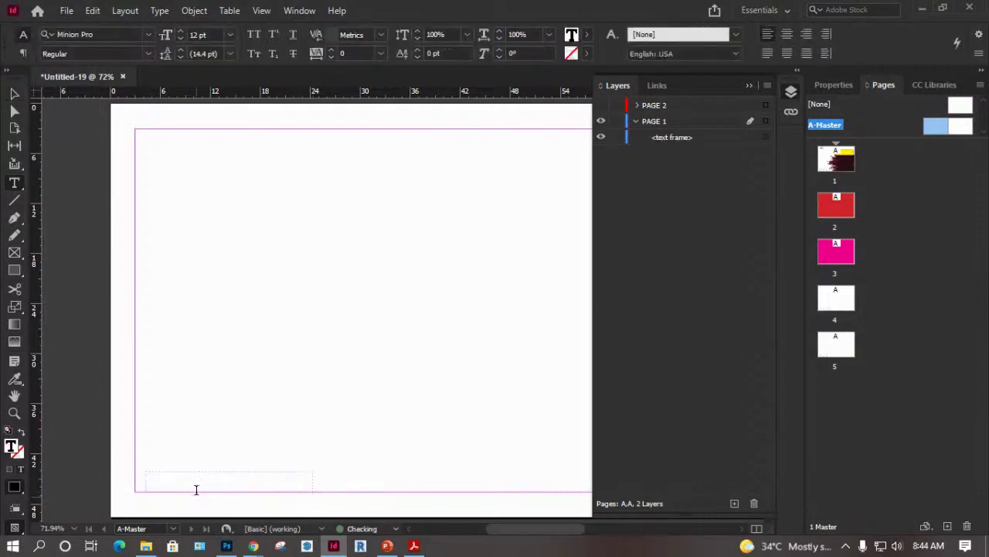
text(FOOTER)
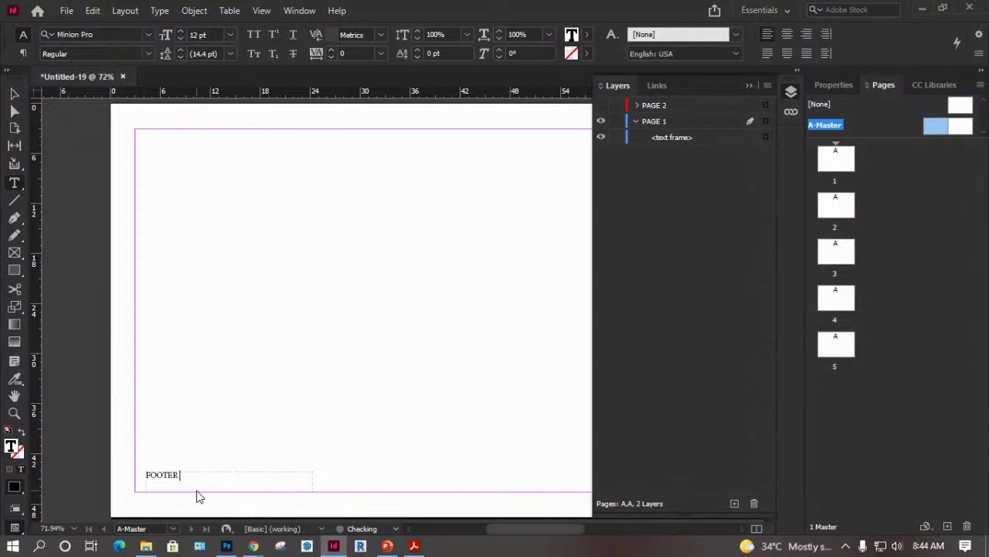
text( SAMPLE)
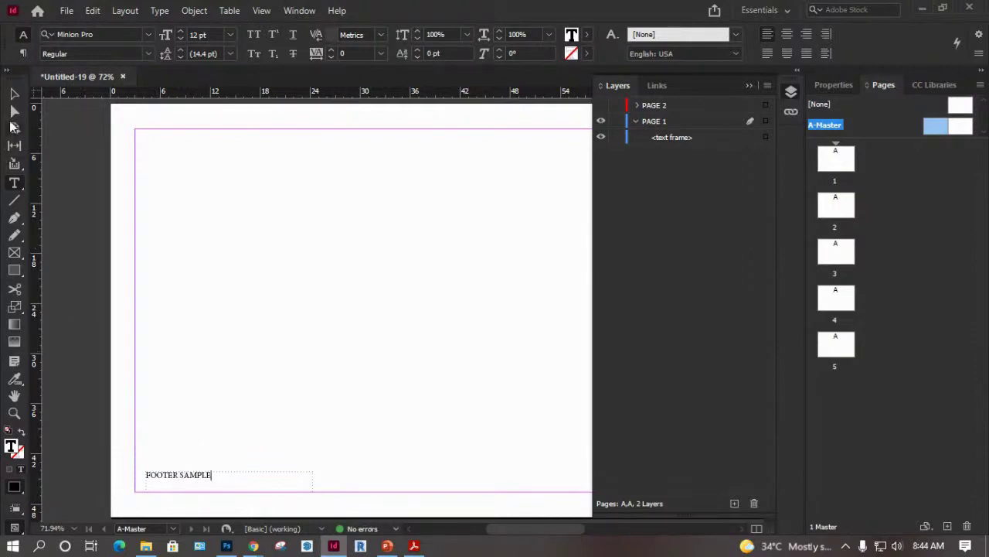
Move the footer text frame on the master page to about X 3p8, Y 44p10.
click(14, 94)
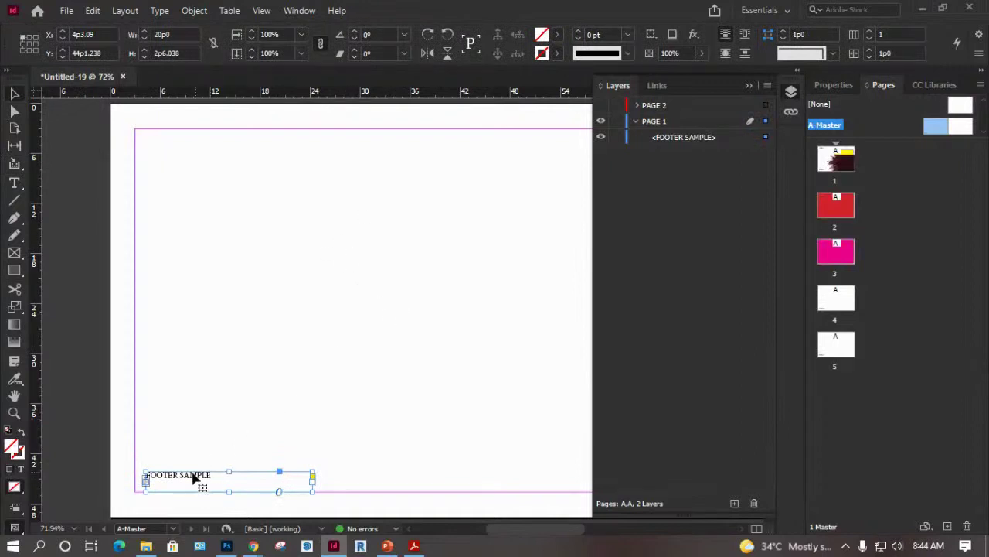
click(106, 454)
click(188, 475)
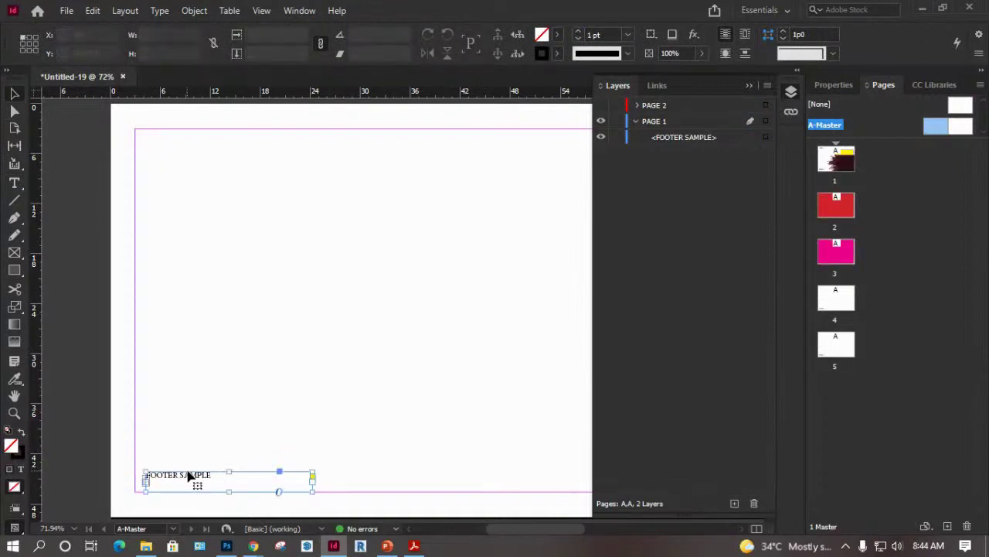
drag(188, 474, 182, 481)
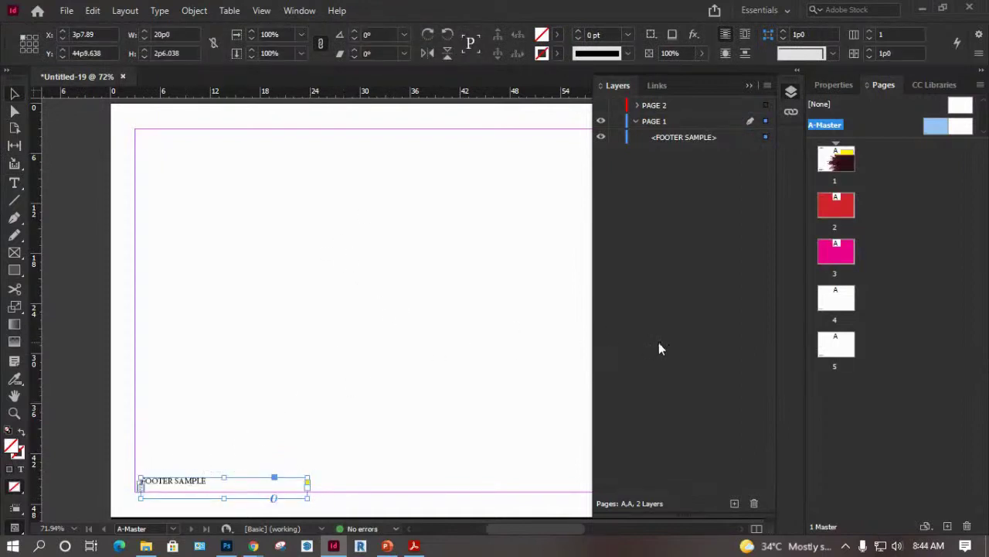
Check the footer on pages 1 to 3, moving the red and magenta rectangles upward to uncover it.
double_click(829, 163)
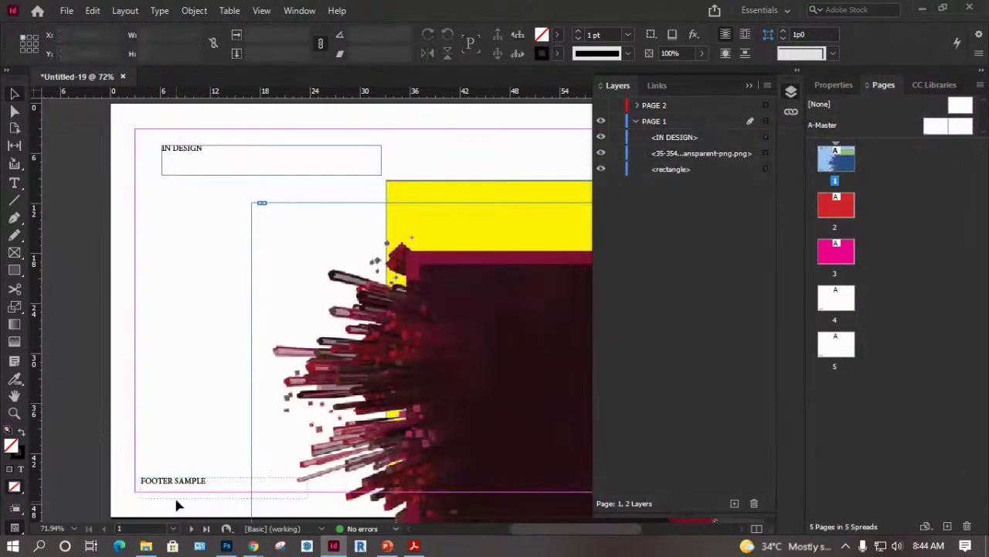
double_click(835, 205)
click(193, 459)
scroll(228, 470, down, 2)
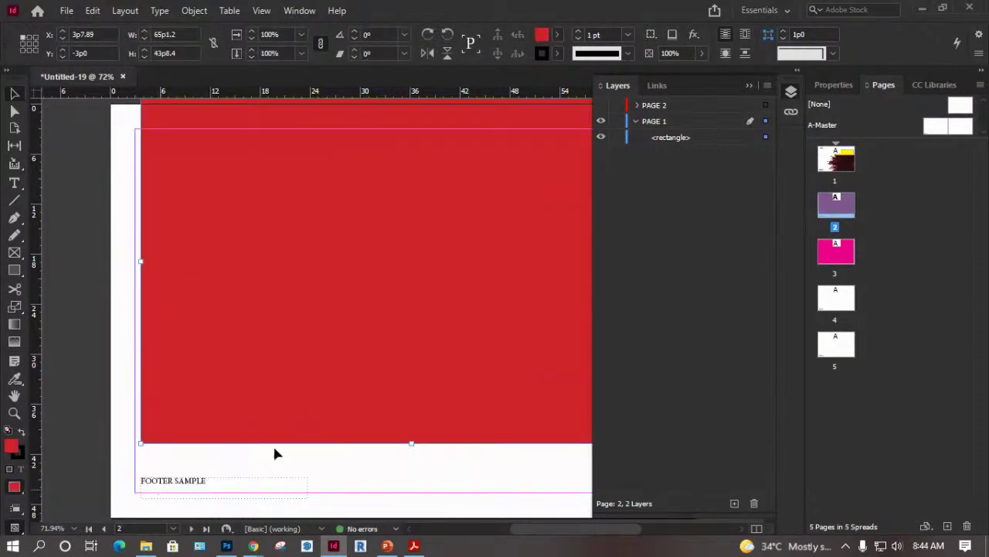
double_click(826, 261)
click(239, 456)
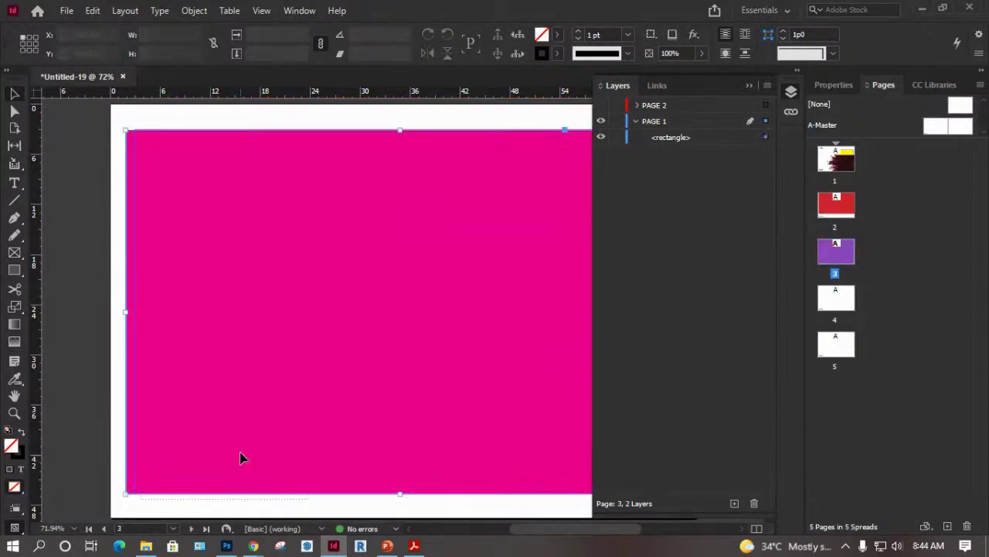
View pages 4 and 5 to check the master footer on the blank pages.
double_click(839, 305)
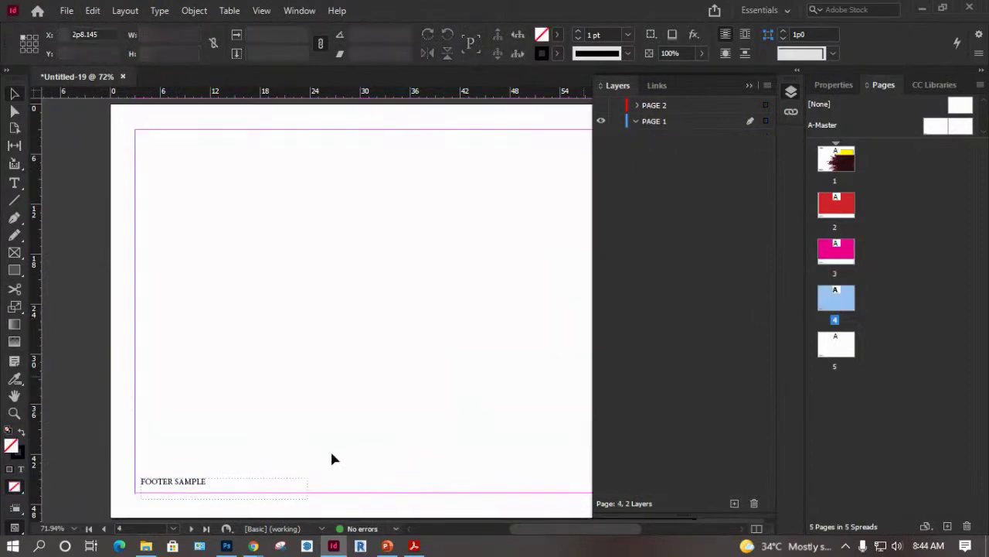
click(841, 350)
double_click(841, 349)
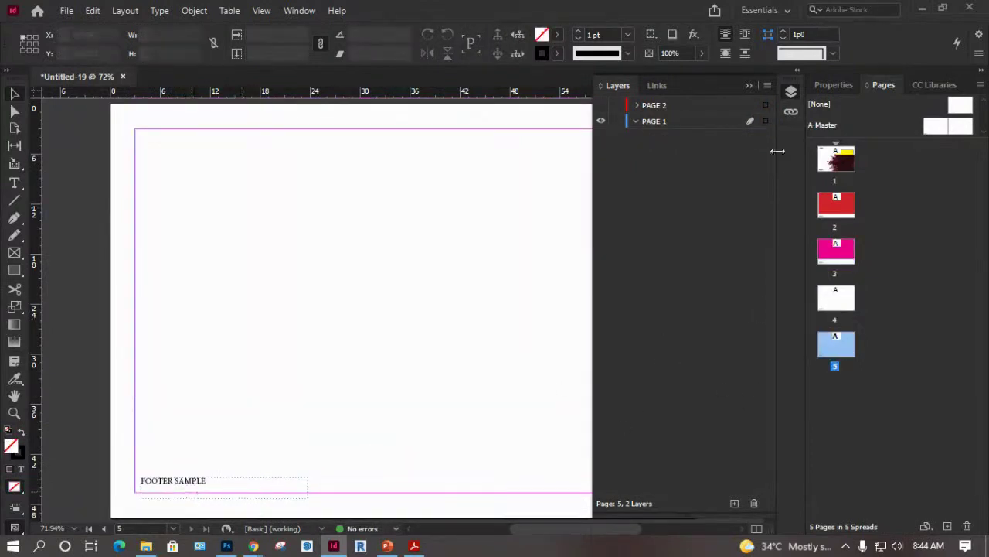
Reopen the left A-Master page and place the pngtree deer silhouette image at full size near its upper-left margin corner.
double_click(932, 129)
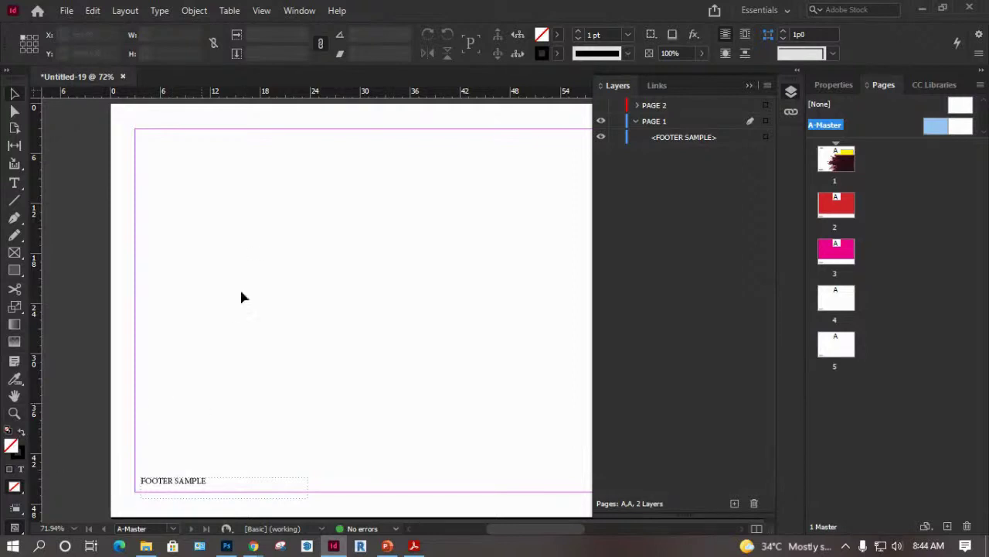
right_click(178, 184)
click(159, 166)
key(ctrl+d)
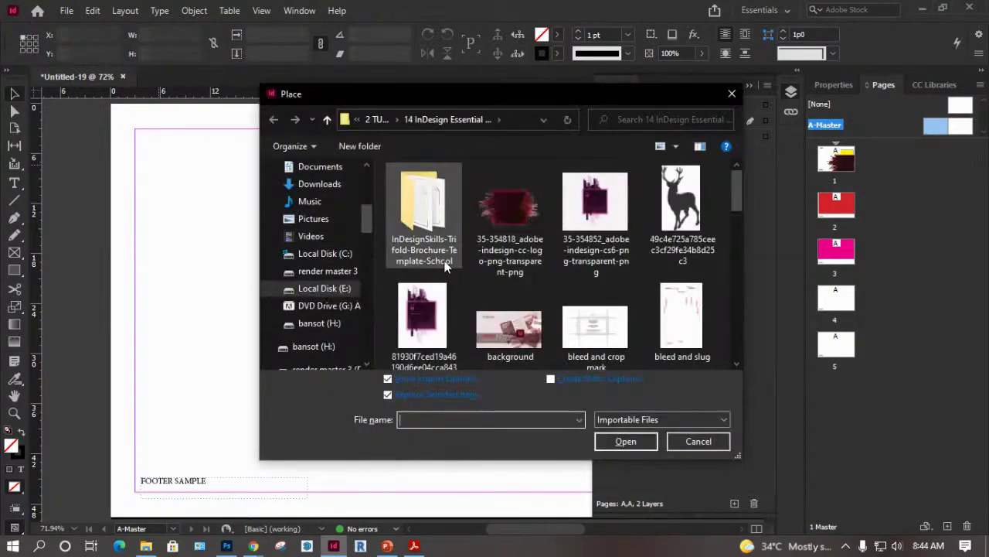
scroll(515, 279, down, 1)
scroll(516, 279, down, 3)
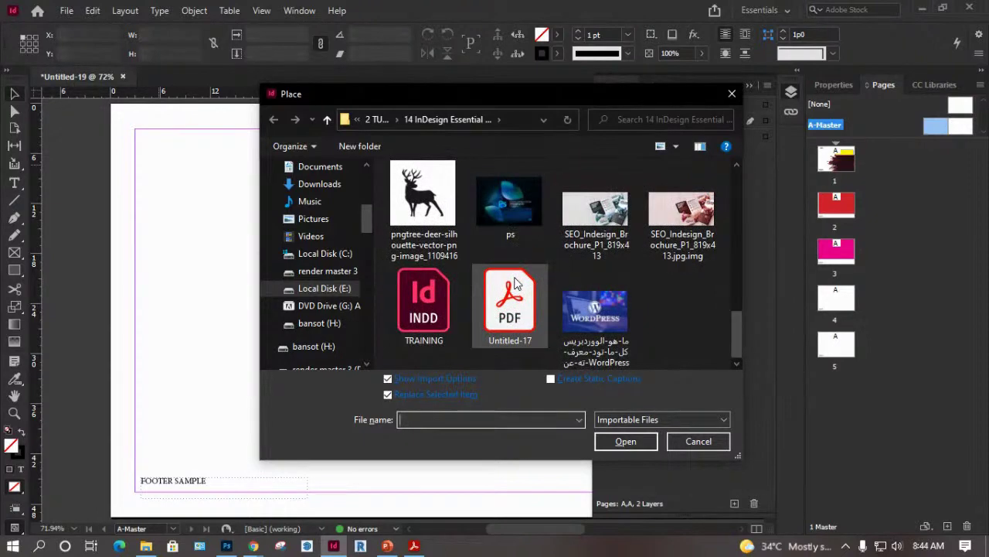
click(429, 202)
click(623, 439)
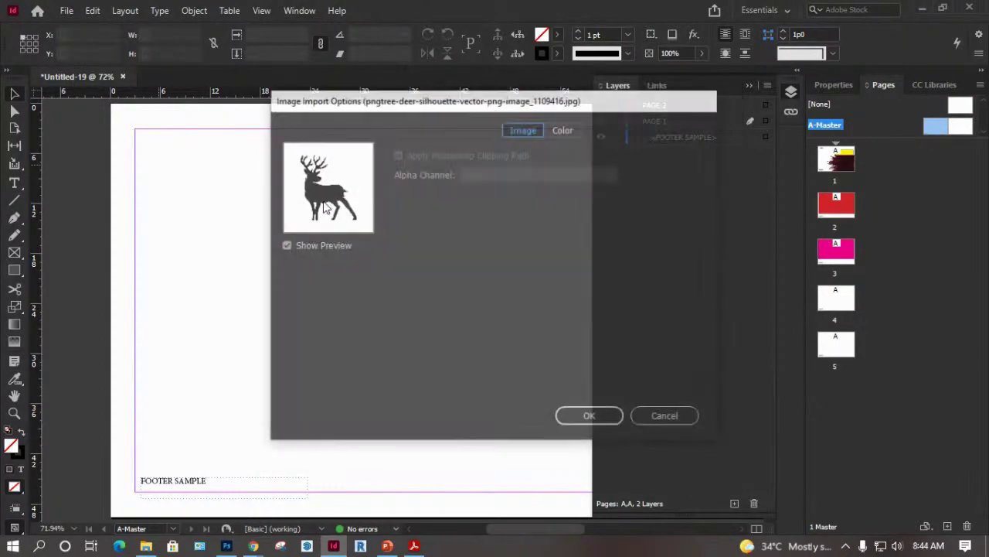
click(584, 421)
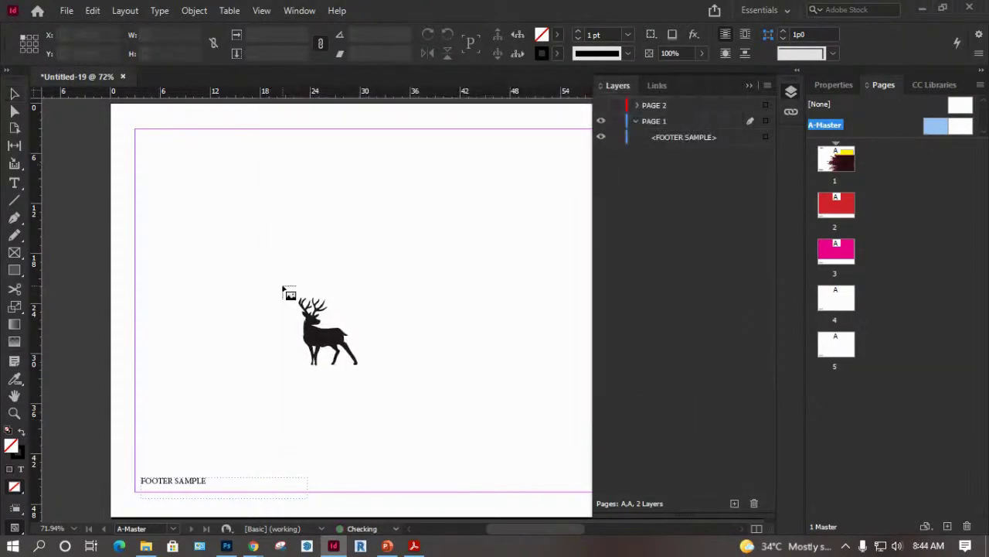
click(163, 157)
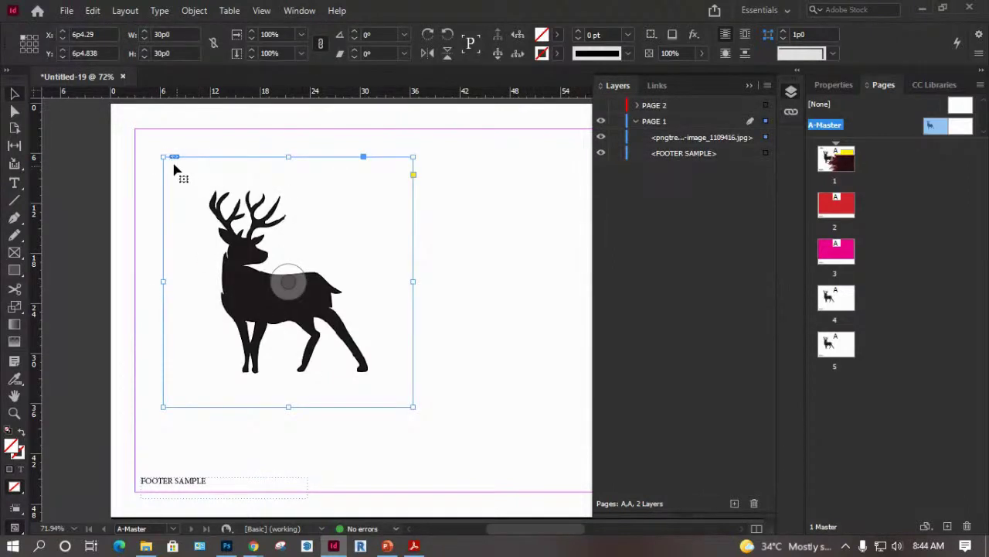
Turn on Auto-Fit in the deer image's frame fitting options, then shrink it to a small logo in the upper-left margin corner.
right_click(226, 205)
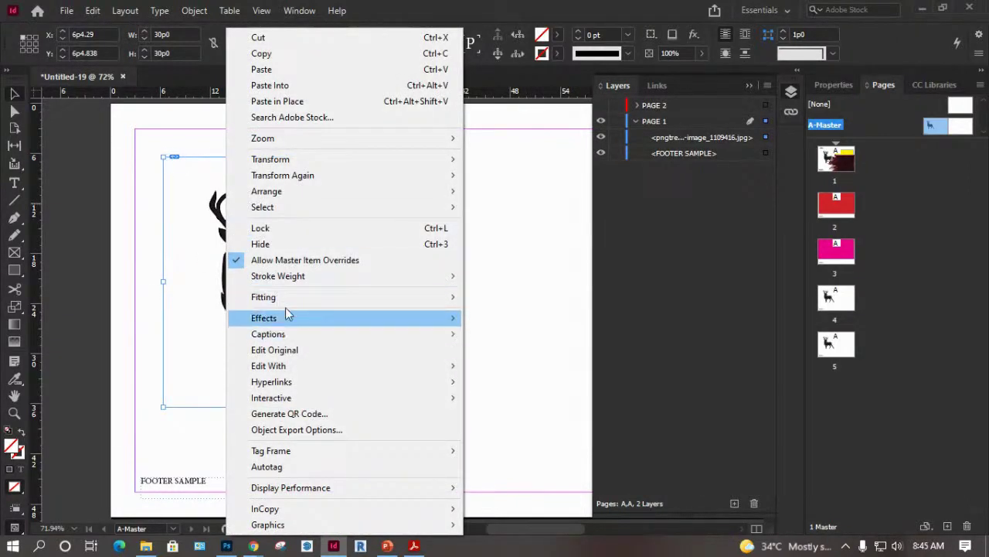
mouse_move(287, 300)
click(545, 423)
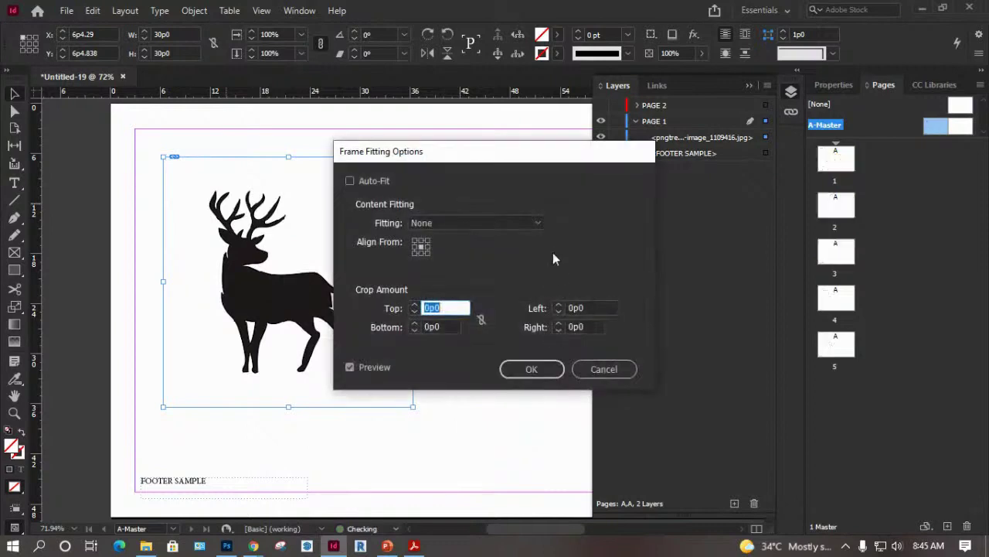
click(350, 180)
click(532, 369)
drag(413, 406, 163, 136)
click(293, 188)
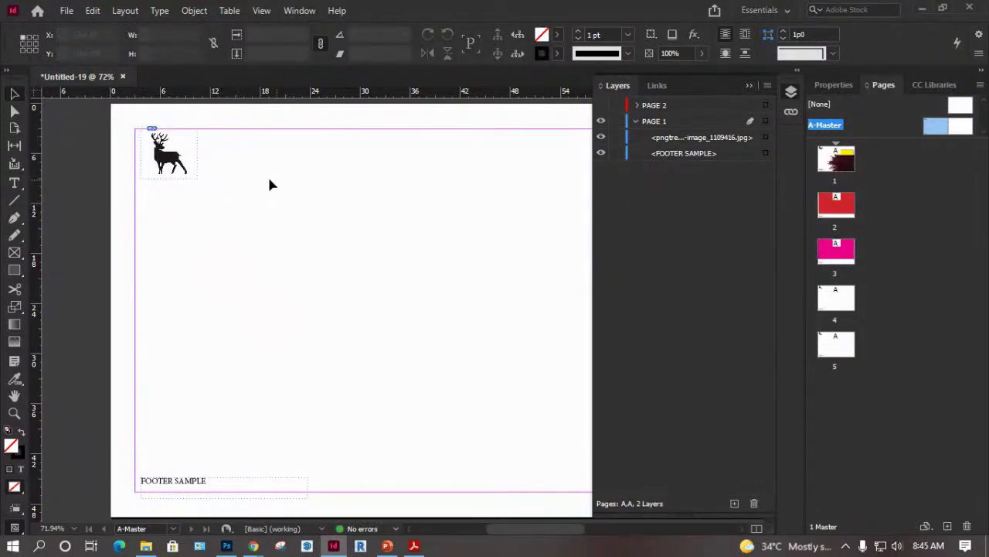
Draw a hexagon about 40p0 wide and 35p1 high on the master page with the Polygon tool, starting at the upper-left margin corner.
click(17, 272)
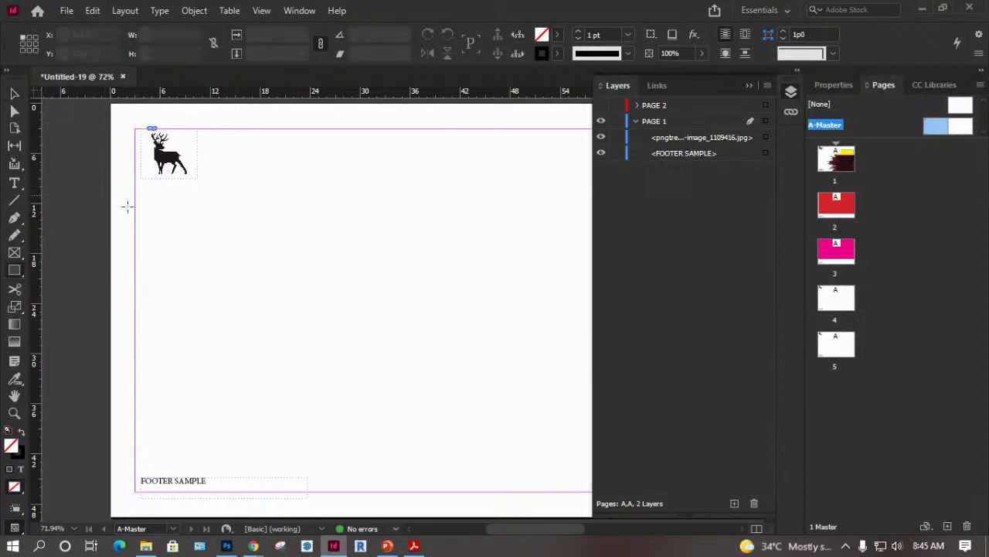
click(23, 272)
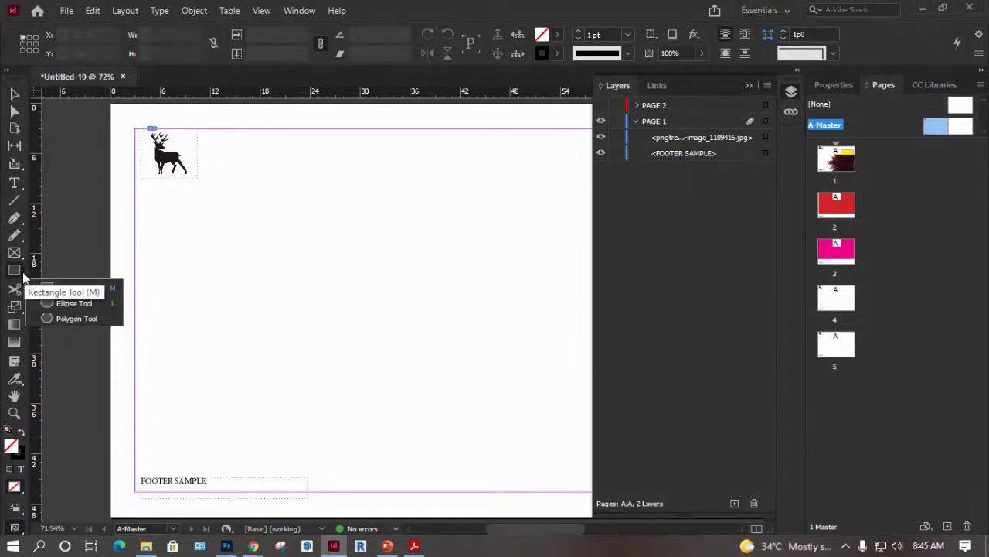
click(76, 318)
drag(137, 134, 468, 425)
click(18, 93)
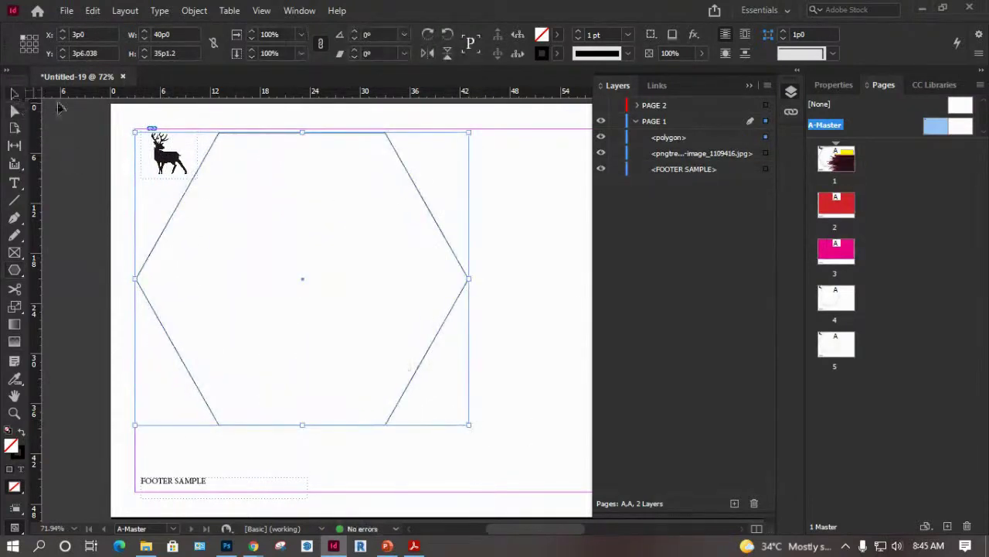
click(523, 182)
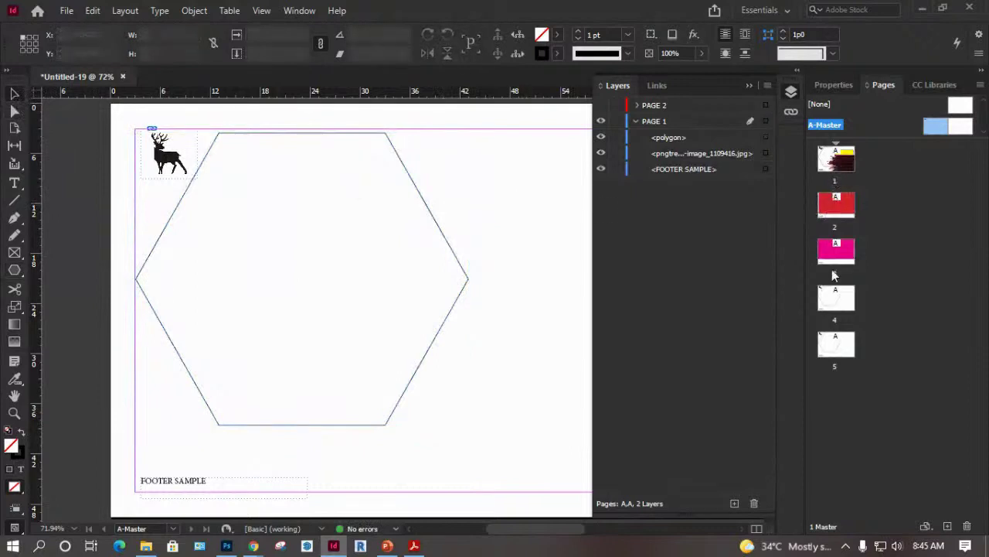
View pages 5, 4 and 3 to check the deer logo and hexagon coming from the master.
double_click(839, 352)
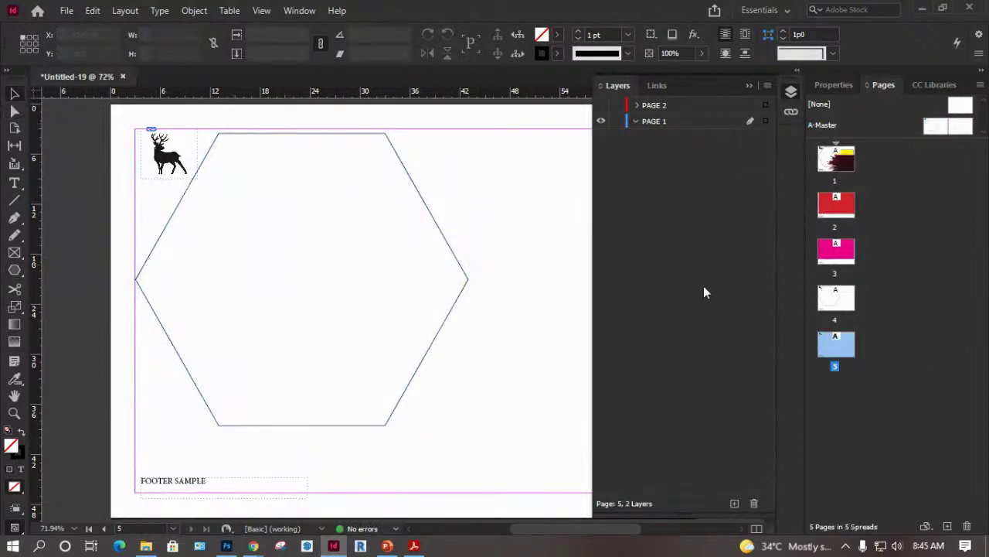
double_click(827, 303)
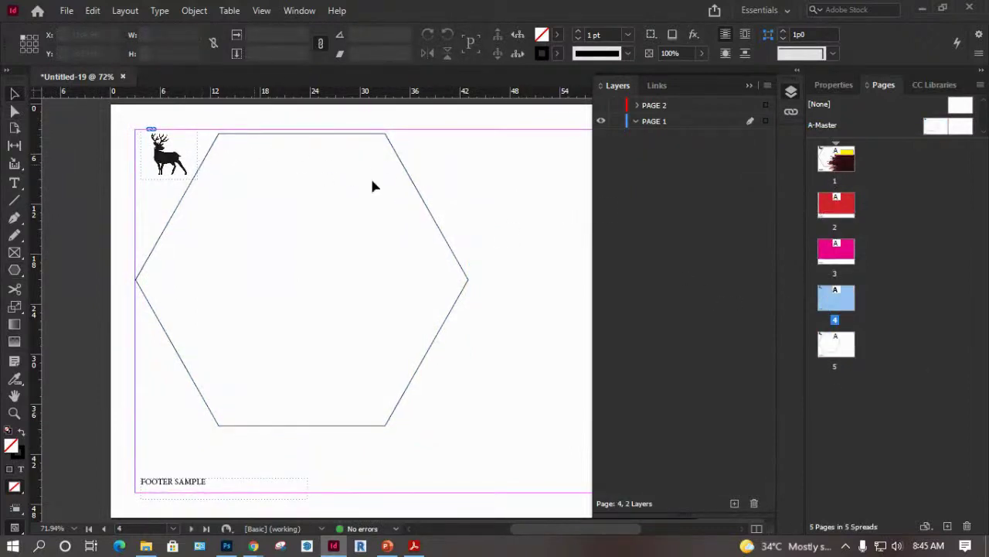
double_click(849, 255)
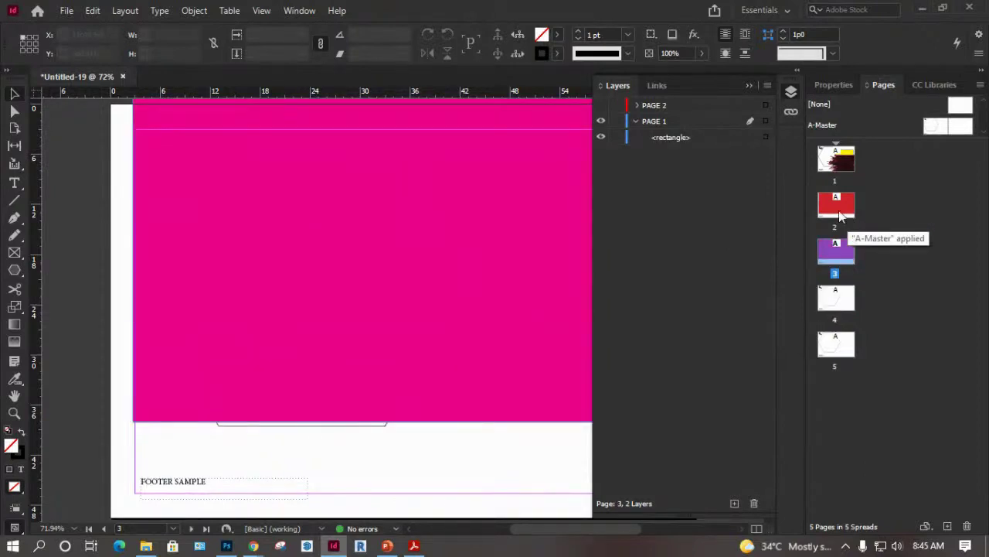
Move the magenta rectangle on page 3 to about X 26p9, Y 2p0, and collapse the Layers panel to reveal the whole page.
click(552, 209)
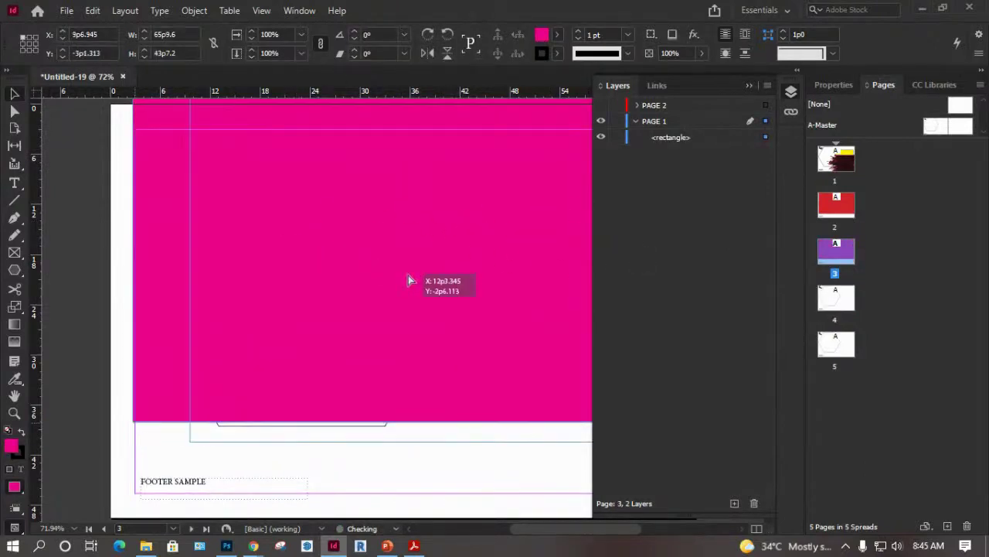
drag(379, 274, 484, 285)
drag(403, 236, 487, 270)
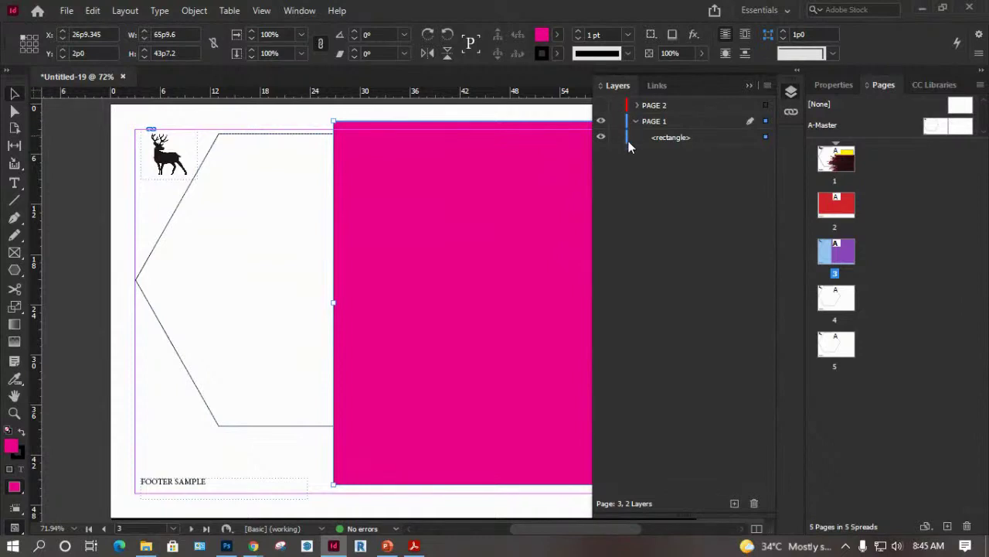
click(749, 85)
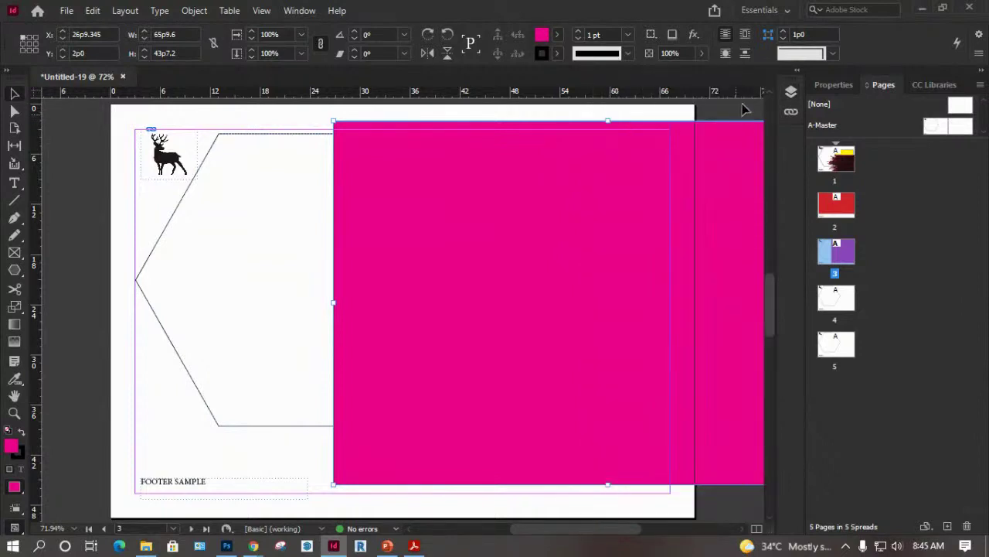
Expand the docked Layers and Links panels and collapse them back to icons.
click(797, 71)
click(795, 85)
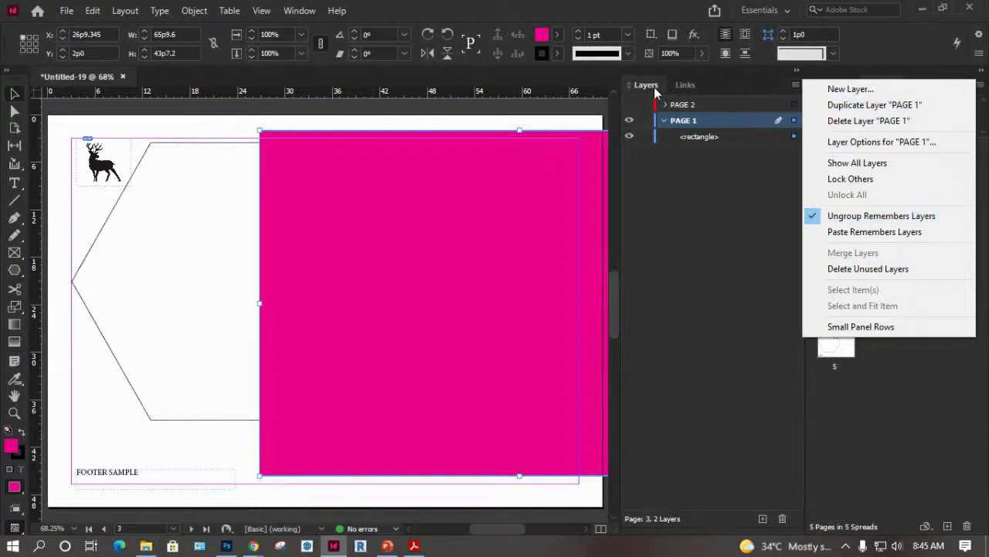
click(795, 84)
click(795, 84)
click(796, 84)
click(799, 77)
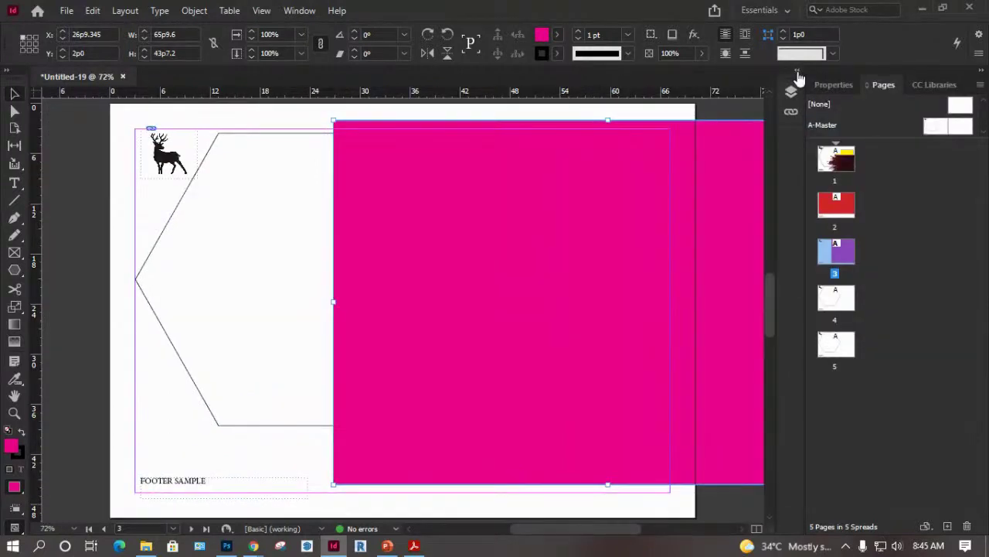
Undock the Layers and Links panel group so it floats over the workspace, reopen Layers, and collapse the group to icons.
right_click(791, 87)
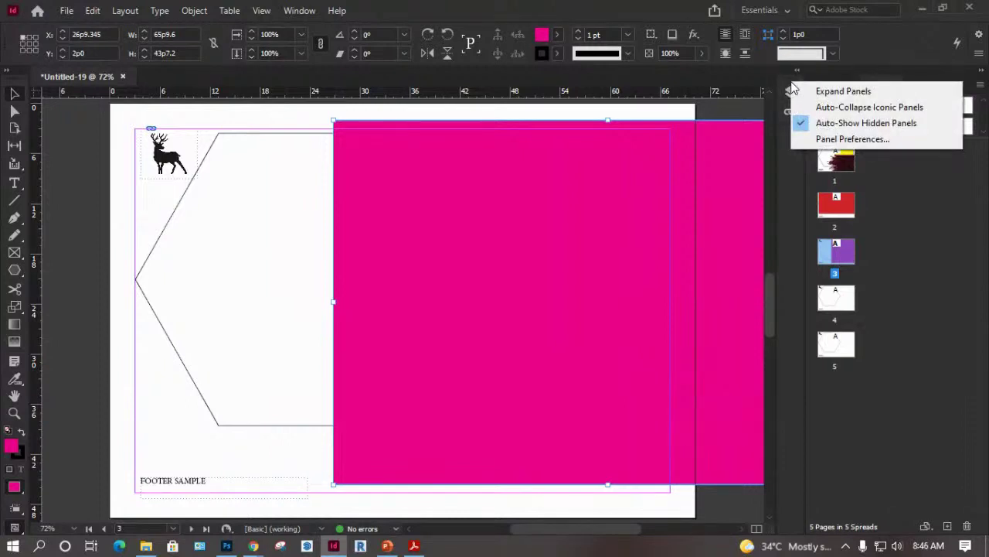
click(792, 172)
drag(790, 87, 786, 181)
click(787, 176)
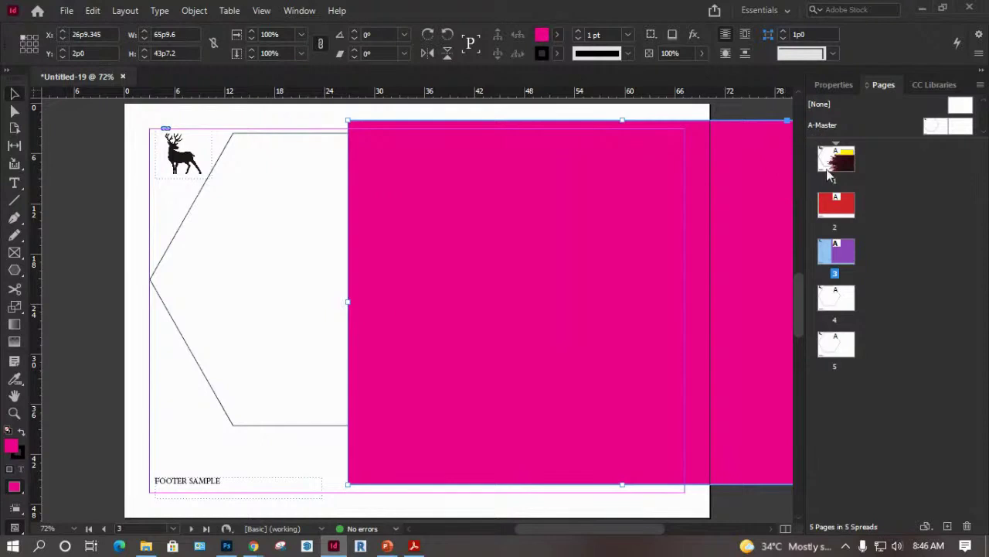
click(301, 11)
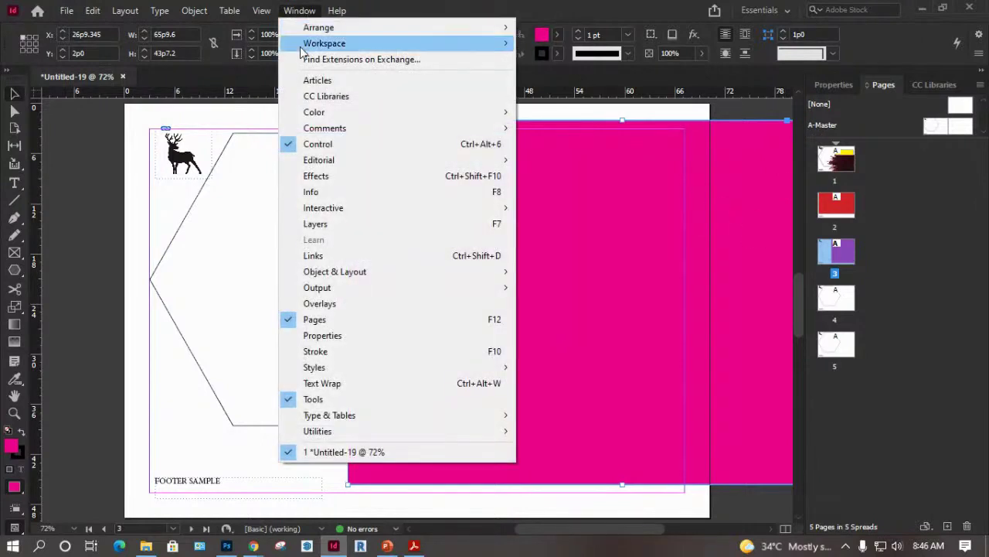
click(341, 224)
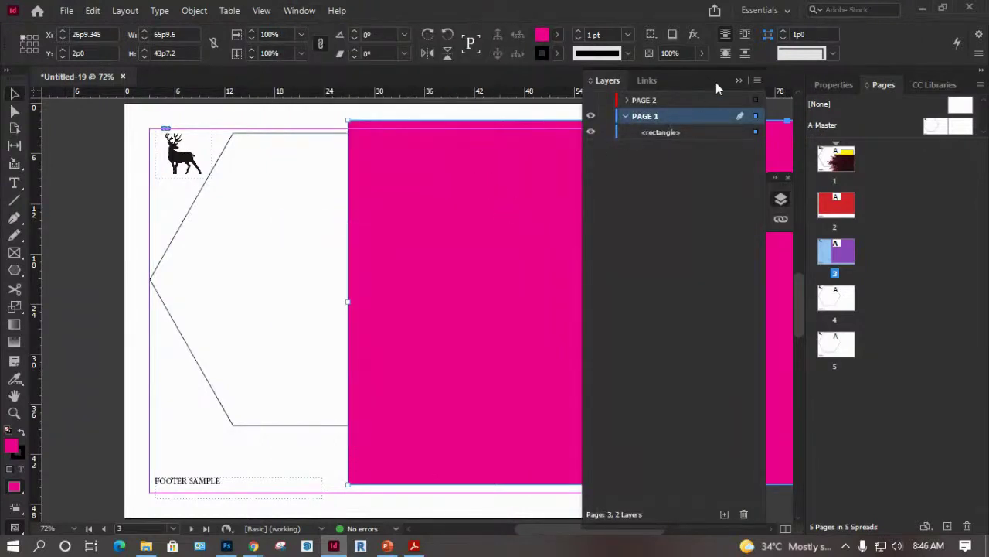
click(736, 78)
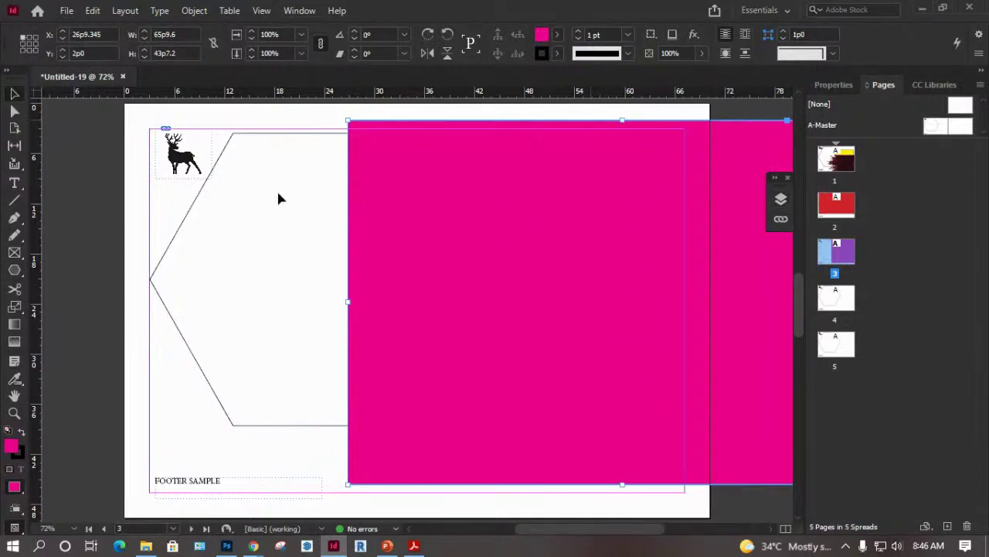
Close the Untitled-19 document without saving changes and open TRAINING.indd.
click(90, 269)
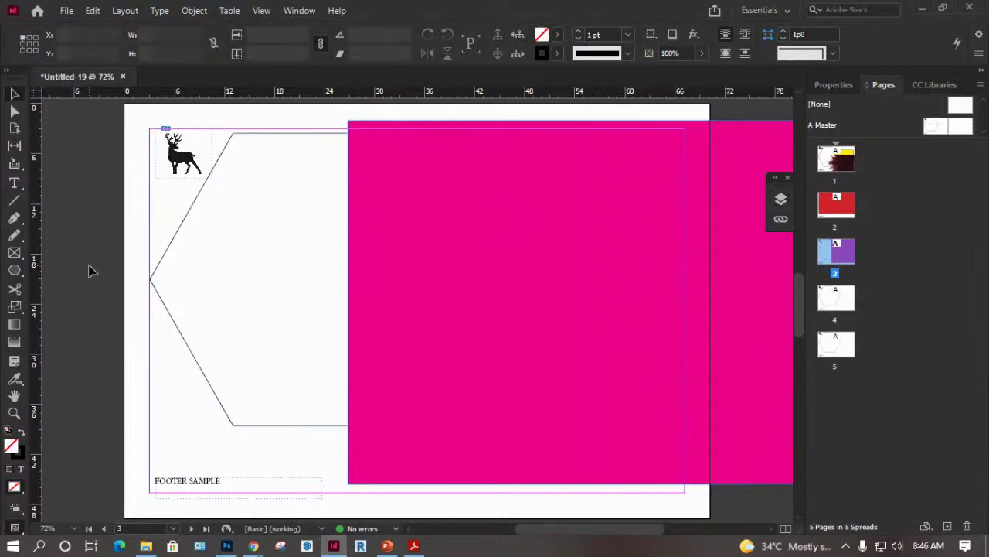
click(480, 310)
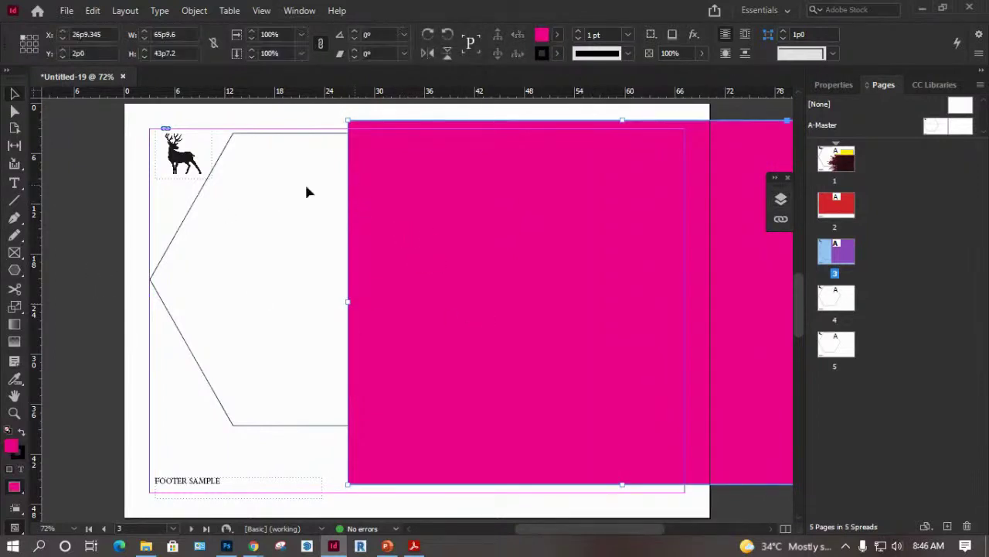
click(122, 76)
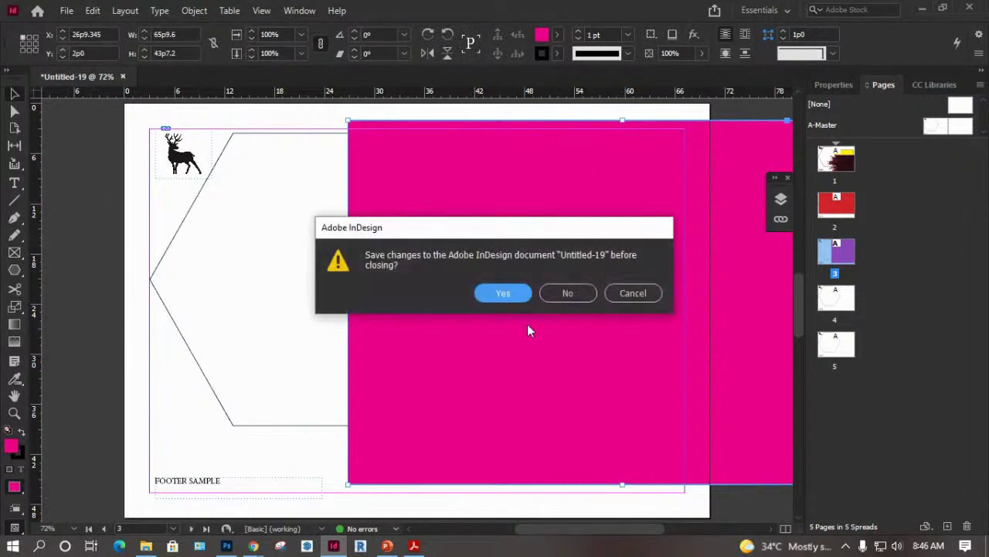
click(585, 295)
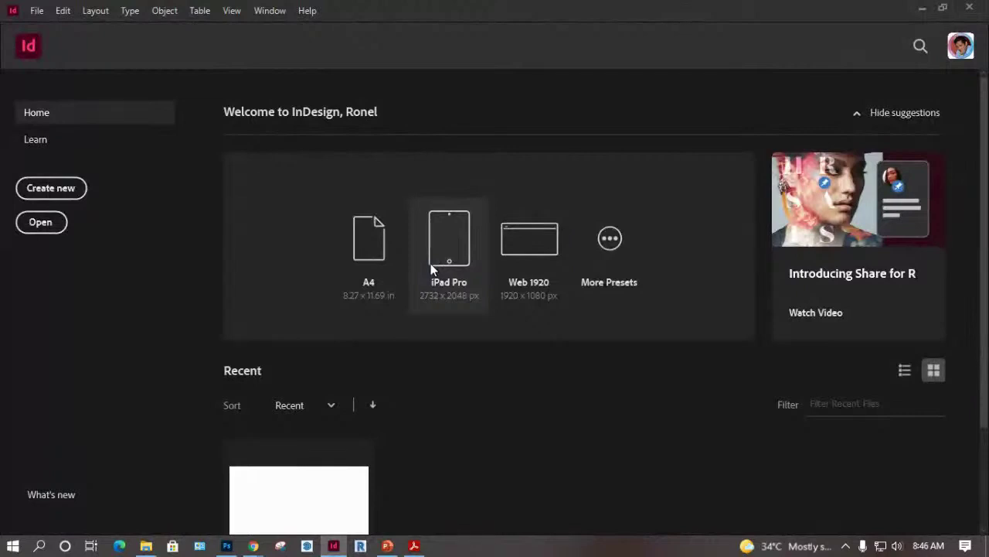
scroll(335, 463, down, 2)
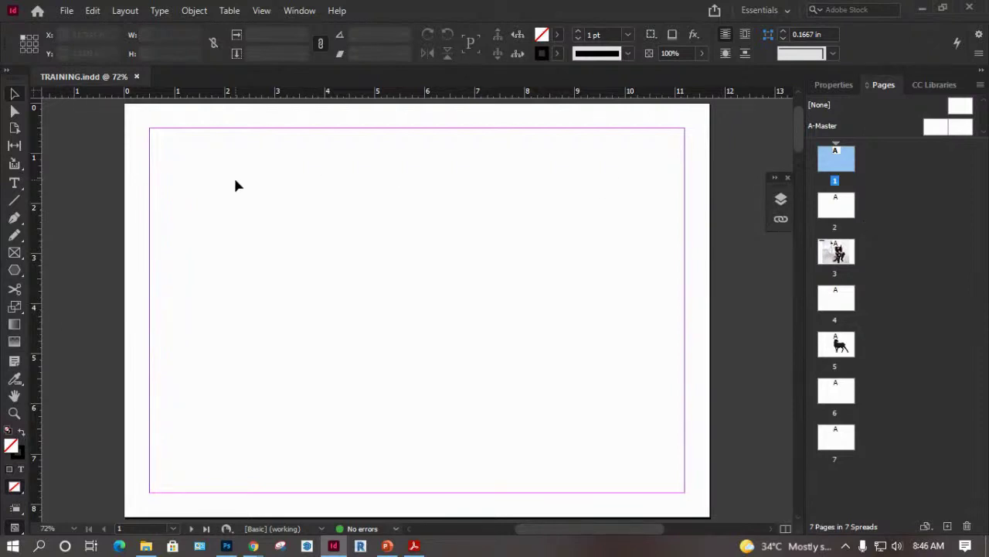
Go to page 7 and draw a text frame about 10.69 by 7.27 in that fills the area inside the margins.
click(841, 442)
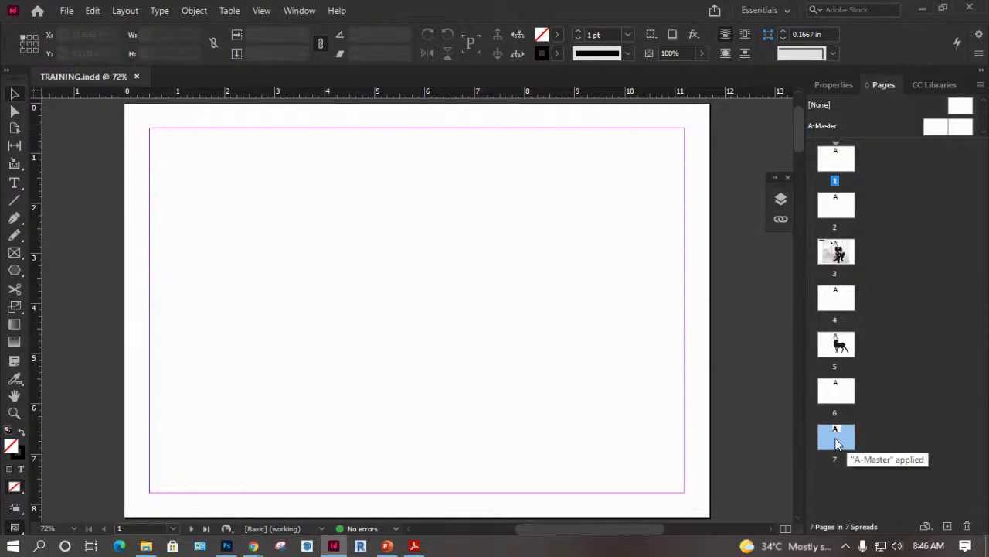
double_click(837, 442)
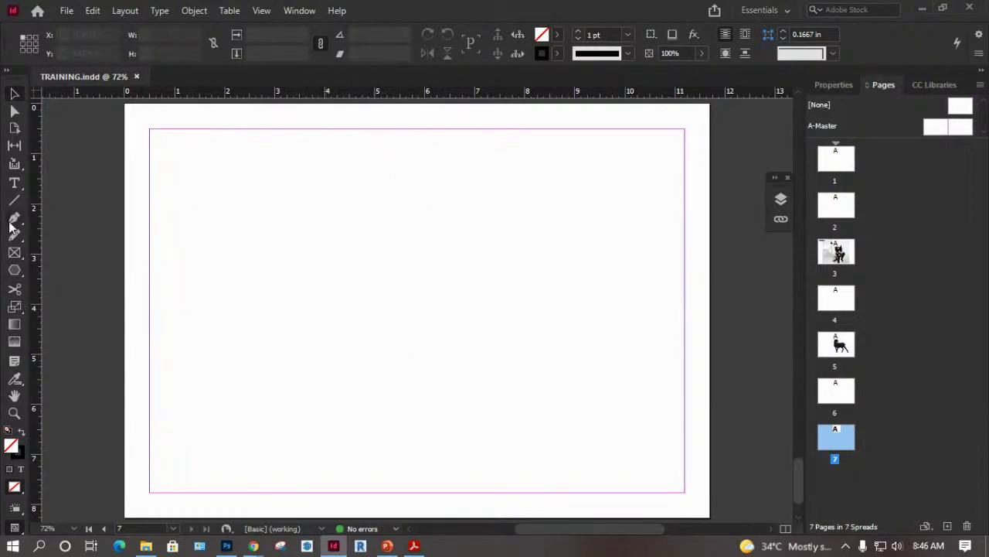
click(14, 183)
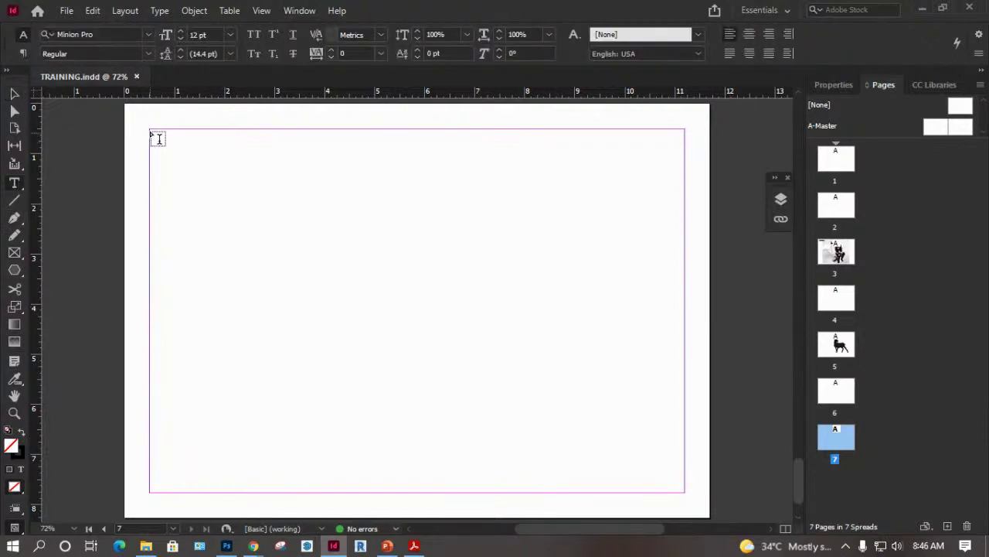
drag(157, 137, 685, 495)
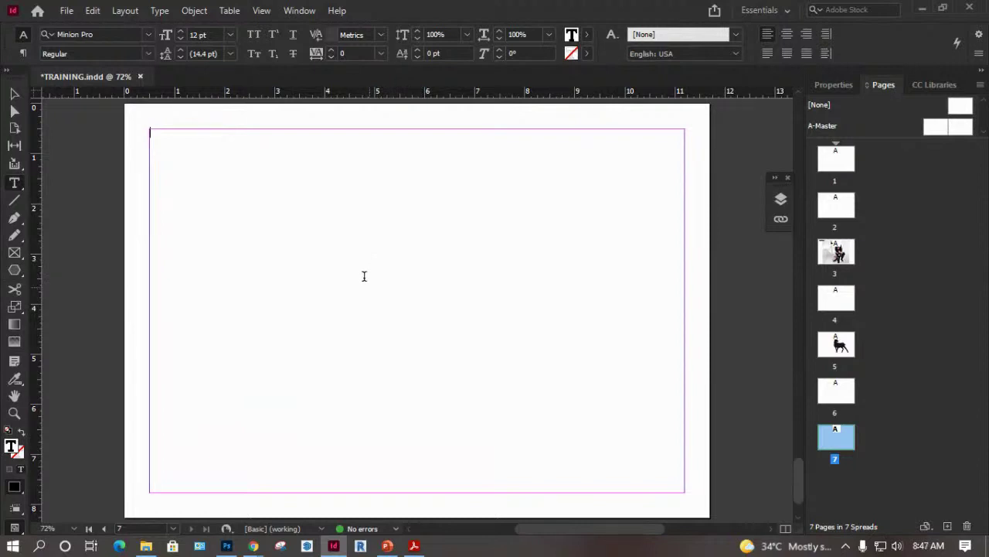
Fill the page 7 text frame with placeholder text and finish text editing with the frame selected.
click(834, 83)
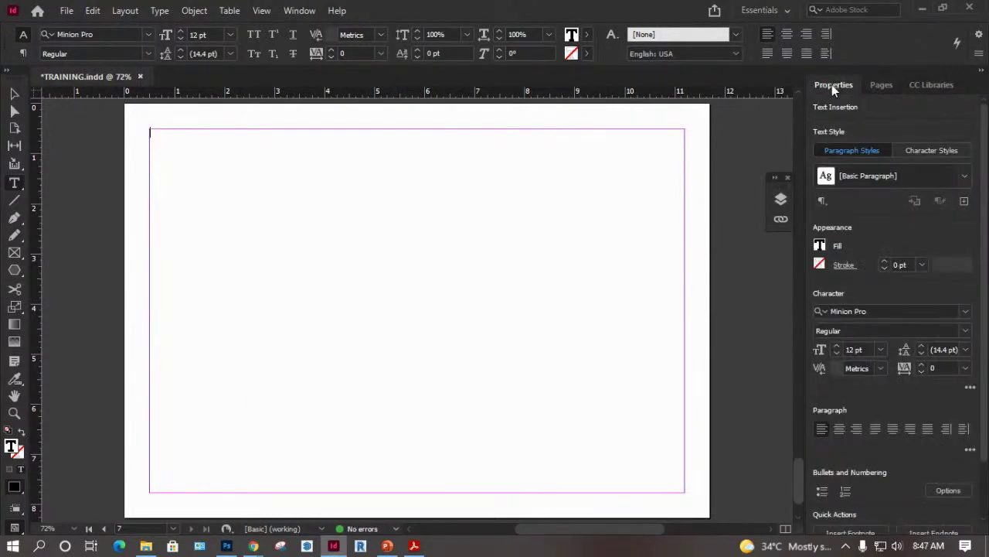
scroll(886, 454, down, 2)
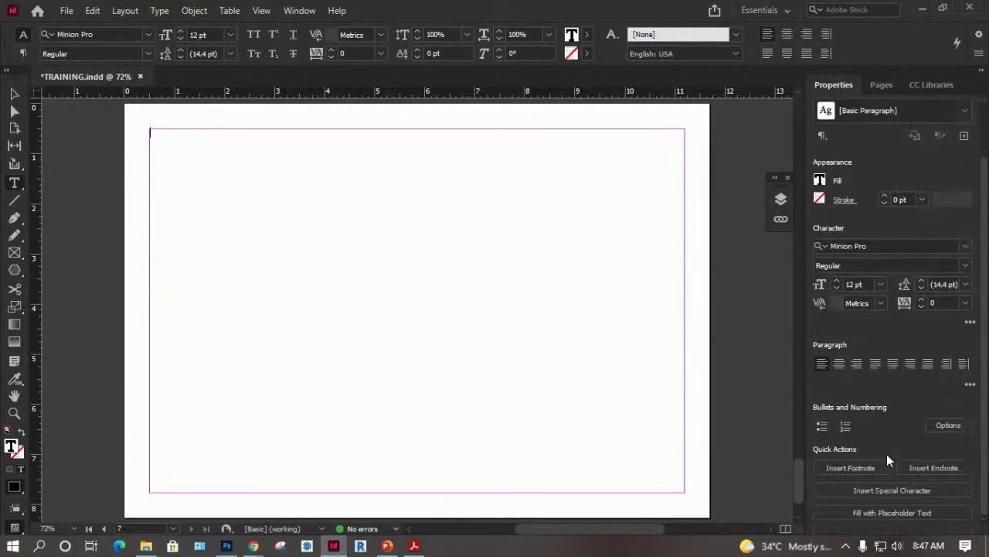
click(887, 511)
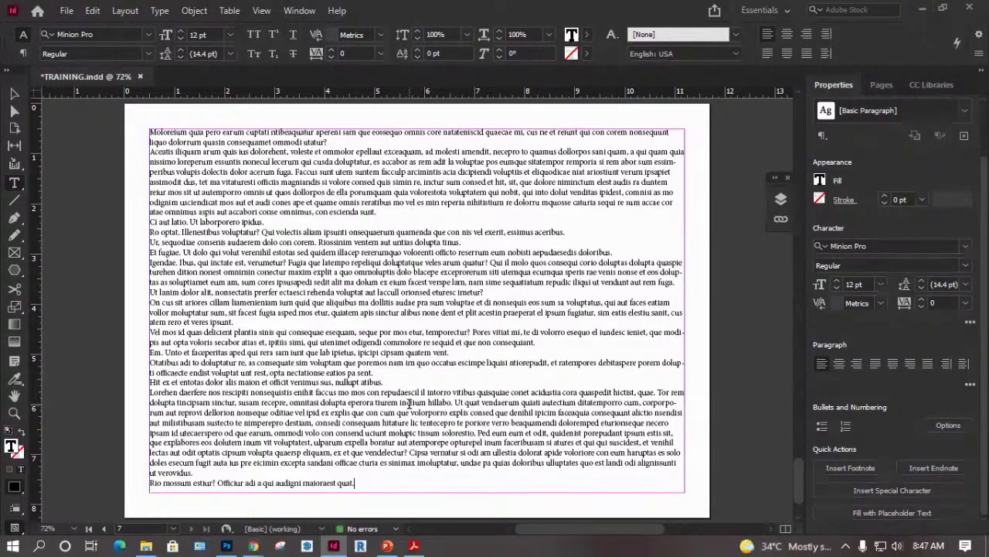
key(Escape)
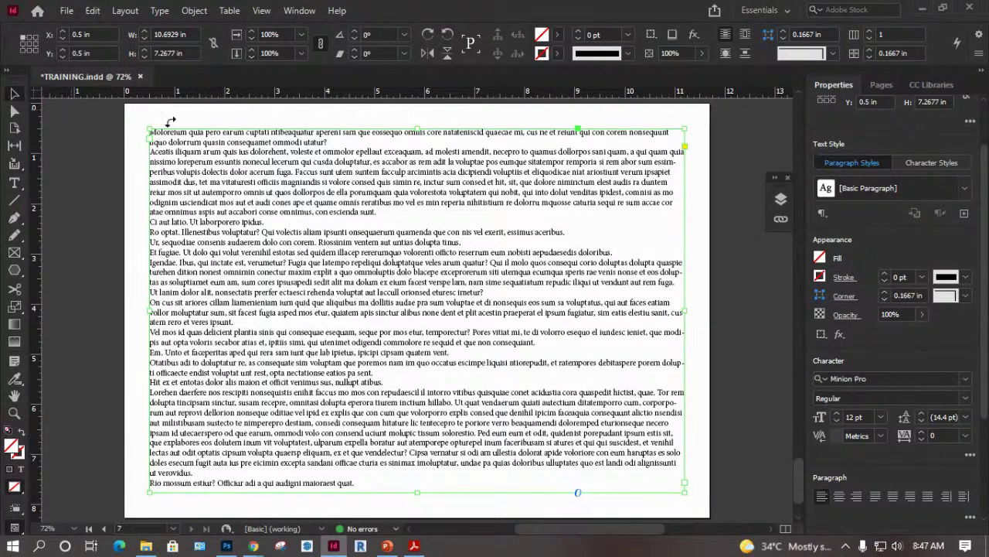
Move the placeholder text frame down and to the right on page 7, to about Y 1.75 in, and deselect it.
drag(221, 128, 255, 200)
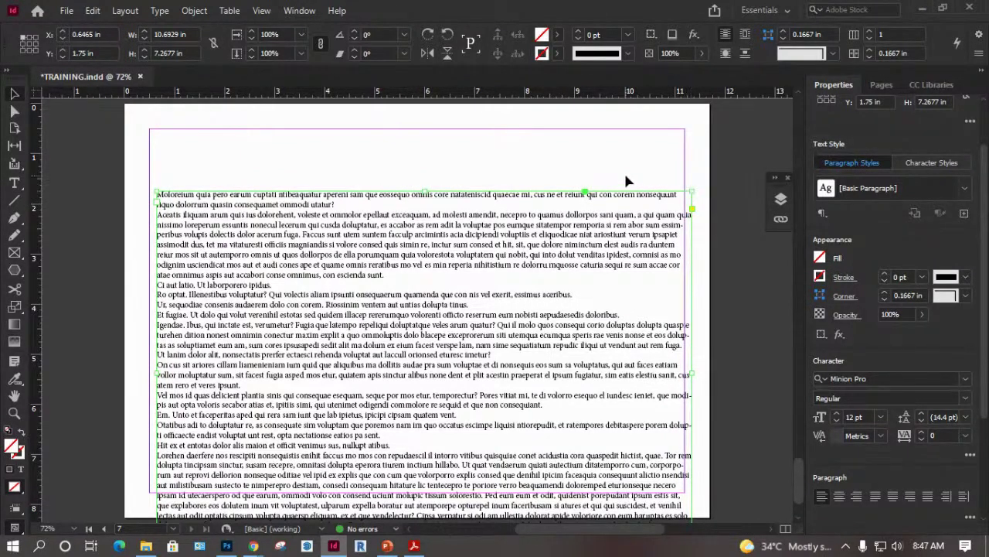
click(495, 169)
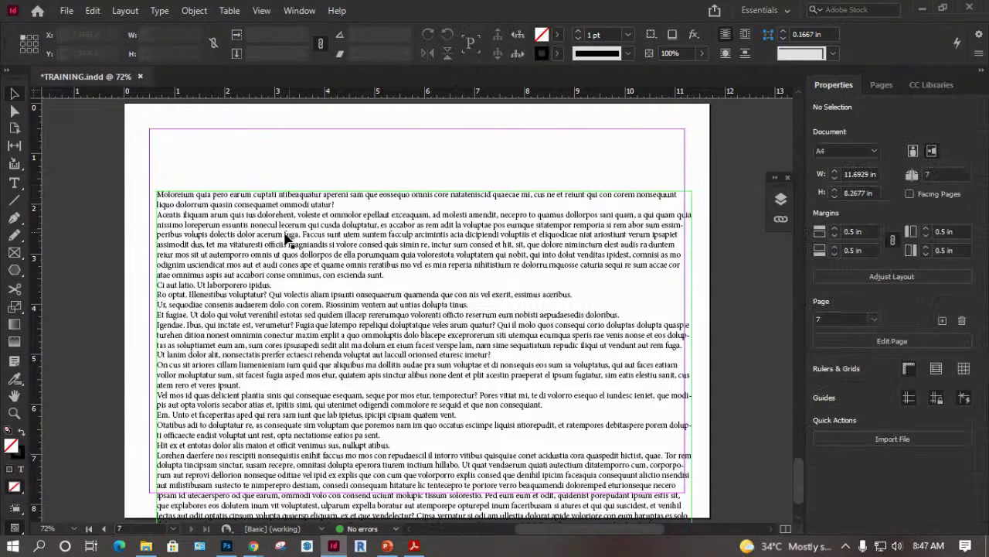
key(ctrl+z)
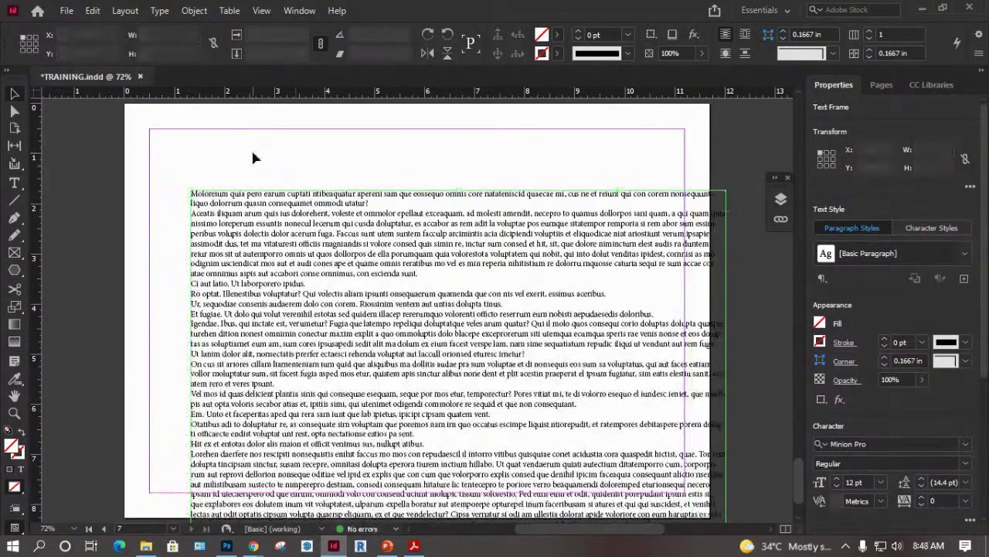
click(255, 158)
Place the background image on page 7 with its default import options, starting at the page's upper-left corner (X 0 in, Y 0 in).
right_click(206, 155)
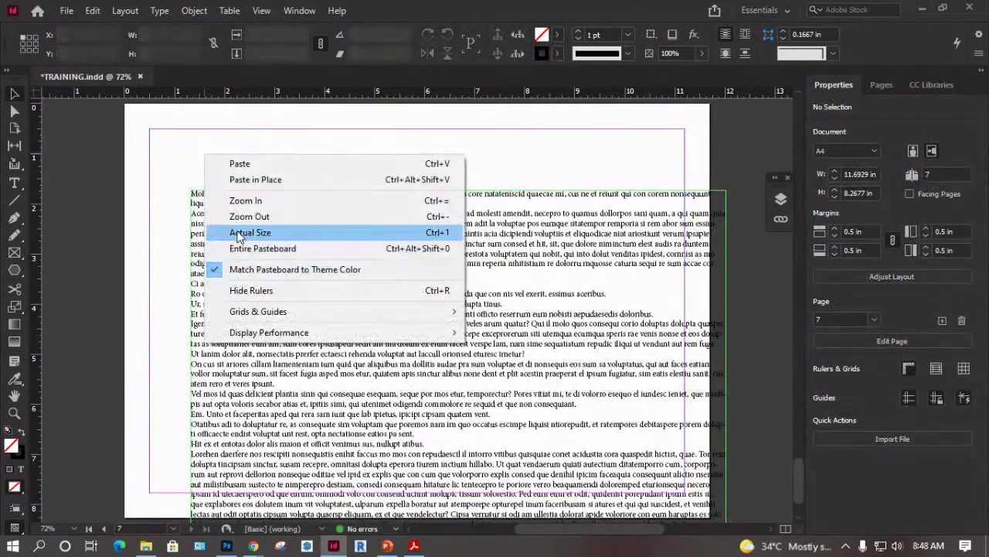
click(163, 173)
key(ctrl+d)
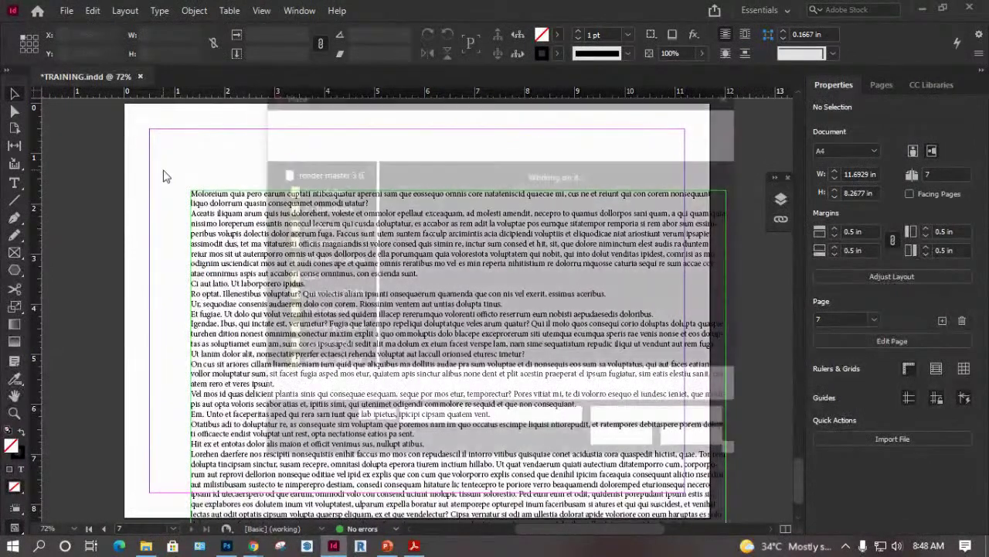
scroll(561, 328, down, 1)
click(510, 297)
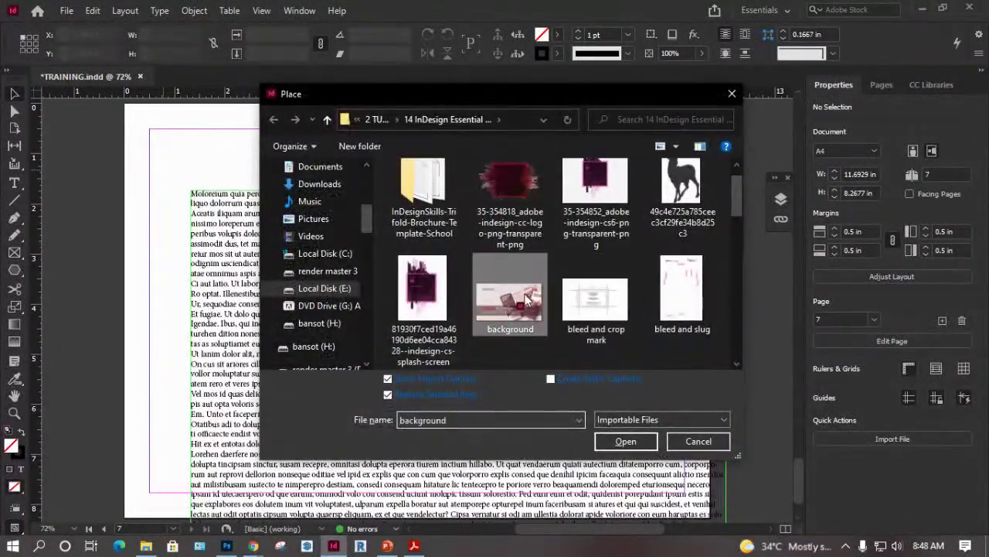
click(623, 440)
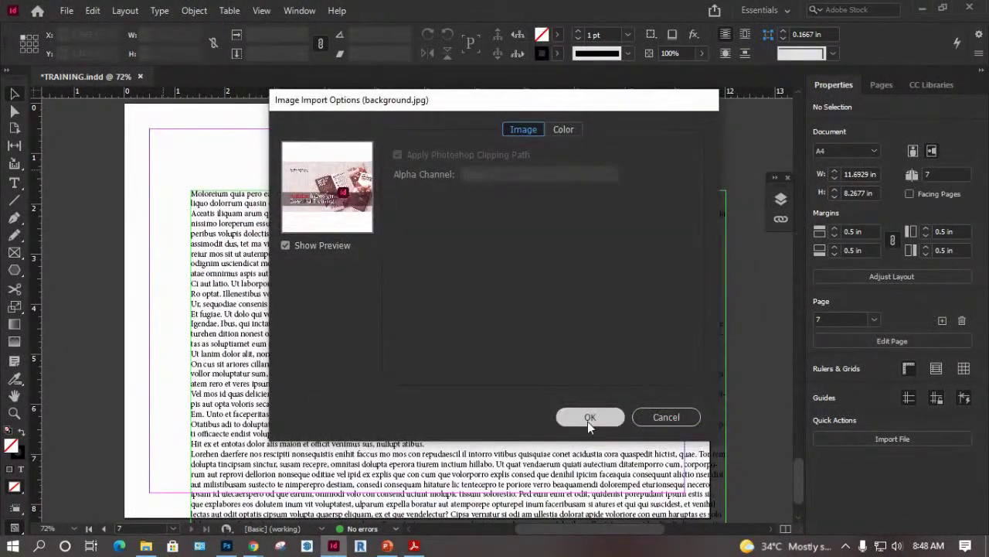
click(589, 420)
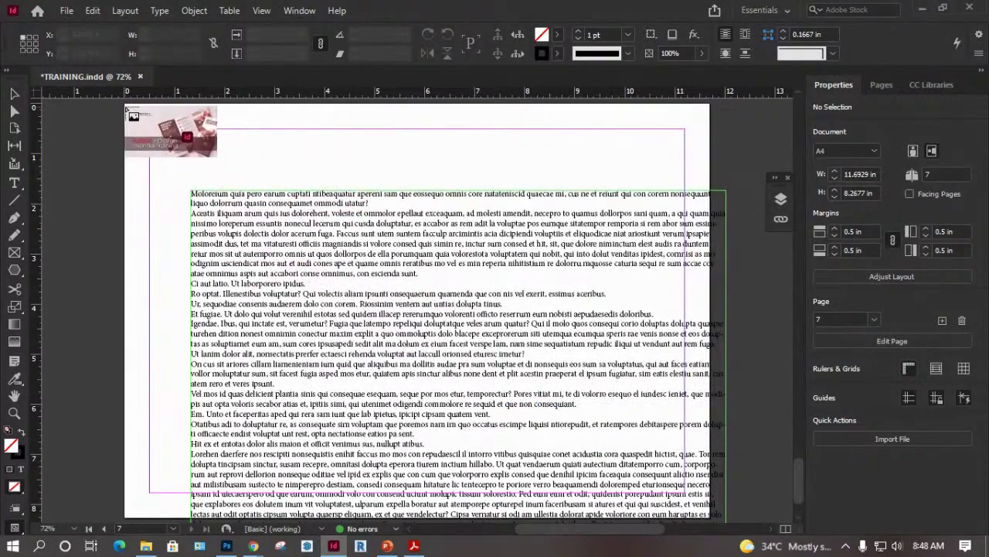
click(128, 106)
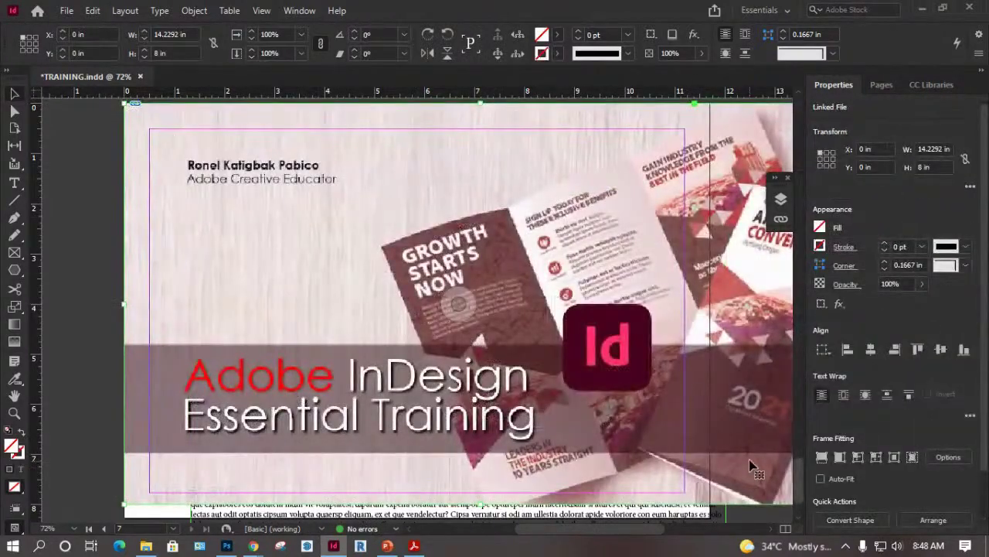
Extend the background image frame down to the page's lower edge, for a height of 8.2677 in.
scroll(750, 468, down, 2)
scroll(360, 384, up, 1)
drag(124, 469, 123, 481)
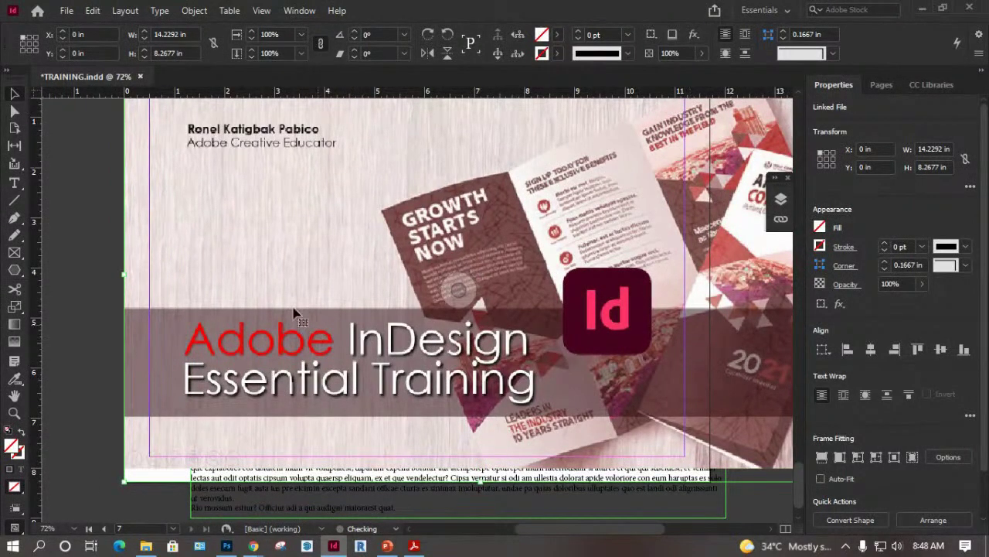
Turn on Auto-Fit with Fill Frame Proportionally in the background image's frame fitting options.
right_click(289, 272)
mouse_move(329, 300)
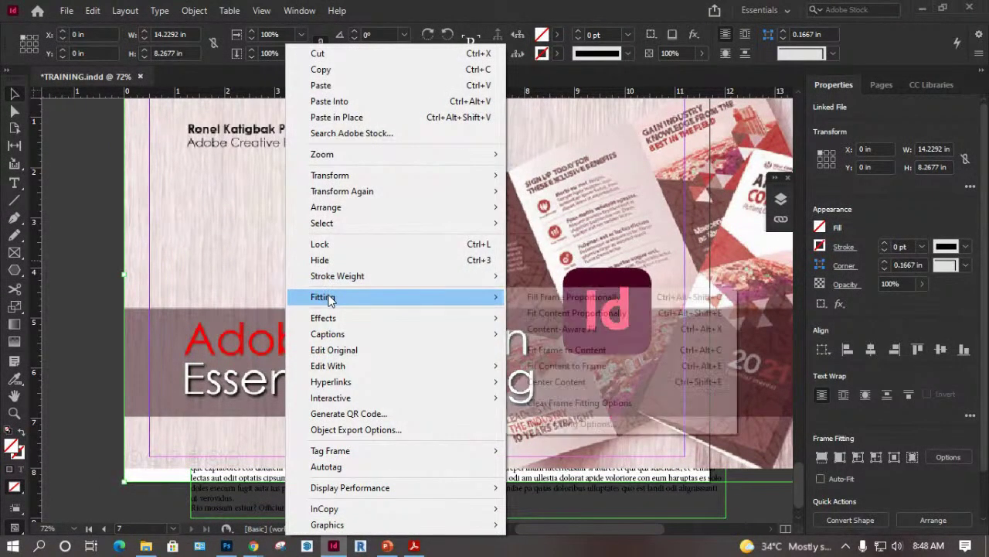
click(611, 425)
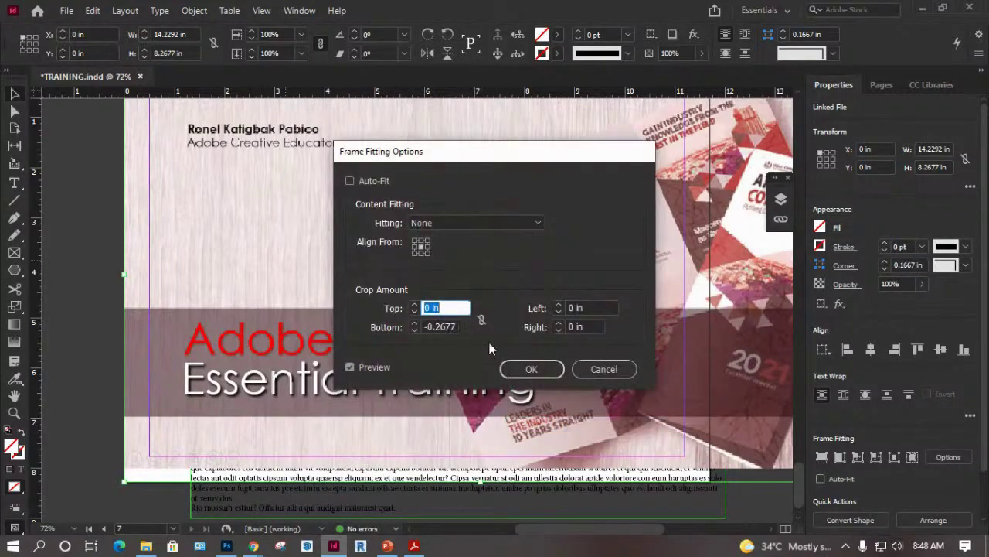
click(533, 375)
click(374, 182)
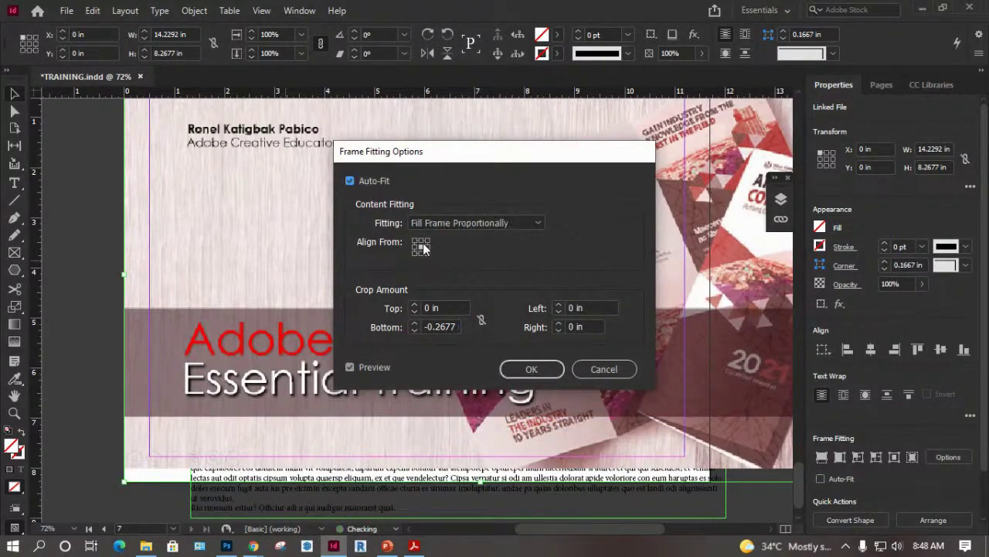
click(531, 369)
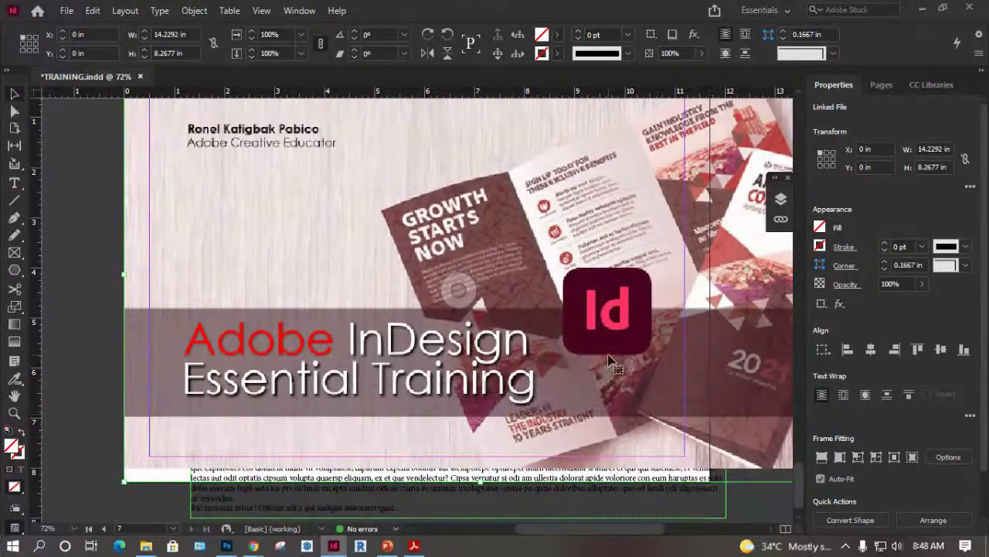
Narrow the background image frame to the page's right edge, making it 11.6929 in wide and 8.2677 in high.
key(ctrl+minus)
key(ctrl+minus)
key(ctrl+minus)
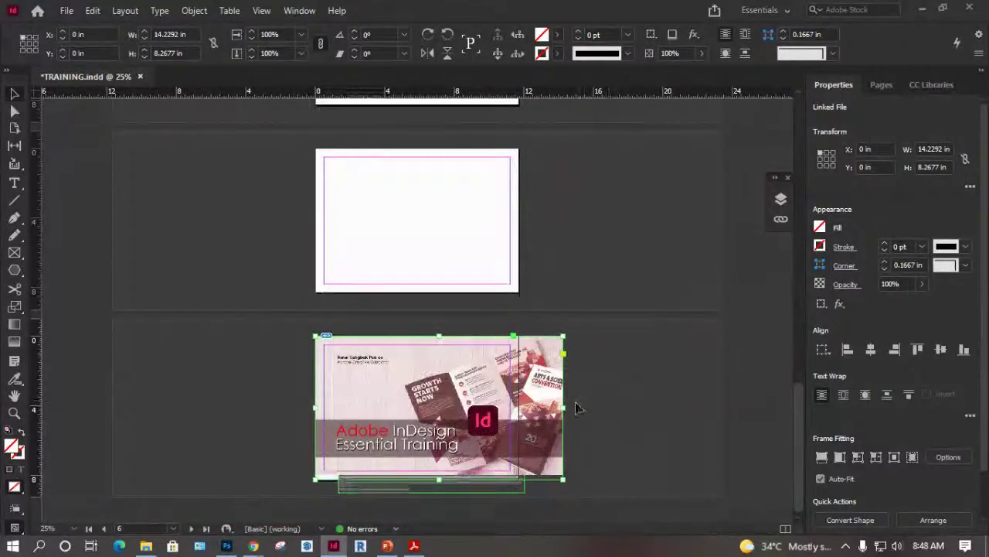
drag(563, 406, 519, 405)
drag(417, 480, 417, 478)
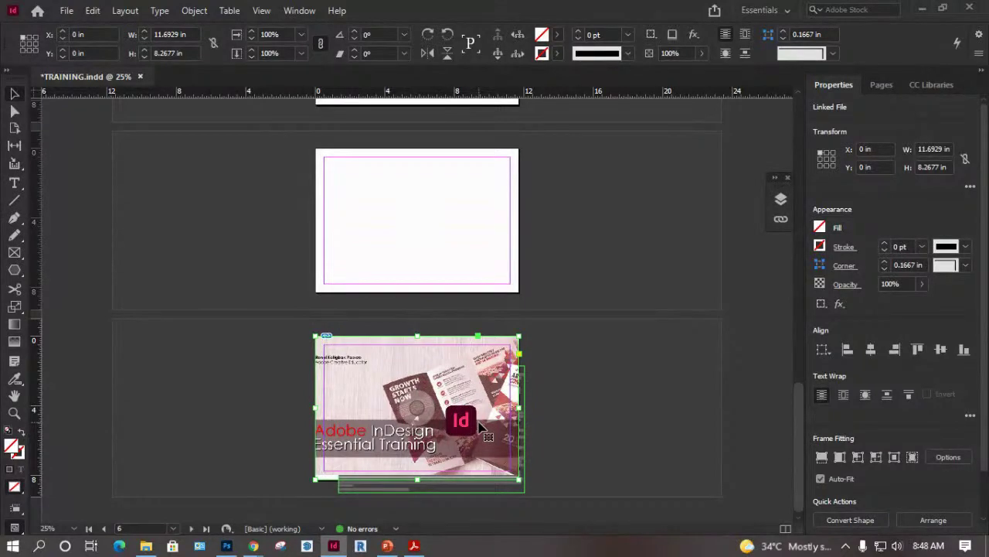
key(ctrl+0)
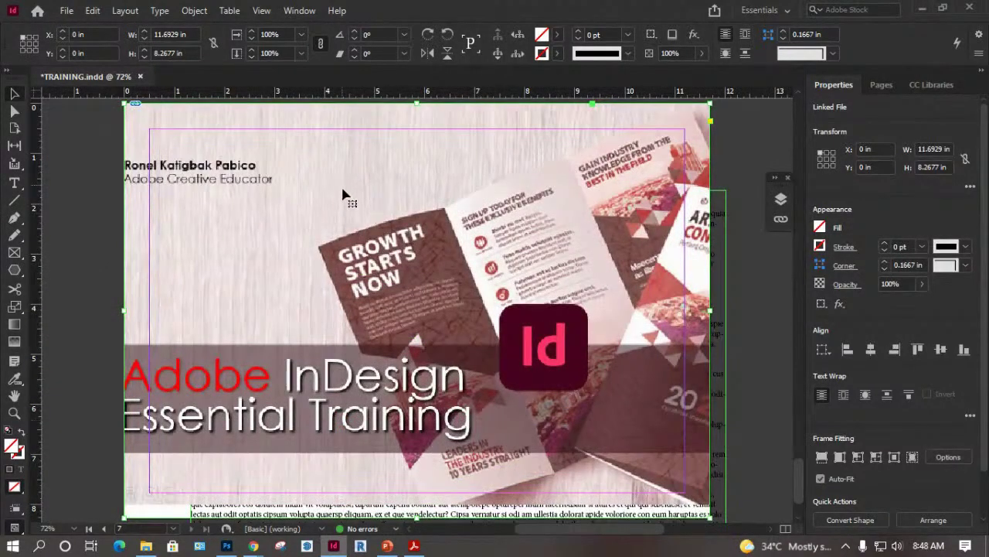
Bring the placeholder text frame to the front of the background image and align it with the page's left margin at X 0.5 in.
scroll(209, 188, down, 1)
click(79, 194)
click(213, 494)
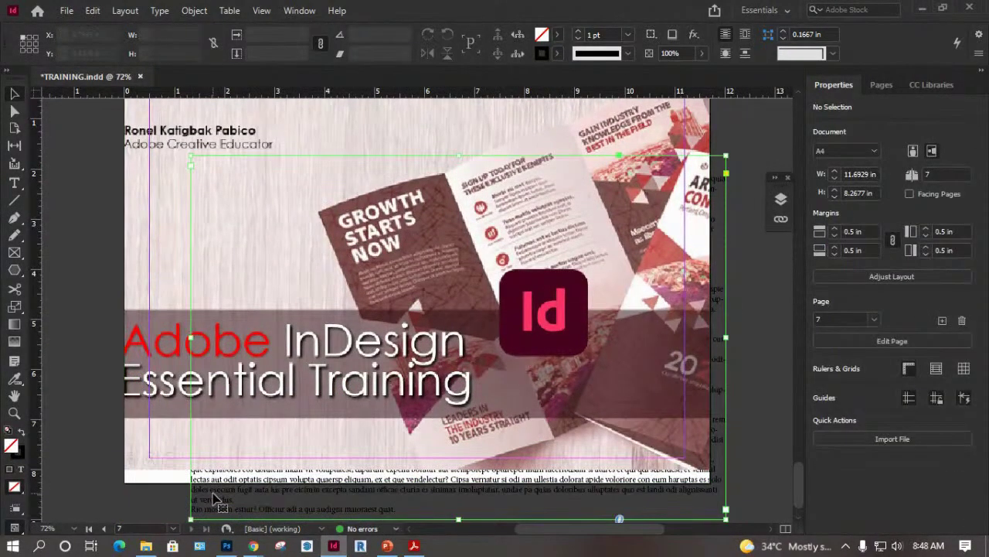
right_click(214, 494)
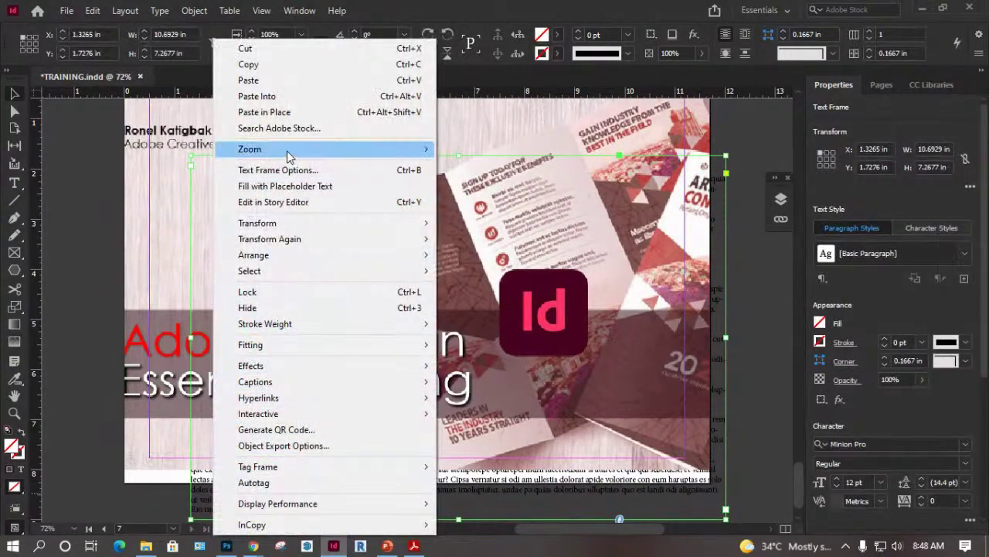
mouse_move(285, 230)
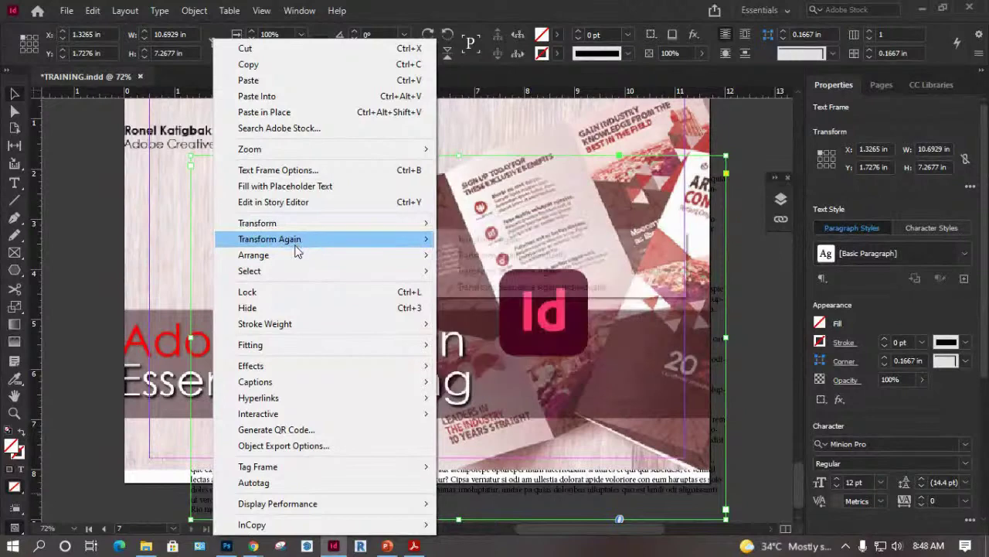
mouse_move(371, 255)
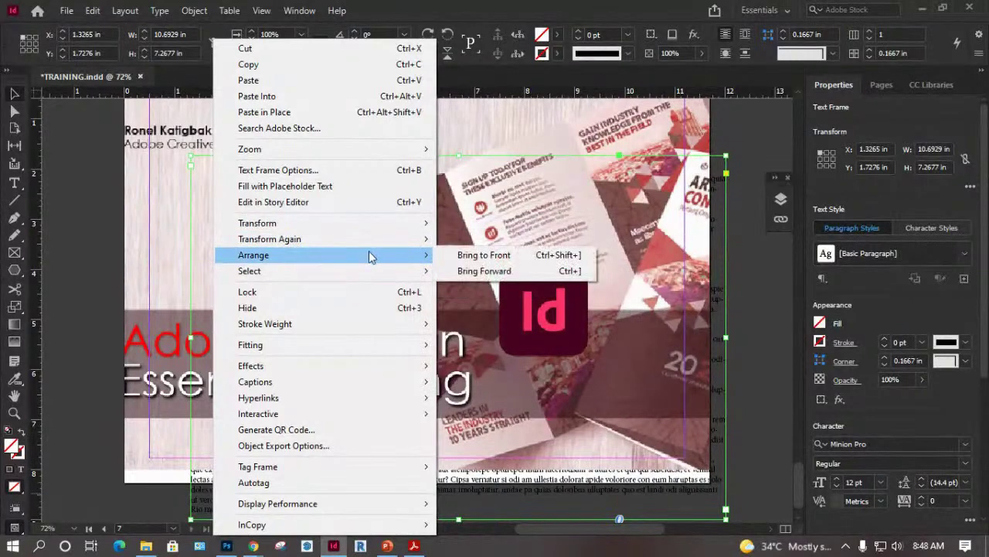
click(505, 258)
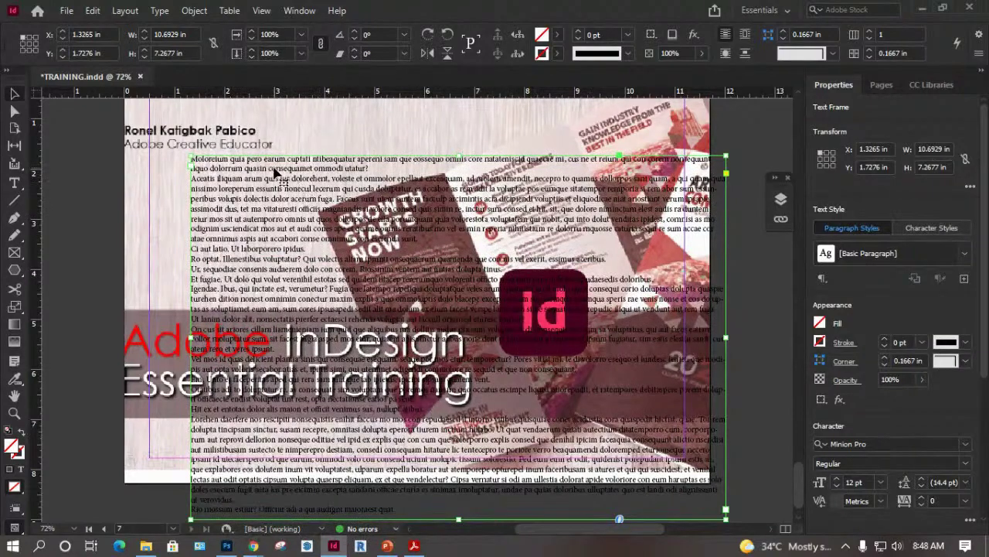
drag(271, 172, 229, 173)
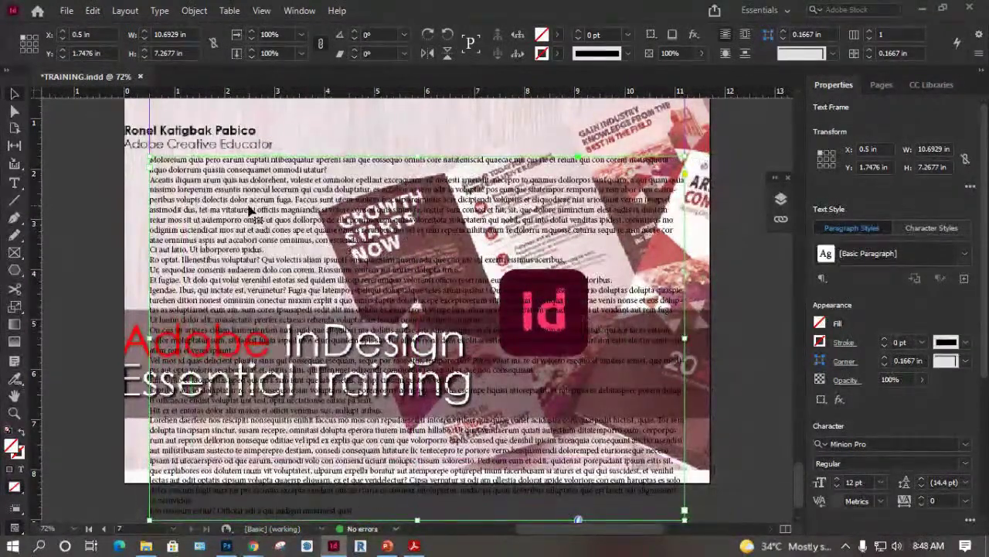
click(74, 188)
Split the placeholder text frame into 3 columns and lower its top edge to Y 2.6876 in, for a height of 6.3277 in.
right_click(198, 184)
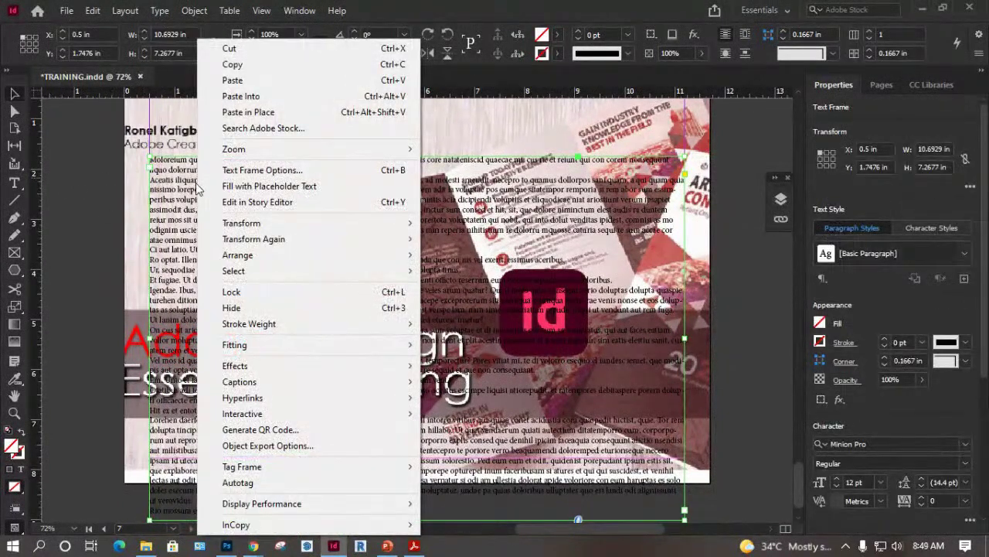
click(272, 172)
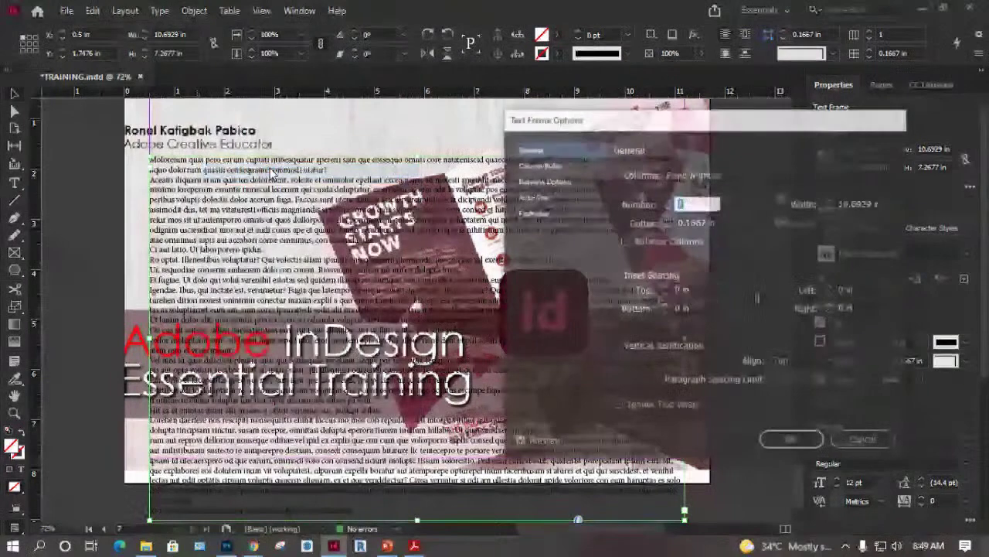
click(669, 201)
click(668, 199)
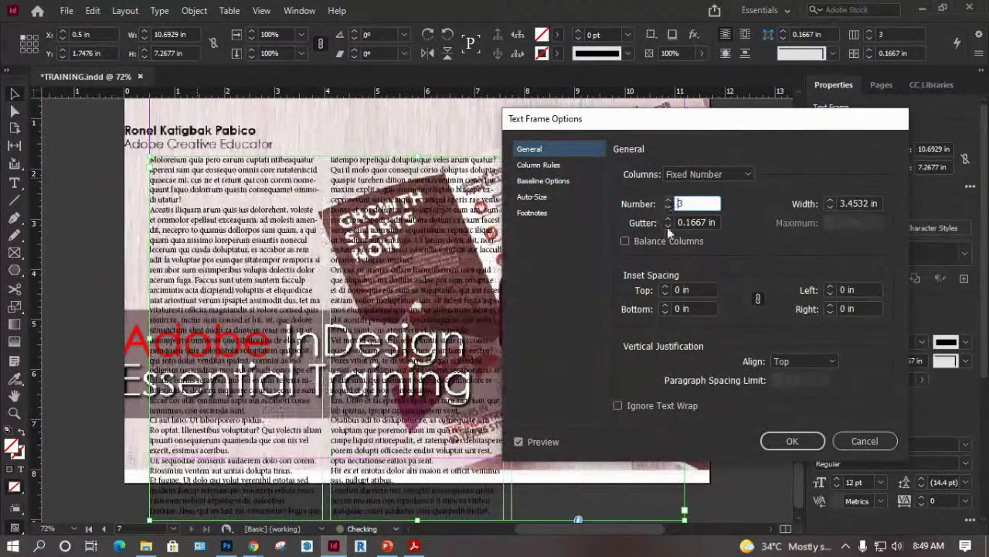
click(793, 441)
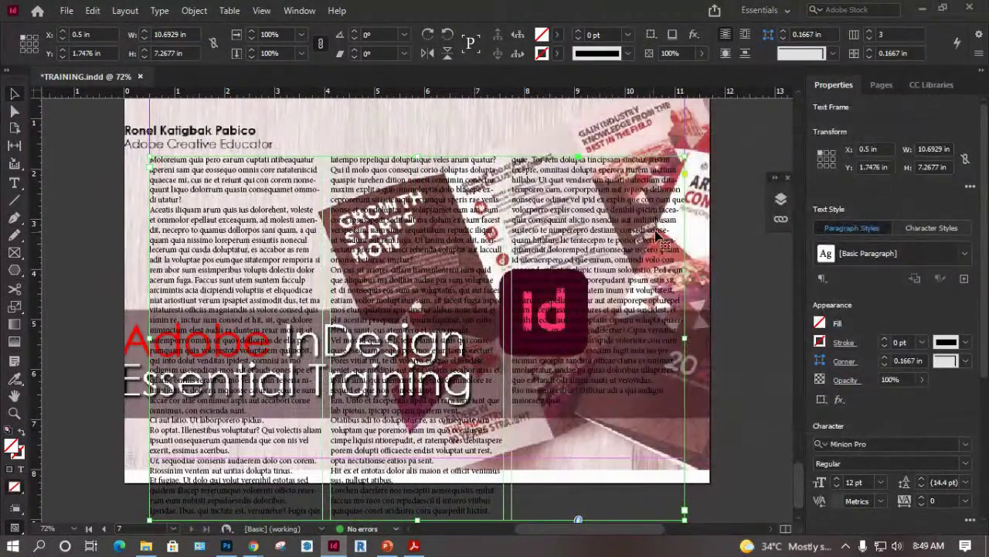
drag(420, 154, 423, 203)
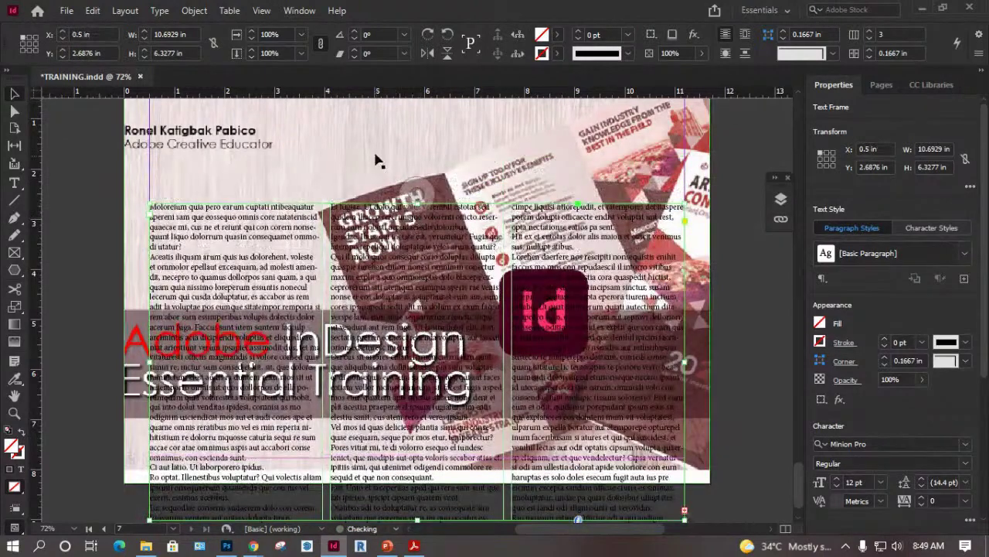
Delete the background image from page 7, keeping the three-column text frame.
click(375, 160)
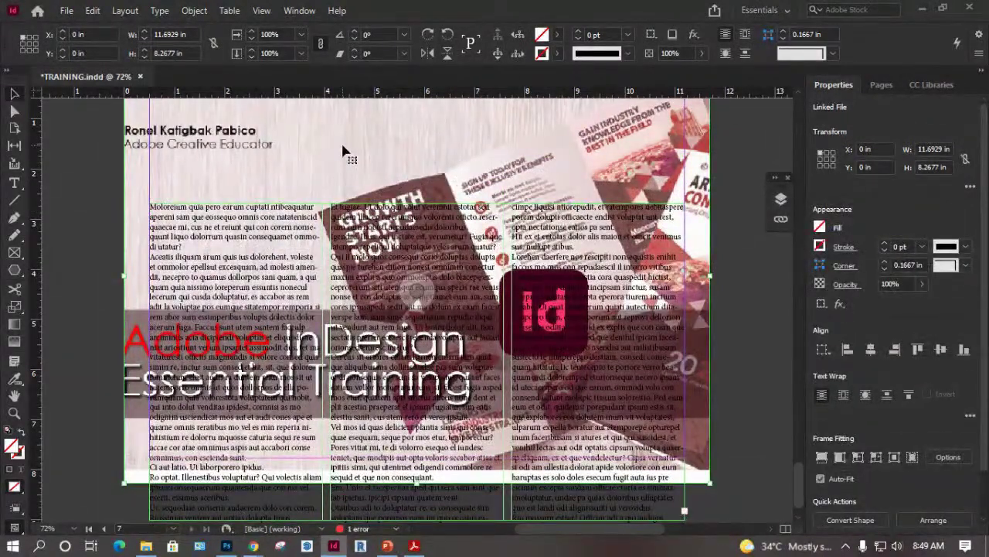
key(Delete)
scroll(333, 154, up, 2)
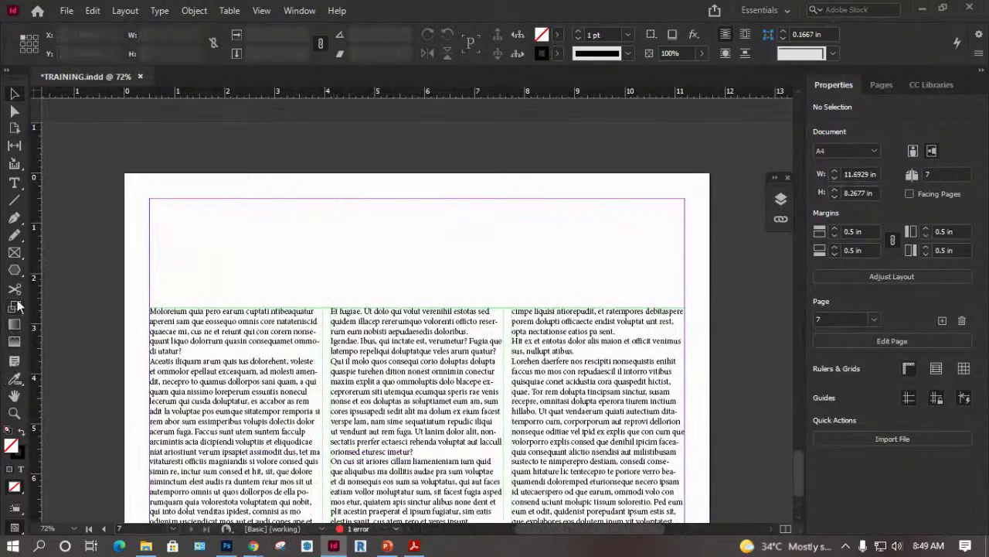
Draw a rectangle about 10.69 by 7.27 in across the page's margin area and fill it with C=100 M=0 Y=0 K=0.
drag(16, 272, 62, 286)
drag(150, 199, 688, 455)
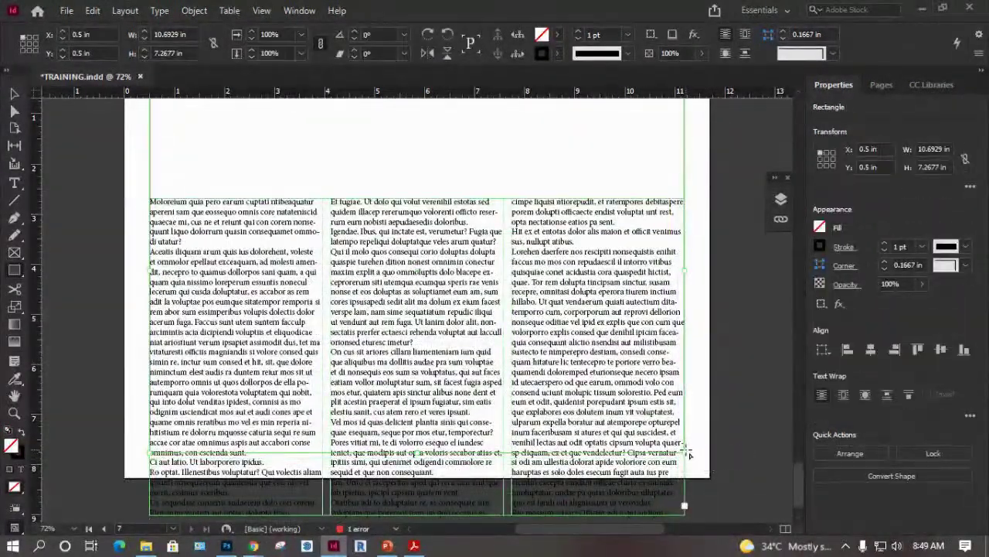
click(556, 34)
click(442, 143)
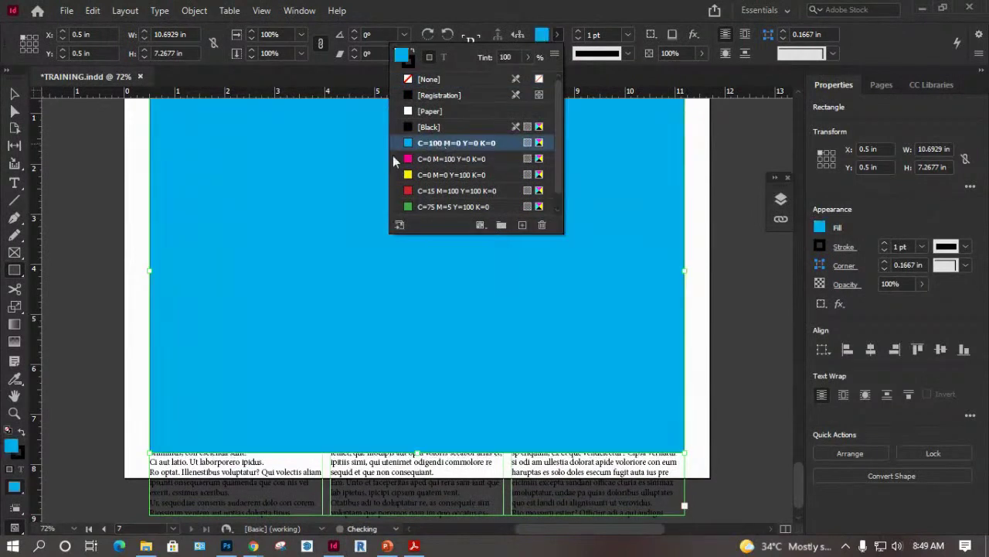
Send the cyan rectangle to the back, behind the three-column text, and deselect it.
click(12, 92)
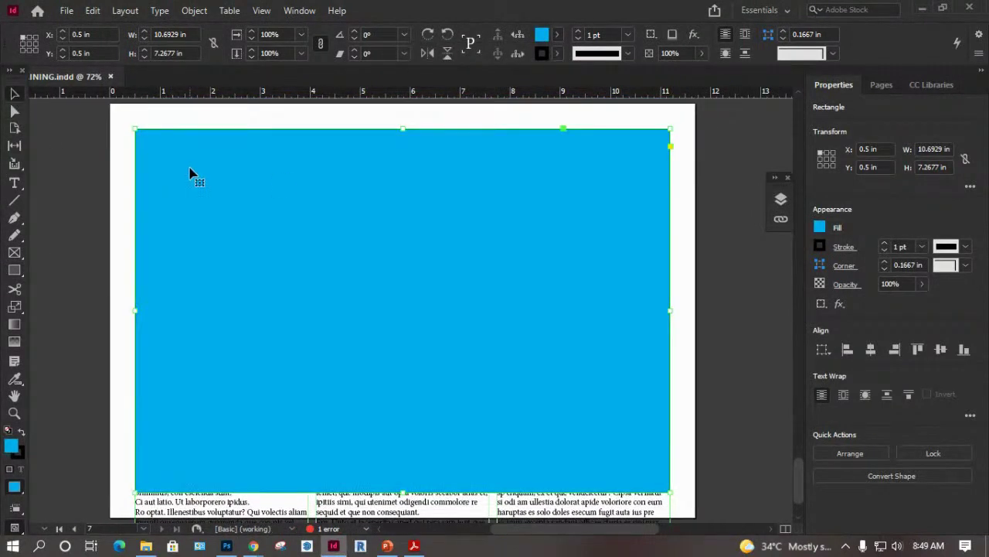
right_click(223, 186)
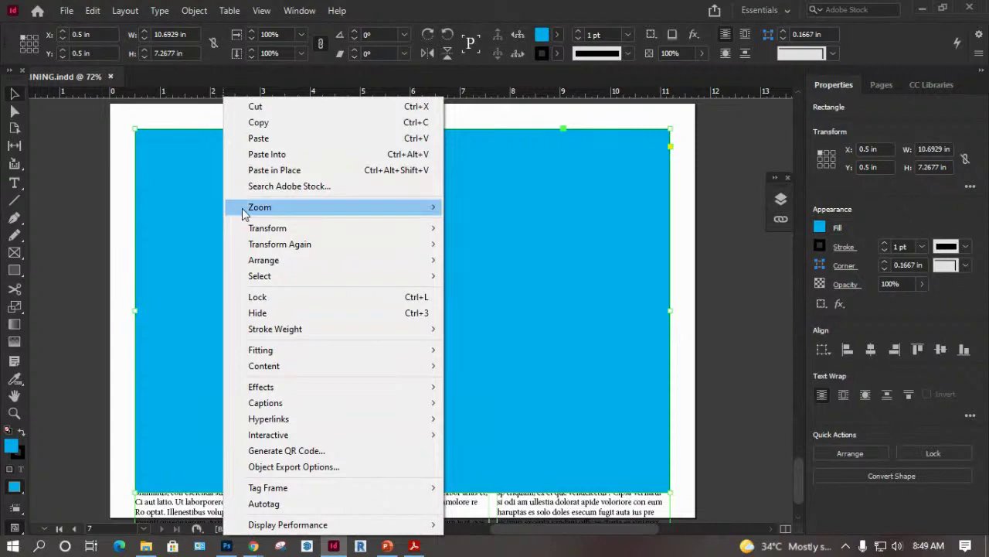
mouse_move(270, 263)
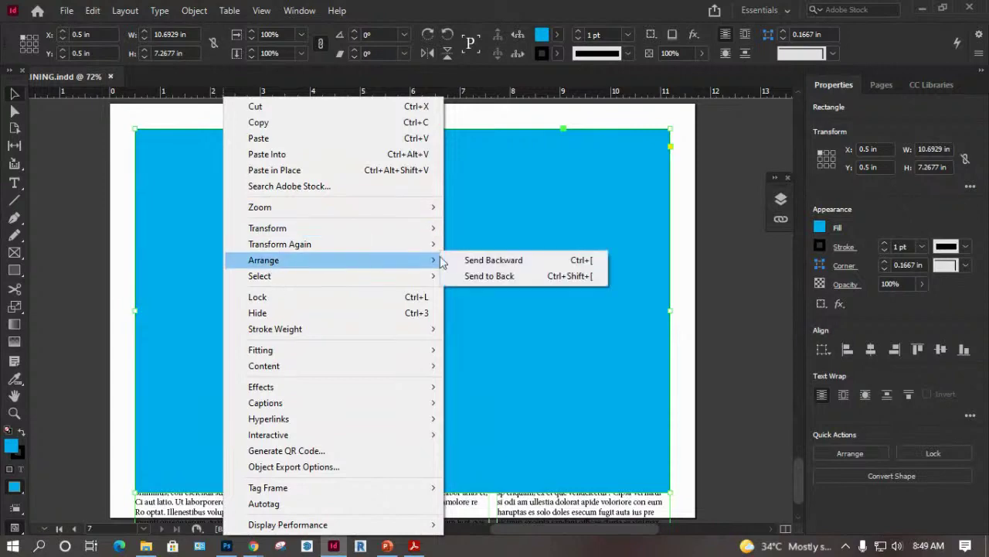
click(508, 276)
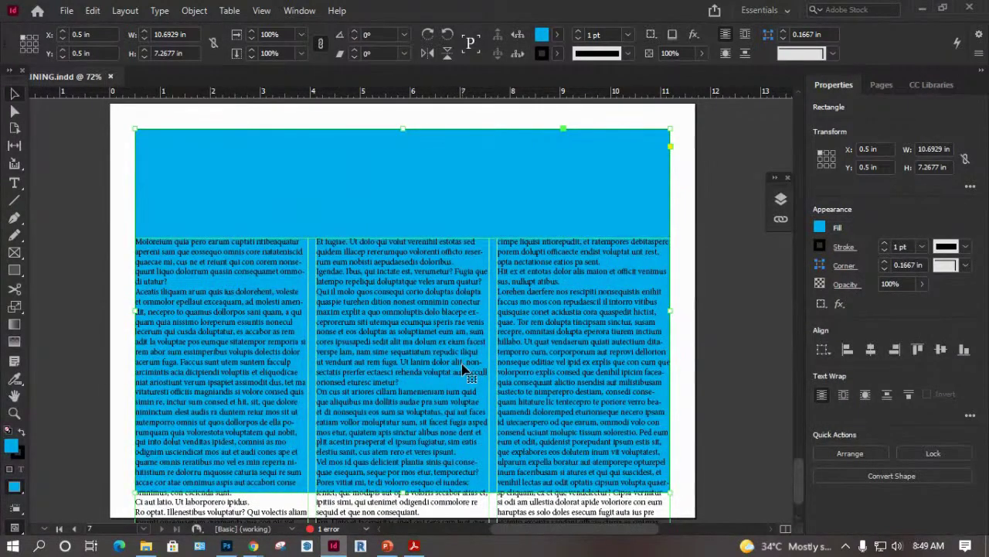
click(716, 225)
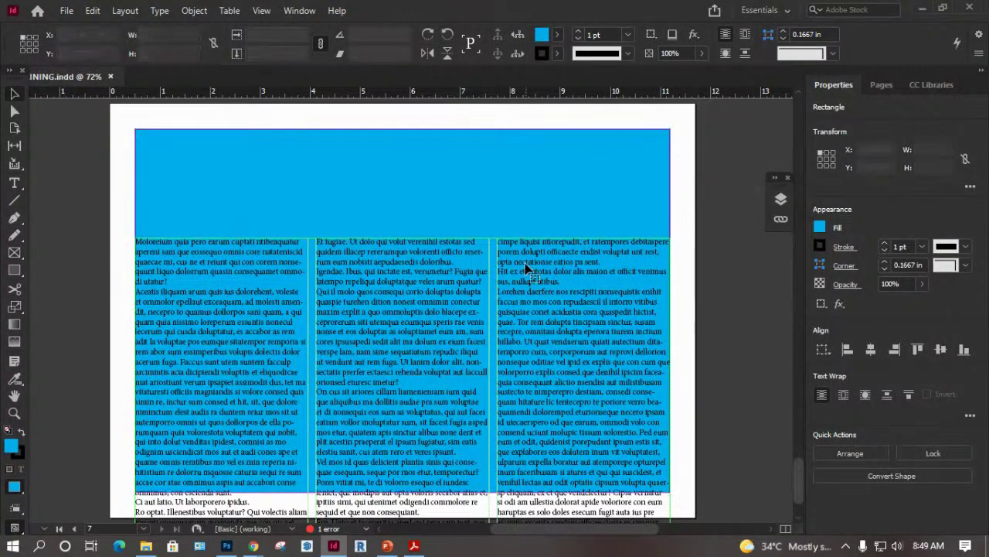
Resize and move the text frame to about 4.23 in high, placing it over the lower part of the cyan rectangle.
click(528, 268)
drag(435, 238, 435, 194)
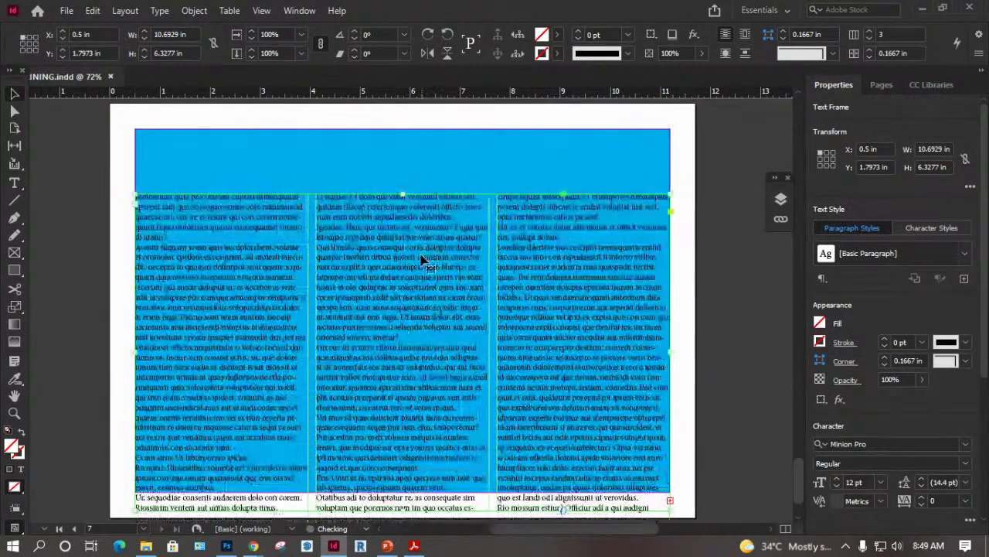
drag(422, 259, 423, 235)
drag(402, 171, 411, 322)
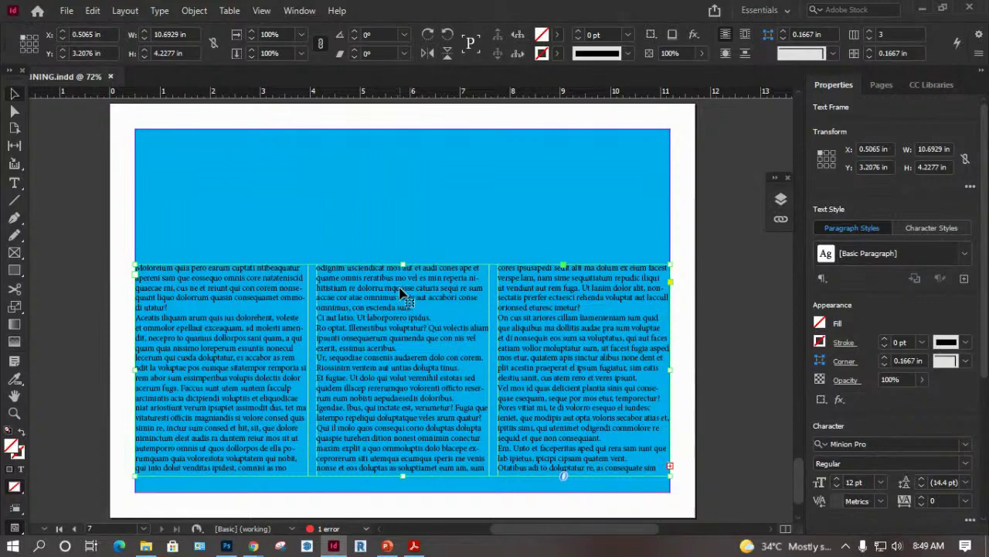
Set the text frame's number of columns to 4 in the Text Frame Options.
right_click(401, 292)
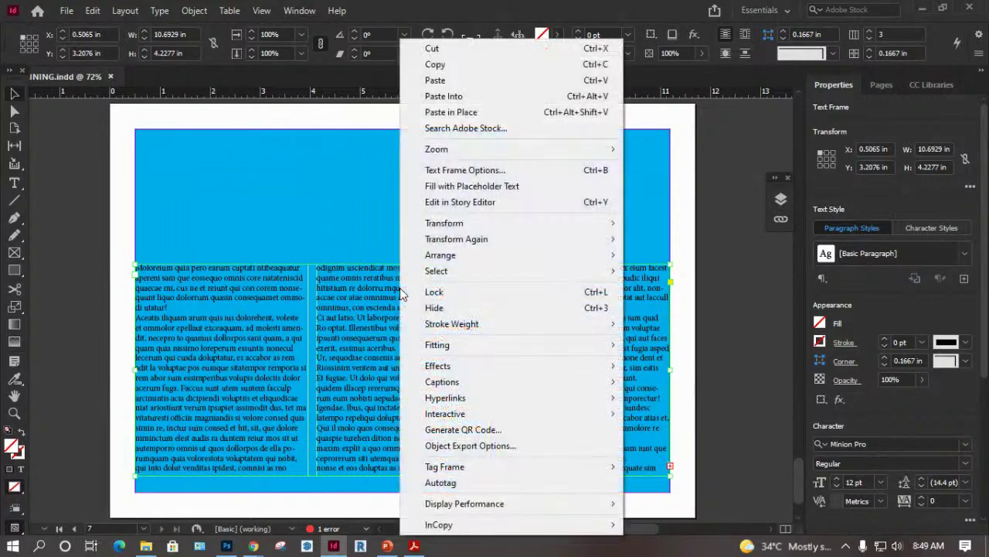
click(480, 172)
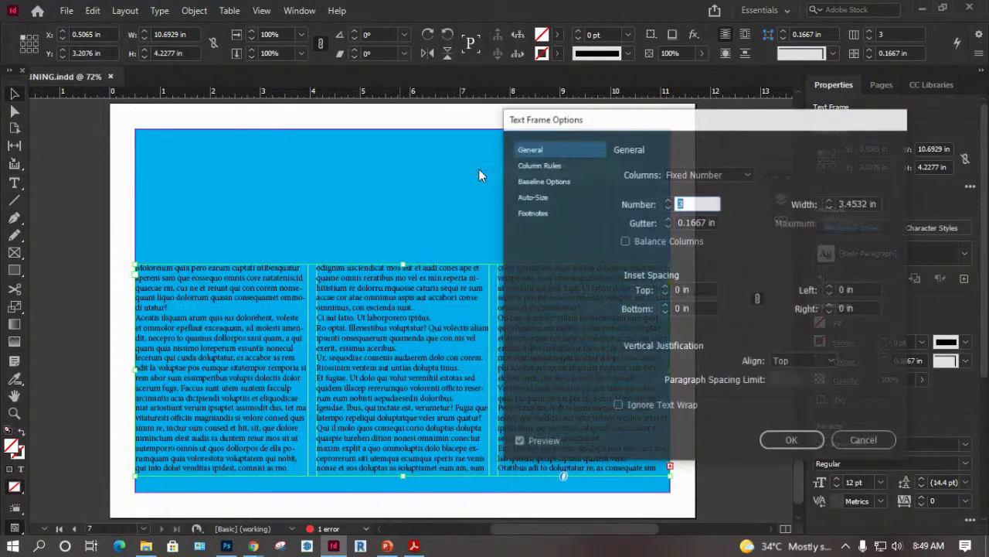
click(669, 203)
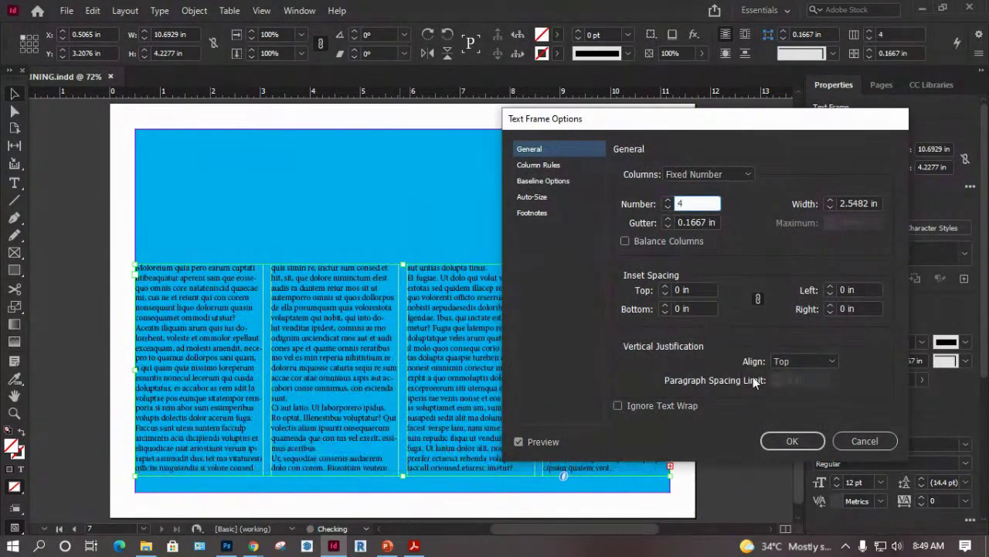
click(791, 441)
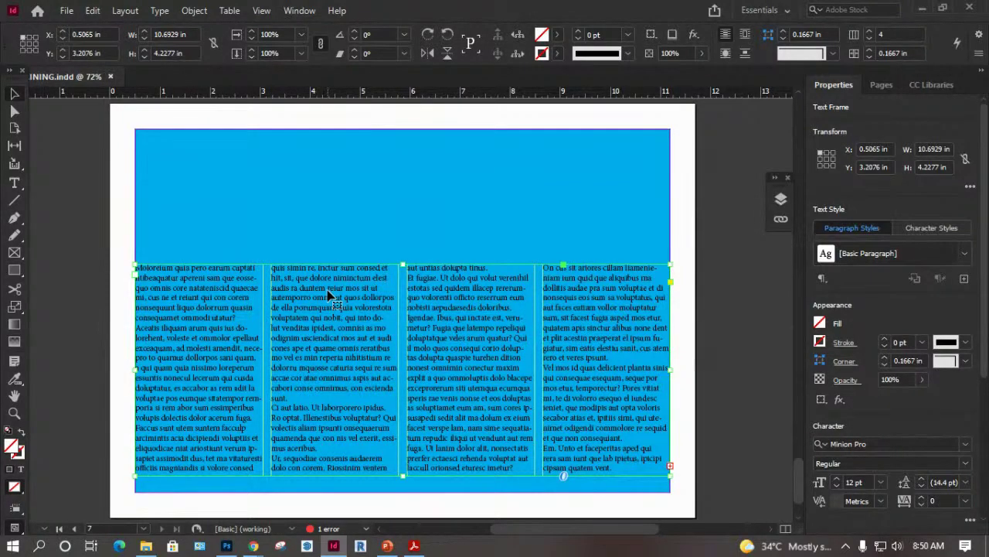
Try a uniform inset spacing of 0.25 in on all sides of the text frame and reset it to 0 in.
right_click(328, 295)
click(396, 170)
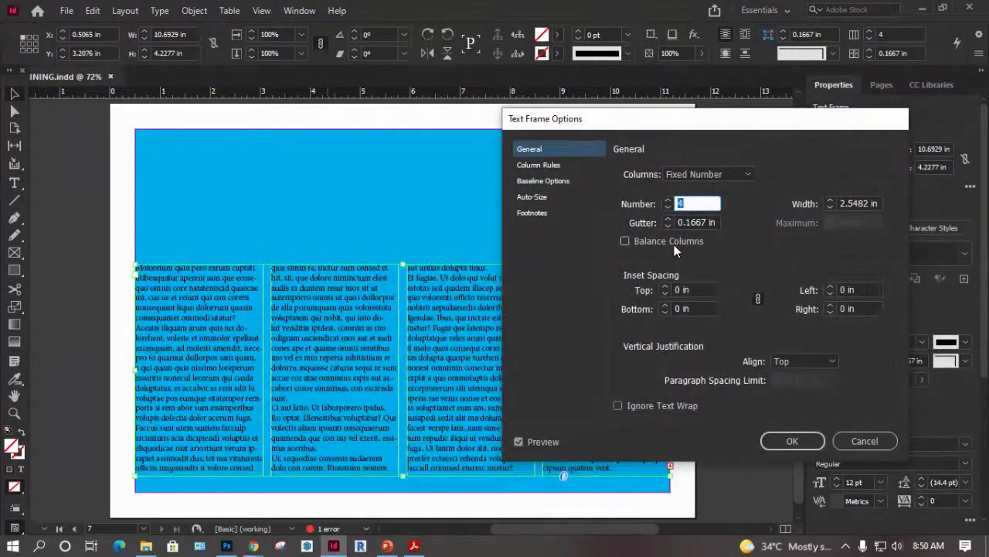
click(664, 287)
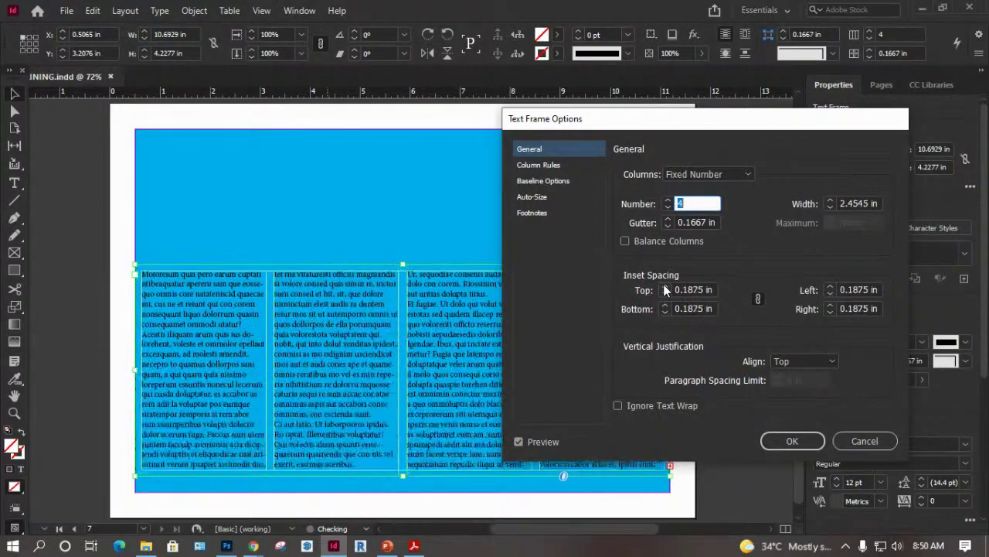
click(665, 286)
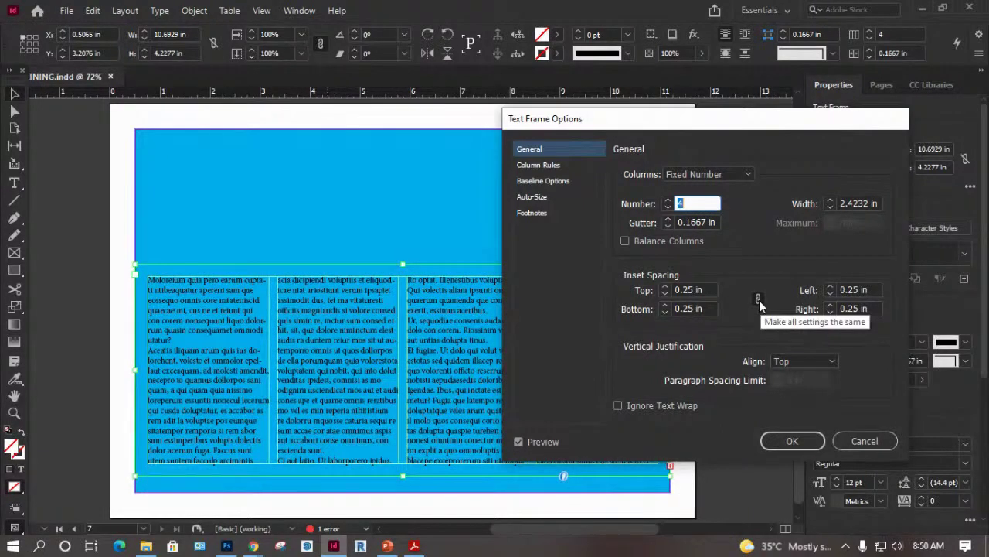
double_click(663, 294)
double_click(662, 293)
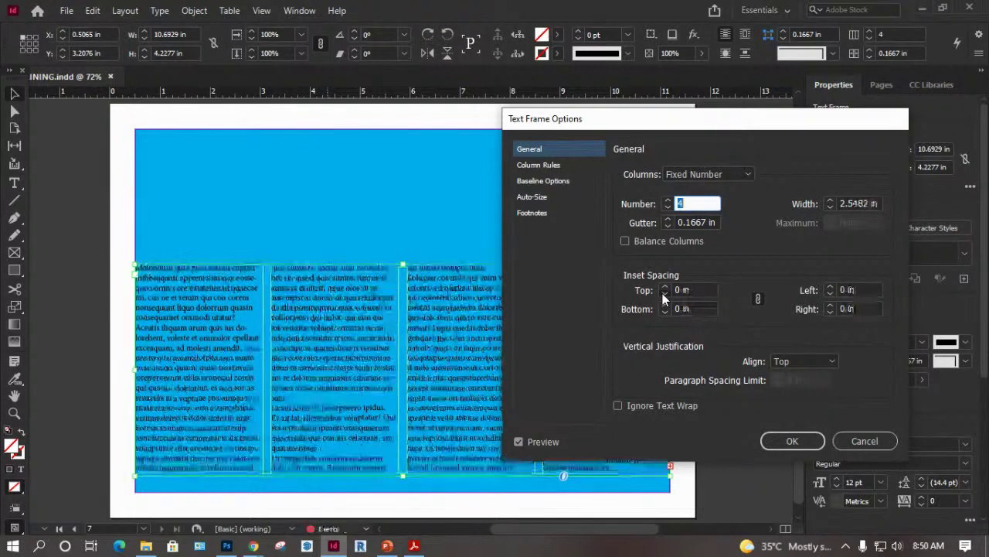
Unlink the inset spacing values and set the top inset to 0.125 in, left to 0.25 in and right to 0.1875 in.
click(760, 302)
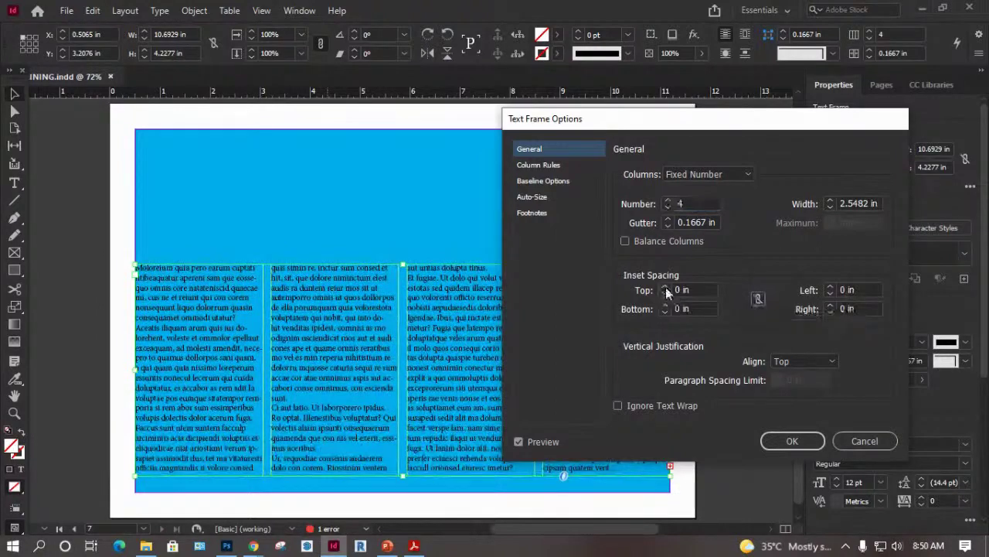
double_click(665, 286)
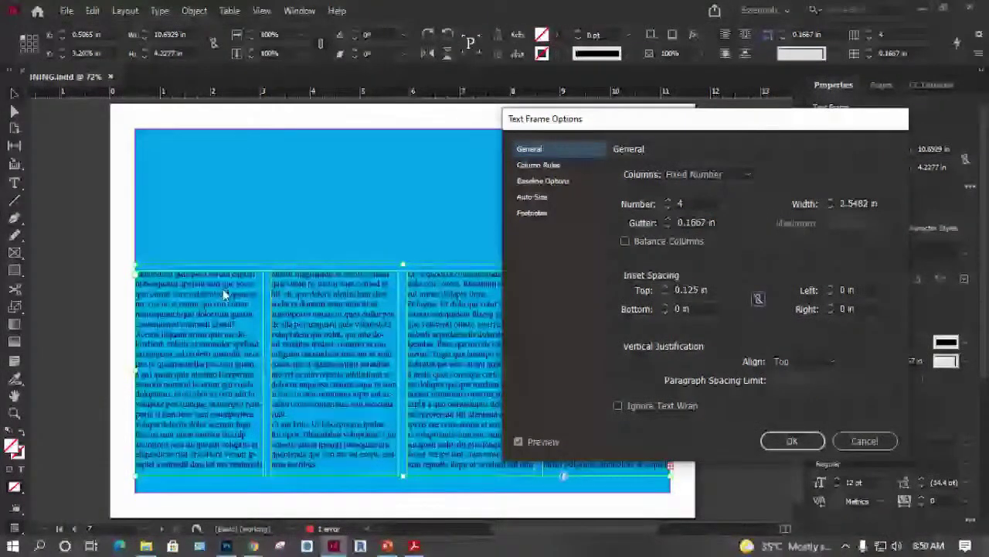
double_click(830, 285)
double_click(830, 285)
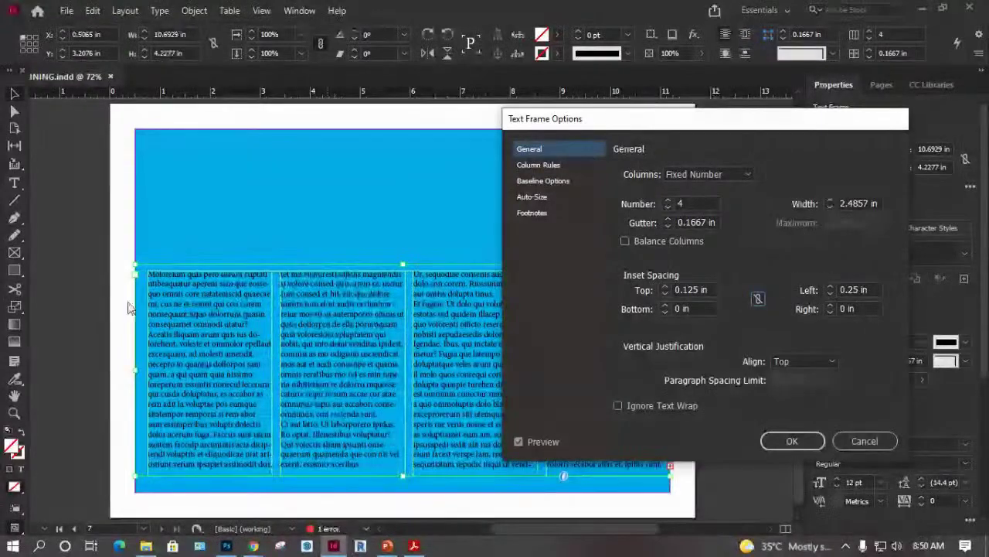
drag(581, 121, 383, 232)
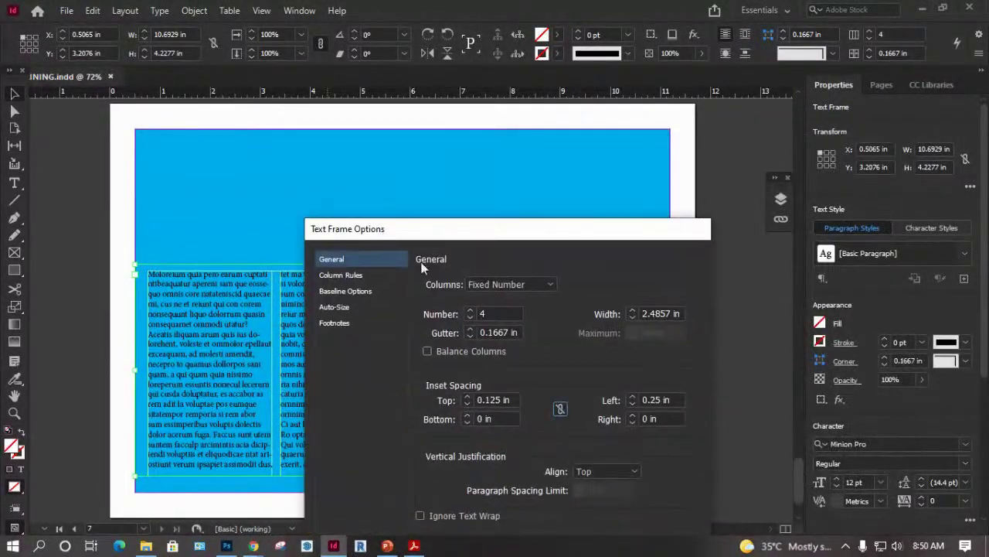
click(632, 413)
double_click(633, 413)
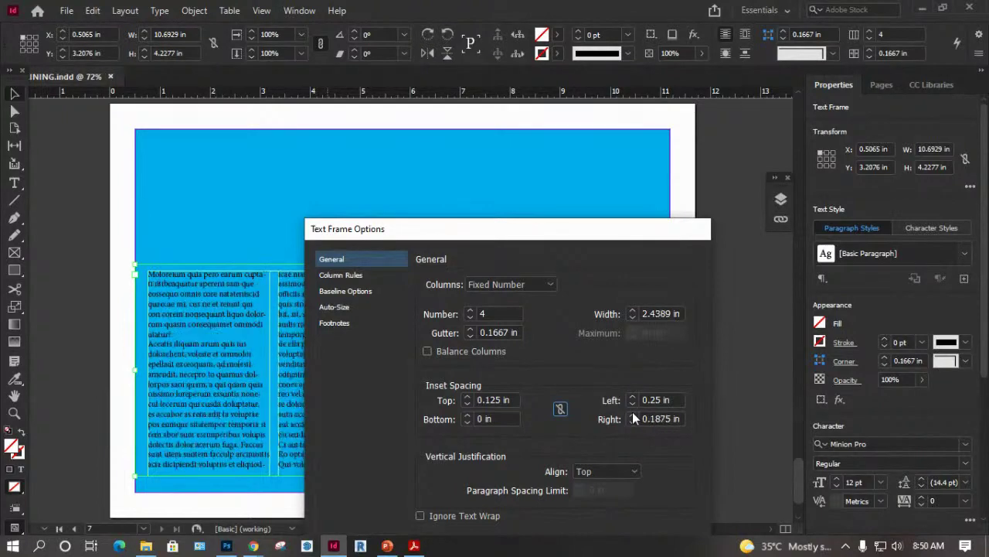
Insert column rules between the text frame's columns with a 1 pt black stroke and apply the frame options.
drag(612, 232, 809, 59)
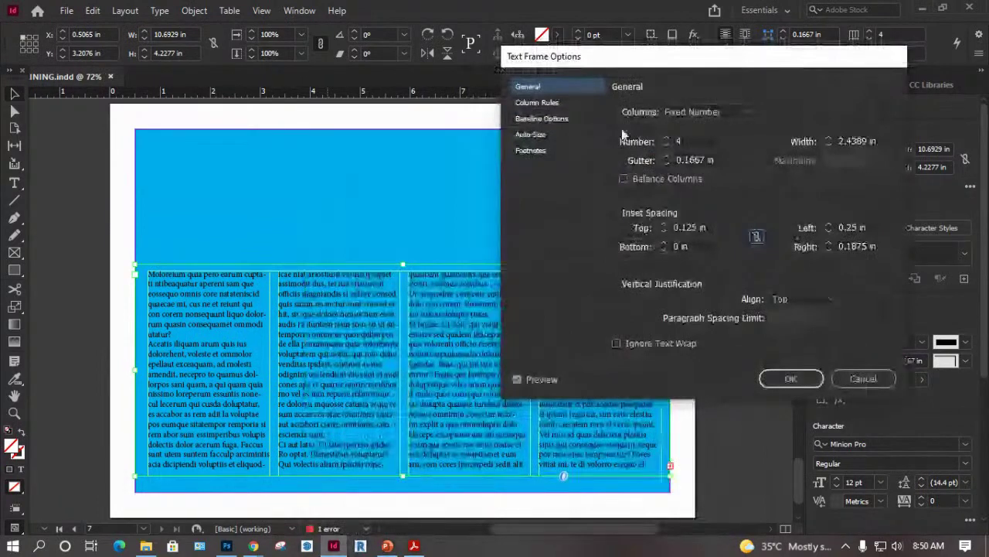
click(540, 103)
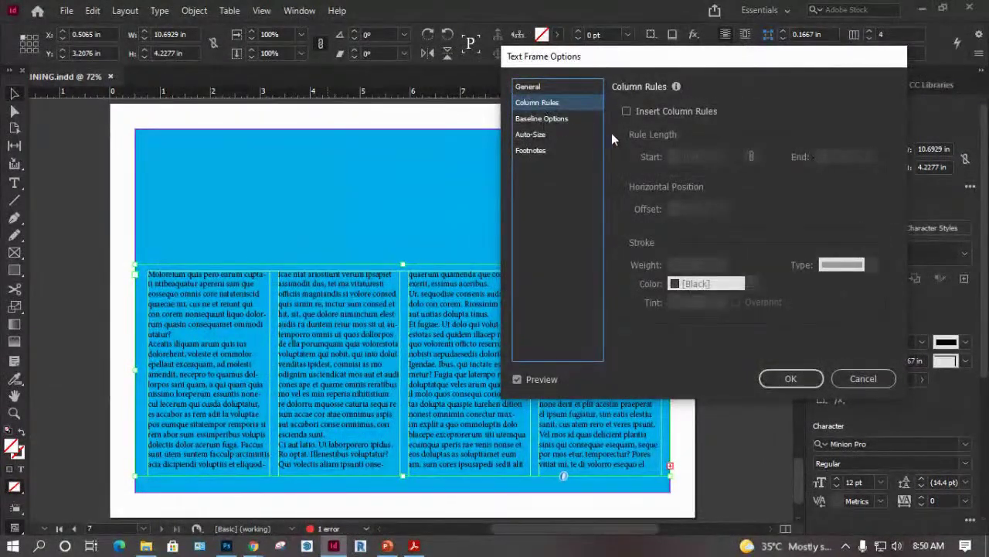
click(628, 111)
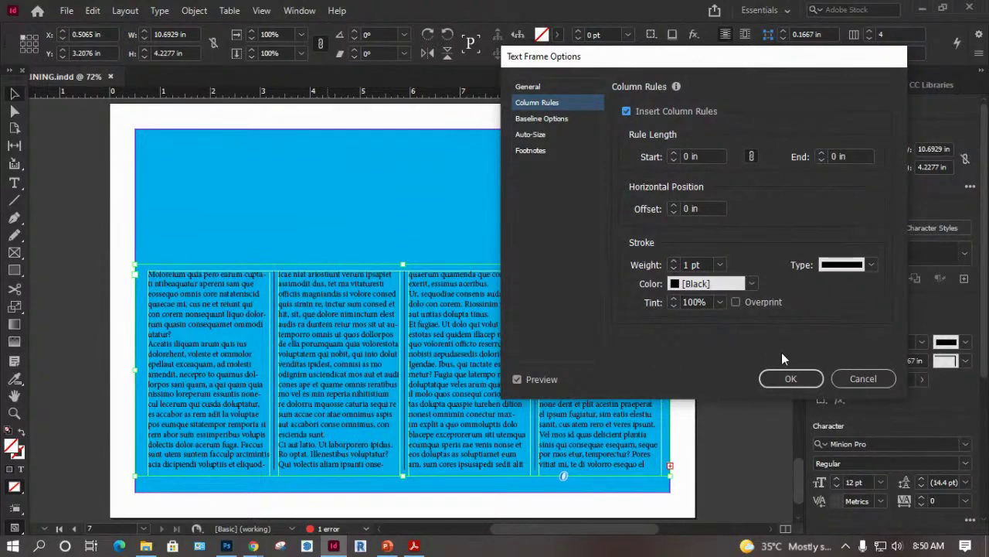
click(791, 378)
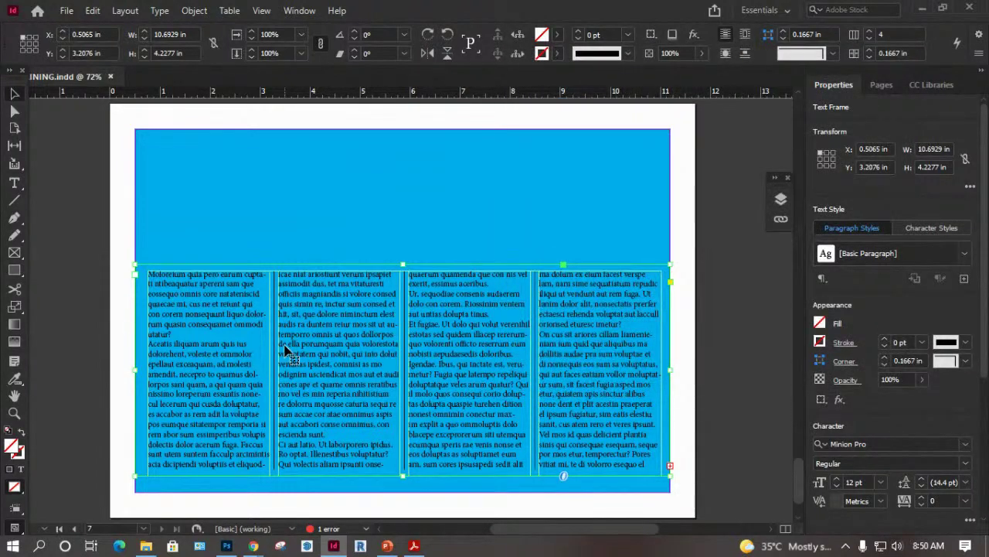
key(ctrl+equal)
key(ctrl+equal)
key(ctrl+equal)
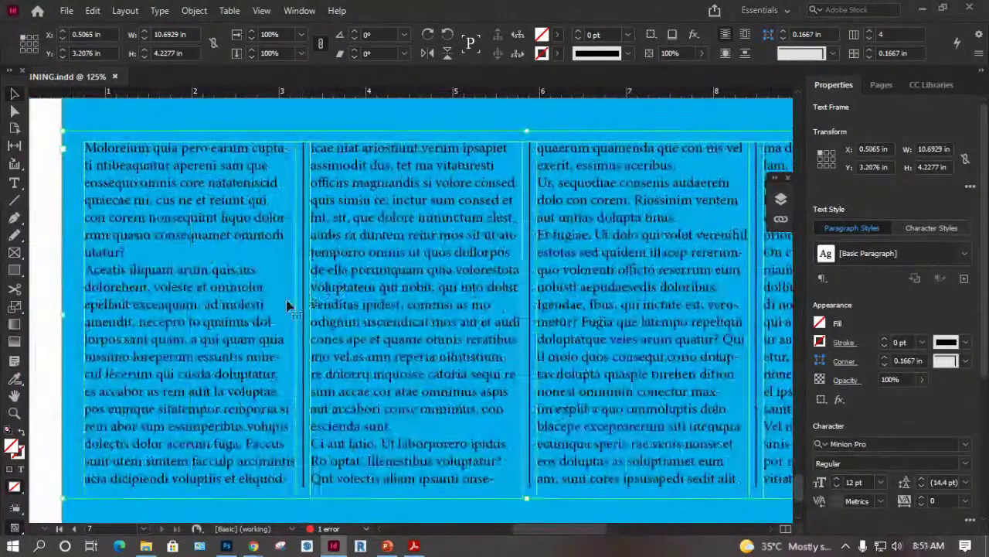
right_click(248, 232)
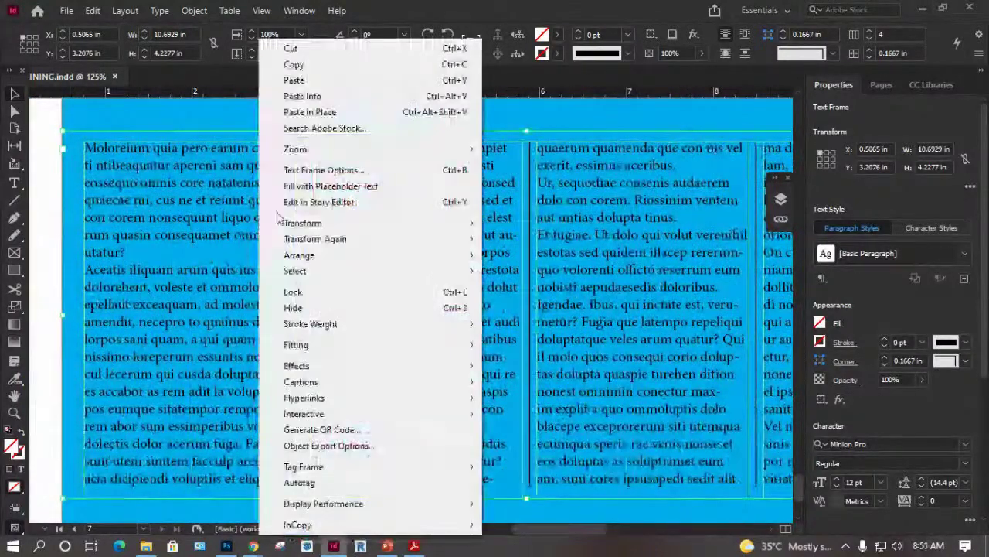
click(320, 171)
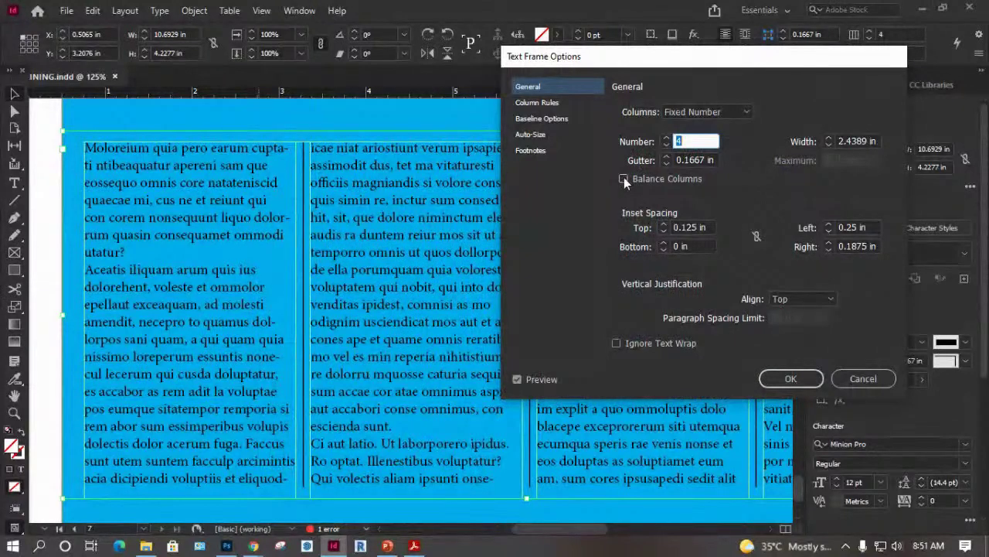
click(865, 381)
Delete successive blocks of text from the lower part of the fourth column to eliminate the overset text.
drag(404, 327, 179, 288)
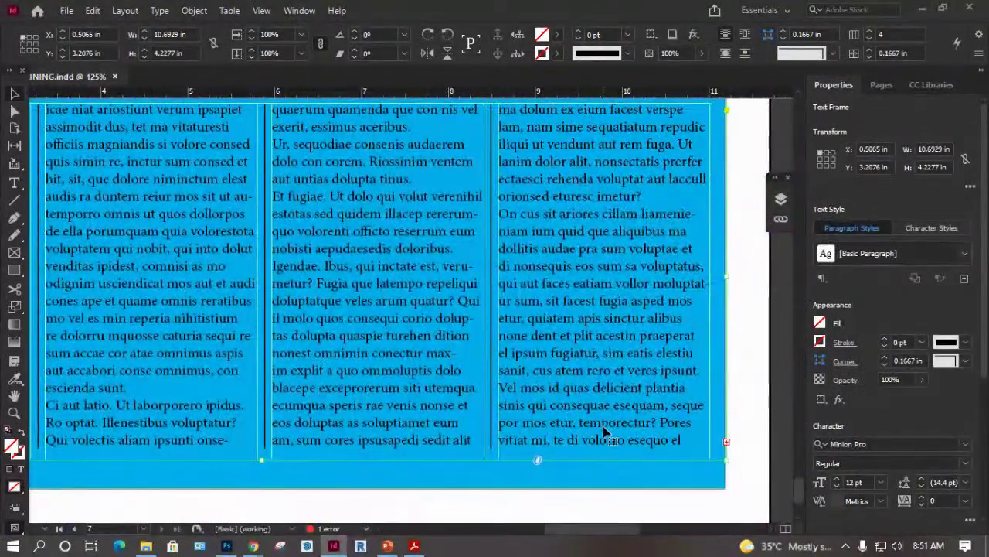
double_click(306, 222)
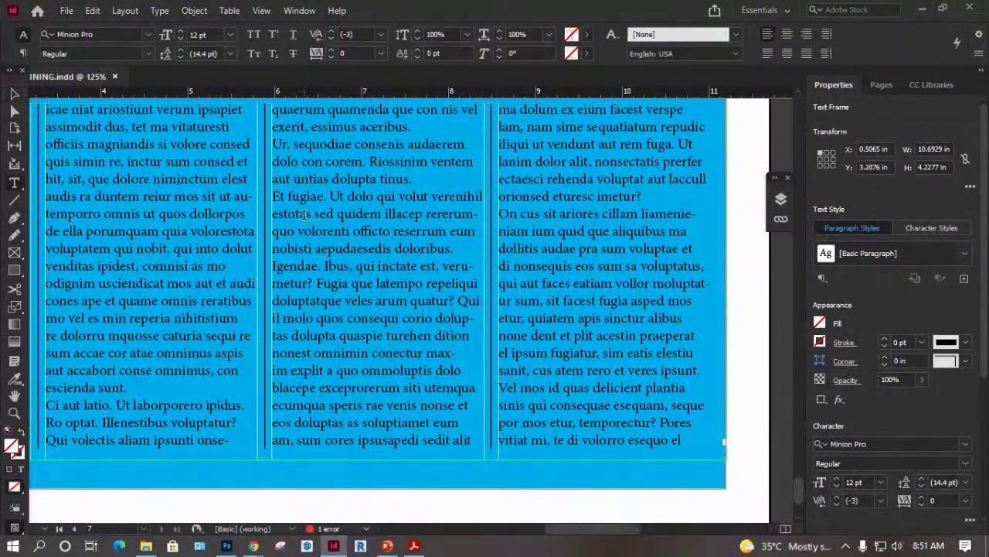
drag(693, 437, 499, 283)
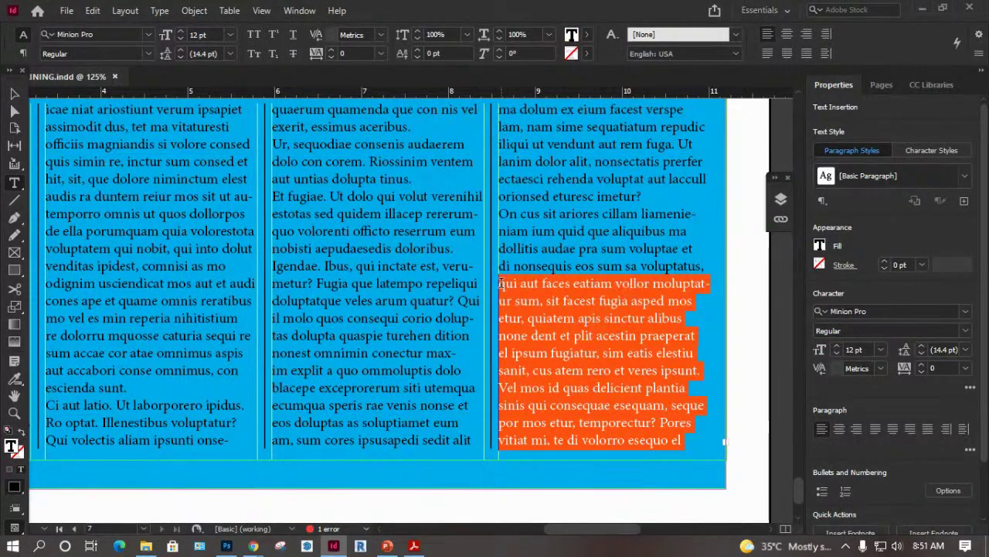
key(ctrl+v)
drag(691, 440, 516, 248)
key(ctrl+v)
drag(691, 439, 516, 249)
key(ctrl+v)
drag(706, 376, 523, 196)
key(ctrl+v)
key(ctrl+v)
drag(690, 440, 669, 161)
key(ctrl+v)
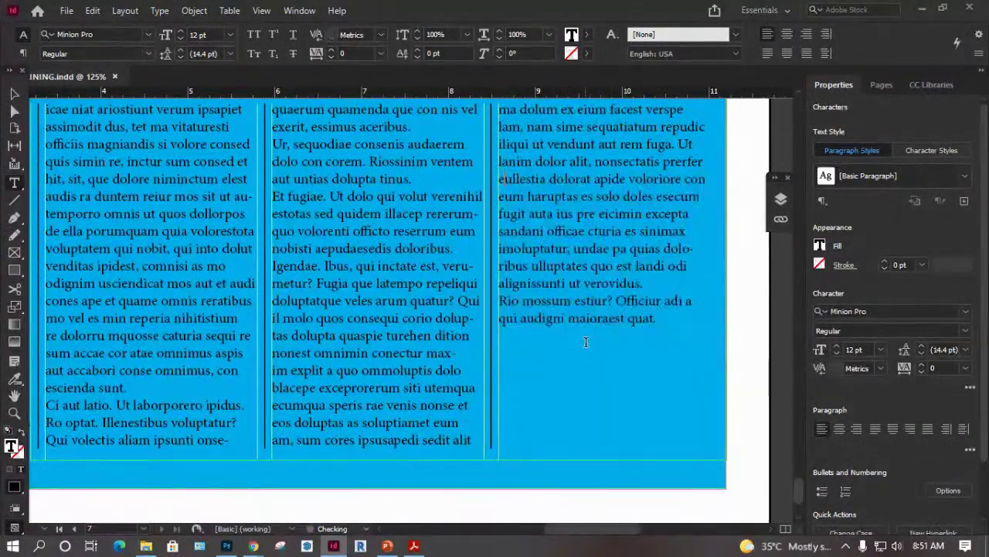
Delete the closing lines of the fourth column after "haruptas es solo doles esecum" and select the text frame as an object.
drag(666, 329, 499, 214)
key(BackSpace)
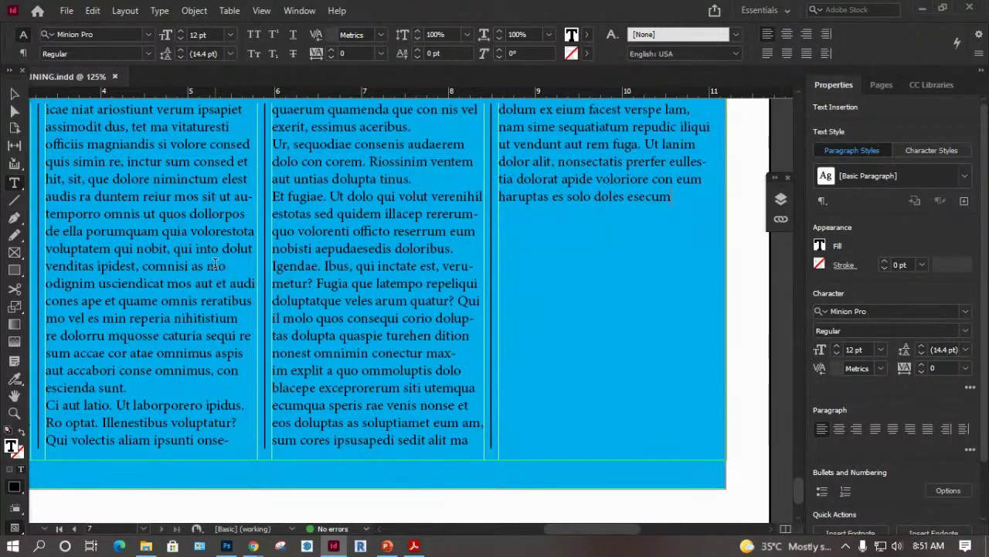
click(15, 94)
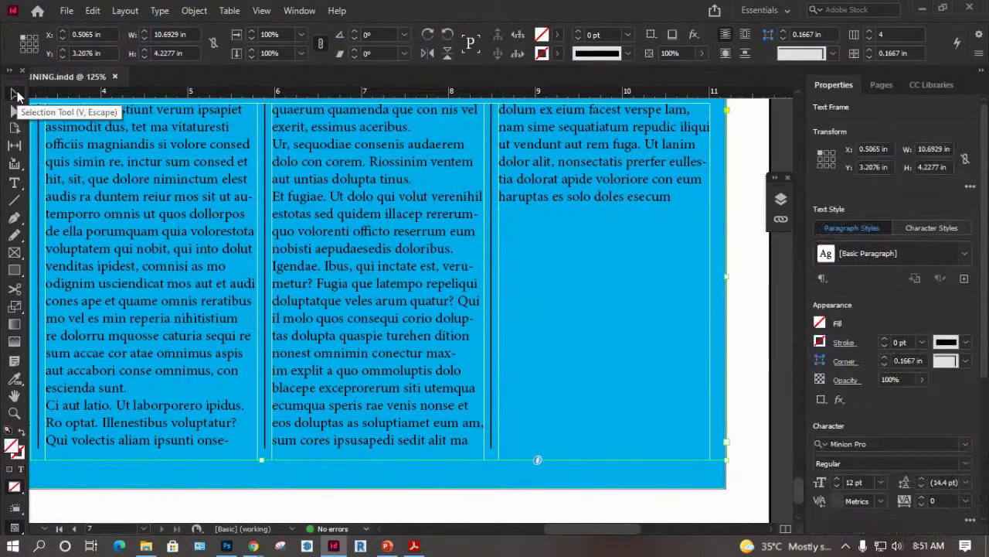
Turn on Balance Columns for the four-column text frame, comparing it off and on in the preview, and apply the frame options.
key(ctrl+0)
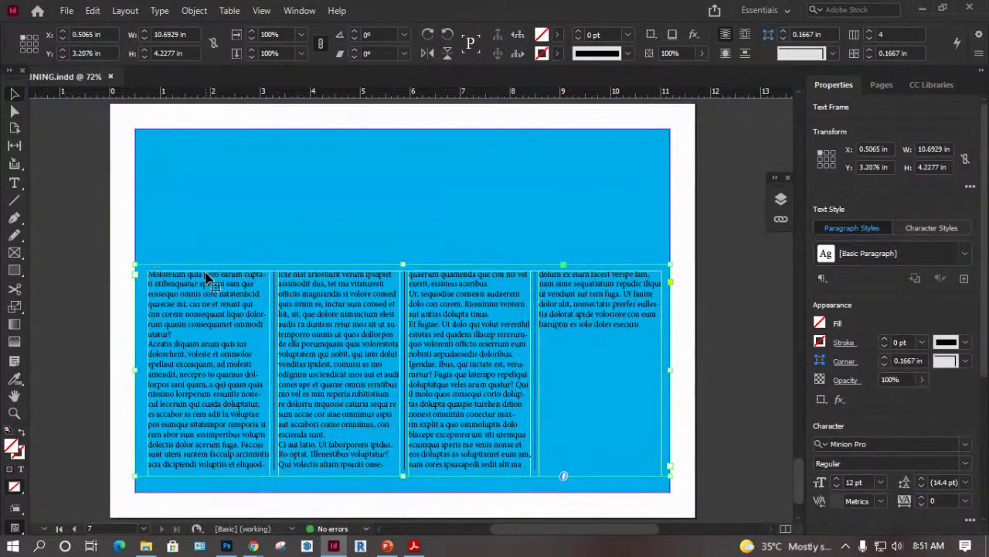
right_click(206, 279)
click(85, 268)
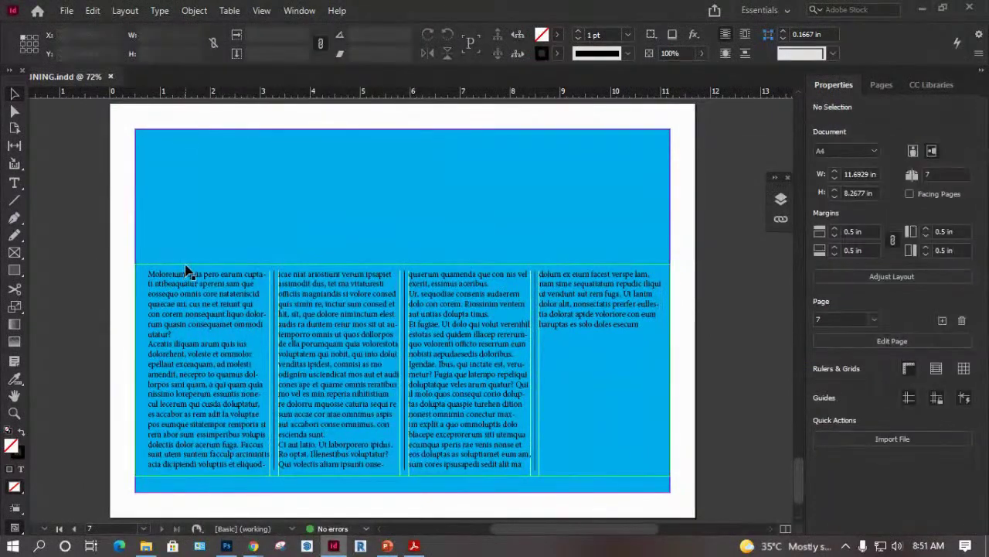
right_click(187, 271)
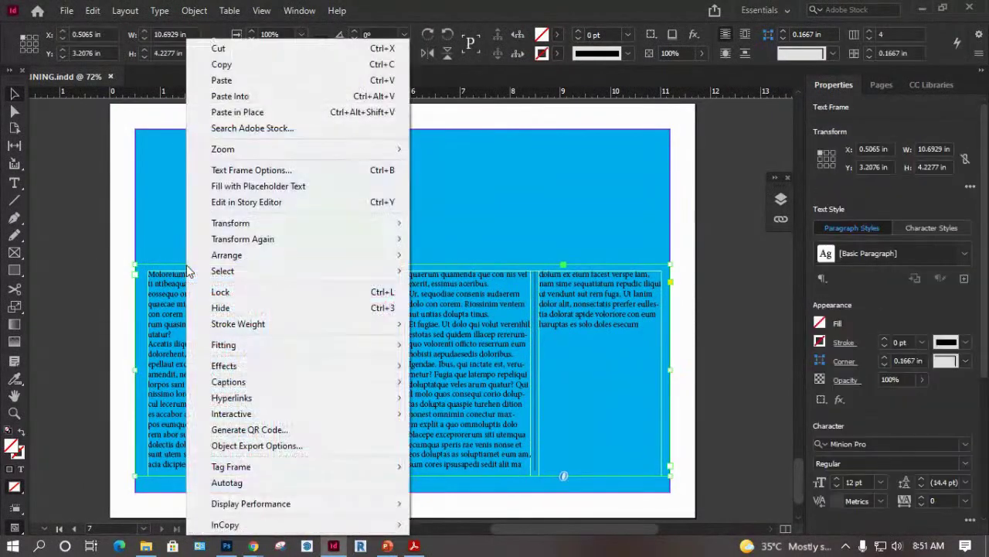
click(247, 171)
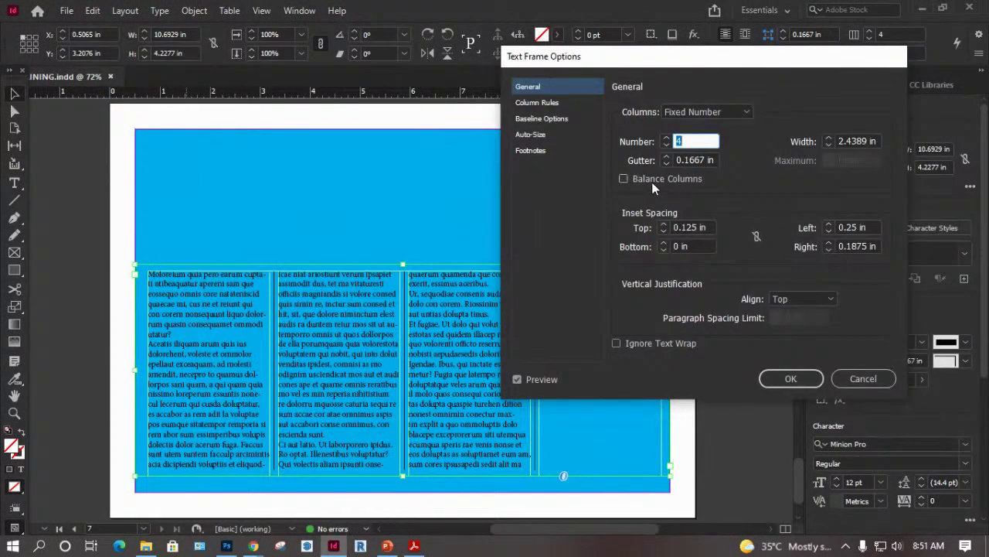
click(627, 180)
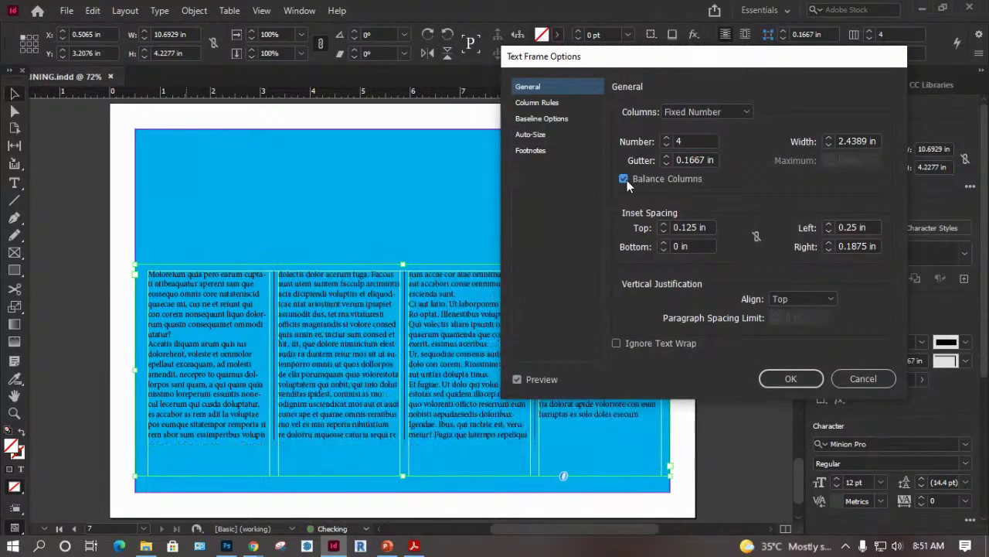
drag(666, 64, 750, 10)
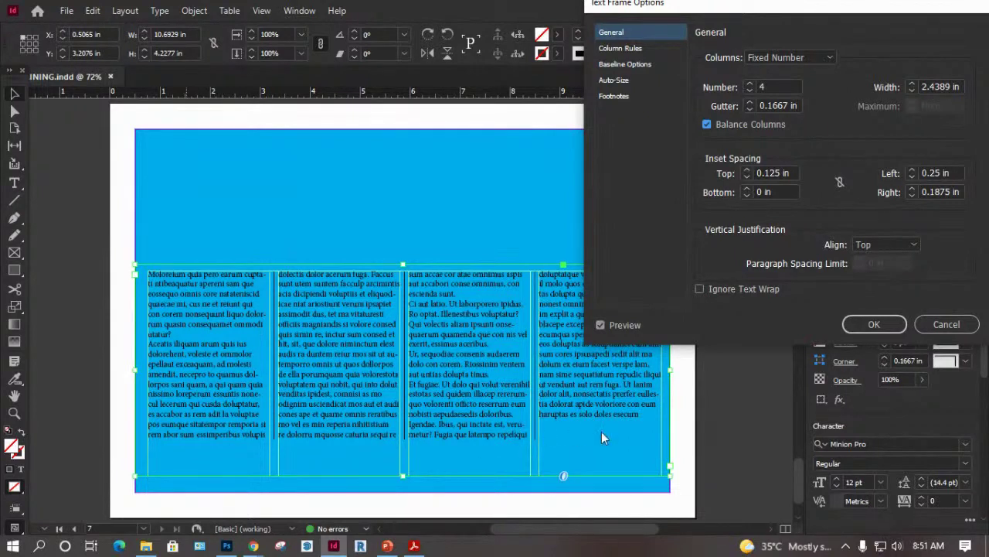
click(711, 125)
click(712, 123)
click(708, 124)
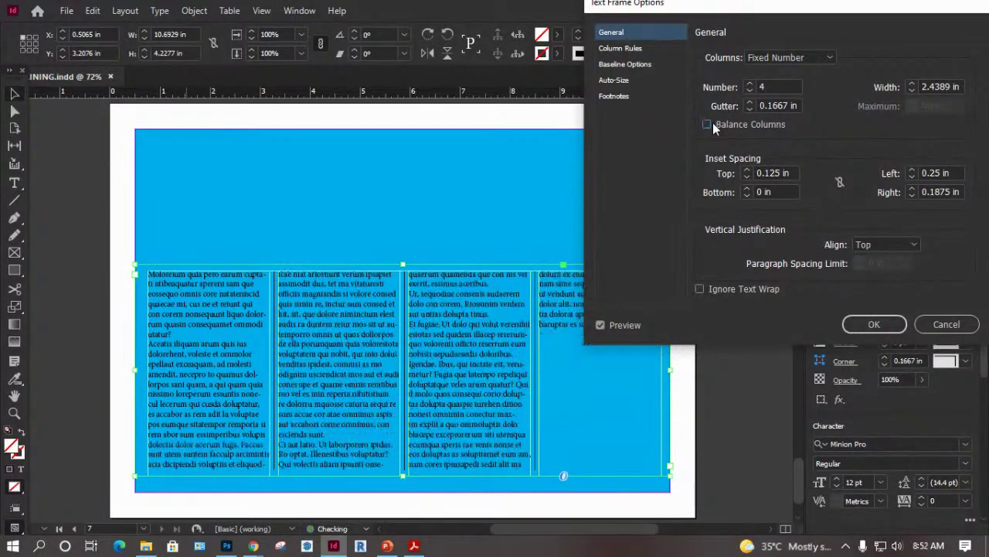
click(708, 125)
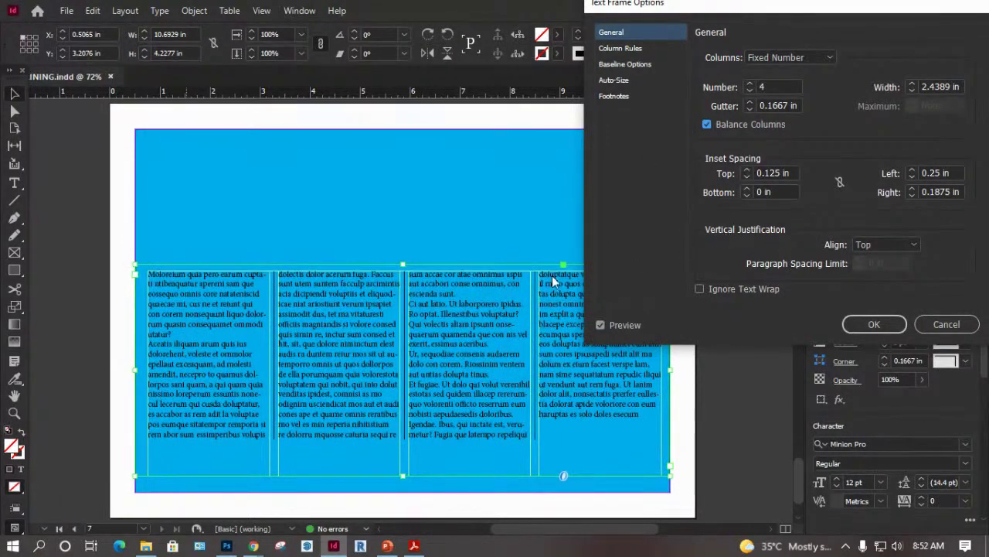
click(873, 324)
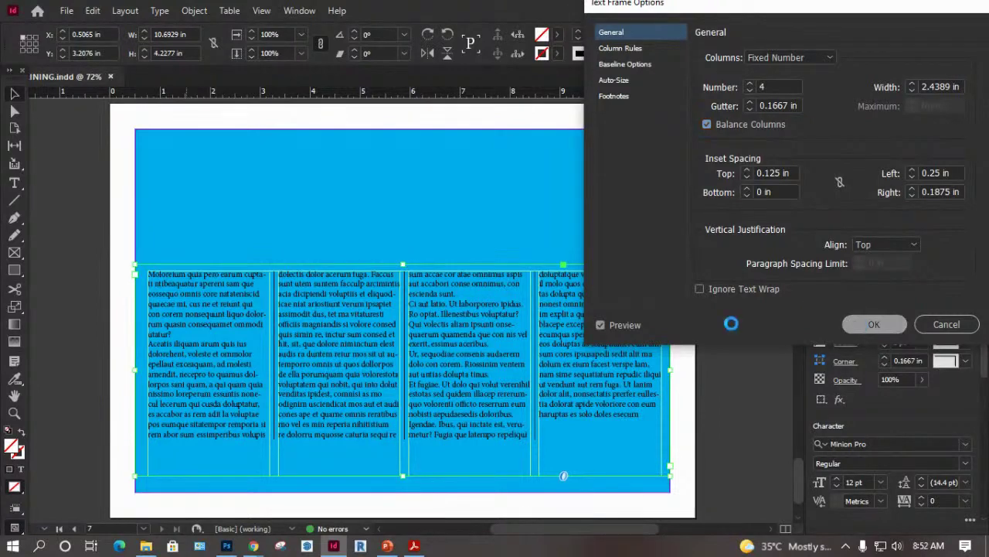
Resize the text frame to about 8.16 in wide and 6.35 in high, extending it upward over the cyan background, and deselect it.
mouse_move(403, 264)
mouse_down()
mouse_move(403, 147)
mouse_move(404, 333)
mouse_move(403, 264)
mouse_up()
drag(669, 376, 508, 373)
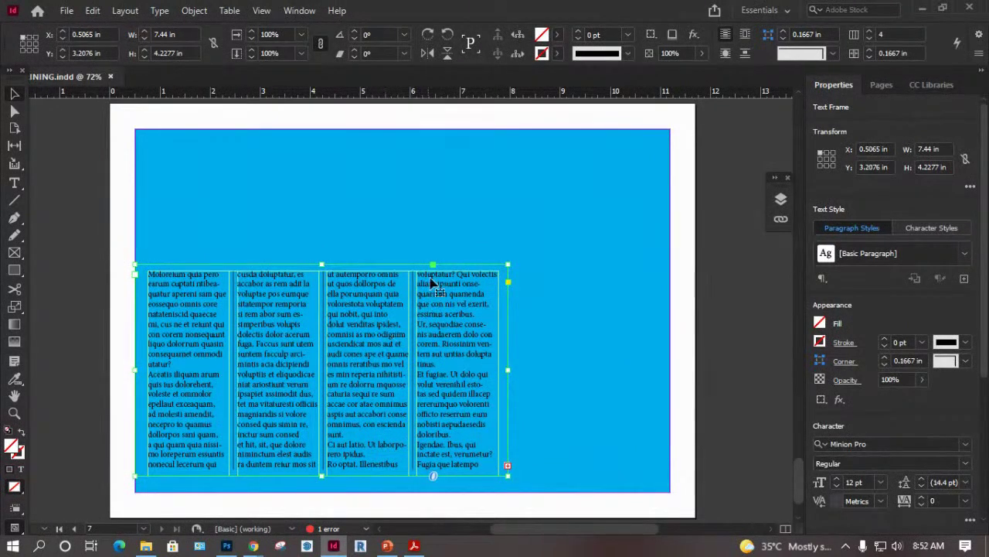
drag(509, 265, 544, 158)
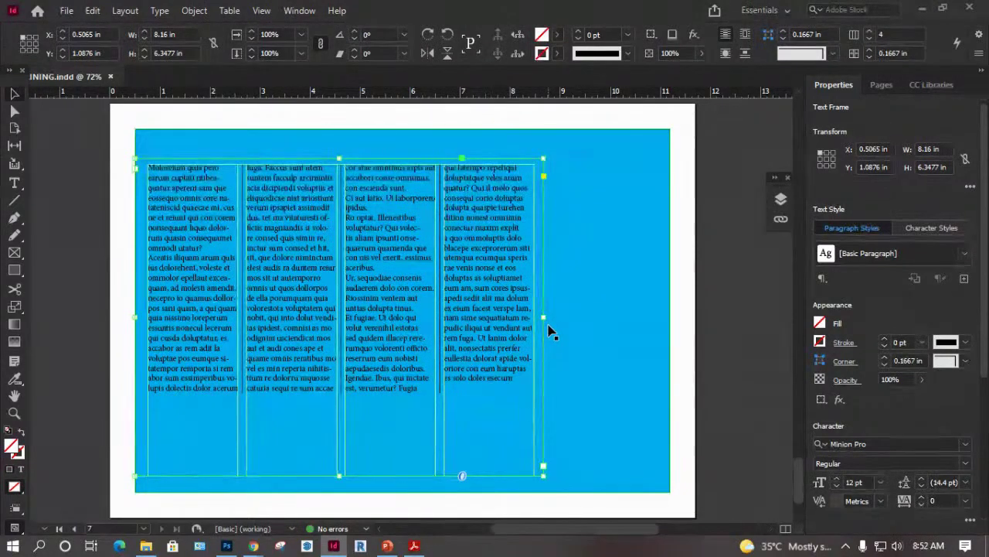
click(625, 255)
click(691, 222)
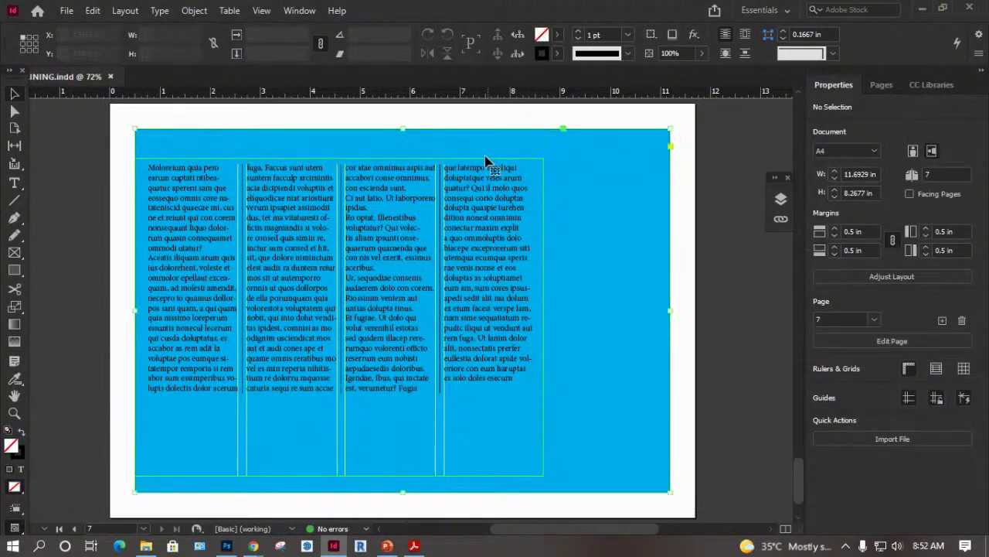
click(484, 163)
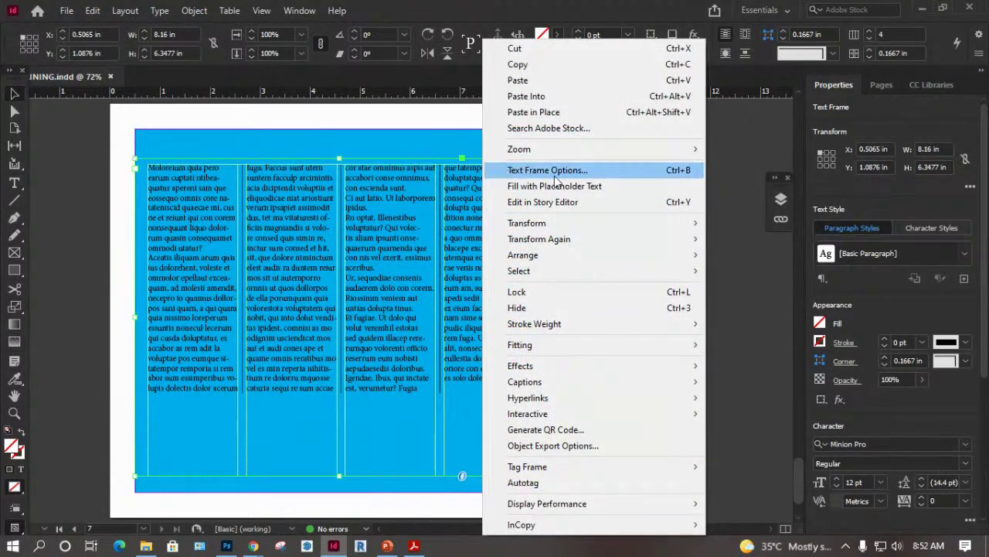
click(318, 169)
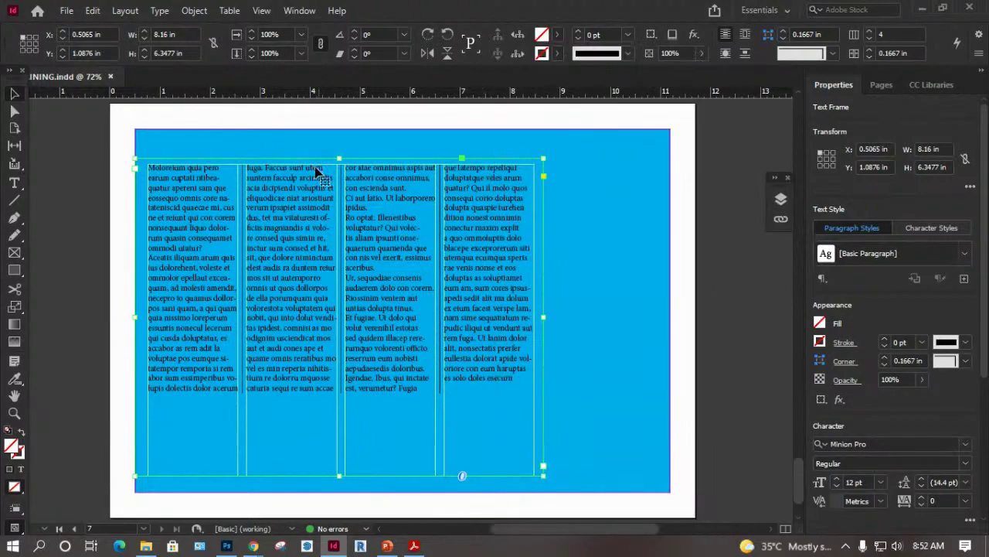
click(92, 11)
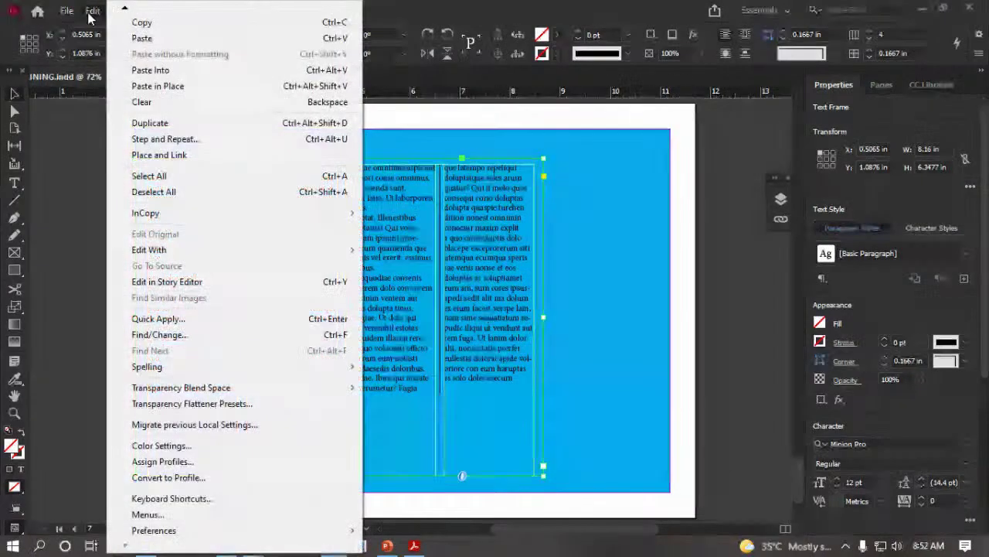
click(91, 13)
click(127, 12)
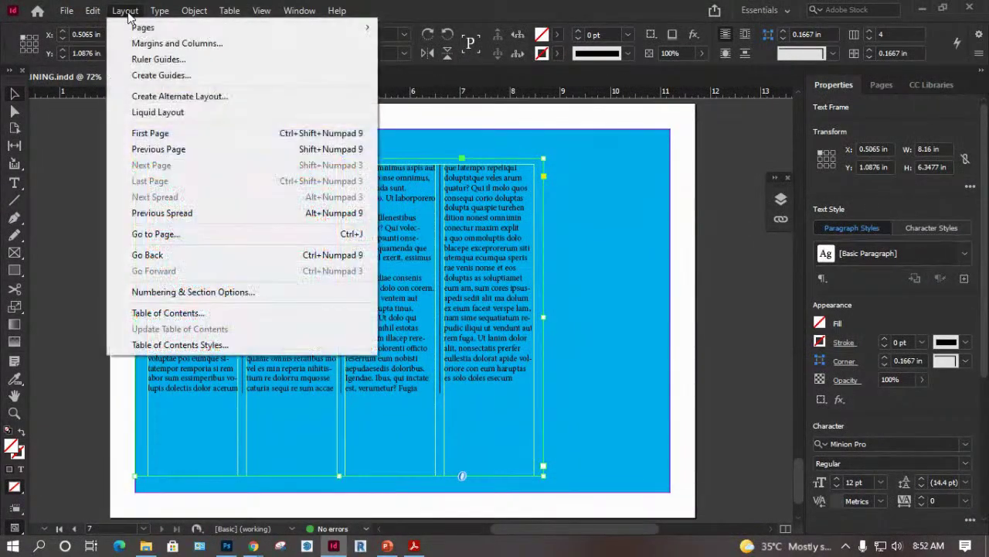
click(126, 11)
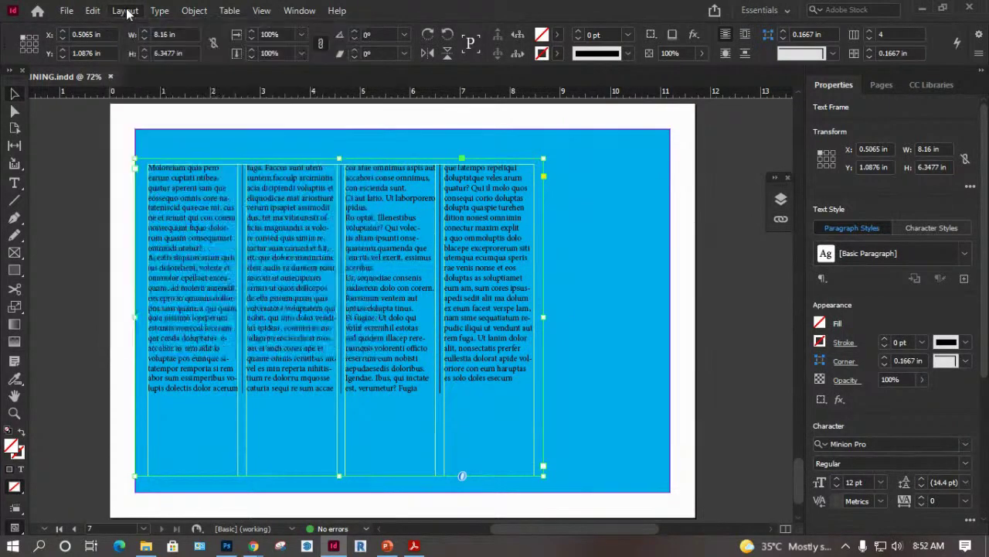
click(192, 11)
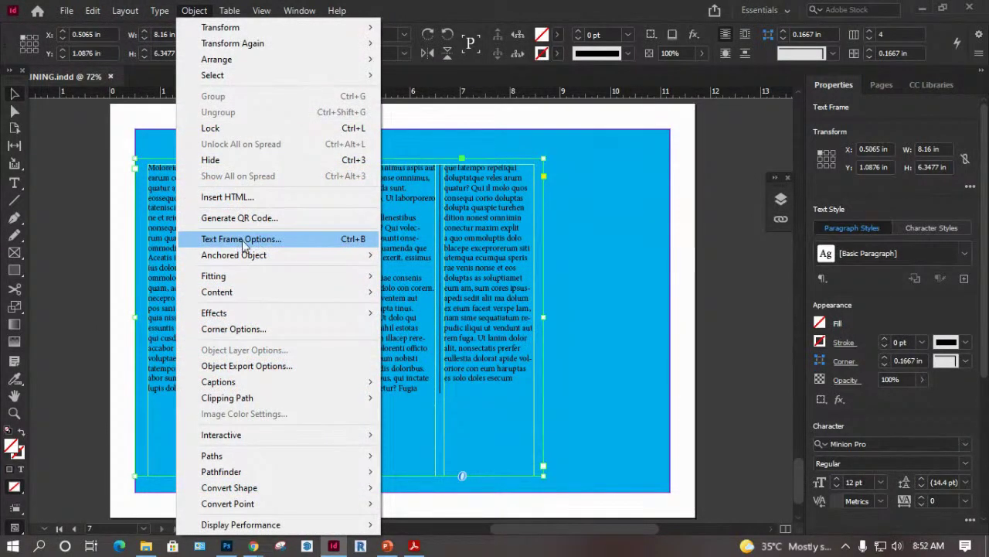
click(189, 11)
click(189, 11)
click(68, 179)
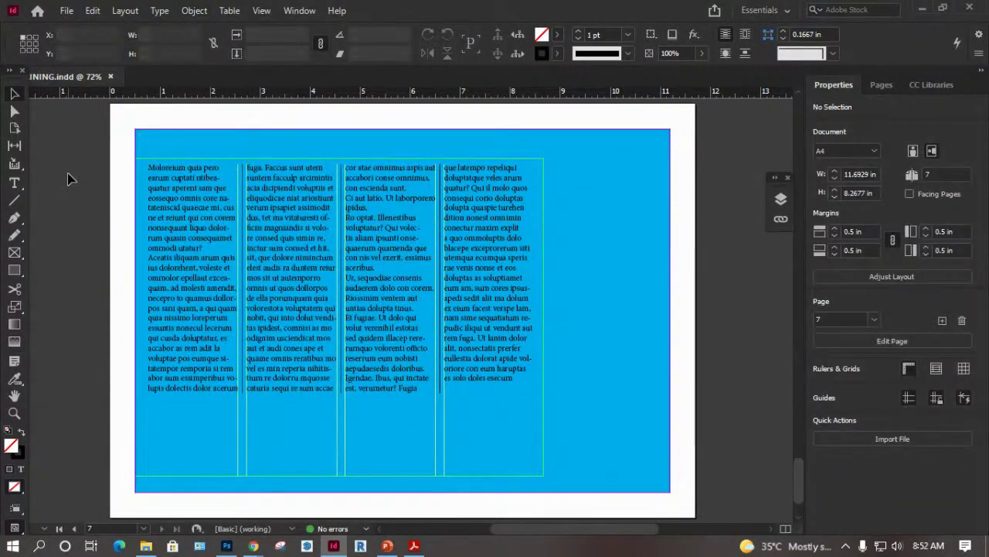
click(277, 345)
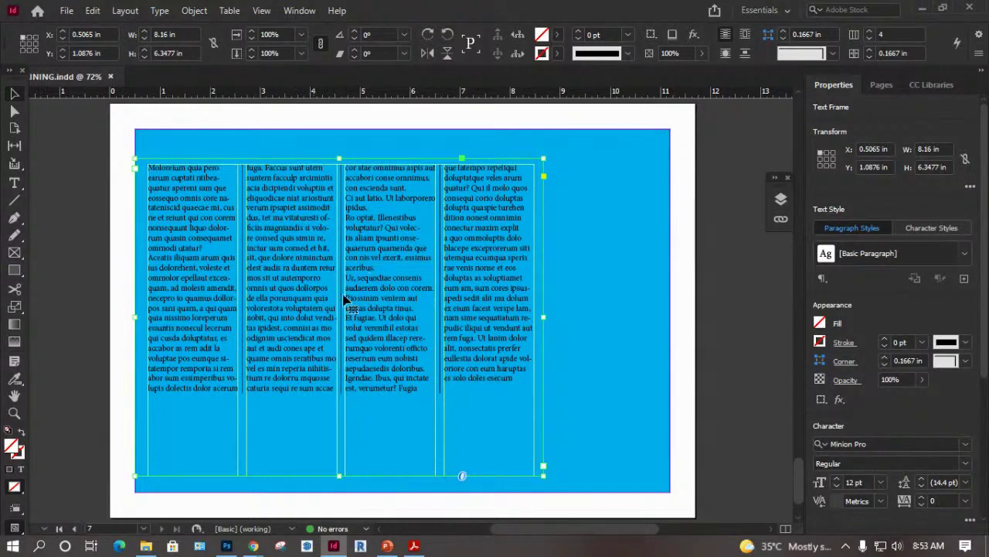
click(101, 183)
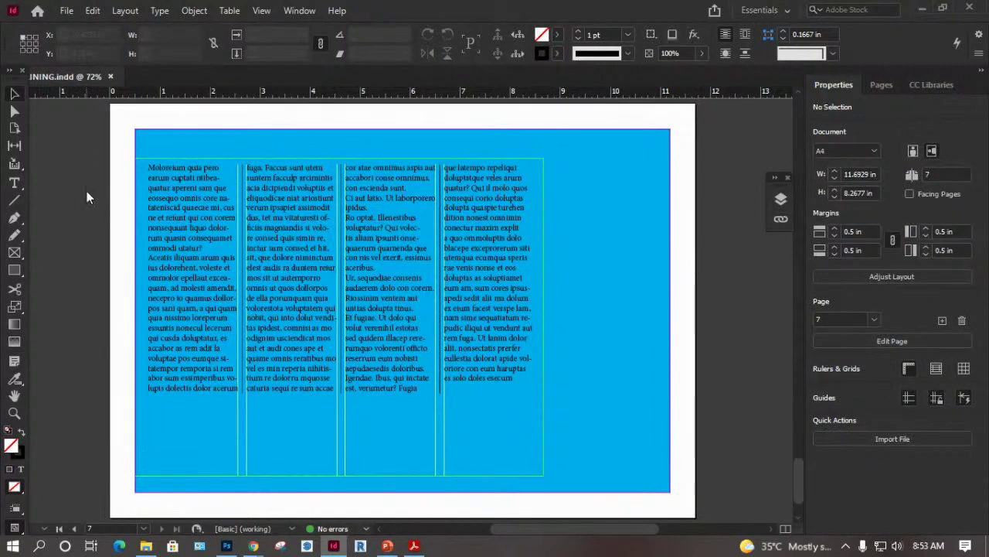
Start placing a file and look through the 12 Photoshop Composition folder in 2 TUTORIAL for an image.
key(ctrl+d)
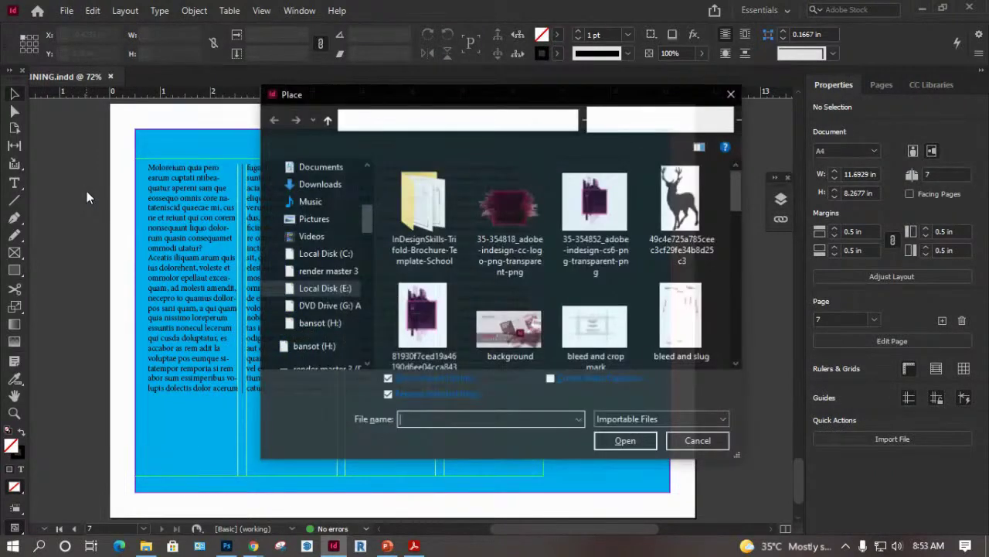
click(328, 120)
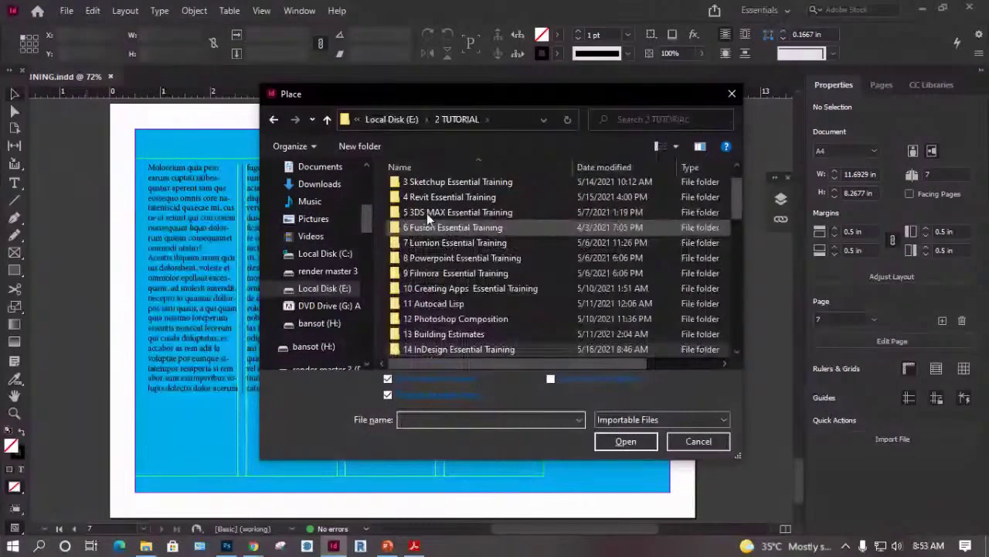
scroll(463, 228, down, 1)
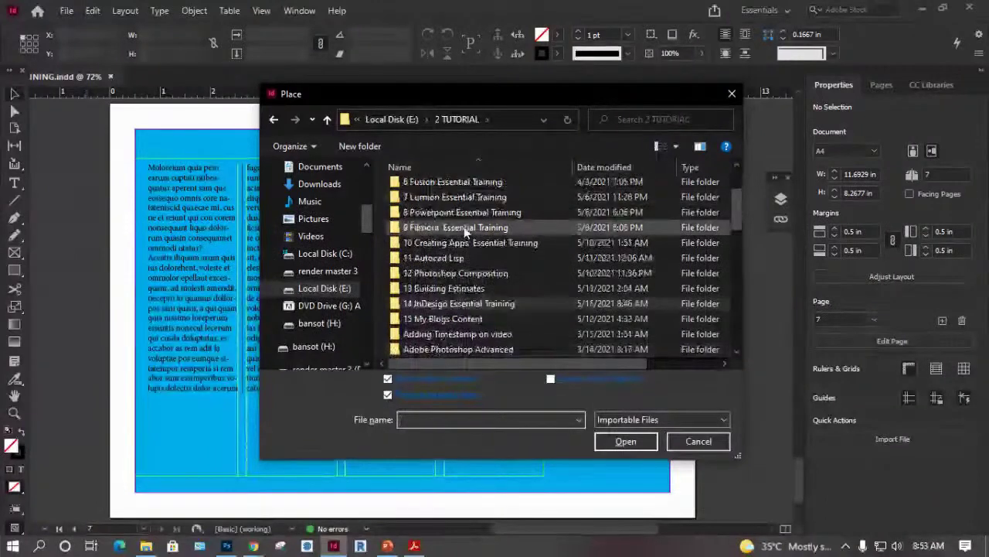
double_click(467, 275)
scroll(467, 275, down, 8)
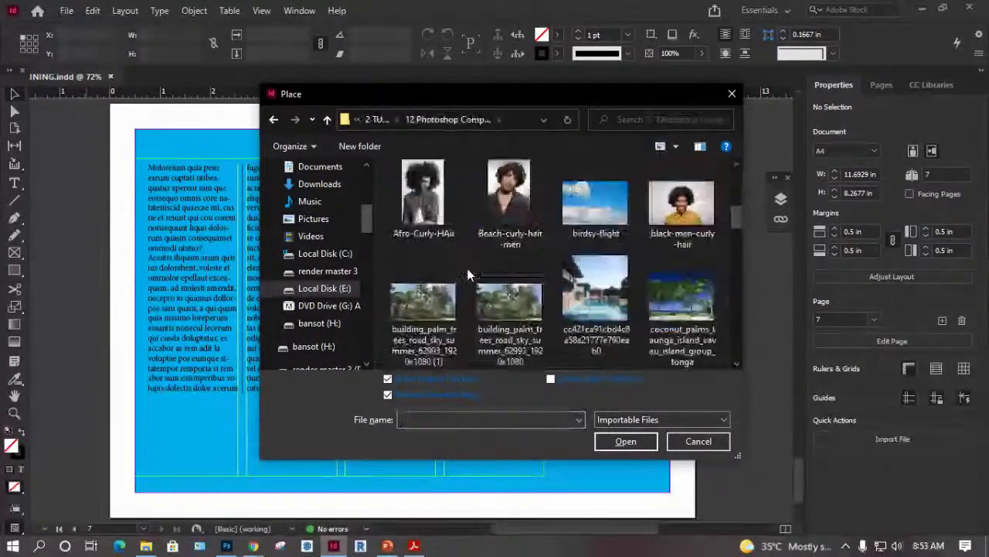
scroll(467, 275, down, 6)
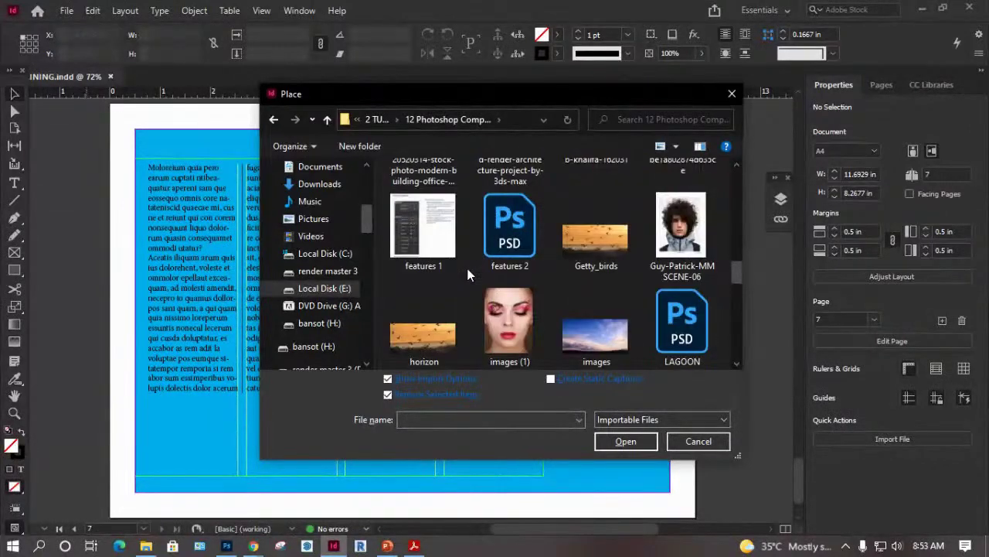
scroll(467, 275, up, 1)
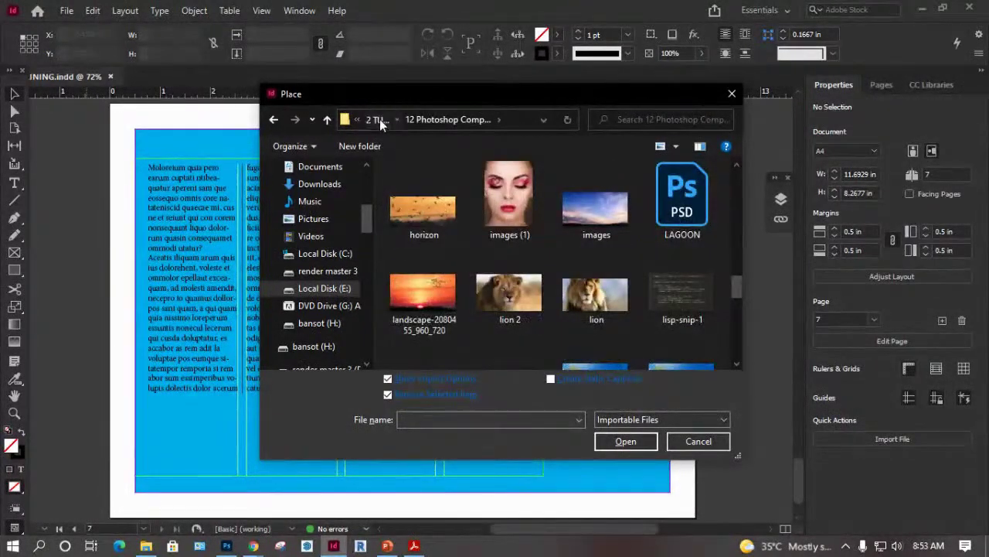
Place the E0sZ9K8WYAYNDMI image from the 14 InDesign Essential Training folder with its existing import options, positioned across the second and third columns.
click(379, 119)
click(466, 244)
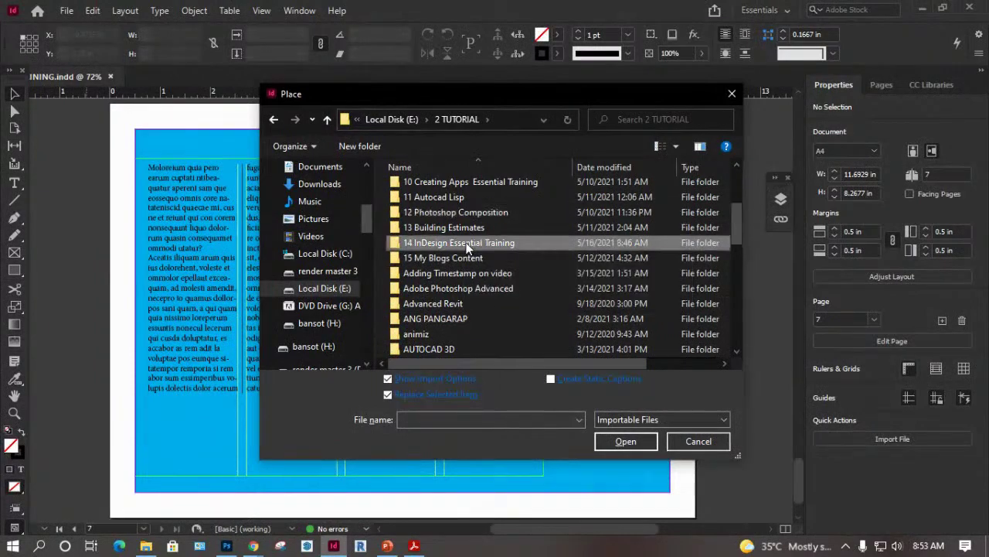
double_click(466, 245)
scroll(472, 260, down, 3)
scroll(472, 253, down, 2)
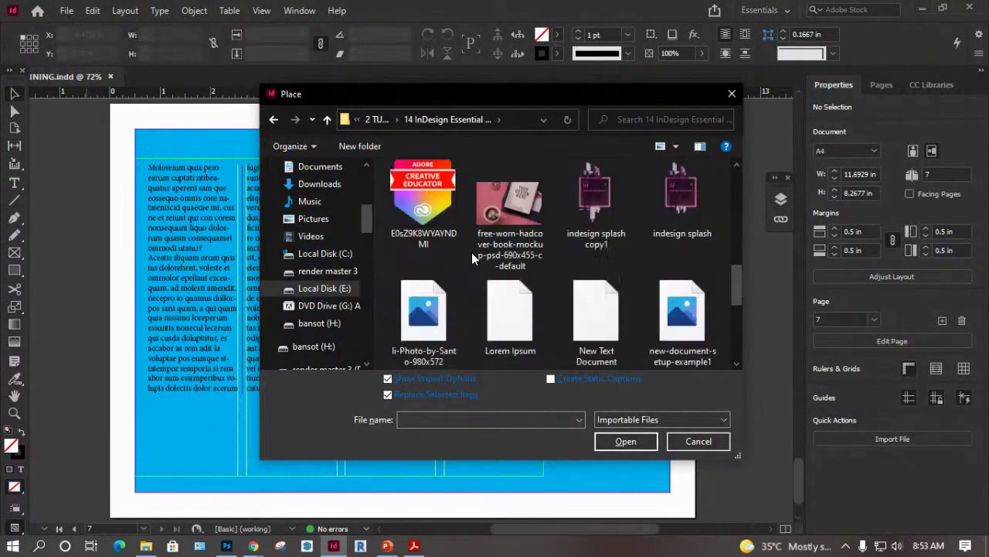
scroll(473, 253, up, 2)
click(417, 290)
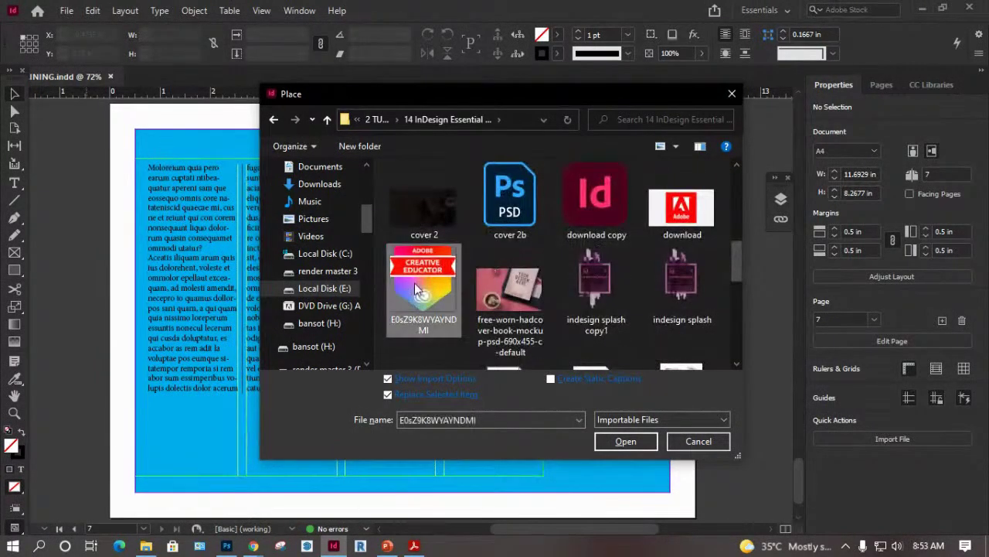
click(626, 442)
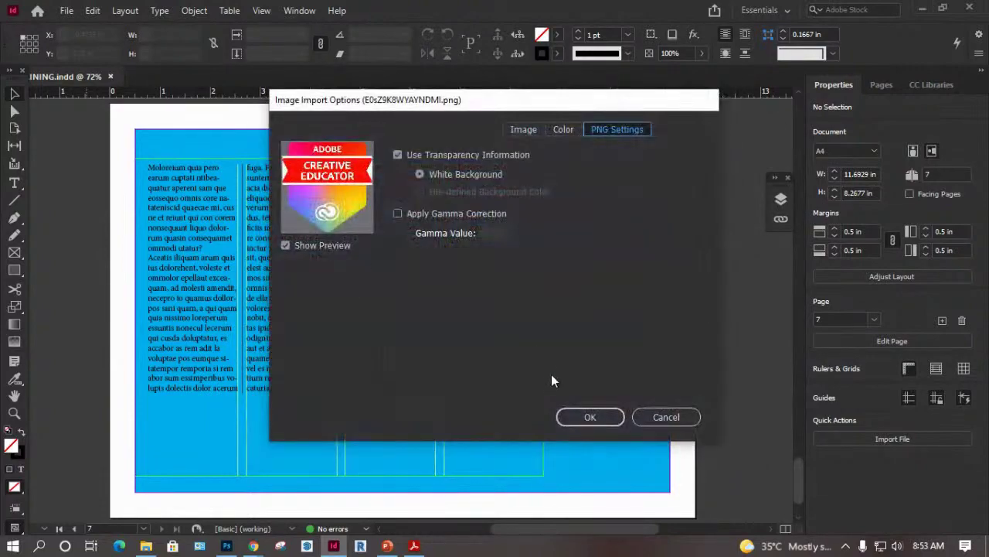
click(590, 417)
click(286, 257)
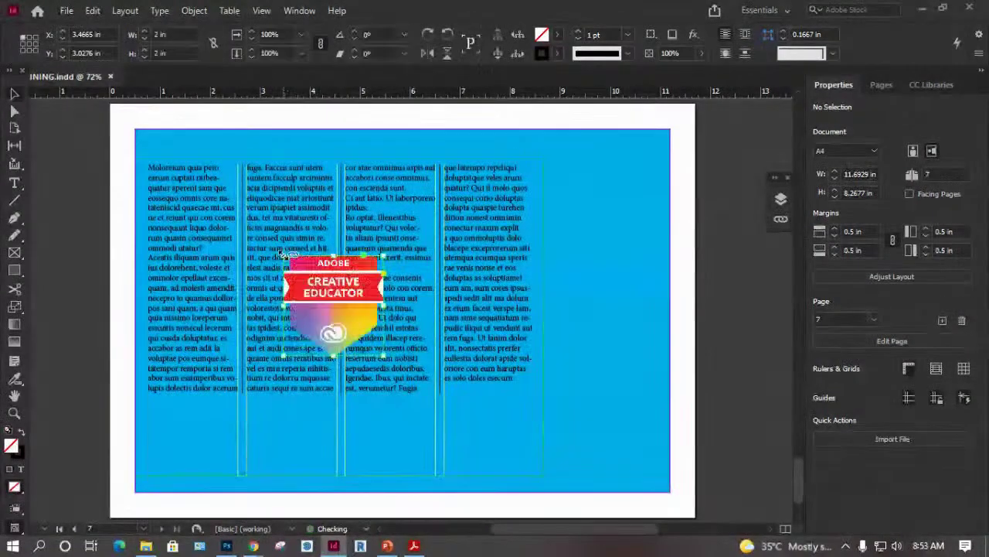
drag(322, 270, 330, 248)
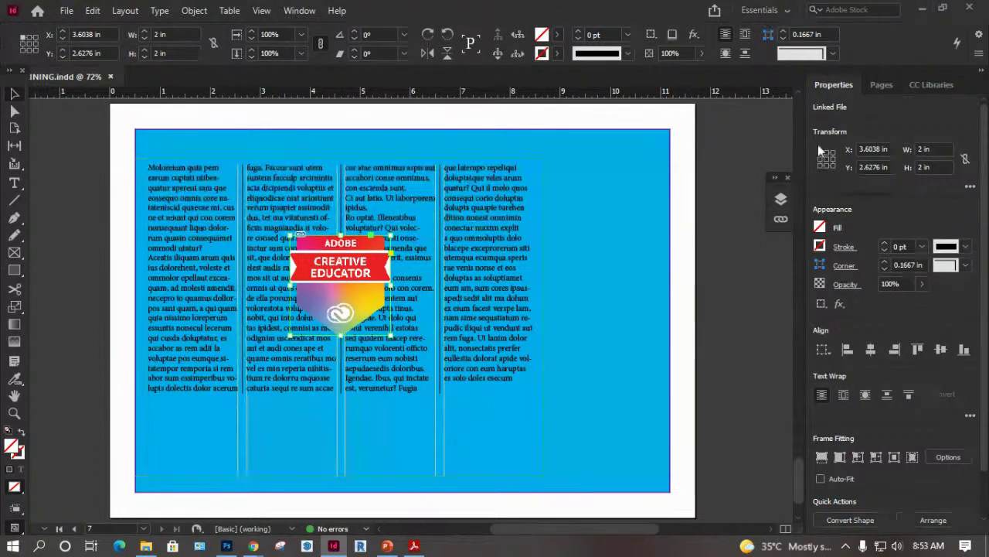
Try bounding-box text wrap on the badge image, switch it to wrap around the object shape, and select the image content.
click(844, 395)
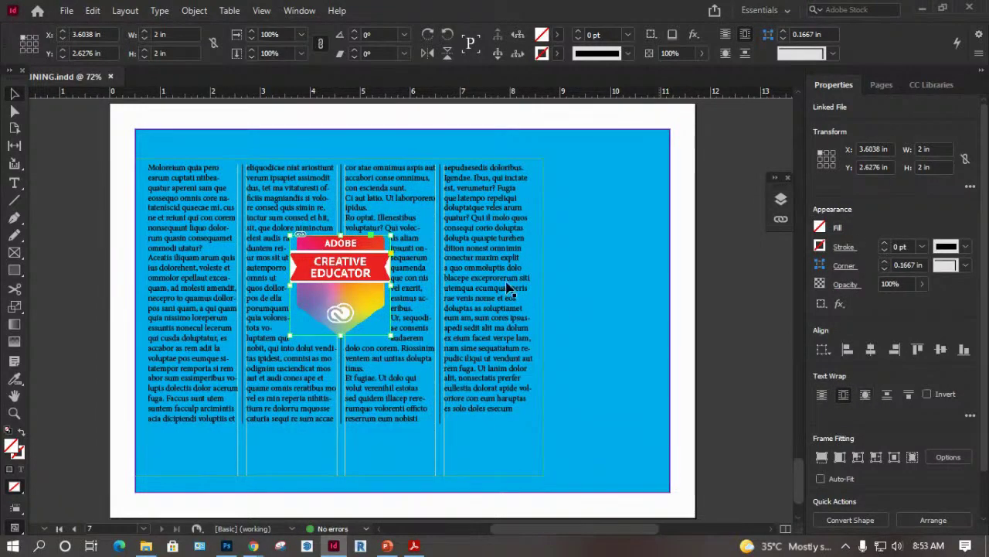
click(864, 395)
click(340, 286)
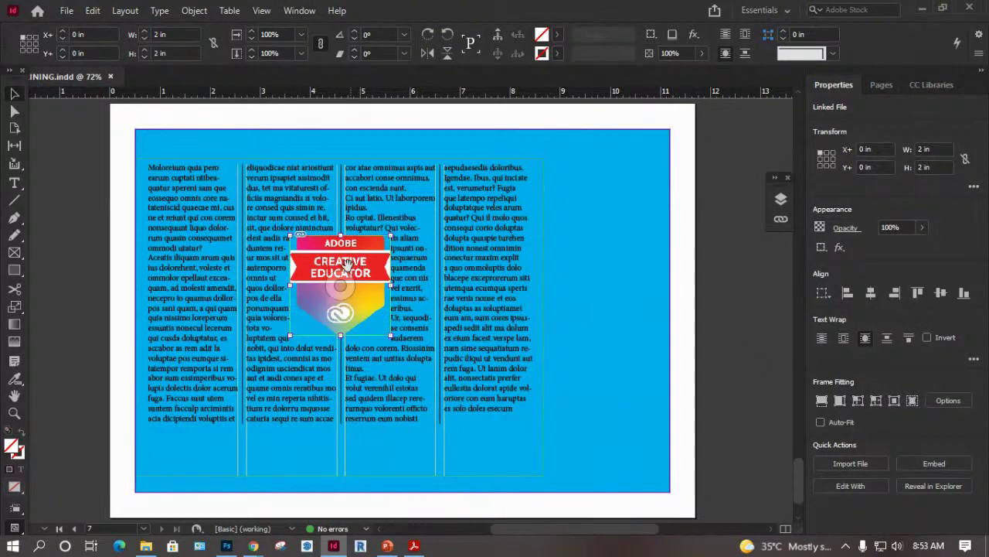
Shift the badge content within its frame and bring it back to about X -0.07 in and Y 0 in, leaving it deselected.
drag(345, 263, 302, 287)
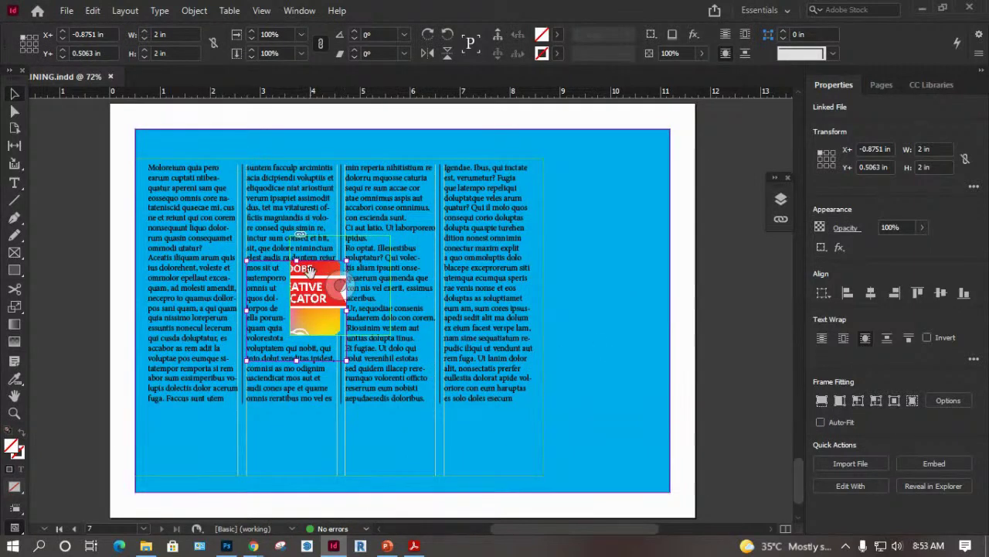
click(340, 236)
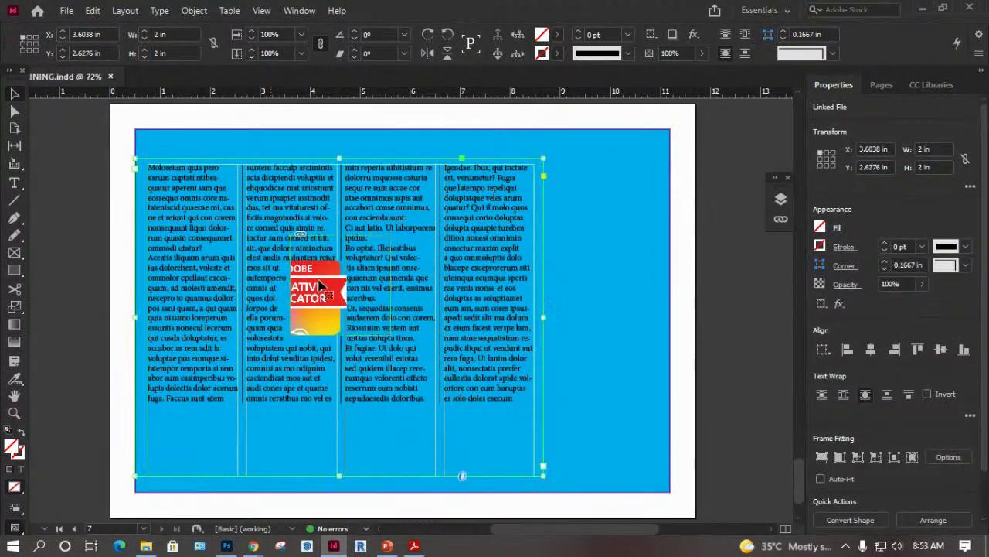
click(272, 282)
click(308, 280)
click(308, 280)
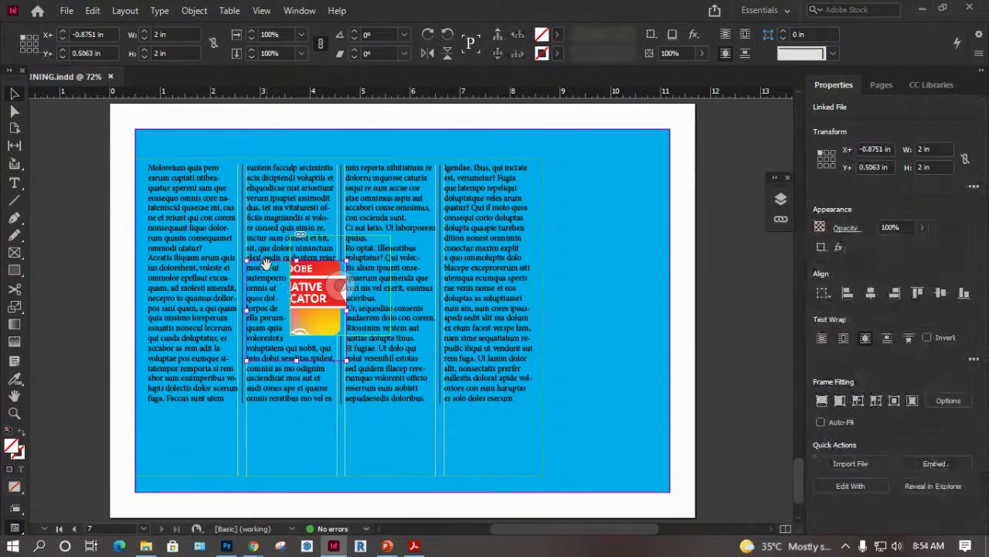
drag(317, 287, 358, 263)
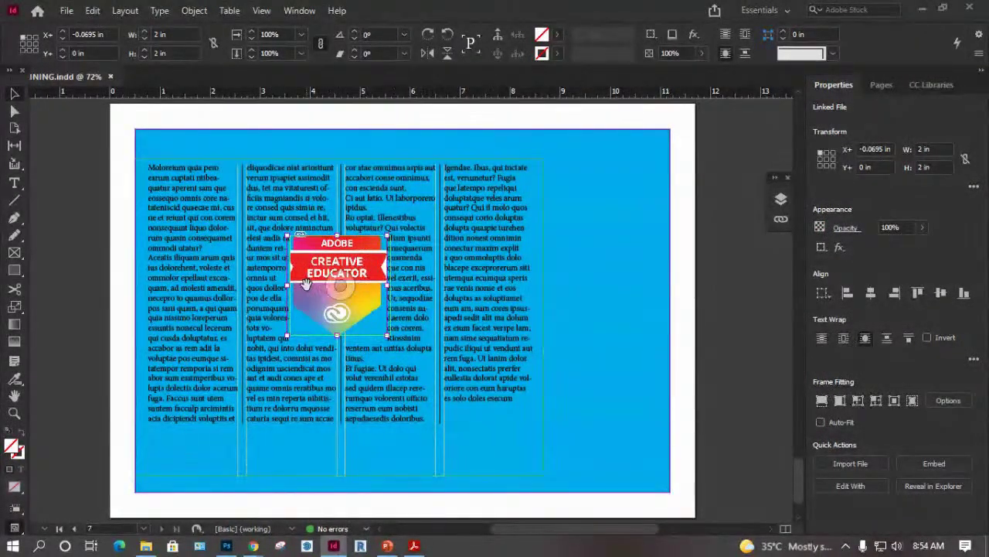
click(391, 259)
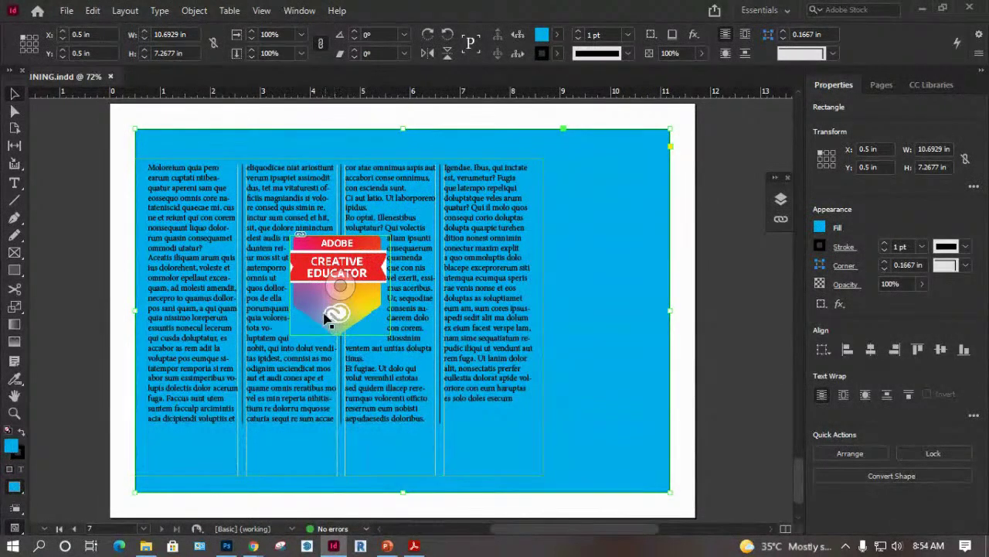
Try bounding-box text wrap on the badge frame, examined at 150% zoom, and restore wrapping around the object shape.
key(z)
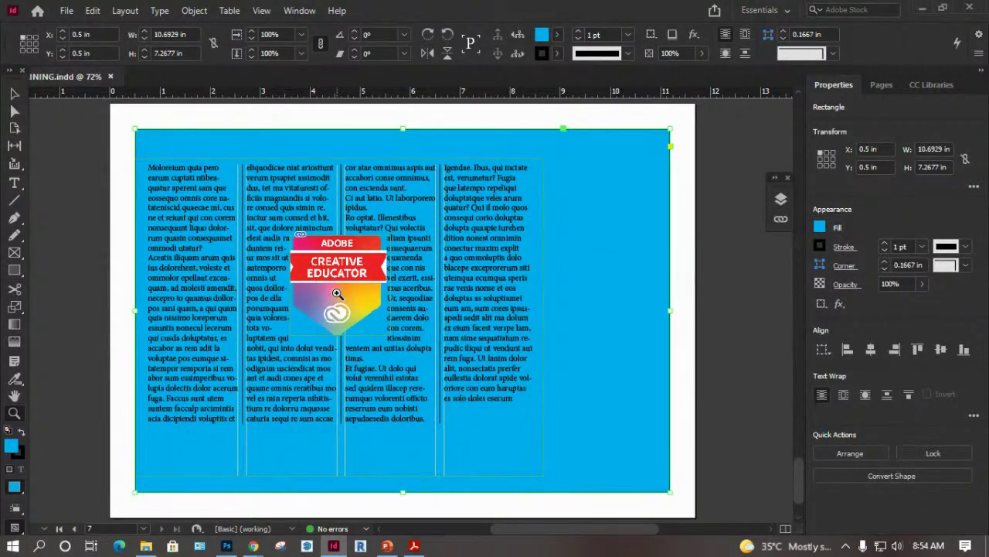
click(338, 300)
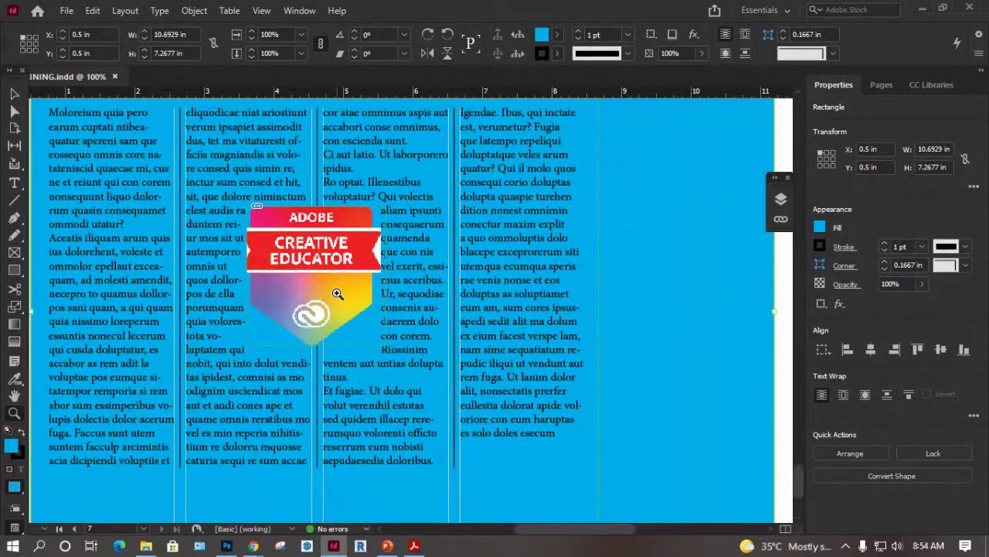
alt+click(338, 294)
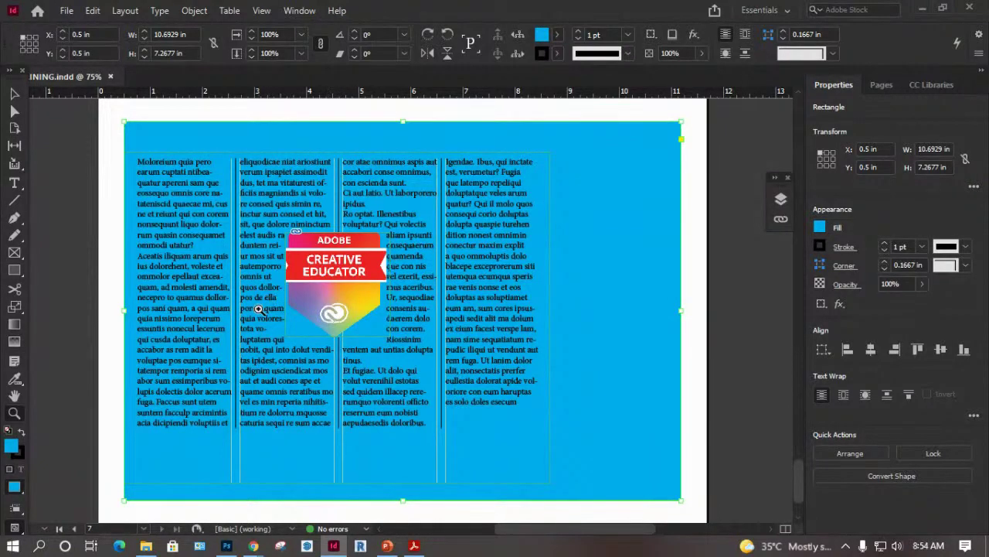
click(331, 300)
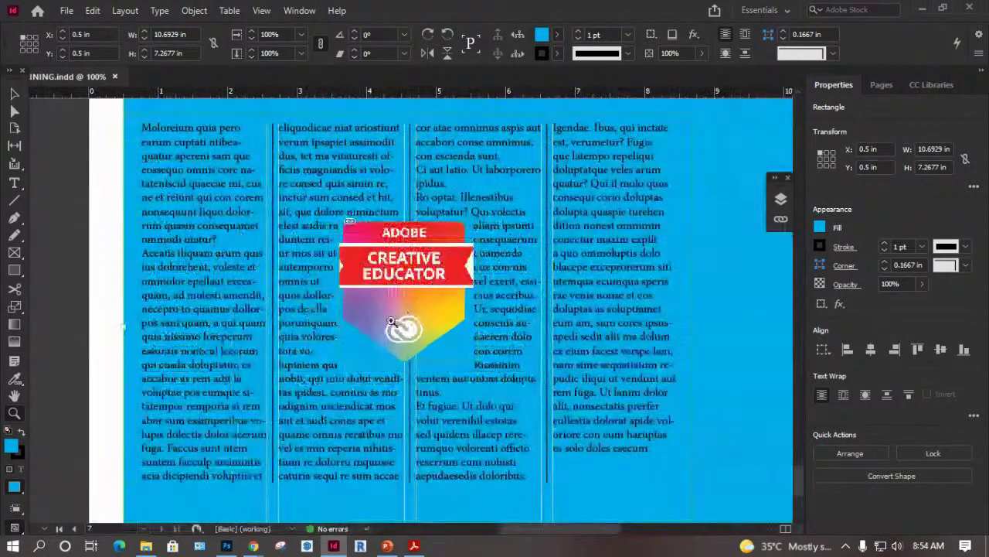
click(410, 338)
click(413, 301)
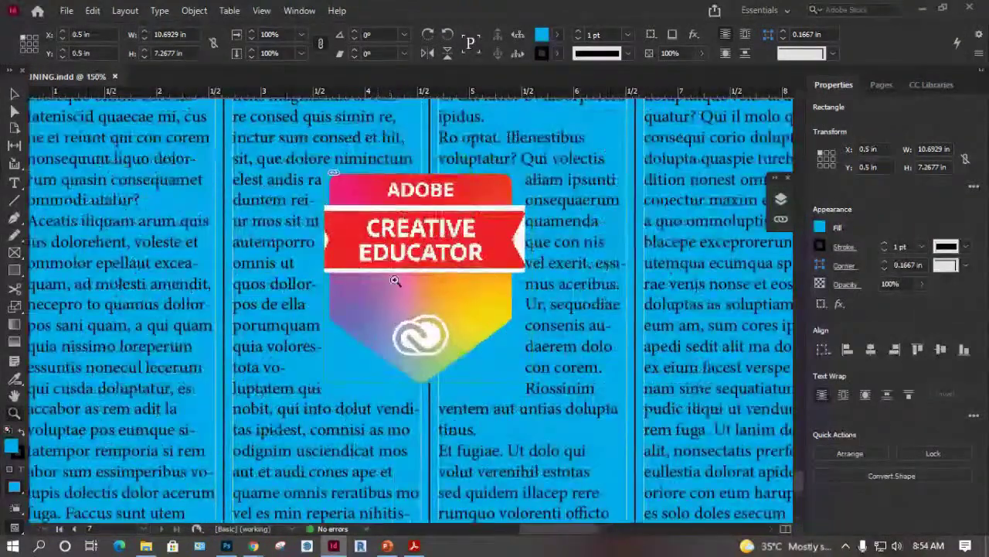
click(14, 94)
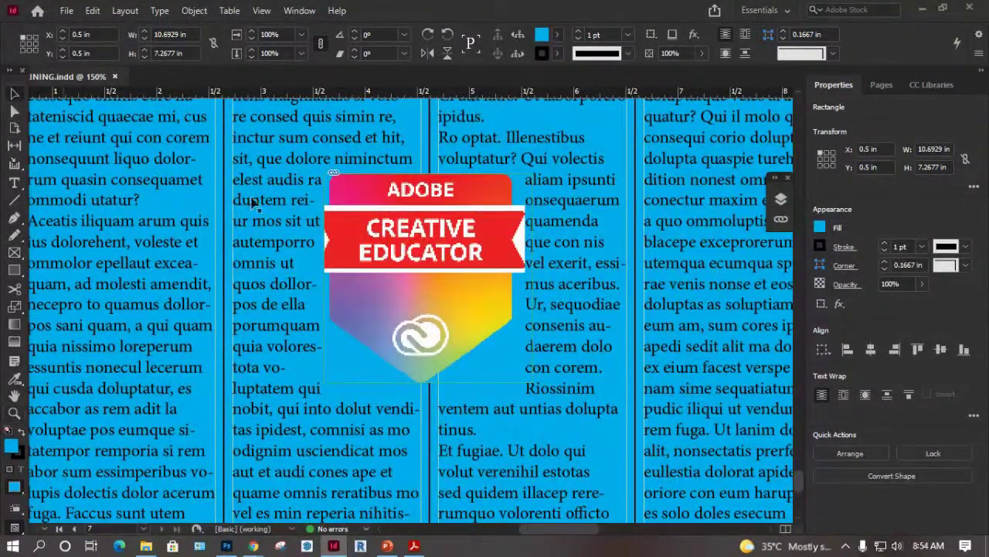
click(334, 233)
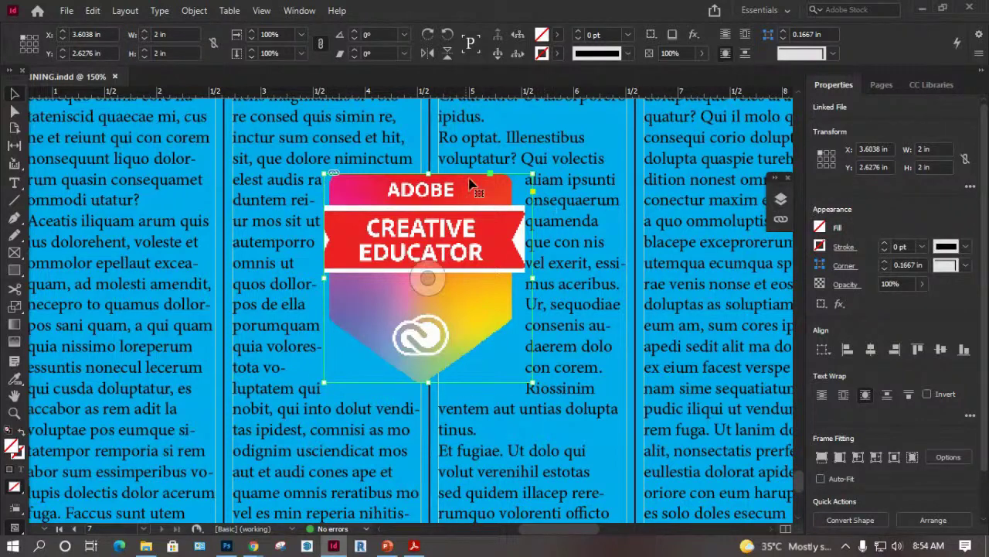
click(844, 395)
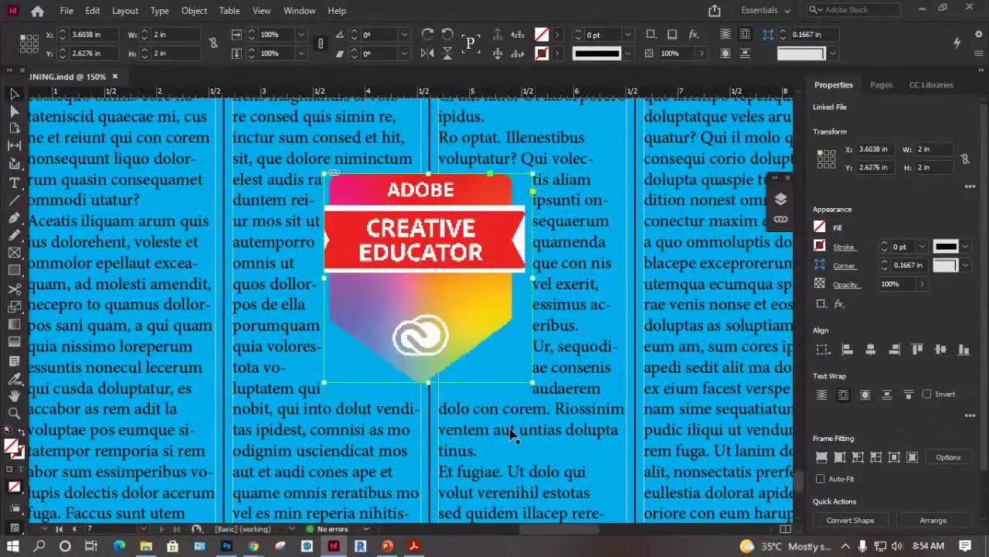
click(864, 397)
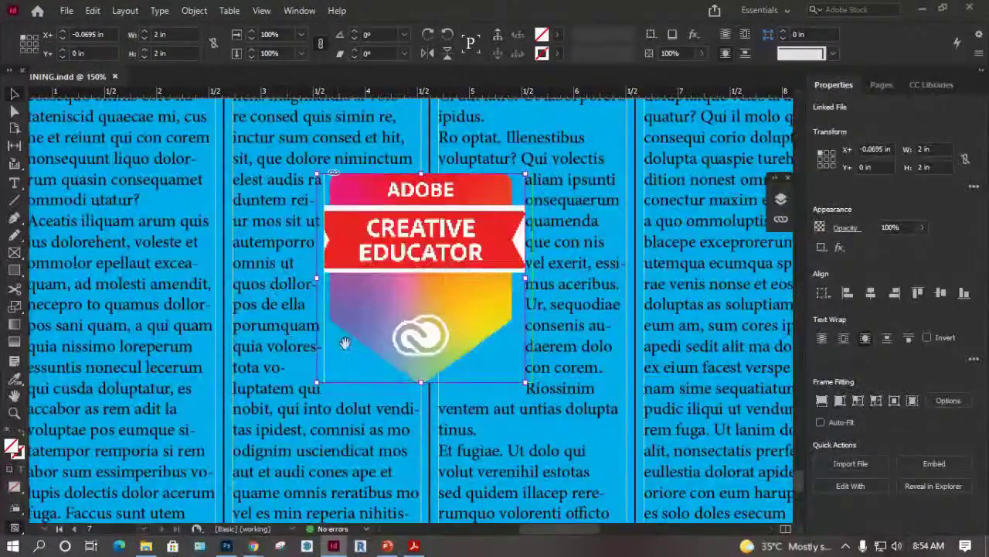
Try the jump-object and jump-to-next-column text wraps on the badge and return to wrapping around the object shape.
click(888, 340)
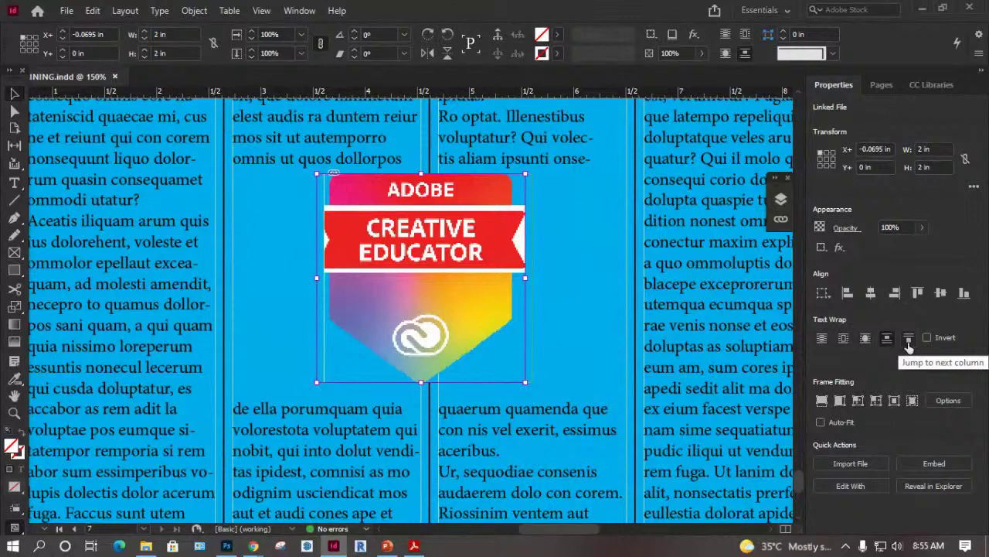
click(908, 340)
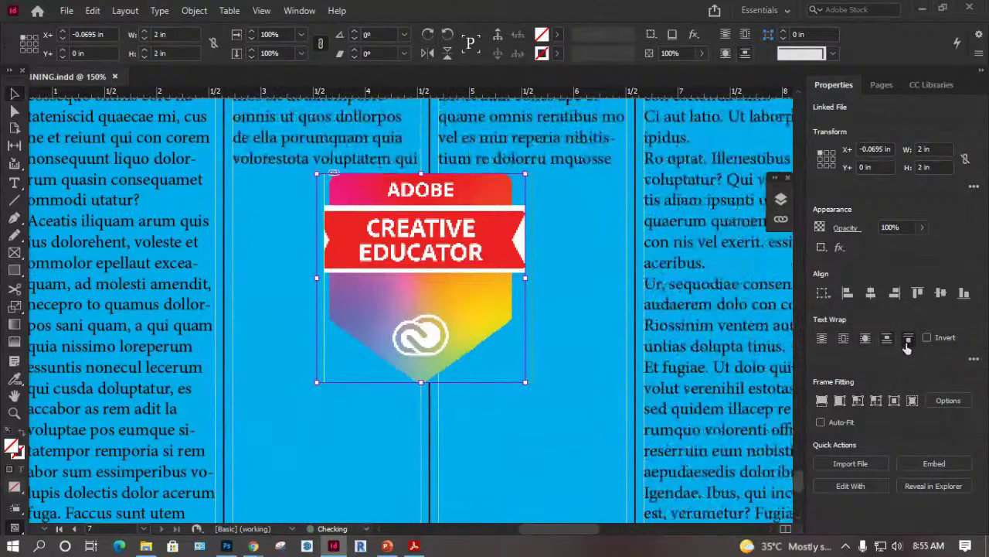
click(865, 338)
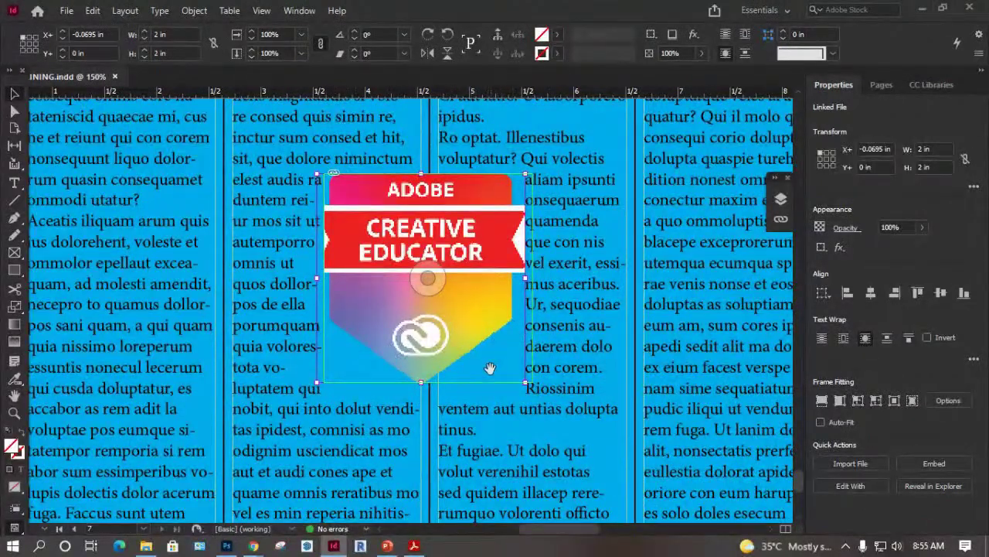
Move the badge across the first and second text columns to about X 1.10 in and Y 1.68 in.
click(364, 332)
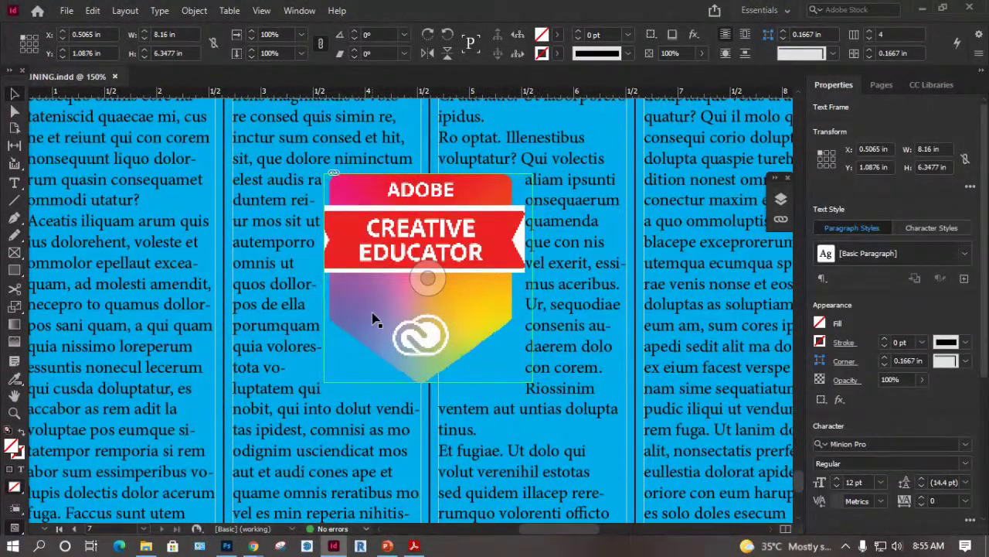
click(338, 336)
mouse_move(371, 335)
mouse_down()
mouse_move(282, 331)
mouse_move(471, 344)
mouse_move(497, 340)
mouse_move(314, 325)
mouse_move(523, 309)
mouse_move(363, 334)
mouse_up()
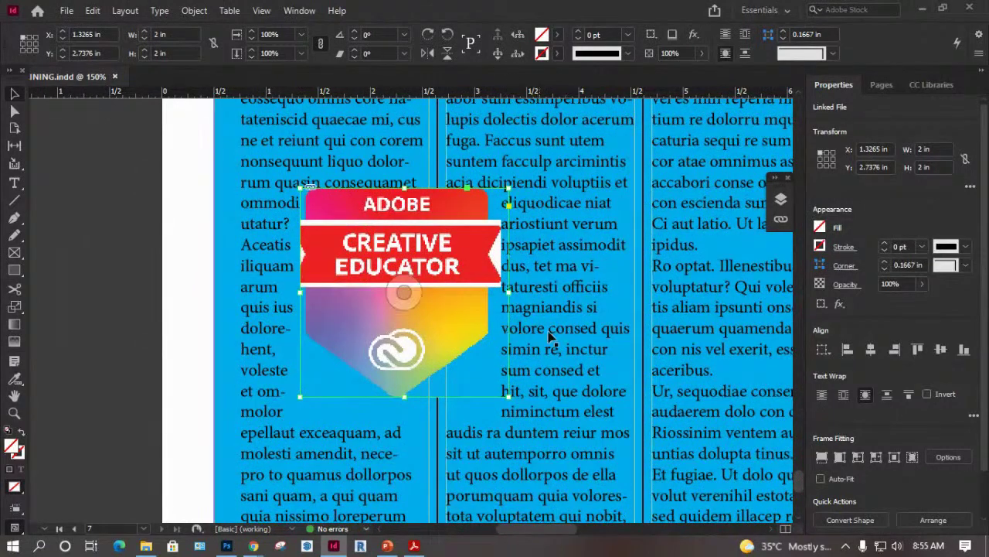
click(598, 377)
scroll(292, 240, up, 3)
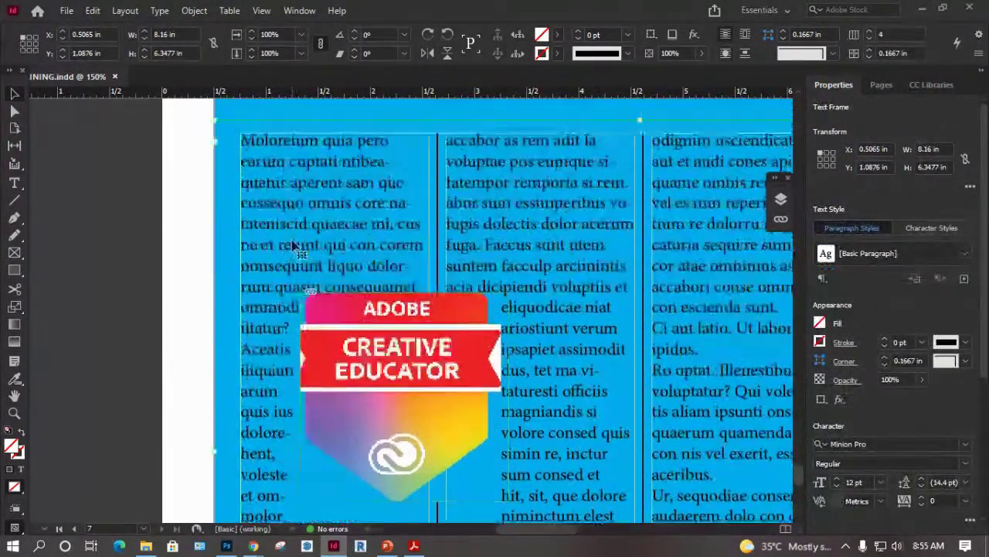
scroll(286, 232, up, 1)
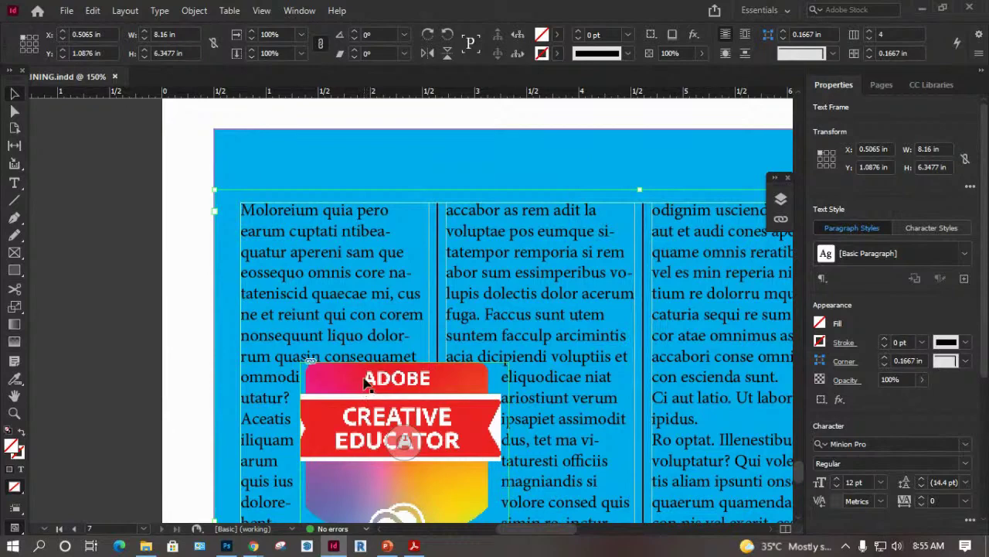
drag(367, 384, 348, 278)
Send the badge image to the back of the stacking order.
right_click(330, 263)
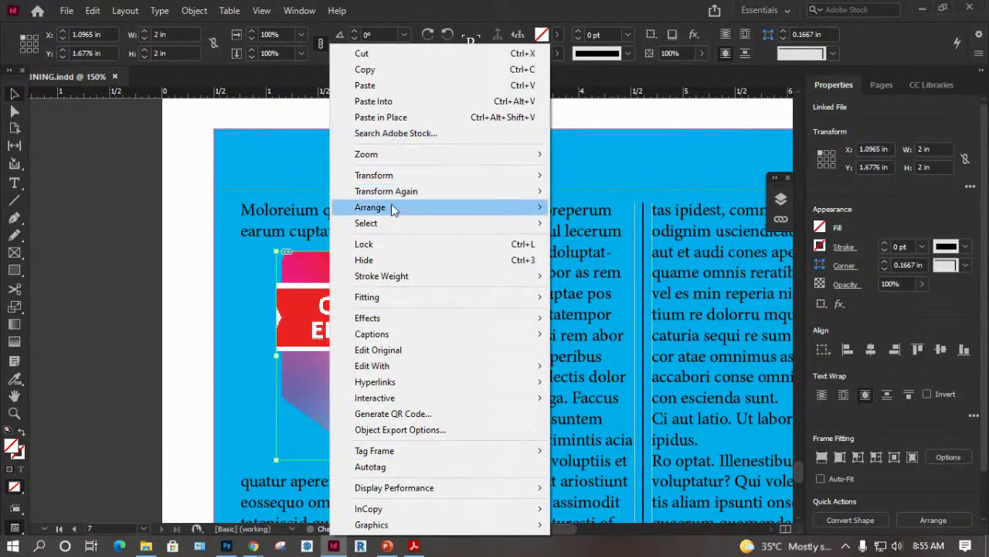
mouse_move(405, 210)
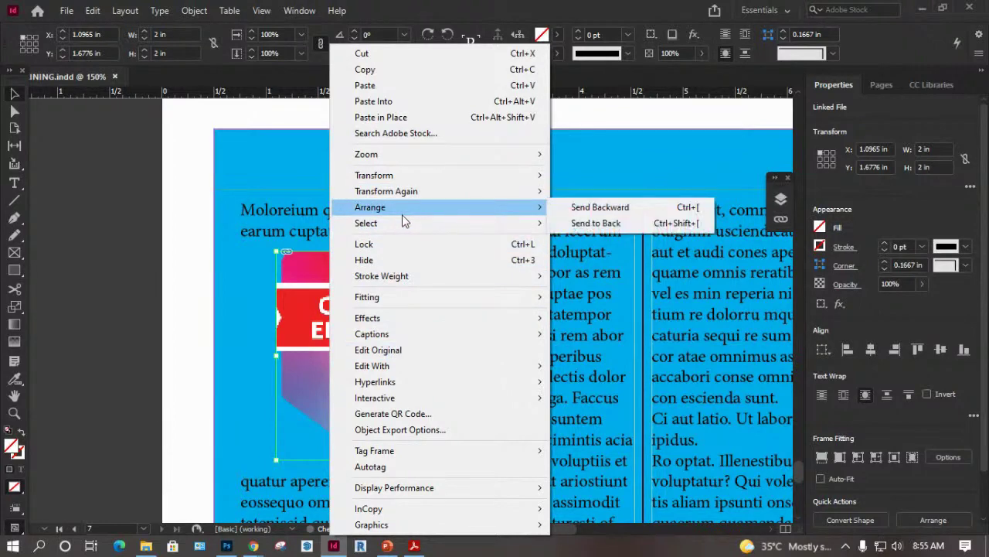
click(604, 223)
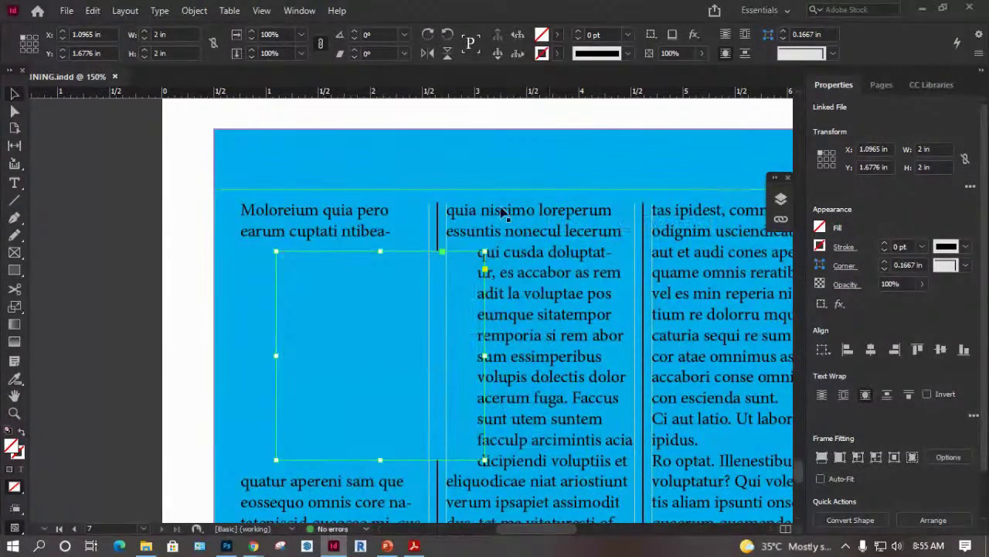
Set the fill of the cyan background rectangle to None.
click(363, 162)
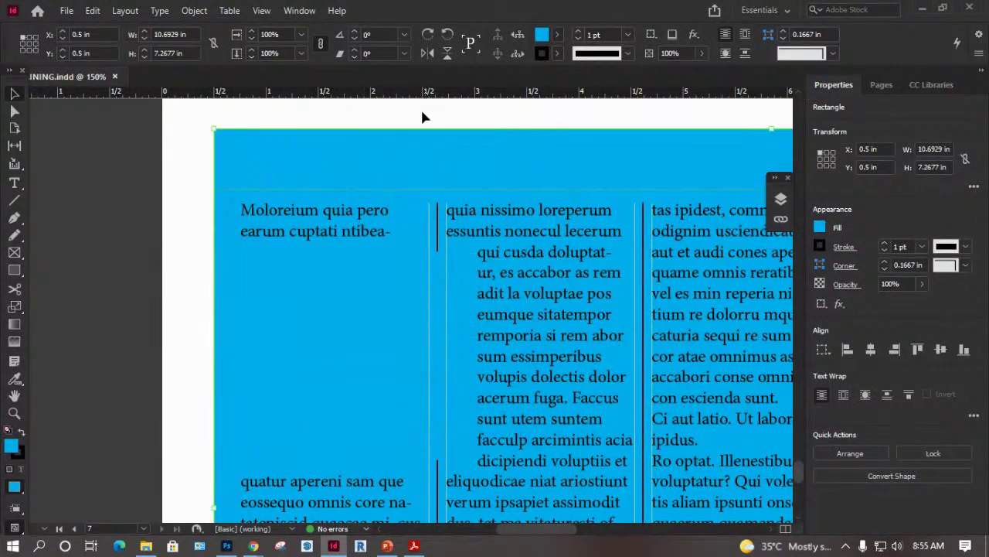
click(555, 33)
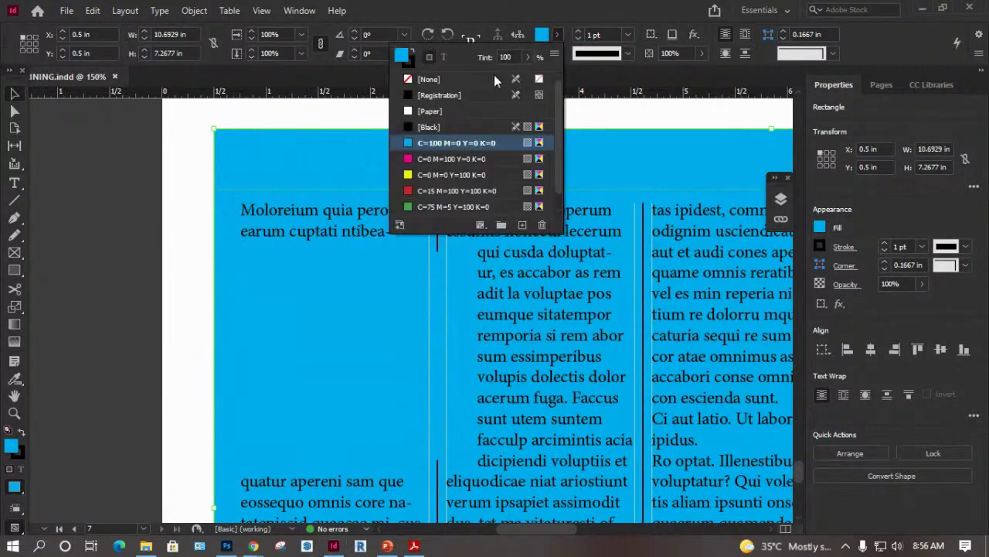
click(424, 80)
Turn off text wrap on the badge and move the text frame over it to about X 0.70 in and Y 0.96 in.
click(340, 313)
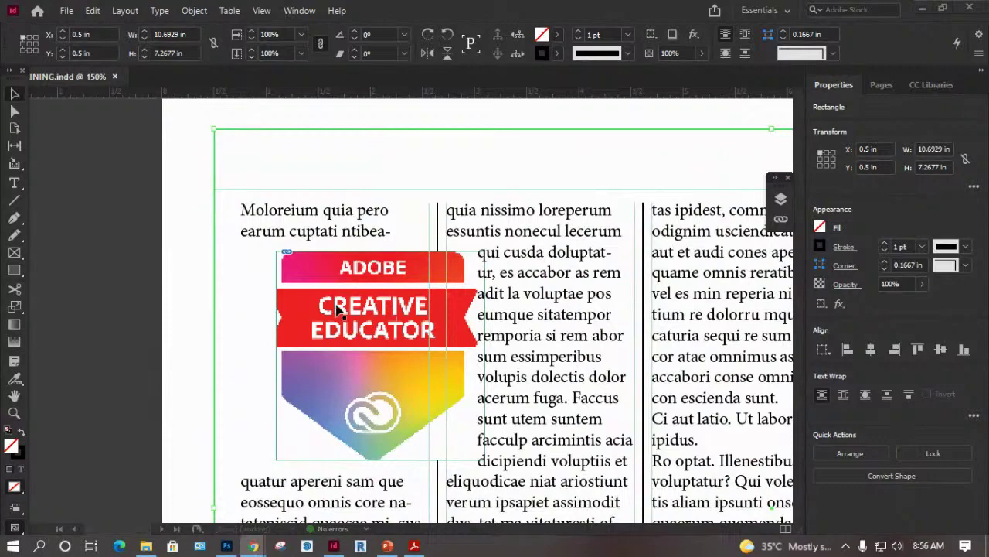
click(417, 315)
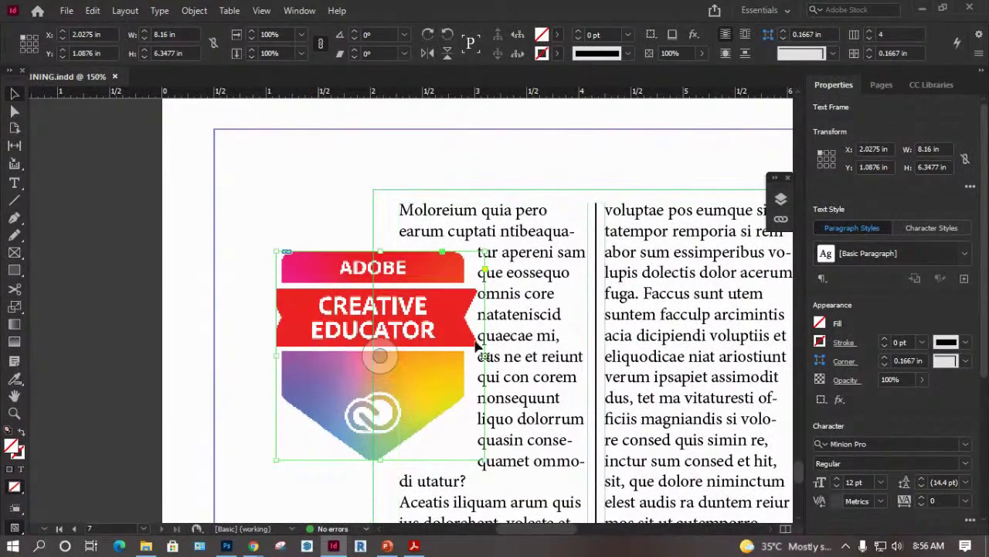
click(325, 304)
click(821, 396)
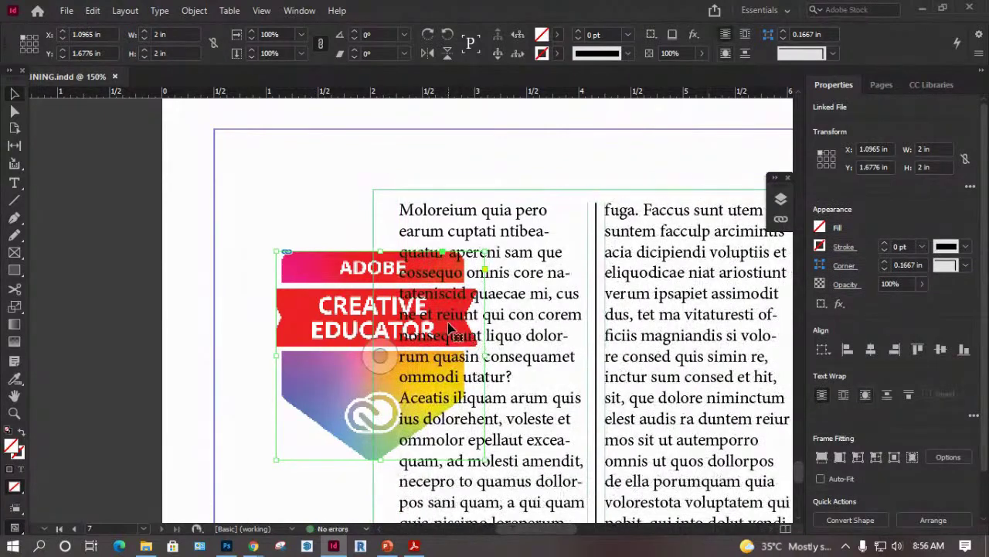
drag(533, 224, 385, 209)
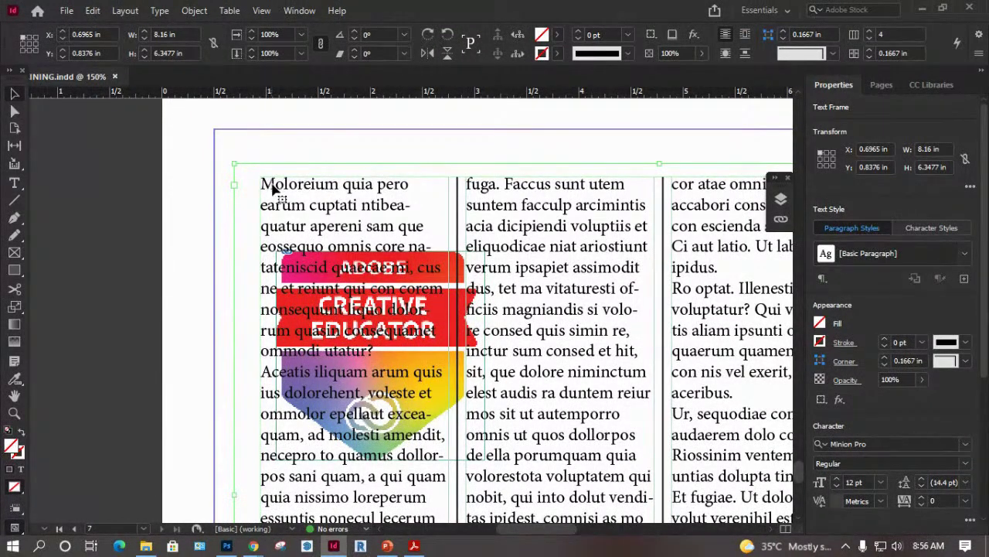
drag(282, 206, 285, 231)
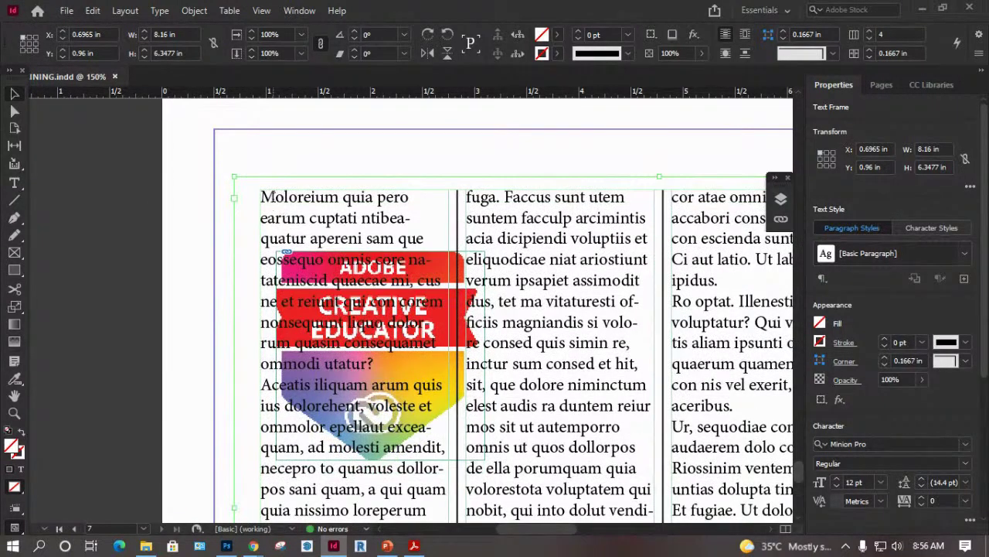
Select the opening letter M of the first column and examine its paragraph style, character style and character formatting options.
double_click(274, 197)
mouse_move(274, 196)
mouse_down()
mouse_move(260, 196)
mouse_move(286, 220)
mouse_move(267, 197)
mouse_up()
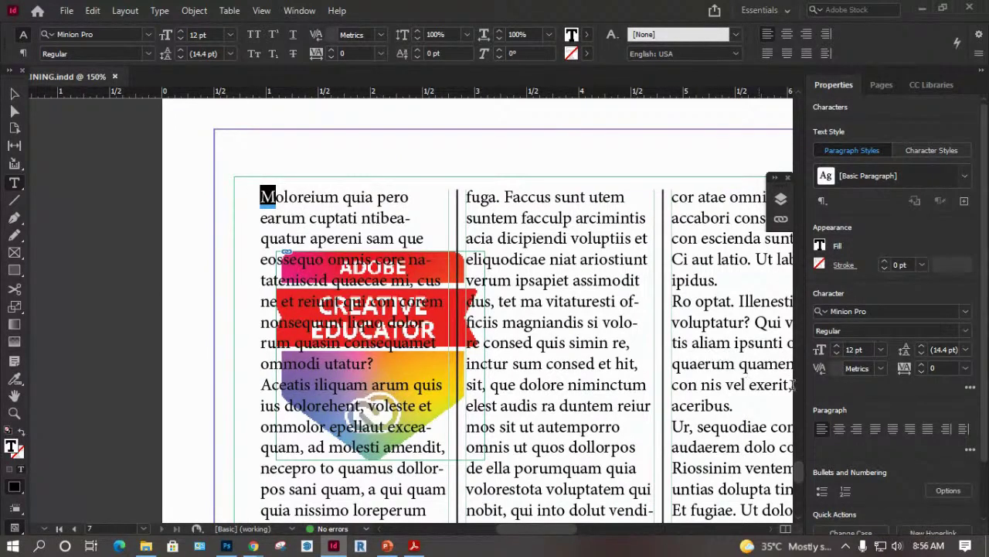
scroll(848, 408, down, 2)
scroll(848, 409, up, 2)
click(924, 150)
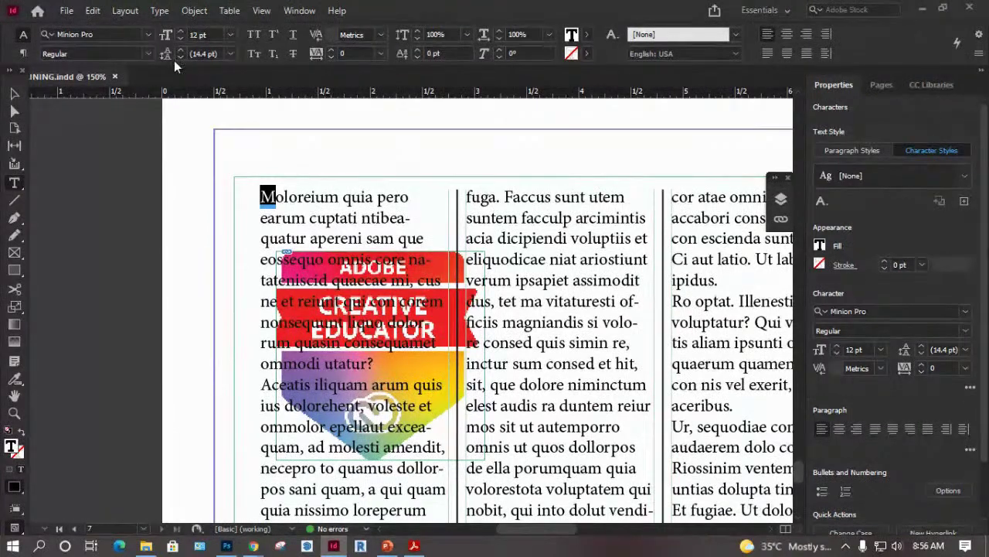
click(881, 86)
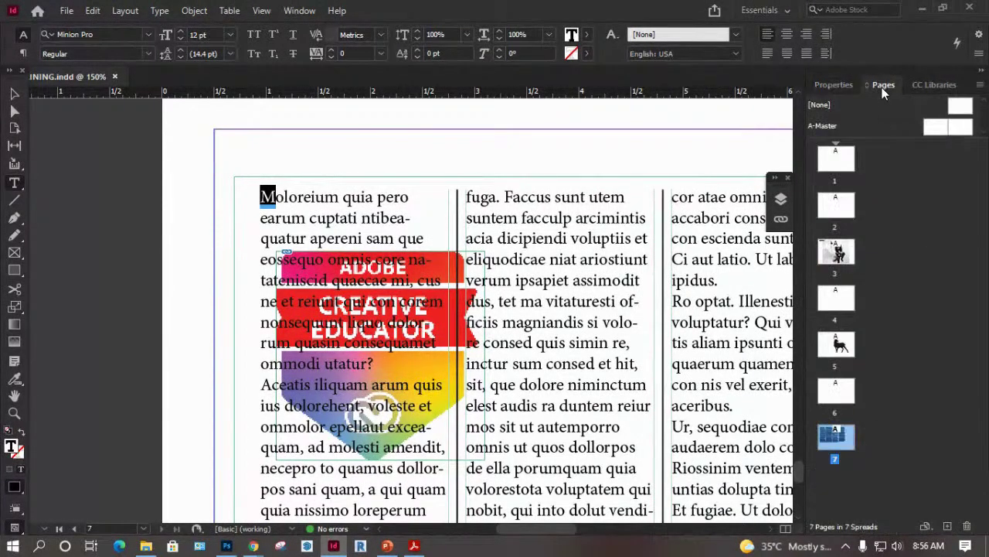
click(839, 83)
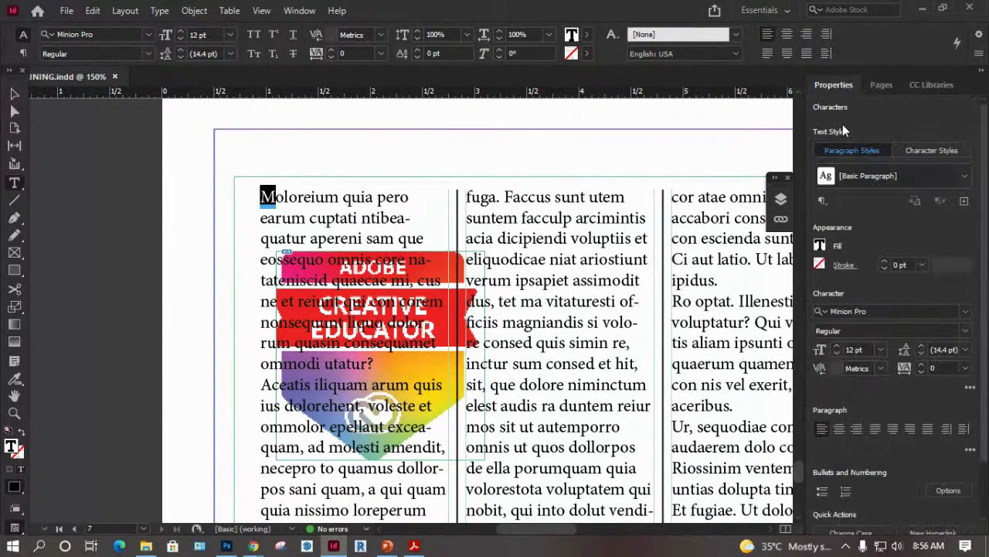
click(932, 151)
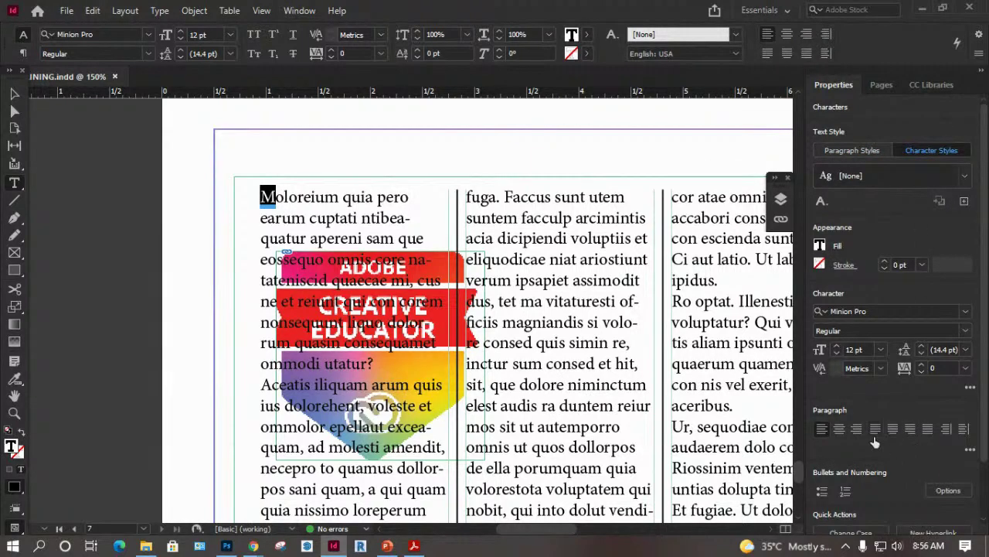
click(861, 154)
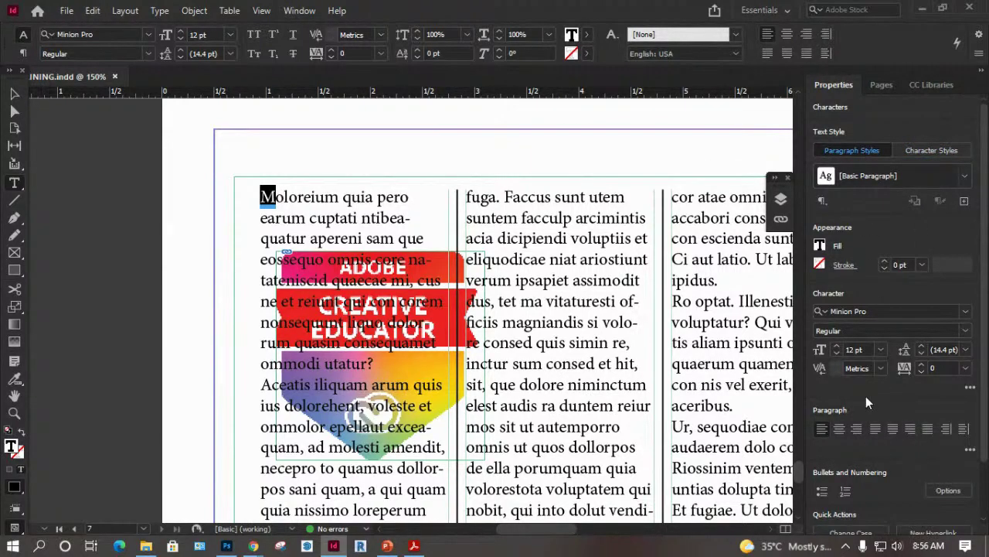
scroll(866, 396, down, 2)
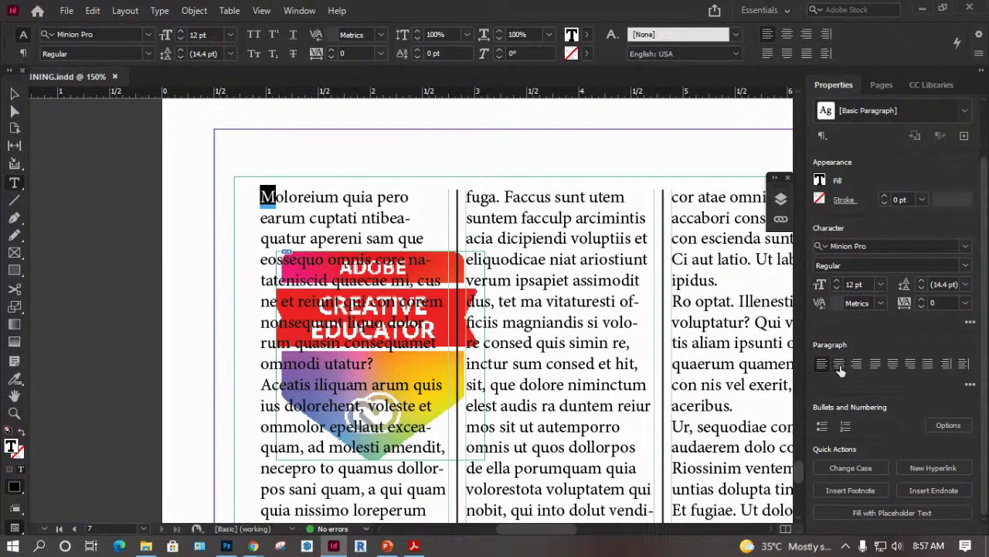
scroll(909, 390, up, 2)
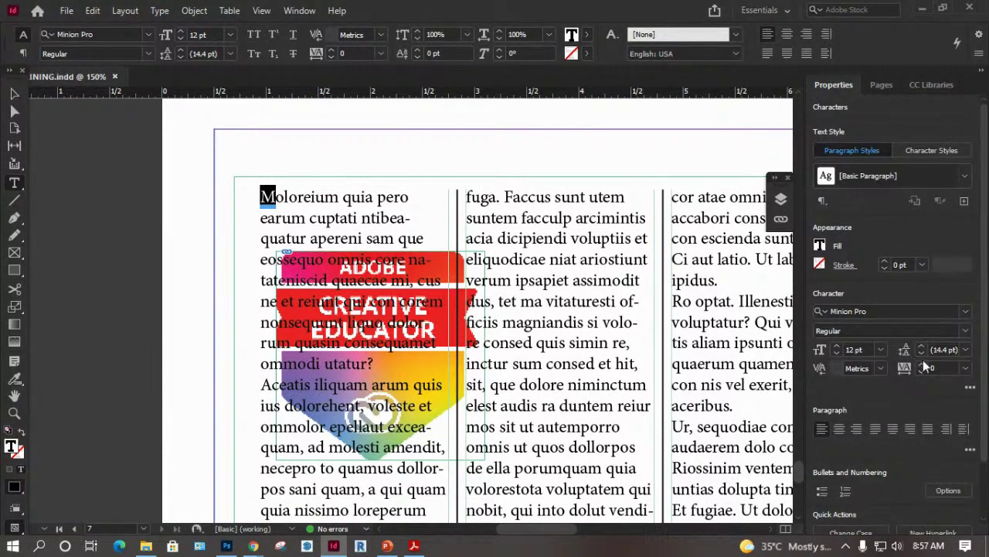
click(970, 387)
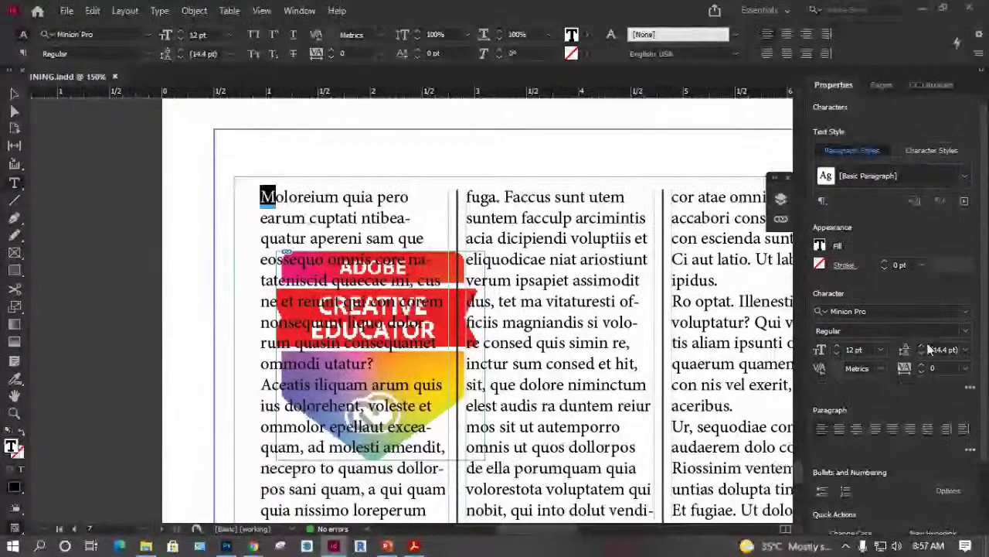
scroll(886, 450, down, 2)
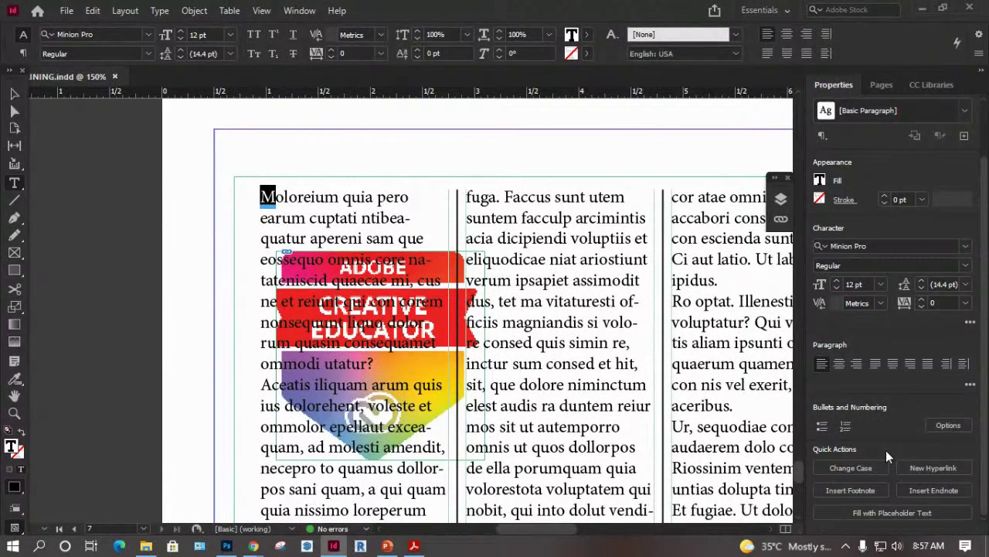
scroll(886, 450, up, 2)
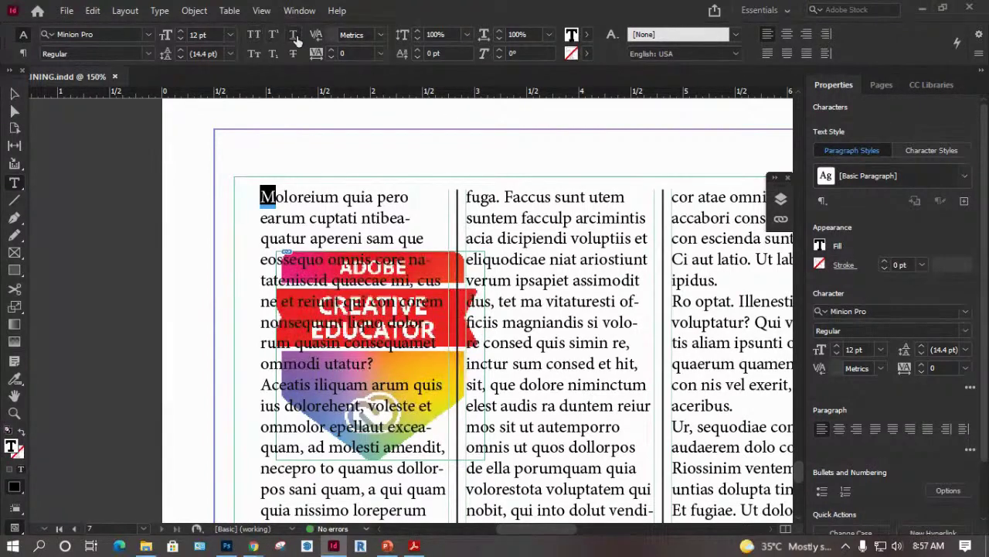
Set the vertical scale of the opening letter M to 200%.
click(418, 31)
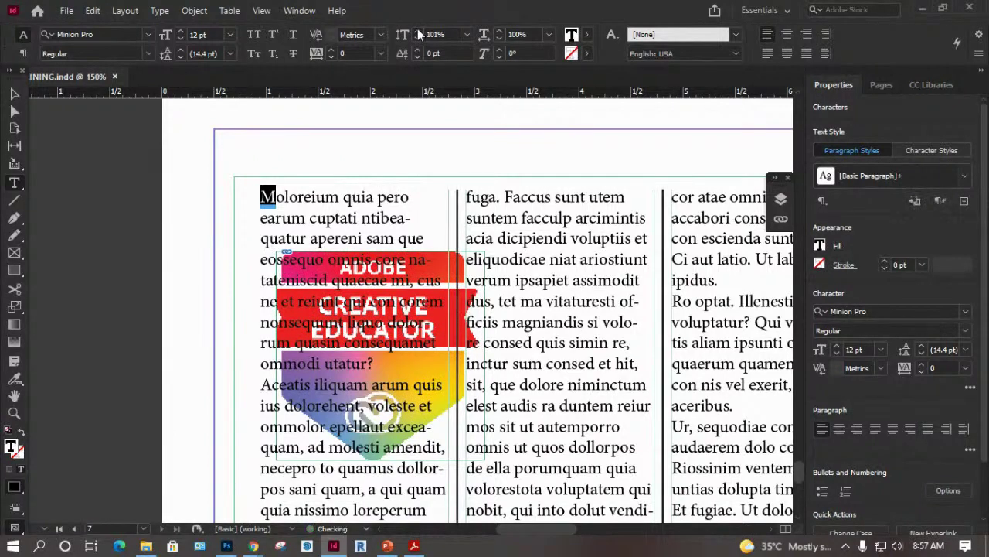
click(418, 31)
click(417, 31)
click(417, 30)
click(467, 35)
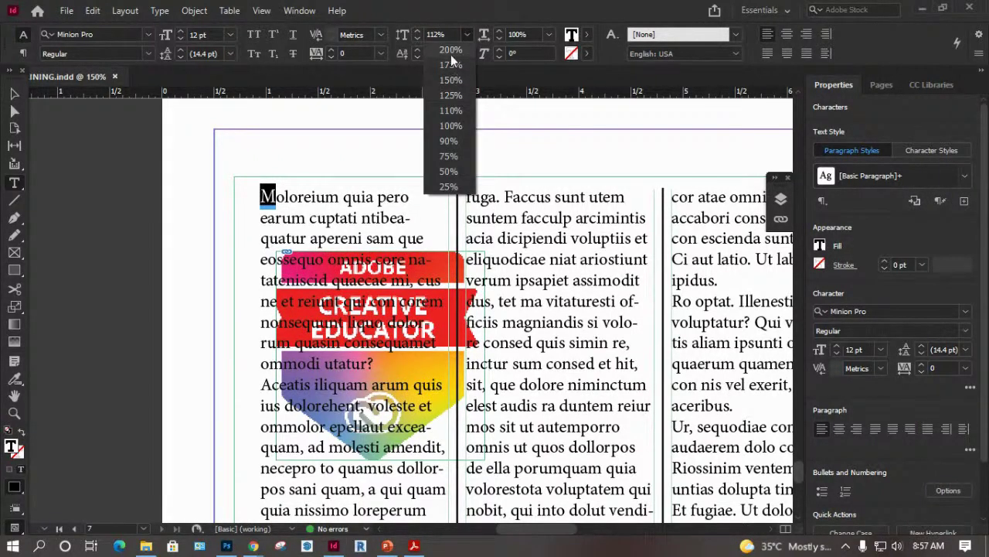
click(451, 49)
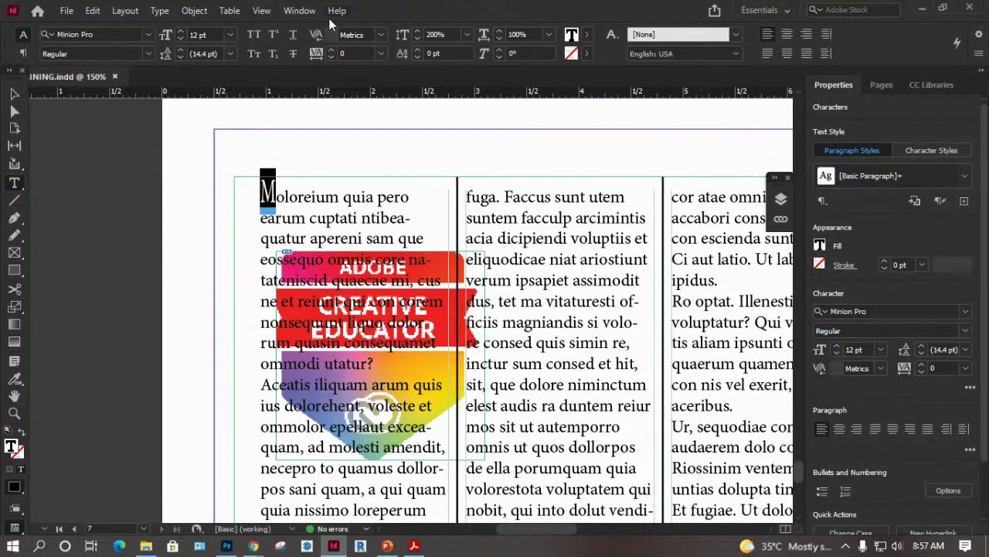
Look through the available window panels and the style and text options for the opening letter, and leave text editing.
click(302, 11)
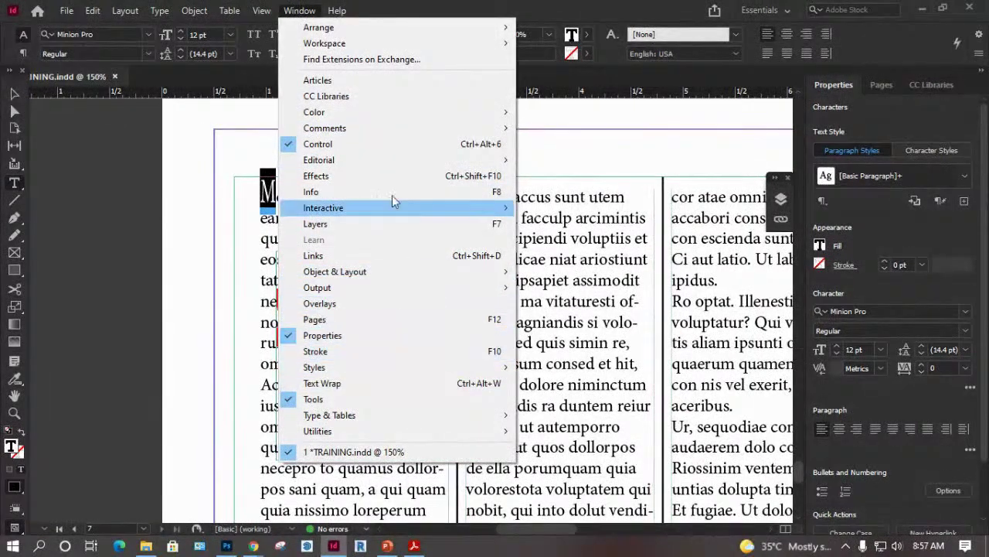
click(898, 124)
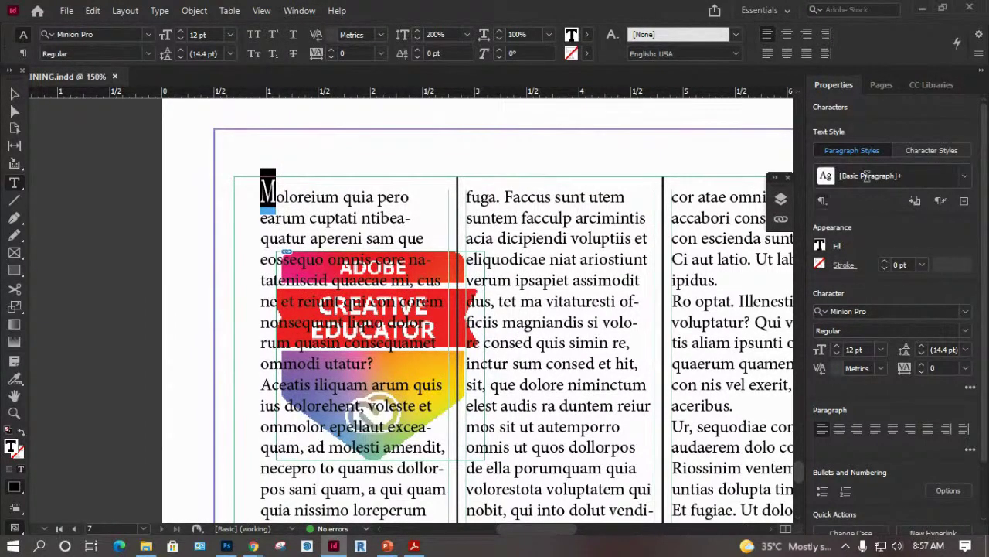
click(929, 152)
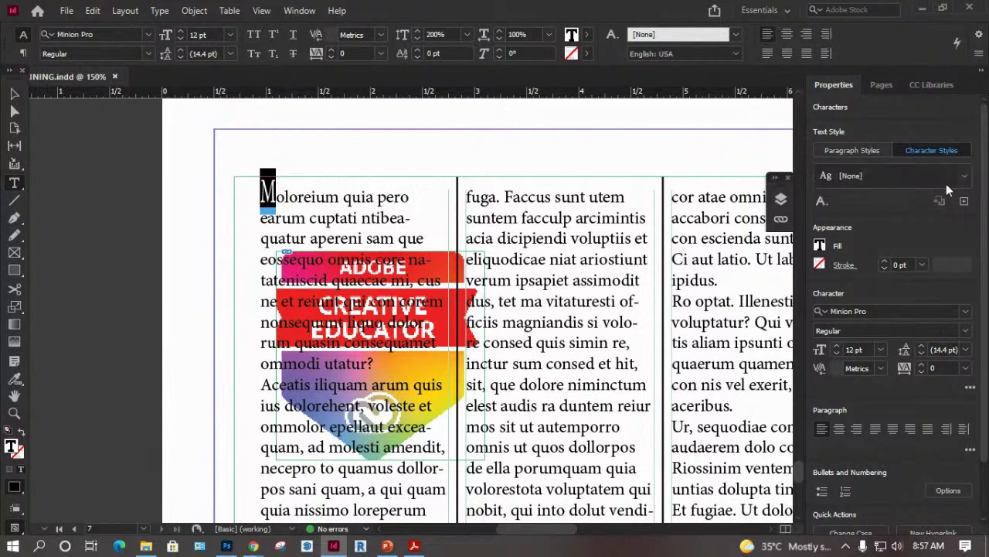
click(966, 176)
click(967, 177)
click(856, 150)
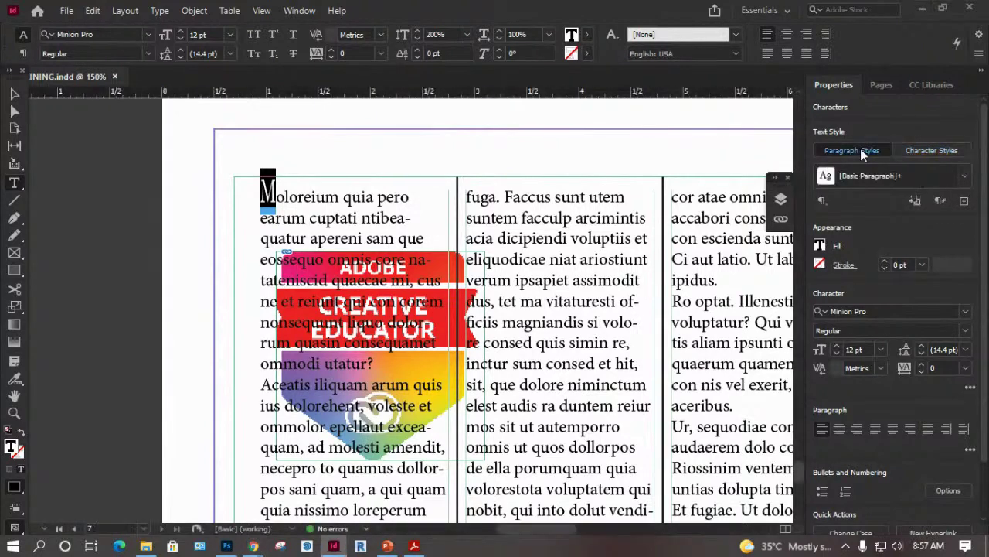
scroll(905, 385, down, 2)
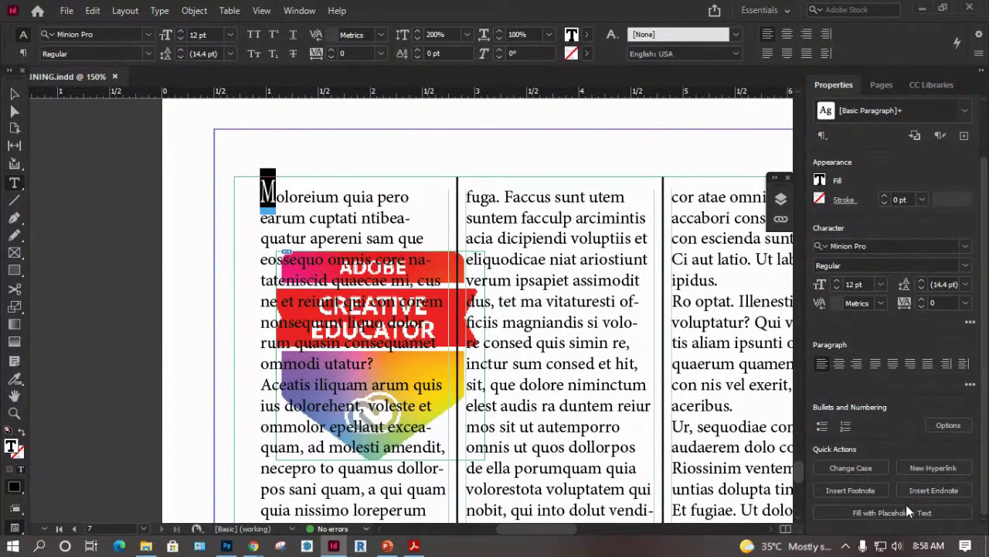
click(858, 472)
key(Escape)
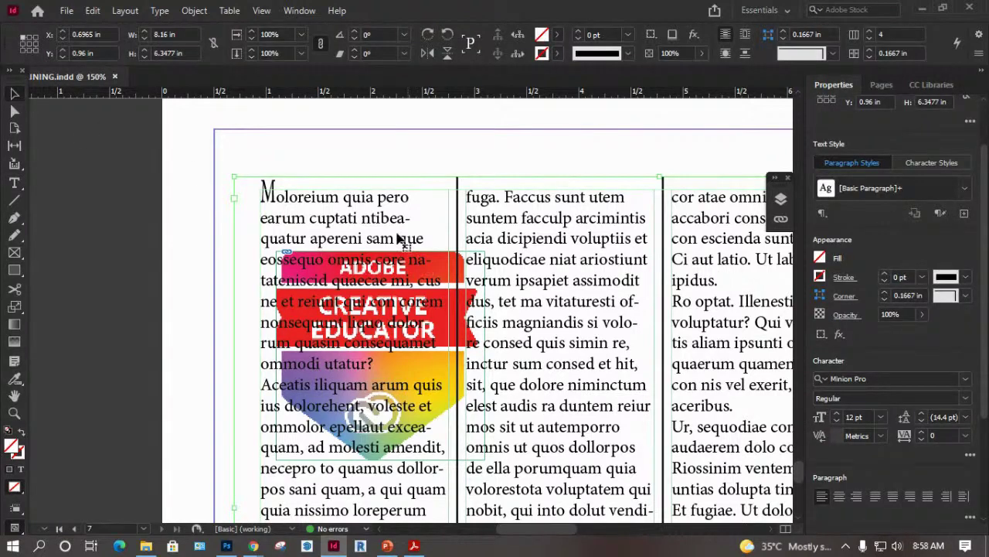
Move the text frame aside to about X 1.71 in and Y 0.88 in, and delete the badge image.
drag(388, 203, 492, 194)
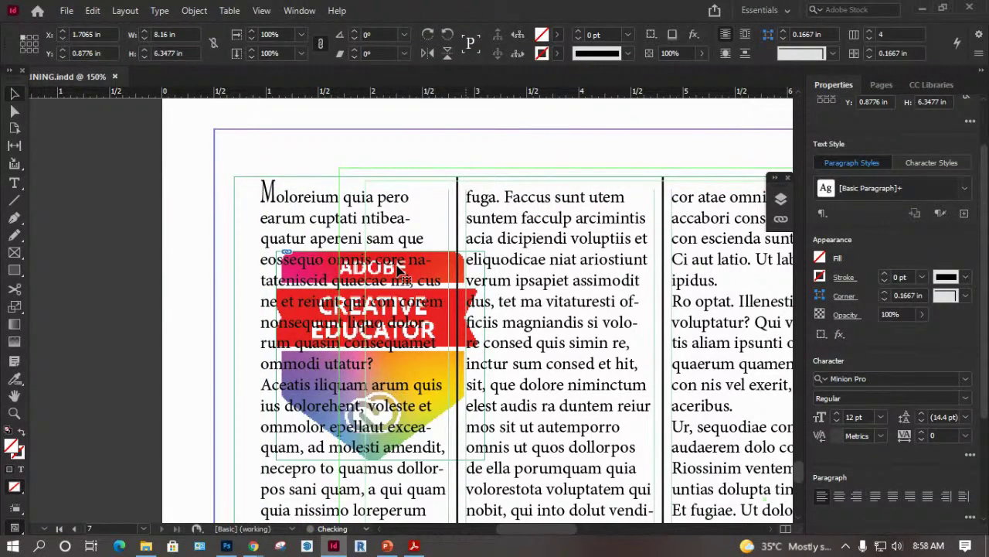
click(398, 269)
key(Delete)
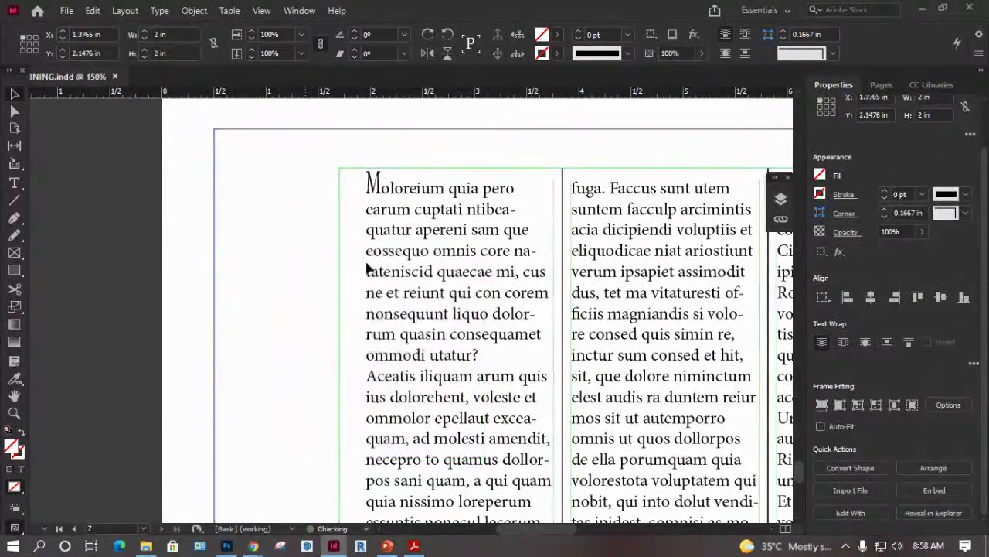
Move the text frame to the left margin at X 0.5 in and Y about 0.59 in, and enlarge it to about 9.09 by 6.7 in.
click(386, 203)
drag(379, 172, 251, 138)
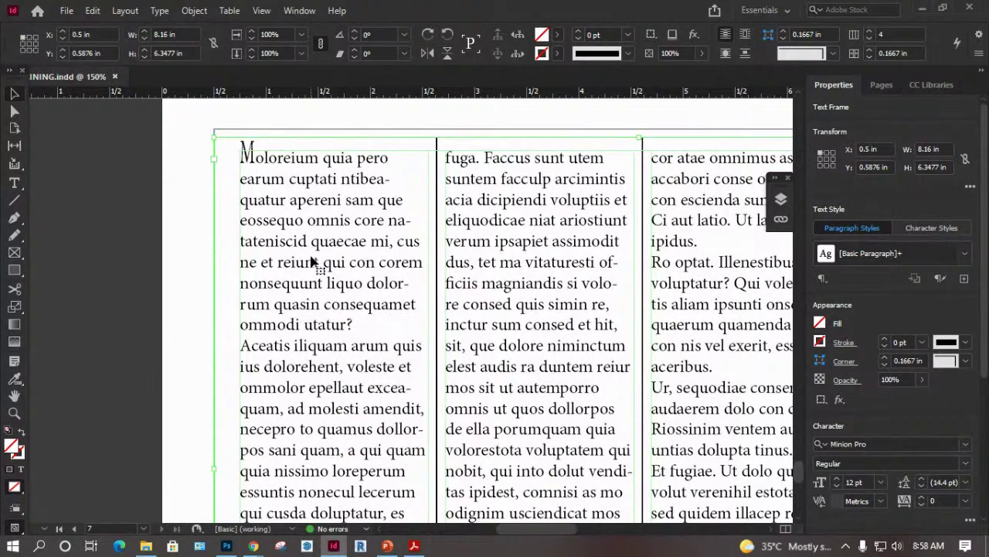
key(ctrl+0)
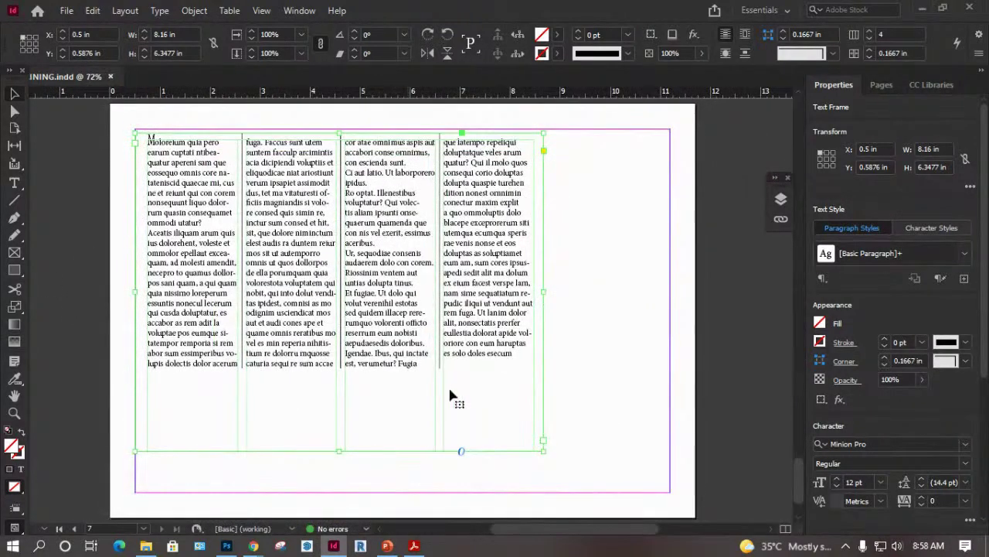
drag(544, 450, 589, 469)
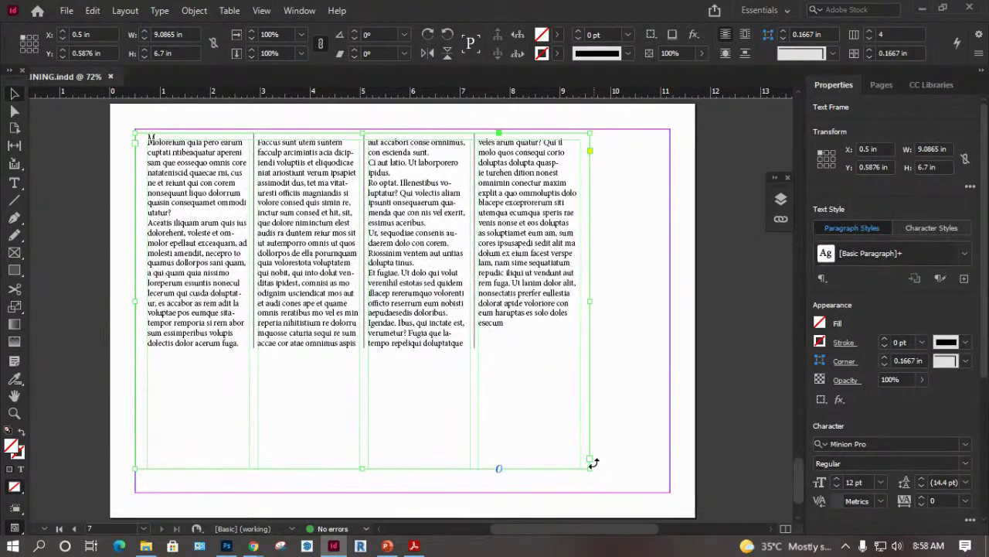
Delete the four-column text frame from page 7.
click(630, 292)
click(310, 305)
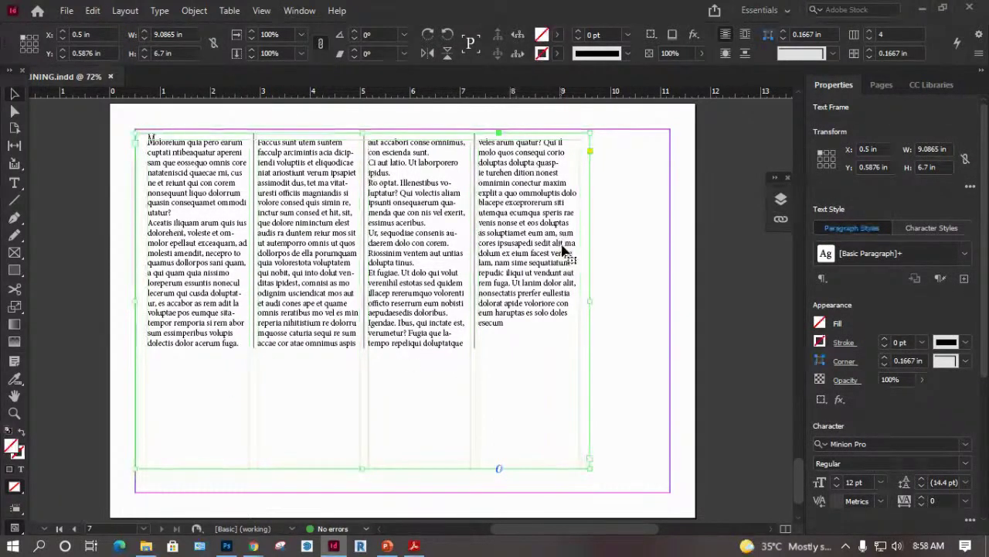
key(Delete)
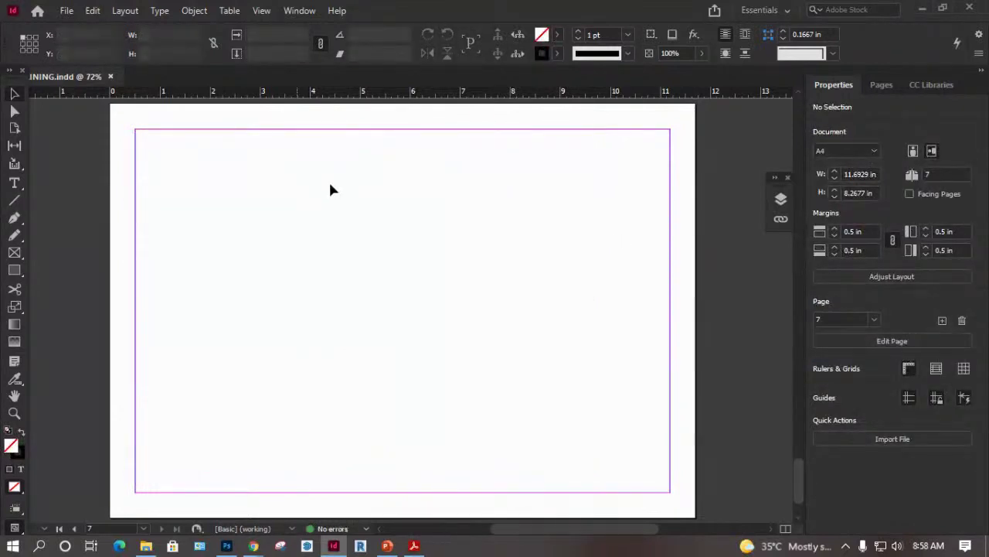
Examine the Document Setup and Adjust Layout settings of the document, closing both without changes.
click(67, 10)
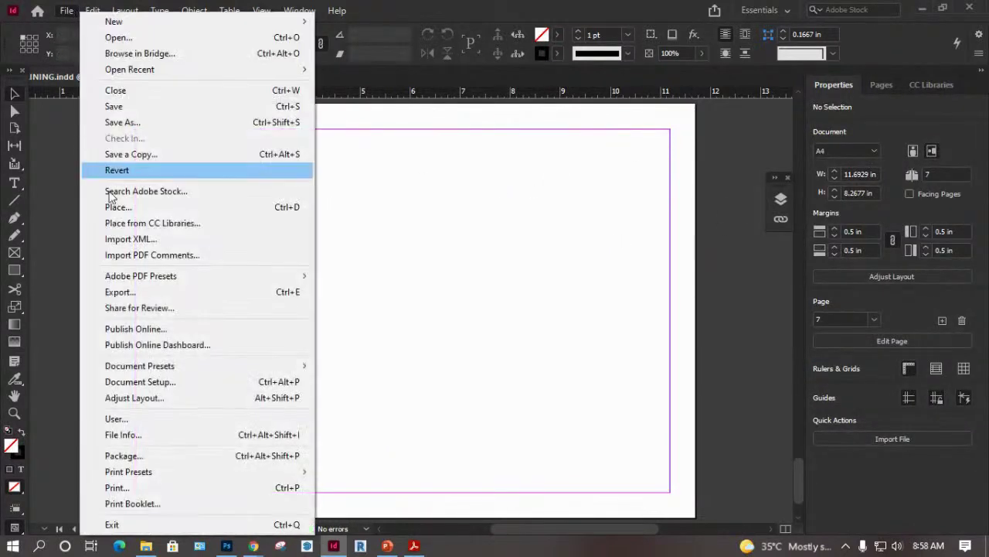
click(146, 382)
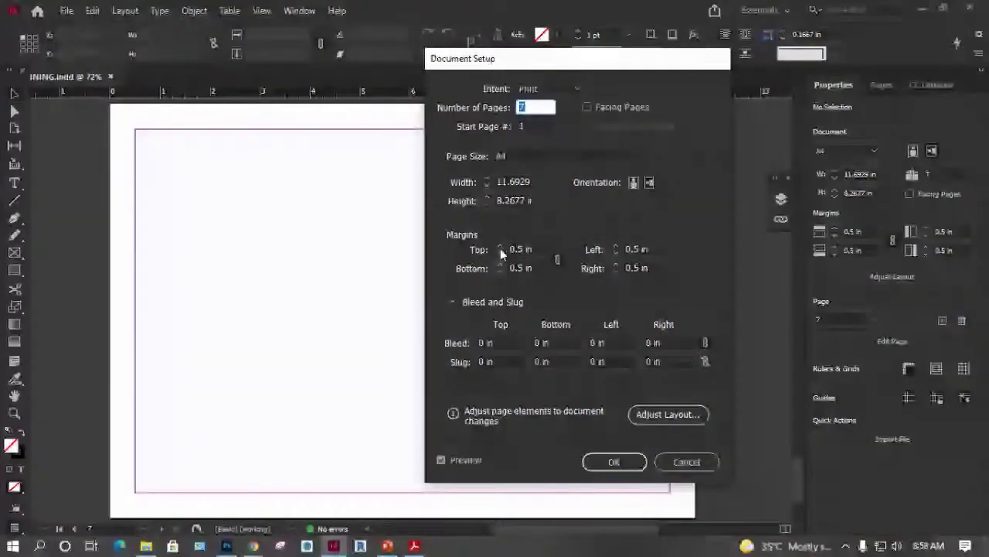
click(686, 462)
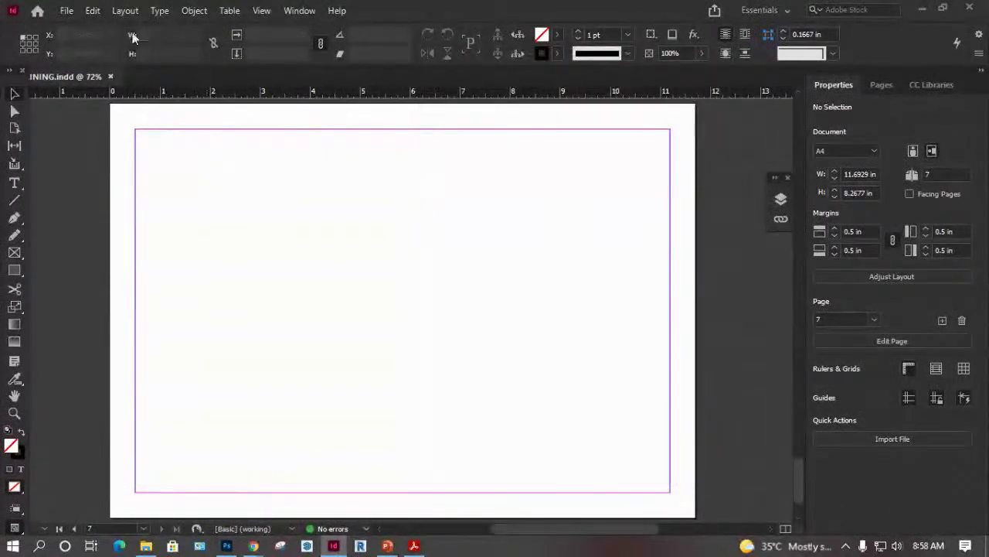
click(66, 10)
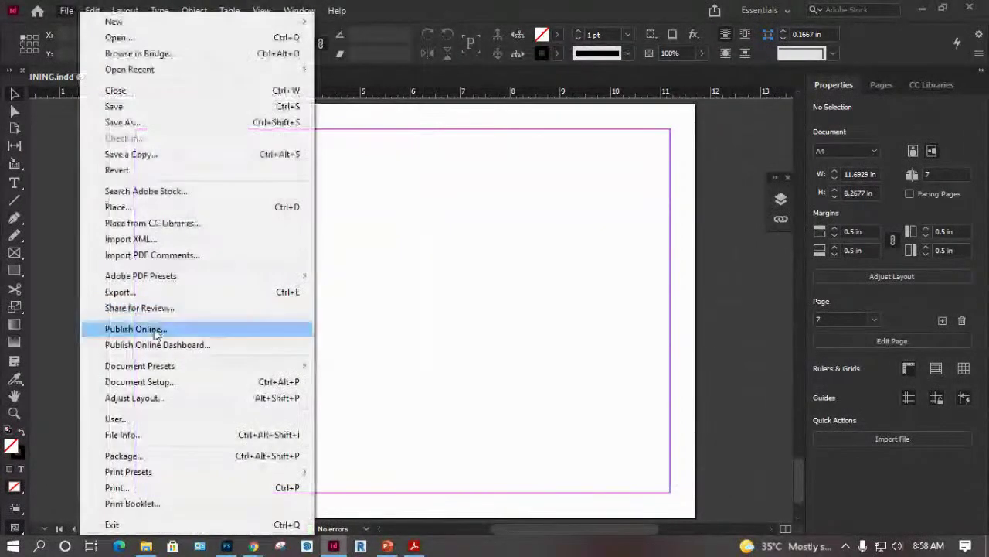
click(136, 397)
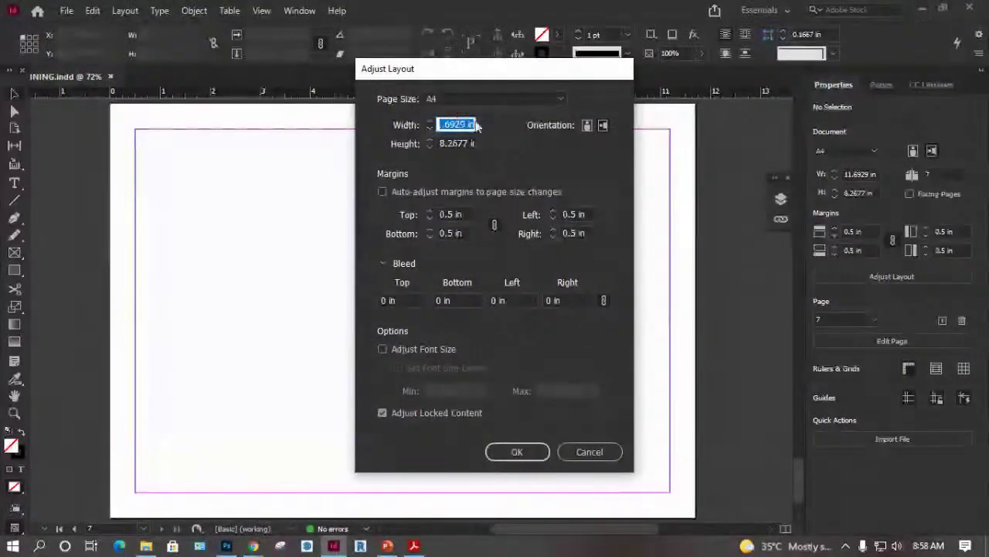
click(595, 455)
Check the document's page thumbnails and put page 7 into page editing mode.
click(879, 86)
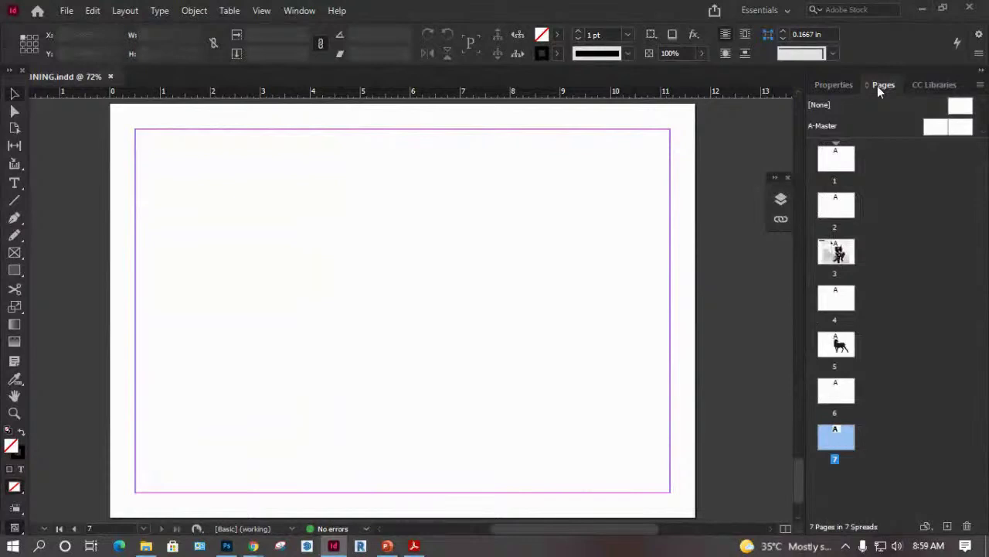
click(838, 86)
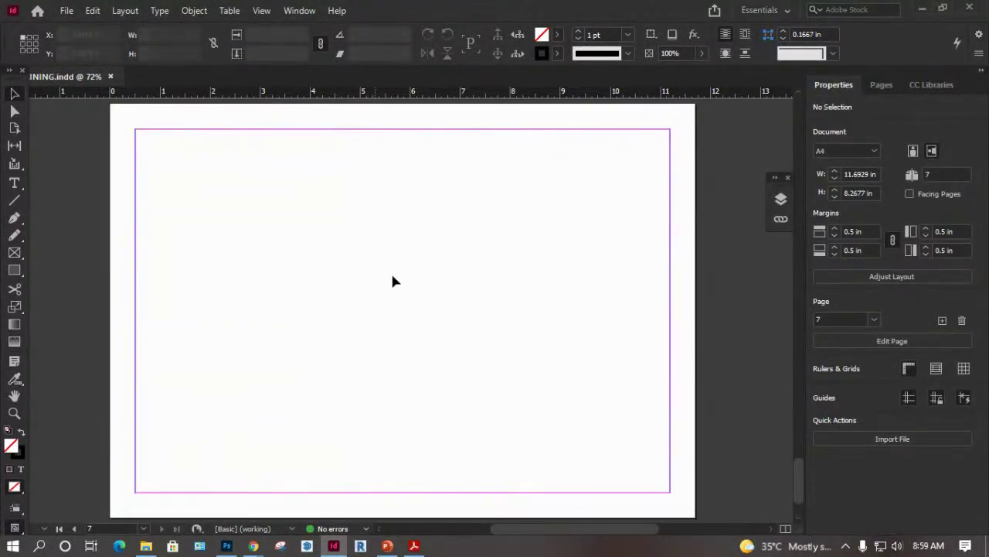
click(909, 341)
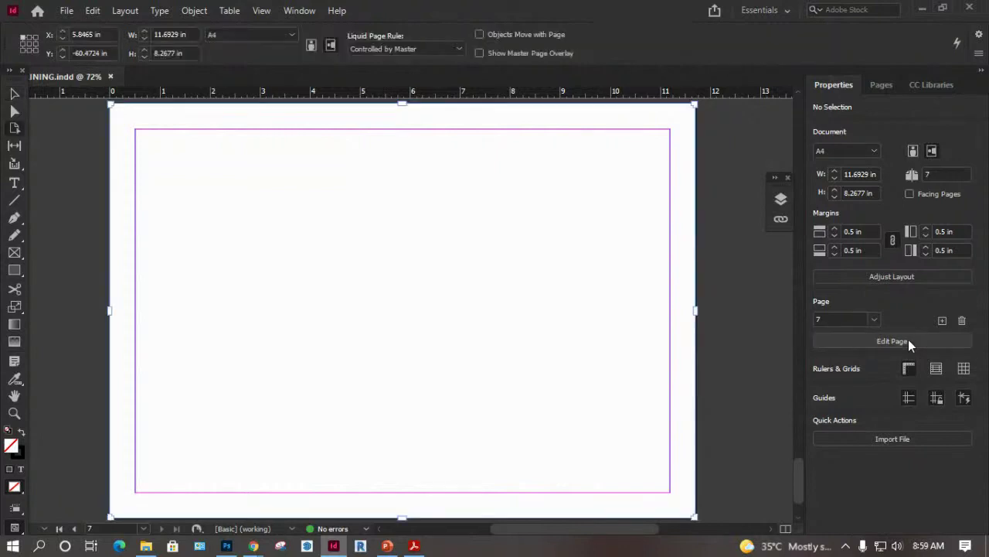
Leave page editing mode and go to page 1 of the document.
click(14, 94)
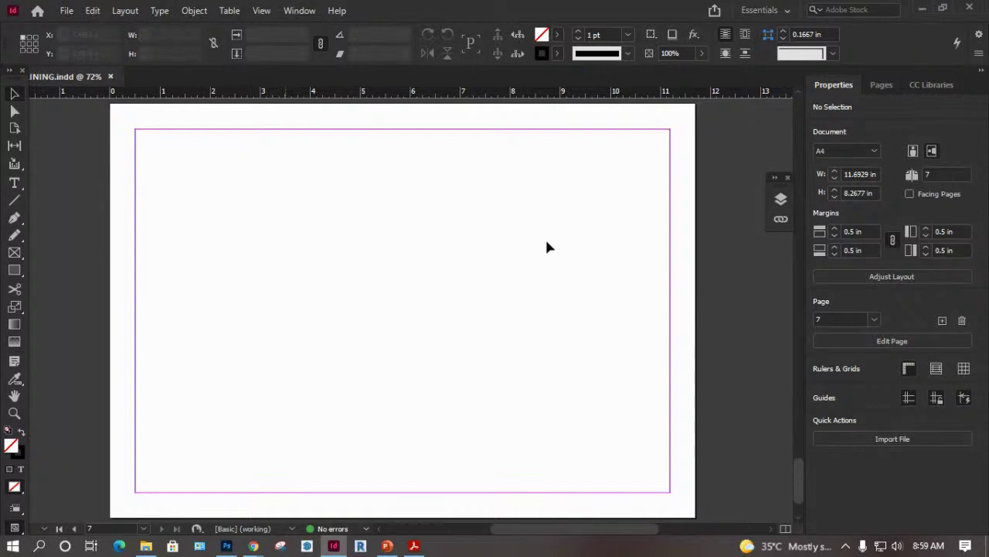
click(881, 84)
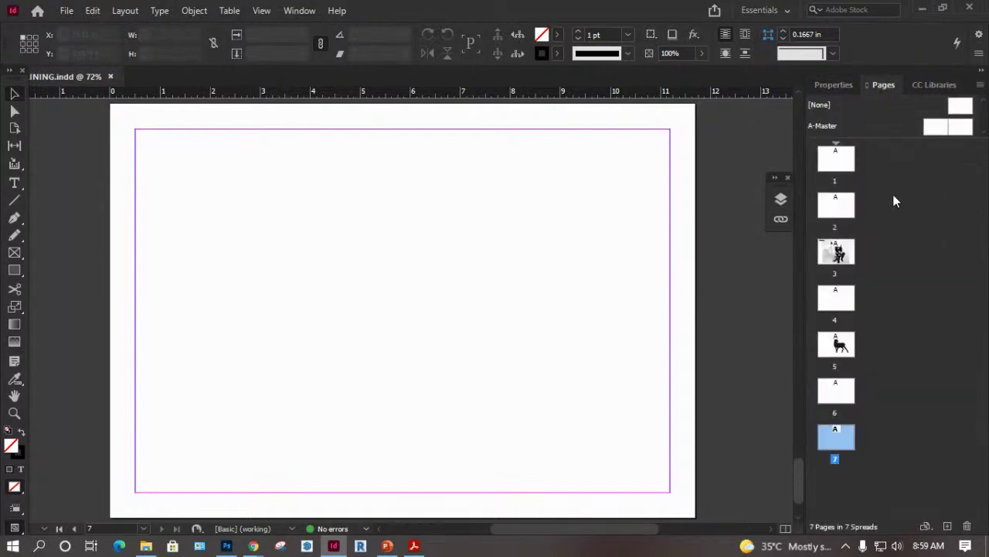
double_click(841, 159)
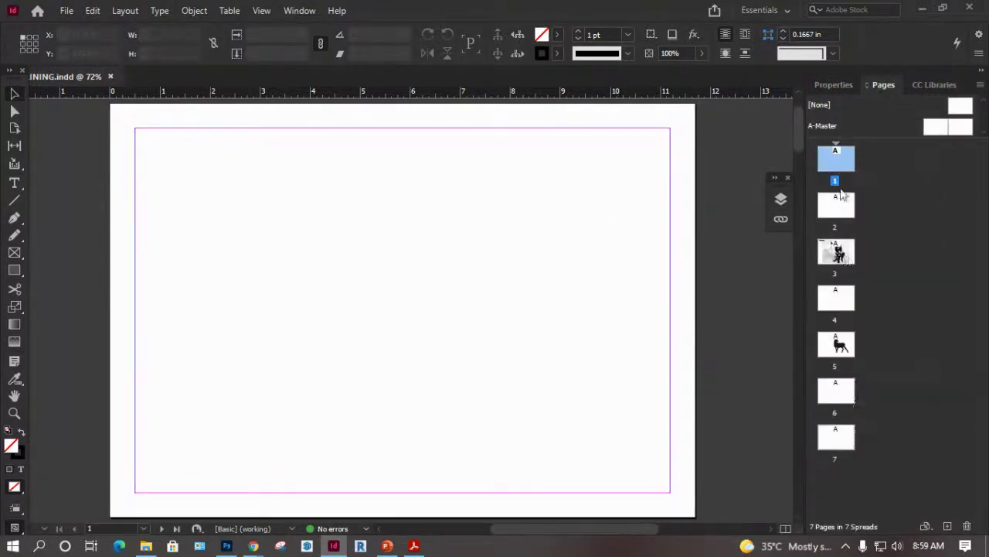
Show the PAGE 1 layer, hide the PAGE 3 and PAGE 5 layers, and make PAGE 1 the active layer.
click(780, 203)
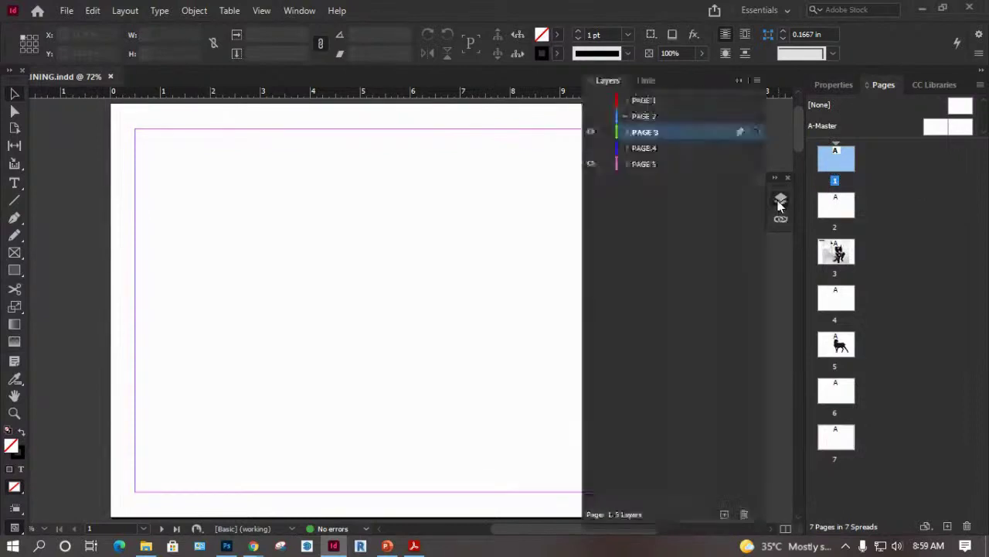
click(590, 101)
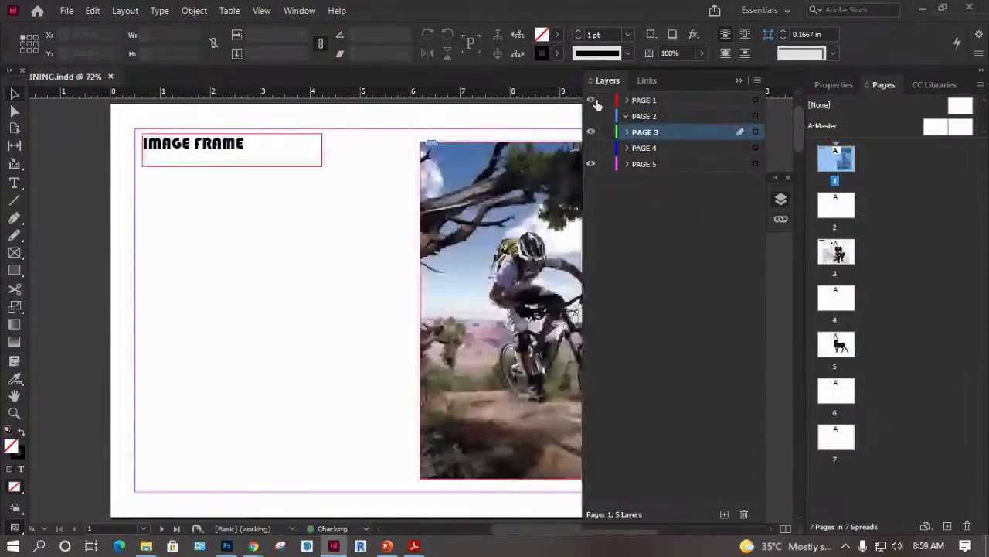
click(592, 131)
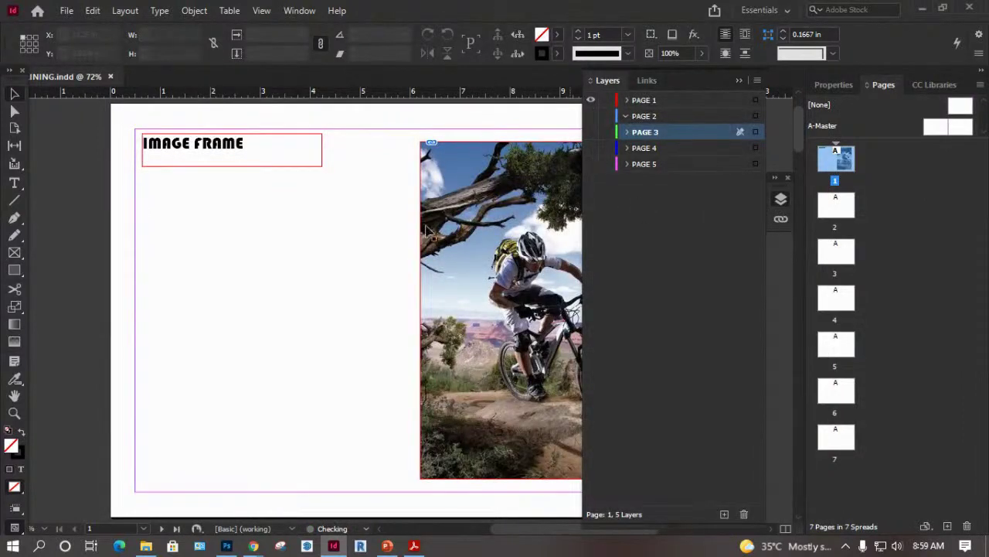
click(666, 101)
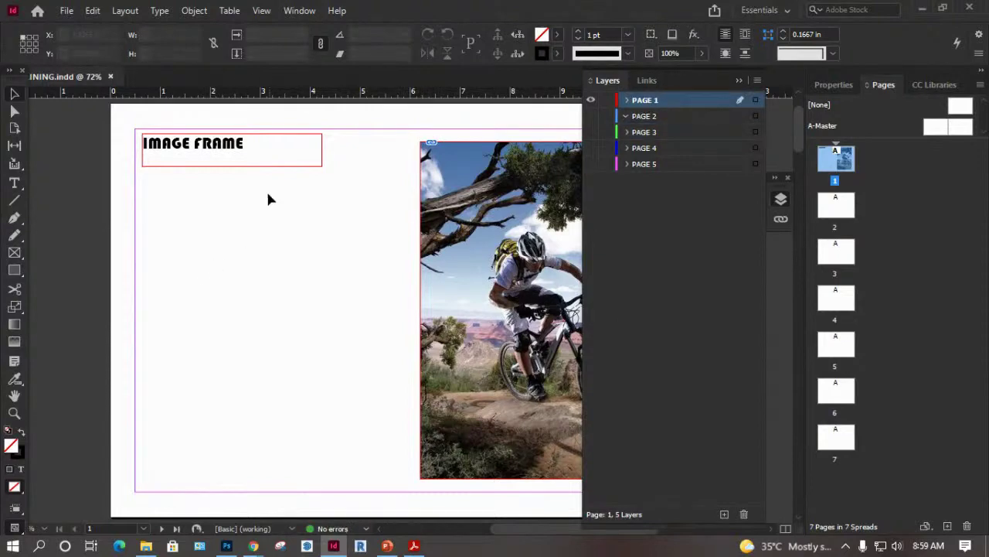
click(425, 247)
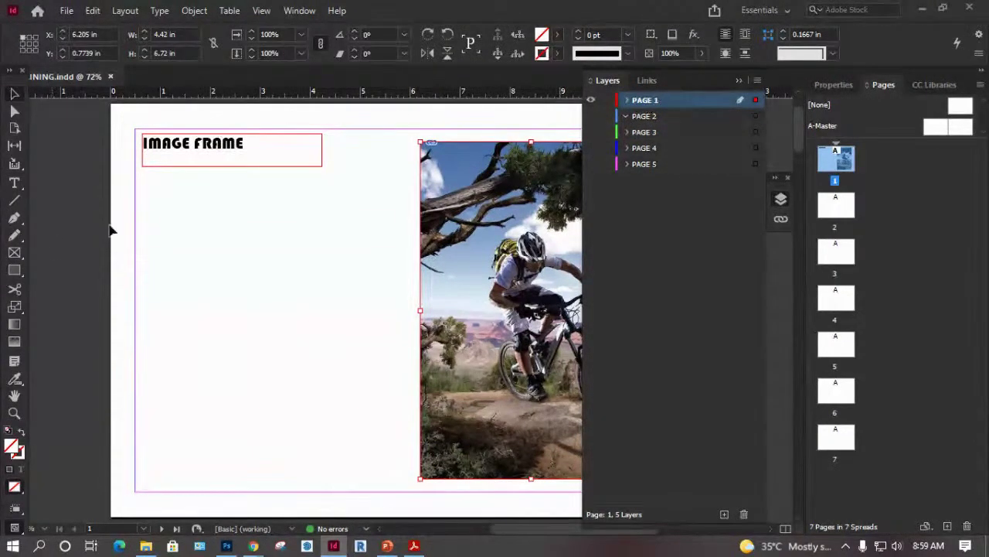
click(738, 80)
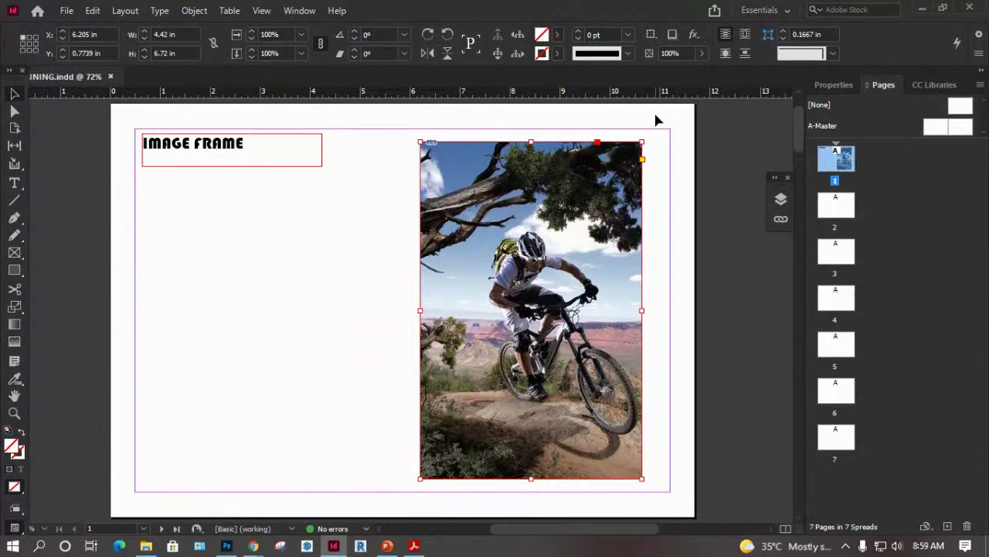
Delete the mountain biker image from page 1.
click(320, 313)
click(504, 263)
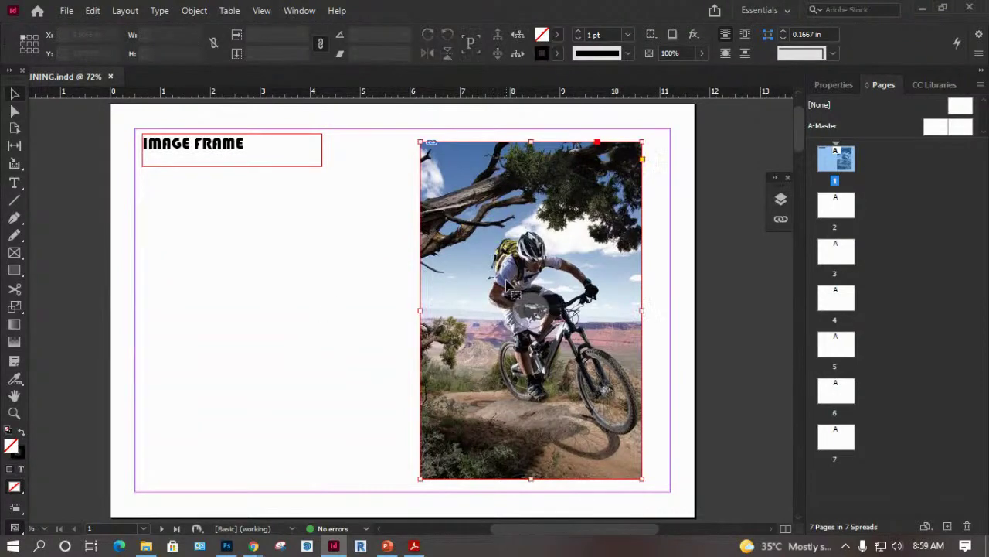
key(Delete)
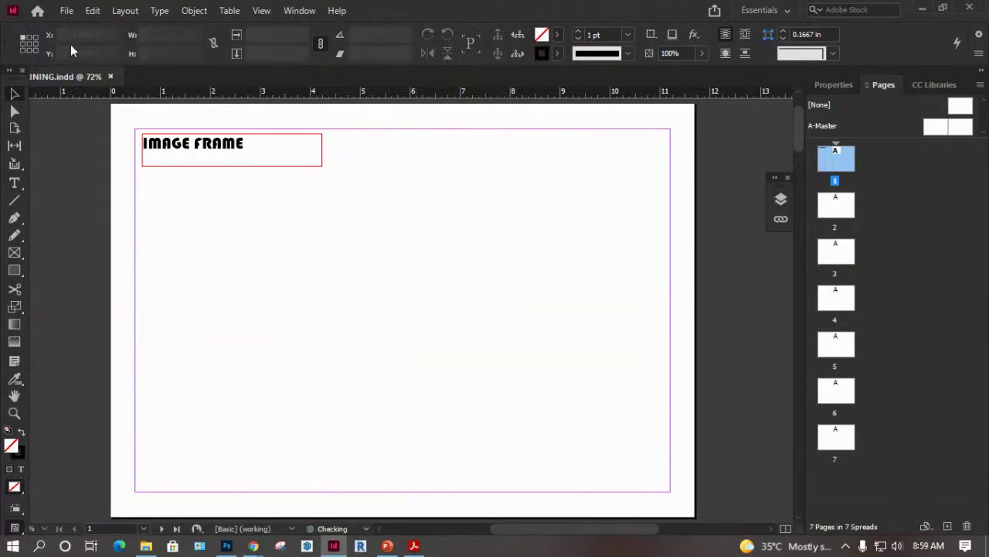
Browse the training folder for a file to place, cancel placing, and undo the deletion of the biker image.
click(68, 11)
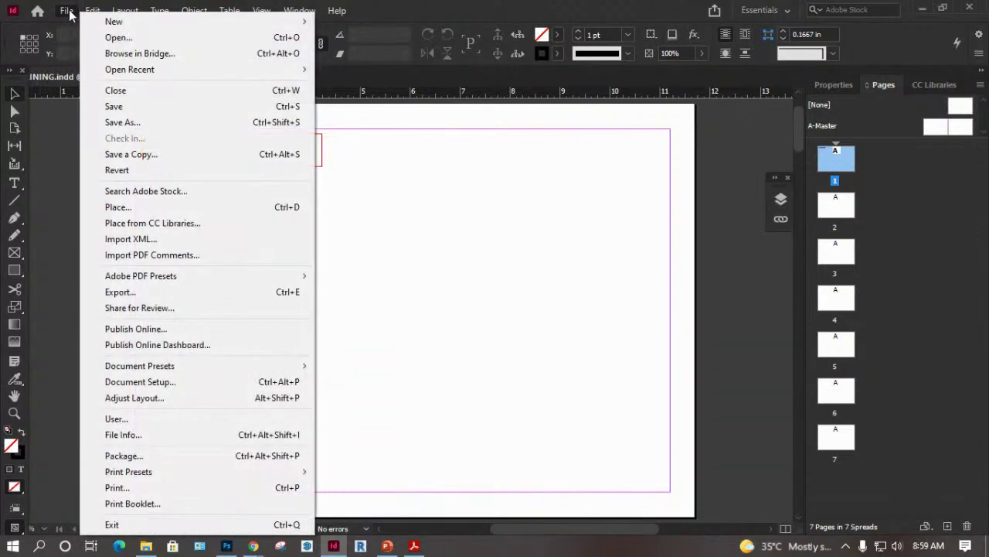
click(117, 208)
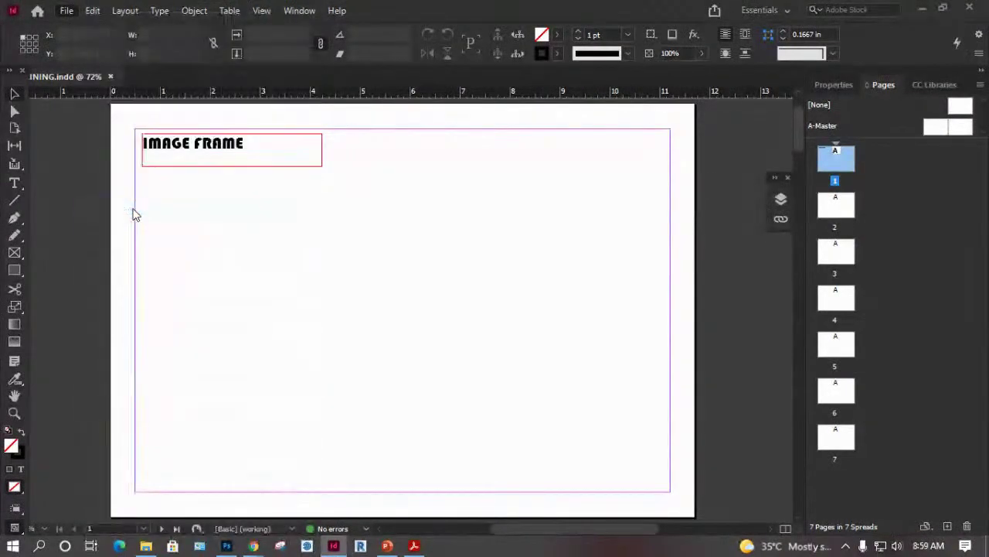
scroll(488, 303, down, 2)
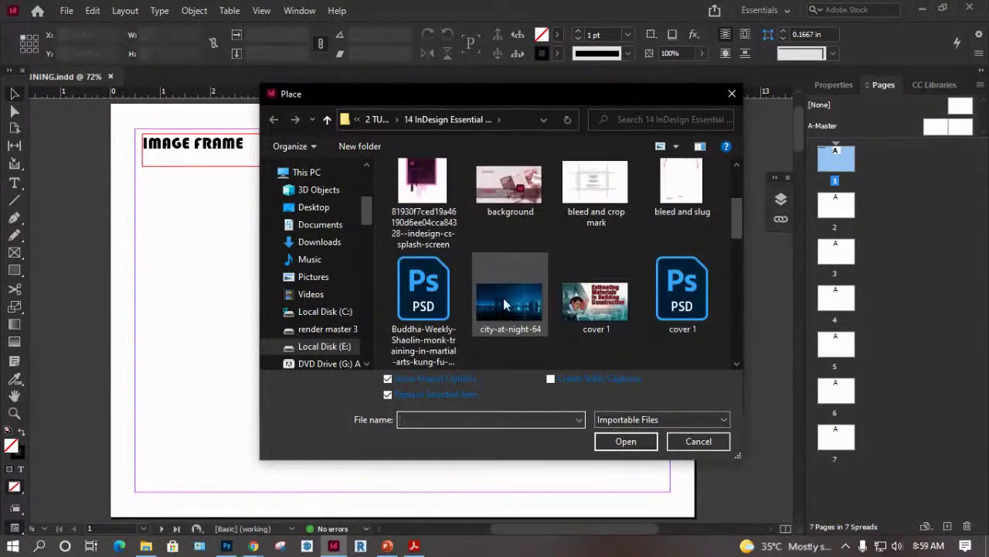
scroll(549, 242, up, 2)
scroll(549, 242, down, 5)
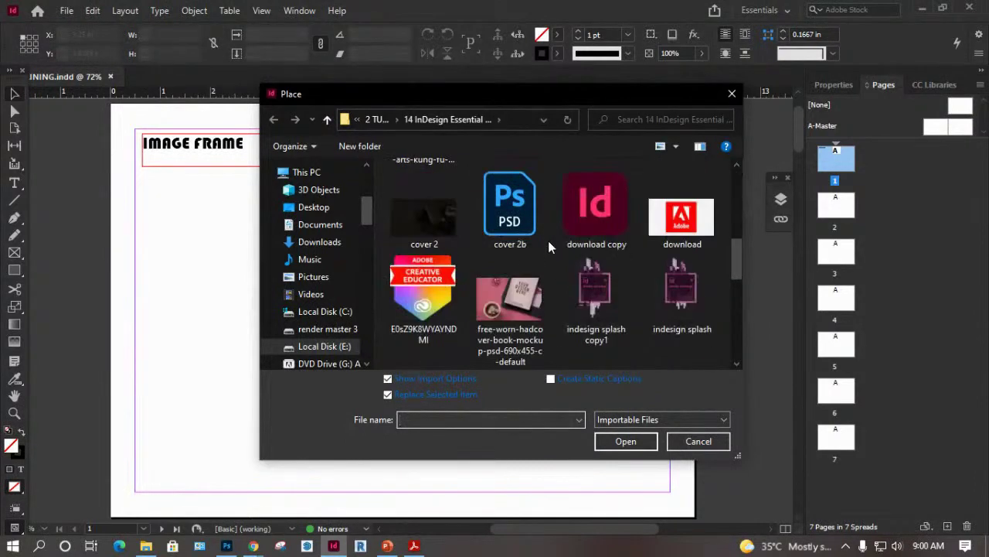
scroll(549, 244, down, 4)
scroll(549, 243, up, 1)
scroll(548, 243, down, 4)
scroll(549, 244, up, 5)
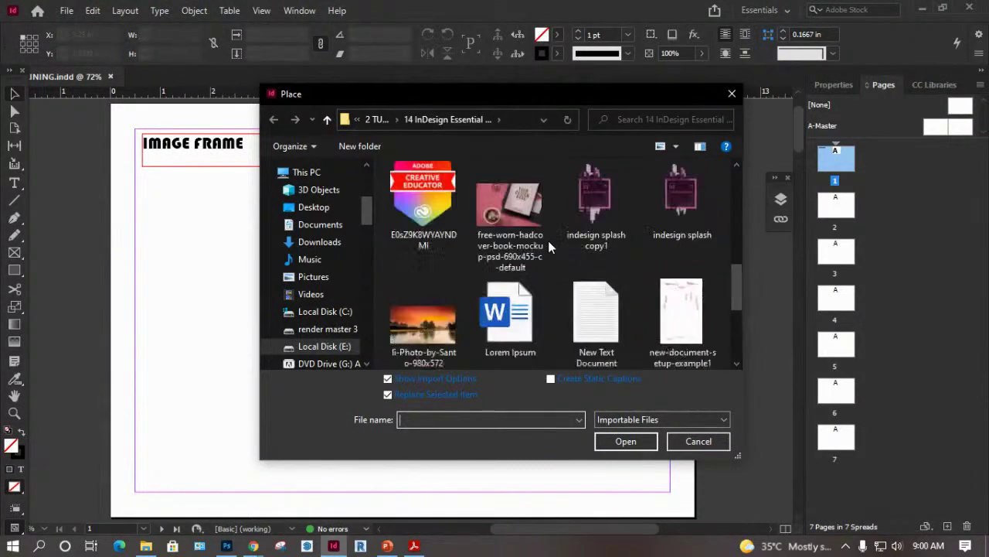
scroll(550, 240, up, 3)
click(696, 442)
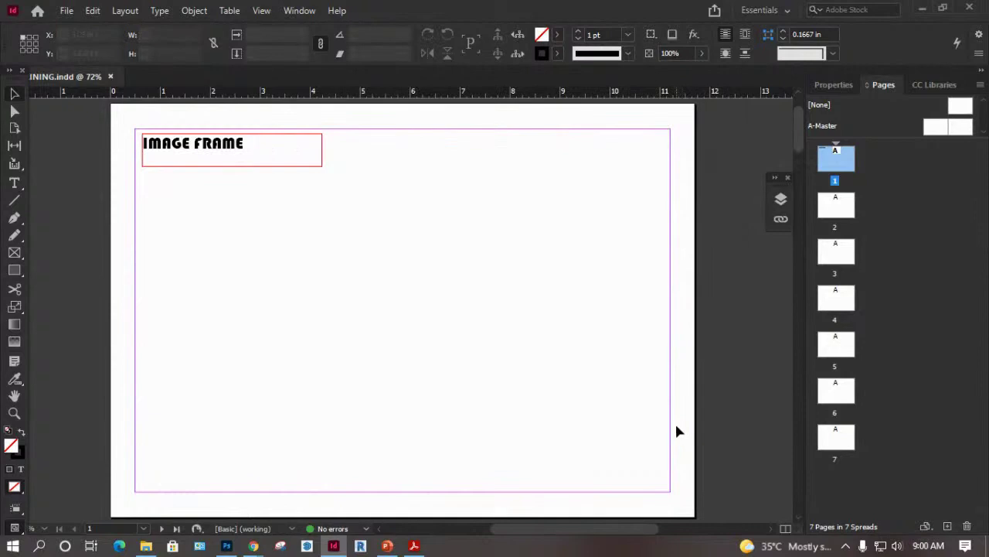
key(ctrl+z)
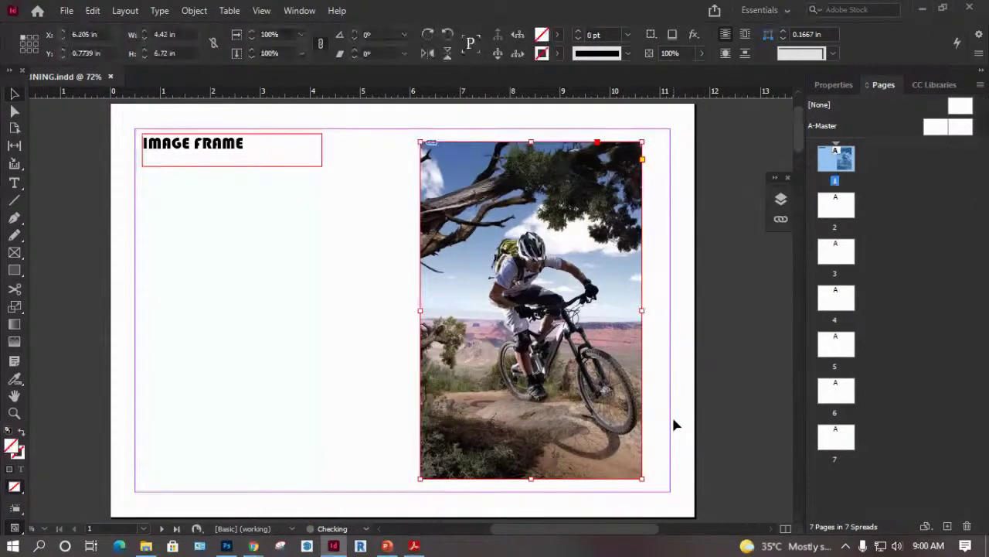
Place the 35-354818_adobe-indesign-cc-logo PNG below the IMAGE FRAME heading with its default import options, and undo the placement.
click(66, 10)
click(139, 207)
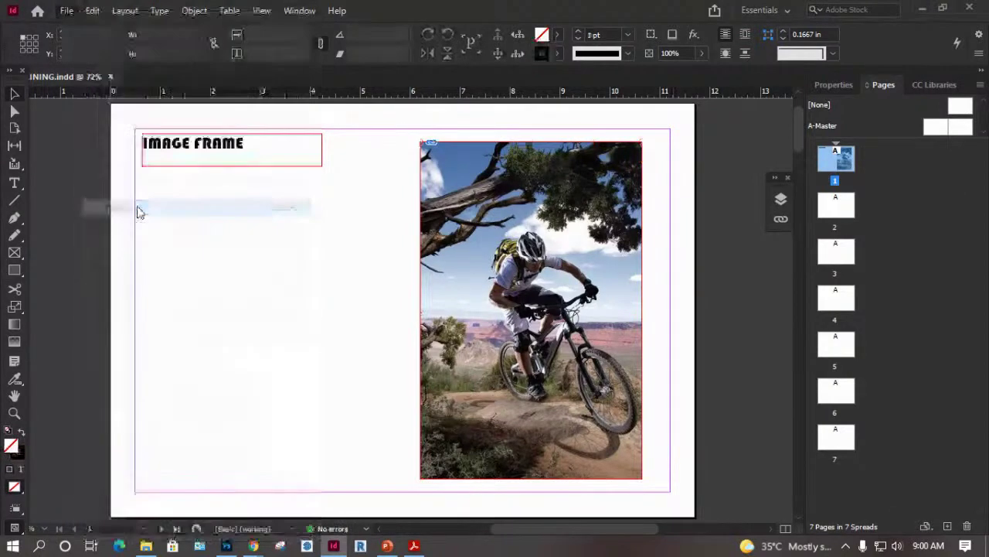
double_click(526, 221)
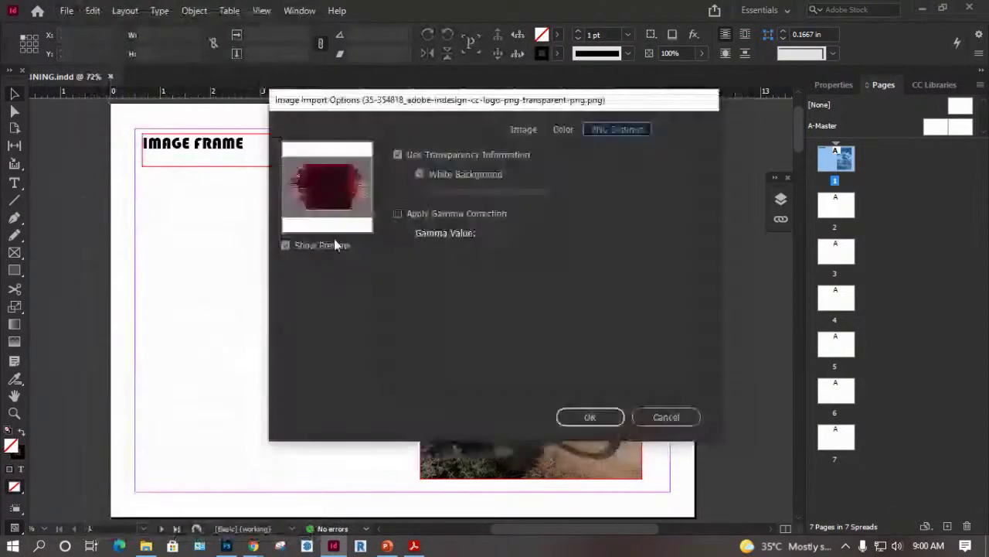
click(591, 418)
click(179, 196)
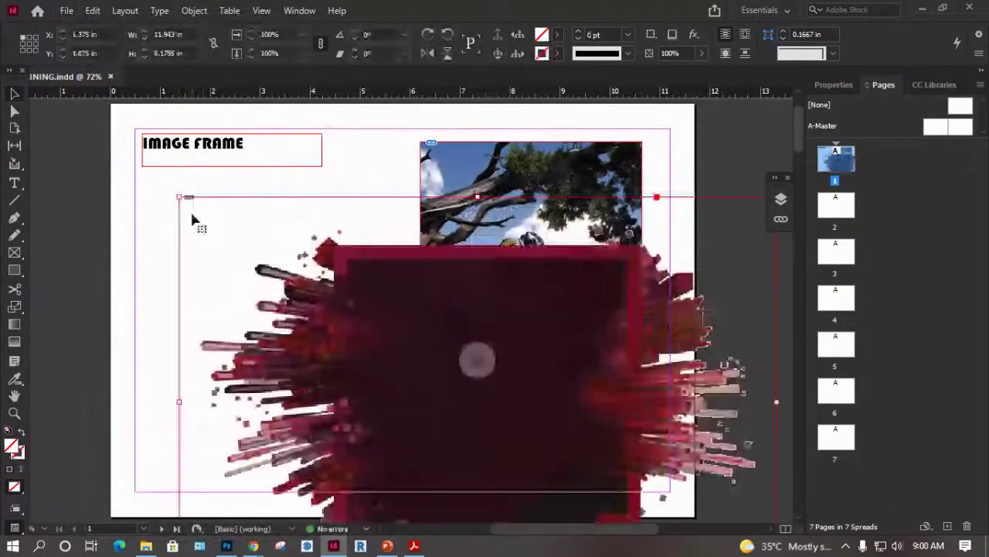
key(ctrl+z)
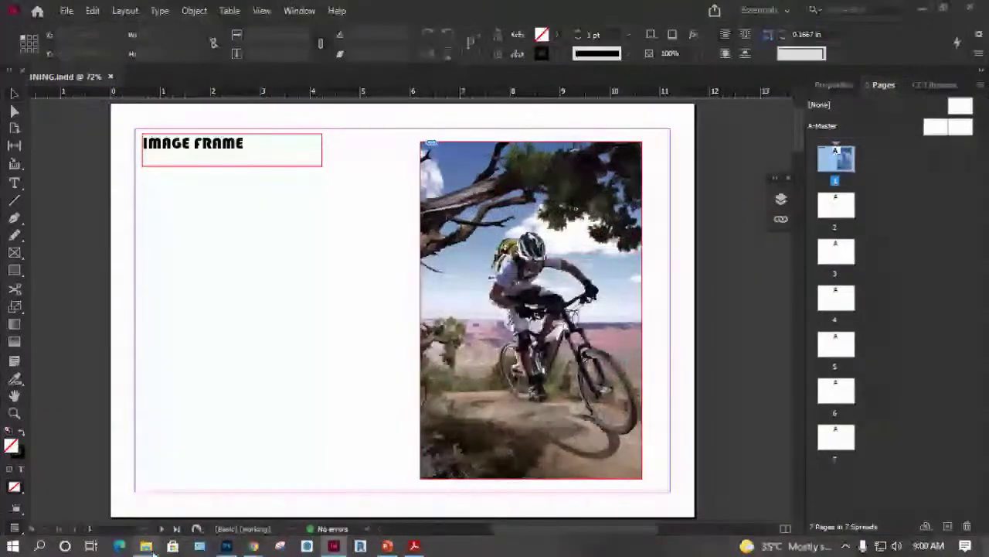
Switch to File Explorer, place the sunset photo from the training folder directly on page 1 without a frame, and undo the placement.
click(146, 546)
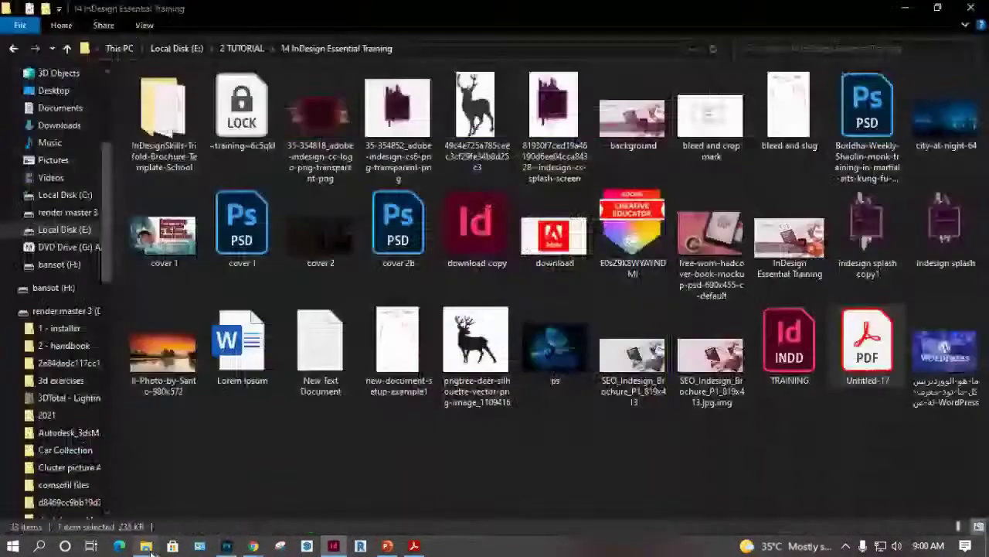
drag(162, 347, 168, 194)
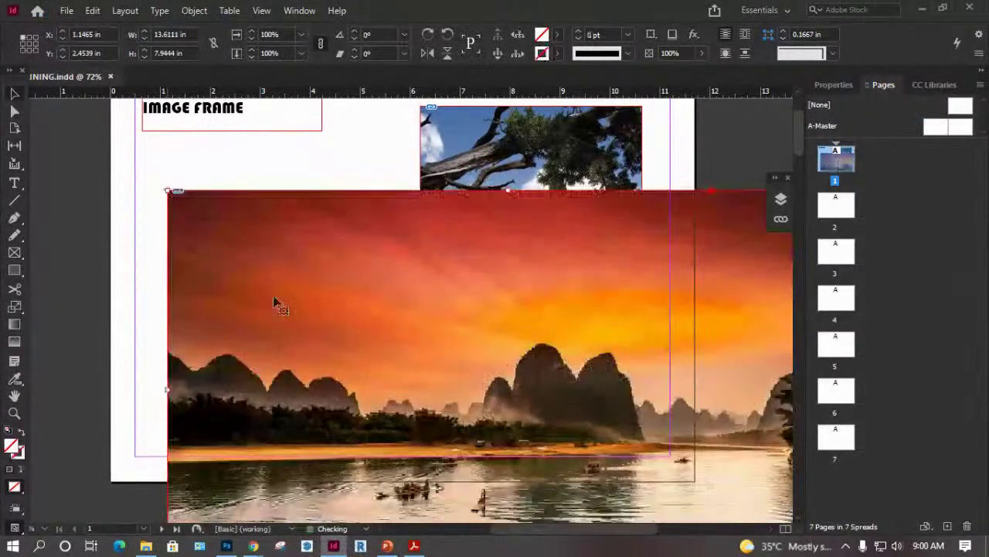
key(ctrl+z)
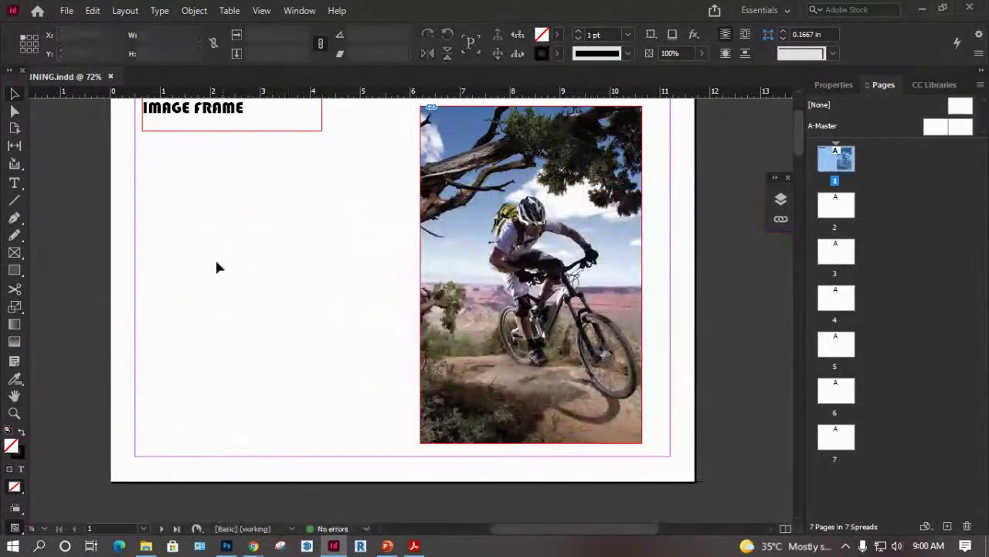
Draw a rectangle about 3.1 by 4.15 in below the IMAGE FRAME heading, beside the biker image.
click(21, 279)
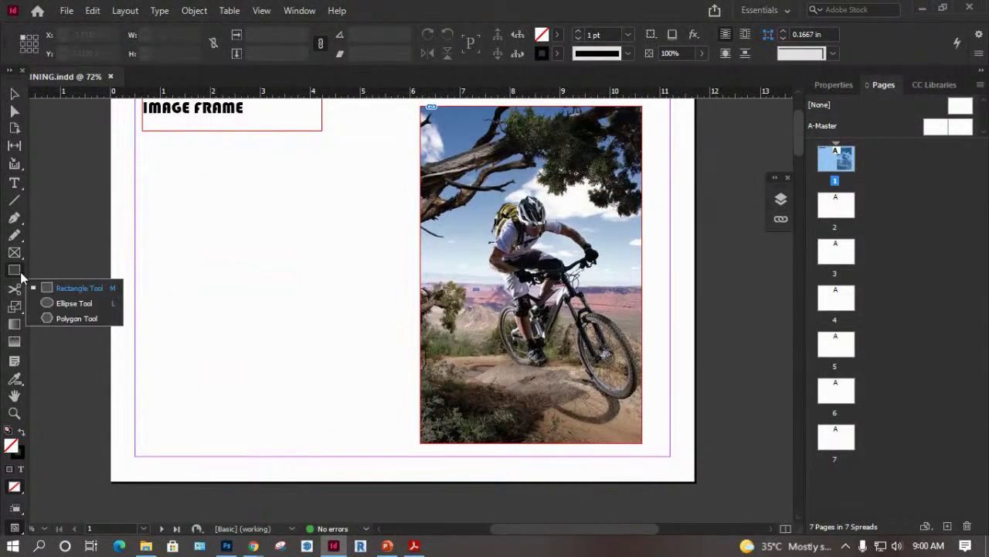
click(75, 288)
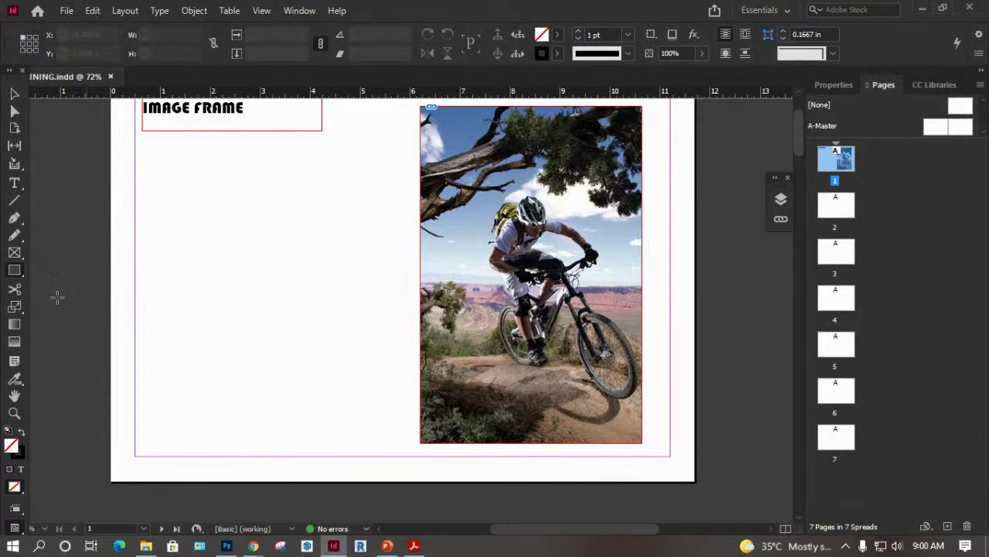
drag(175, 175, 331, 381)
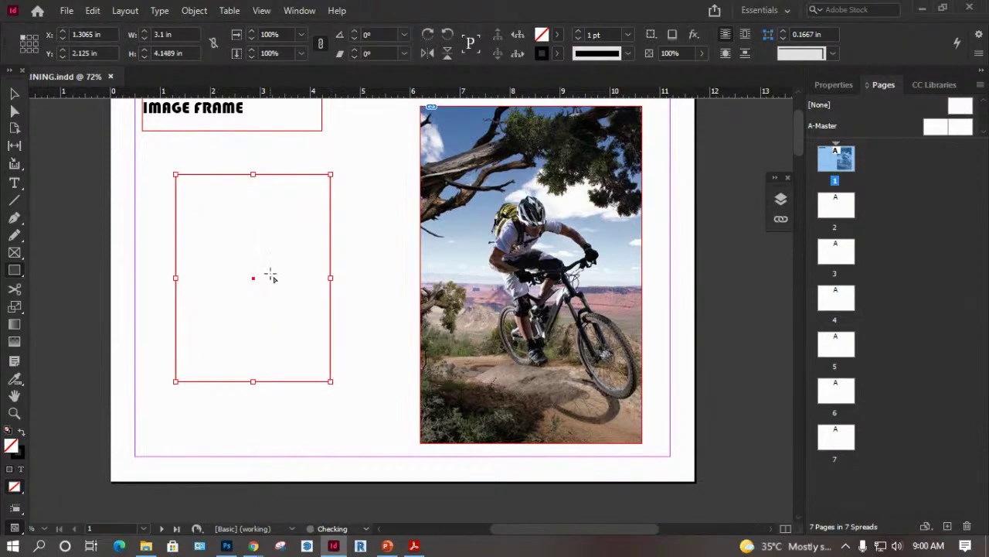
Place the sunset photo from the File Explorer training folder inside the rectangle, and delete the filled rectangle.
click(146, 546)
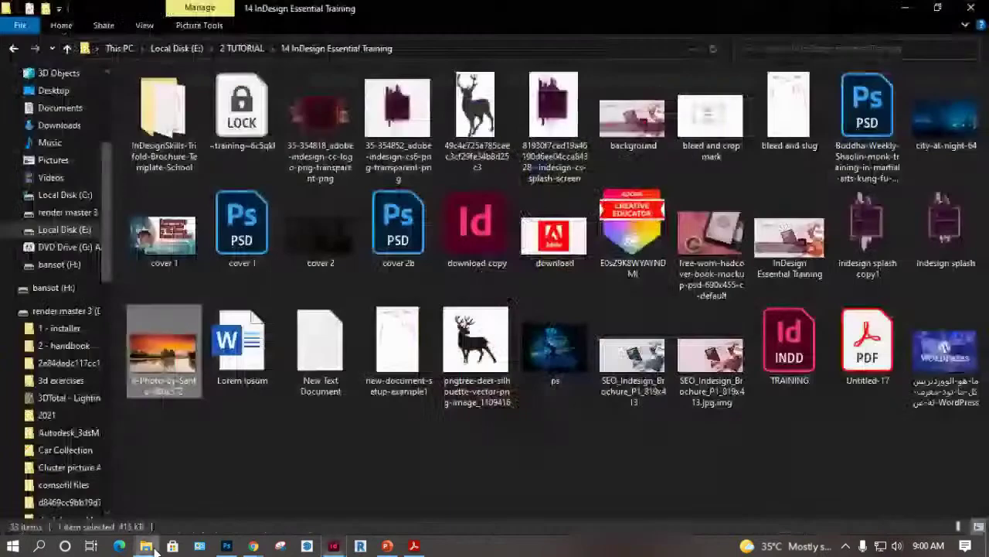
drag(170, 356, 308, 328)
drag(243, 218, 194, 160)
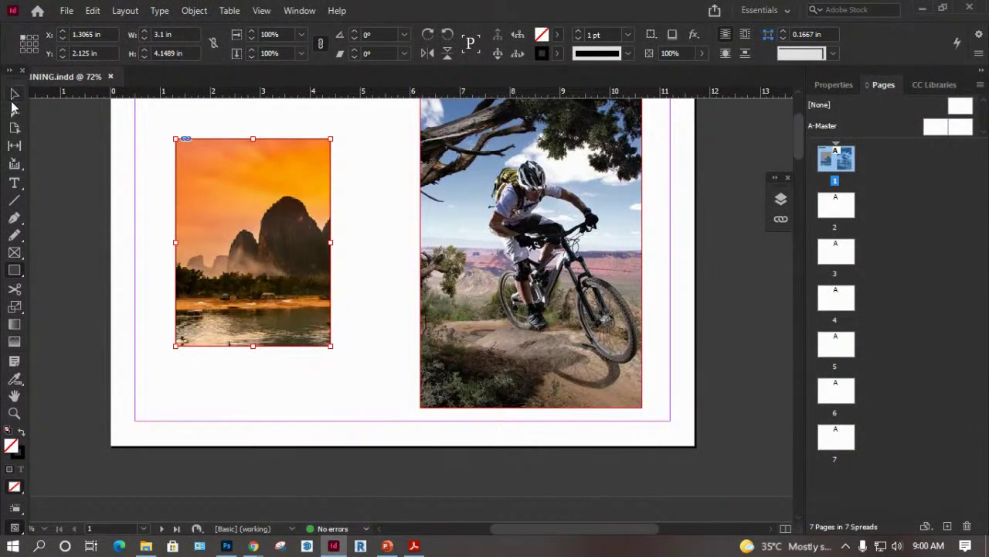
click(14, 93)
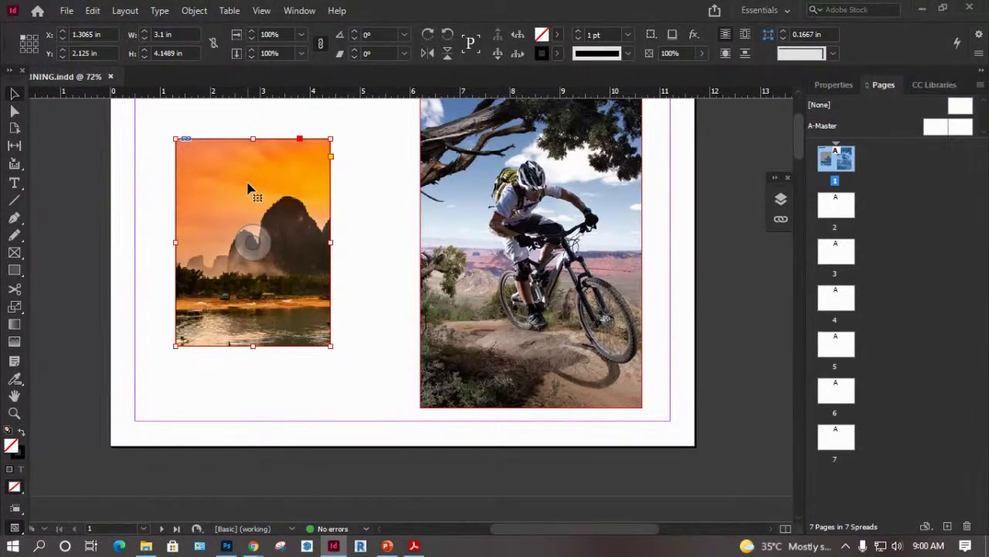
key(Delete)
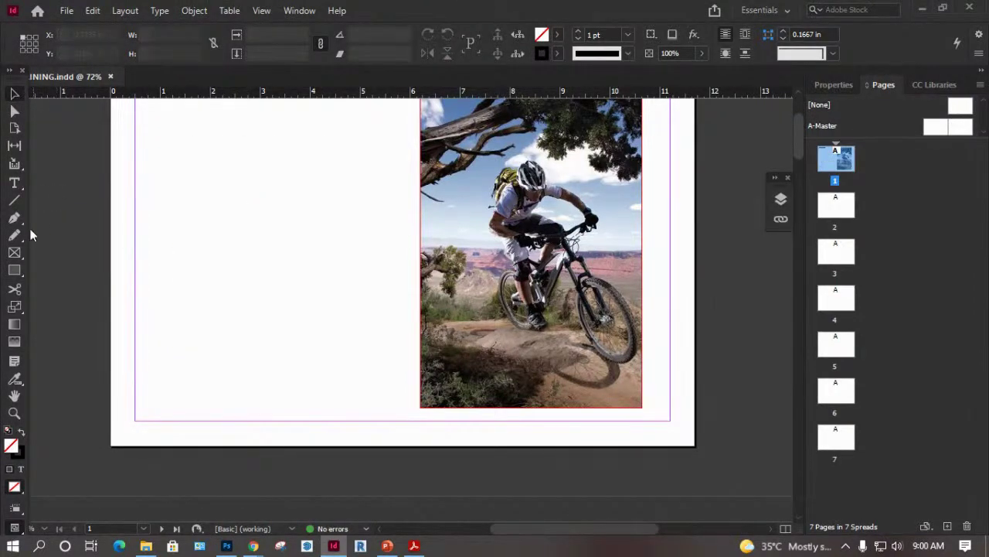
Draw a text frame beside the biker image on page 1 and place the sunset photo from File Explorer inside it.
click(14, 182)
drag(145, 140, 367, 377)
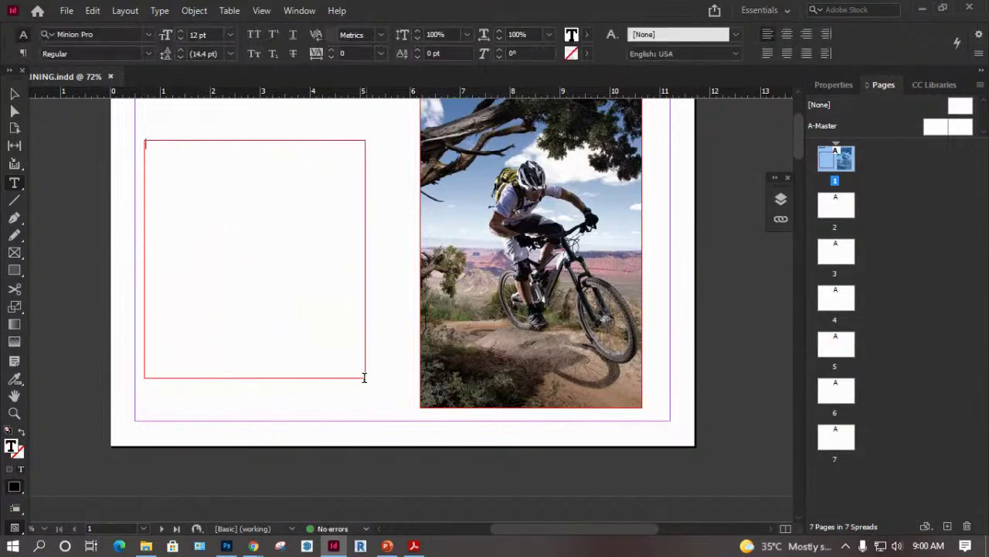
click(146, 546)
drag(172, 363, 188, 174)
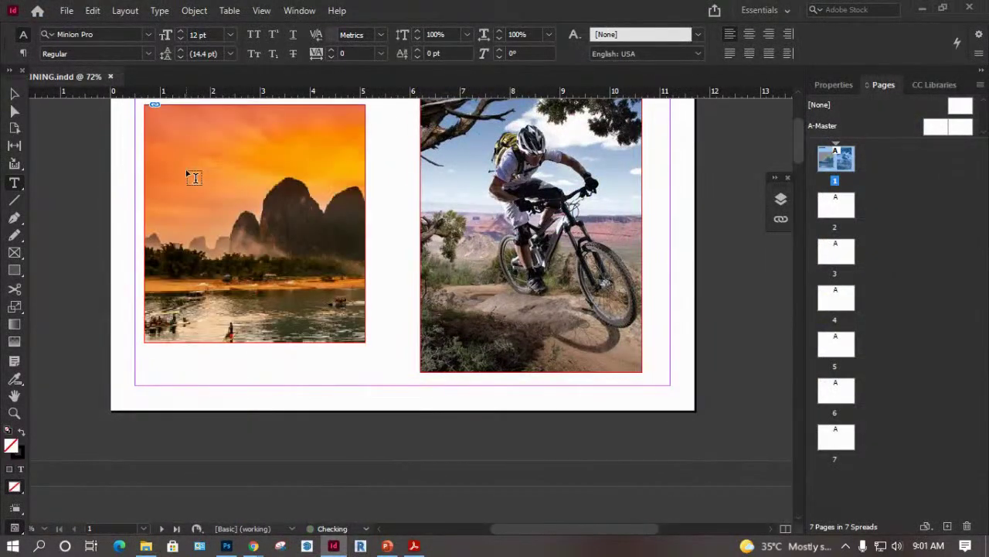
click(15, 95)
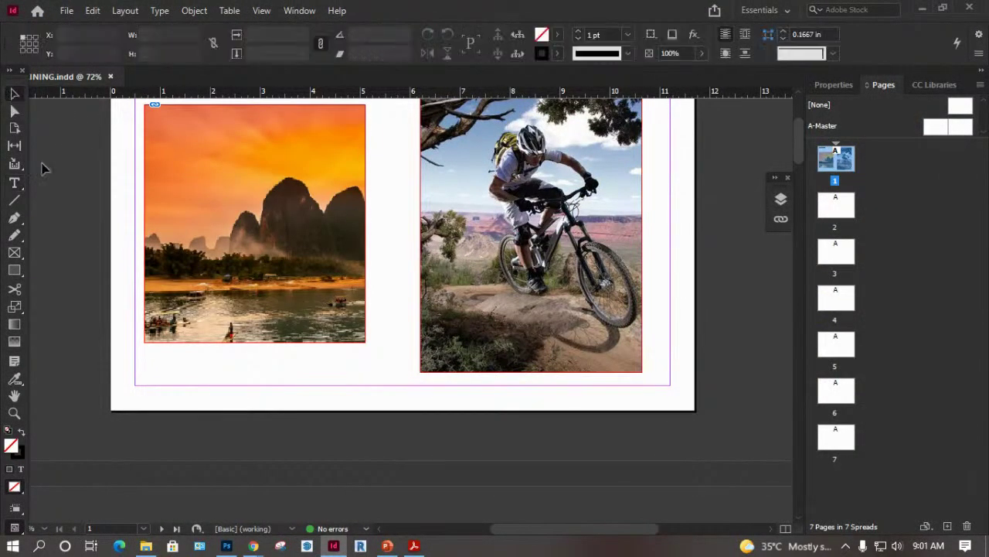
Show the properties of the sunset image frame on page 1 and delete the frame.
scroll(160, 258, up, 3)
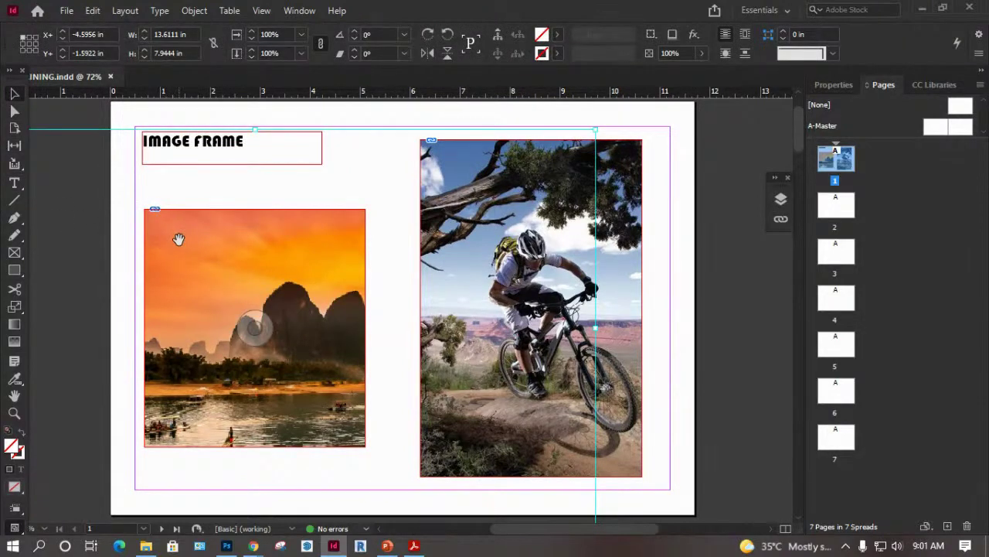
click(181, 236)
click(182, 231)
key(r)
click(14, 93)
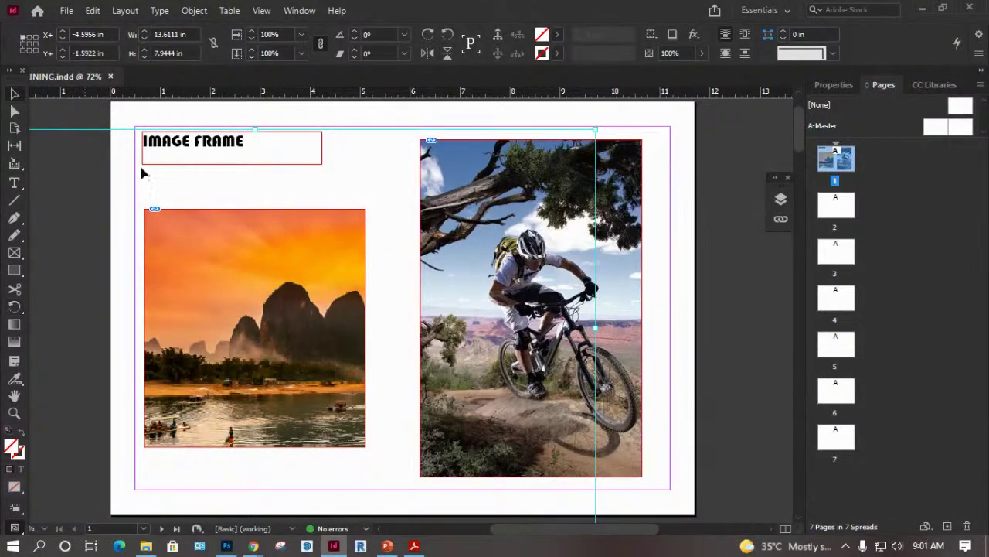
click(258, 210)
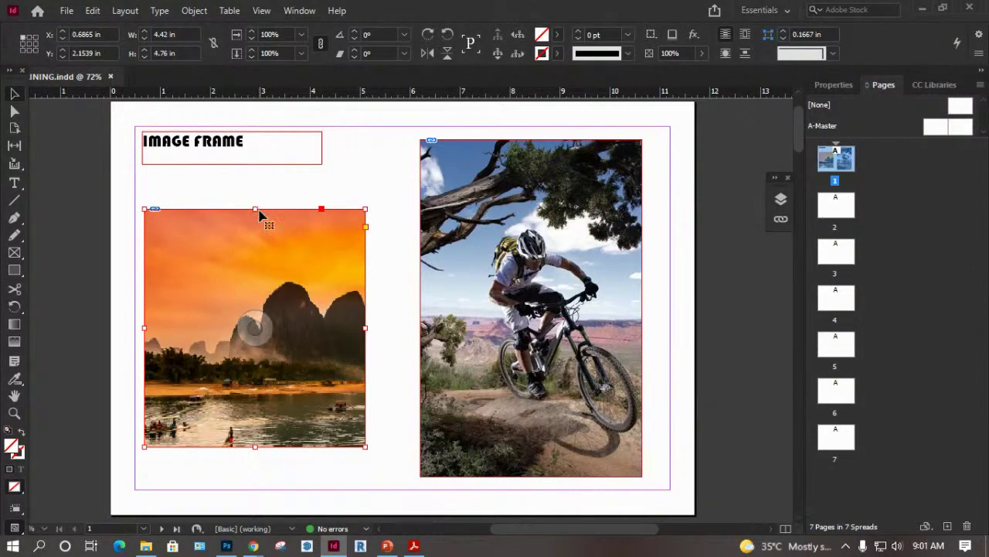
click(832, 85)
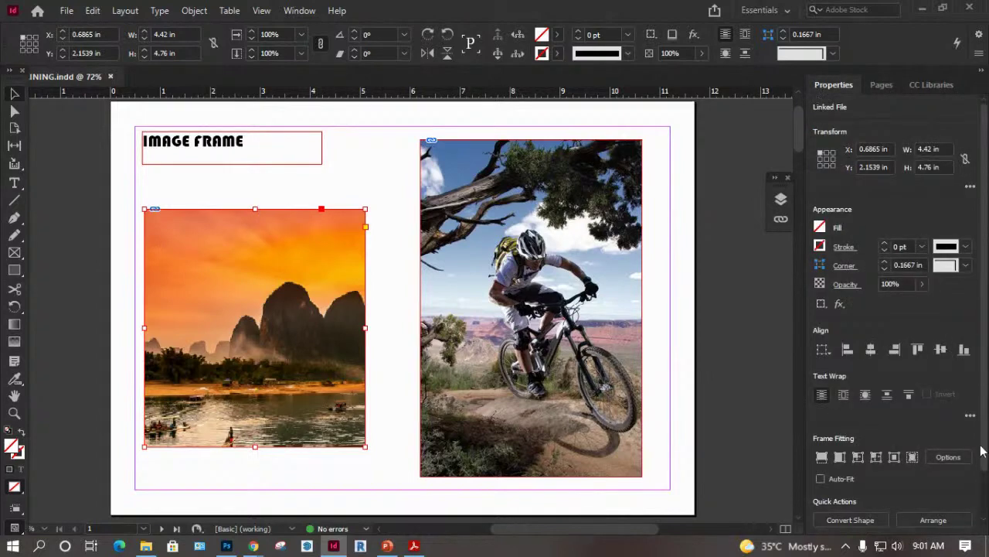
scroll(958, 479, down, 2)
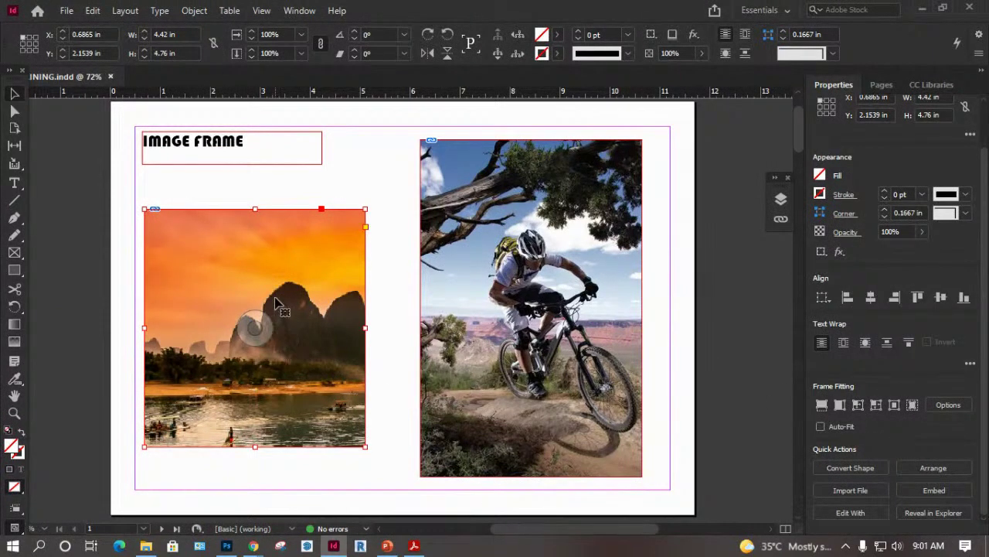
key(Delete)
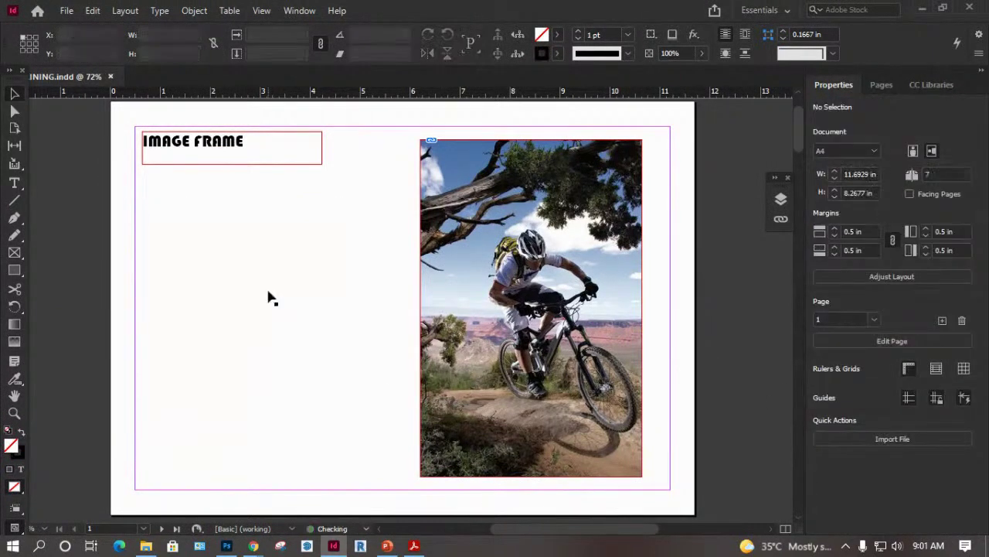
Draw a text frame about 4.34 by 4.375 in below the IMAGE FRAME heading and fill it with placeholder text.
click(14, 182)
drag(147, 212, 360, 426)
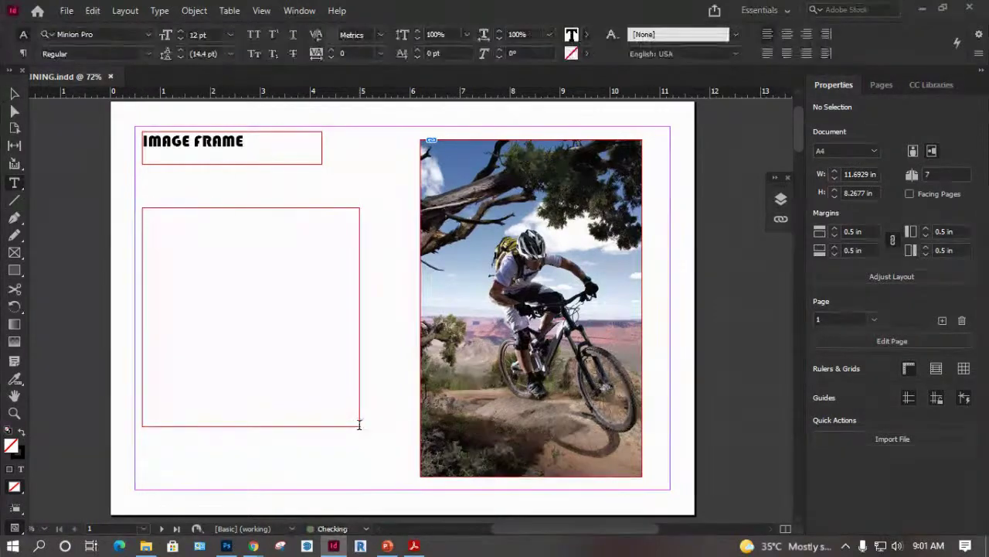
click(890, 512)
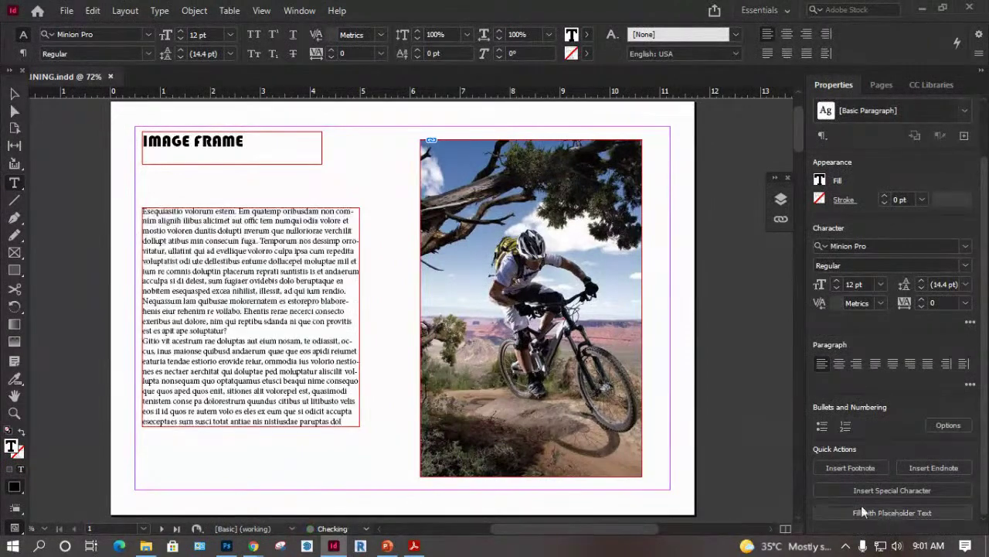
Try to place the sunset photo from File Explorer on the filled text frame, and undo the placement.
click(16, 94)
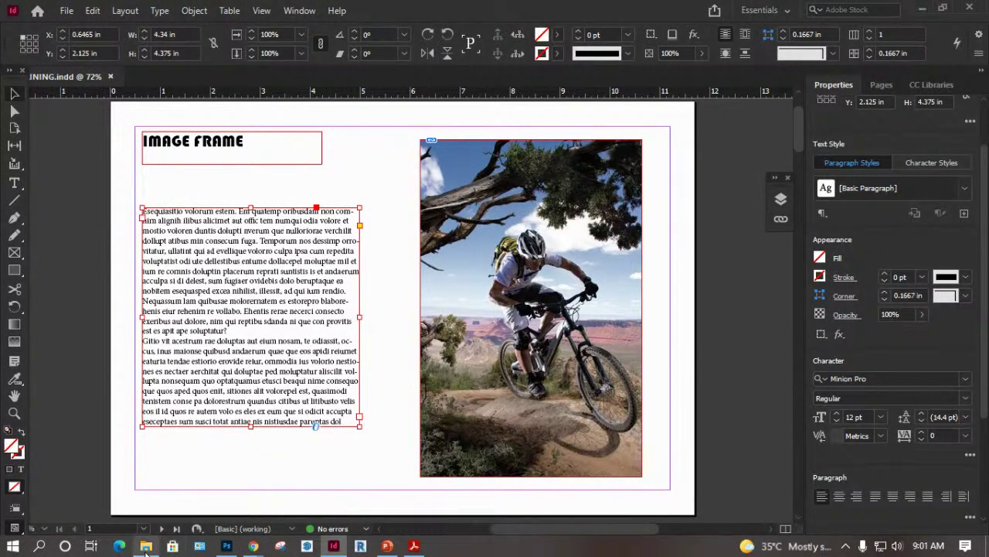
click(145, 546)
drag(176, 356, 152, 182)
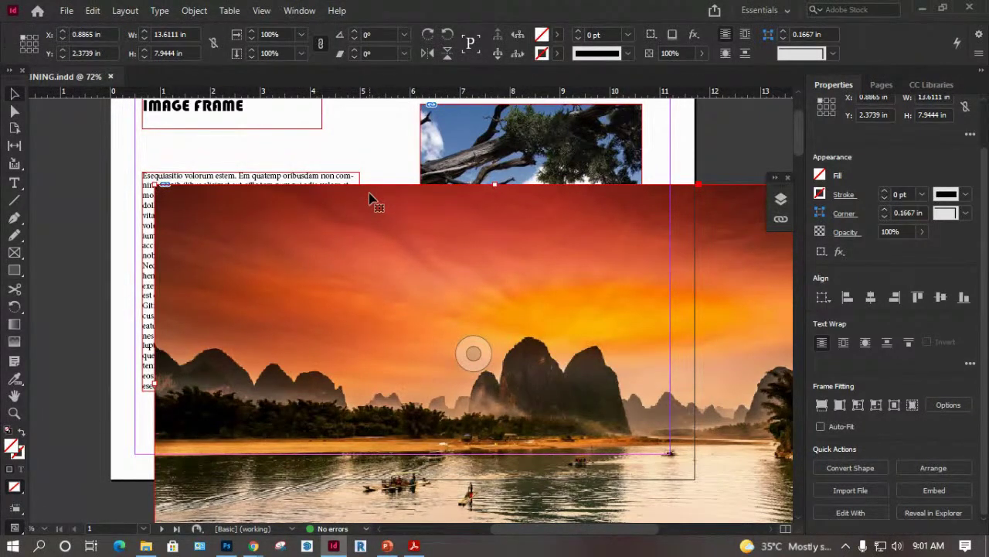
key(ctrl+z)
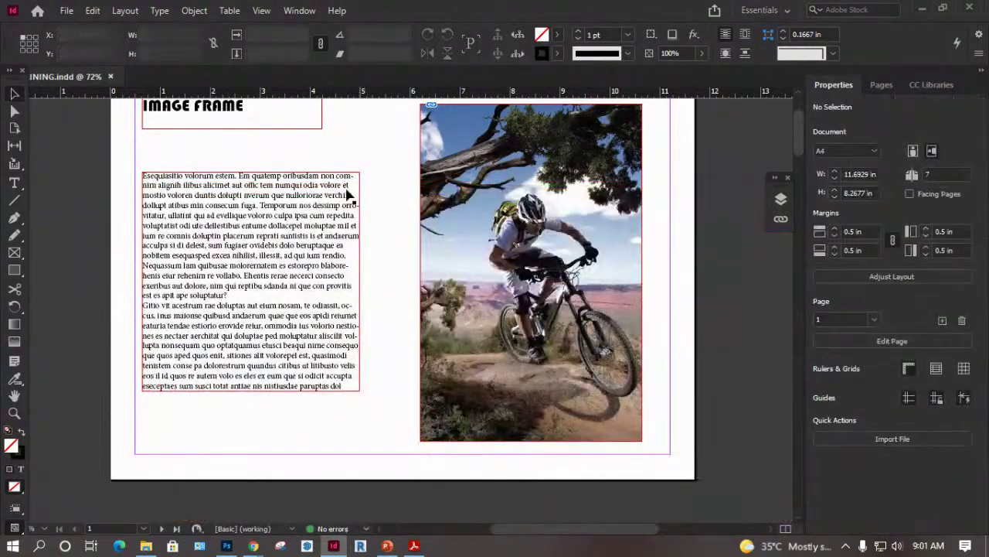
Delete the placeholder text frame below the IMAGE FRAME heading.
scroll(357, 190, up, 3)
click(330, 280)
key(Delete)
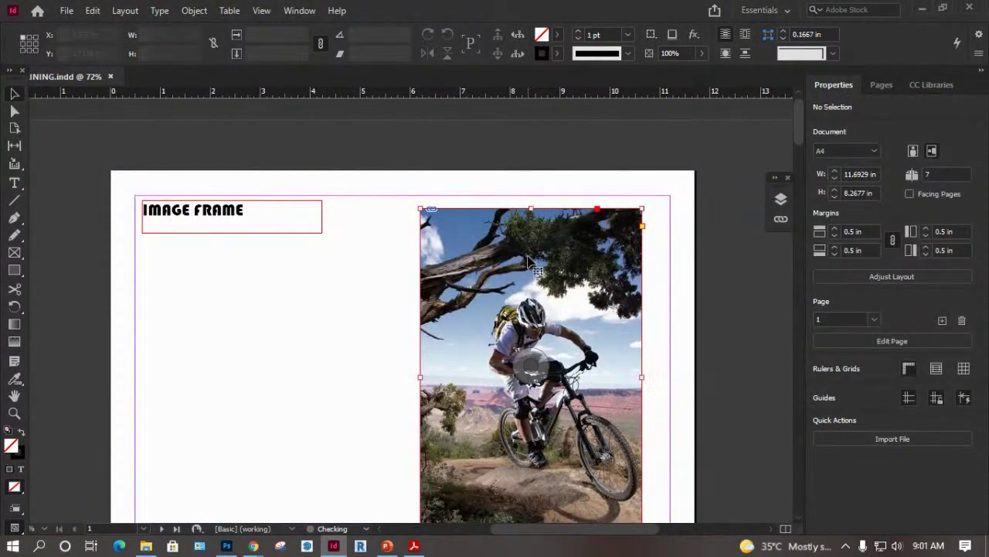
Move the biker image frame horizontally toward the heading, to an X position of about 4.85 in.
click(502, 270)
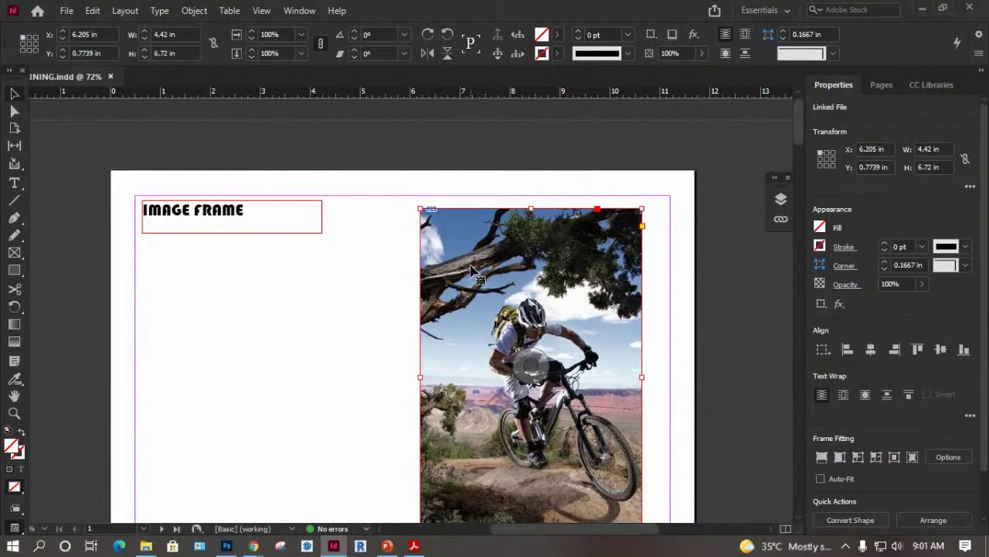
scroll(469, 279, down, 1)
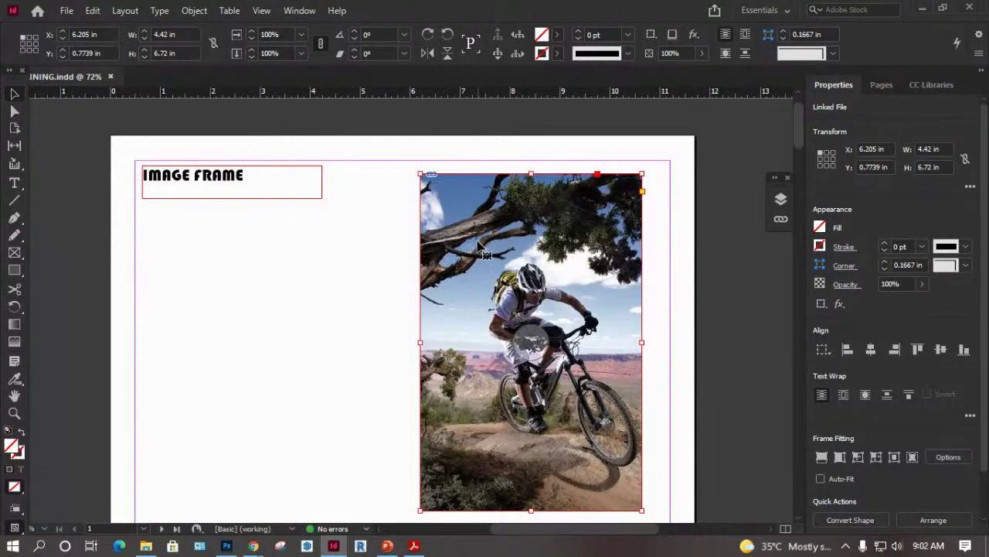
drag(478, 247, 369, 242)
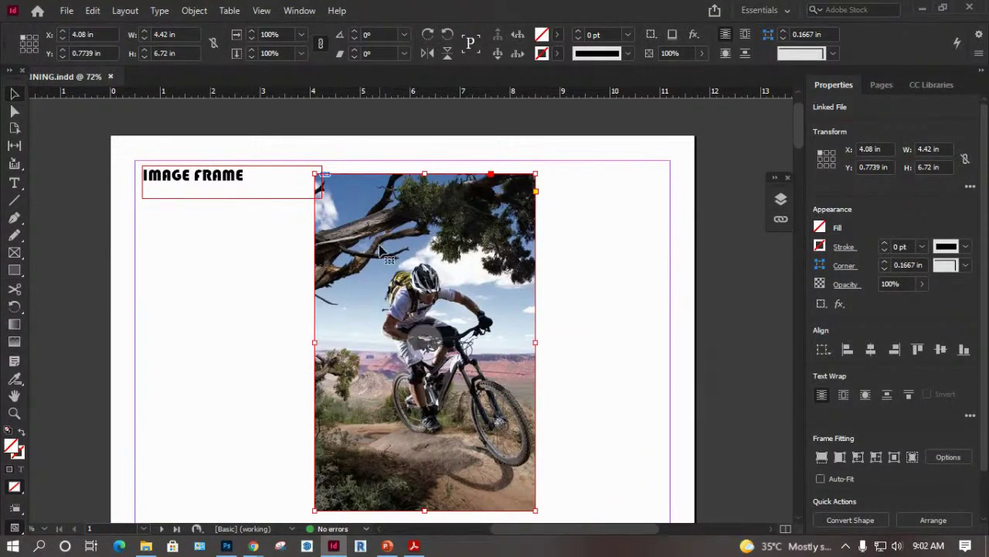
drag(381, 248, 419, 248)
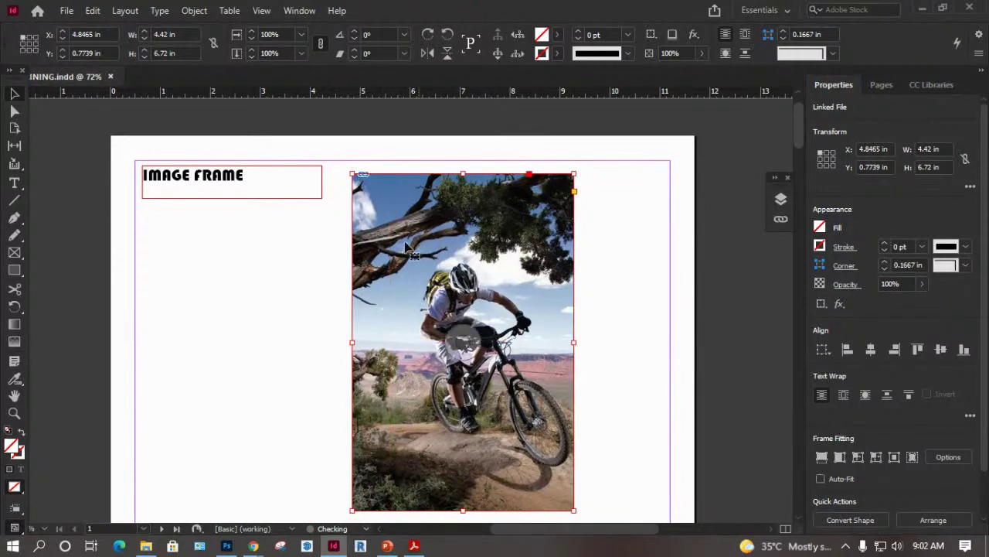
Select the biker photo inside its frame and compare its content bounds with the frame edges at 125% zoom.
click(462, 340)
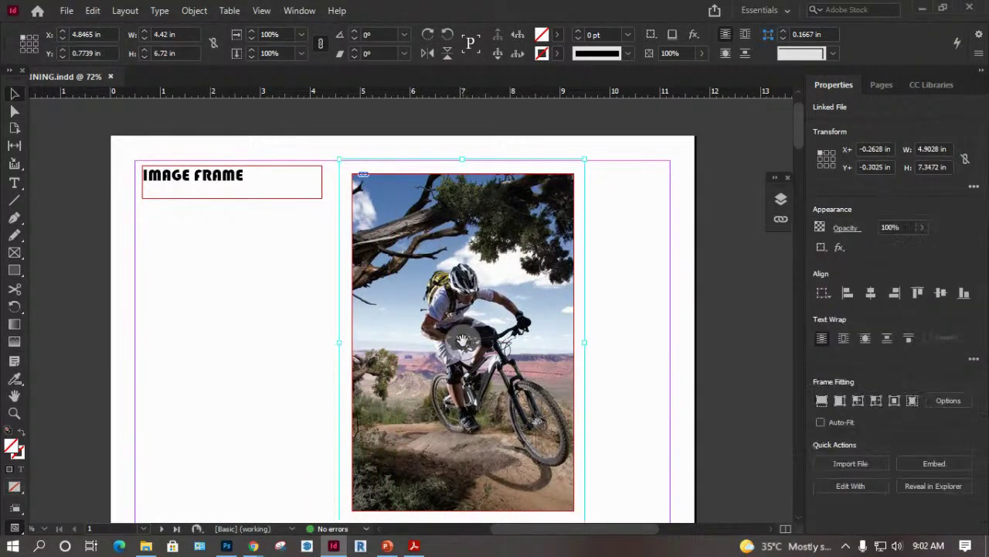
click(626, 297)
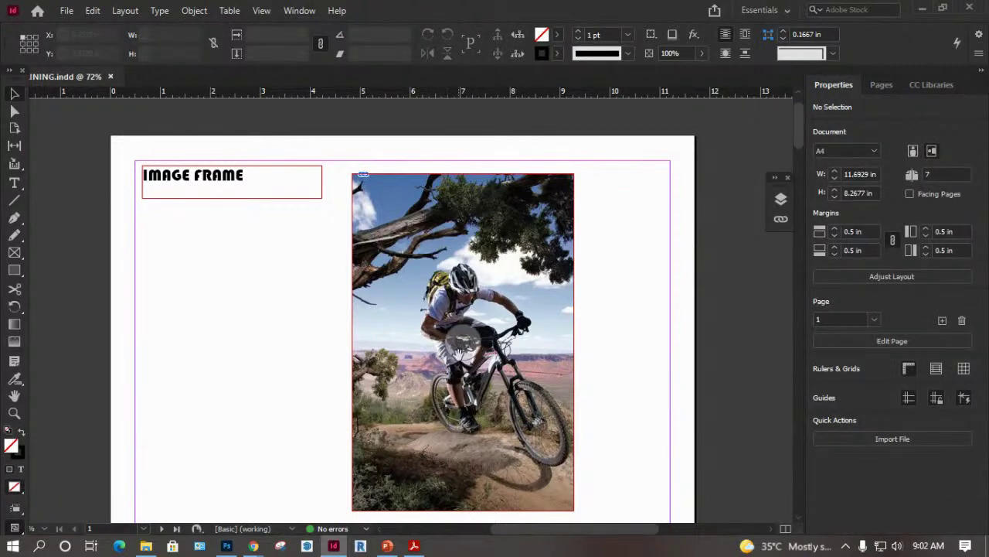
click(447, 331)
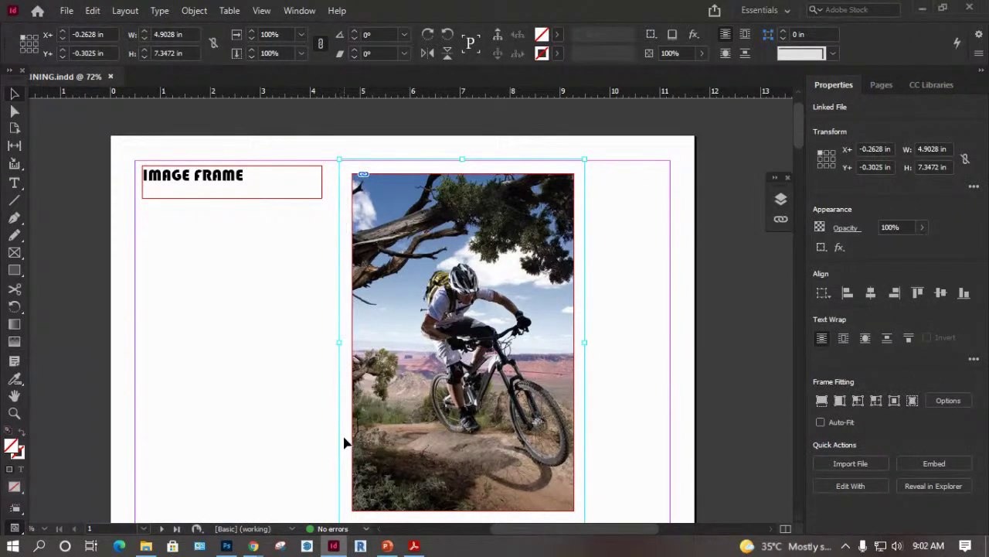
key(ctrl+equal)
key(ctrl+equal)
key(ctrl+equal)
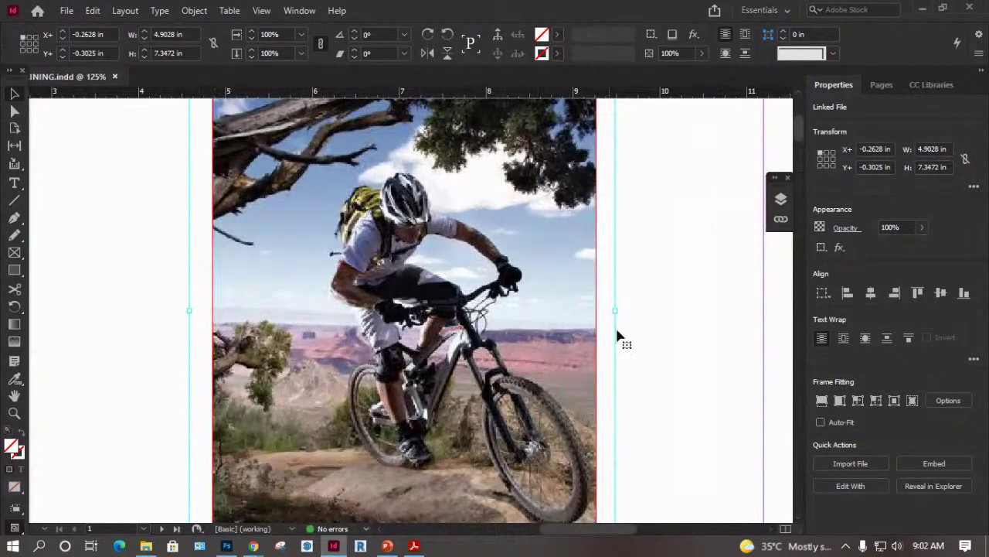
key(space)
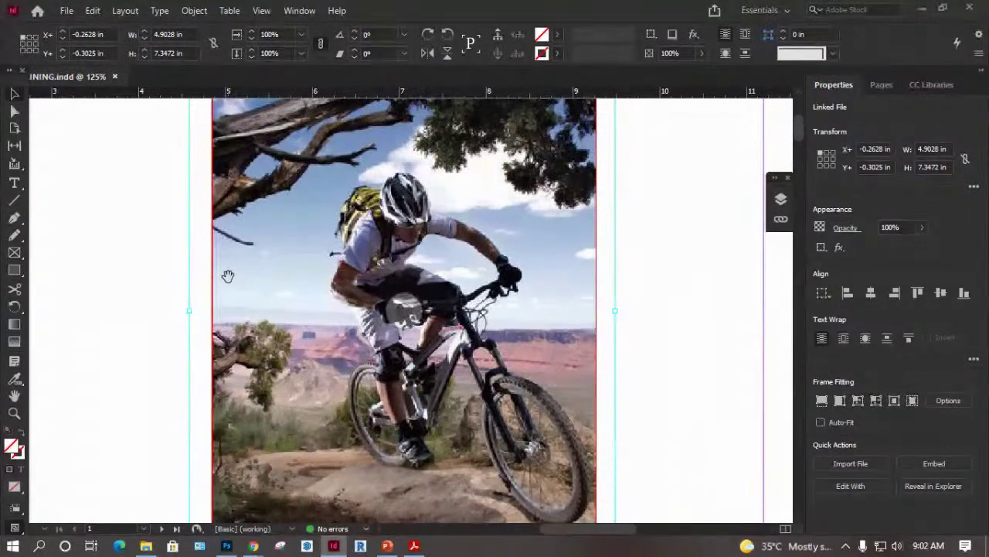
drag(294, 219, 365, 381)
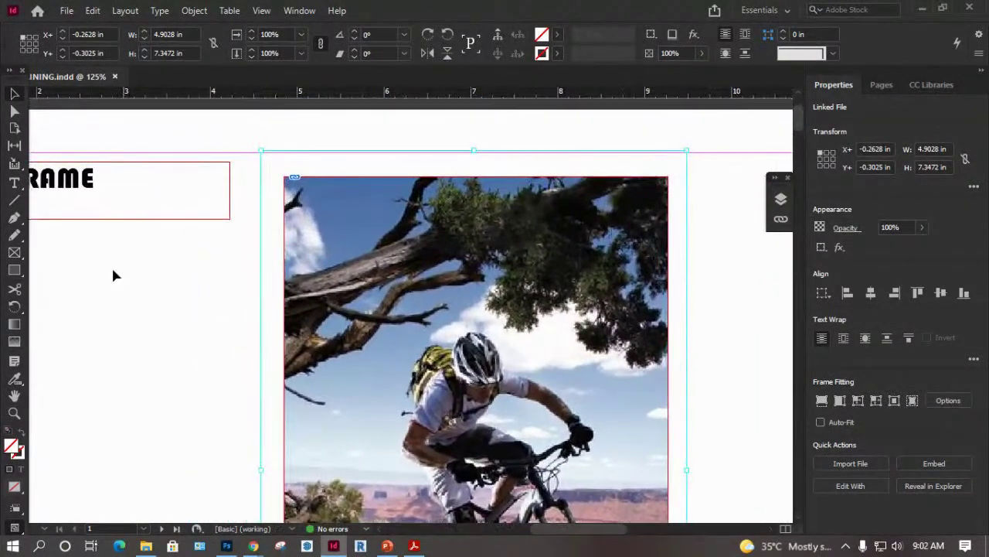
Crop the biker image by adjusting its frame's upper edge until the frame is about 6.61 in high.
click(116, 275)
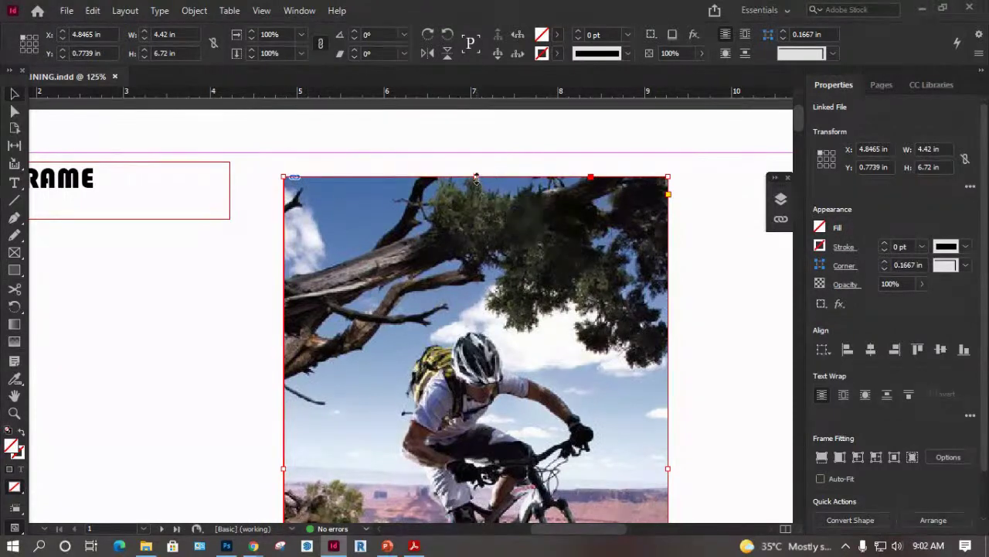
mouse_move(476, 178)
mouse_down()
mouse_move(474, 212)
mouse_move(474, 181)
mouse_up()
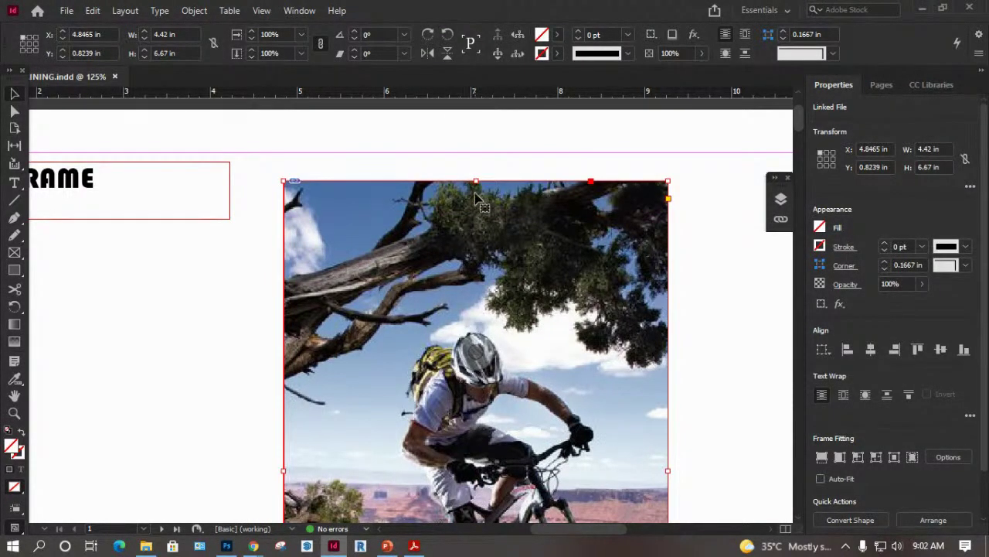
drag(476, 182, 474, 236)
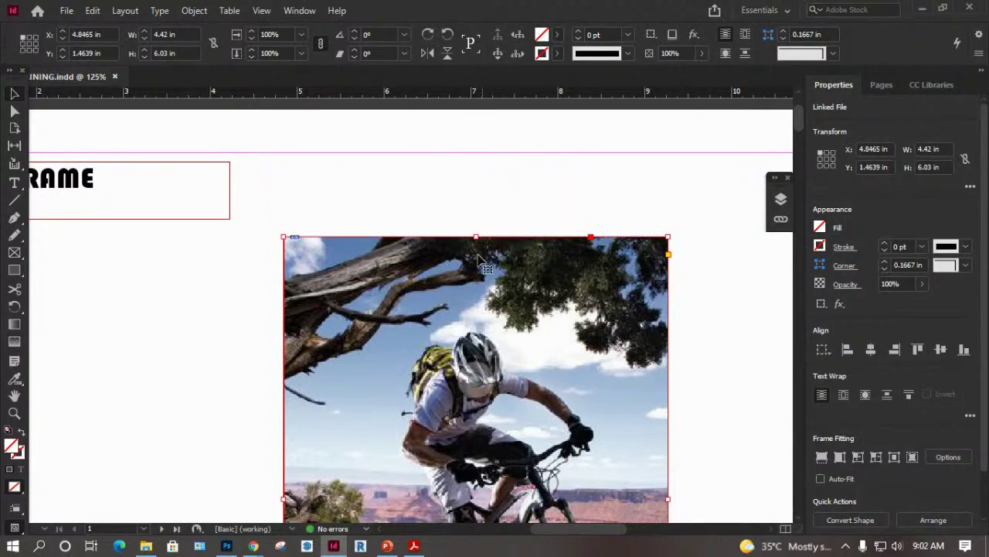
drag(476, 237, 470, 187)
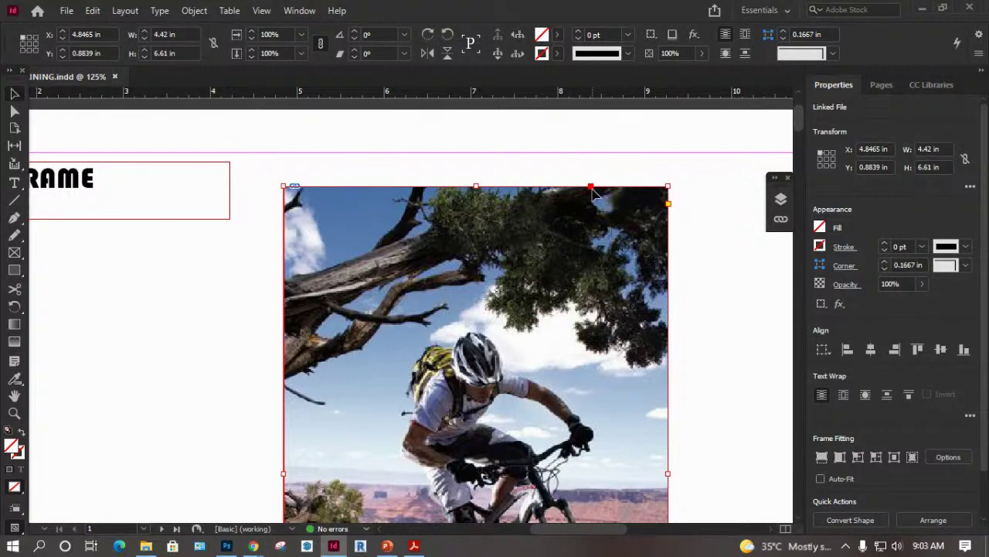
Round the upper corners of the biker image frame to about 0.93 in, and undo the rounding.
double_click(579, 203)
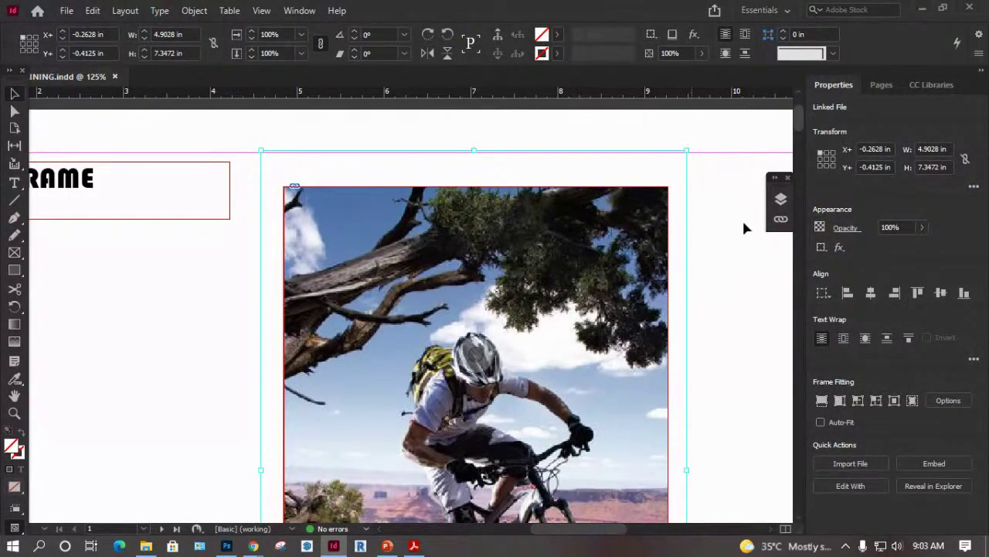
click(744, 218)
click(666, 207)
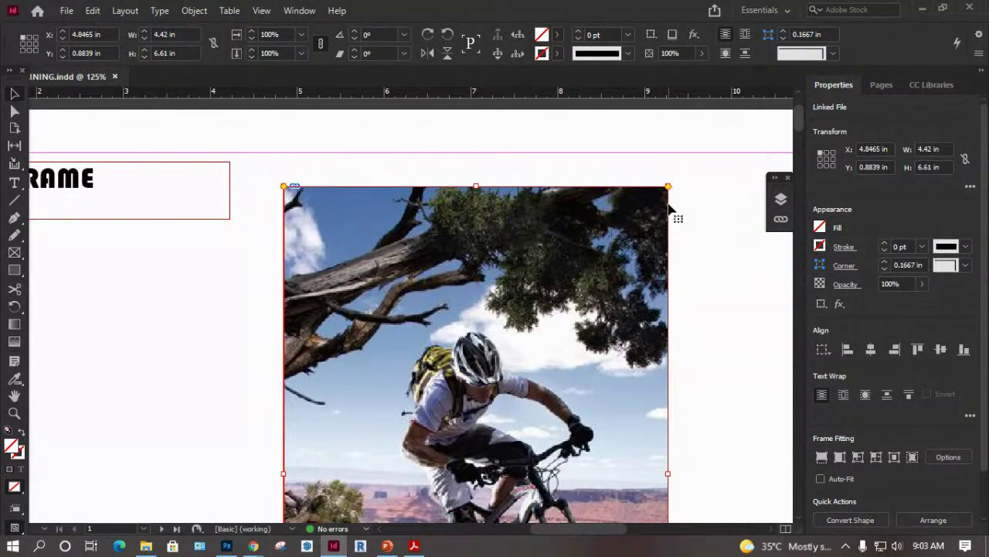
click(668, 187)
drag(668, 186, 587, 269)
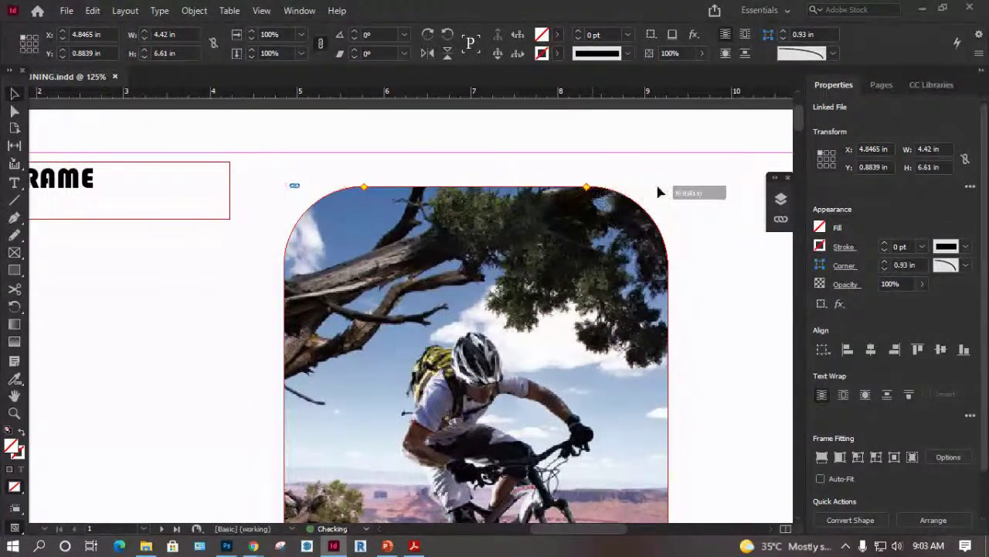
key(ctrl+z)
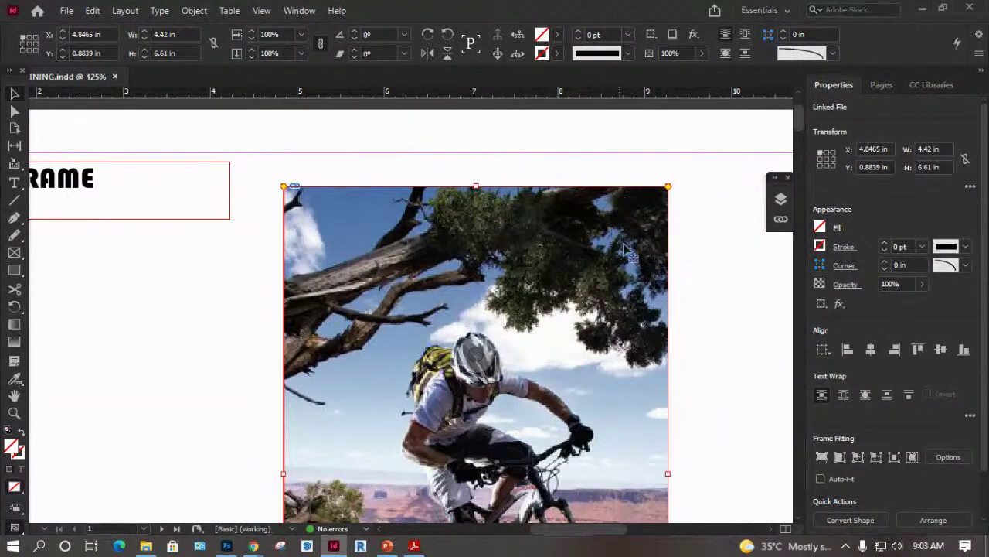
click(706, 257)
Select the biker image frame and examine its anchored-object handle and its edges.
click(592, 189)
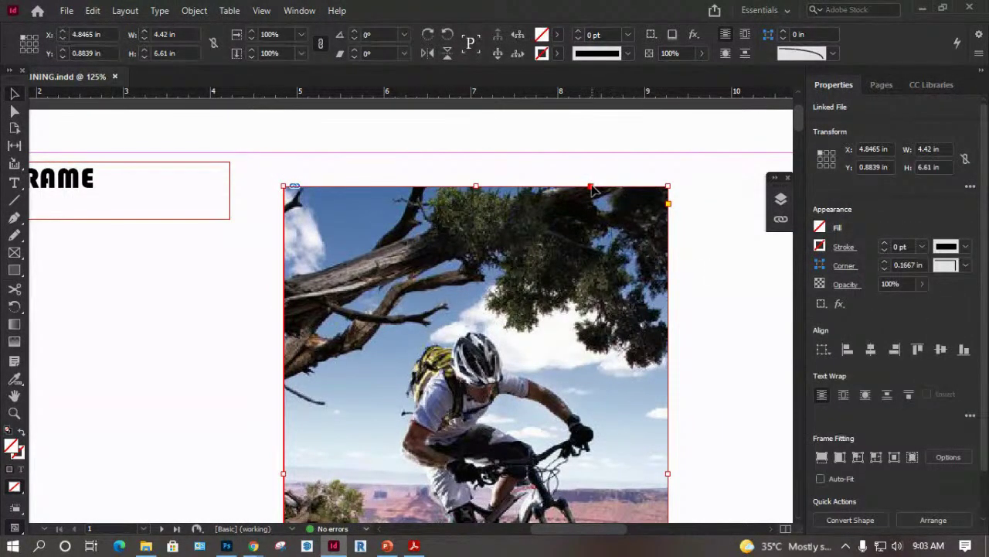
key(ctrl+shift+a)
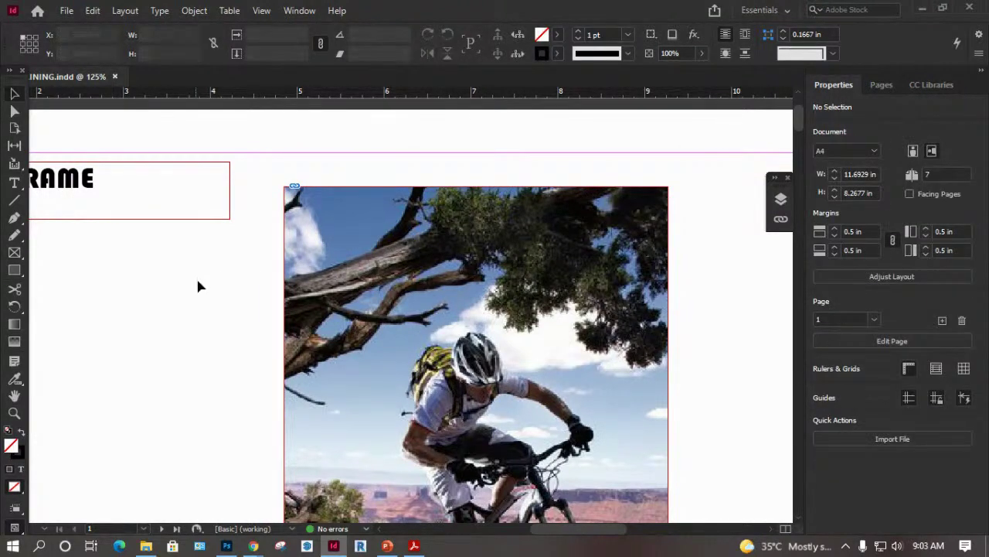
click(593, 187)
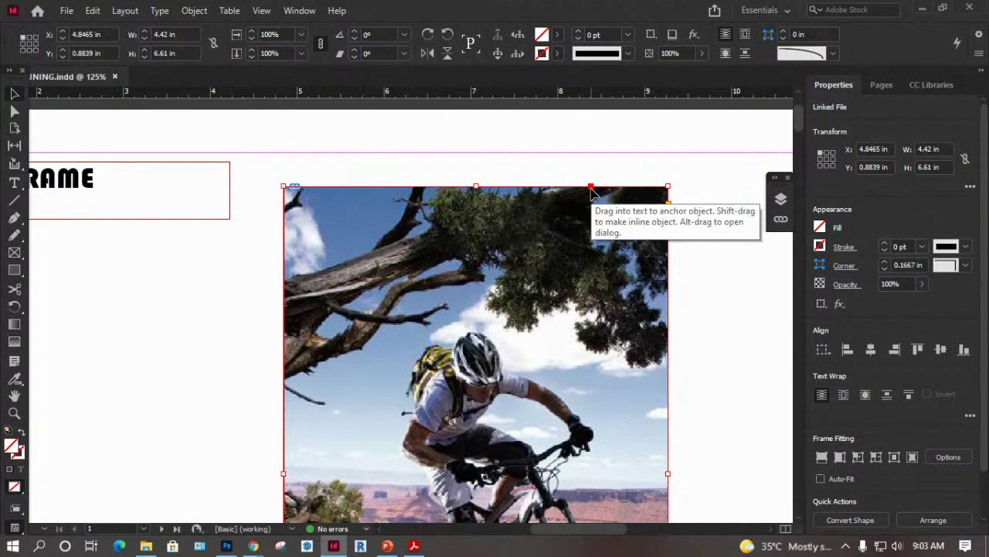
scroll(402, 271, down, 6)
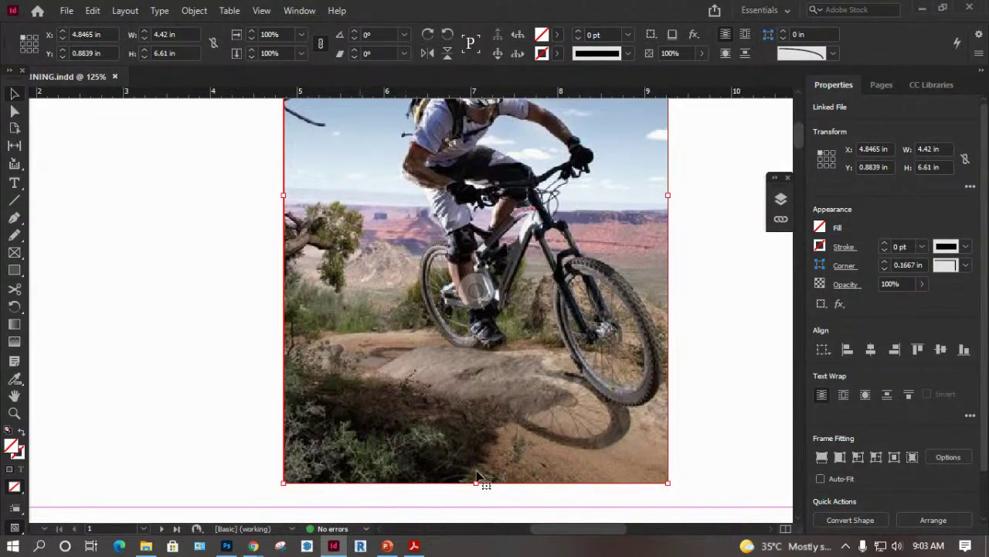
scroll(306, 331, up, 8)
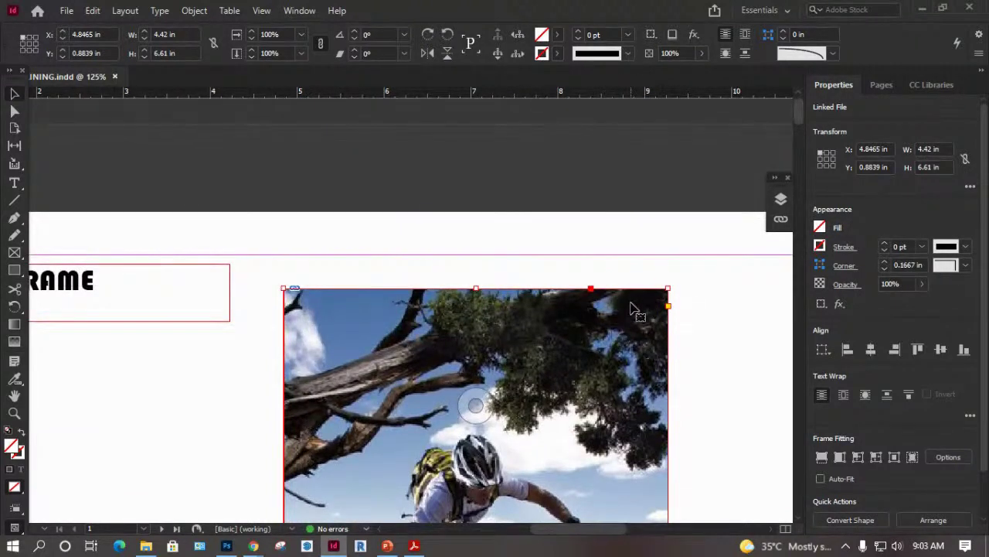
Rotate the biker image frame by 10° around its centre, and undo the rotation.
scroll(595, 267, right, 3)
scroll(595, 266, down, 1)
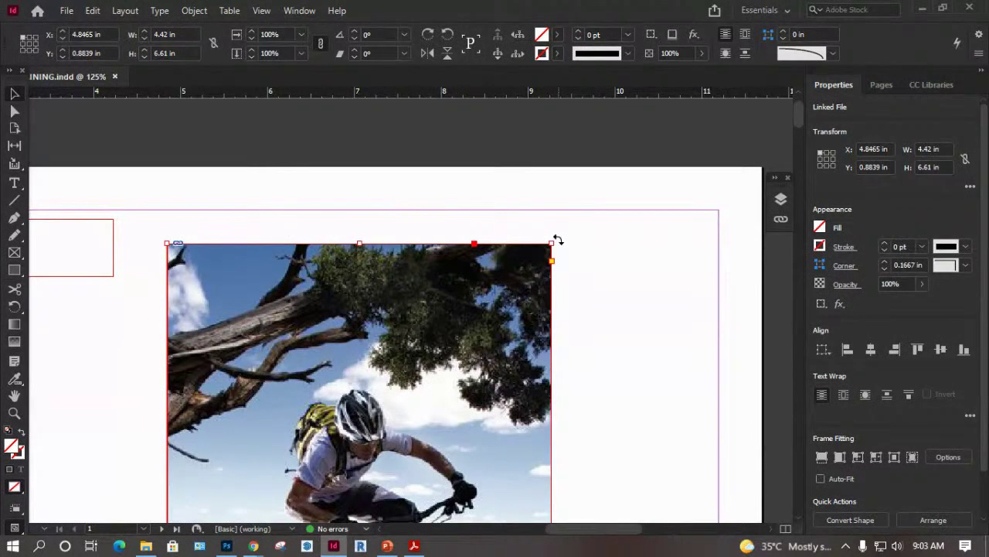
mouse_move(558, 241)
mouse_down()
mouse_move(505, 206)
mouse_move(552, 239)
mouse_up()
key(ctrl+z)
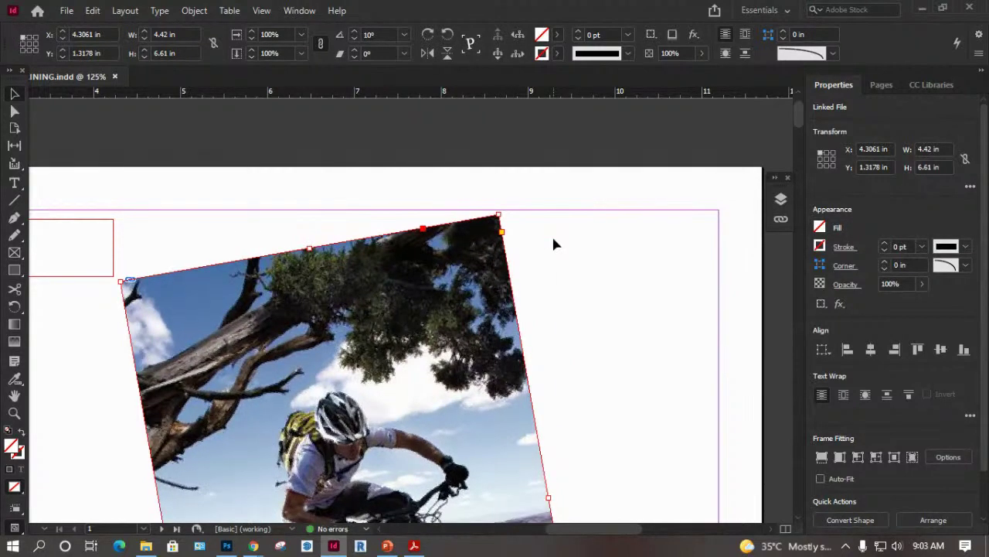
key(ctrl+z)
scroll(576, 267, down, 2)
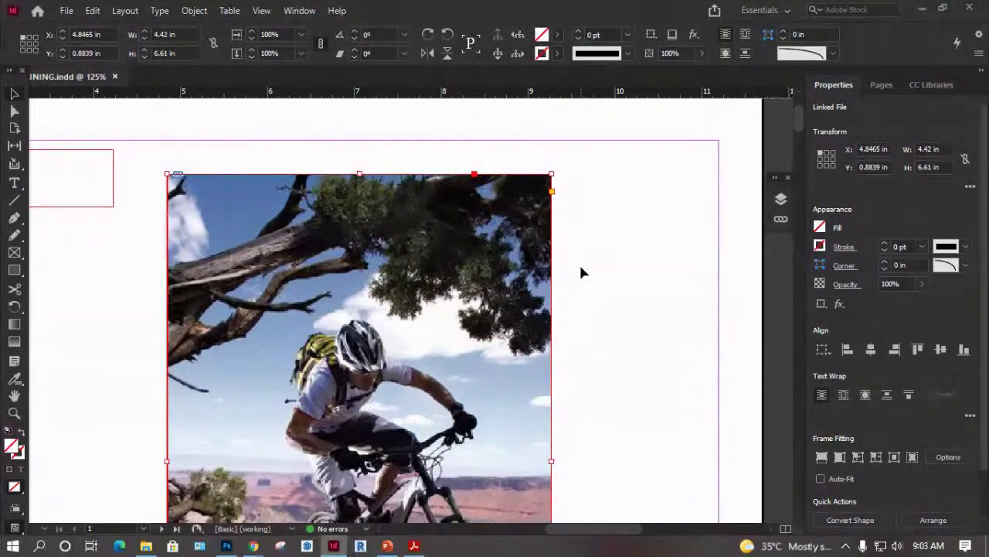
scroll(582, 272, down, 2)
click(610, 292)
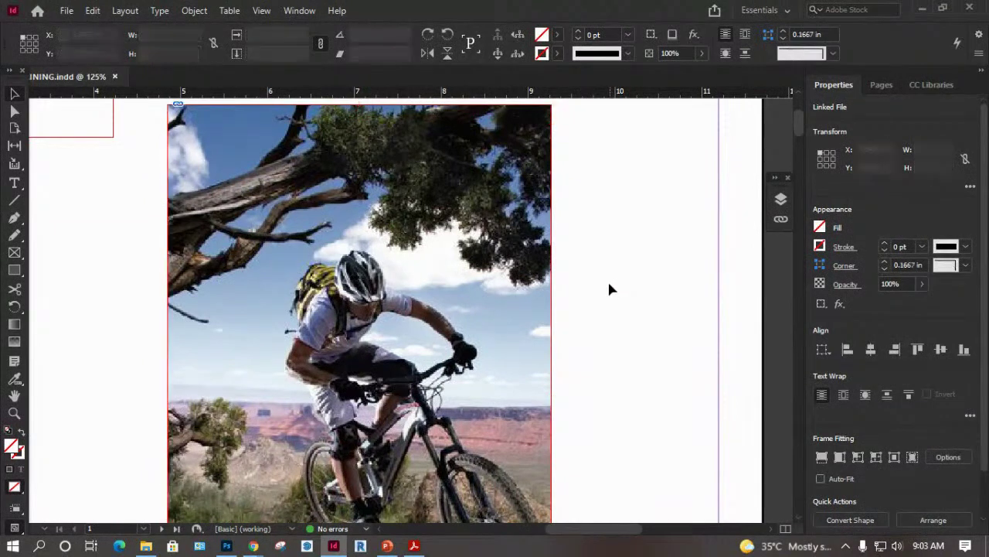
Shift the biker photo sideways inside its stationary frame, and undo the shift.
click(437, 225)
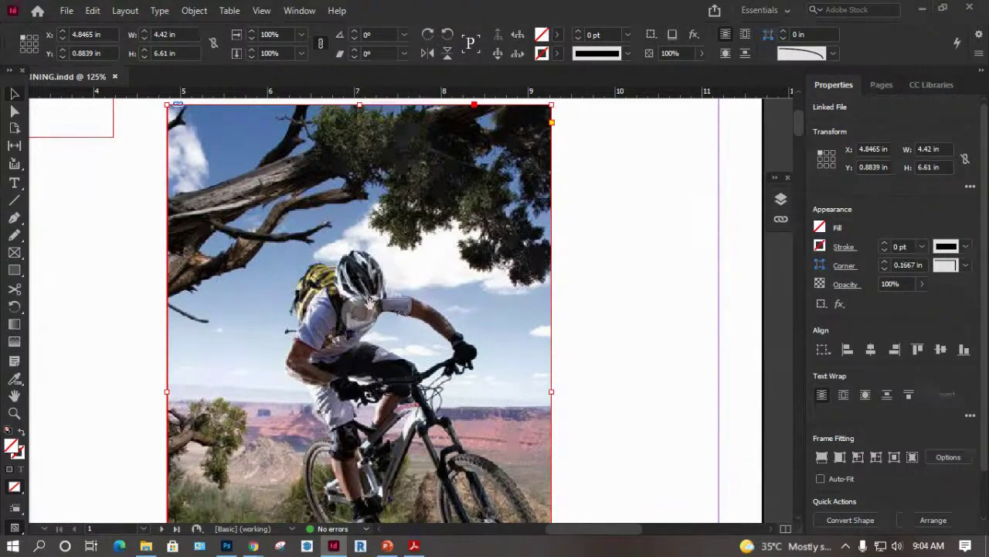
drag(362, 312, 400, 319)
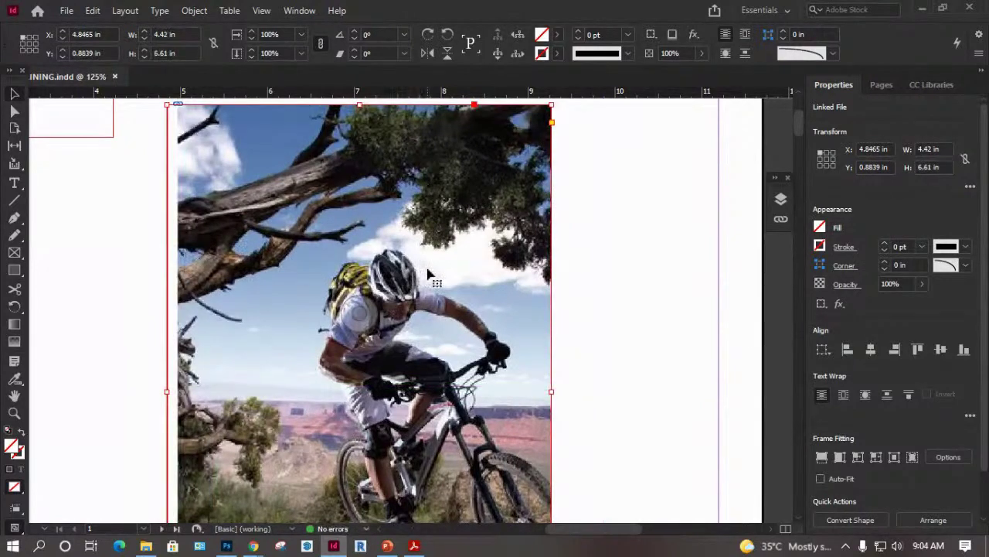
key(ctrl+z)
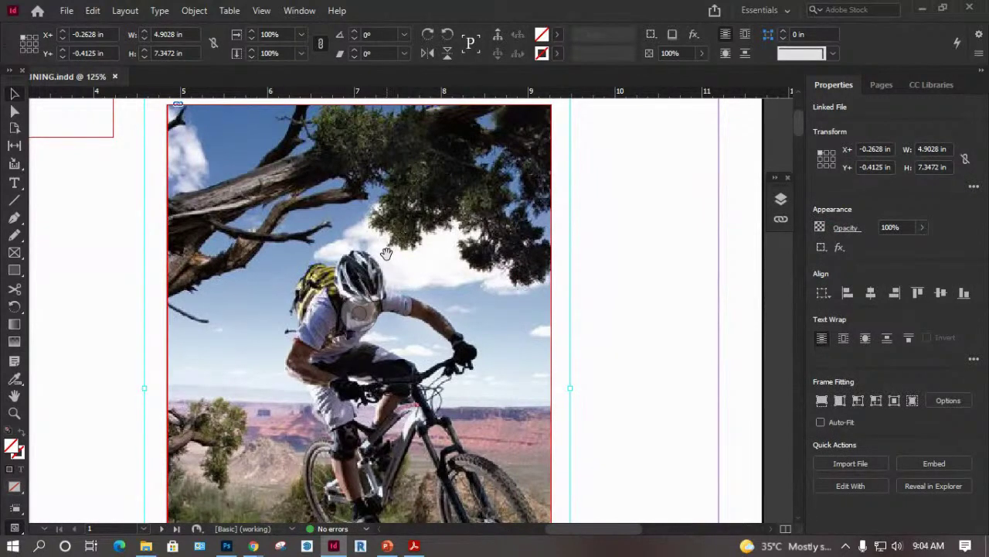
Nudge the biker photo within its frame to an offset of about X -0.24 in, Y -0.42 in, and deselect it.
mouse_move(364, 262)
mouse_down()
mouse_move(394, 270)
mouse_move(377, 271)
mouse_up()
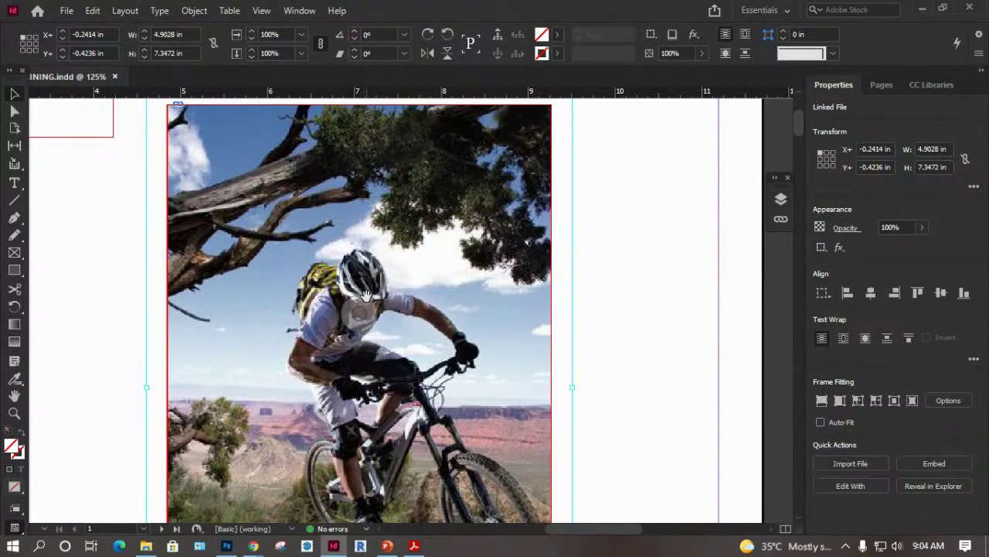
scroll(365, 295, up, 1)
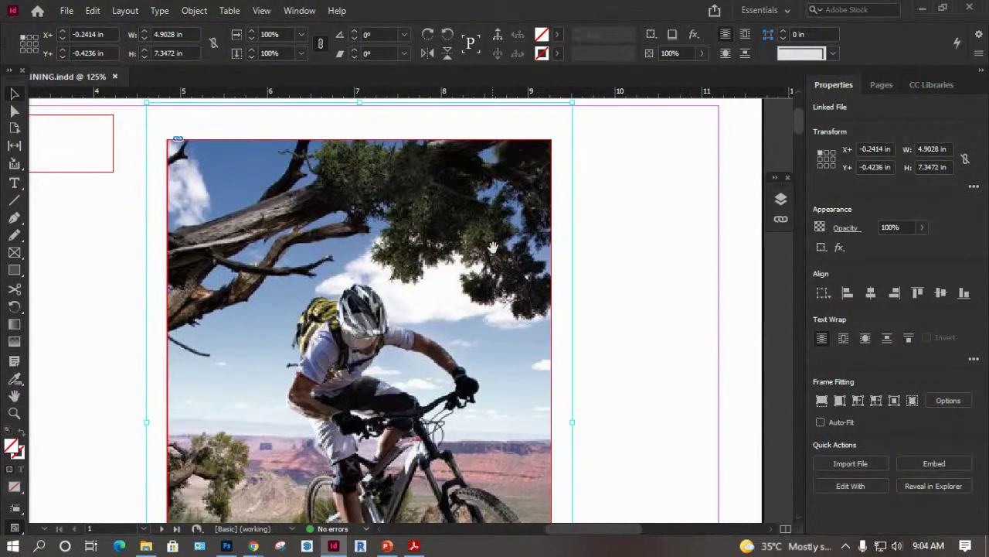
click(617, 251)
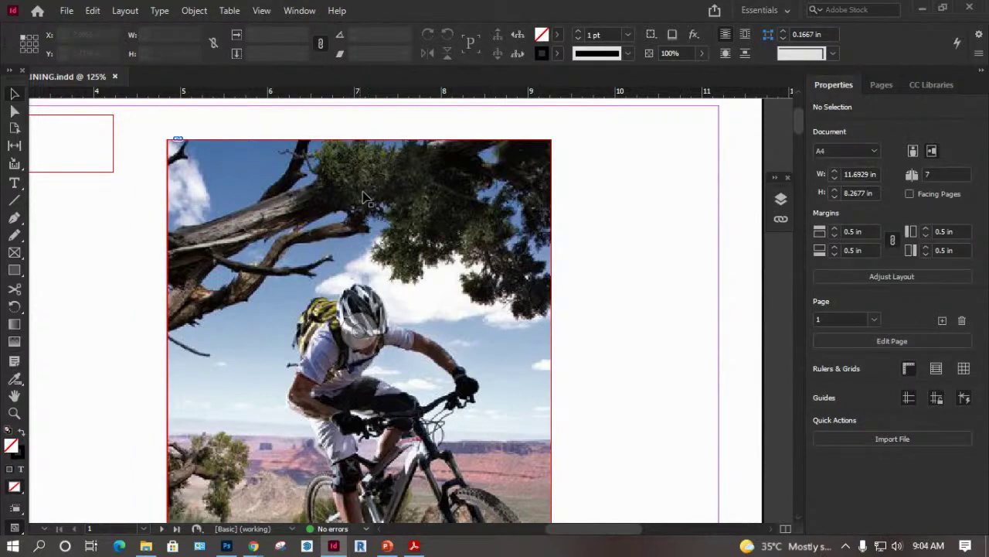
Move the biker image frame together with its photo to about X 4.41 in, Y 0.75 in, and deselect it.
click(398, 170)
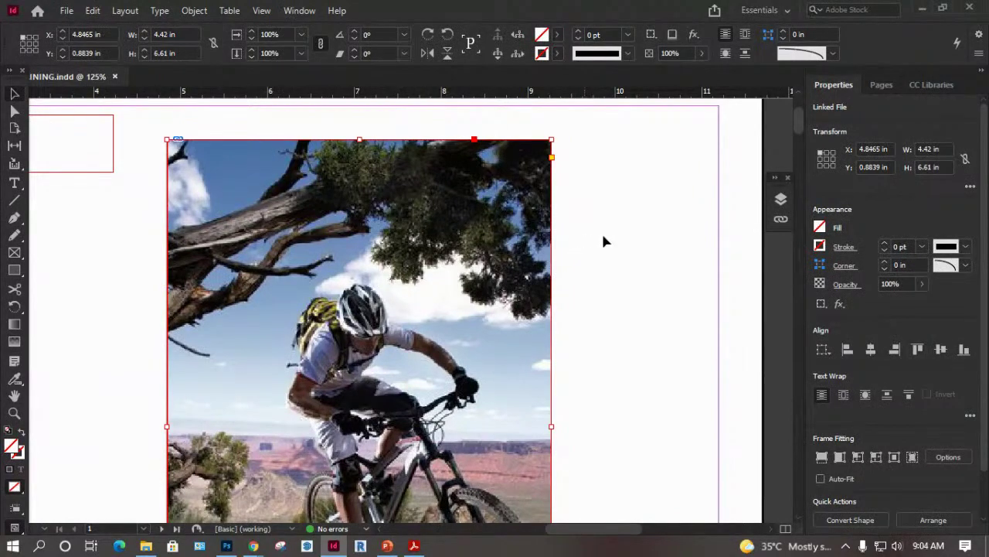
click(391, 216)
drag(391, 216, 363, 189)
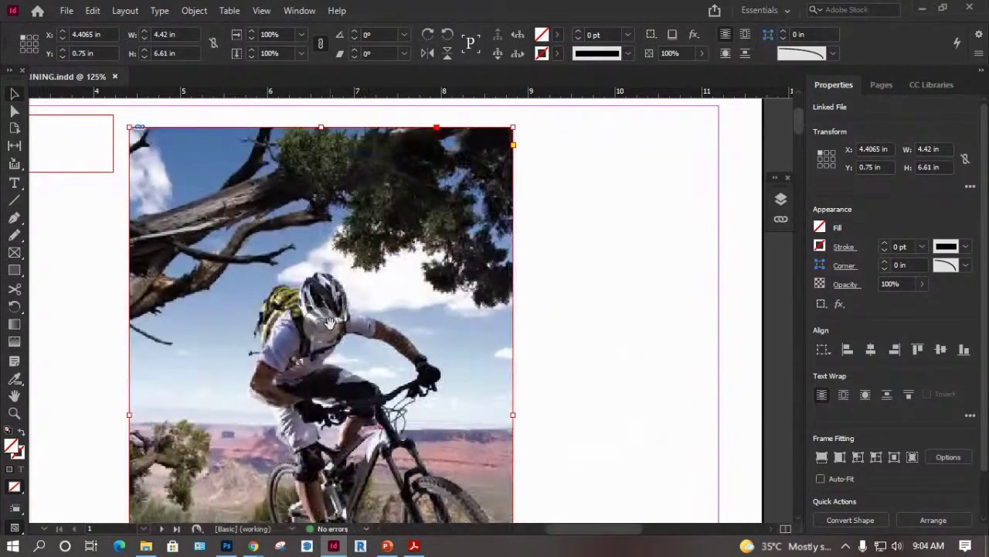
click(548, 332)
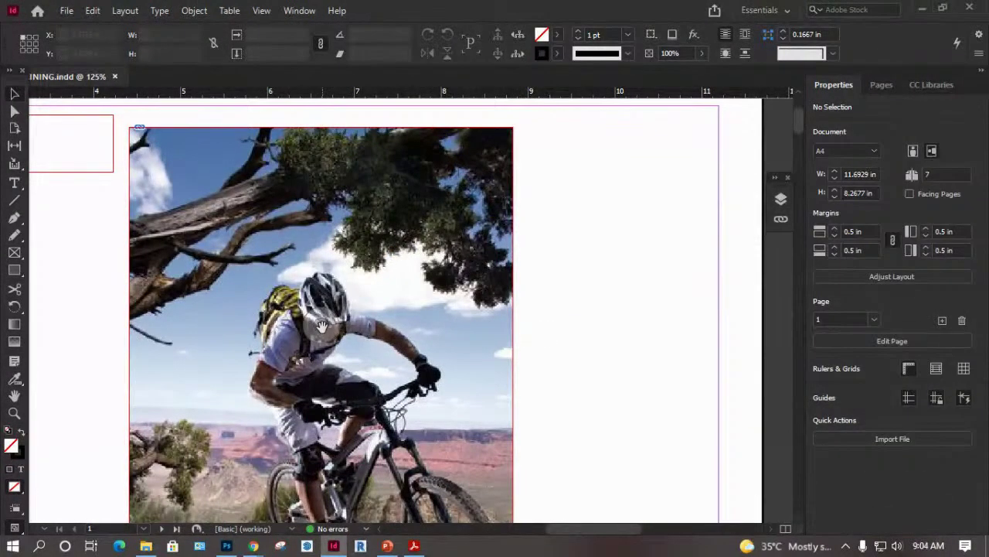
Nudge the photo vertically inside its frame to a Y offset of about -0.44 in, and return the selection to the frame.
drag(322, 326, 325, 334)
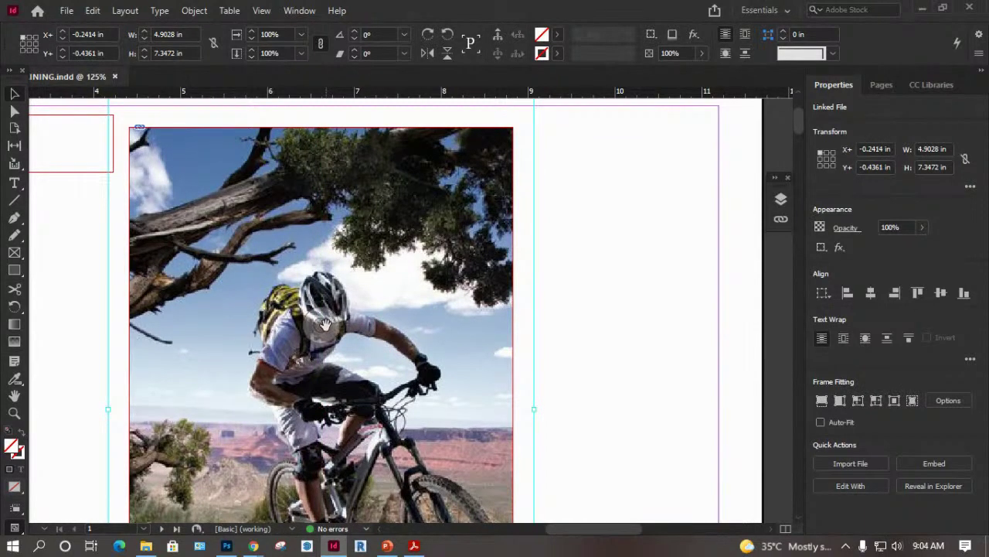
key(Escape)
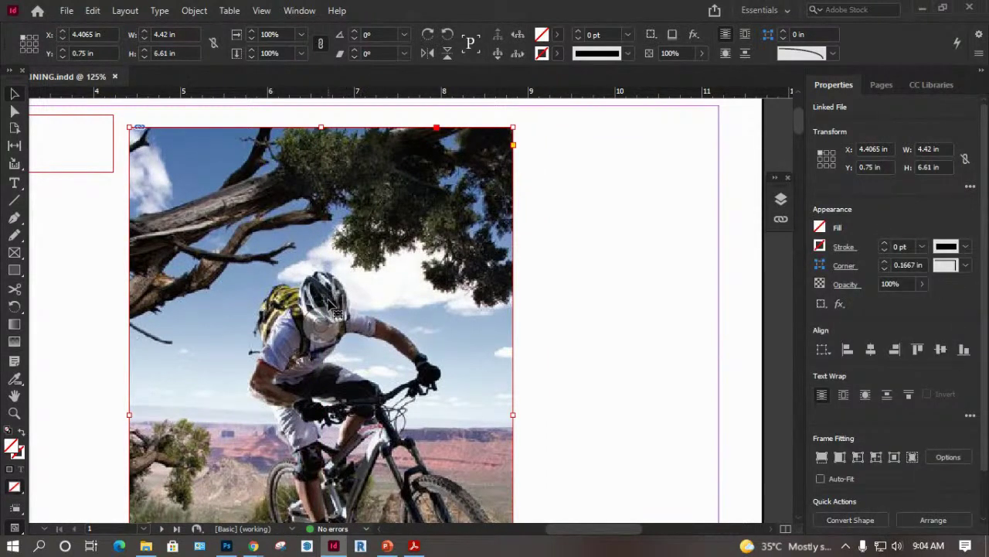
click(318, 328)
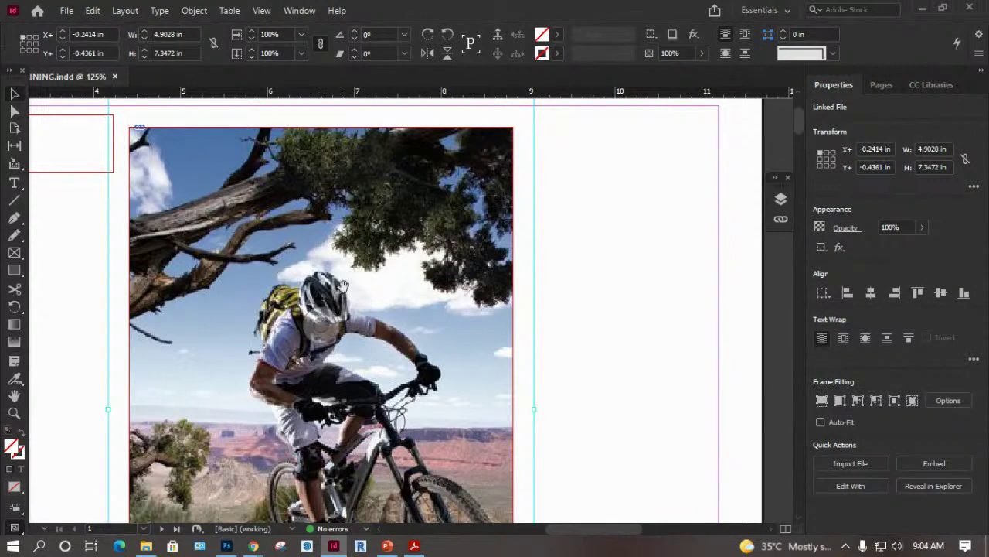
key(Escape)
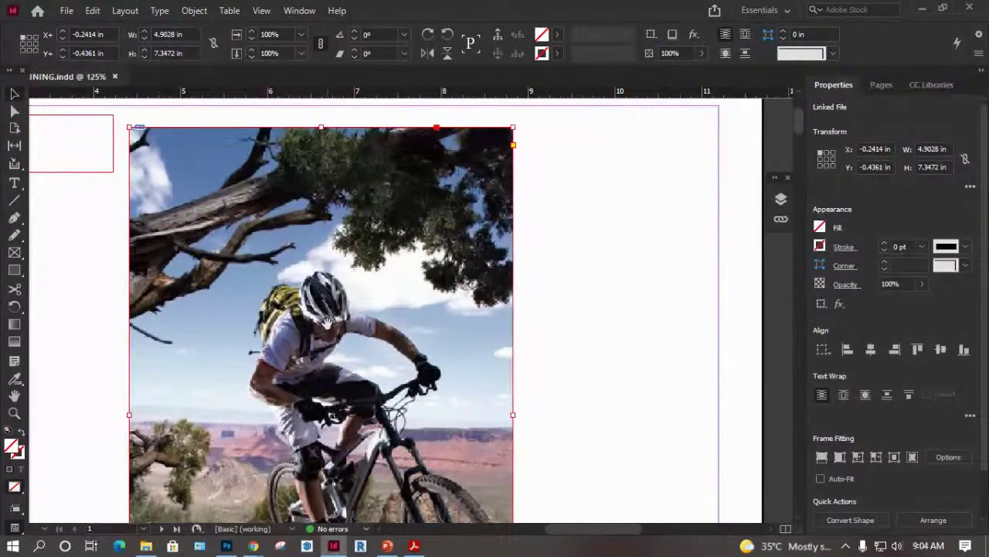
Shrink the photo content inside the frame to about 3.75 by 6.16 in, and undo the resizing.
click(325, 323)
scroll(323, 324, up, 2)
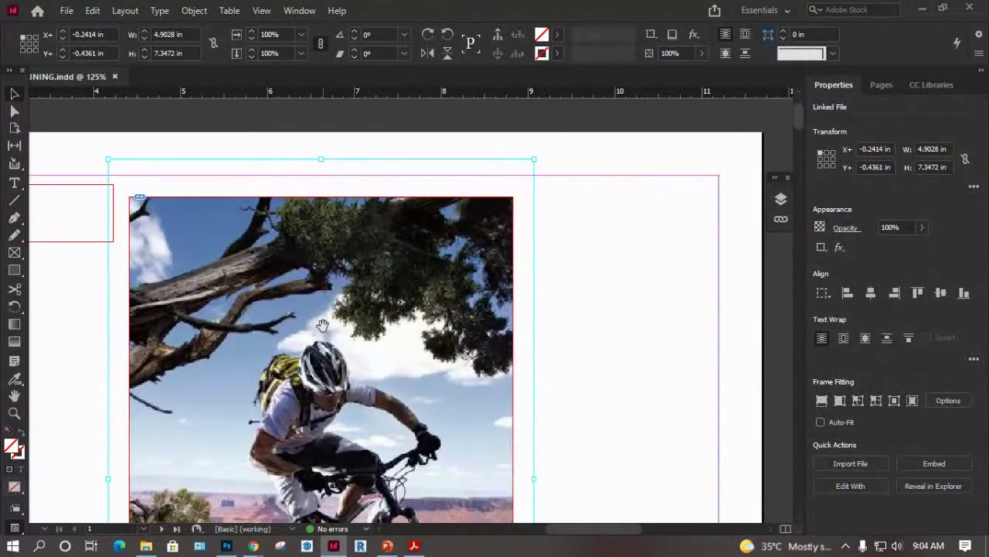
drag(532, 162, 435, 262)
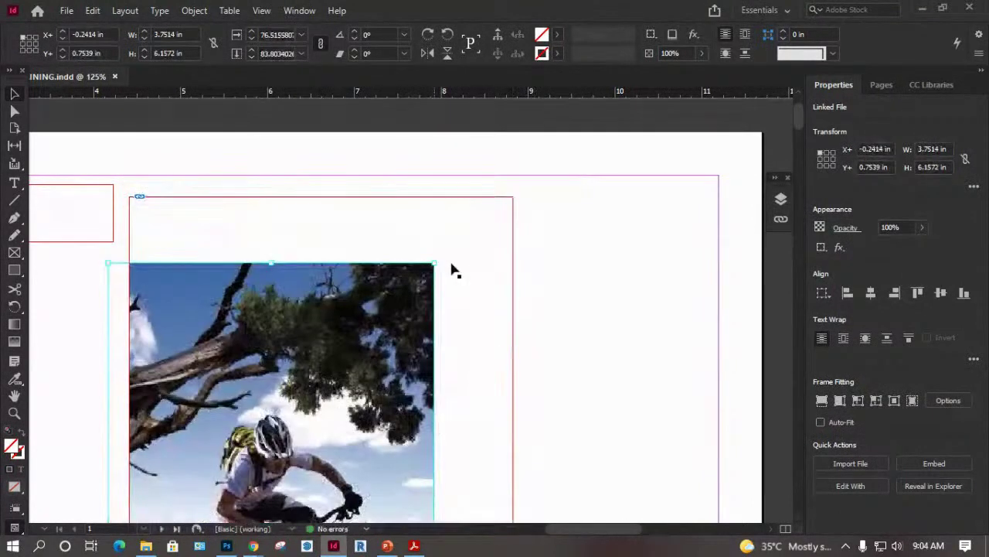
key(ctrl+z)
click(608, 254)
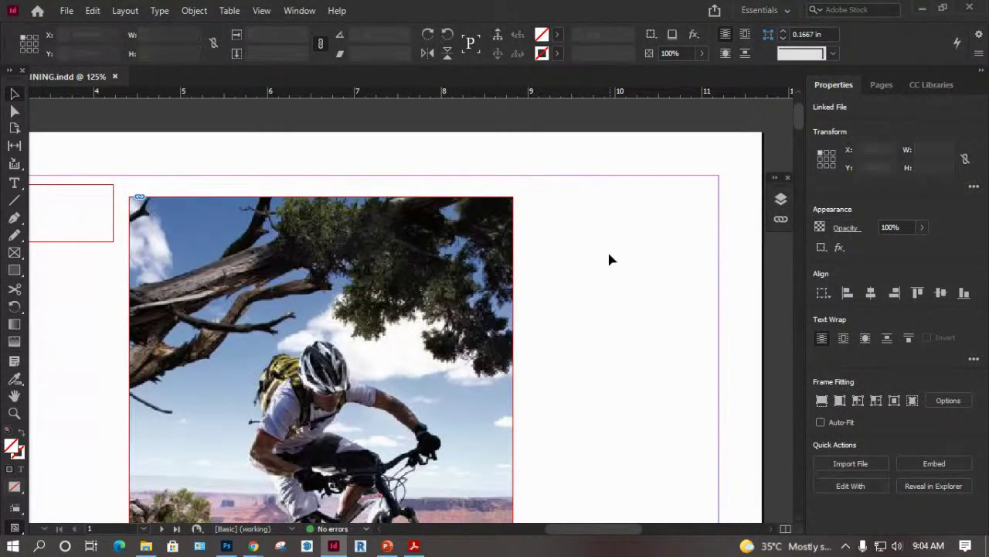
Select the biker photo's content and compare its bounding box with the edges of the surrounding frame.
scroll(340, 375, down, 2)
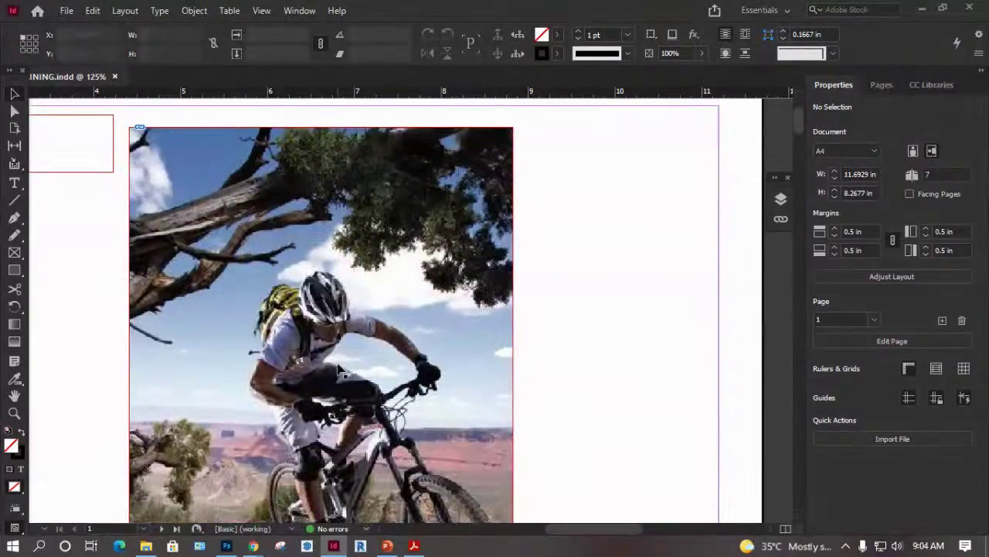
click(329, 332)
scroll(329, 333, up, 2)
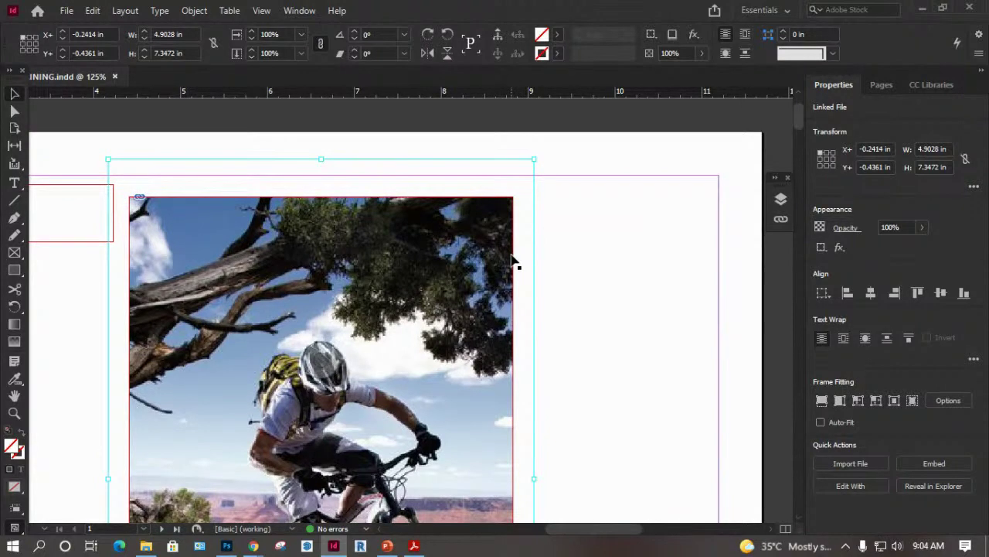
click(610, 255)
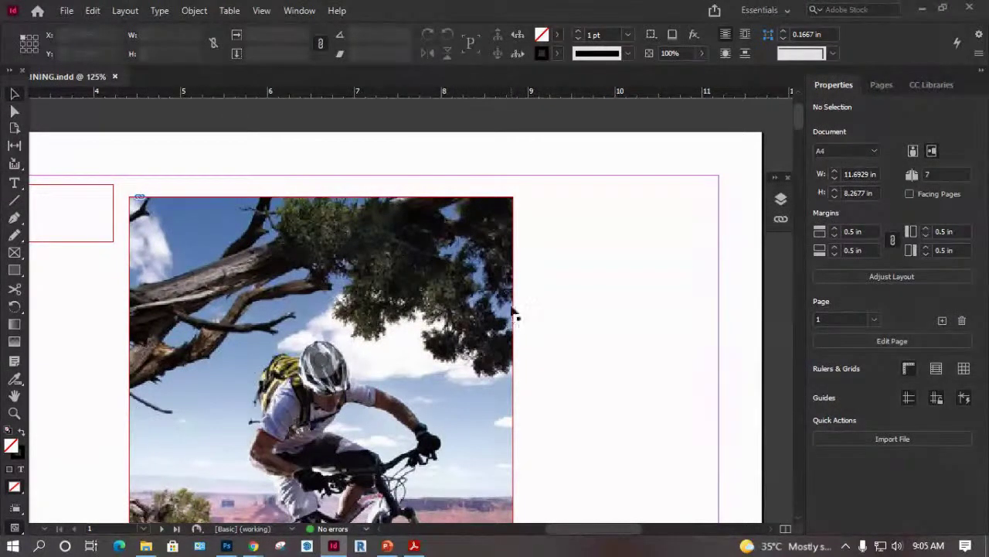
scroll(515, 295, down, 1)
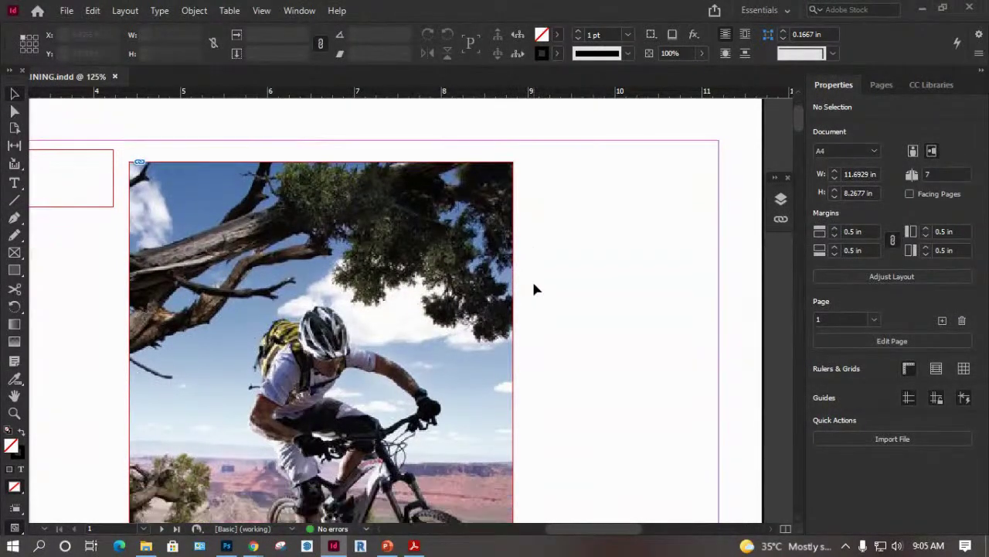
click(309, 340)
click(565, 342)
Rotate only the biker photo content by about 14° within its stationary frame.
click(324, 344)
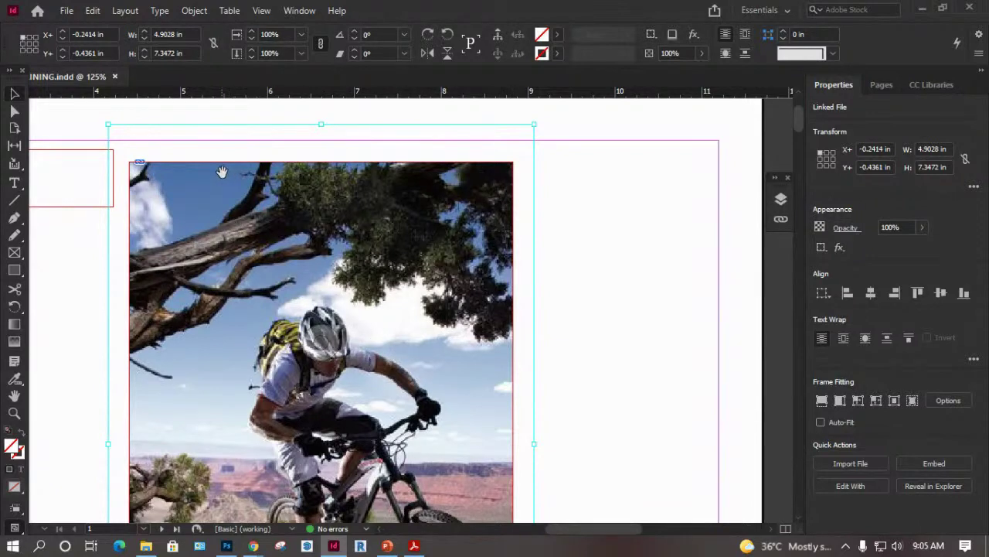
scroll(541, 135, up, 1)
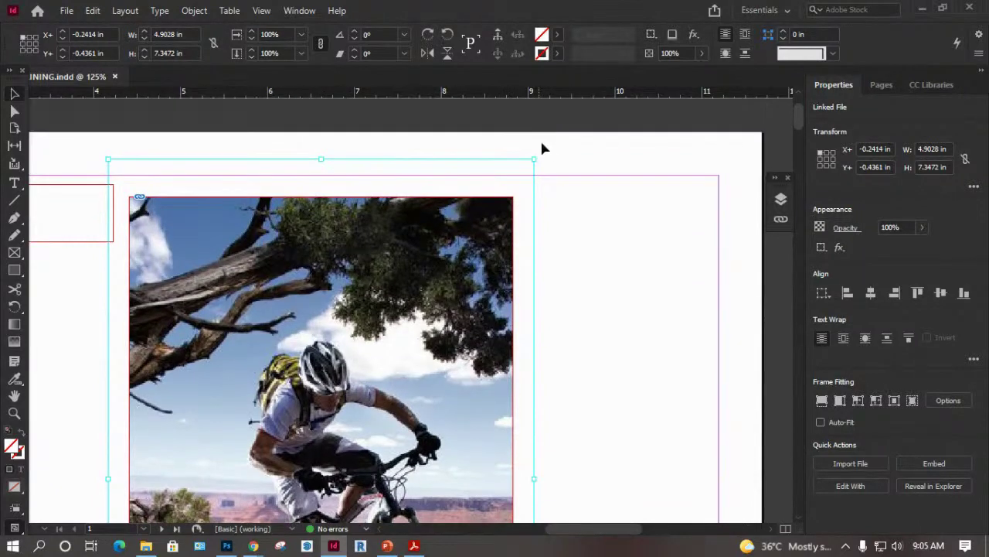
drag(541, 160, 450, 147)
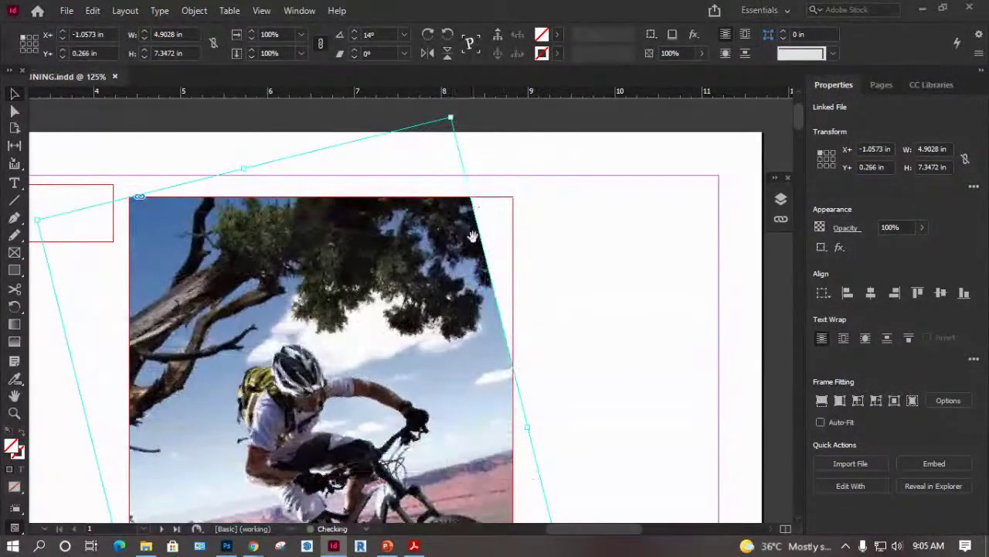
scroll(463, 248, down, 3)
scroll(518, 344, down, 2)
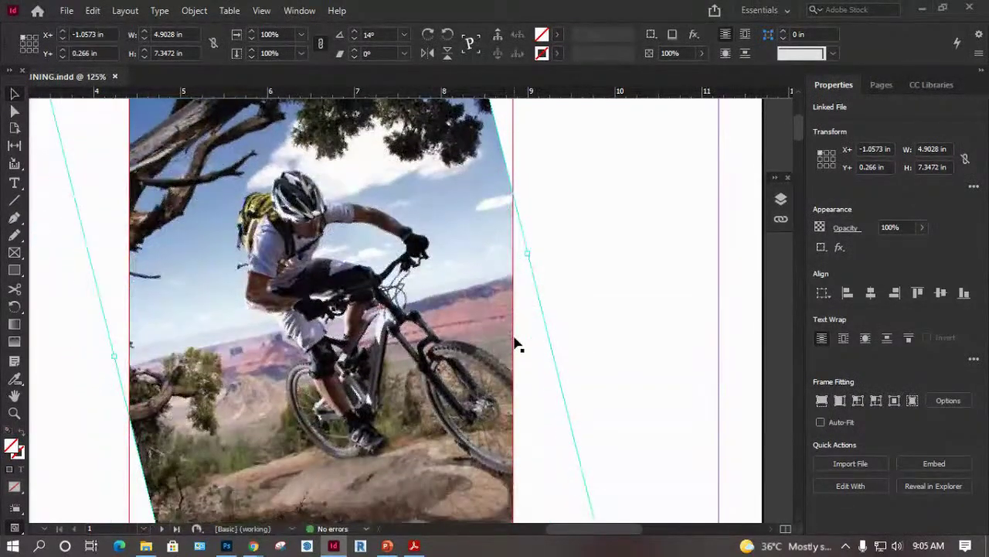
Rotate the photo content back to nearly upright inside the frame, at about -0.25°.
scroll(609, 458, down, 2)
drag(609, 495, 504, 511)
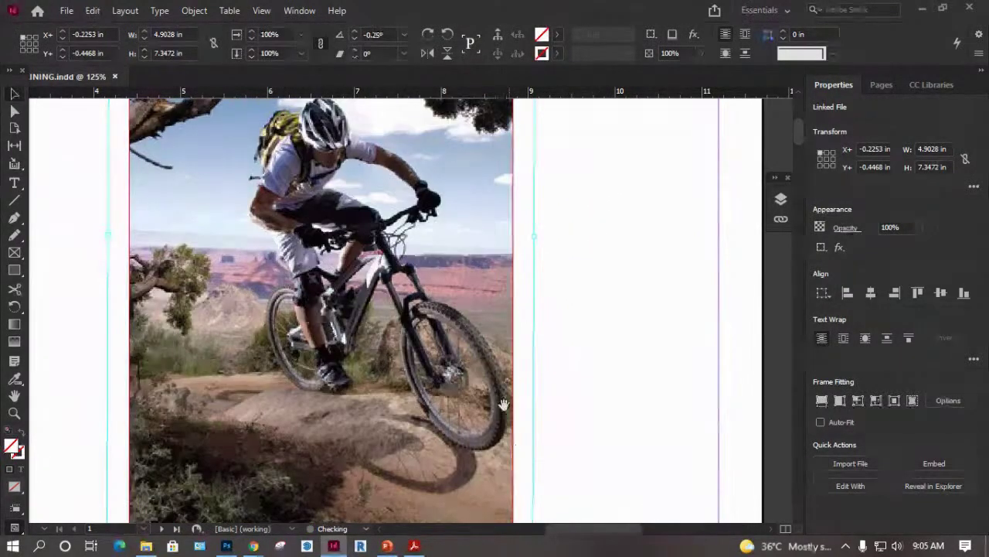
scroll(325, 309, up, 3)
scroll(344, 344, up, 2)
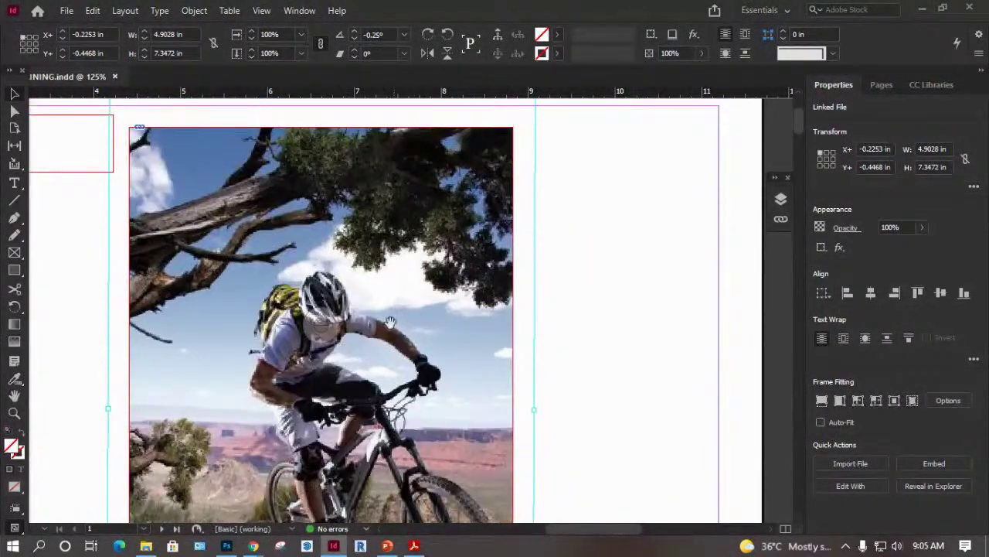
scroll(342, 348, up, 2)
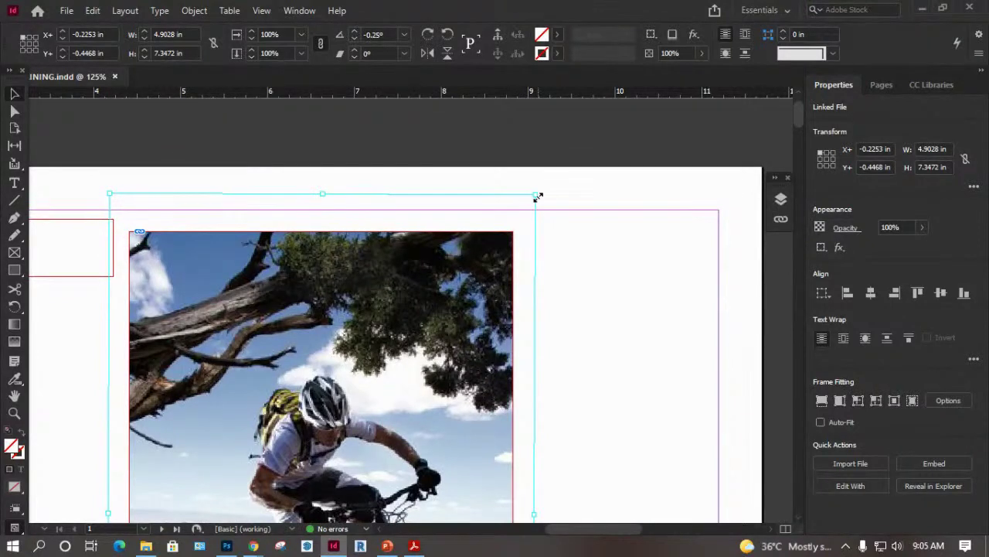
Scale the photo content down to about 3.59 by 5.98 in inside the frame, and undo the scaling.
drag(538, 197, 421, 312)
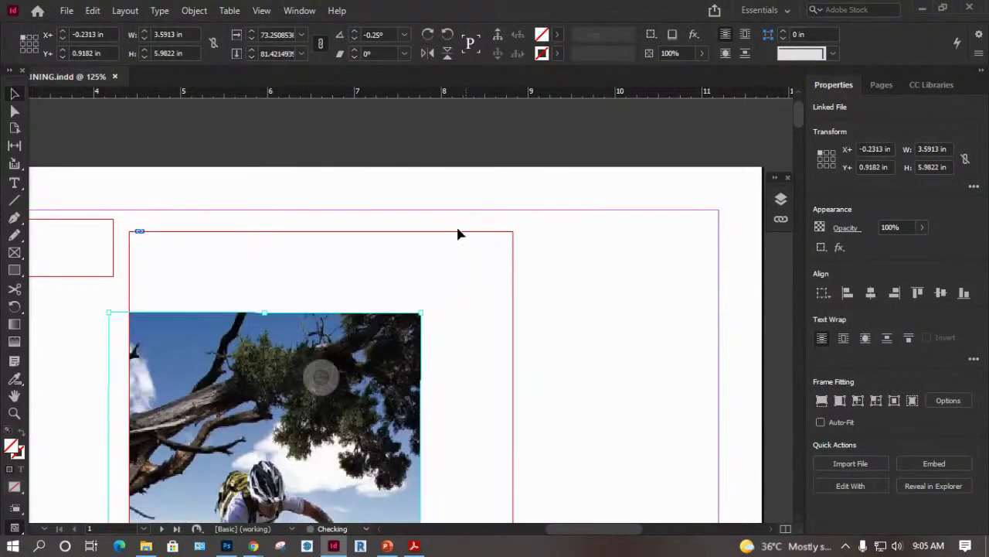
scroll(460, 236, down, 2)
click(549, 288)
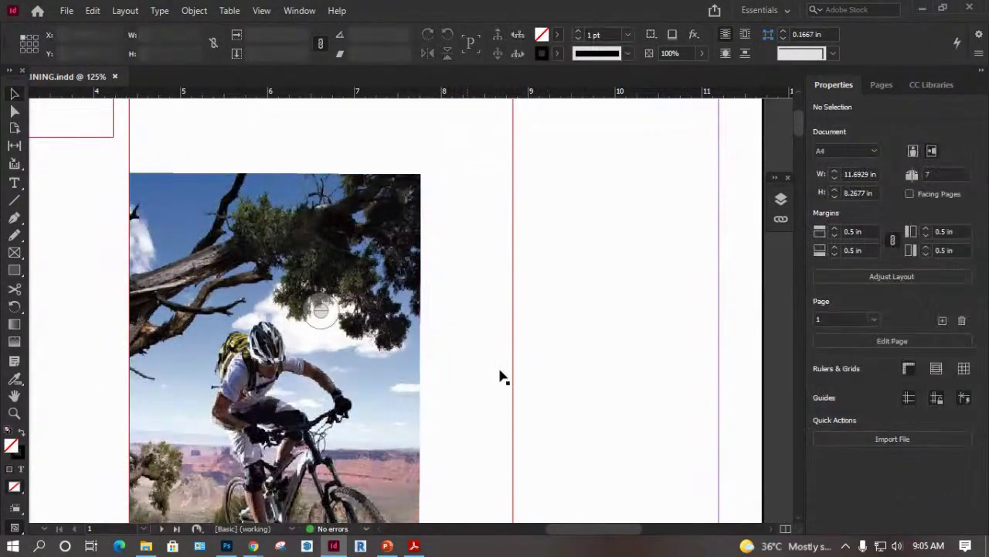
scroll(502, 376, down, 2)
scroll(506, 377, up, 2)
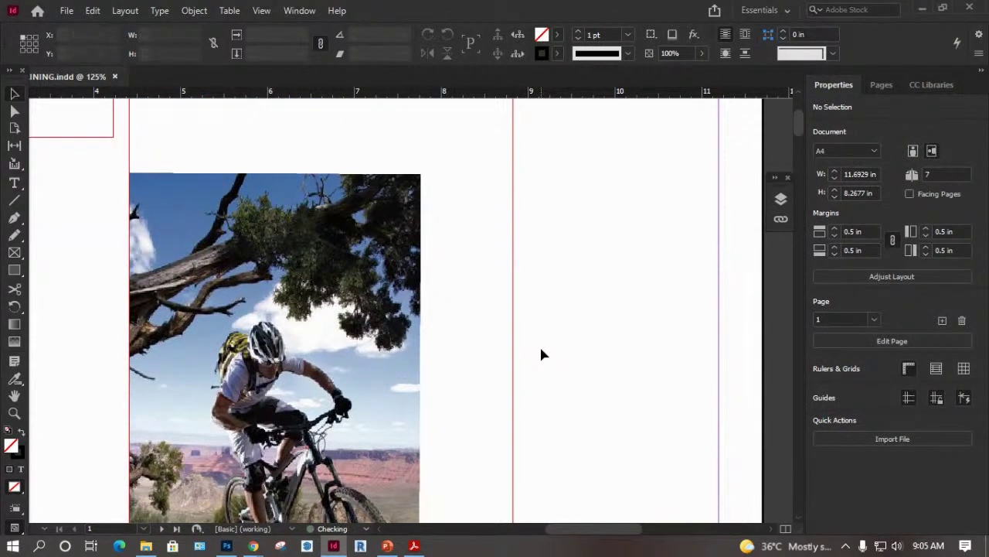
key(ctrl+z)
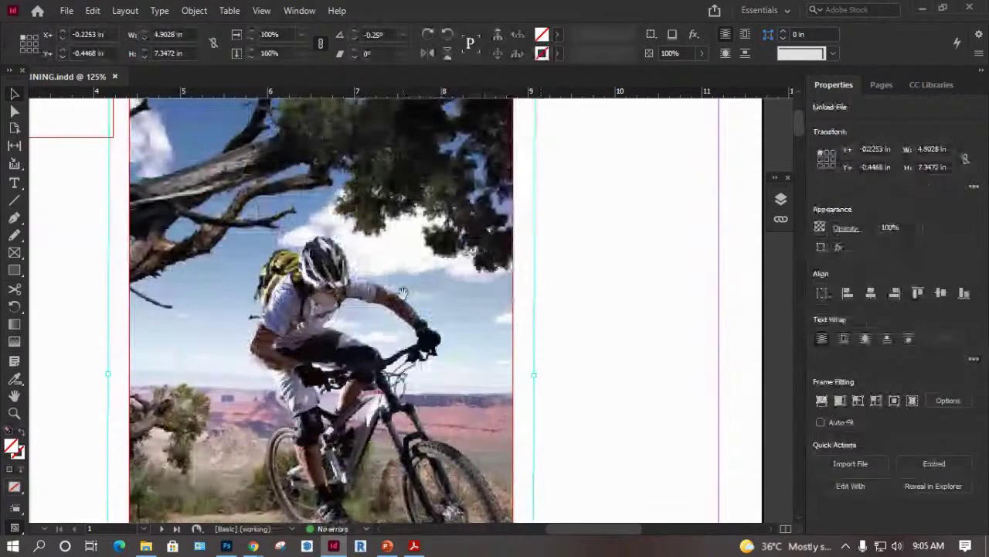
Fit the selected biker photo content to its frame with Fill Frame Proportionally.
scroll(585, 271, up, 3)
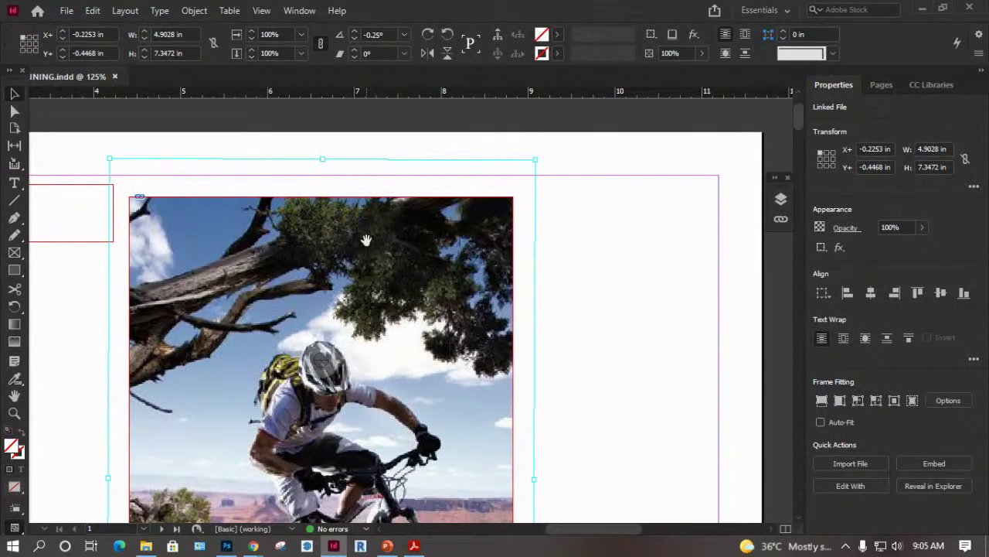
right_click(368, 246)
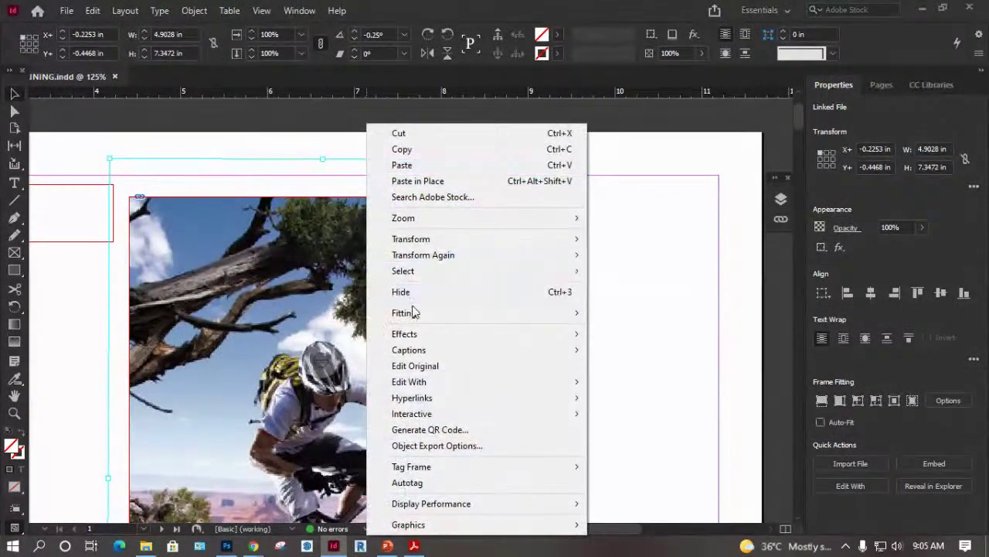
mouse_move(413, 312)
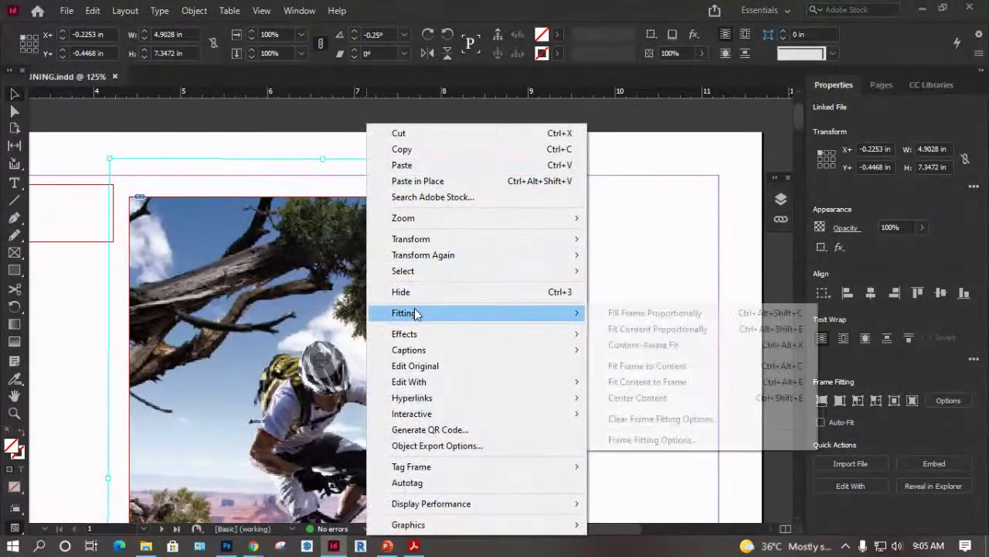
click(652, 315)
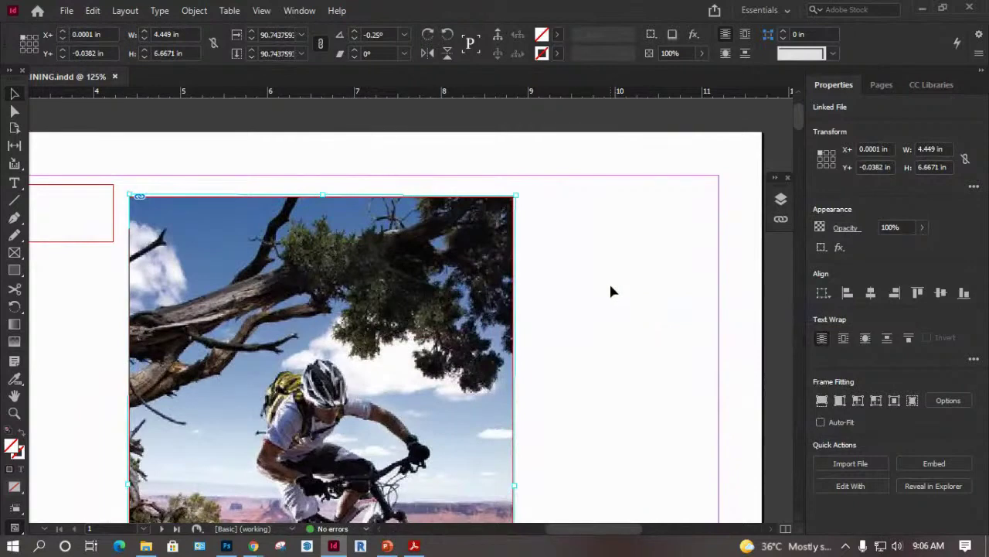
scroll(612, 282, down, 3)
scroll(603, 267, up, 2)
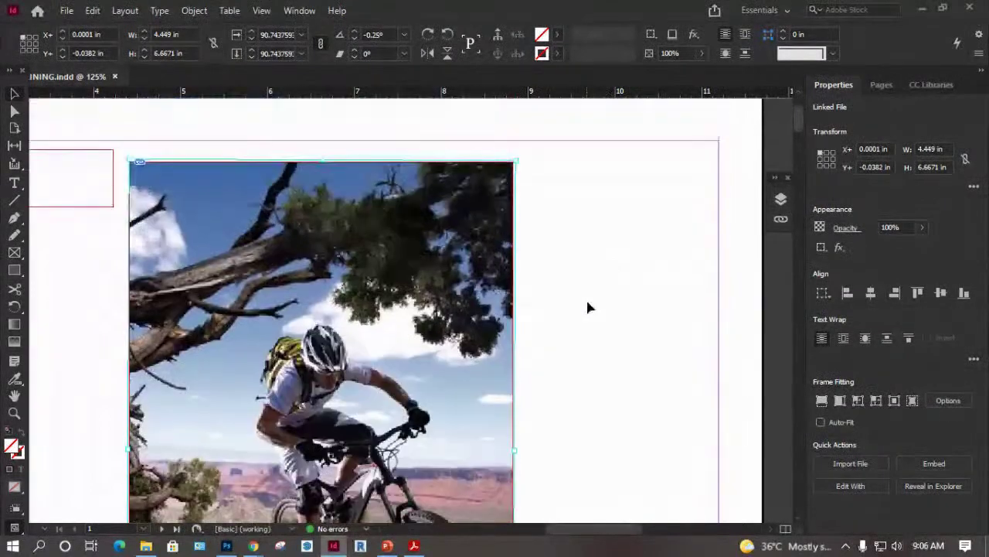
Reselect the biker photo's content inside the frame and apply Fit Content Proportionally.
right_click(439, 245)
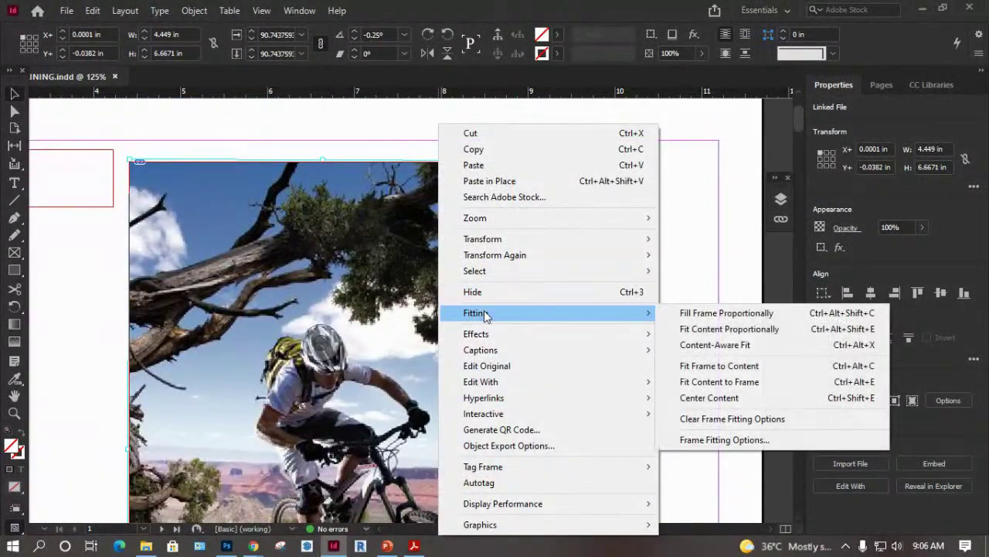
click(87, 287)
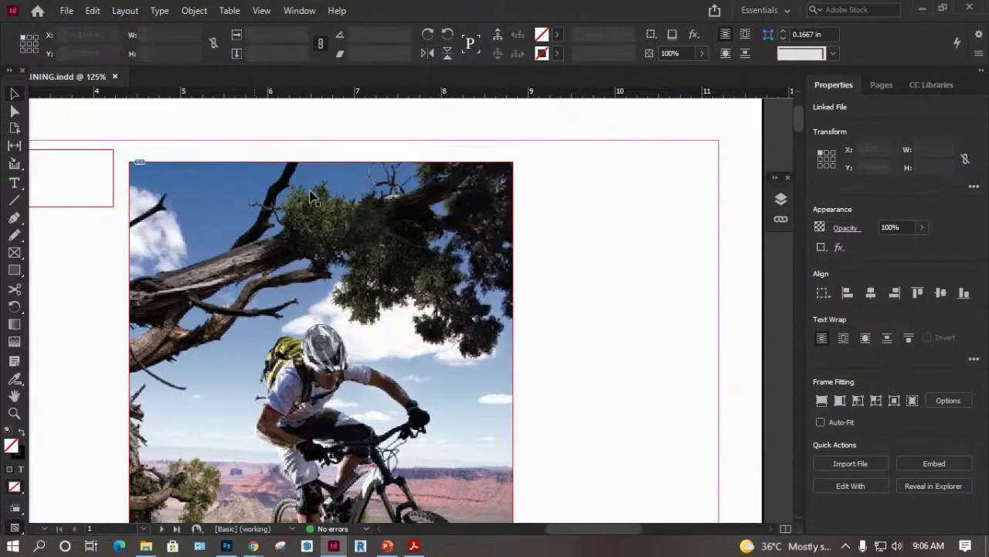
click(379, 207)
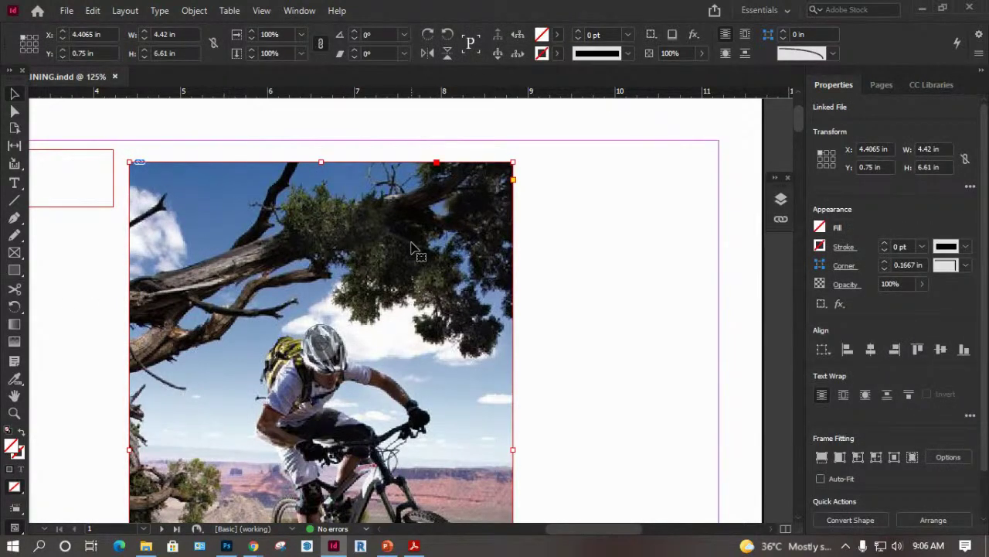
double_click(224, 169)
right_click(379, 291)
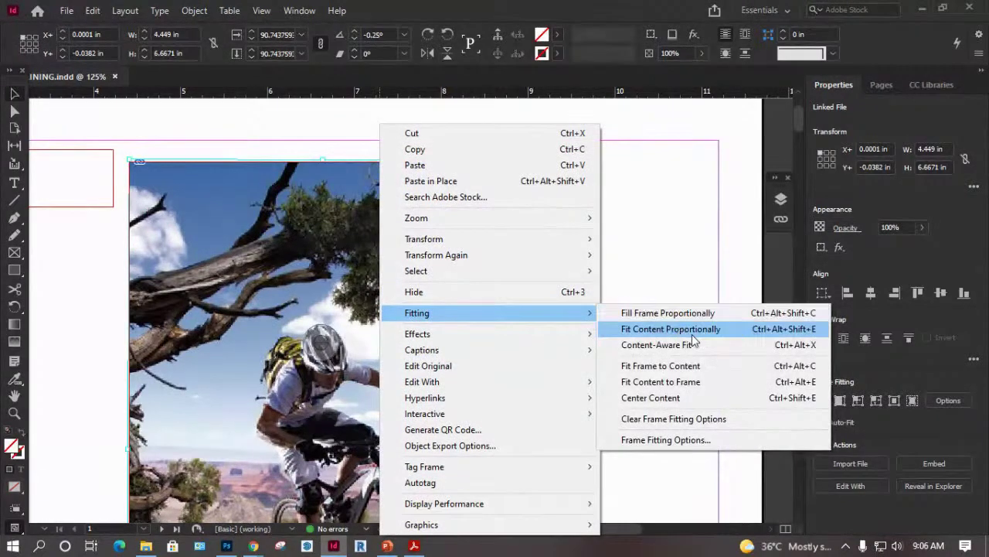
click(692, 334)
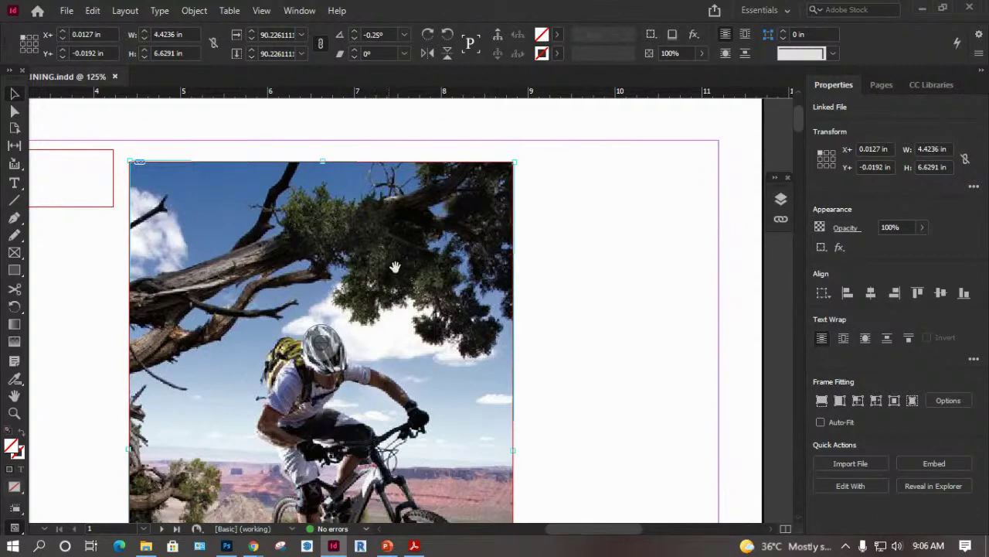
Apply Fill Frame Proportionally to the biker photo content and deselect it.
right_click(374, 198)
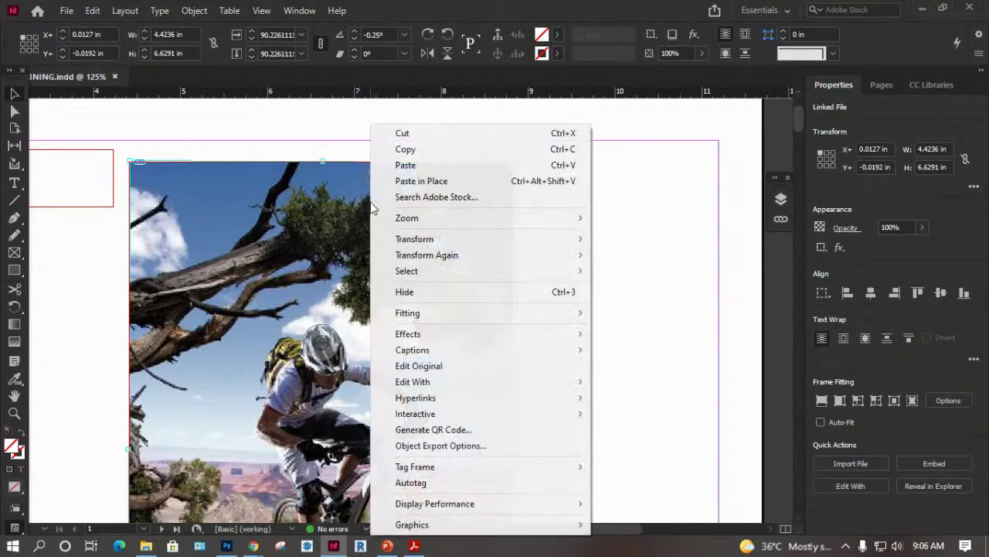
mouse_move(435, 317)
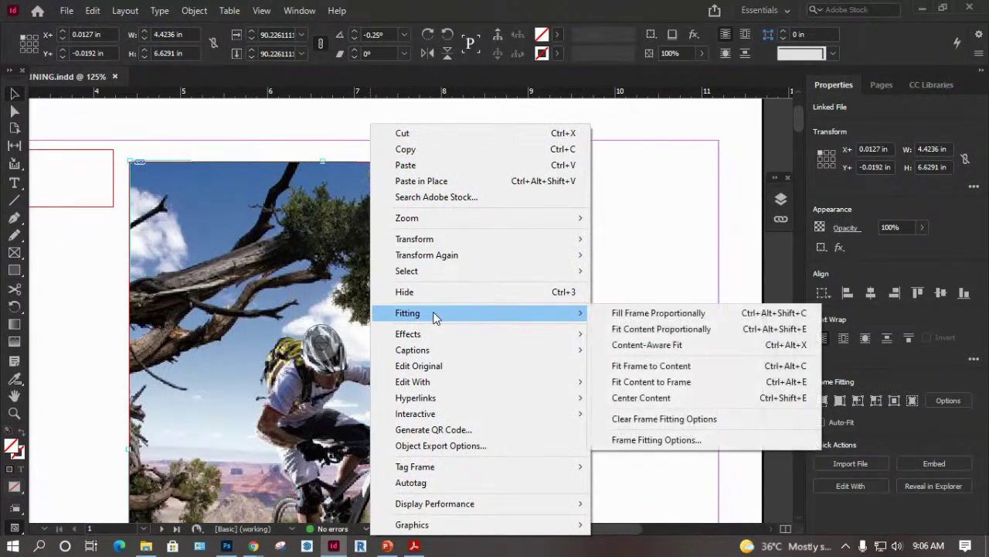
click(662, 314)
click(524, 247)
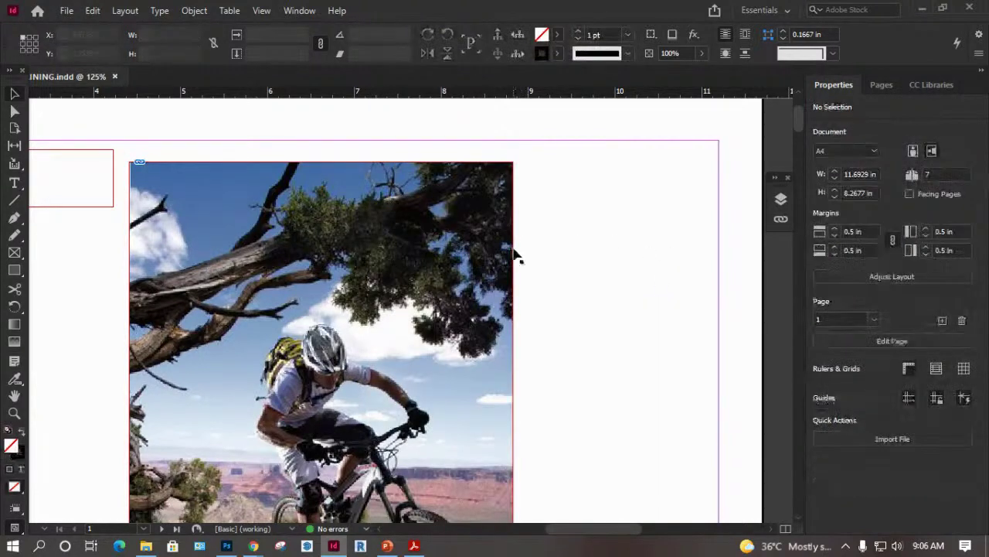
Resize the biker photo's frame to about 5.77 by 5.44 in by widening its right side and lowering its top edge.
click(508, 448)
drag(513, 448, 628, 435)
drag(379, 161, 380, 194)
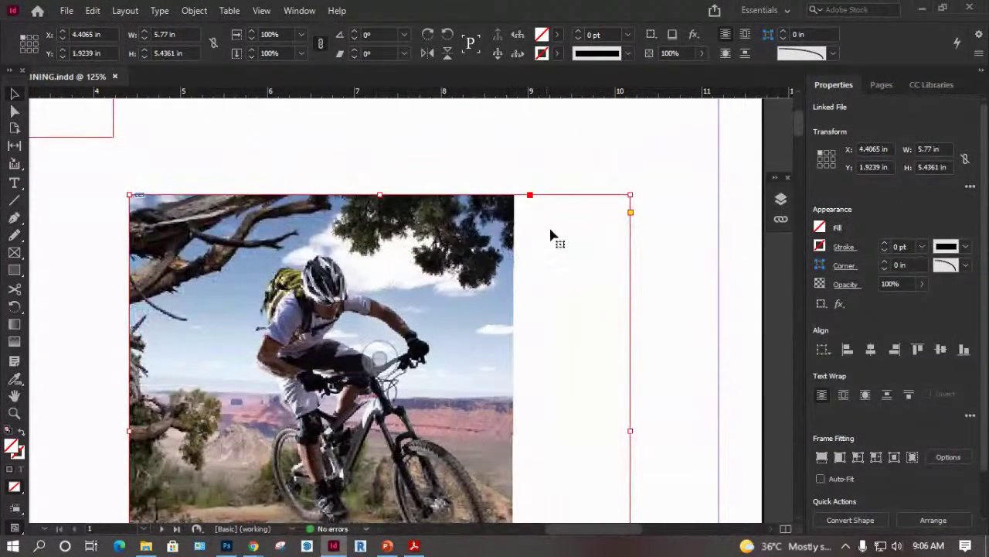
Scale the photo to the resized frame with Fill Frame Proportionally.
right_click(553, 234)
mouse_move(600, 295)
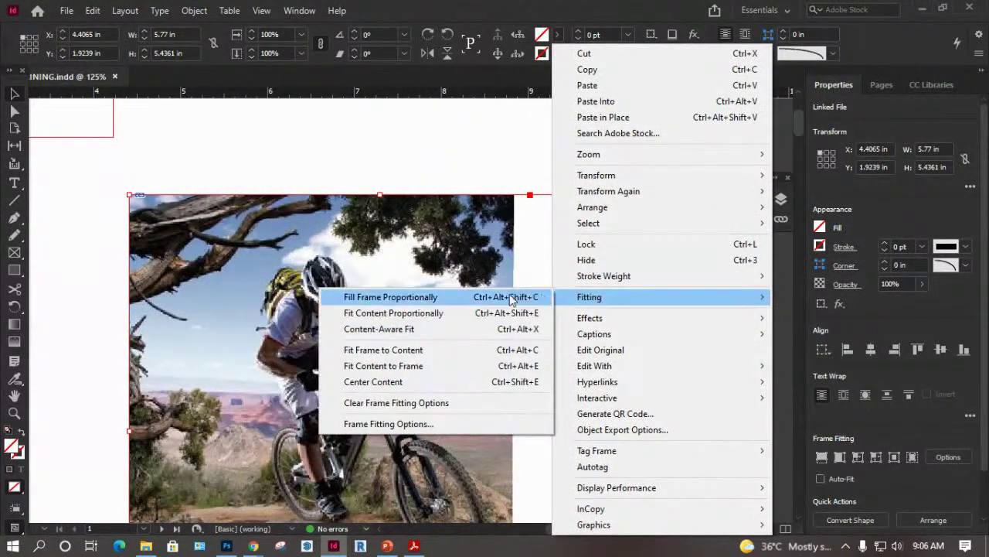
click(389, 298)
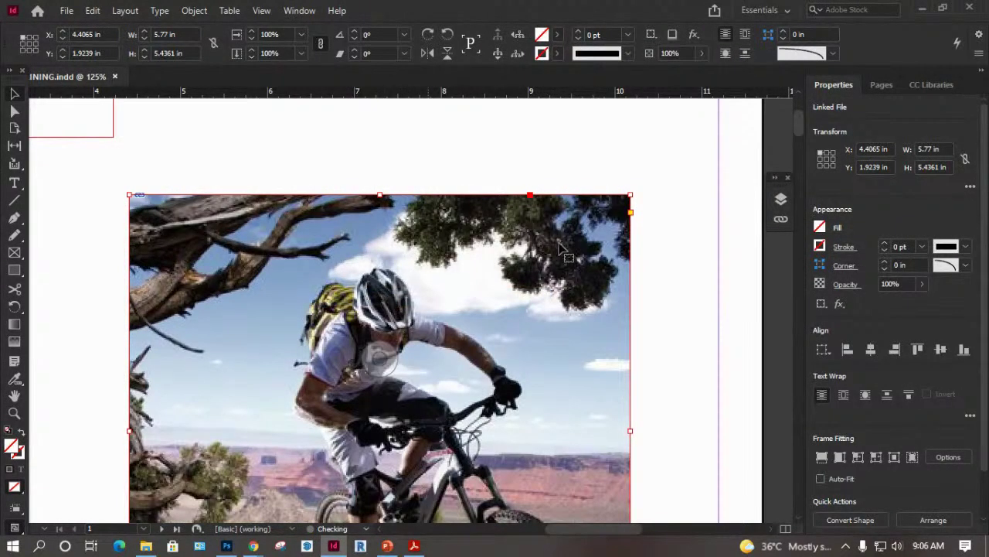
scroll(386, 256, down, 7)
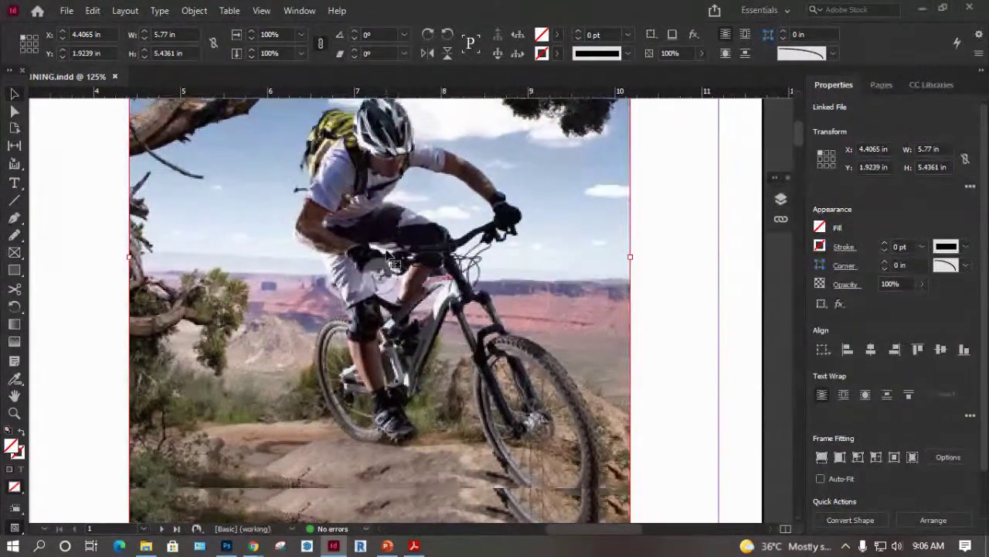
scroll(385, 248, up, 4)
scroll(385, 247, down, 4)
scroll(523, 347, up, 4)
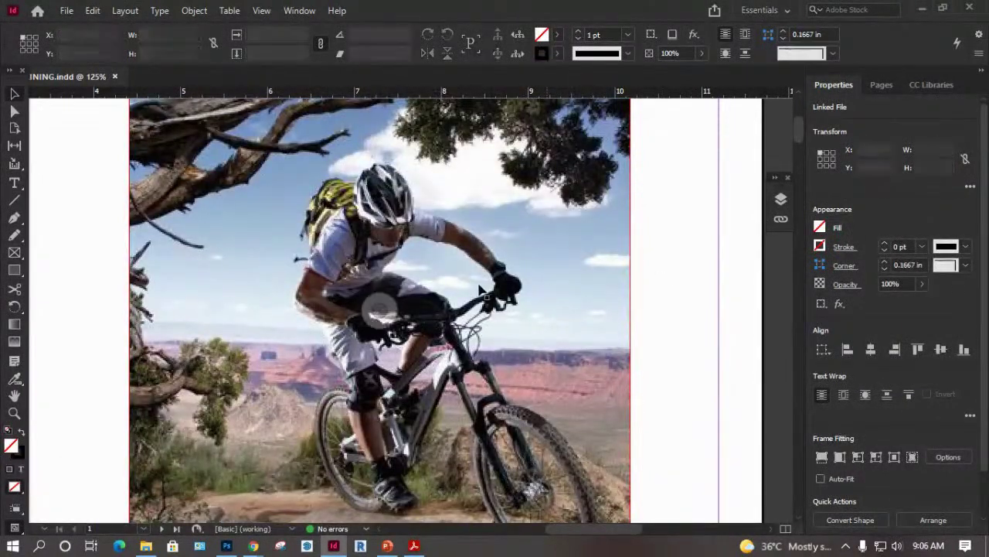
Select the photo's content and examine how its bounding box extends beyond the frame above and below.
click(663, 280)
scroll(480, 295, up, 3)
click(480, 295)
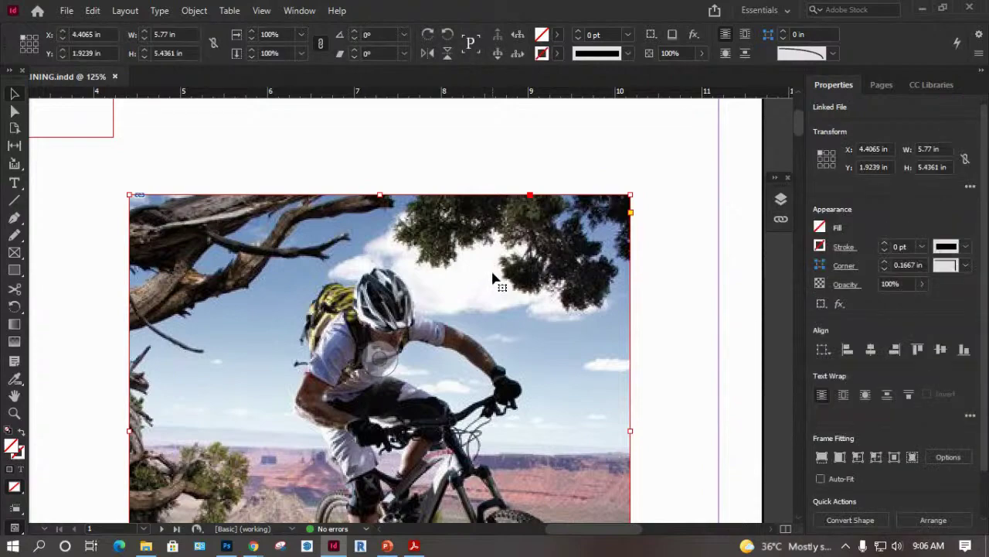
click(386, 362)
scroll(394, 324, up, 3)
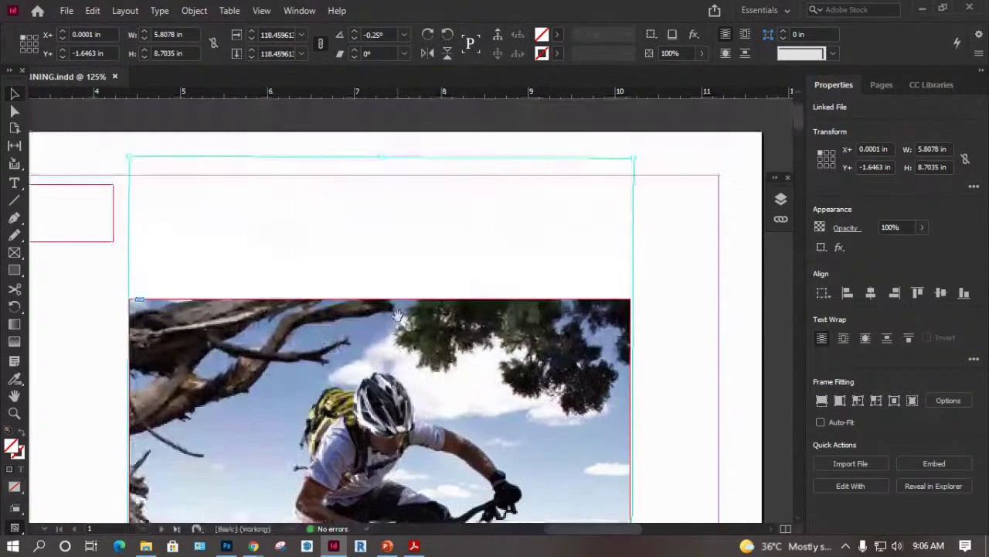
scroll(396, 315, down, 8)
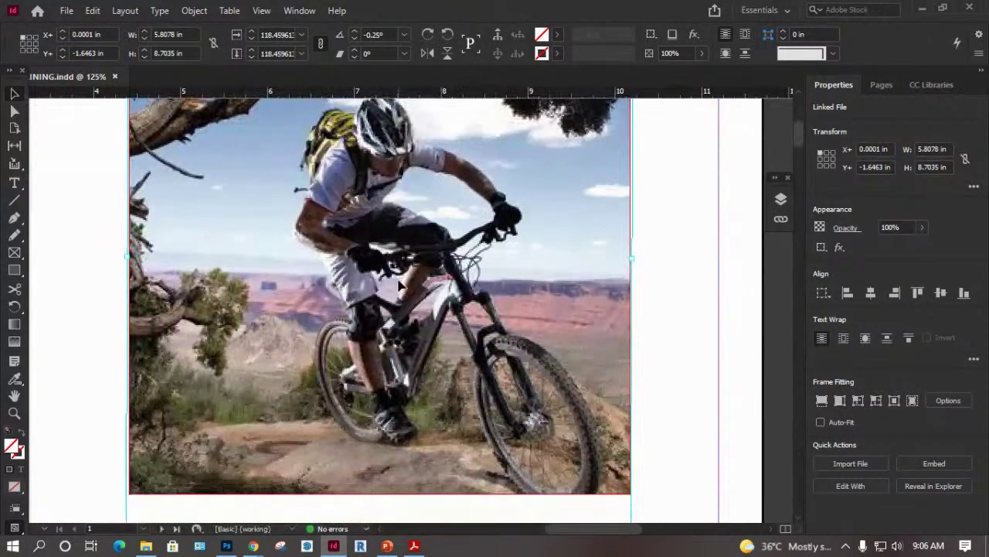
scroll(400, 286, down, 4)
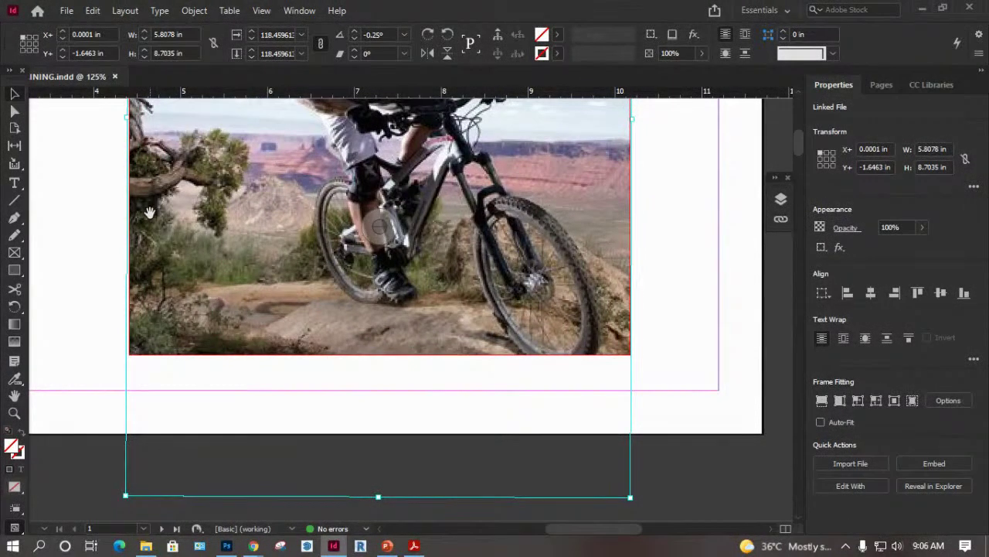
scroll(154, 258, up, 4)
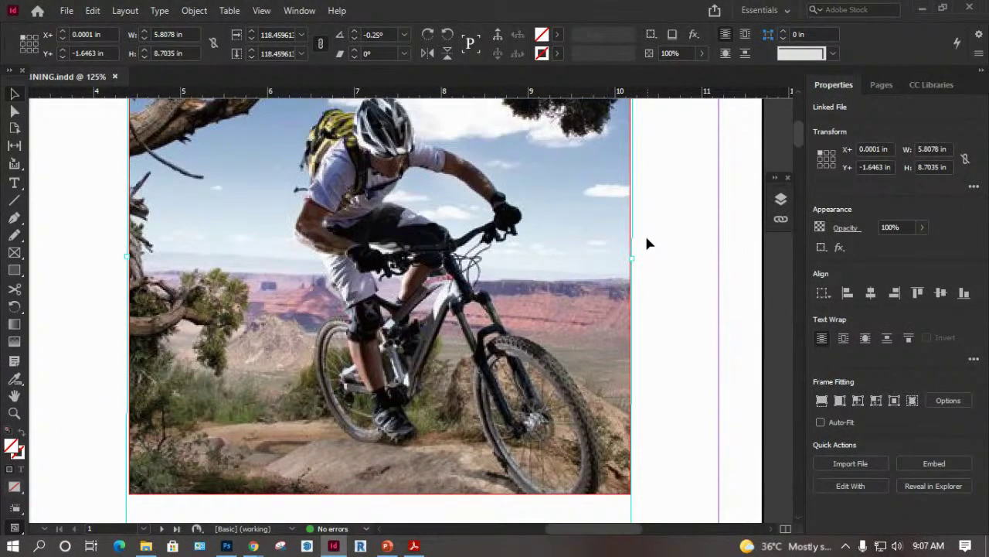
scroll(417, 248, up, 2)
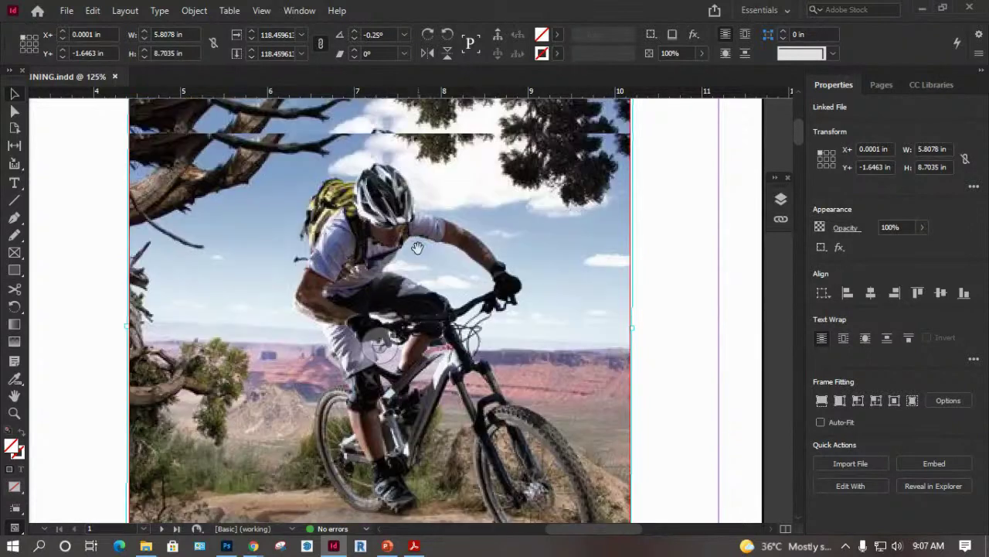
Apply Fit Content Proportionally to the photo content in the widened frame.
right_click(396, 198)
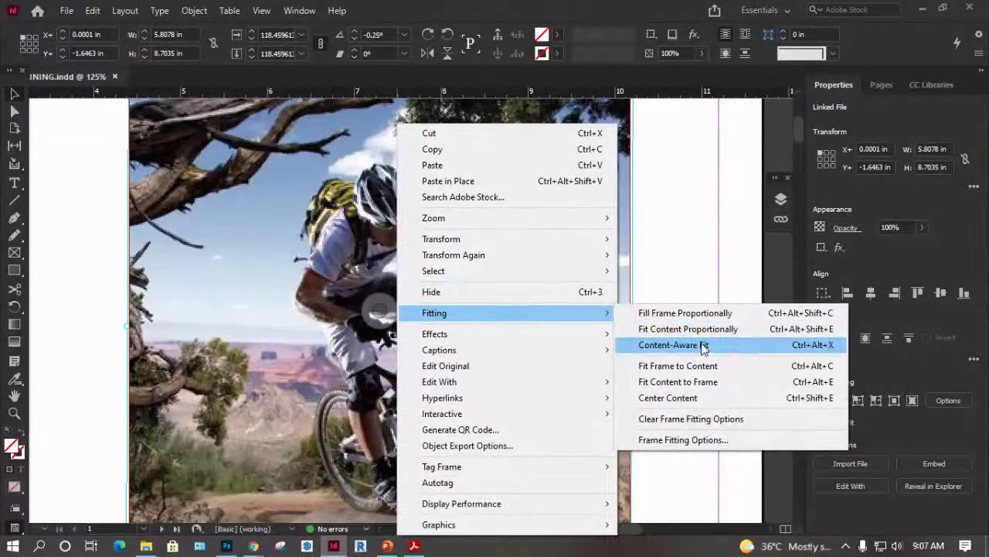
click(688, 328)
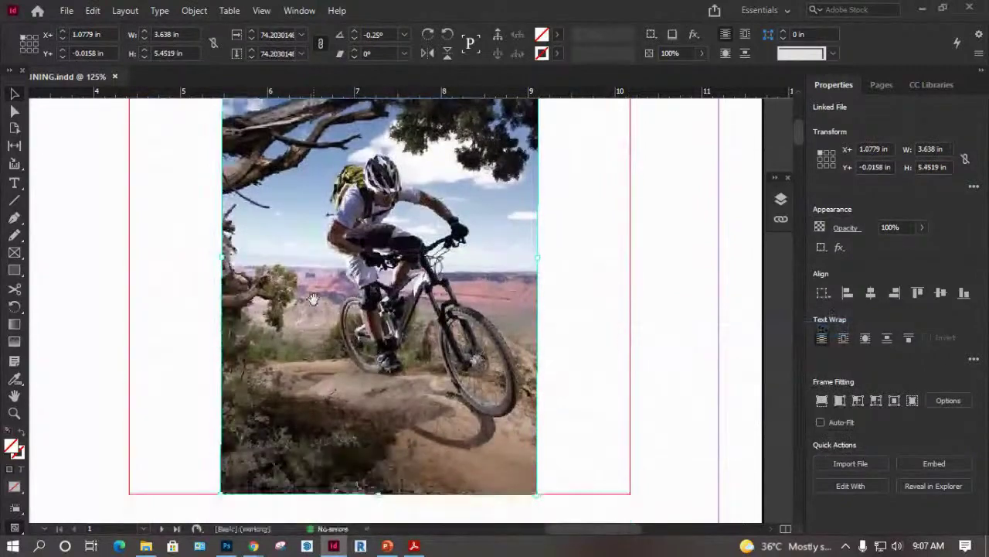
scroll(463, 324, up, 2)
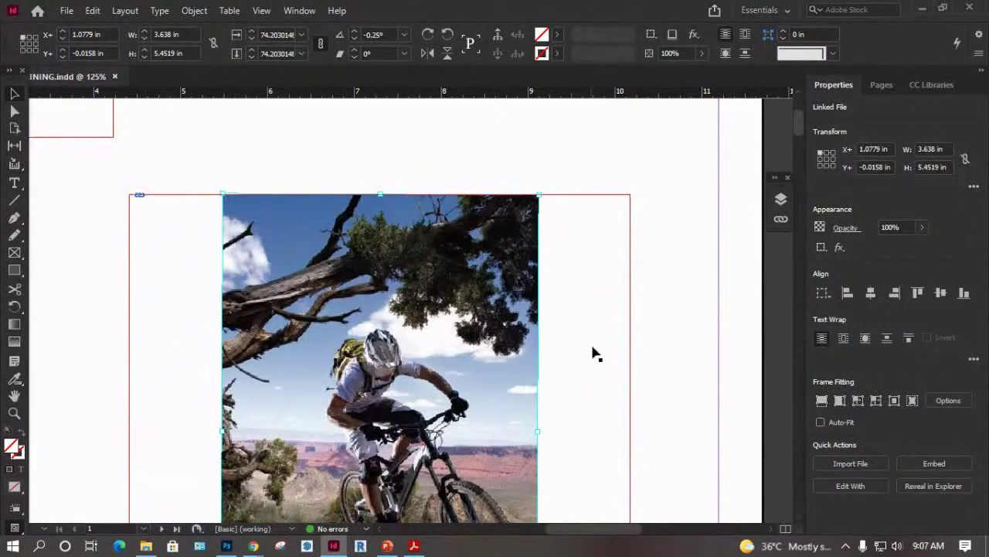
Apply Content-Aware Fit to the photo content and inspect how it sits in the frame.
right_click(359, 285)
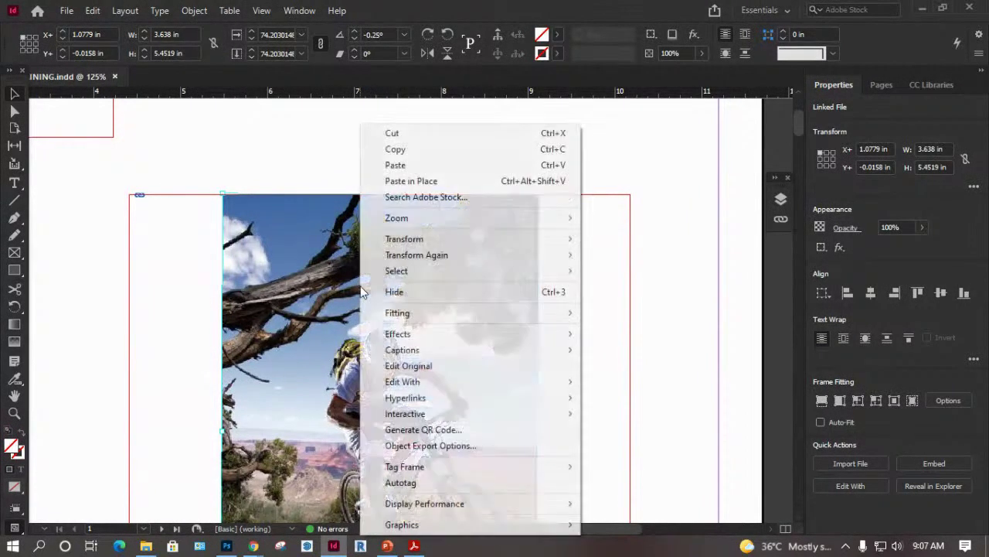
mouse_move(427, 320)
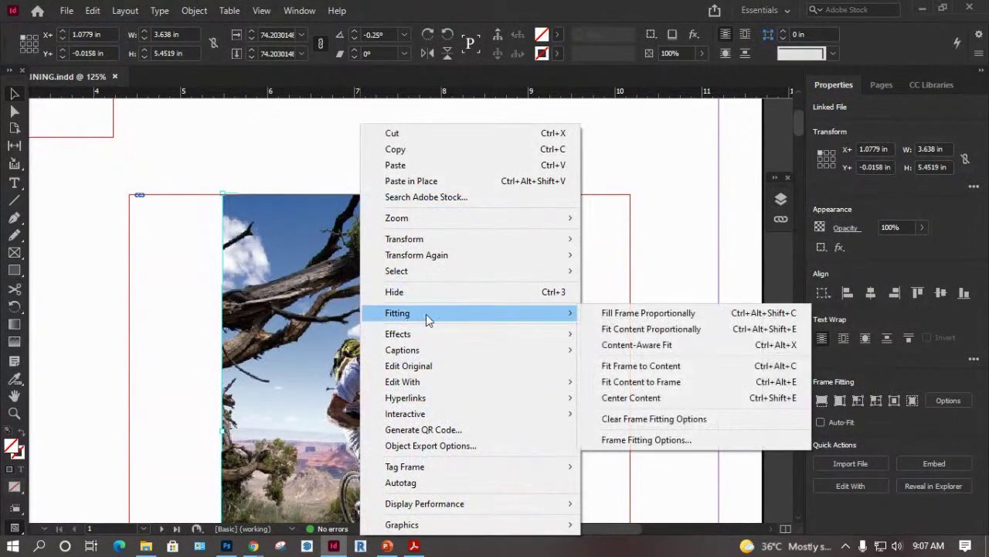
click(657, 348)
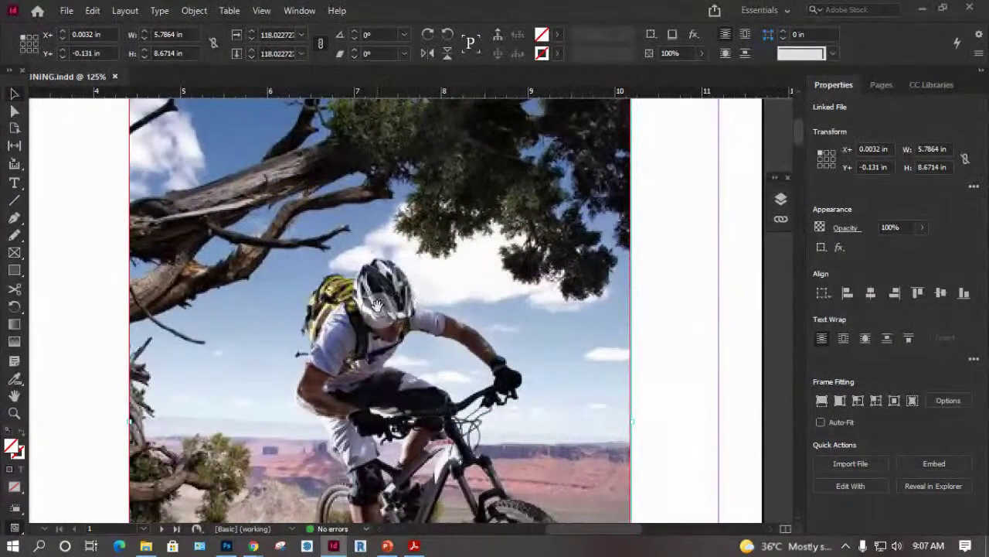
scroll(377, 302, up, 1)
scroll(377, 303, down, 6)
scroll(376, 303, up, 4)
scroll(378, 302, up, 2)
Reposition the photo content within its frame to an offset of X 0 in and Y -0.19 in.
drag(378, 302, 395, 287)
scroll(364, 253, down, 7)
scroll(468, 331, down, 8)
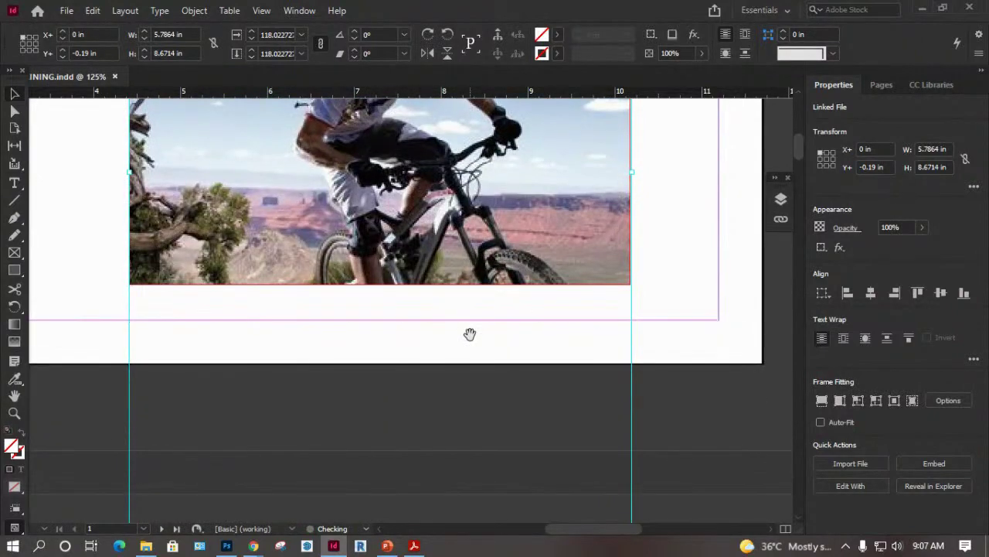
scroll(413, 328, up, 10)
scroll(406, 323, up, 6)
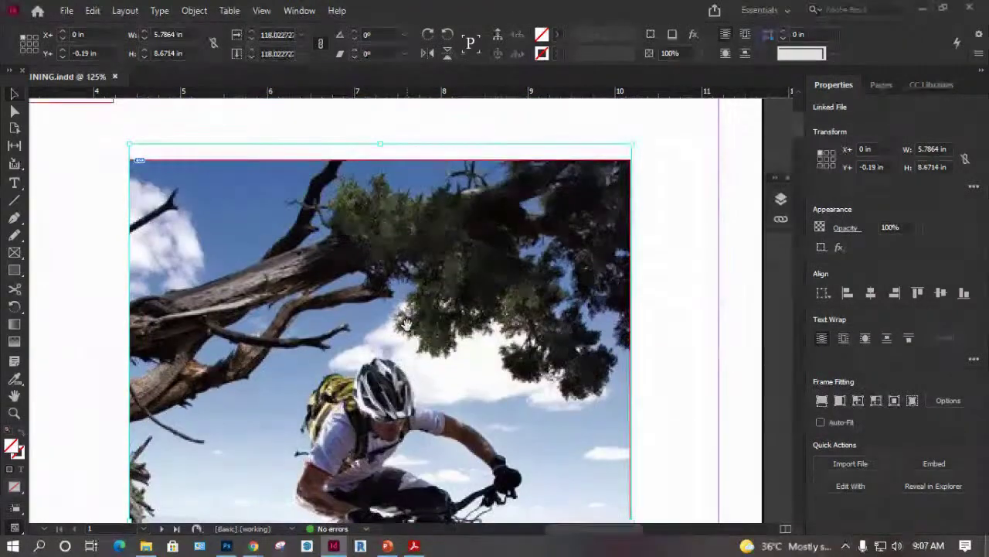
right_click(402, 325)
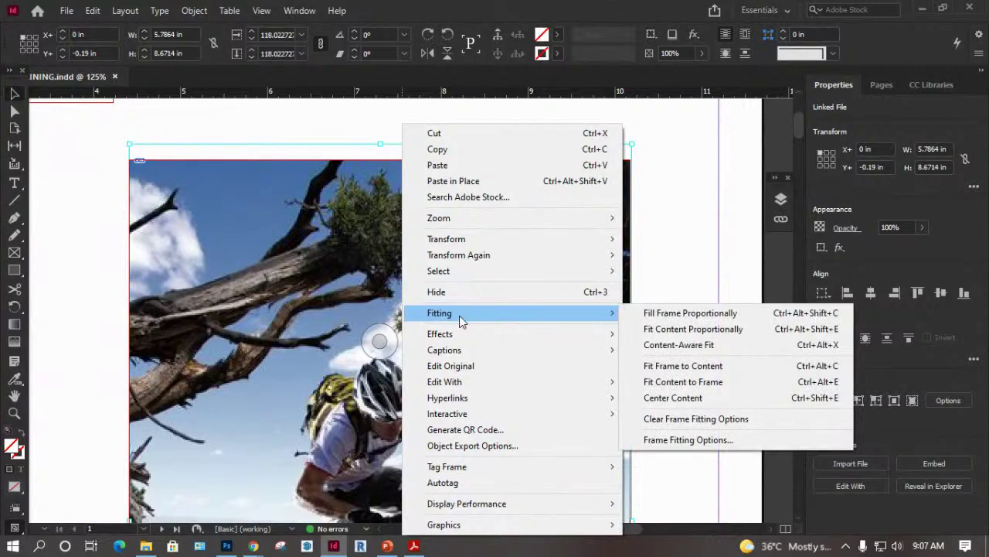
click(371, 261)
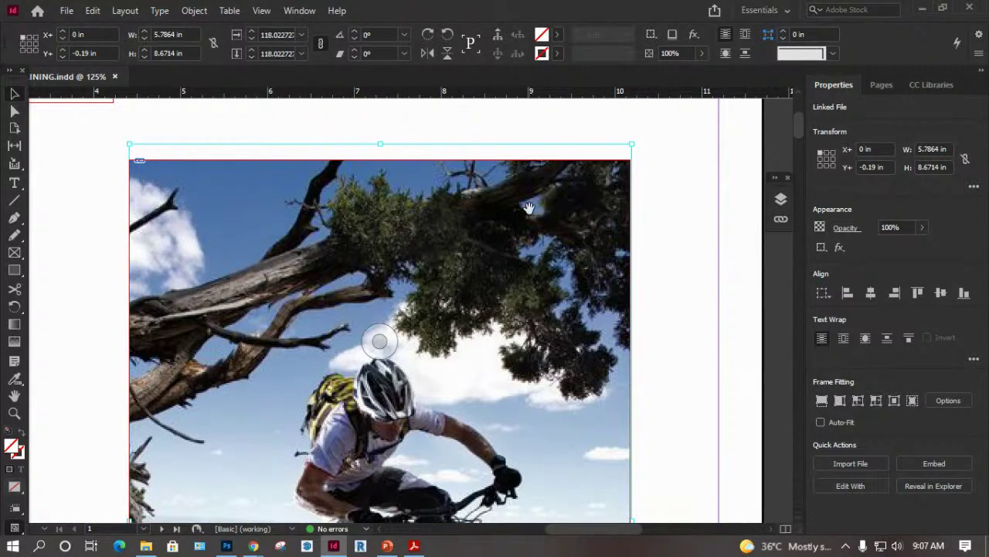
key(ctrl+minus)
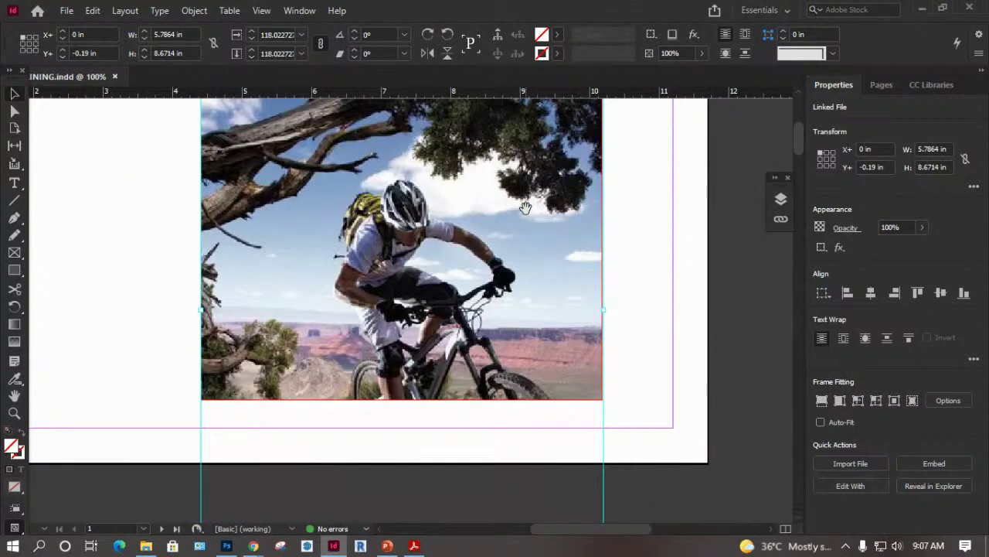
Fit the biker photo's frame to its content.
key(ctrl+minus)
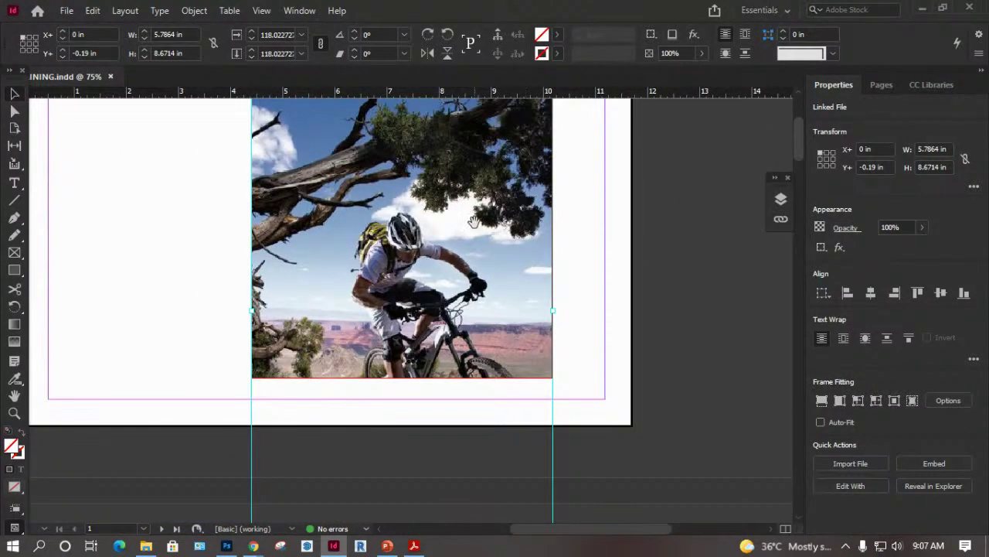
scroll(473, 222, up, 3)
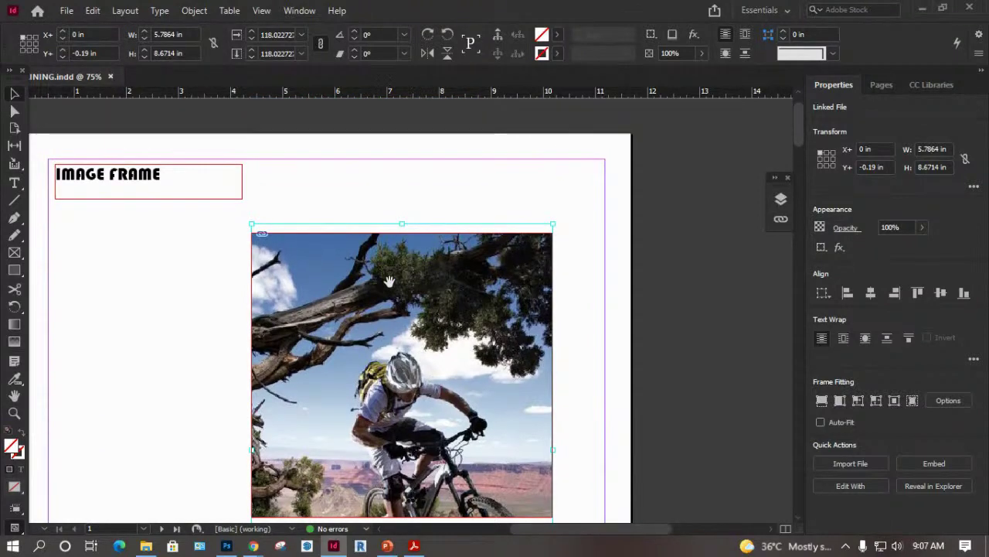
right_click(389, 282)
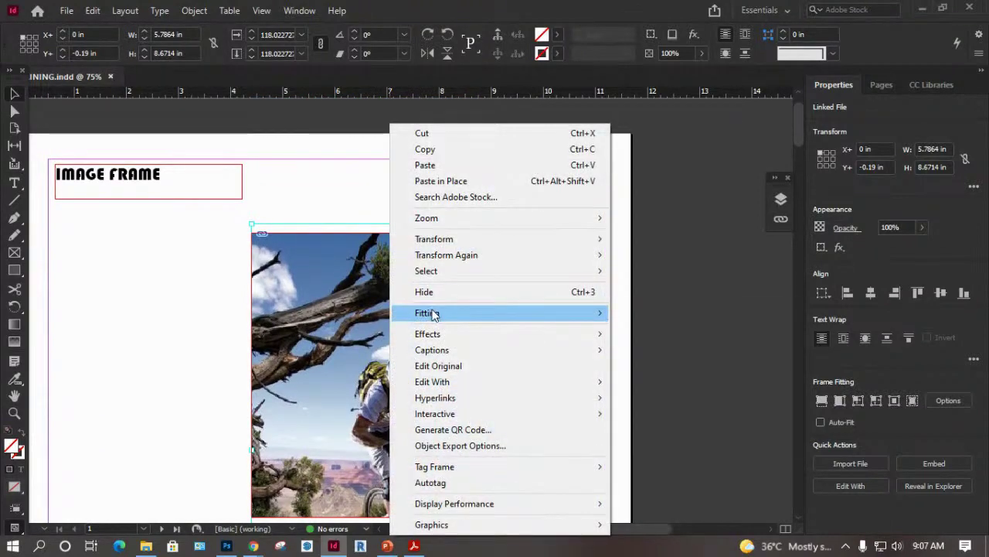
mouse_move(466, 315)
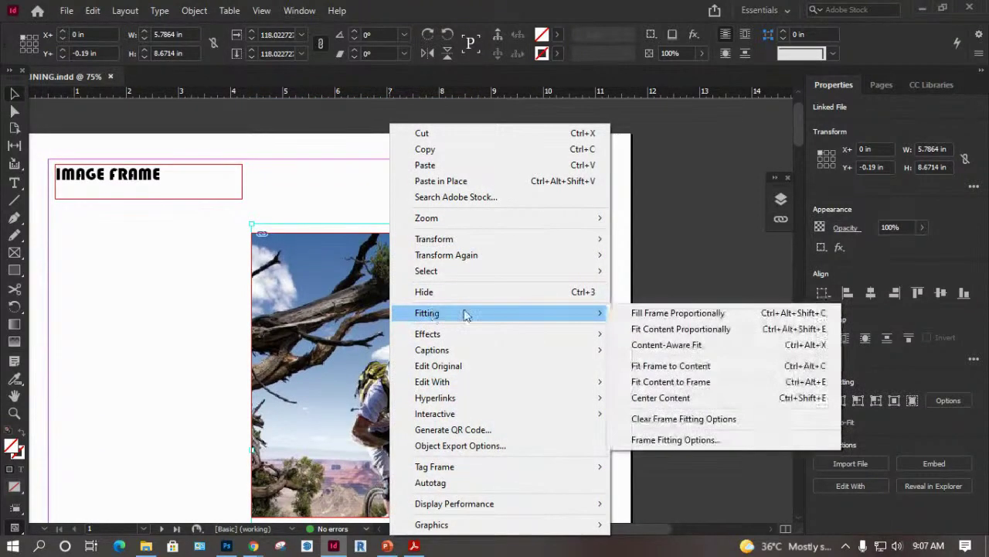
click(710, 369)
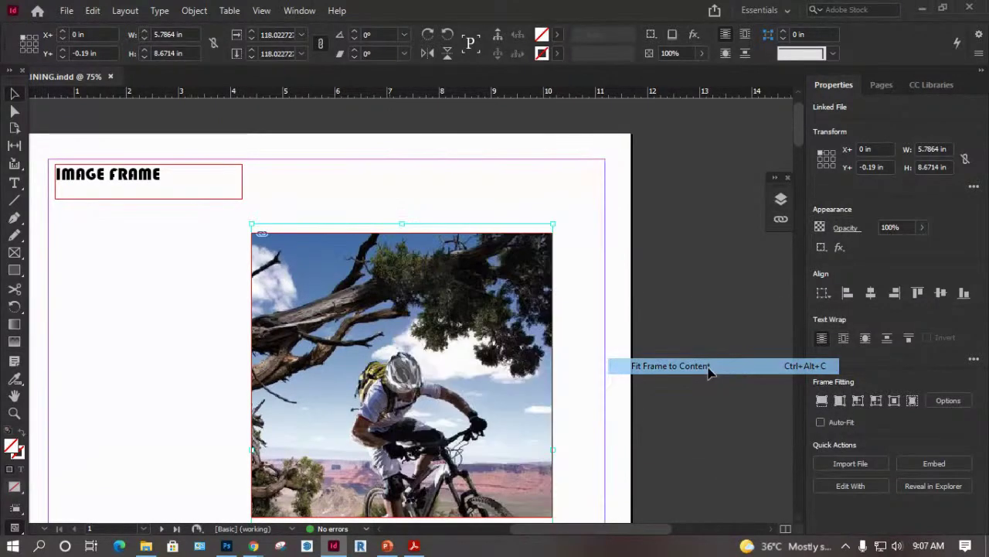
Center the biker photo content in its frame and clear the frame fitting options.
scroll(464, 325, down, 1)
right_click(408, 325)
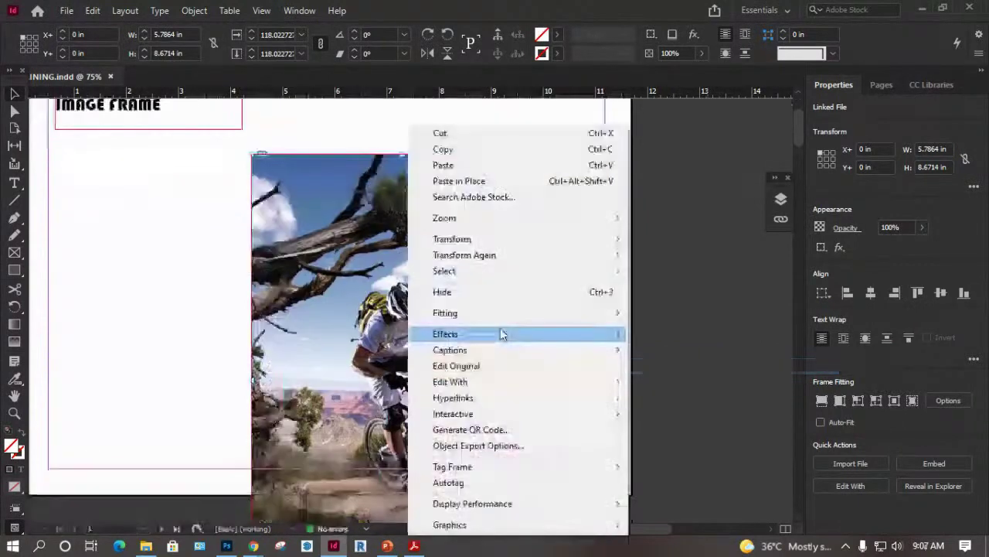
mouse_move(505, 314)
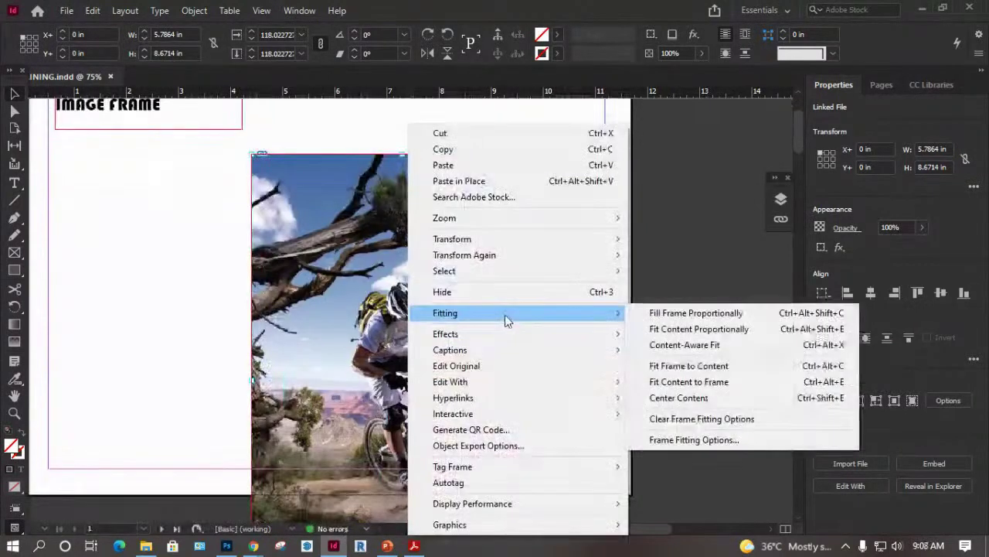
click(711, 400)
right_click(378, 237)
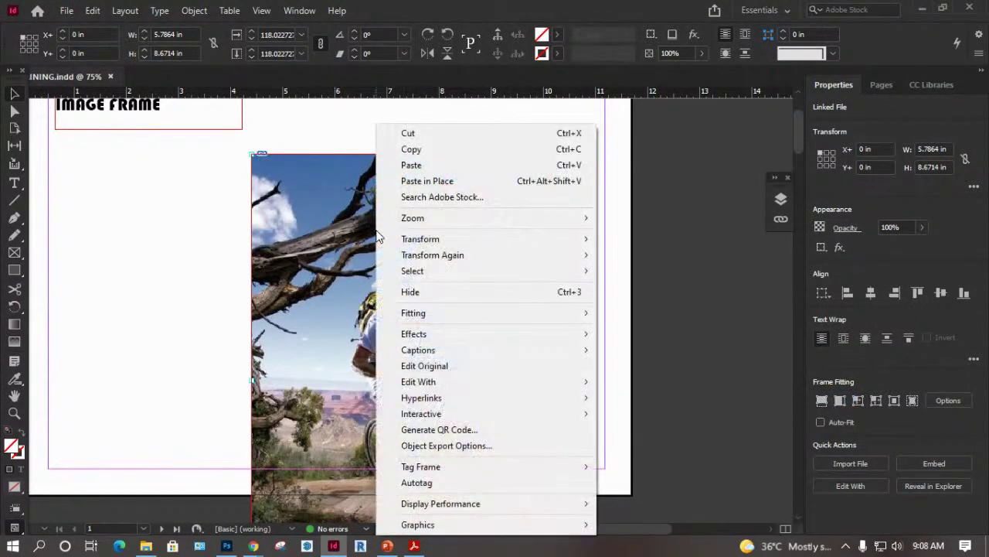
mouse_move(587, 313)
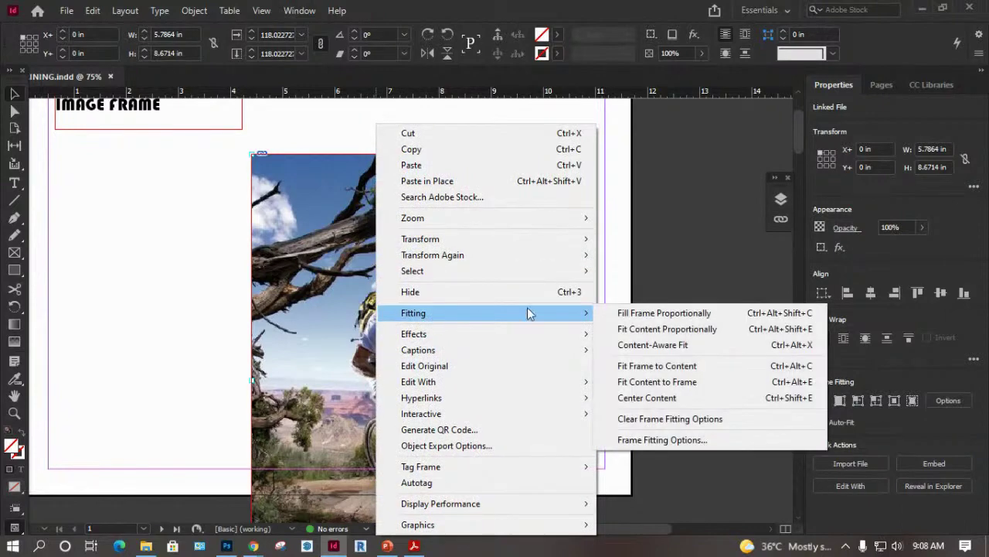
click(715, 420)
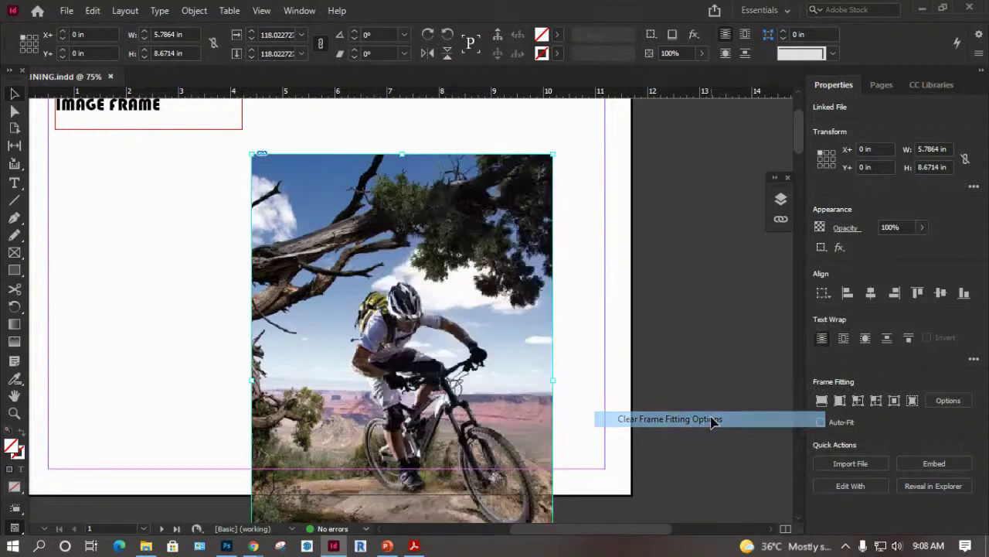
Enable Auto-Fit for the biker photo in the Frame Fitting Options, with Fill Frame Proportionally as the fitting.
right_click(415, 212)
mouse_move(516, 320)
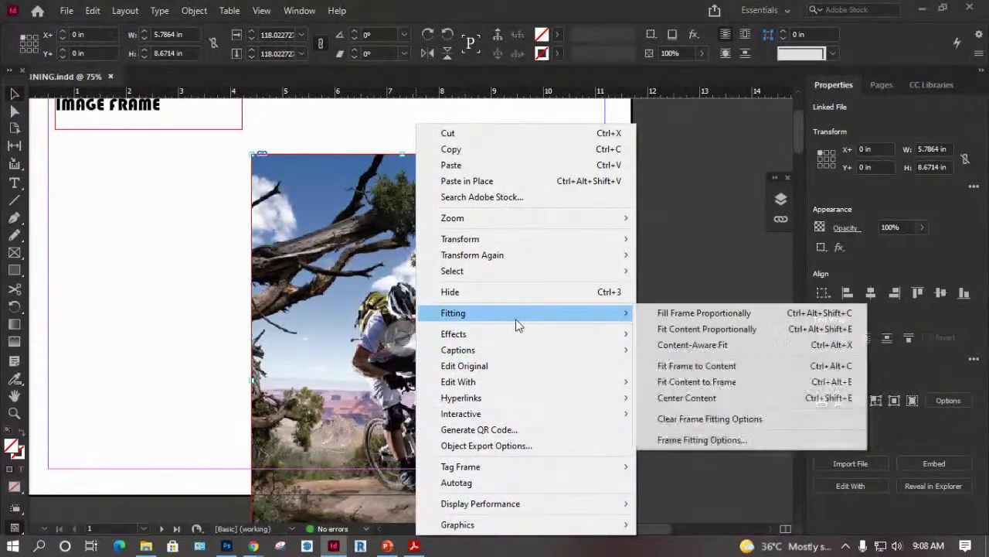
click(703, 441)
click(364, 180)
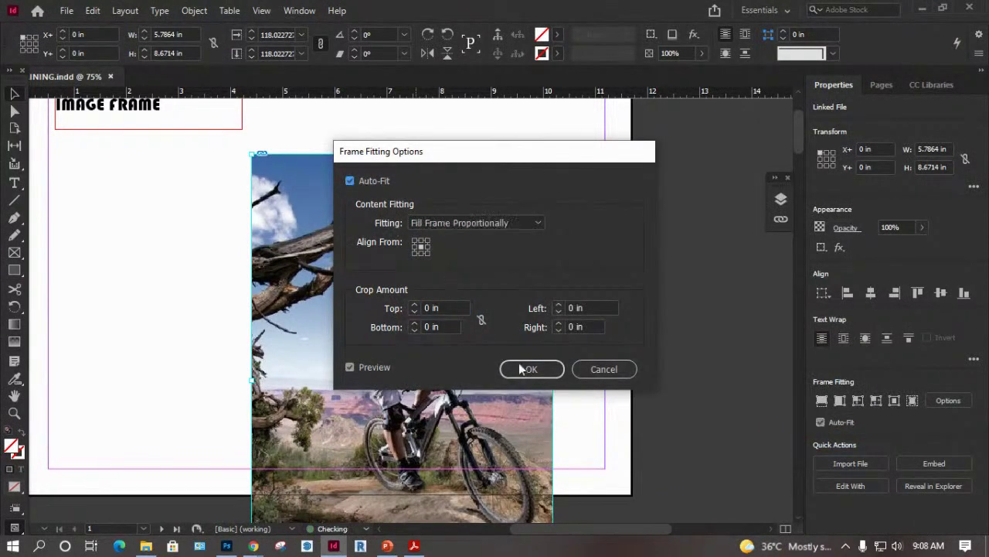
click(531, 370)
Shrink the biker photo's frame to about 3.14 × 6.16 in and move it to about X 4.28 in, Y 1.51 in.
key(Escape)
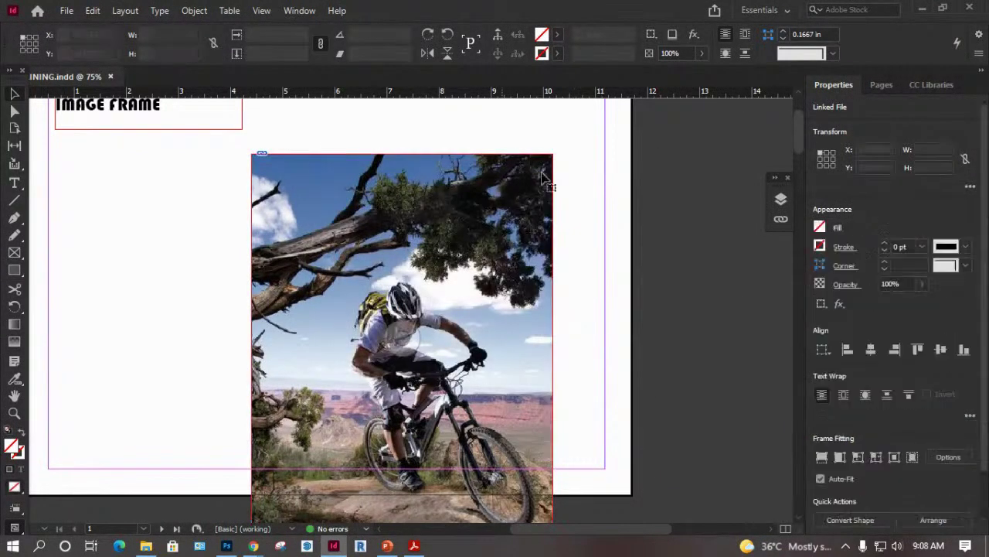
drag(553, 154, 415, 285)
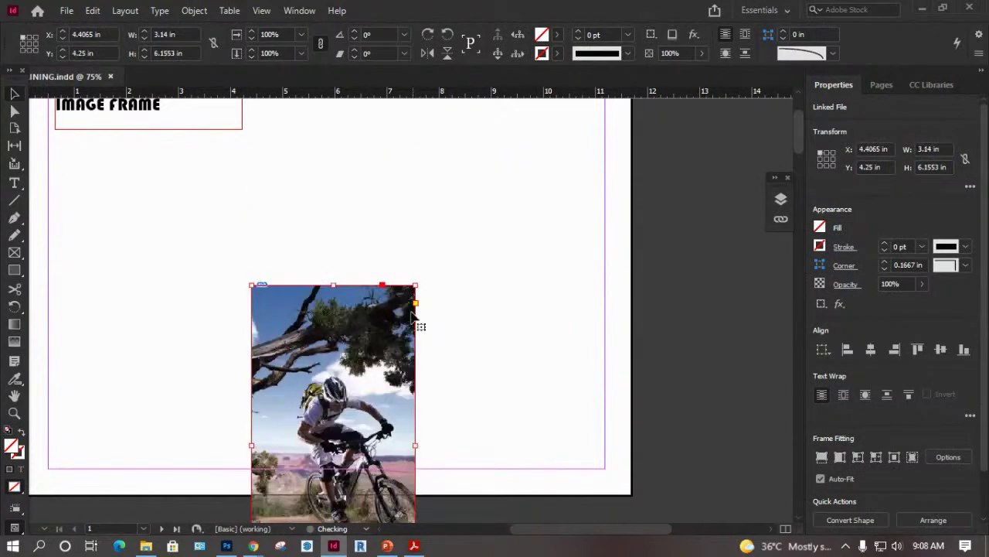
drag(334, 367, 328, 224)
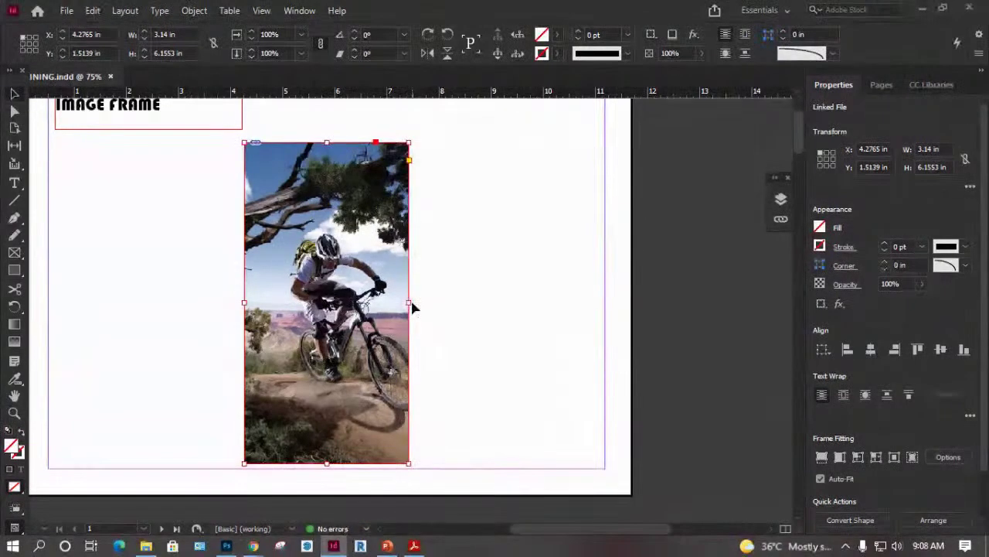
Widen the biker photo's frame from its right edge to about 5.93 in.
click(412, 309)
click(408, 304)
drag(408, 303, 554, 303)
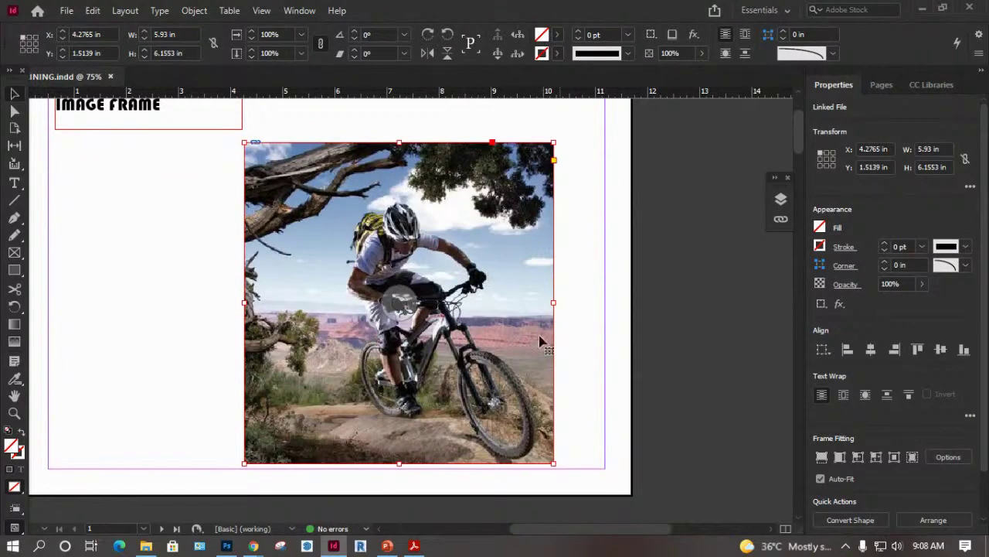
Delete the biker photo and browse to the Adobe Photoshop Advanced folder within 2 TUTORIAL to place another image.
scroll(336, 244, up, 2)
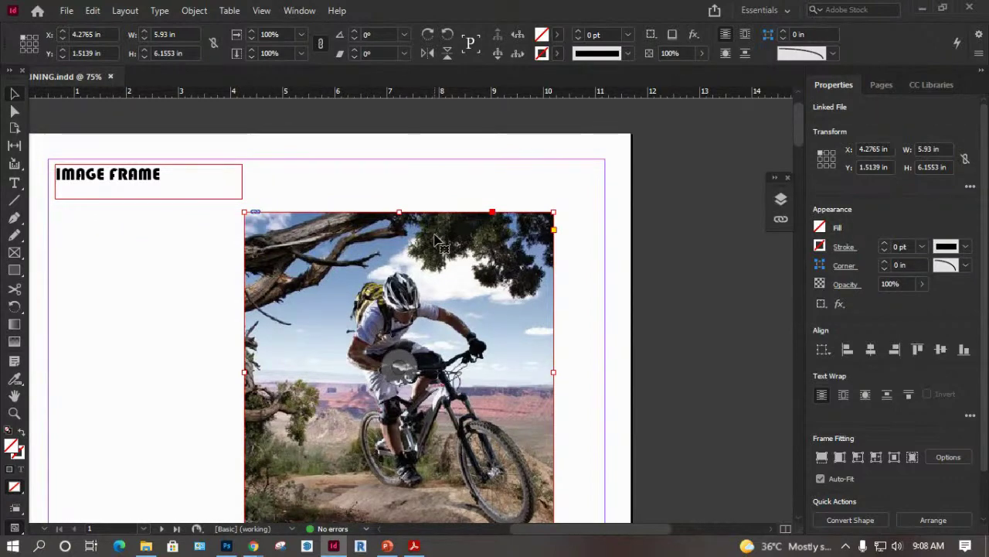
key(Delete)
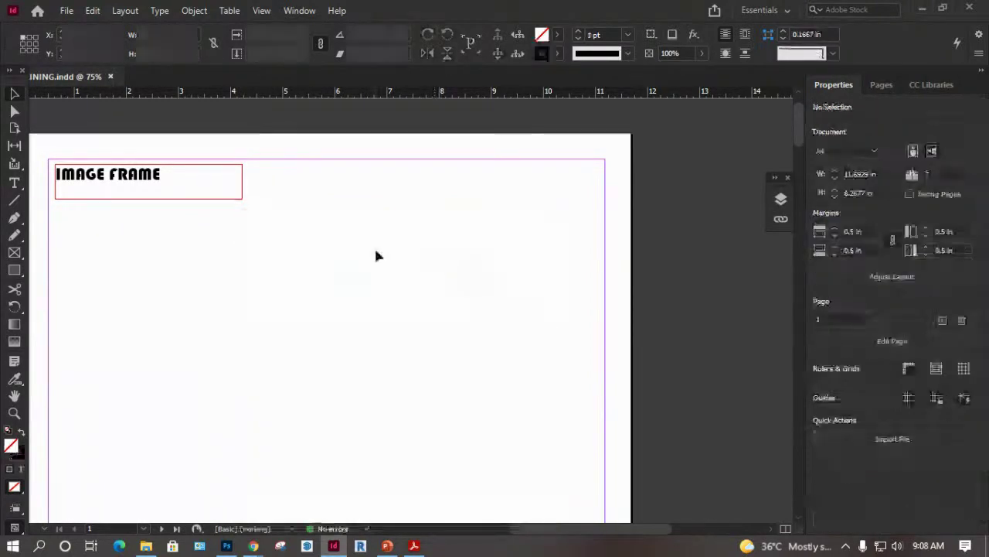
key(ctrl+d)
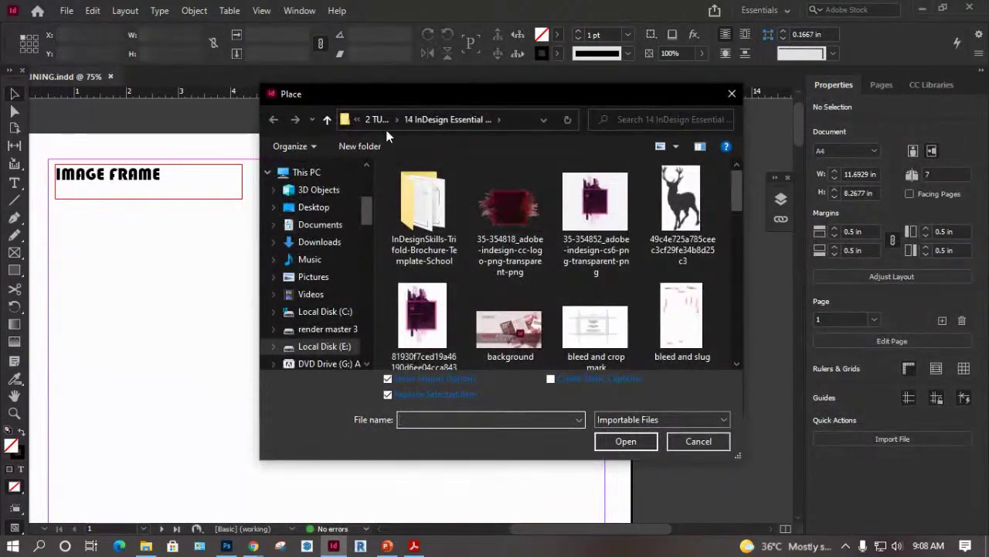
click(373, 120)
scroll(449, 284, down, 2)
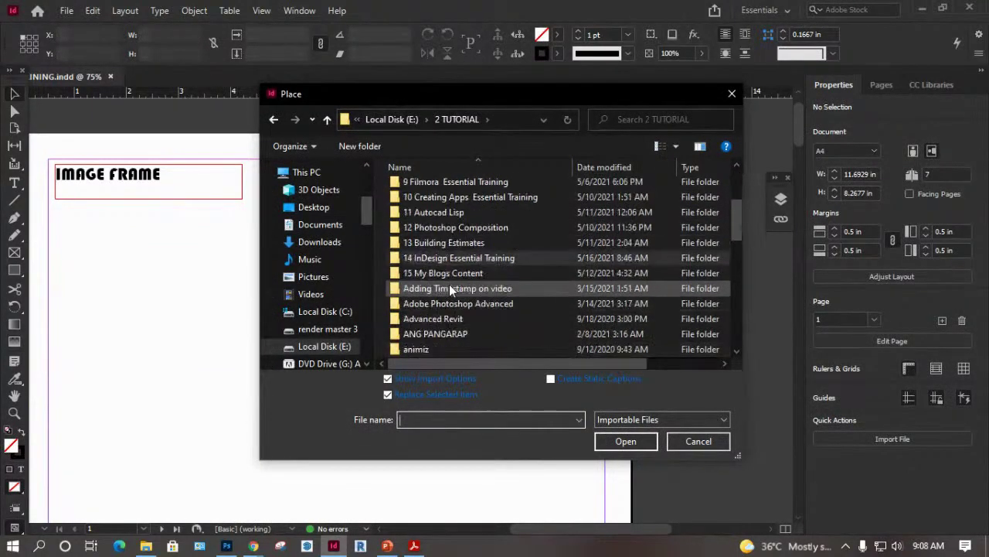
click(474, 302)
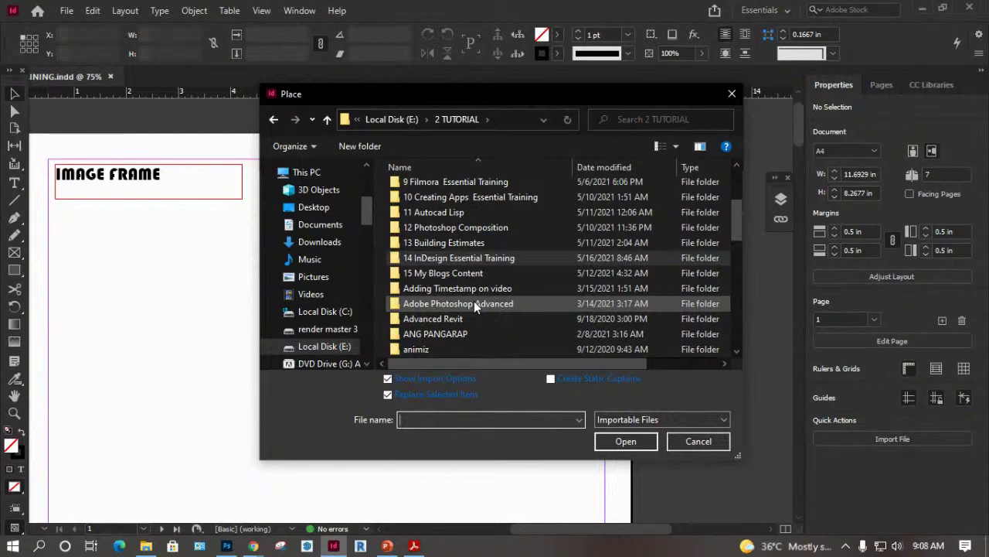
double_click(474, 303)
Place the 960x0 soccer photo on the page and move it to about X 0.67 in, Y 1.74 in.
scroll(448, 302, down, 5)
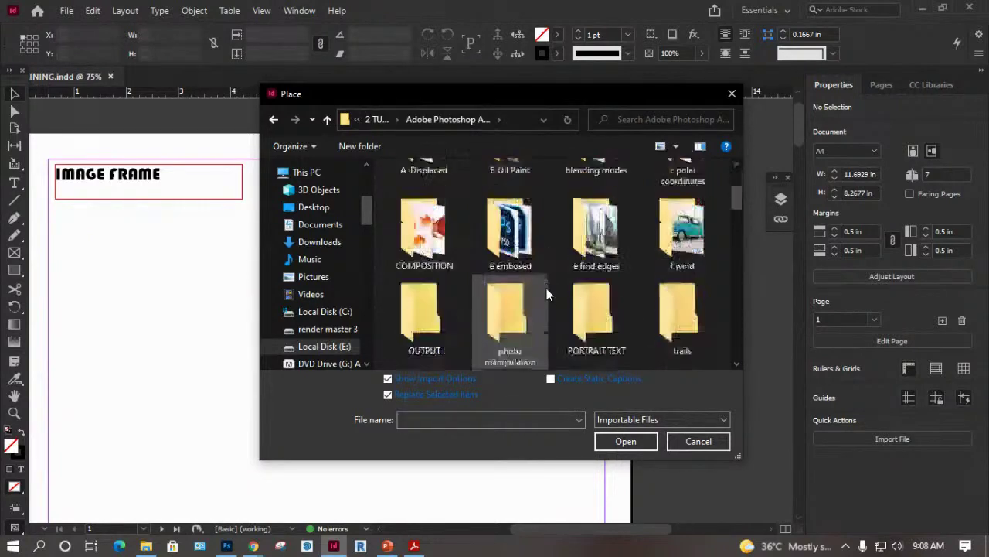
scroll(456, 309, down, 2)
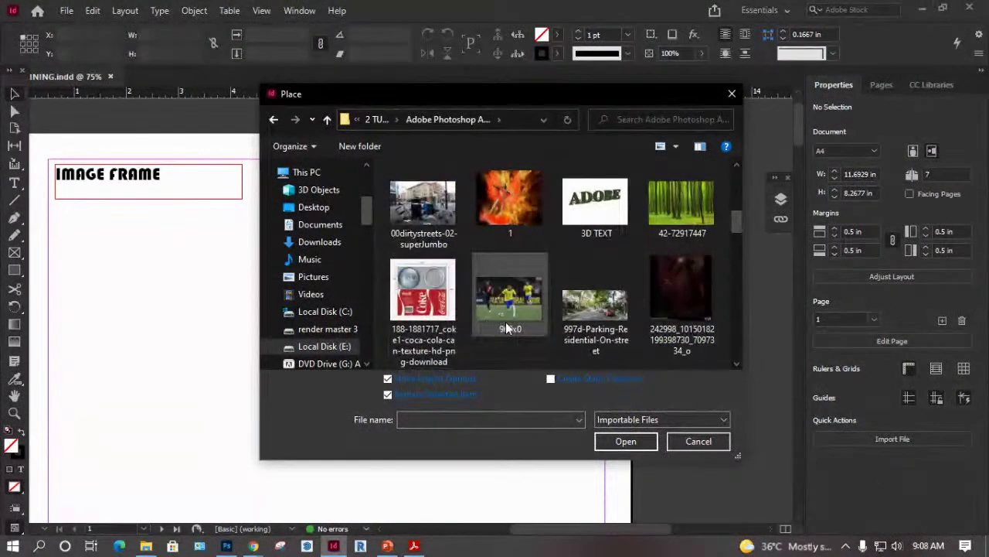
click(512, 306)
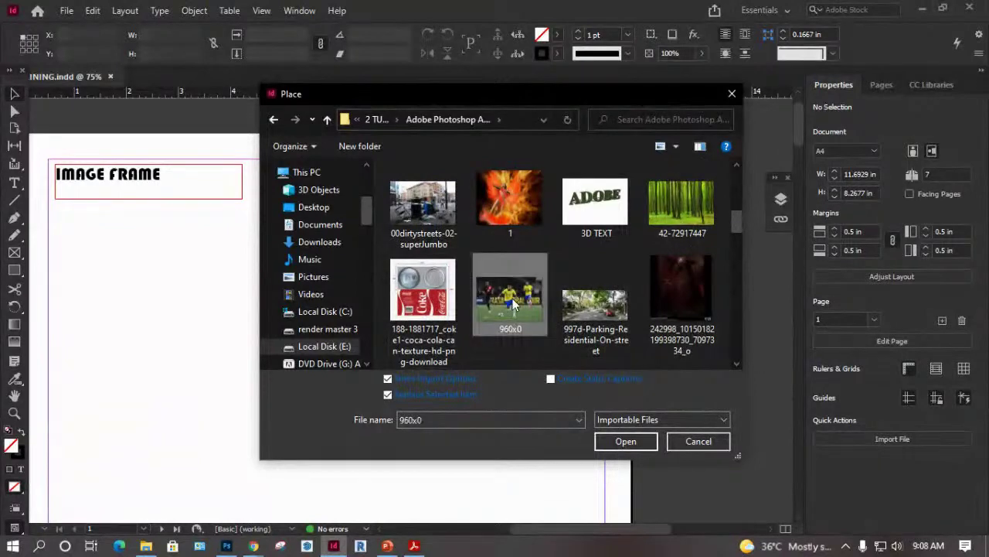
click(635, 441)
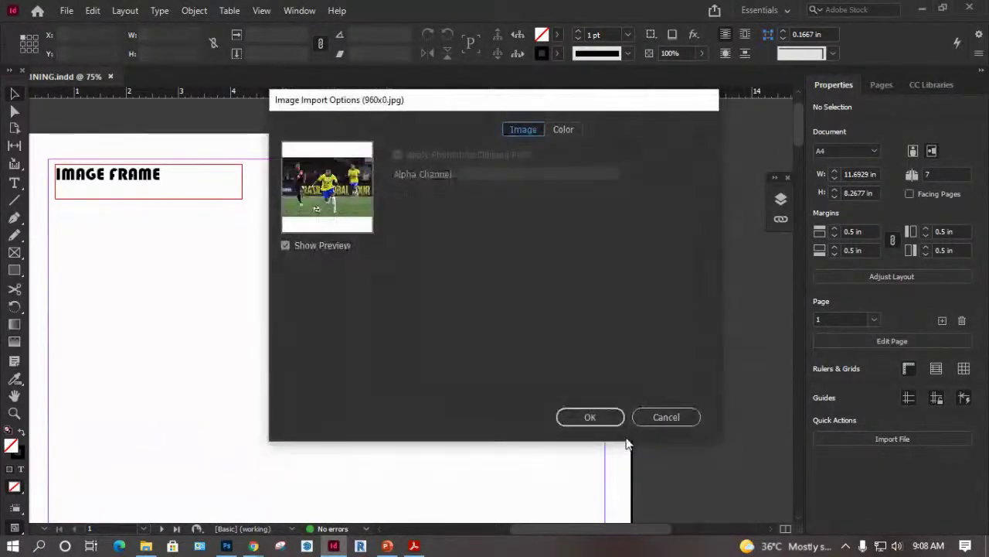
click(596, 421)
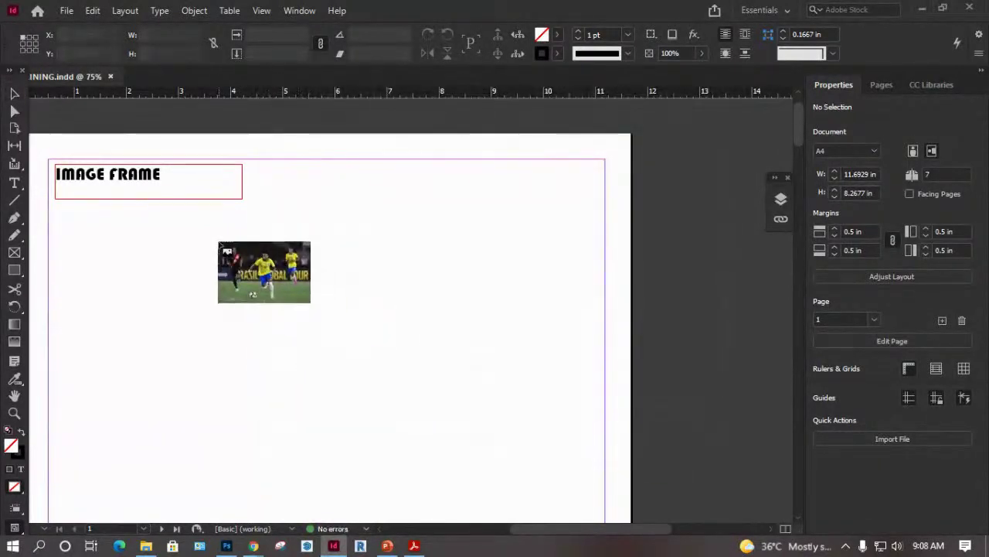
click(223, 233)
scroll(176, 212, down, 3)
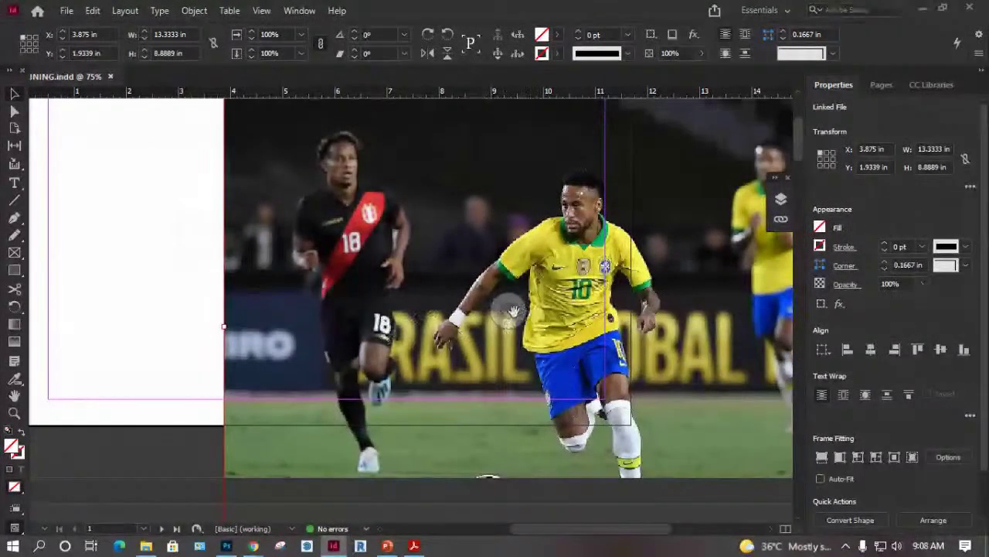
drag(423, 223, 257, 213)
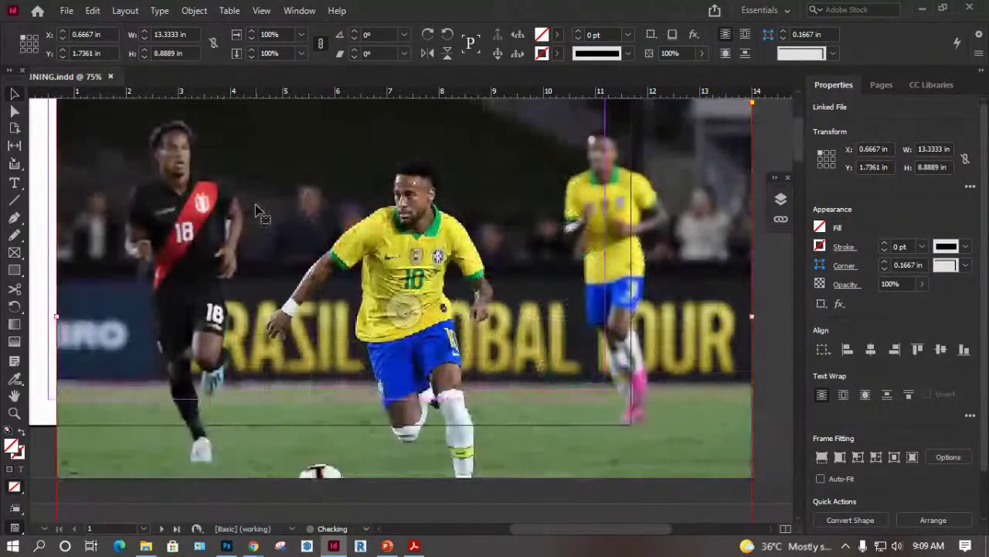
Crop the soccer photo's frame from the top, right and bottom to about 5.58 × 3.76 in, with its top edge at Y 3.25 in.
scroll(350, 258, up, 3)
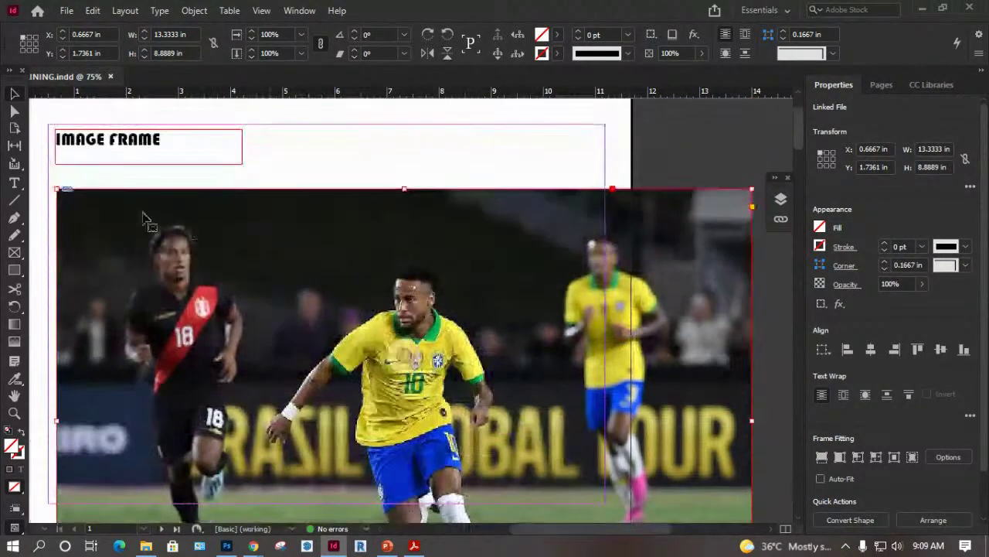
drag(406, 189, 406, 267)
scroll(349, 219, down, 3)
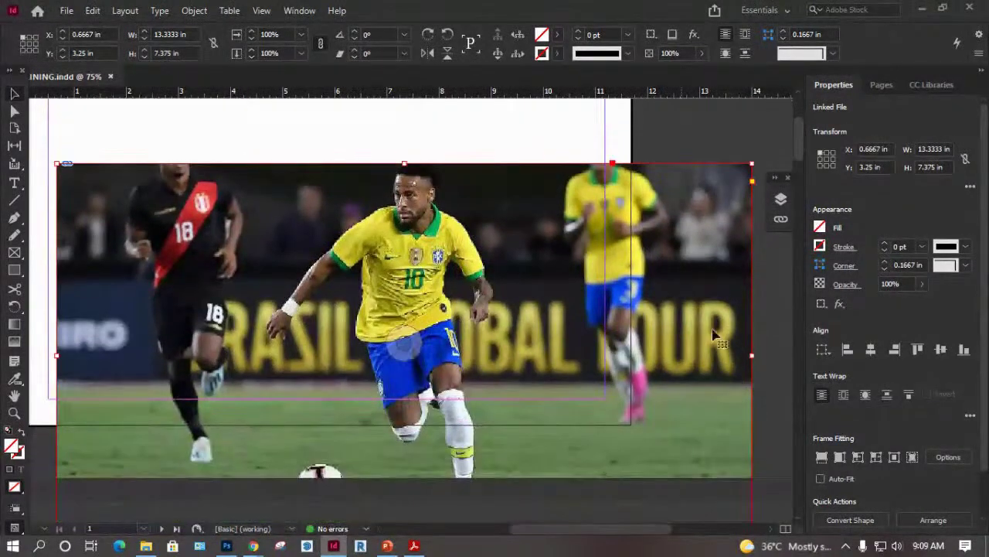
drag(752, 355, 528, 350)
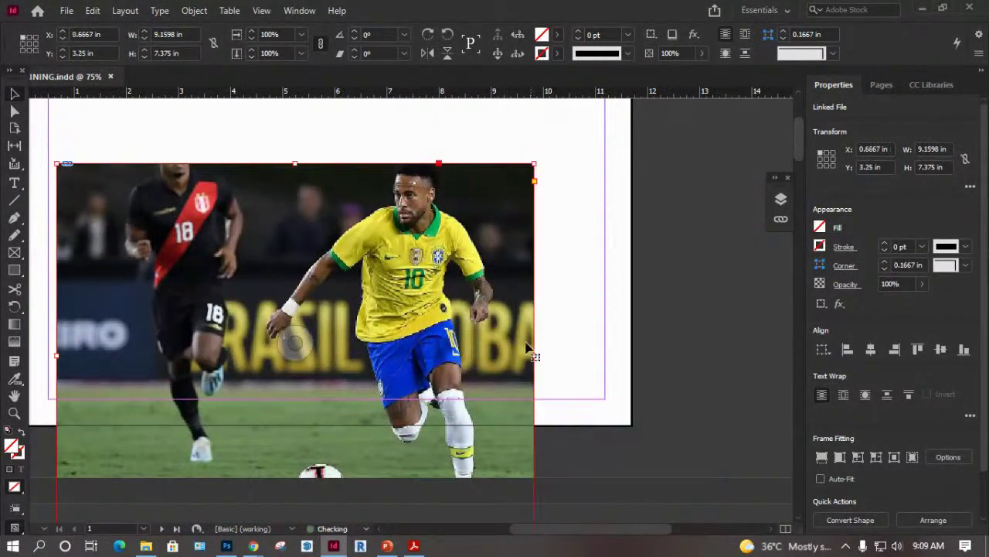
scroll(527, 350, down, 2)
mouse_move(534, 481)
mouse_down()
mouse_move(453, 349)
mouse_move(464, 391)
mouse_move(451, 407)
mouse_move(512, 442)
mouse_move(537, 482)
mouse_up()
drag(421, 376, 349, 287)
scroll(383, 303, up, 2)
Shift the photo content so the number 10 player sits inside the frame, and extend the frame downward to about 4.4 in high.
mouse_move(243, 258)
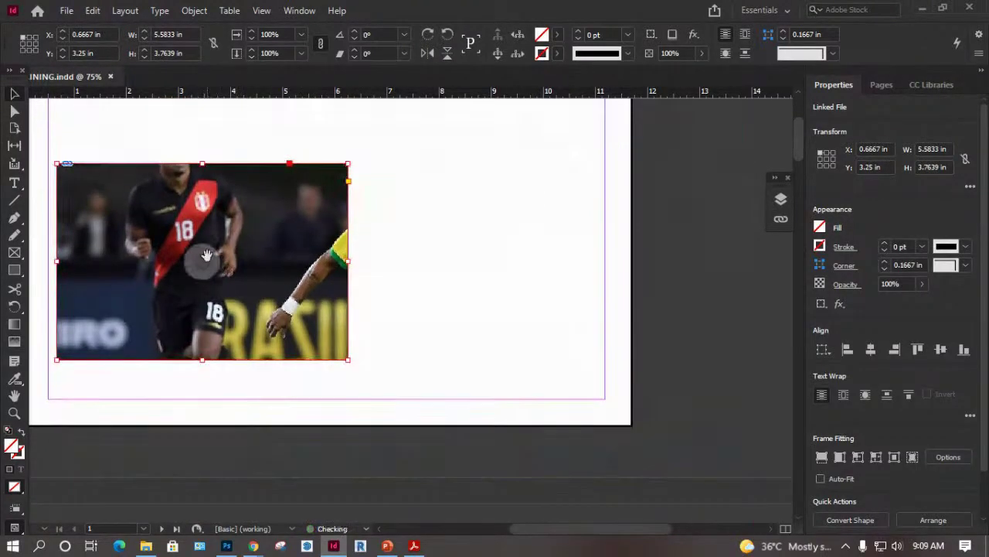
drag(199, 262, 124, 264)
drag(201, 258, 174, 265)
scroll(439, 279, down, 1)
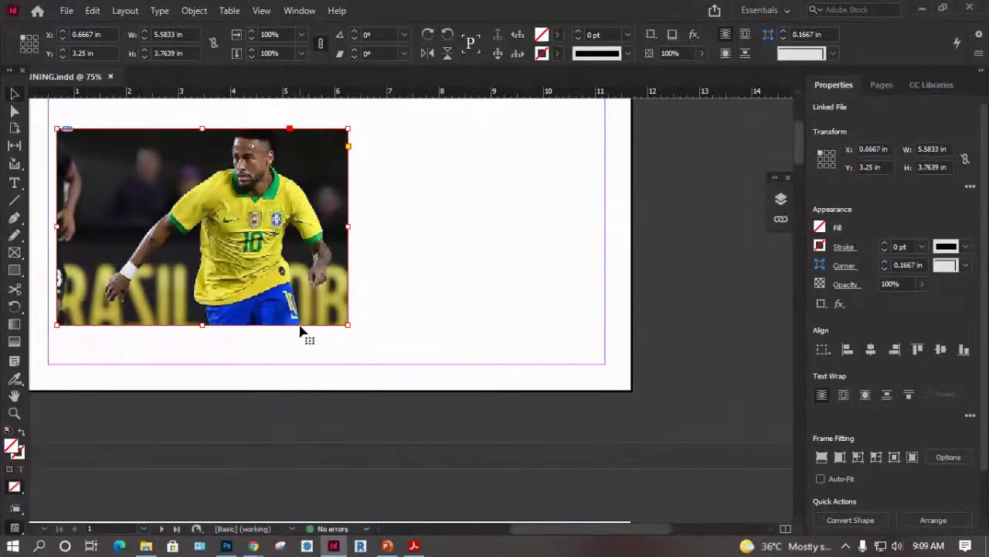
drag(202, 328, 202, 357)
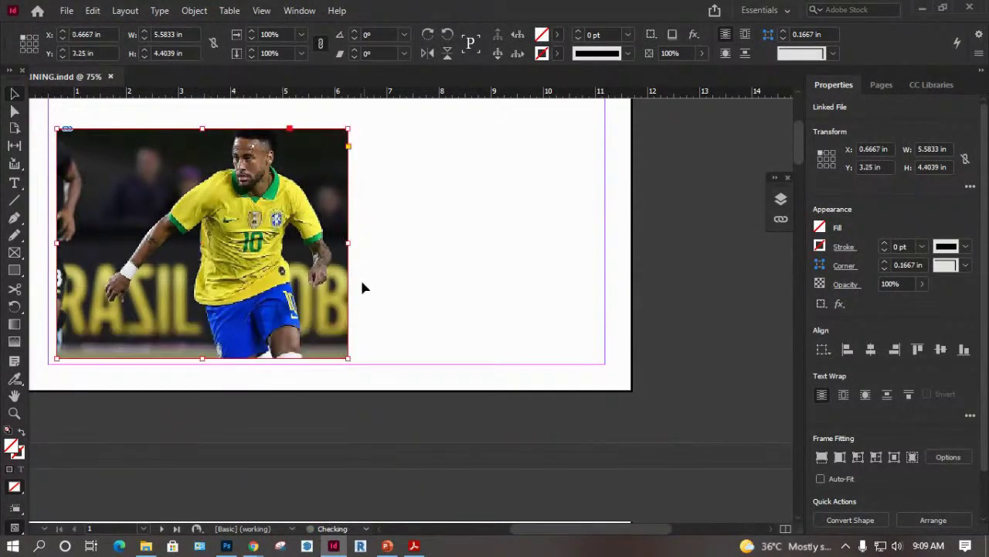
Turn on Auto-Fit with Fill Frame Proportionally for the soccer photo and widen its frame to about 6.84 in.
right_click(164, 192)
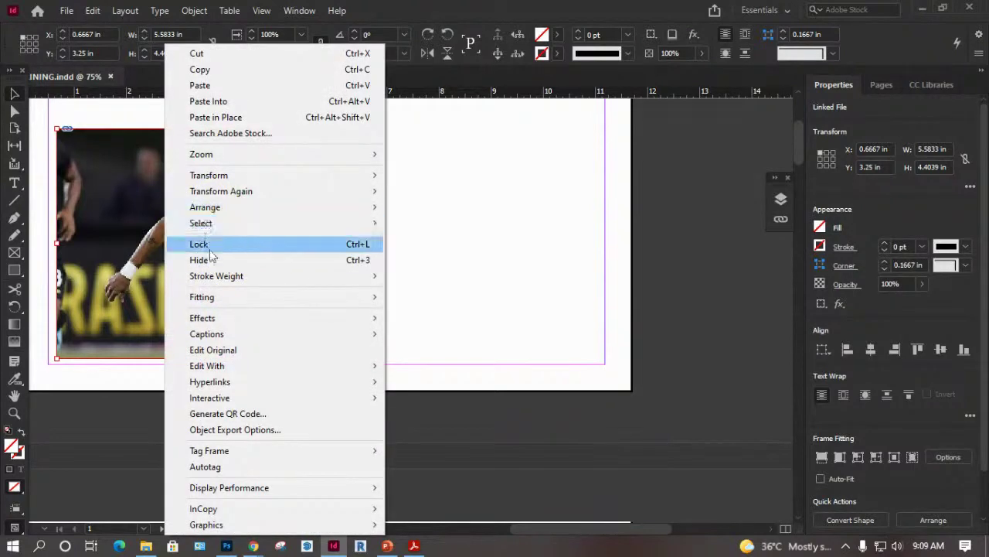
mouse_move(220, 297)
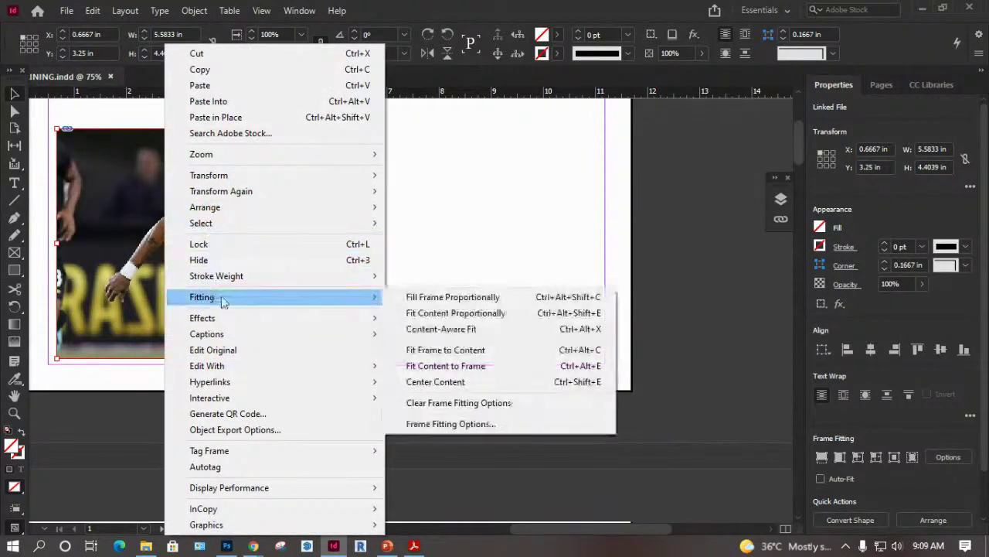
click(453, 425)
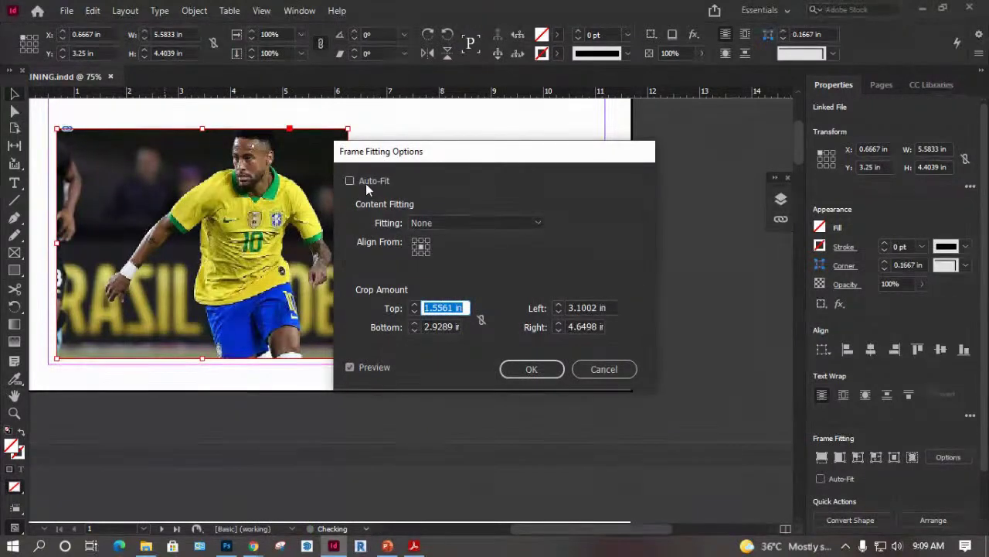
click(366, 184)
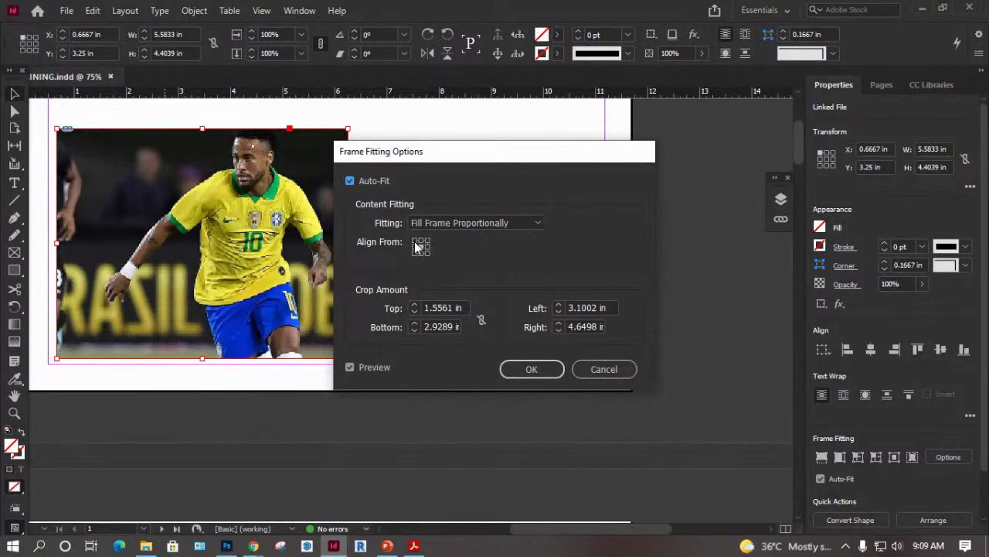
click(528, 374)
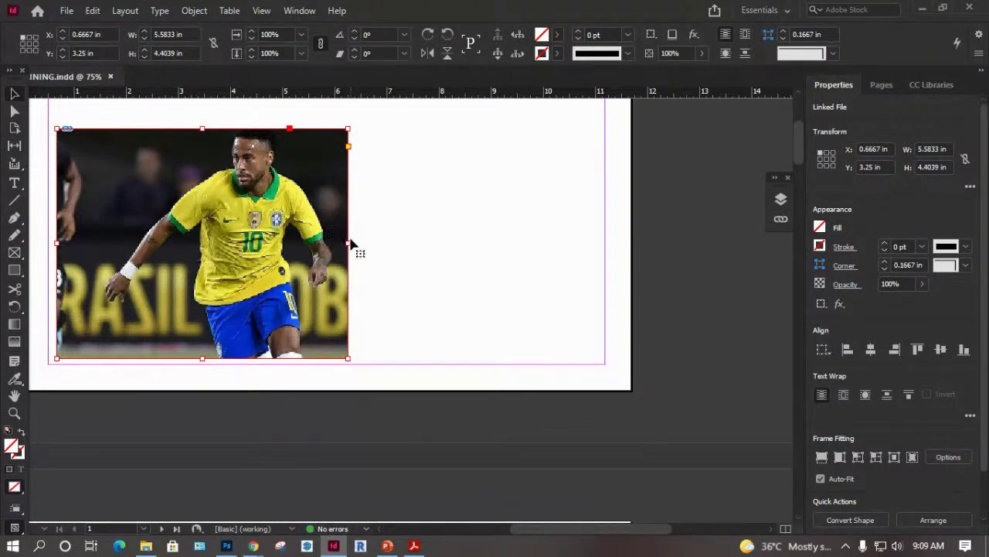
drag(350, 242, 414, 242)
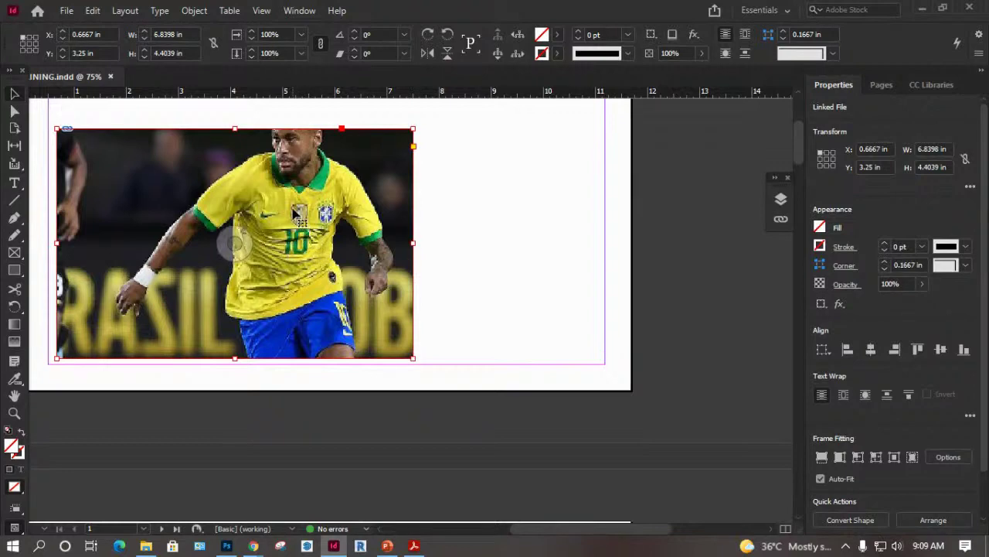
Try Fit Frame to Content on the soccer photo and undo it.
right_click(268, 194)
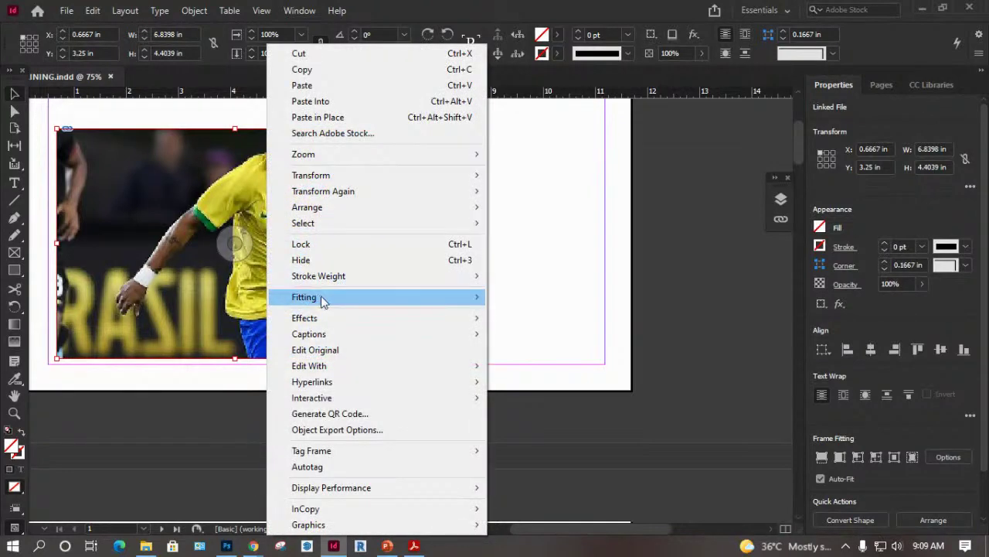
mouse_move(323, 301)
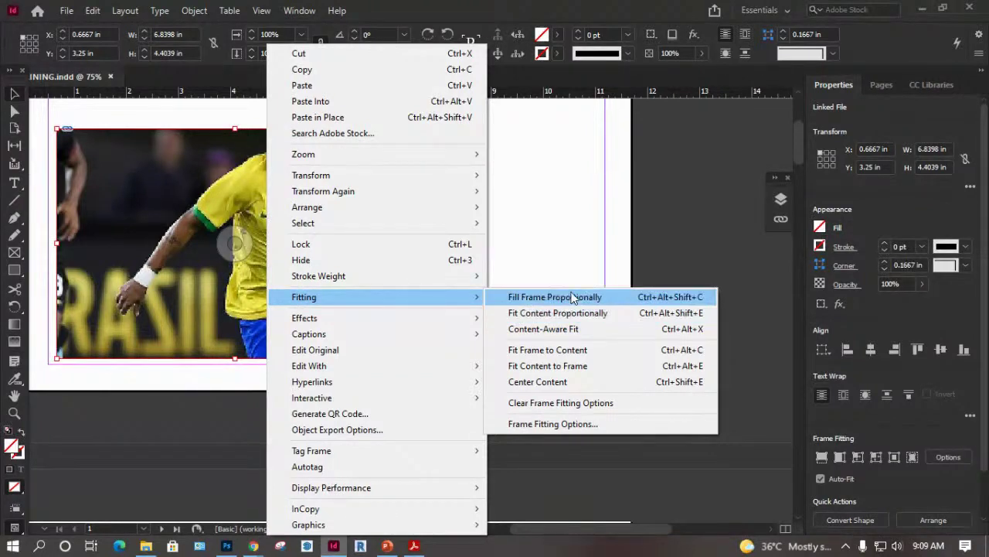
click(553, 354)
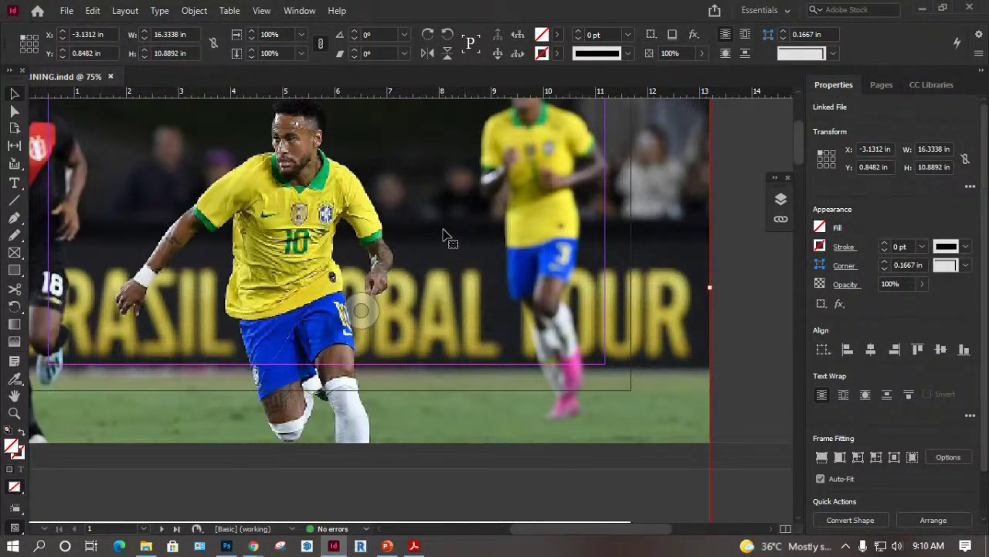
key(ctrl+z)
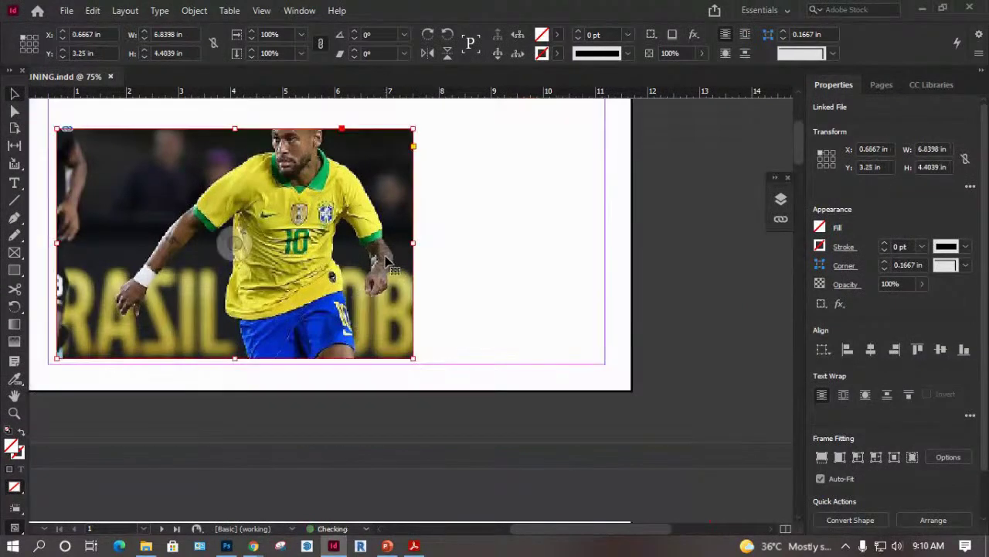
Apply Fit Content to Frame to the soccer photo and deselect it.
right_click(299, 236)
mouse_move(428, 298)
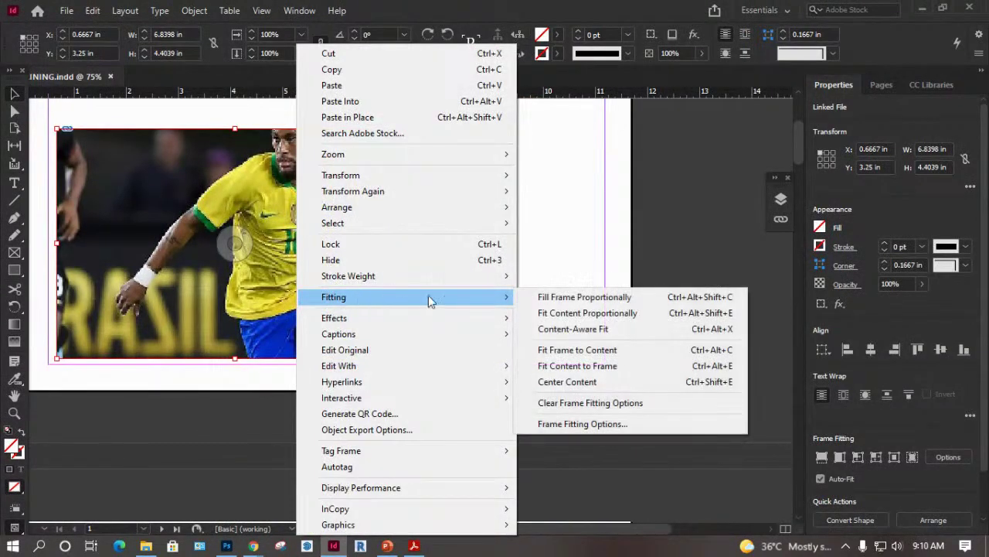
click(596, 368)
click(500, 272)
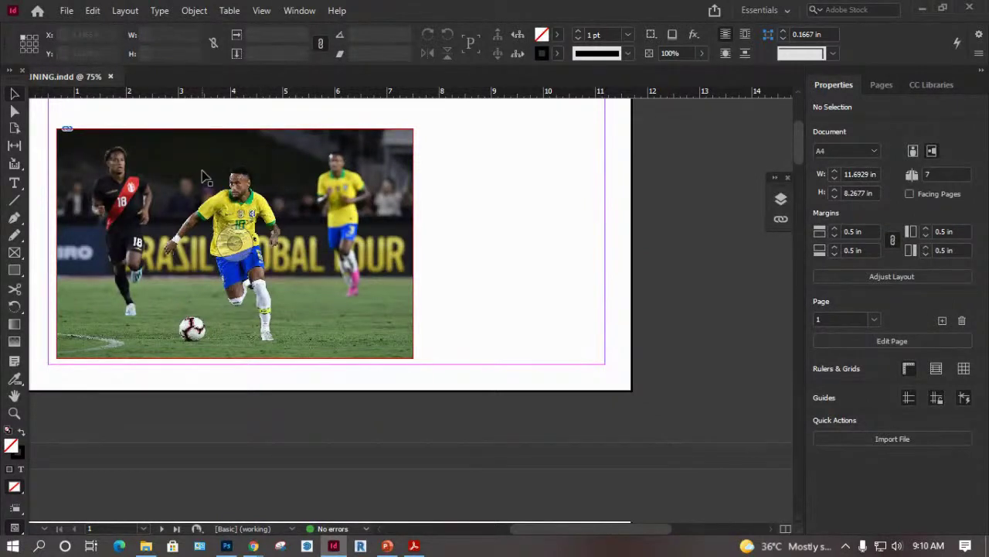
Move the soccer photo to about X 1.77 in, Y 1.83 in and enlarge it to about 7.98 × 5.46 in.
scroll(203, 176, up, 3)
drag(236, 266, 292, 193)
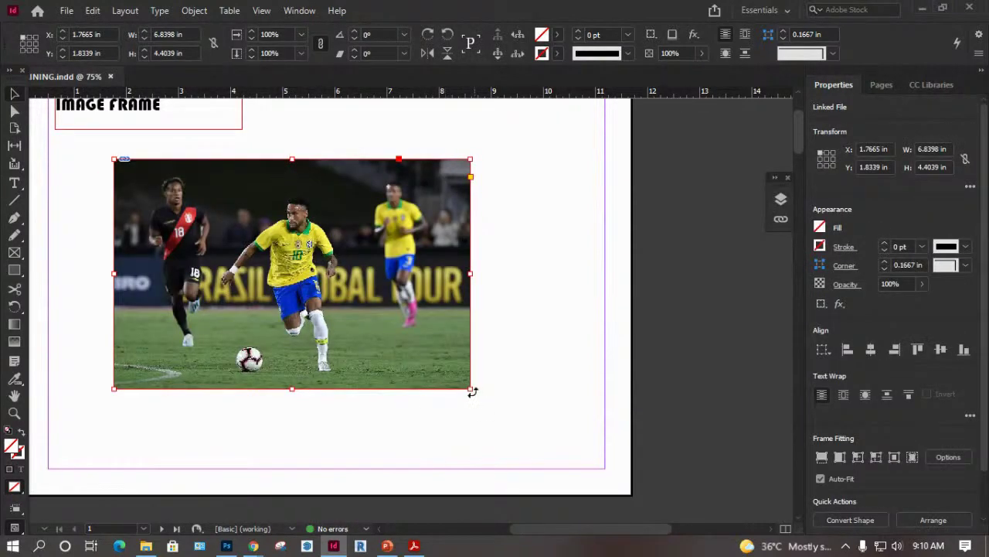
drag(471, 389, 530, 443)
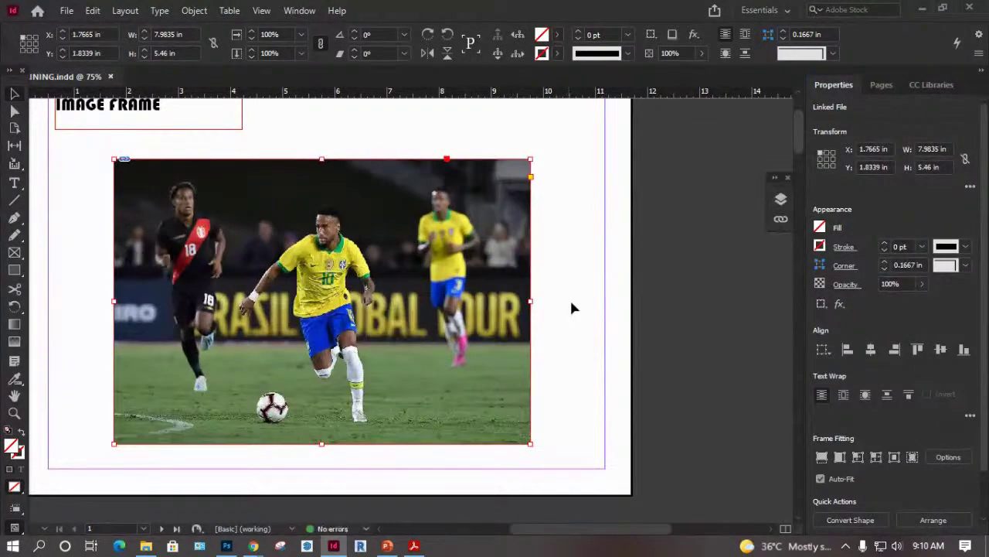
click(573, 299)
click(500, 293)
Go to page 2, hide the PAGE 1 layer and show the PAGE 2 layer.
click(882, 85)
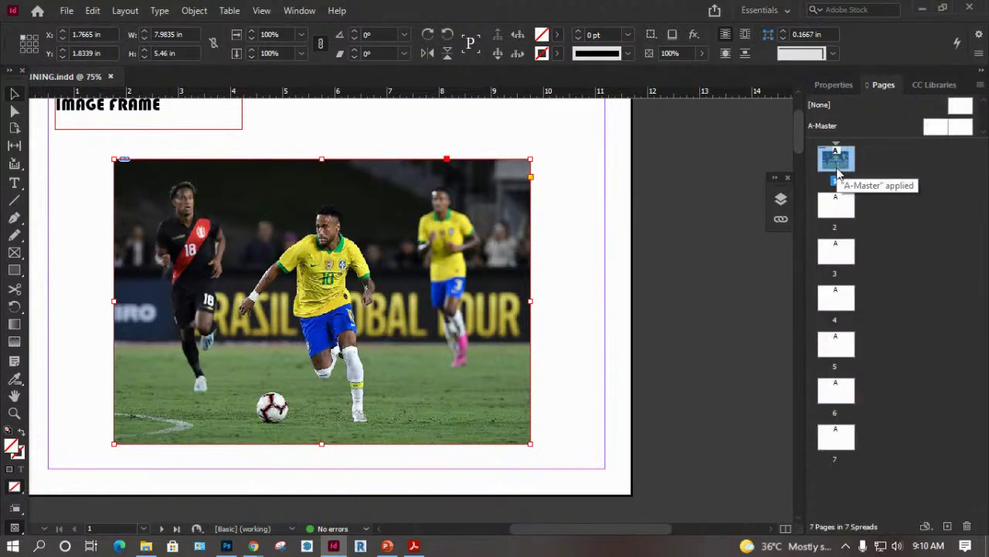
double_click(838, 204)
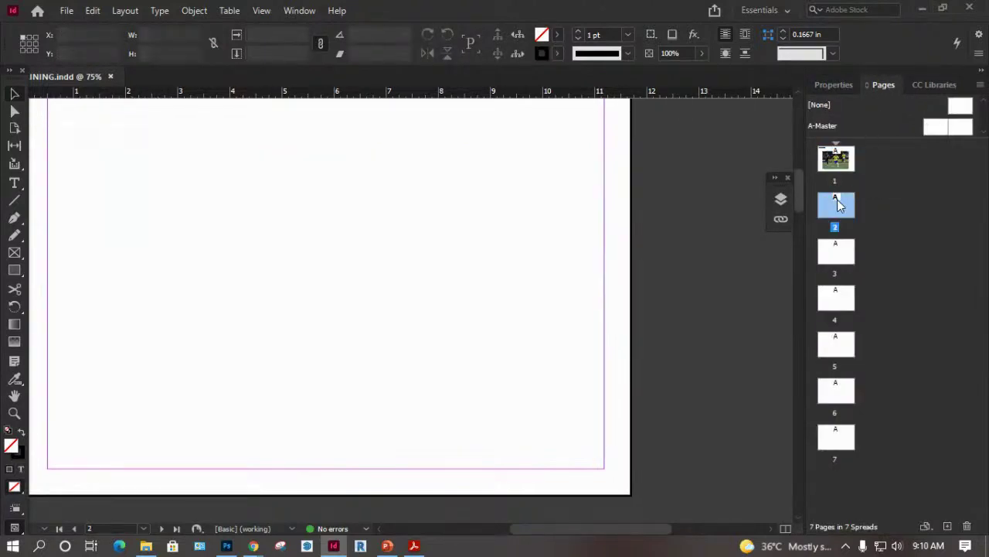
click(779, 200)
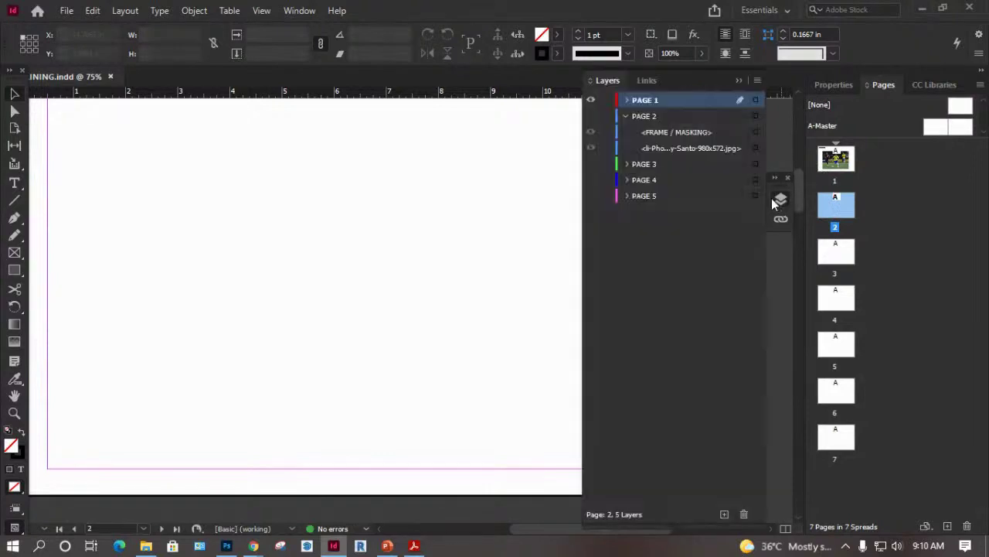
click(592, 116)
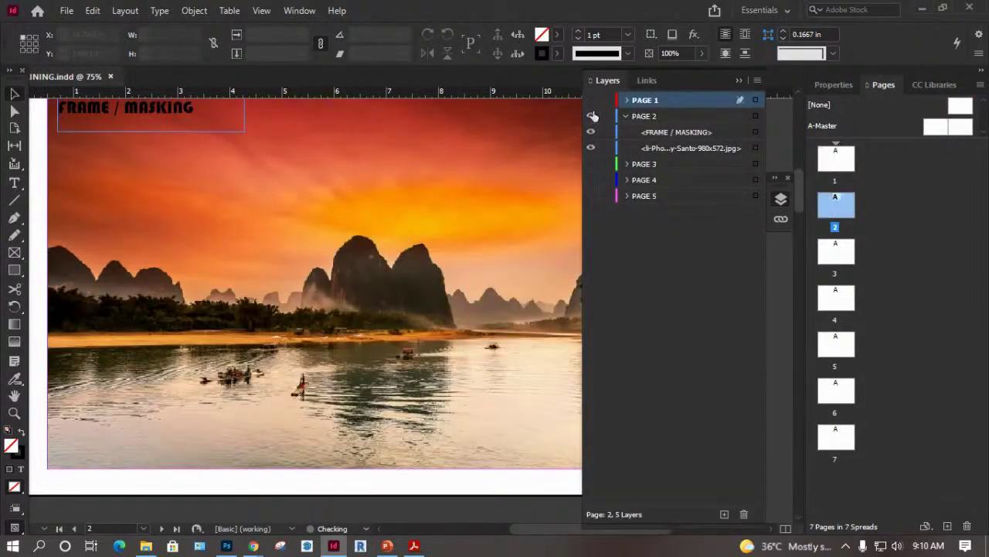
Make PAGE 2 the active layer with its FRAME / MASKING title and landscape photo visible, and fit page 2 in the window.
click(591, 147)
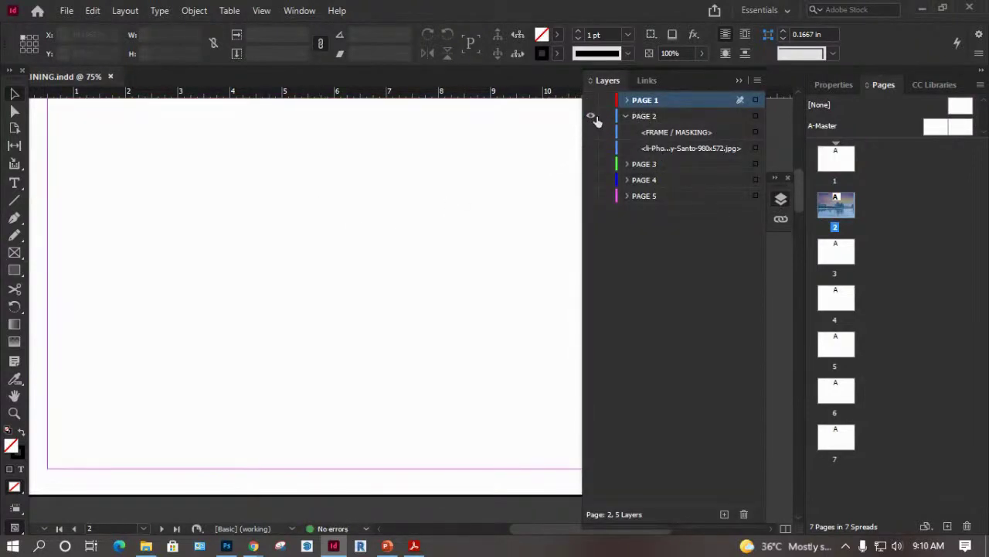
click(654, 115)
click(591, 132)
click(591, 148)
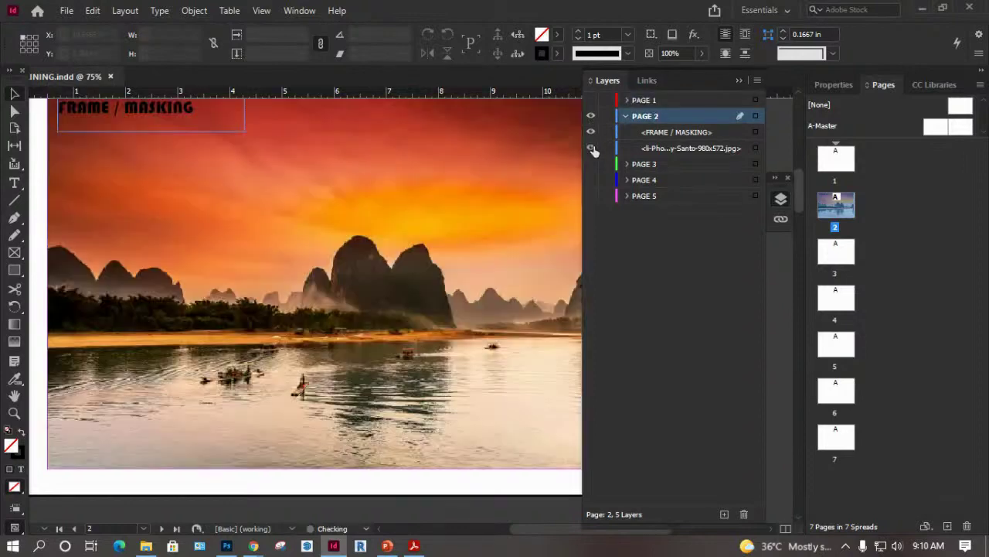
double_click(848, 207)
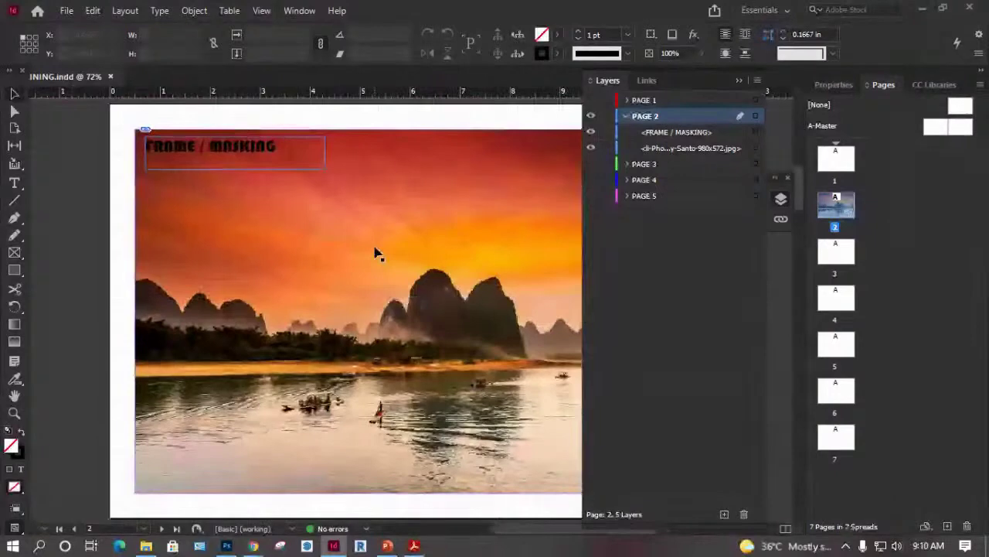
click(738, 80)
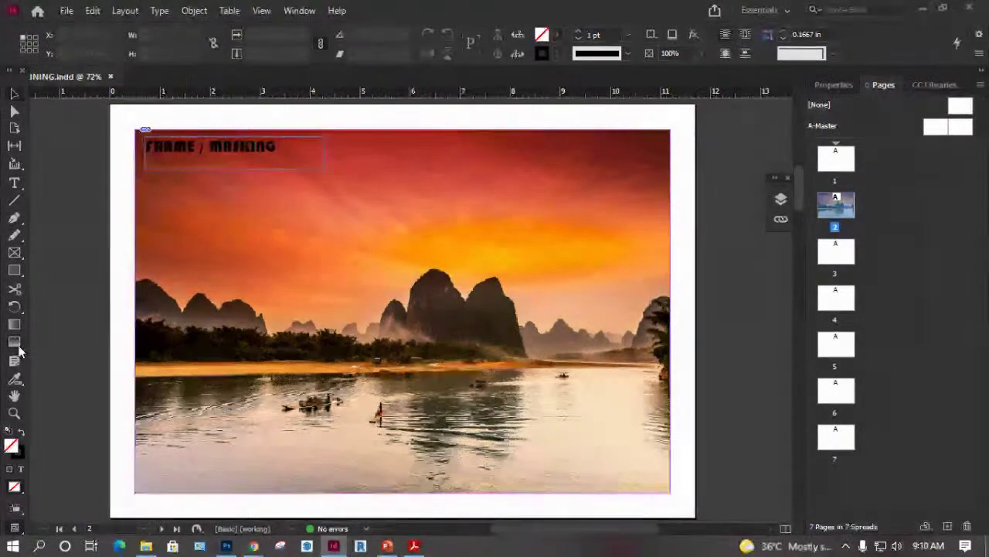
Draw a circle about 4.26 in across over the landscape photo with the Ellipse tool, at about X 2.59 in, Y 2.59 in.
click(15, 275)
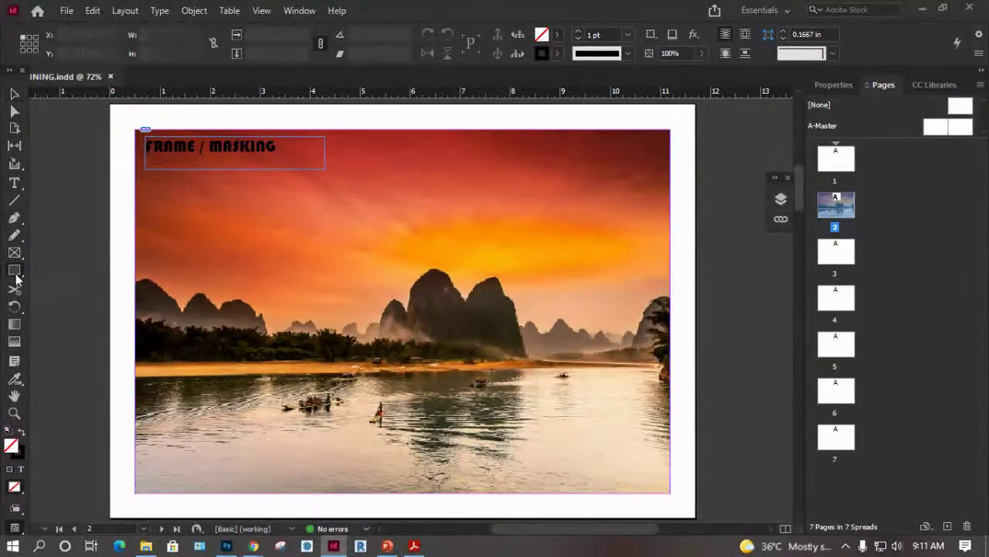
drag(15, 277, 71, 305)
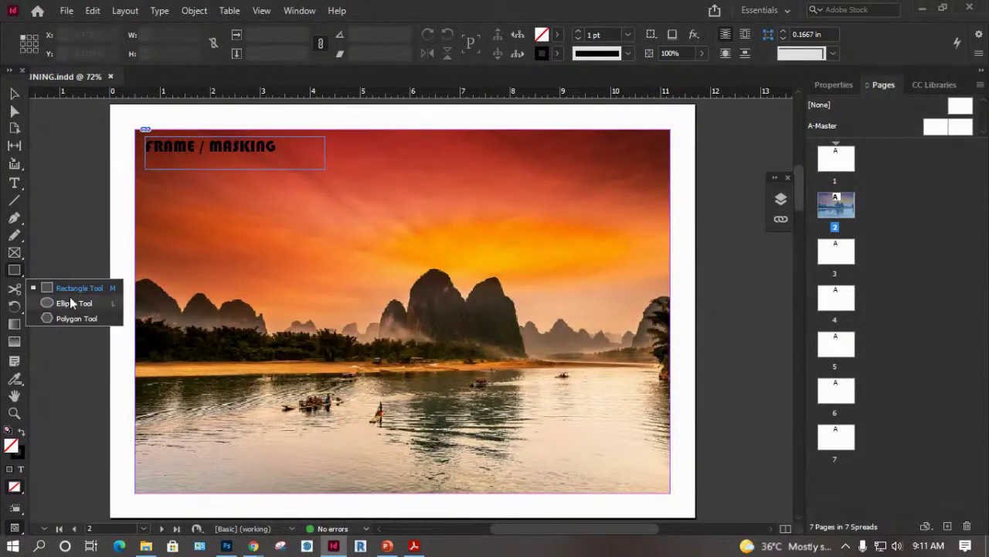
click(71, 303)
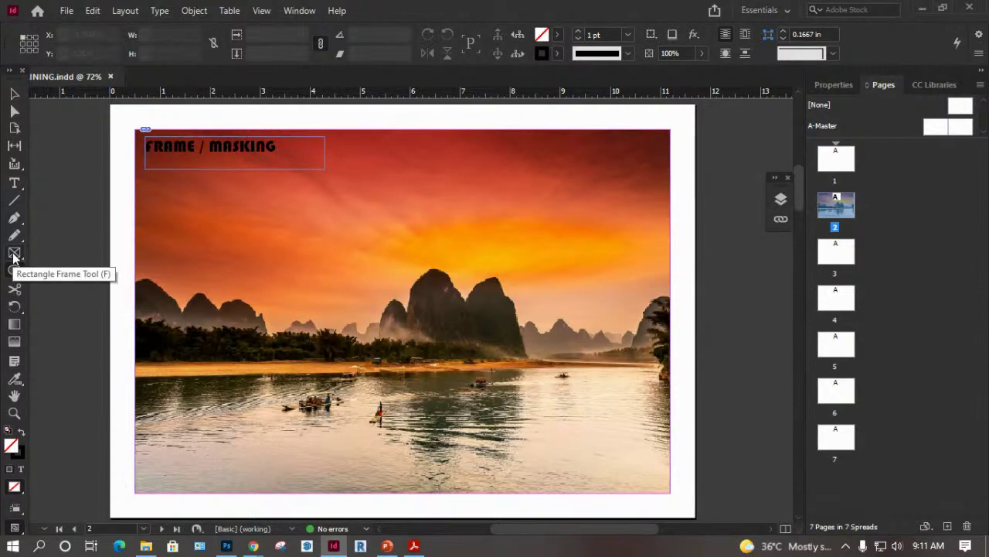
right_click(14, 255)
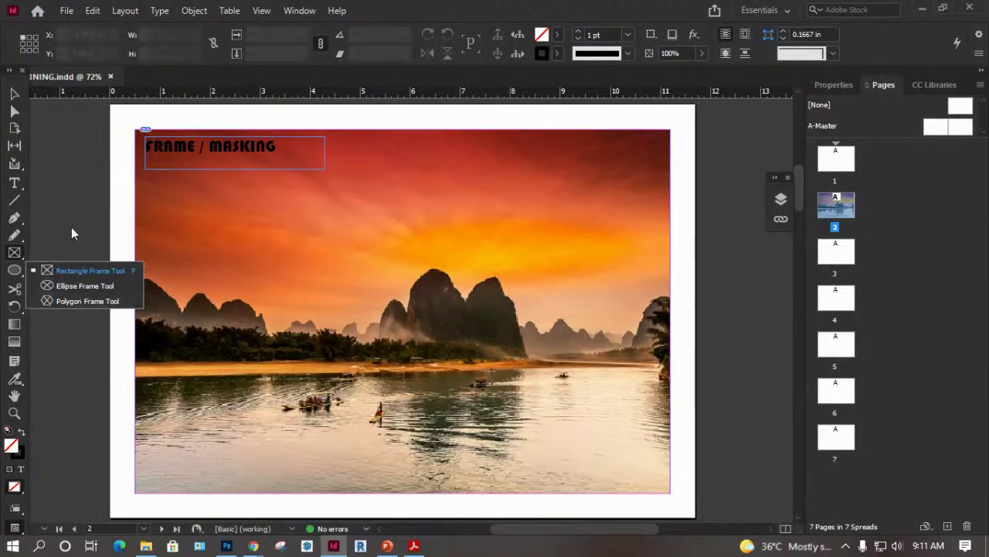
right_click(14, 270)
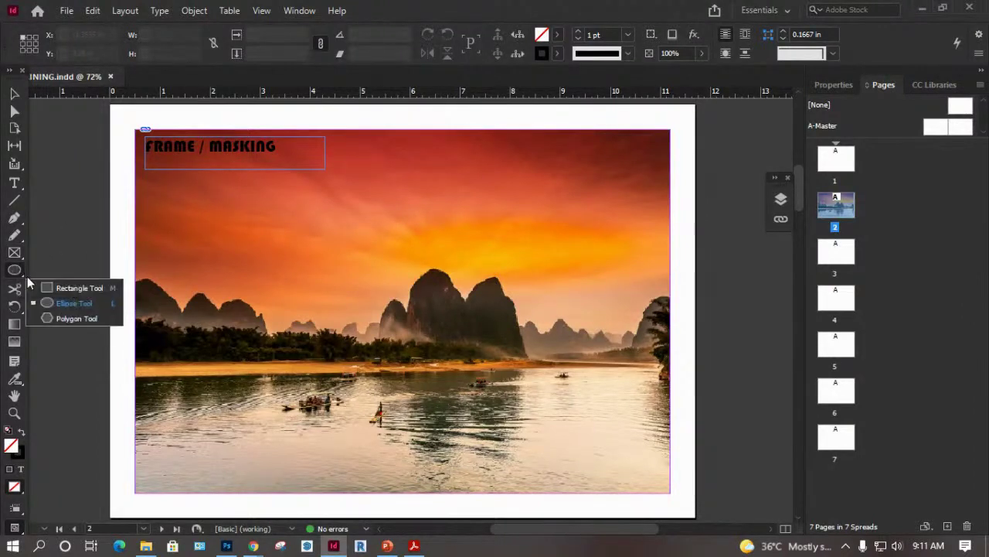
click(45, 302)
drag(240, 235, 480, 449)
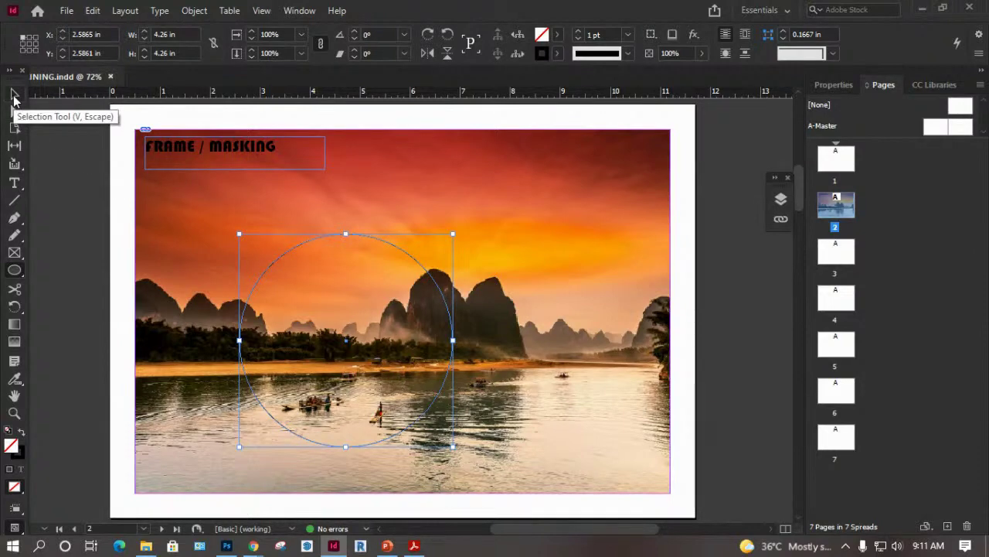
Cut the landscape photo from page 2, leaving the circle in place.
click(14, 96)
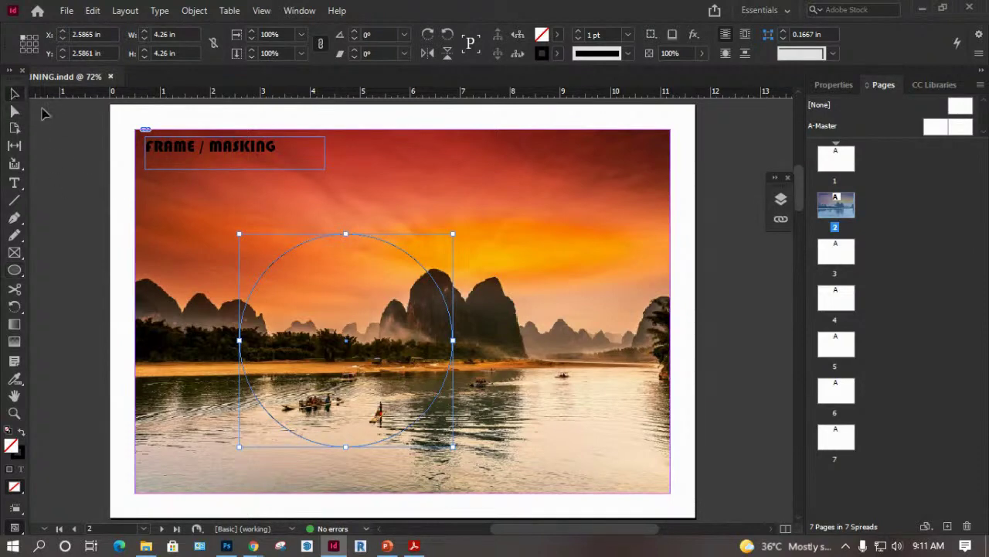
click(373, 191)
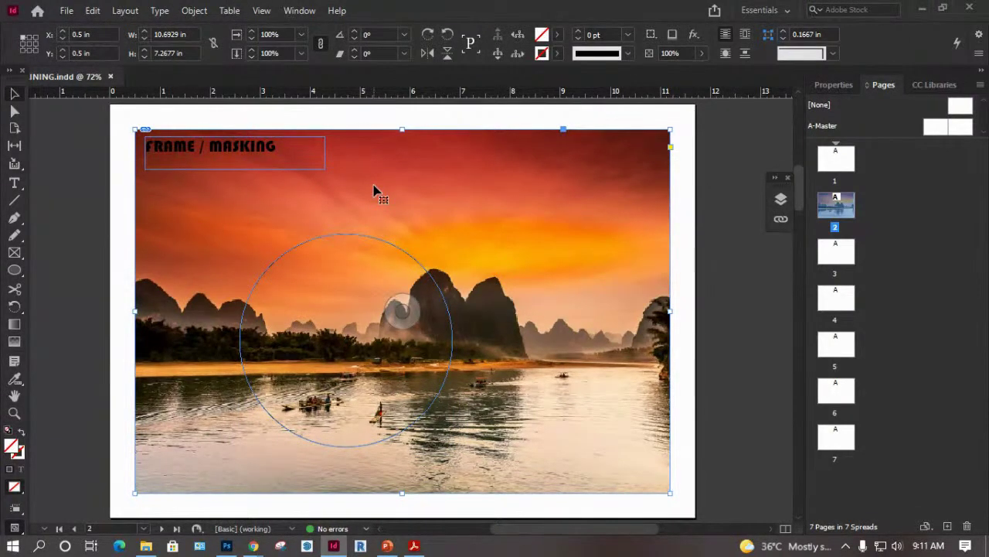
key(Delete)
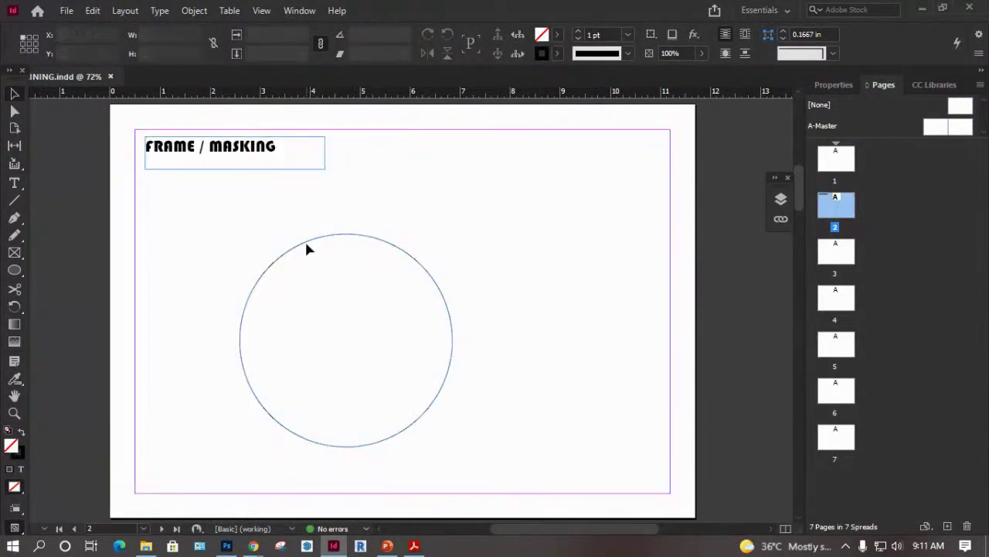
Paste the cut landscape photo back onto page 2 at about X 0.5 in, Y 0.49 in.
click(305, 248)
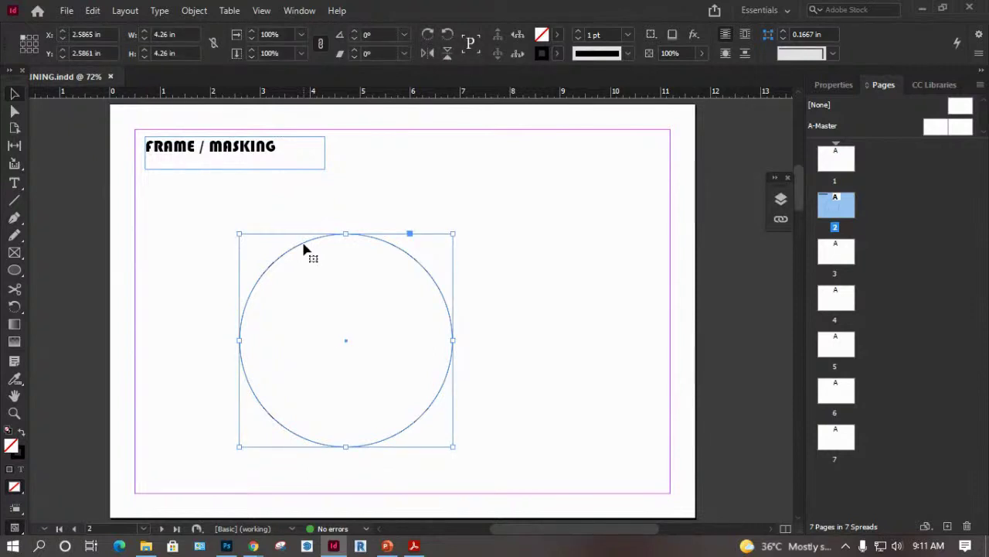
key(alt+v)
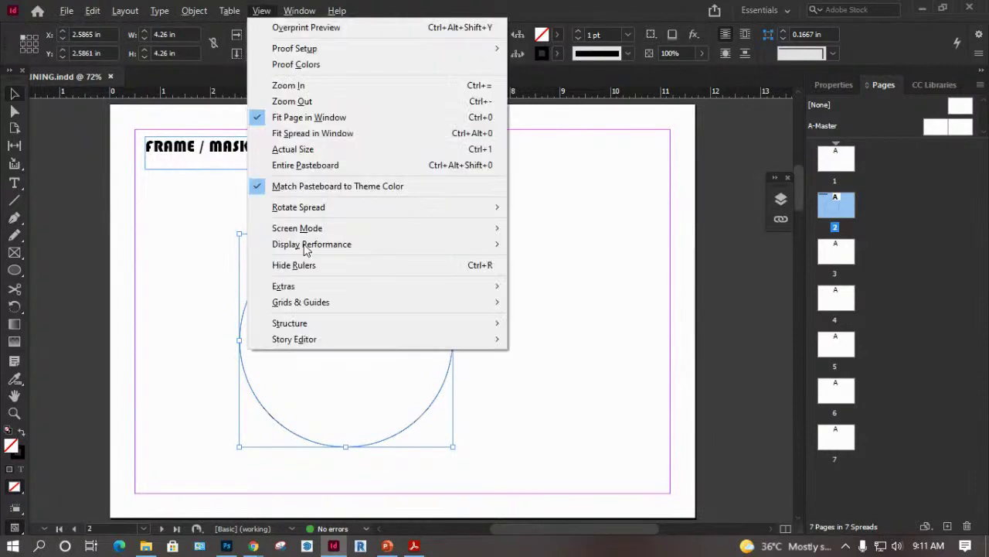
click(332, 399)
click(335, 402)
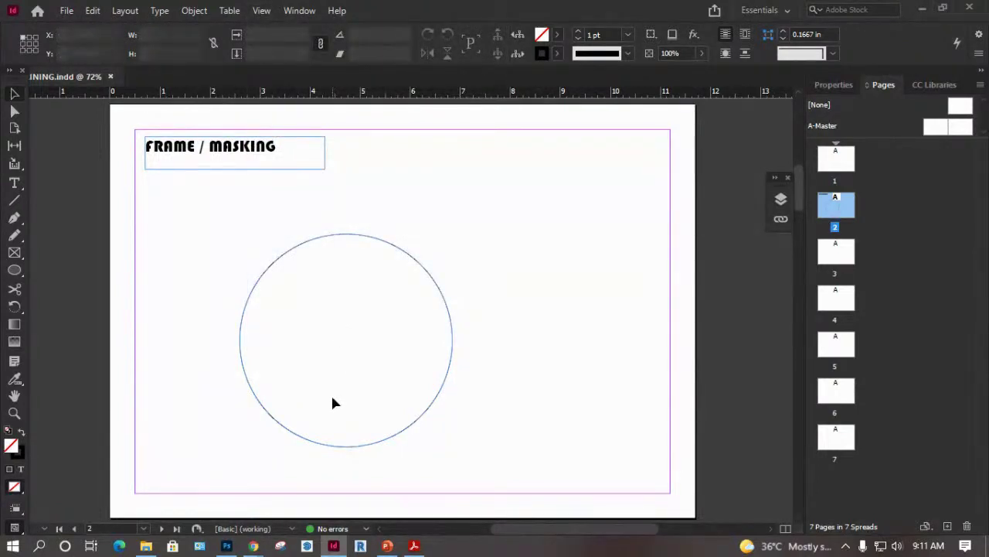
key(ctrl+v)
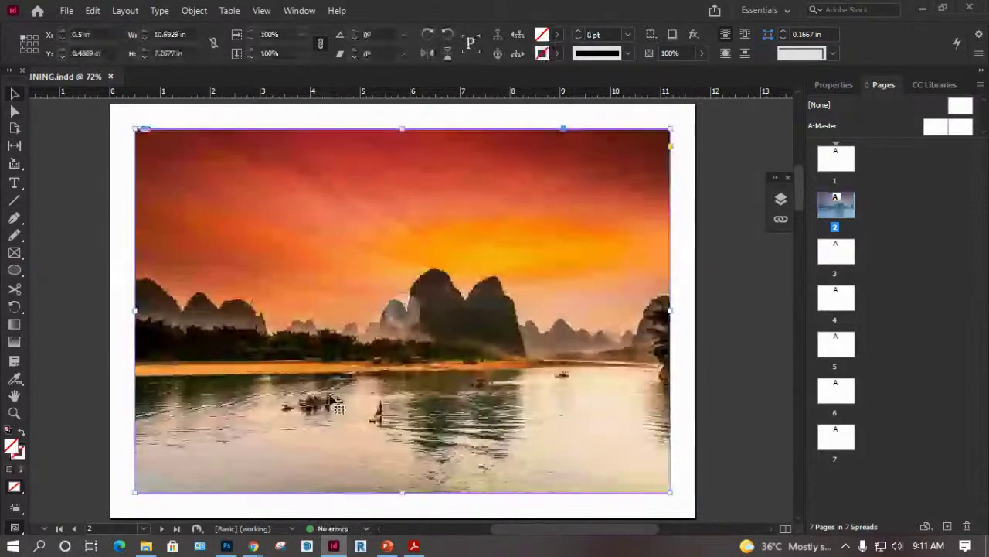
Undo the last paste of the landscape photo on page 2 and select the circle.
key(ctrl+z)
click(274, 266)
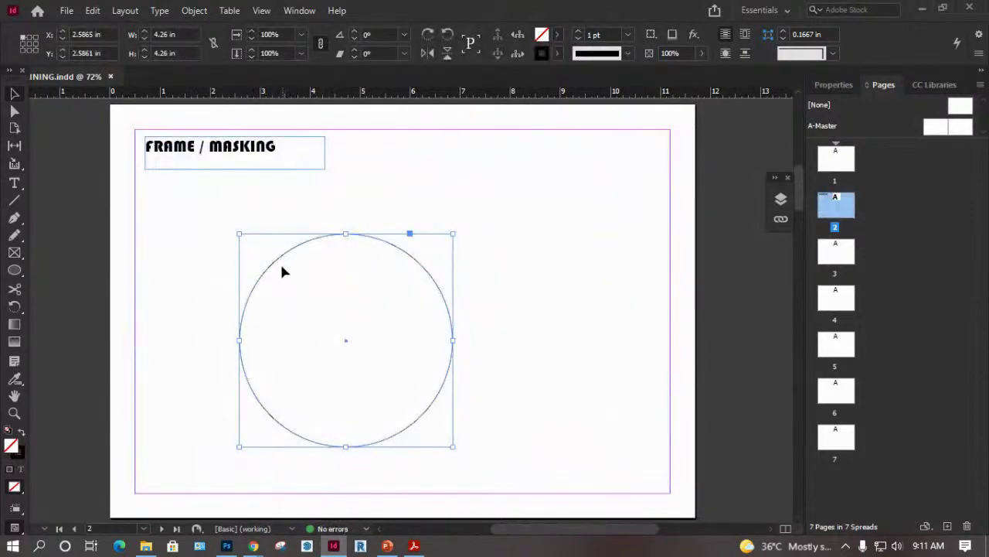
Place the landscape photo inside the circle so that the circle masks it, and deselect it.
click(146, 546)
drag(163, 348, 329, 340)
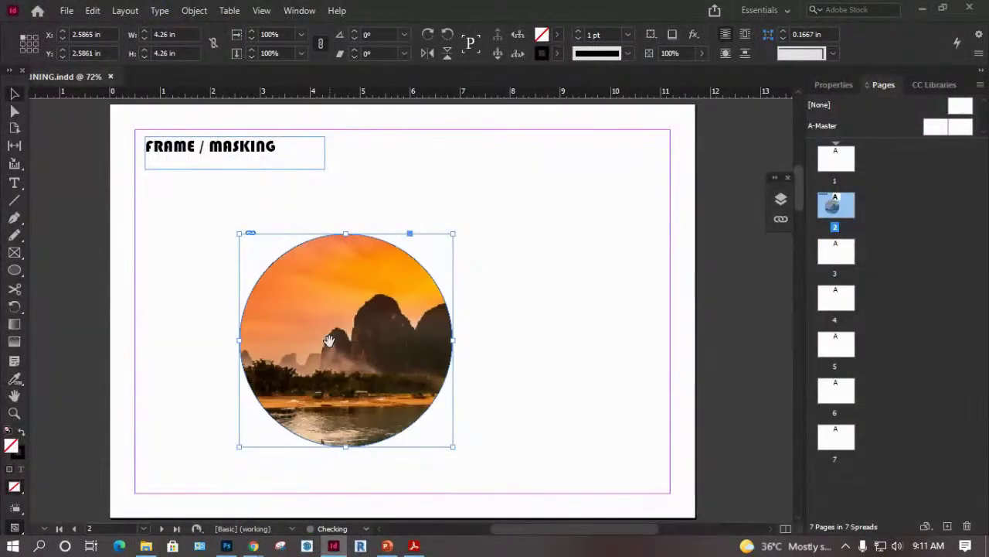
click(531, 317)
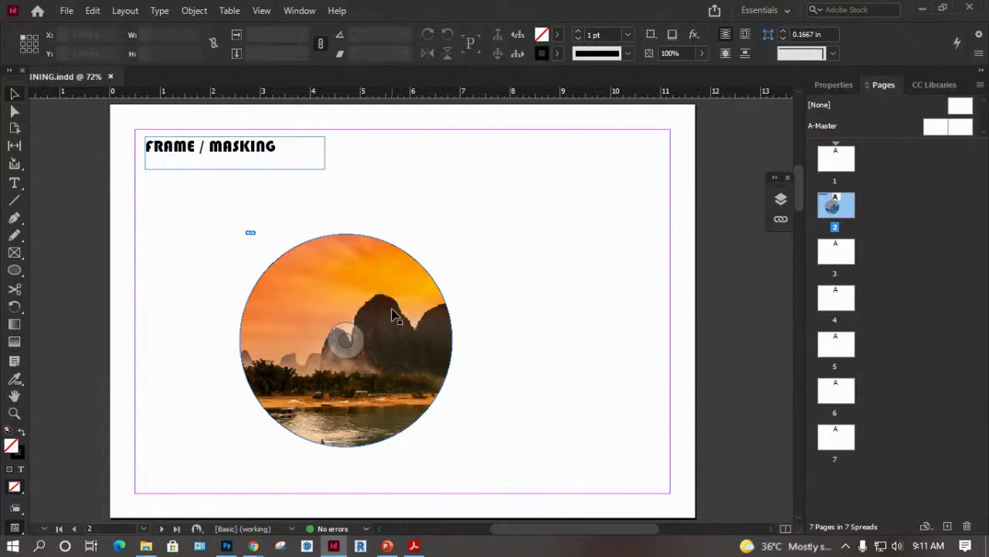
Delete the masked circle, and undo both the deletion and the placing of the landscape photo inside it.
click(392, 314)
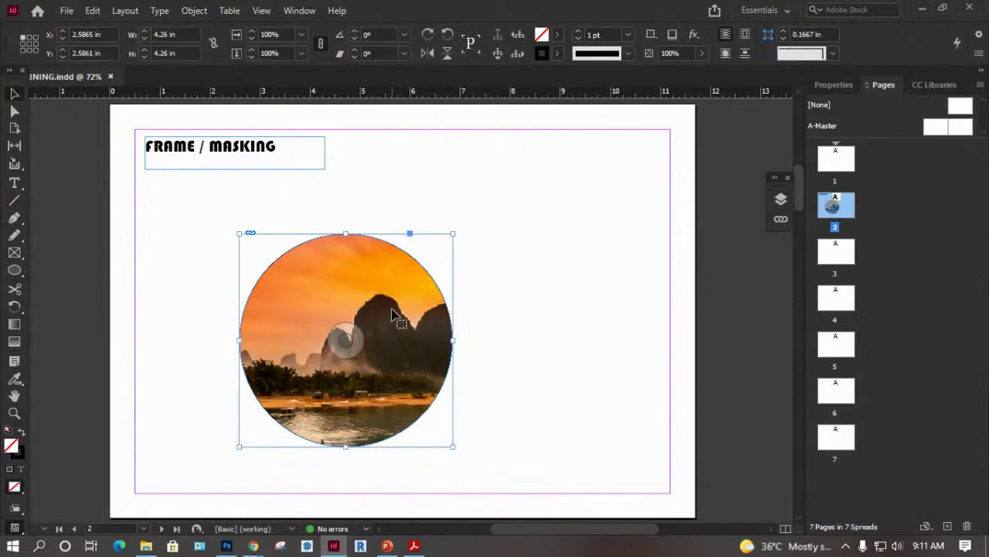
key(Delete)
key(ctrl+z)
key(ctrl+z)
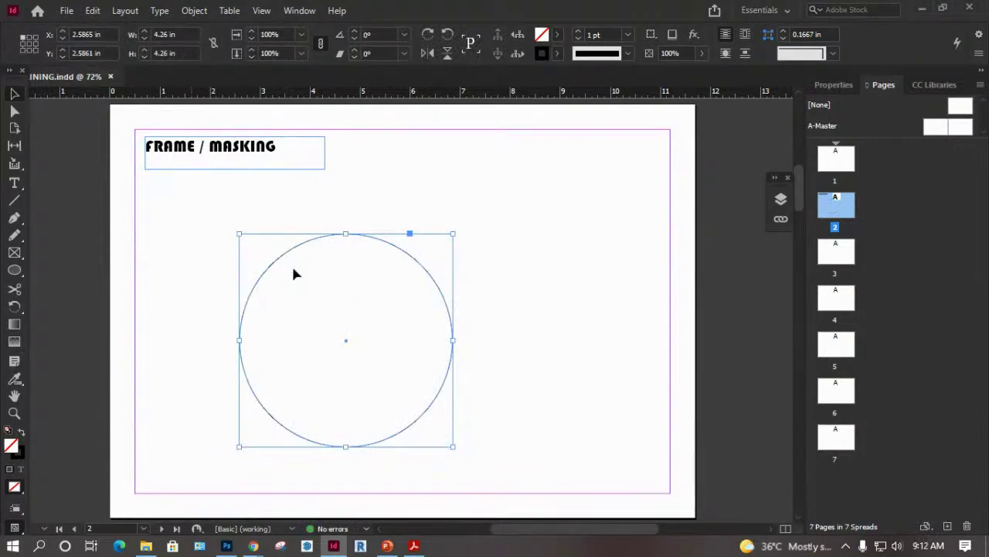
Place the soccer image 960x0.jpg inside the selected circle on page 2, keeping the default image import options.
click(67, 11)
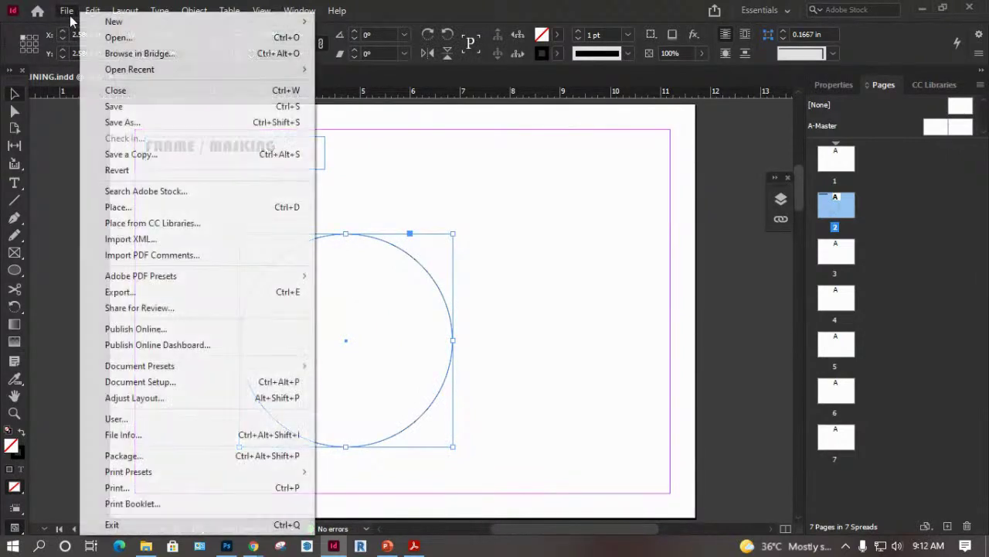
click(118, 207)
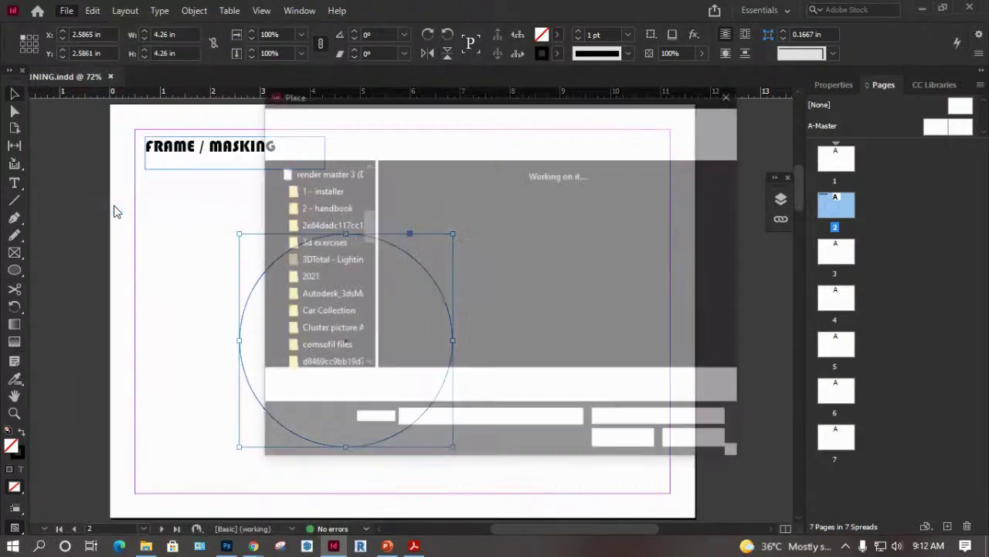
scroll(500, 316, down, 3)
click(510, 309)
click(613, 442)
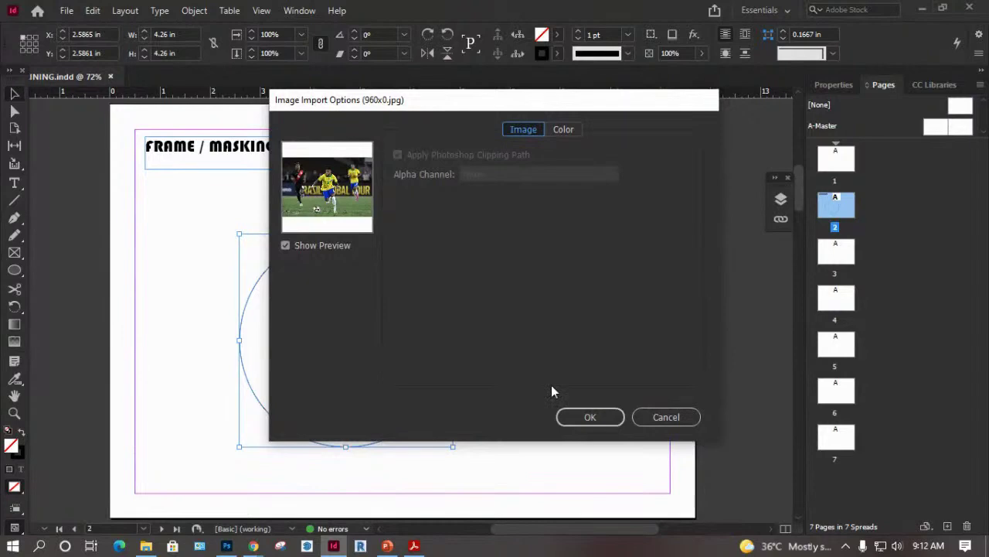
click(589, 418)
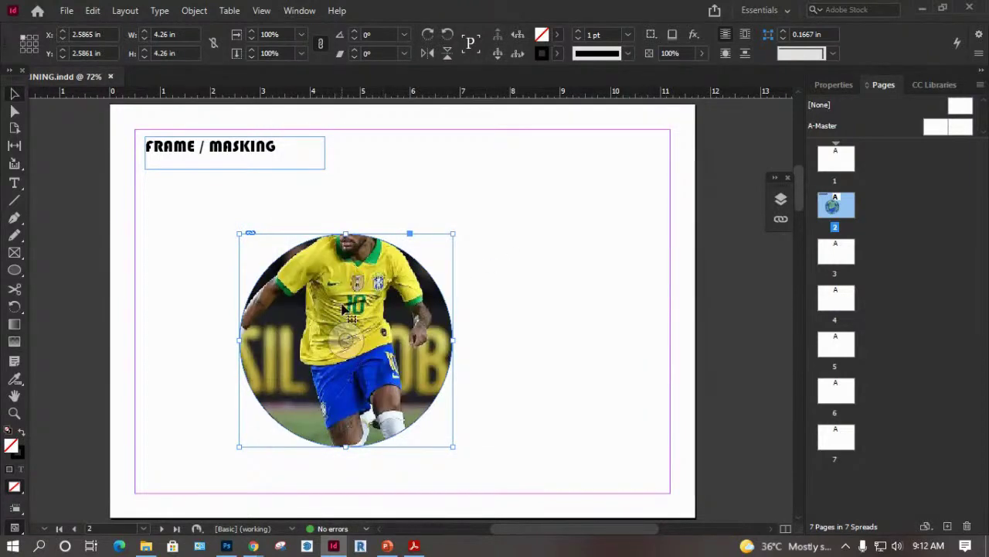
Reposition the footballer photo inside the circle so the player's head shows, and deselect it.
drag(341, 341, 335, 368)
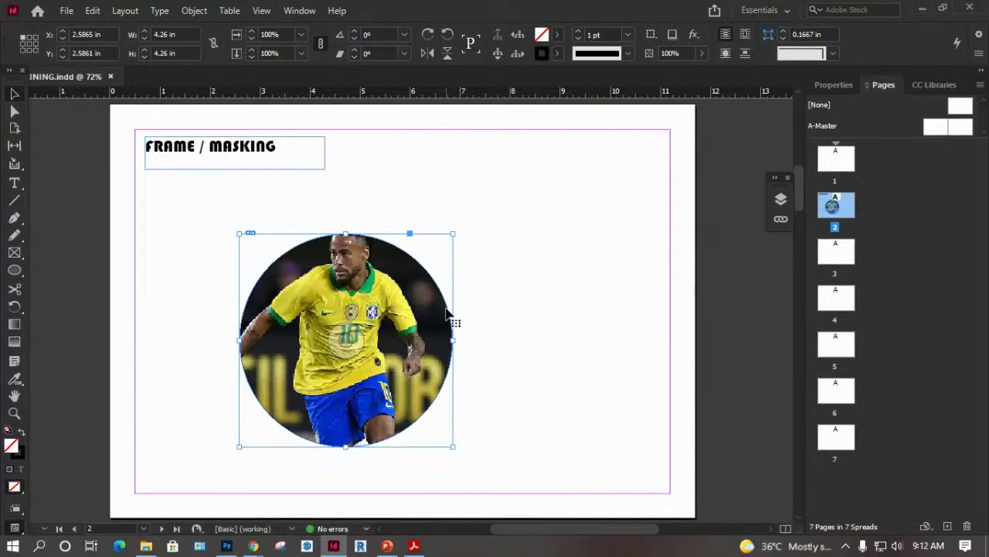
click(473, 286)
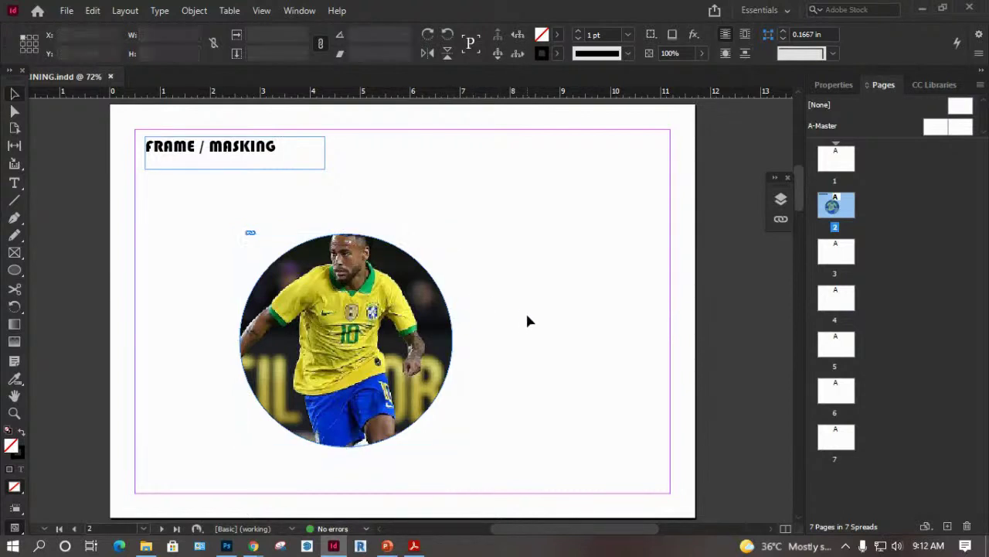
Undo the recent edits until the full-size sunset landscape photo is back on page 2.
click(16, 273)
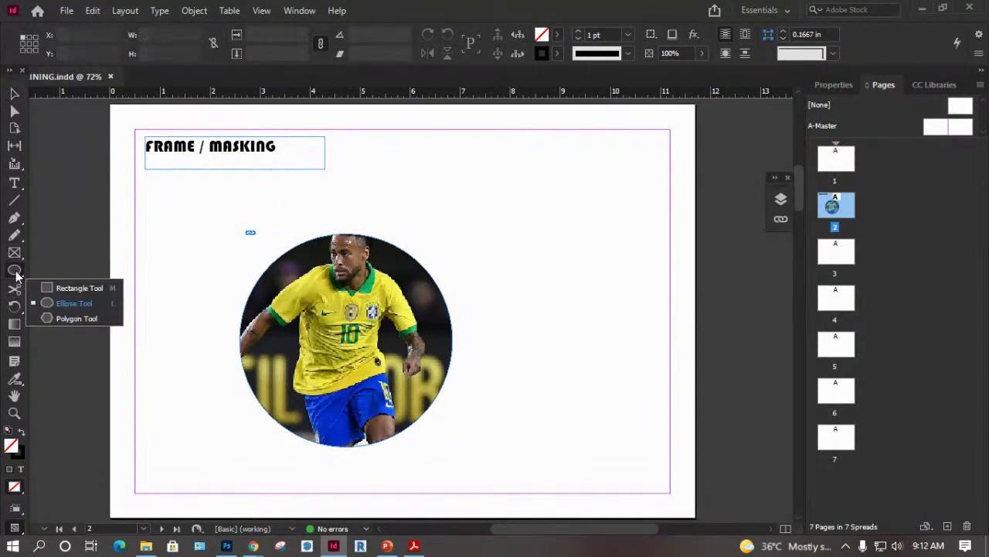
click(14, 256)
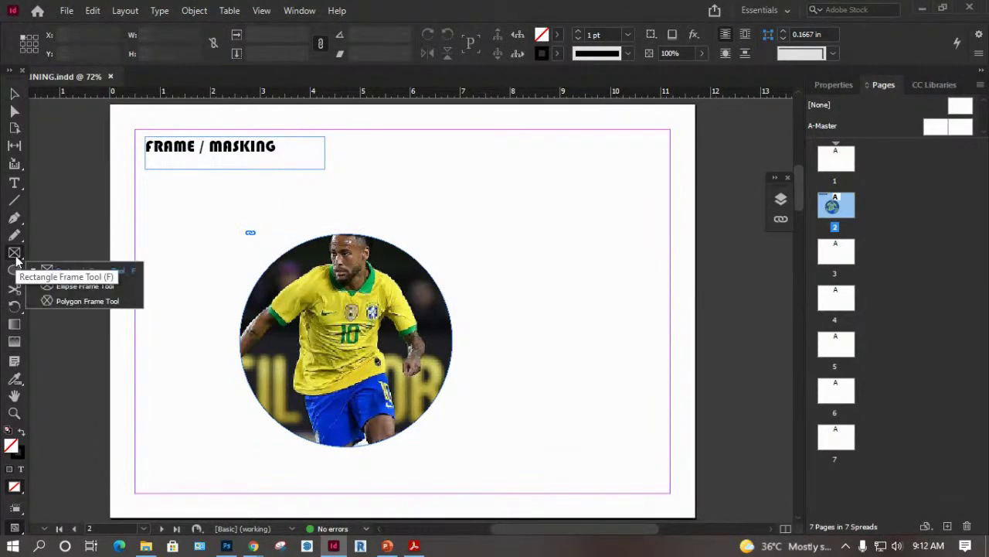
click(77, 270)
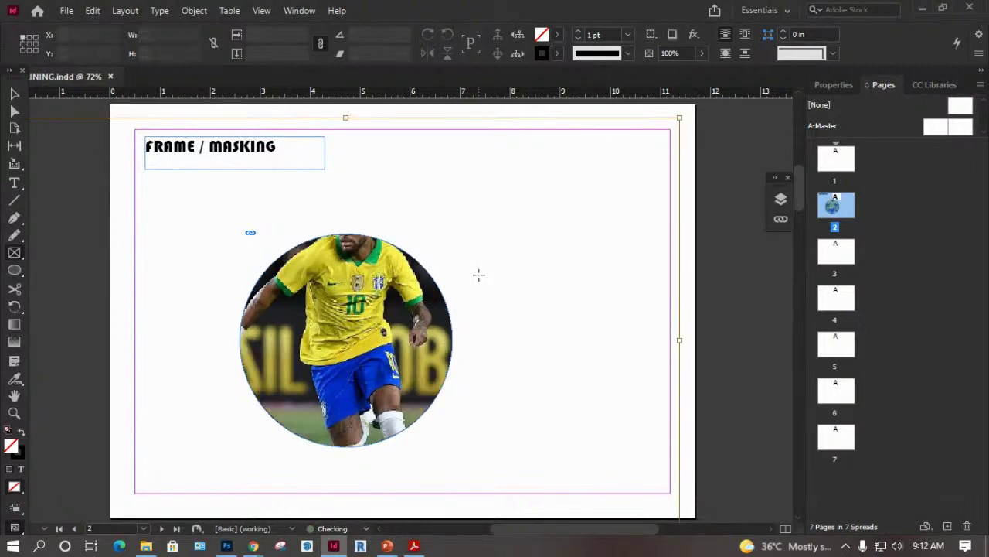
key(ctrl+z)
key(Escape)
key(ctrl+z)
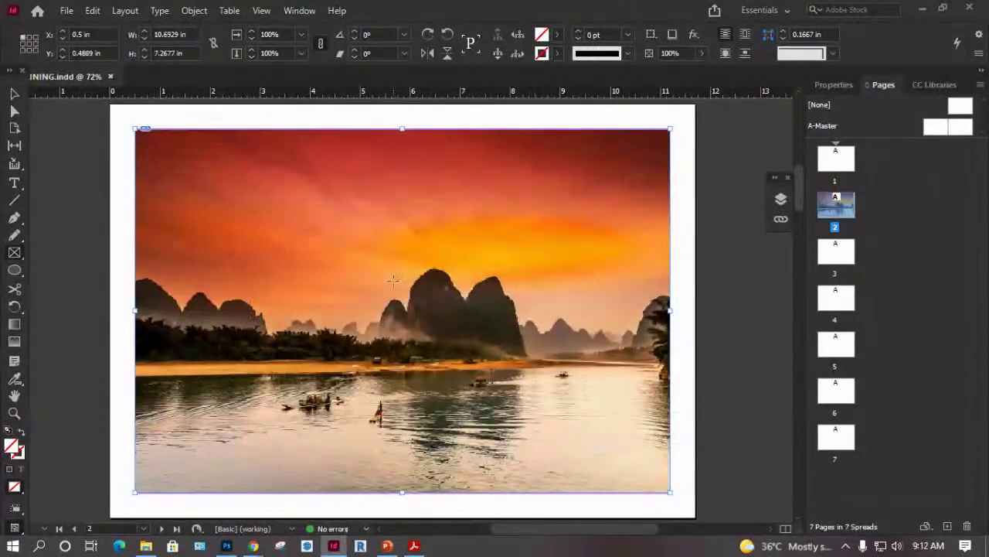
Draw a circular frame about 4.2 in across over the landscape photo with the Ellipse Frame Tool.
click(17, 260)
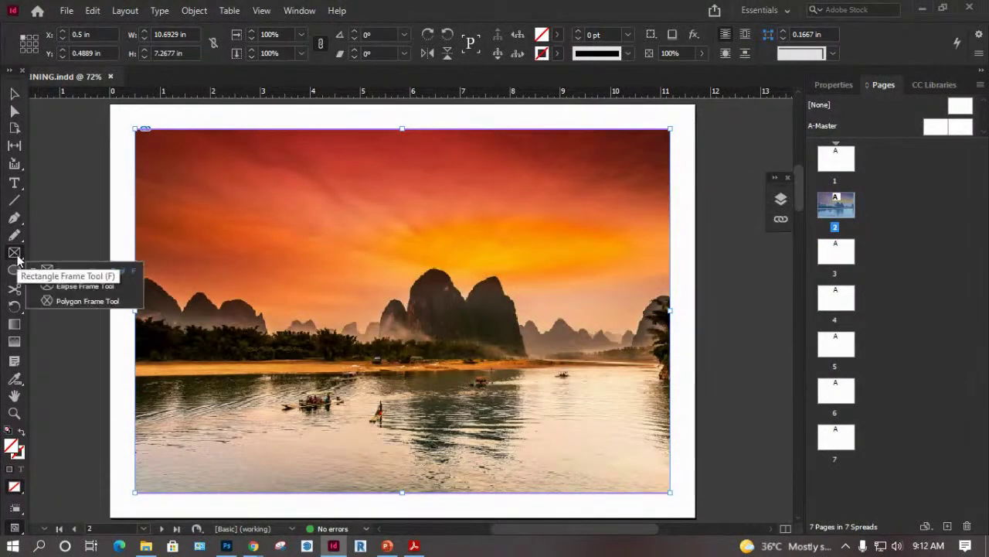
click(78, 285)
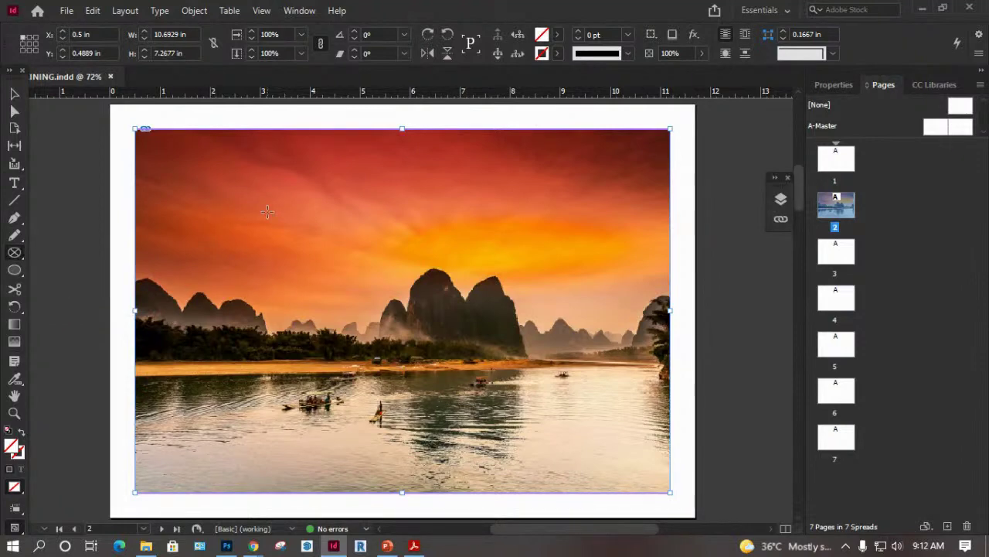
drag(271, 213, 478, 422)
Delete the sunset landscape photo from page 2.
click(15, 92)
click(152, 149)
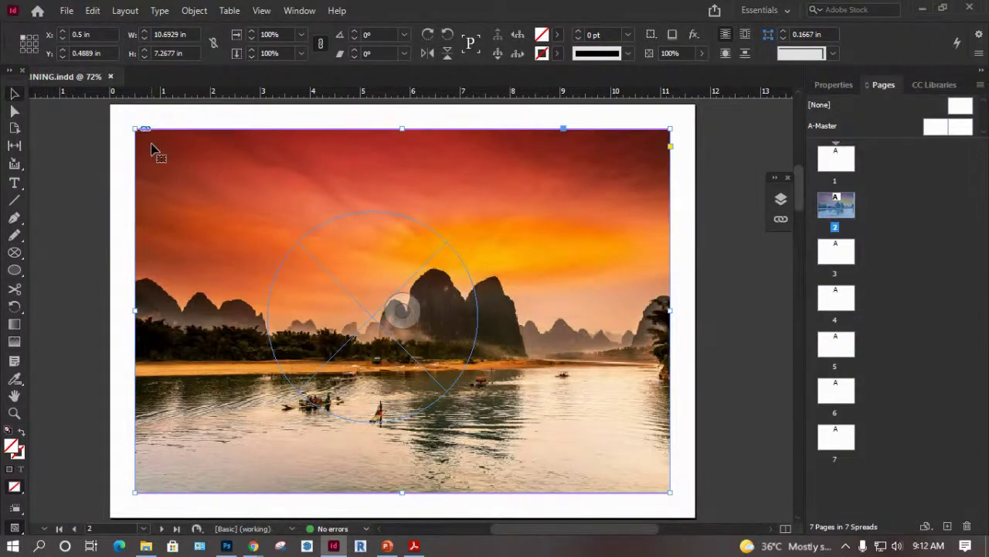
key(Delete)
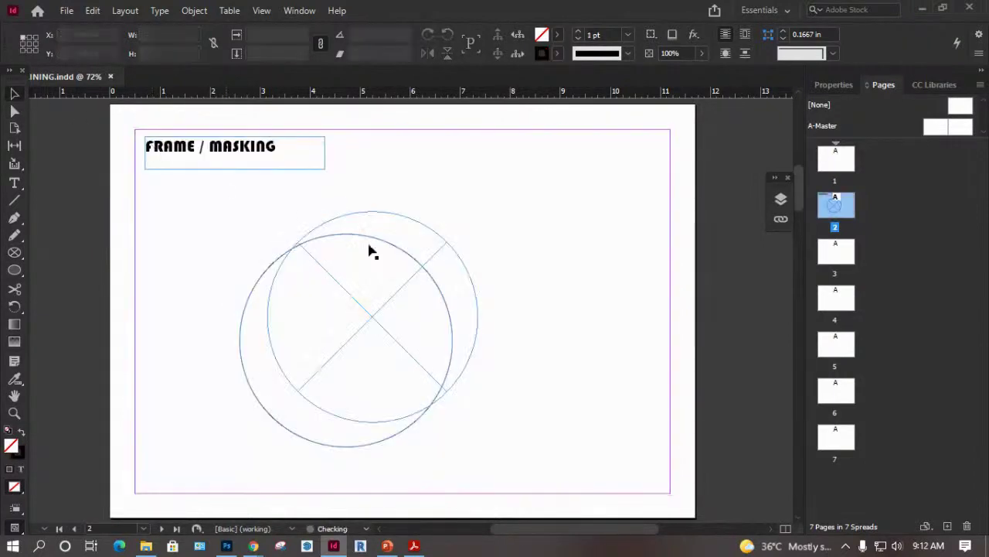
Place the crossed circular frame and the plain circle side by side on the page, with the frame on the left.
click(258, 290)
drag(257, 291, 519, 243)
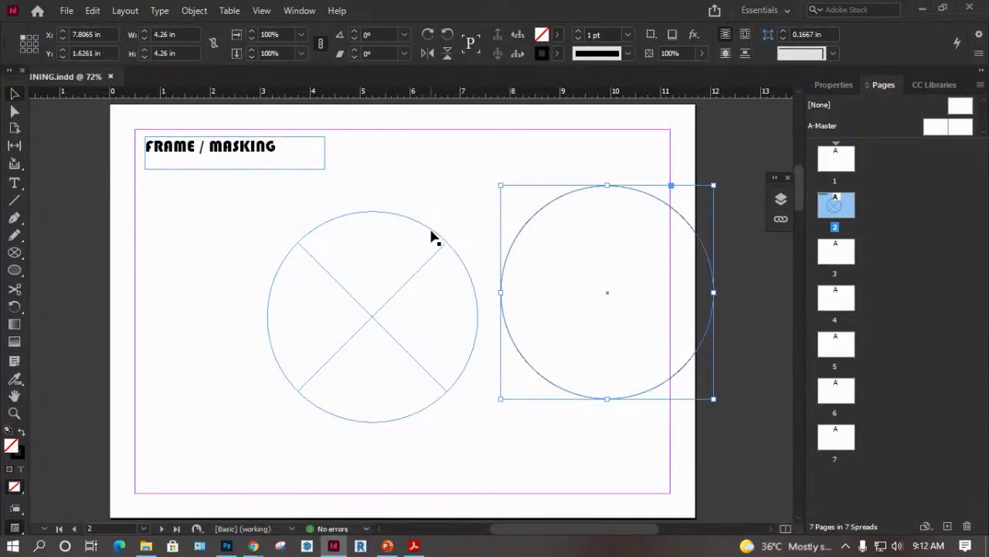
drag(431, 237, 347, 236)
drag(526, 229, 447, 249)
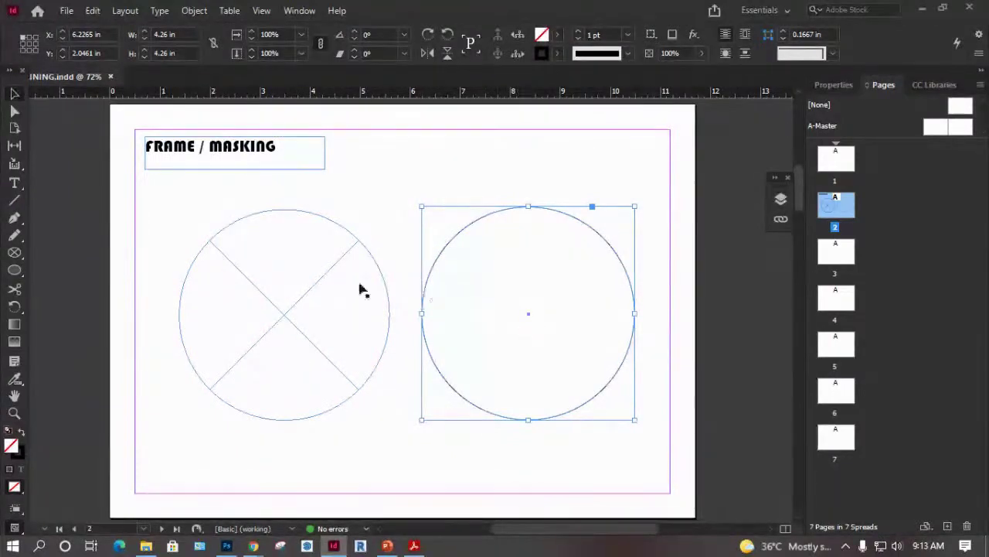
click(299, 276)
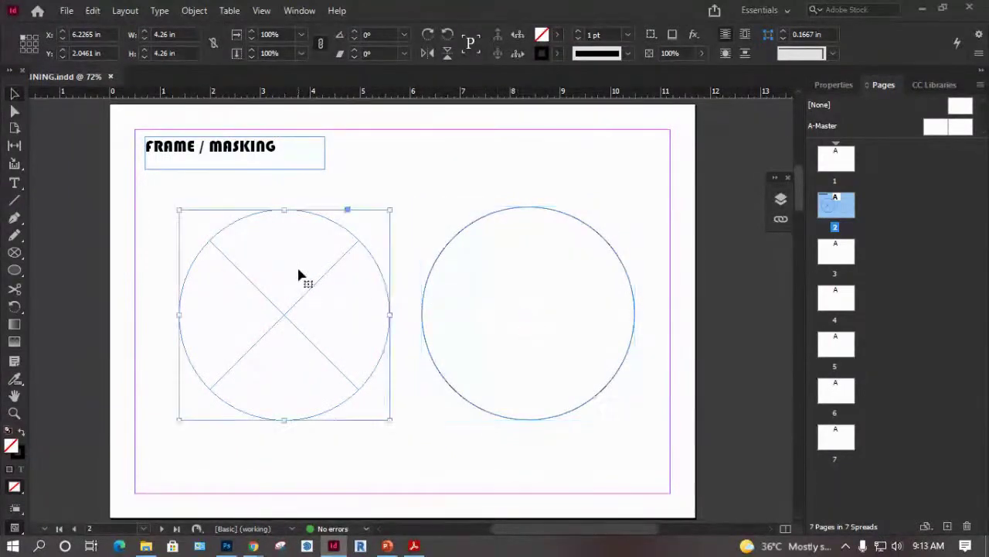
Draw a rectangular frame about 1.02 by 0.95 in above the circles, and delete it.
click(20, 256)
click(20, 260)
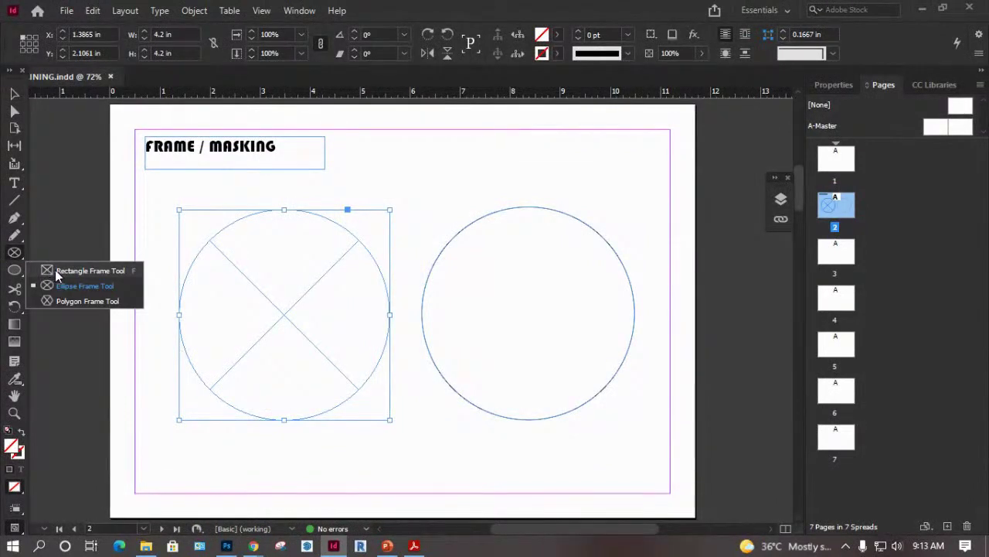
click(55, 270)
drag(417, 153, 471, 200)
click(13, 93)
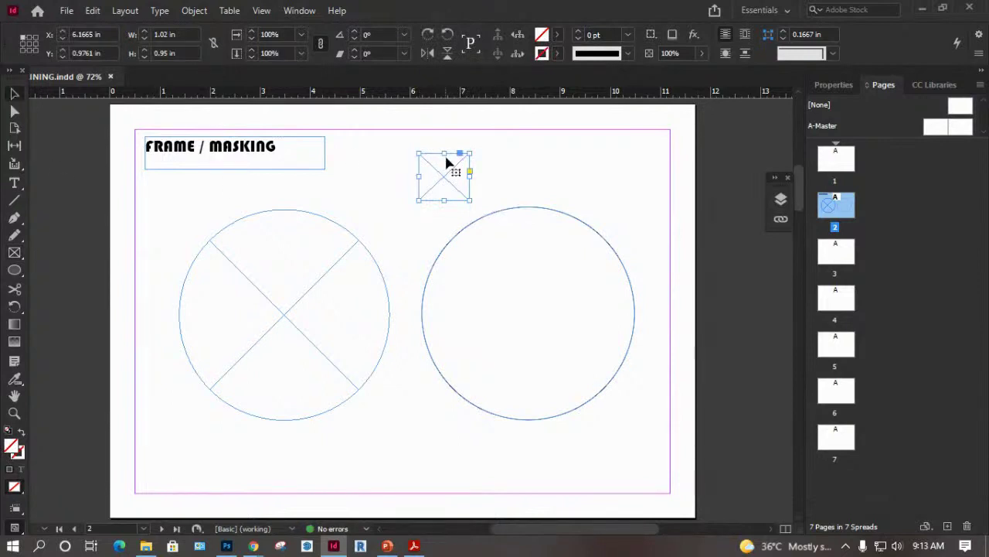
key(Delete)
Paste the copied landscape photo into the crossed circular frame.
click(336, 233)
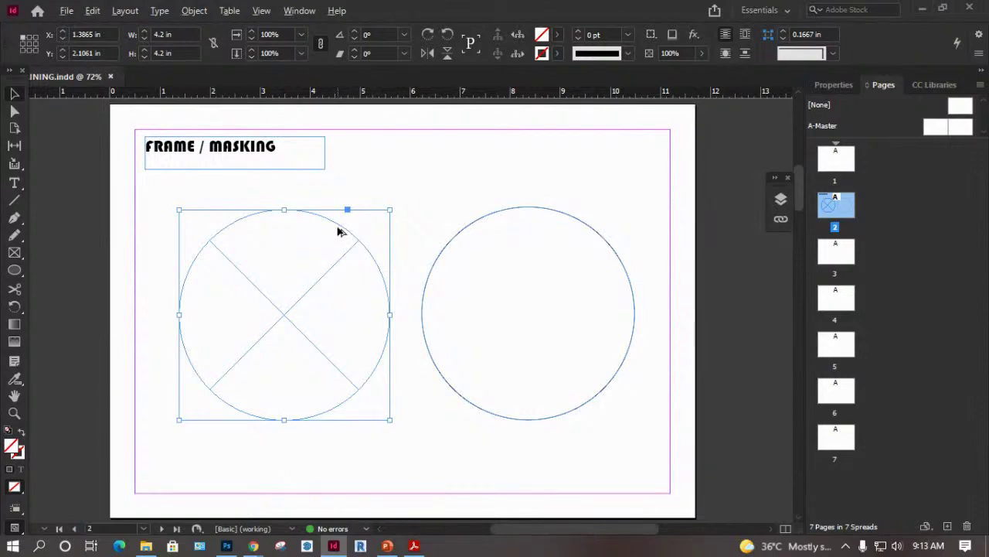
key(alt+v)
click(228, 281)
key(ctrl+v)
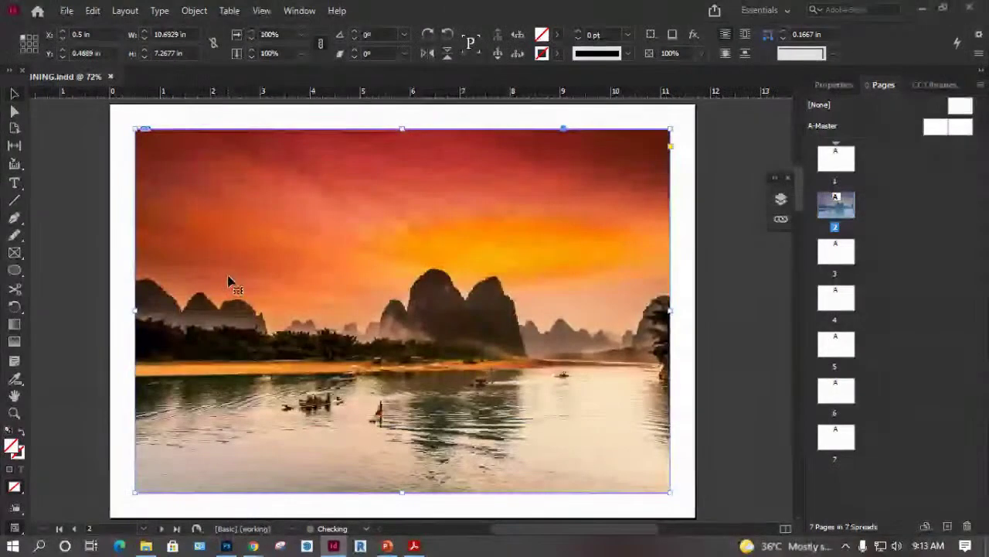
key(ctrl+z)
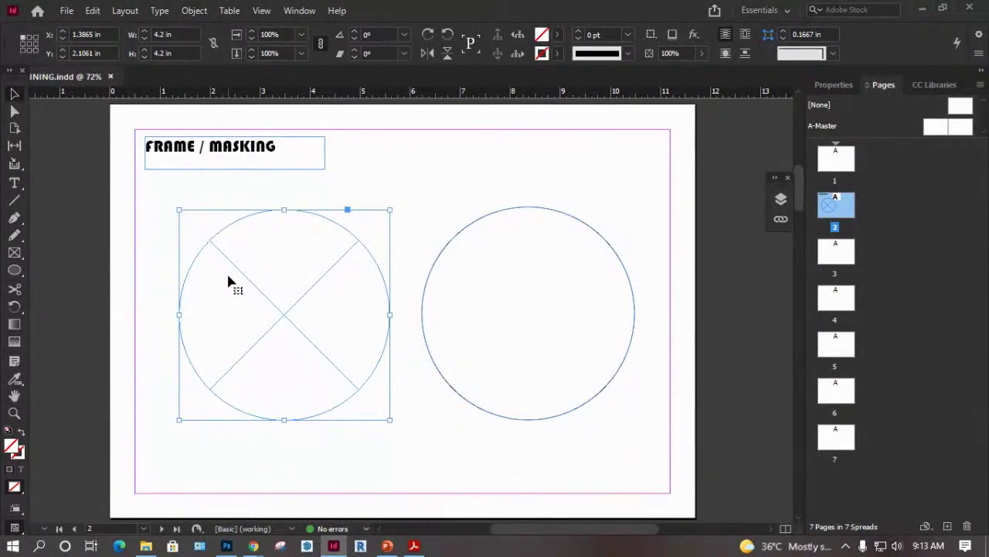
key(ctrl+alt+v)
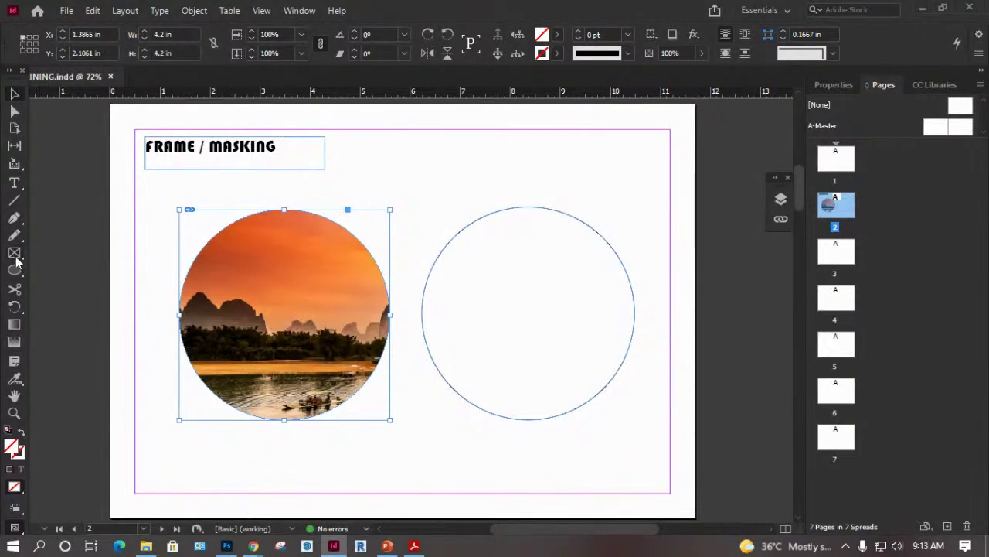
click(284, 313)
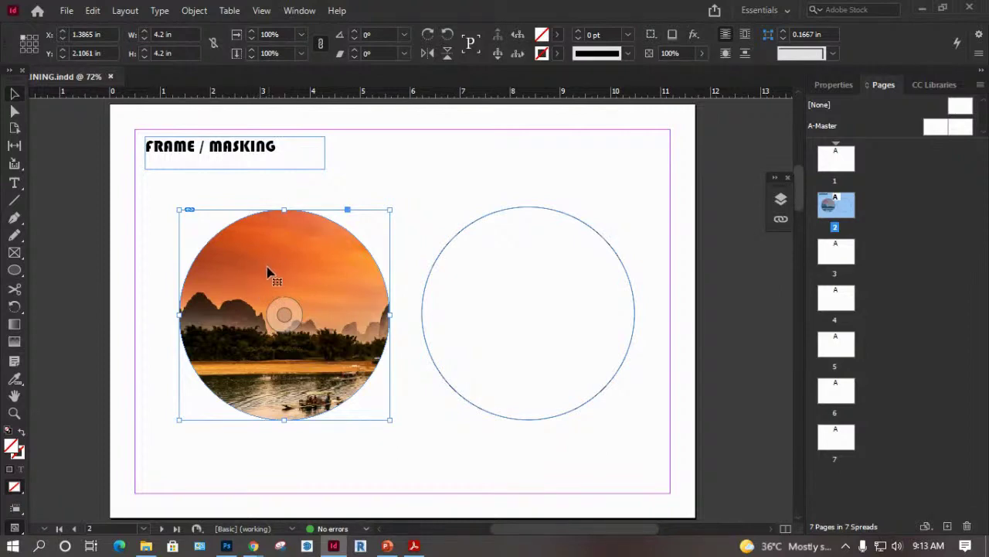
Paste the copied landscape photo into the plain circle and deselect it.
click(472, 230)
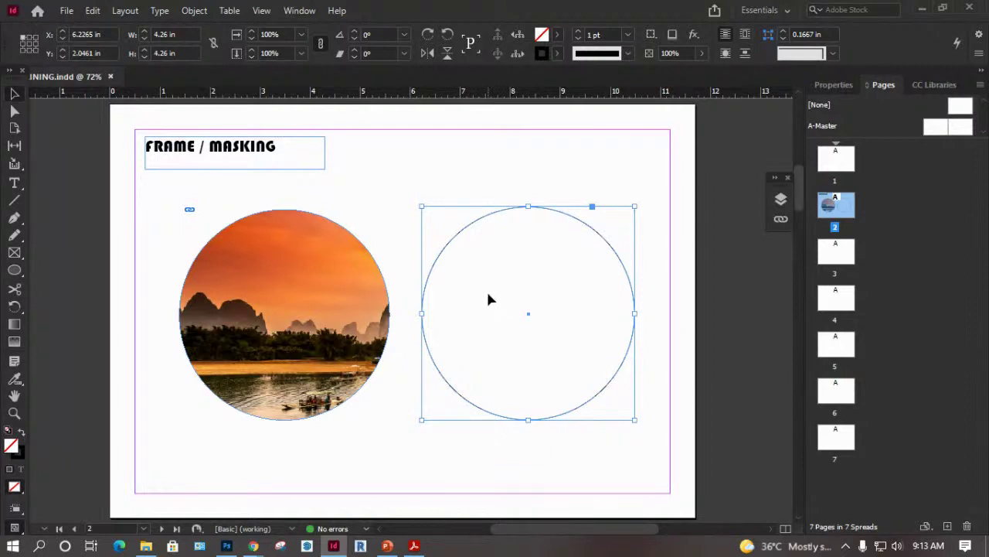
key(ctrl+alt+v)
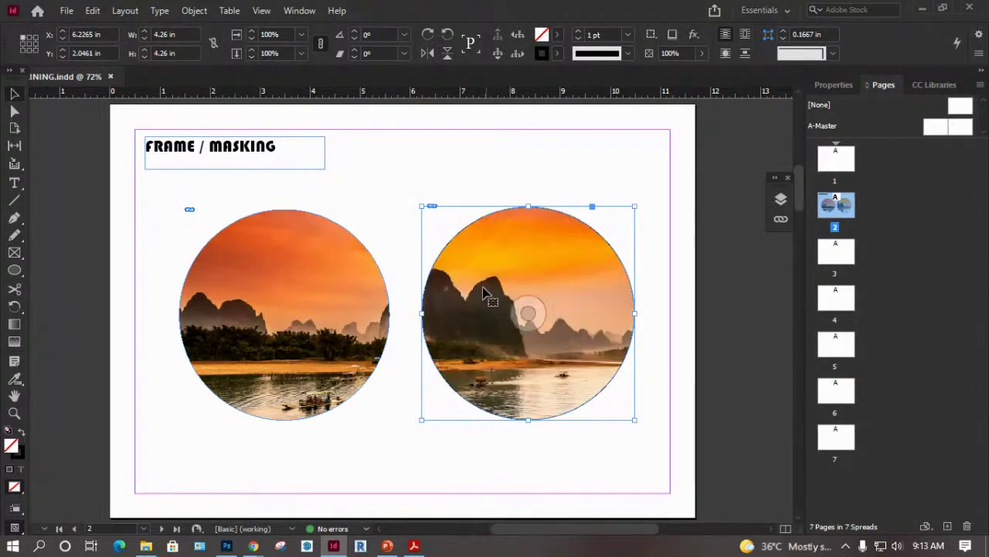
click(476, 172)
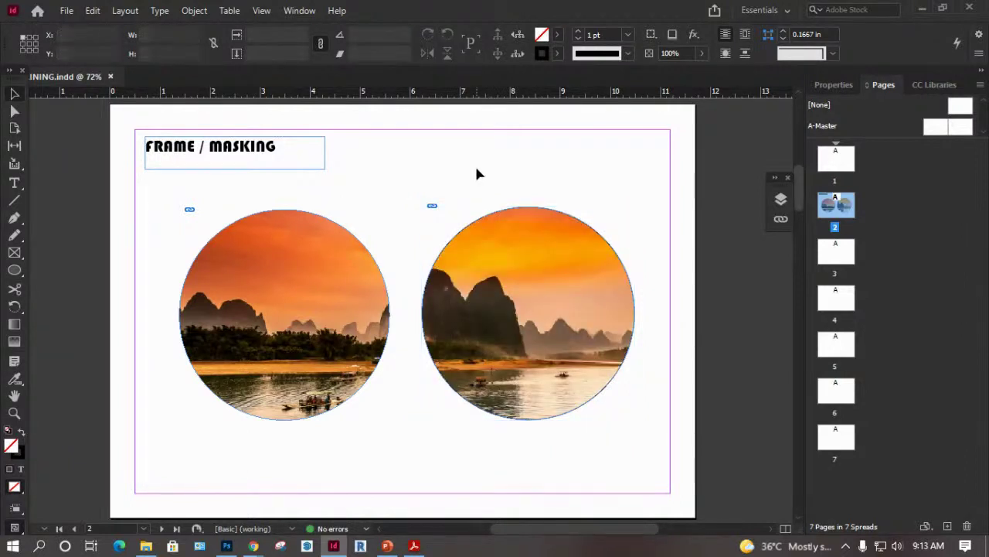
click(512, 303)
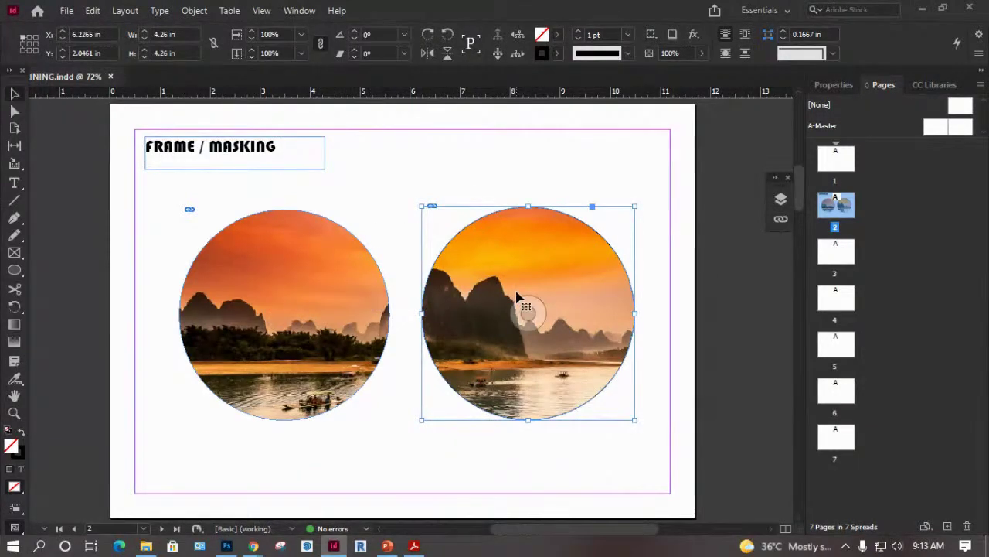
click(362, 200)
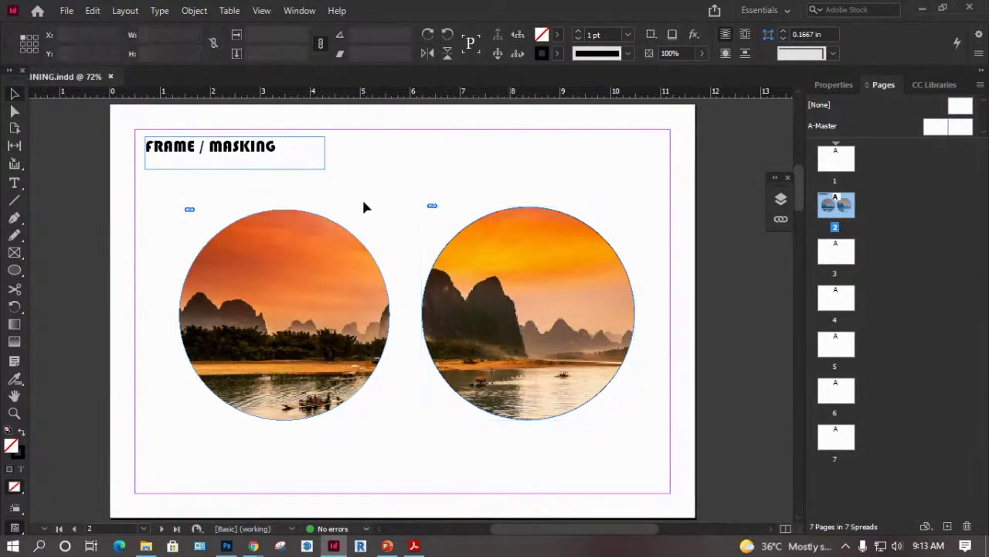
Delete the left circular frame together with its photo, and undo the deletion.
click(465, 253)
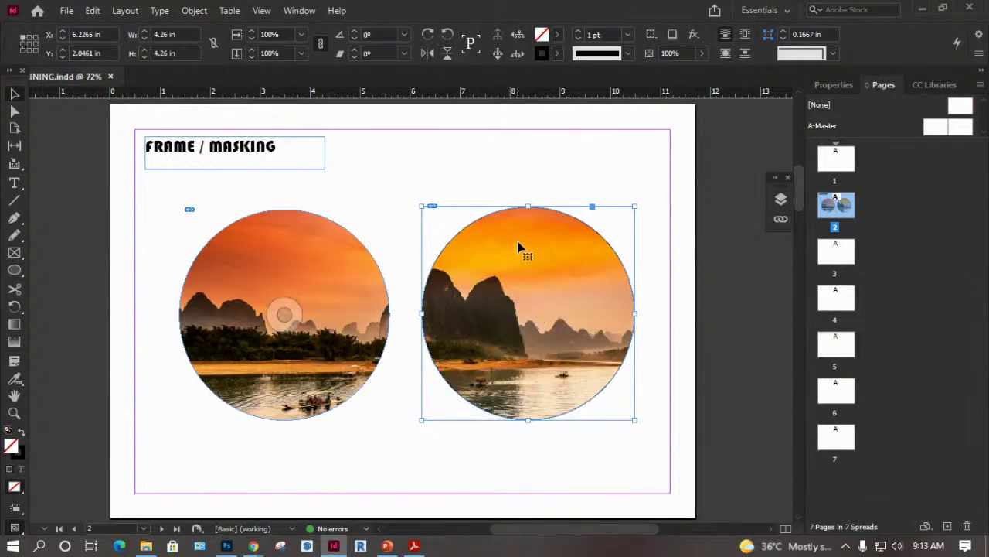
click(322, 247)
key(Delete)
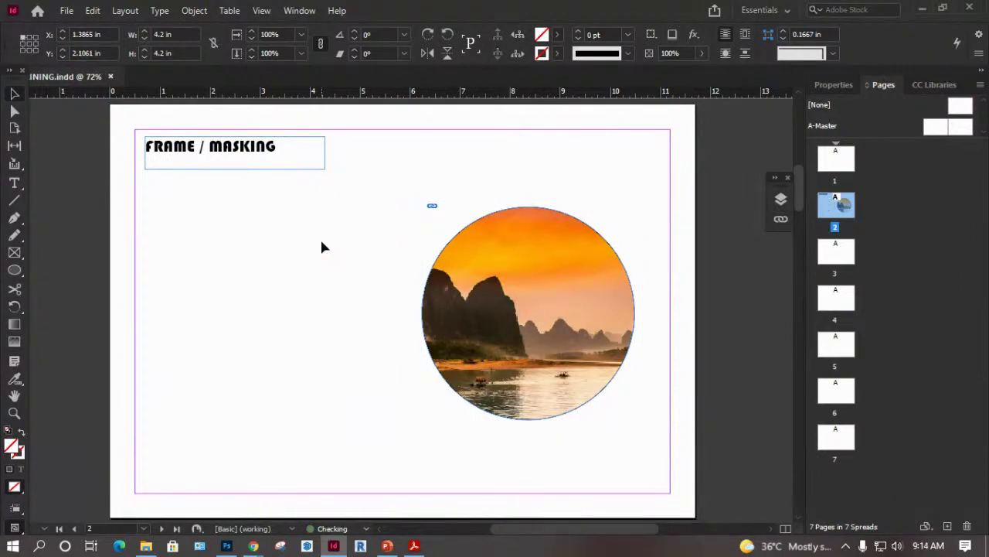
key(ctrl+z)
Delete only the landscape photos inside the two circles, keeping the circular frames.
click(307, 263)
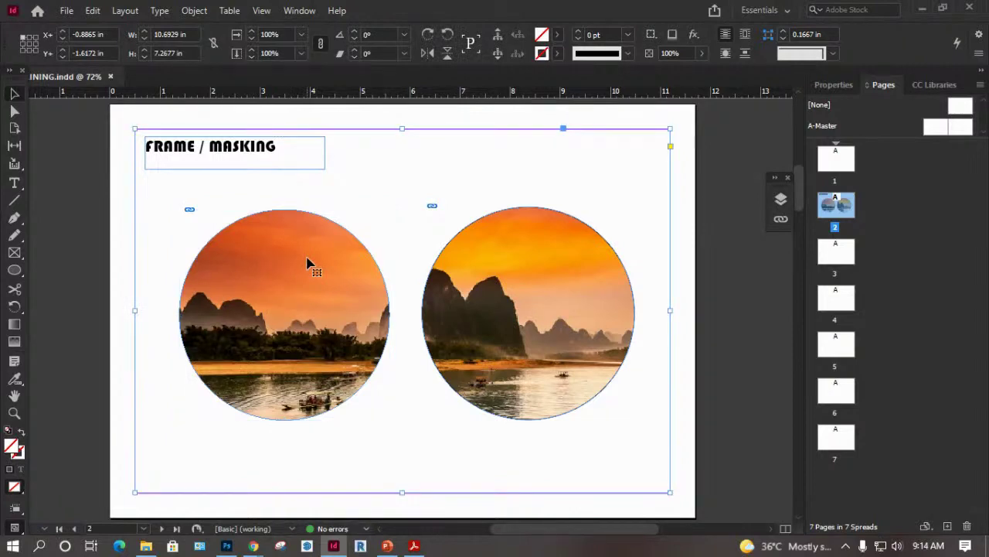
key(Delete)
click(469, 265)
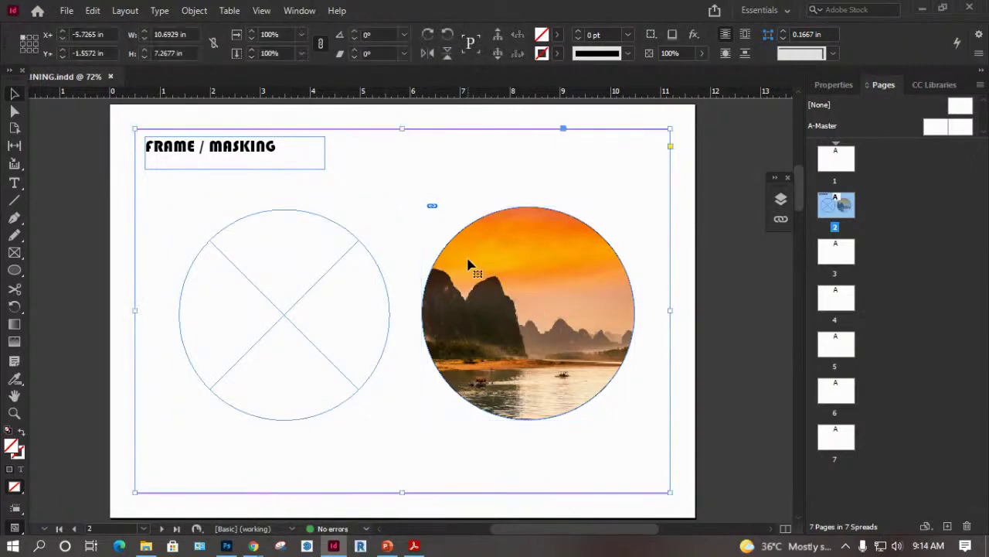
key(Delete)
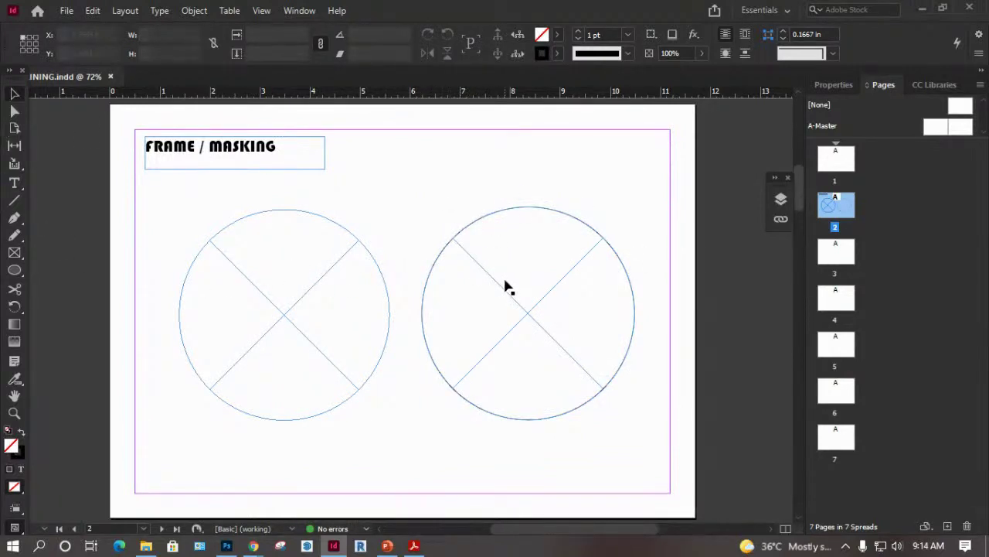
Delete both empty circular frames from the page.
click(523, 309)
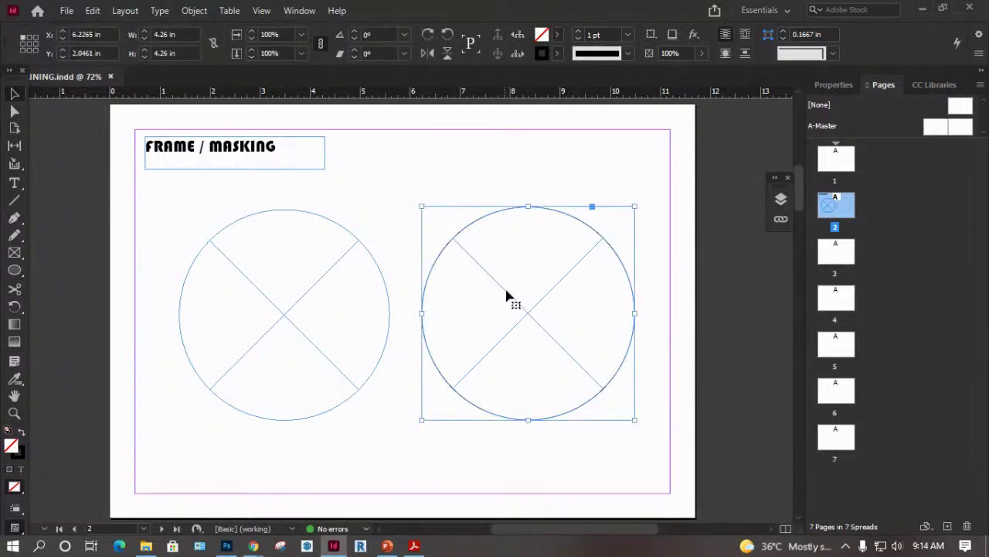
key(Delete)
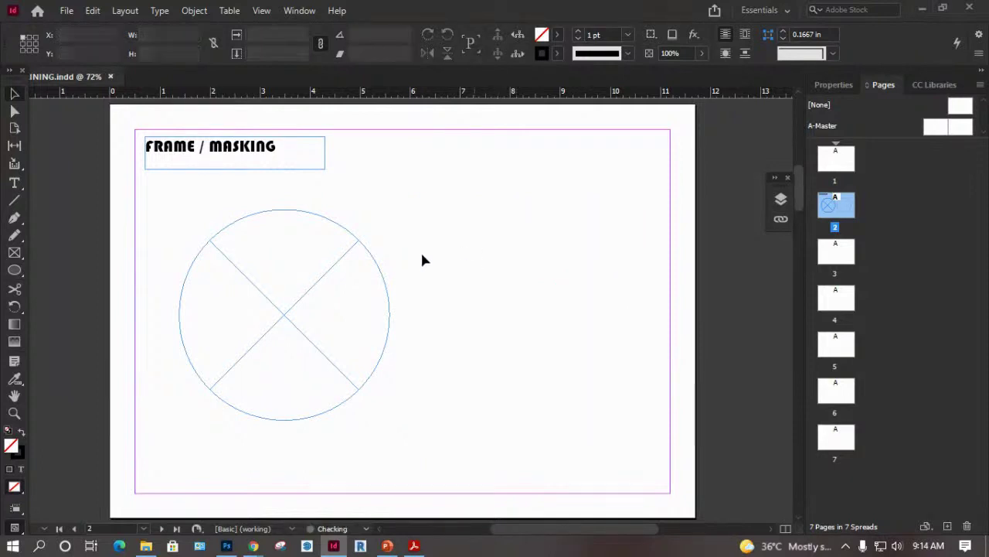
click(324, 292)
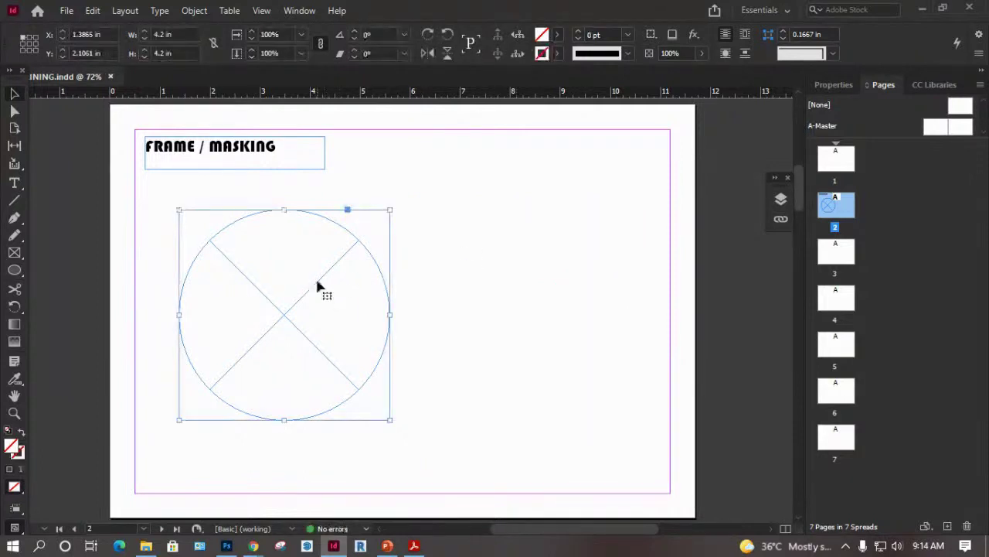
key(Delete)
Undo the deletions and the photo pastes until the empty crossed frame and the plain circle are back.
key(ctrl+z)
key(ctrl+z)
key(ctrl+z)
key(ctrl+z)
key(ctrl+z)
key(ctrl+z)
key(ctrl+z)
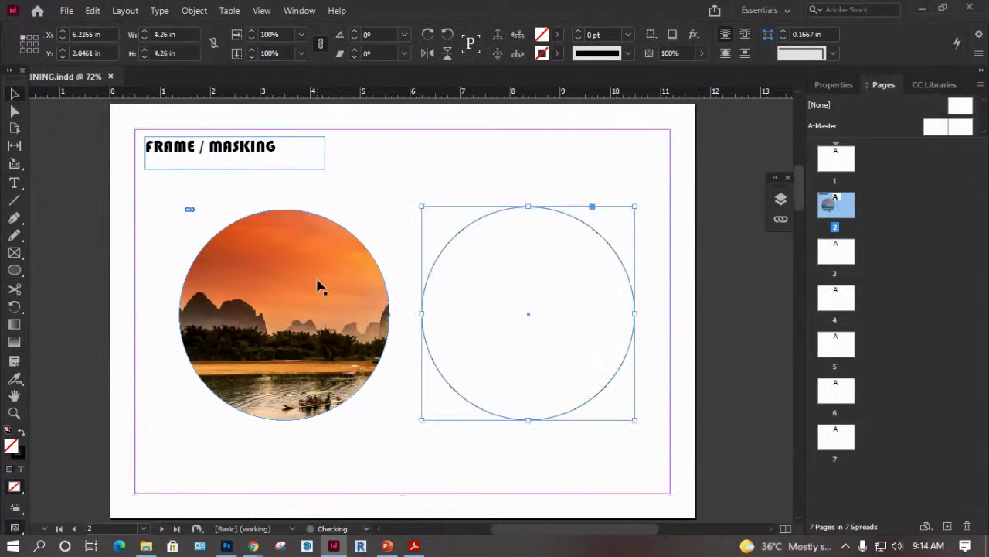
key(ctrl+z)
key(ctrl+z)
key(ctrl+z)
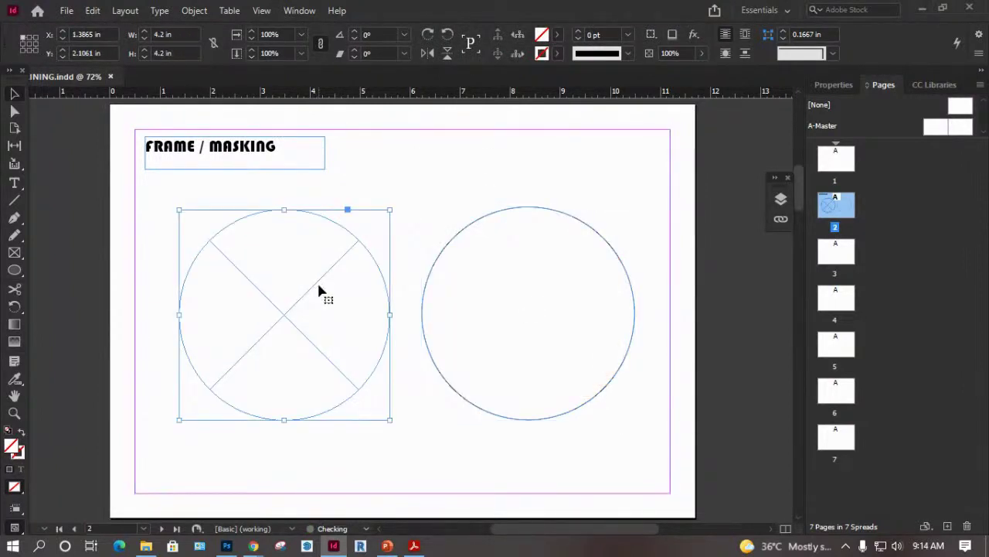
Undo the earlier edits step by step until the crossed circular frame is gone and the full-size landscape photo is back.
key(ctrl+z)
key(ctrl+z)
key(ctrl+z)
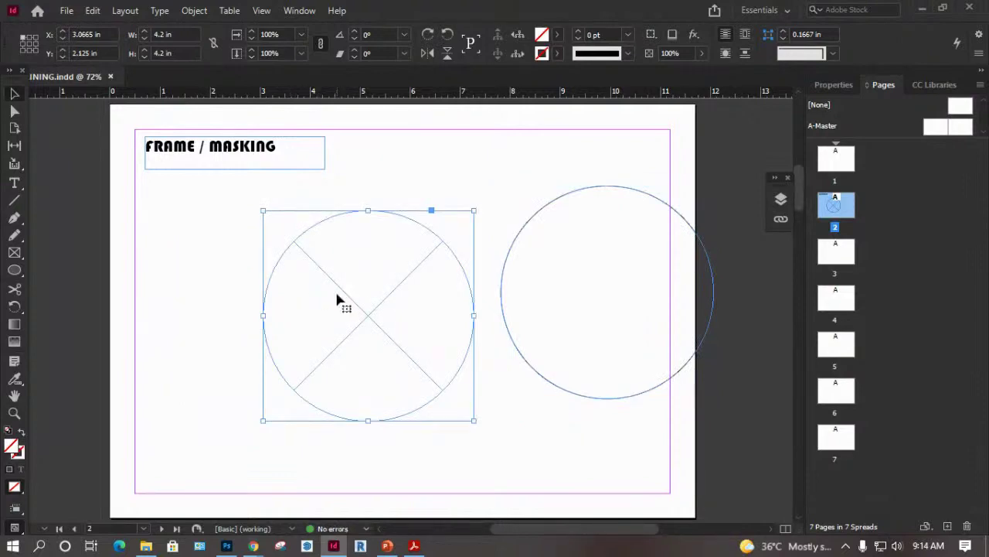
key(ctrl+z)
key(ctrl+z)
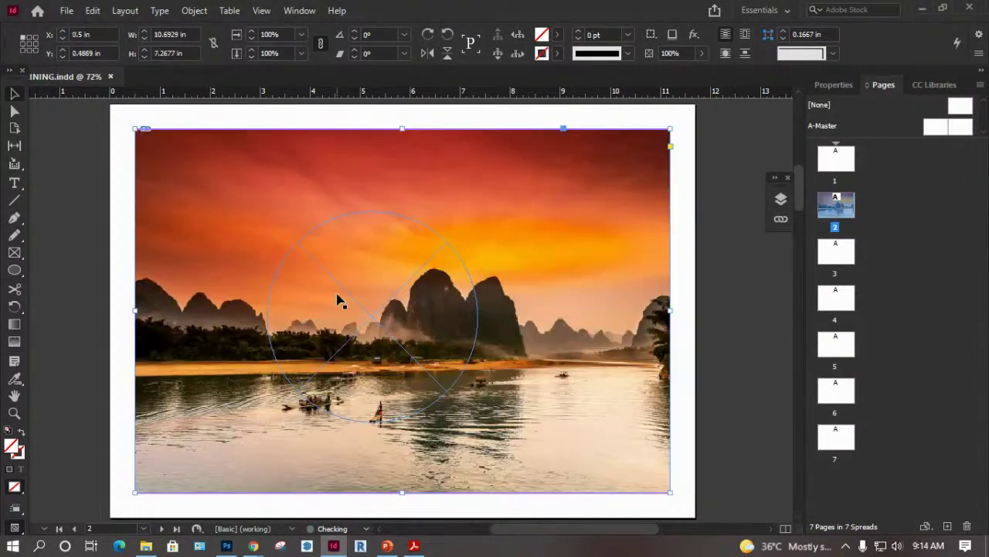
key(ctrl+z)
key(ctrl+z)
key(ctrl+z)
key(ctrl+z)
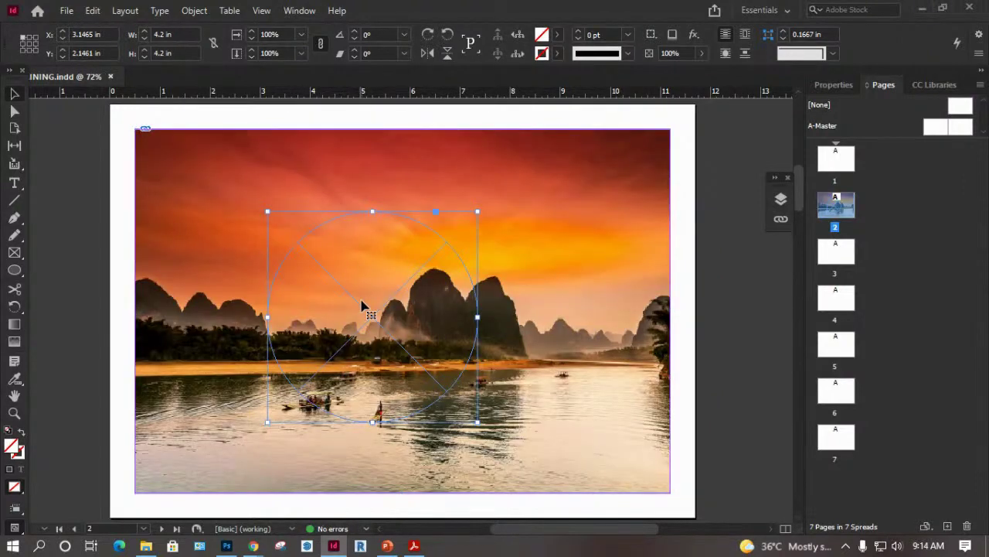
key(ctrl+z)
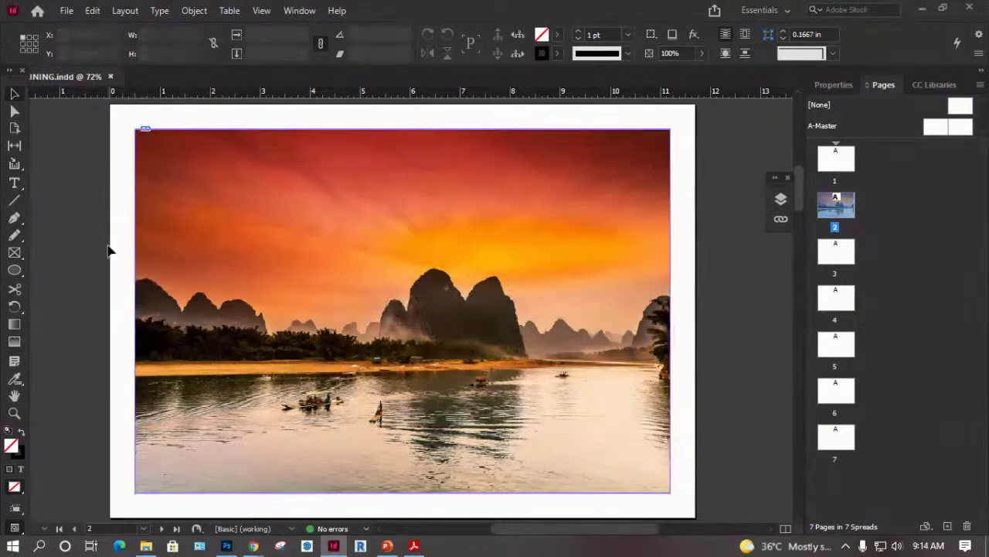
Draw a grid of rectangular frames with seven columns and five rows over the landscape photo, about 10.48 by 7.02 in overall.
click(17, 255)
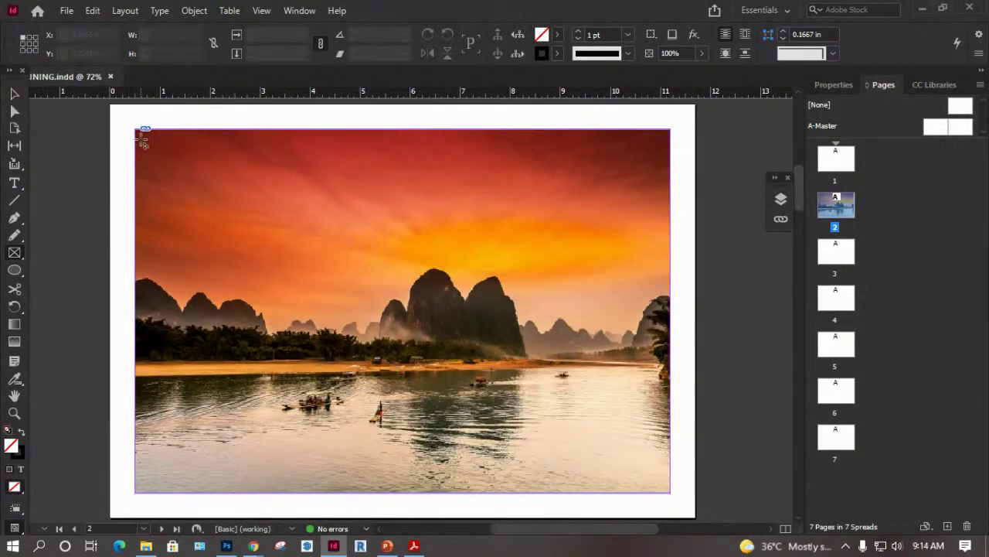
drag(140, 137, 663, 488)
key(Right)
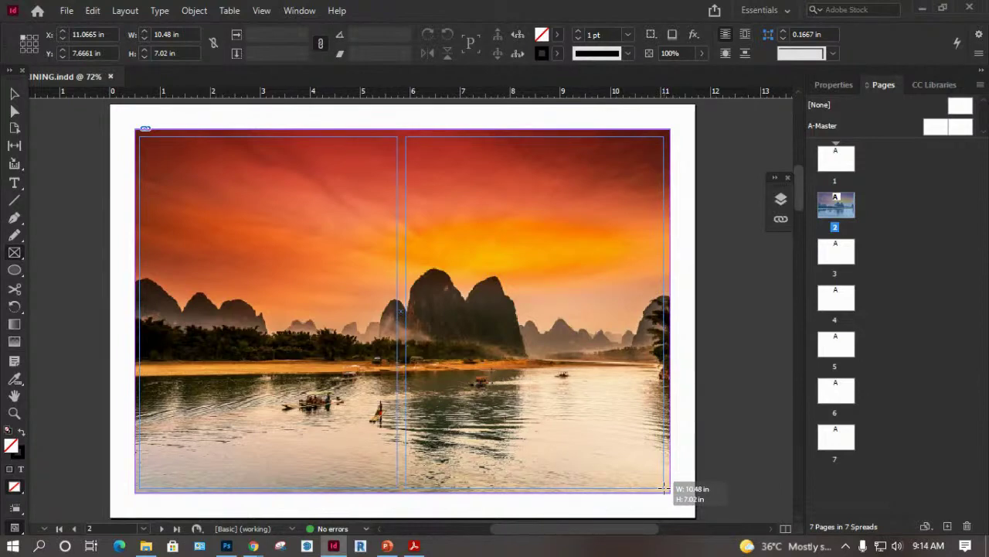
drag(663, 487, 664, 488)
key(Right)
key(Right)
key(Right)
key(Right)
key(Right)
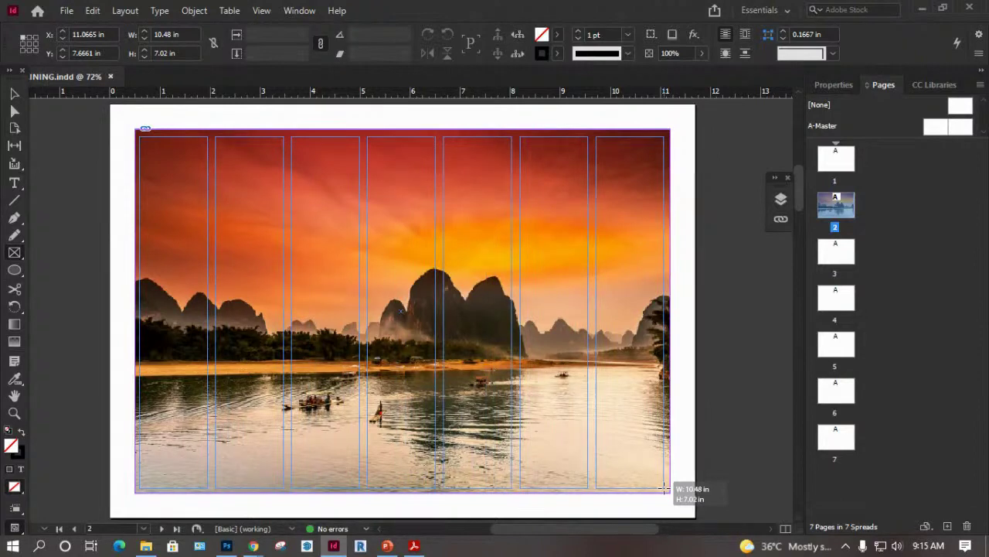
key(Up)
drag(664, 488, 663, 488)
key(Up)
key(Up)
key(Up)
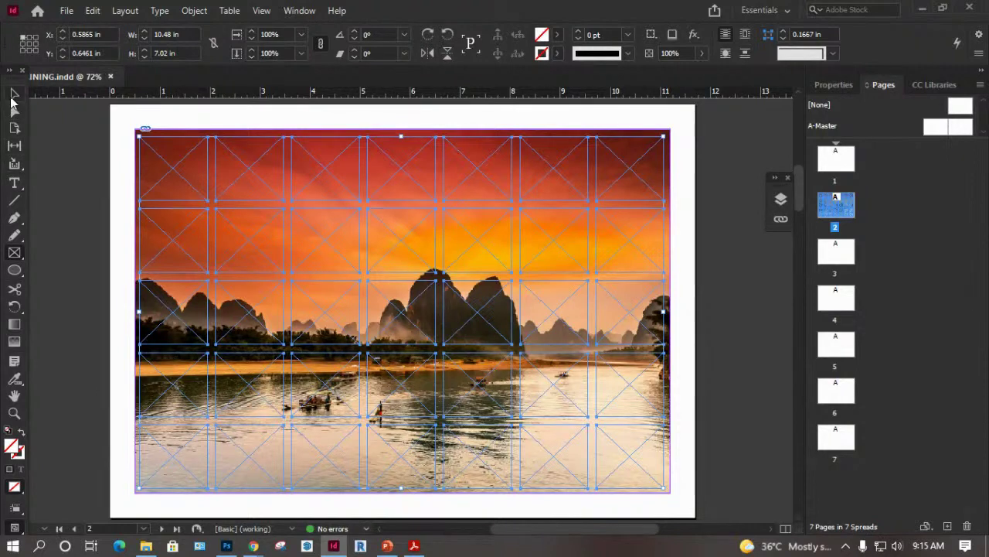
Move the landscape photo aside and delete the plain circle hidden behind it, keeping the frame grid.
click(12, 96)
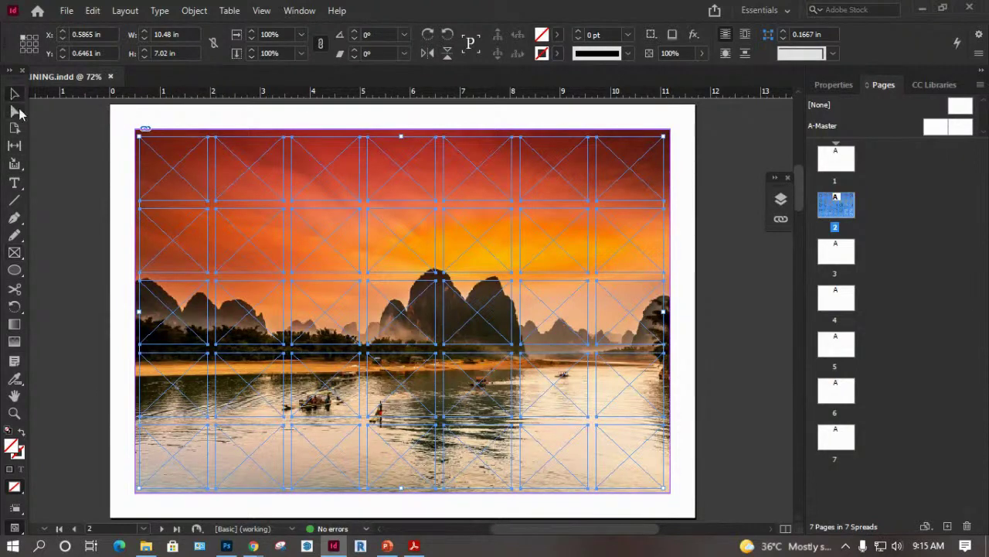
drag(121, 133, 671, 494)
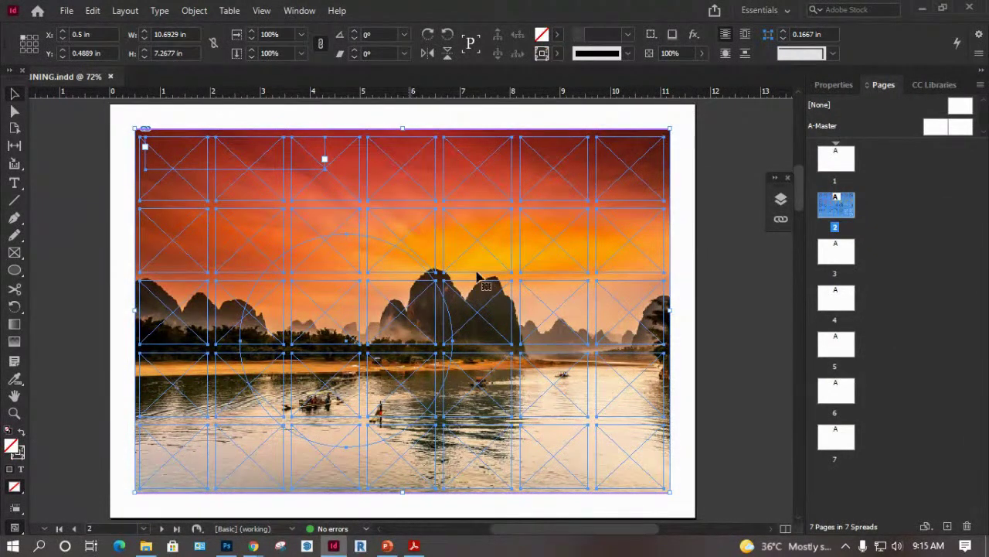
click(680, 262)
click(386, 249)
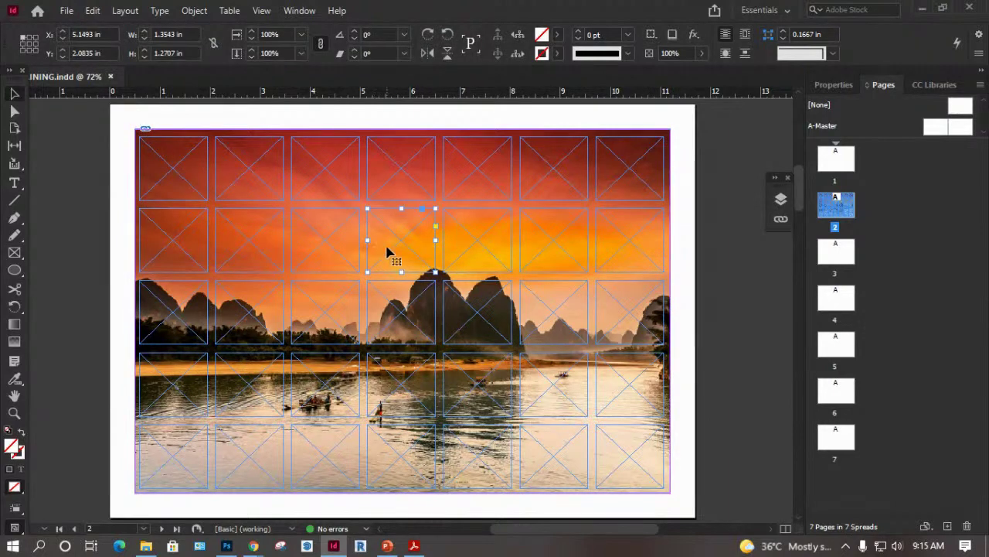
click(366, 246)
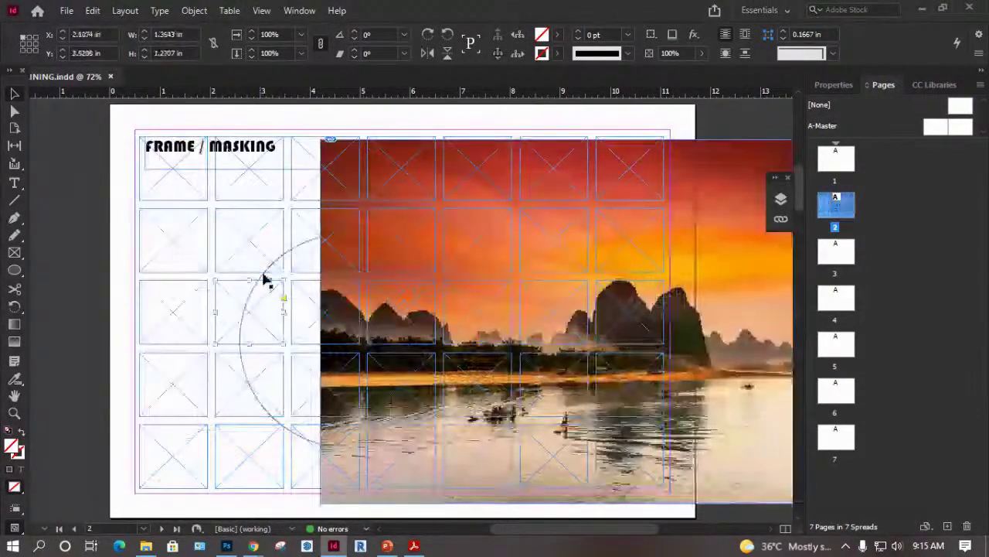
click(266, 282)
key(Delete)
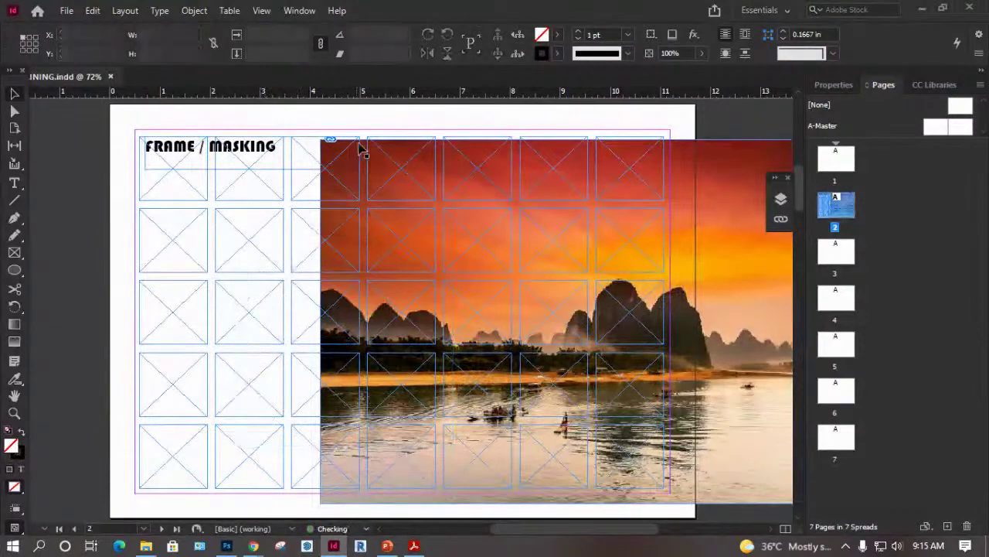
Move the landscape photo back behind the frame grid, aligned with the page margins, and cut it from the page.
drag(366, 149, 181, 146)
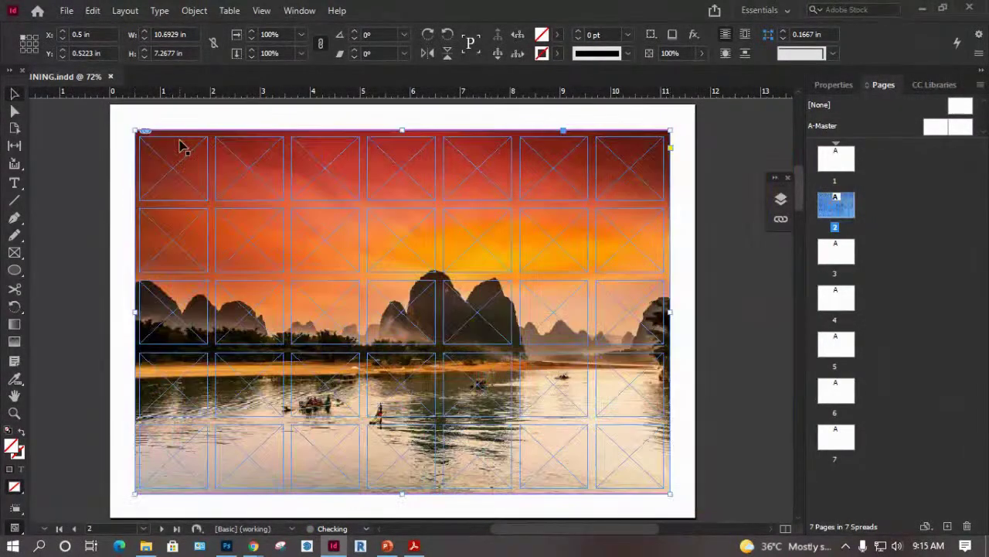
click(119, 155)
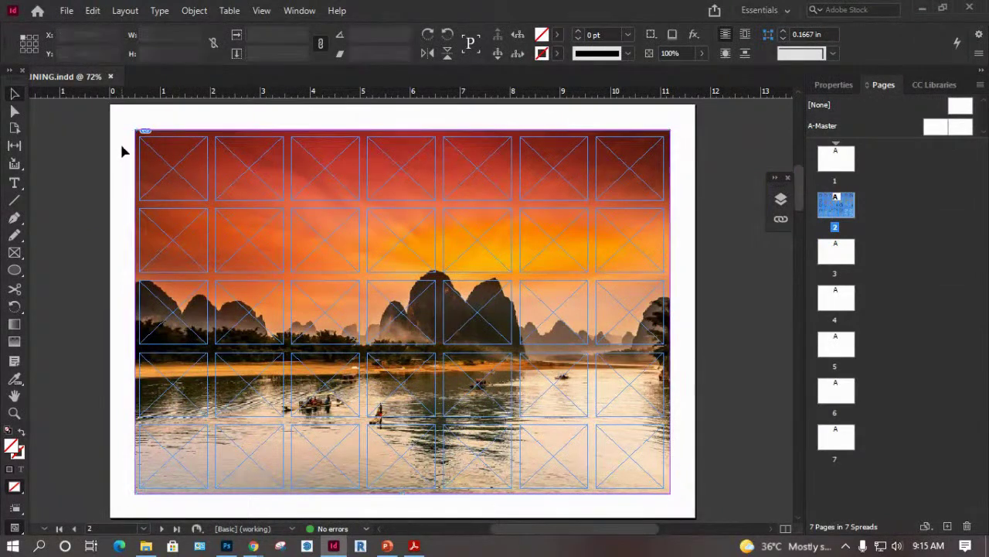
drag(127, 134, 678, 484)
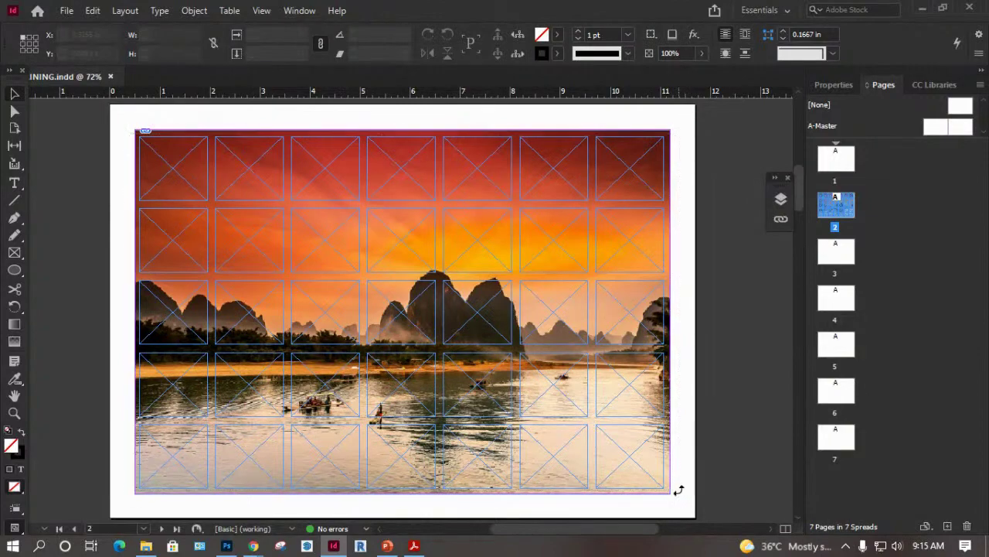
click(696, 210)
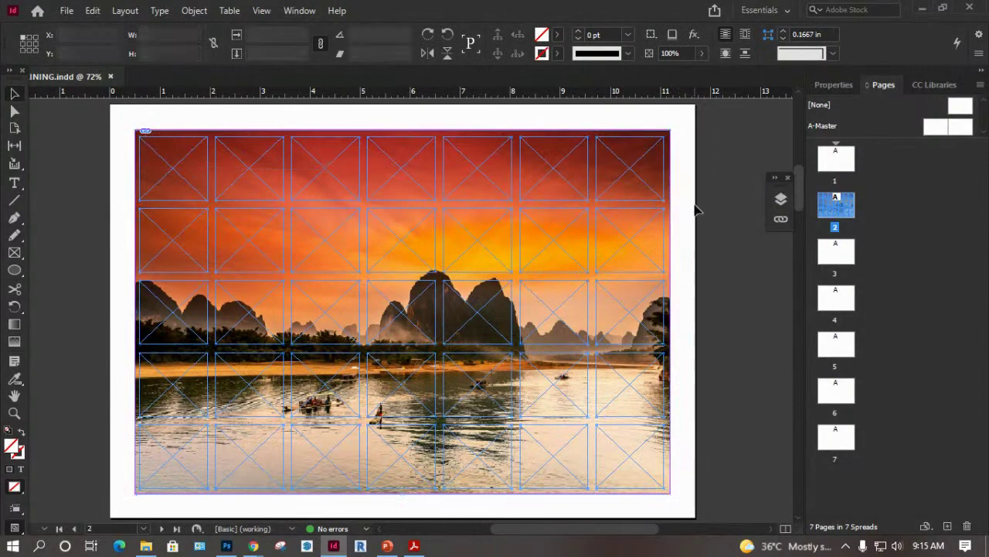
click(671, 158)
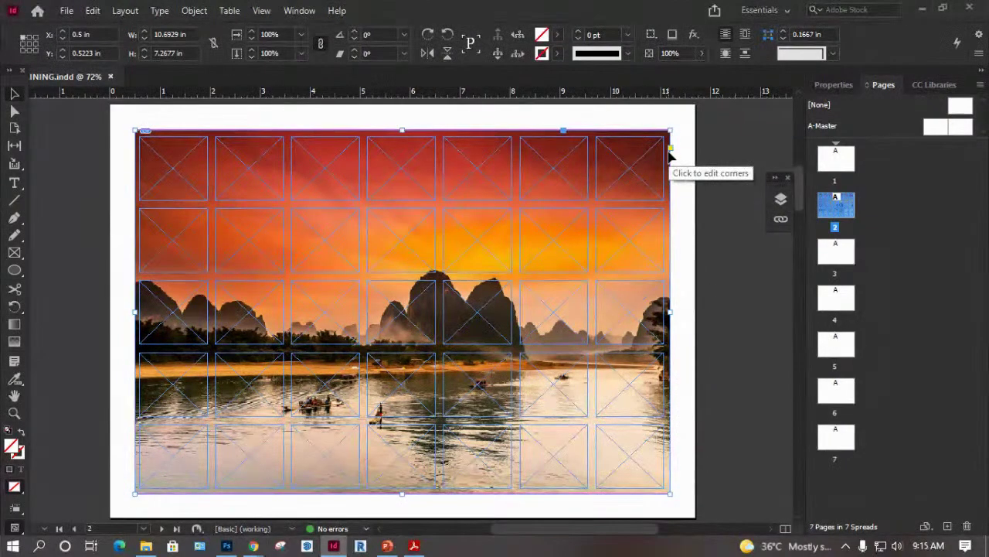
key(Delete)
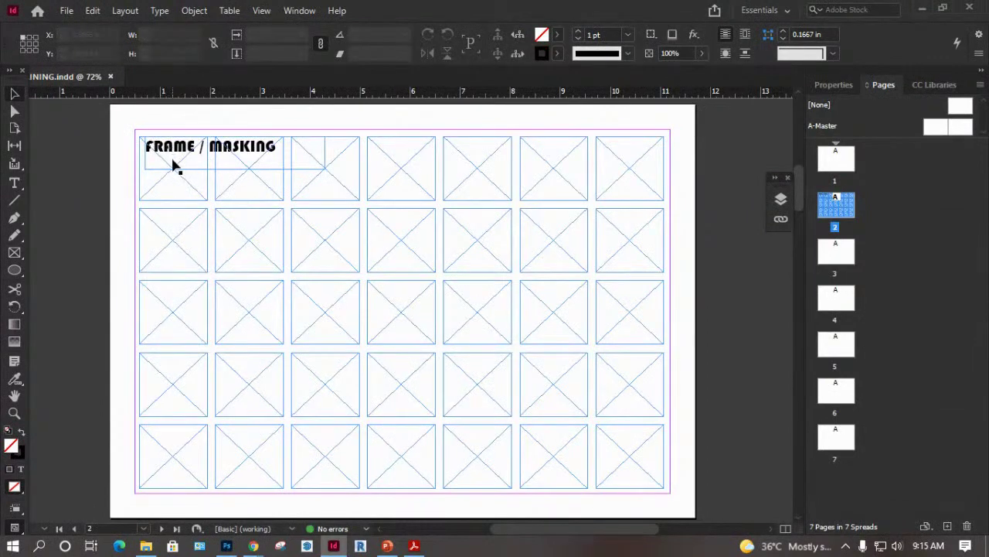
Delete the FRAME / MASKING title frame and combine all the grid frames into one compound path.
click(195, 182)
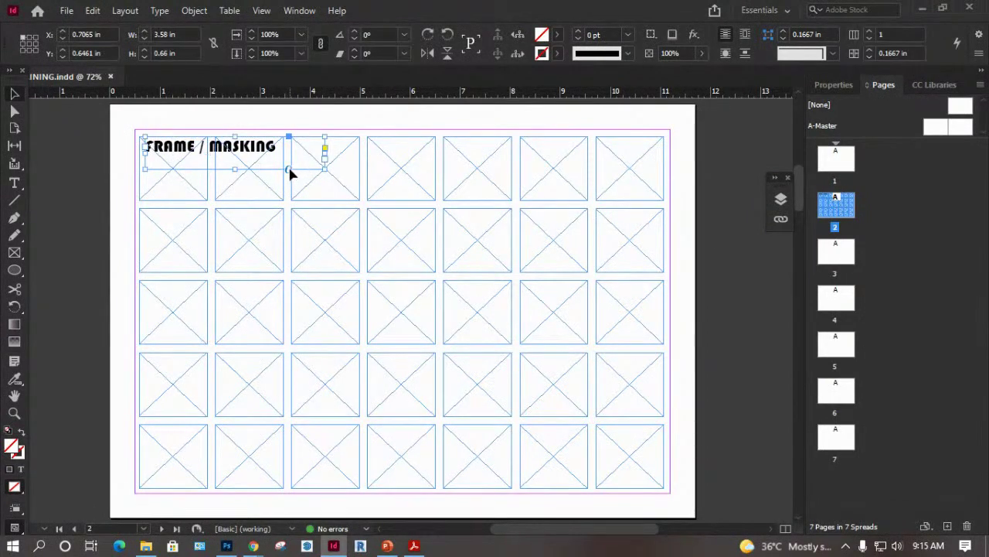
key(Delete)
drag(143, 164, 671, 498)
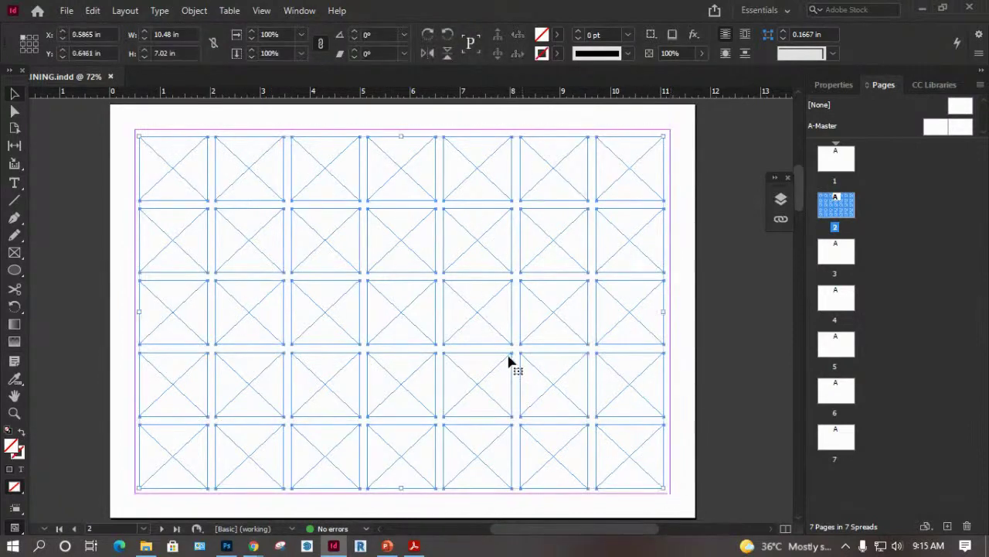
click(196, 11)
mouse_move(248, 460)
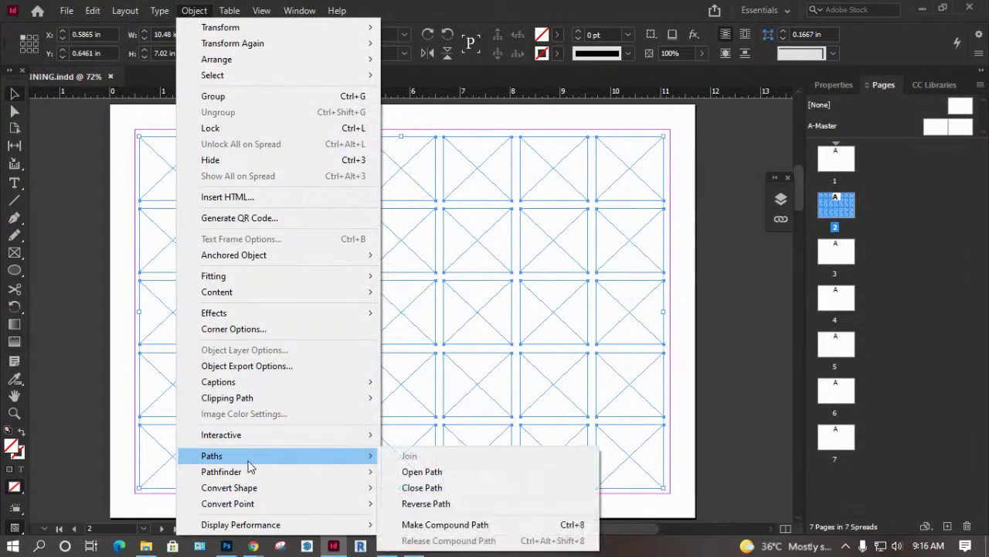
click(475, 525)
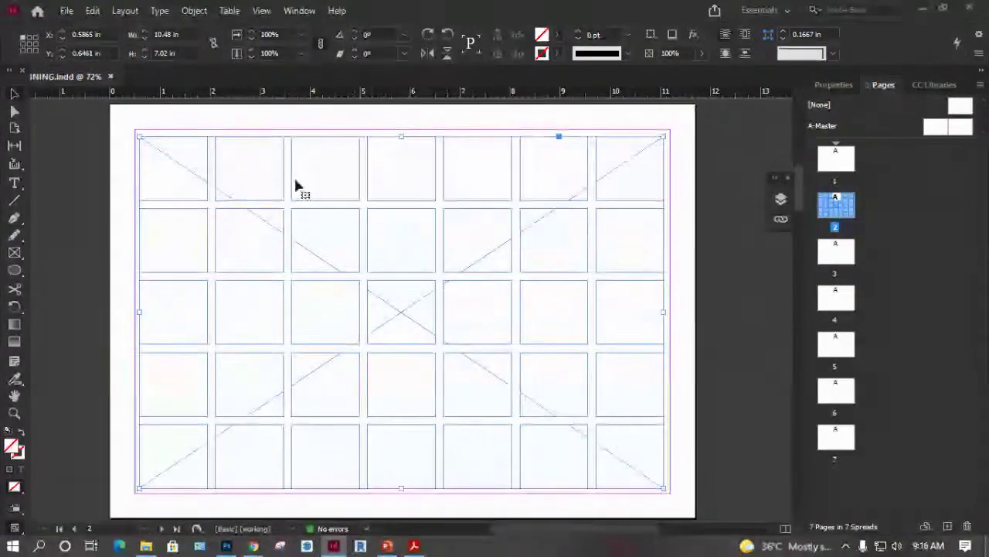
Paste the cut landscape photo into the compound frame grid, and undo the paste.
click(156, 171)
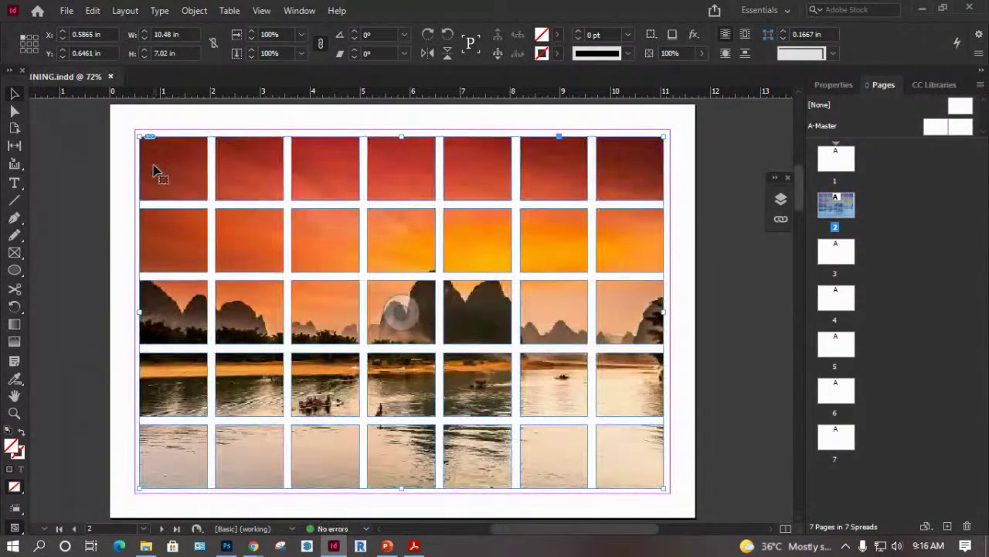
key(ctrl+z)
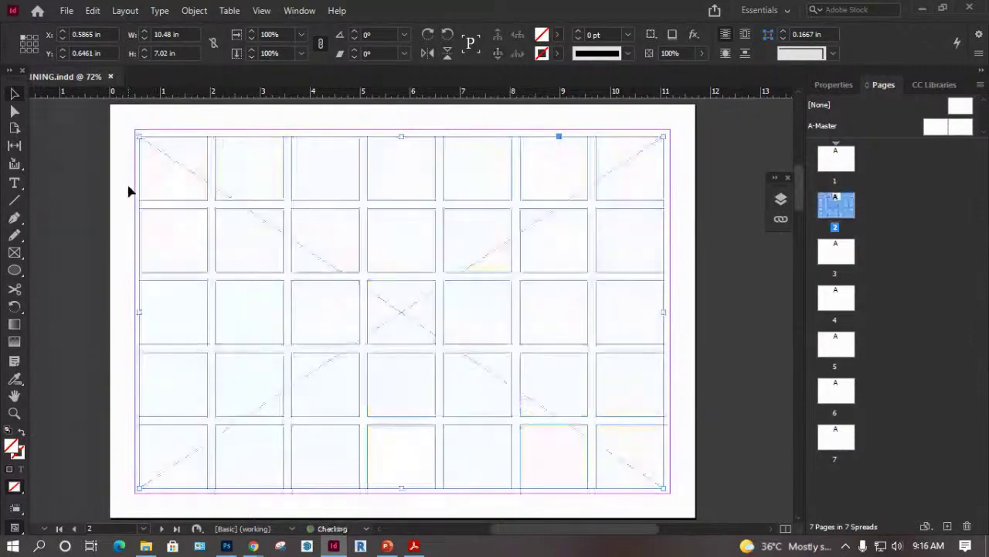
Start placing a file into the selected compound grid and browse to the 14 InDesign Essential Training folder.
click(68, 12)
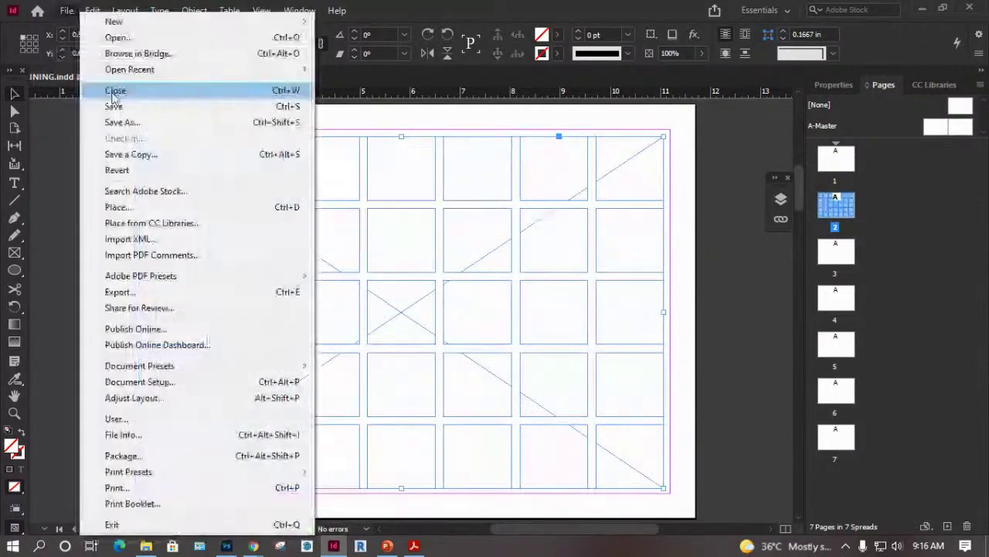
click(117, 207)
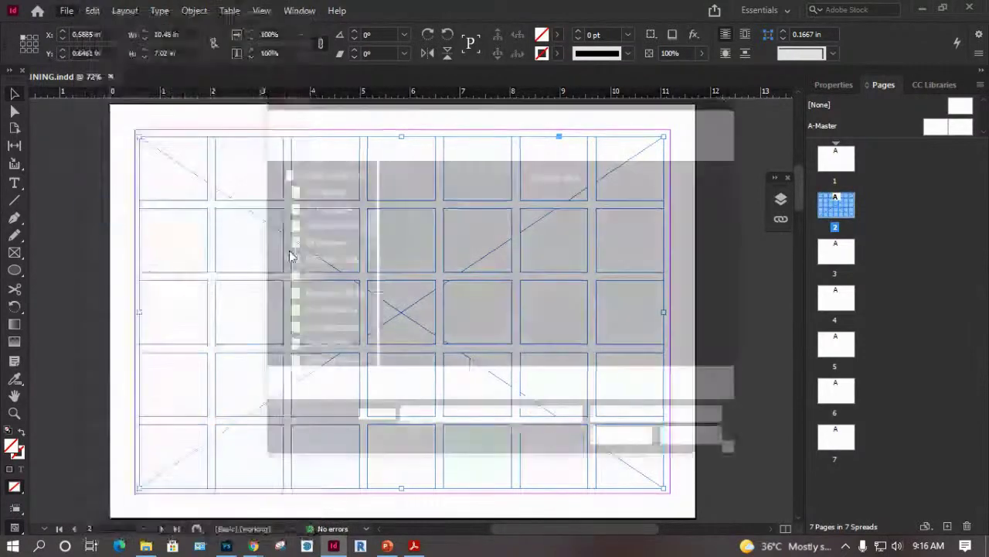
scroll(433, 325, down, 5)
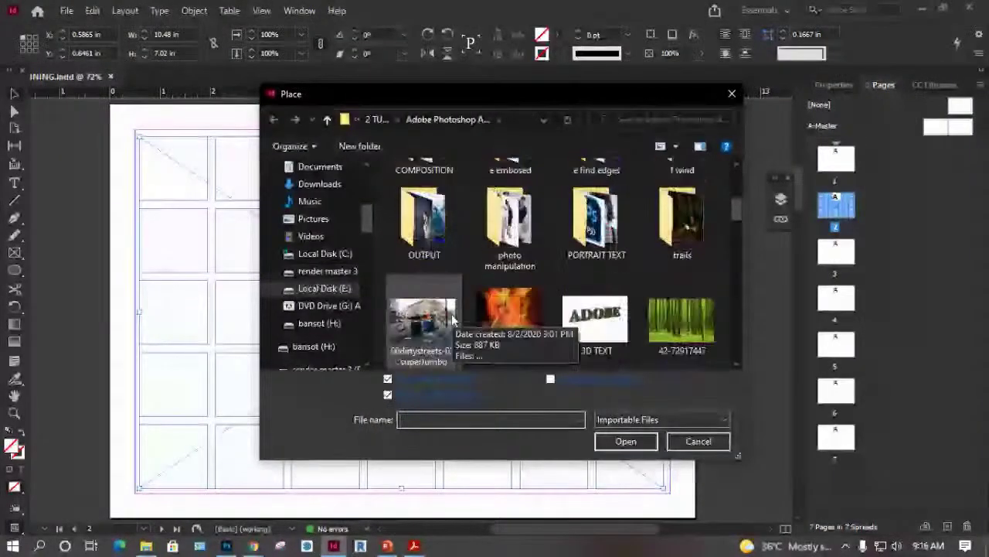
scroll(563, 334, down, 3)
scroll(563, 334, up, 10)
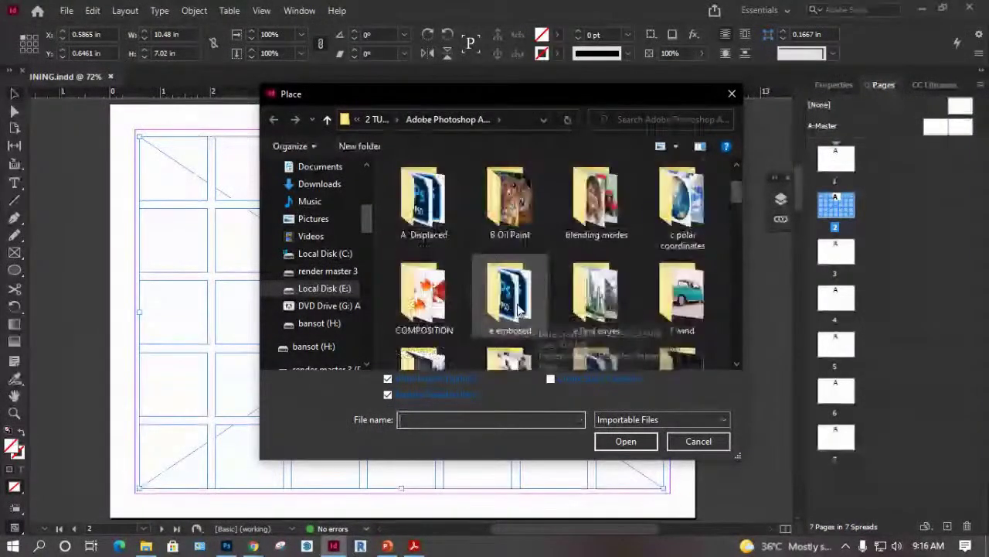
click(381, 122)
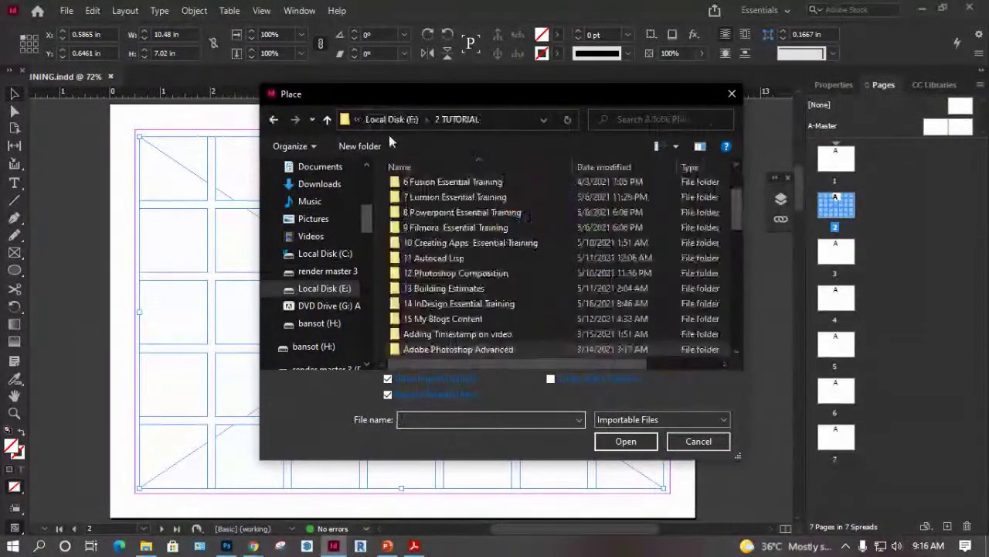
double_click(467, 304)
Place the 980x572 sunset landscape photo into the compound frame grid, accepting the import options.
scroll(466, 307, down, 15)
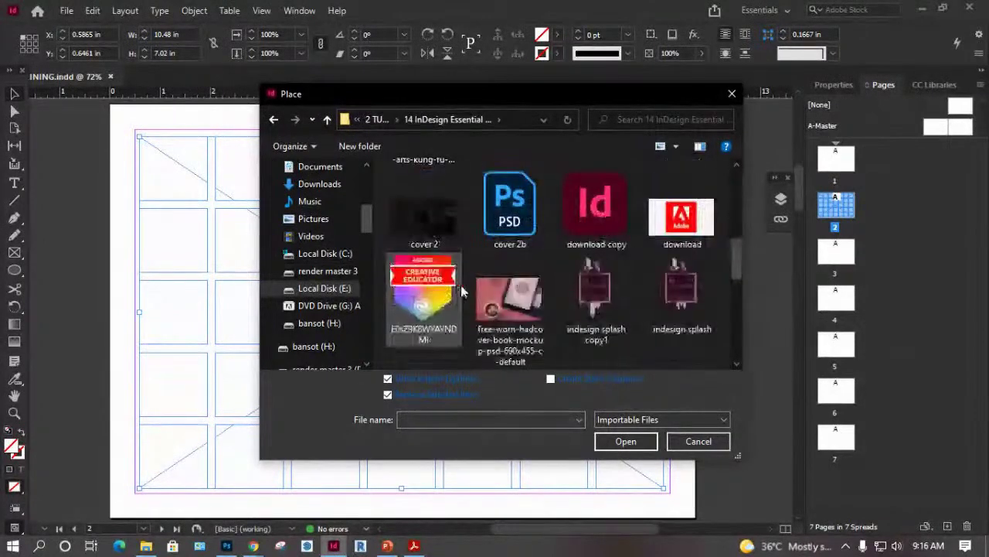
scroll(516, 255, up, 3)
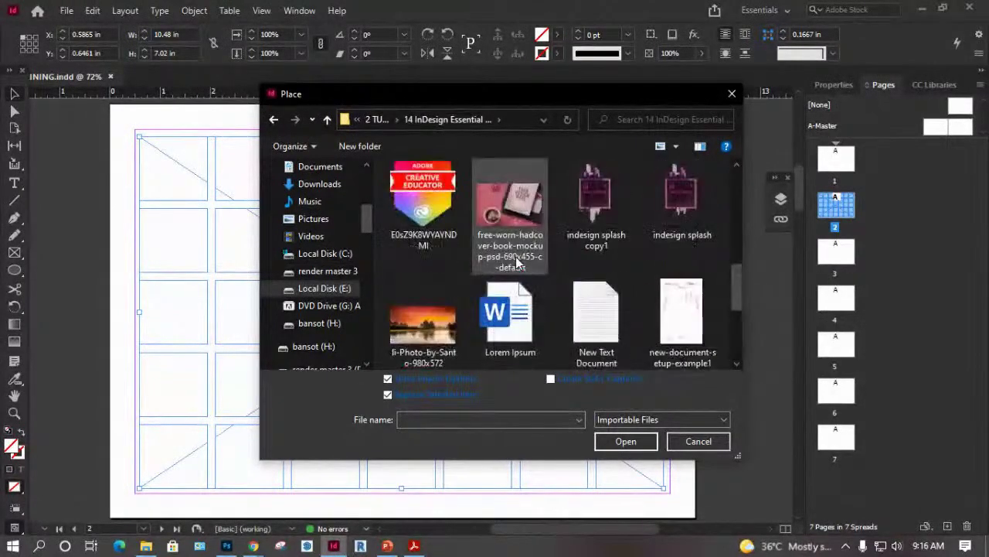
click(411, 333)
click(625, 440)
click(588, 417)
click(585, 420)
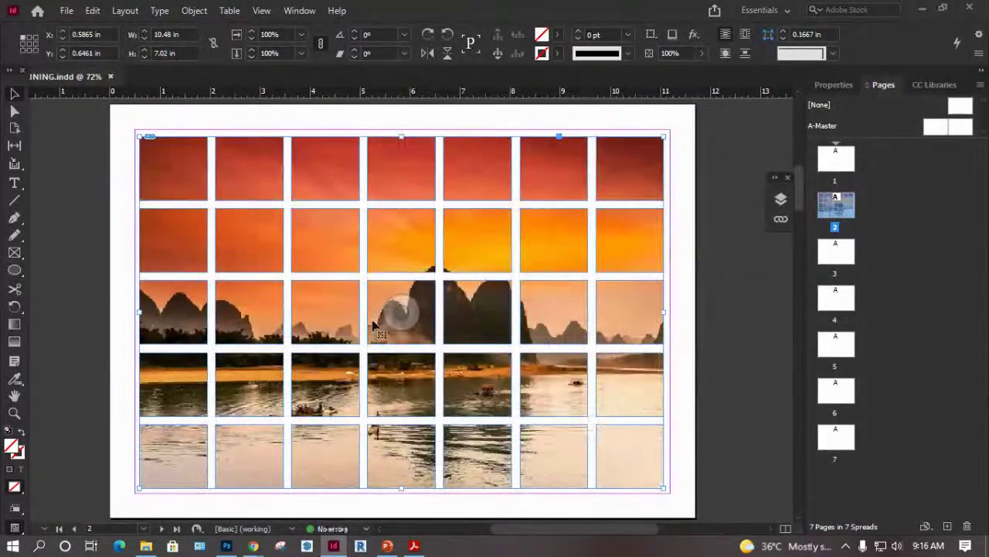
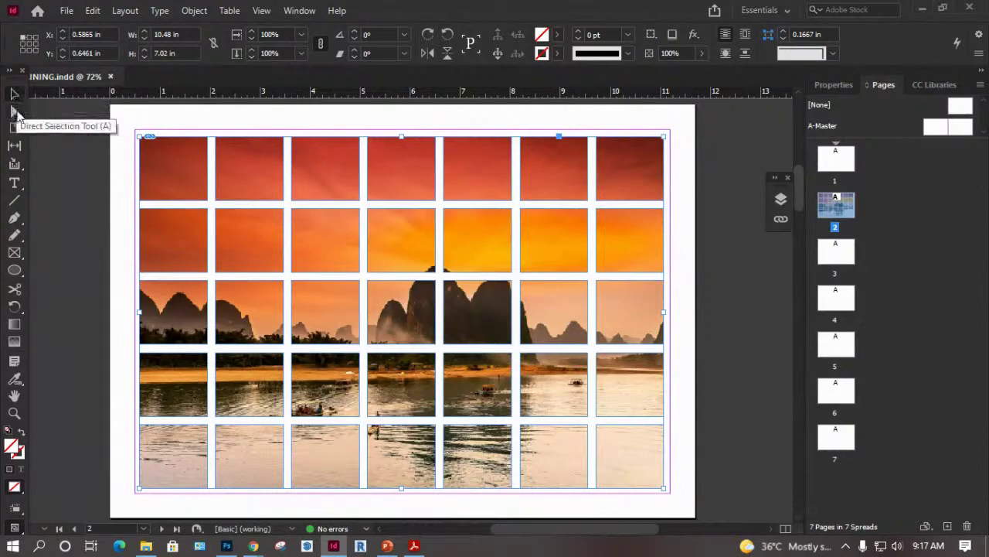
Delete the four grid cells in columns two and three of rows two and three from the compound photo frame.
click(15, 113)
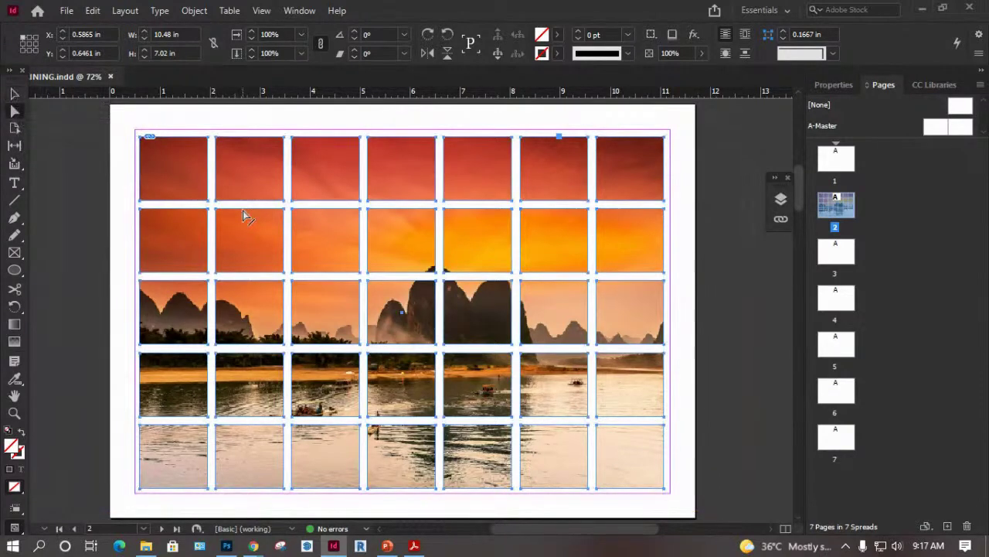
drag(213, 204, 288, 279)
key(Delete)
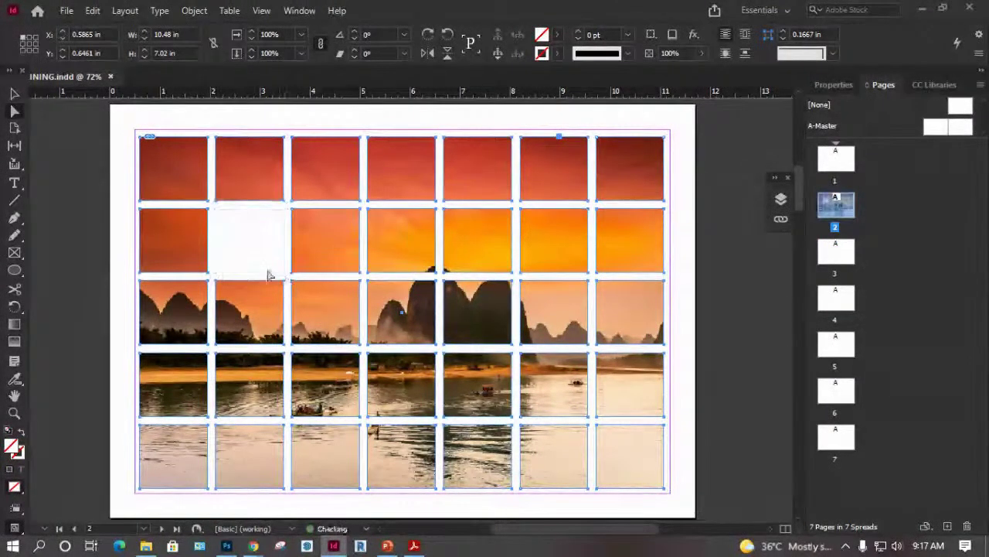
drag(213, 270, 368, 361)
key(Delete)
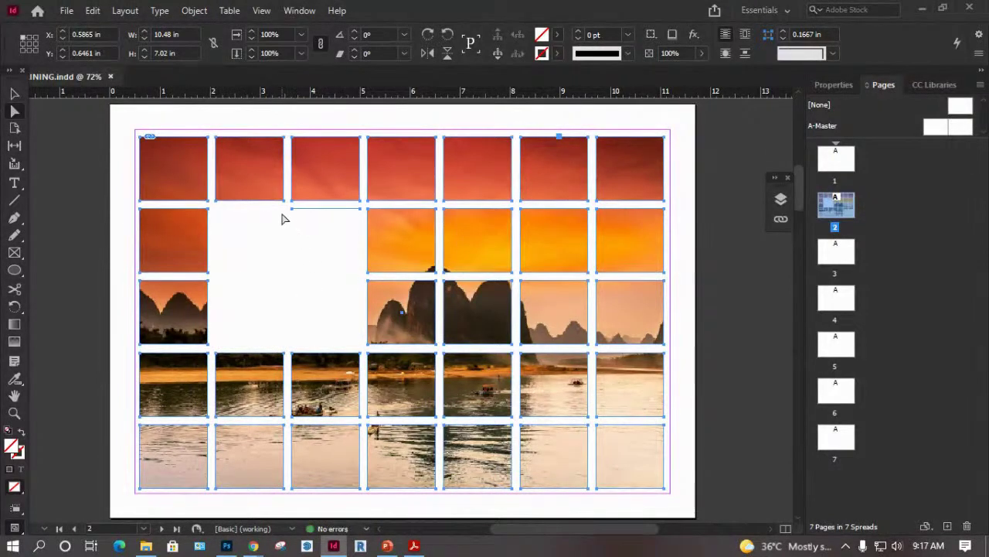
drag(351, 231, 271, 225)
key(Delete)
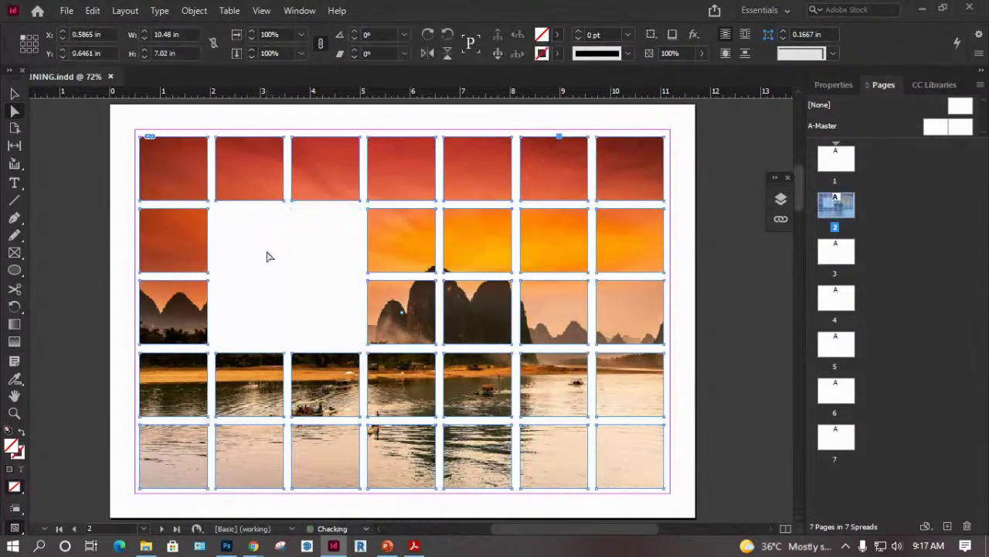
Draw a text frame about 2.84 by 2.74 in over the four-cell gap and fill it with placeholder text.
click(15, 183)
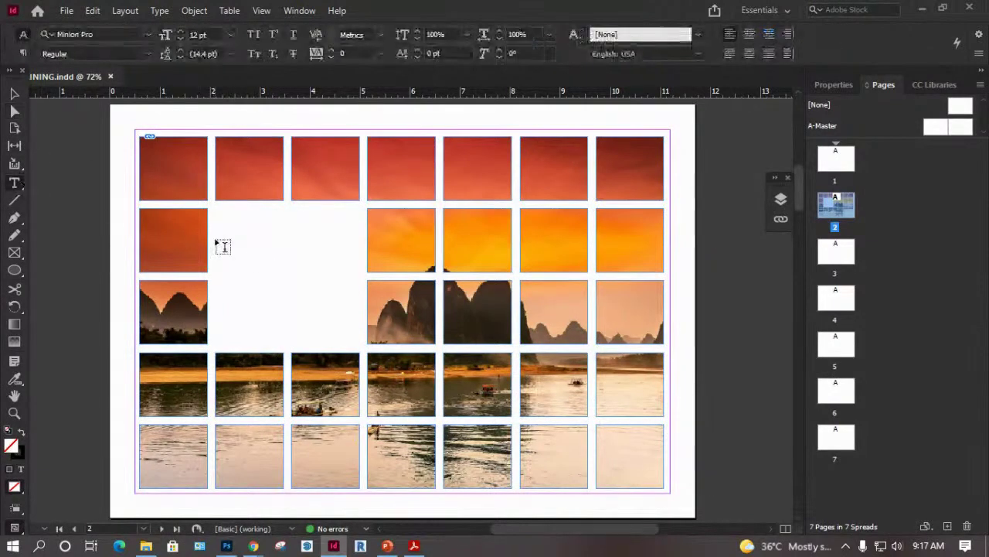
drag(215, 209, 364, 354)
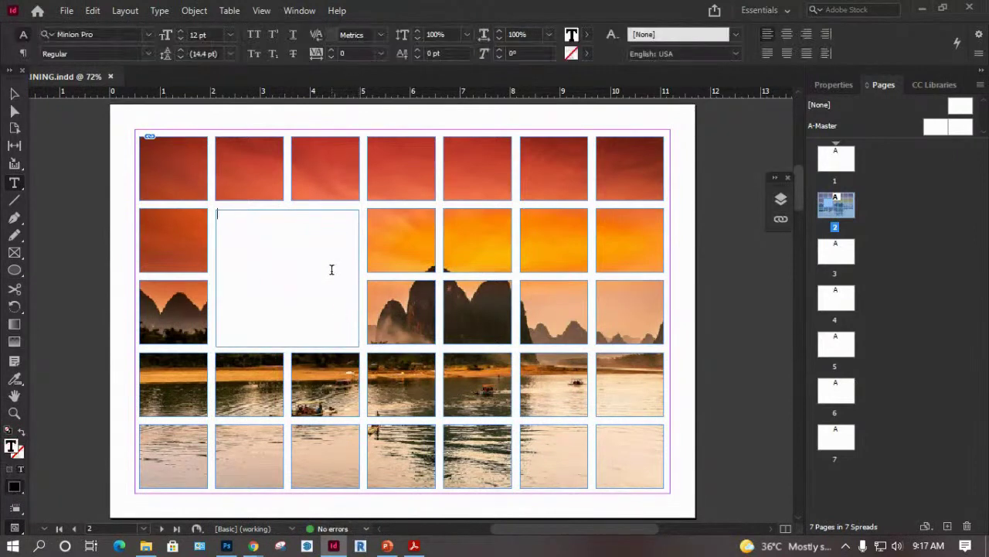
click(843, 88)
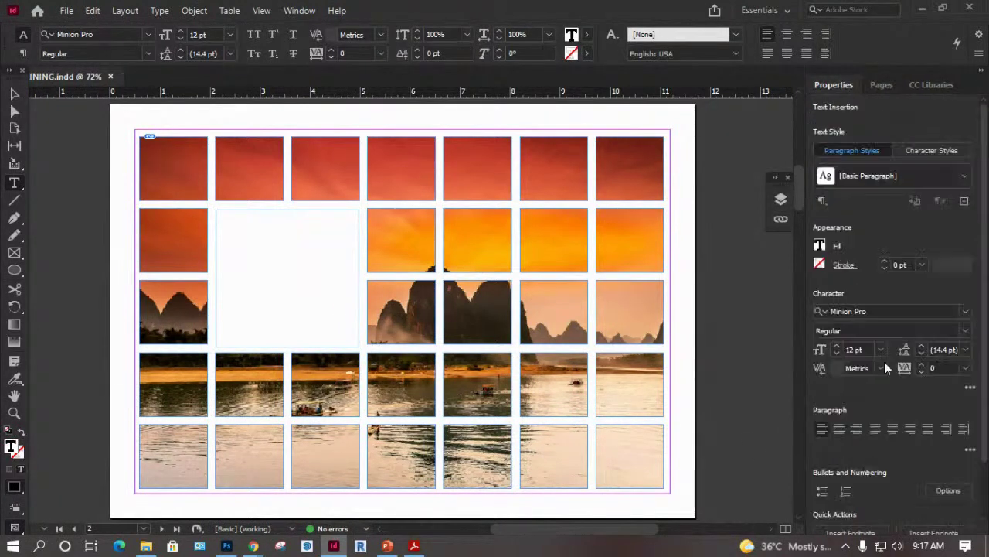
click(876, 512)
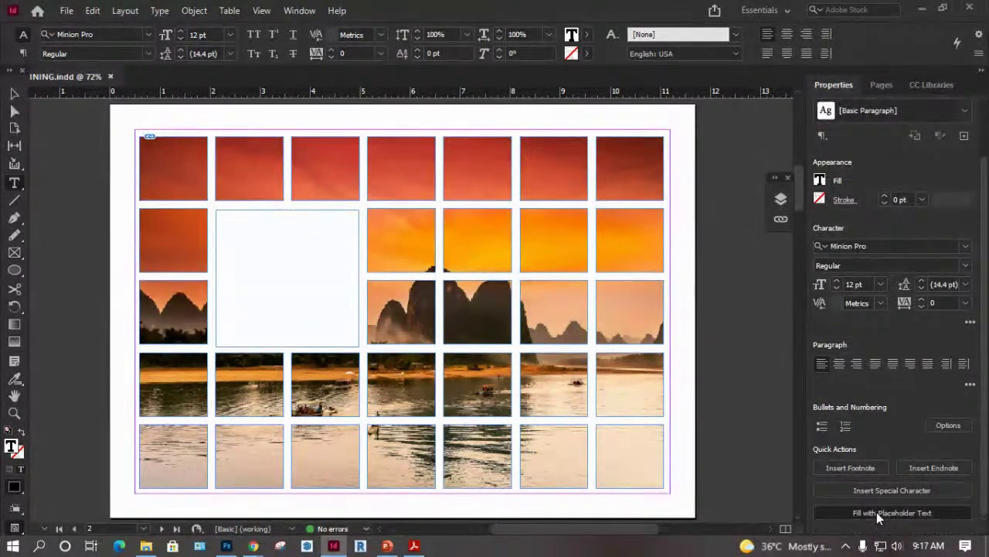
click(16, 93)
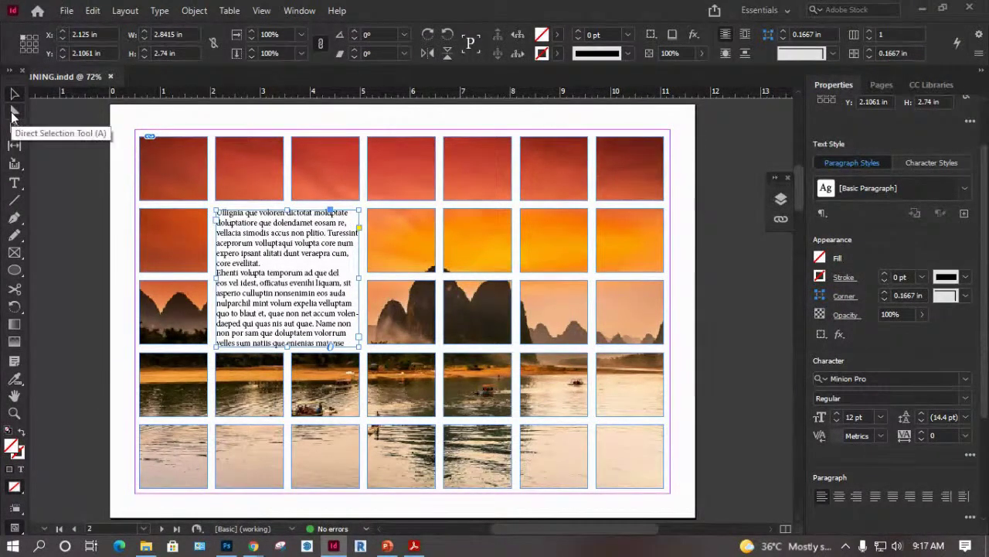
Delete the column-six cells in rows three and four from the compound photo frame.
click(15, 113)
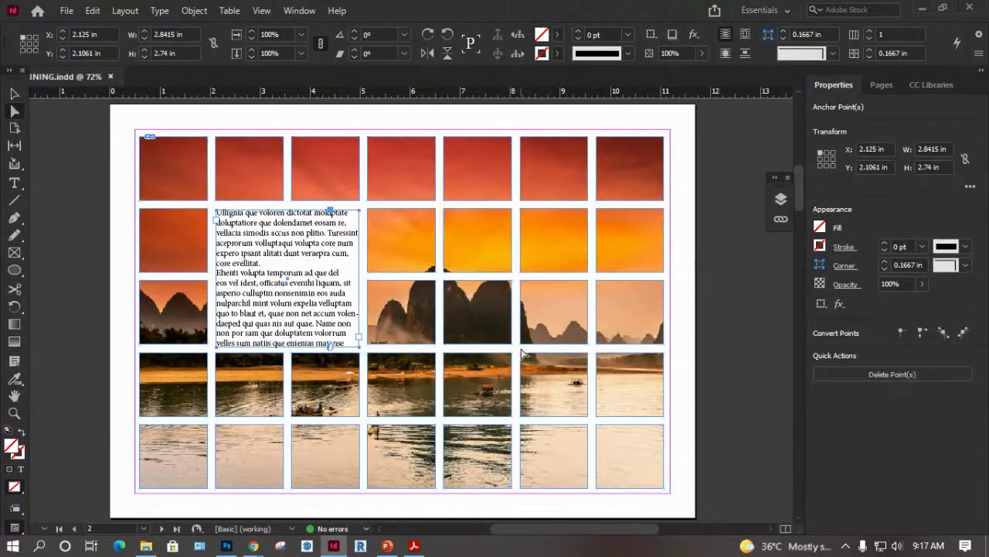
click(516, 285)
drag(518, 279, 590, 418)
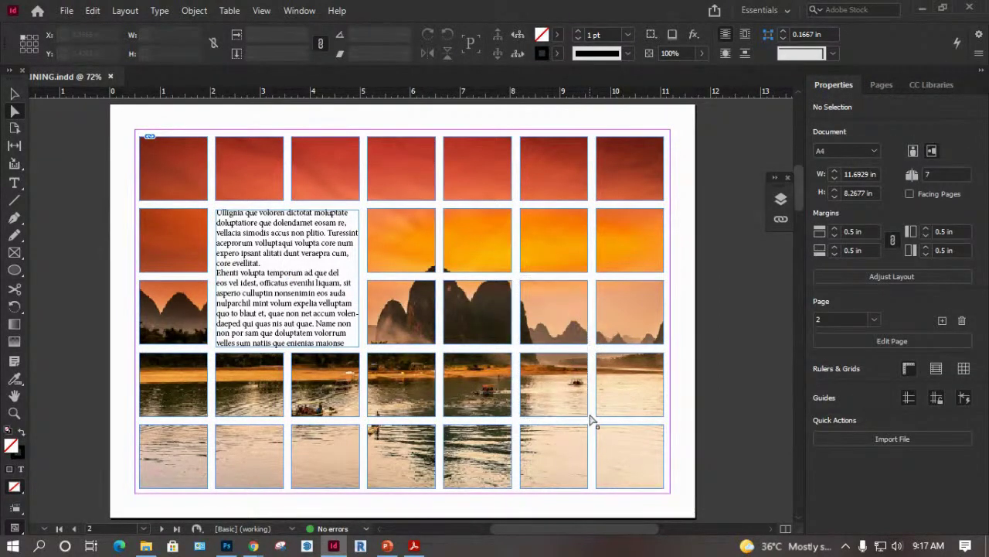
key(Delete)
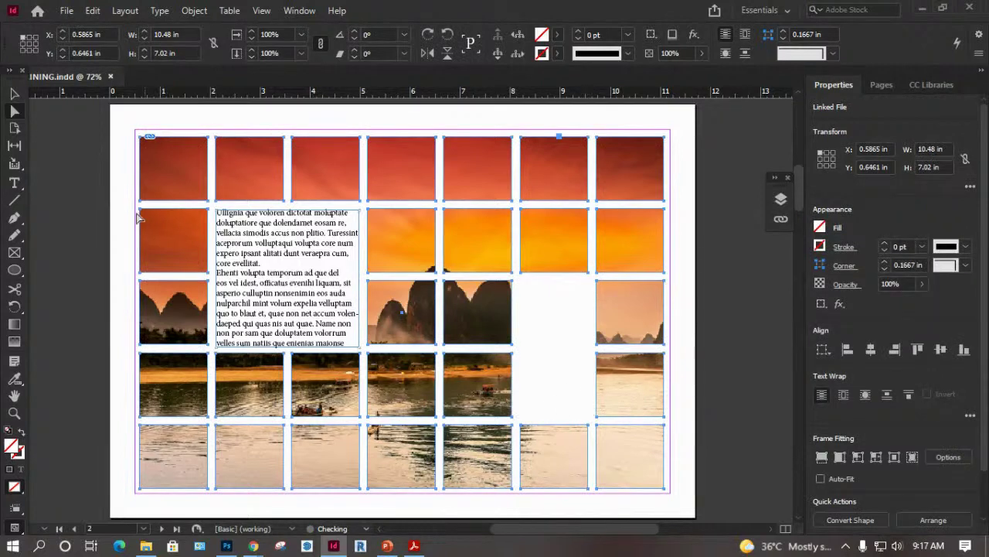
Draw a narrow text frame over the two-cell gap in column six and fill it with placeholder text.
click(16, 183)
drag(519, 278, 586, 416)
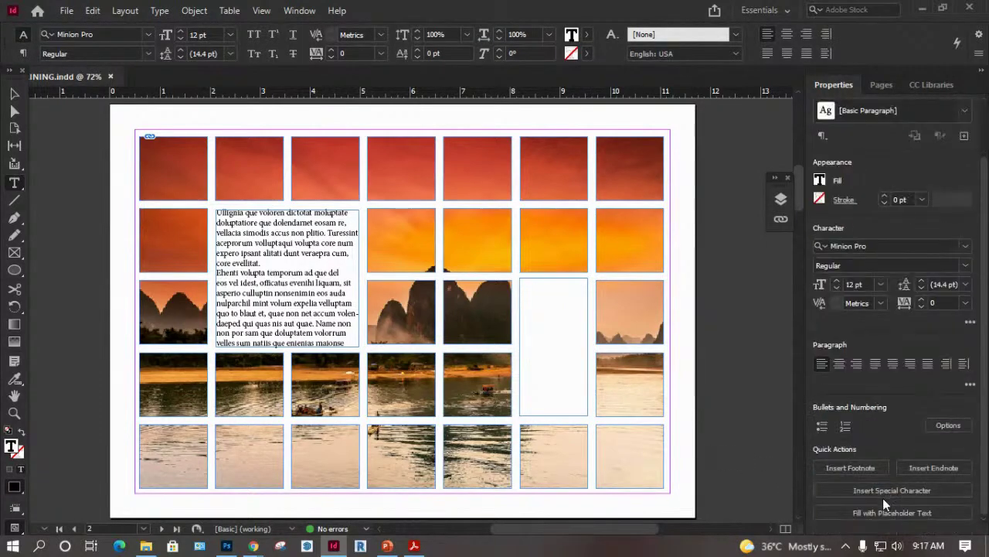
click(884, 513)
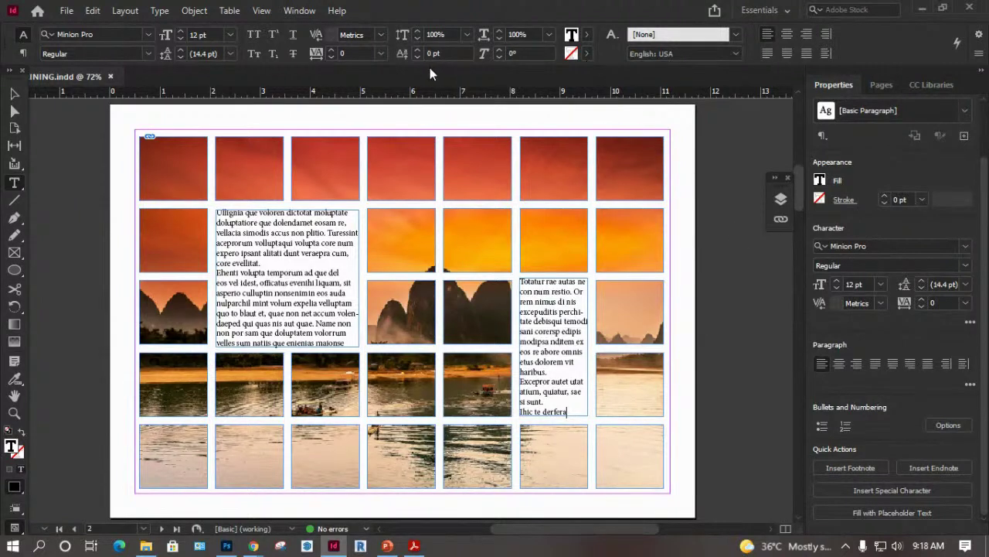
click(15, 94)
double_click(222, 213)
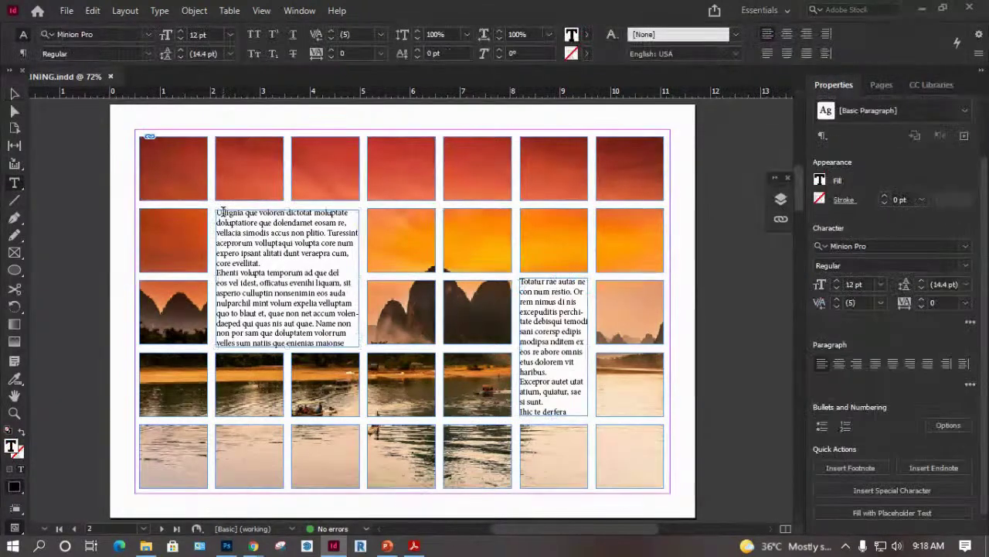
drag(217, 212, 224, 213)
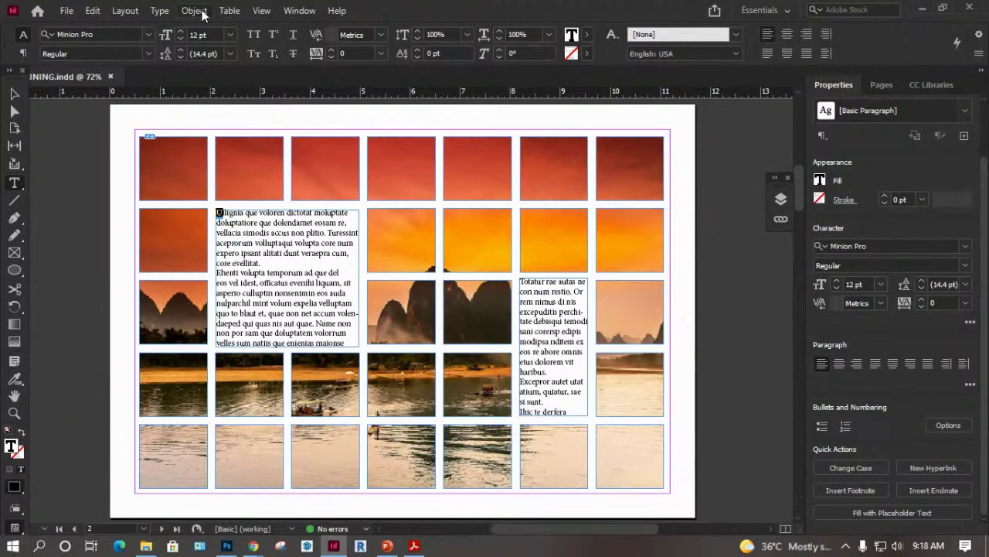
click(160, 11)
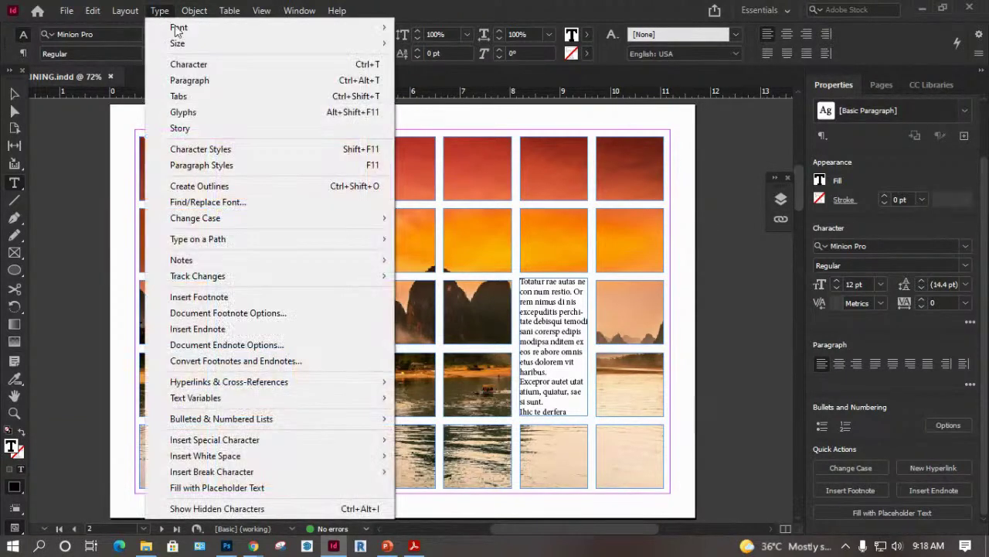
click(199, 81)
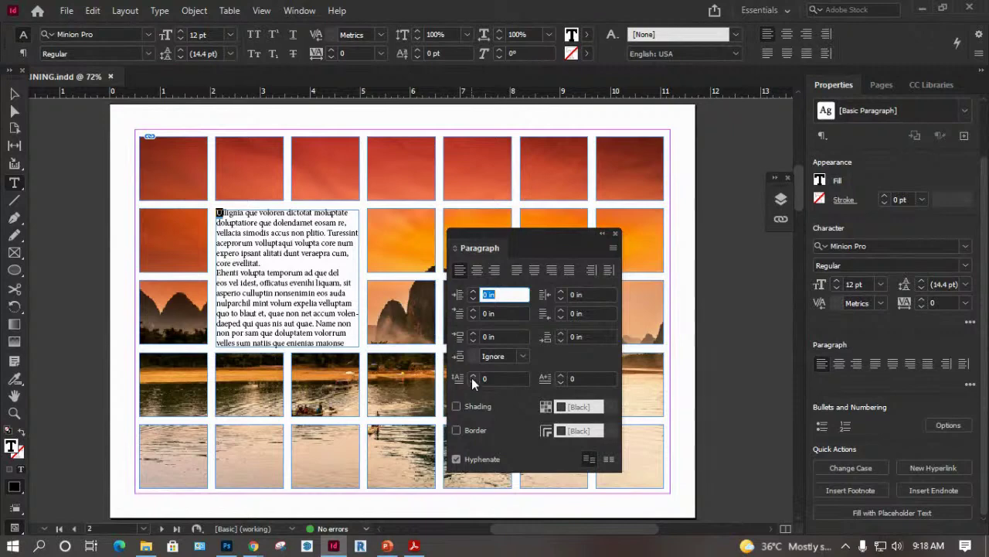
click(615, 234)
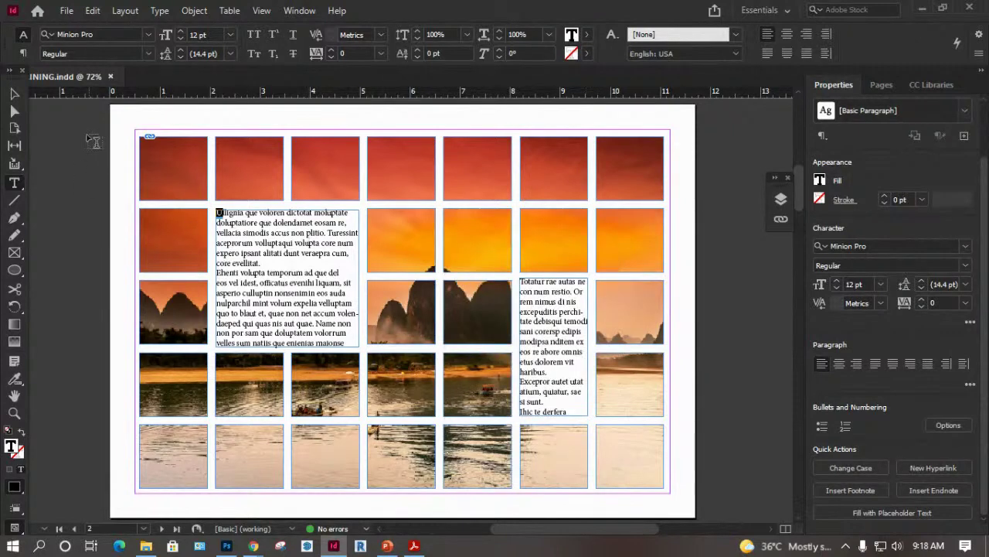
Give the initial U of the larger text frame's first paragraph a drop cap four lines high.
click(14, 94)
key(z)
drag(178, 180, 379, 379)
click(14, 93)
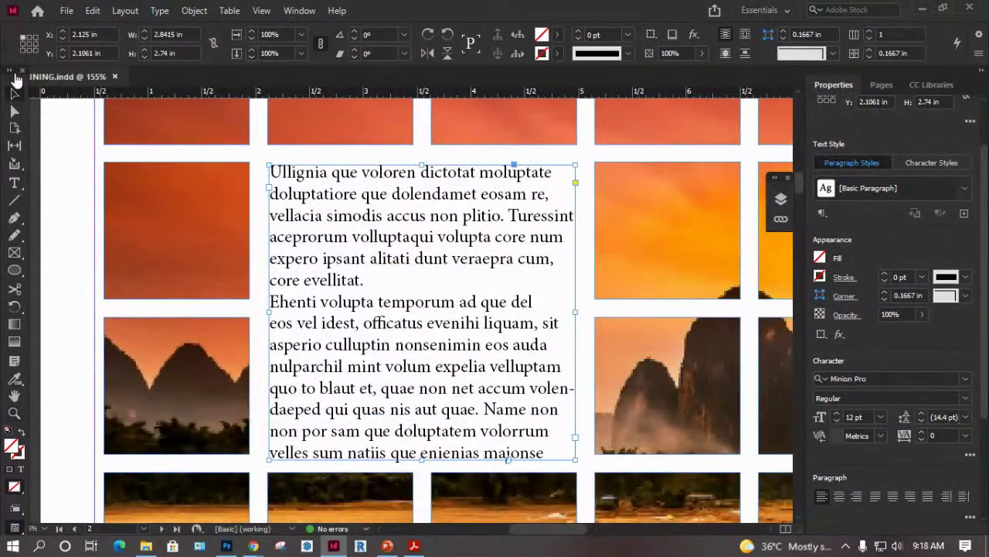
double_click(276, 171)
drag(270, 172, 283, 172)
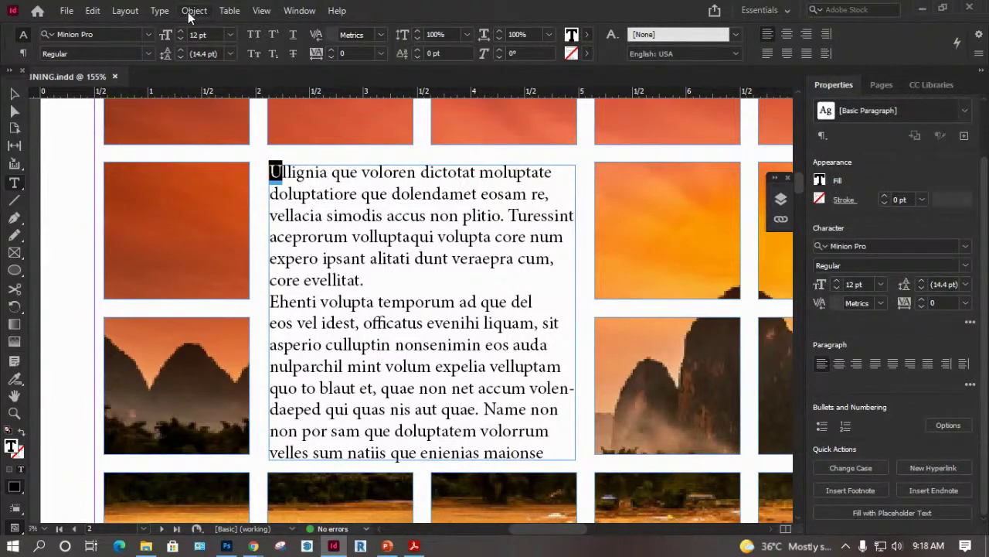
click(161, 10)
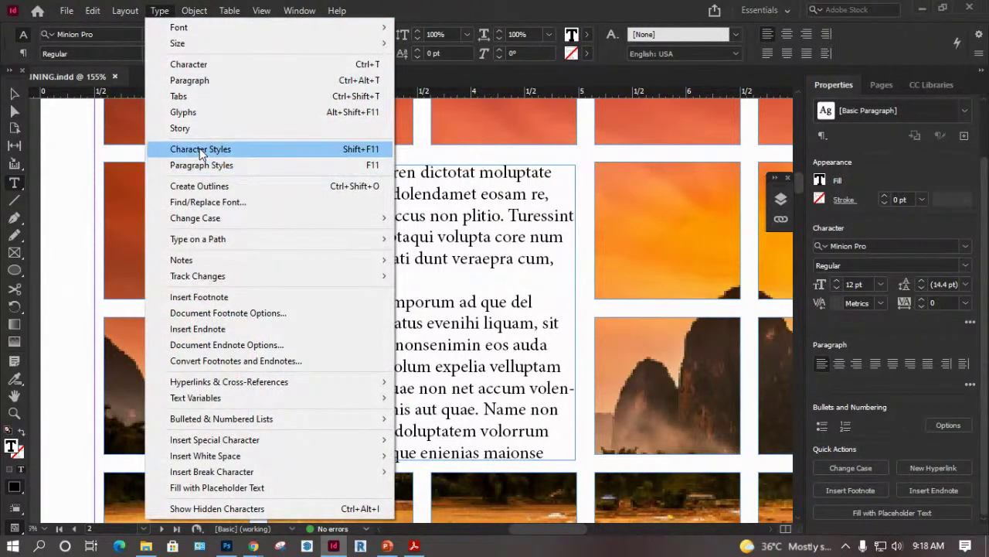
click(204, 81)
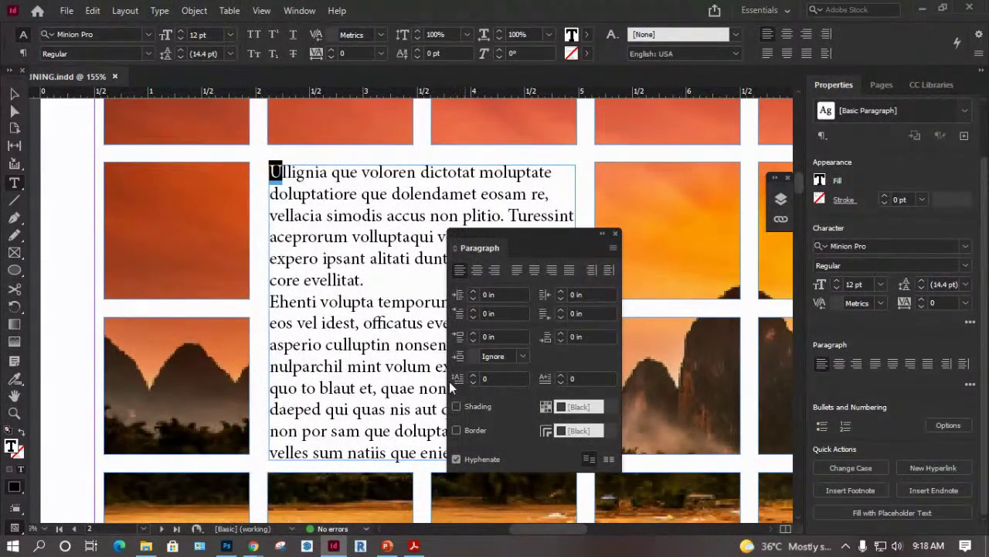
click(473, 375)
click(473, 374)
click(473, 375)
click(473, 375)
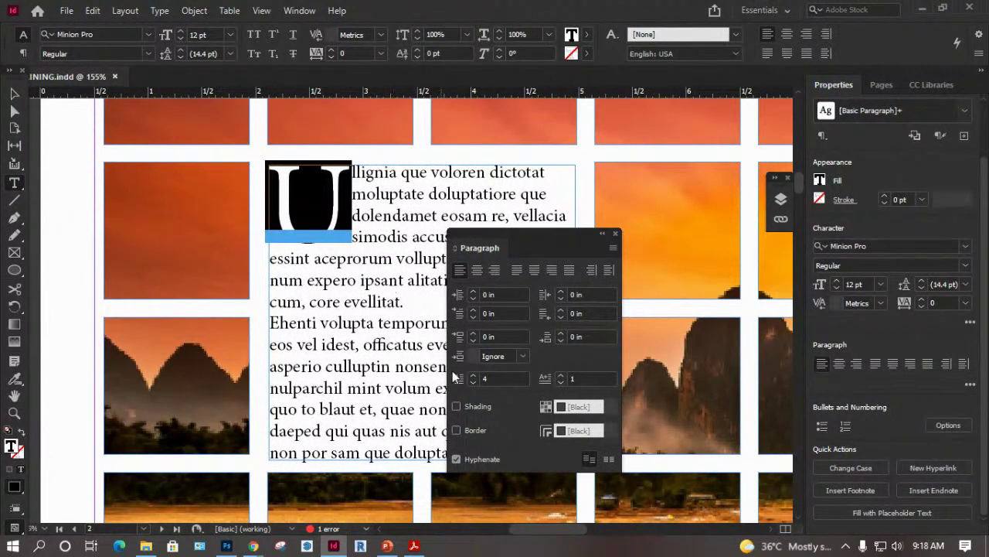
Reduce the U drop cap to three lines and close the paragraph settings.
click(345, 222)
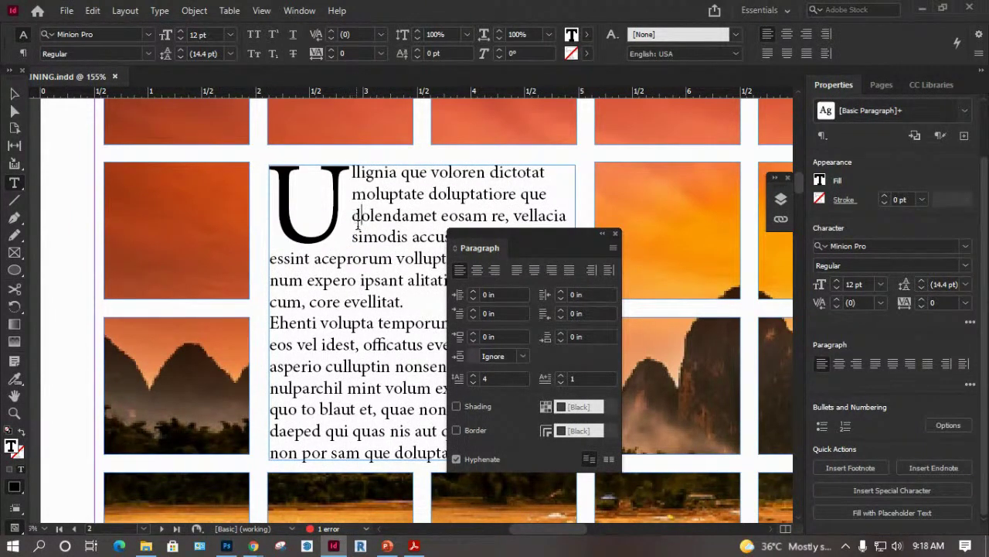
drag(354, 221, 299, 209)
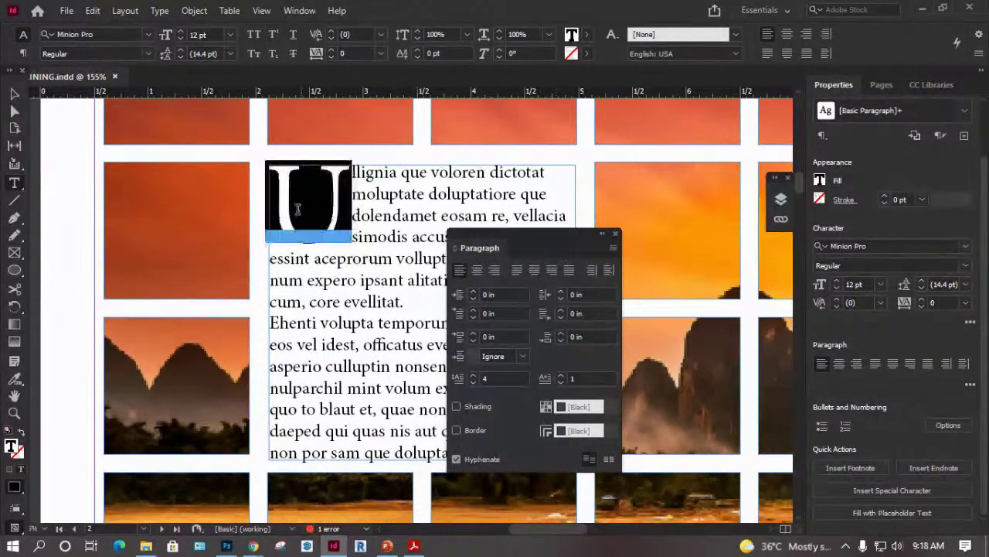
click(474, 381)
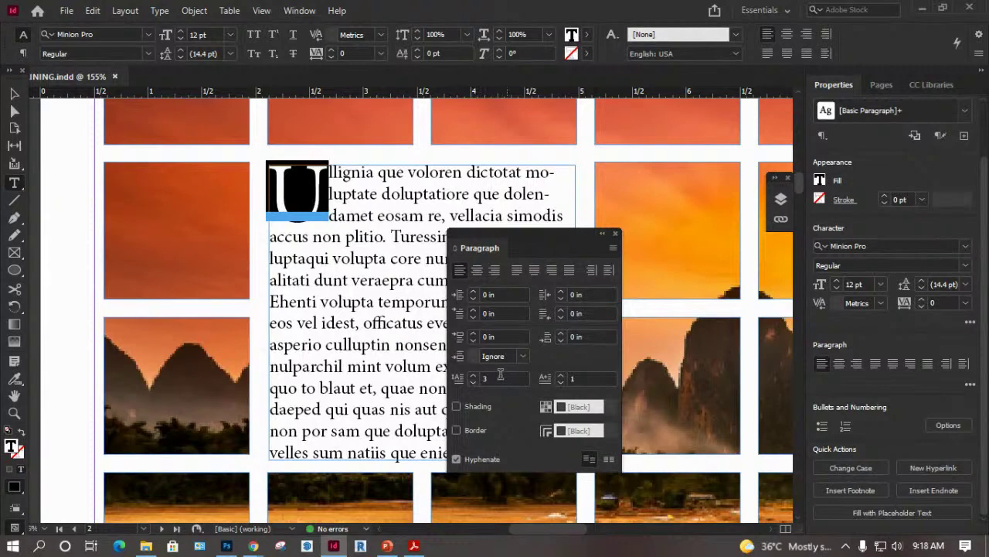
click(616, 234)
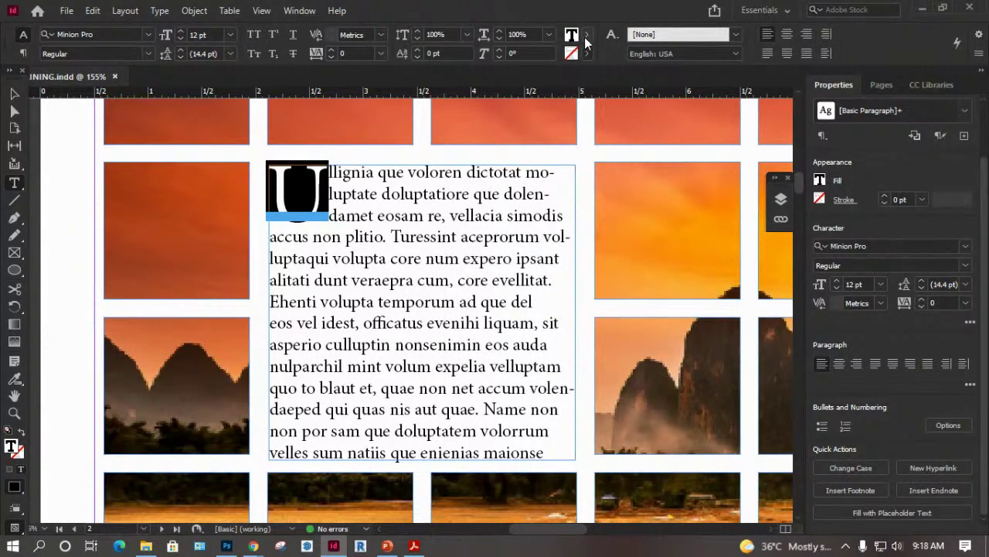
Colour the U drop cap with the red swatch C=15 M=100 Y=100 K=0 and deselect the text.
click(584, 36)
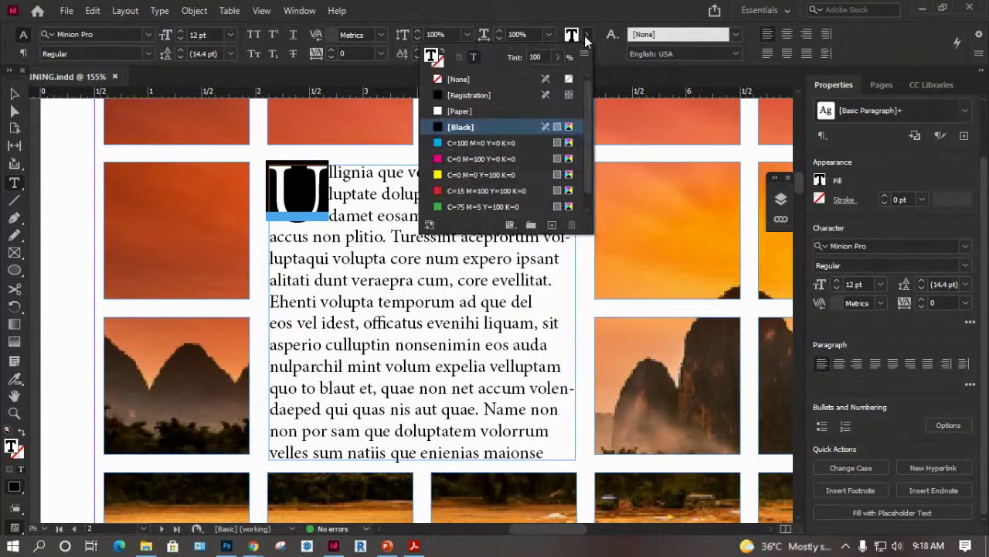
click(449, 190)
key(Escape)
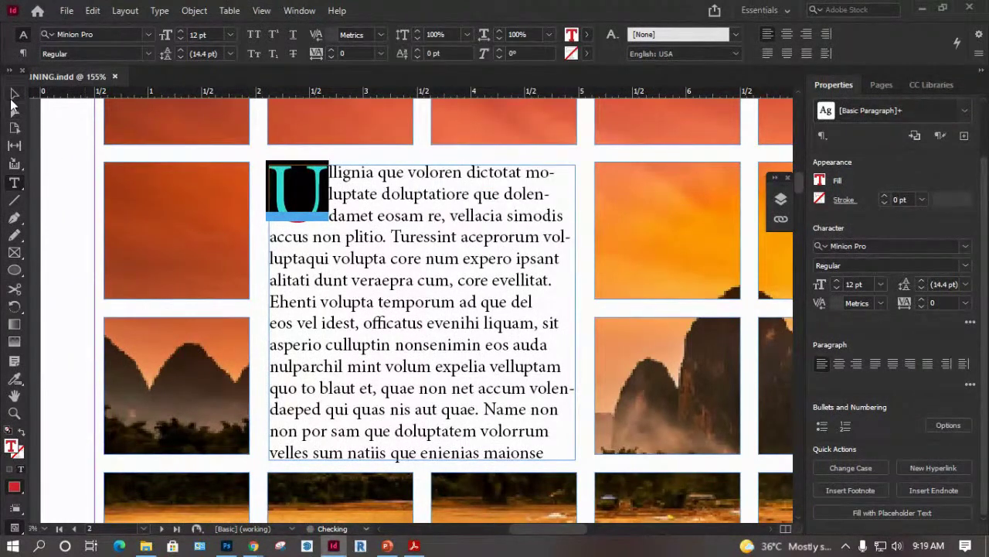
key(Escape)
key(Escape)
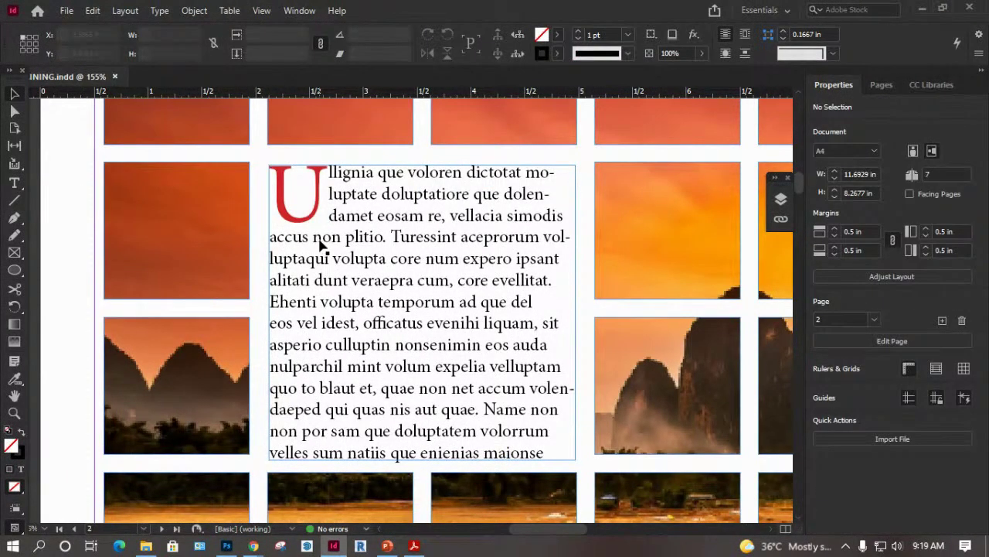
Give the narrow text frame's initial T a two-line drop cap and colour it with the red swatch C=15 M=100 Y=100 K=0.
key(ctrl+0)
key(z)
drag(624, 244, 506, 429)
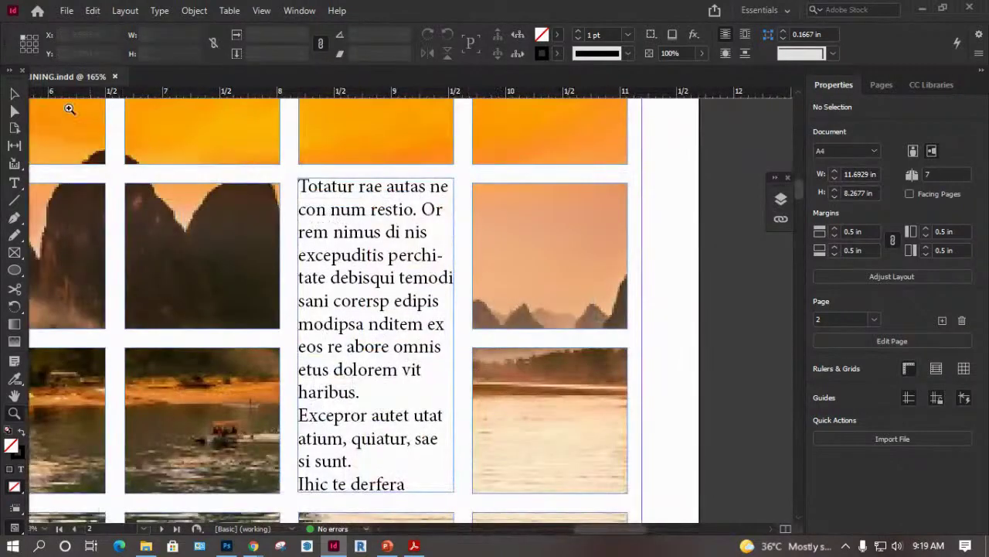
click(13, 99)
double_click(317, 189)
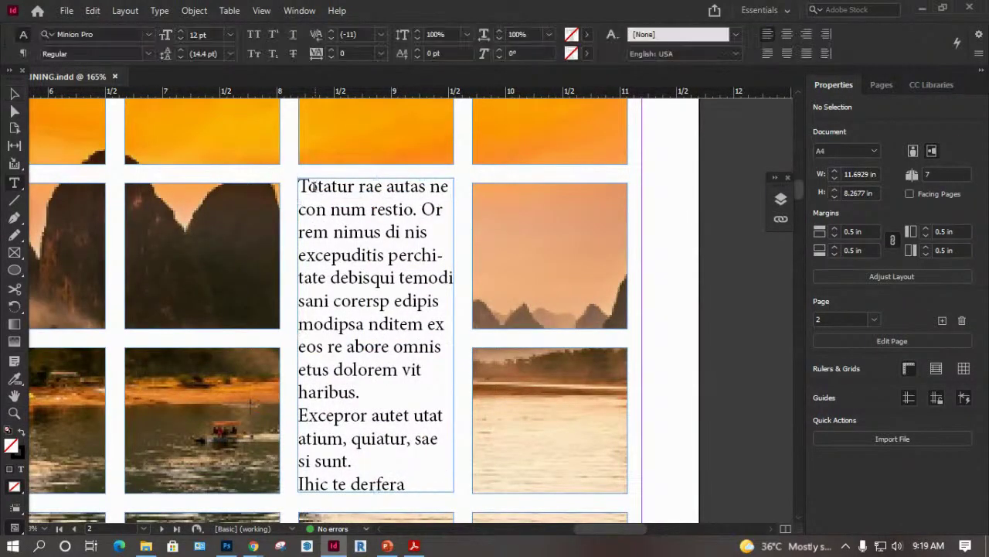
drag(308, 186, 298, 186)
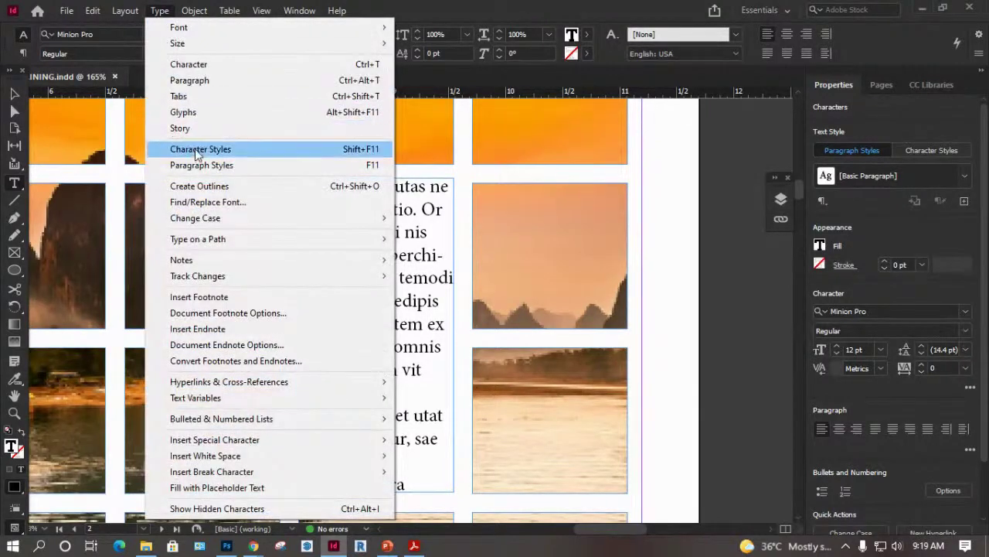
click(195, 85)
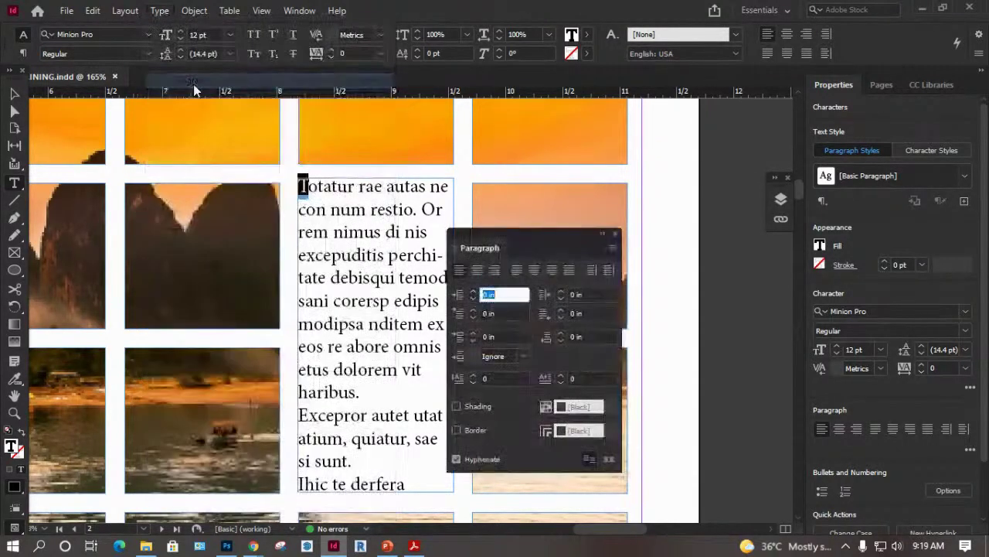
click(474, 376)
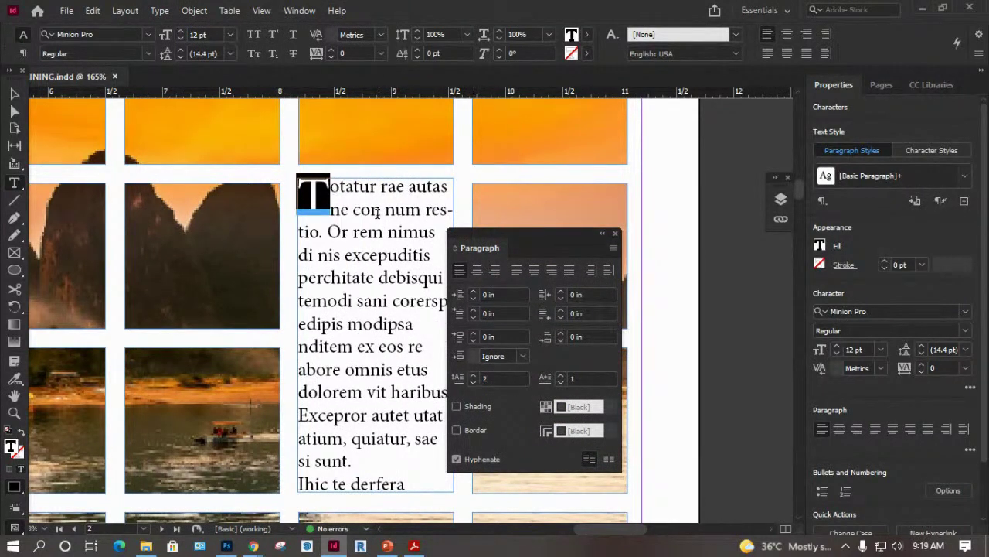
click(615, 234)
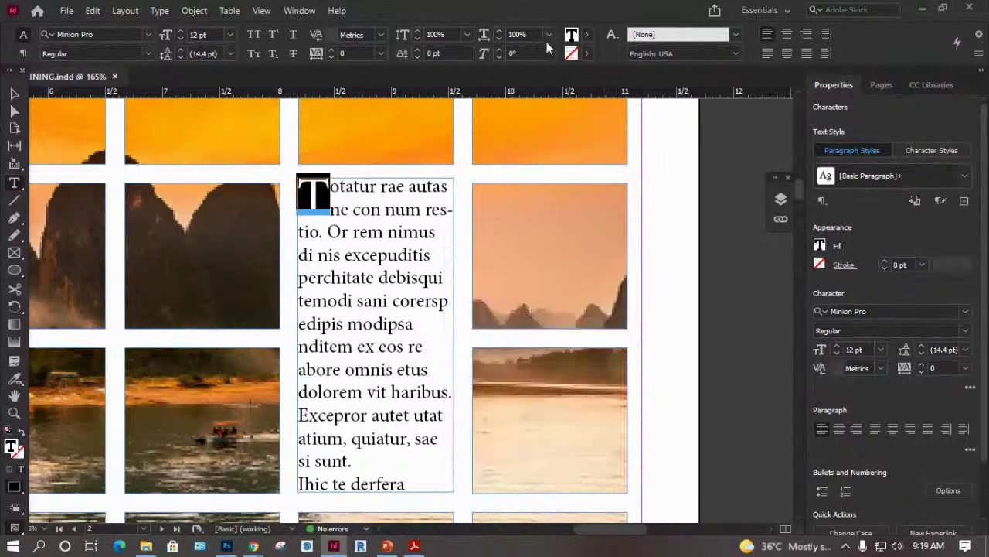
click(585, 38)
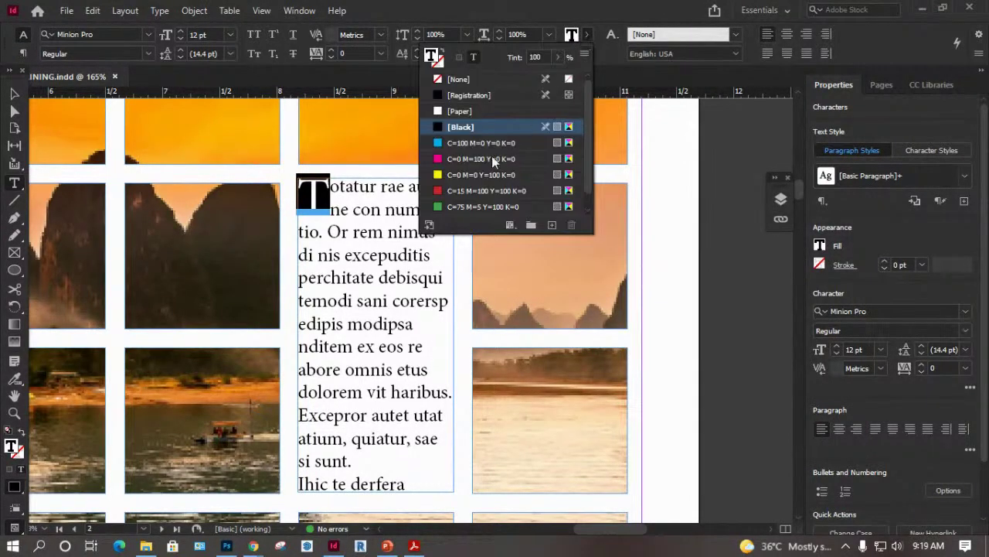
click(440, 190)
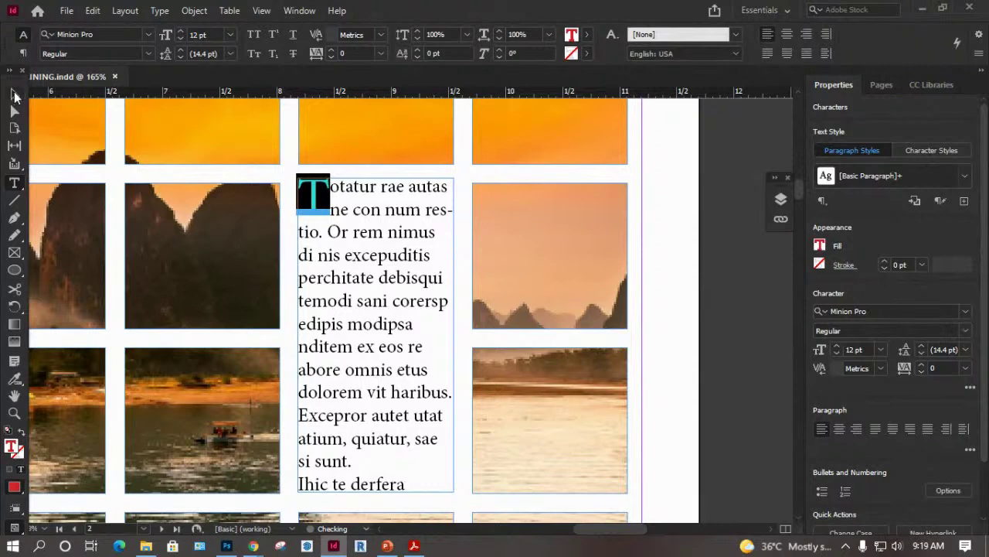
Select only the T drop cap in the narrow text frame and set its font to Blackadder ITC.
click(15, 93)
double_click(323, 200)
triple_click(324, 193)
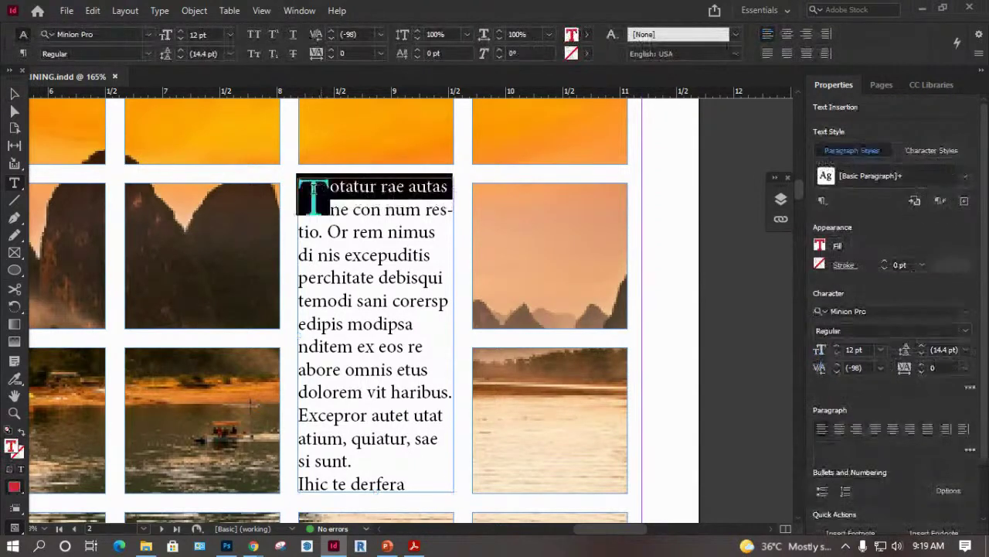
click(323, 187)
click(328, 186)
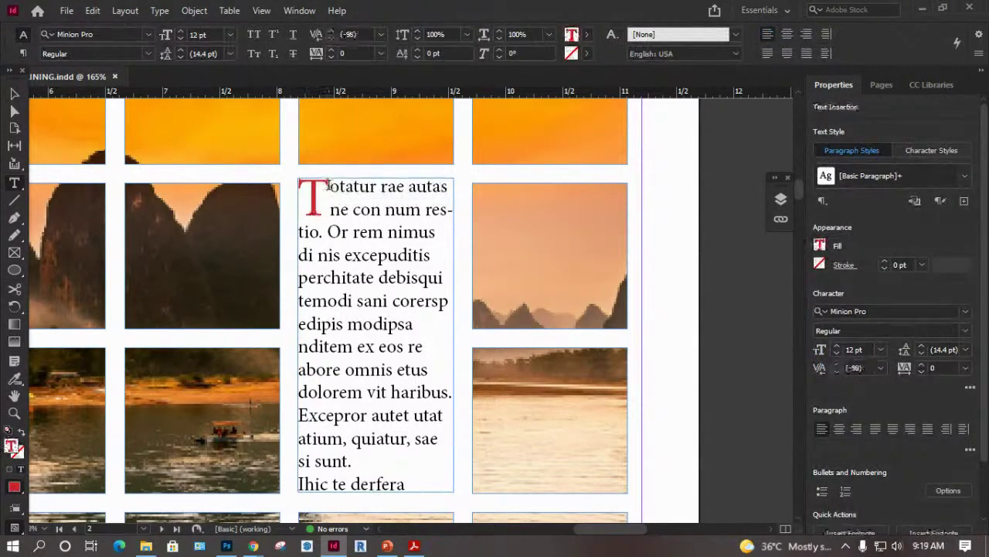
key(shift+Left)
click(147, 34)
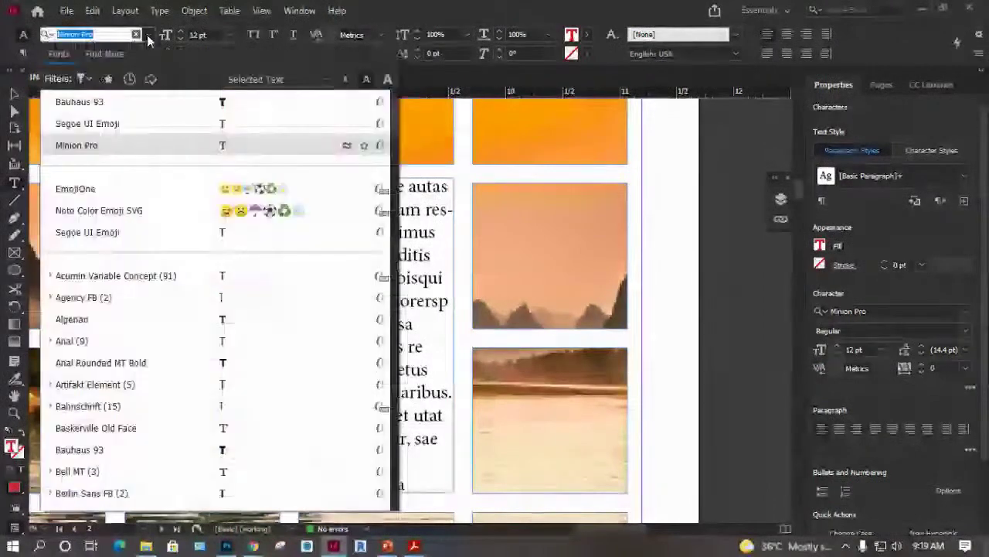
scroll(145, 340, down, 3)
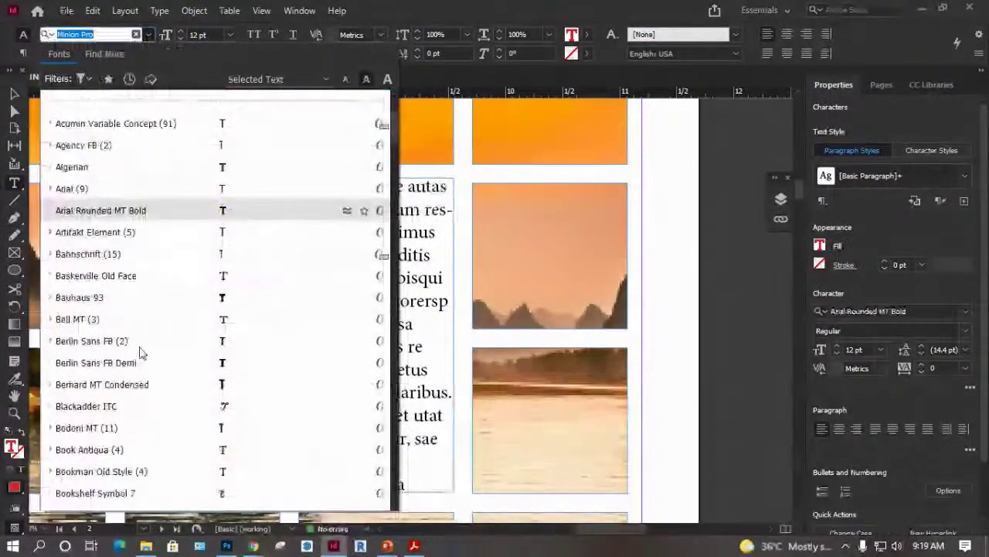
click(111, 407)
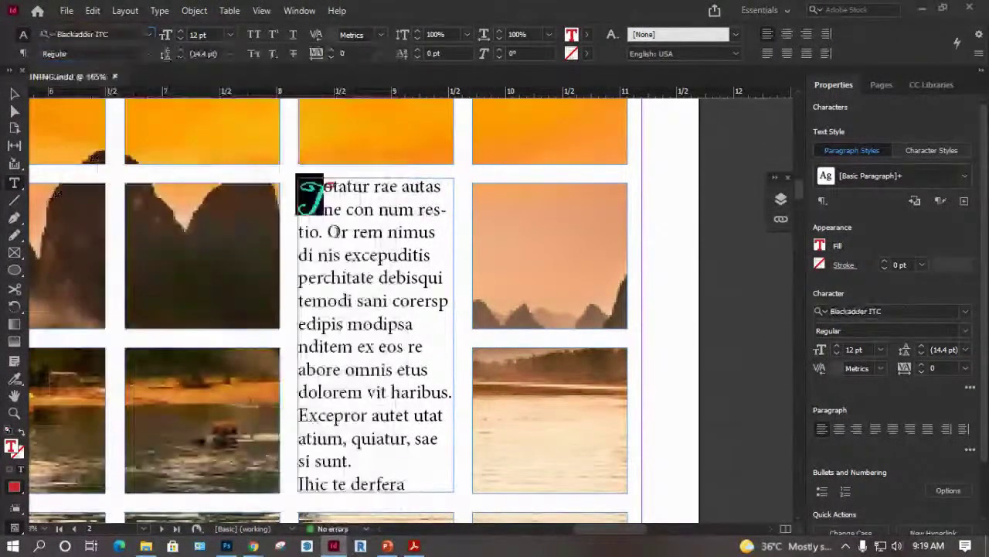
Change the T drop cap's font to Cooper Black and deselect the text frame.
click(148, 34)
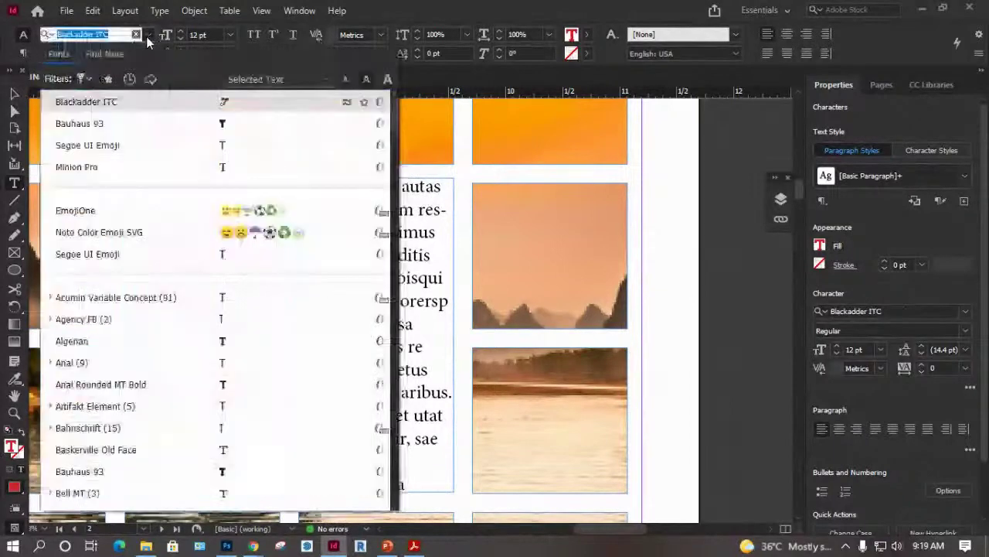
scroll(158, 344, down, 4)
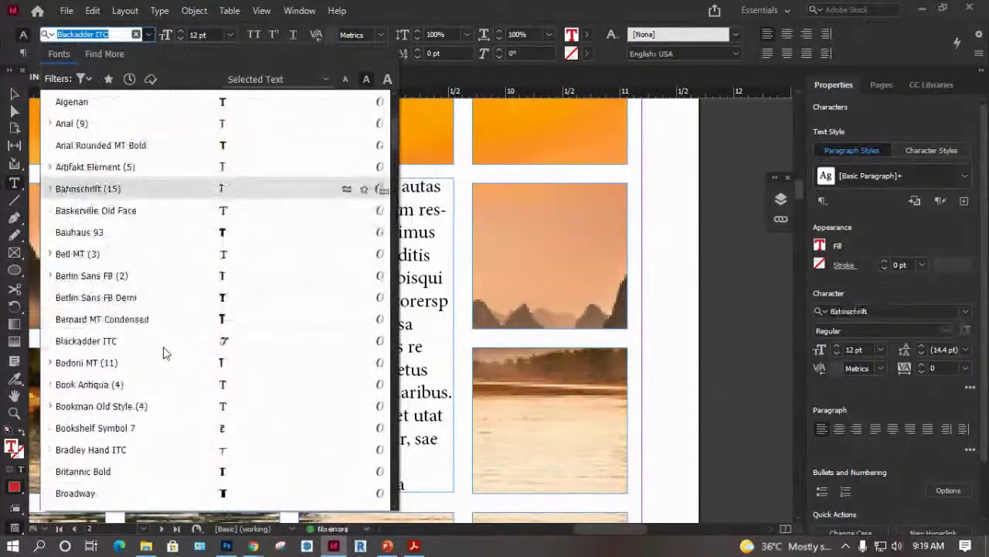
scroll(164, 352, down, 3)
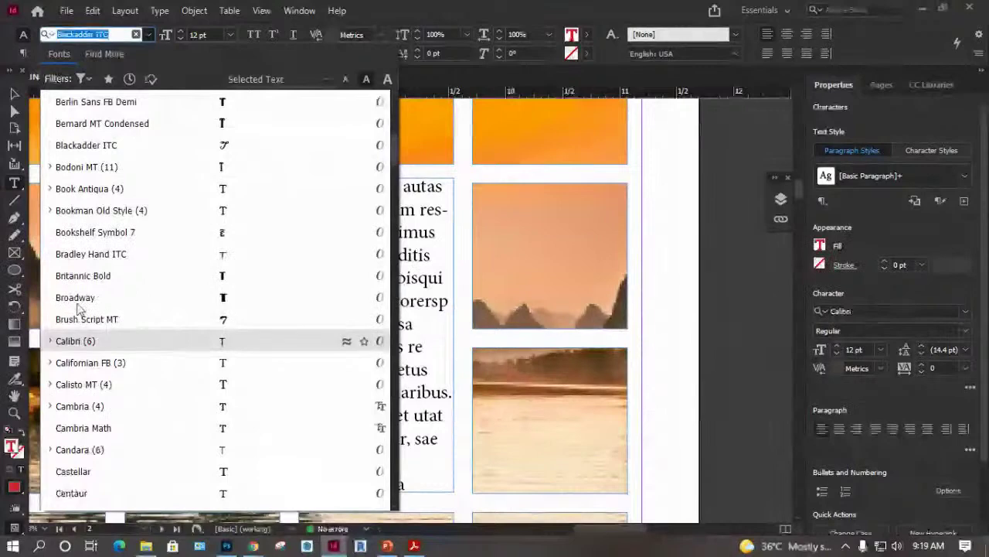
scroll(127, 367, down, 5)
scroll(128, 367, down, 1)
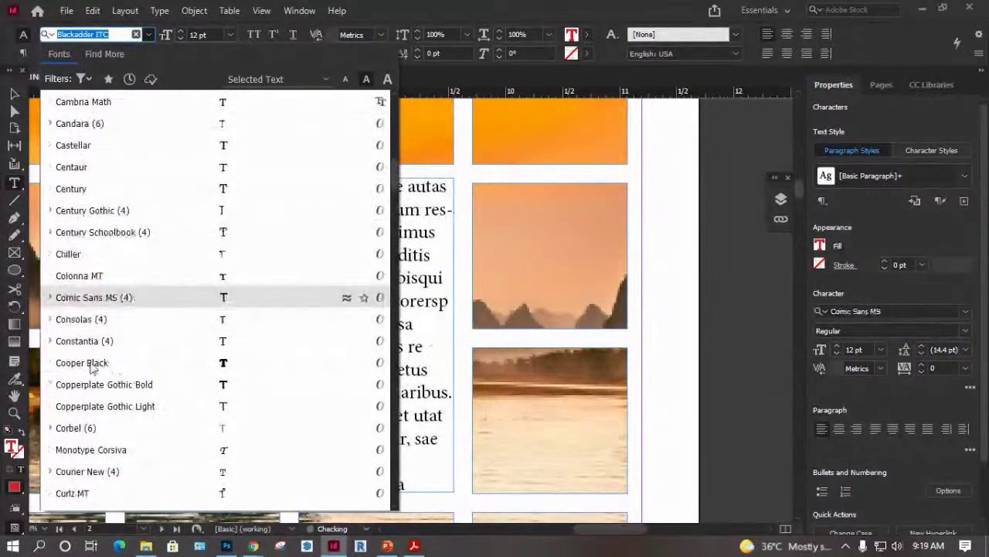
click(91, 363)
click(14, 94)
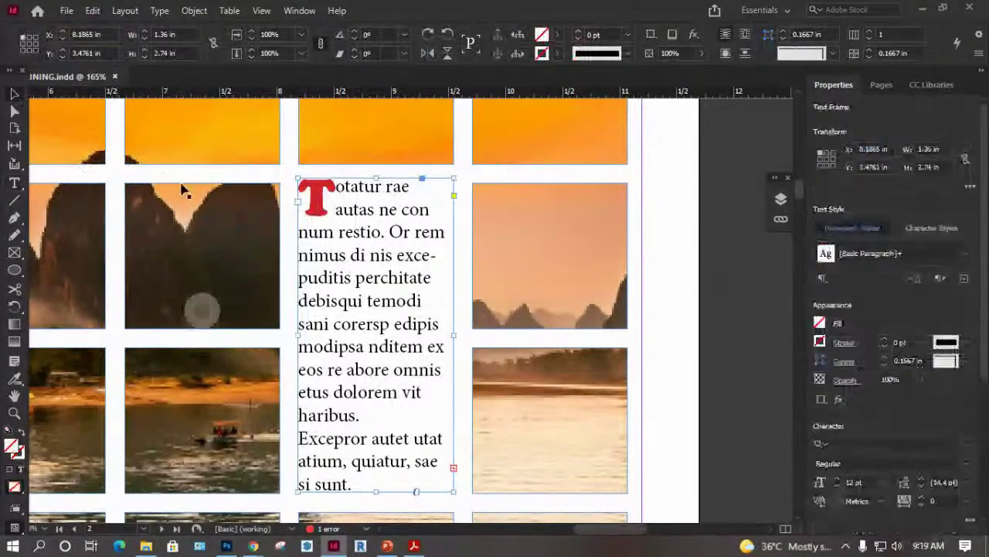
click(674, 256)
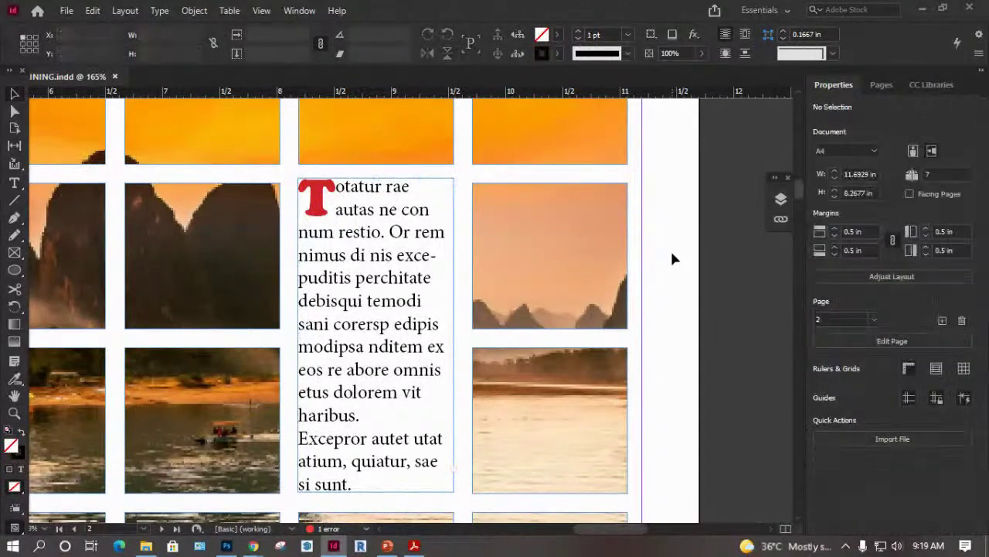
Select the whole photo grid together with both text frames on page 2 and delete everything.
key(ctrl+0)
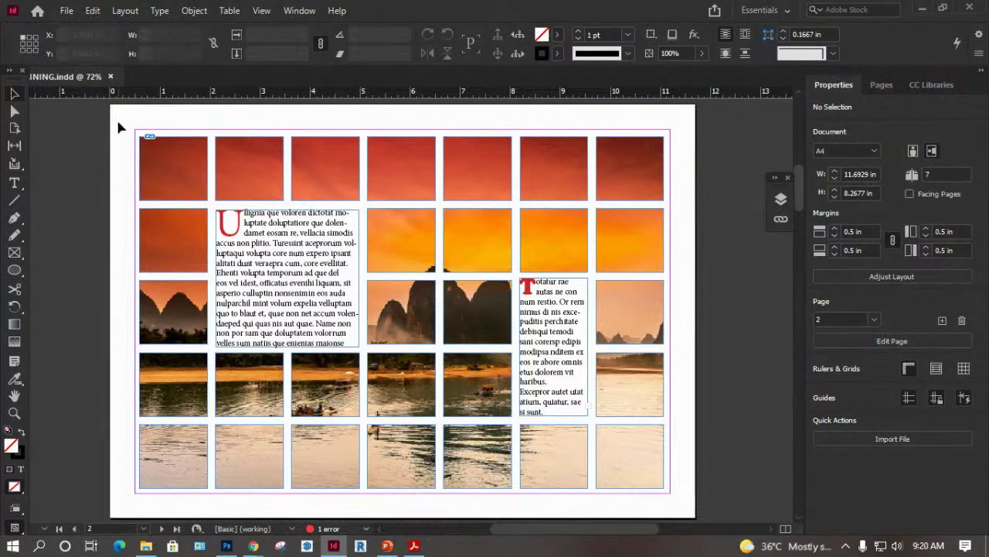
drag(129, 116, 681, 500)
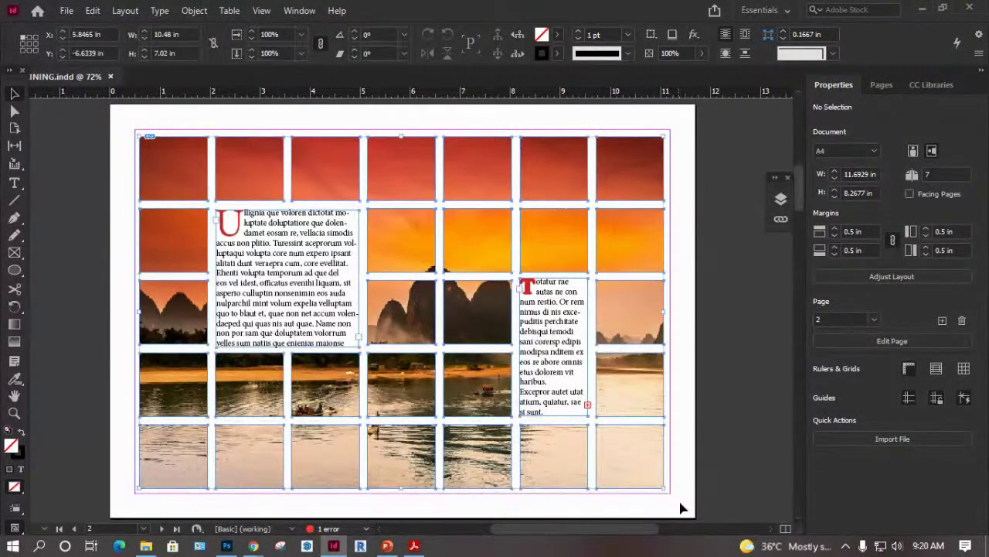
key(Delete)
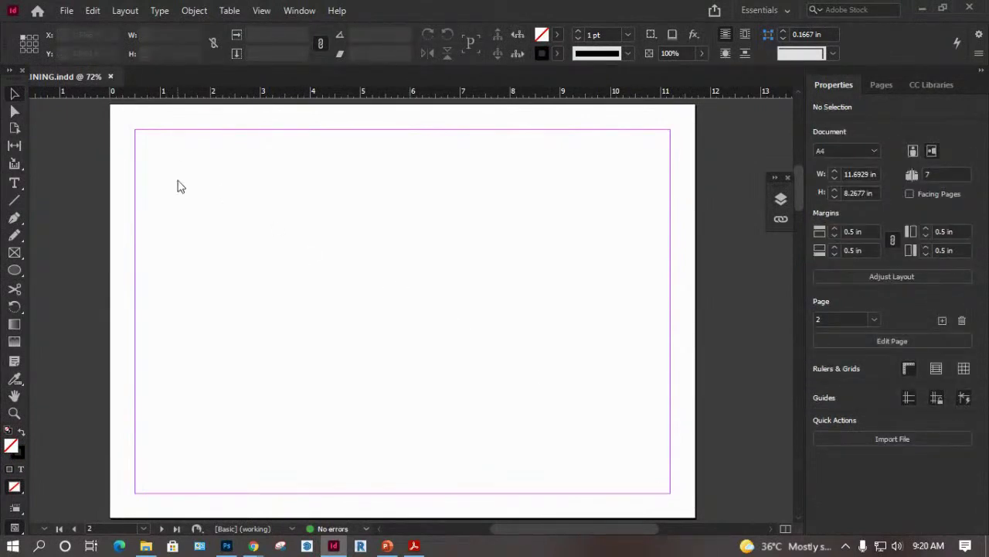
Place the sunset river landscape JPG at 100% scale, starting at the upper-left margin corner of the empty page.
key(ctrl+d)
scroll(493, 330, down, 3)
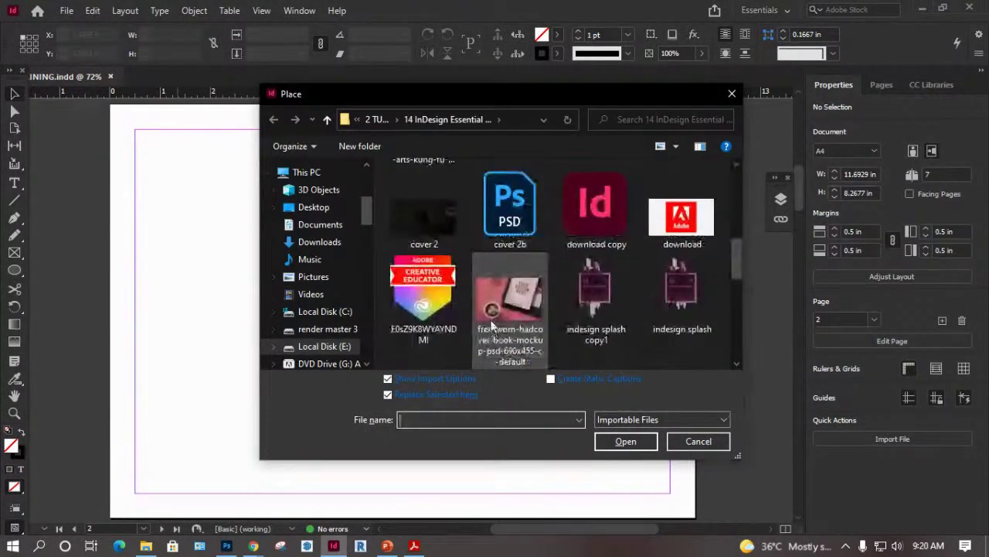
scroll(493, 330, down, 3)
scroll(476, 315, up, 2)
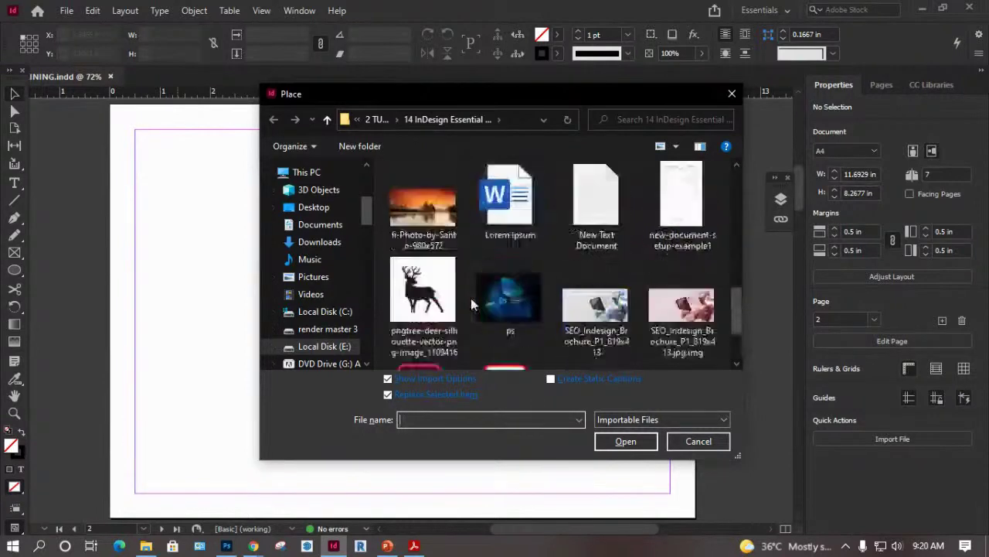
double_click(440, 210)
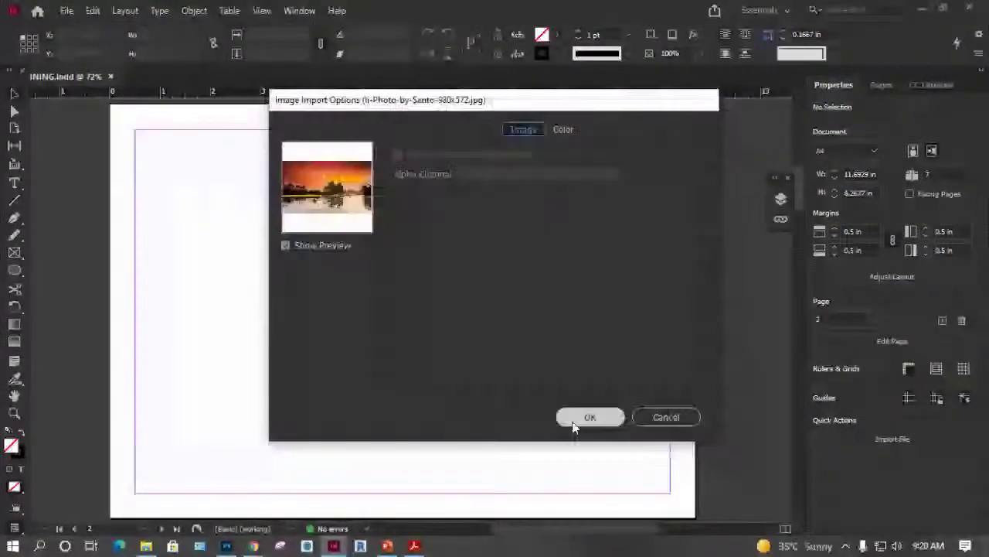
click(582, 417)
click(137, 129)
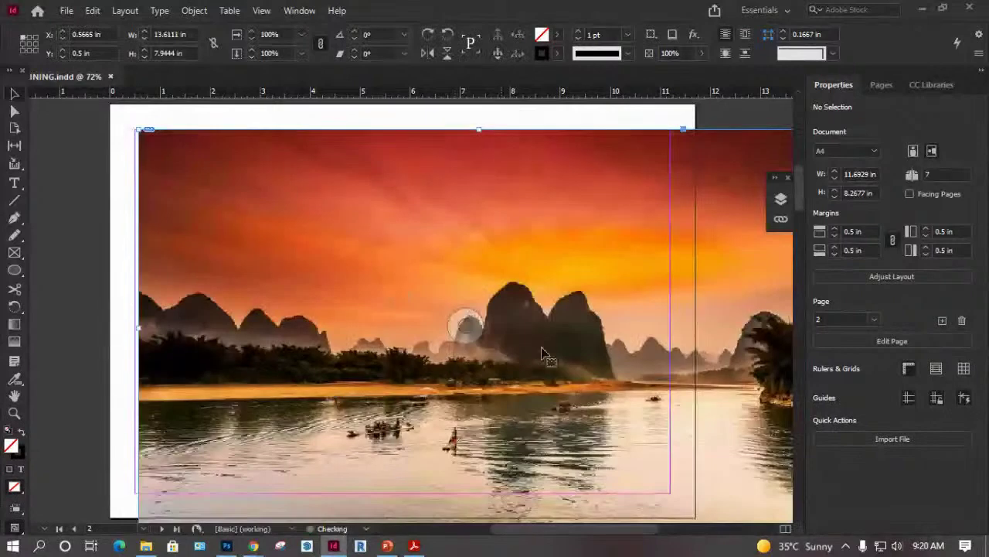
Turn on Auto-Fit in the placed photo's frame fitting options.
right_click(450, 266)
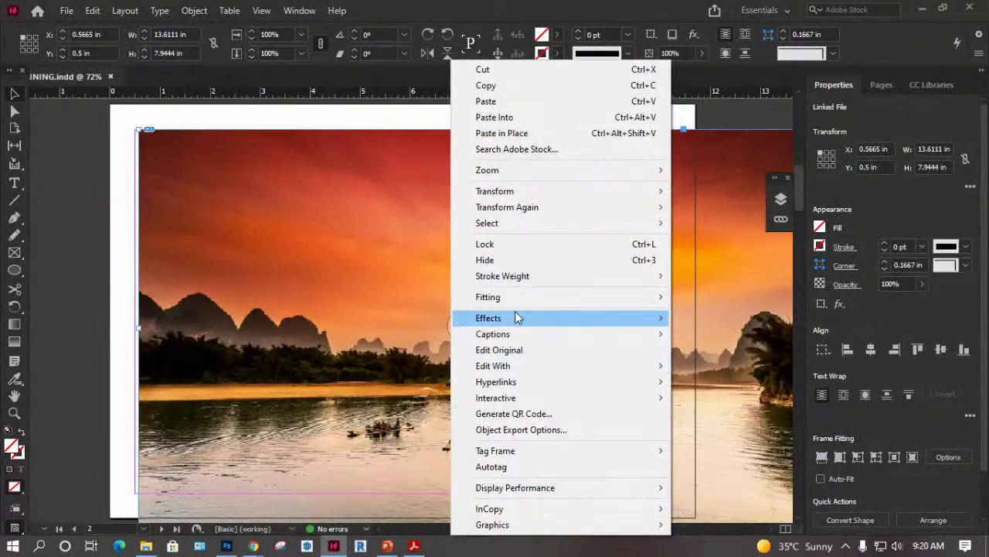
mouse_move(515, 299)
click(723, 434)
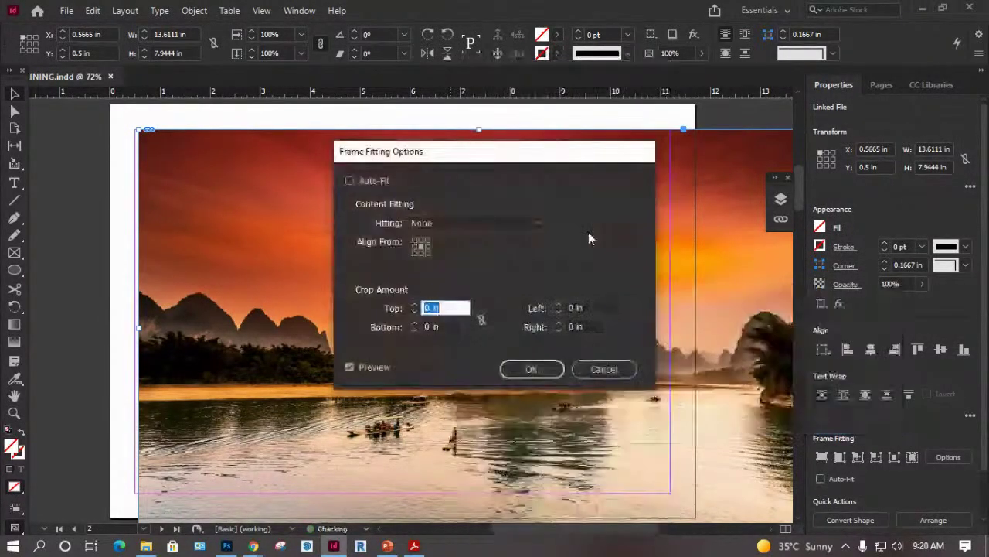
click(367, 180)
click(517, 368)
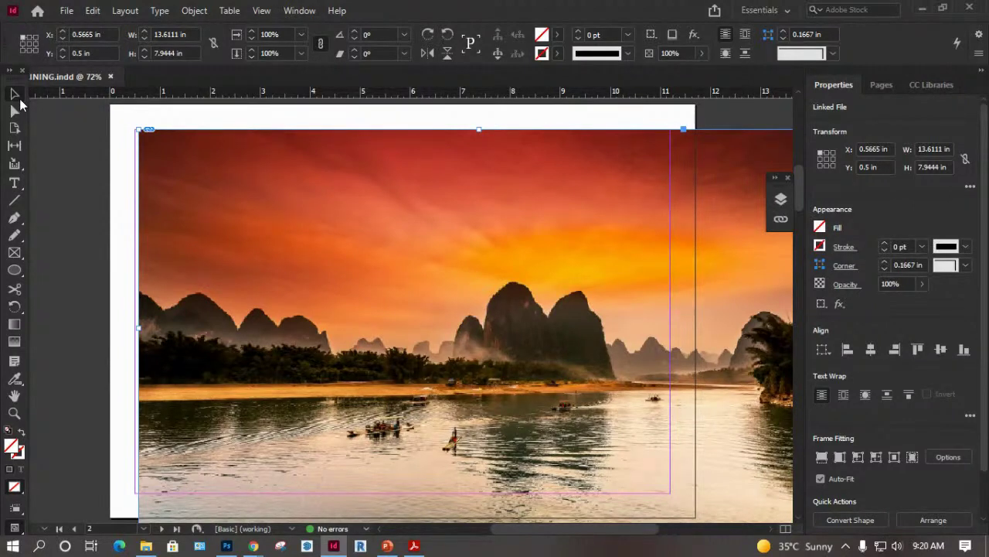
click(466, 325)
Switch to the YouTube live stream in Chrome, review its chat and video quality options, and return to InDesign.
key(alt+Tab)
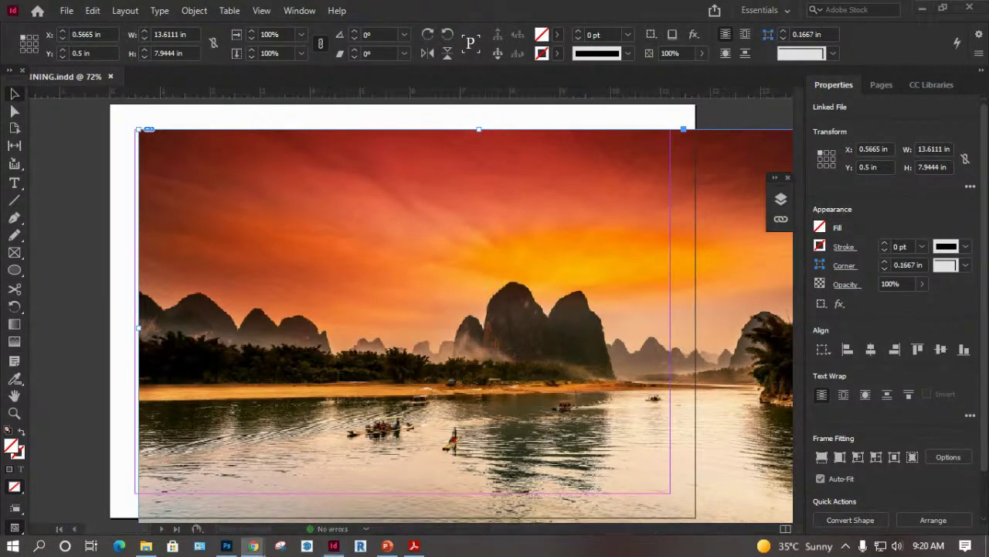
drag(981, 15, 239, 2)
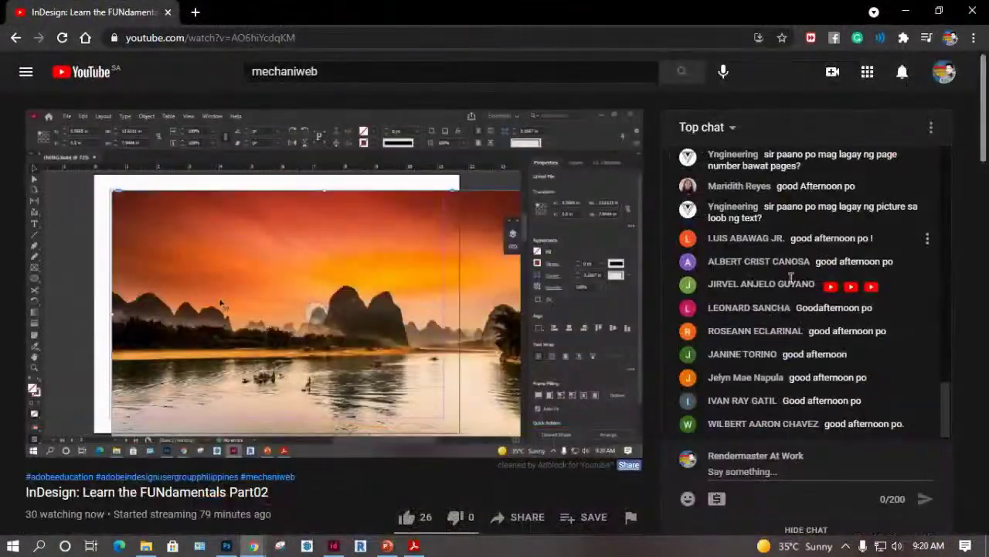
mouse_move(589, 407)
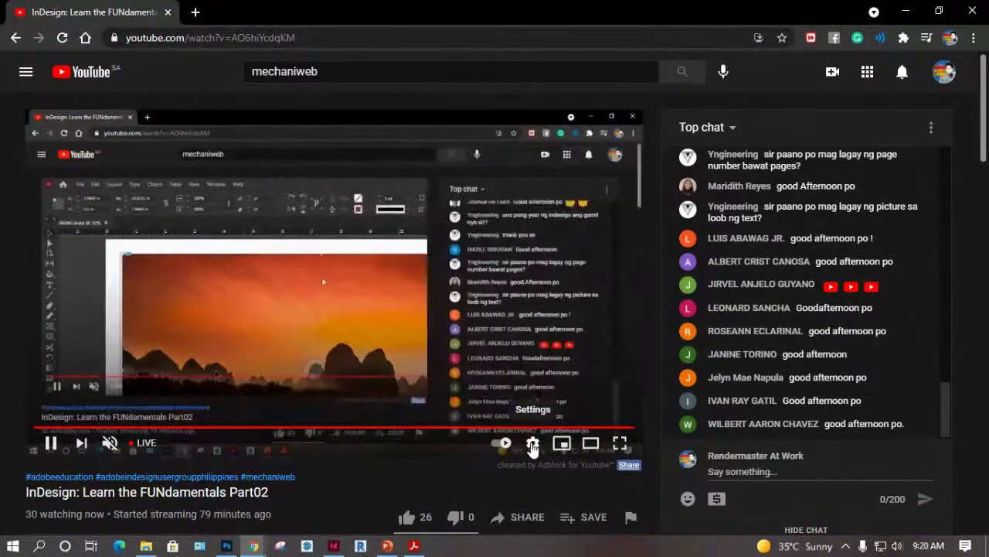
click(532, 444)
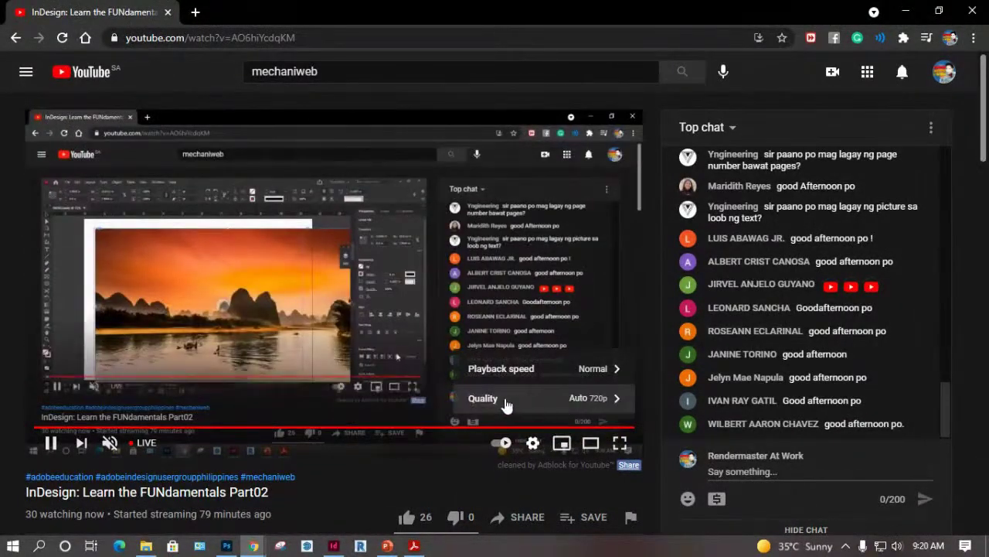
click(591, 400)
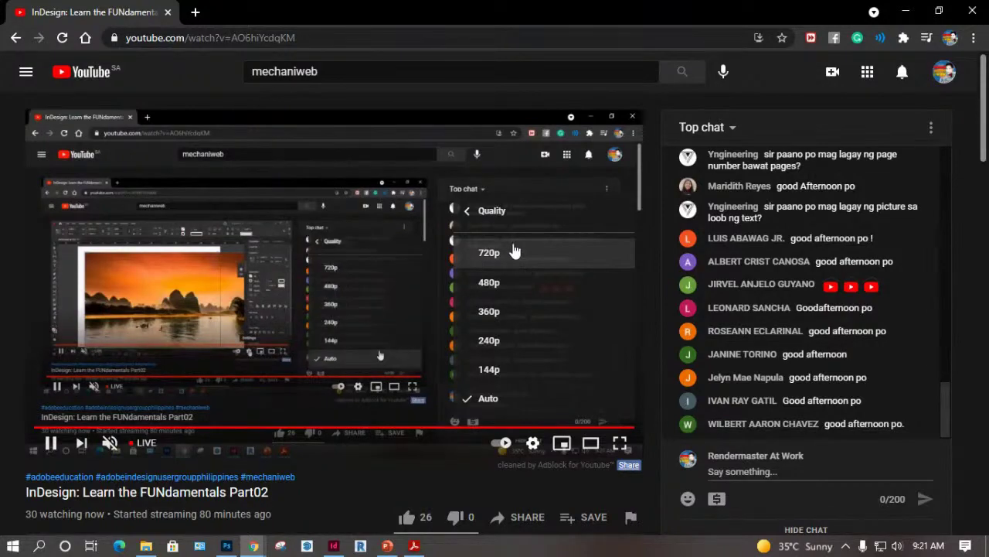
drag(361, 13, 988, 23)
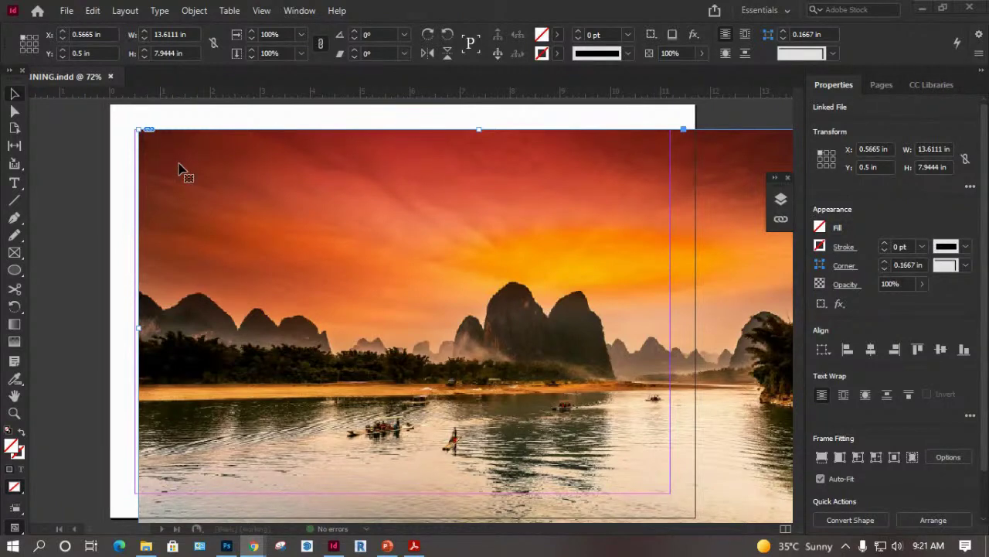
Resize the sunset photo's frame to the page margins, with its left edge at X 0.5 in, width 10.6929 in and height 7.2677 in.
click(93, 214)
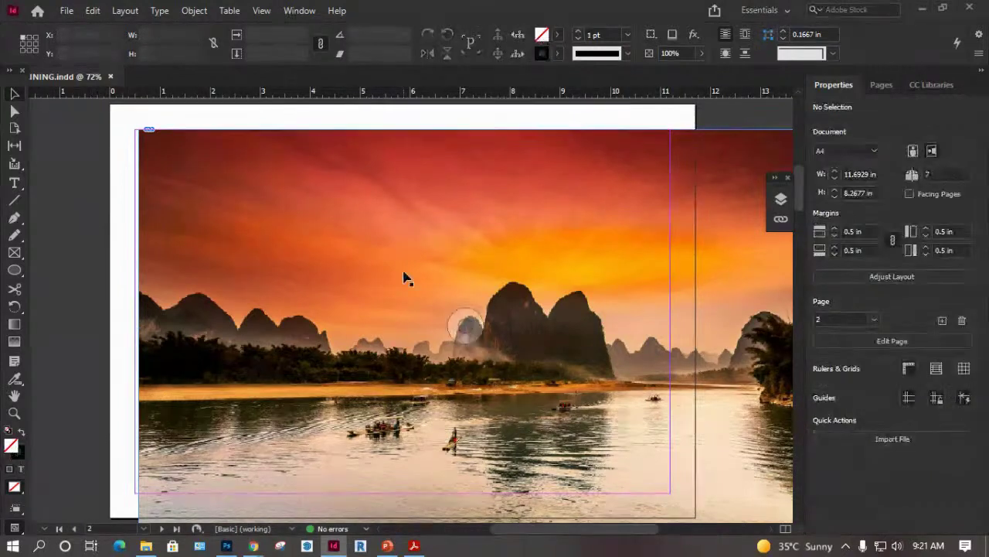
click(466, 283)
scroll(467, 282, right, 5)
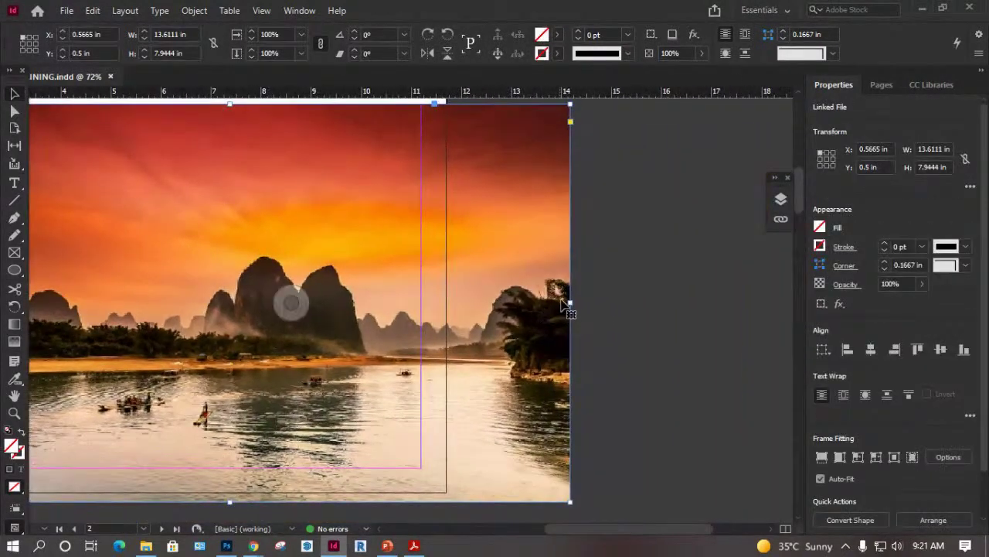
drag(549, 300, 423, 302)
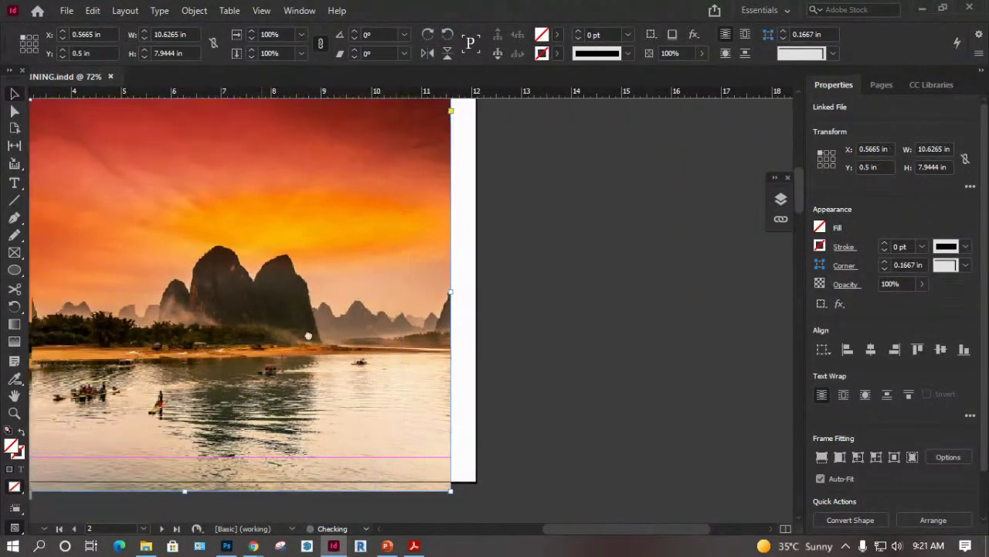
scroll(464, 324, down, 3)
scroll(464, 324, left, 5)
drag(521, 374, 524, 337)
scroll(403, 211, up, 3)
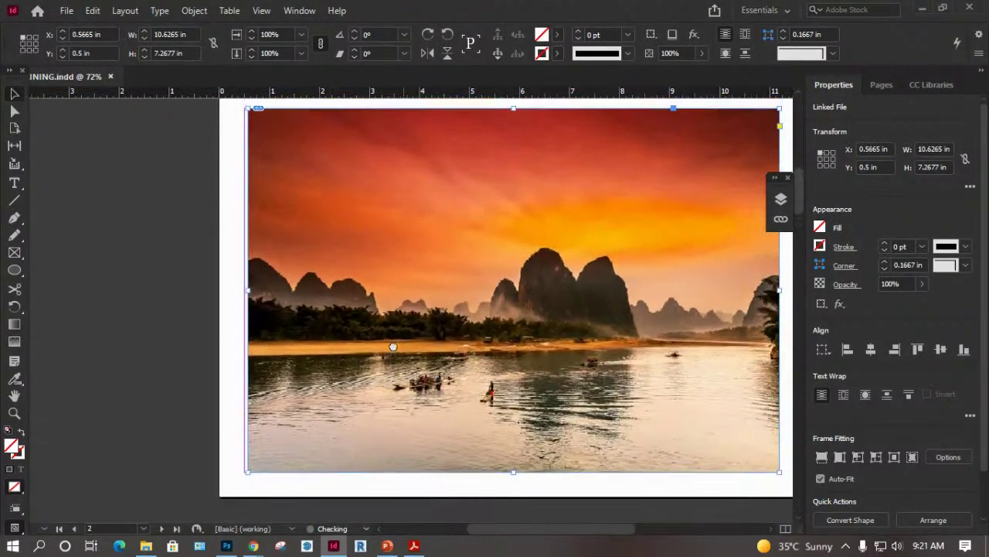
drag(250, 290, 244, 289)
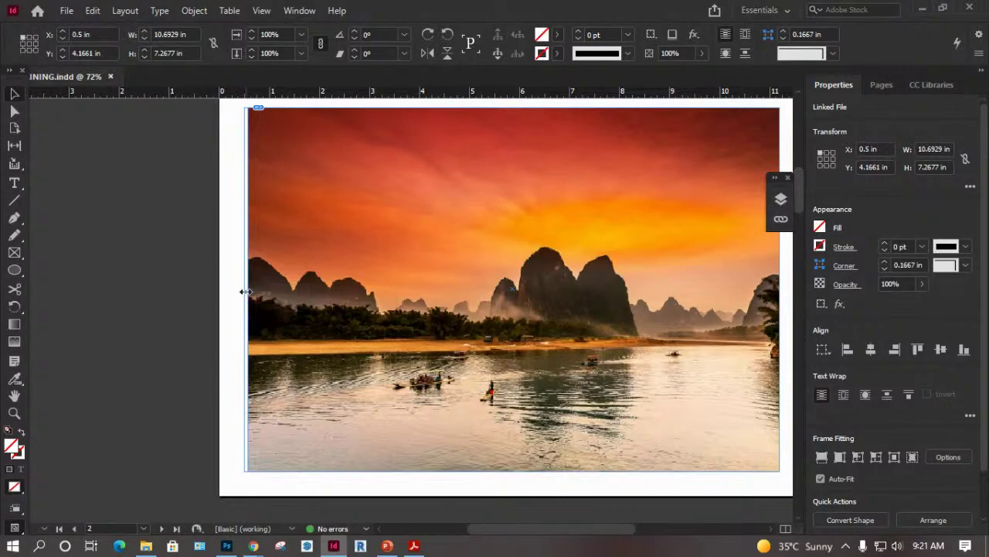
scroll(350, 235, up, 1)
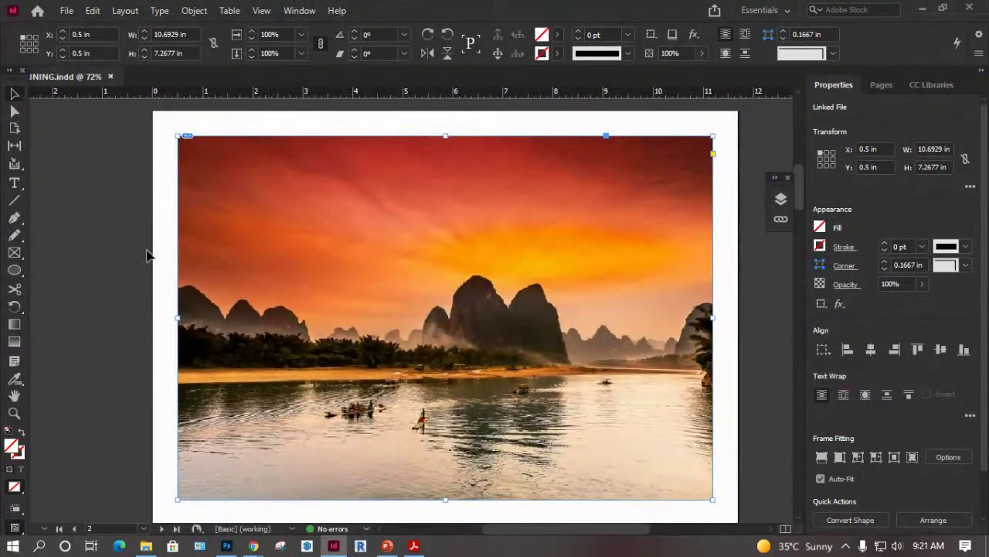
Draw three overlapping frames, about 1.9×3.5, 4.6×2.8 and 2.5×3.1 in, across the photo, rotating the left one 8.5° and the right one -8.5°.
drag(237, 248, 334, 422)
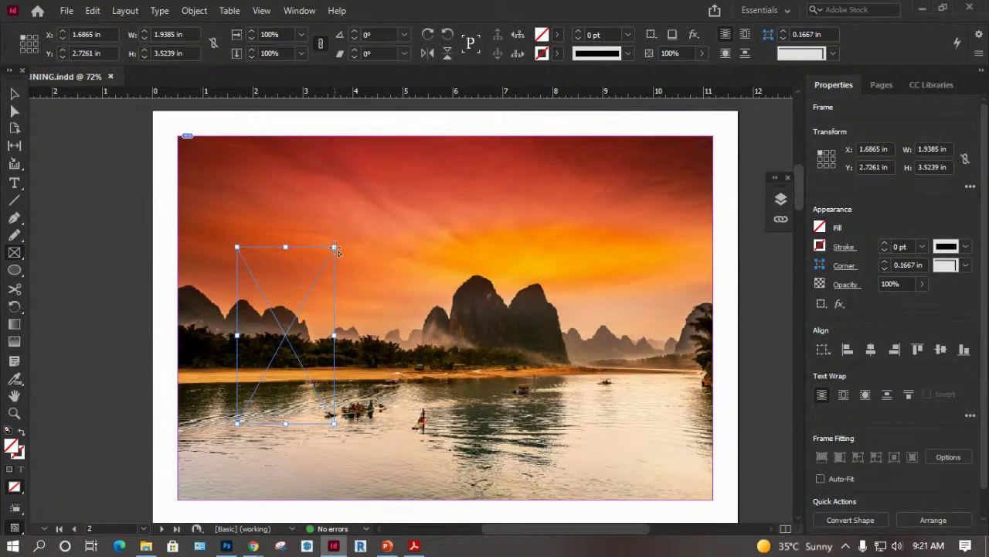
drag(316, 219, 648, 486)
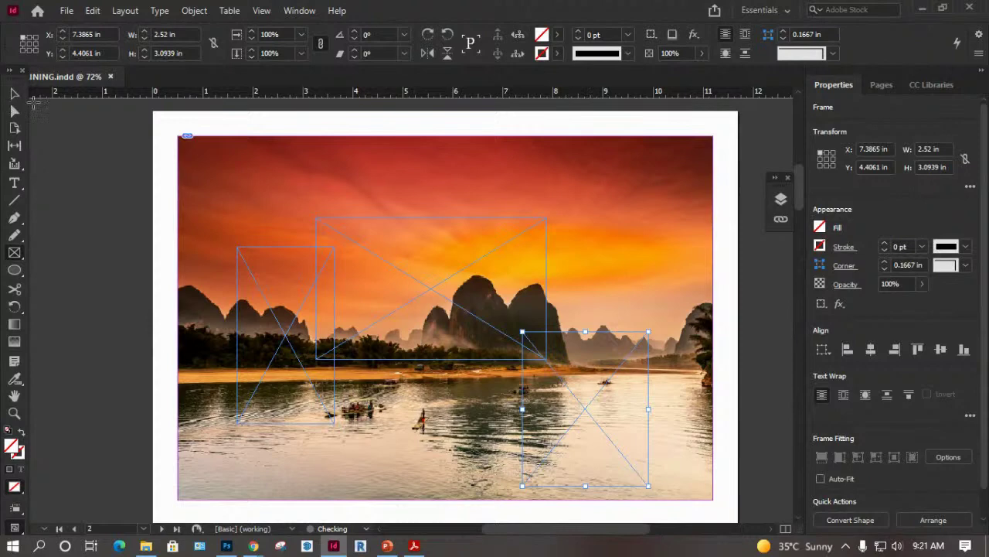
click(16, 94)
click(334, 248)
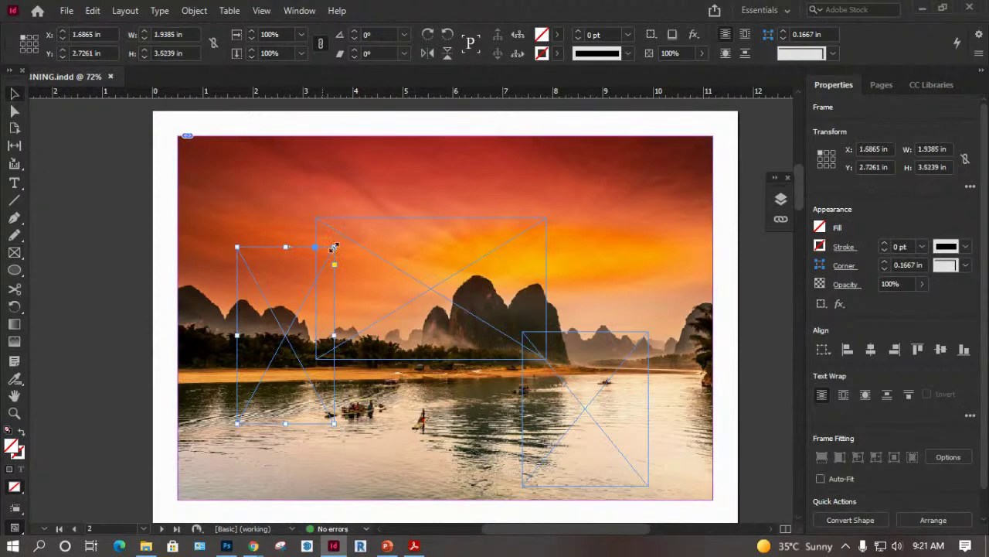
drag(340, 246, 325, 245)
click(572, 336)
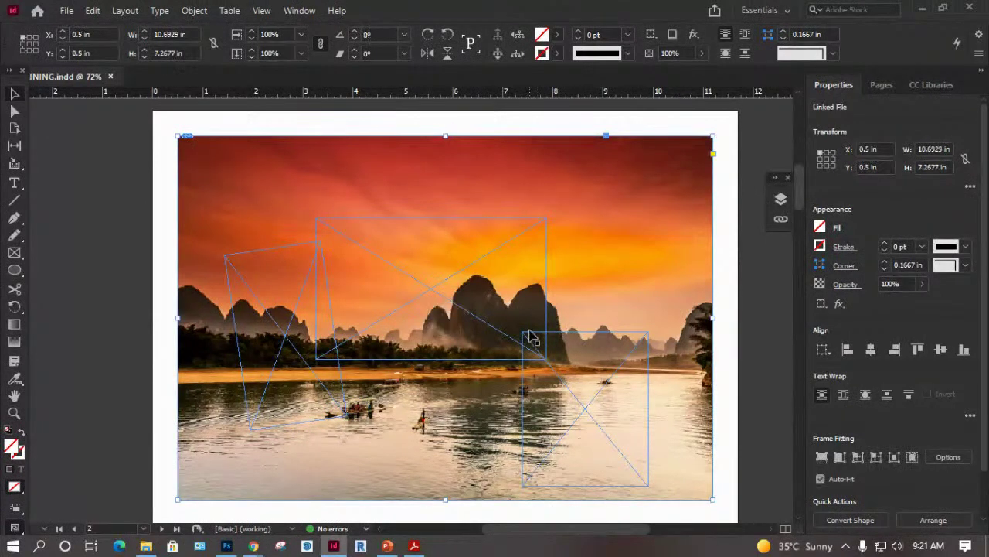
click(643, 340)
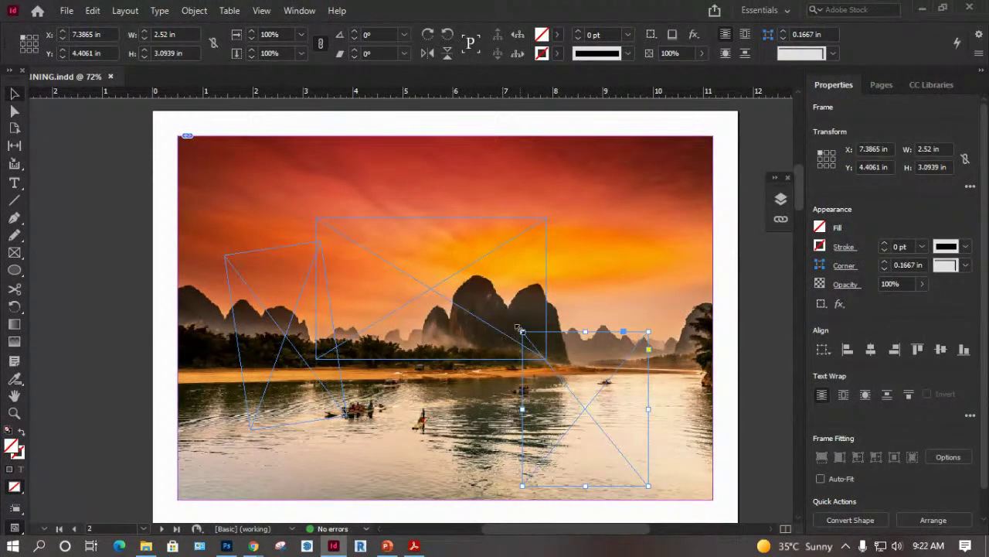
drag(516, 329, 530, 319)
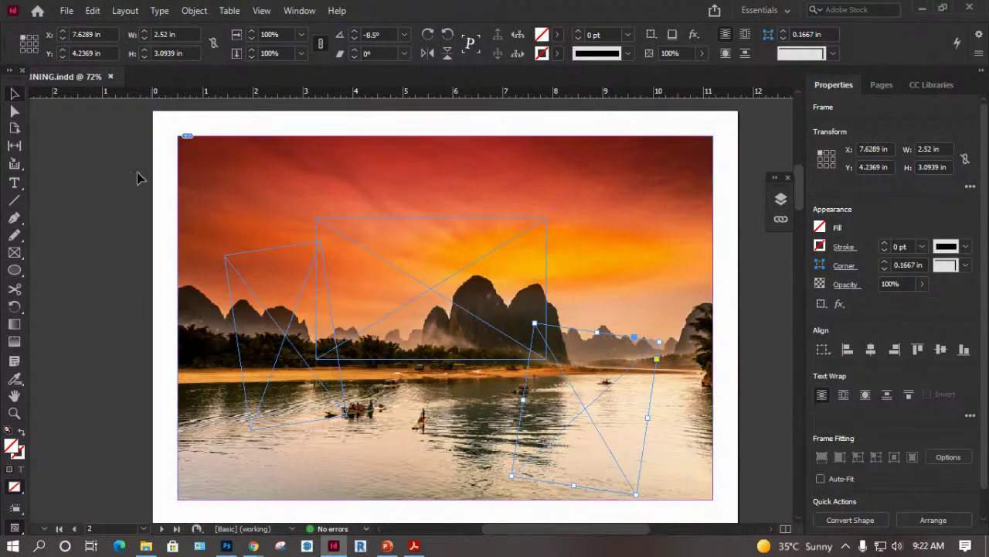
Select the photo together with the three empty frames and set their stroke colour to Paper.
click(139, 202)
drag(114, 183, 683, 504)
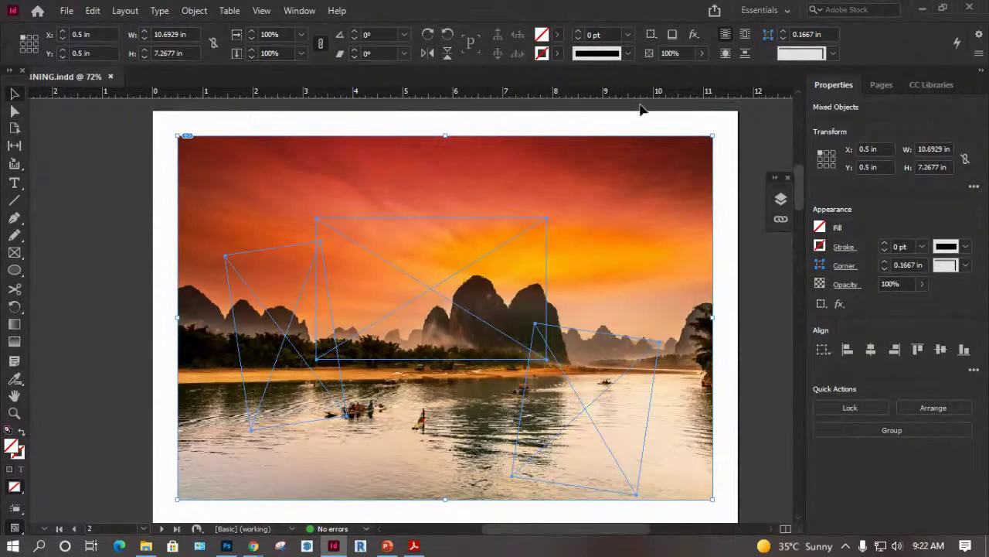
click(822, 247)
click(821, 246)
click(686, 375)
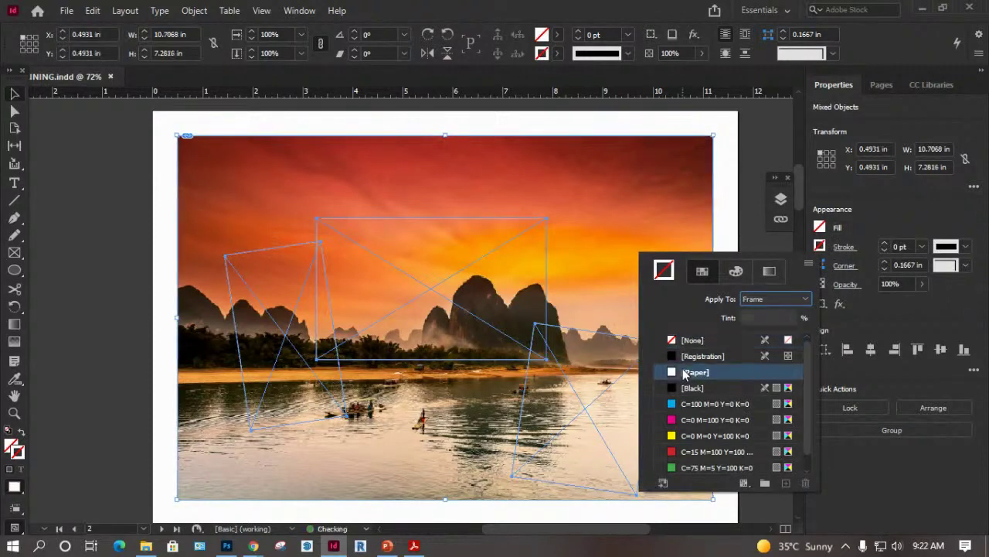
Set the stroke weight of the photo frame and the three smaller frames to 10 pt.
click(894, 246)
click(885, 244)
click(885, 244)
click(885, 244)
click(885, 244)
click(885, 243)
click(886, 243)
click(885, 243)
click(885, 243)
click(885, 243)
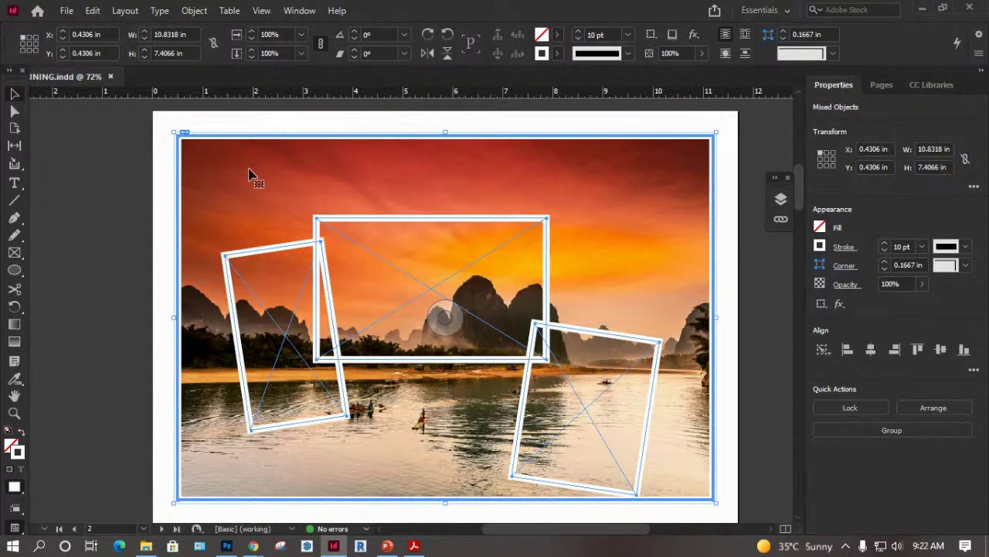
Cut the landscape image out of its large frame with direct selection, and delete the emptied frame.
click(15, 113)
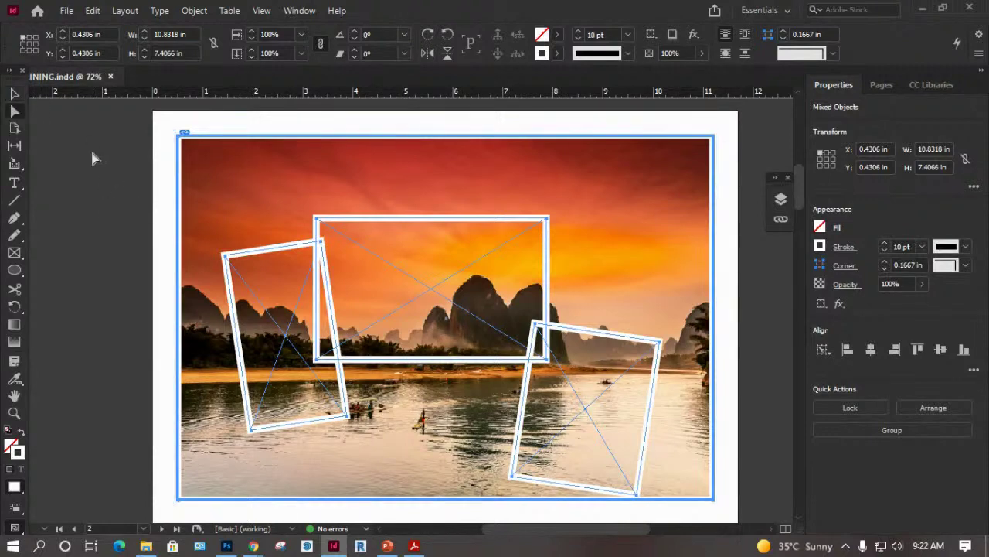
click(202, 162)
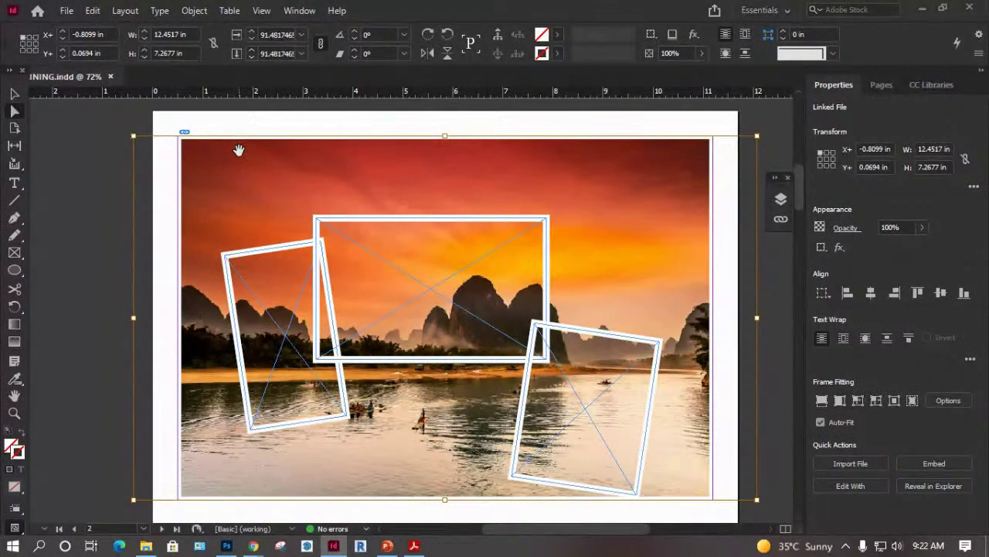
key(Delete)
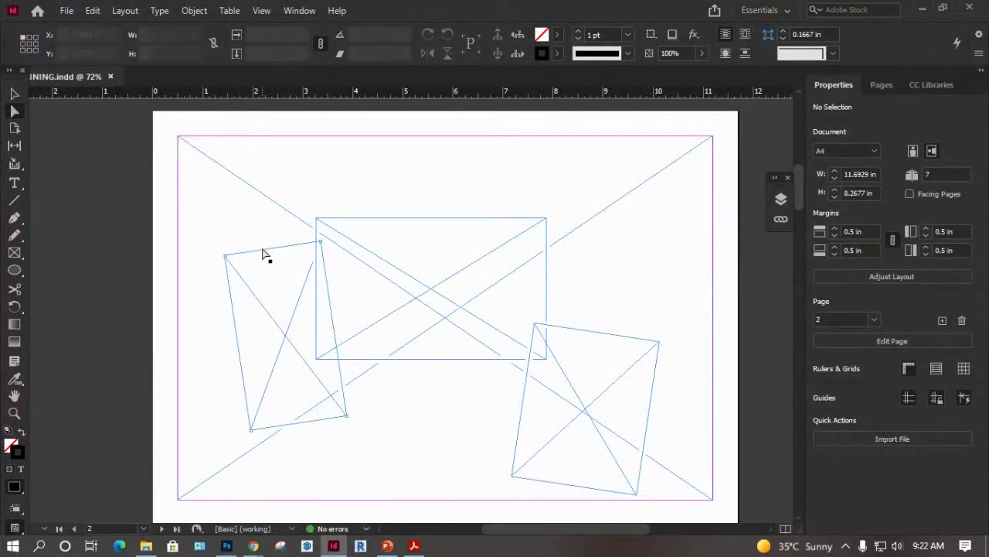
click(264, 252)
key(Delete)
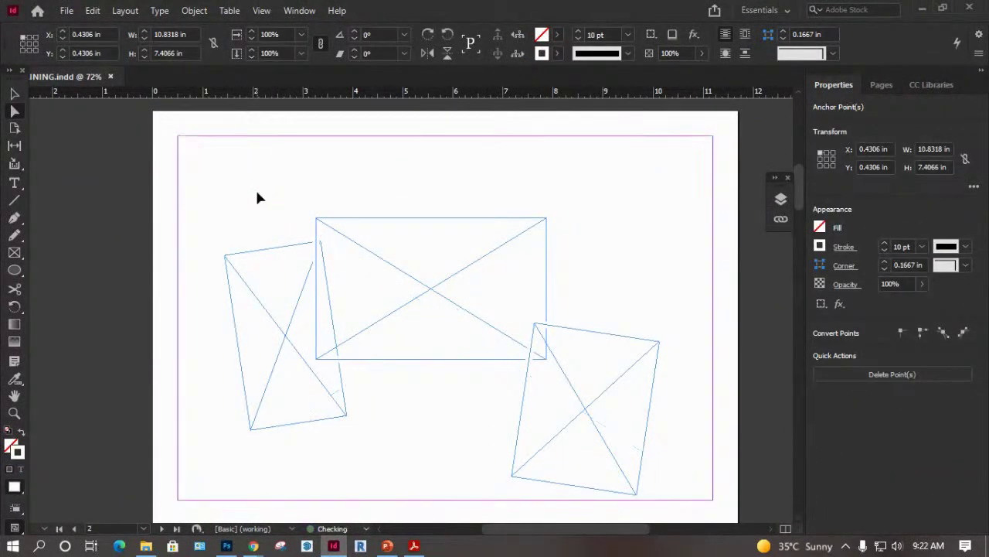
click(282, 251)
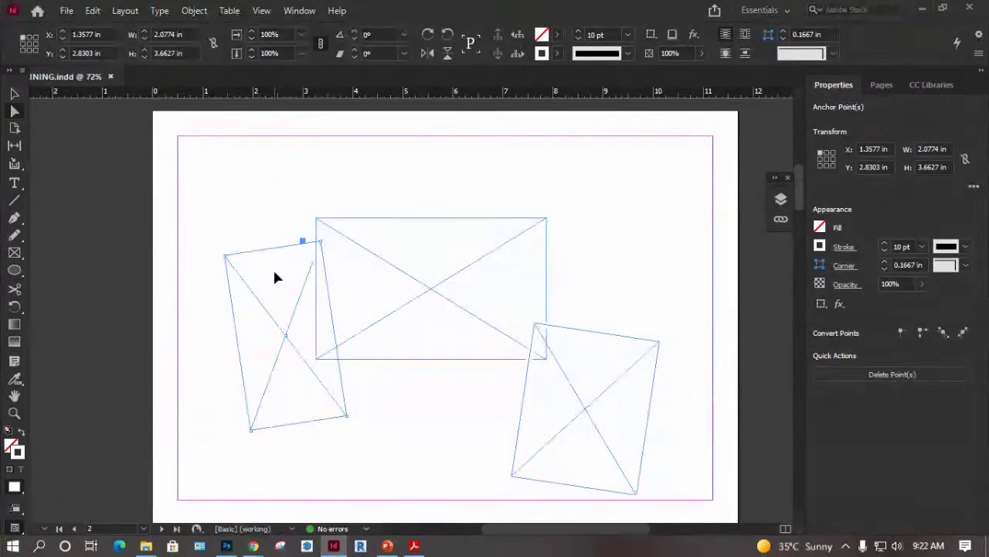
drag(210, 188, 662, 512)
click(194, 10)
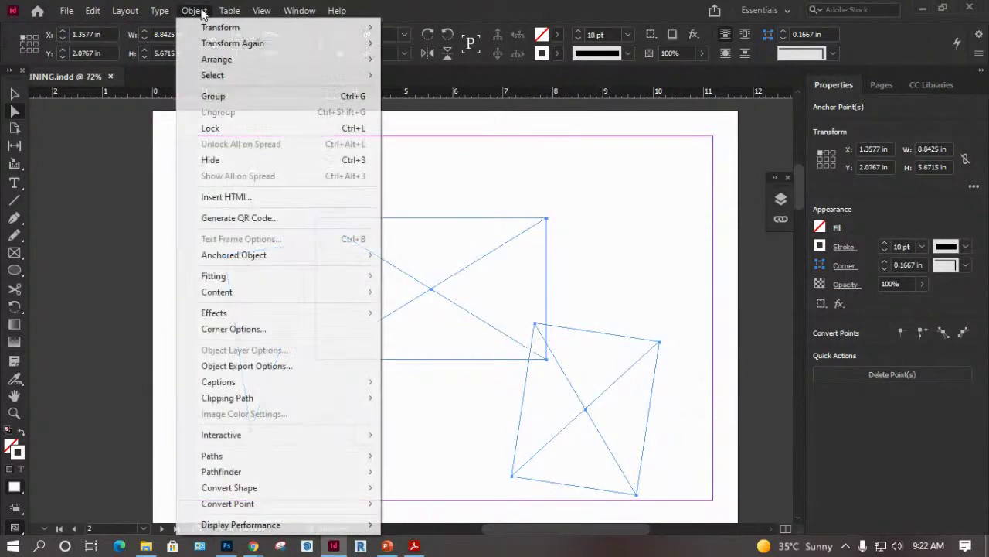
mouse_move(249, 525)
mouse_move(252, 461)
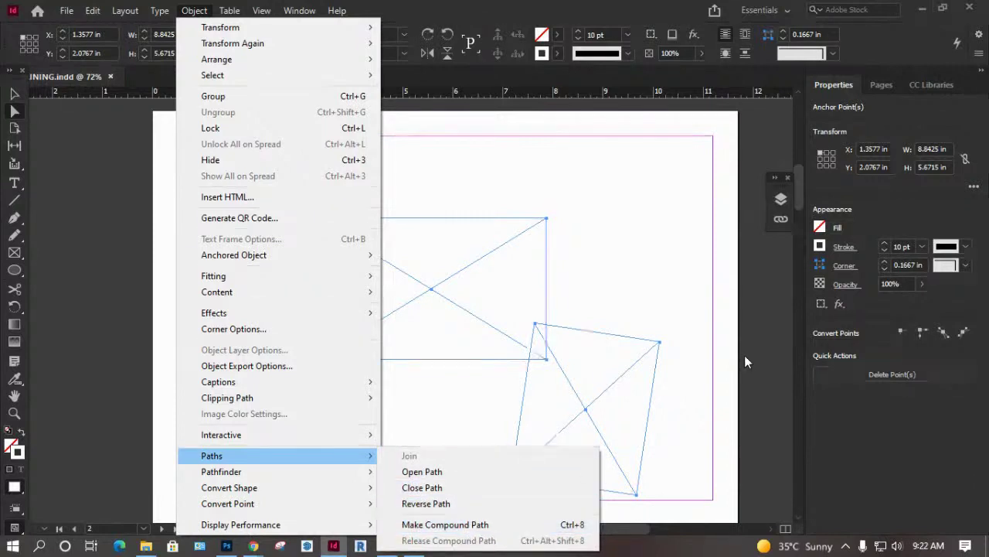
click(463, 531)
click(274, 284)
click(271, 282)
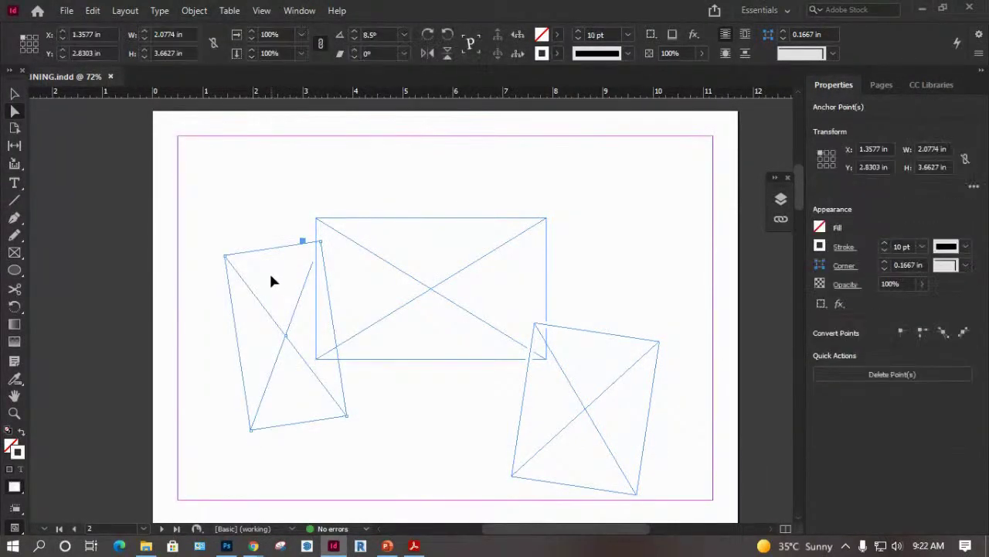
Paste the cut landscape image into each of the three small frames in turn, keeping its original position.
click(14, 95)
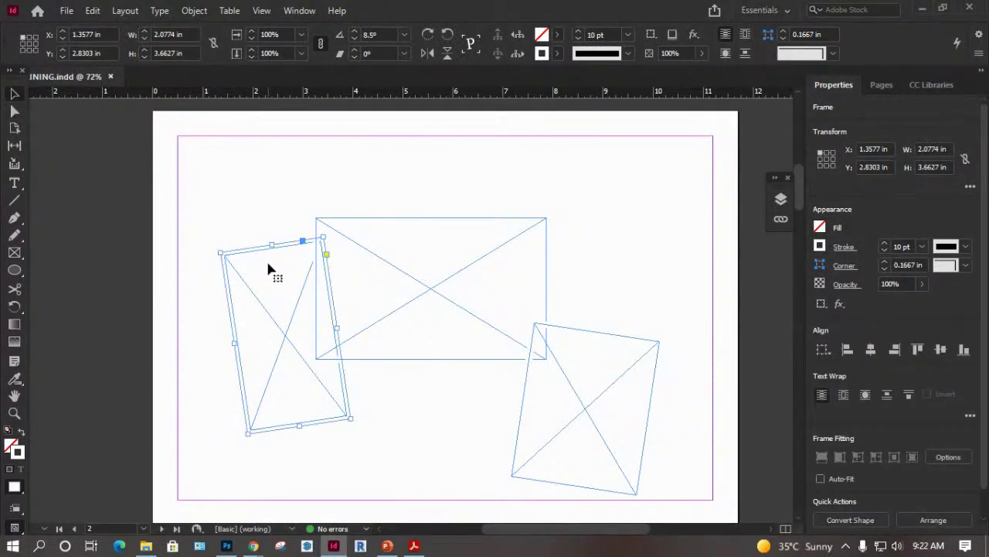
key(alt+v)
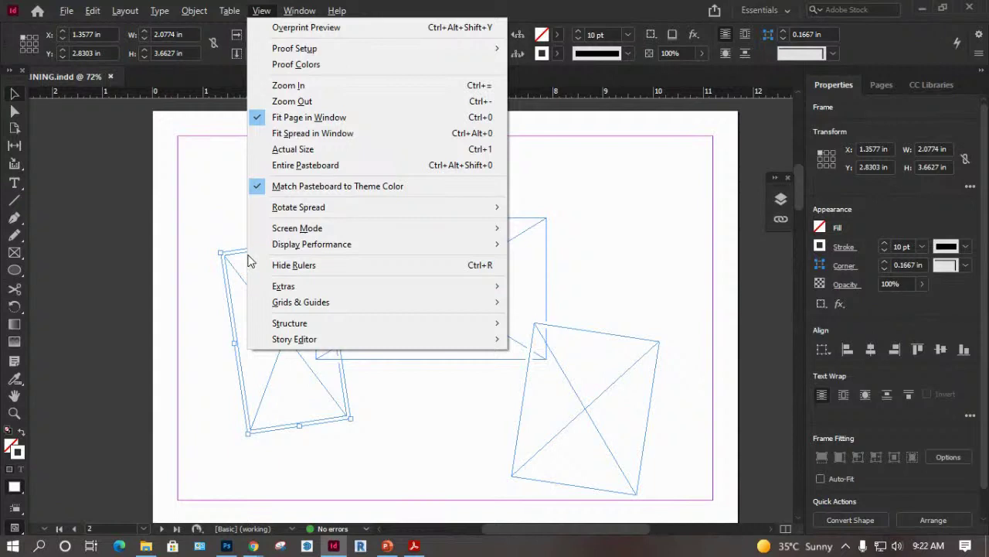
key(Escape)
key(ctrl+alt+v)
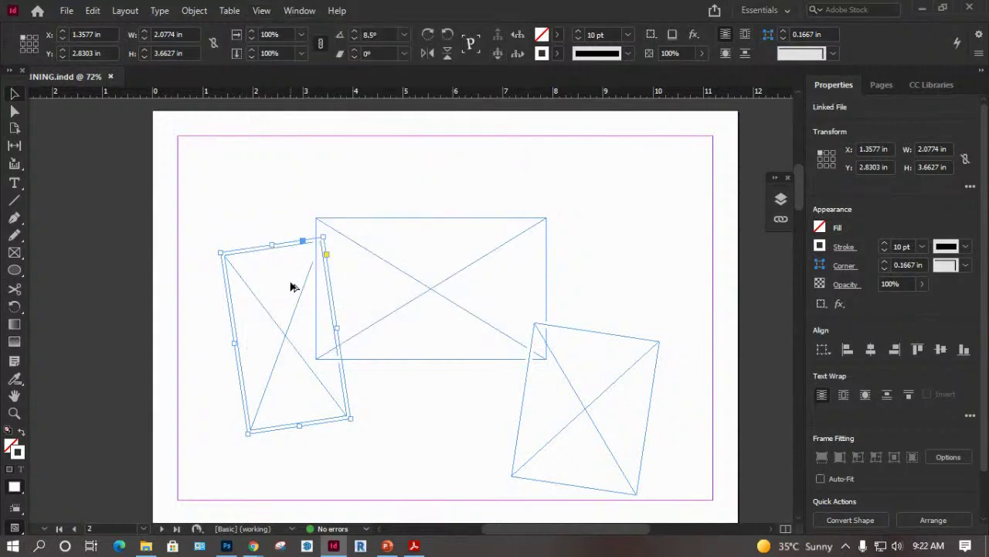
click(410, 250)
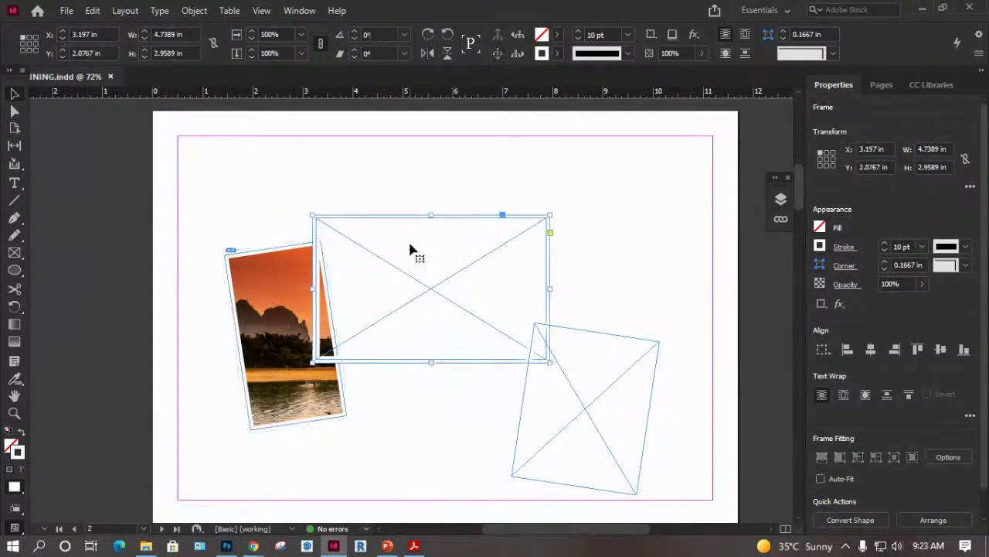
key(ctrl+alt+v)
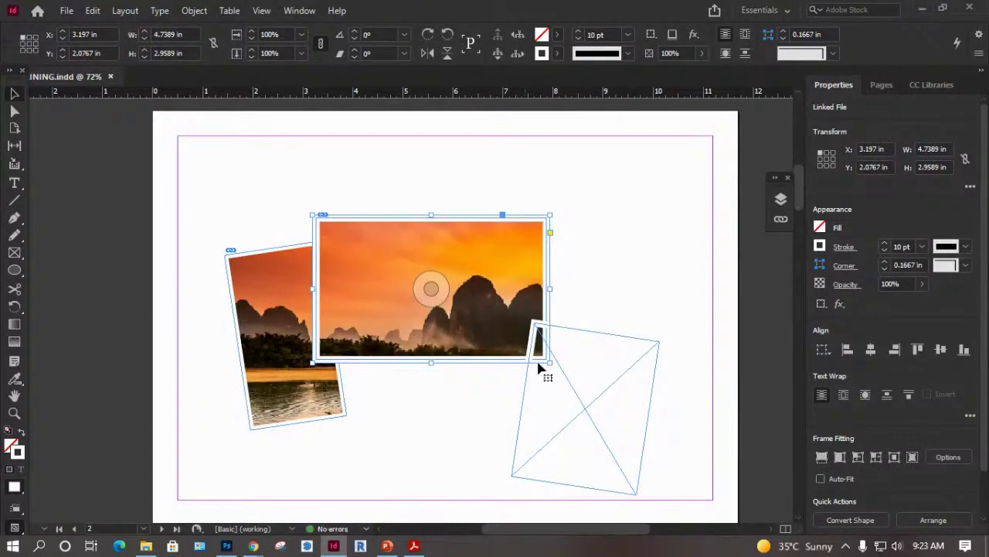
click(589, 358)
key(ctrl+alt+v)
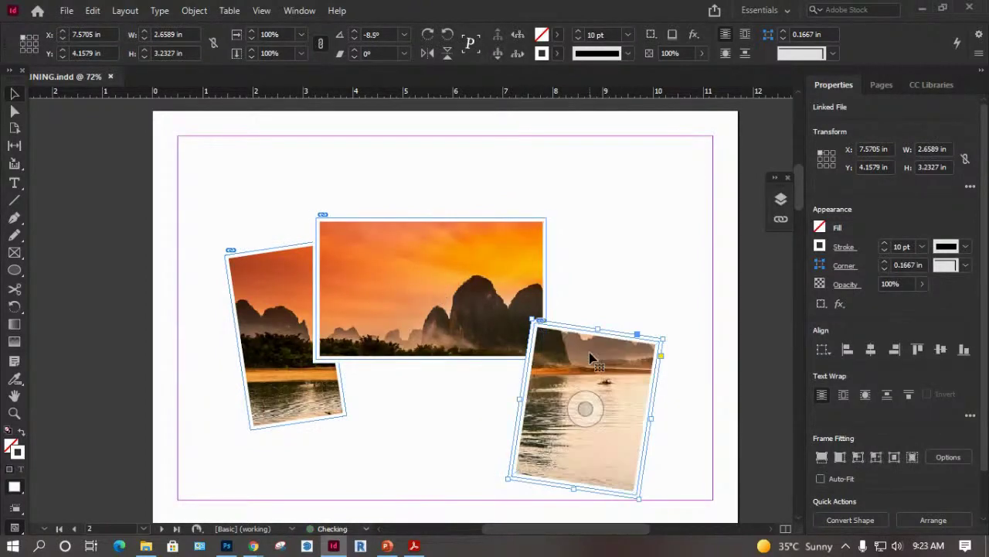
Move the left frame down to about Y 3.31 in, the centre frame to about X 3.07, Y 2.33 in, and the right frame inward.
click(615, 260)
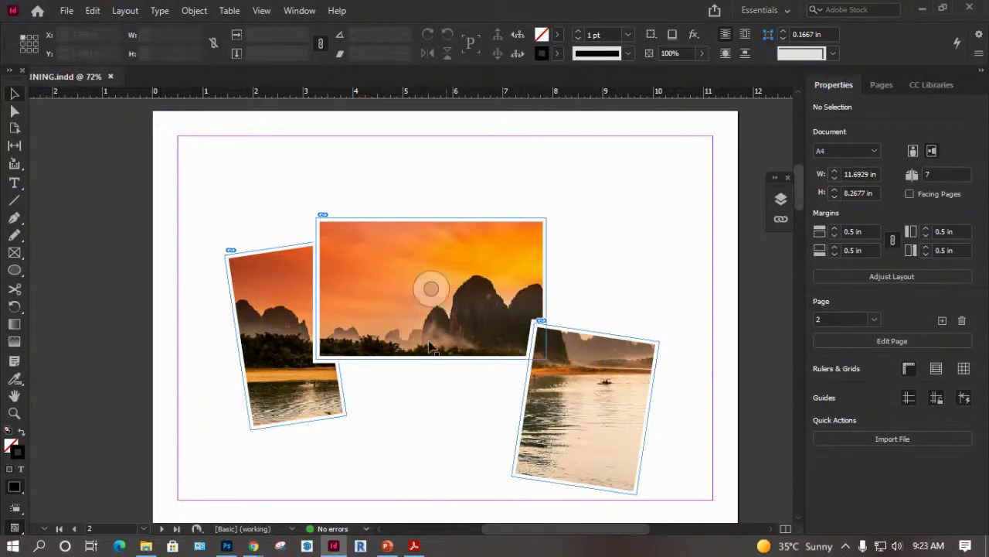
click(261, 371)
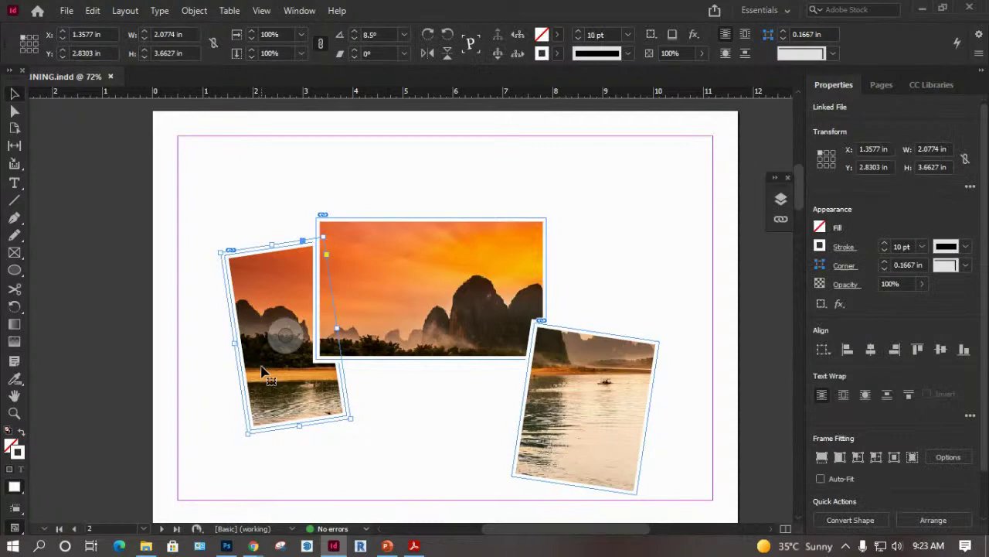
drag(261, 371, 265, 398)
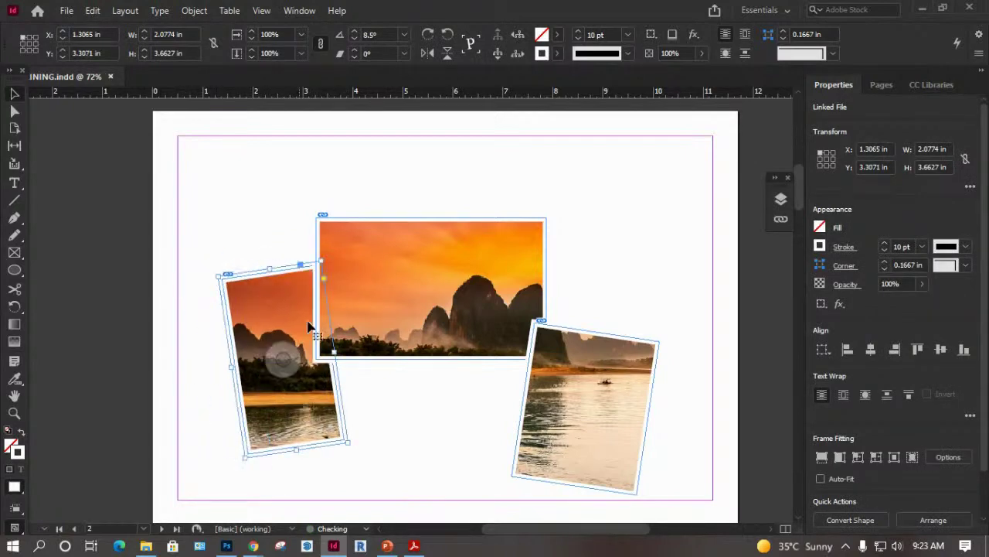
drag(367, 274, 360, 286)
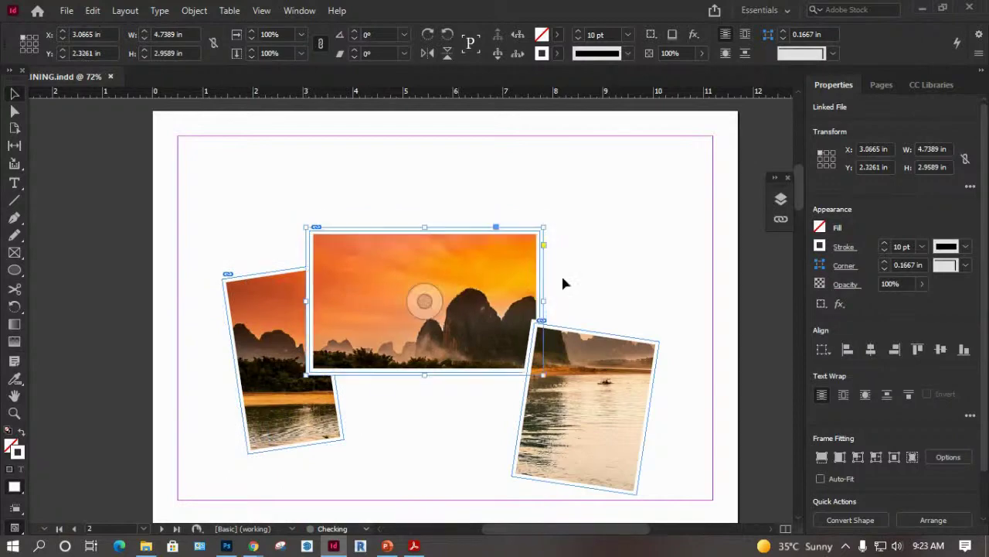
drag(583, 371, 526, 402)
click(591, 279)
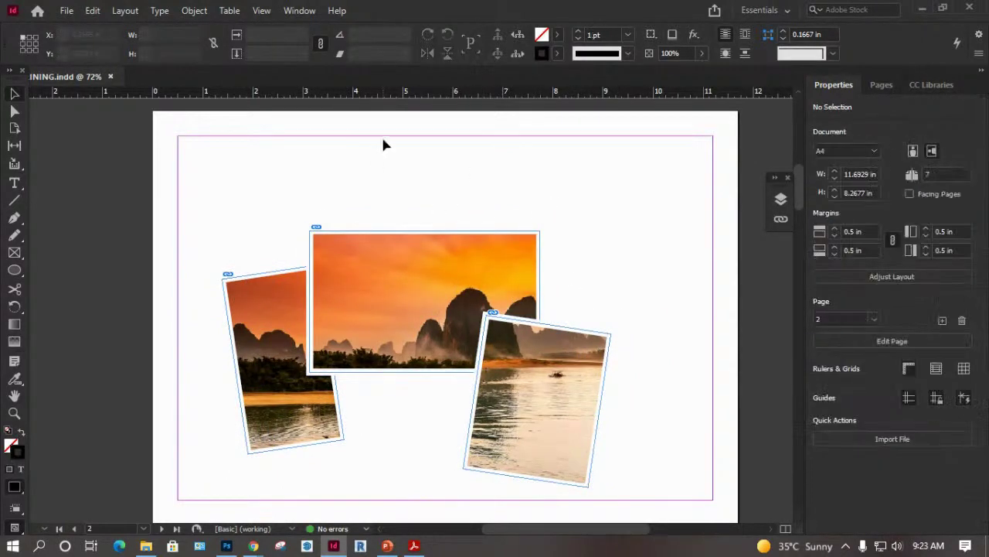
Draw a text frame spanning the full area inside the page margins over the three photo frames.
click(16, 182)
drag(179, 140, 713, 500)
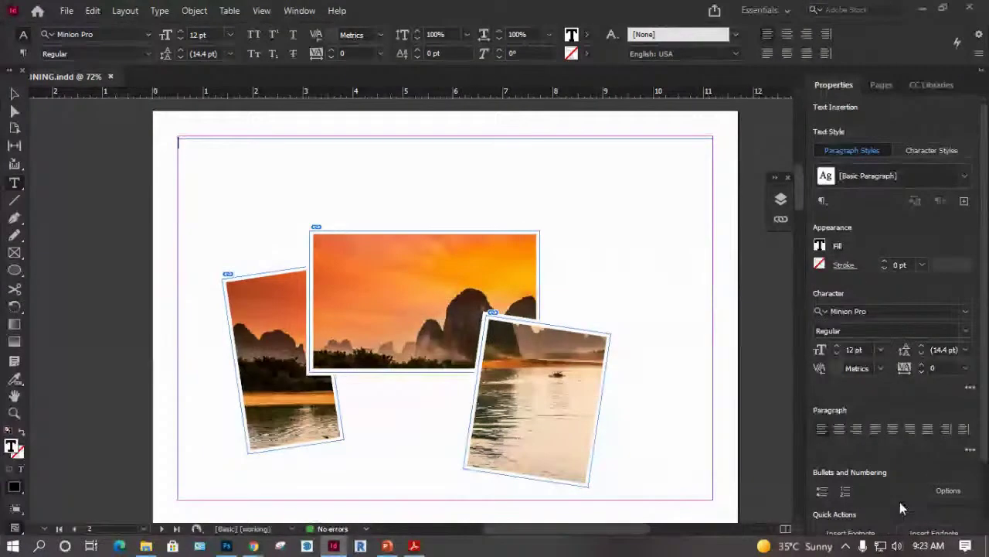
Fill the full-page text frame with placeholder text.
scroll(899, 501, down, 2)
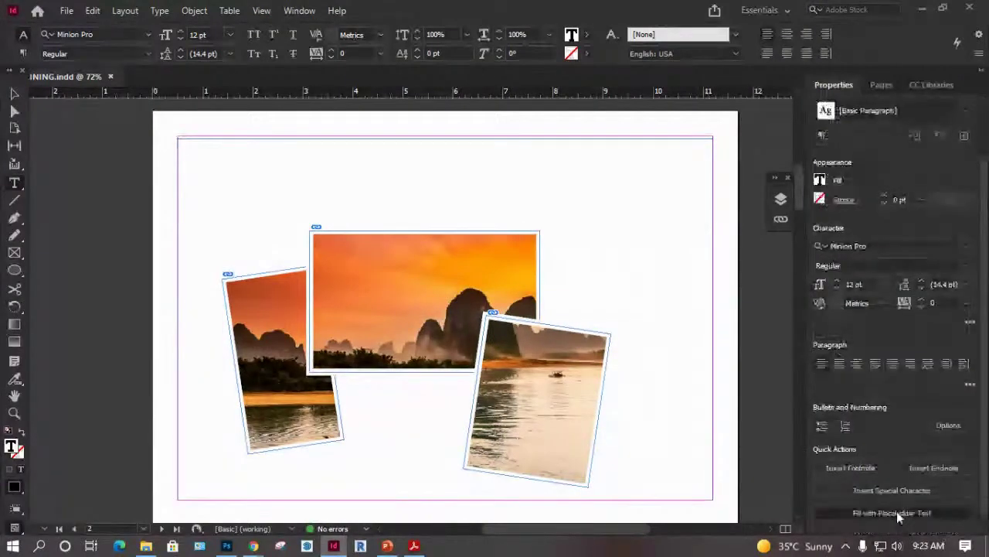
click(895, 513)
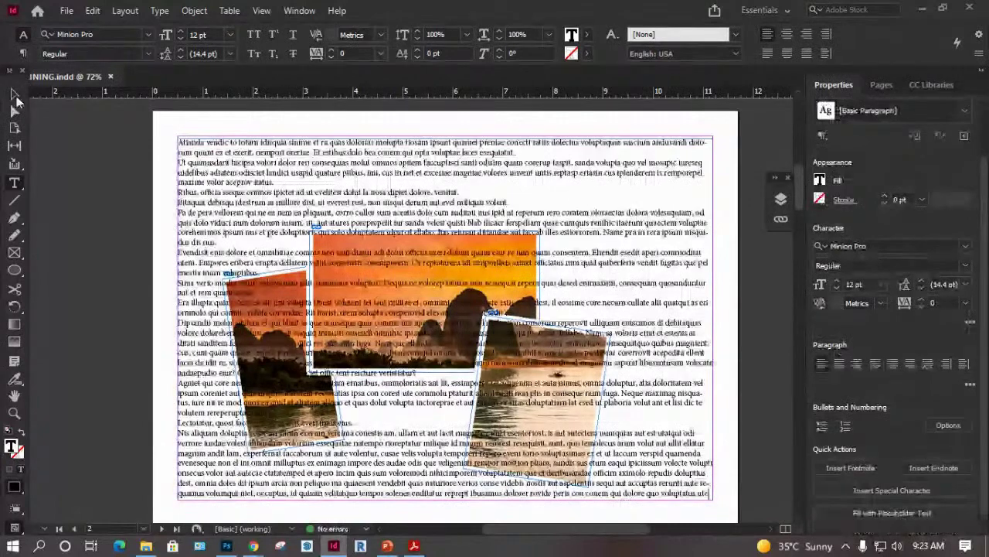
key(Escape)
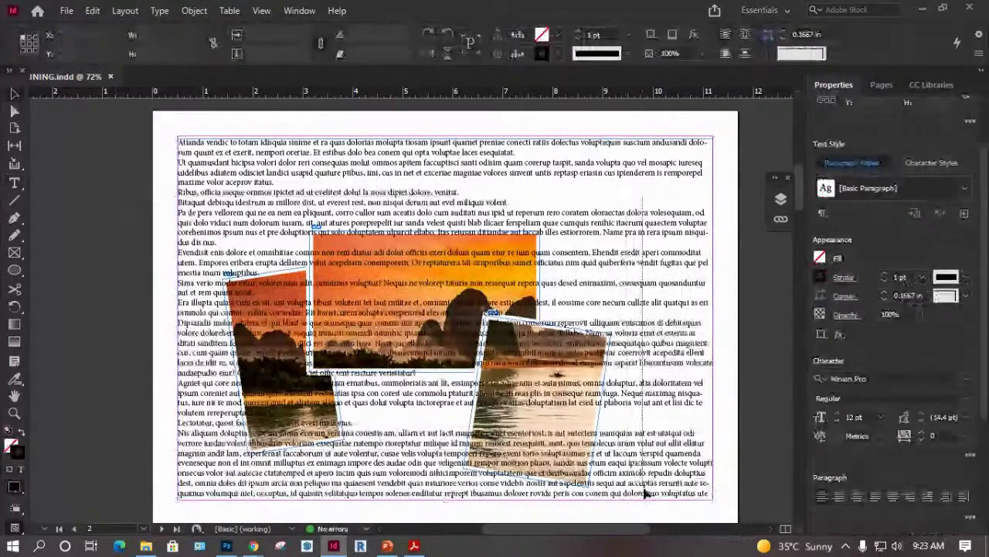
Select the three photo frames without the text frame and set their text wrap to Wrap around object shape.
key(ctrl+a)
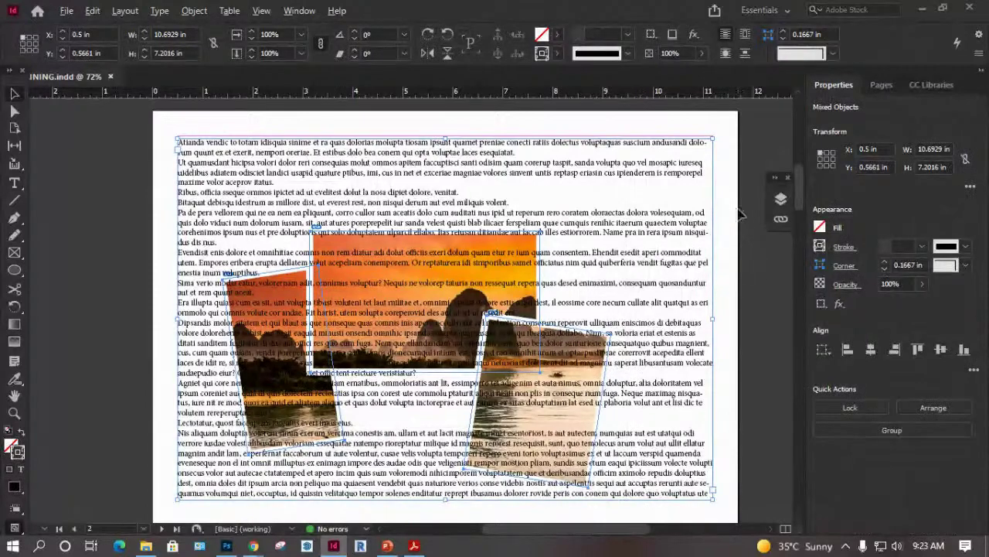
click(476, 450)
click(110, 265)
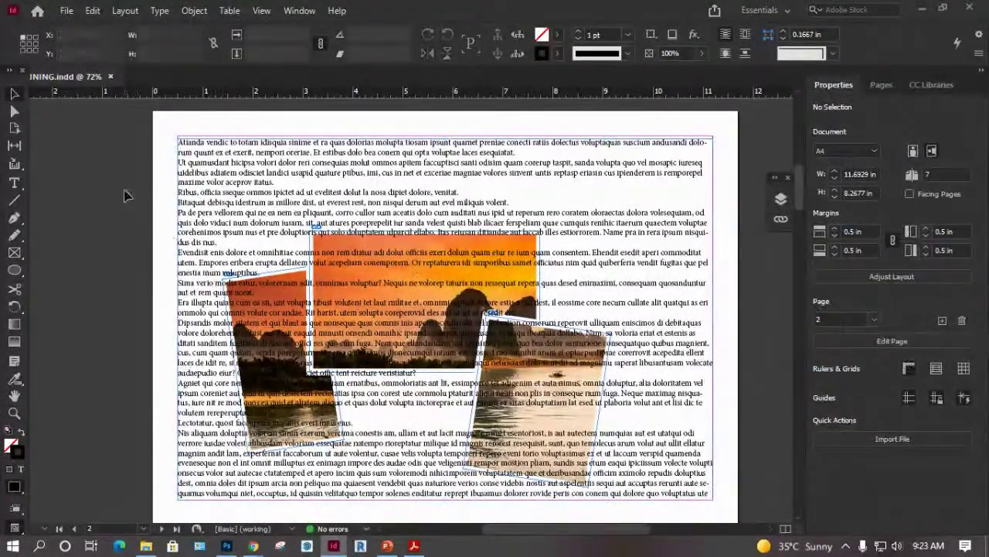
drag(125, 188, 645, 502)
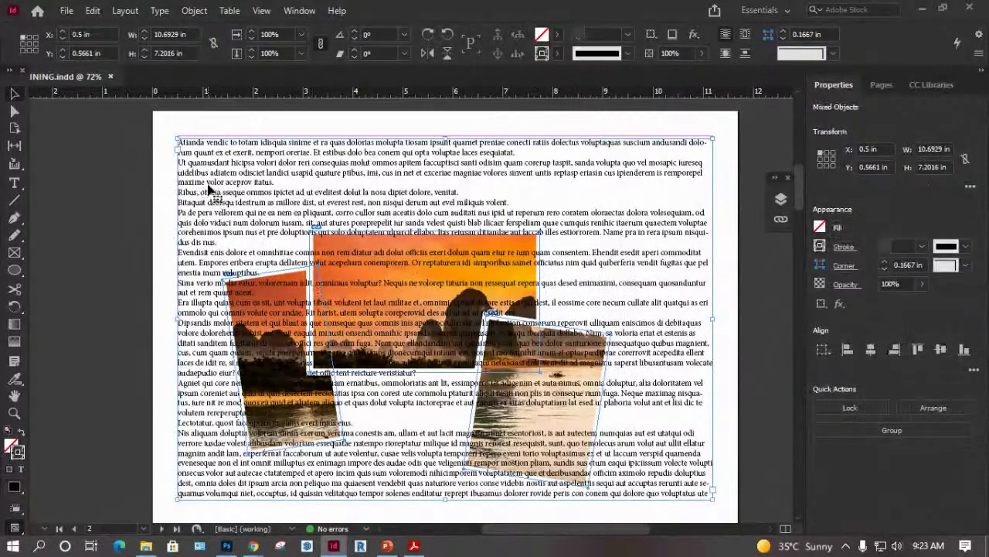
shift+click(219, 146)
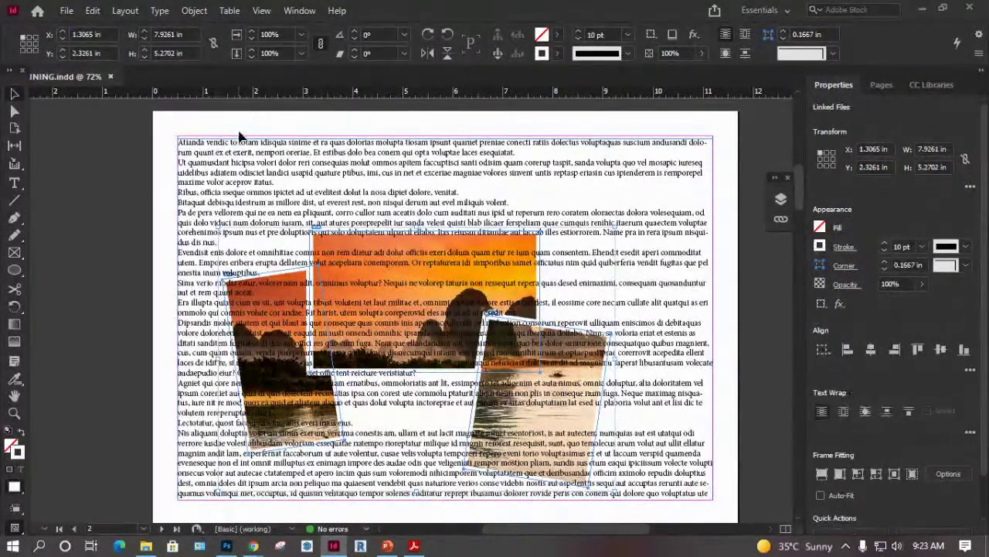
click(866, 413)
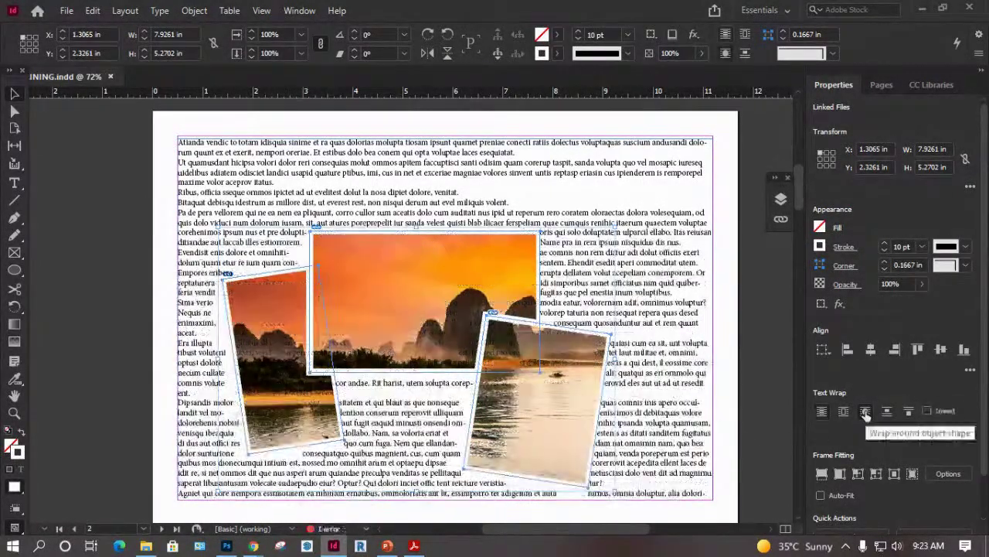
click(96, 358)
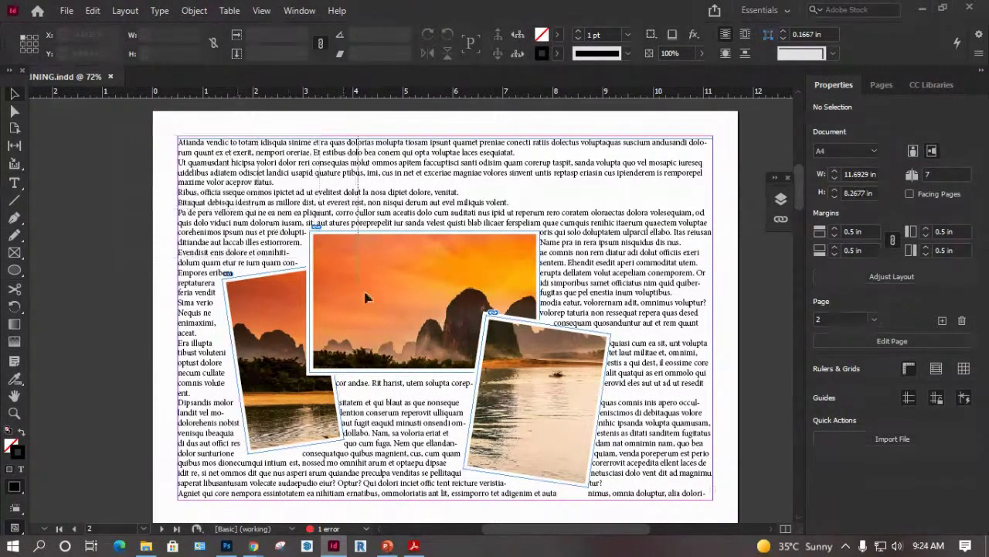
Check the text frame's extents on the page and the stacking order of text and photos in the PAGE 2 layer.
scroll(749, 448, down, 3)
key(ctrl+a)
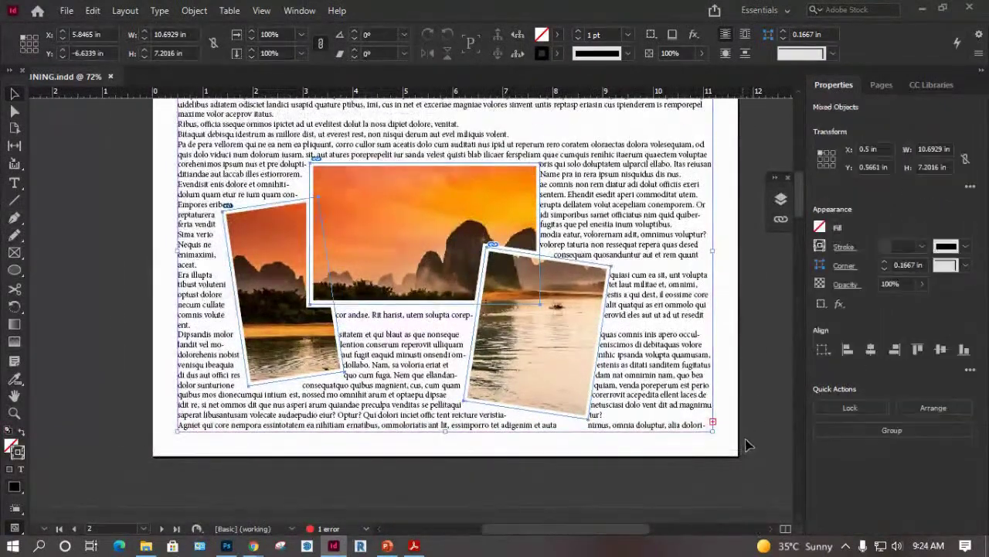
scroll(747, 433, up, 6)
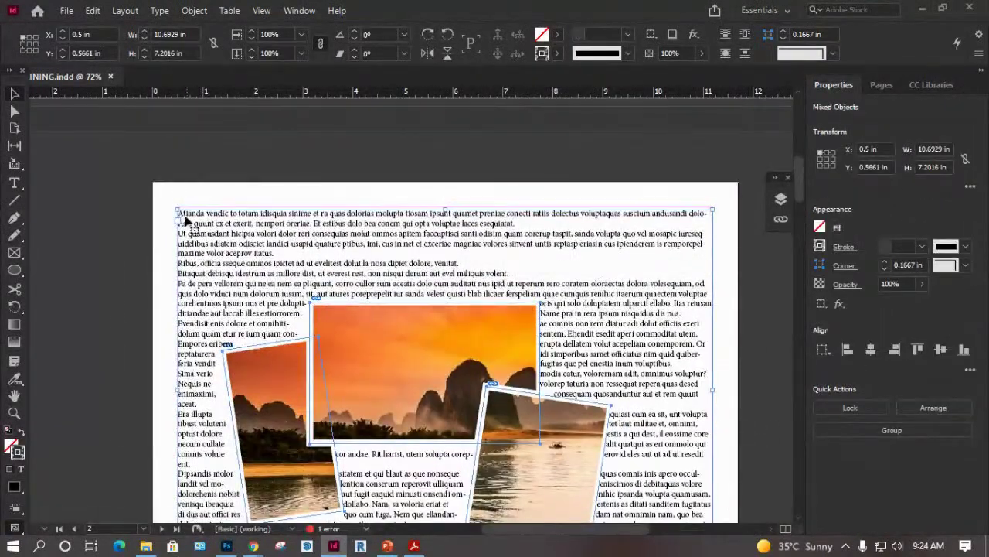
key(ctrl+shift+a)
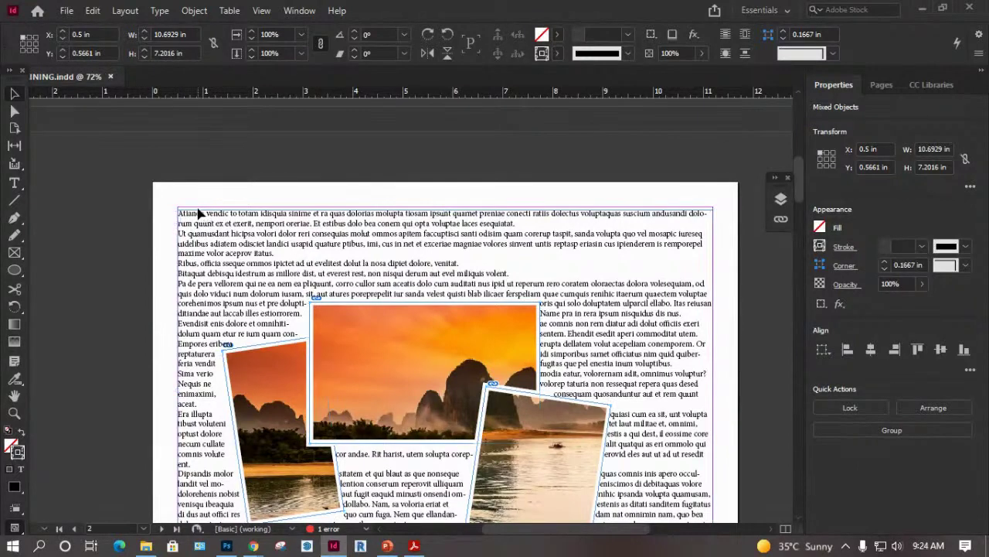
click(782, 198)
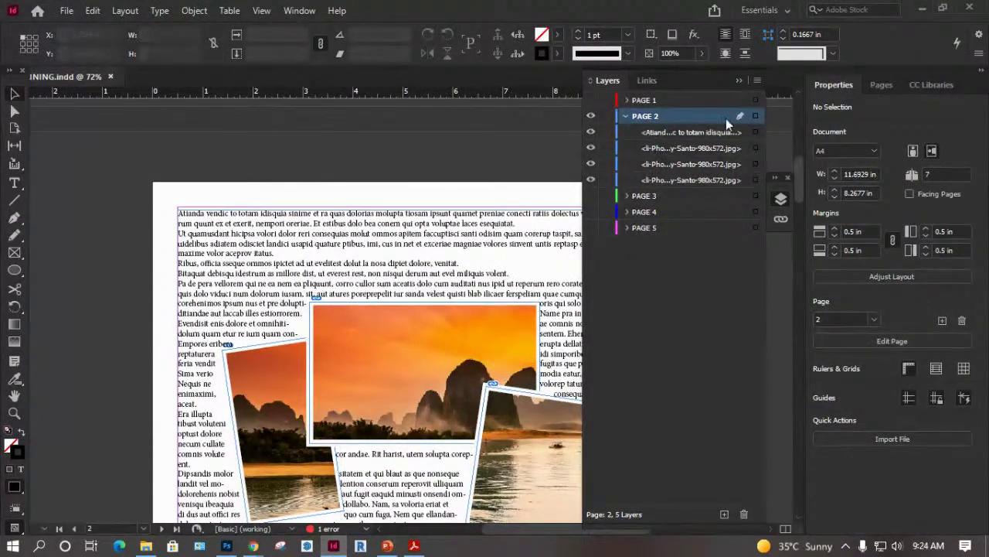
click(739, 81)
scroll(255, 255, down, 3)
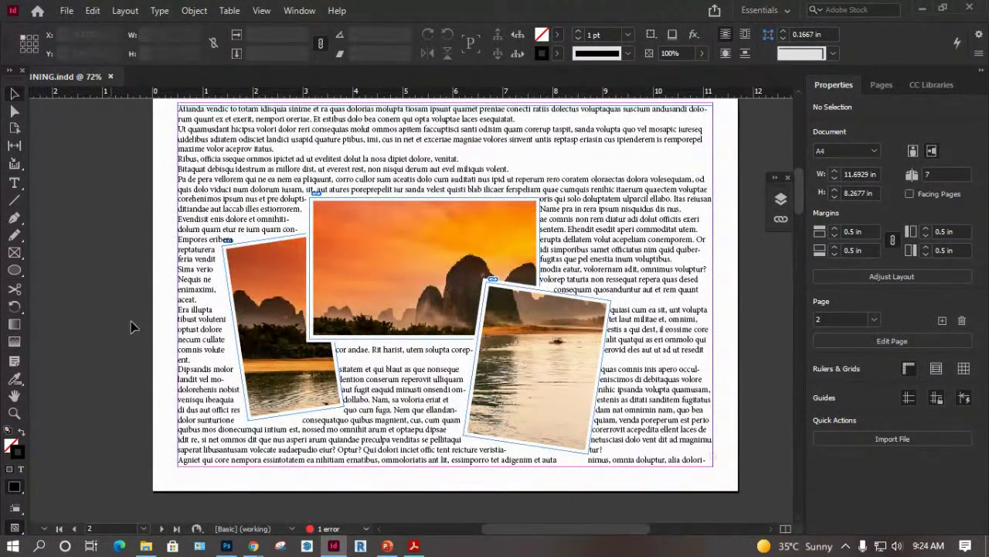
Try a C=100 M=0 Y=0 K=0 fill on the text frame and reset its fill to [None].
click(705, 166)
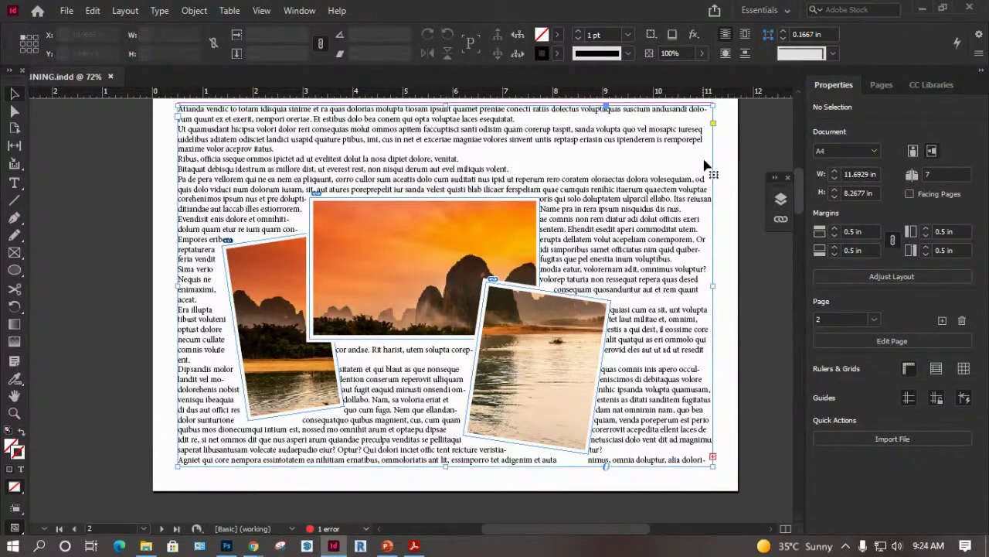
click(559, 35)
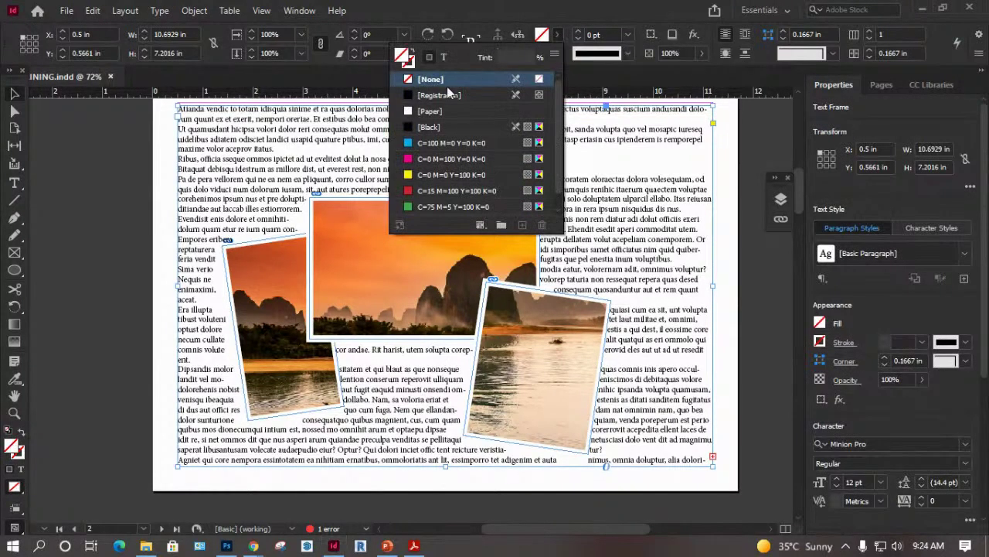
click(429, 147)
click(423, 144)
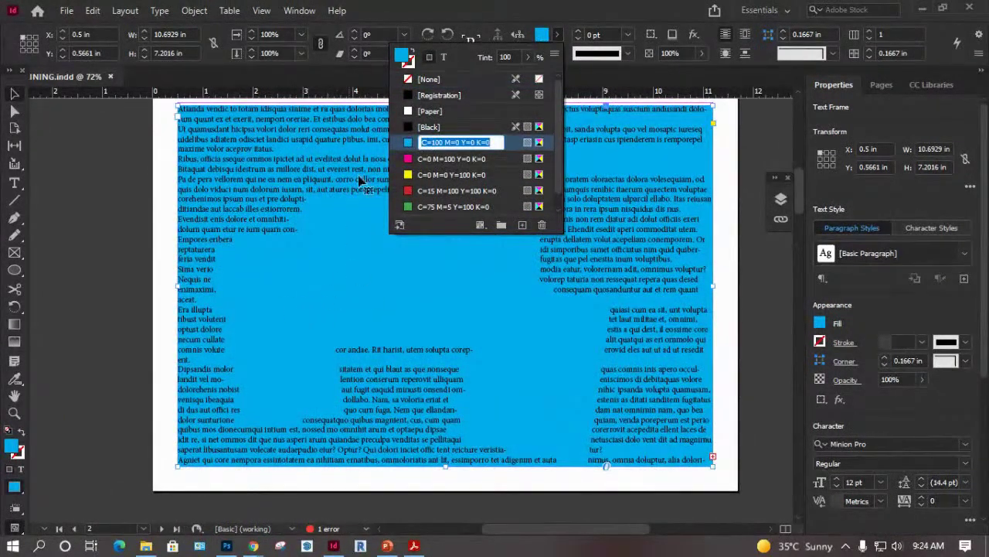
key(Return)
click(411, 81)
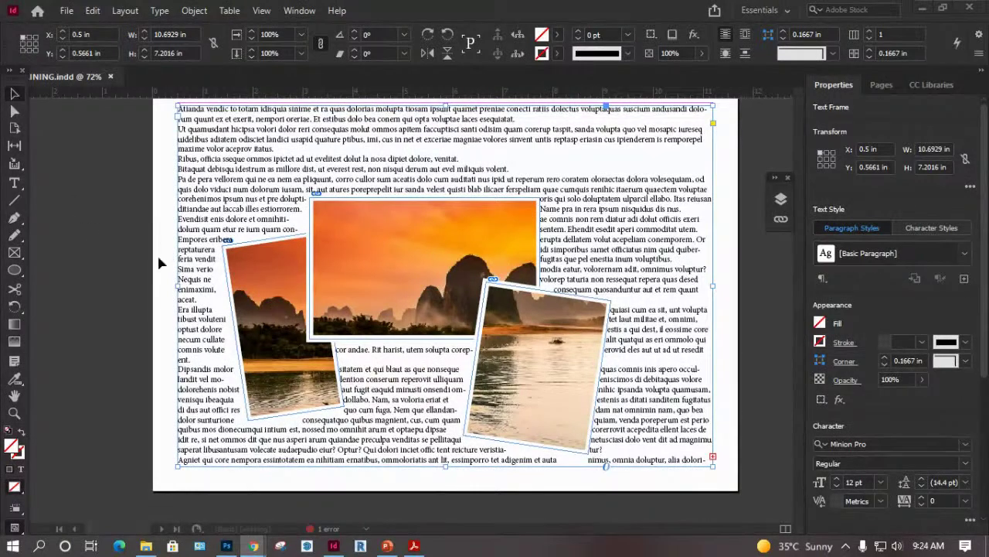
Open page 3 of the document.
scroll(286, 282, up, 3)
scroll(310, 255, down, 2)
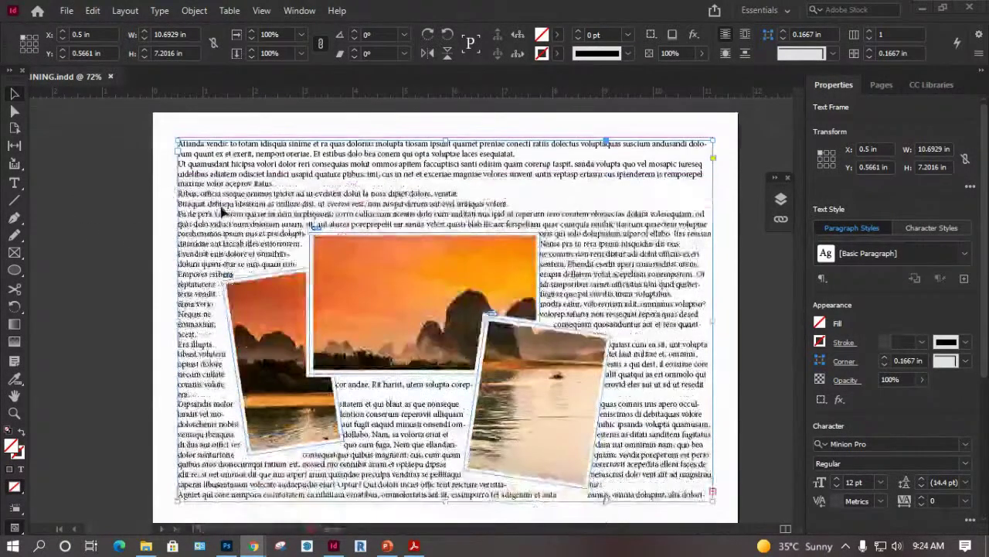
click(887, 87)
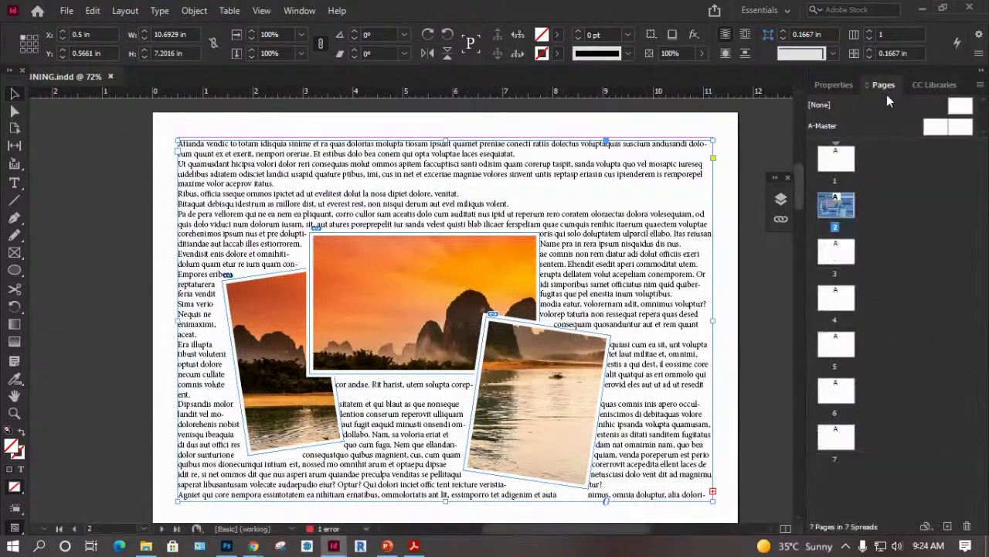
click(841, 161)
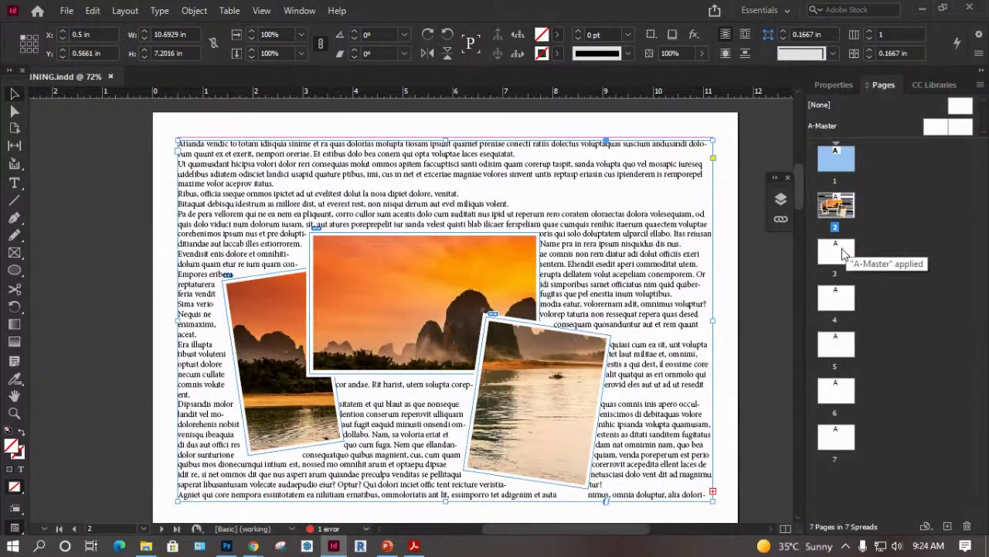
click(844, 260)
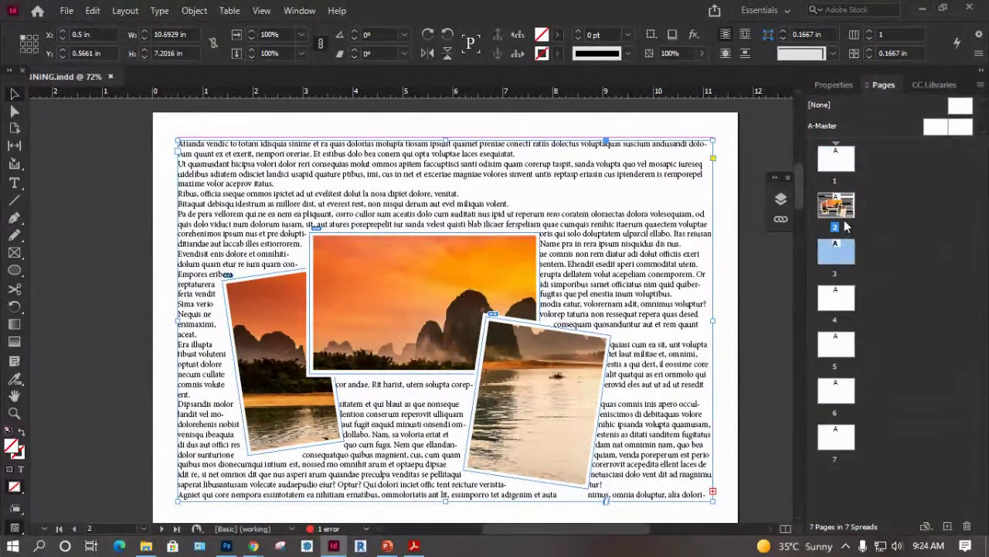
double_click(840, 262)
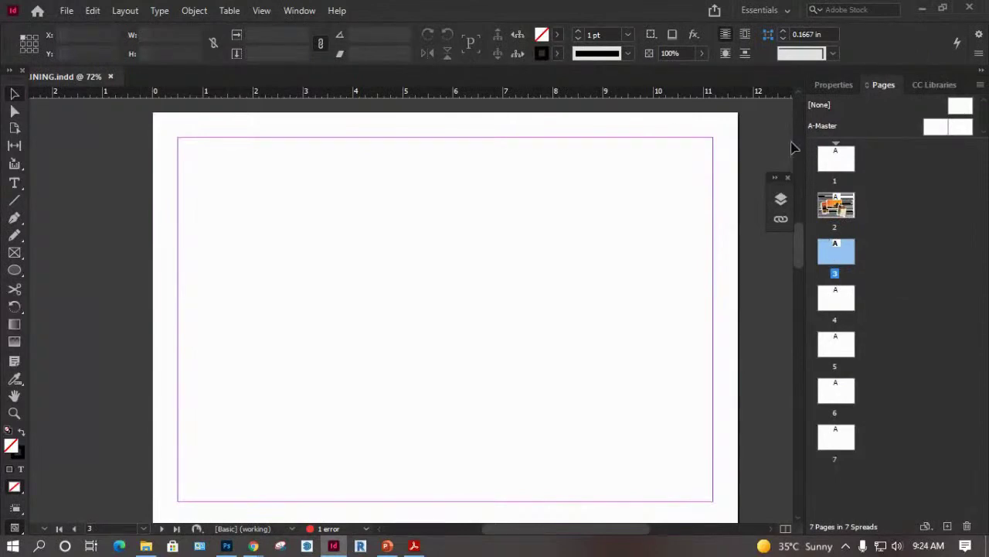
Show the PAGE 3 layer and hide the PAGE 2 layer.
click(780, 200)
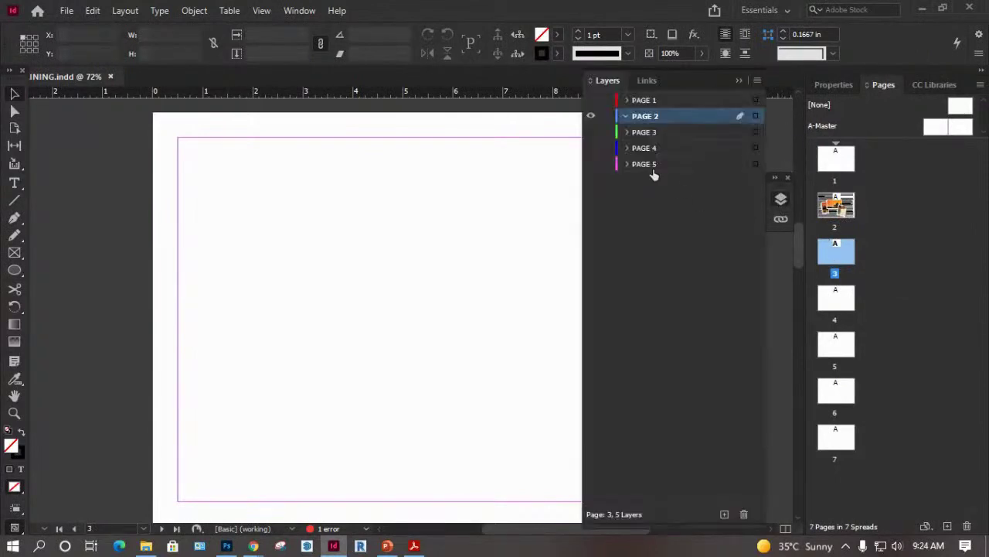
click(591, 133)
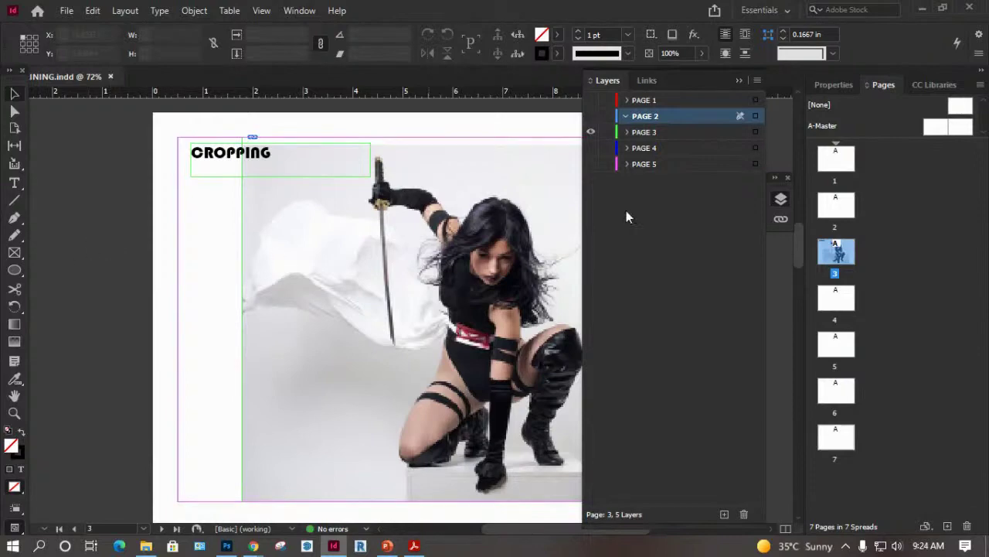
click(739, 80)
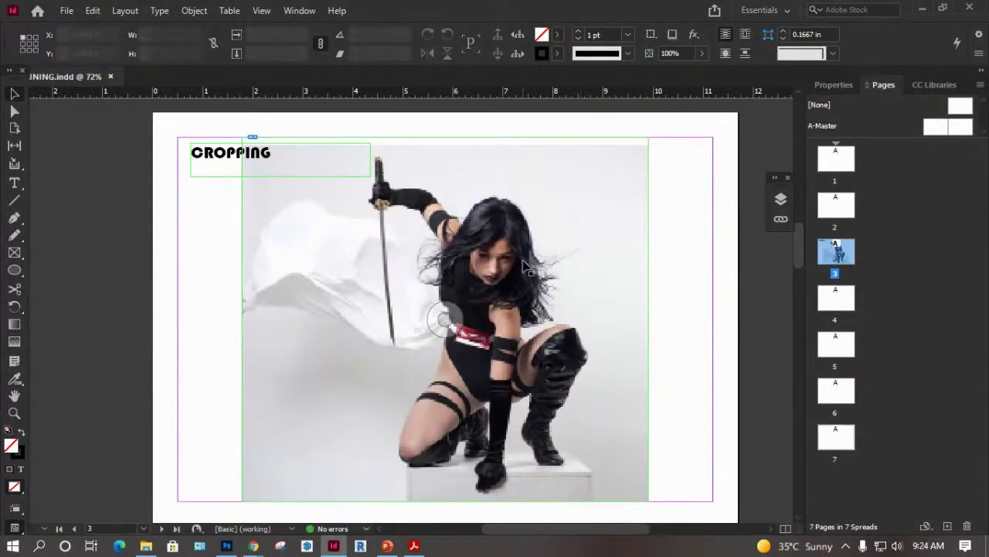
Set the display performance to High Quality Display, checking the woman's hair up close, and fit the page in view.
key(z)
drag(514, 184, 405, 259)
click(16, 95)
right_click(298, 141)
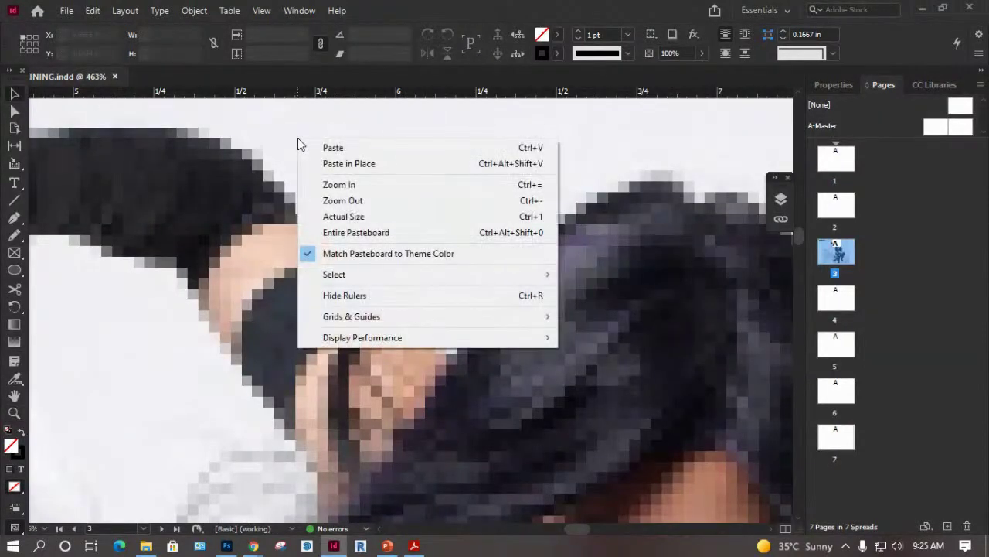
mouse_move(374, 347)
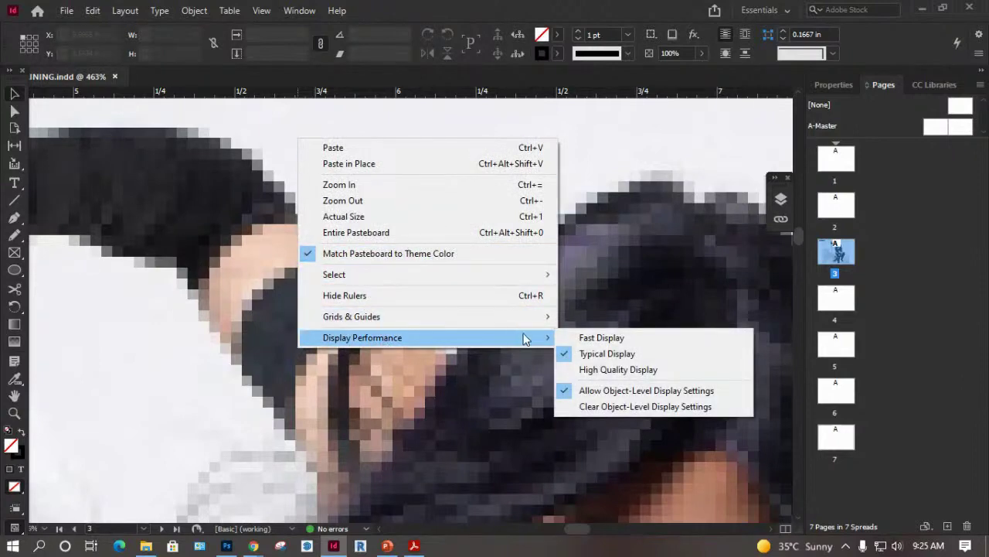
click(646, 373)
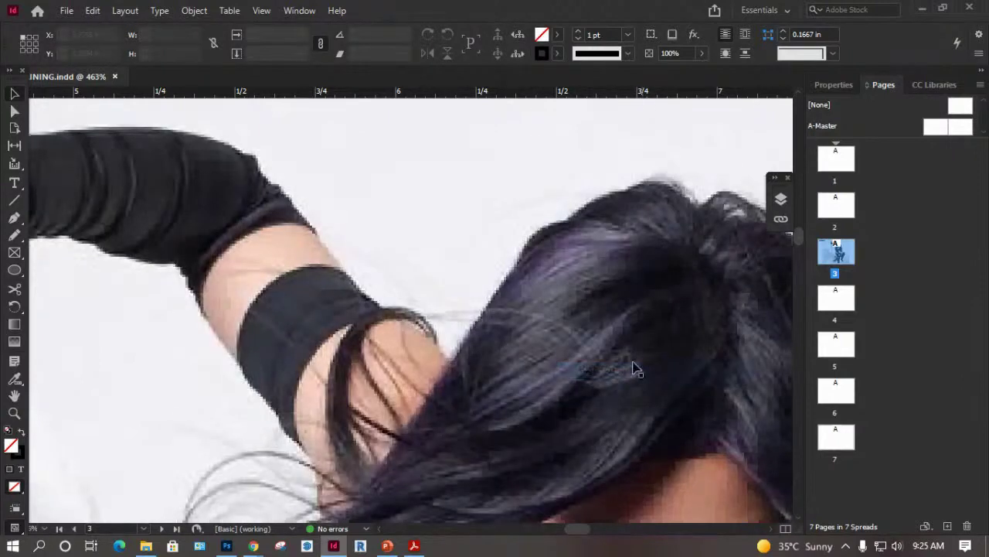
key(ctrl+0)
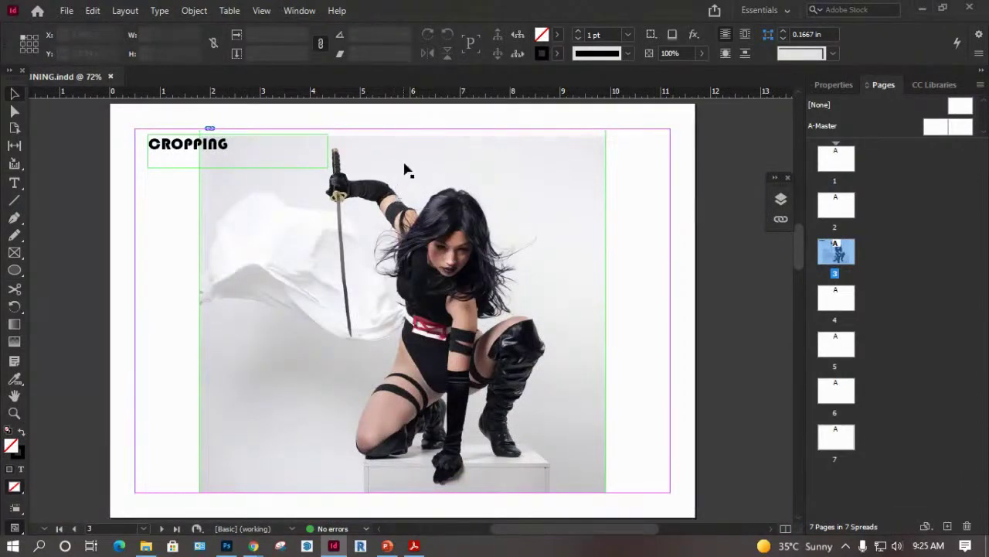
Draw a closed Pen tool path loosely around the woman and her sword, following the gap between blade and body.
click(183, 168)
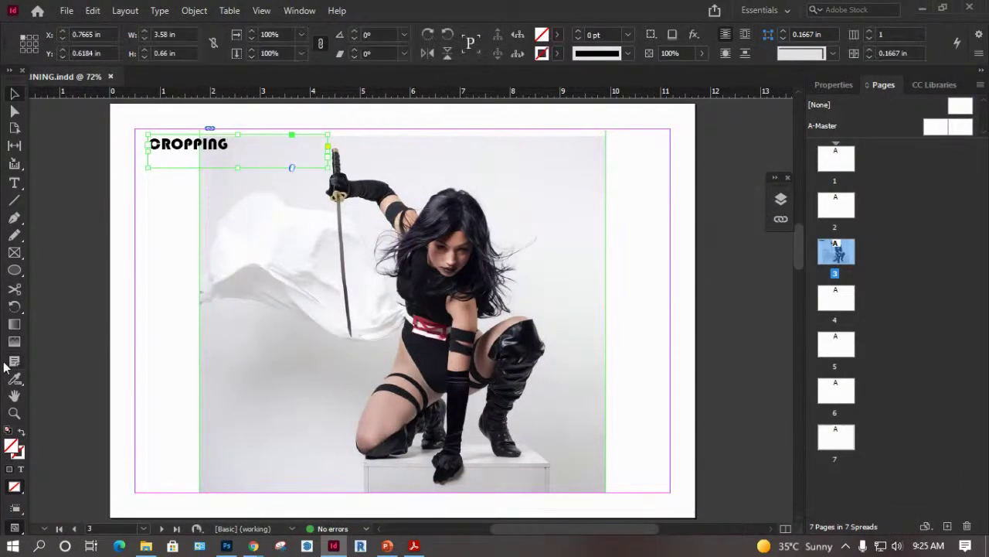
click(18, 224)
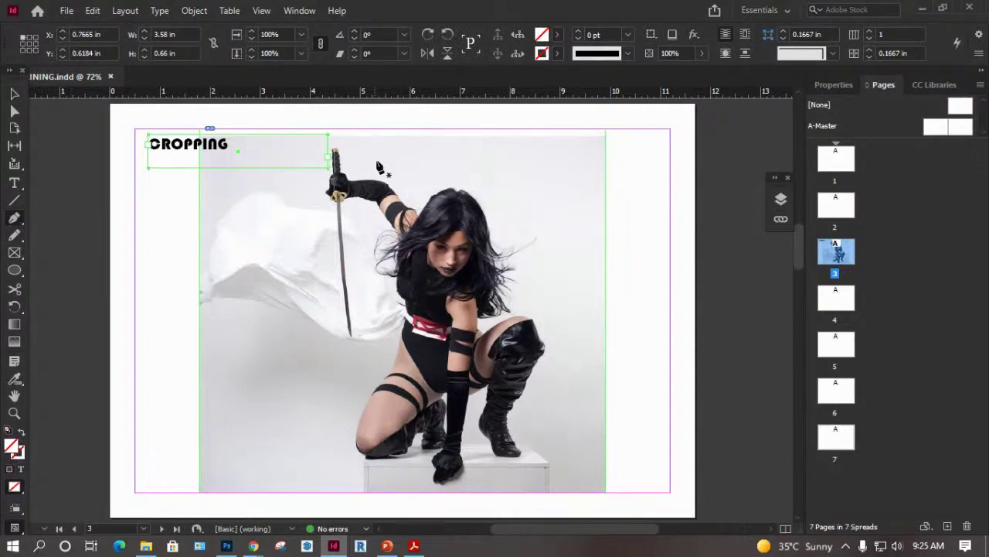
click(437, 179)
click(418, 201)
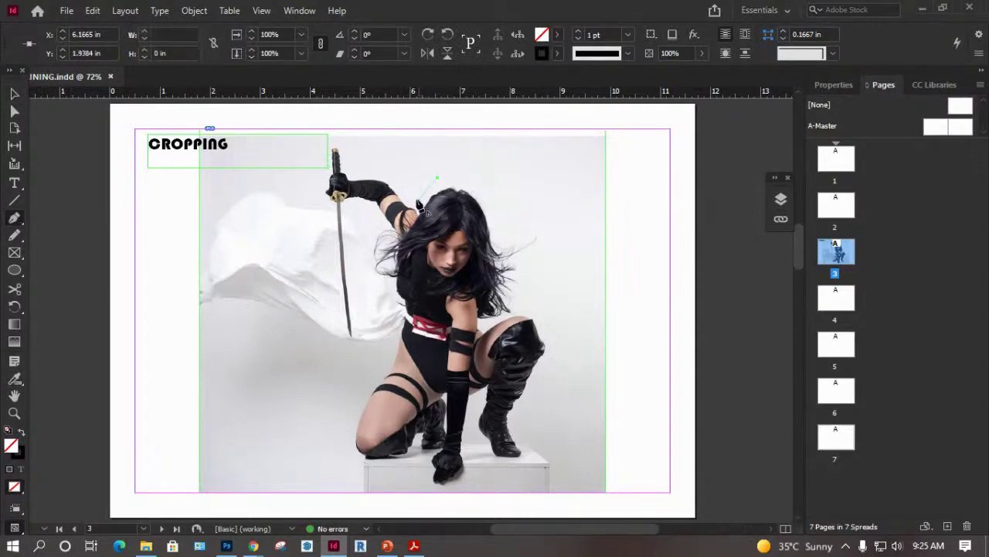
click(386, 172)
click(354, 171)
click(351, 145)
click(328, 144)
click(312, 257)
click(328, 336)
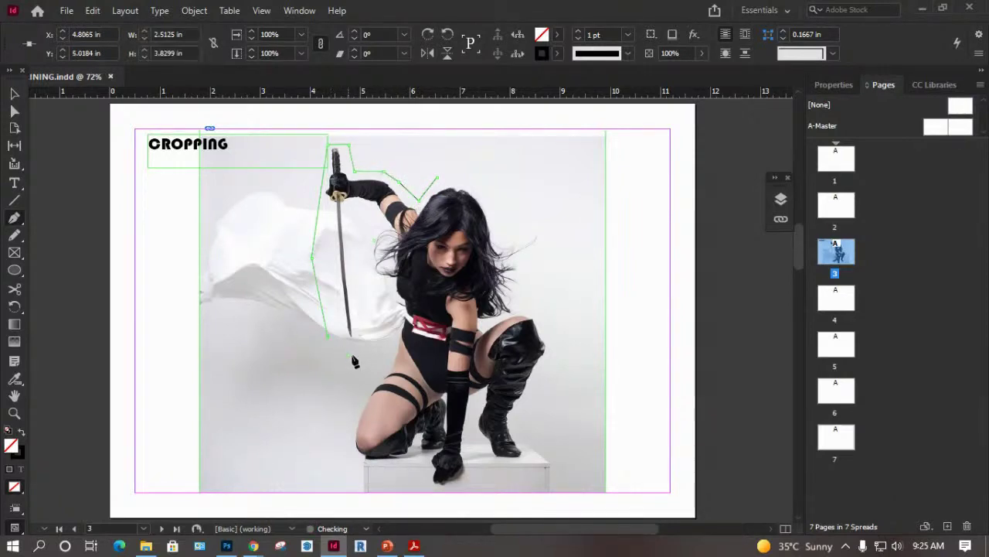
click(350, 354)
click(369, 349)
click(359, 229)
click(365, 230)
click(366, 292)
click(386, 292)
click(388, 340)
click(385, 357)
click(343, 422)
click(343, 449)
click(363, 468)
click(445, 487)
click(479, 461)
click(526, 472)
click(537, 446)
click(559, 362)
click(545, 307)
click(529, 277)
click(539, 255)
click(538, 227)
click(512, 195)
click(496, 186)
click(479, 176)
click(437, 178)
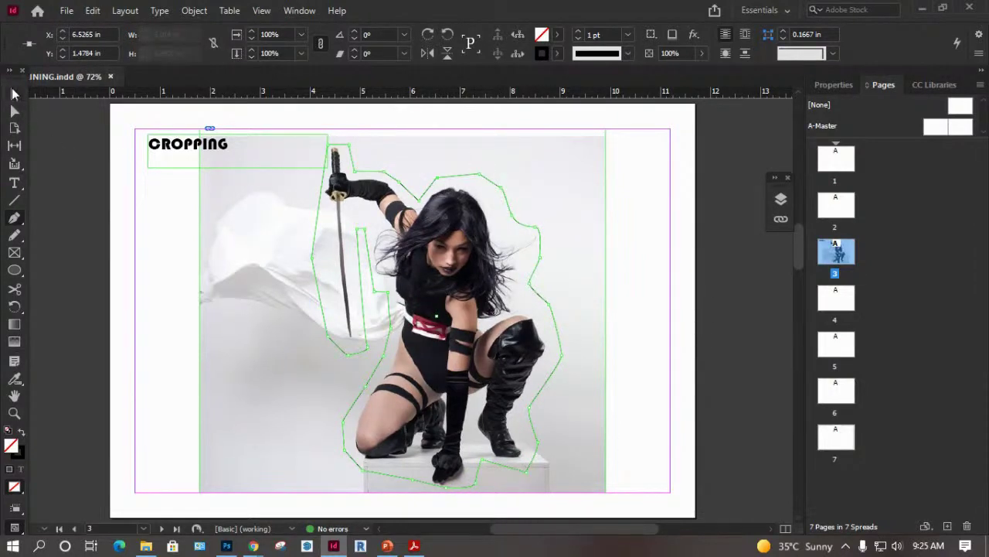
click(13, 94)
right_click(409, 188)
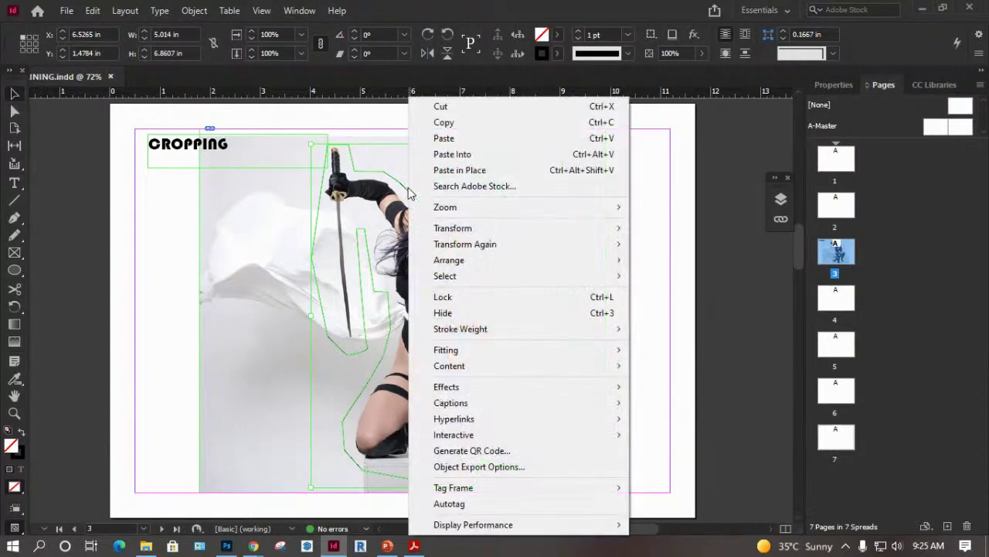
mouse_move(413, 205)
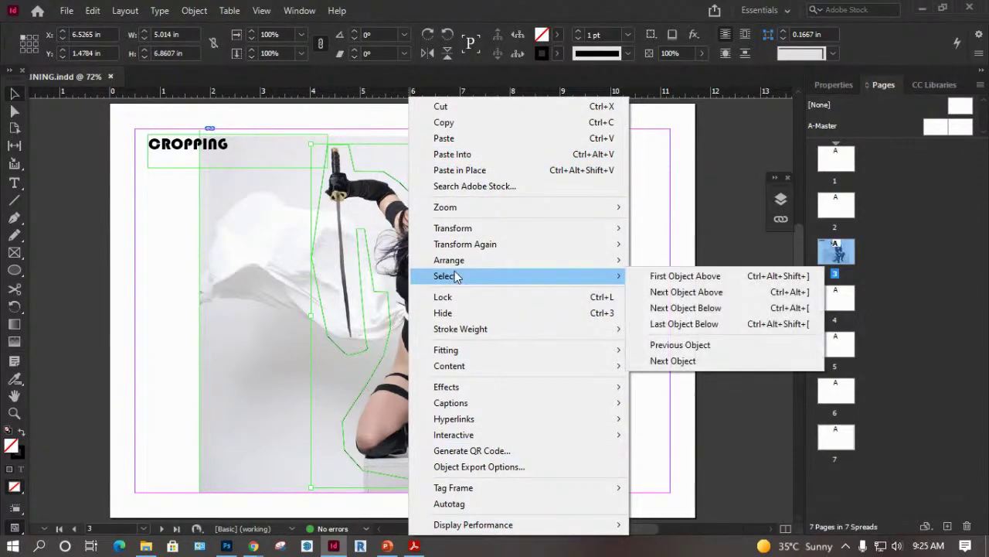
click(194, 11)
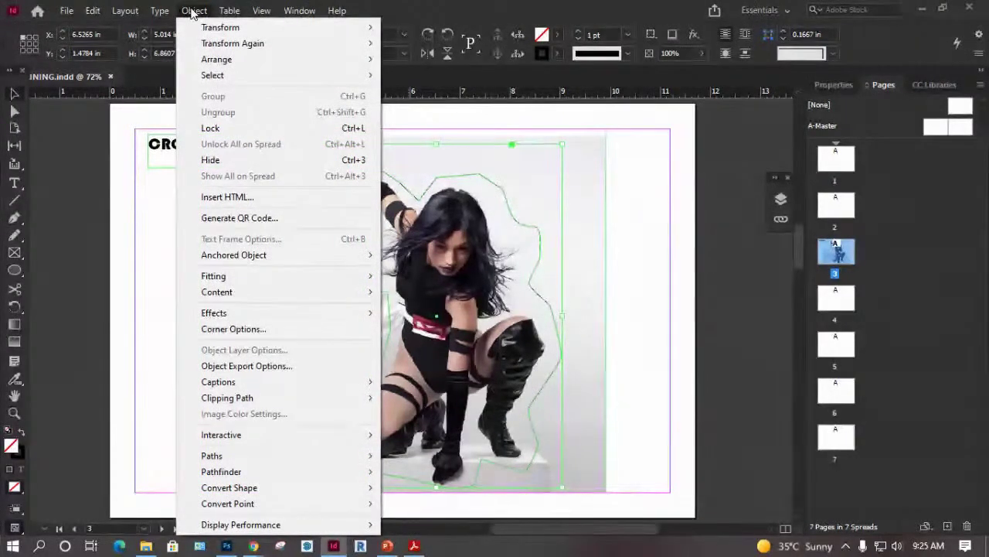
mouse_move(245, 283)
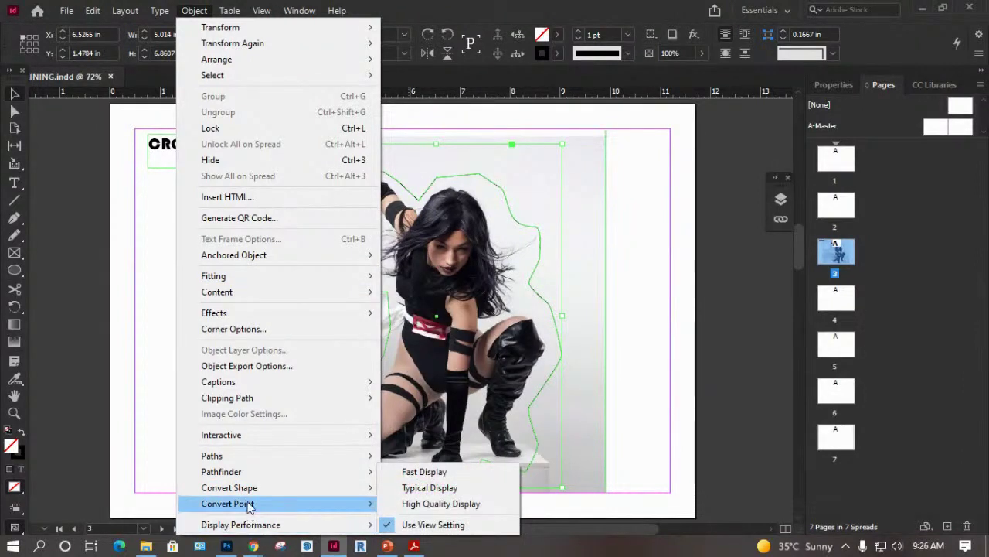
mouse_move(246, 460)
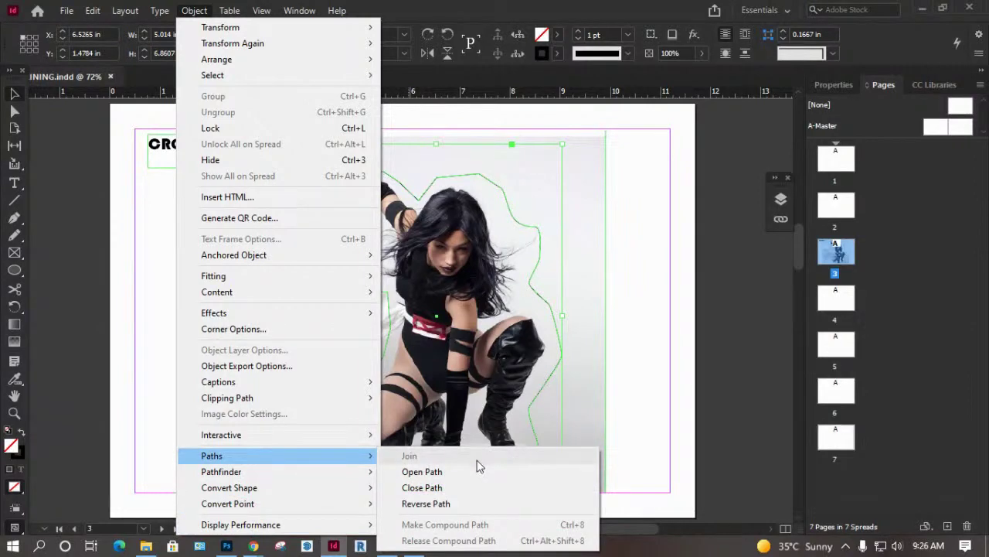
mouse_move(284, 473)
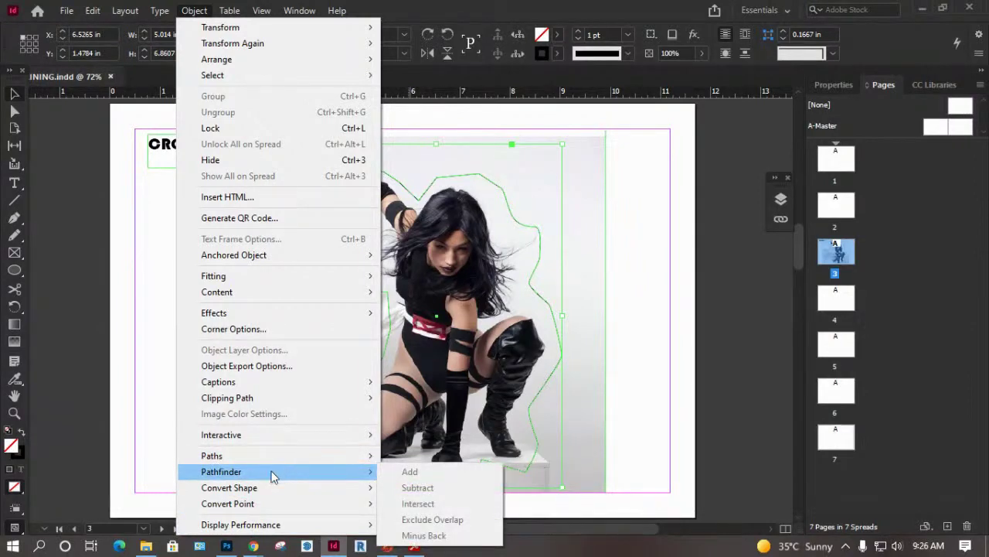
mouse_move(263, 492)
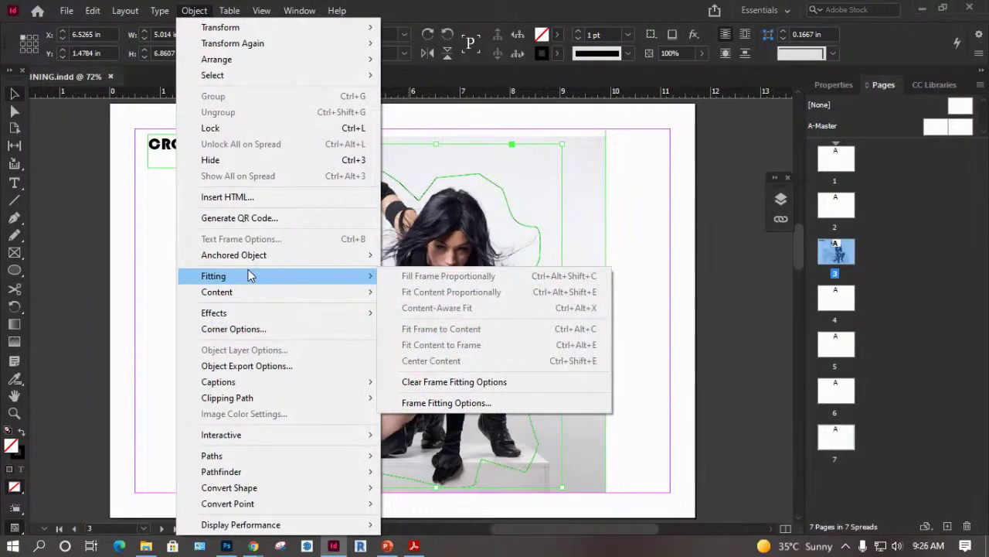
click(445, 402)
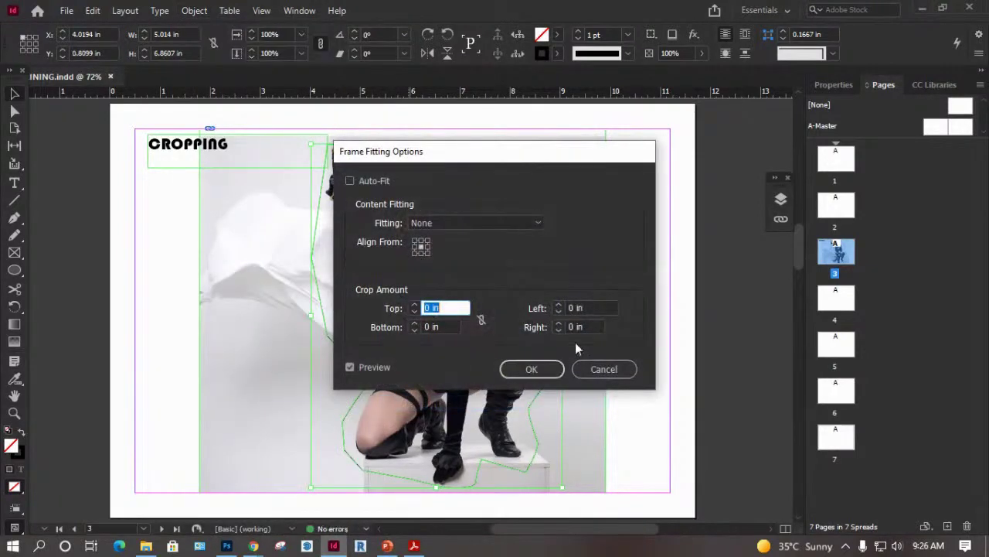
click(607, 370)
click(829, 86)
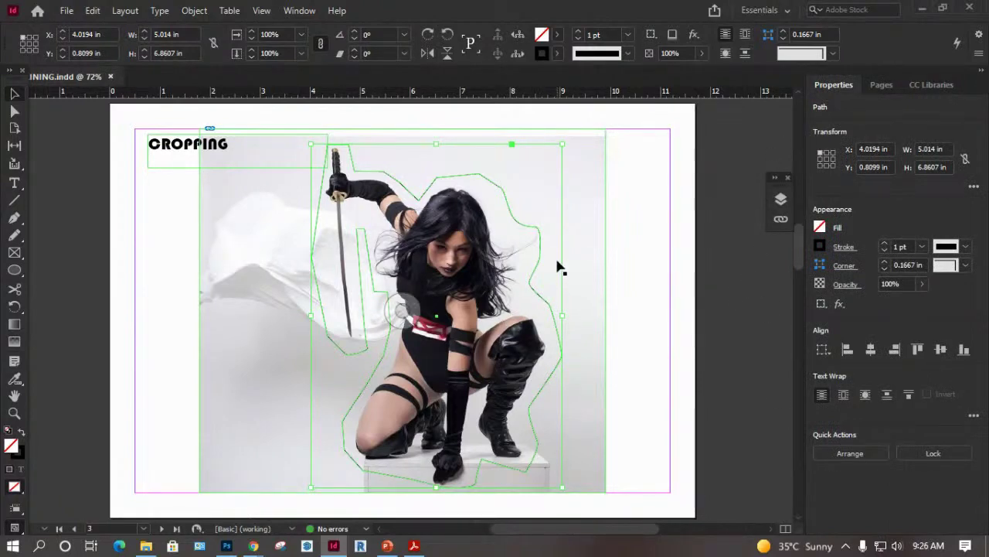
Delete the CROPPING title's text frame and select the outline path around the woman.
click(170, 169)
key(Delete)
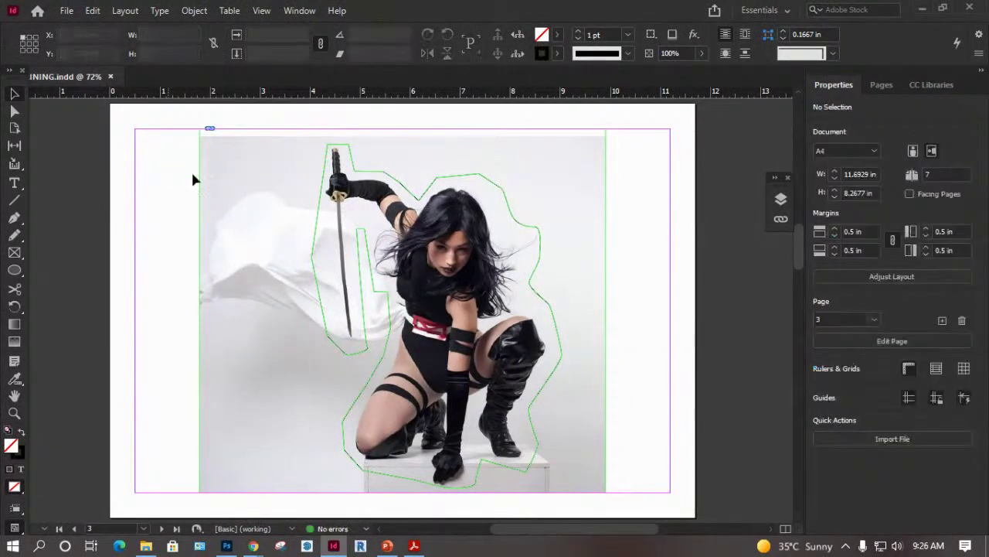
click(317, 239)
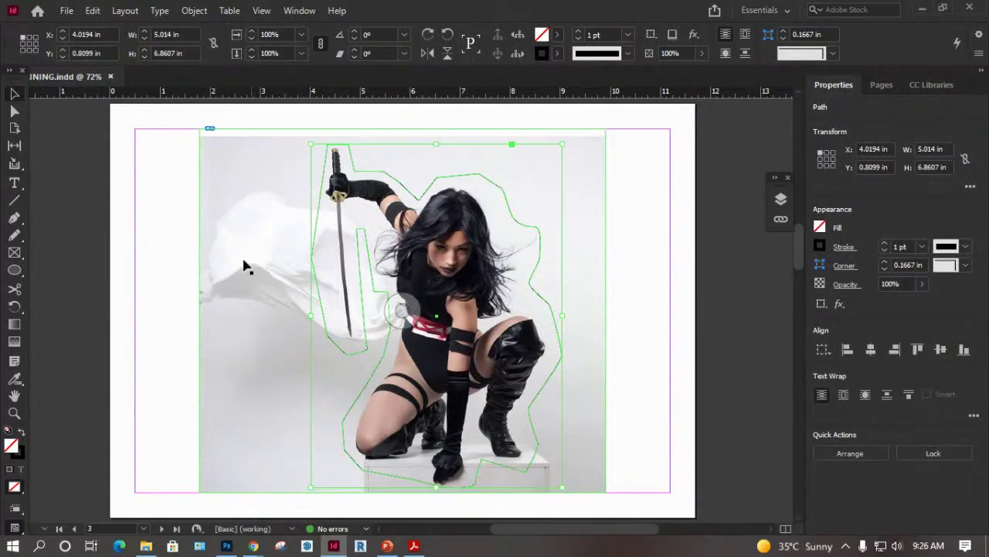
click(887, 84)
click(840, 85)
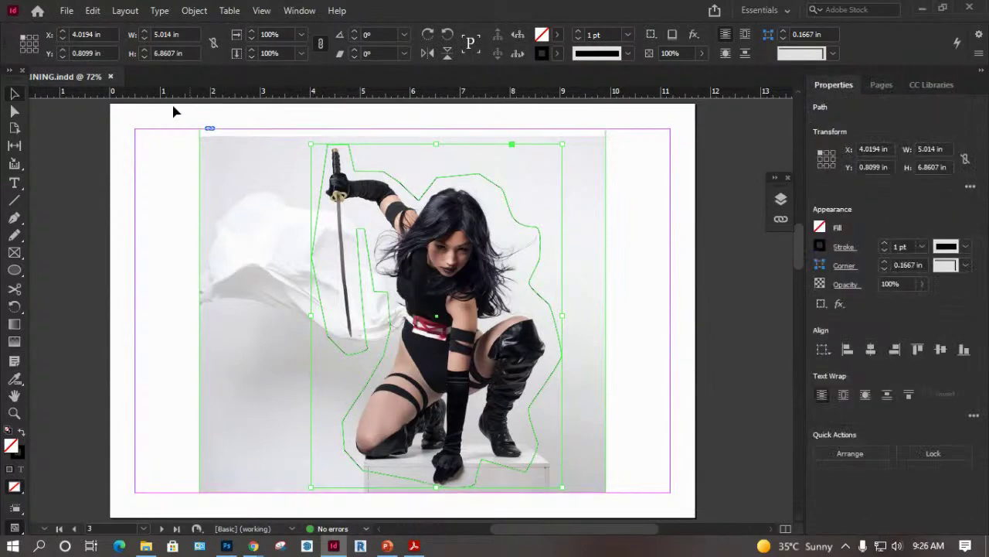
click(192, 11)
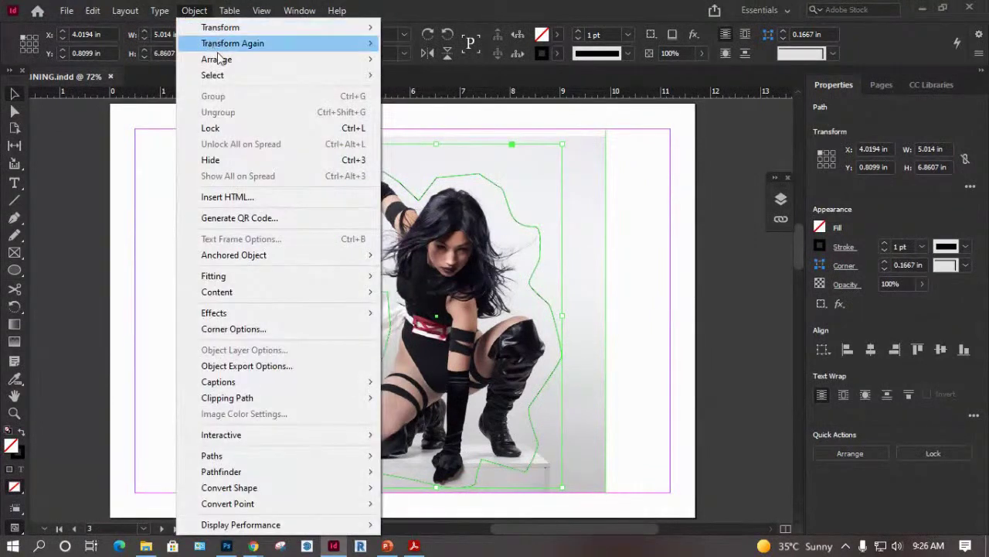
mouse_move(221, 77)
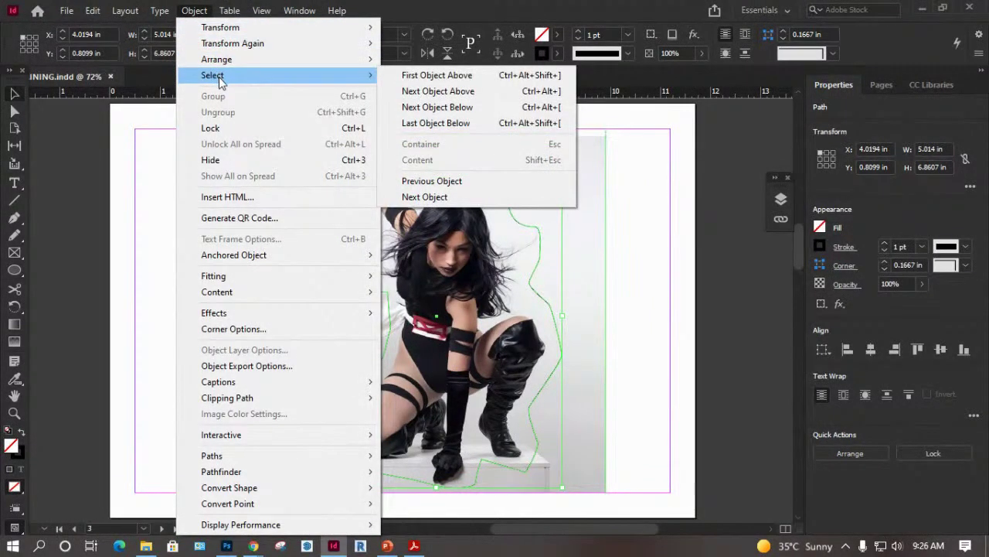
mouse_move(245, 279)
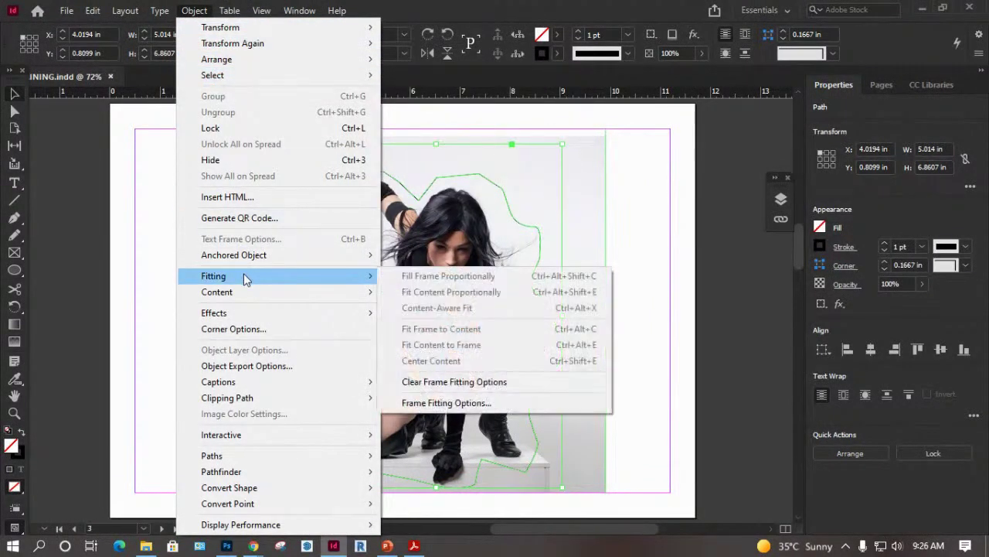
mouse_move(96, 12)
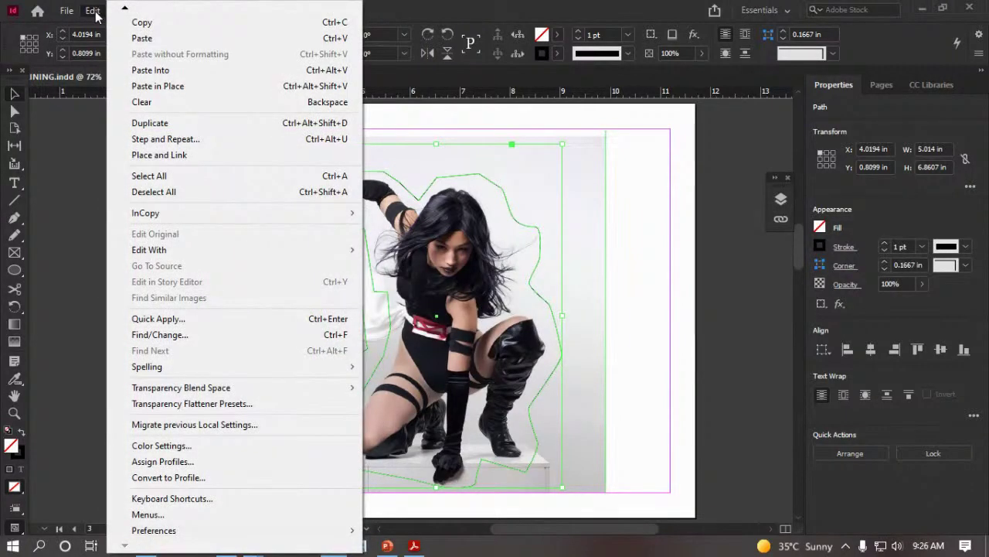
click(83, 160)
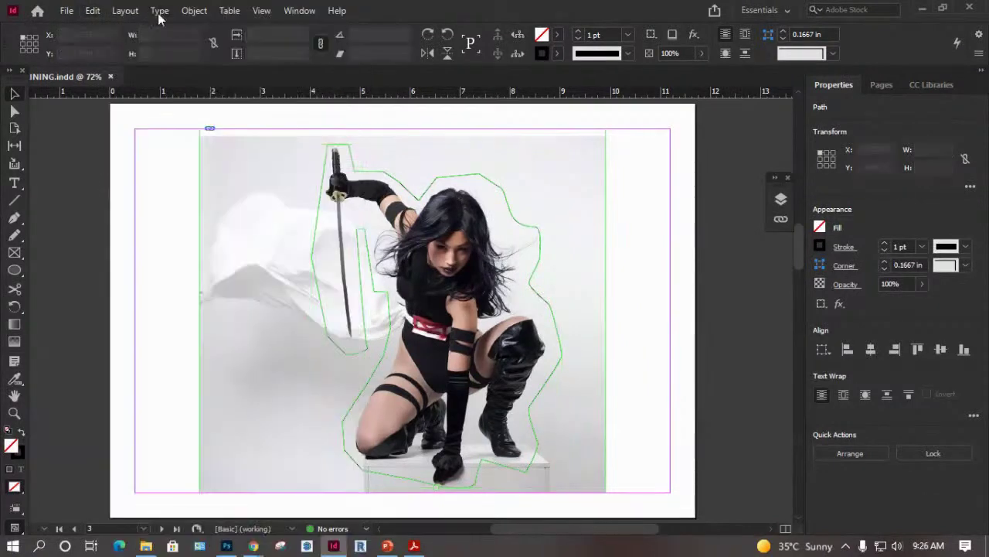
click(124, 10)
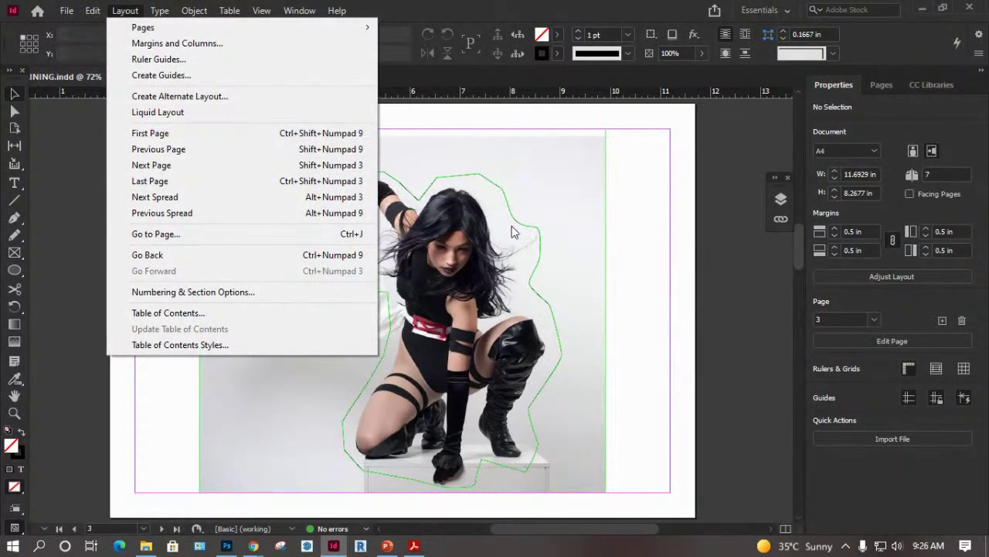
Try deleting the woman's photo, and undo the deletions of the photo and the CROPPING title.
click(512, 227)
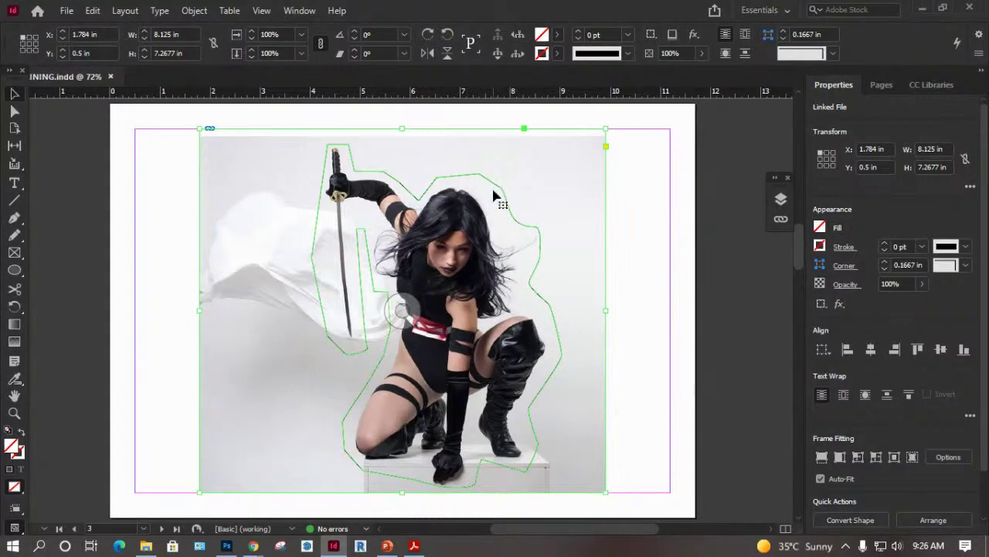
key(Delete)
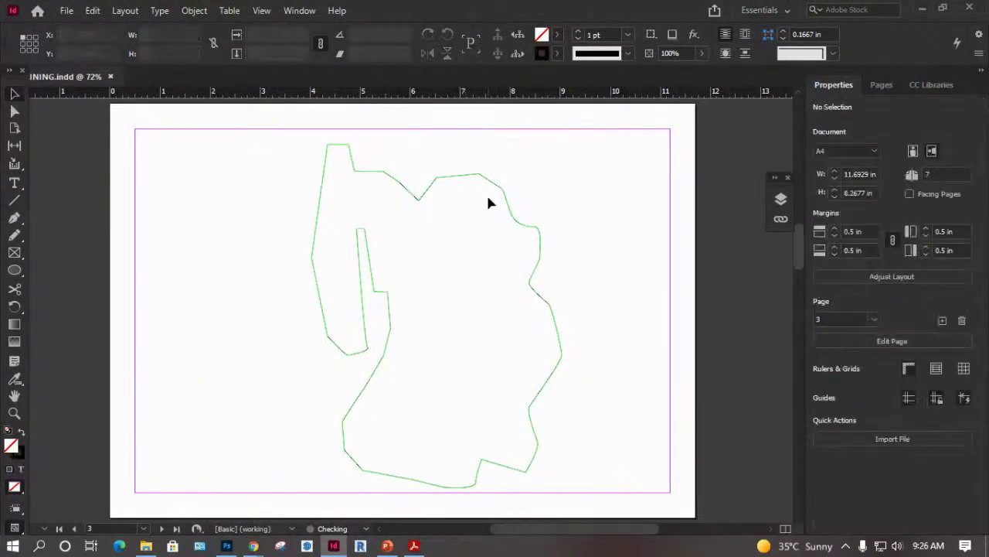
key(ctrl+z)
key(ctrl+z)
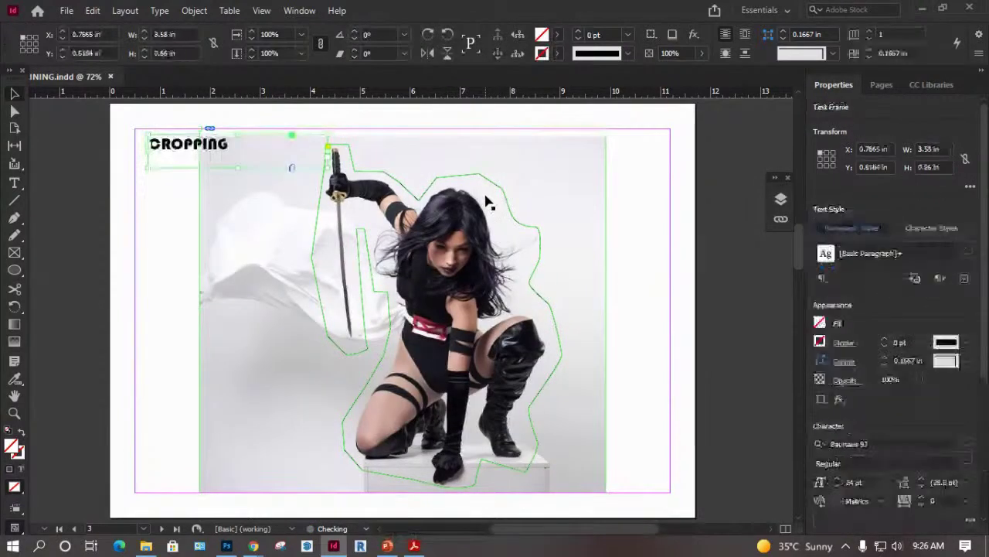
Undo the pen-drawn outline around the woman and sword point by point until the whole path is removed.
click(487, 201)
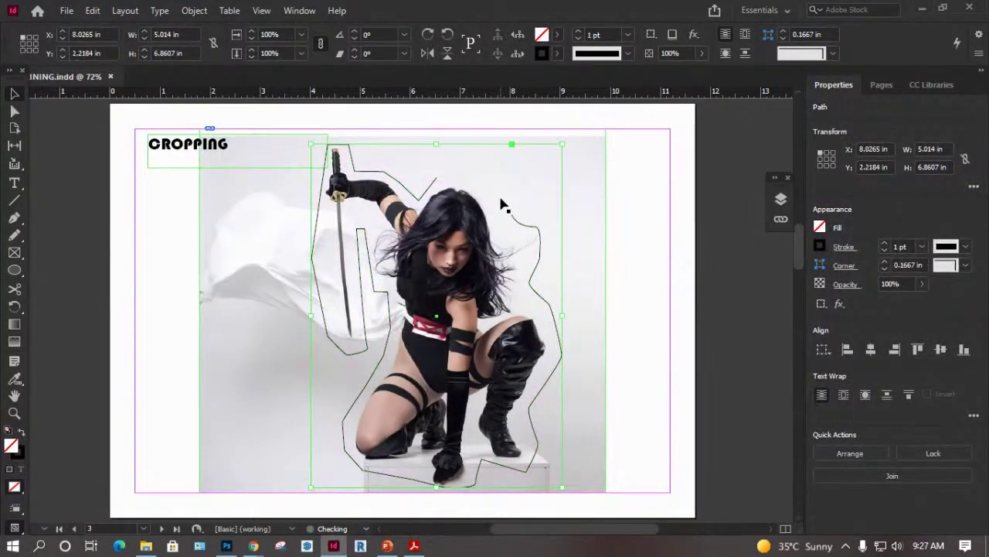
key(ctrl+z)
key(ctrl+z)
key(ctrl+z)
key(ctrl+z)
key(ctrl+z)
key(ctrl+z)
key(ctrl+z)
key(ctrl+z)
key(ctrl+z)
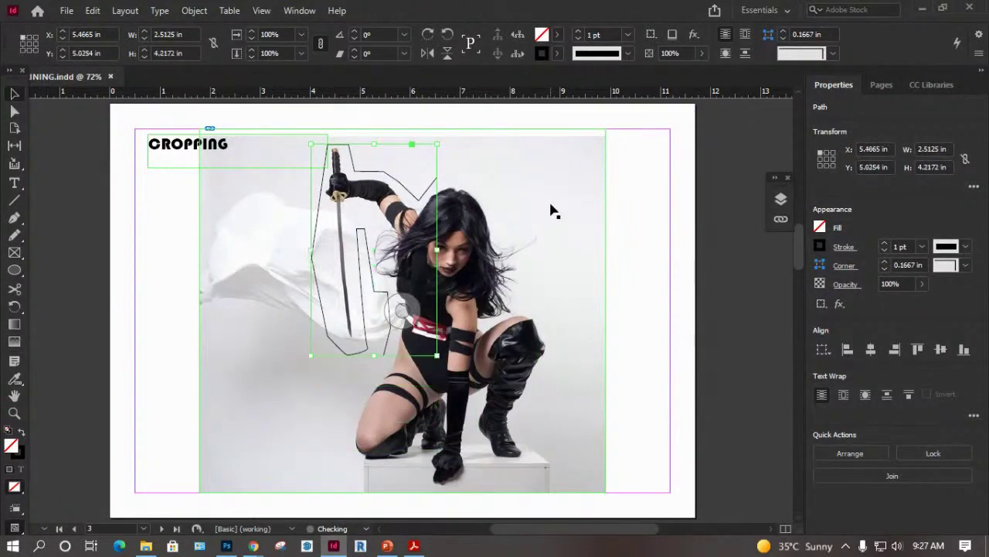
key(ctrl+z)
key(ctrl+z)
key(ctrl+z)
key(ctrl+z)
key(ctrl+z)
key(ctrl+z)
key(ctrl+z)
key(ctrl+z)
key(ctrl+z)
key(ctrl+z)
key(ctrl+z)
key(ctrl+z)
key(ctrl+z)
key(ctrl+z)
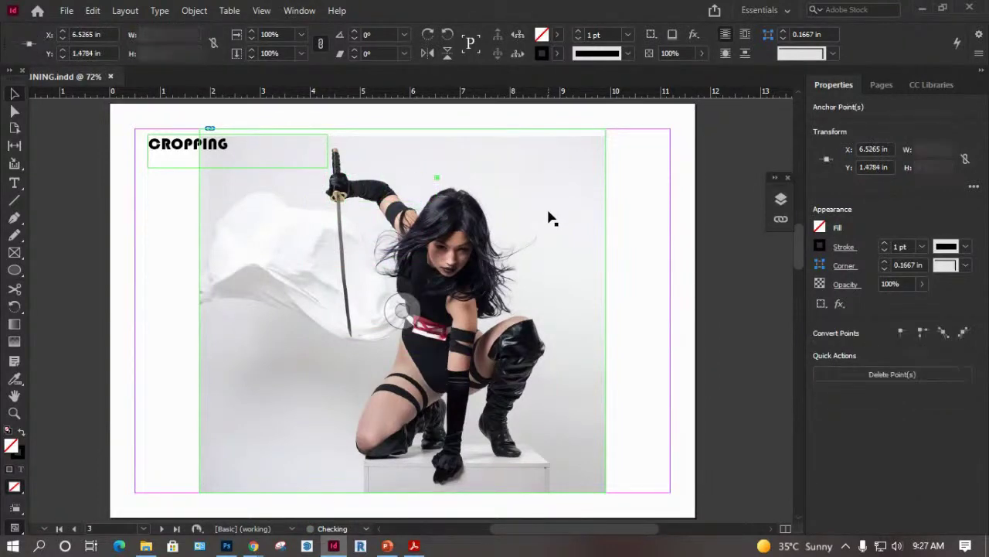
key(ctrl+z)
Try drawing a polygon frame about 1.98 by 1.36 in above the woman's head, and remove it.
click(546, 205)
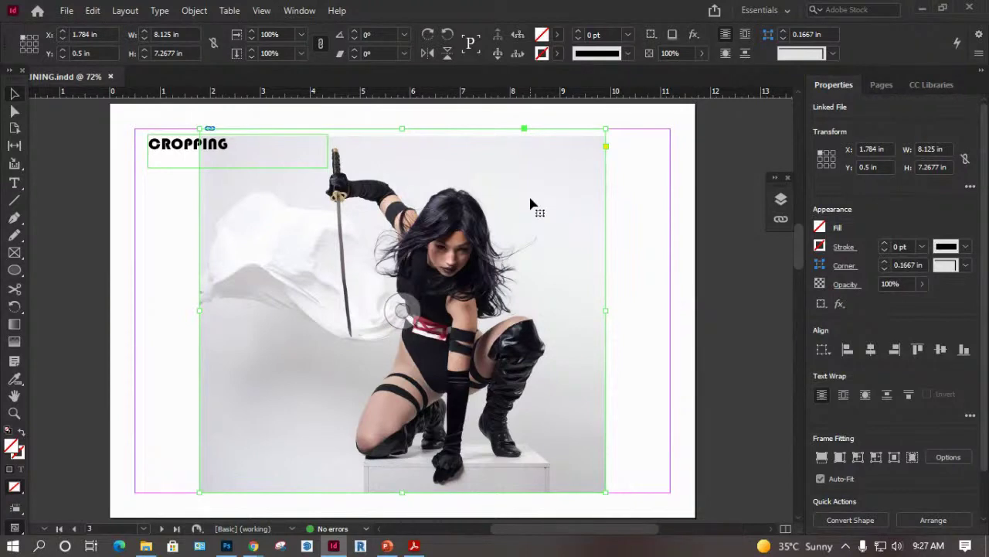
click(20, 259)
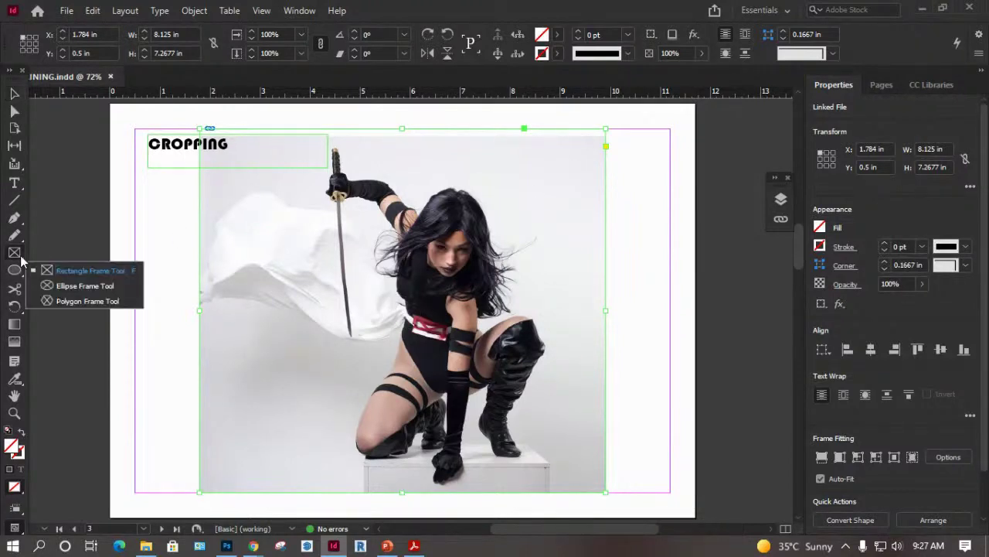
click(74, 301)
mouse_move(453, 170)
mouse_down()
mouse_move(421, 197)
mouse_move(518, 129)
mouse_up()
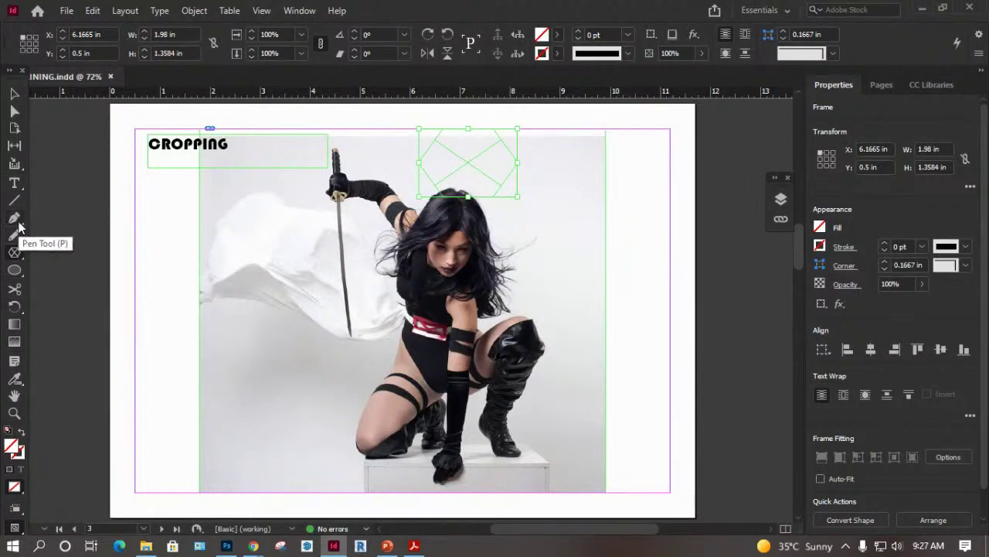
key(ctrl+shift+a)
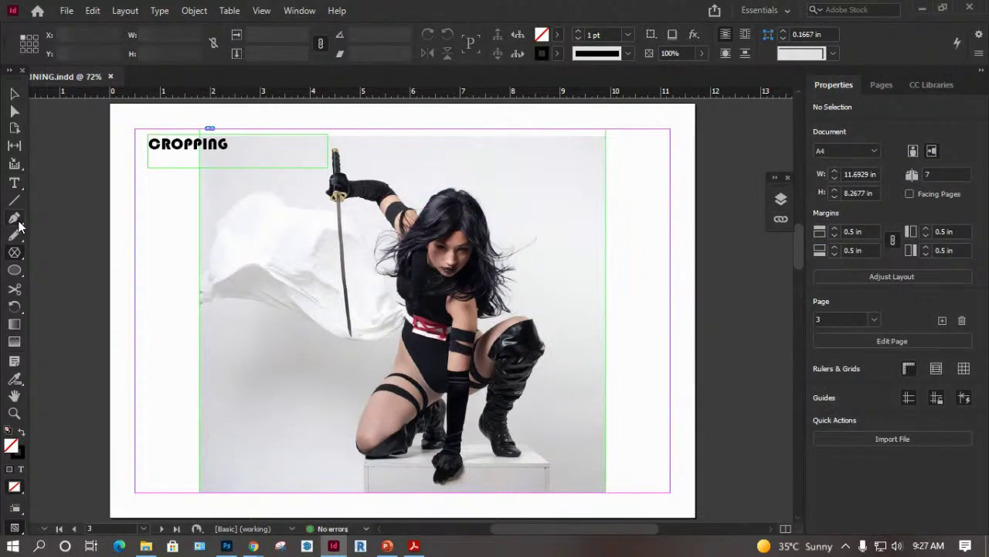
Try a new Pen tool path from above the head around the raised arm and sword to the thigh, and discard it.
click(437, 164)
click(418, 198)
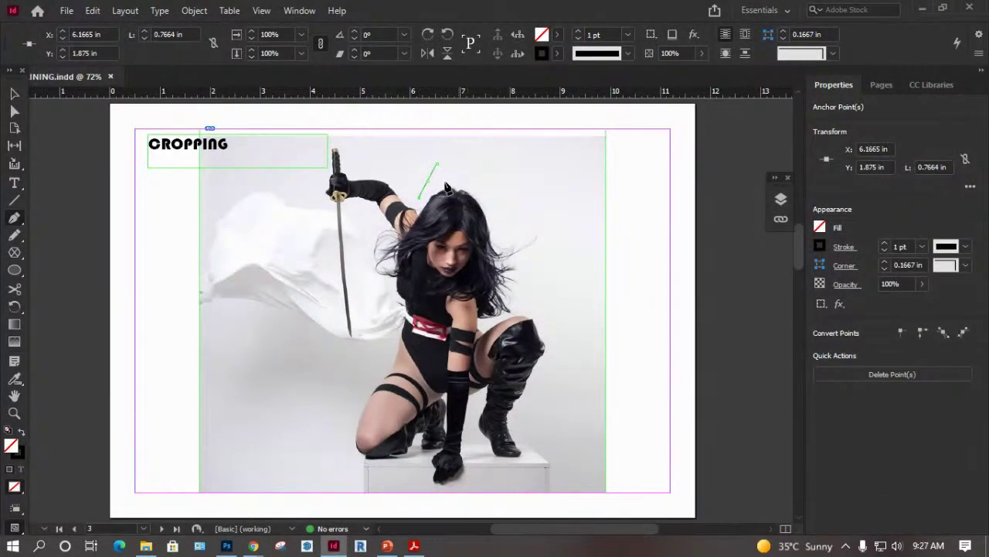
click(392, 178)
click(381, 170)
click(355, 166)
click(344, 144)
click(323, 143)
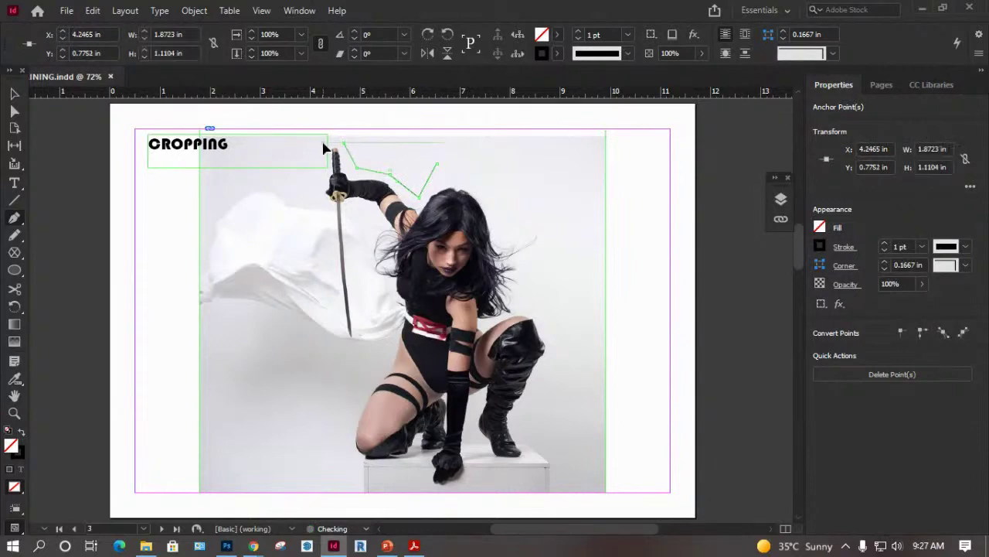
click(336, 338)
click(361, 345)
click(354, 221)
click(369, 222)
click(371, 294)
click(394, 303)
click(395, 341)
click(374, 379)
click(363, 394)
click(356, 407)
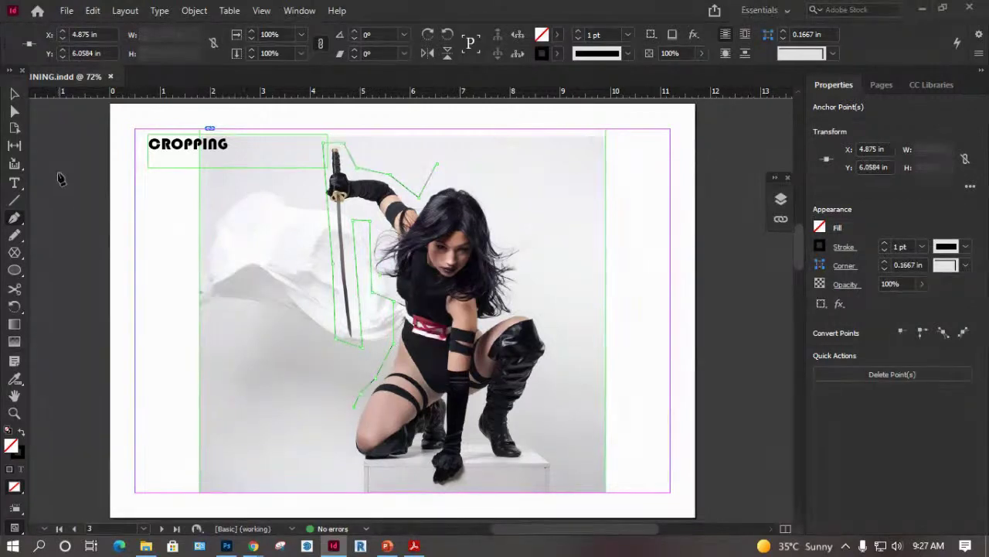
key(ctrl+shift+a)
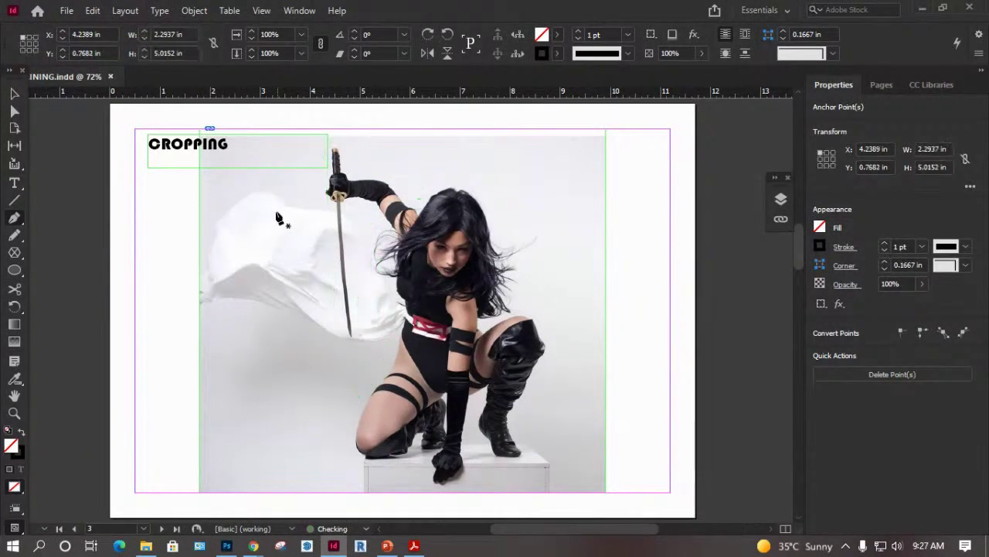
Try drawing a straight-segment Pen tool path over the white cloth beside the sword, and undo it point by point.
key(z)
drag(164, 222, 393, 396)
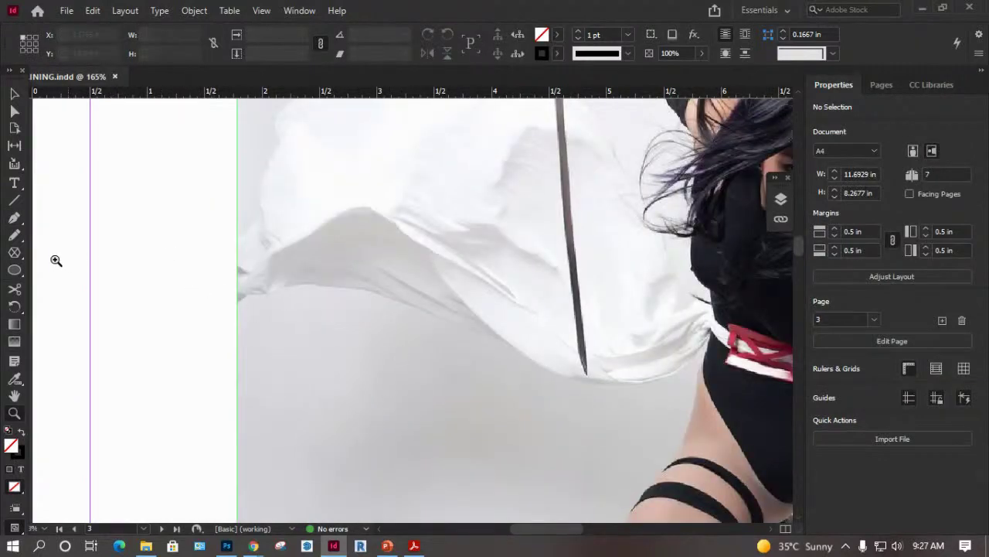
click(16, 221)
click(366, 205)
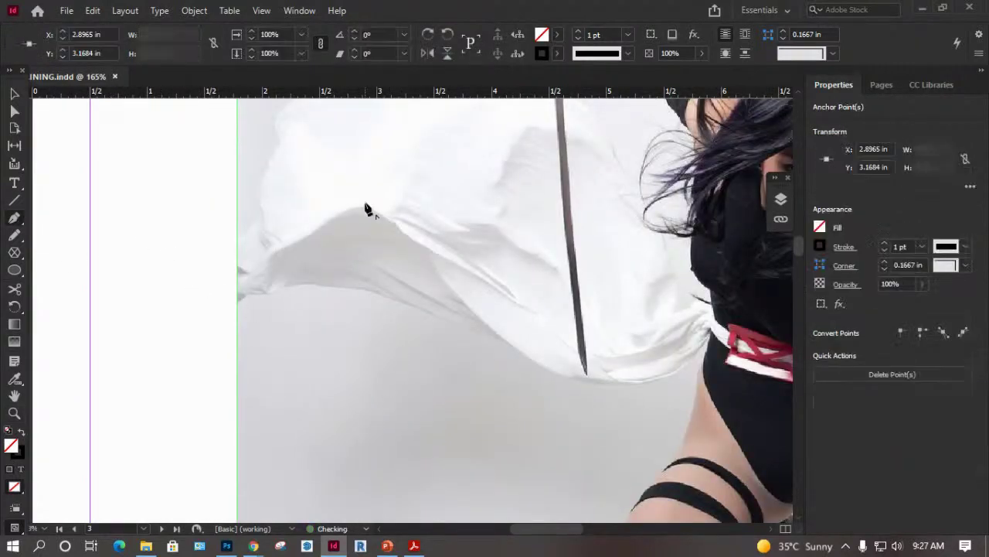
click(294, 245)
click(320, 332)
click(427, 356)
click(466, 277)
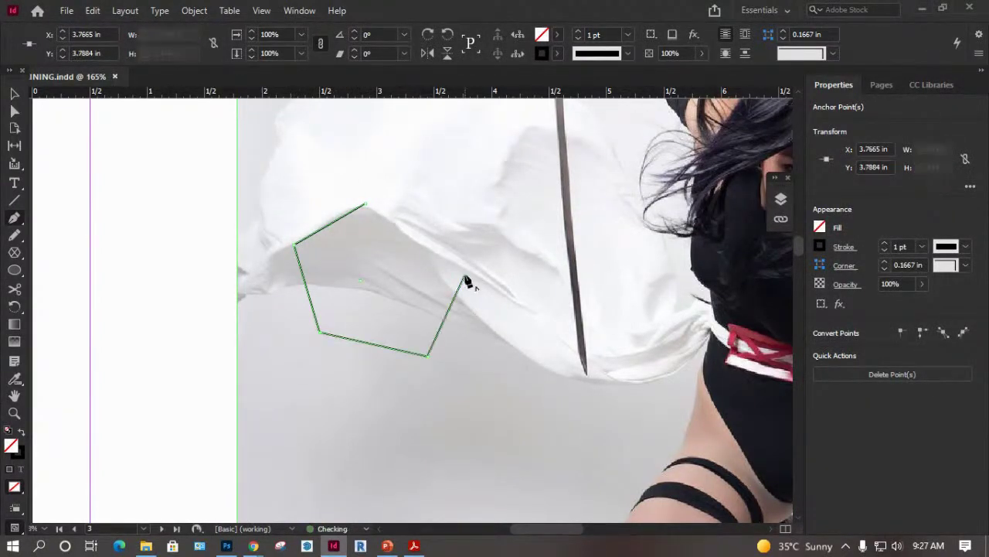
key(ctrl+z)
key(ctrl+z)
key(ctrl+z)
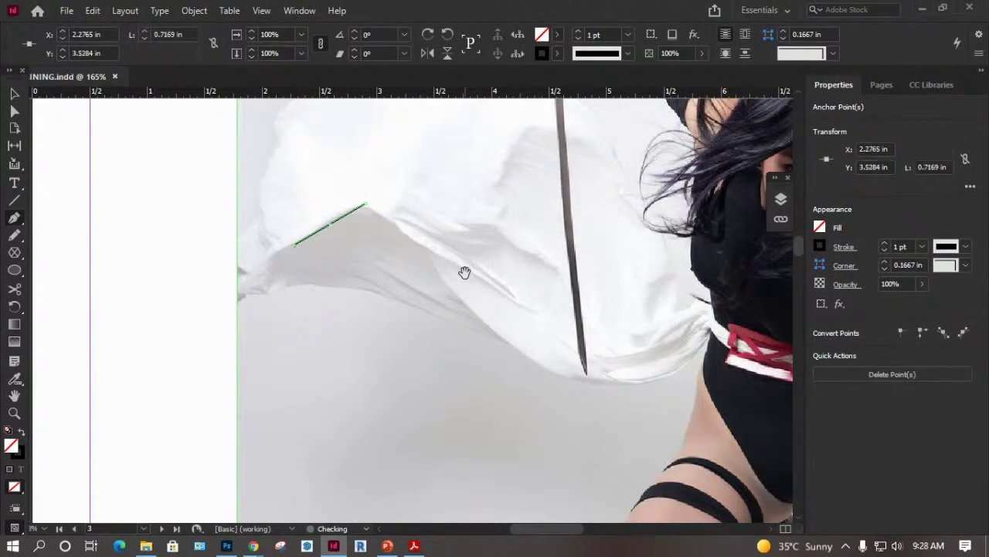
key(ctrl+z)
key(ctrl+z)
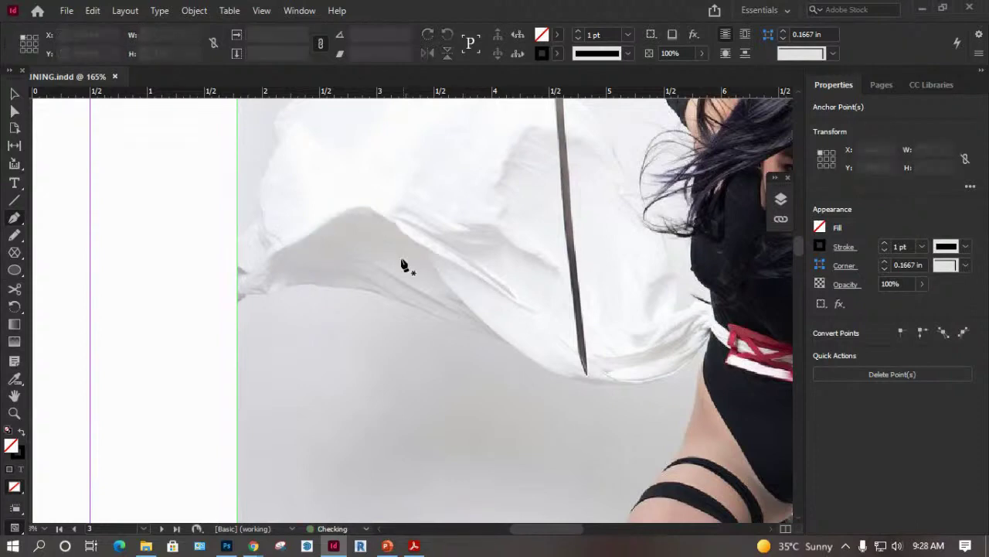
Try drawing a curved Pen tool path over the lower part of the white cloth, and undo it.
click(415, 214)
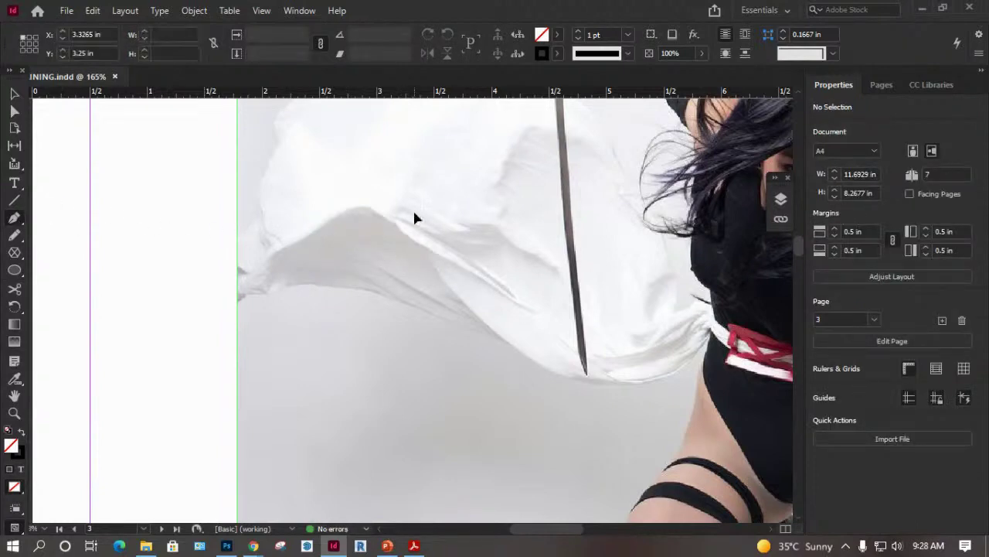
drag(338, 267, 324, 295)
drag(363, 356, 470, 384)
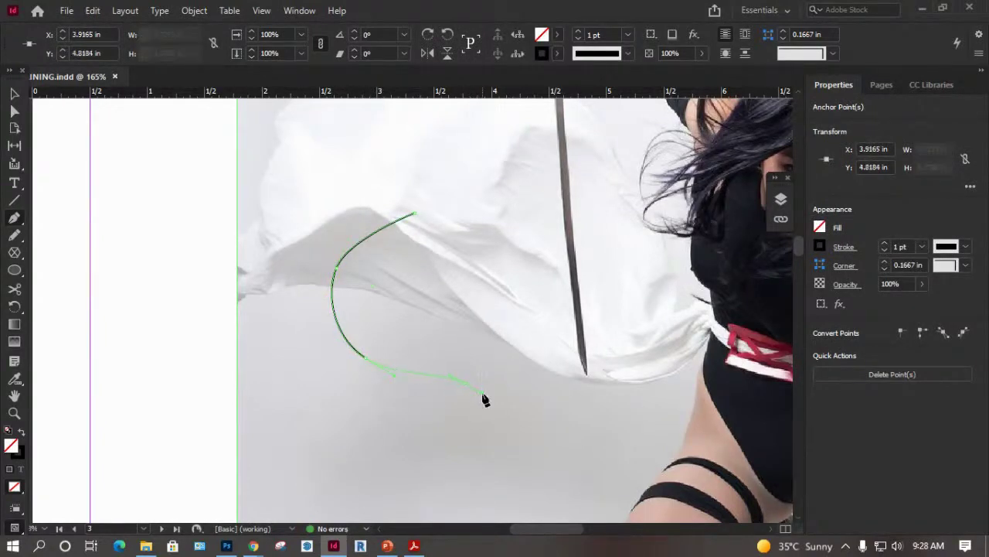
key(ctrl+z)
key(ctrl+z)
key(ctrl+z)
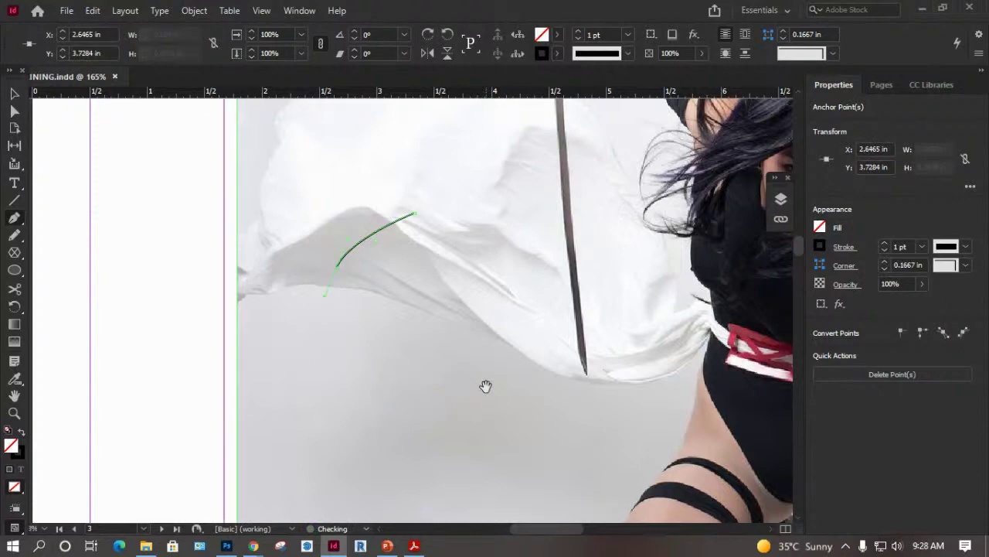
Start a Pen tool outline at the woman's raised upper arm and trace its upper edge to just past the elbow.
drag(614, 216, 459, 424)
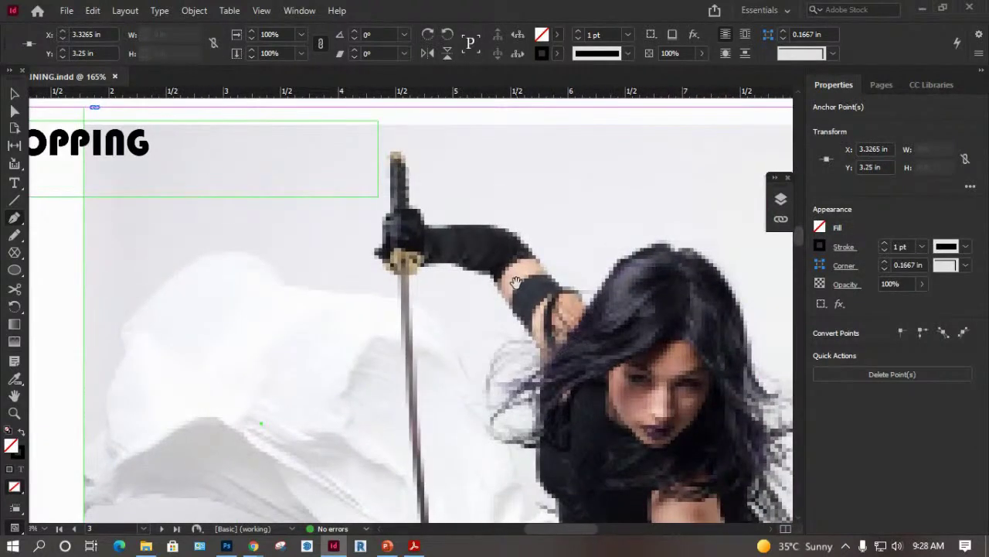
click(14, 94)
right_click(437, 313)
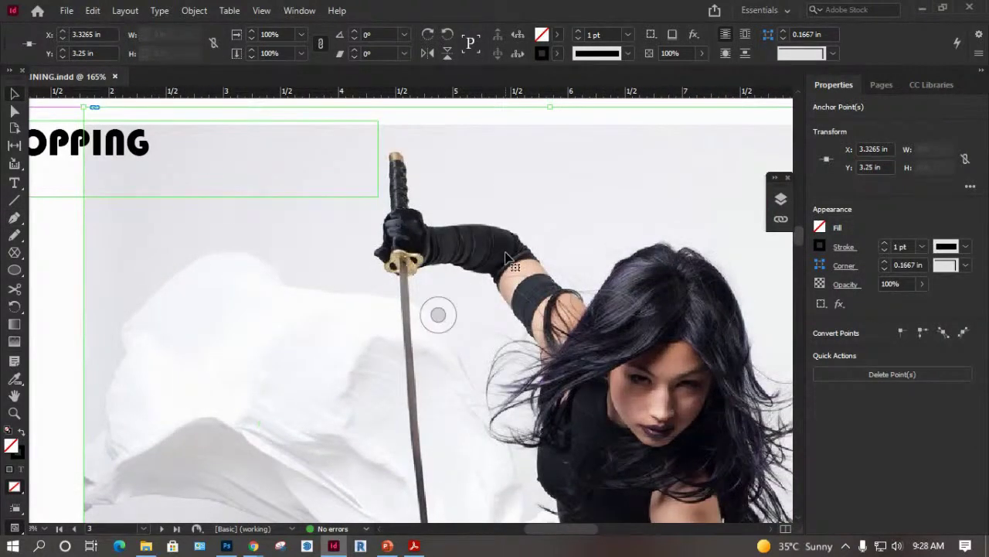
click(15, 217)
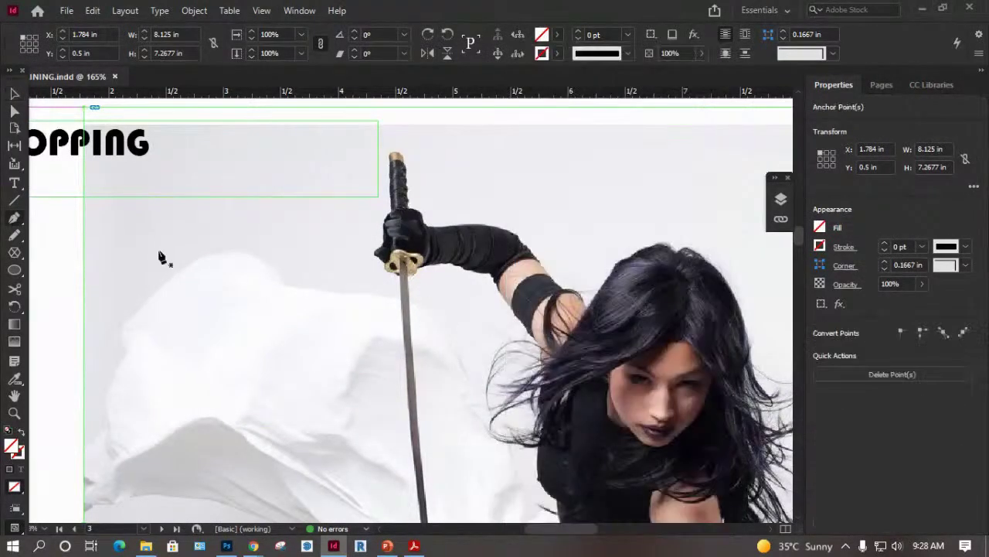
key(z)
drag(369, 132, 610, 324)
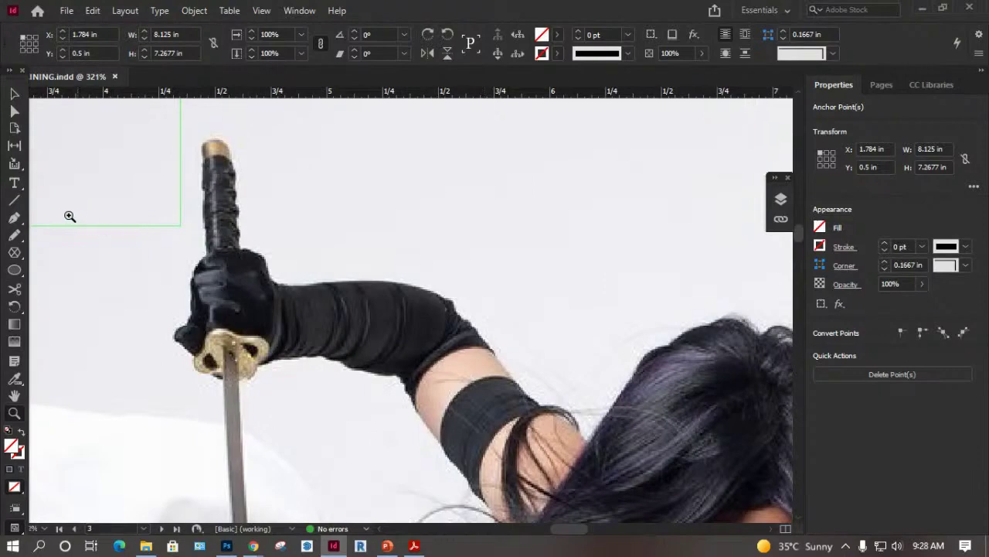
click(16, 219)
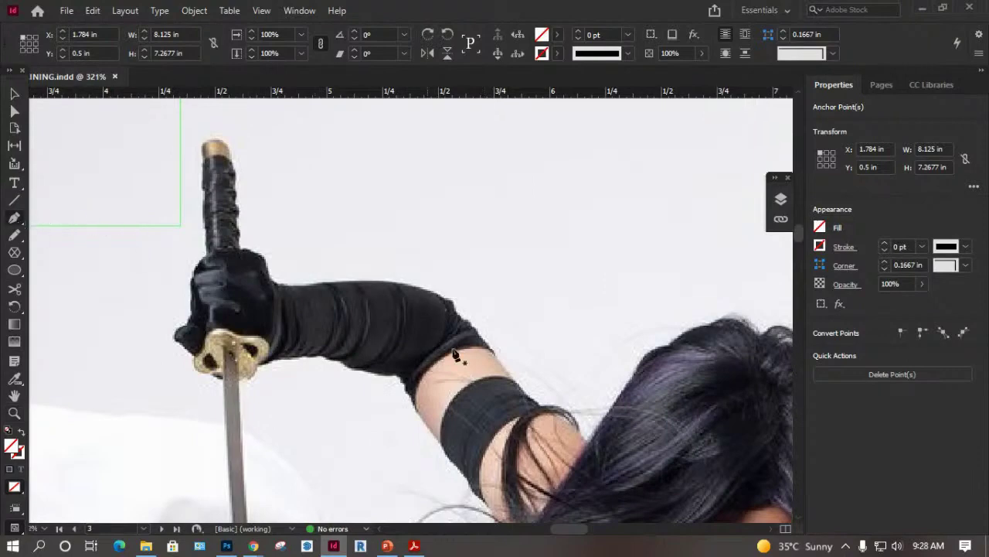
click(539, 404)
click(502, 367)
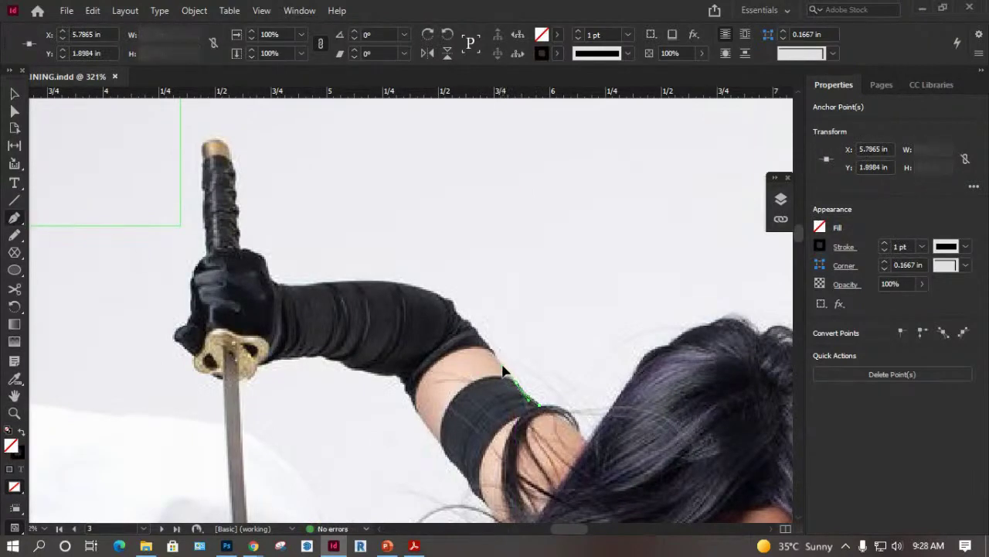
click(473, 324)
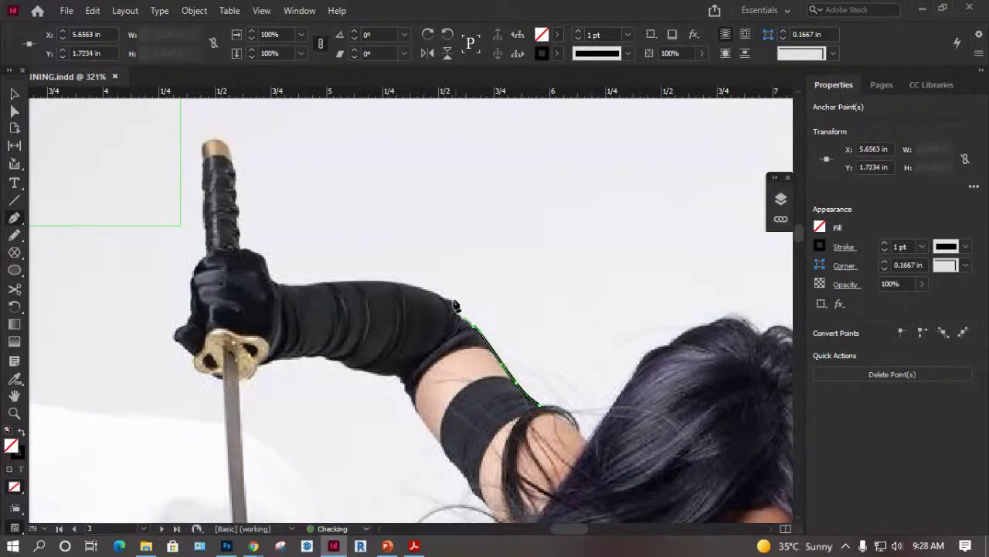
Continue the outline with curves along the top of the black sleeve and over the glove to the sword handle.
click(436, 297)
drag(394, 287, 284, 287)
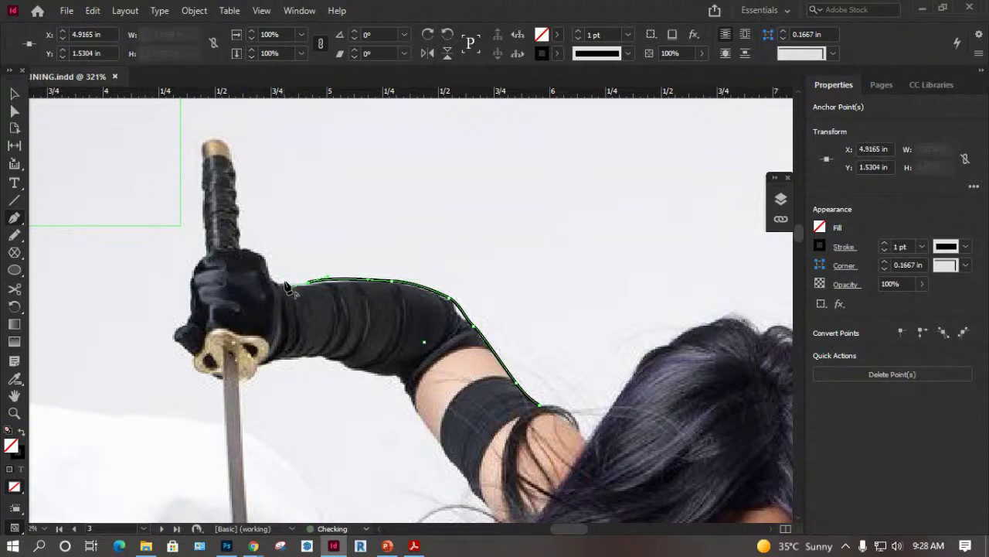
mouse_move(312, 301)
mouse_down()
mouse_move(317, 282)
mouse_move(325, 292)
mouse_up()
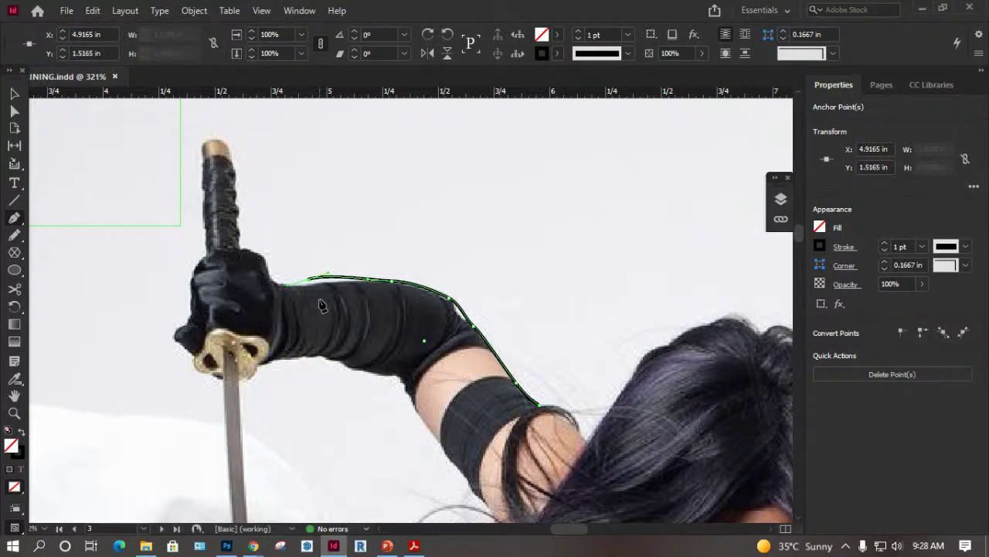
key(ctrl+z)
drag(281, 291, 276, 286)
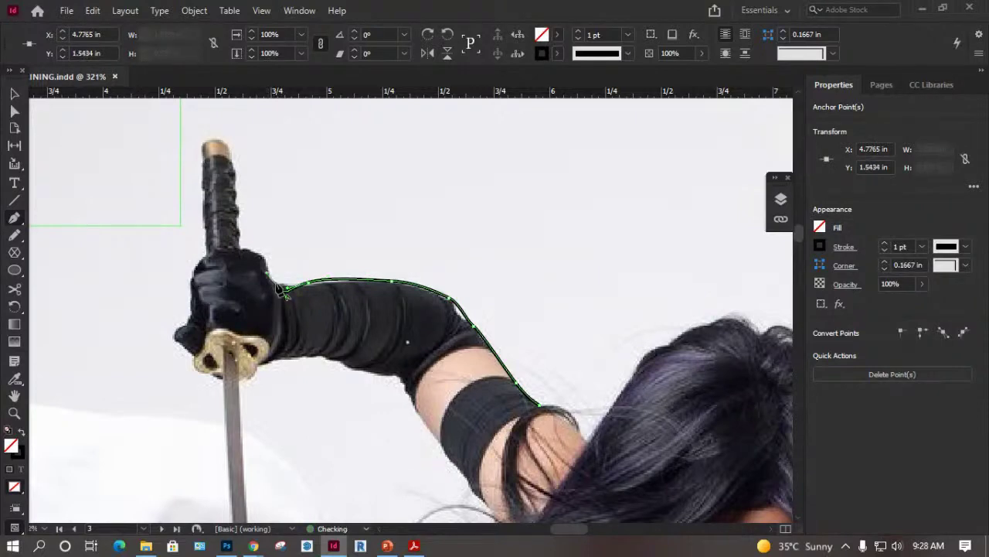
click(263, 258)
click(240, 247)
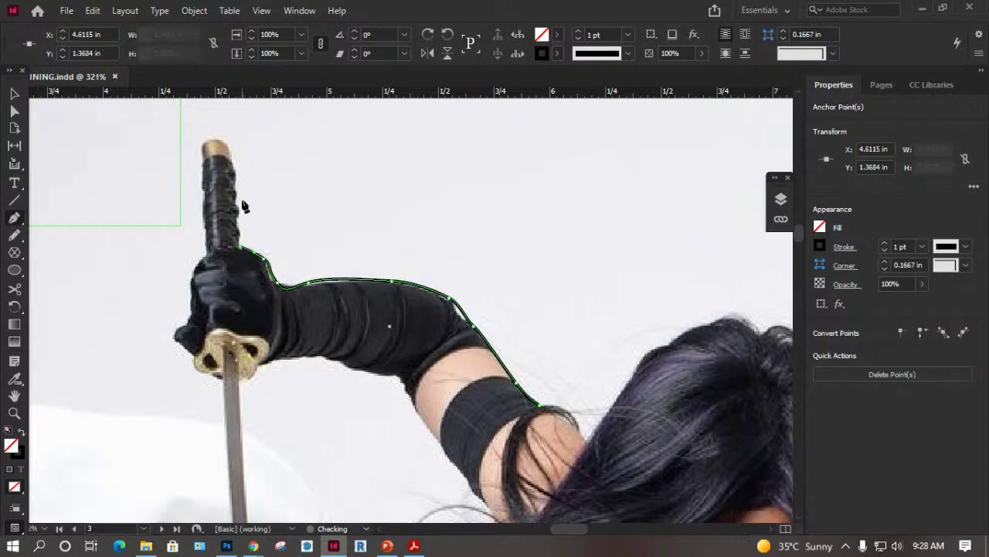
Trace the outline around the sword handle, down the outer side of the glove and under the guard to the blade.
click(218, 139)
click(202, 145)
click(207, 255)
click(193, 268)
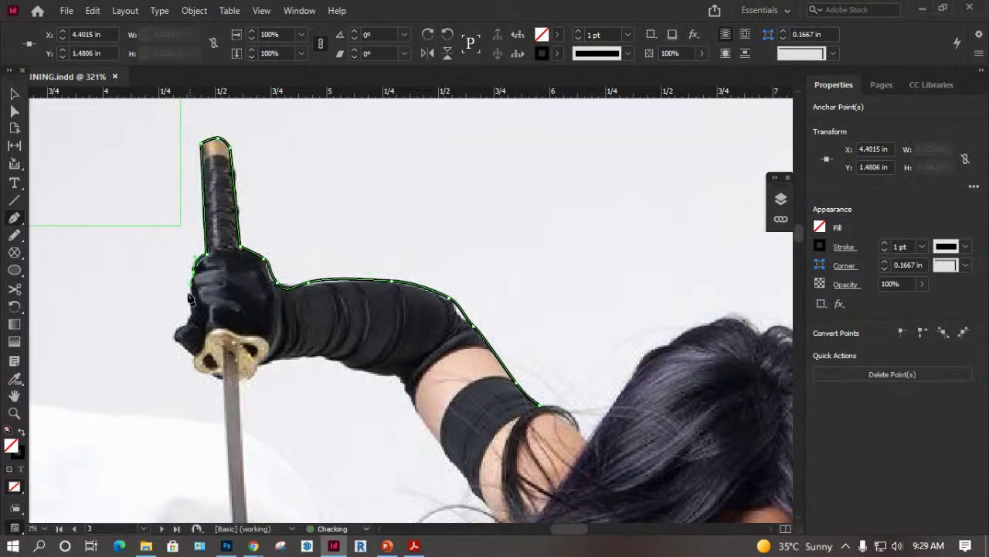
click(193, 315)
click(176, 336)
click(207, 374)
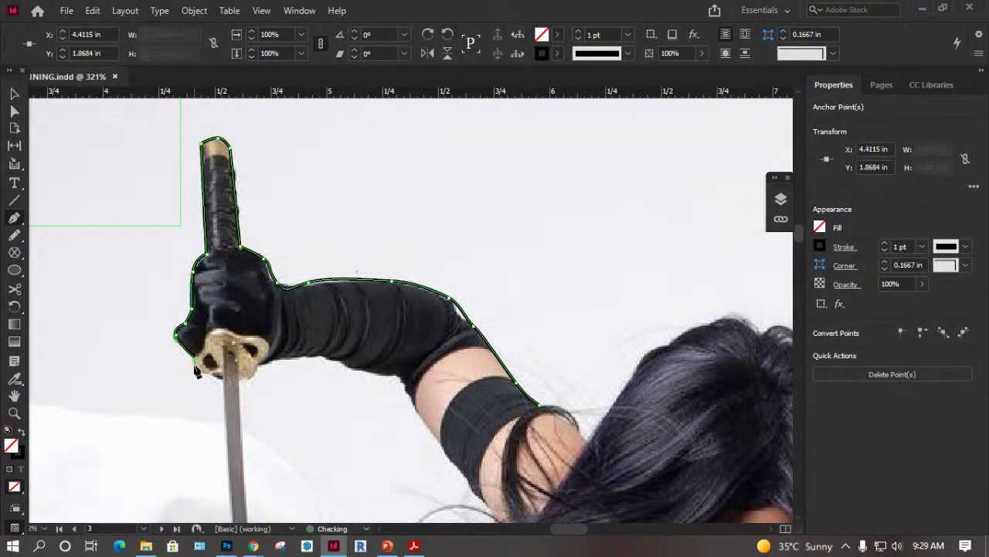
click(221, 382)
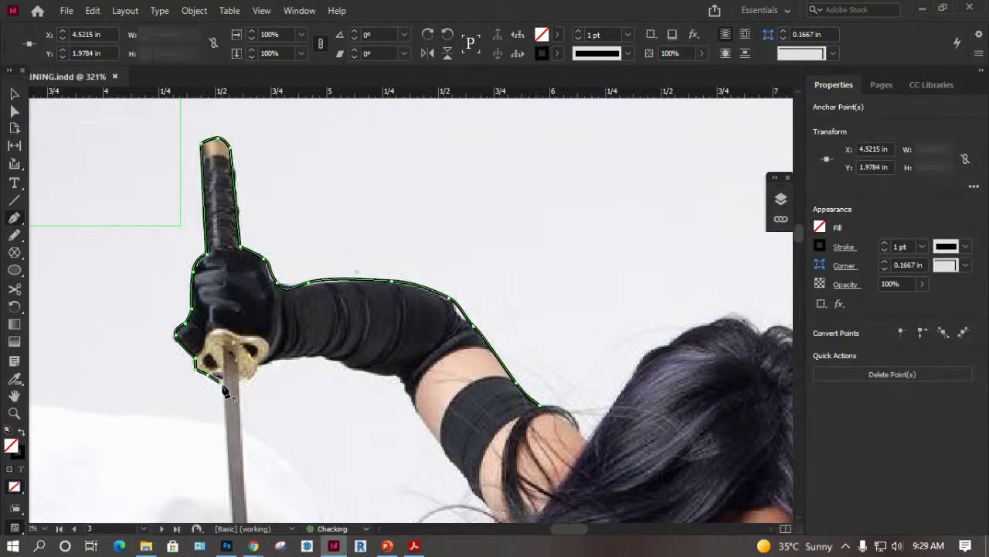
Extend the outline down one edge of the sword blade, around its tip and back up the other edge to the guard.
drag(258, 336, 312, 139)
scroll(311, 139, down, 10)
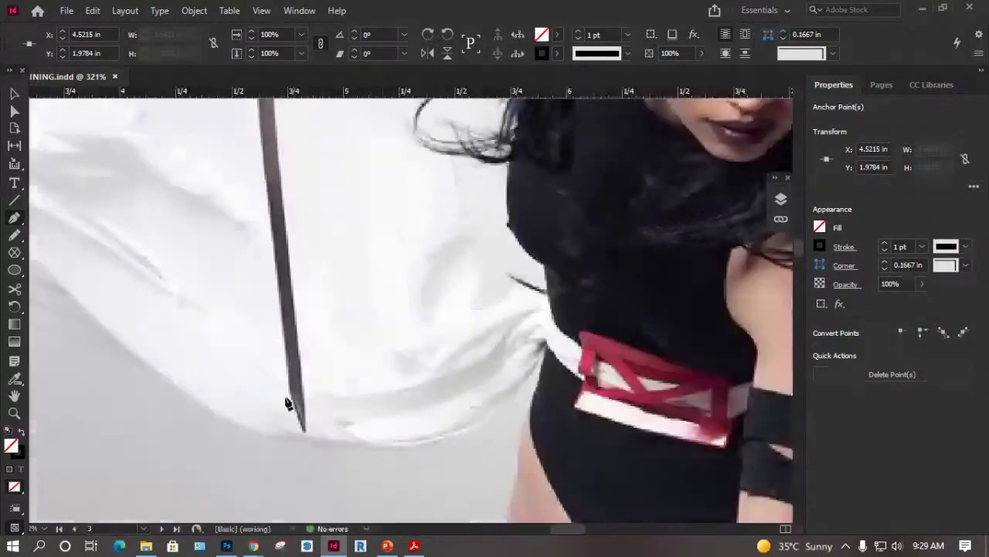
click(289, 395)
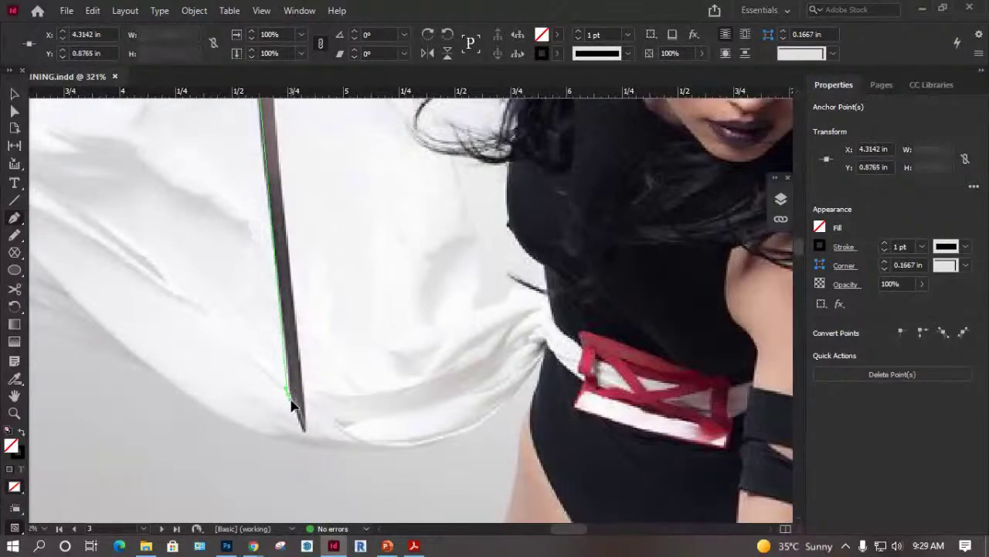
click(305, 435)
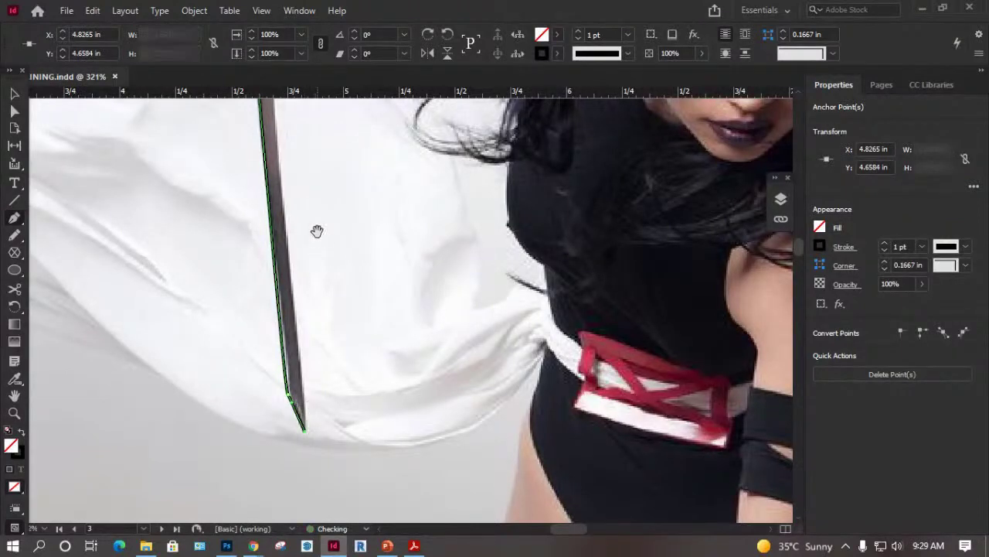
drag(316, 230, 327, 494)
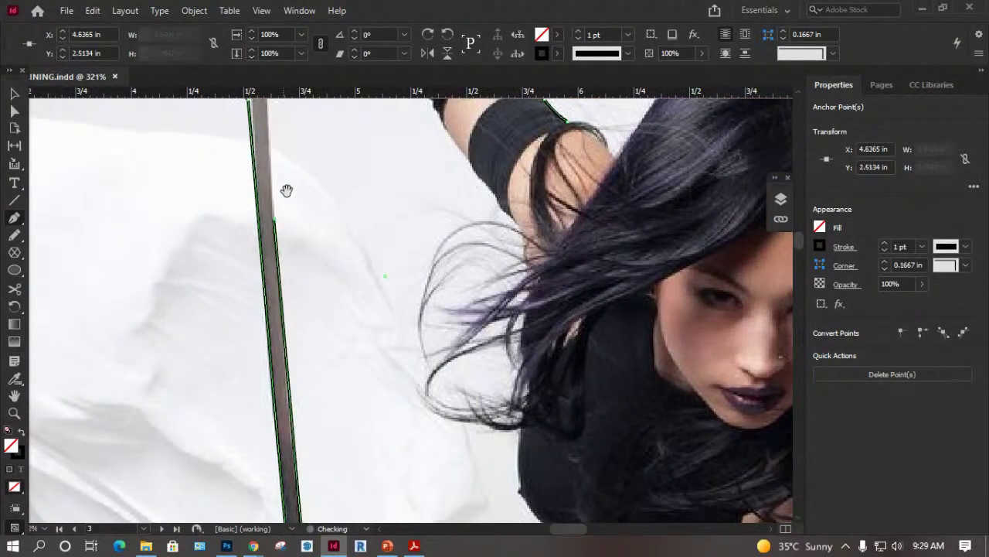
scroll(285, 190, up, 5)
click(284, 306)
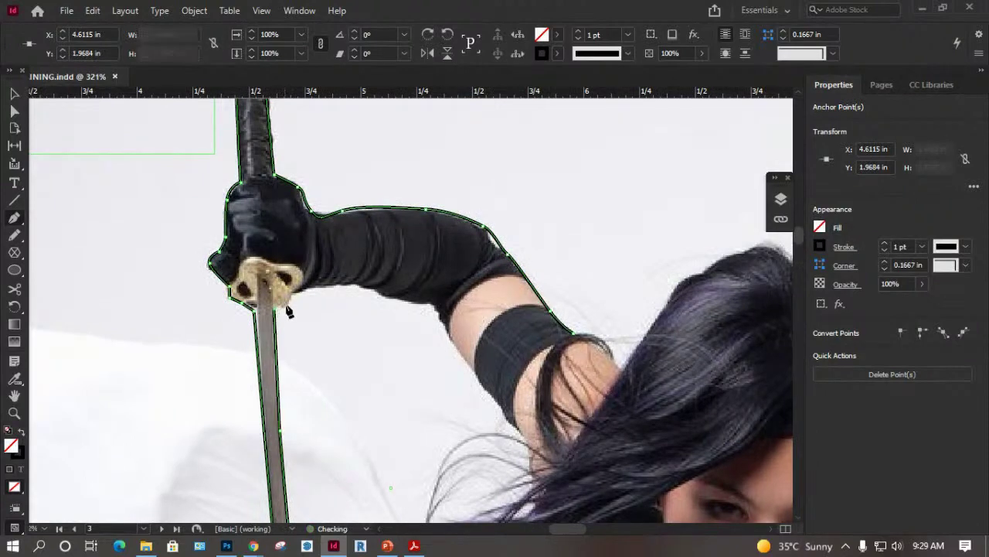
Trace the arm's lower edge from the sword guard to below the upper-arm band, and join the outline's ends with Close Path.
drag(358, 286, 436, 321)
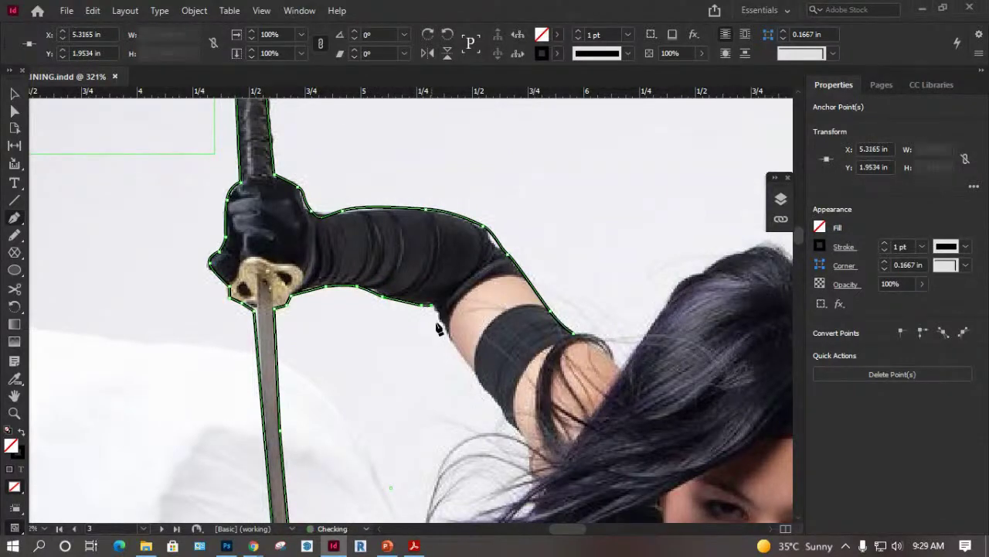
click(450, 339)
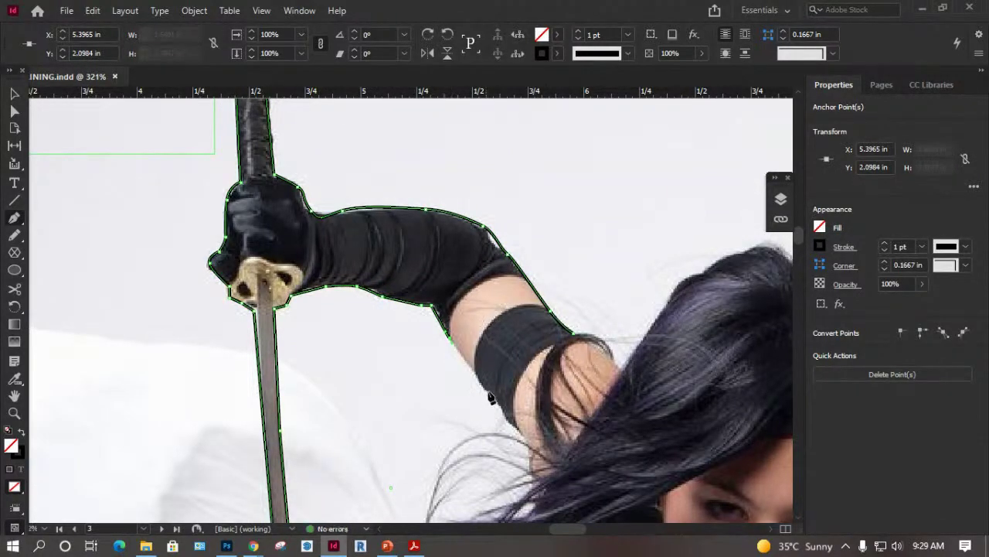
click(491, 398)
drag(517, 430, 526, 443)
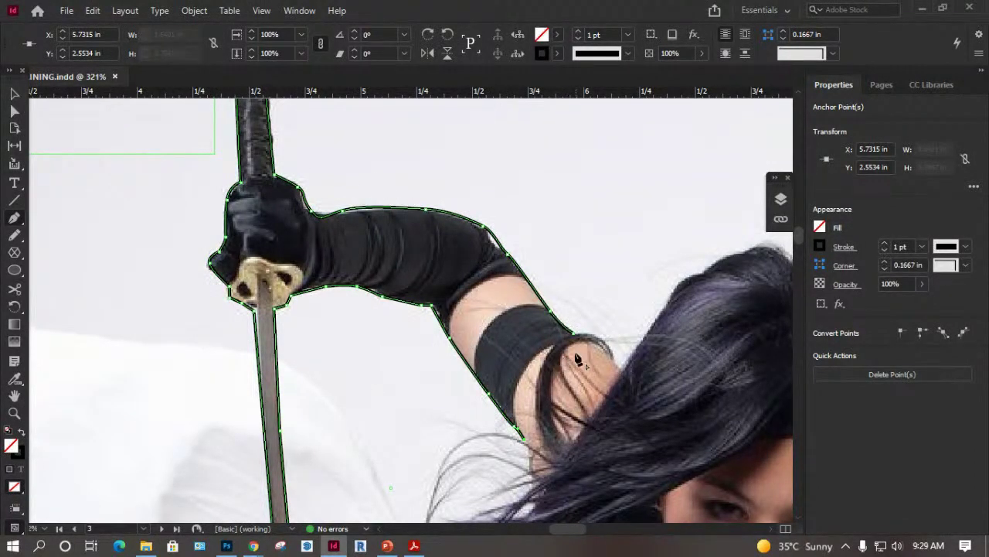
click(195, 11)
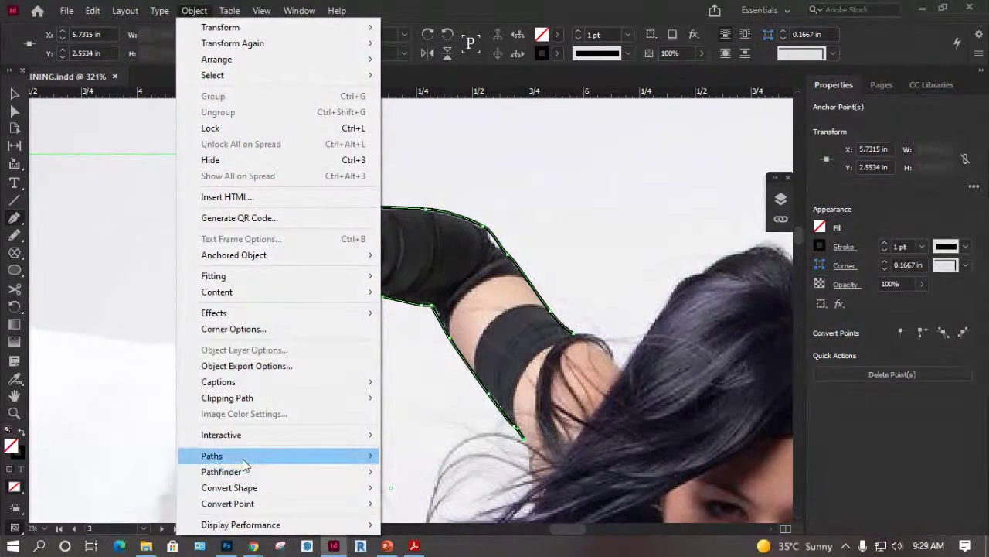
mouse_move(244, 463)
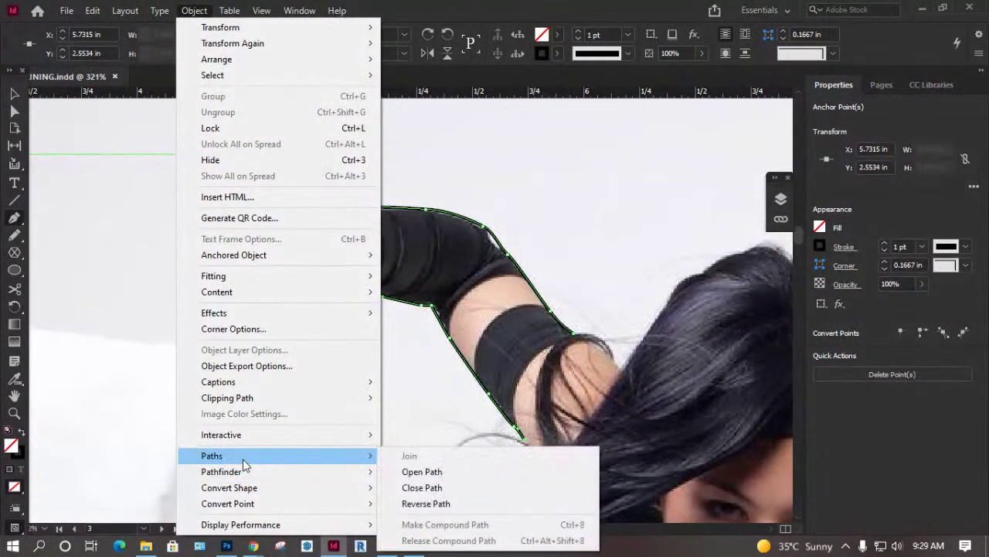
click(447, 493)
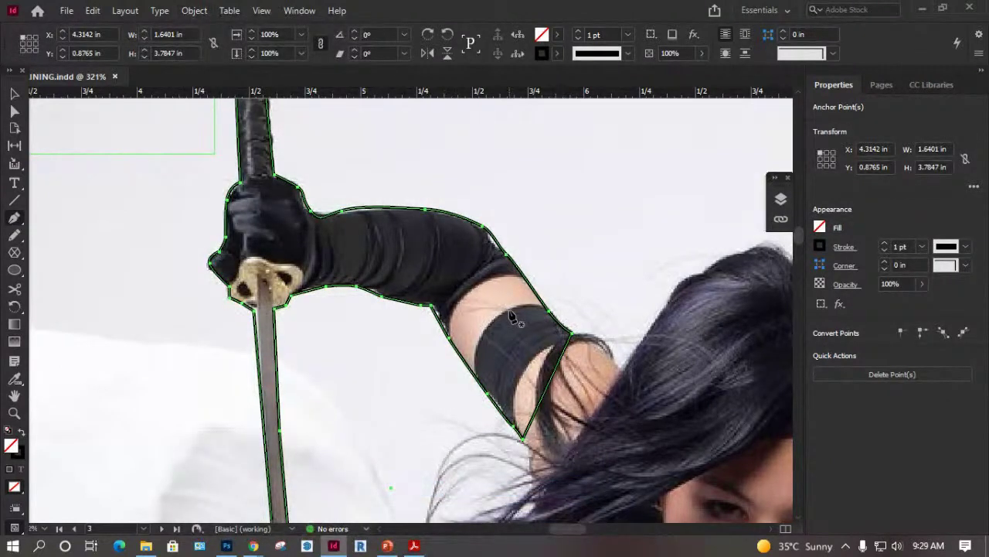
Check the frame fitting options of the closed arm and sword outline and accept them.
right_click(458, 222)
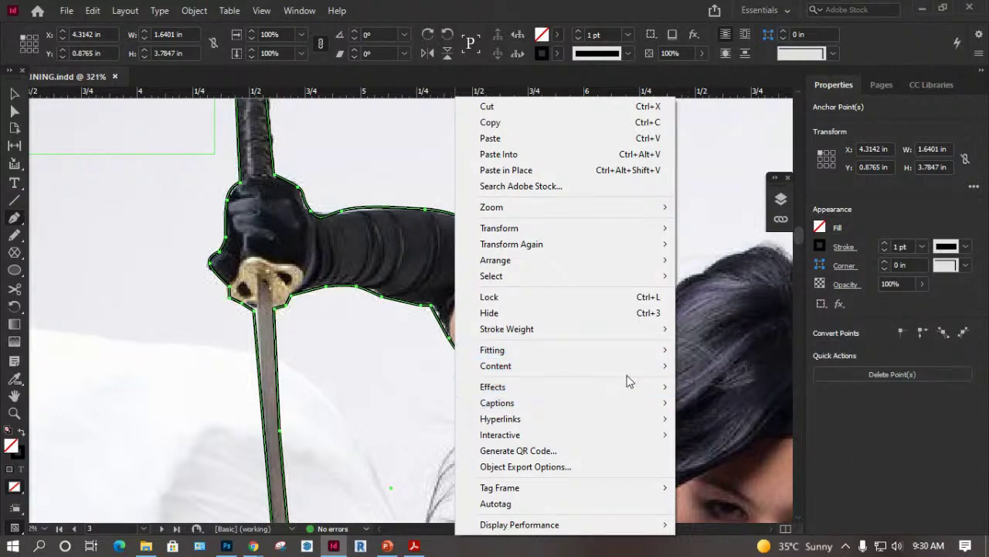
mouse_move(630, 358)
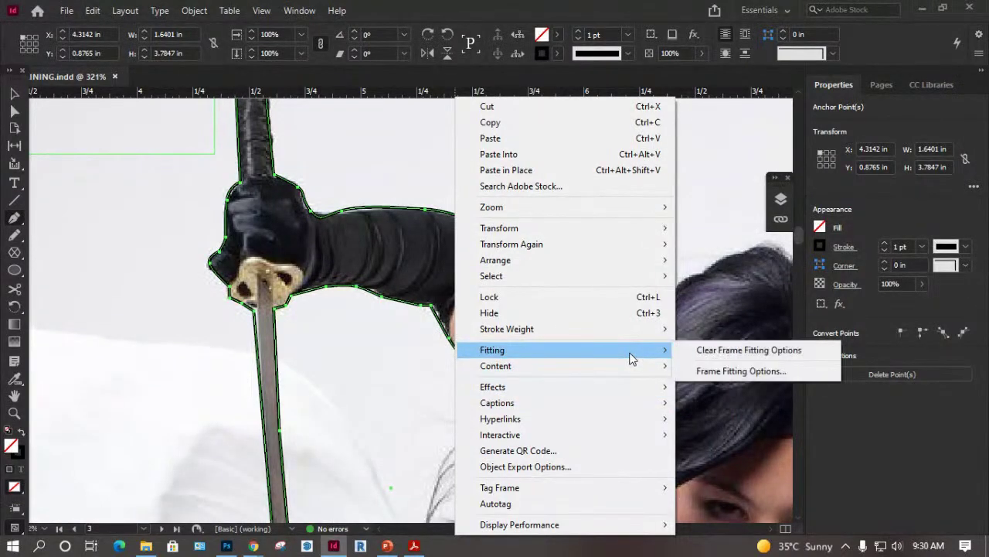
click(748, 370)
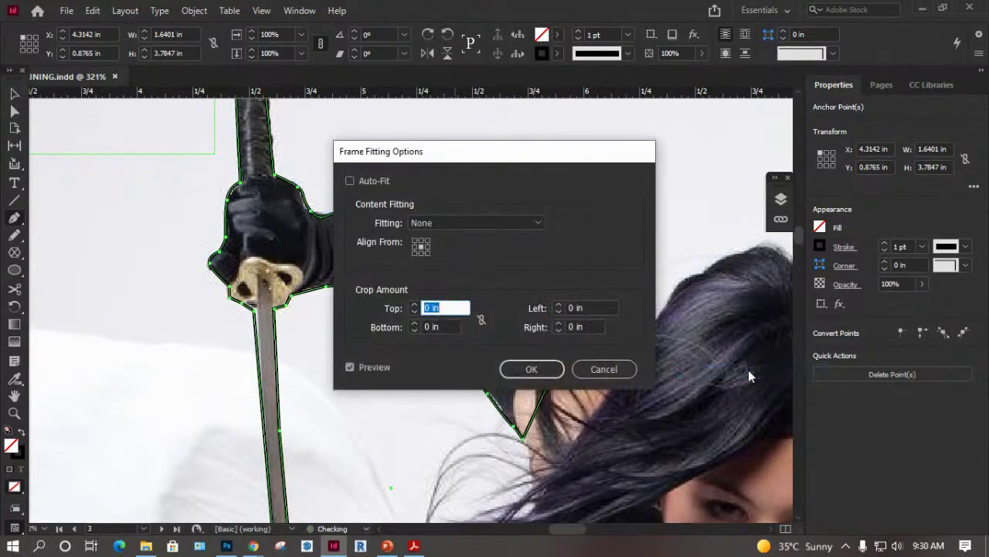
click(541, 369)
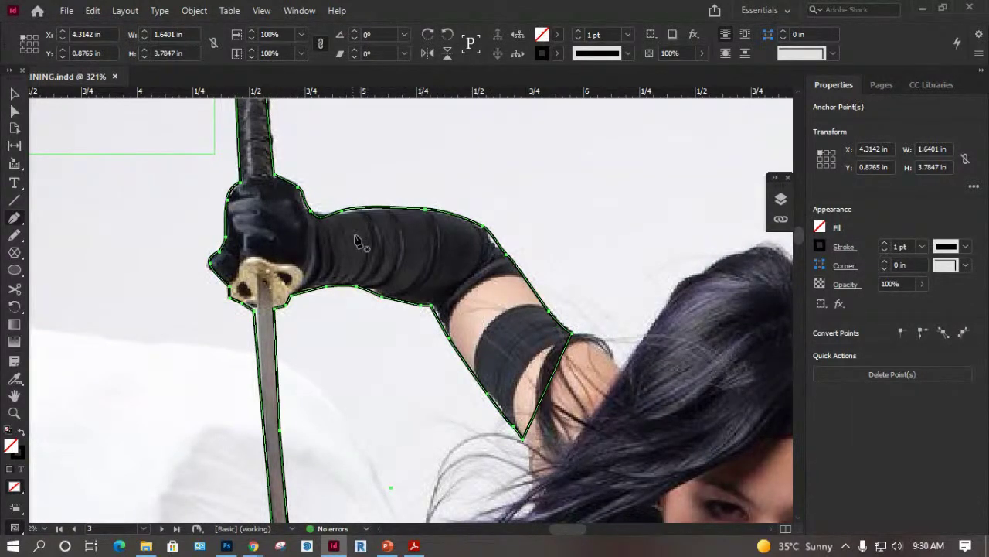
Move the woman's photo to about X 3.05 in, Y 0.51 in, and remove the arm and sword outline.
key(v)
click(402, 311)
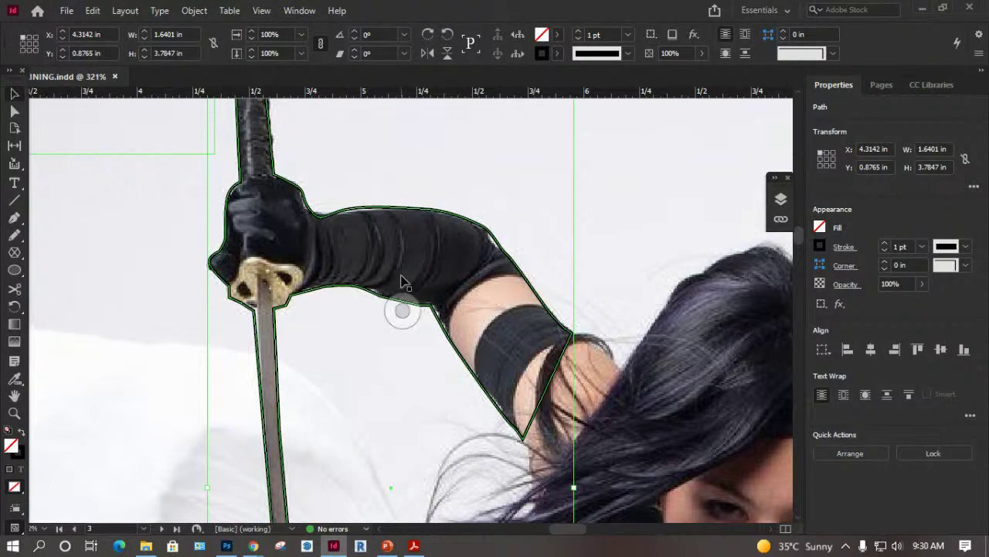
drag(638, 379, 398, 329)
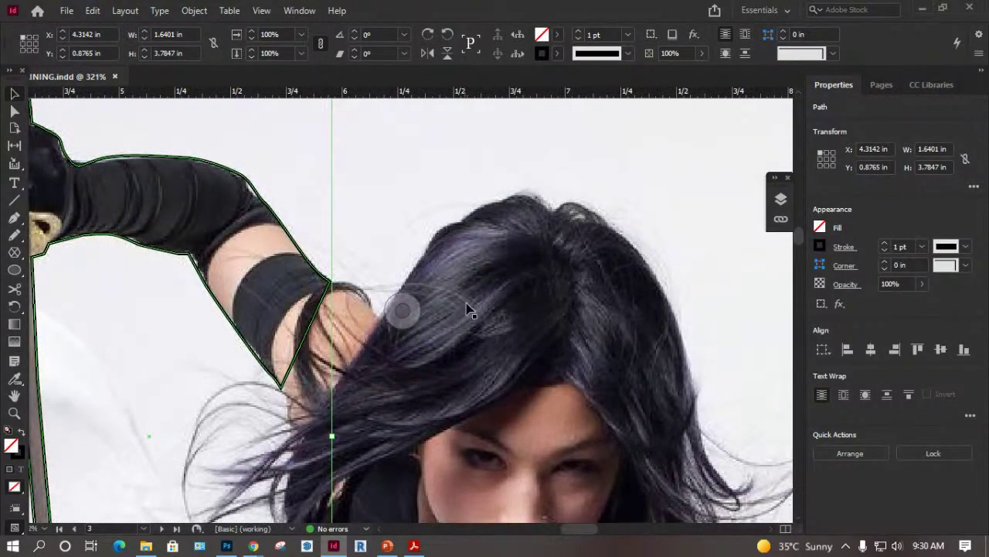
click(570, 337)
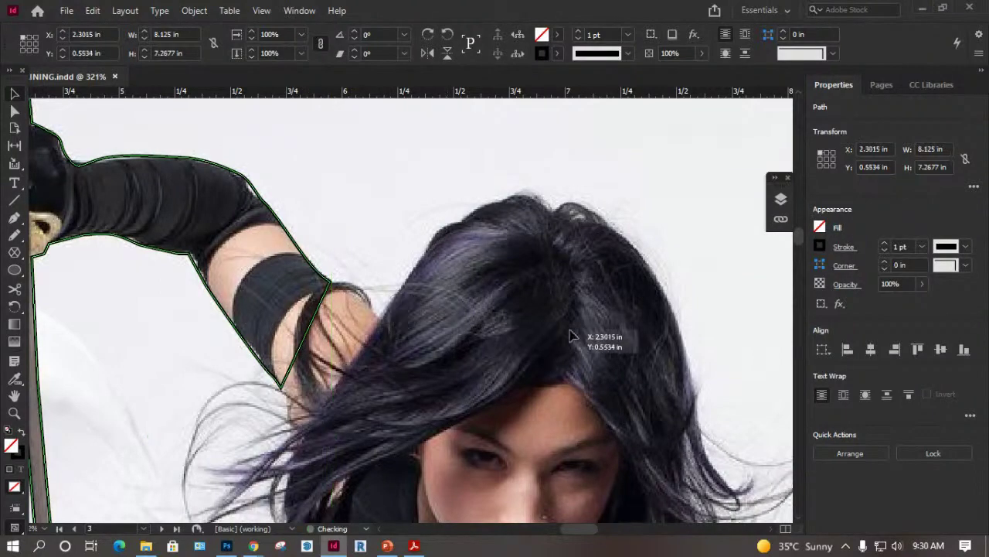
drag(570, 336, 725, 357)
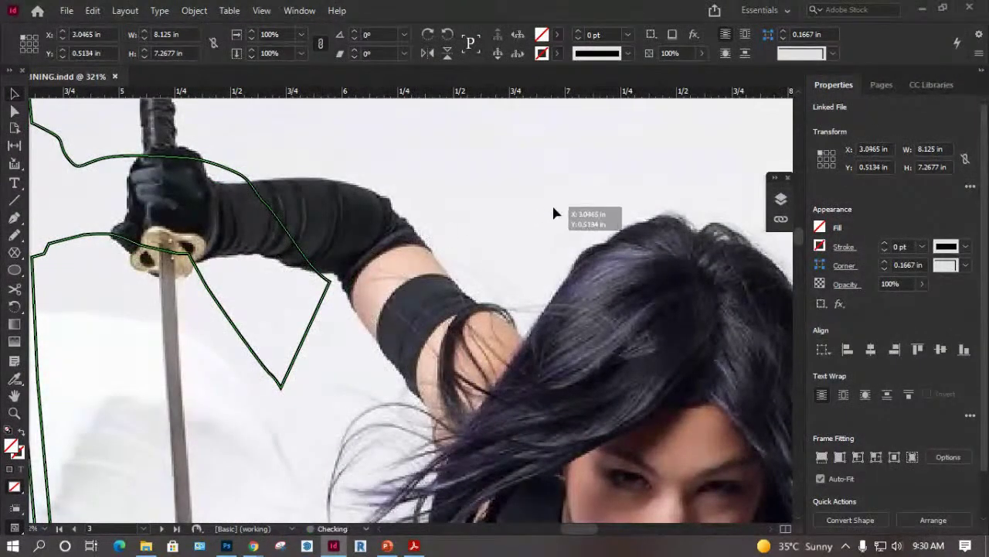
key(ctrl+z)
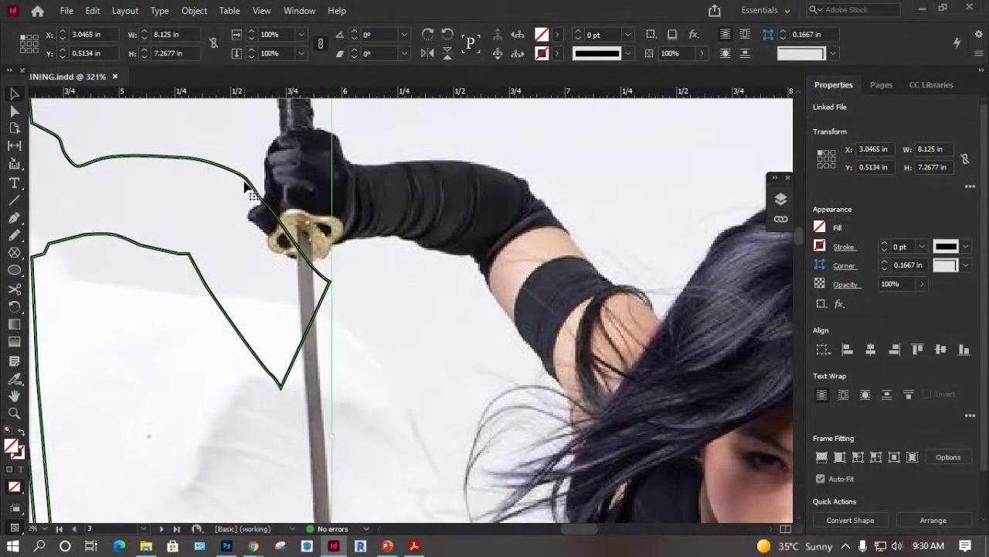
click(402, 310)
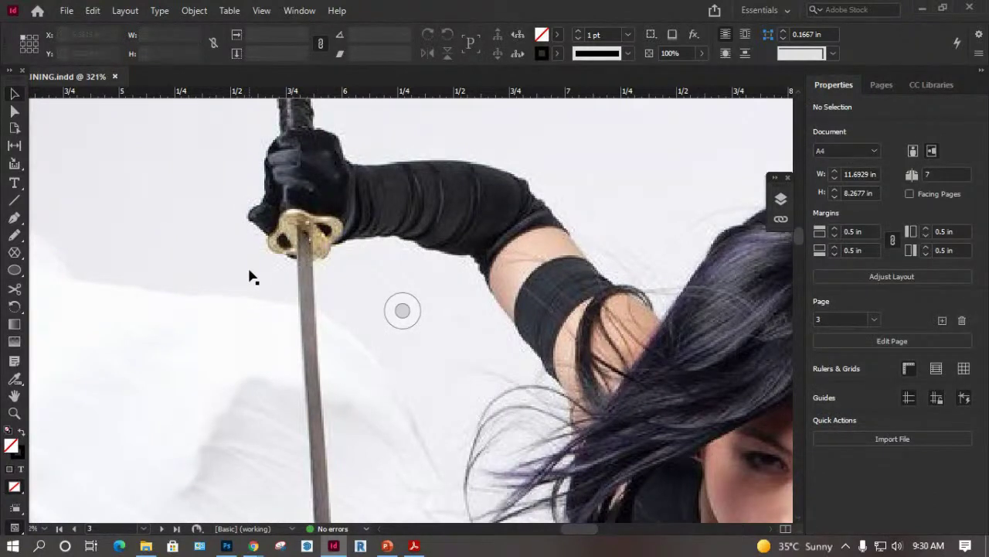
Go to page 4, show the PAGE 4 layer with the night skyline photo and hide the PAGE 3 layer.
key(ctrl+0)
click(885, 84)
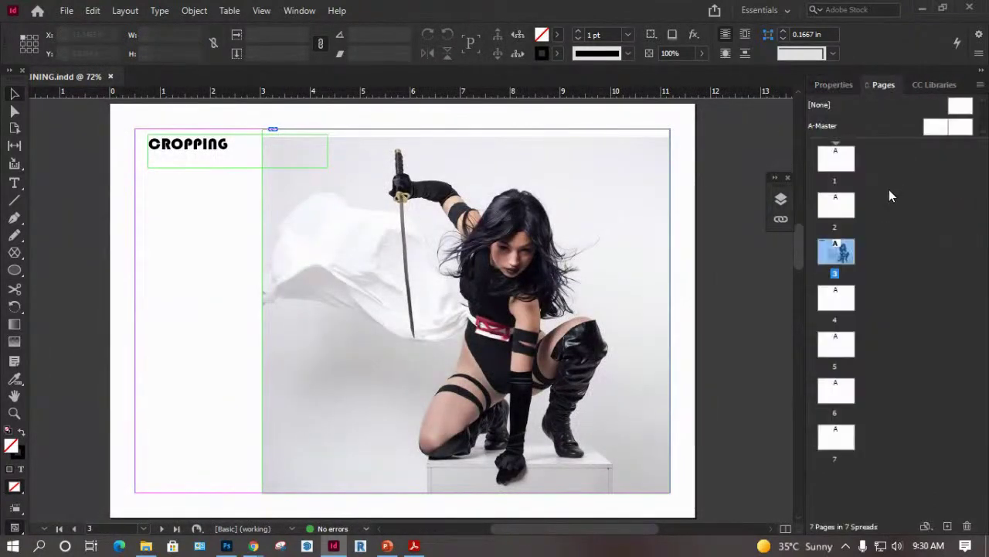
double_click(836, 288)
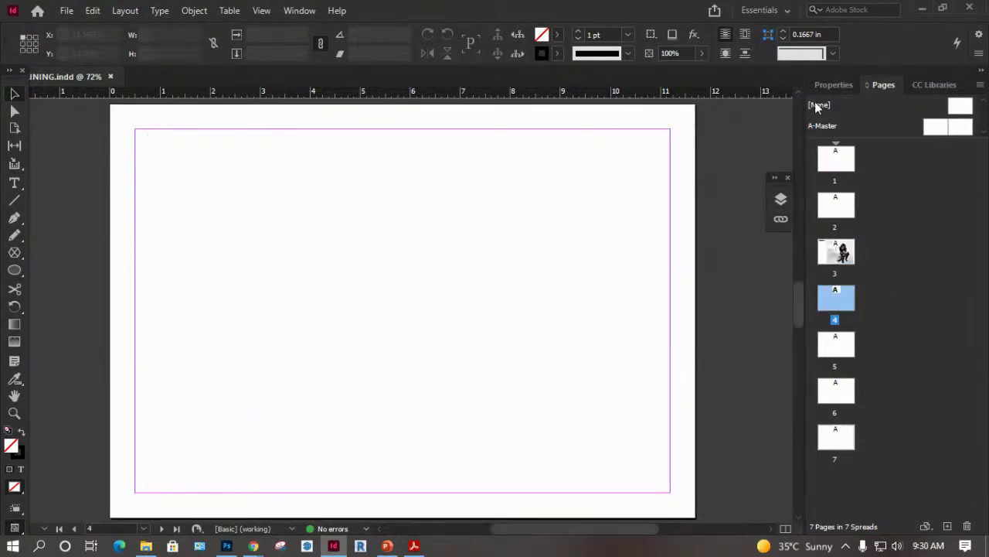
click(780, 199)
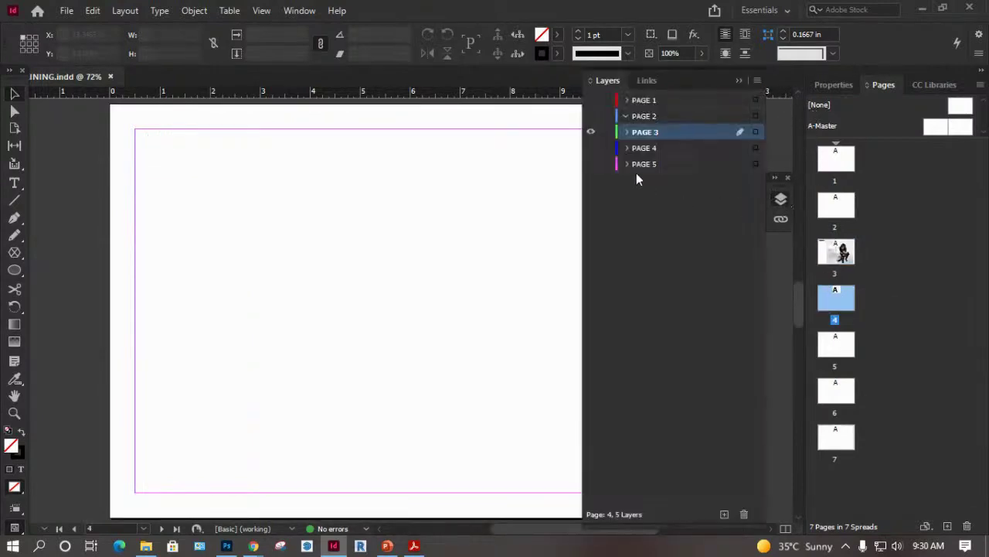
click(592, 147)
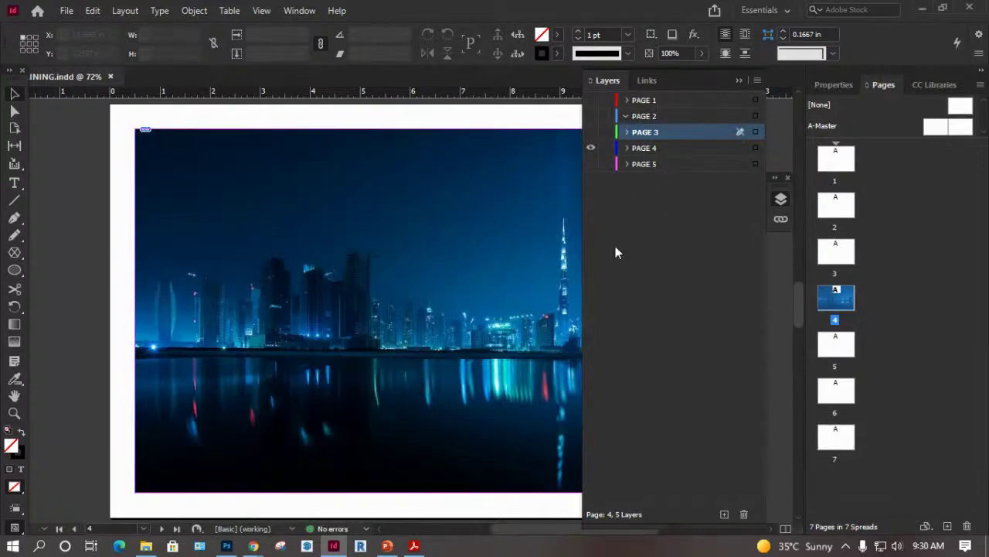
click(678, 309)
click(740, 82)
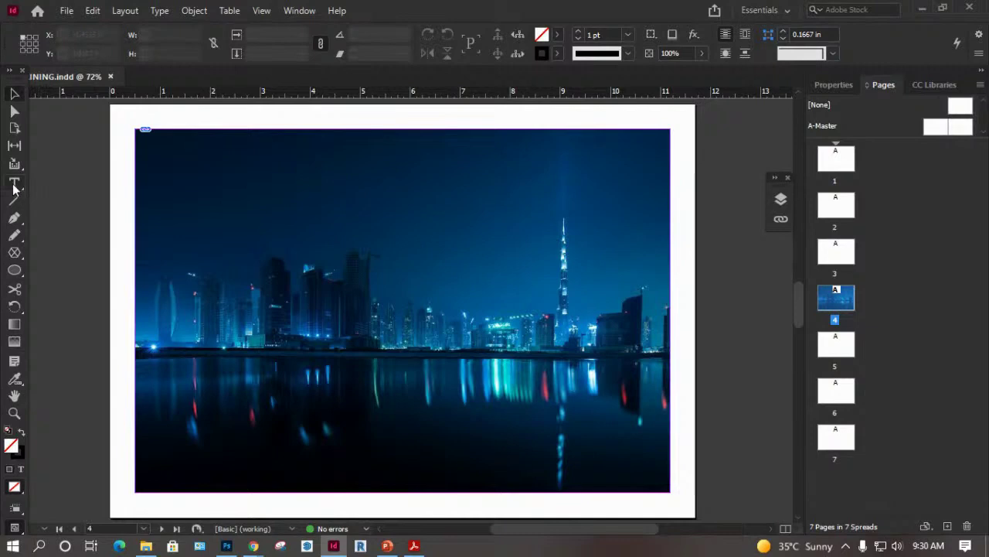
click(402, 311)
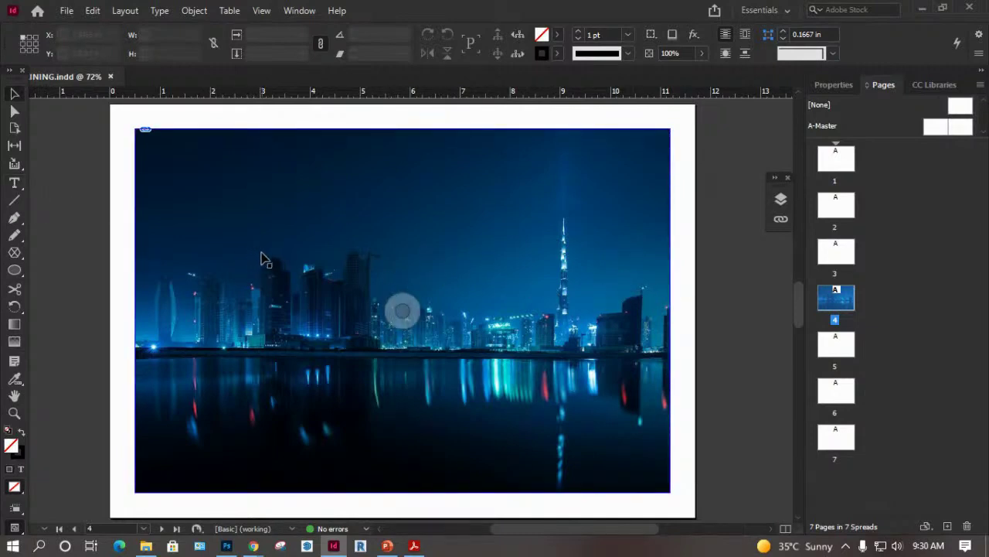
click(14, 182)
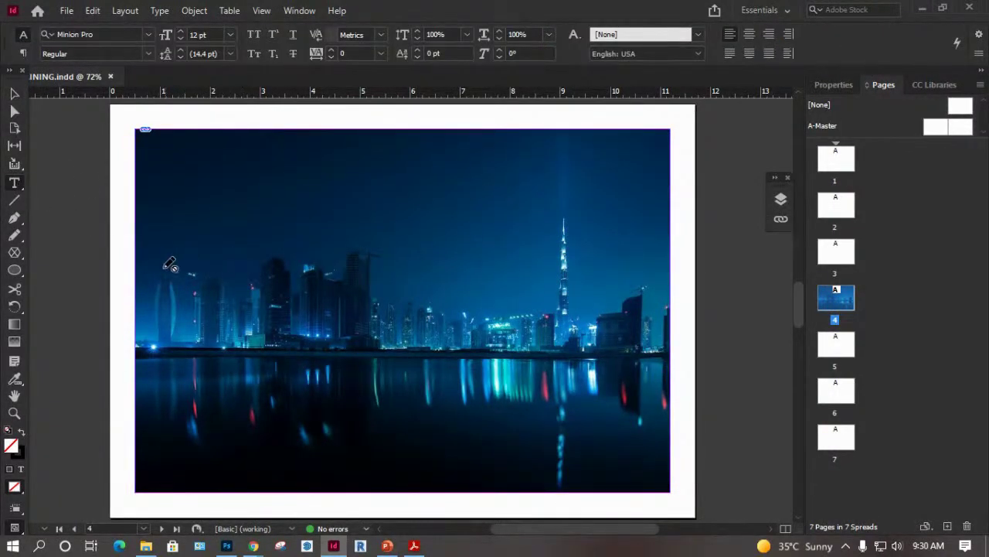
click(283, 360)
click(619, 298)
click(14, 94)
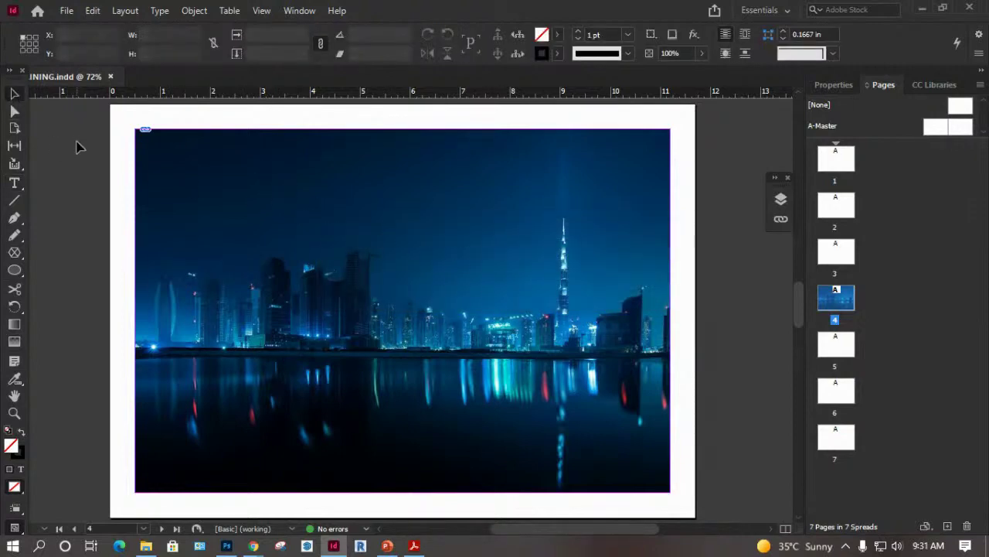
click(780, 199)
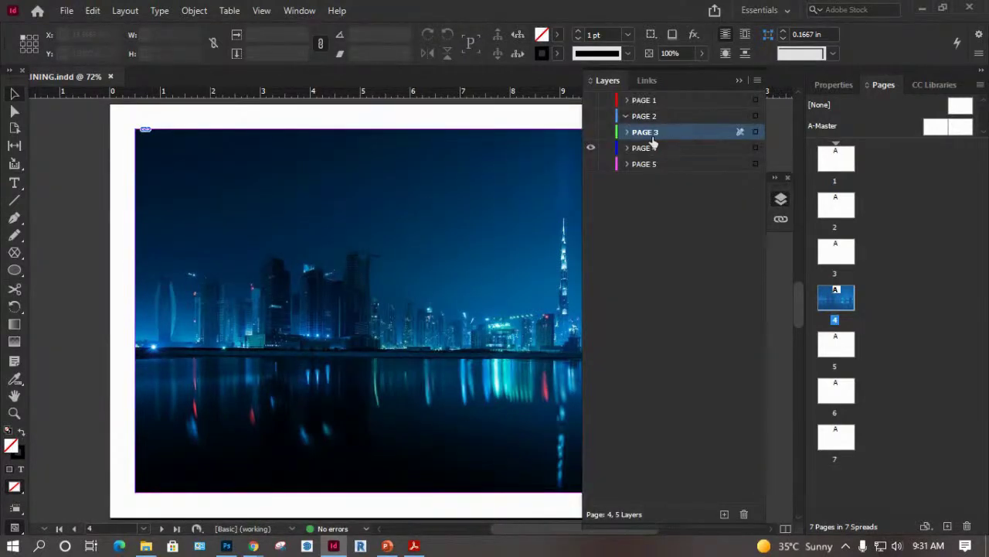
click(15, 182)
click(206, 203)
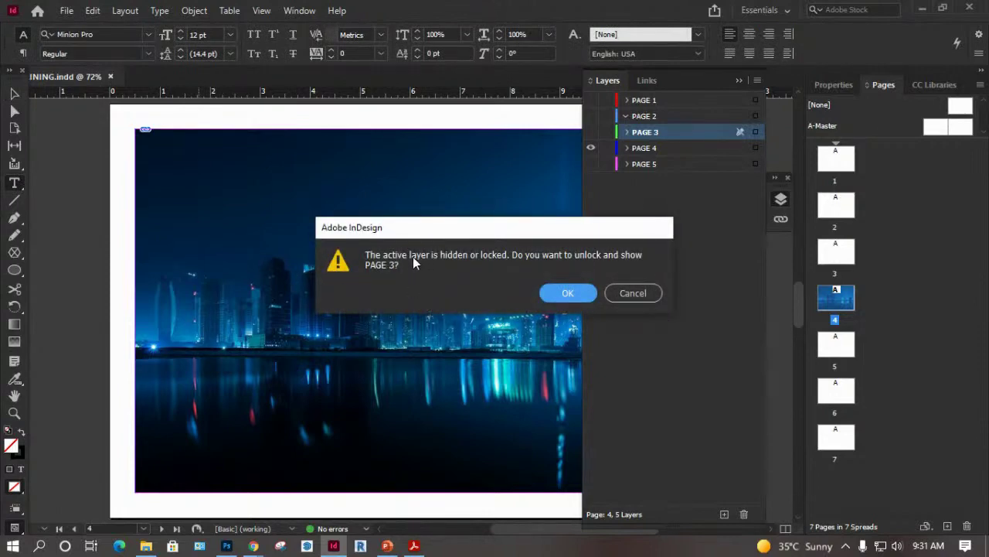
click(630, 293)
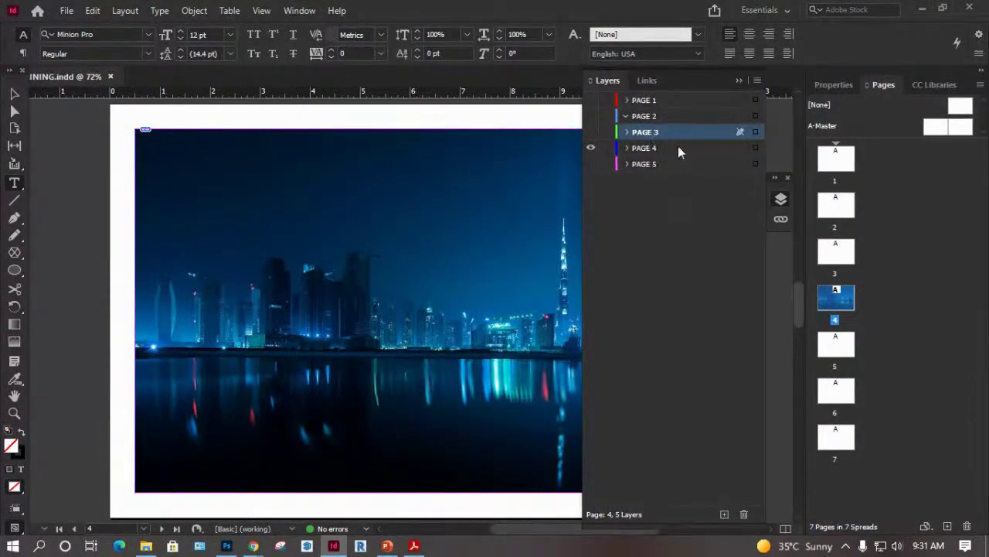
Make PAGE 4 the active layer, keeping the PAGE 3 layer hidden.
click(639, 150)
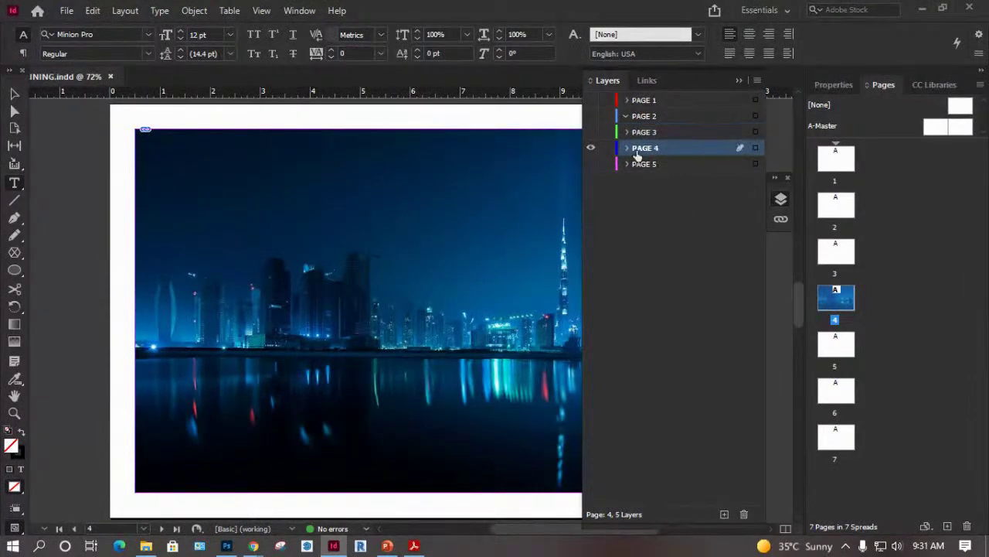
click(685, 132)
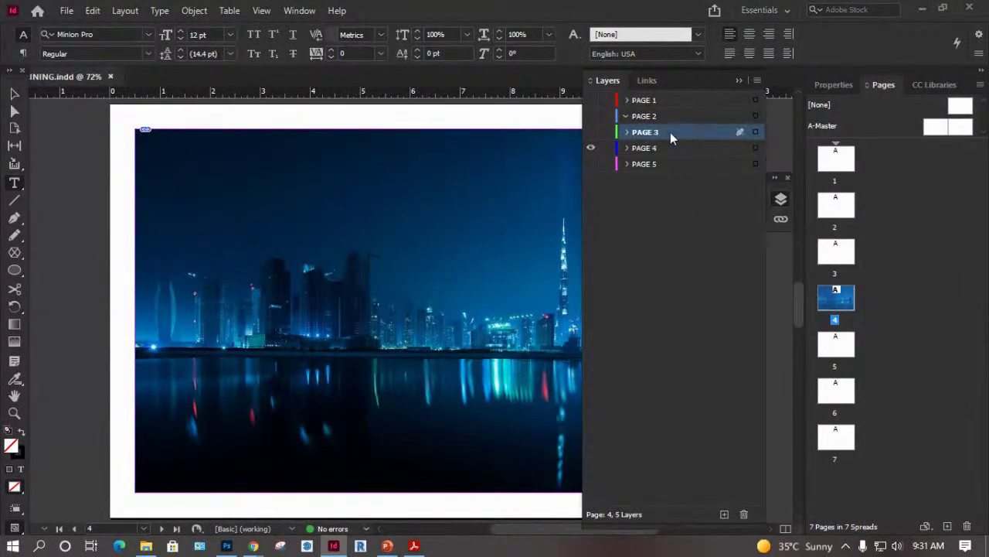
click(590, 133)
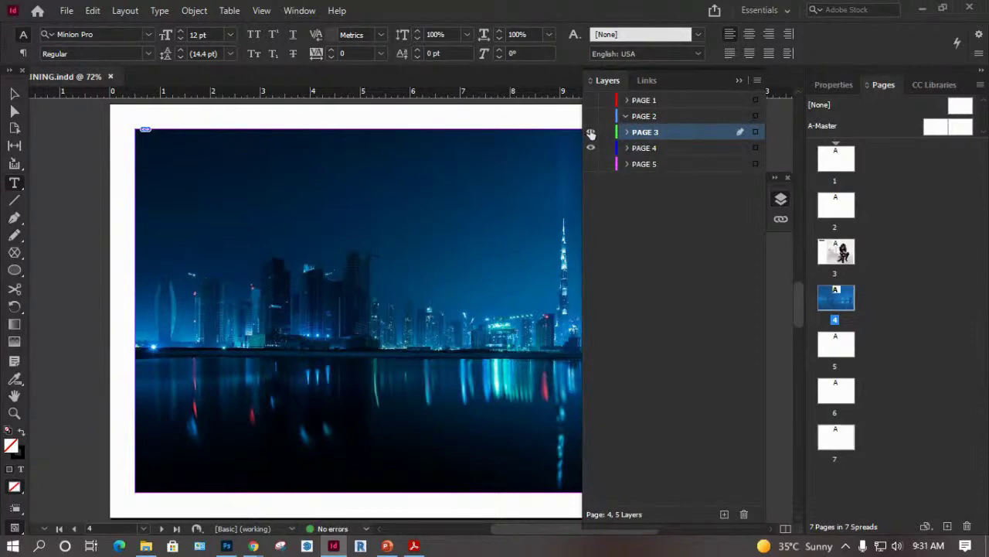
click(591, 132)
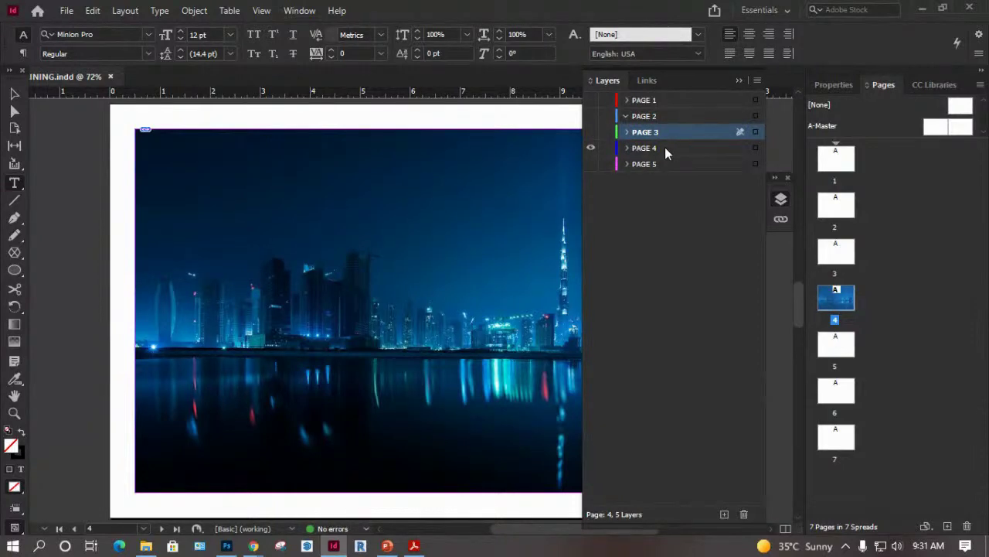
click(665, 148)
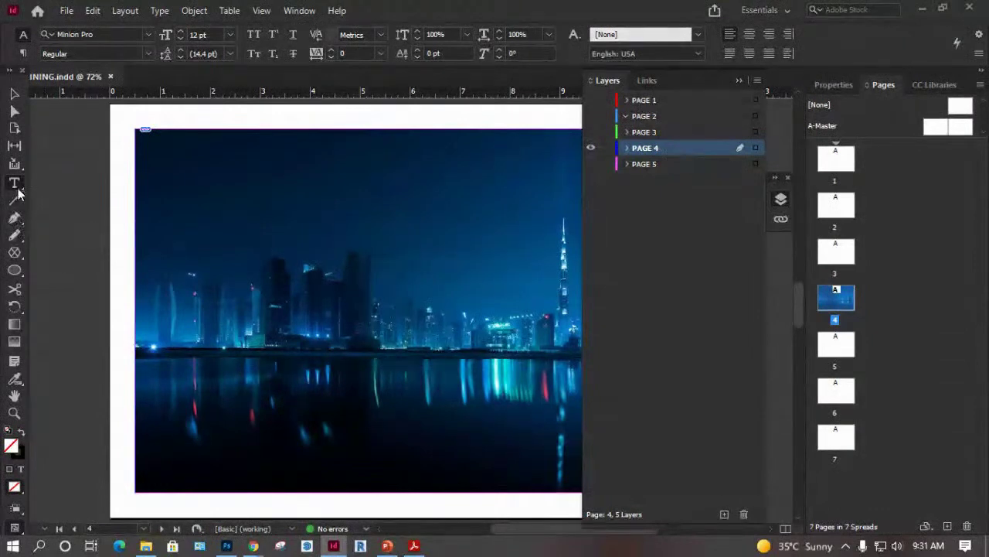
click(739, 81)
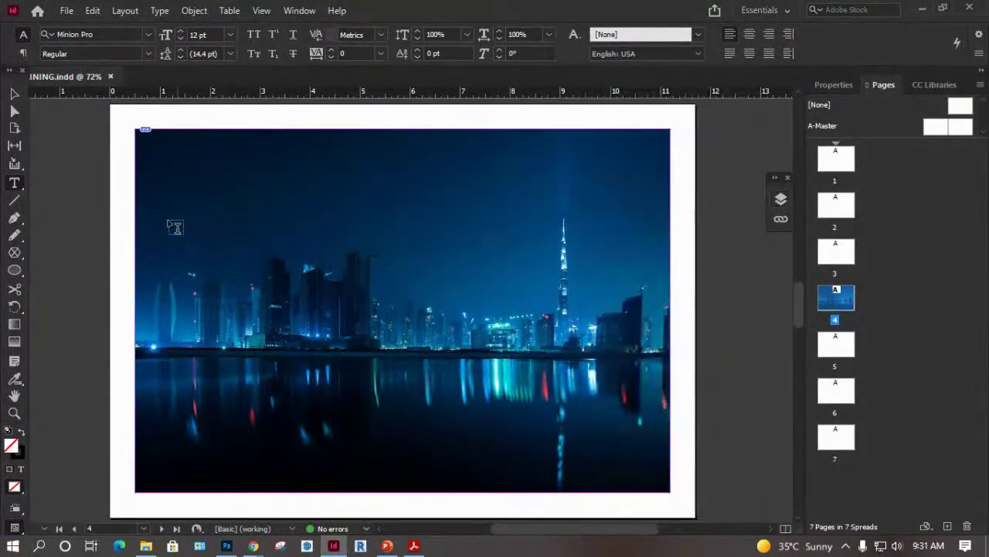
Add a wide text frame across the middle of the skyline photo with the word CITYSCAPE at 72 pt.
drag(150, 229, 661, 413)
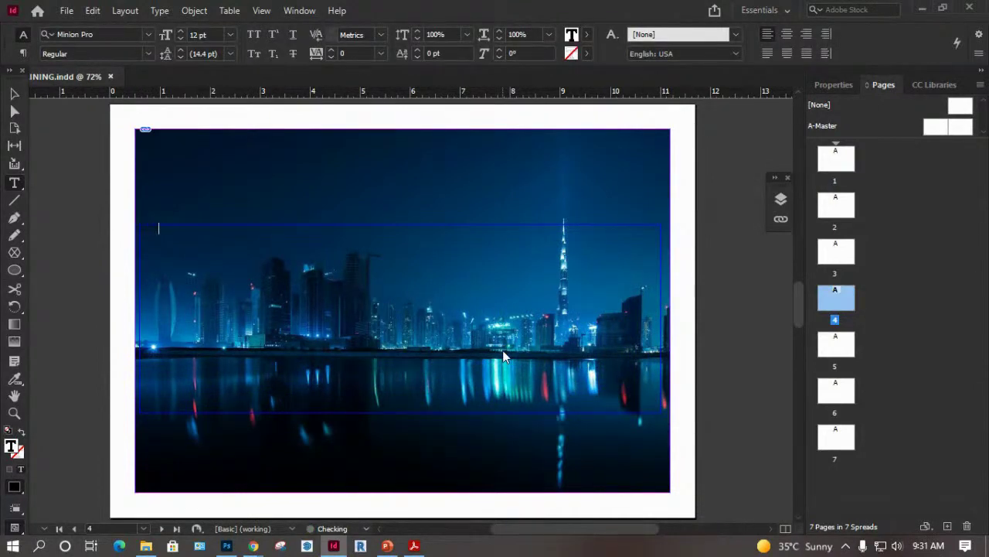
text(city)
key(ctrl+a)
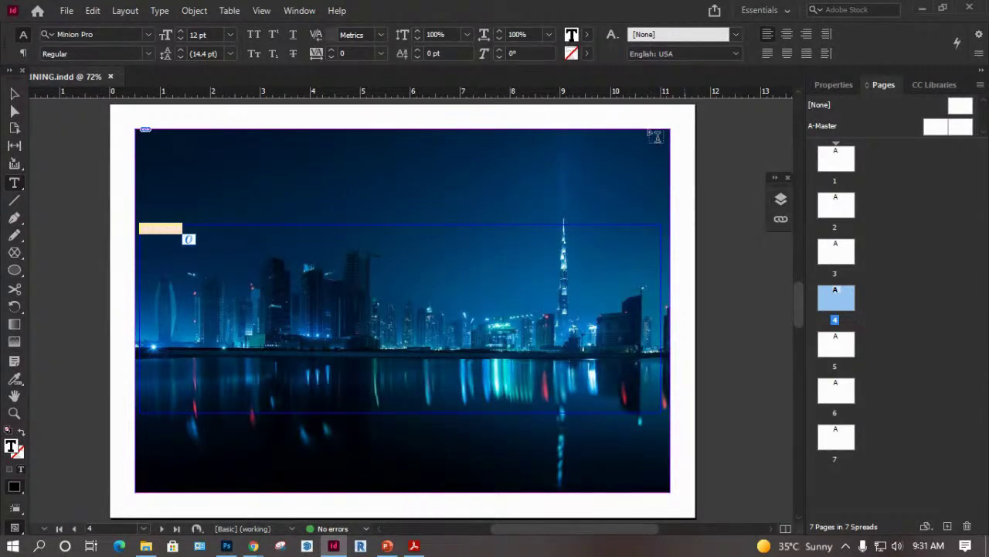
click(230, 35)
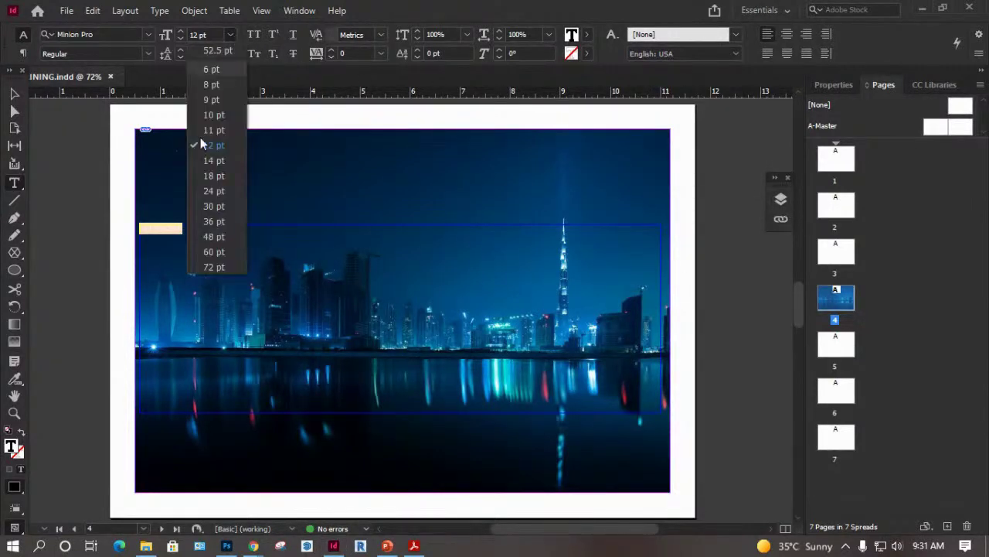
click(223, 265)
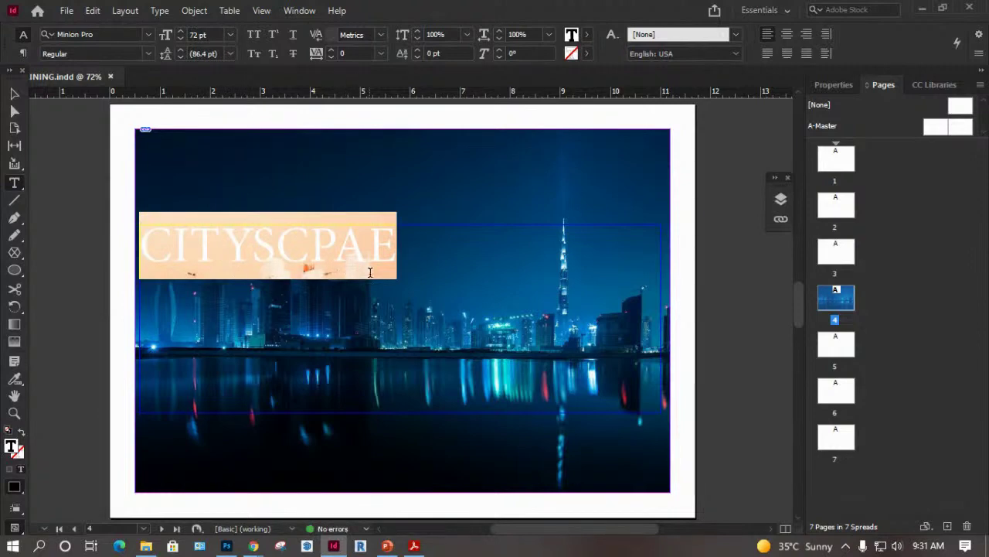
drag(315, 245, 391, 248)
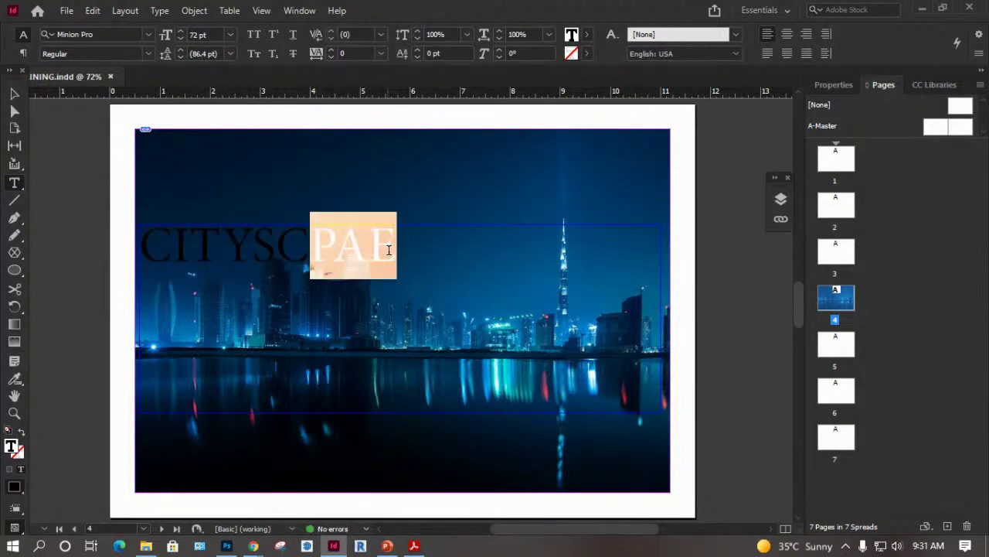
text(APE)
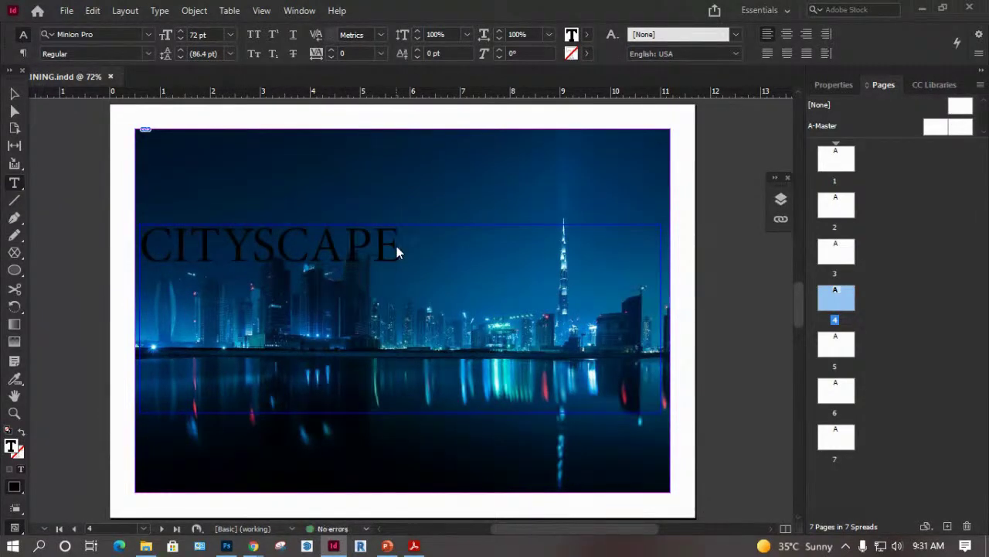
Change the font of the CITYSCAPE title to Bauhaus 93.
double_click(396, 251)
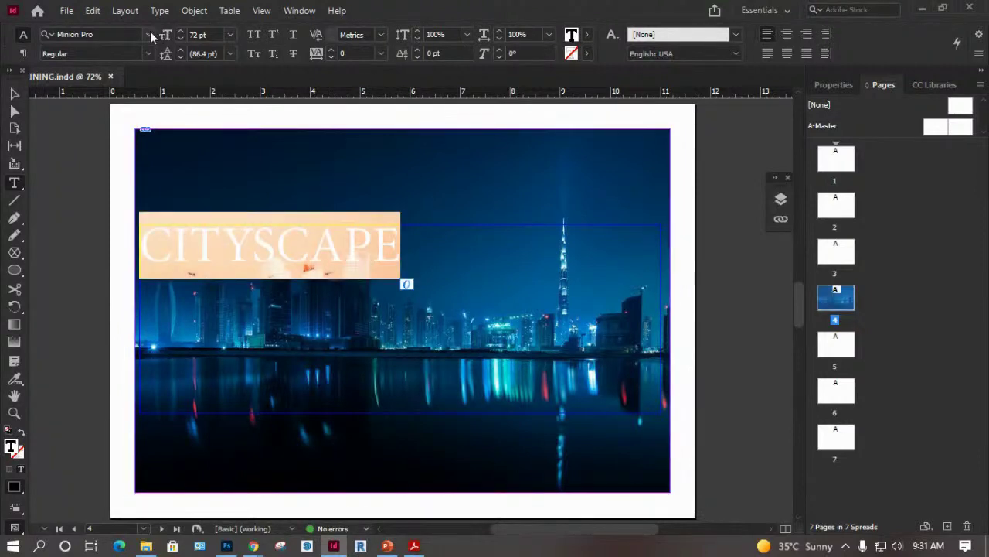
click(149, 33)
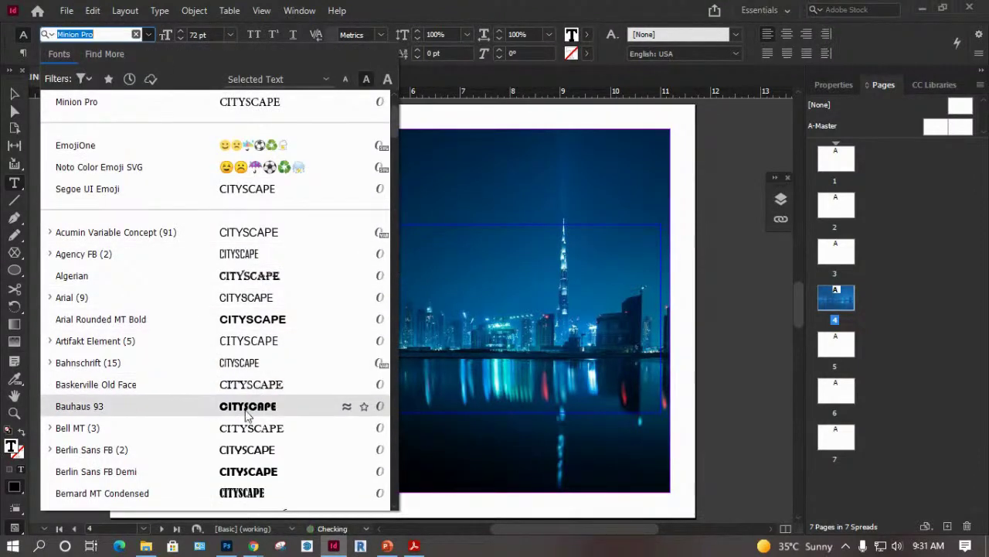
click(79, 406)
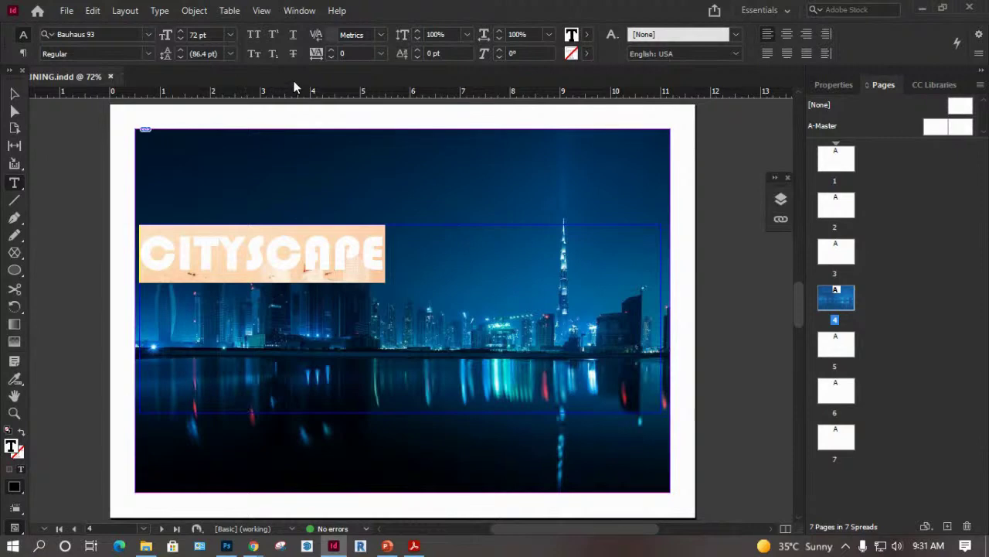
Enlarge the CITYSCAPE text to 120 pt.
click(180, 31)
click(180, 31)
click(180, 31)
click(181, 31)
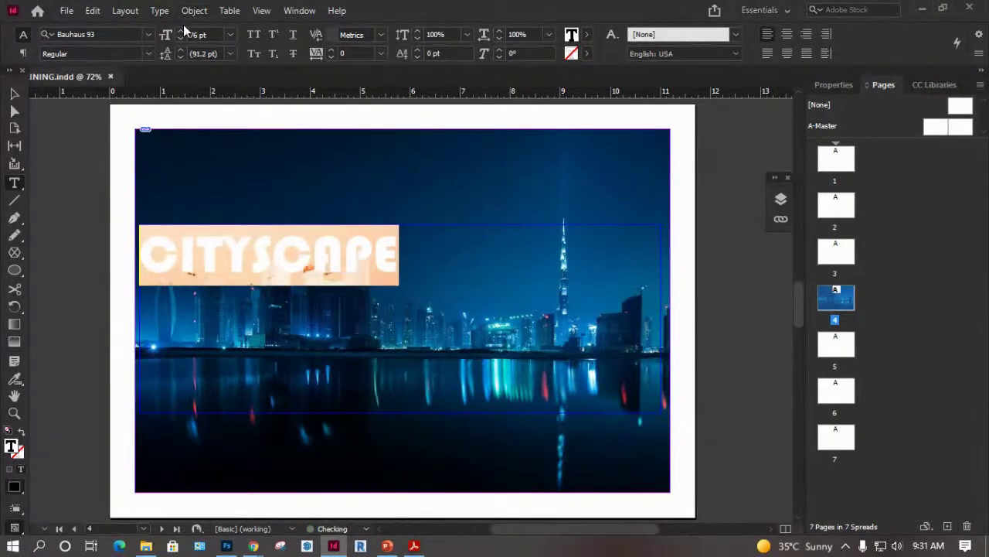
click(180, 29)
click(180, 29)
click(180, 29)
click(180, 29)
click(180, 30)
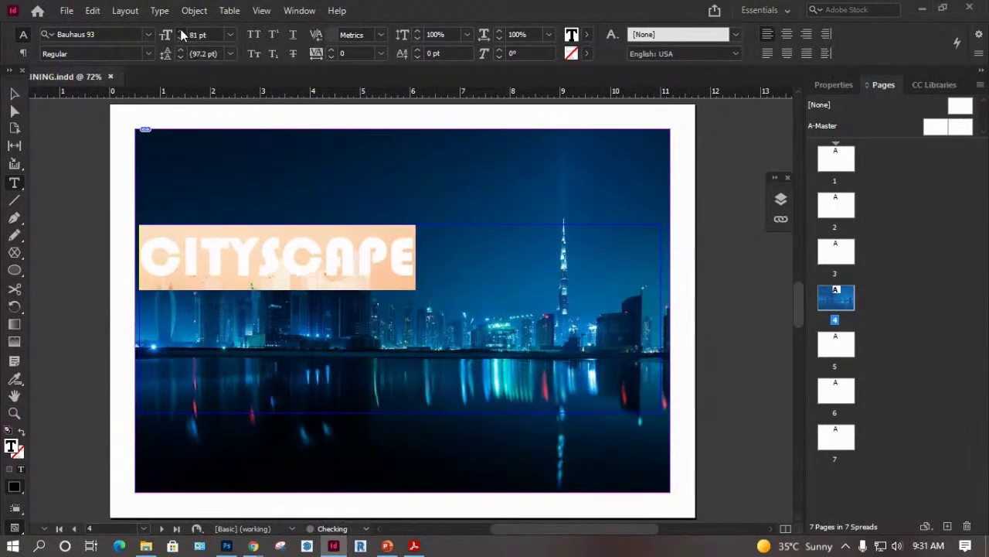
click(180, 30)
click(180, 30)
click(180, 30)
click(180, 29)
click(180, 29)
click(180, 29)
click(180, 30)
click(180, 29)
click(181, 29)
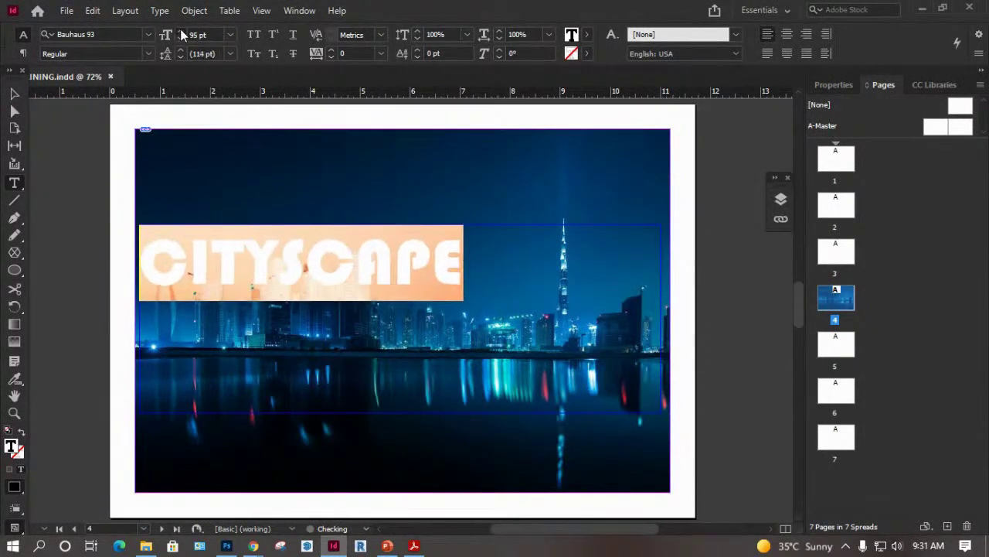
click(180, 29)
click(180, 29)
click(180, 30)
click(181, 30)
click(180, 30)
click(180, 29)
click(180, 29)
click(180, 30)
click(180, 29)
click(180, 29)
click(180, 29)
click(181, 30)
click(180, 30)
click(180, 30)
click(180, 30)
click(180, 30)
click(180, 29)
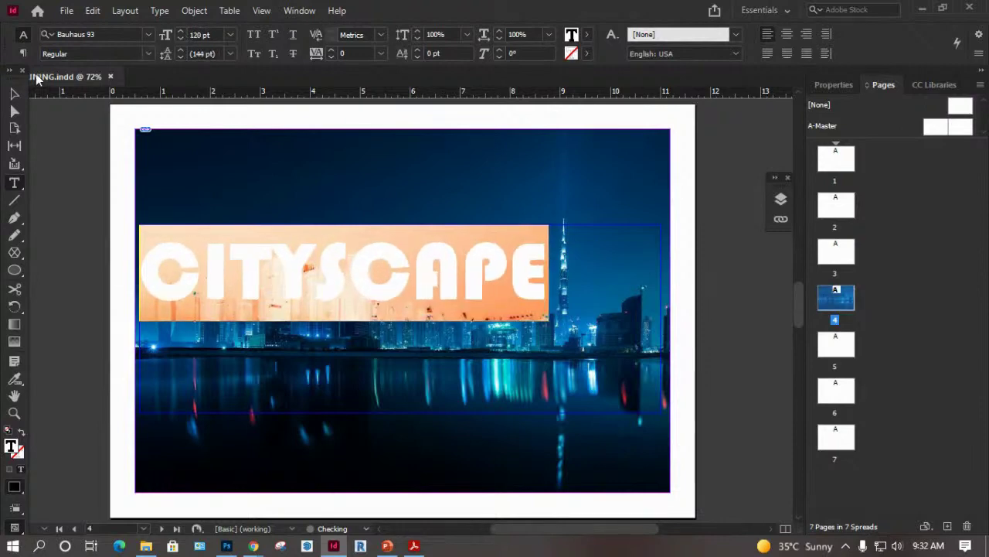
Increase the CITYSCAPE text to 153 pt so the word spans the text frame on one line.
click(15, 93)
double_click(462, 272)
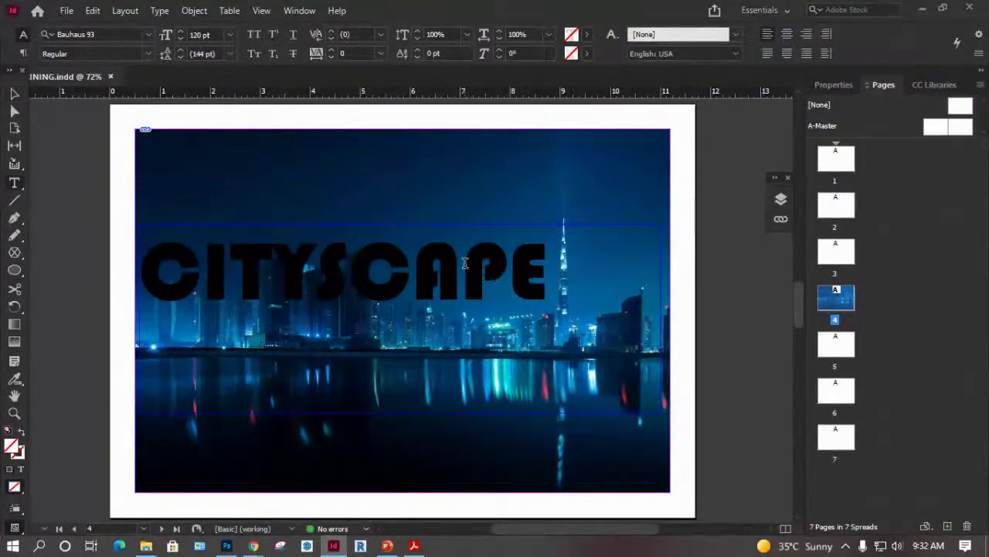
drag(546, 261, 143, 267)
click(231, 35)
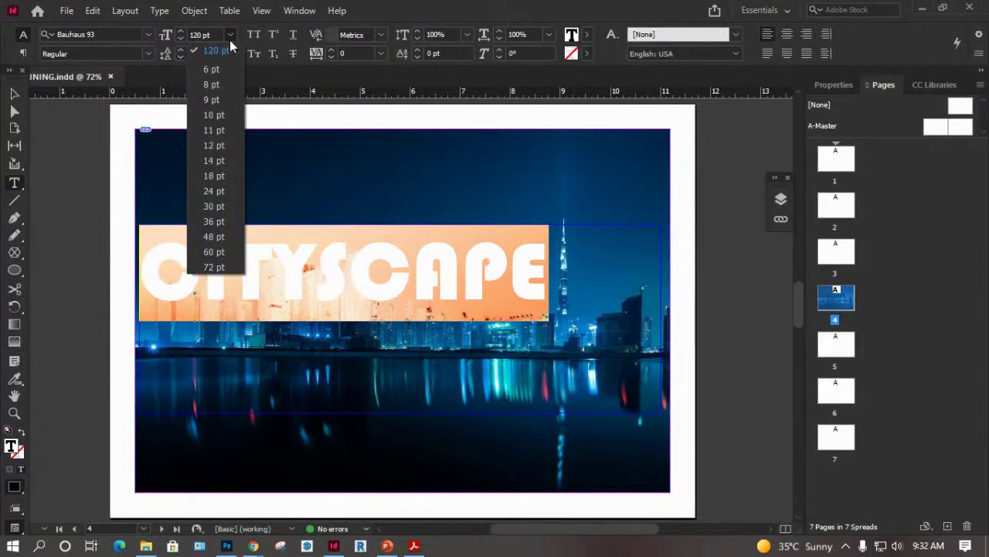
click(184, 31)
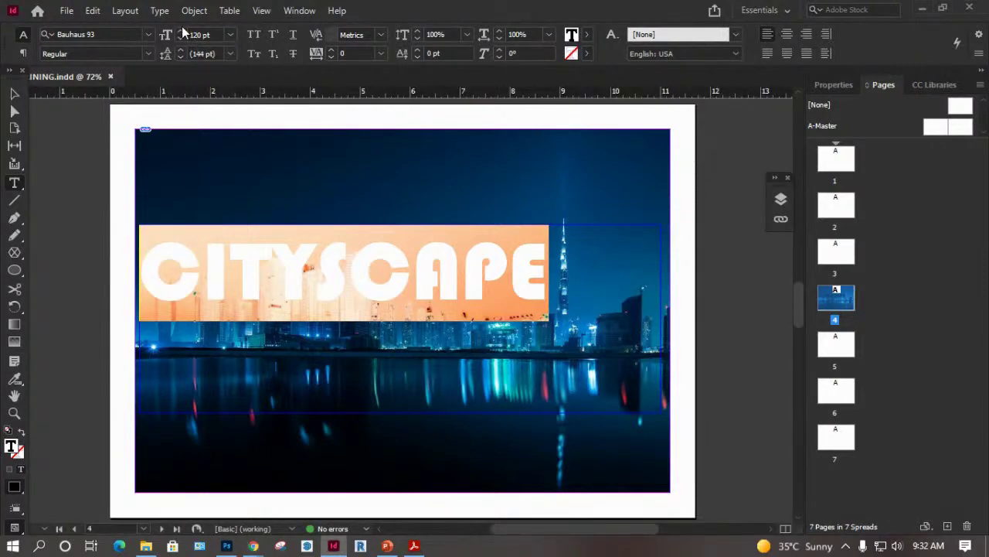
click(181, 32)
click(182, 32)
click(182, 32)
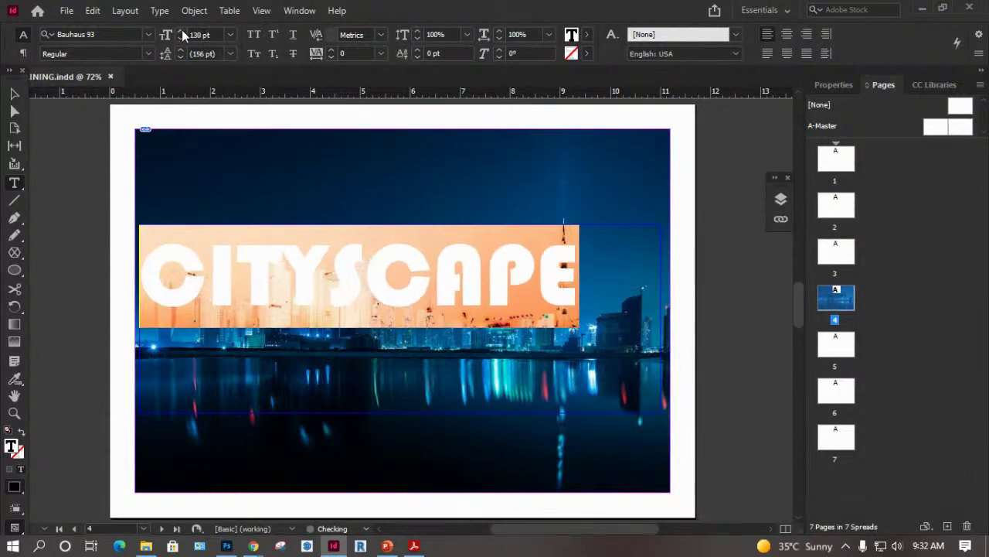
click(183, 32)
click(182, 31)
click(182, 31)
click(183, 31)
click(183, 31)
click(183, 32)
click(182, 32)
click(182, 32)
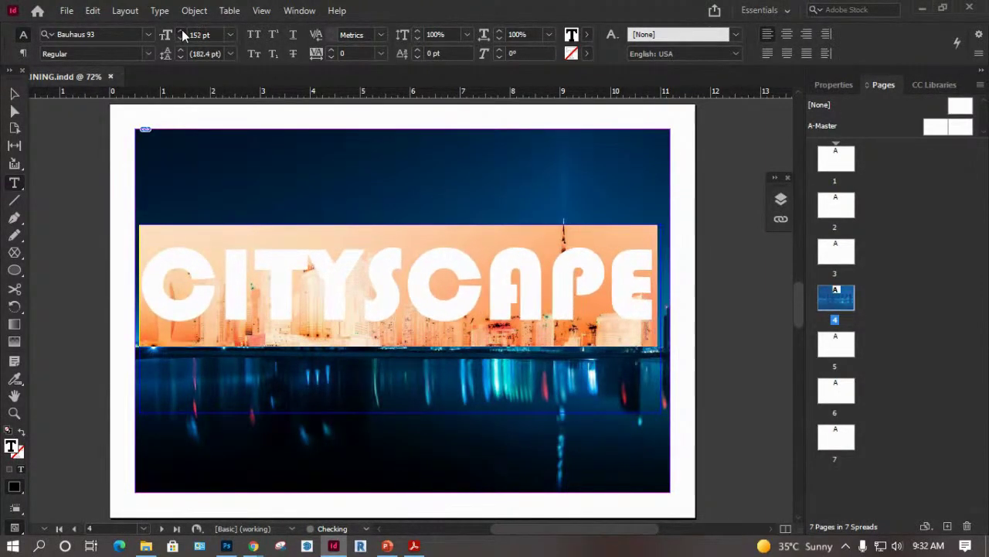
click(182, 31)
click(182, 31)
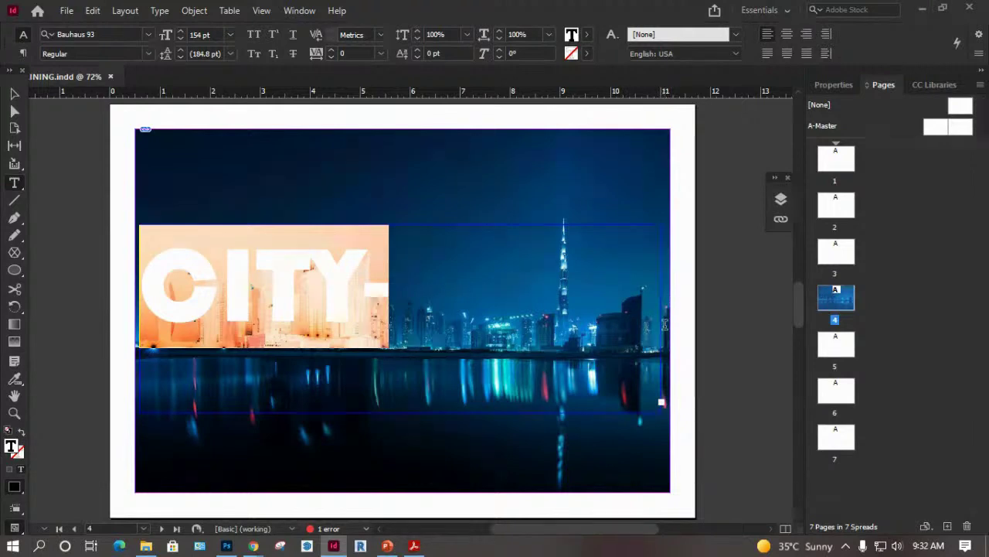
click(231, 35)
click(231, 35)
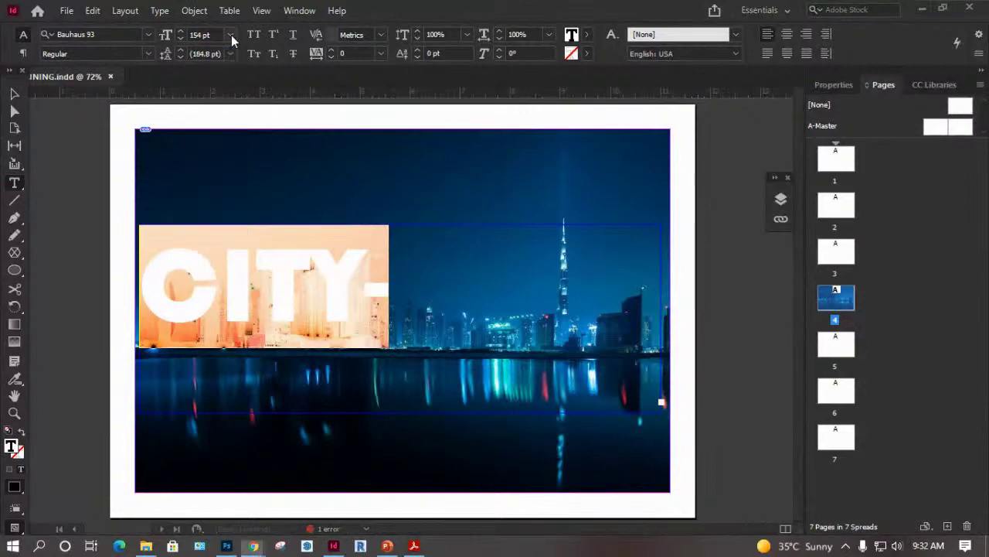
click(182, 40)
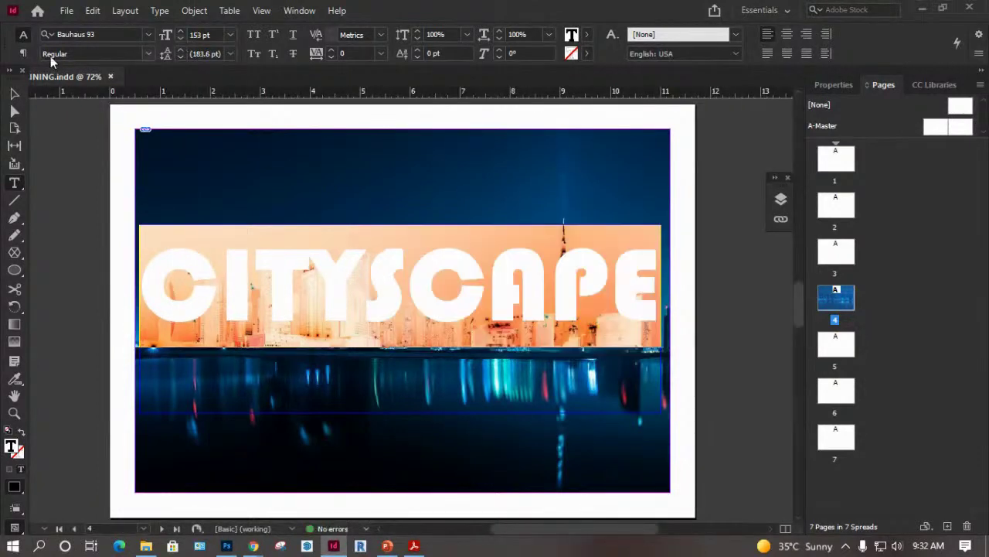
Move the CITYSCAPE frame down to about X 0.64 in, Y 2.77 in, and convert its text to outlines.
click(14, 93)
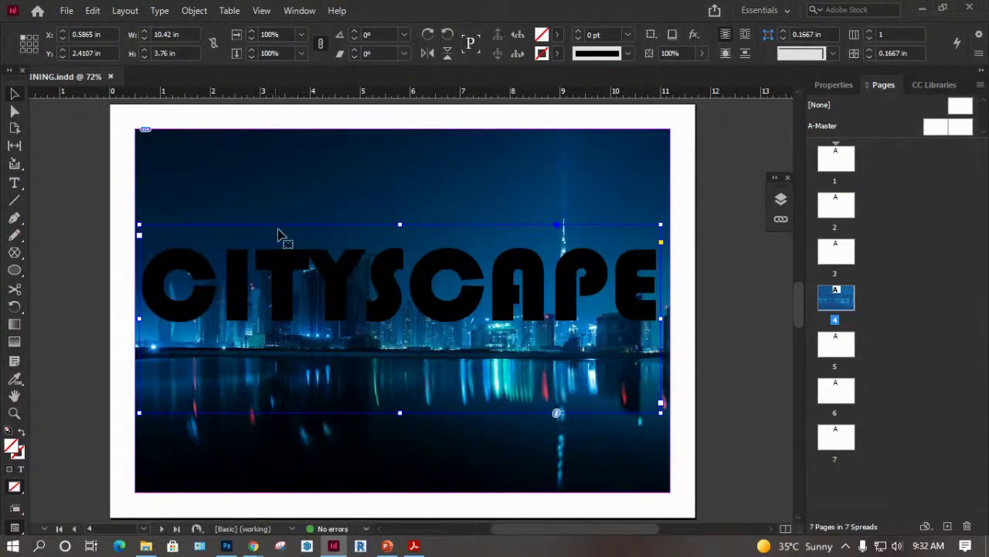
drag(294, 267, 289, 281)
drag(292, 295, 289, 307)
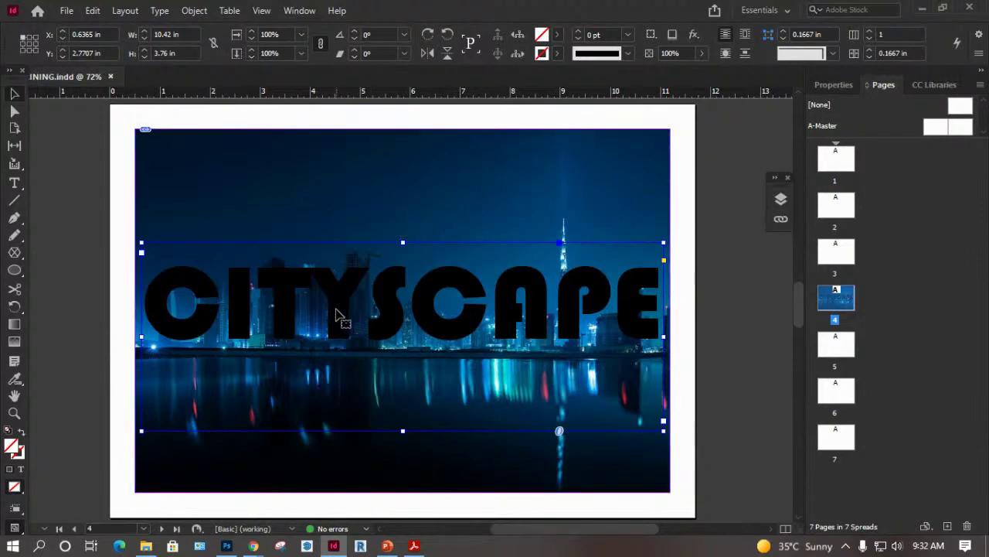
click(160, 11)
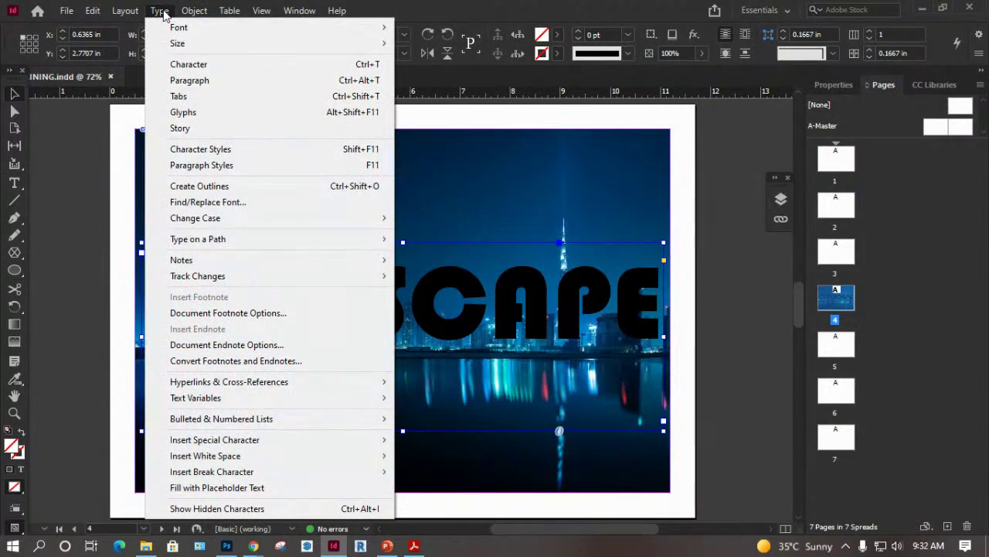
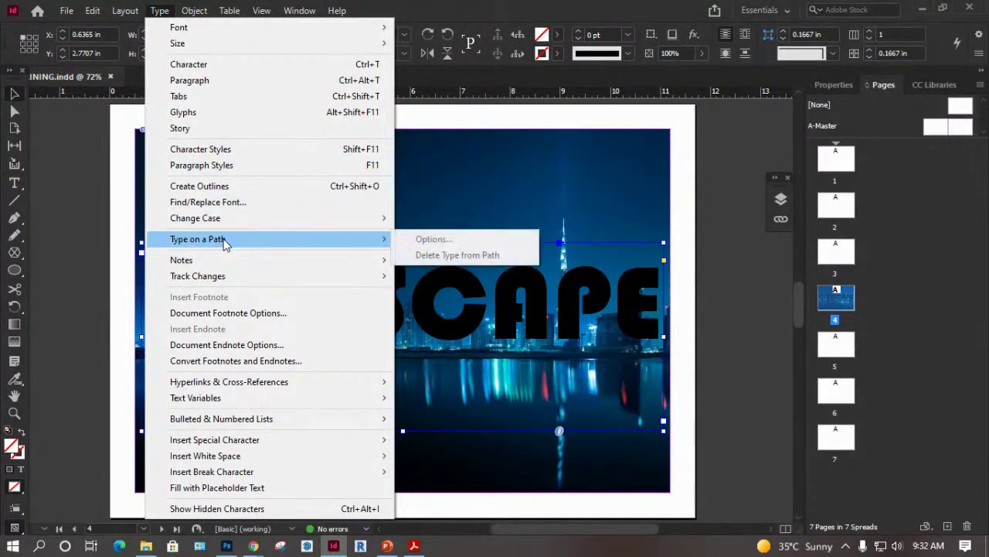
click(225, 188)
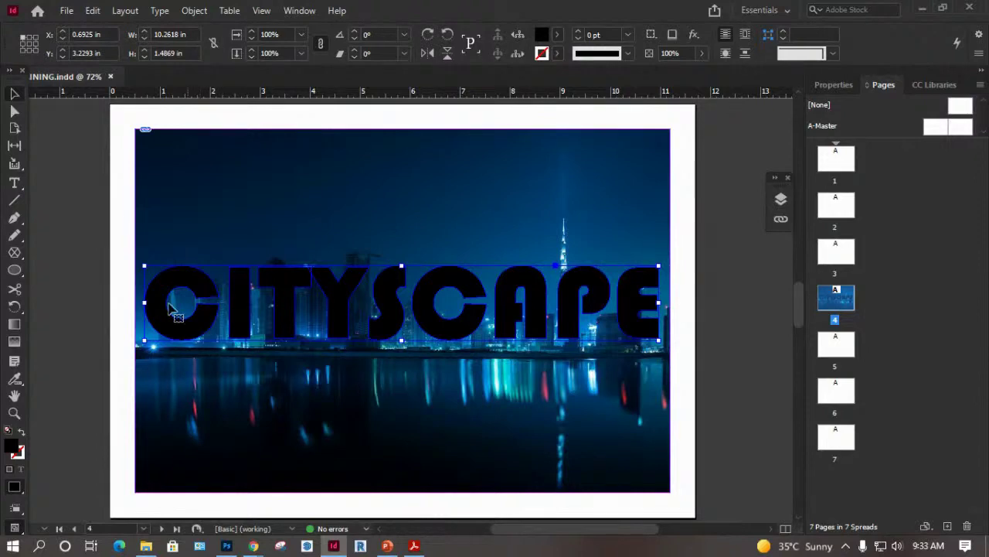
Cut the night skyline photo and paste it into the outlined CITYSCAPE letters.
click(188, 179)
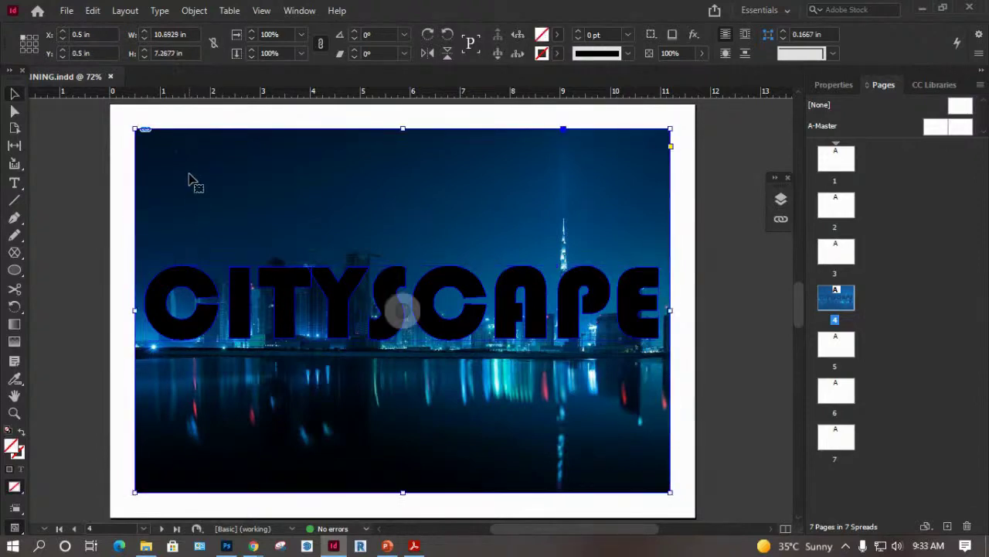
key(Delete)
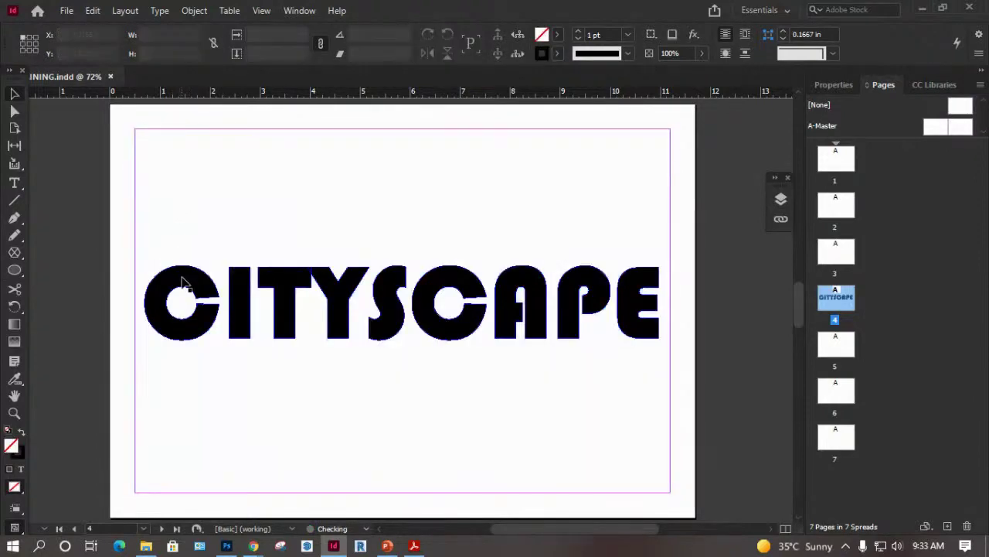
click(184, 283)
key(ctrl+z)
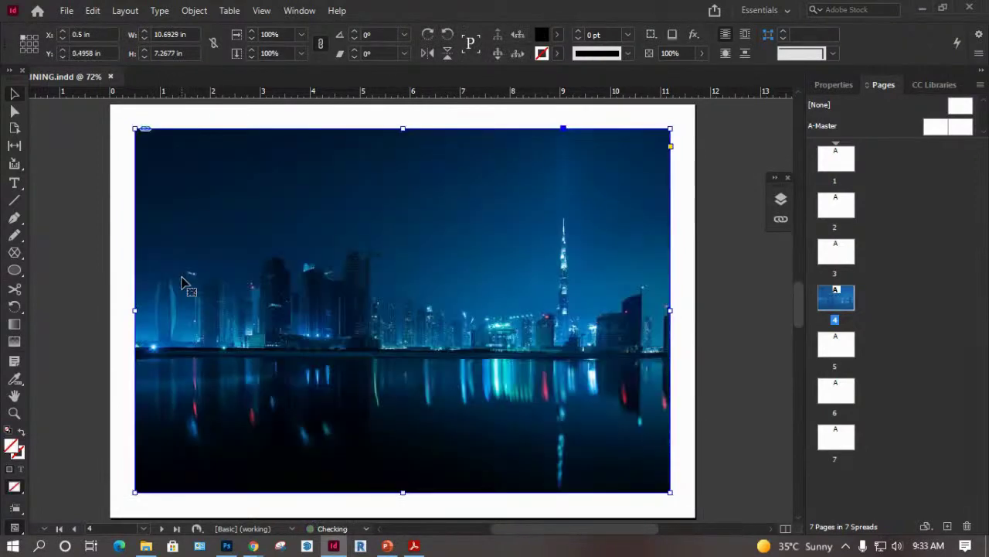
key(ctrl+shift+z)
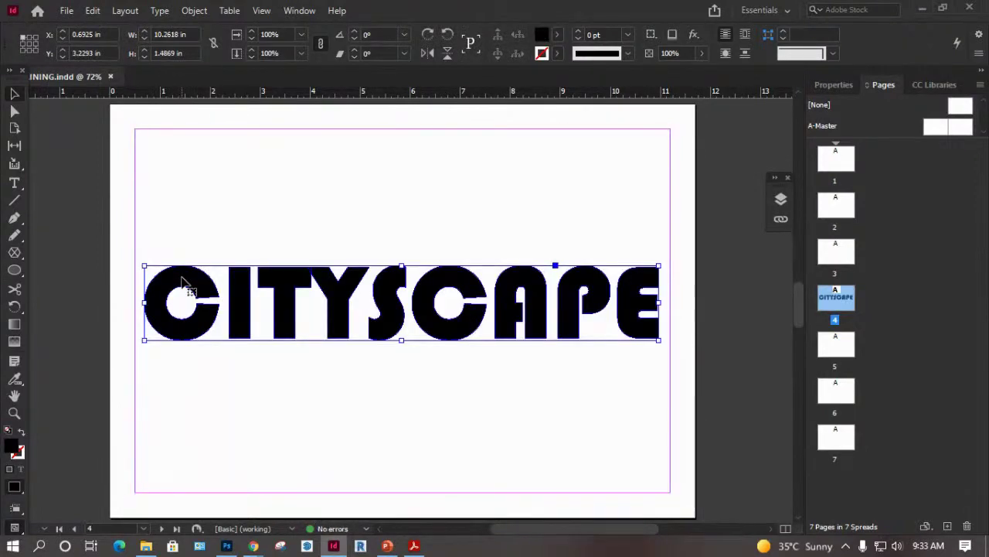
key(ctrl+alt+v)
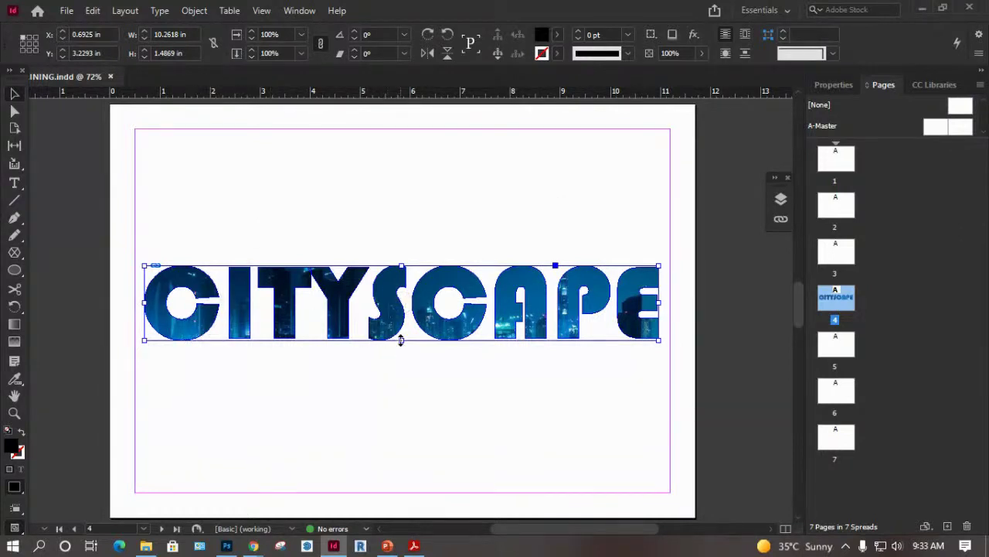
Stretch the photo-filled title to the page margins, about 10.69 in wide and 1.96 in high.
drag(401, 340, 401, 364)
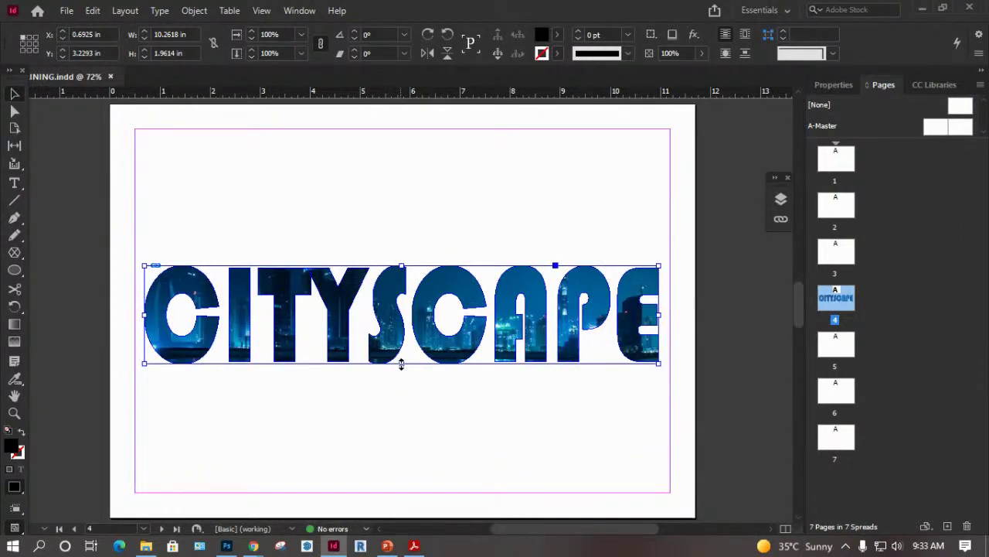
drag(659, 314, 667, 316)
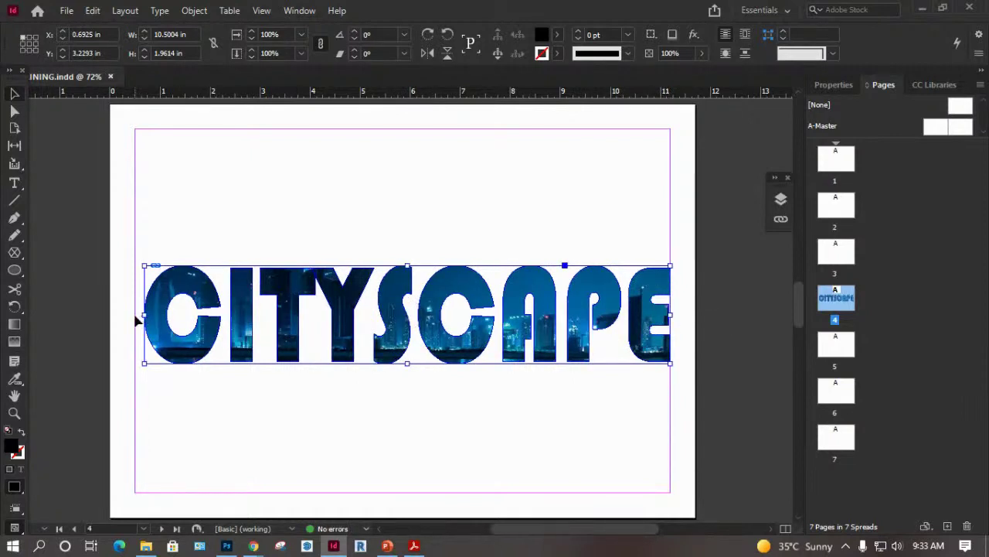
drag(142, 316, 136, 314)
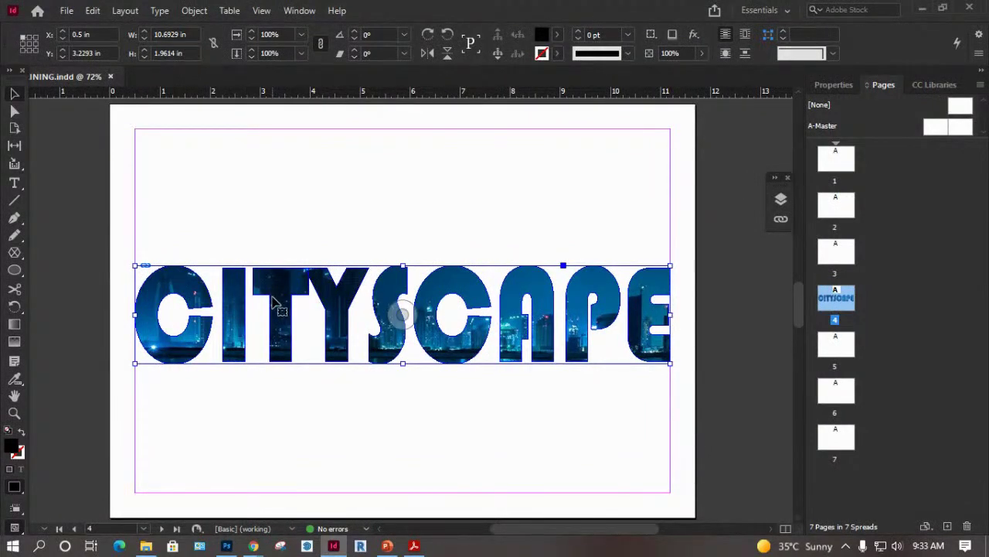
Replace the photo inside the letters with li-Photo-by-Santo-980x572 and shift it up and slightly right within them.
key(ctrl+d)
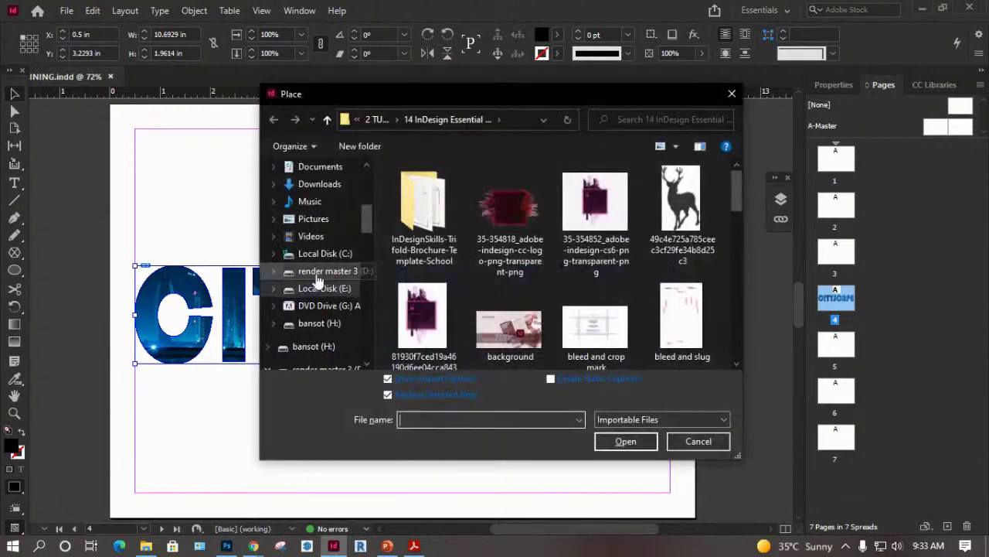
scroll(518, 286, down, 5)
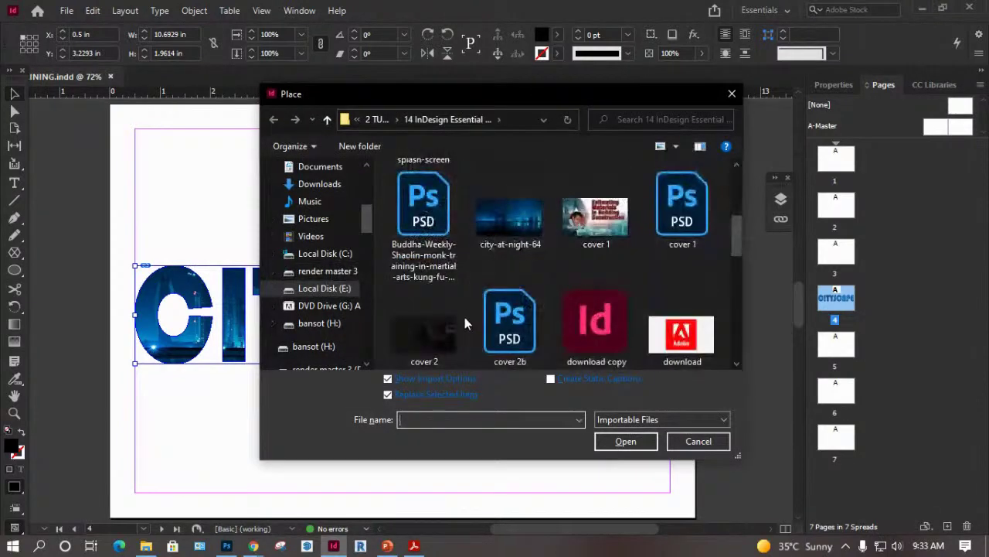
scroll(464, 317, down, 3)
click(459, 318)
click(626, 441)
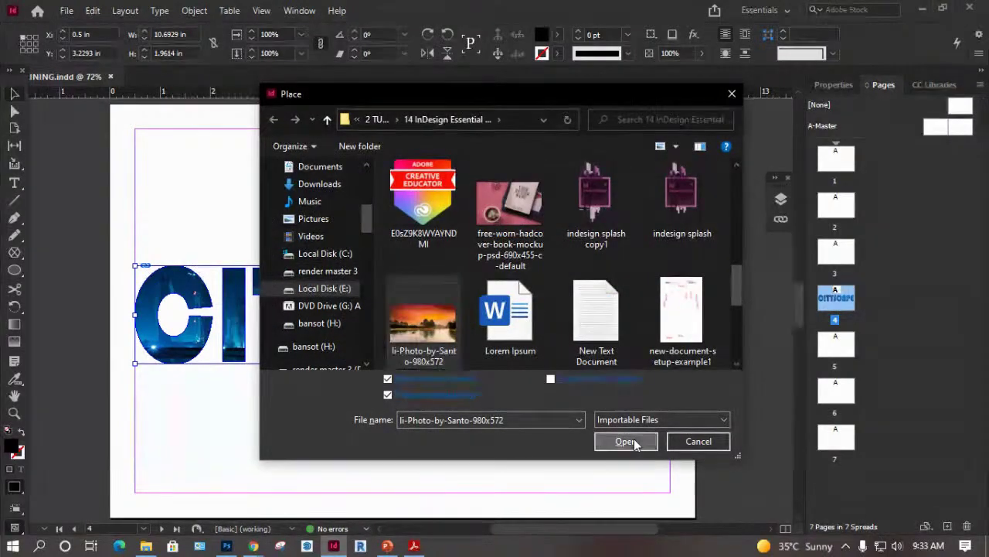
click(592, 417)
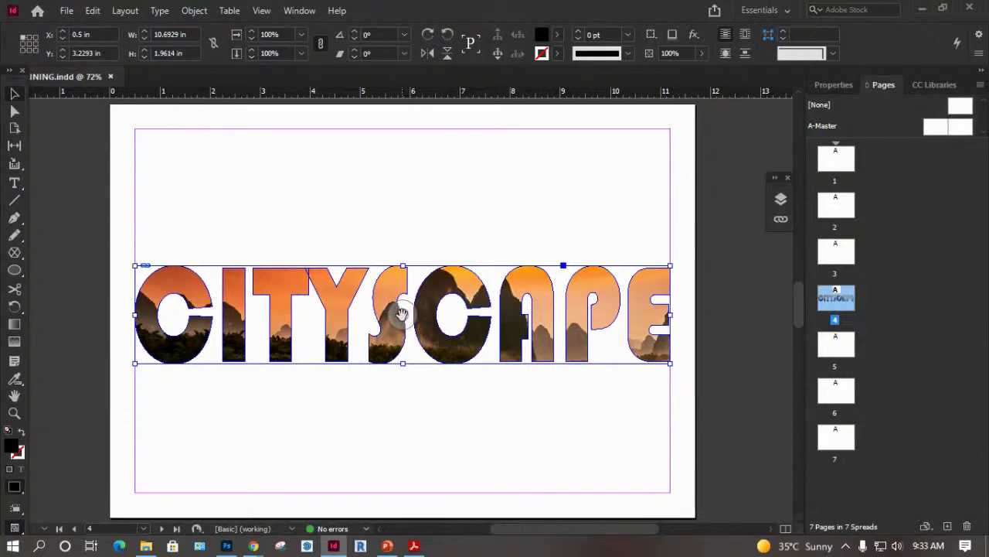
drag(402, 313, 417, 291)
click(718, 285)
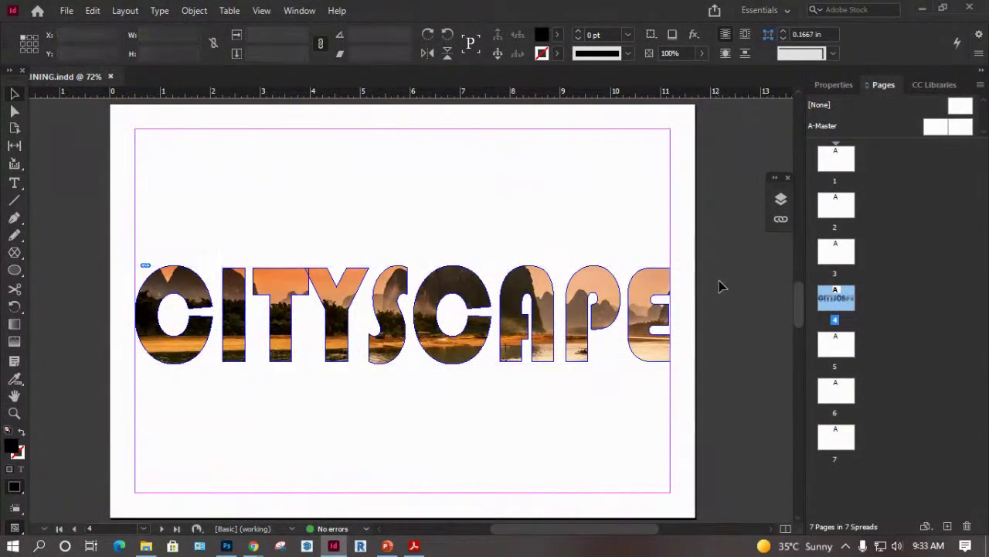
Delete the photo-filled CITYSCAPE title from page 4 and switch to the Type tool.
click(466, 302)
key(Delete)
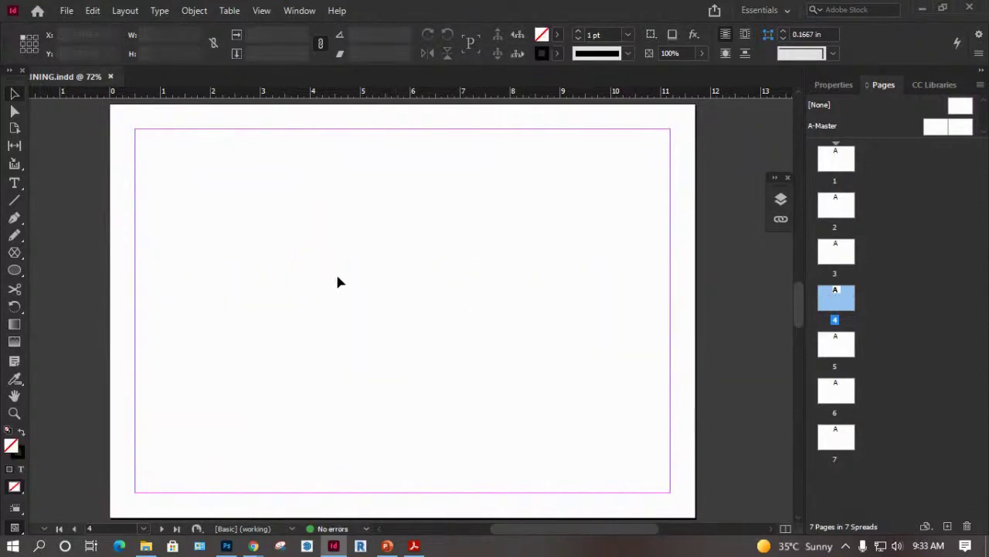
click(16, 182)
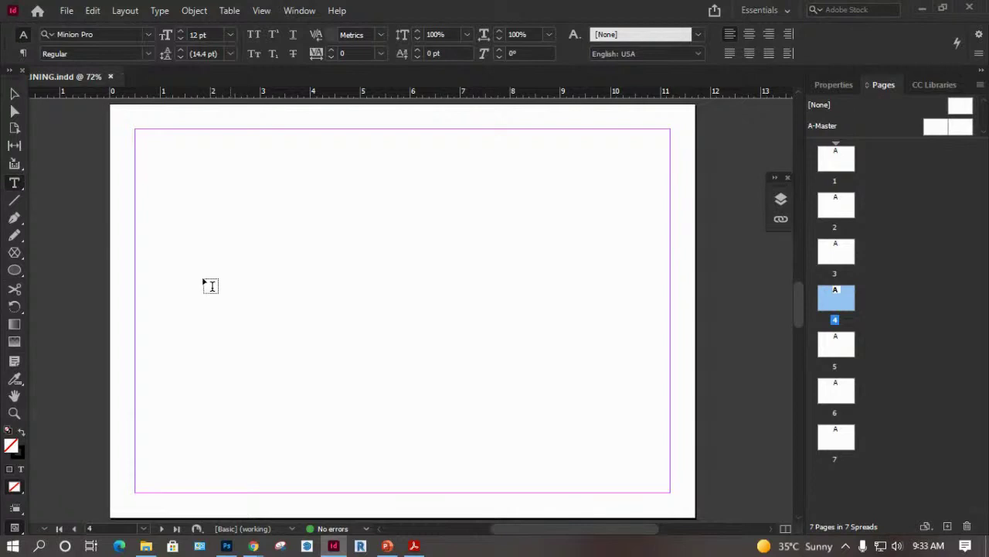
Add a text frame about 10.54 in wide and 3.78 in high between page 4's side margins, containing LANDCAPE at 185 pt.
drag(139, 241, 666, 431)
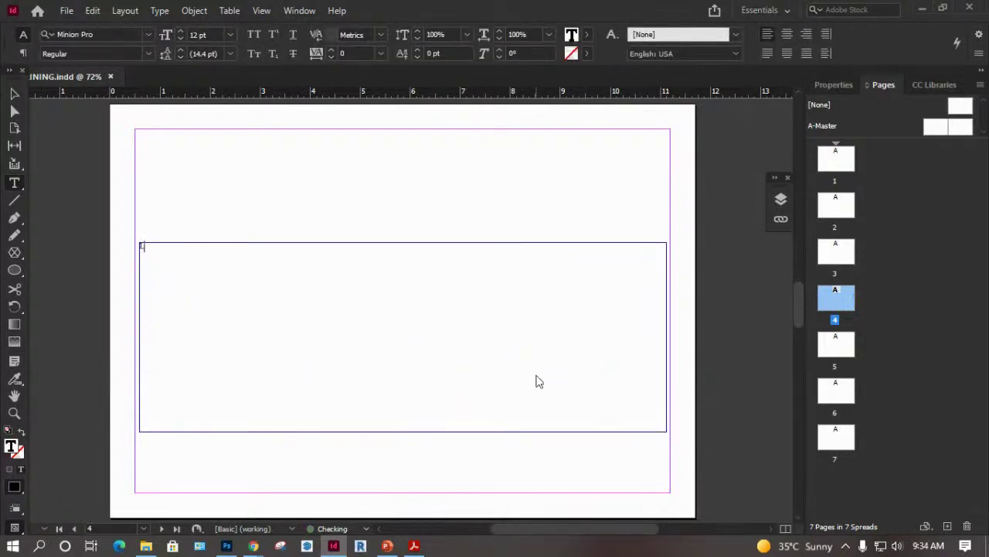
text(LANDC)
key(ctrl+a)
click(215, 35)
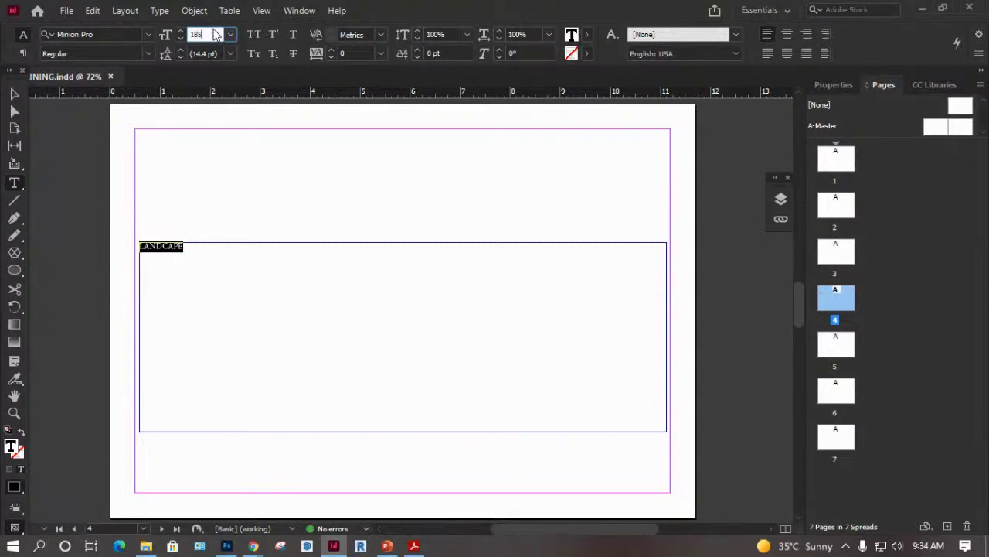
text(185)
key(Return)
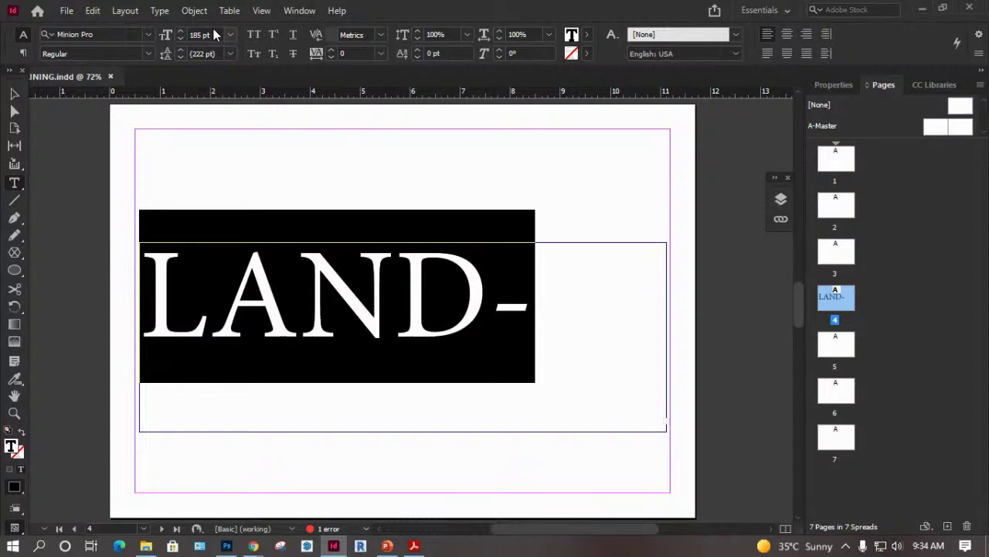
Reduce the LANDCAPE text size to 167 pt.
click(180, 38)
click(180, 38)
click(180, 37)
click(180, 38)
click(181, 38)
click(180, 38)
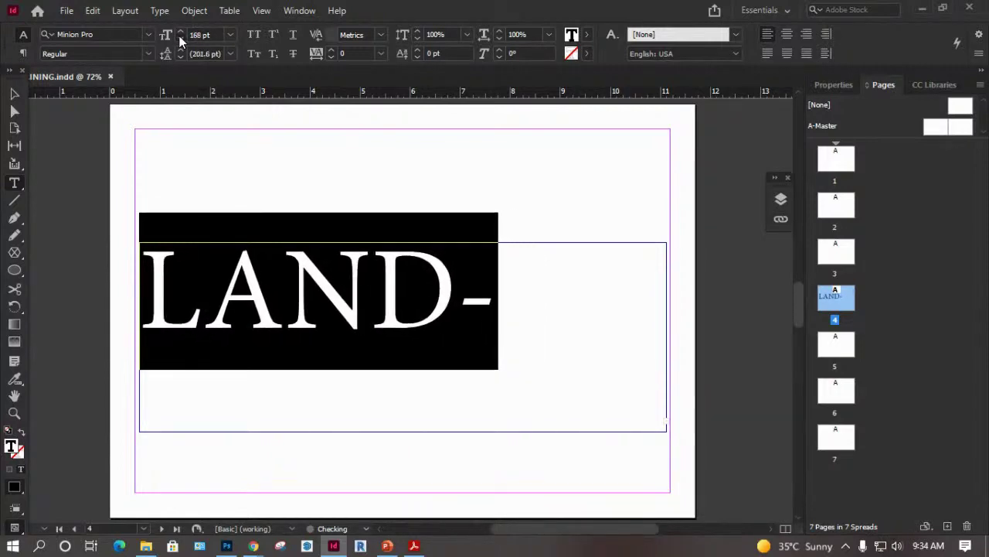
click(180, 38)
Set the LANDCAPE text in Arial with the Narrow Bold style.
click(147, 36)
click(149, 35)
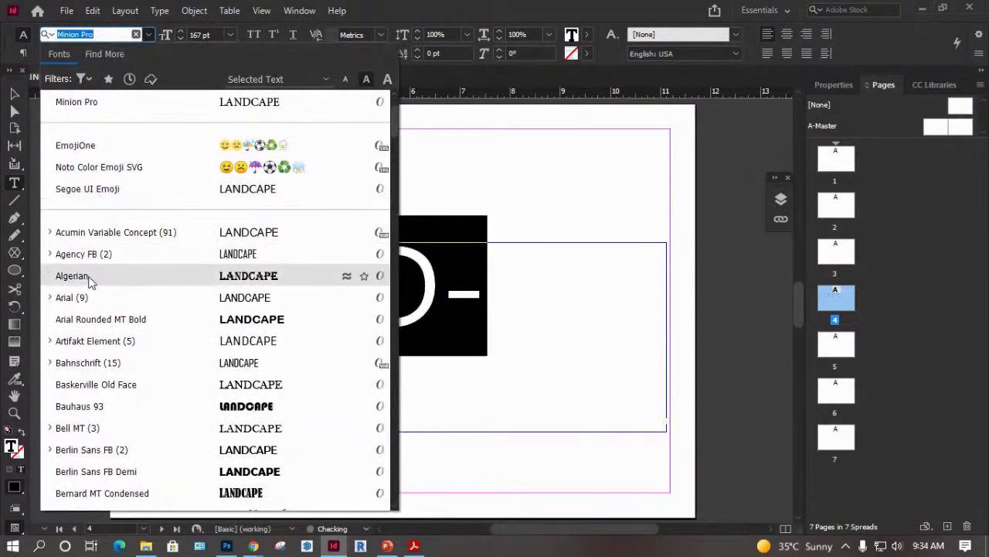
click(80, 299)
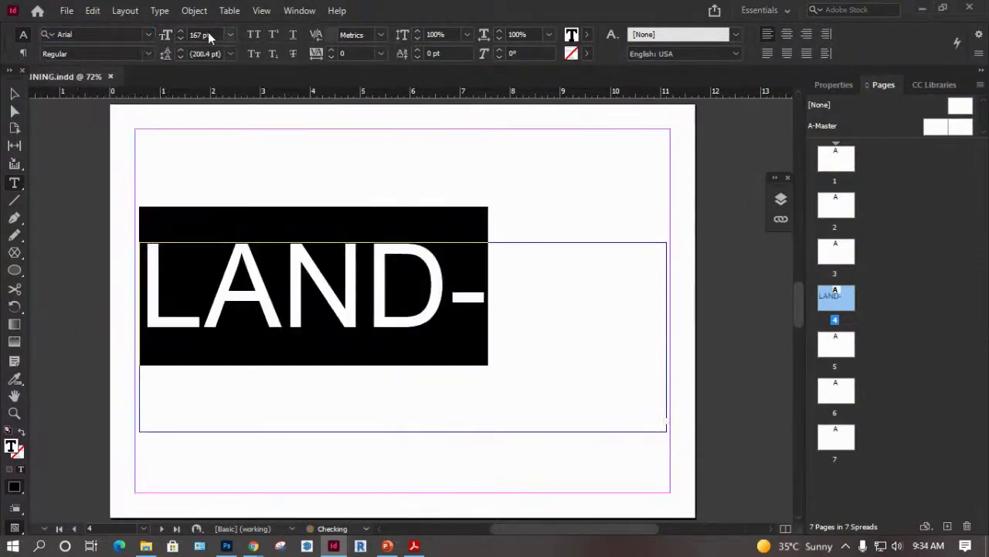
click(146, 54)
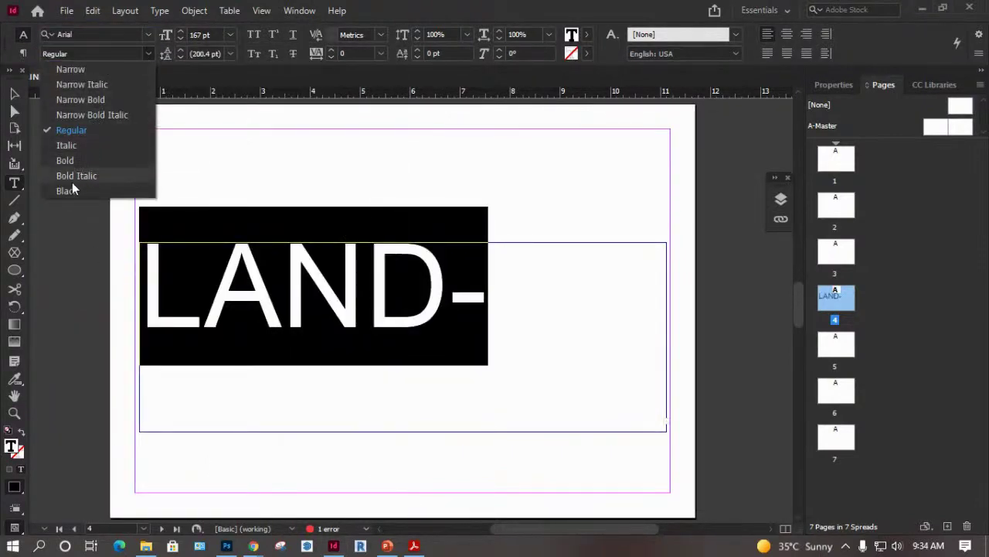
click(90, 103)
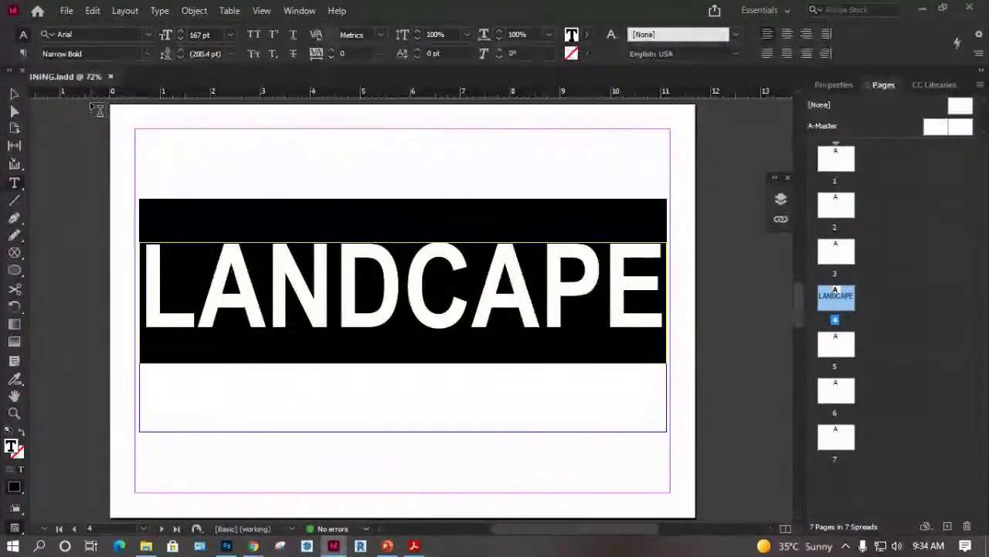
Try the Arial Black style on the LANDCAPE text and switch it back to Narrow Bold.
click(147, 35)
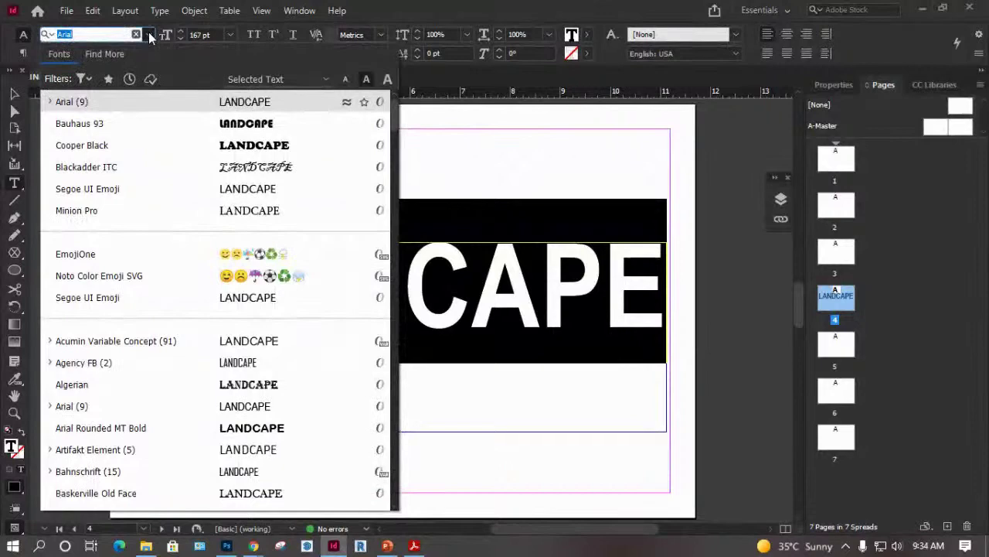
click(150, 36)
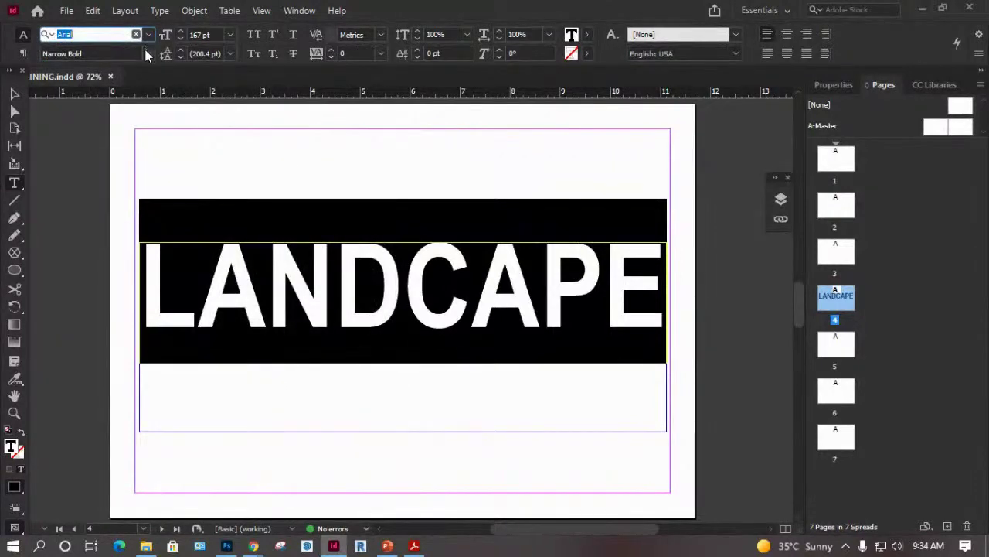
click(146, 53)
click(73, 190)
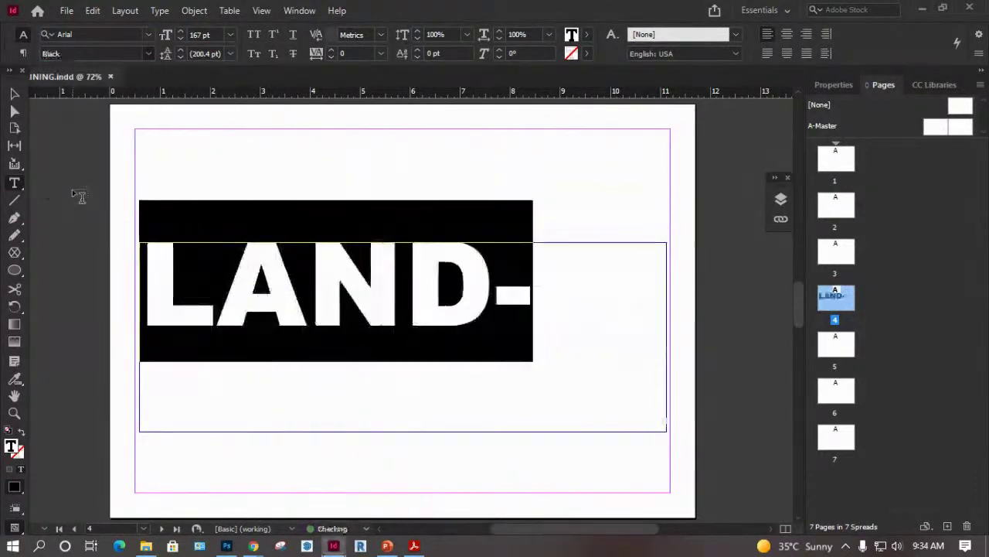
click(147, 52)
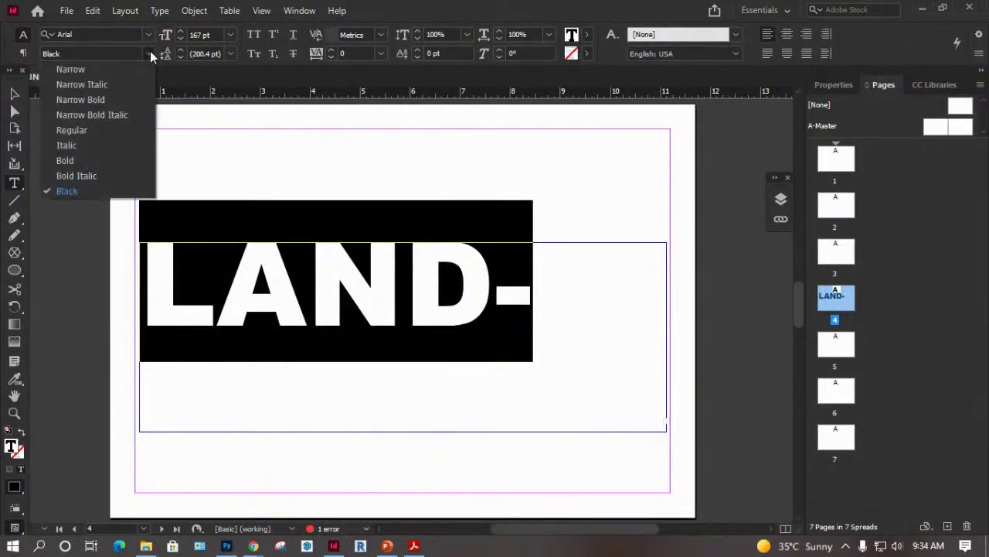
click(102, 100)
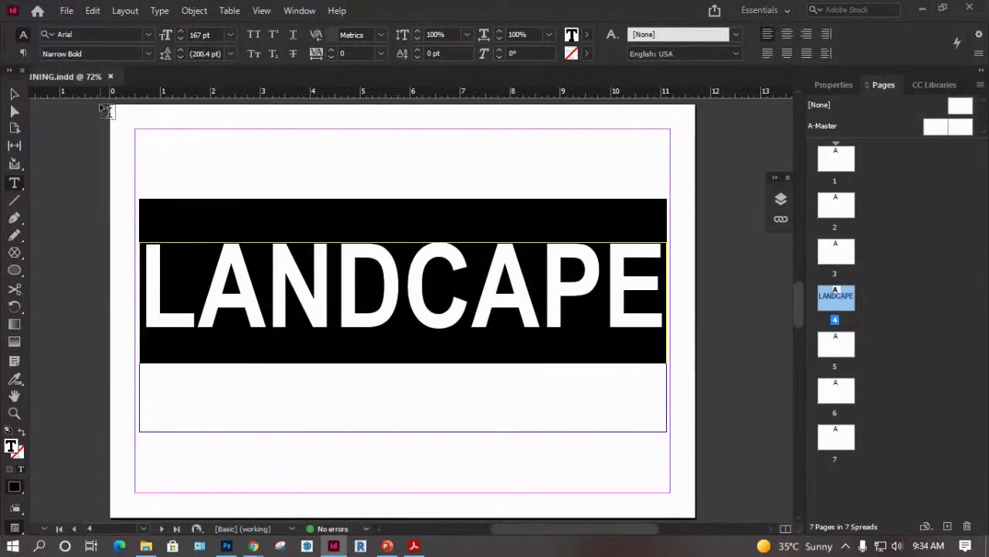
Finish editing the LANDCAPE text, keep its frame selected as an object and bring up the type commands.
key(Escape)
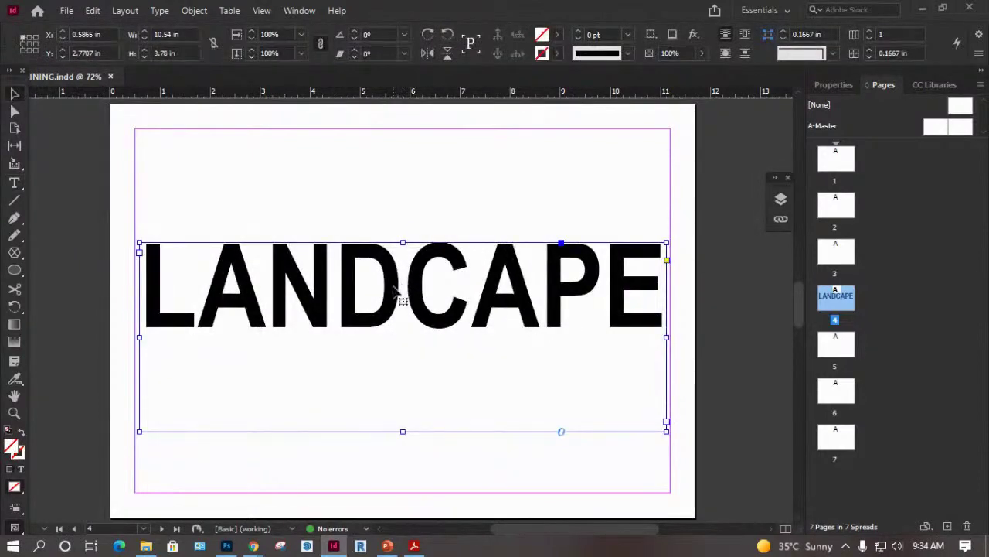
click(160, 11)
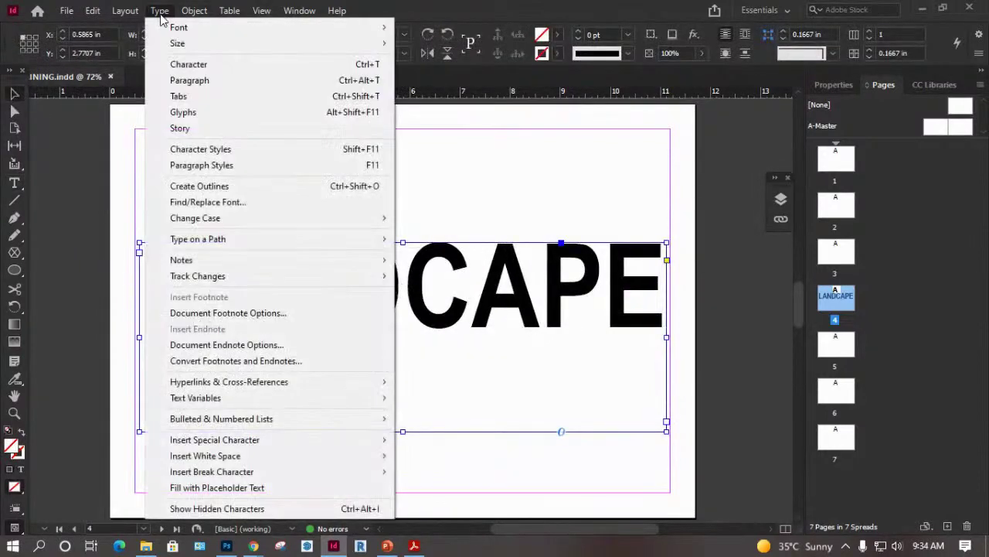
Convert the LANDCAPE text to outlines and place the image li-Photo-by-Santo-980x572 inside the lettering.
click(217, 186)
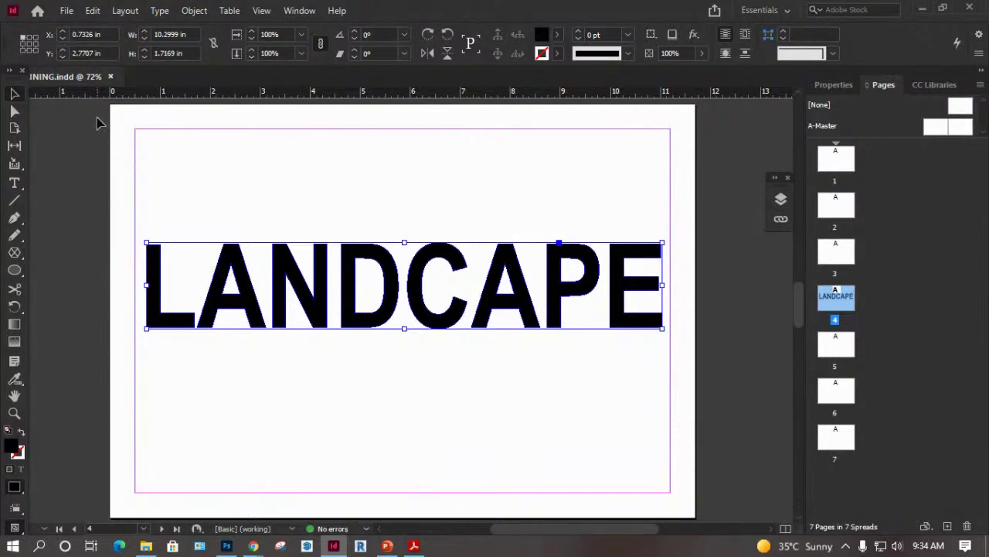
key(ctrl+d)
scroll(480, 257, down, 3)
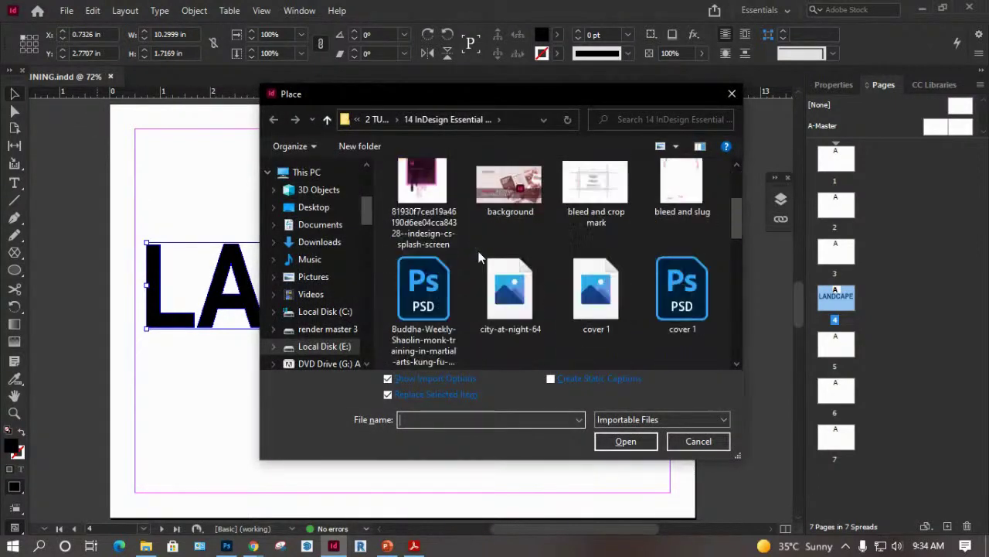
scroll(479, 257, down, 10)
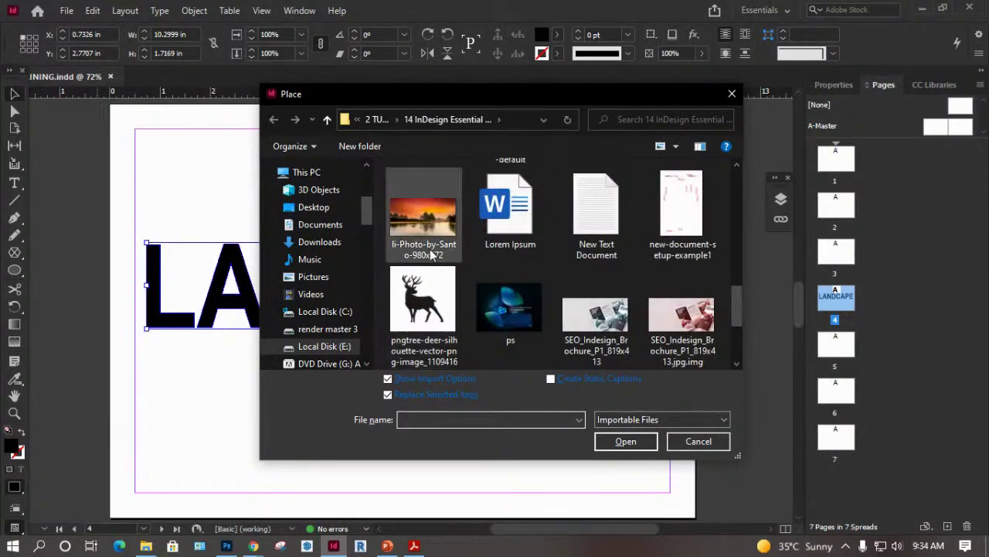
click(429, 232)
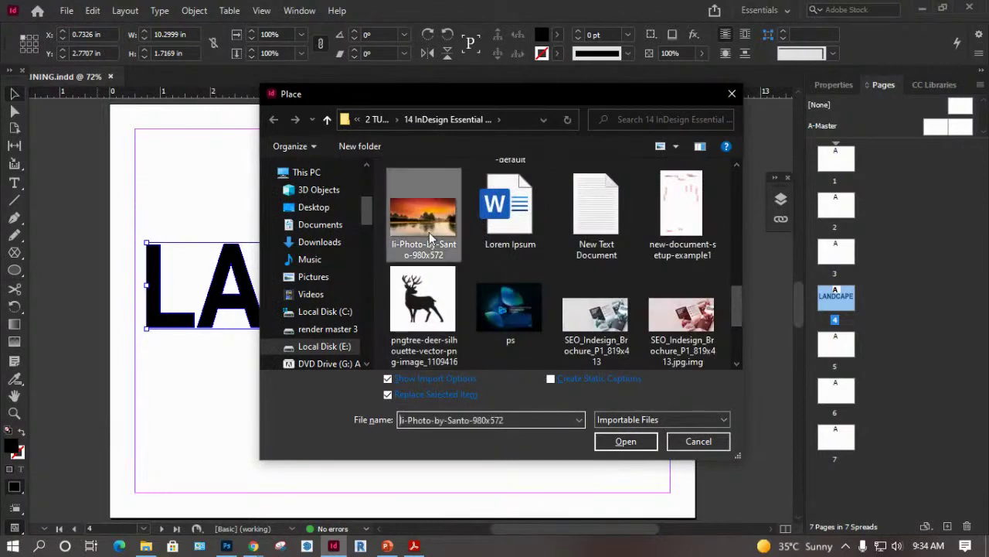
click(625, 442)
click(572, 416)
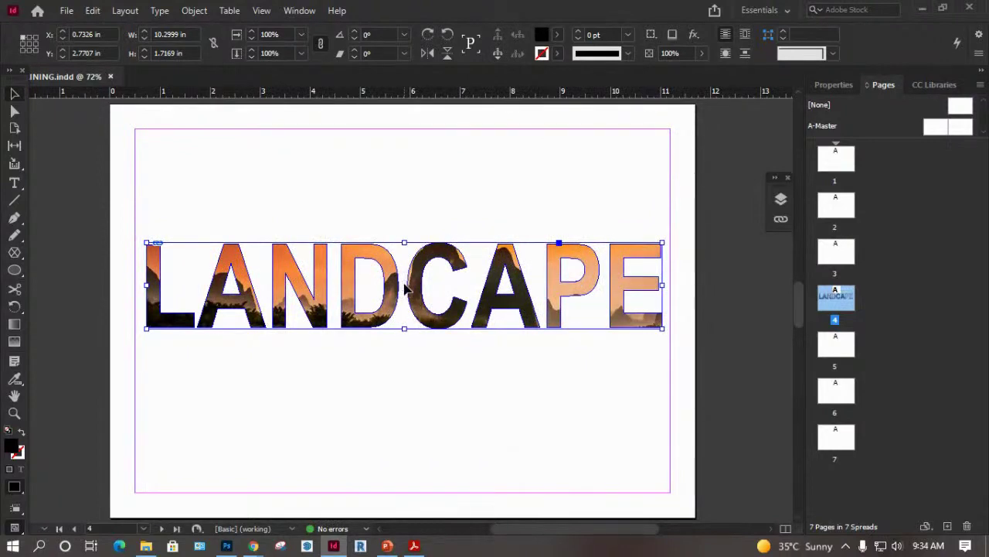
Select the picture inside the lettering and nudge it vertically until the lower part of the scene shows through the letters.
click(408, 288)
click(417, 286)
click(403, 288)
double_click(417, 284)
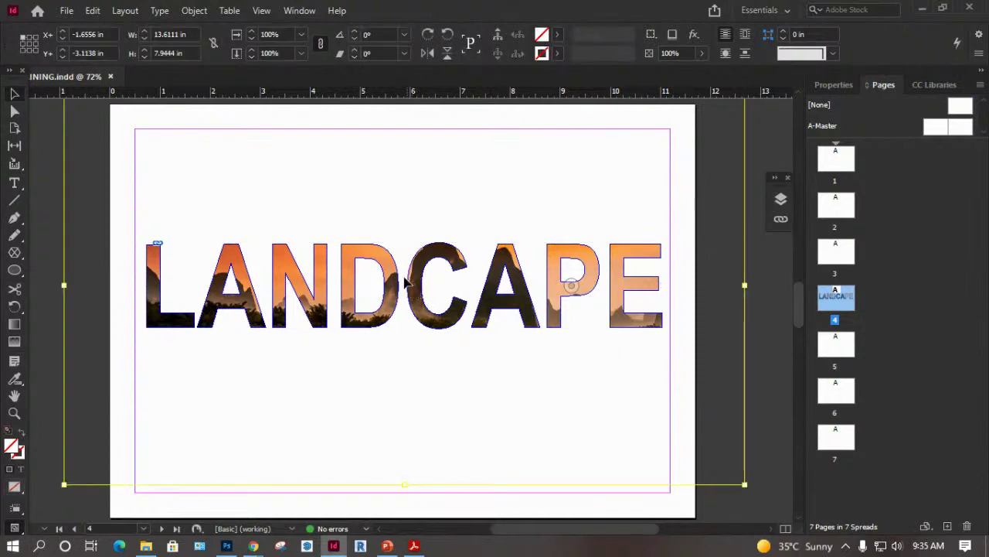
key(Down)
key(Down)
key(Down)
key(Down)
key(Down)
key(Down)
key(Down)
key(Down)
key(Down)
key(Down)
key(Down)
key(Down)
key(Down)
key(Down)
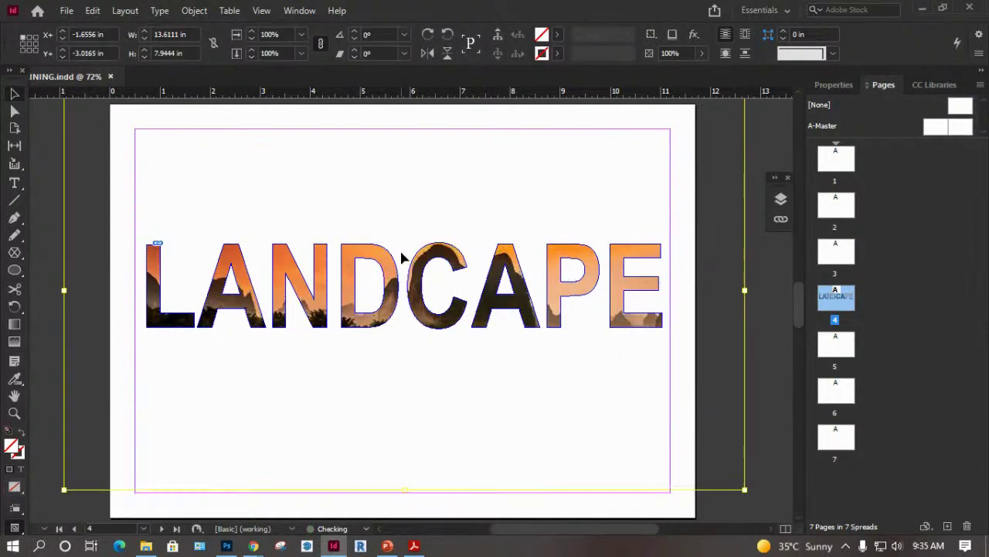
key(Up)
key(Up)
key(Up)
key(Up)
key(Up)
key(Up)
key(Up)
key(Up)
key(Up)
key(Up)
key(Up)
key(Up)
key(Up)
key(Up)
key(Up)
key(Up)
key(Up)
key(Up)
key(Up)
key(Up)
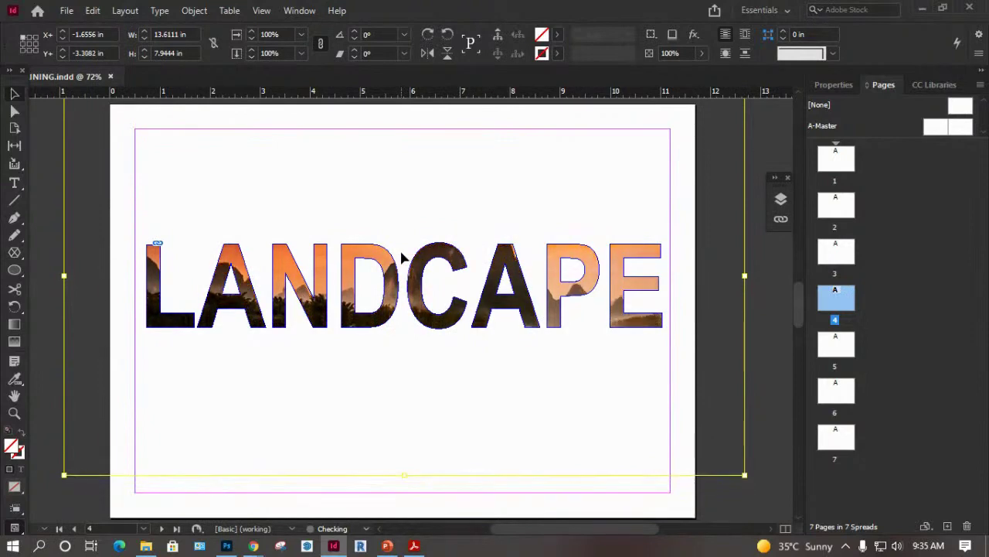
click(768, 337)
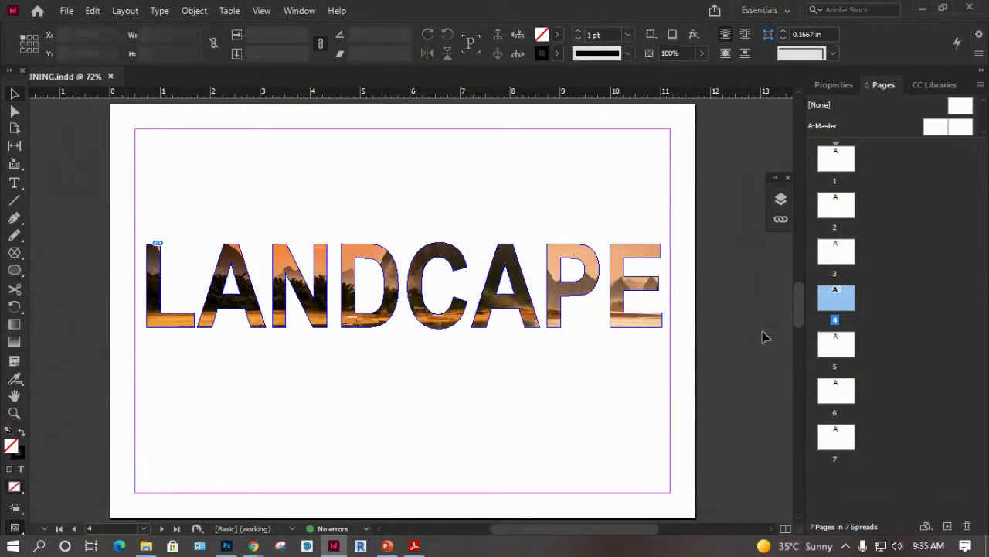
Draw a text frame spanning the page margins and fill it with placeholder text.
click(22, 182)
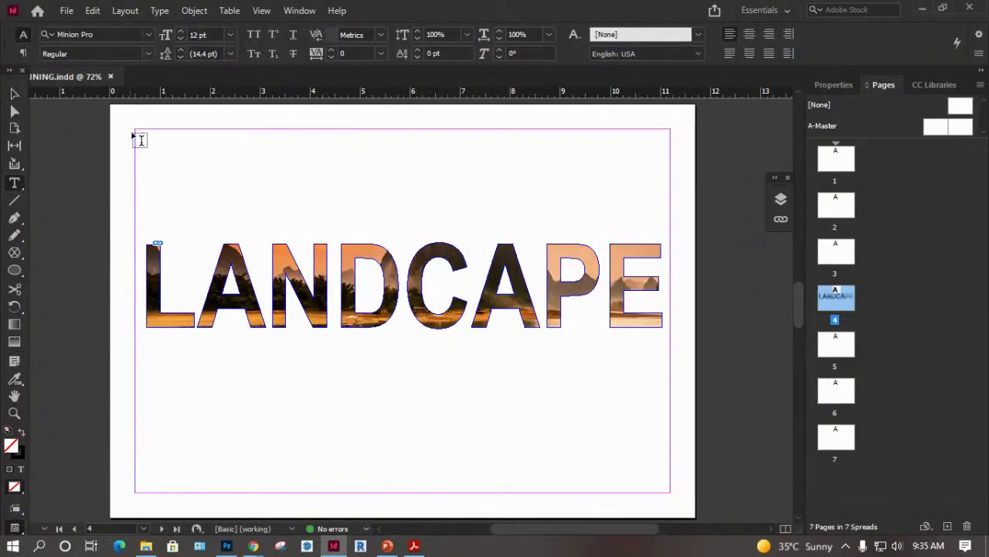
drag(135, 129, 669, 489)
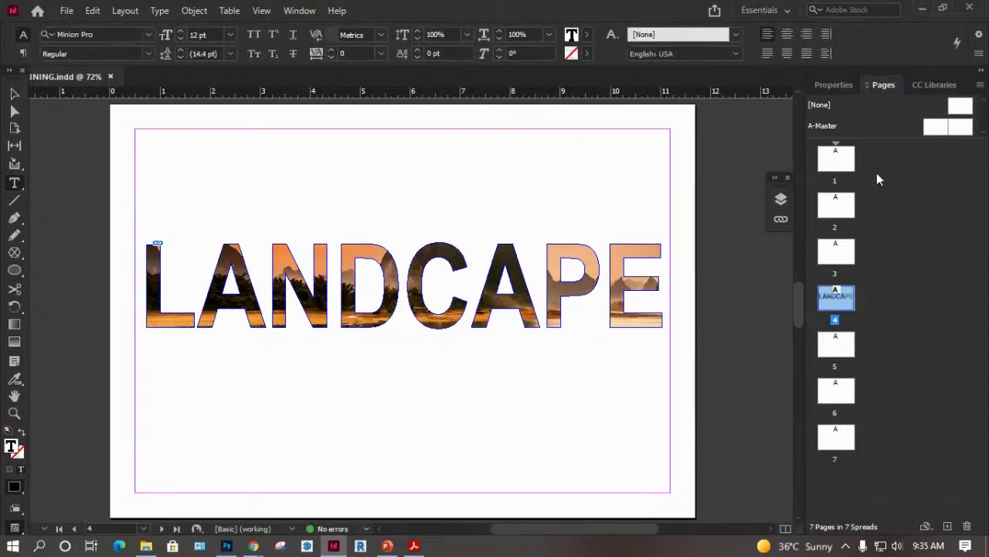
click(835, 86)
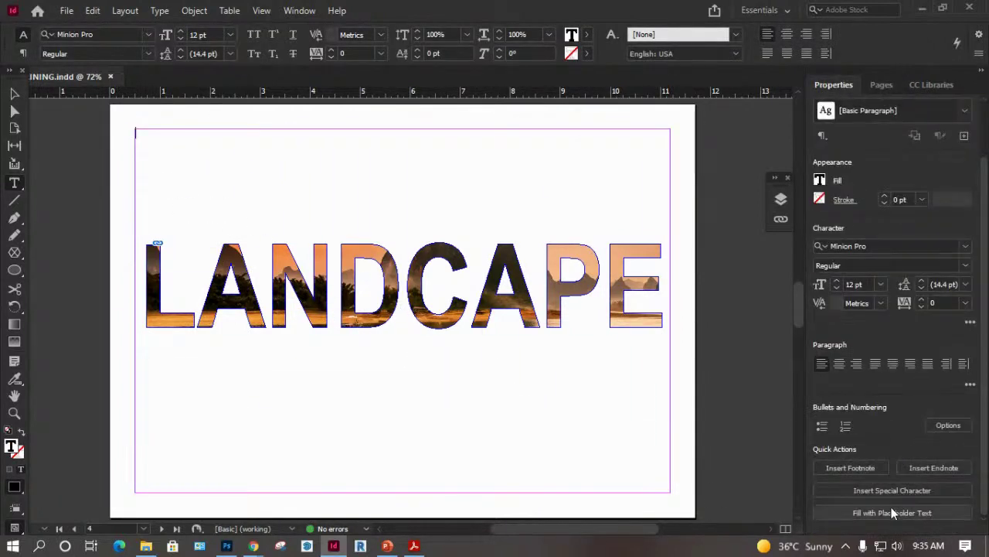
click(892, 513)
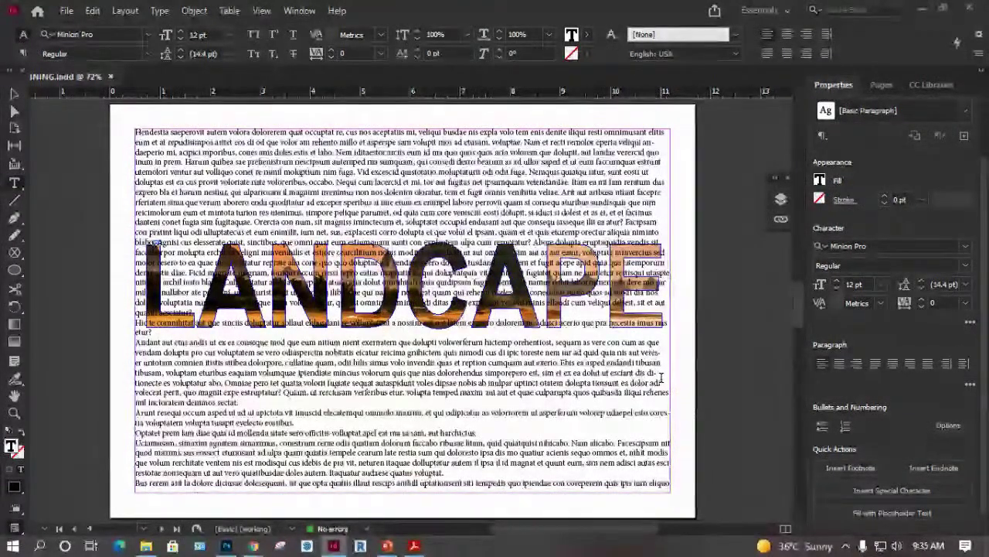
Select only the LANDCAPE lettering, fit its picture to the frame and apply text wrap around it.
key(Escape)
key(ctrl+a)
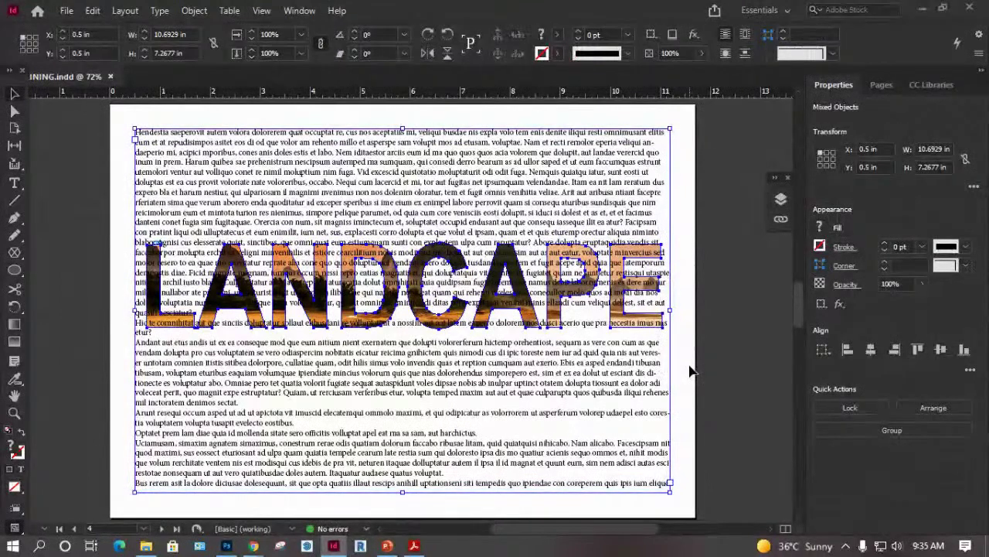
shift+click(646, 422)
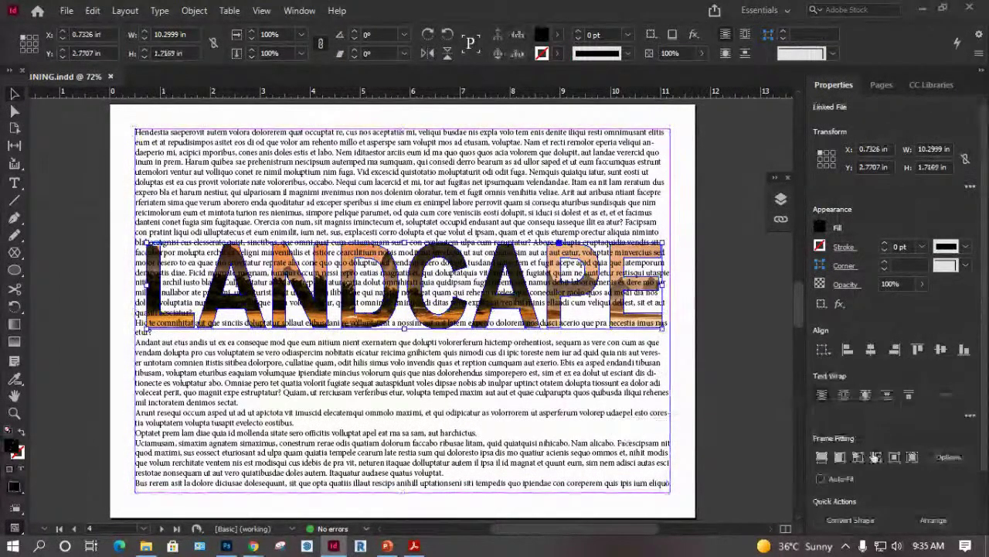
click(876, 457)
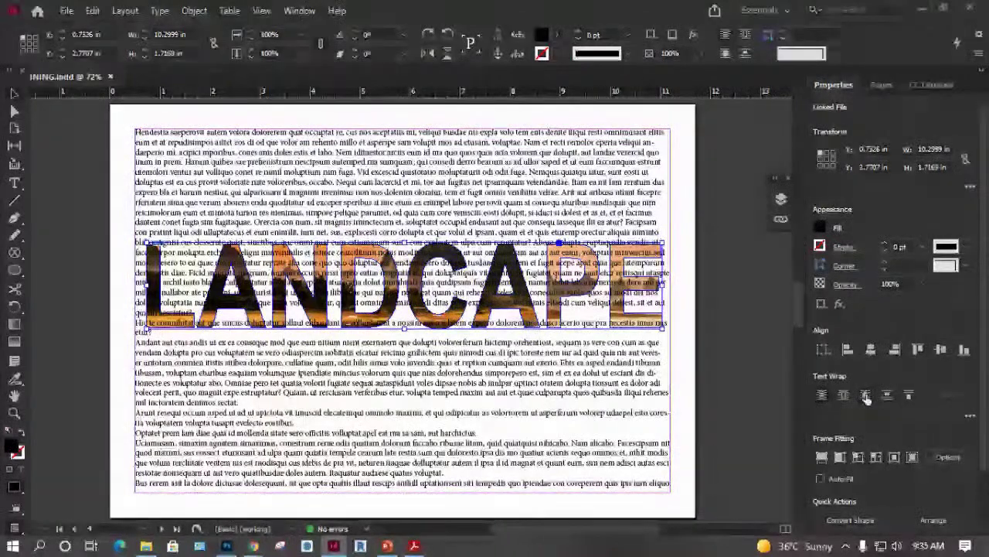
click(866, 398)
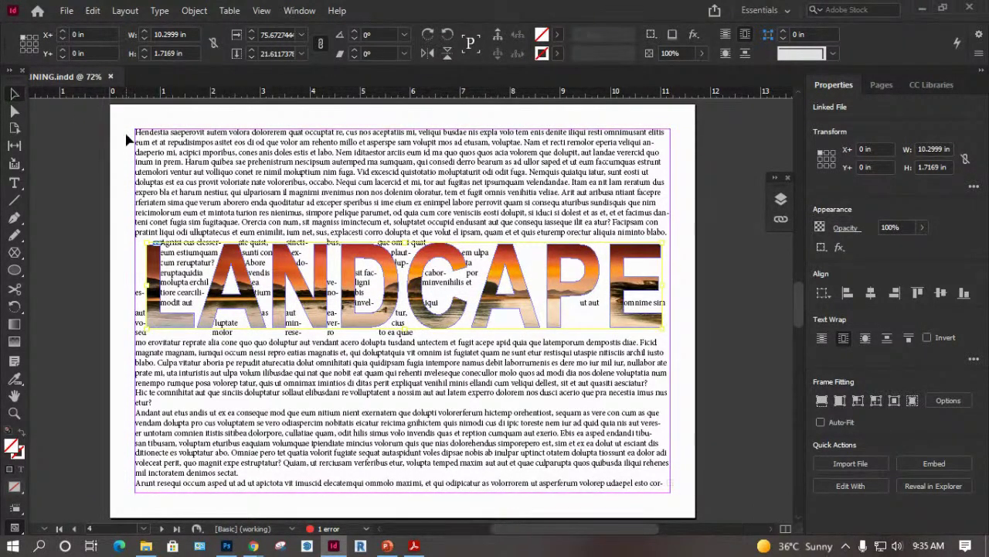
Set all the placeholder text to 7 pt and paste a copy of it at its end to fill the frame.
click(151, 151)
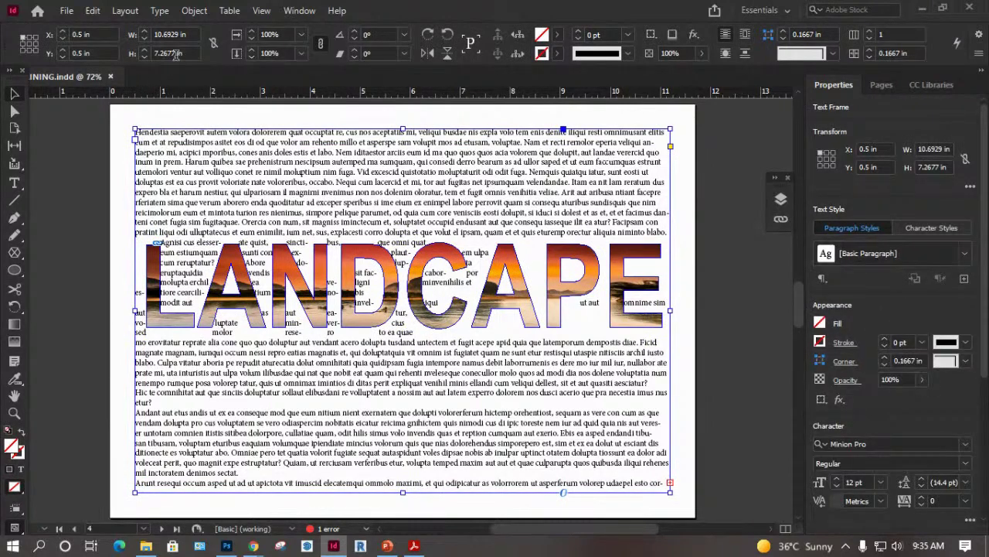
double_click(202, 143)
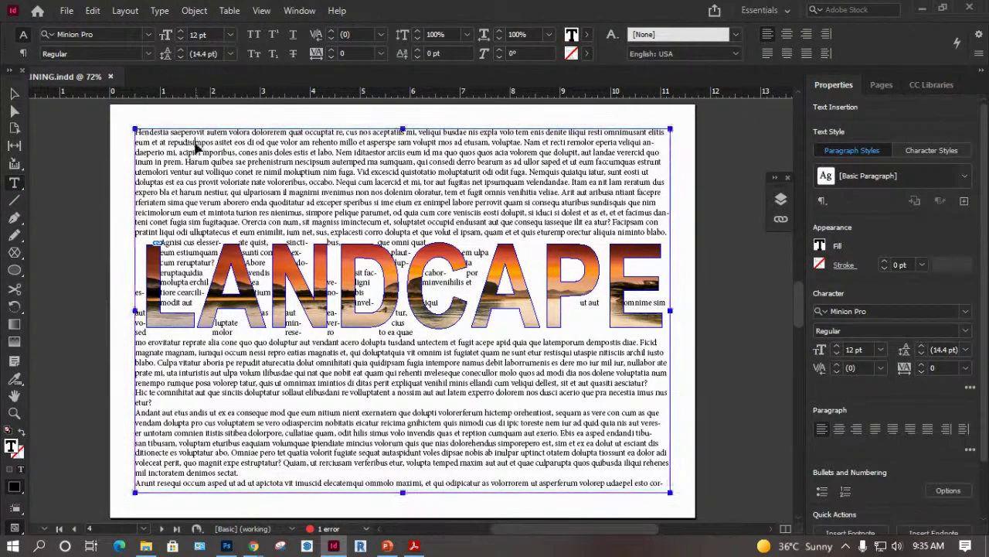
key(ctrl+a)
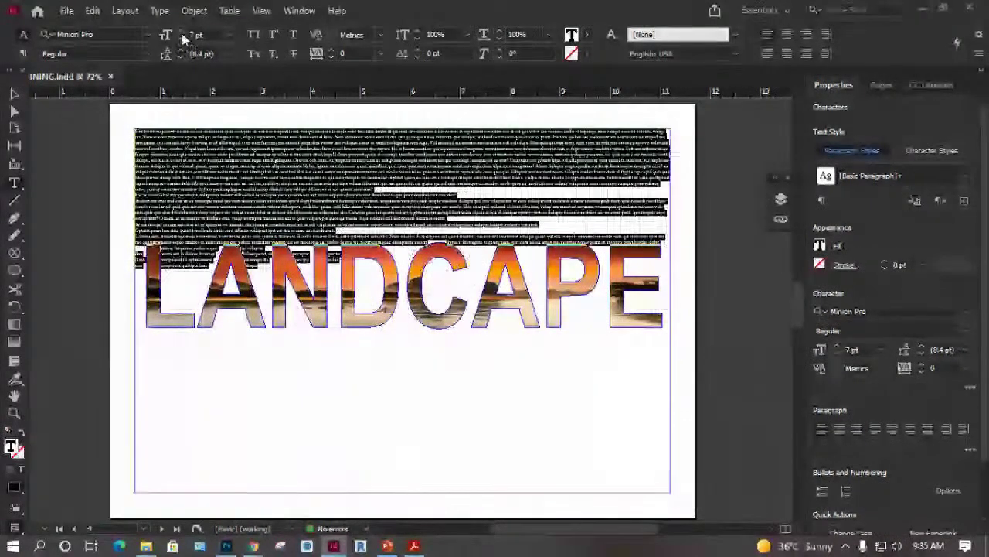
click(415, 203)
key(ctrl+a)
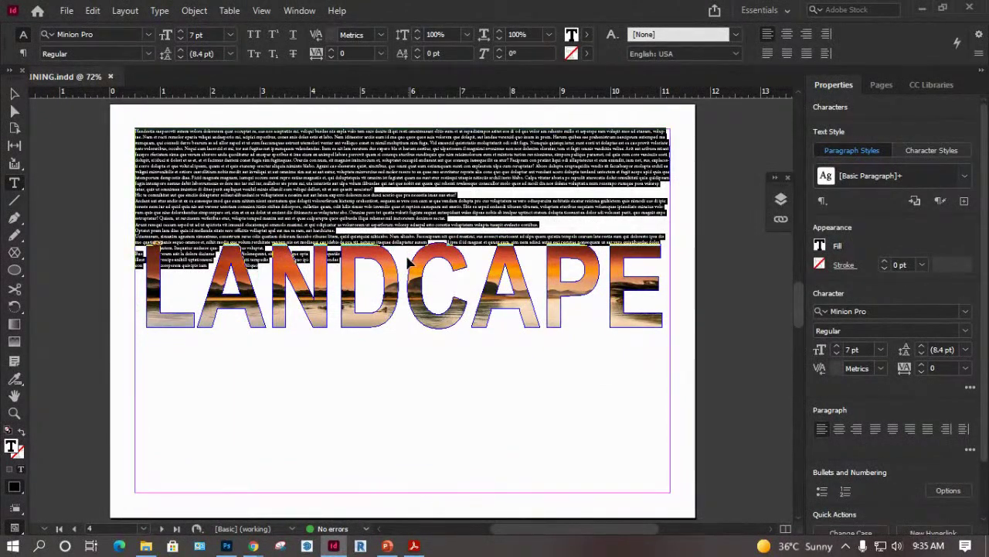
click(410, 263)
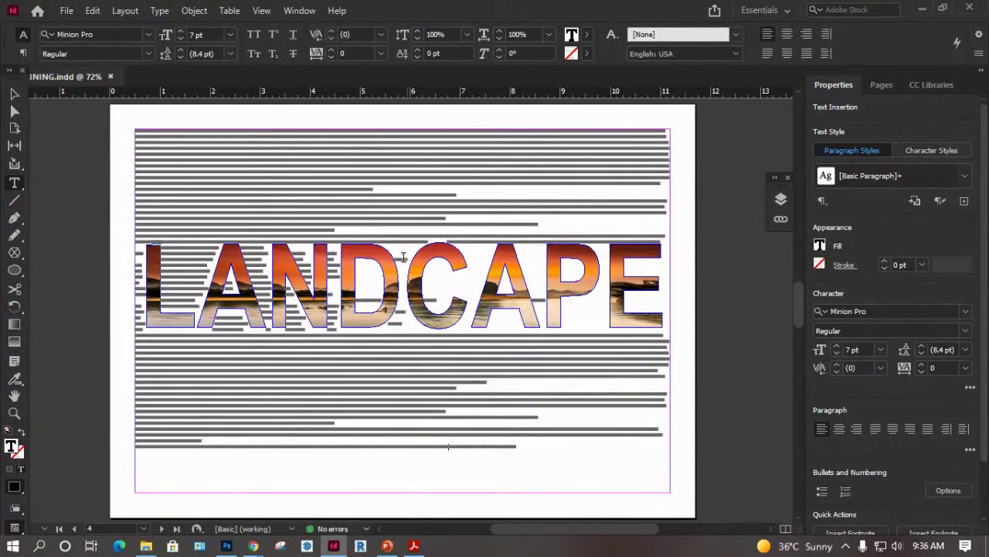
key(Escape)
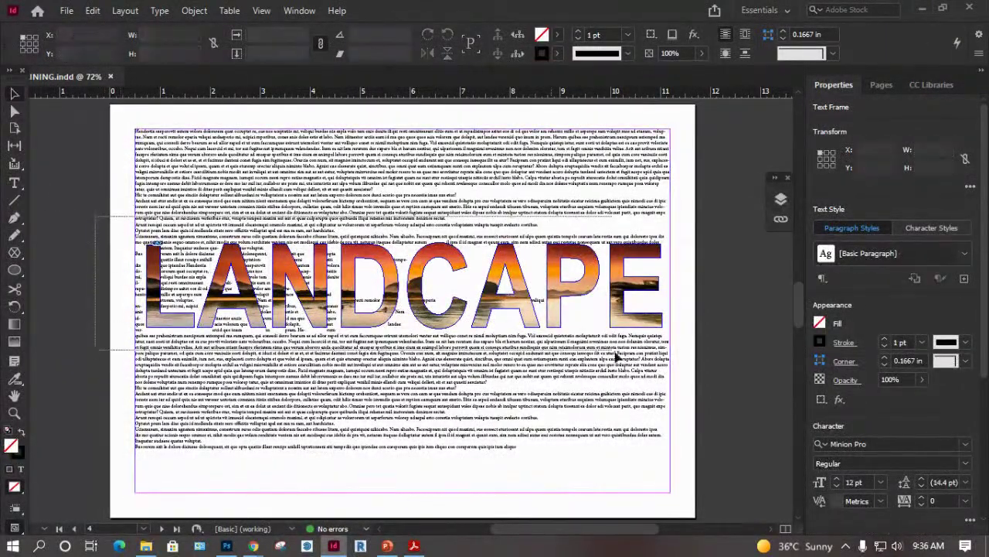
Isolate the LANDCAPE lettering from the text frame and apply wrap around object shape to it.
key(ctrl+a)
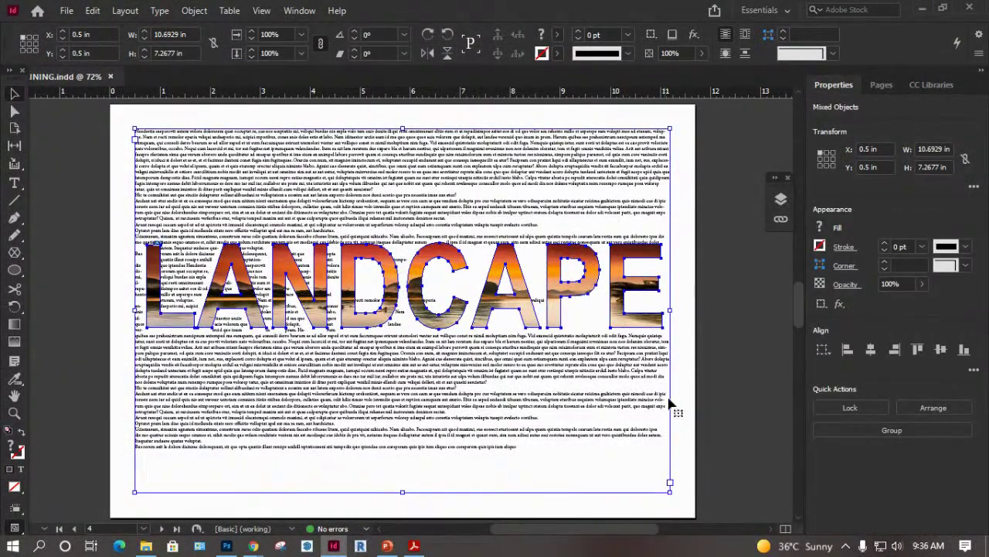
shift+click(654, 447)
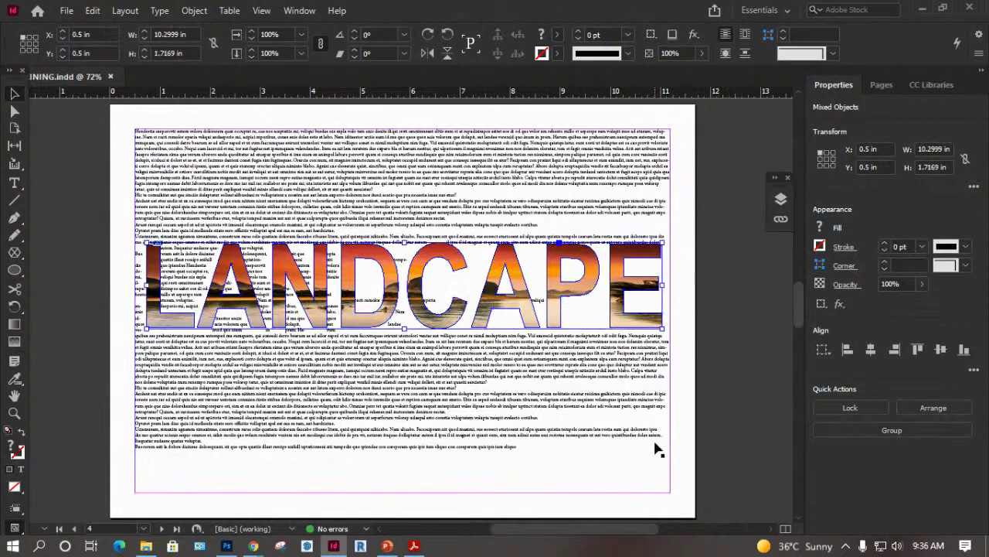
click(866, 395)
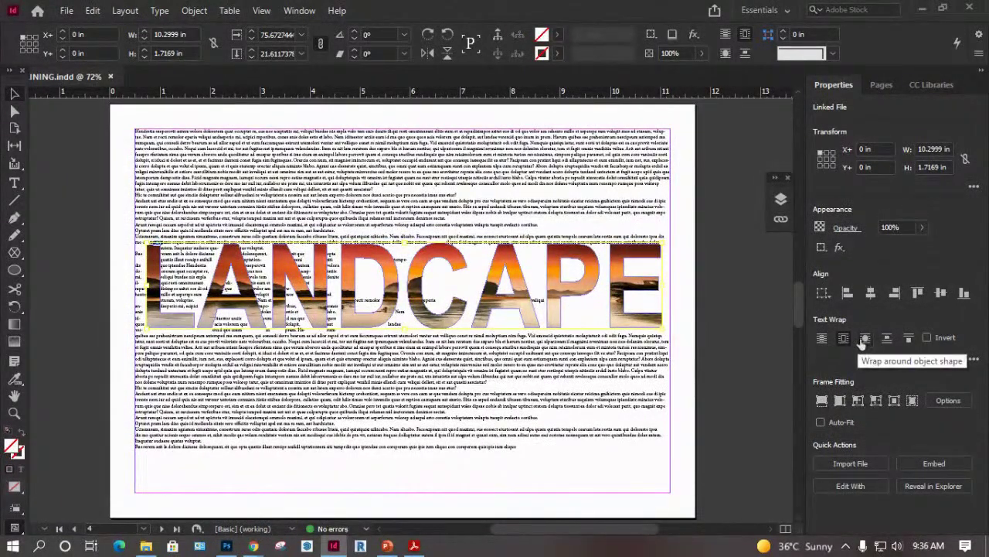
click(690, 288)
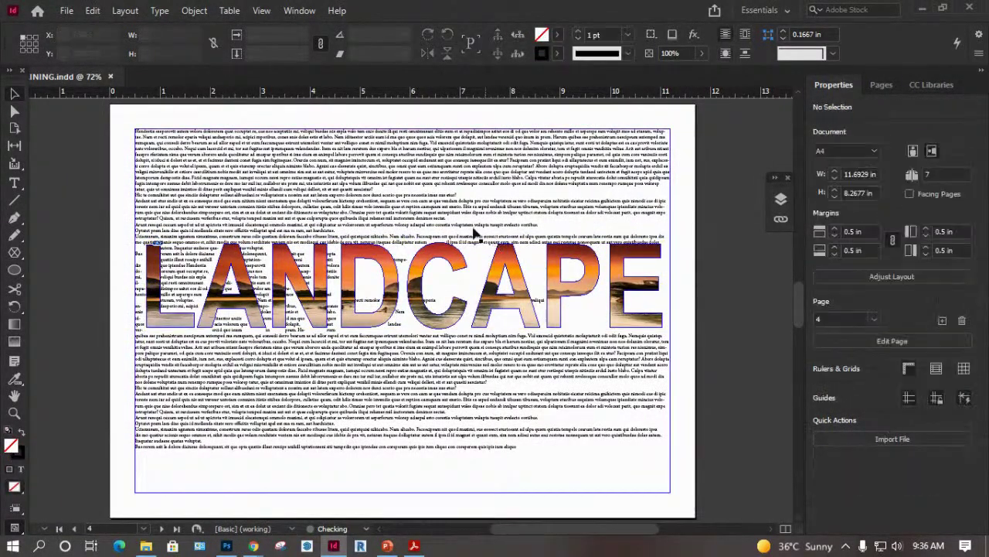
Delete the placeholder text frame from page 4.
click(280, 403)
key(Delete)
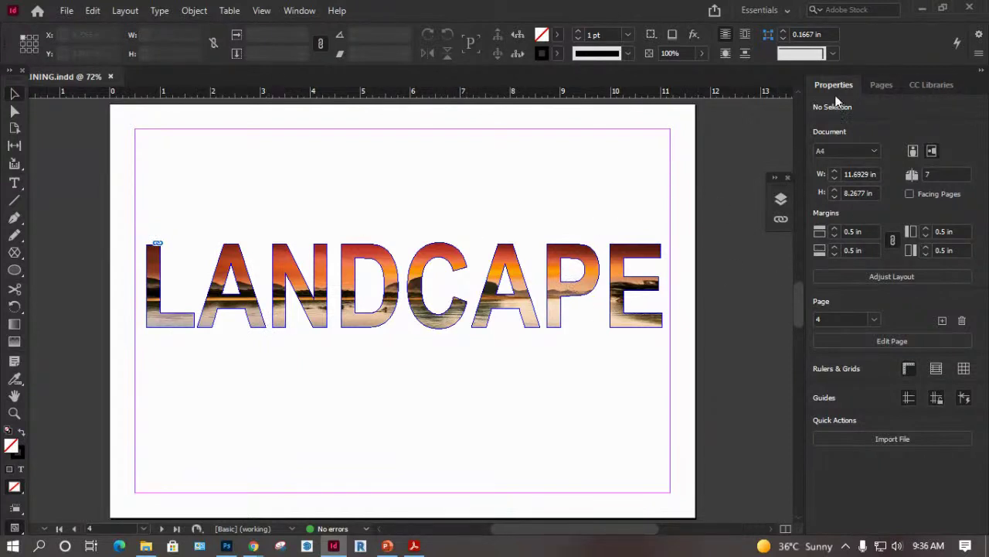
Hide the PAGE 4 layer, show the PAGE 5 layer and go to page 5.
click(881, 85)
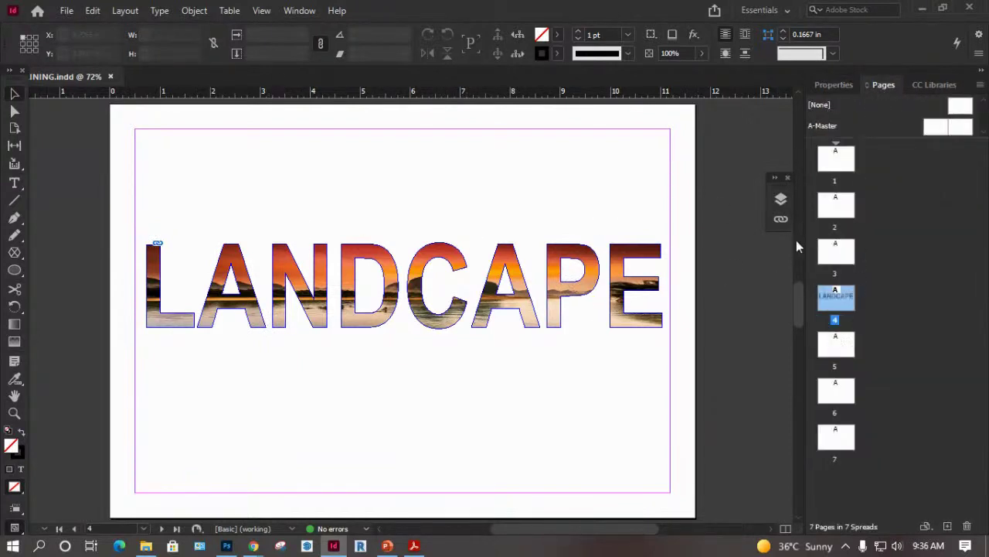
click(780, 199)
click(591, 148)
click(592, 164)
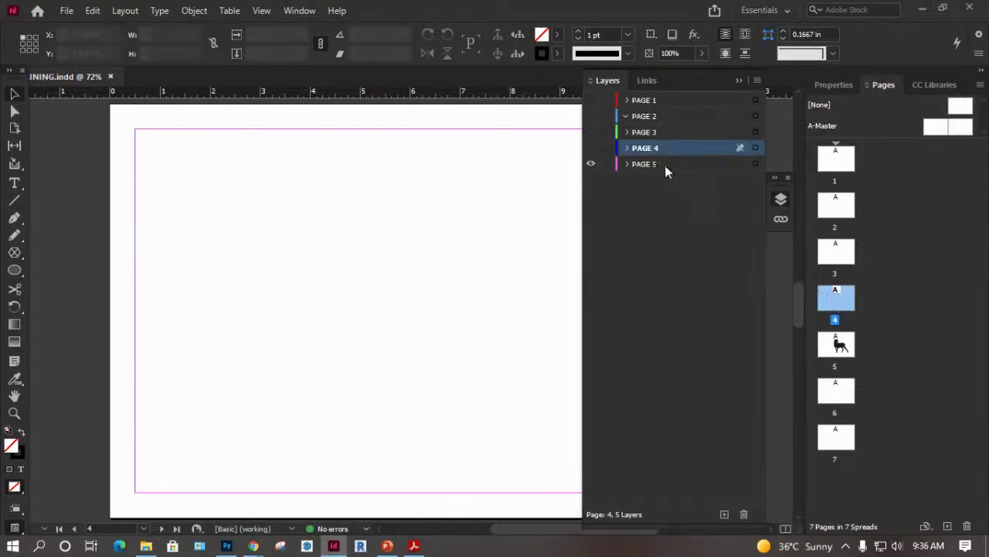
double_click(836, 344)
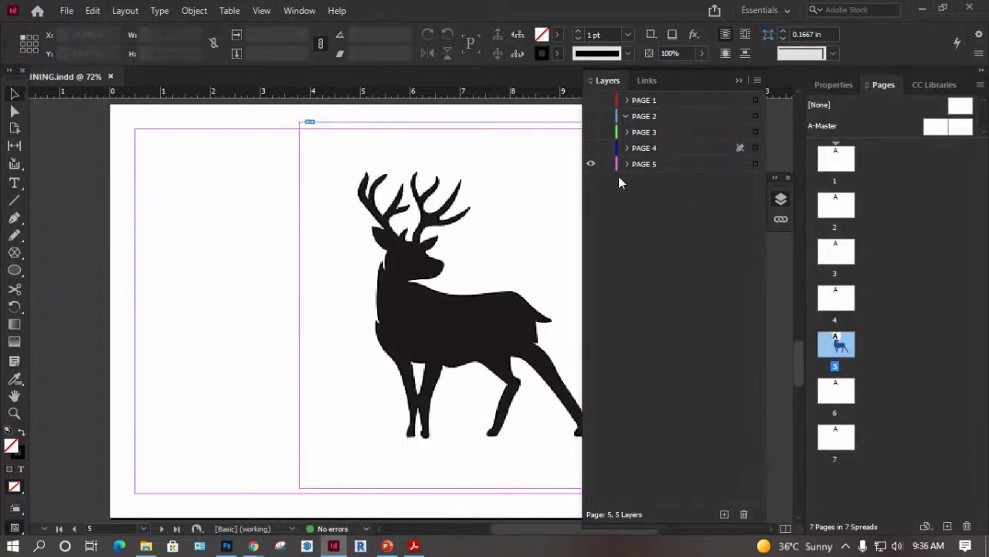
Delete the deer silhouette image from page 5 and collapse the layer list.
drag(394, 234, 315, 236)
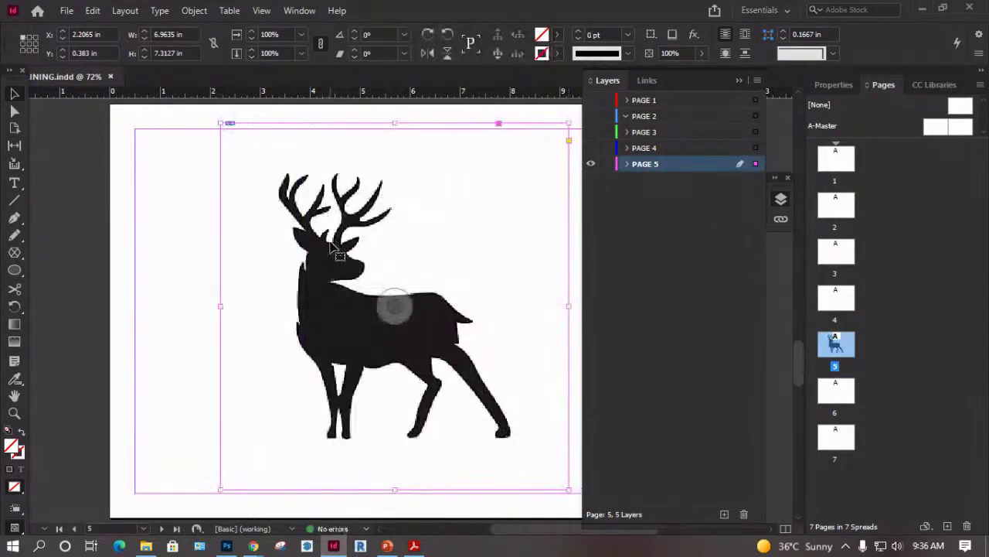
key(Delete)
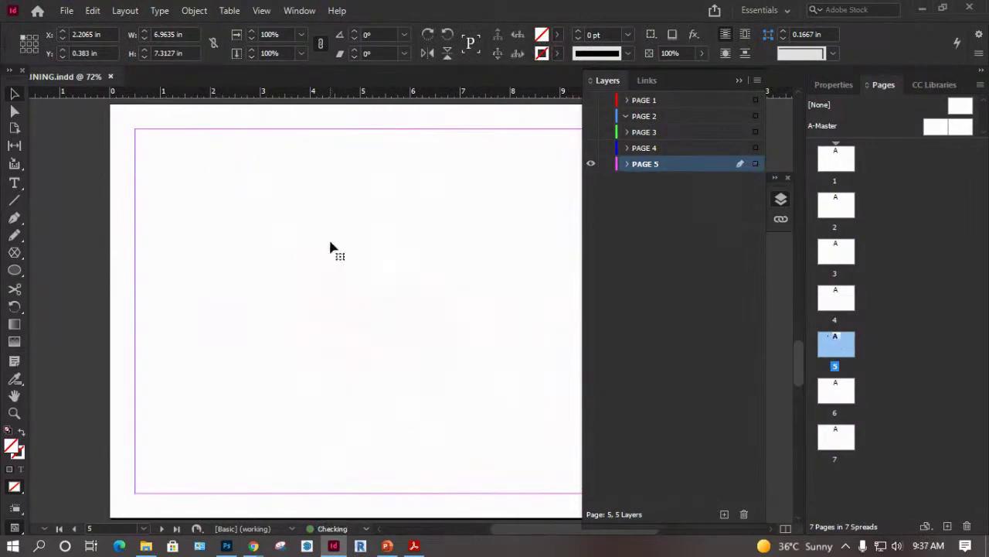
click(906, 400)
click(624, 272)
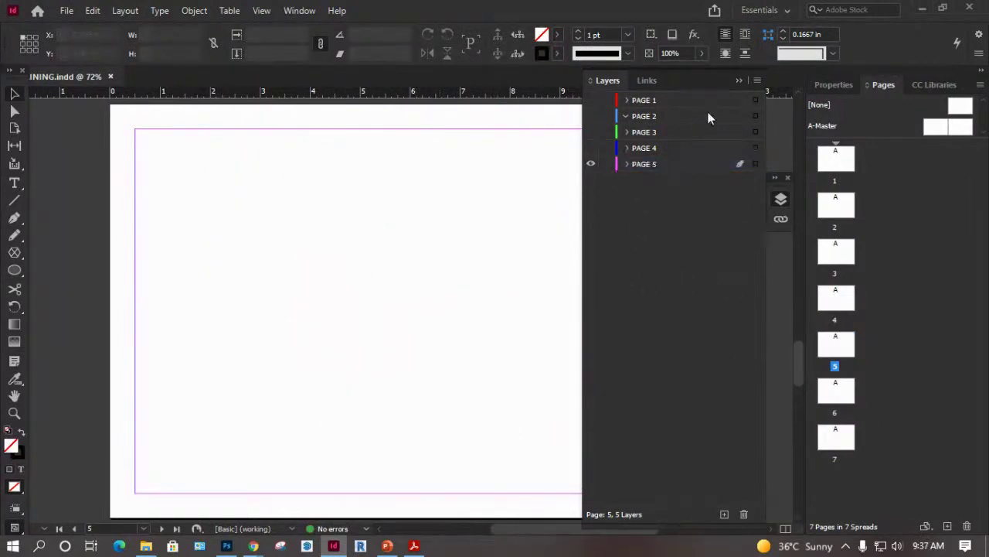
click(739, 80)
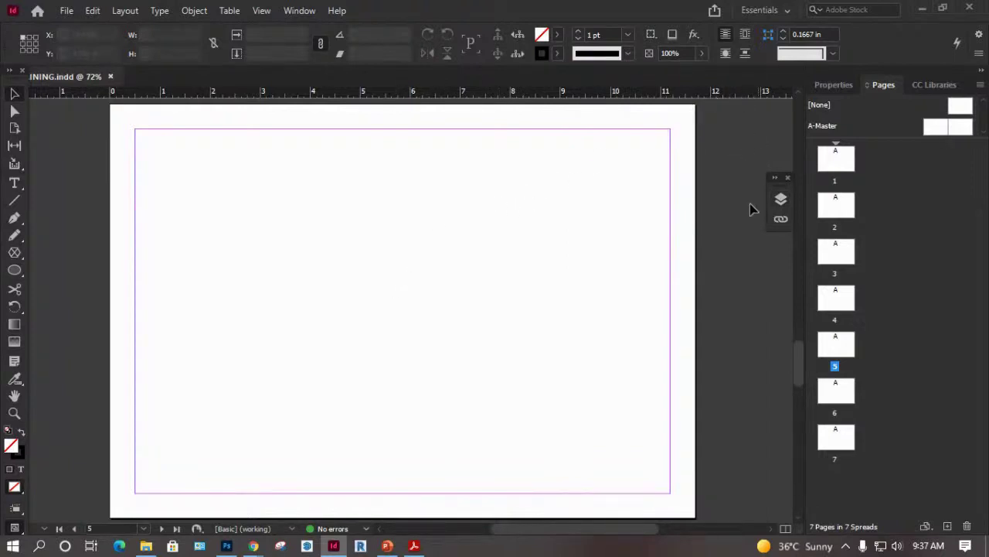
Place the Buddha-Weekly-Shaolin-monk PSD on page 5 with its default image import options.
click(781, 201)
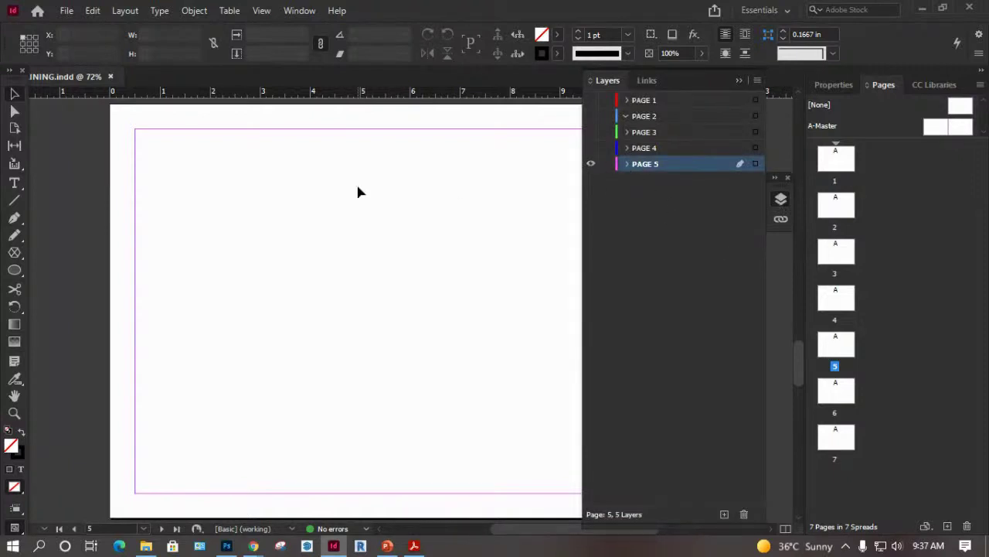
click(735, 78)
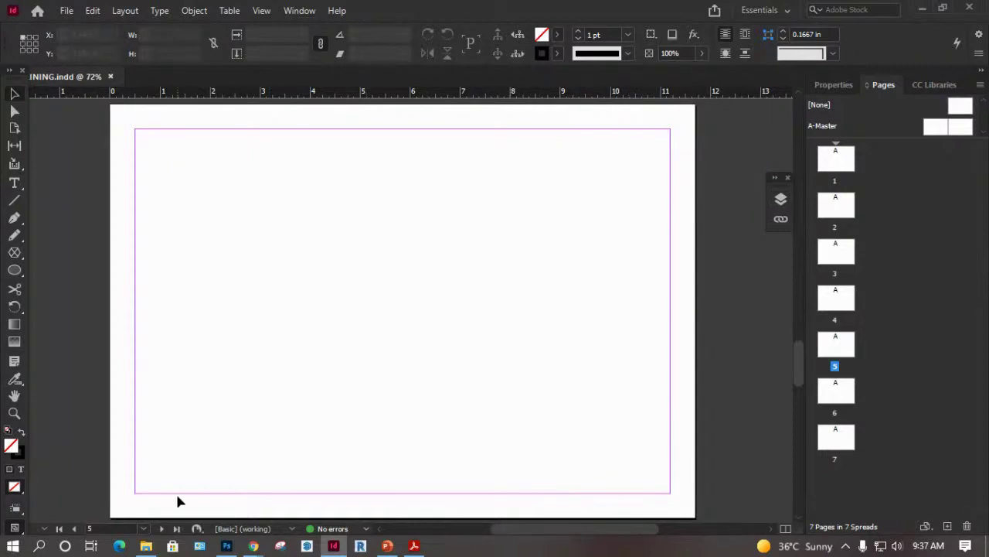
click(67, 10)
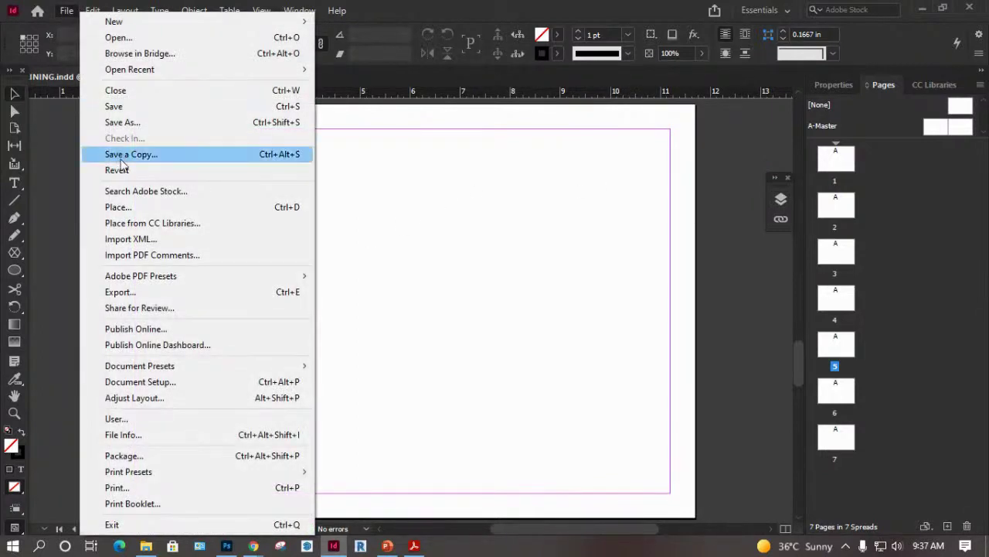
click(125, 208)
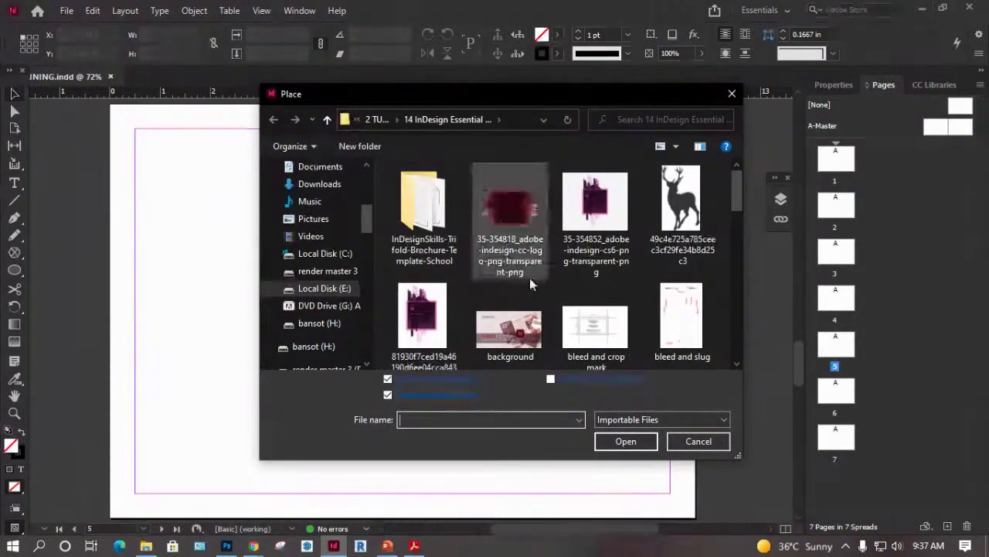
scroll(545, 278, down, 2)
click(446, 345)
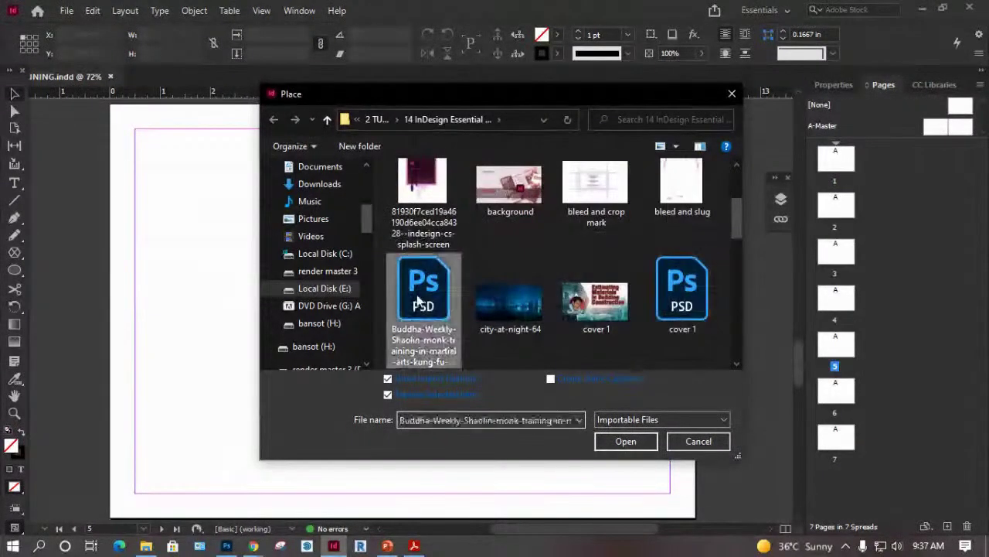
click(623, 441)
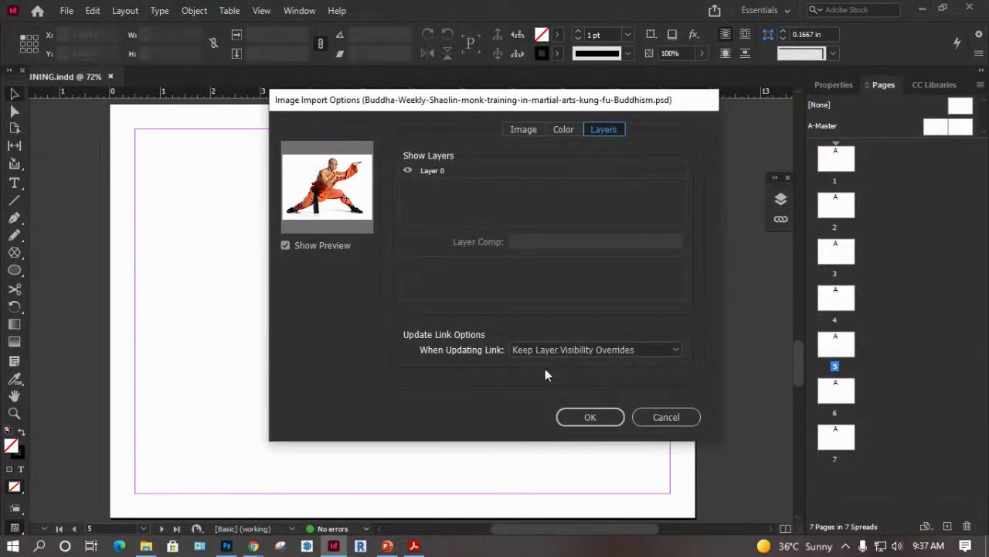
click(586, 418)
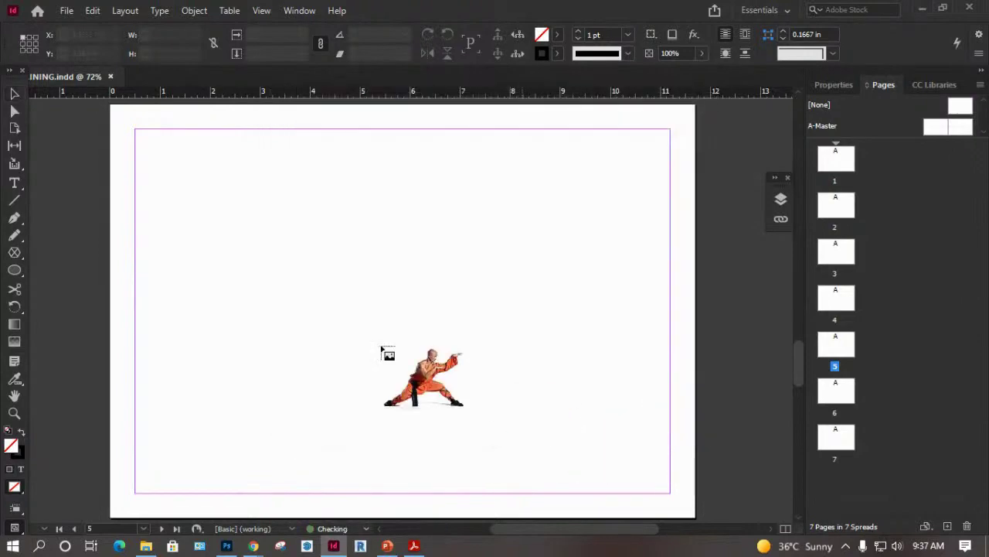
click(256, 277)
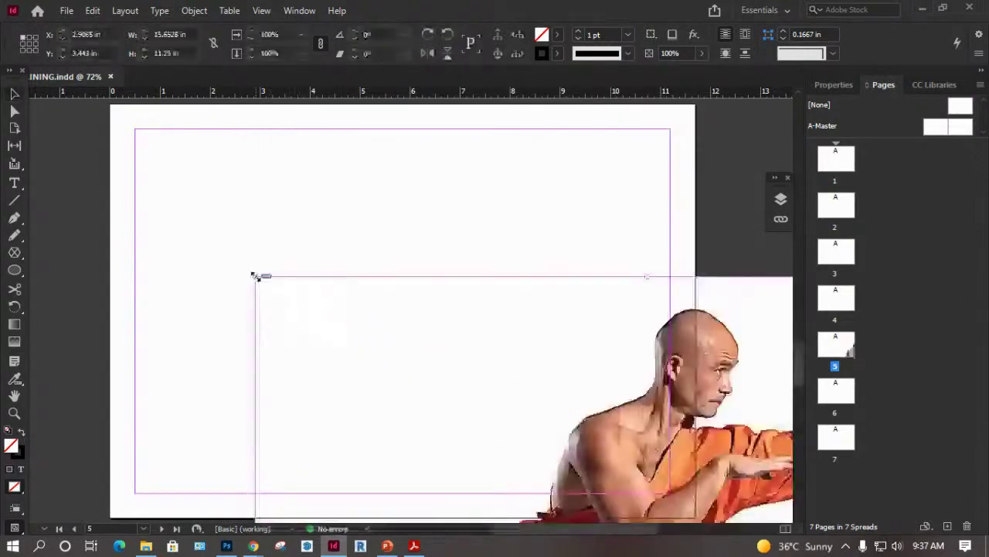
Resize the monk image's frame to about 12.07 by 8.47 in and fit the content to the frame.
drag(256, 276, 280, 253)
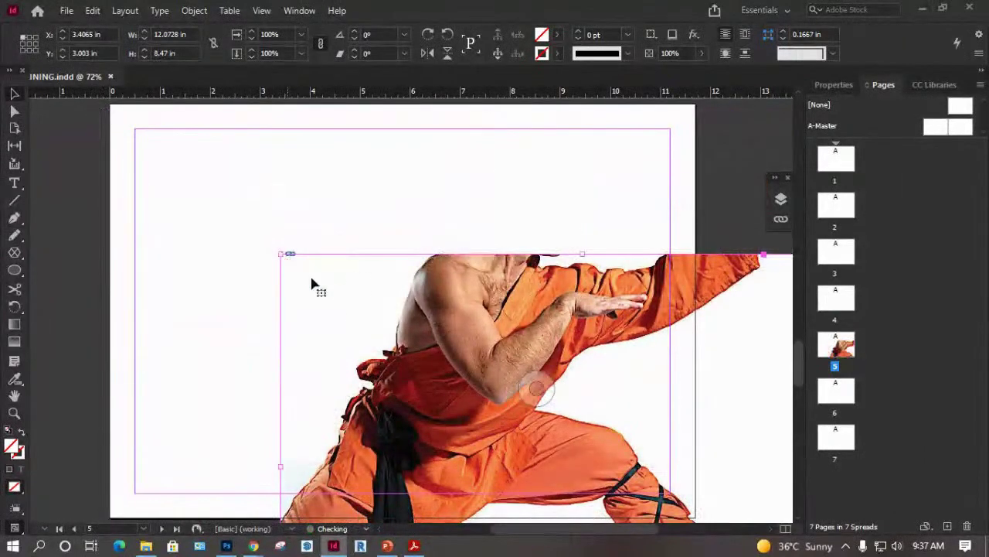
right_click(363, 288)
mouse_move(415, 290)
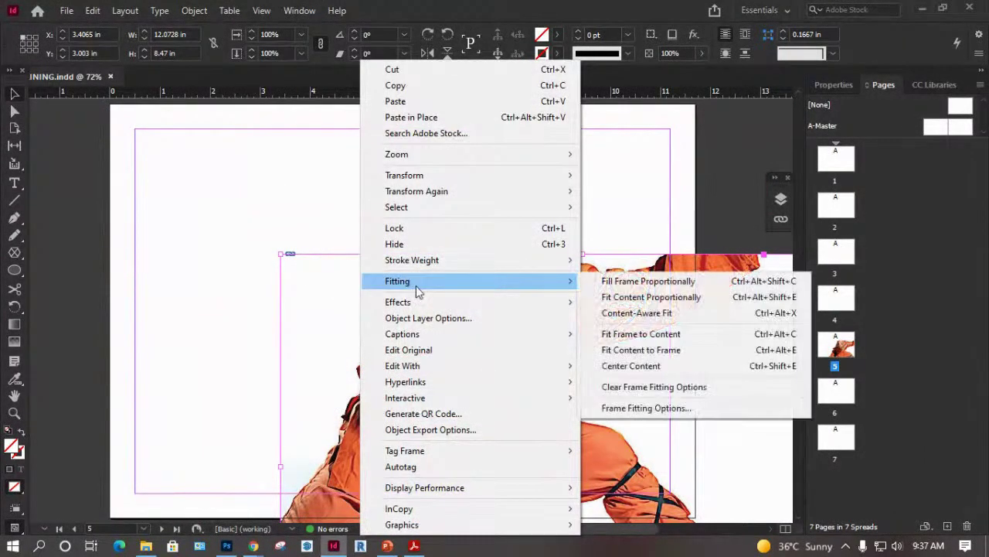
click(647, 408)
click(360, 184)
click(531, 368)
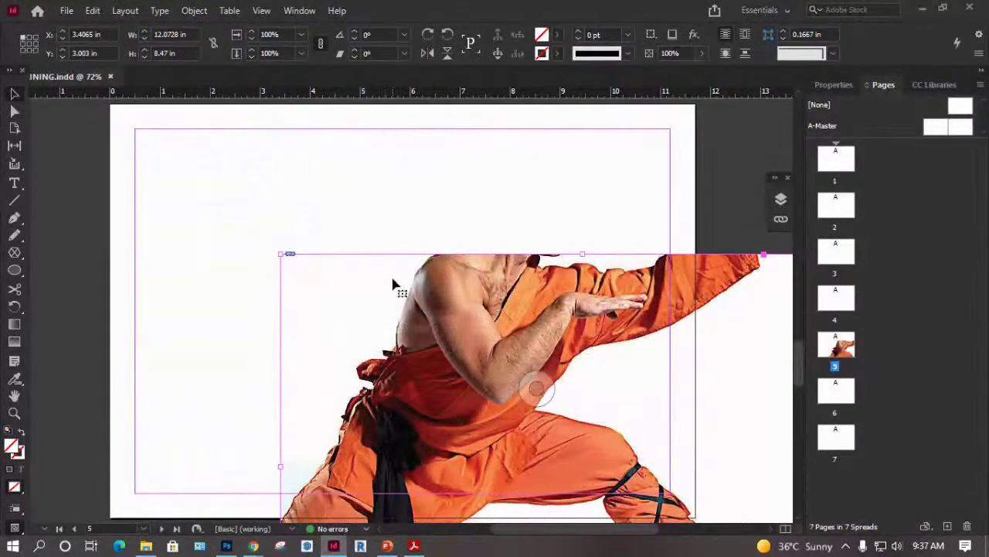
right_click(384, 290)
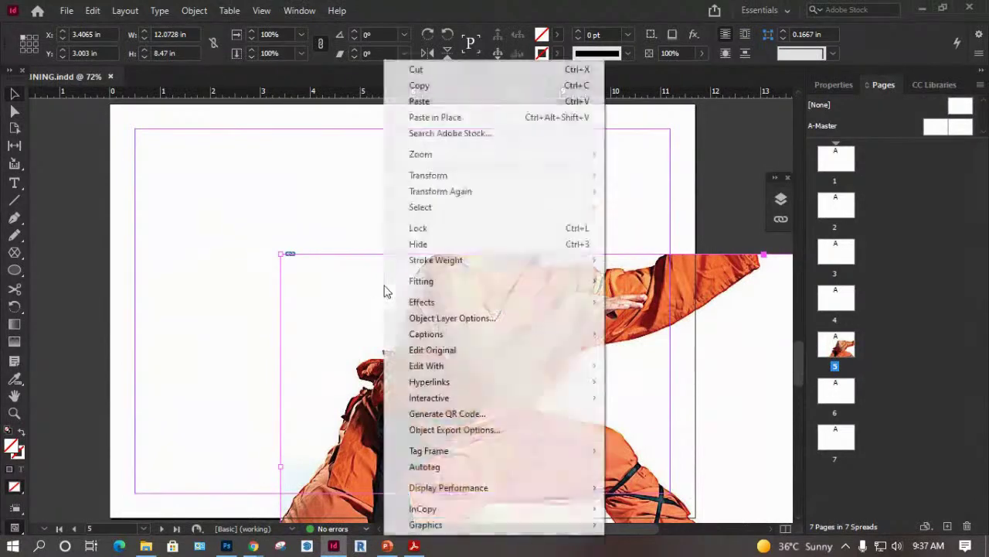
mouse_move(426, 280)
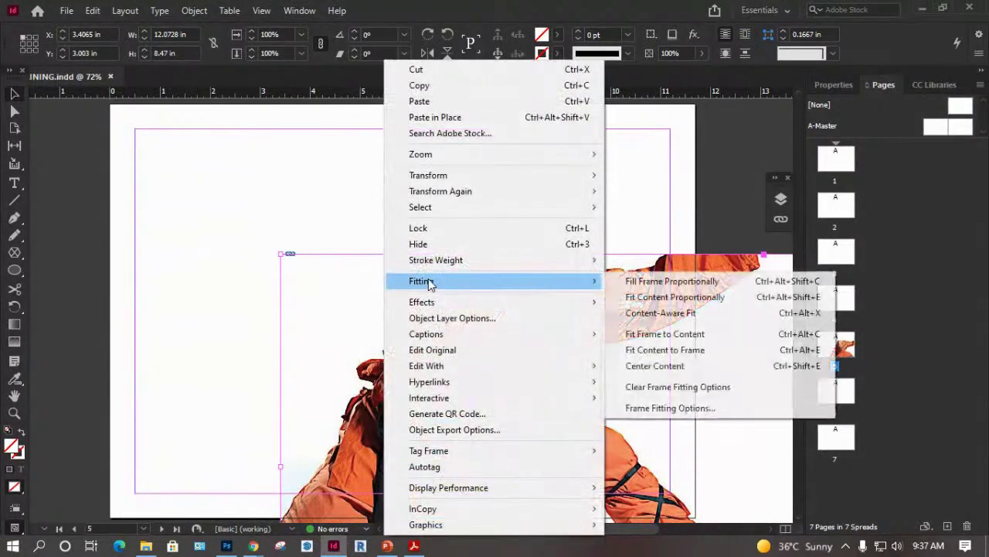
click(701, 354)
Scale the monk image down to about 10.1 by 7.63 in and position it within page 5 at about X 0.95 in, Y 0.64 in.
click(406, 205)
drag(429, 279, 294, 161)
drag(314, 210, 302, 196)
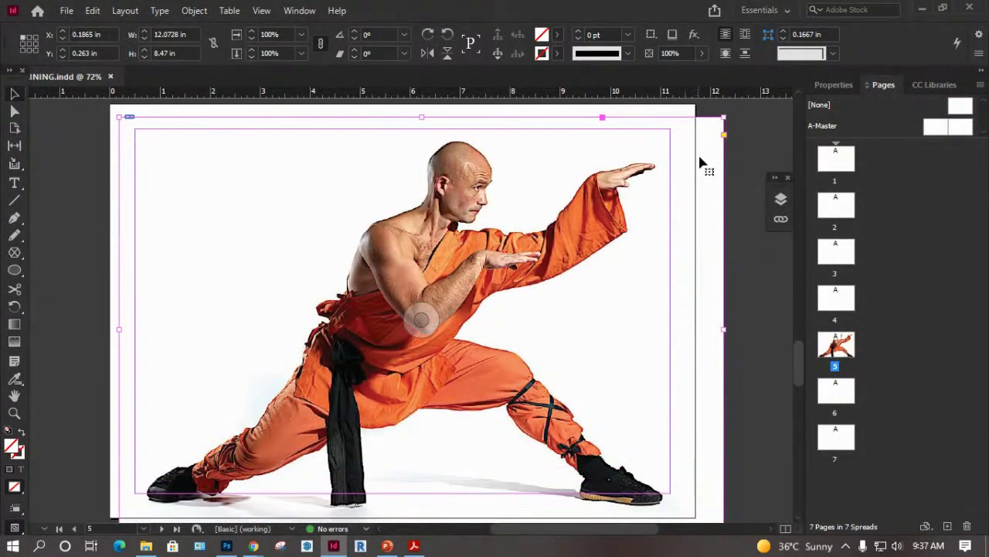
drag(723, 116, 626, 164)
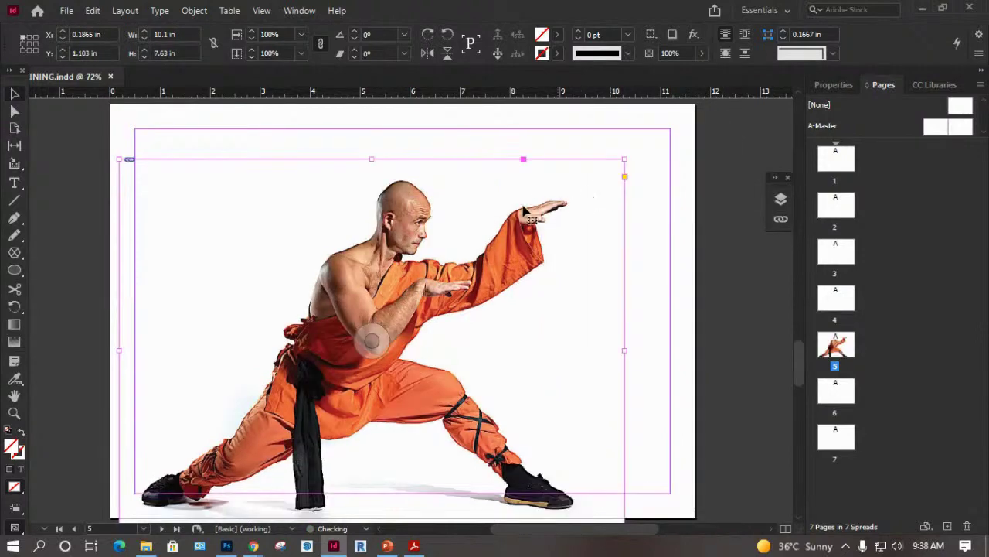
drag(552, 179, 578, 164)
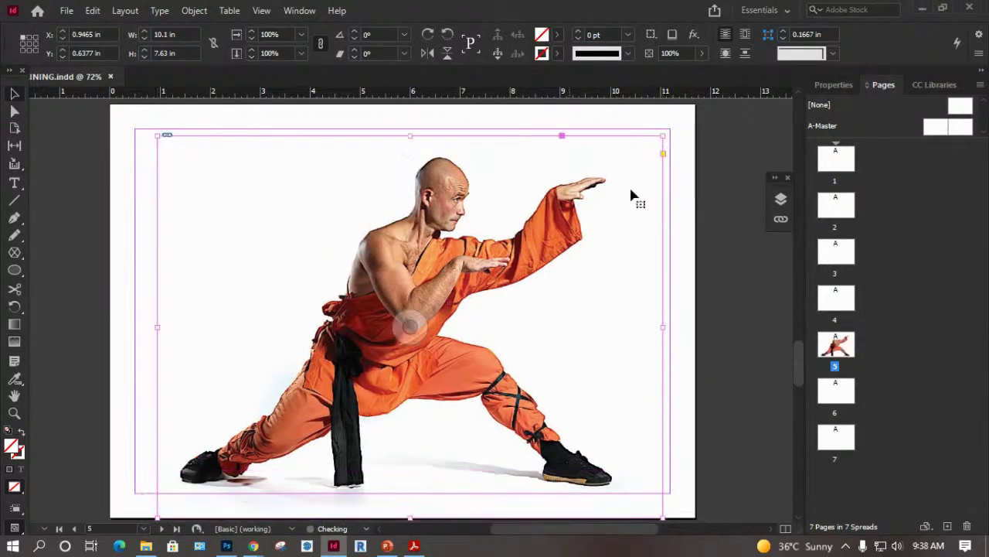
click(700, 255)
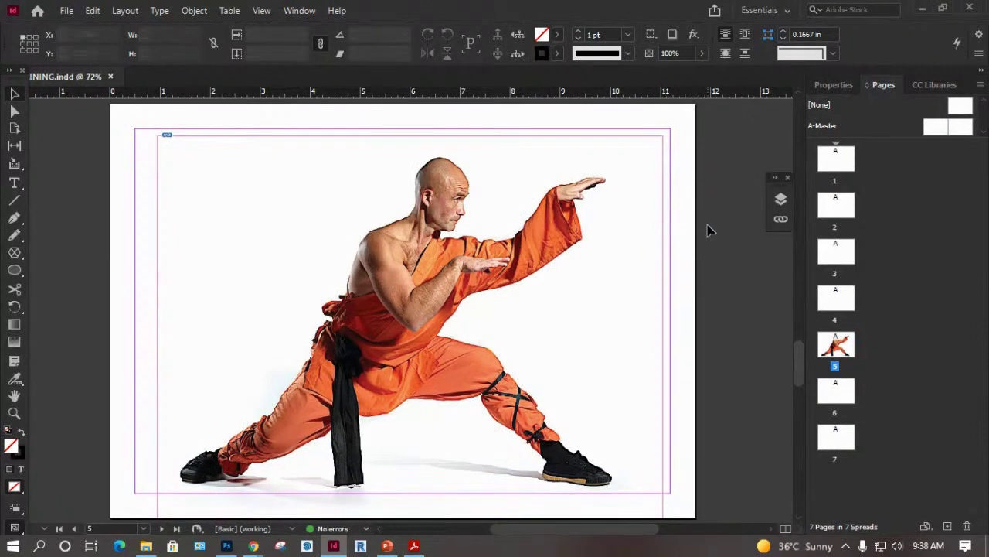
Open the original of the linked Buddha PSD for editing and switch to Photoshop.
click(781, 219)
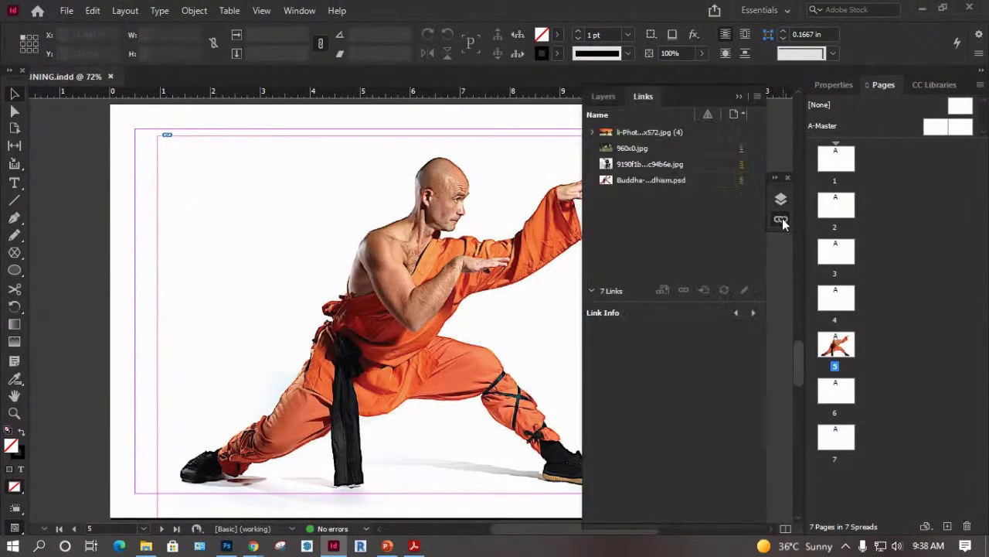
click(664, 185)
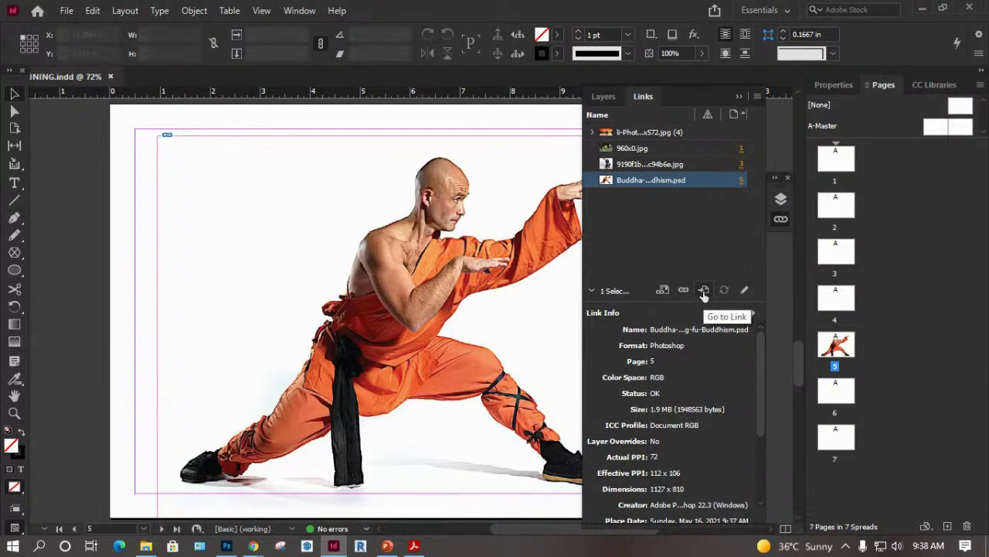
click(745, 295)
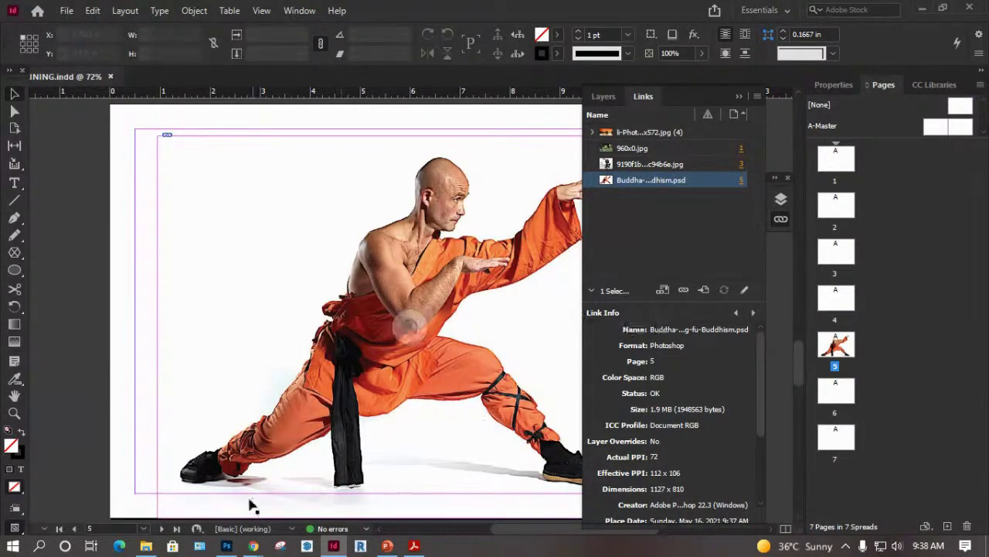
click(226, 546)
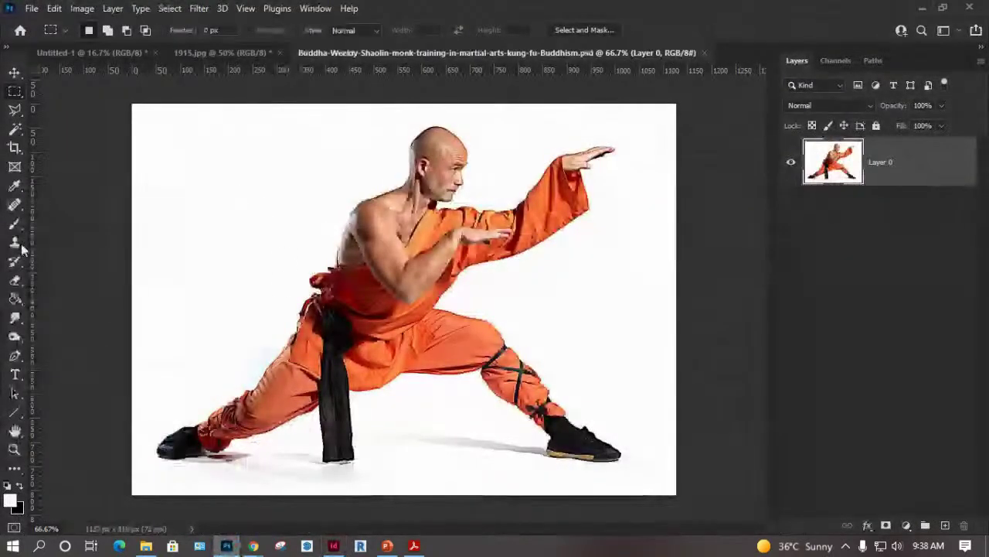
Add the text BE READY in the white area behind the monk's shoulder and enlarge it to nearly twice its size.
click(15, 374)
click(191, 208)
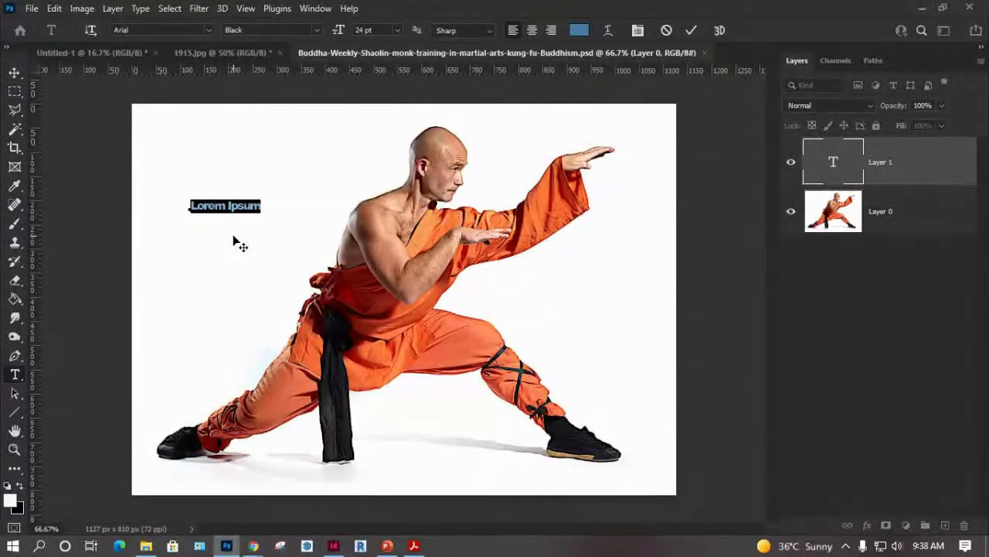
text(BE READY)
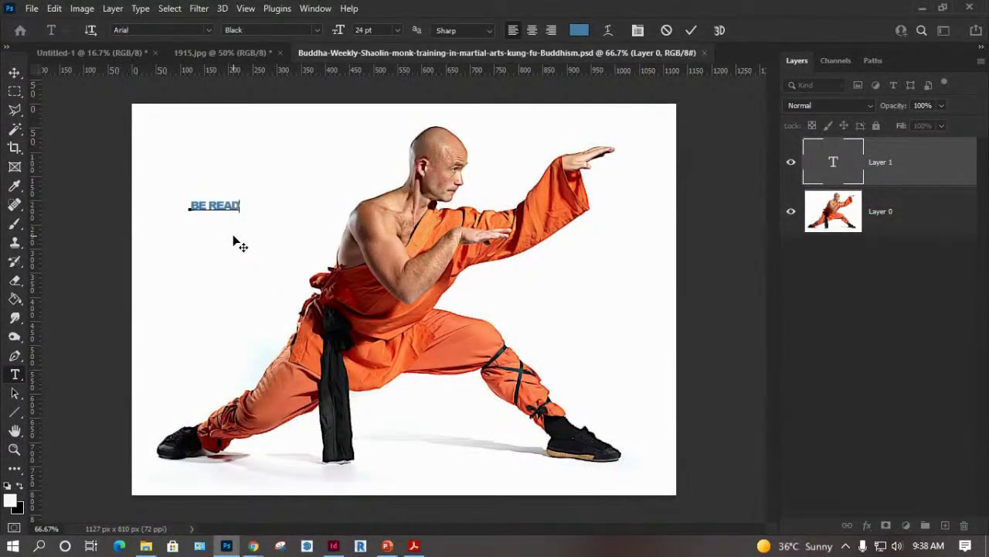
click(15, 72)
key(ctrl+t)
drag(248, 211, 285, 203)
key(Return)
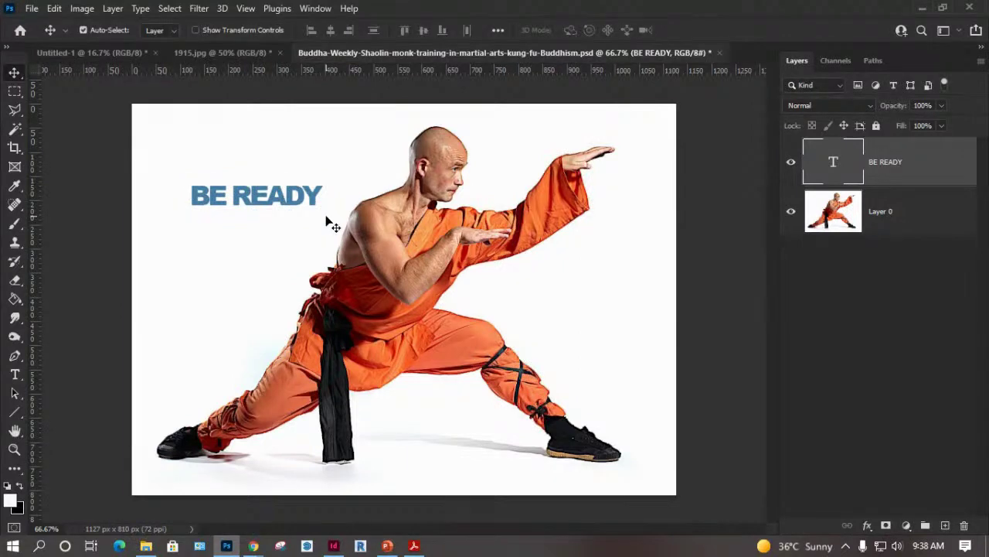
Save and close the edited PSD, and switch back to InDesign to update the modified Buddha link.
key(ctrl)
click(715, 53)
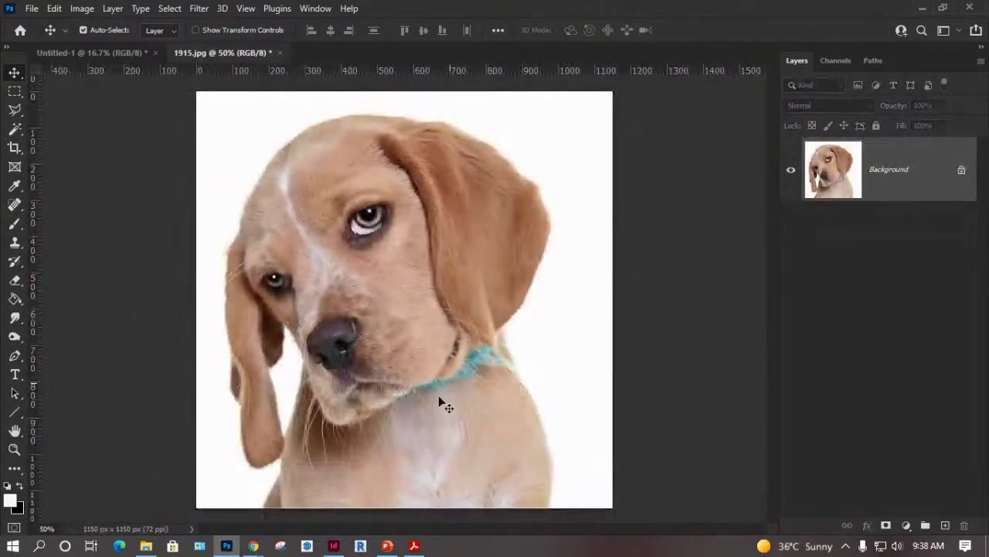
click(385, 547)
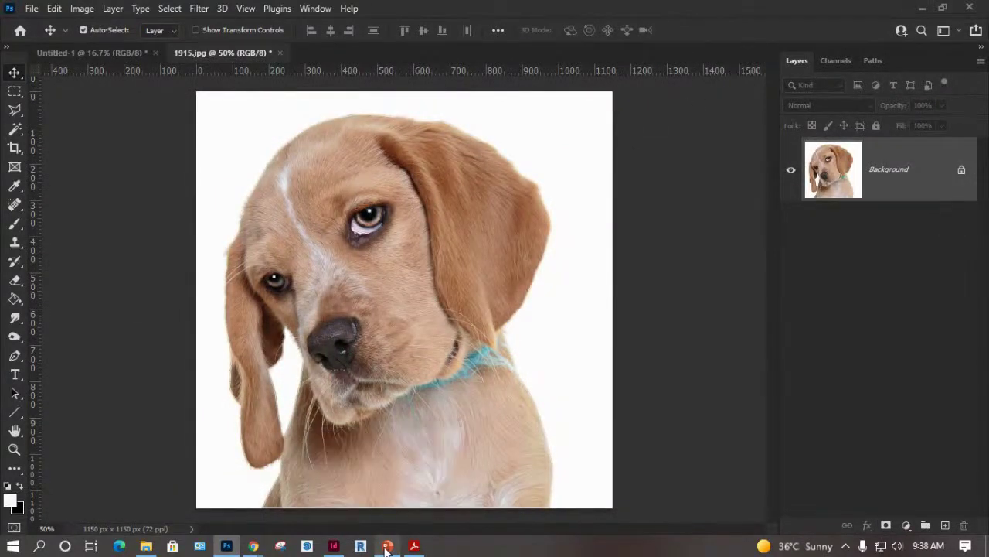
click(386, 547)
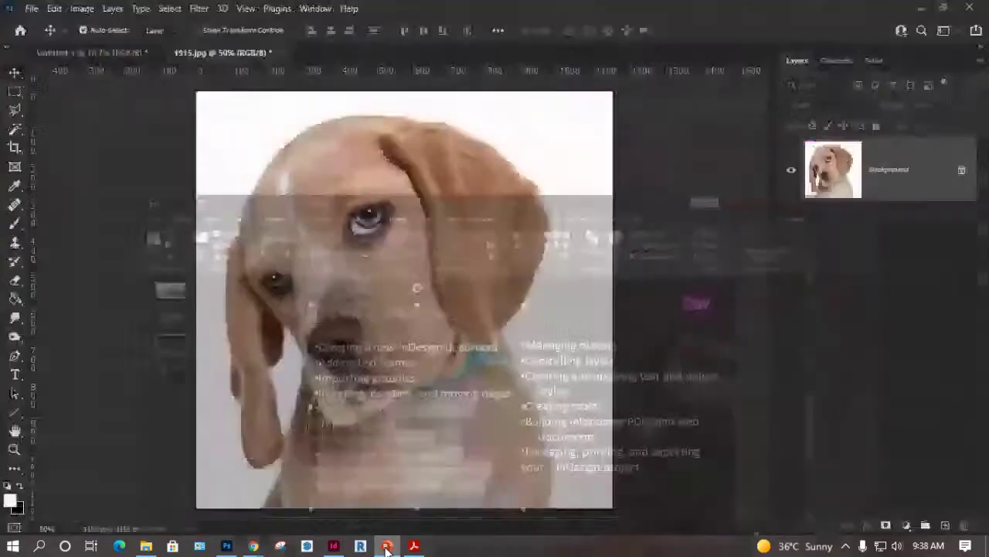
click(333, 546)
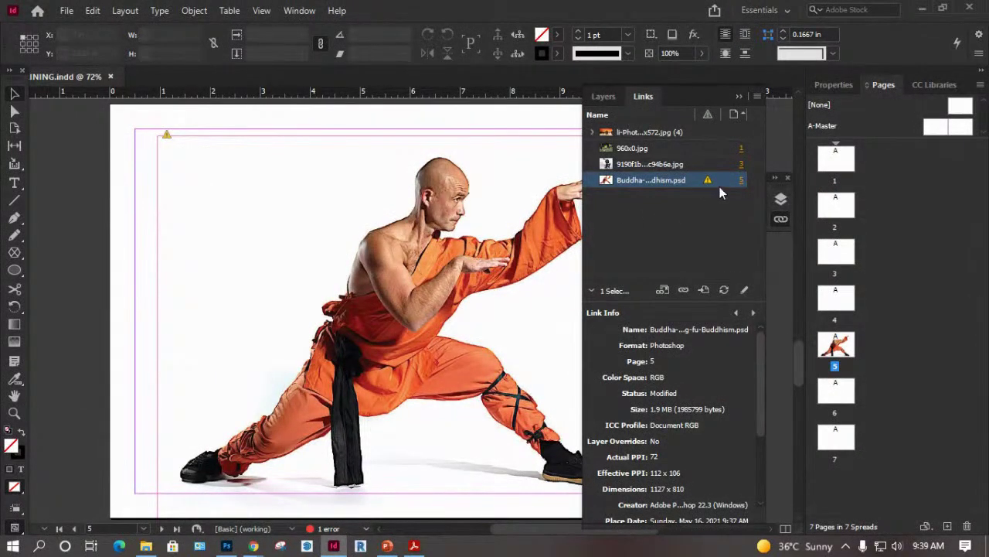
click(726, 290)
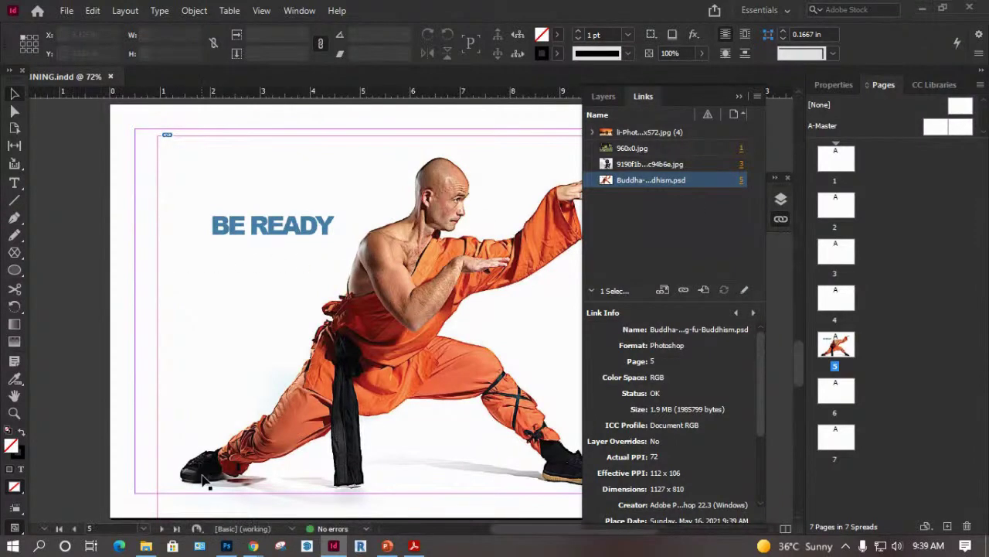
Look through the installed Adobe programs and switch to Photoshop to check its release version.
click(13, 548)
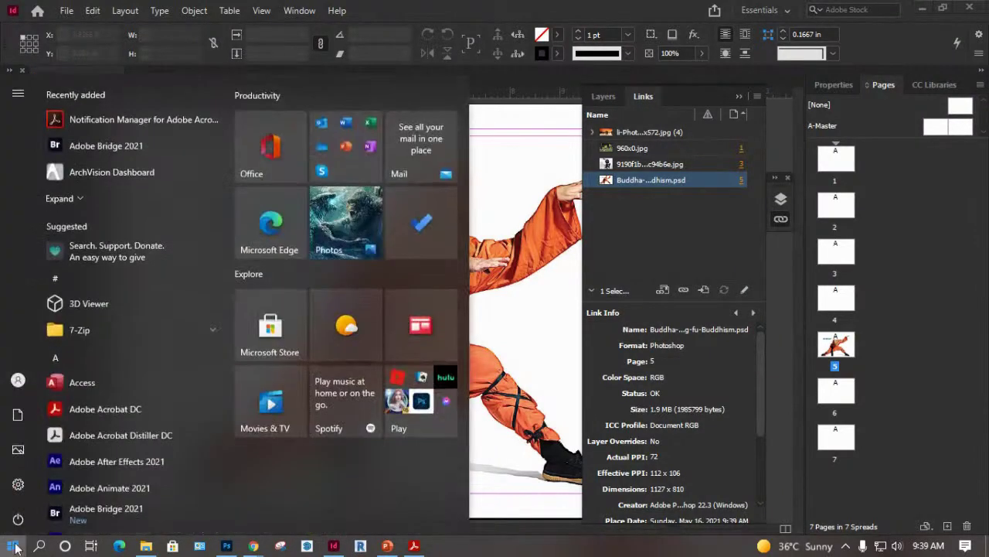
scroll(131, 363, down, 3)
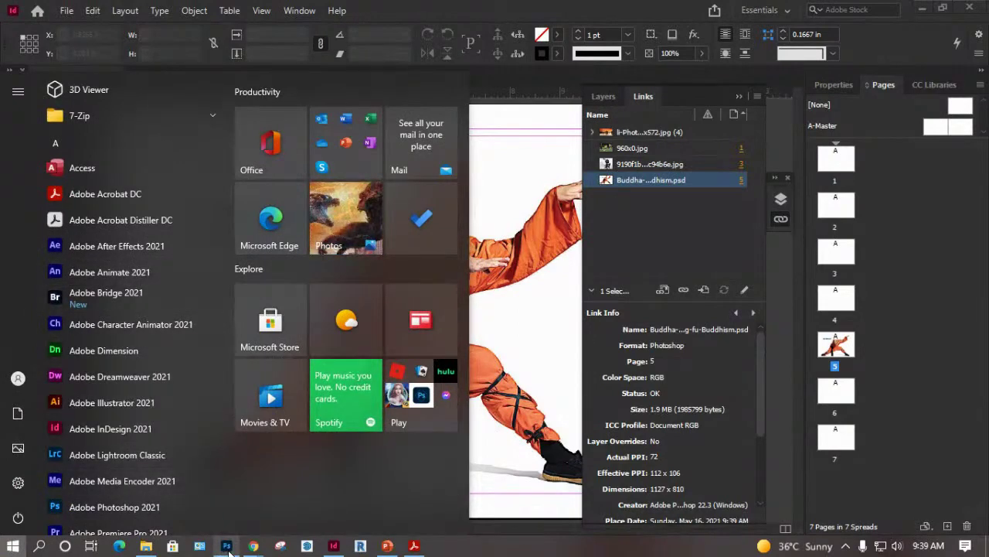
click(229, 551)
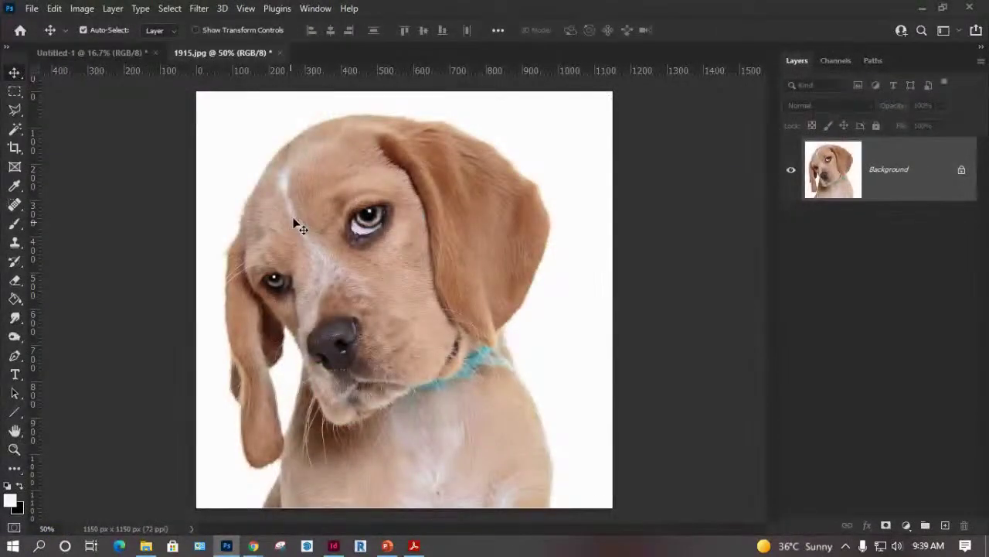
click(347, 11)
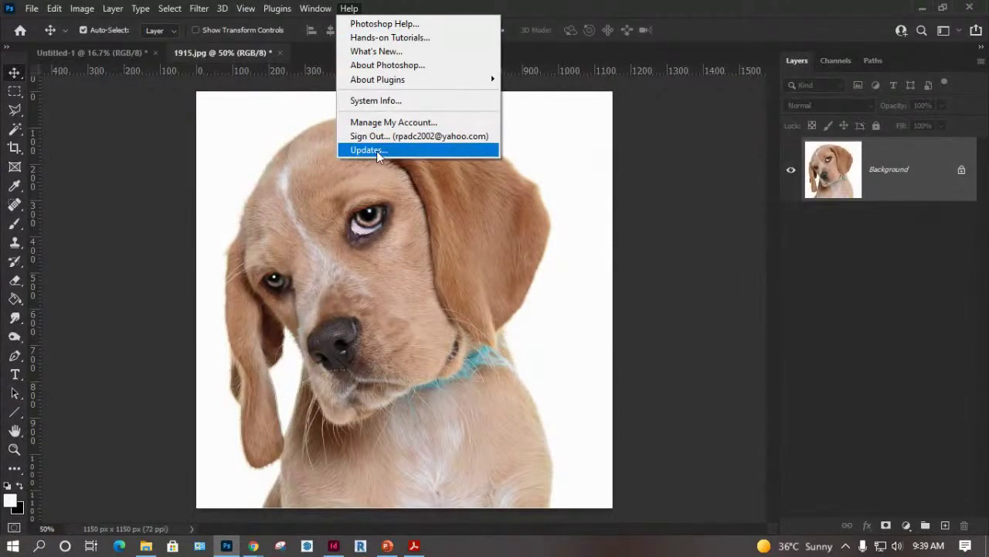
click(397, 66)
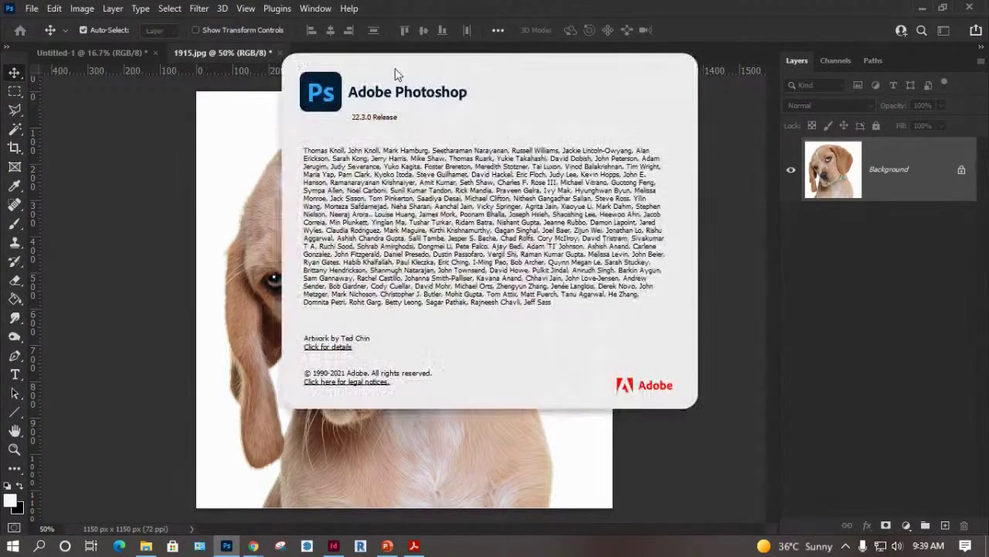
click(716, 348)
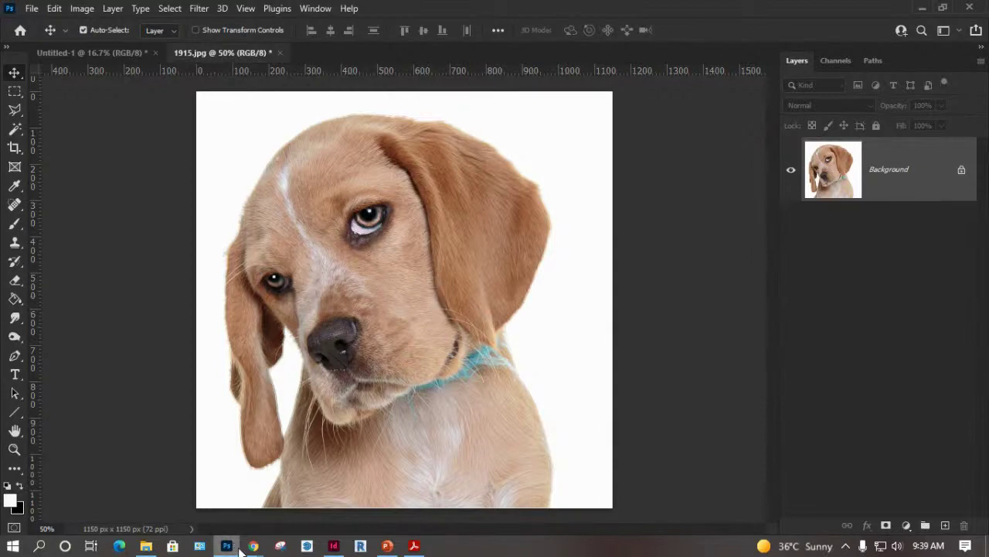
Switch to YouTube in Chrome, search for "rendermaster at work" and open the Rendermaster At Work channel.
mouse_move(259, 549)
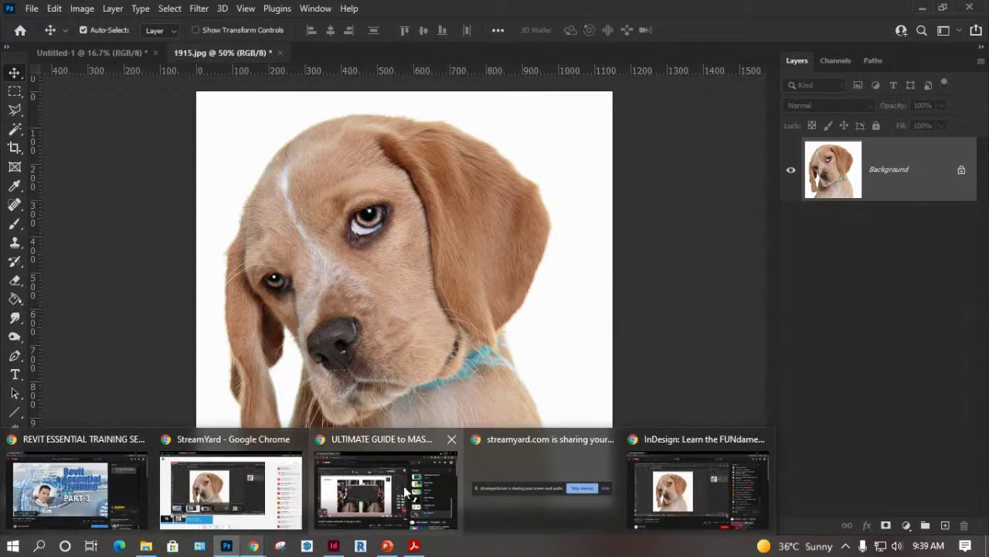
click(357, 496)
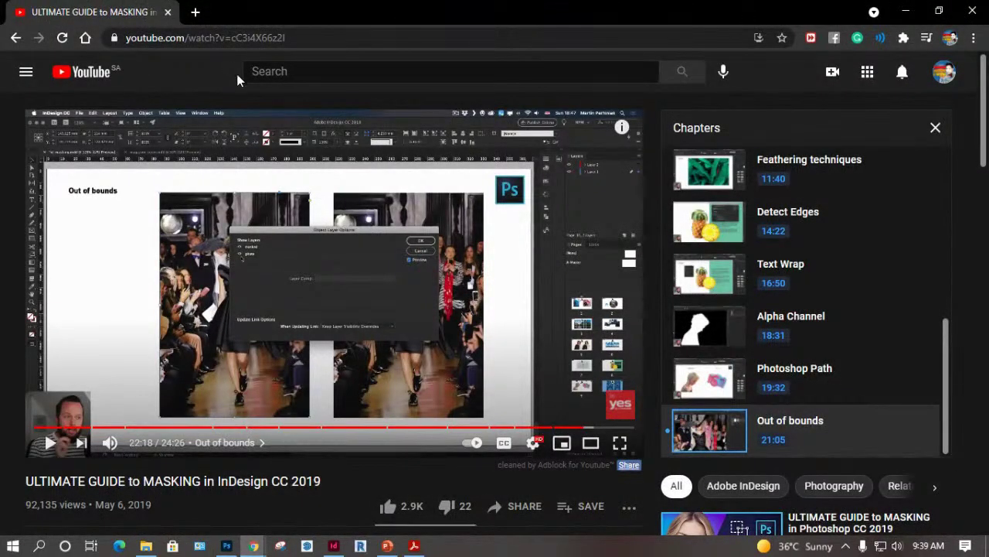
click(287, 71)
text(RE)
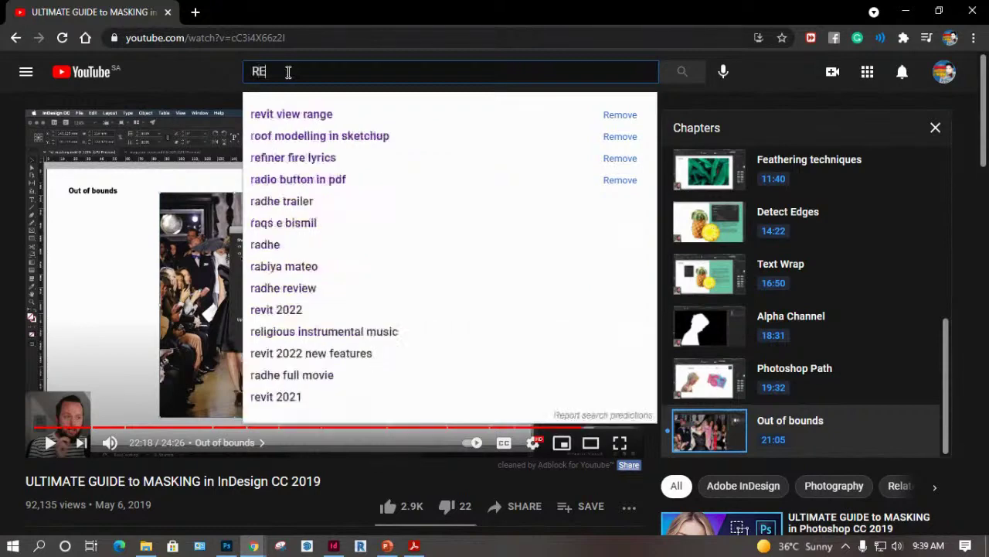
text(NDER)
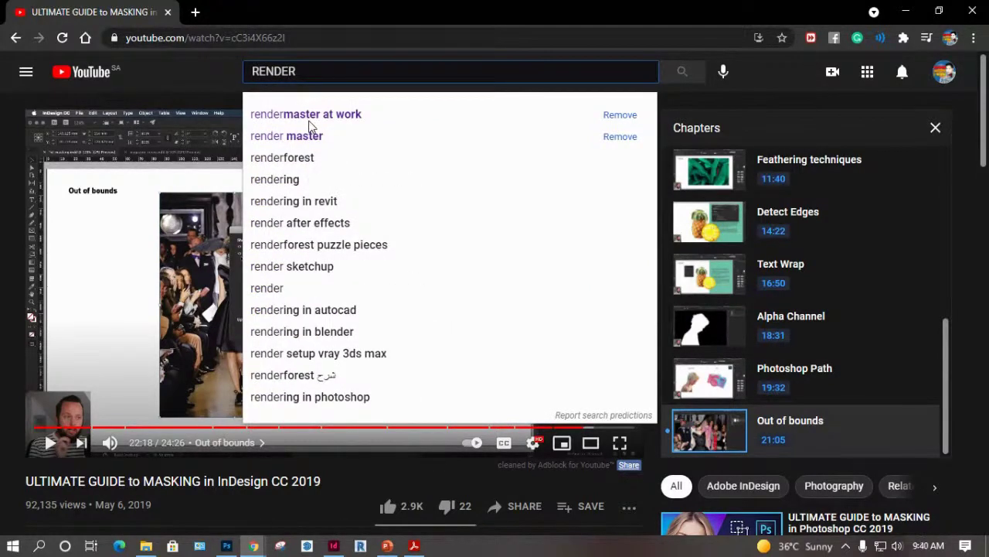
click(309, 122)
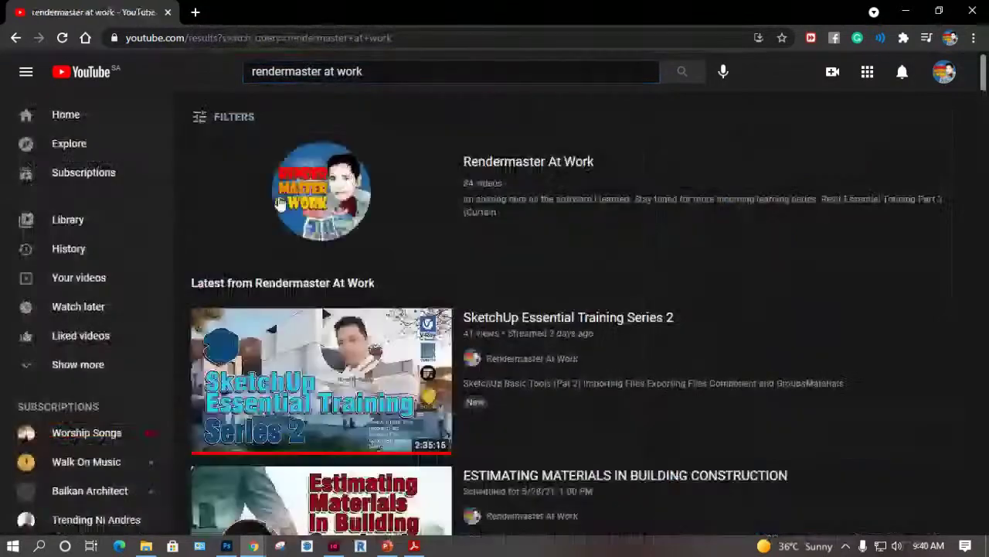
click(389, 286)
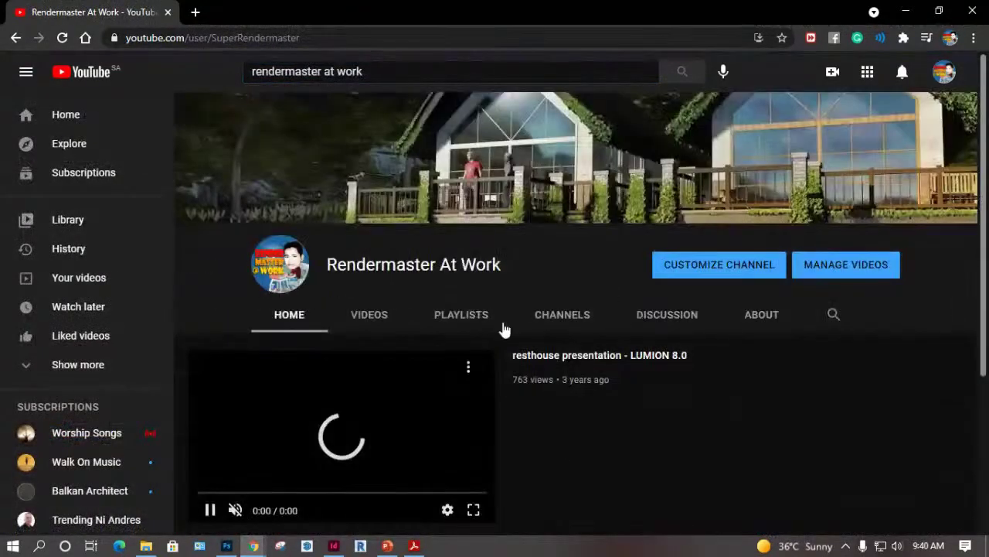
Browse the channel's uploads, open the video Creating Digital bABY Caricature in Photoshop Series 10 and mute it.
scroll(444, 348, down, 3)
click(959, 403)
click(958, 403)
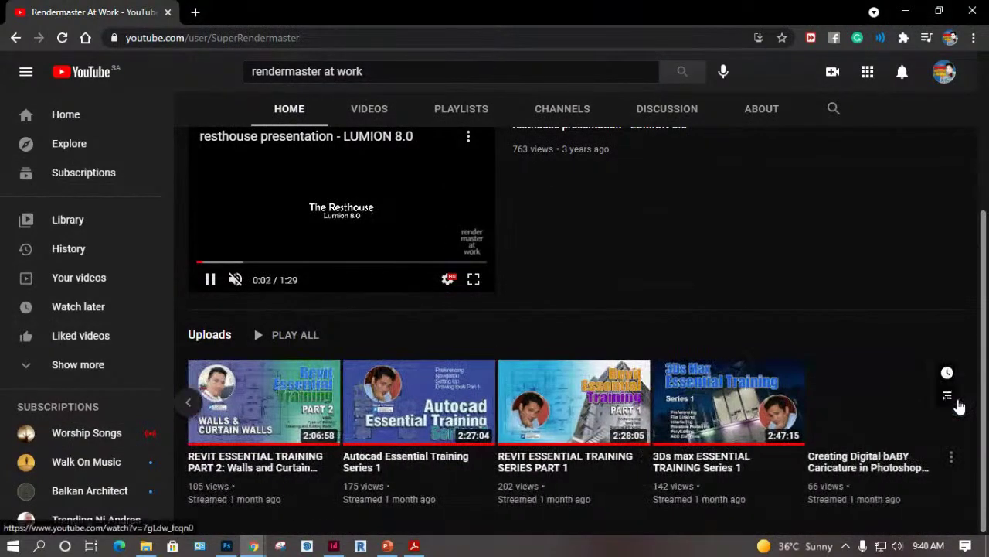
click(955, 408)
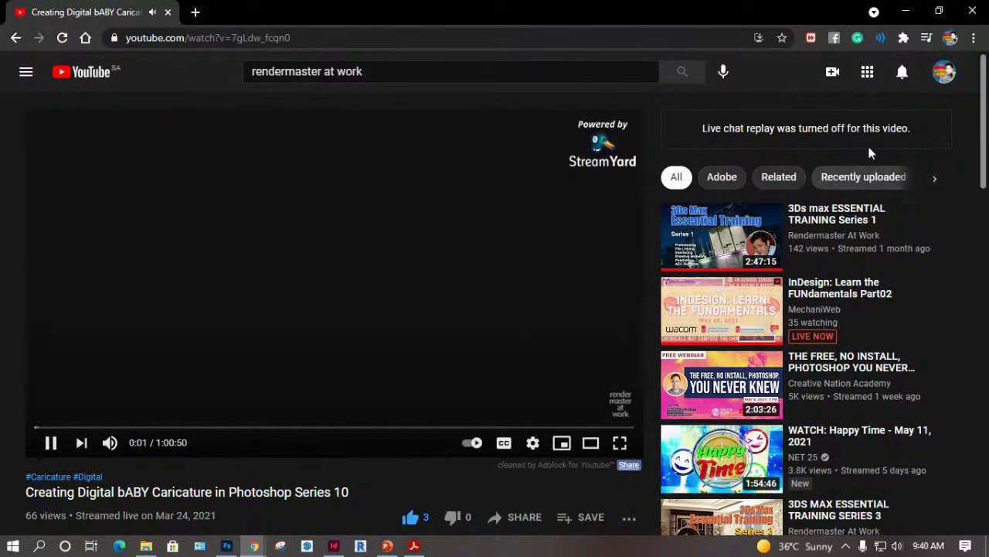
click(944, 72)
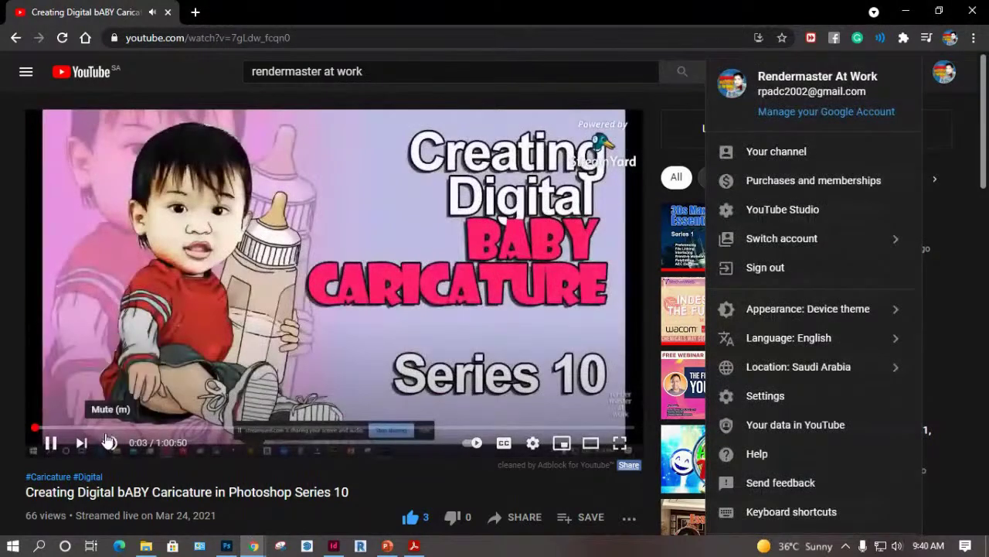
click(654, 226)
Return to the account's own channel, browse its videos and open MGA BAGONG FEATURES ng PHOTOSHOP 2021 PART 1 to view its details.
click(944, 72)
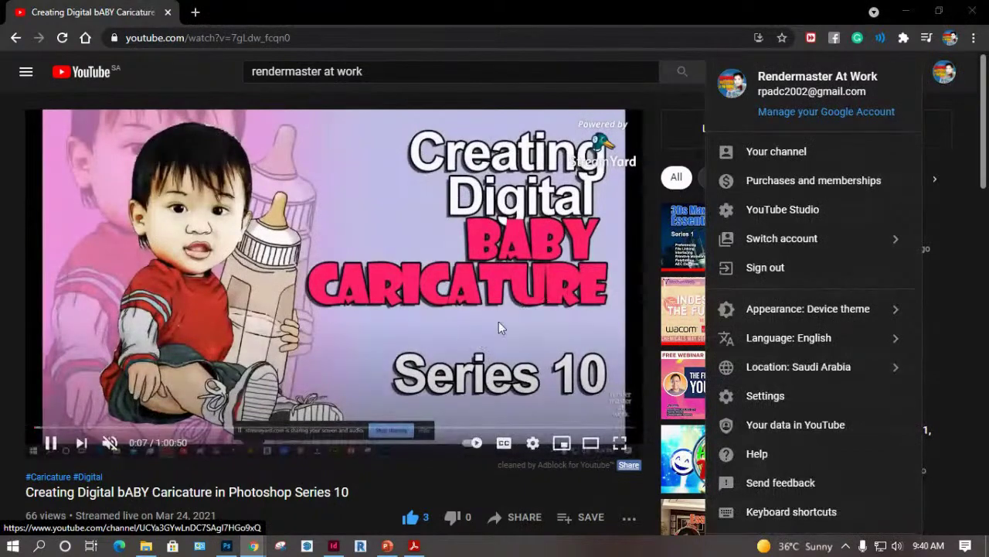
click(799, 154)
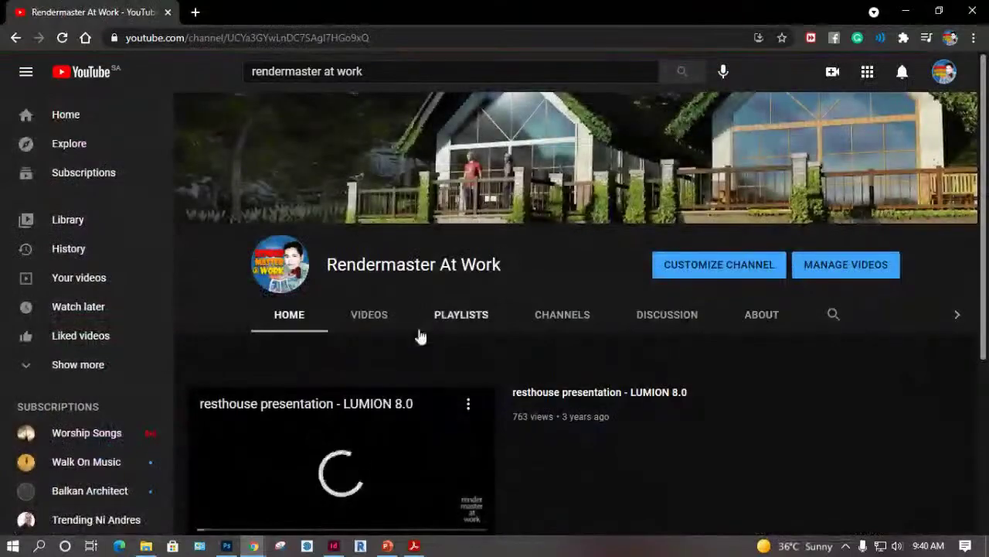
click(400, 328)
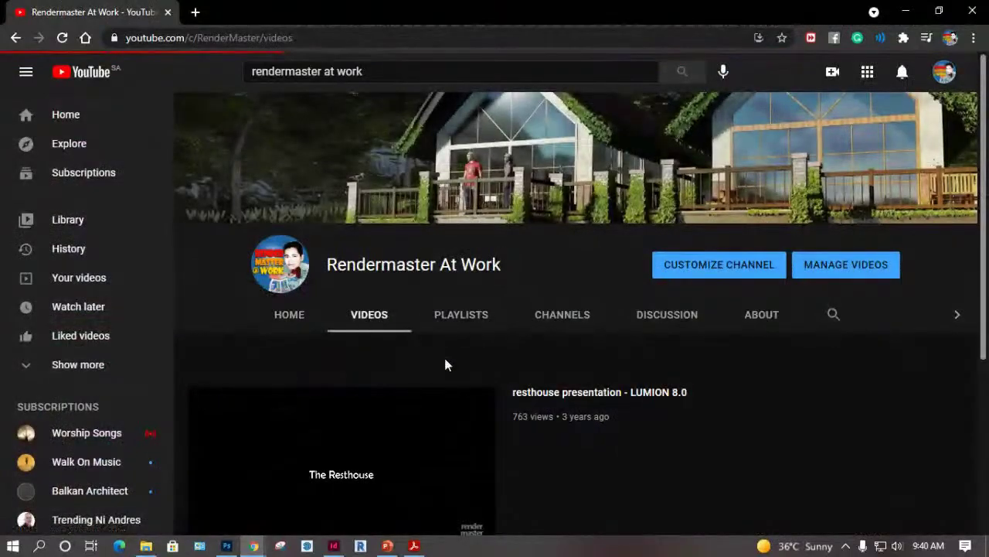
scroll(503, 378, down, 3)
scroll(524, 395, down, 5)
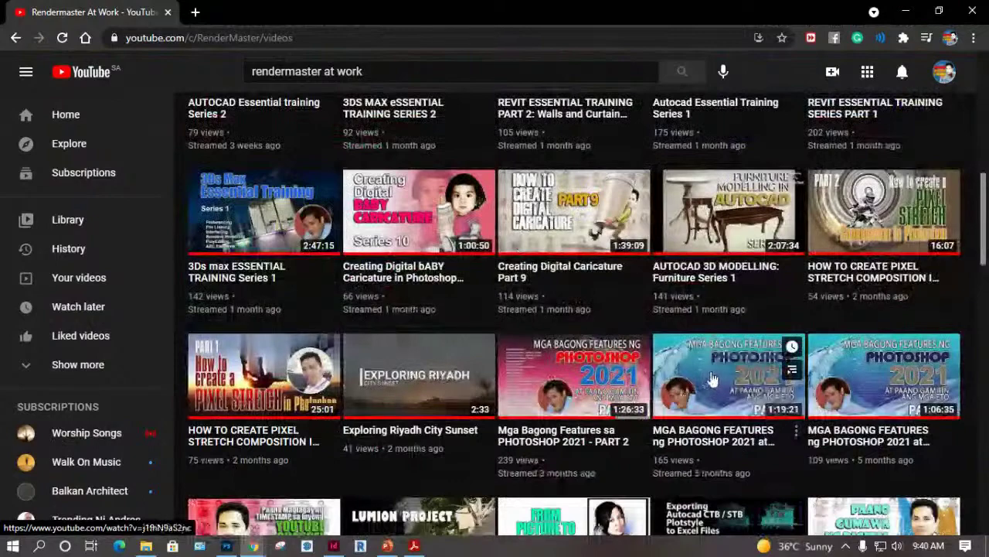
click(869, 379)
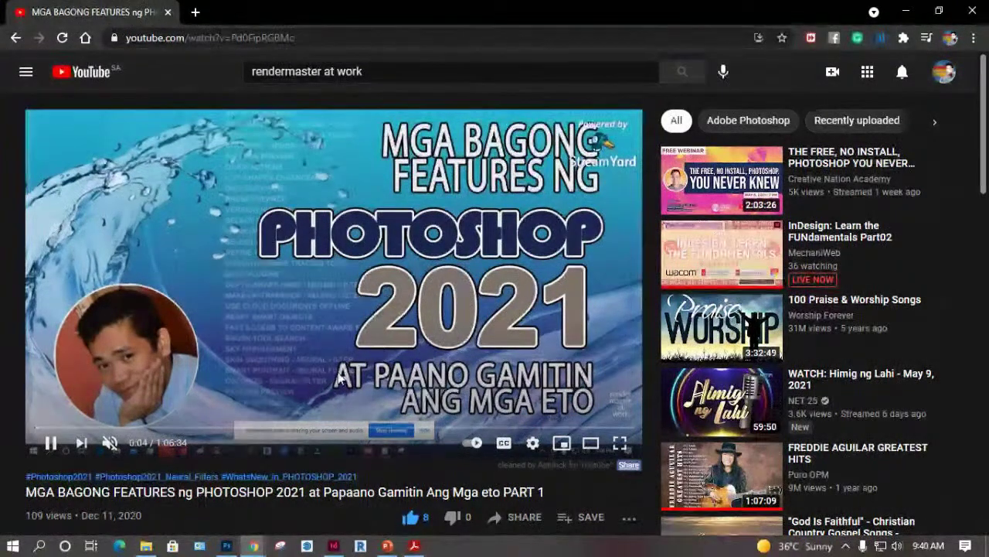
scroll(379, 371, down, 3)
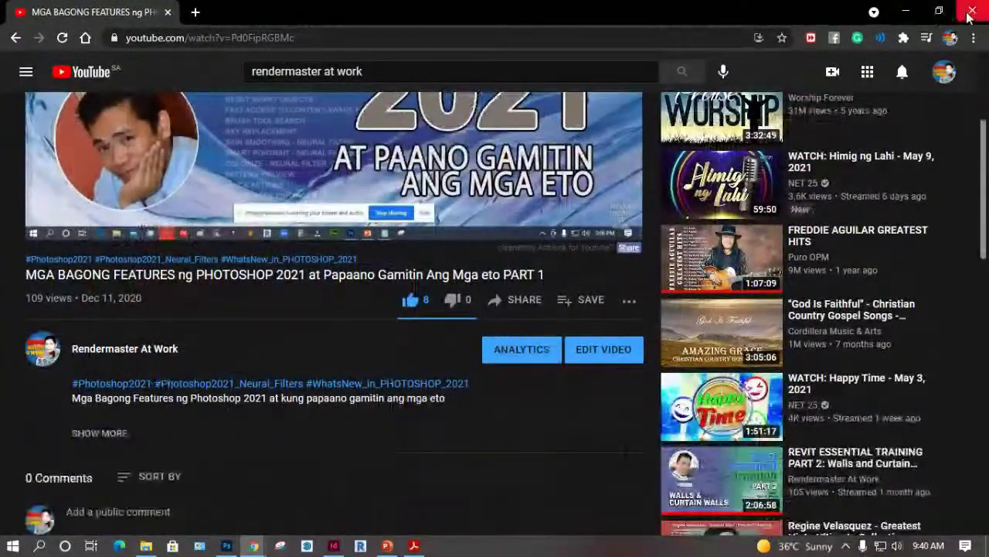
Switch back to Photoshop and open the leaning glass tower image 3d82f7c86bda9b70b83d65a5a0bd683c from the 12 Photoshop Composition folder.
click(906, 11)
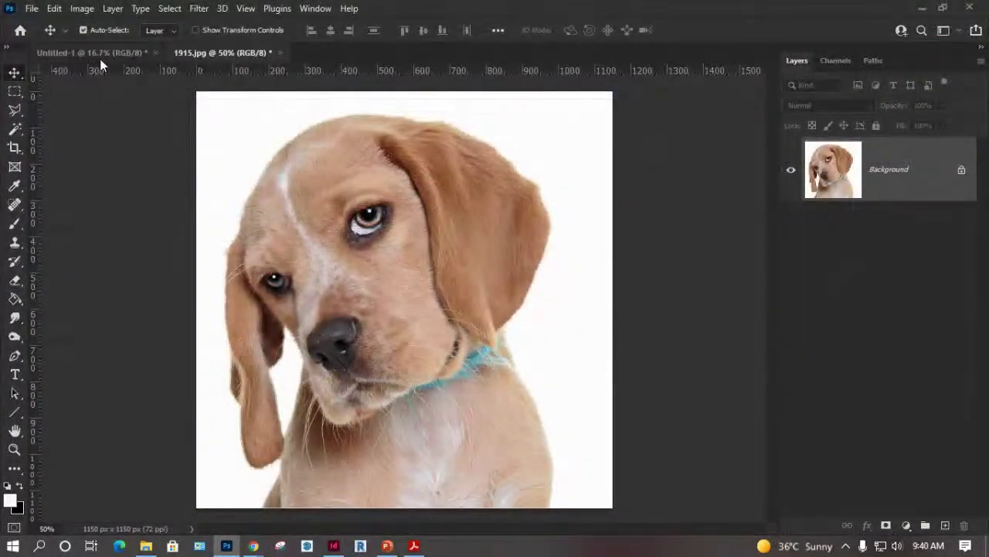
key(ctrl+o)
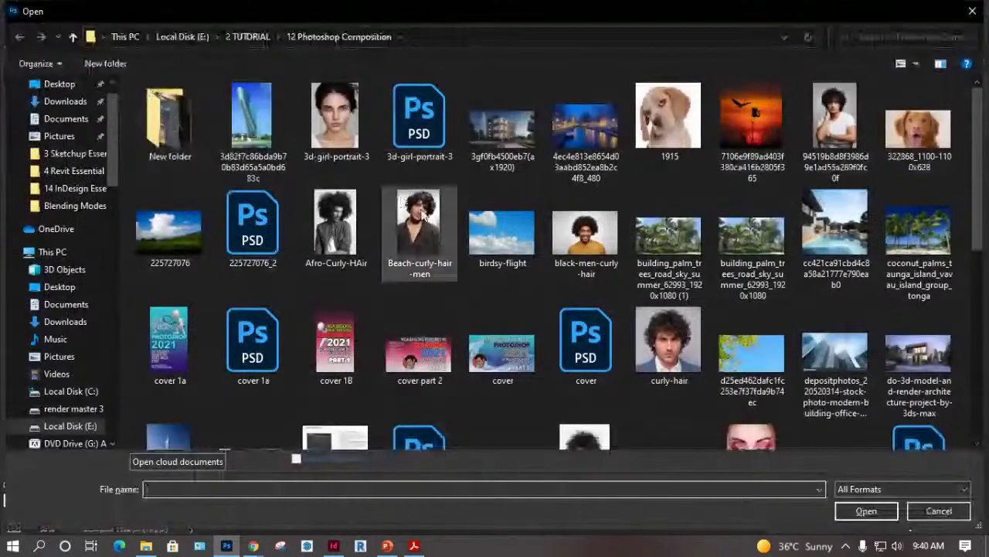
click(502, 231)
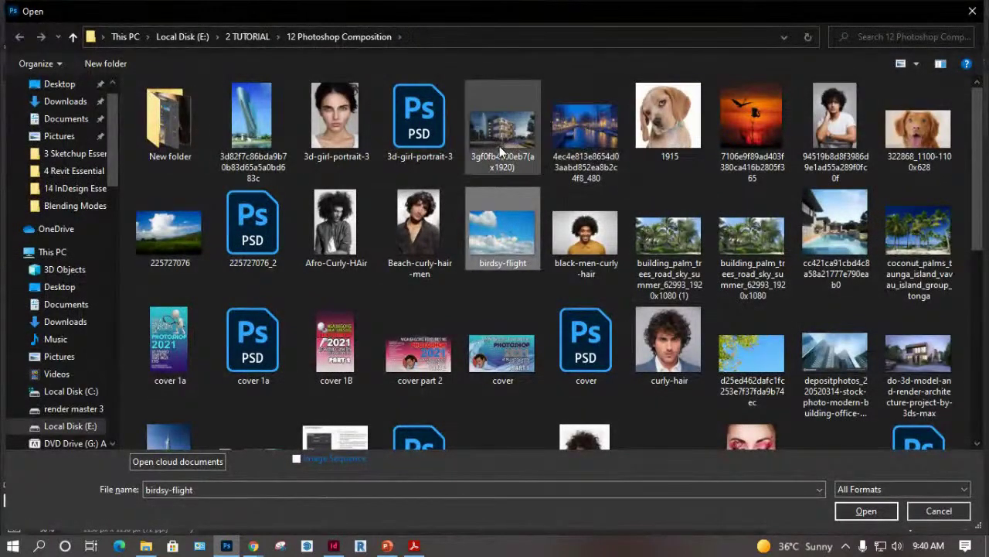
click(259, 123)
click(864, 510)
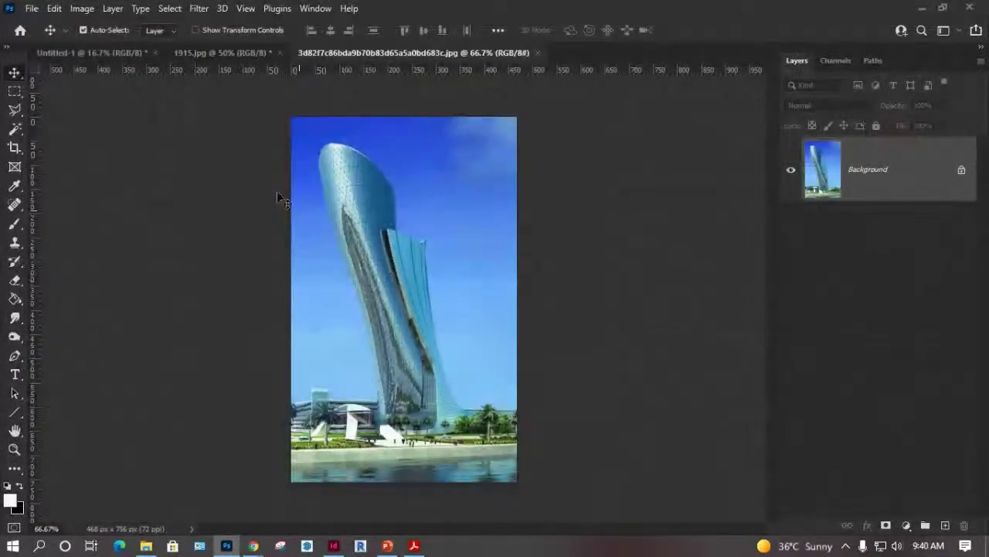
Start Sky Replacement on the tower image, move the dialog clear of the picture and compare with the preview off and on.
click(32, 9)
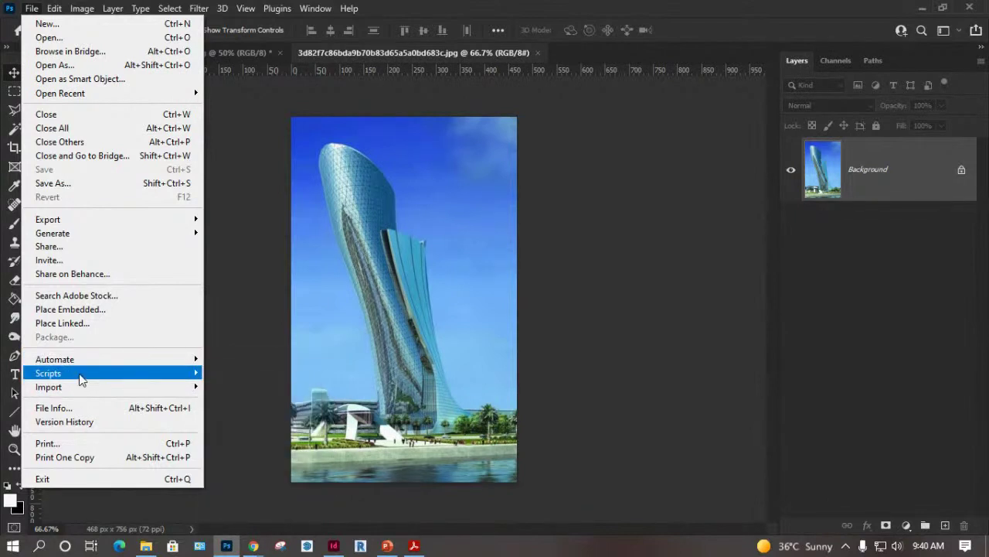
mouse_move(81, 377)
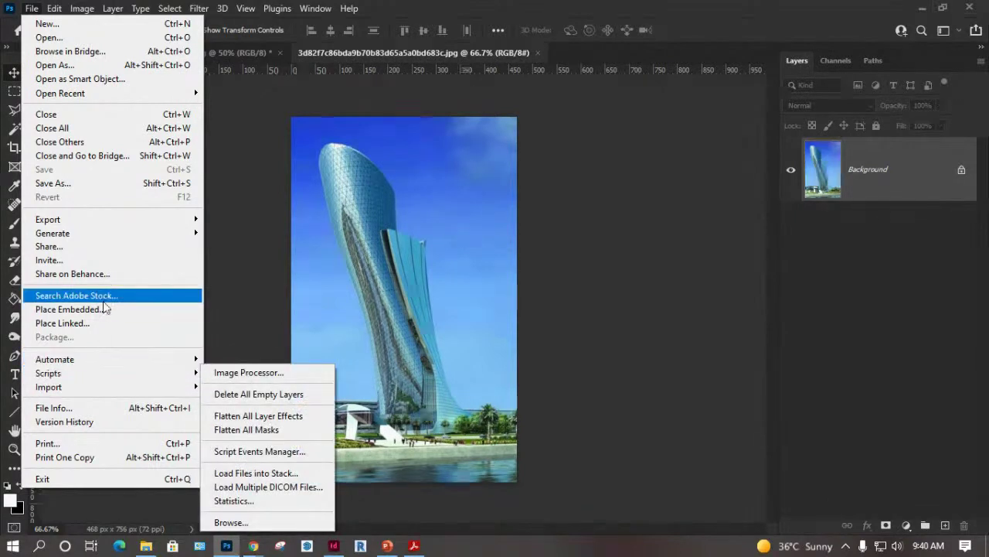
mouse_move(51, 11)
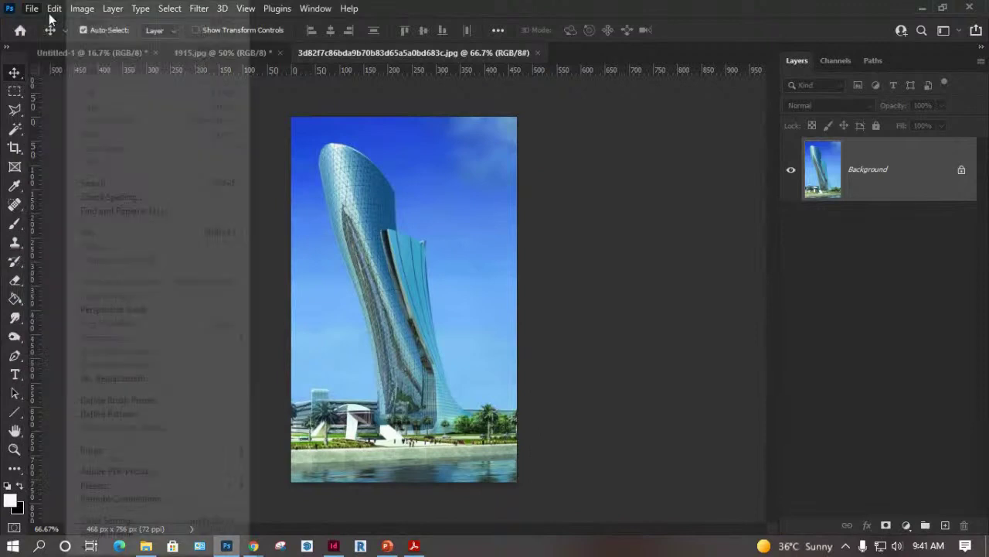
click(116, 378)
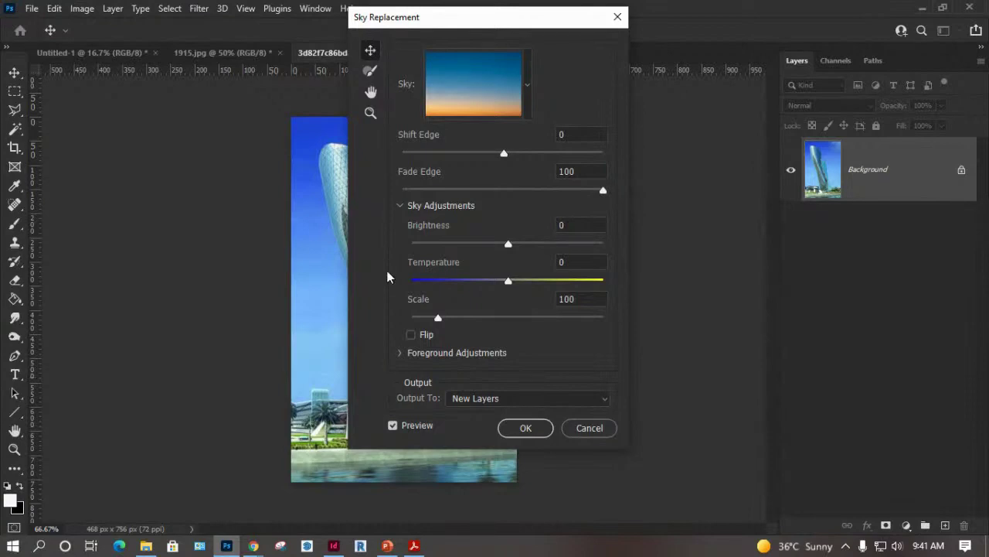
drag(480, 18, 656, 62)
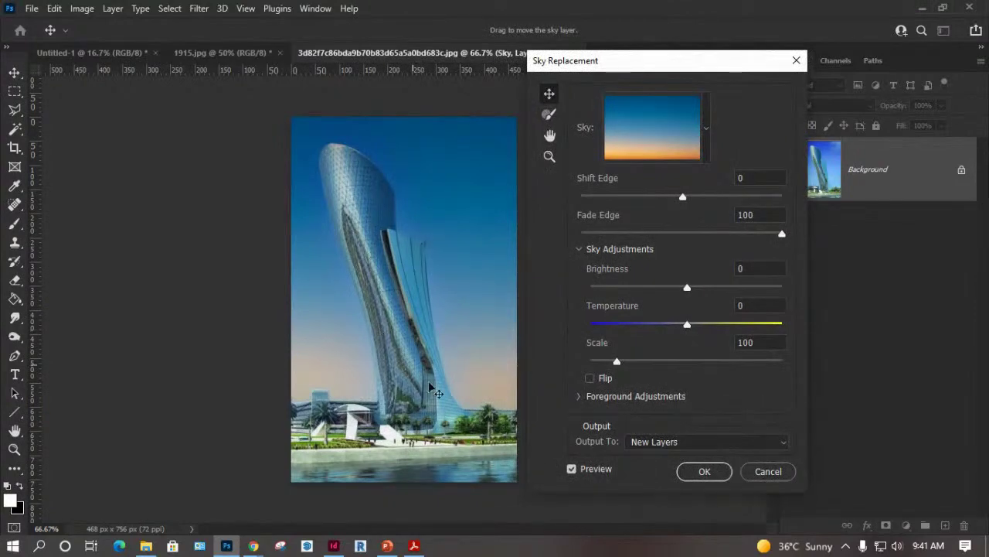
click(572, 470)
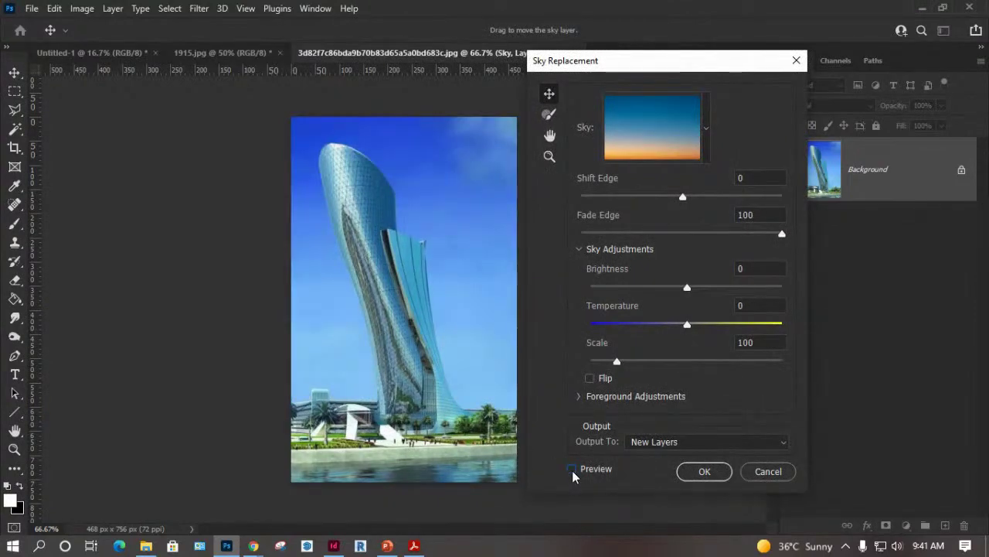
click(572, 469)
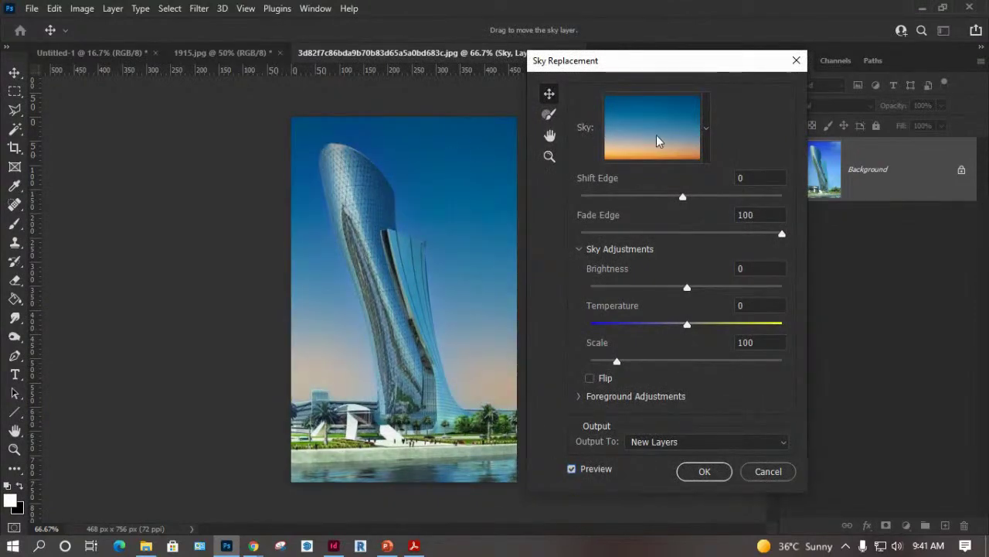
Try a scattered-cloud sky from the Blue Skies presets and replace it with the pink-orange sunset from the Spectacular group.
click(706, 128)
scroll(653, 354, down, 3)
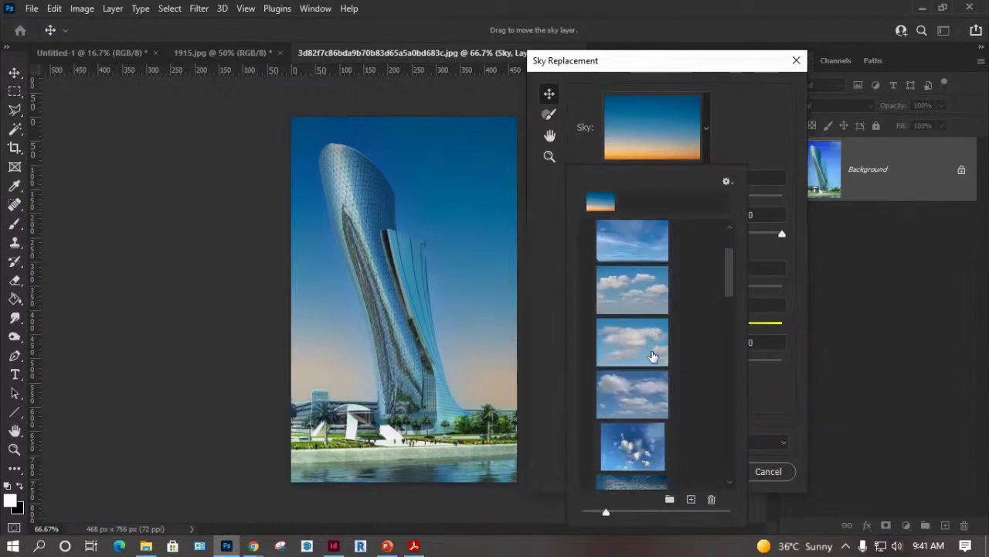
click(632, 399)
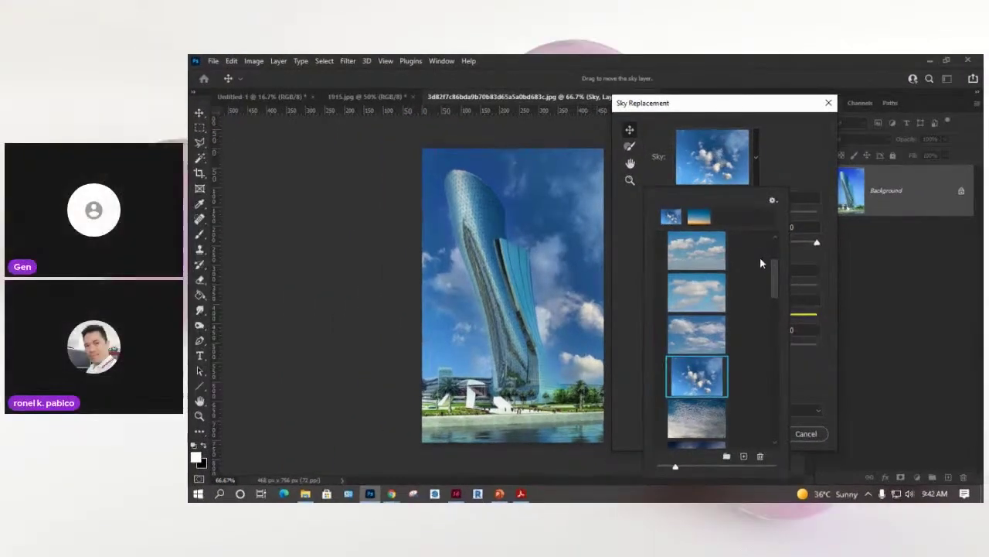
drag(730, 287, 734, 328)
scroll(763, 340, down, 3)
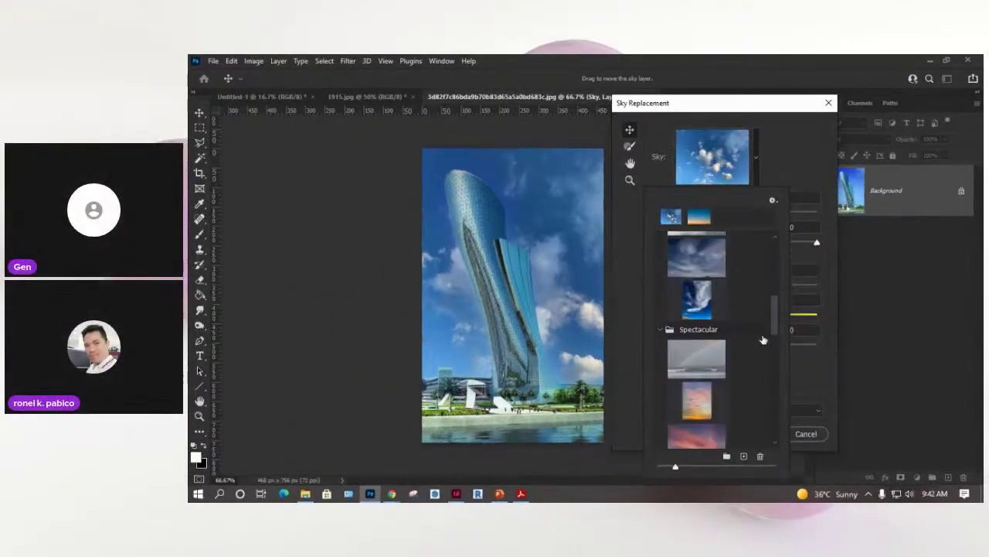
click(700, 405)
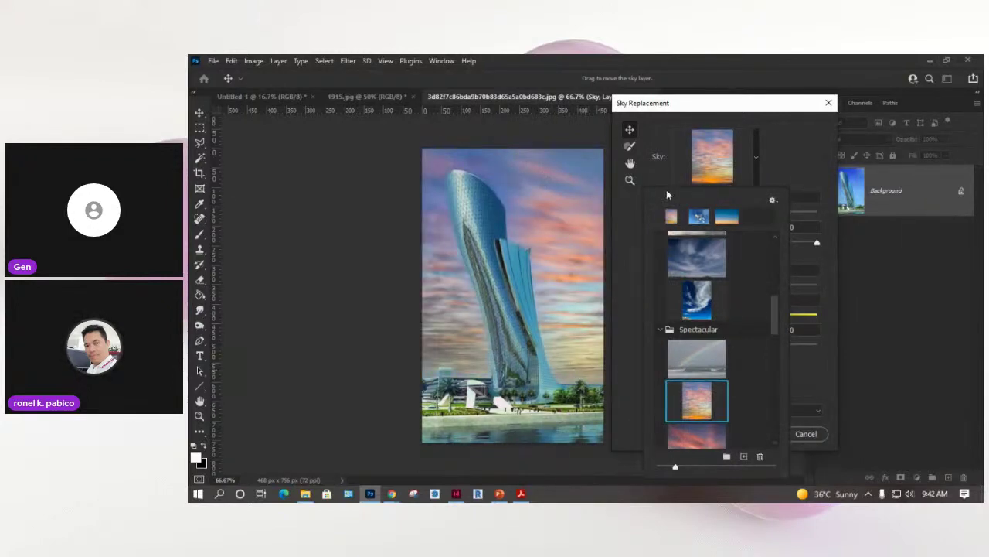
click(789, 193)
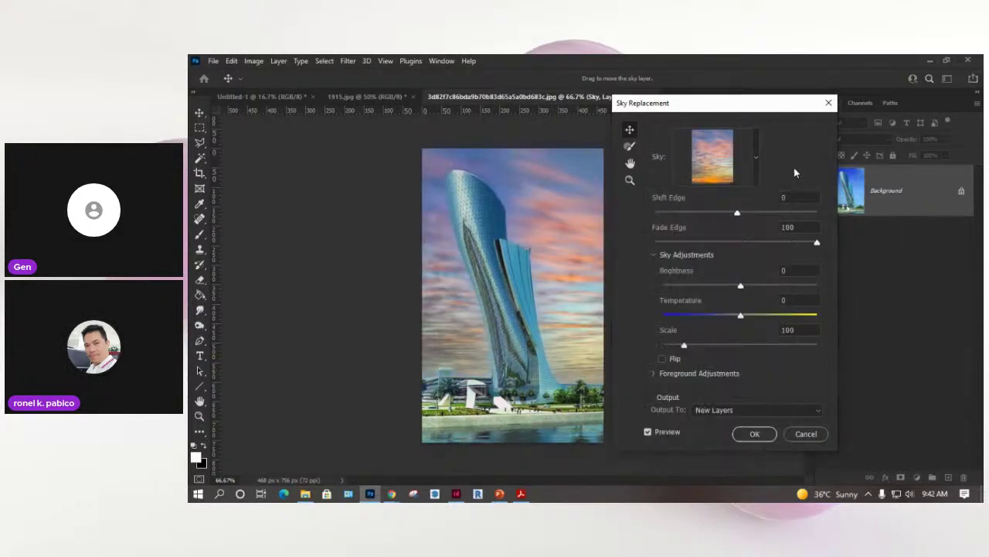
Import landscape-2080455_960_720 from the 12 Photoshop Composition folder as a custom sky preset and apply it to the tower image.
click(757, 159)
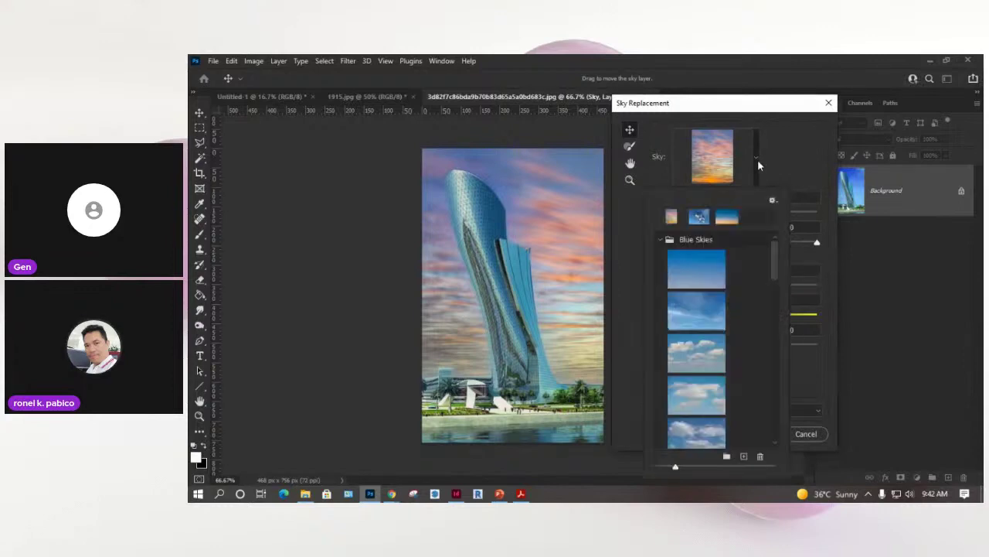
click(744, 458)
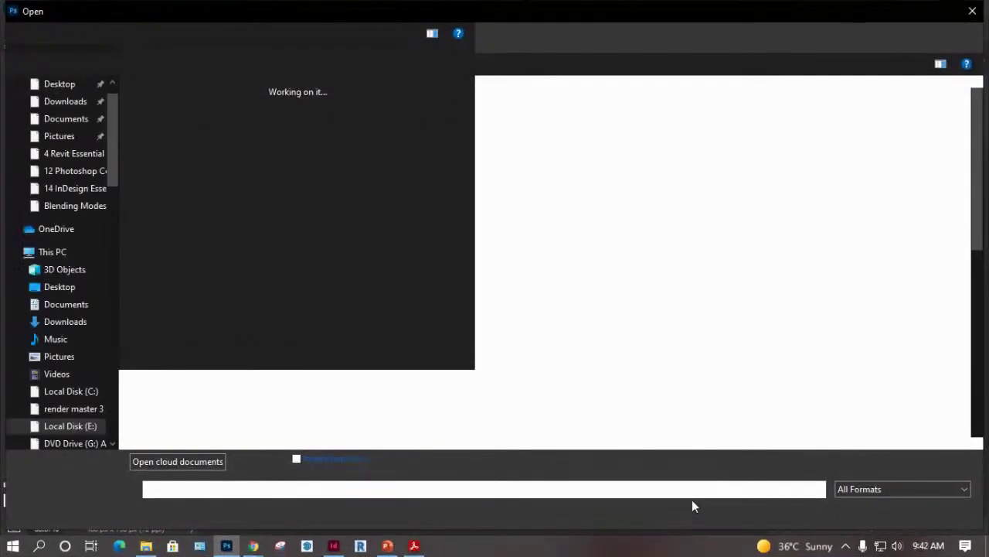
scroll(601, 303, down, 10)
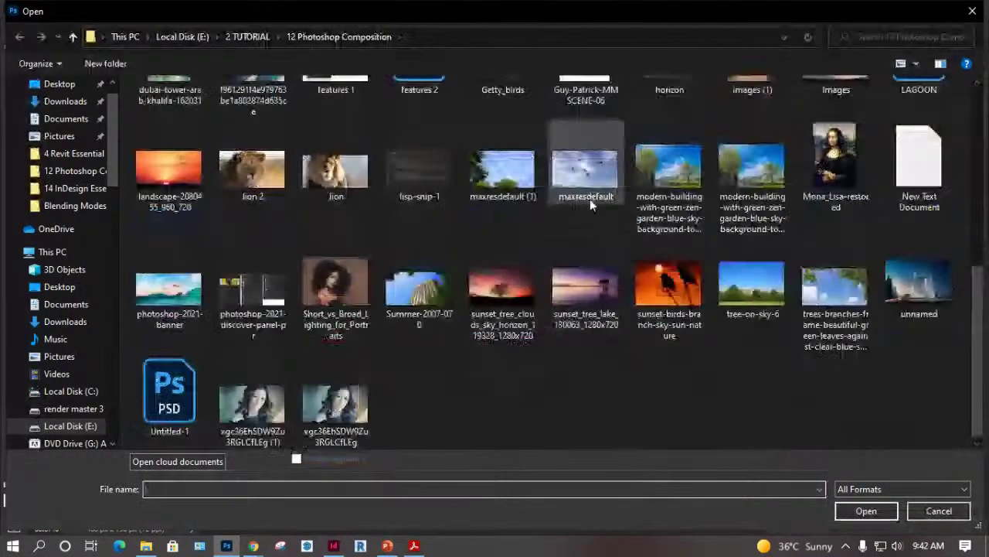
click(169, 178)
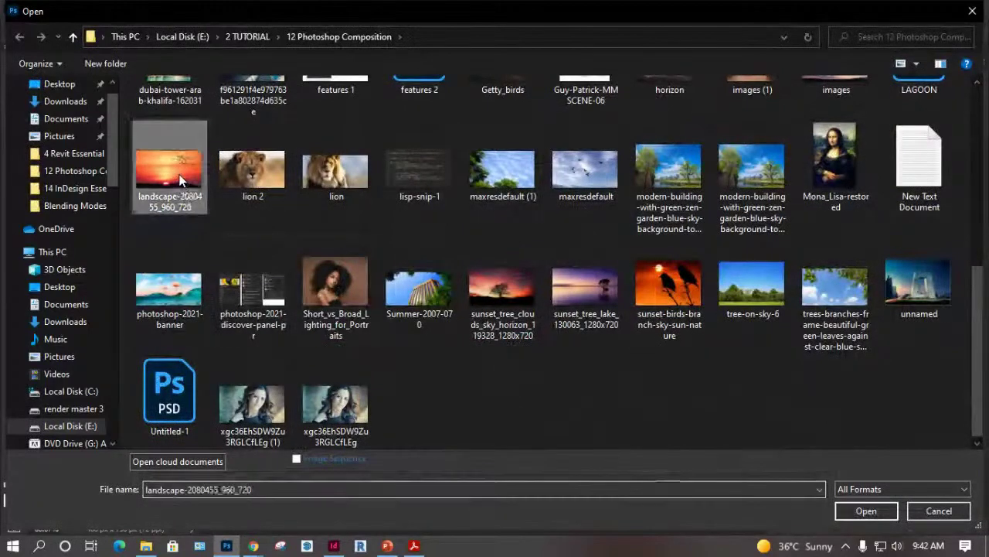
click(867, 510)
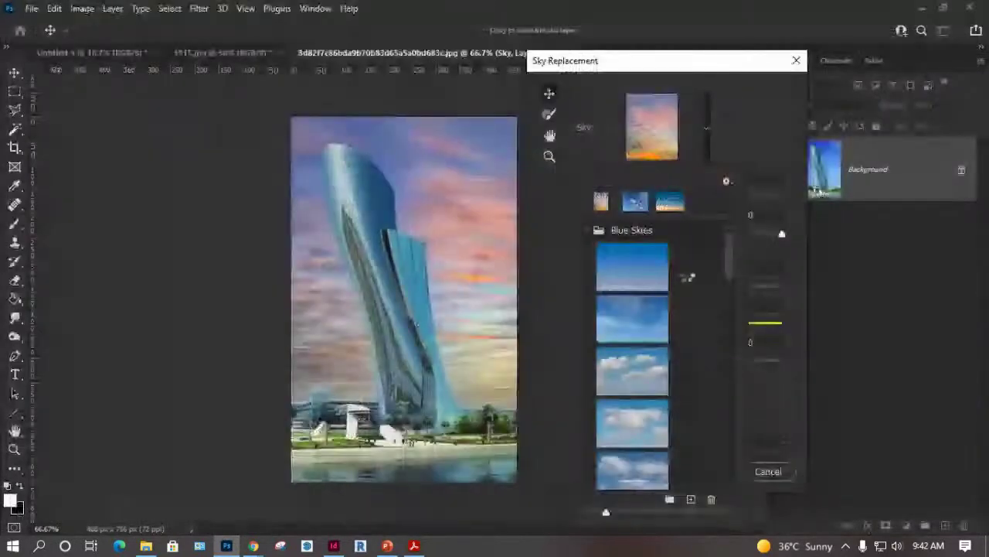
scroll(669, 278, down, 5)
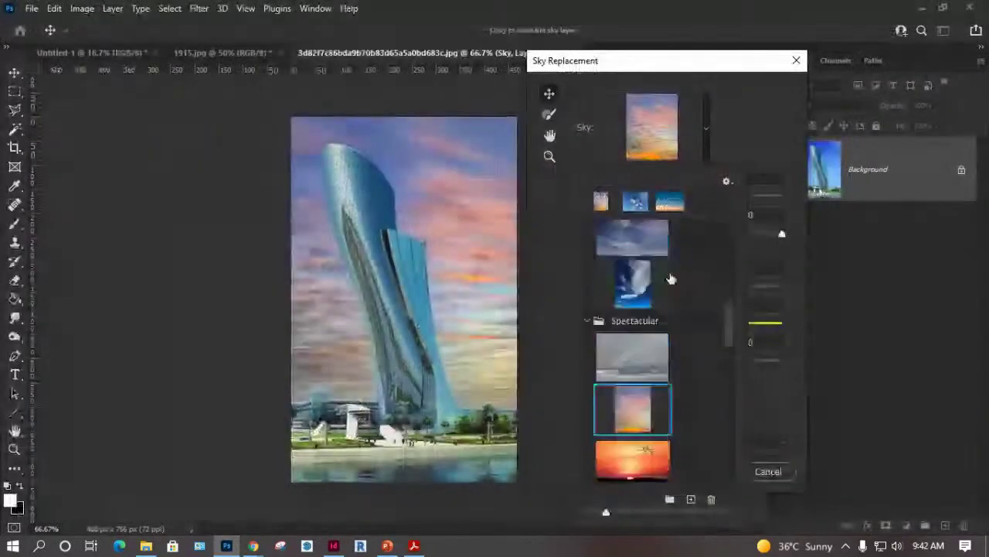
click(634, 459)
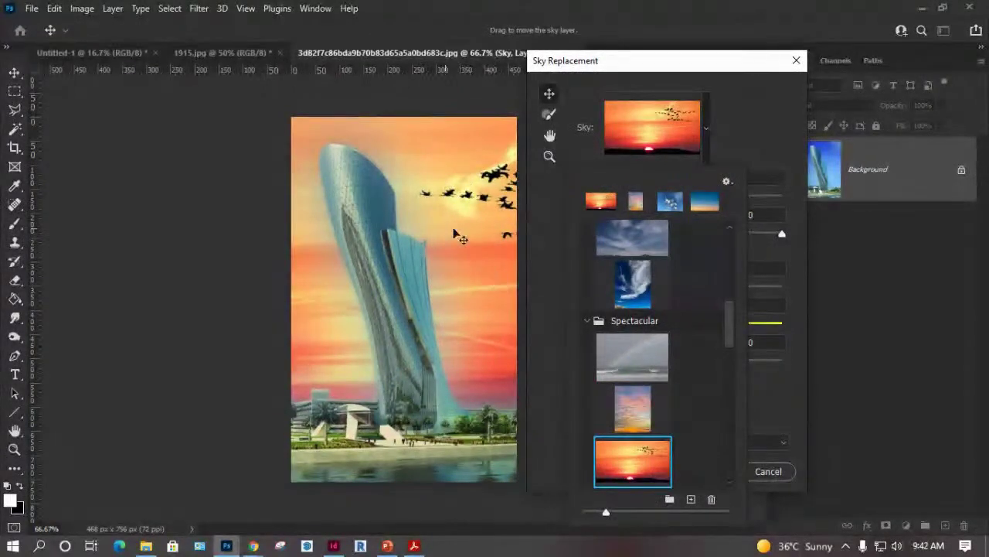
Close Sky Replacement without applying it, close the tower image, cancel quitting at the 1915.jpg save prompt, and return to InDesign.
click(796, 60)
click(969, 7)
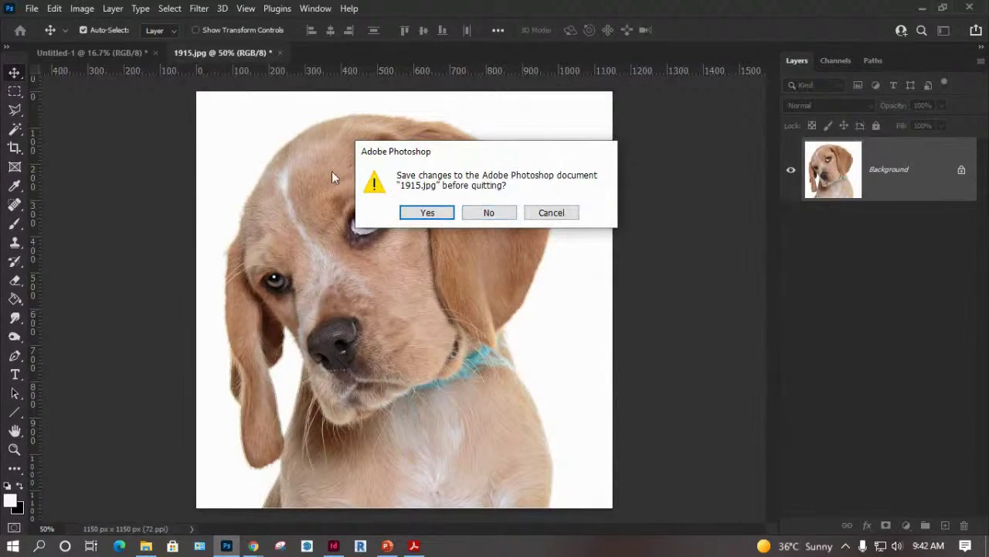
click(551, 213)
click(921, 9)
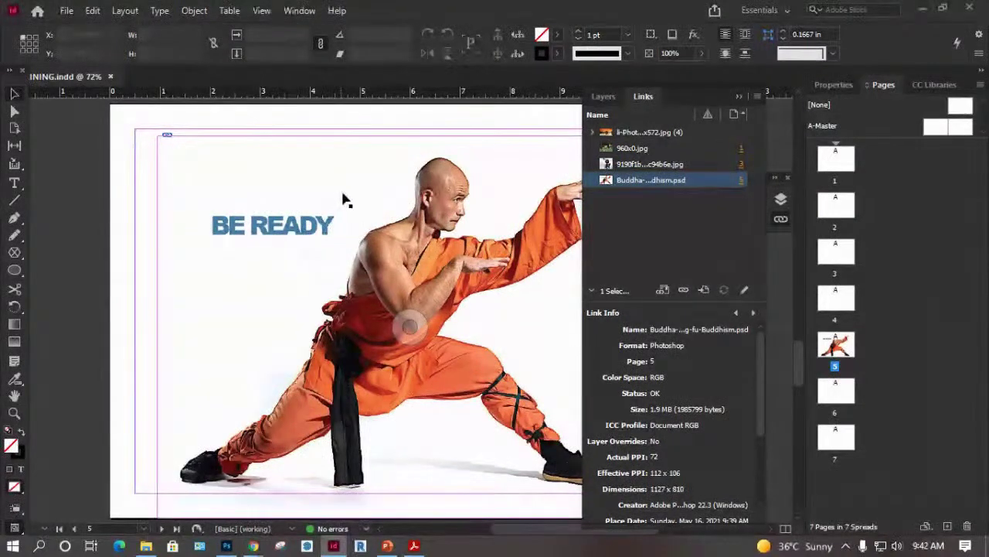
Collapse the Links panel, inspect the object commands and the page 5 martial artist image's properties, and deselect the image.
click(739, 97)
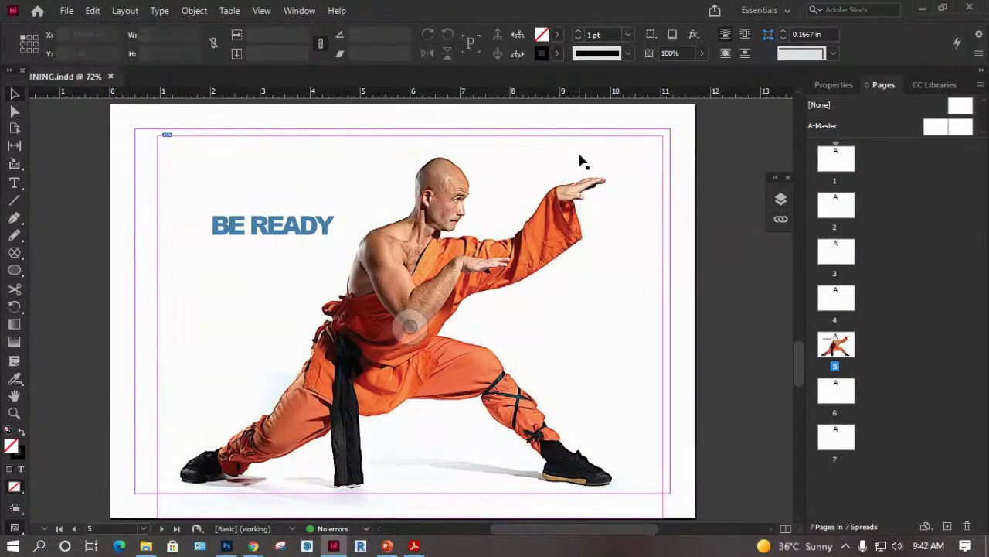
click(194, 11)
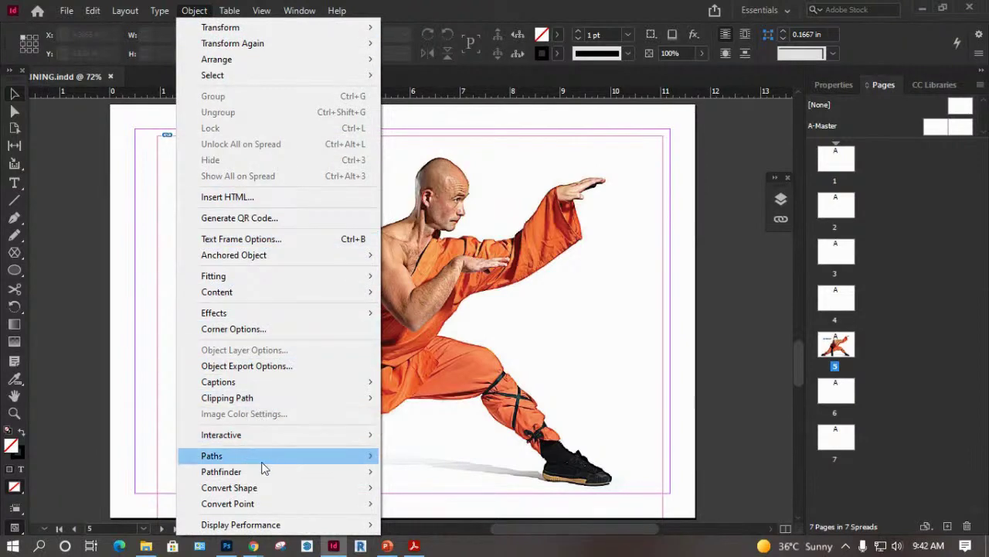
mouse_move(287, 510)
click(437, 503)
click(634, 289)
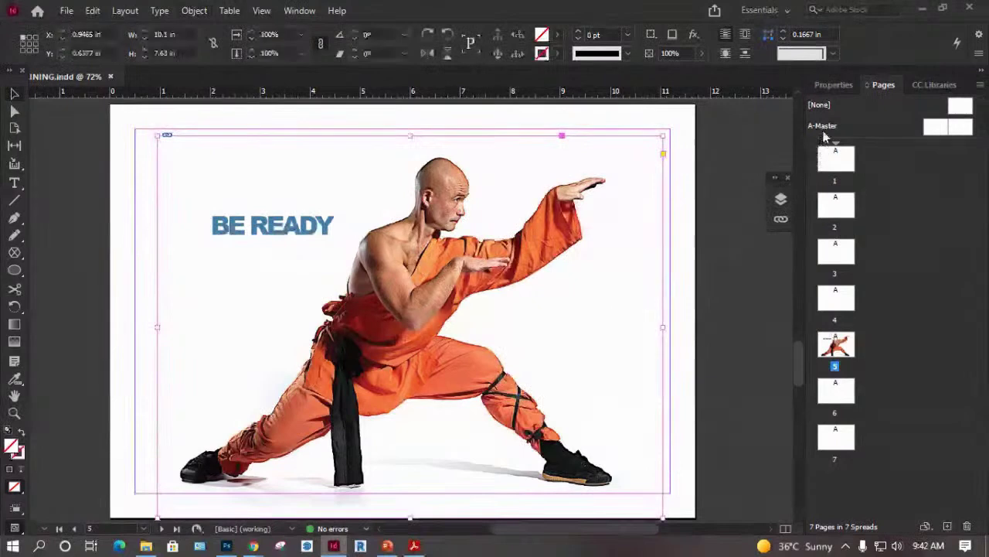
click(834, 85)
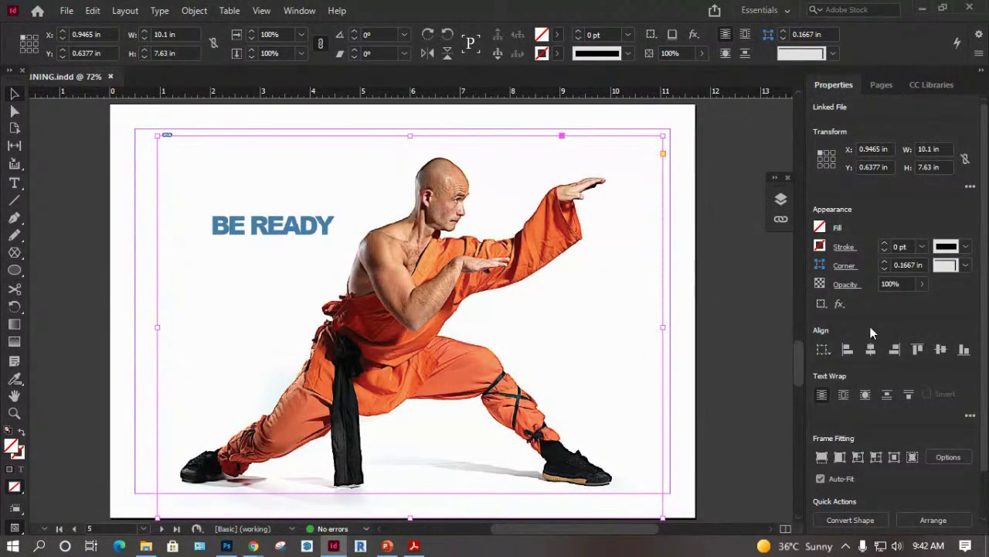
scroll(868, 376, down, 2)
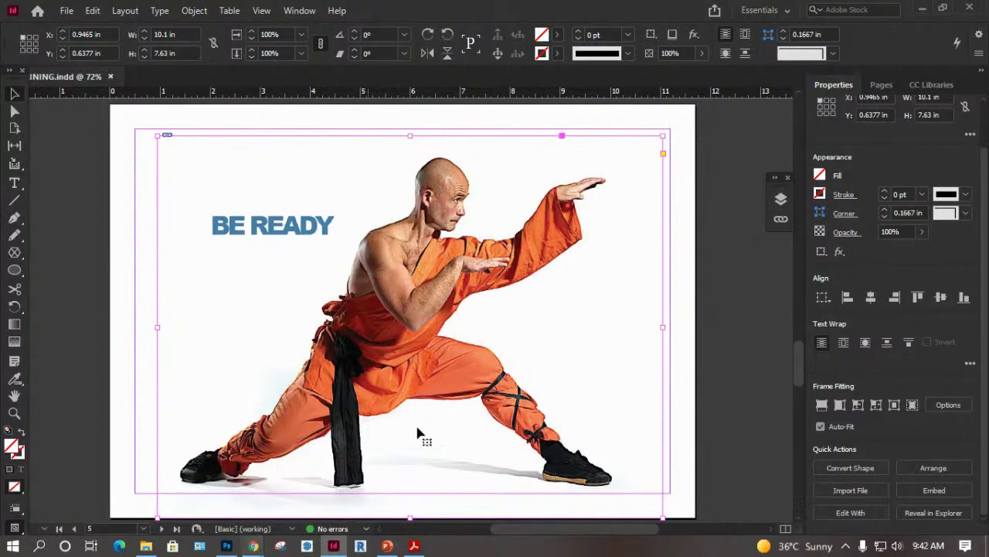
click(727, 313)
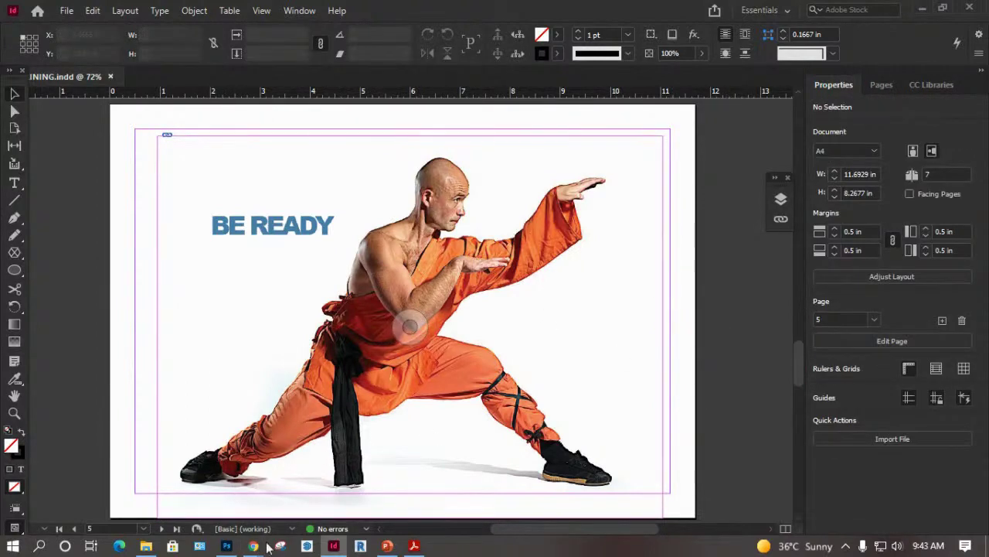
Switch to Chrome, maximize its window and search Google for "photoshop 2021 system requirements".
mouse_move(257, 545)
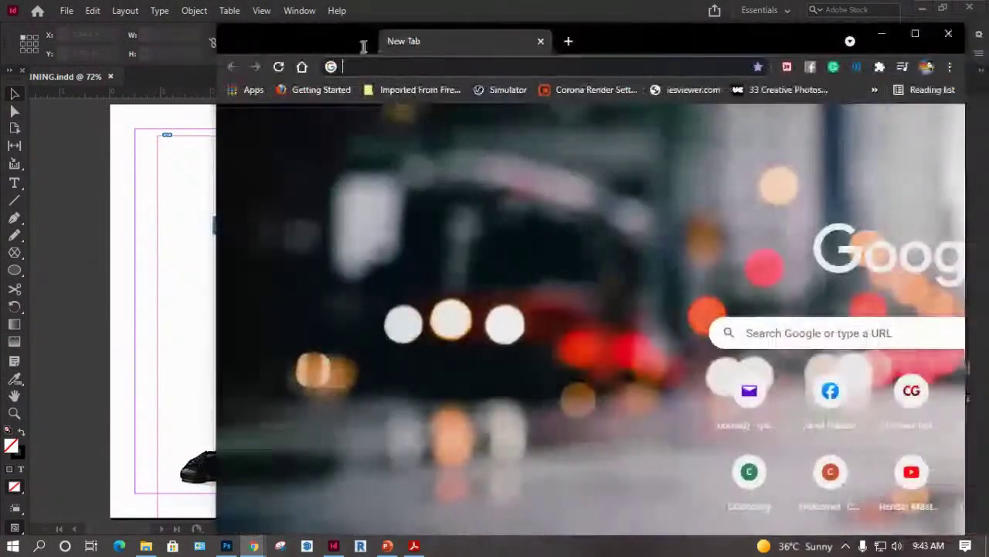
double_click(364, 42)
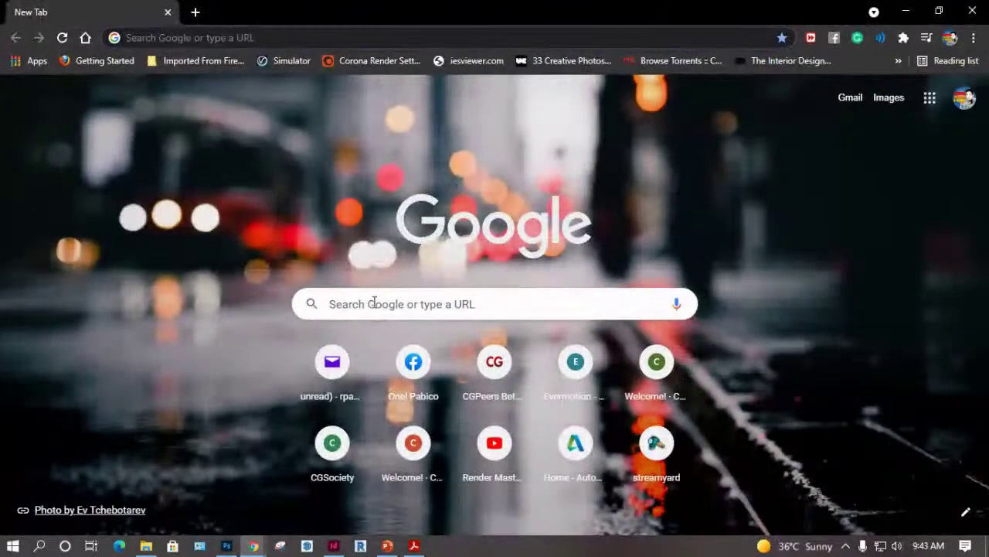
click(374, 302)
text(PHOTOSHOP )
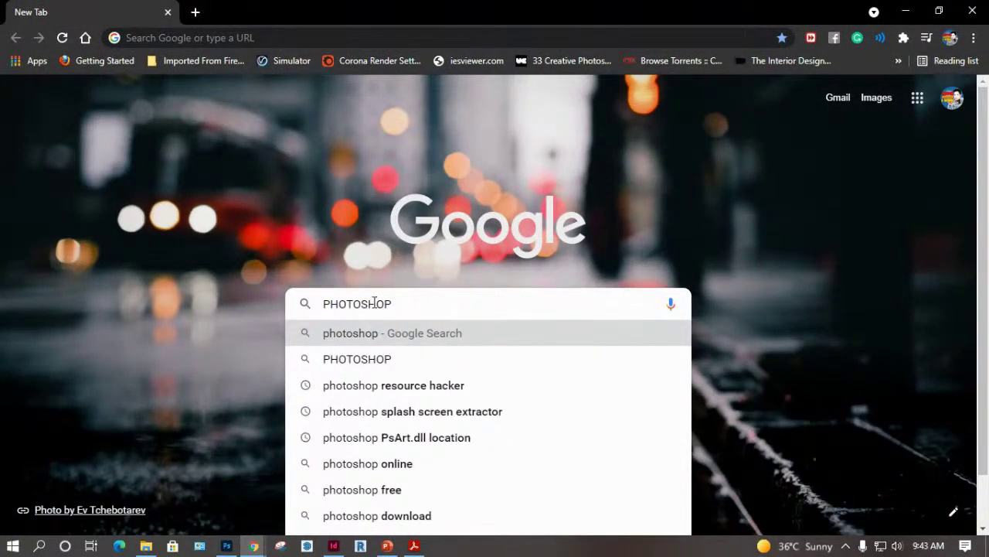
text(2021)
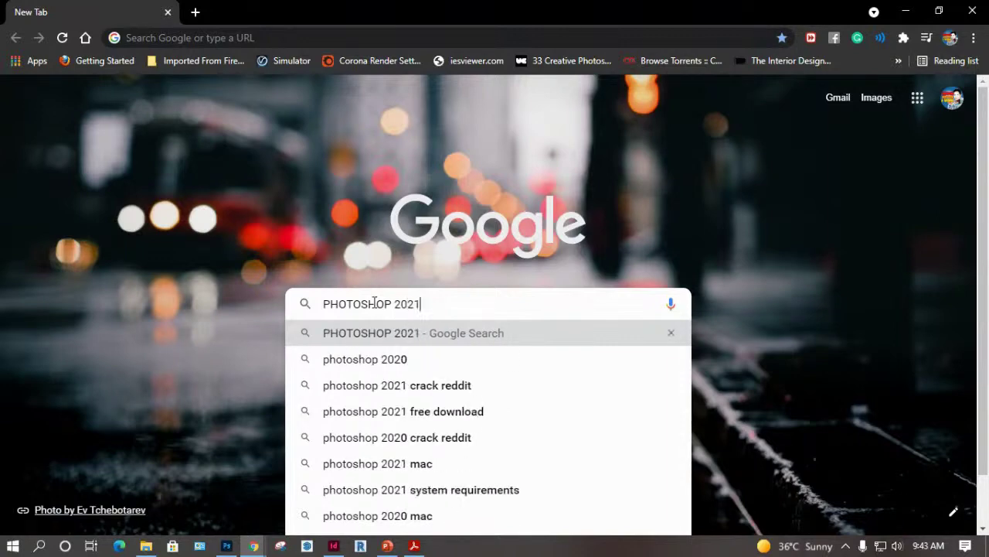
text( SYSTEM)
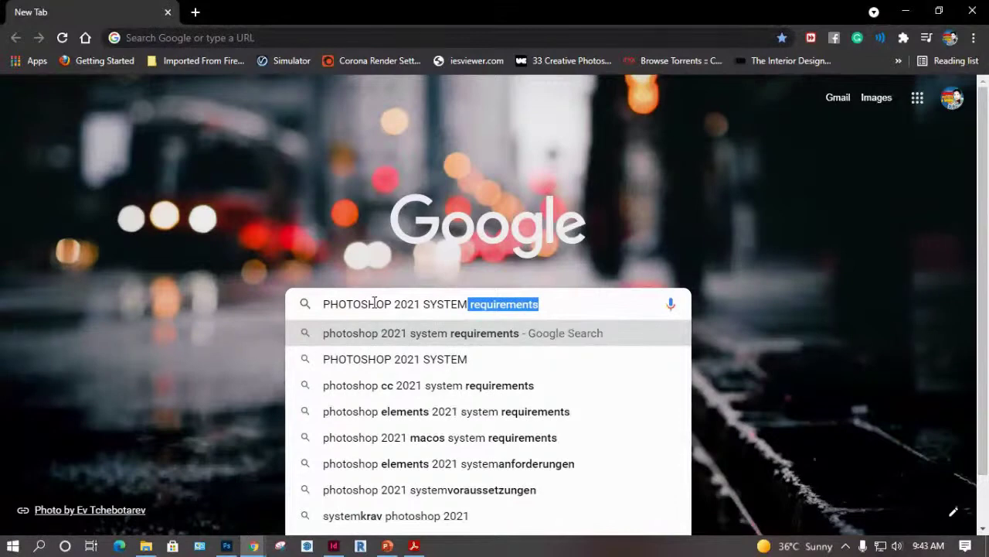
key(Return)
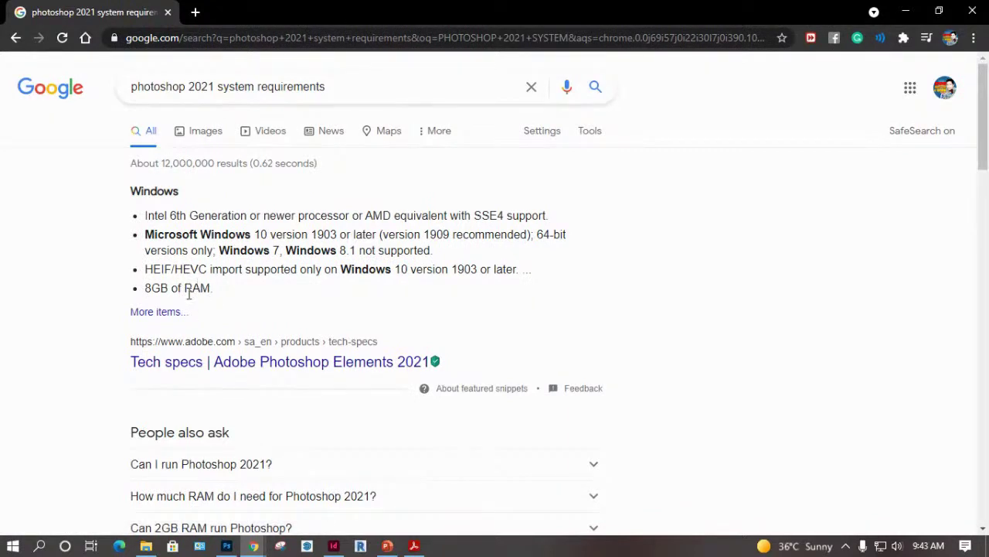
Look through the search results and open the Tech specs | Adobe Photoshop Elements 2021 page.
scroll(310, 283, down, 4)
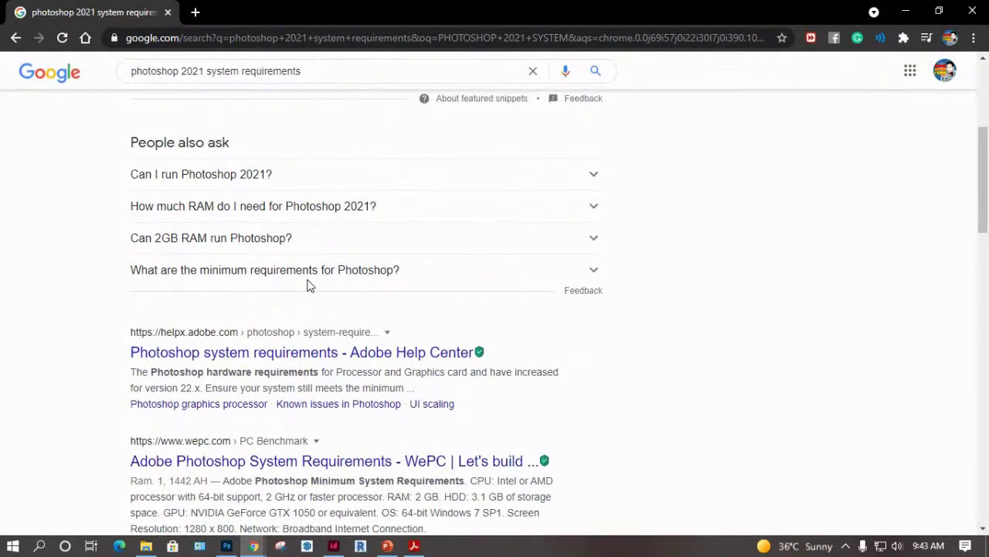
scroll(309, 283, up, 4)
scroll(309, 283, down, 4)
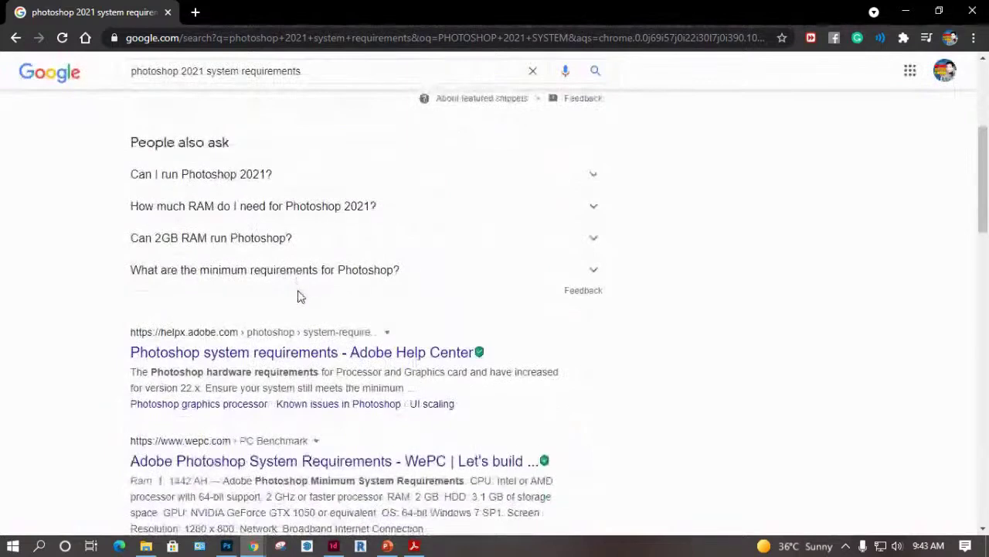
scroll(279, 360, down, 1)
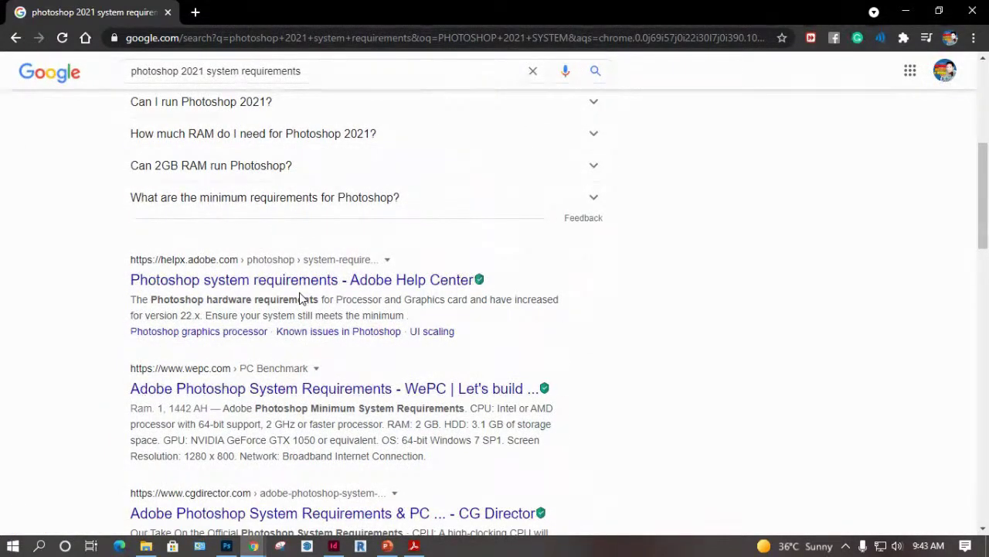
scroll(289, 298, up, 5)
click(276, 364)
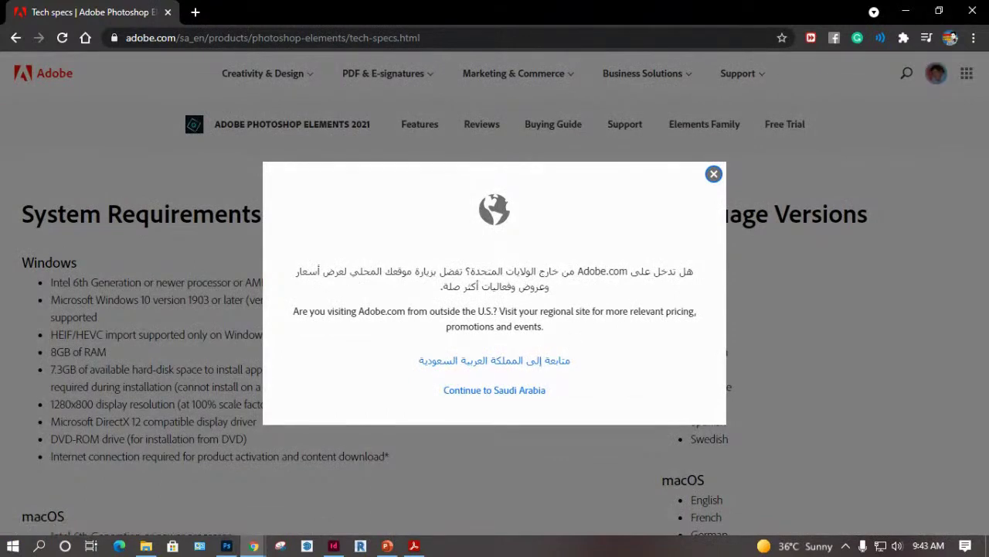
Dismiss the regional site prompt, highlight the Windows RAM requirement and review the remaining system requirements.
double_click(480, 392)
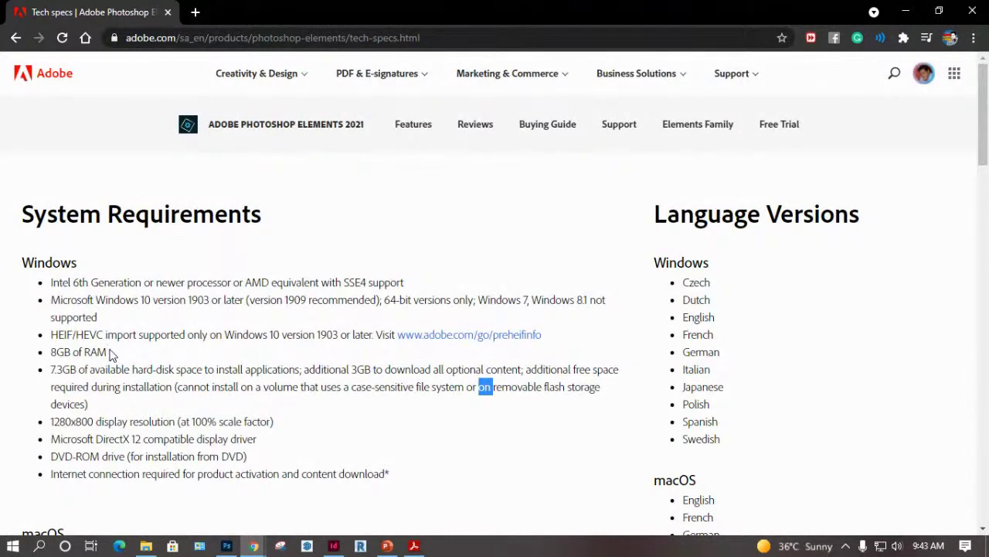
drag(107, 353, 59, 352)
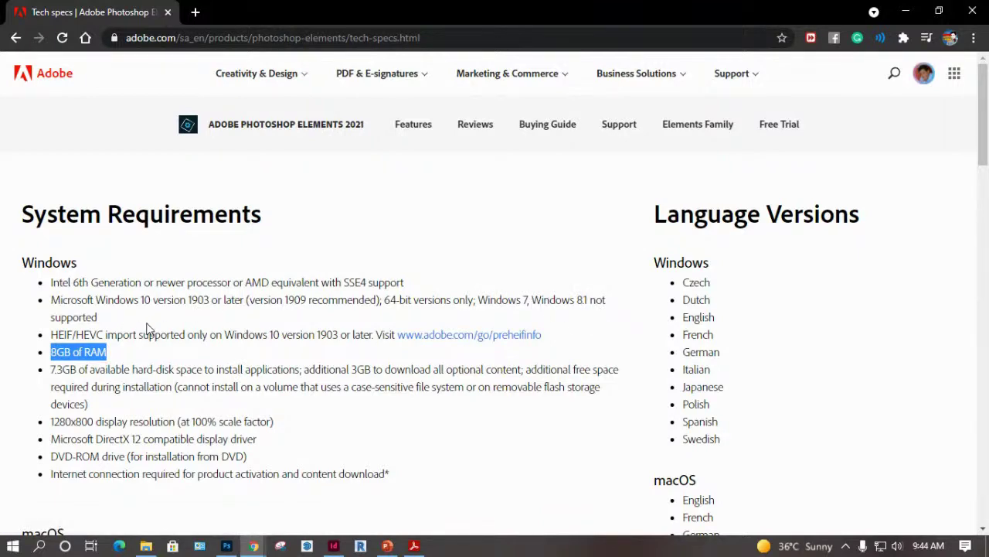
scroll(155, 340, down, 1)
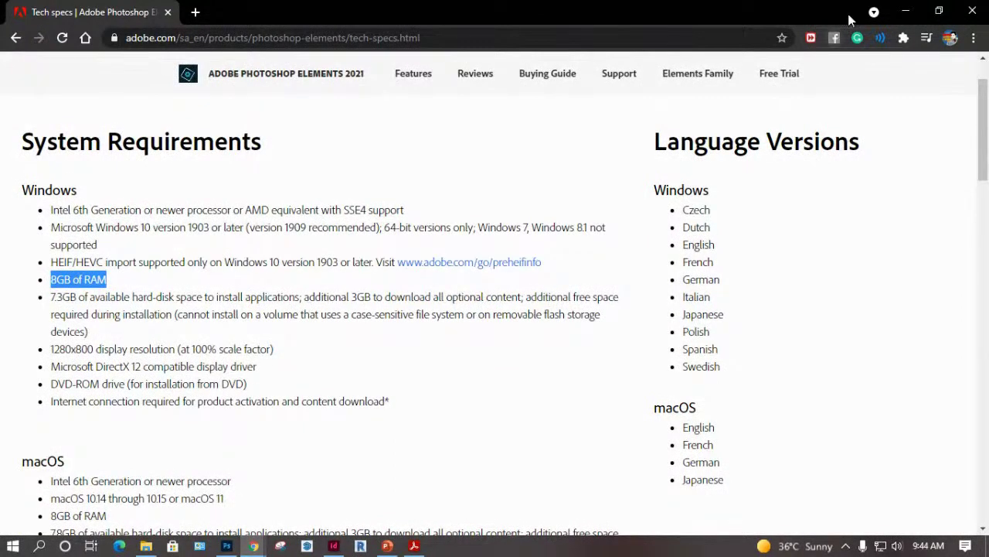
scroll(143, 437, down, 1)
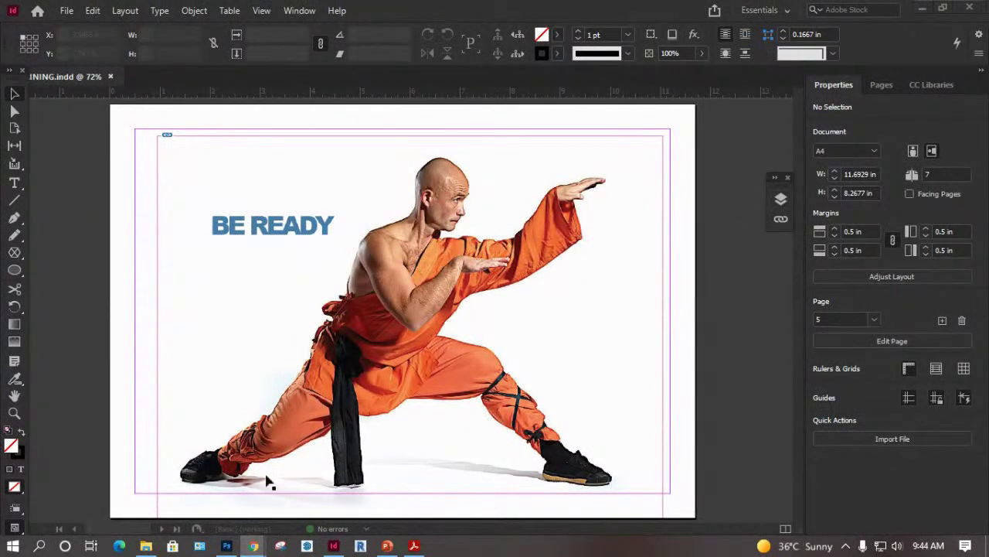
Browse the installed Adobe programs in Windows and launch Adobe Illustrator 2021.
click(13, 546)
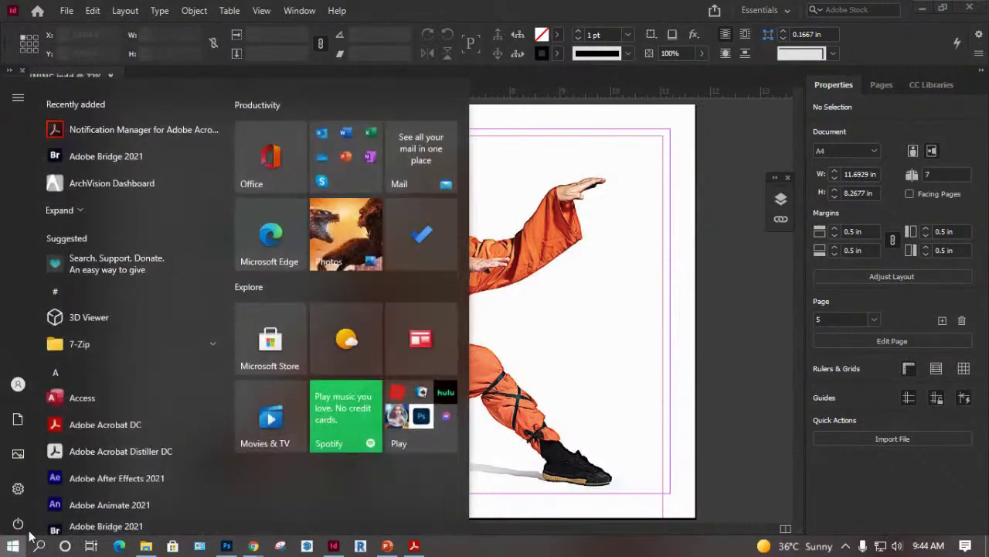
scroll(126, 434, down, 5)
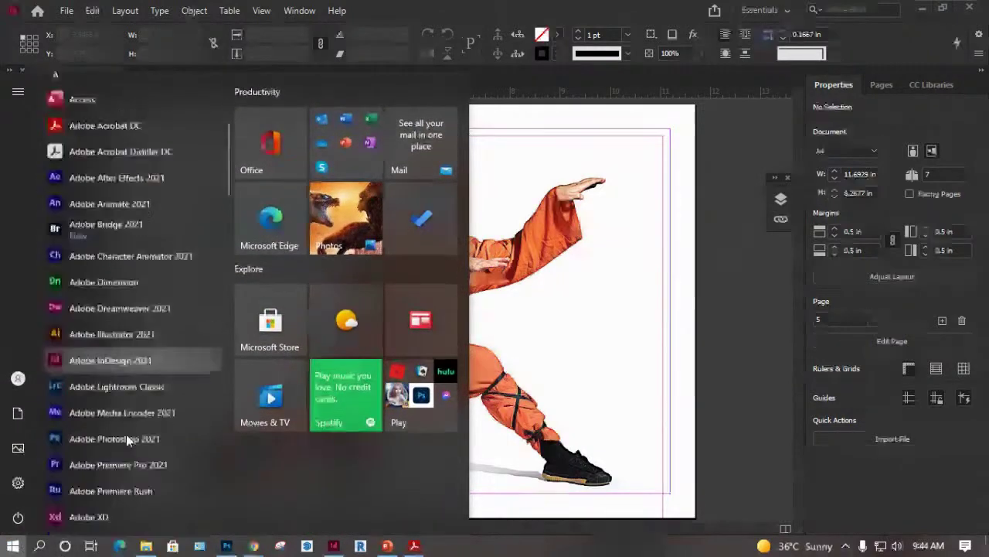
scroll(125, 315, down, 4)
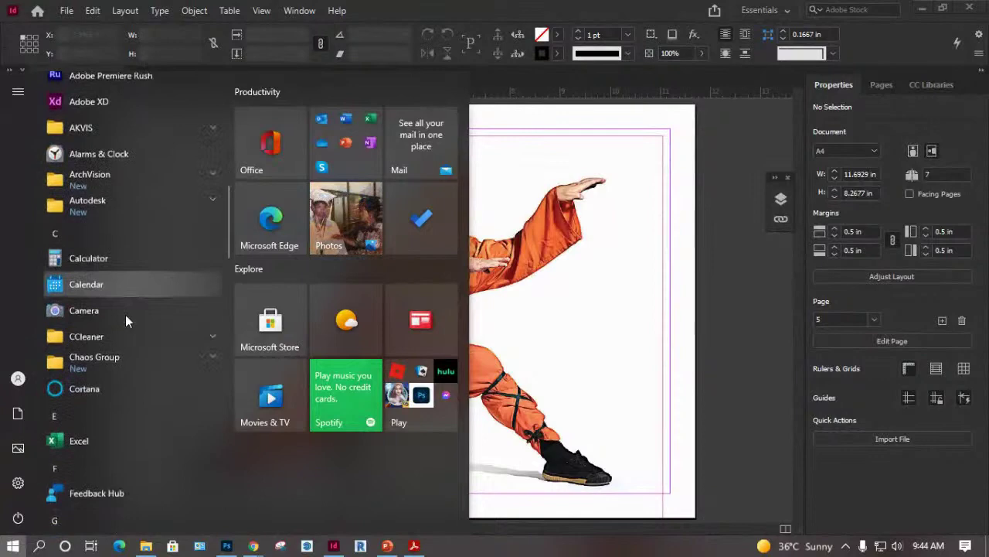
scroll(121, 266, up, 3)
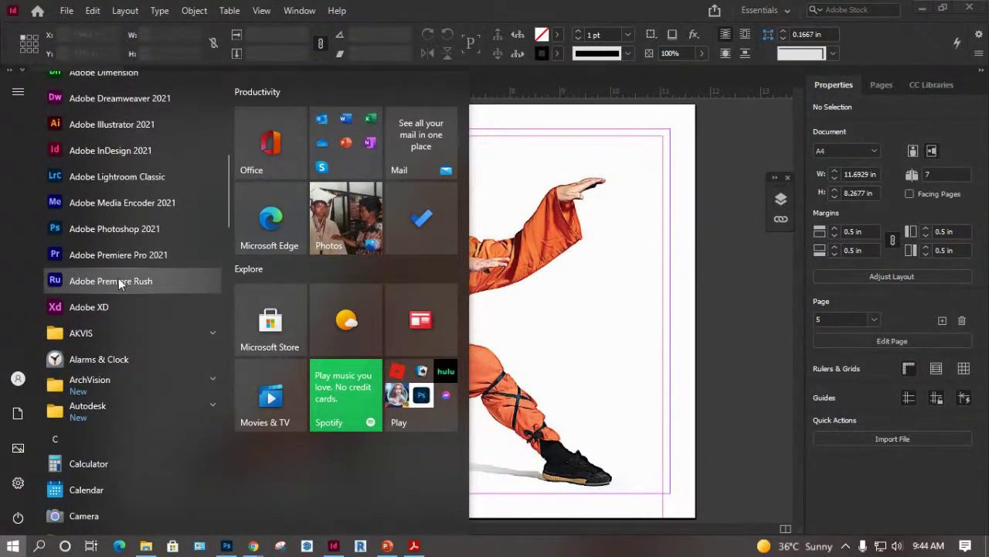
scroll(118, 277, up, 2)
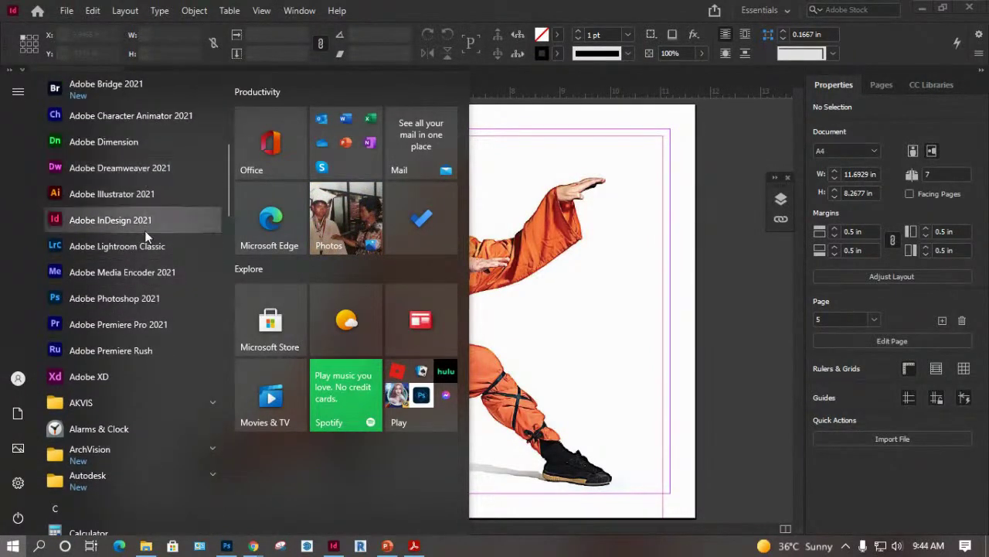
scroll(136, 224, up, 2)
click(139, 260)
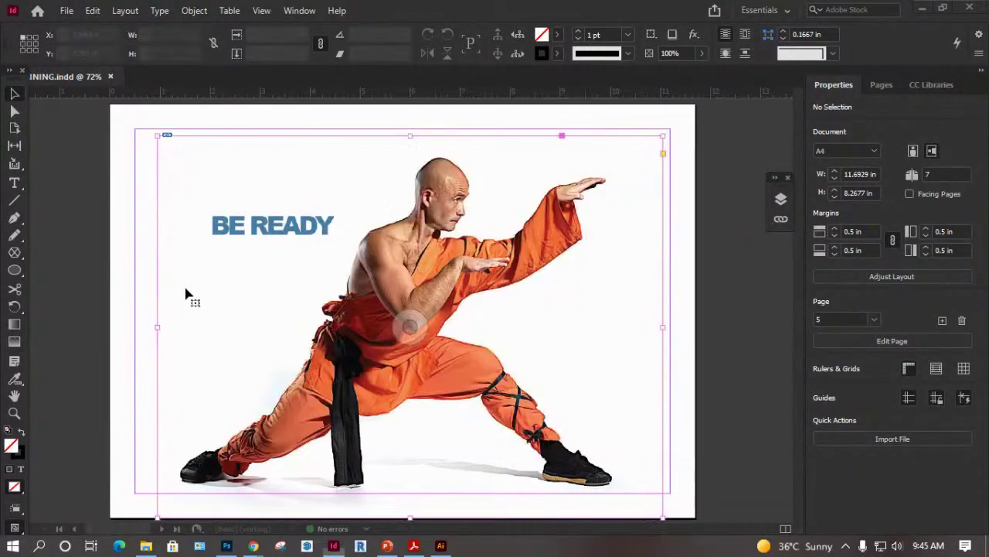
Go from the martial arts image on page 5 to page 4 of the document.
click(193, 290)
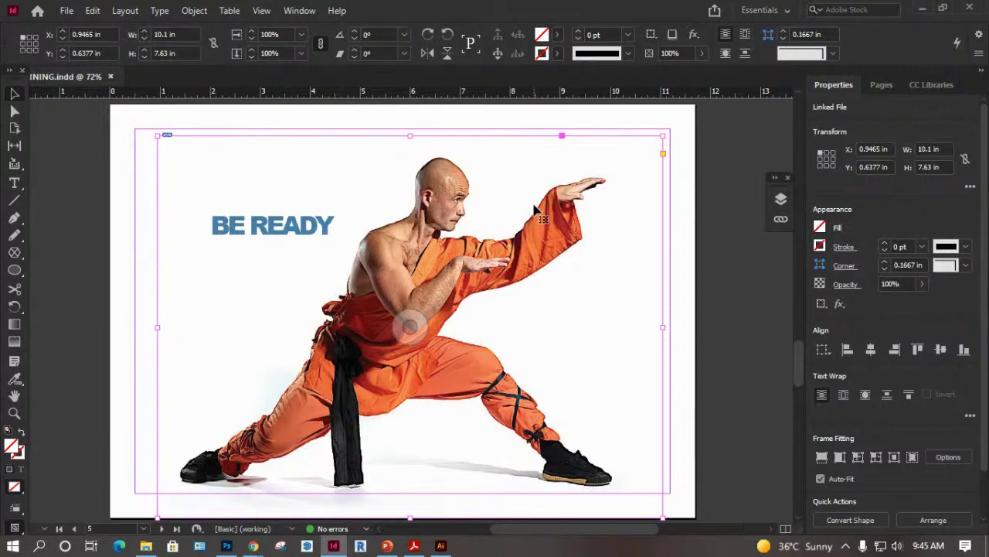
click(881, 84)
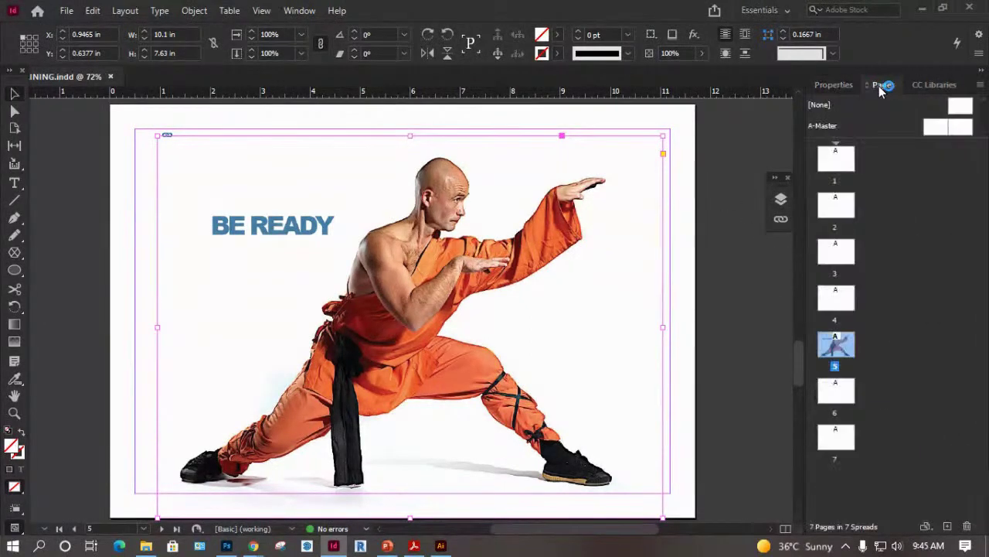
click(839, 301)
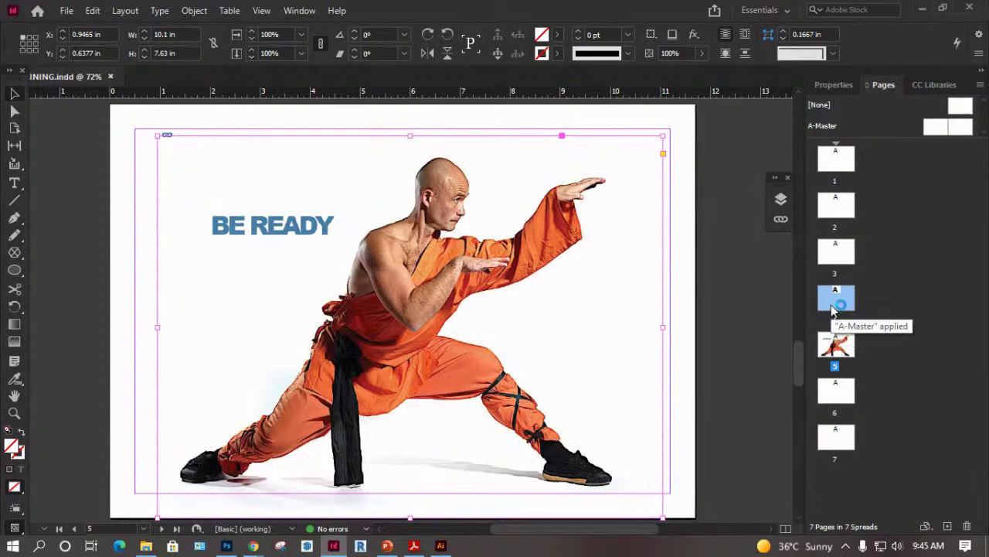
double_click(842, 299)
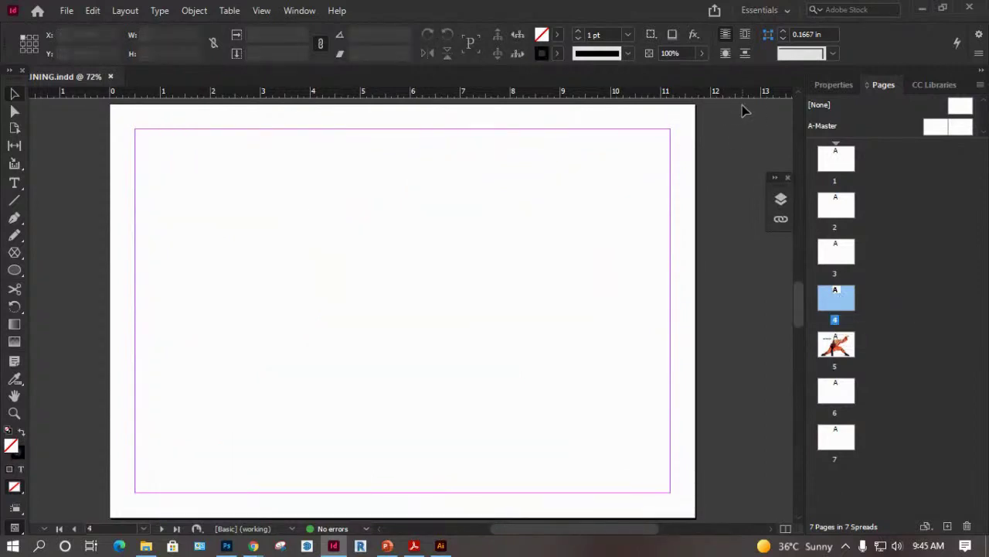
Show the PAGE 4 layer instead of PAGE 5 and delete the image-filled LANDSCAPE lettering from it.
click(780, 201)
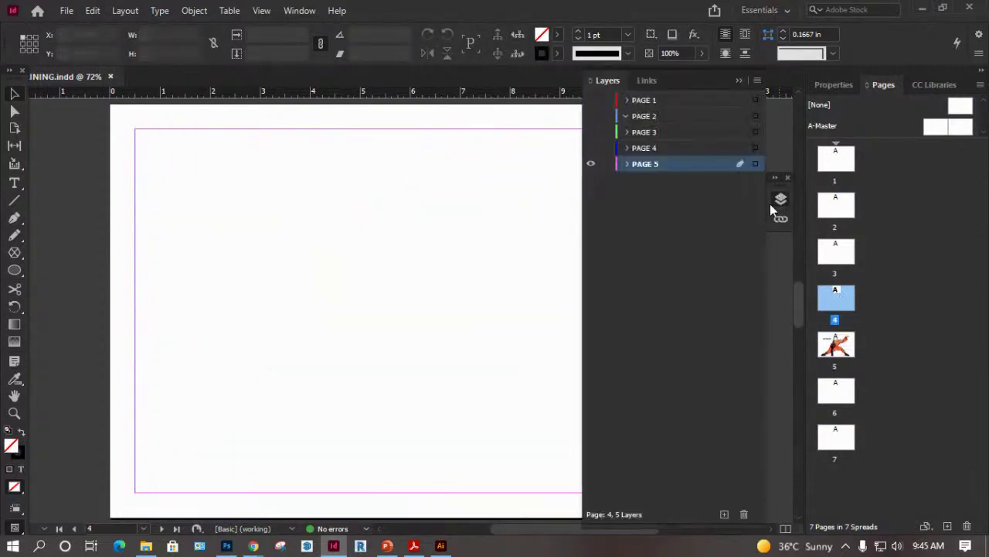
click(591, 163)
click(503, 277)
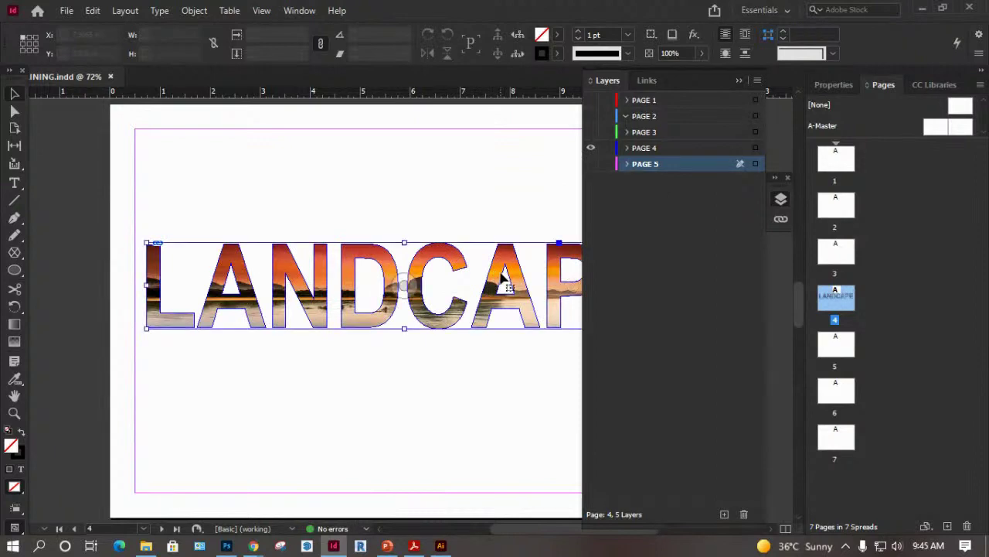
key(Delete)
Place the image city-at-night-64 on page 4, starting at the upper-left corner of the margins, with the default import options.
key(ctrl+d)
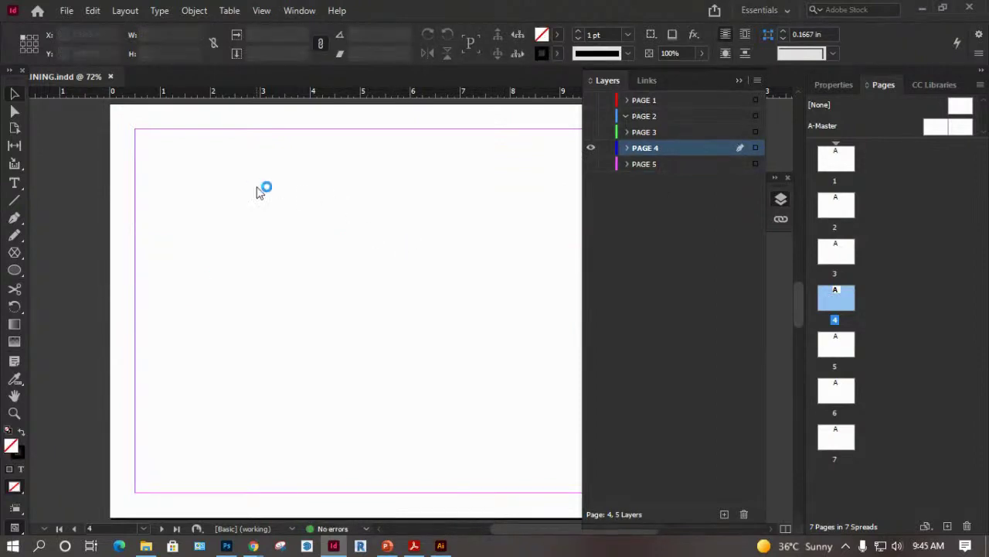
scroll(485, 262, down, 6)
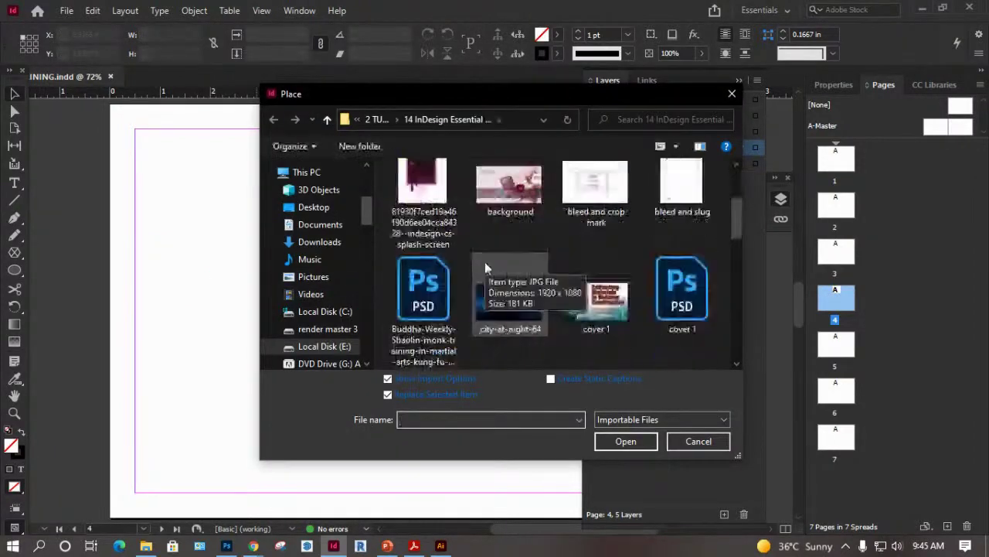
scroll(526, 327, down, 6)
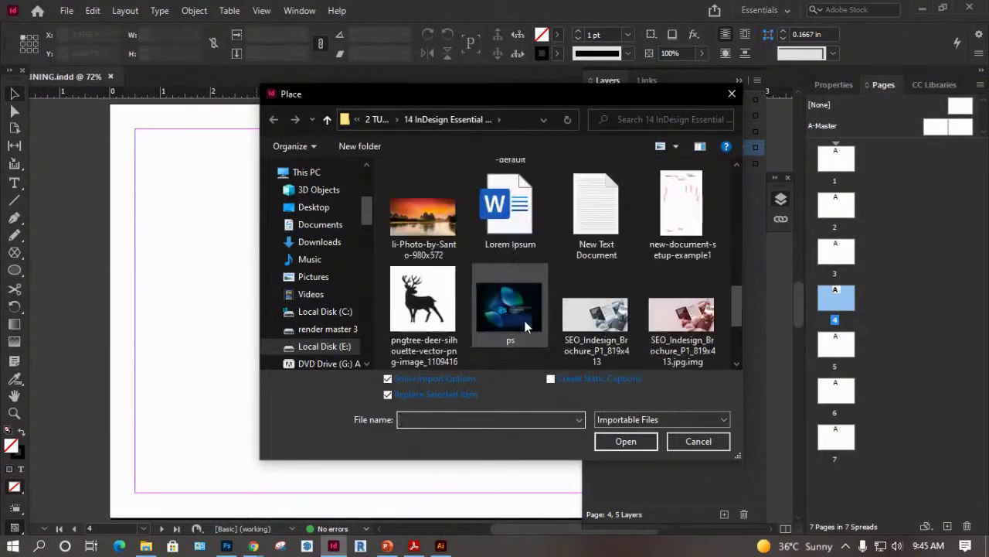
scroll(525, 326, up, 2)
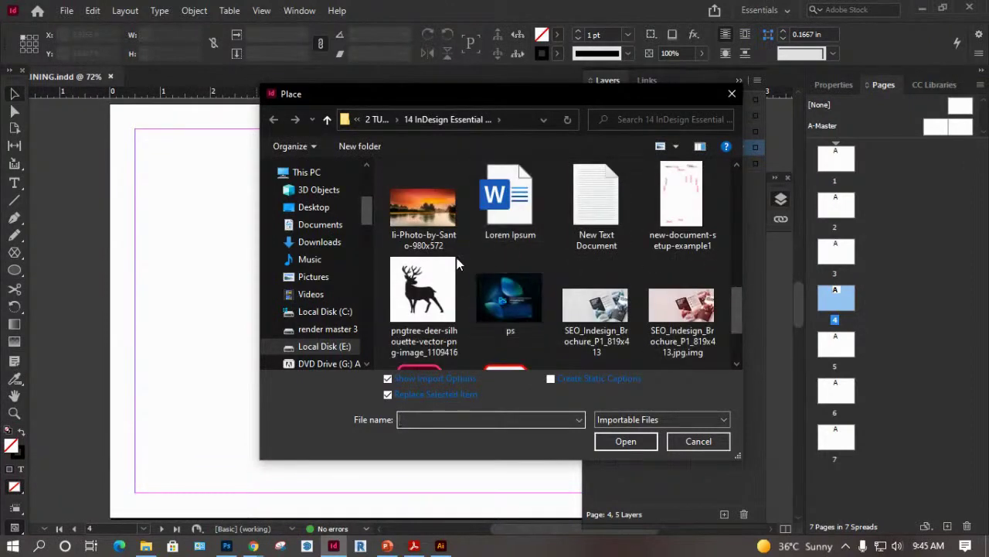
scroll(533, 301, up, 2)
scroll(535, 297, up, 2)
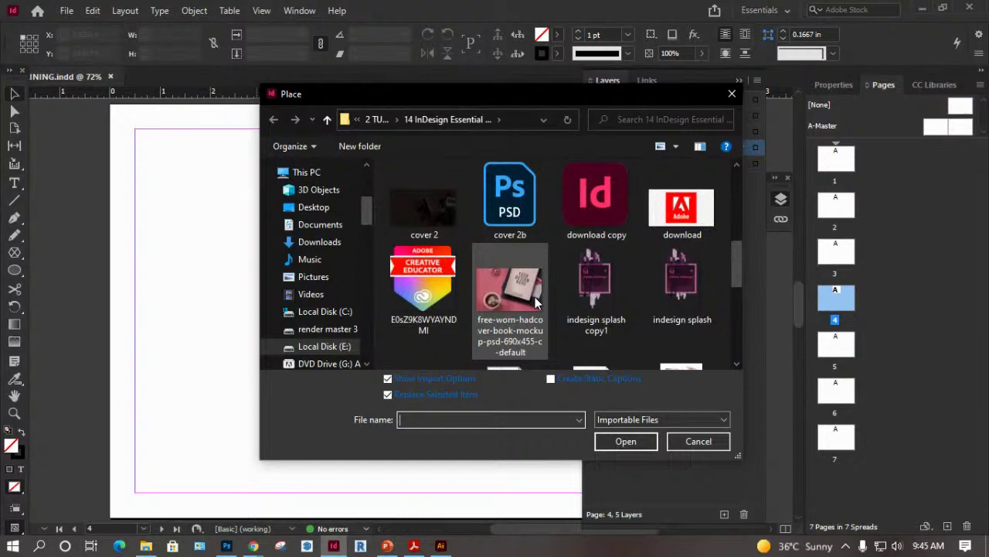
scroll(534, 297, up, 2)
click(524, 215)
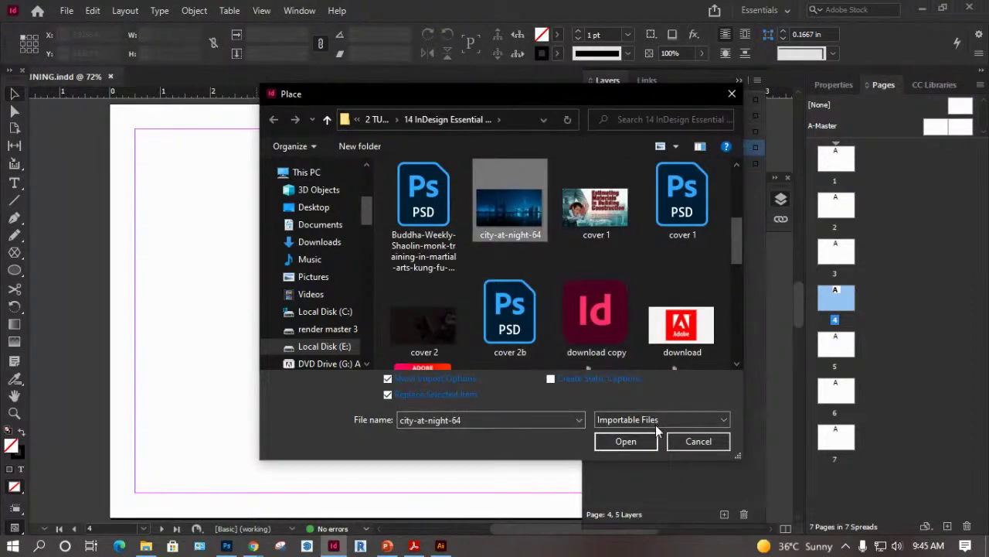
click(626, 440)
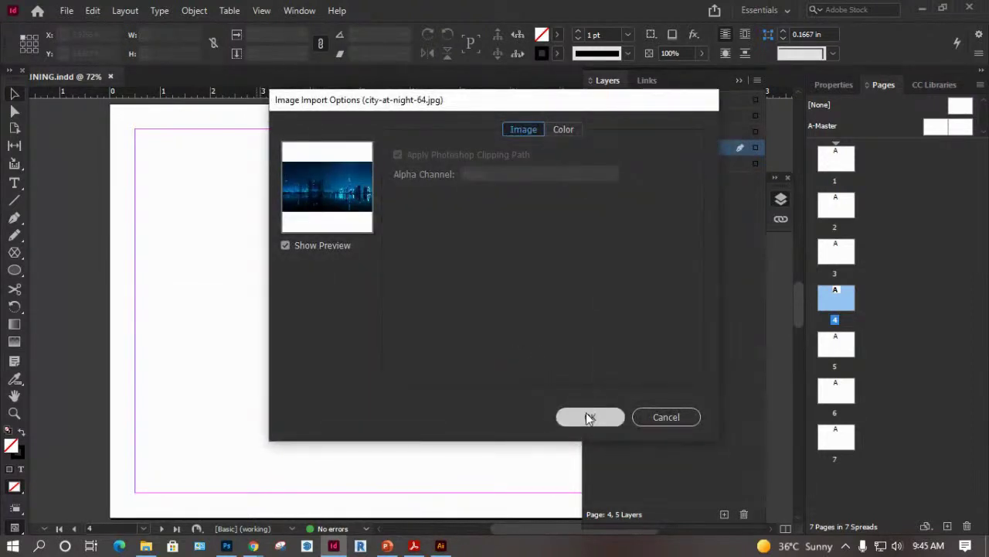
click(587, 415)
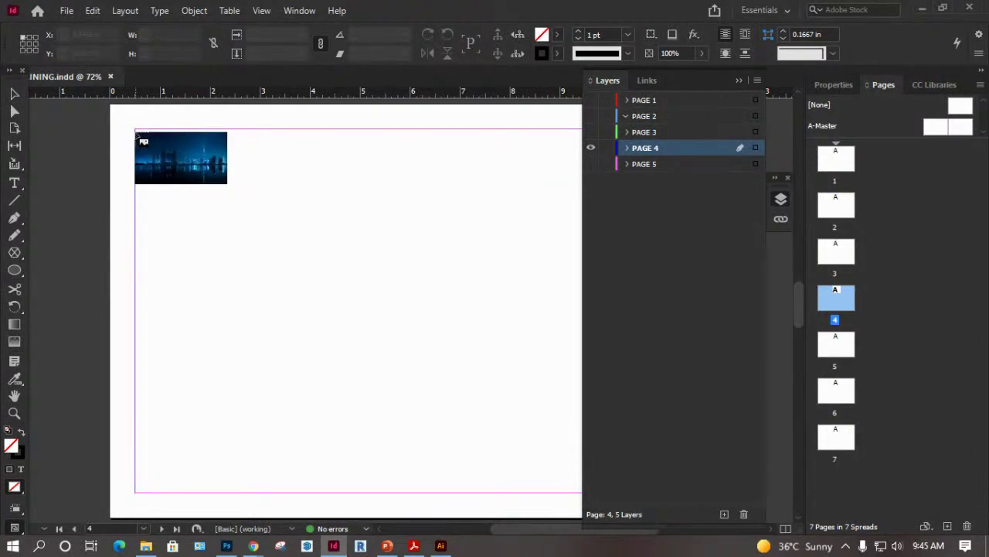
click(136, 133)
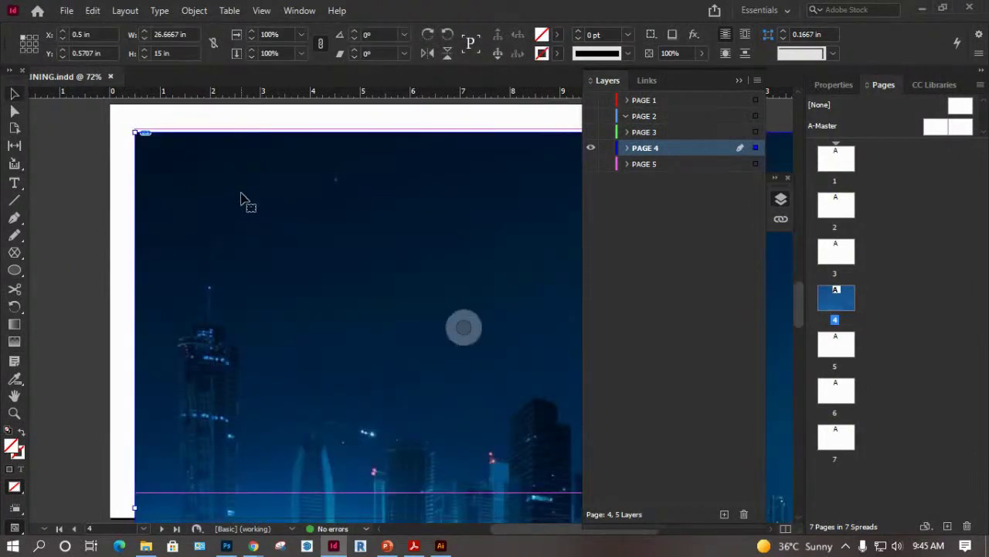
Shrink the city image's frame to about 10.69 in wide and 7.01 in high so it lies within the page margins.
key(ctrl+minus)
key(ctrl+minus)
key(ctrl+minus)
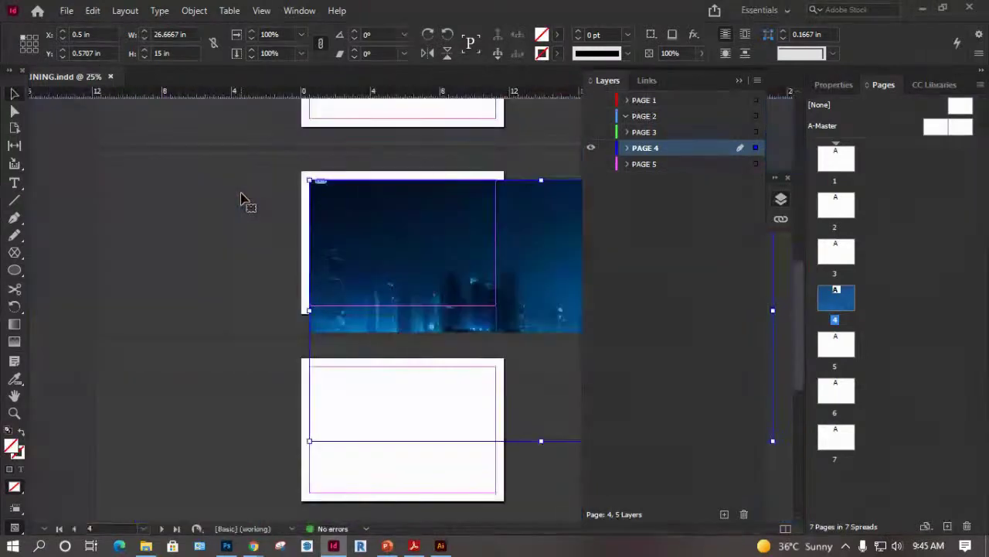
click(739, 81)
drag(774, 312, 496, 303)
drag(404, 441, 403, 302)
Fit the city image's content to its frame and fit the page in the window.
right_click(384, 220)
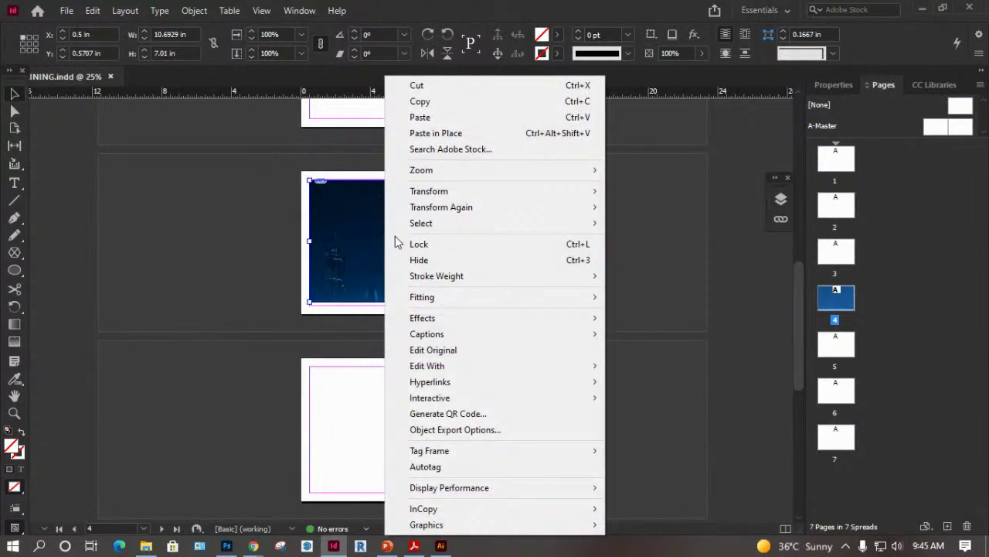
mouse_move(426, 297)
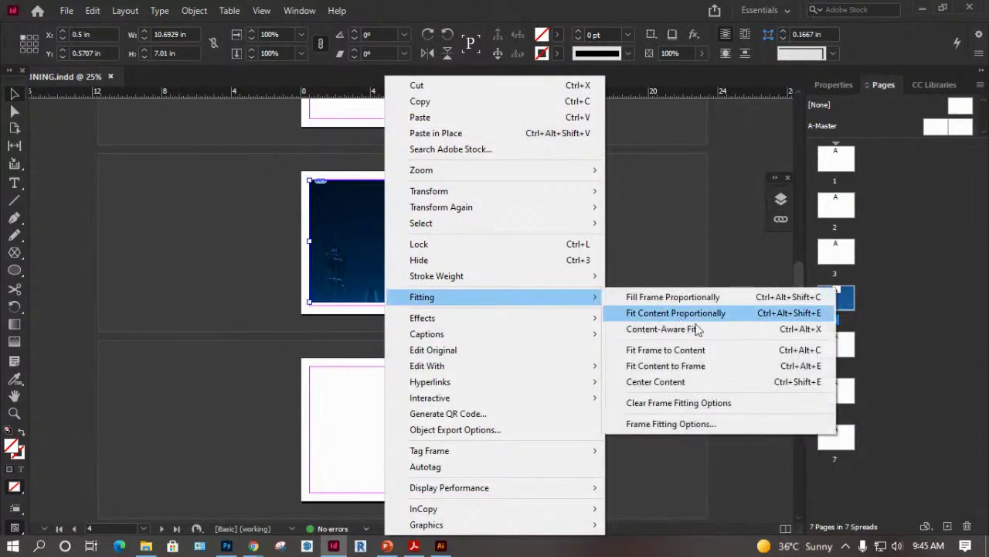
click(679, 368)
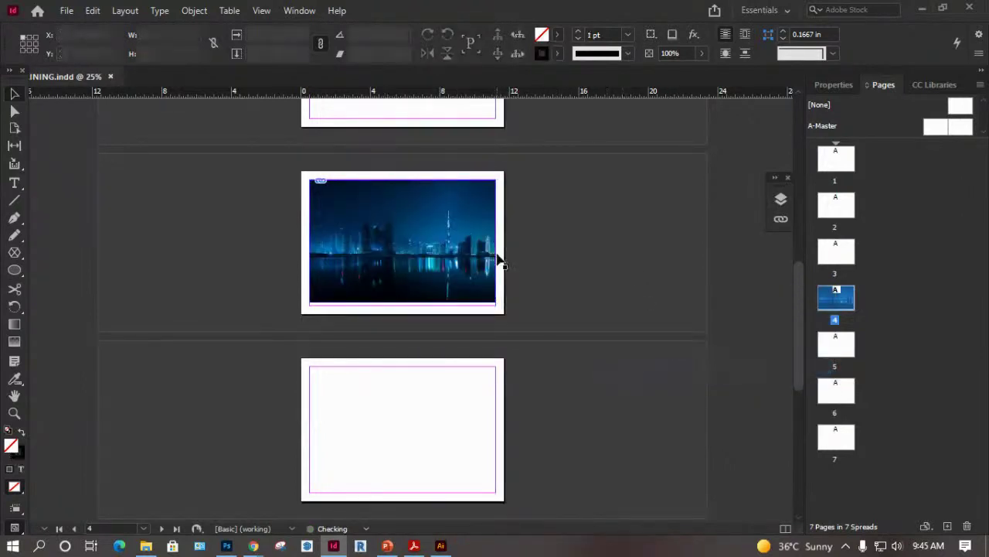
key(ctrl+0)
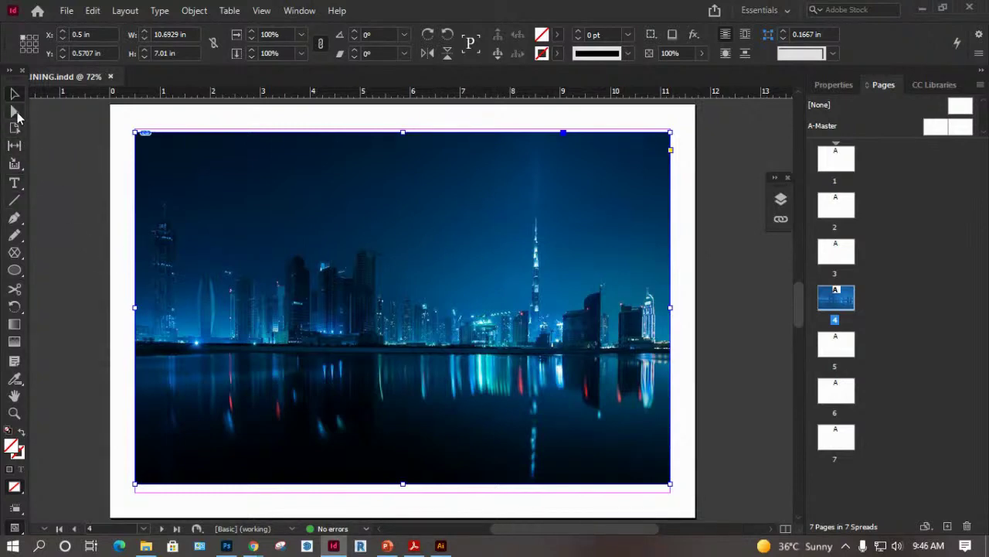
Compare the Selection and Direct Selection tools, and move the city image straight up about 2.5 in past the page's upper edge.
click(15, 112)
click(16, 95)
click(17, 114)
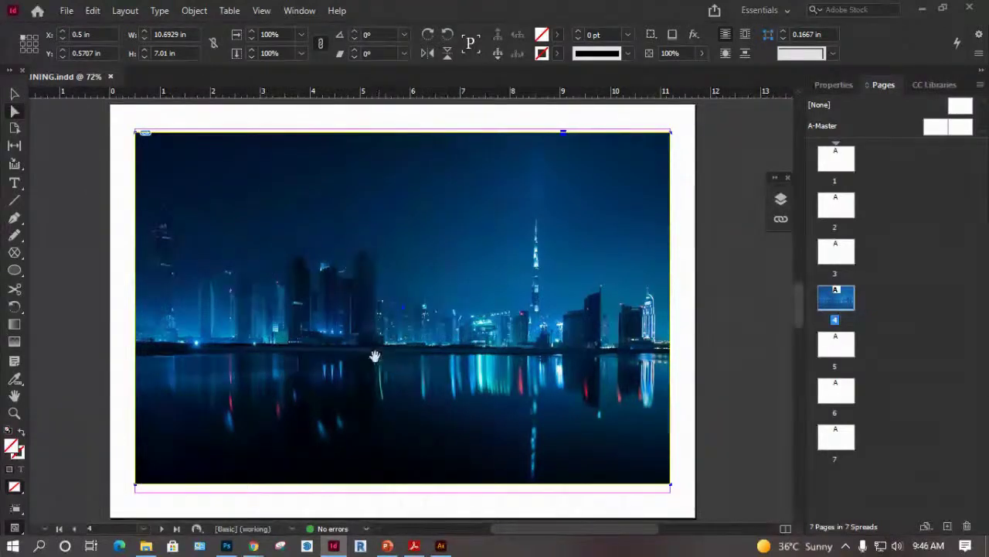
click(15, 94)
drag(333, 334, 335, 208)
click(707, 395)
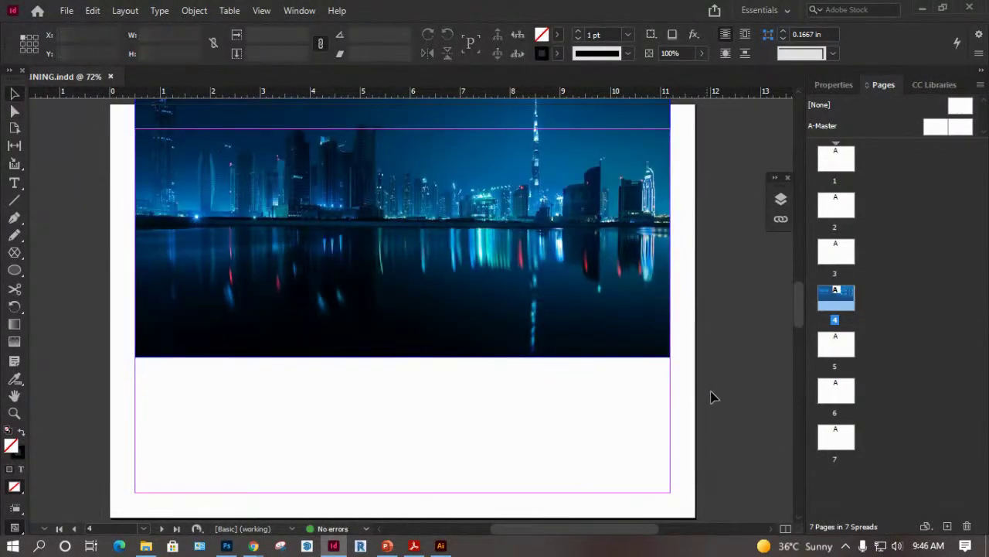
Try to move page 4 with the Page tool and undo the move.
scroll(397, 287, up, 2)
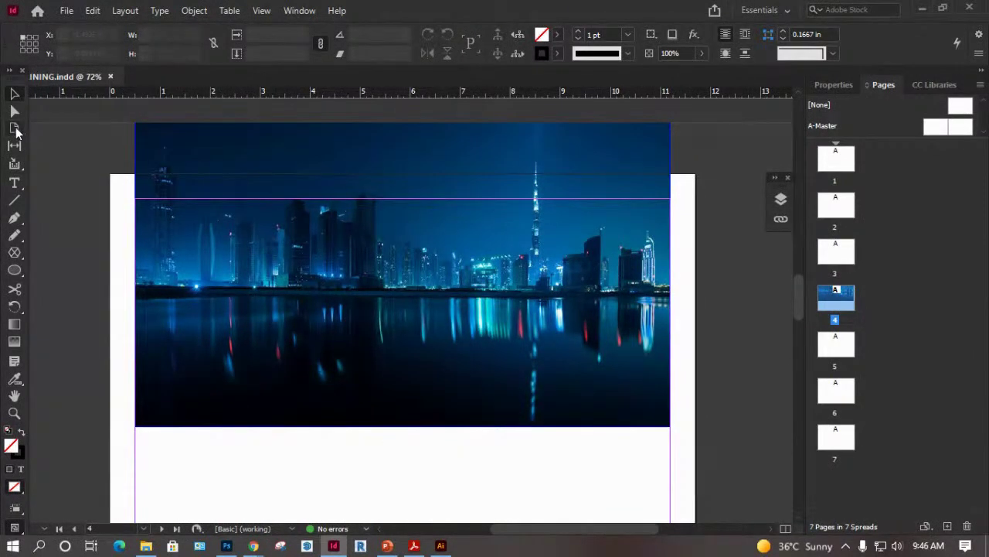
click(14, 129)
drag(249, 379, 260, 336)
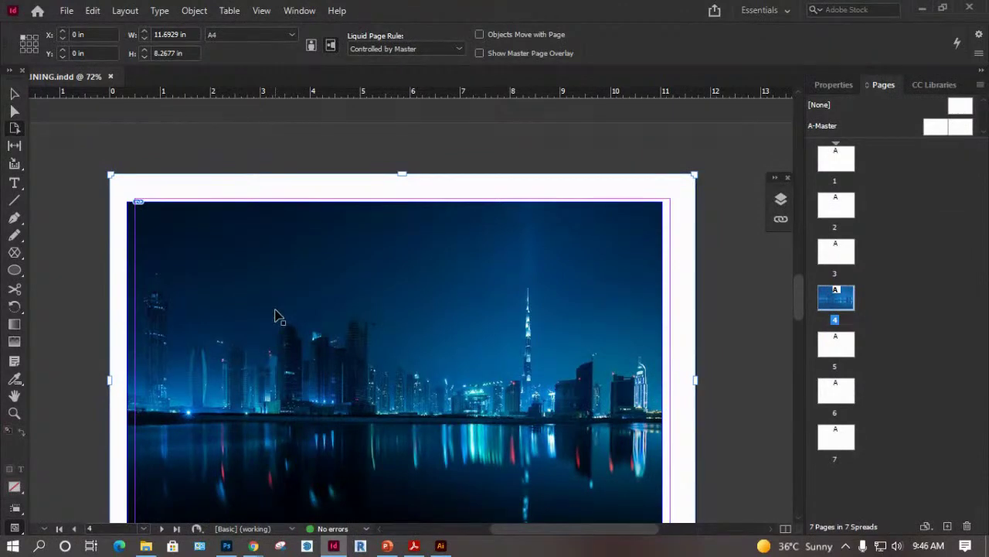
key(ctrl+z)
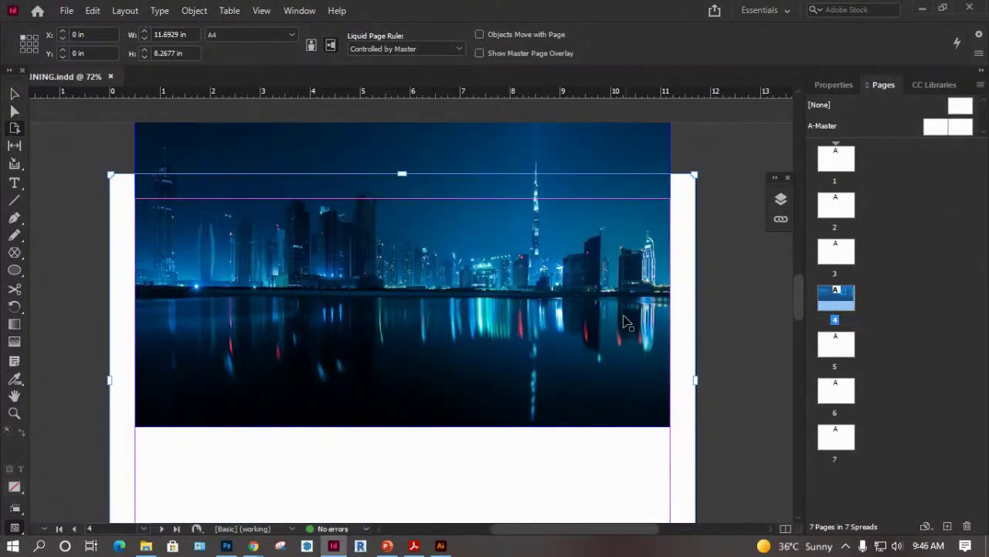
click(732, 152)
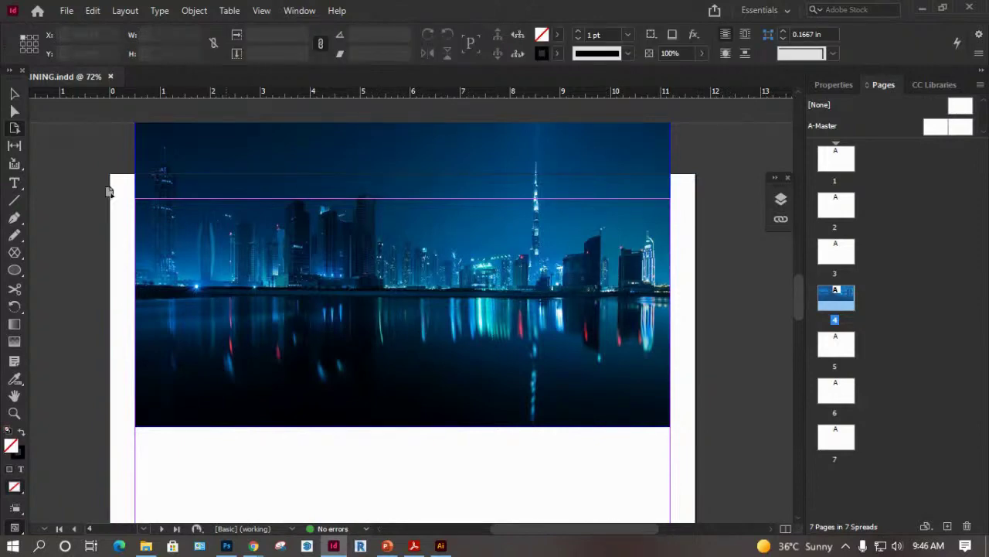
Draw an ellipse about 1.4 in by 1.18 in over the city's sky and fill it with C=100 M=0 Y=0 K=0.
click(15, 270)
drag(225, 167, 296, 226)
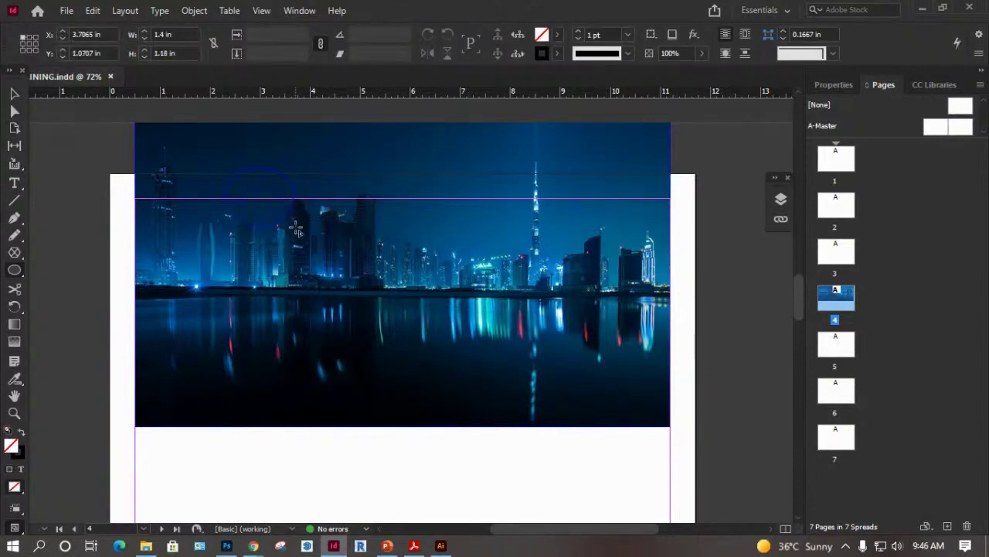
click(557, 35)
click(428, 143)
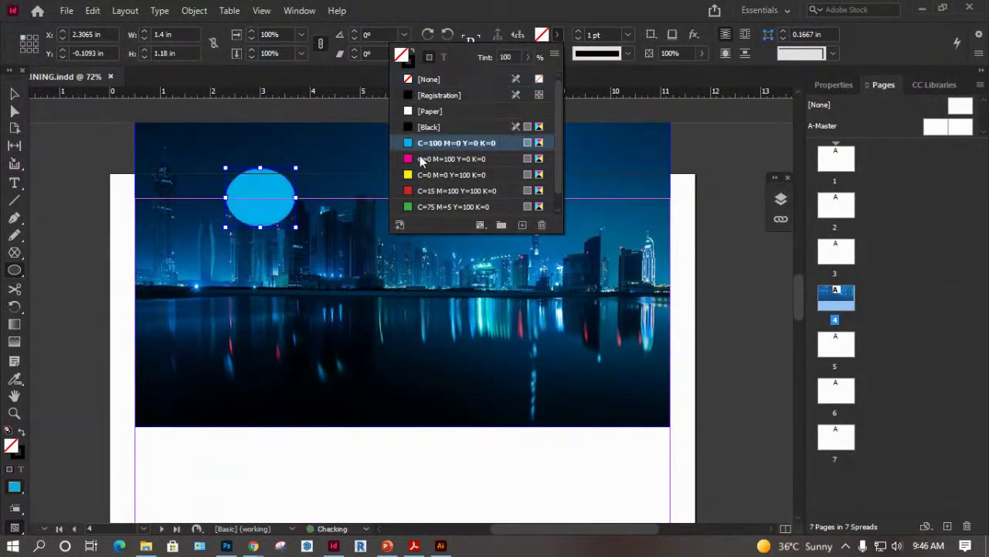
Draw a circle about 2.34 in across near the city image's center, fill it with C=0 M=100 Y=0 K=0 and deselect it.
drag(351, 240, 469, 357)
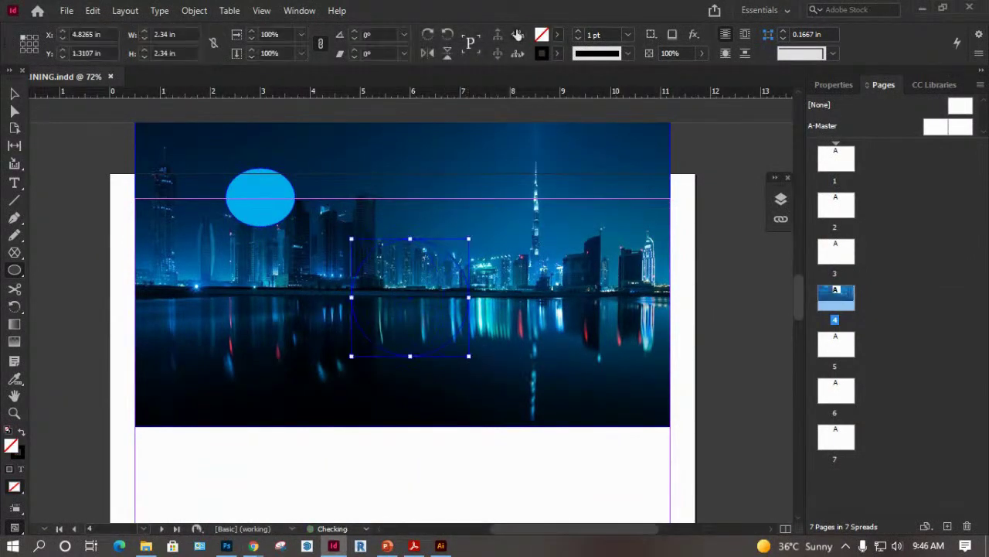
click(556, 36)
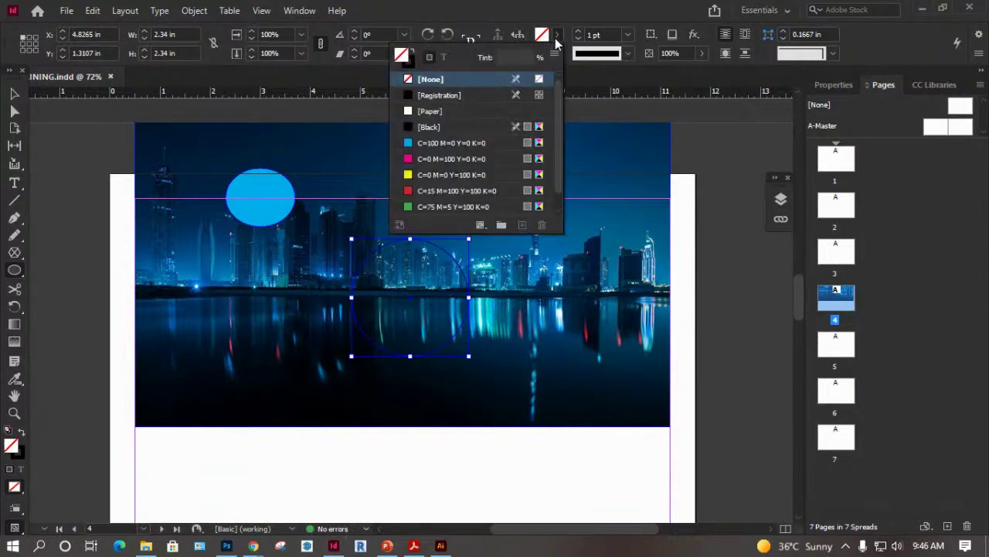
click(441, 159)
click(16, 95)
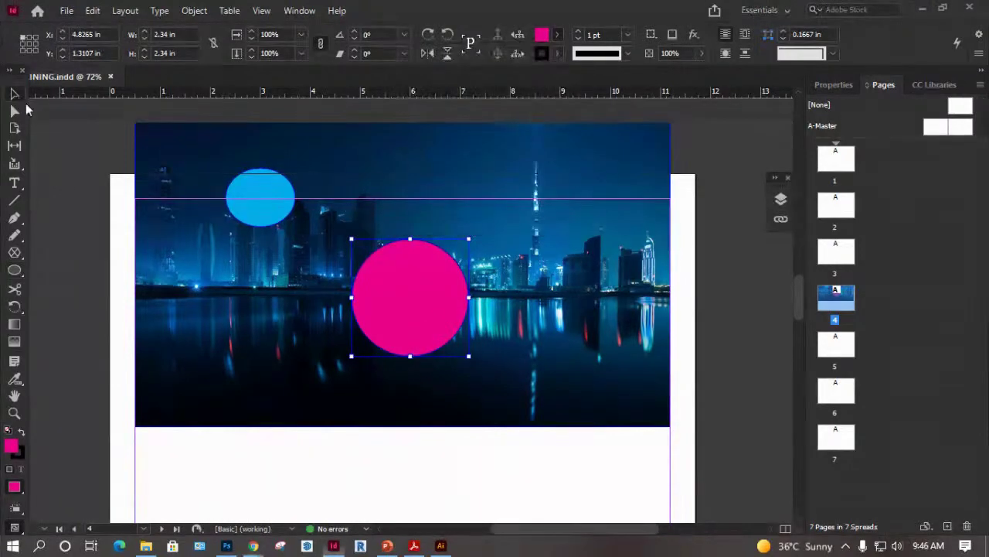
click(73, 170)
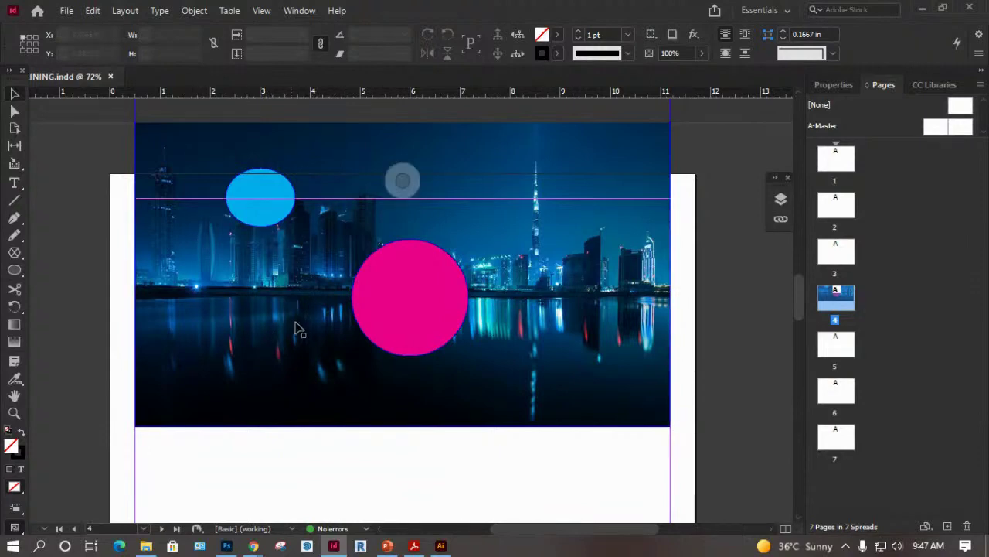
Try to select the city image together with both circles on page 4 and check the Group command.
scroll(299, 331, up, 2)
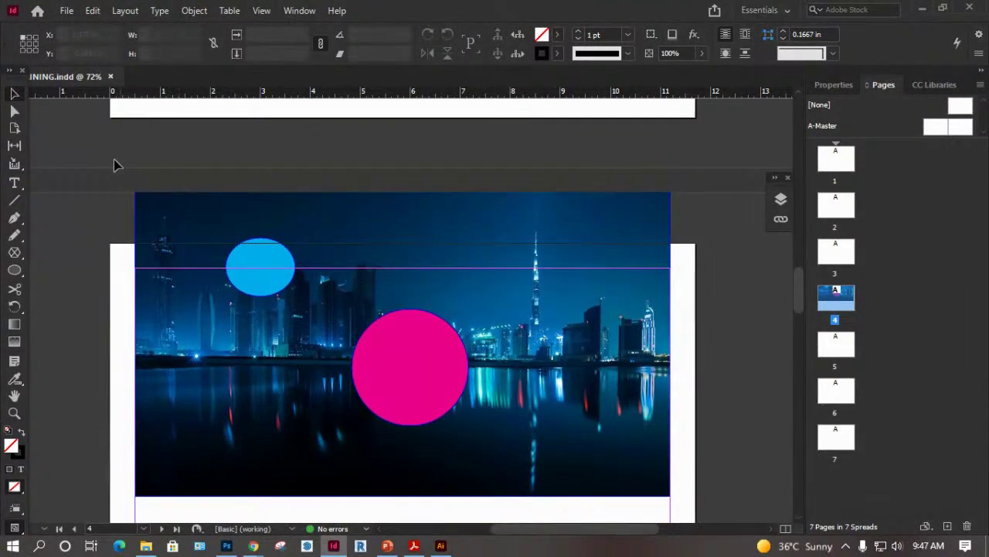
drag(68, 132, 697, 504)
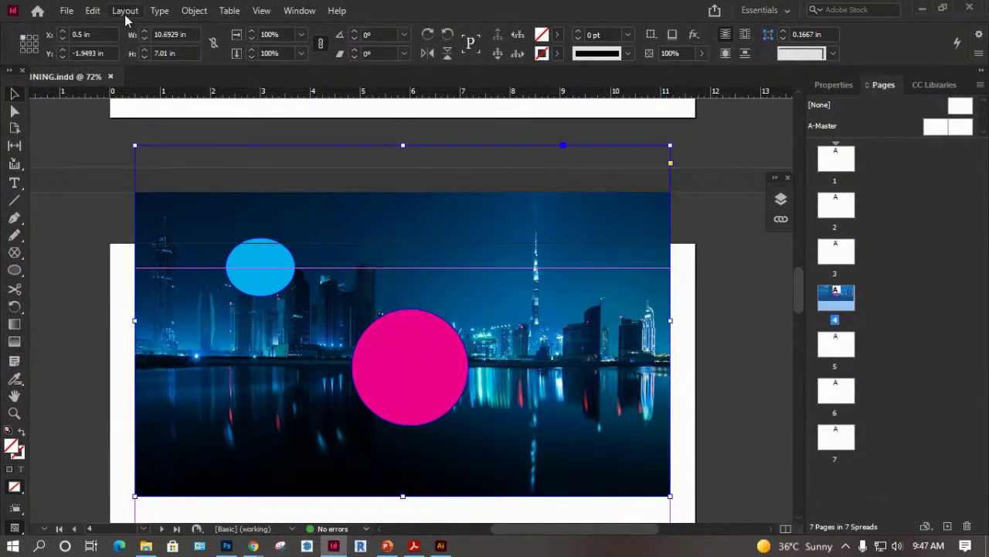
click(184, 11)
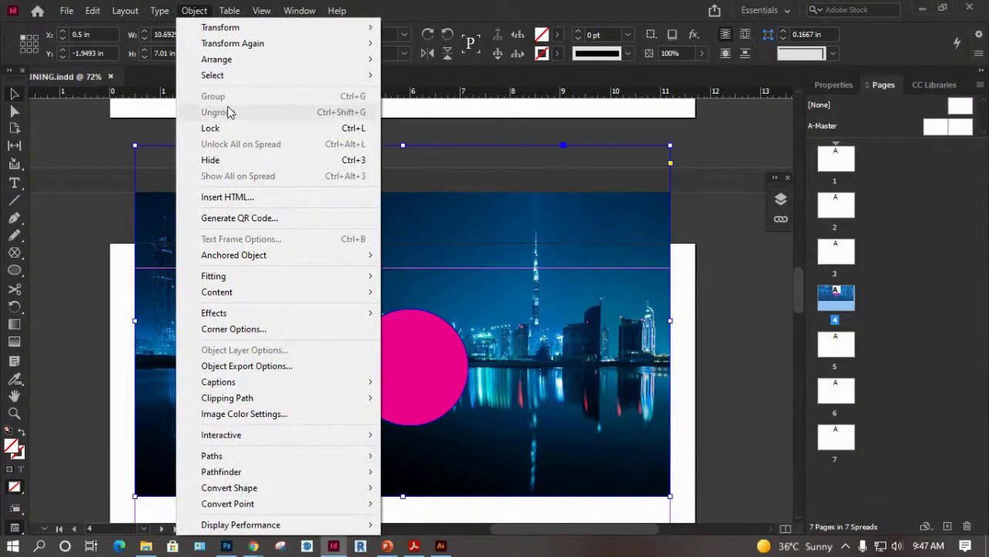
click(82, 205)
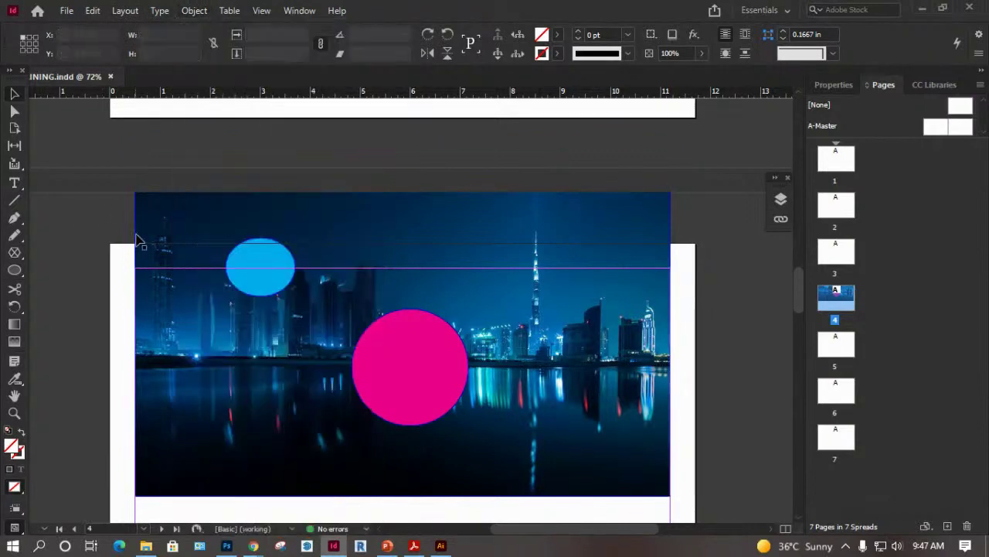
click(92, 10)
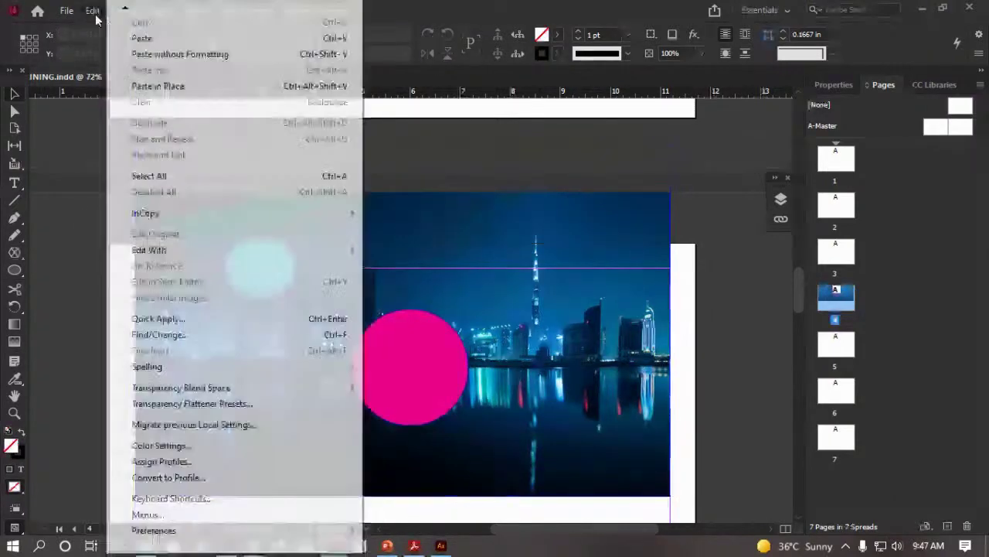
click(55, 220)
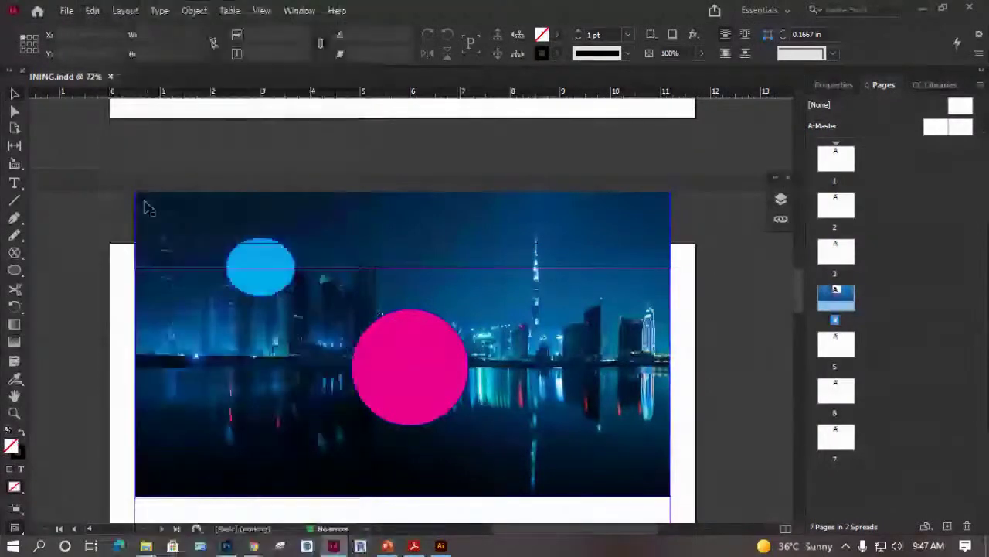
click(147, 208)
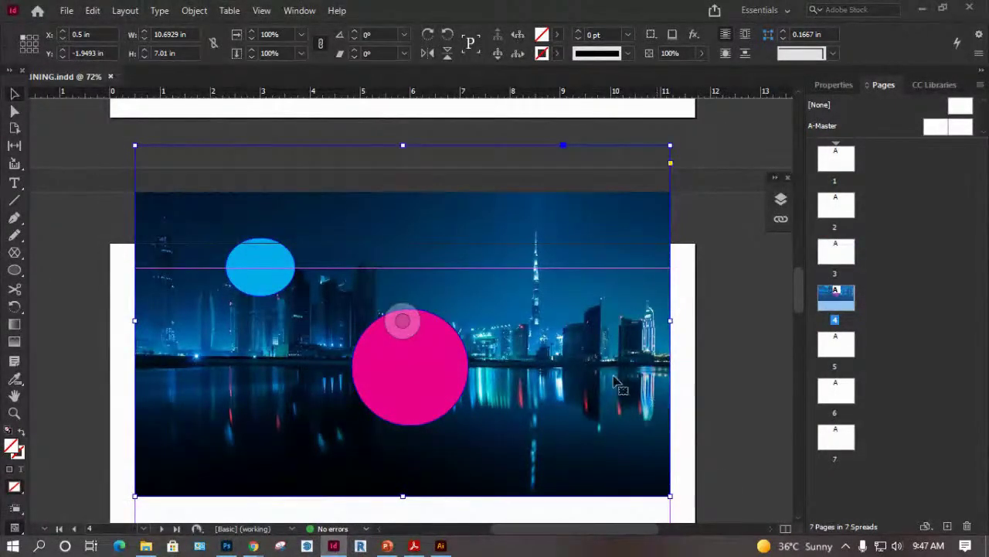
key(l)
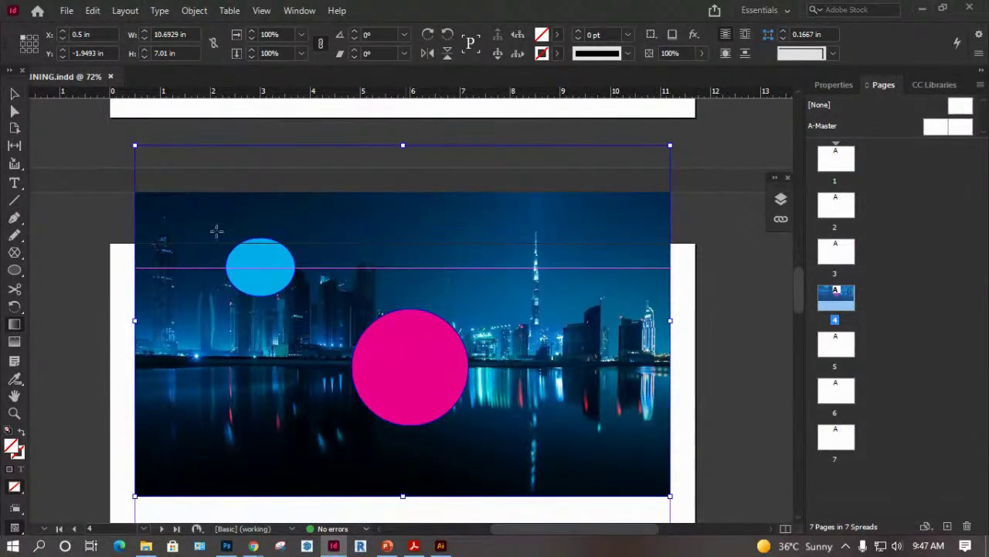
key(v)
click(189, 168)
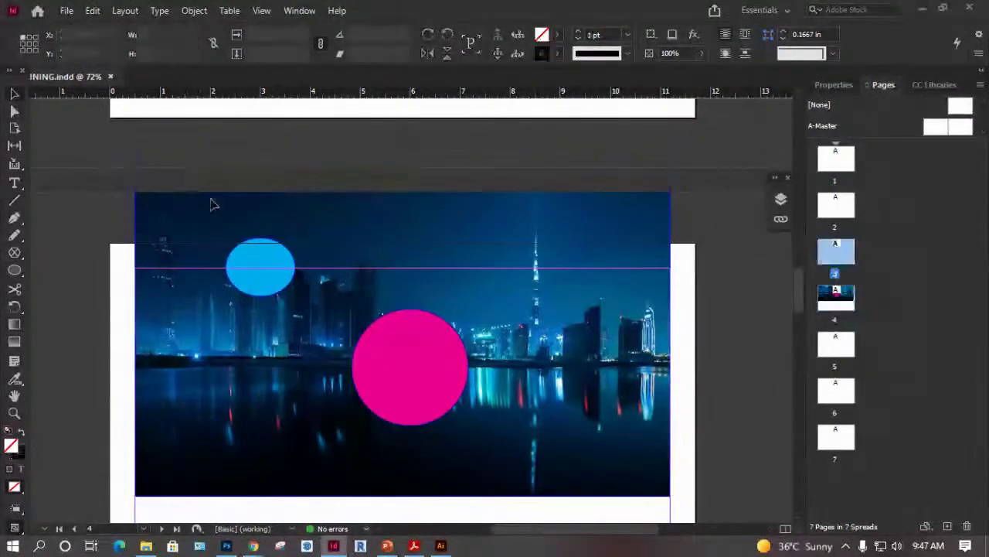
Move the magenta circle slightly down to about X 4.89 in, Y 1.87 in, and undo a second downward move.
drag(410, 371, 413, 399)
click(376, 327)
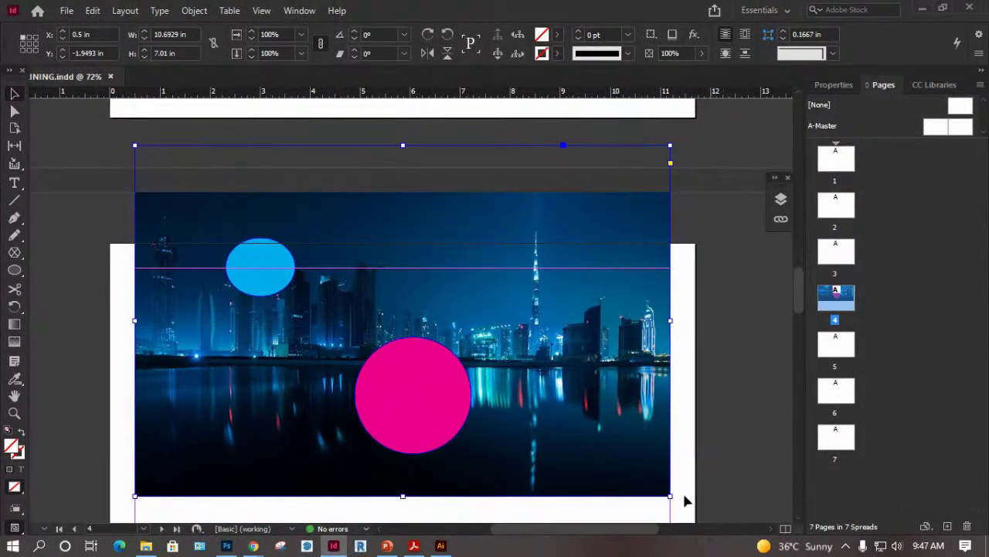
drag(408, 357, 412, 412)
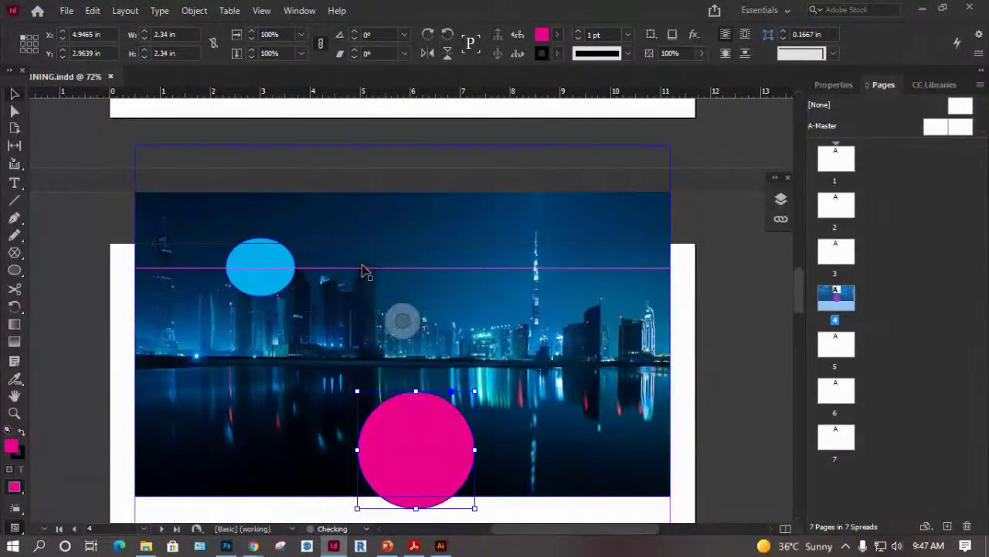
key(ctrl+z)
scroll(386, 285, down, 1)
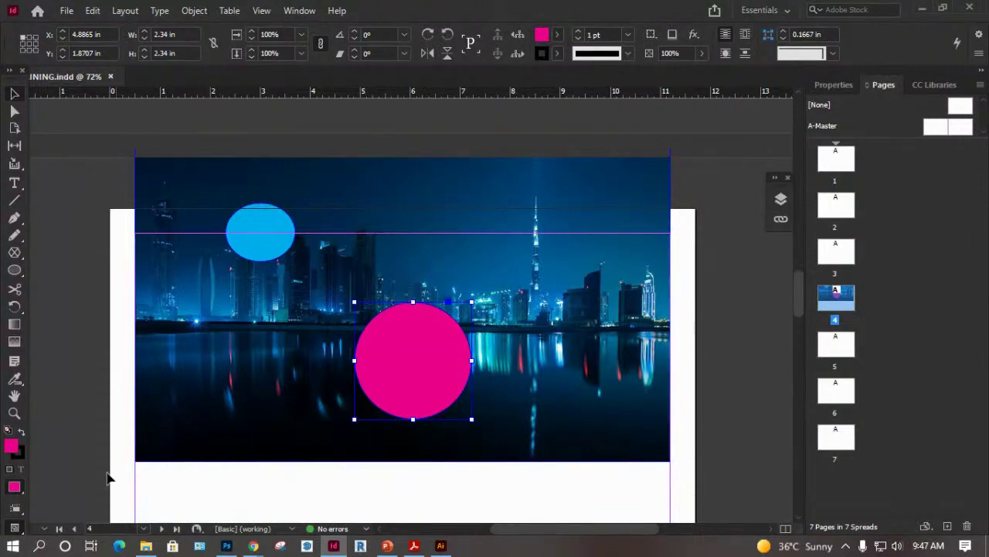
Select the city image together with the magenta circle, check the grouping commands, and deselect everything.
click(667, 161)
click(194, 13)
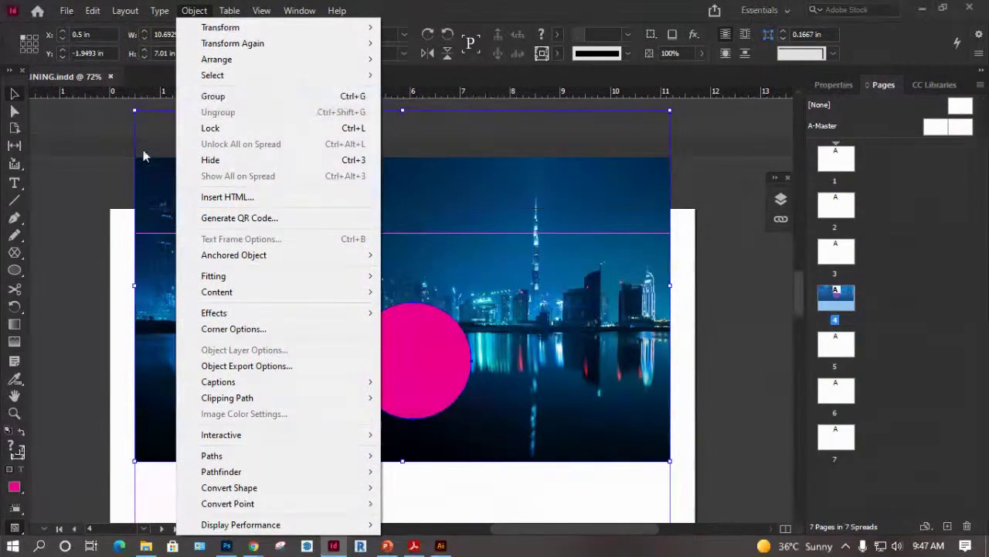
click(94, 175)
click(94, 174)
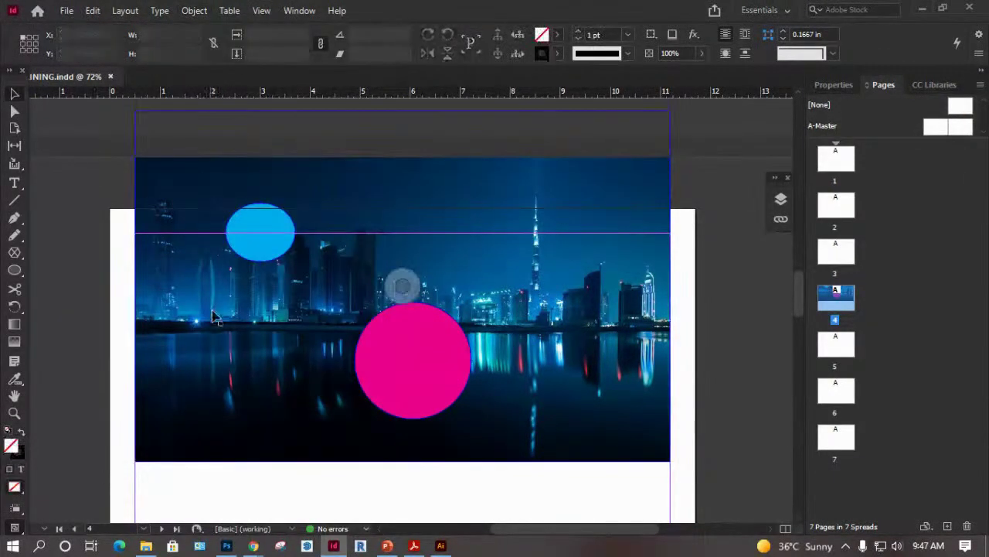
Move page 4 upward with the Page tool until the city image lies entirely on the page.
scroll(229, 358, down, 3)
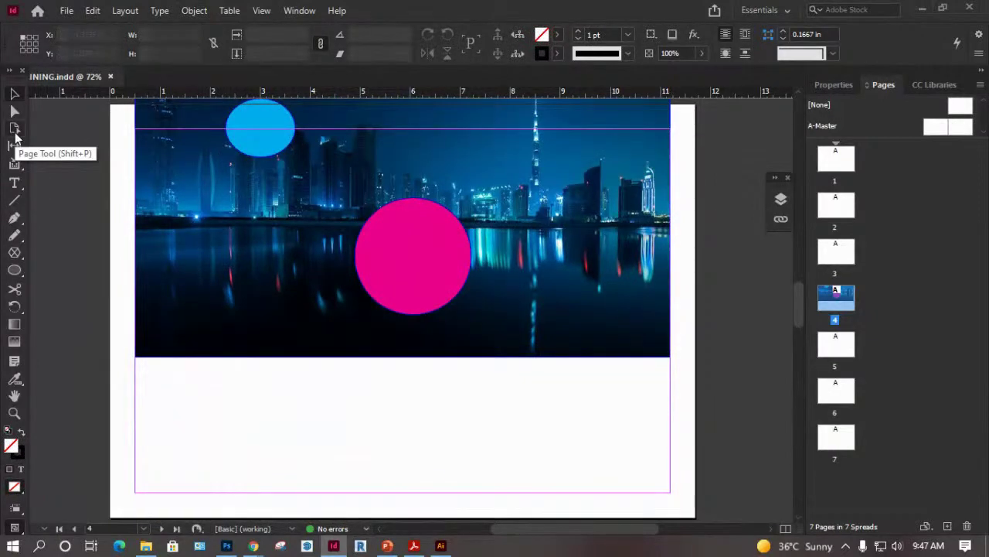
click(15, 129)
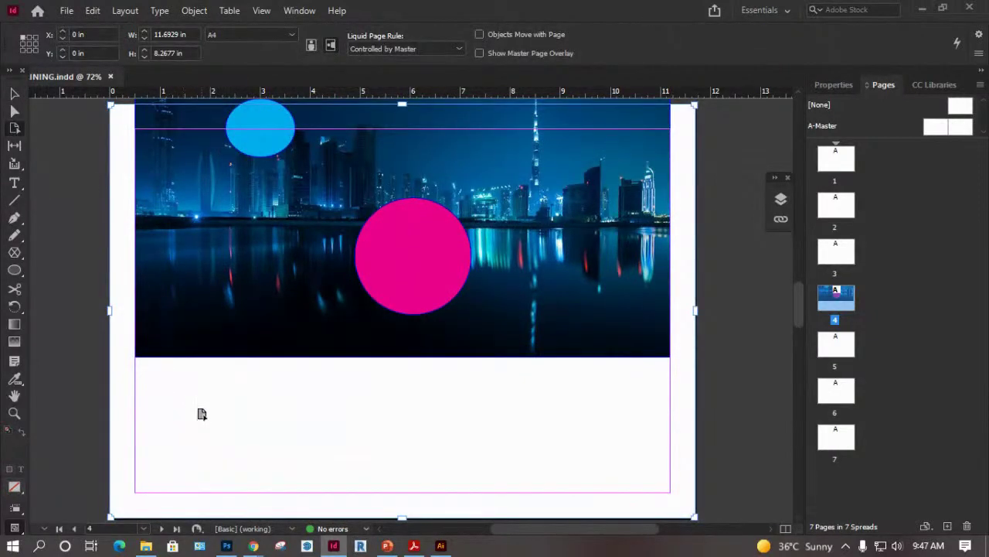
drag(206, 438, 205, 308)
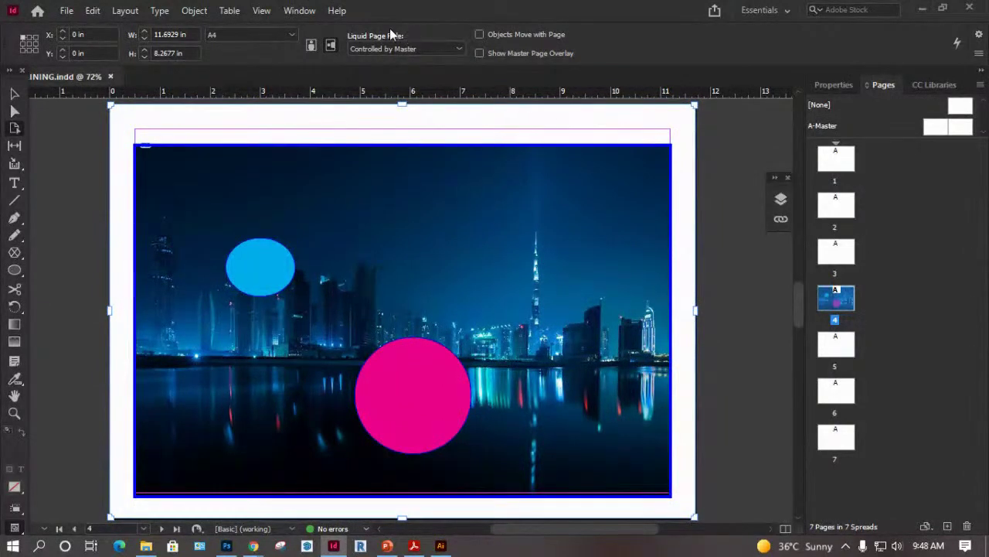
Try the Objects Move with Page option on page 4 and turn it off again.
click(522, 35)
drag(129, 159, 303, 226)
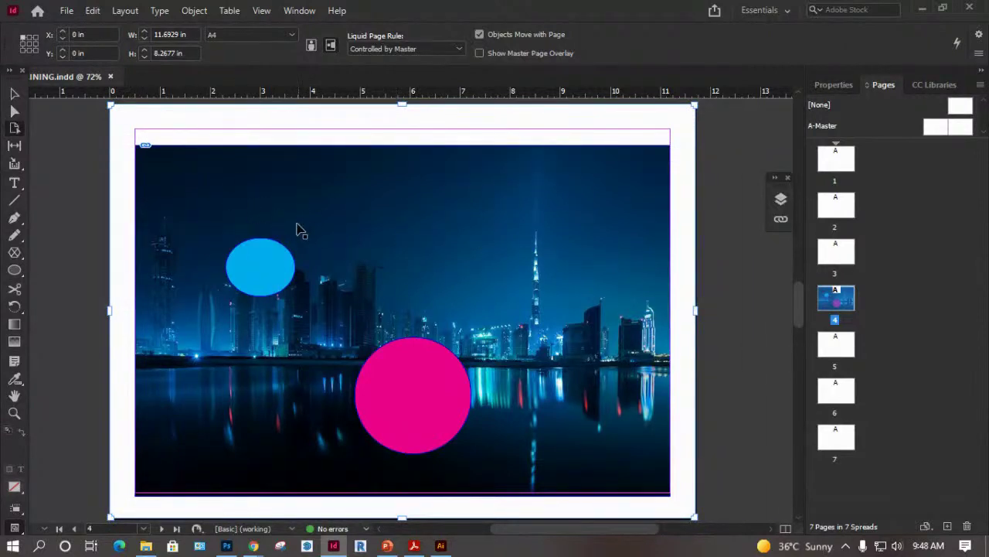
key(v)
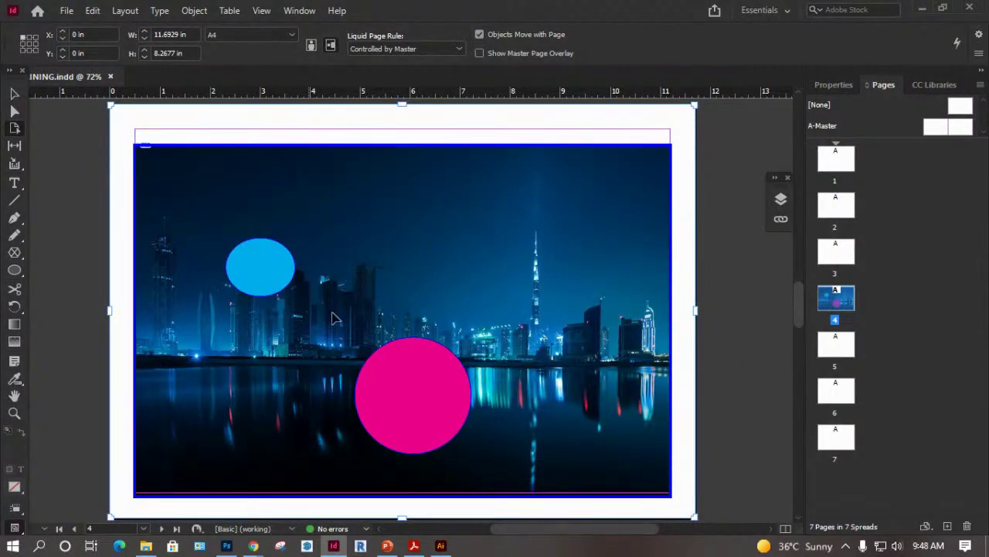
scroll(313, 249, down, 1)
click(479, 34)
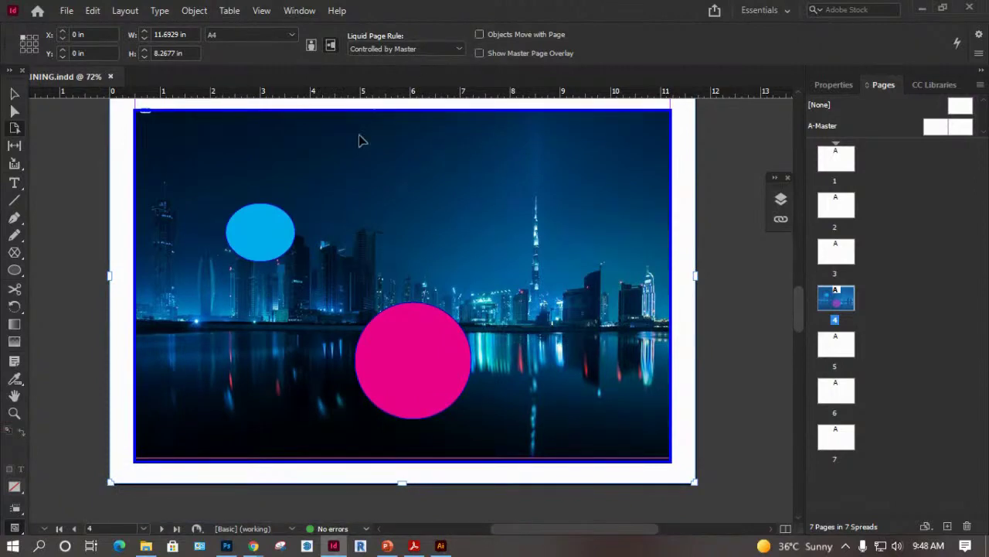
key(v)
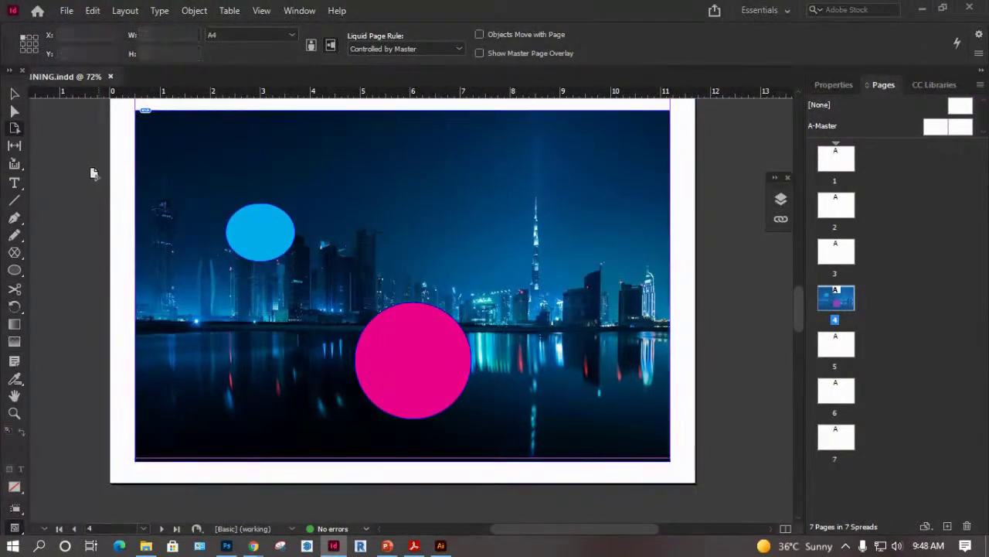
Switch to the Content Collector tool and load the conveyor with all pages including pasteboard objects.
click(17, 147)
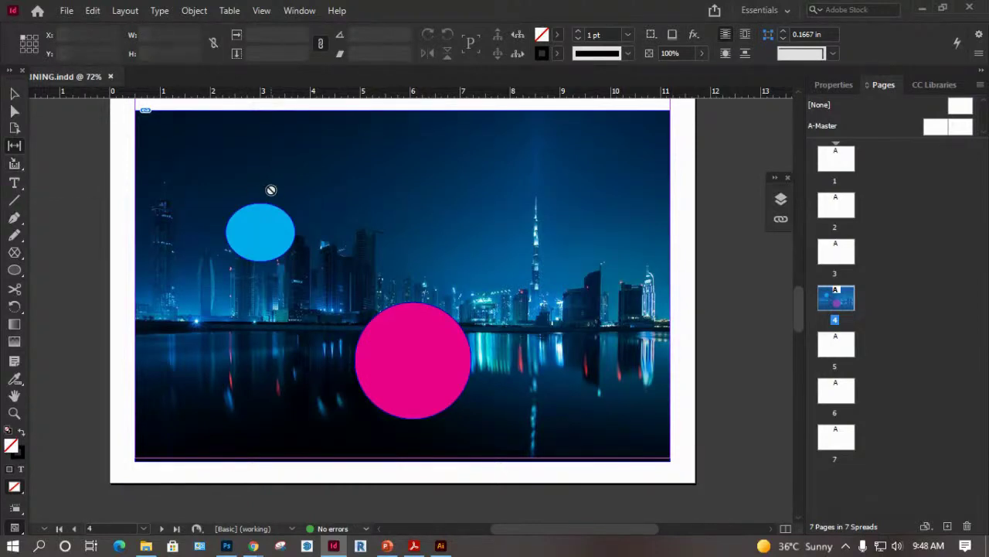
scroll(270, 190, up, 1)
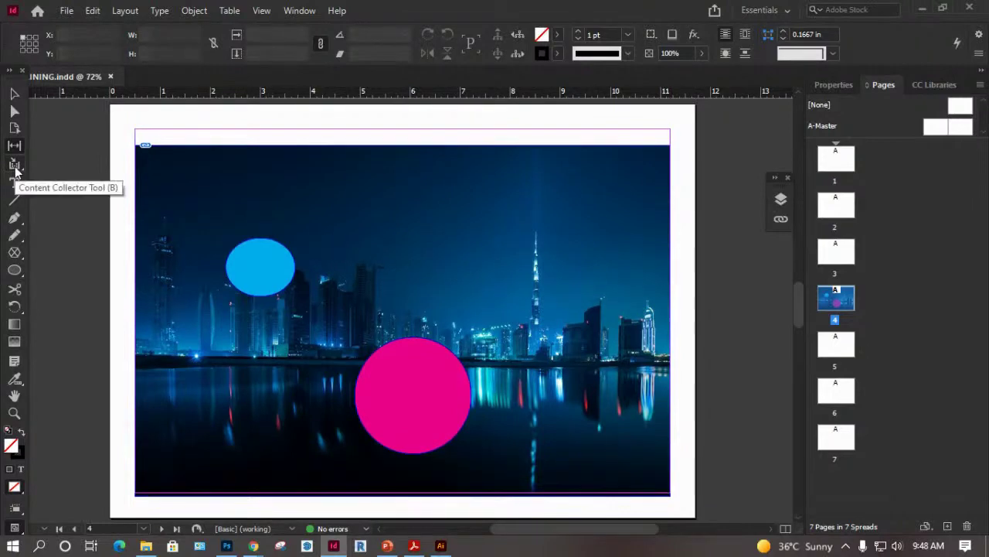
click(14, 167)
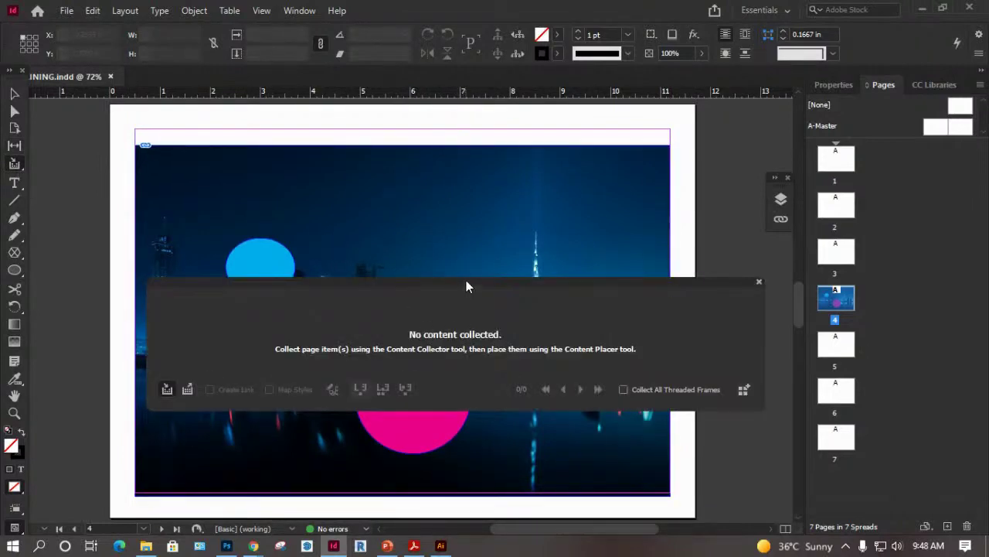
drag(466, 282, 452, 247)
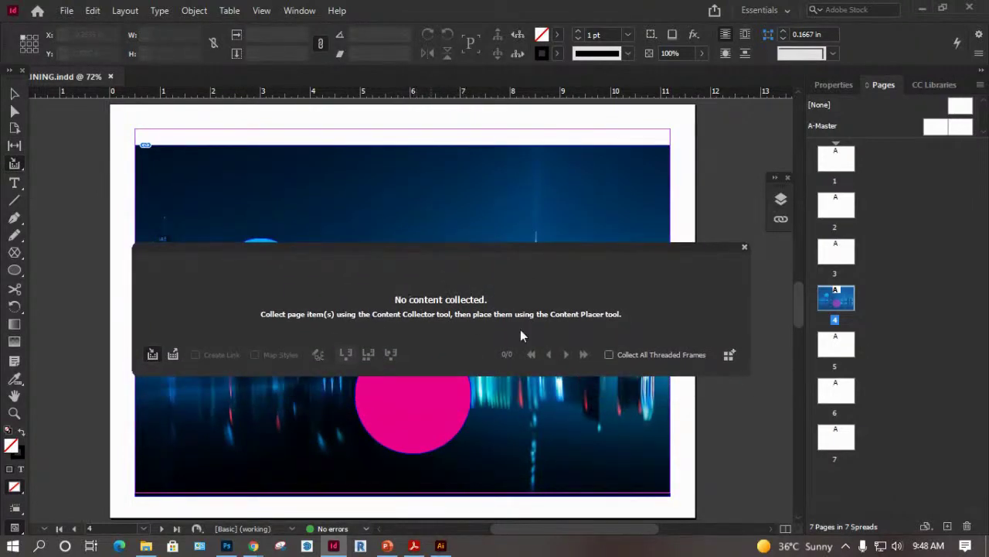
click(733, 352)
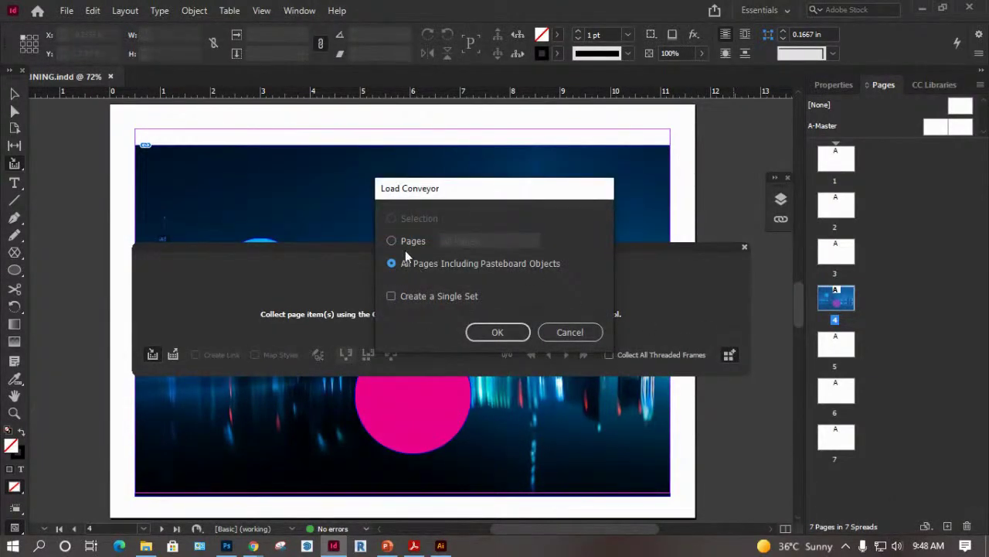
click(494, 330)
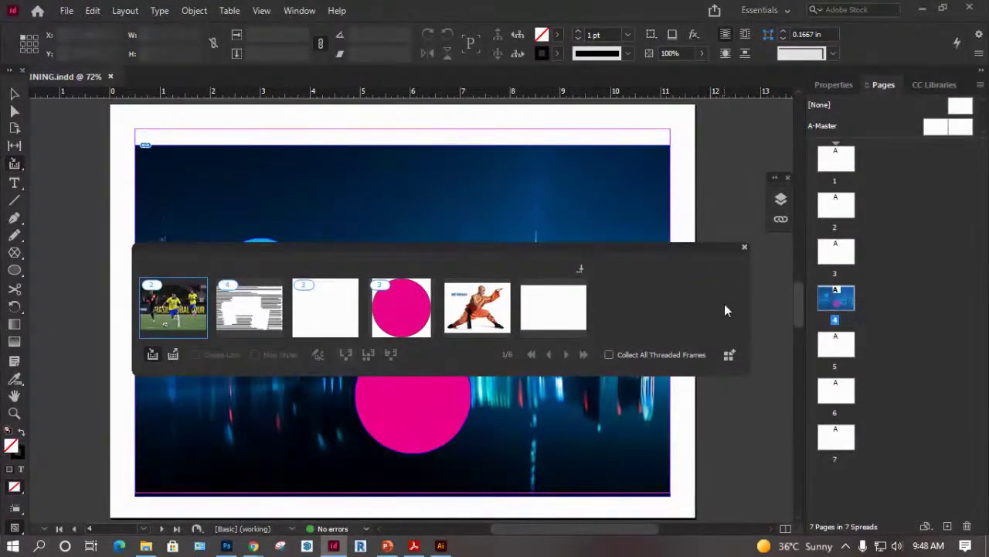
Clear all collected items from the content conveyor.
key(Escape)
key(Escape)
key(Escape)
key(Escape)
key(Escape)
key(Escape)
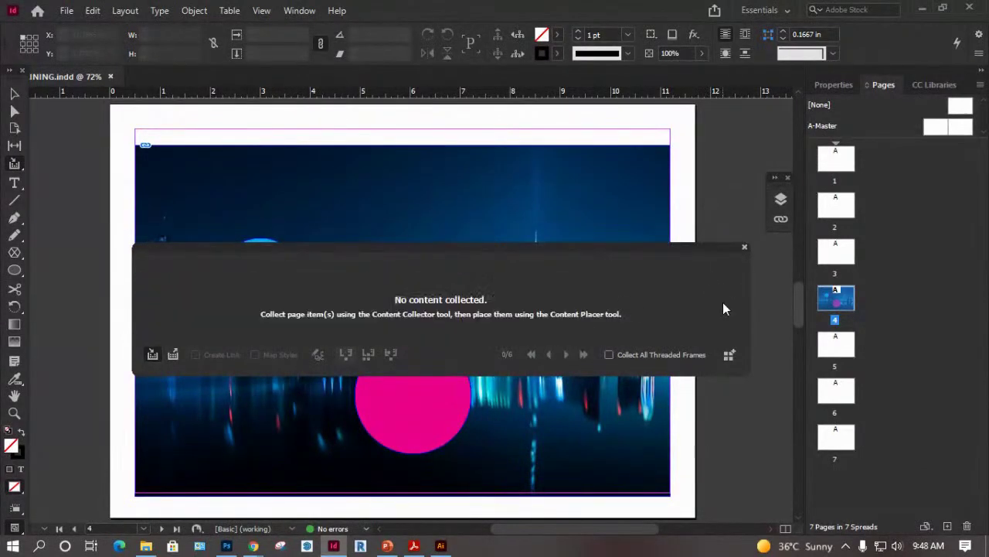
Try the Pages option for loading the conveyor, but load it with all pages including pasteboard objects.
click(729, 355)
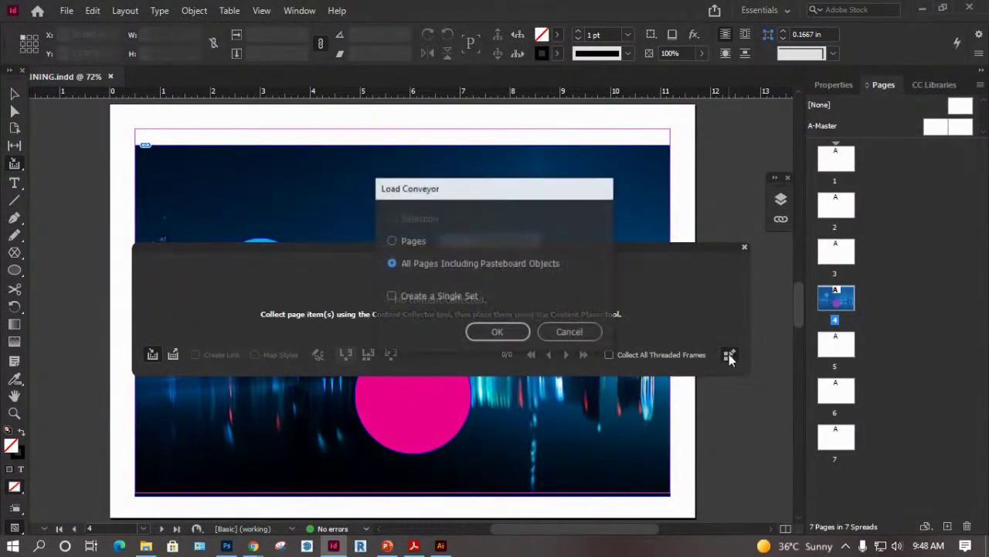
click(400, 240)
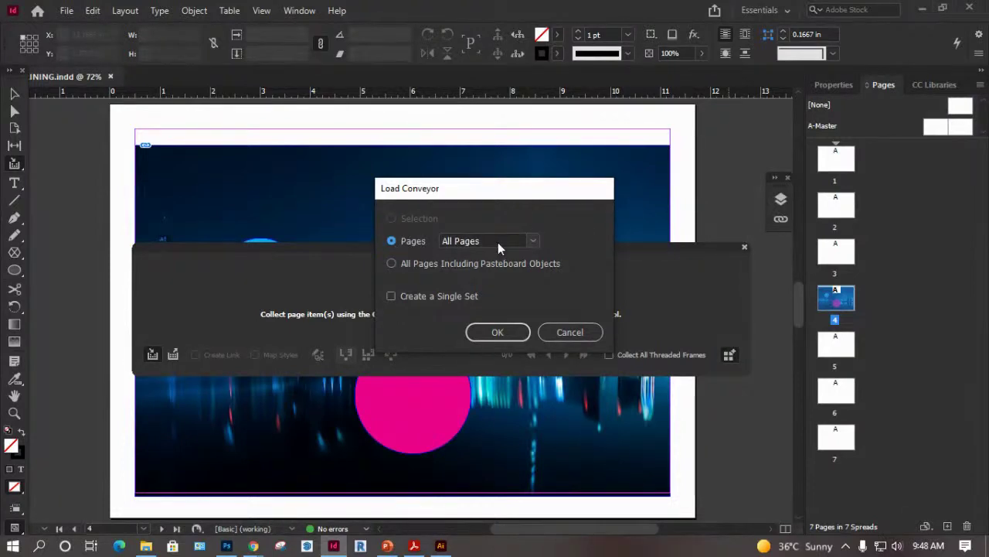
click(533, 242)
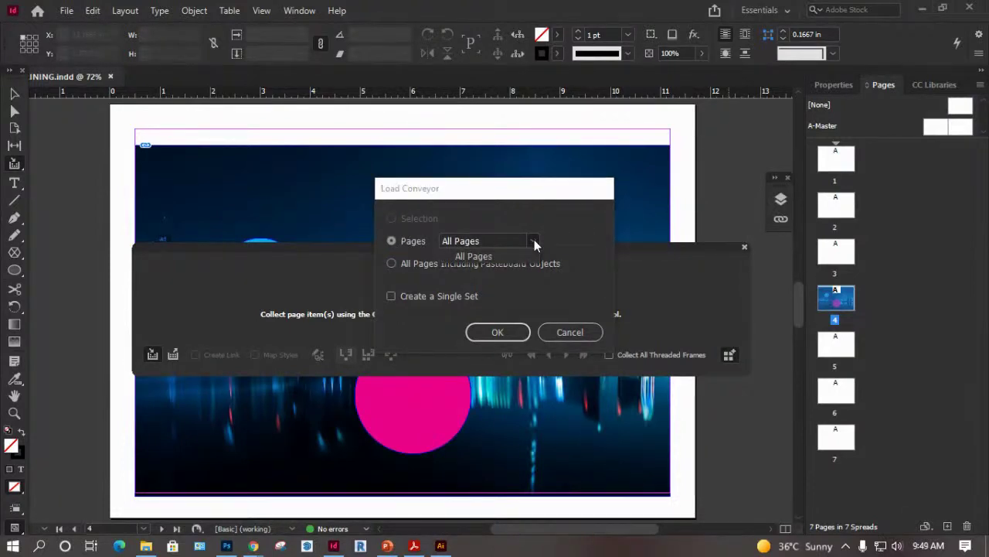
click(532, 240)
click(532, 241)
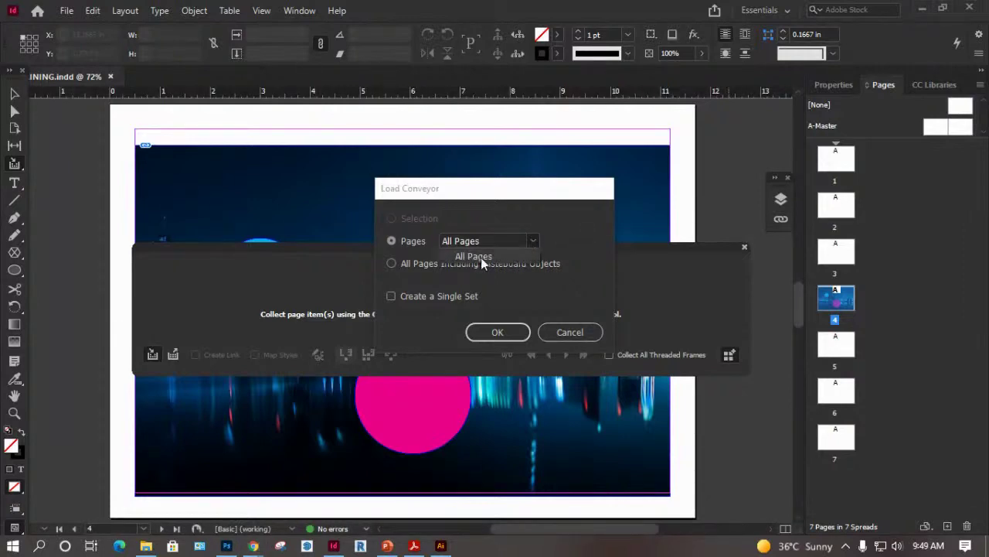
click(521, 241)
click(532, 242)
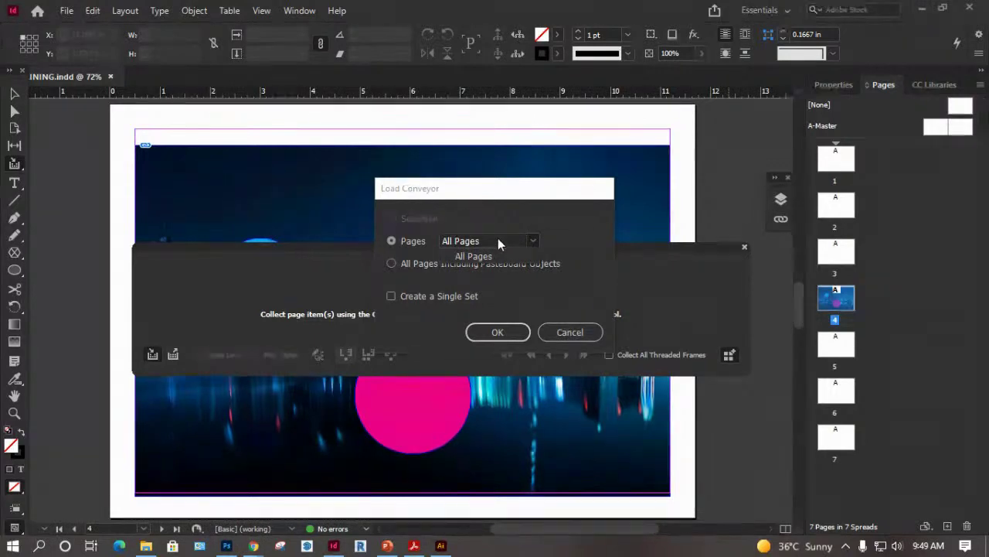
click(501, 239)
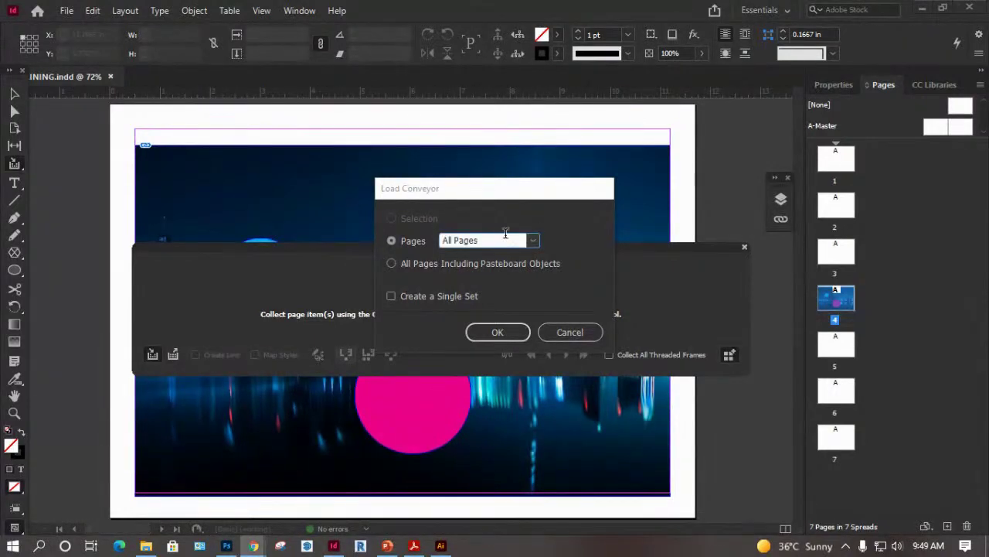
click(423, 266)
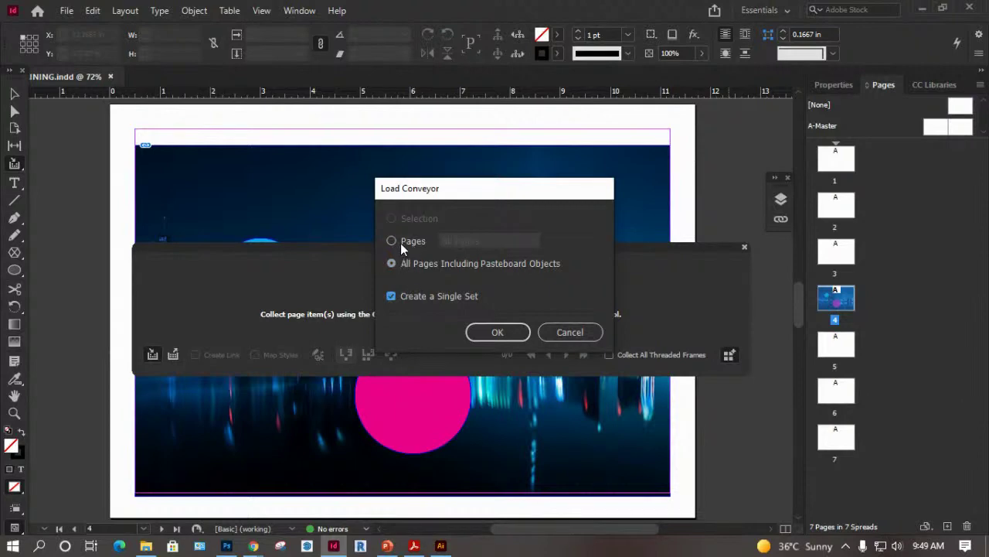
click(400, 239)
click(417, 264)
click(495, 333)
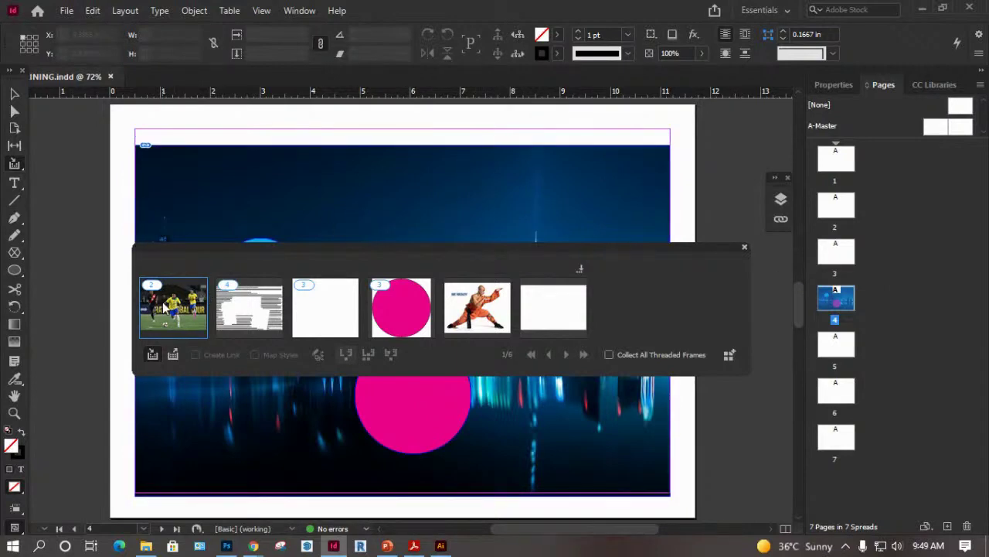
Place the first collected set, the football image with its title, on page 5 using the Content Placer, unlocking and showing the affected layers.
scroll(394, 479, down, 5)
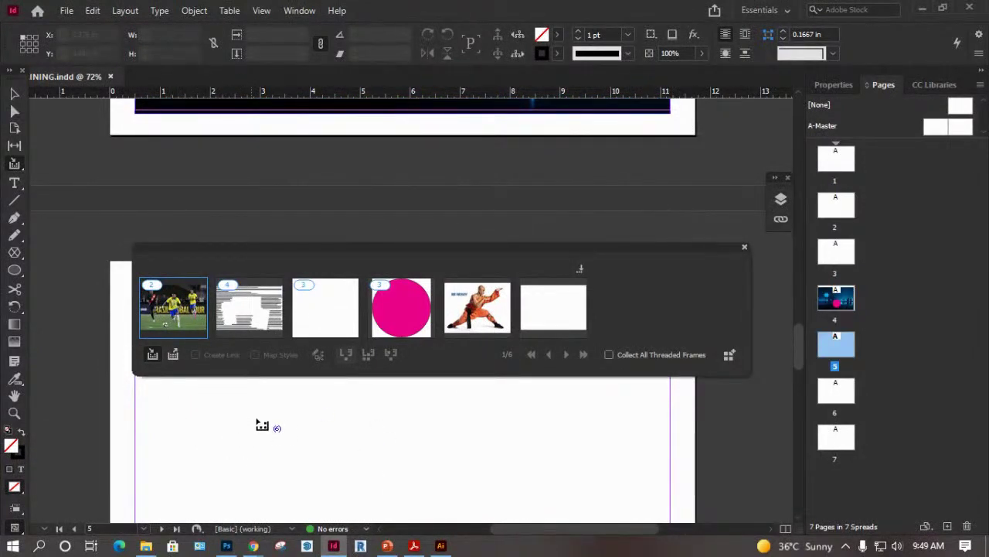
double_click(835, 346)
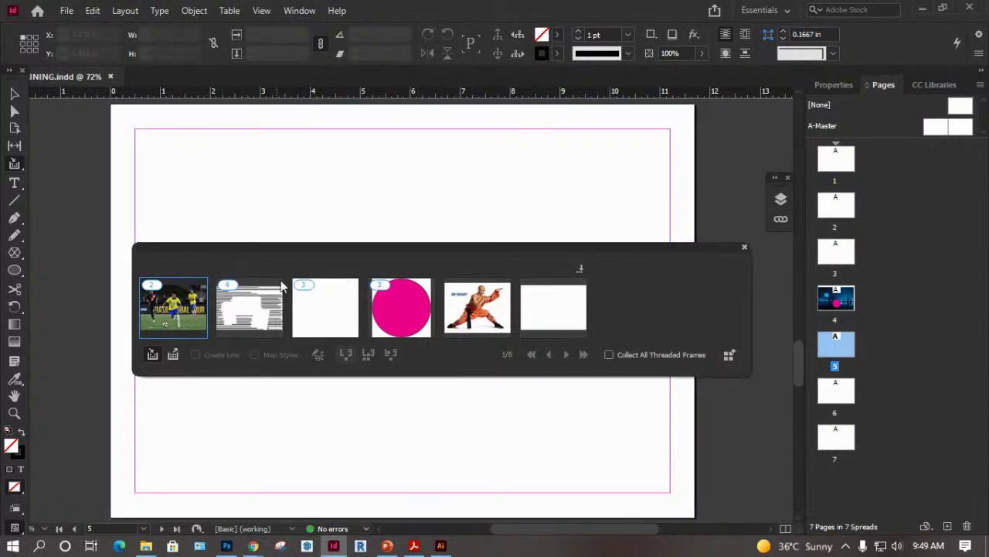
drag(296, 247, 364, 353)
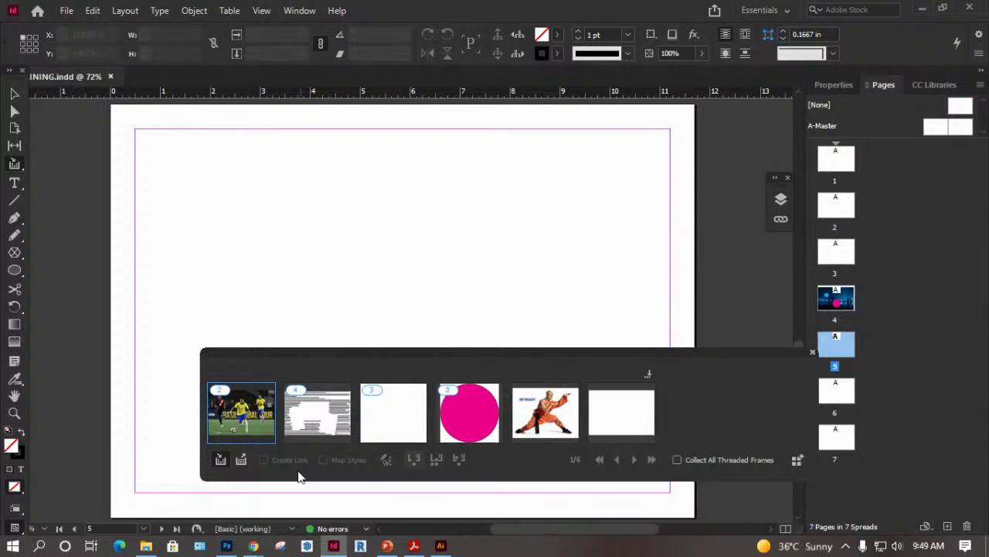
click(813, 353)
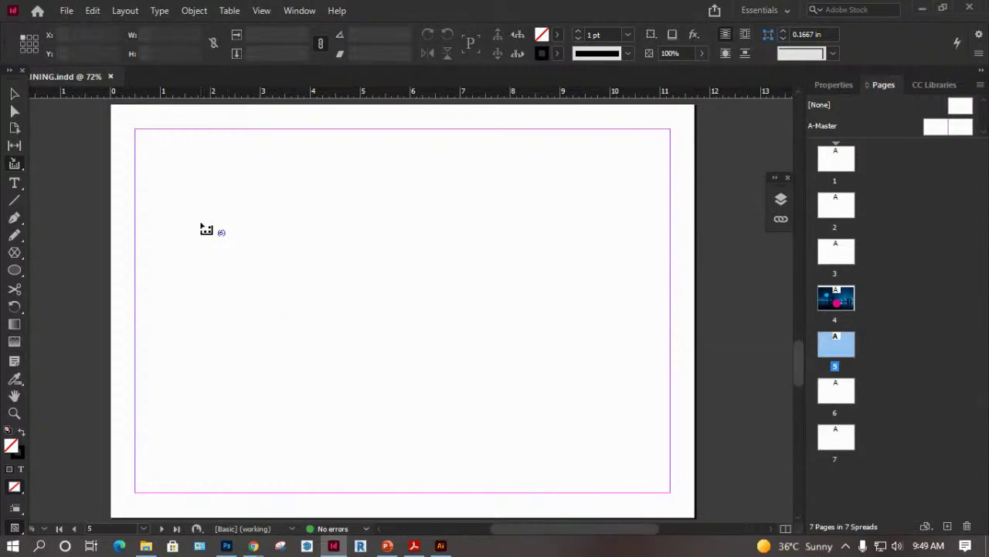
drag(187, 191, 335, 354)
click(16, 166)
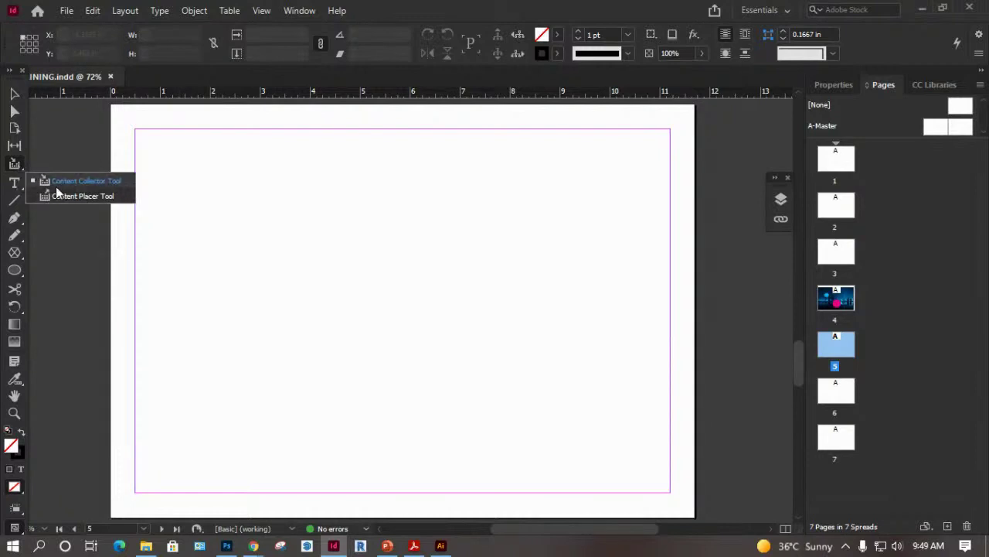
click(82, 195)
click(184, 201)
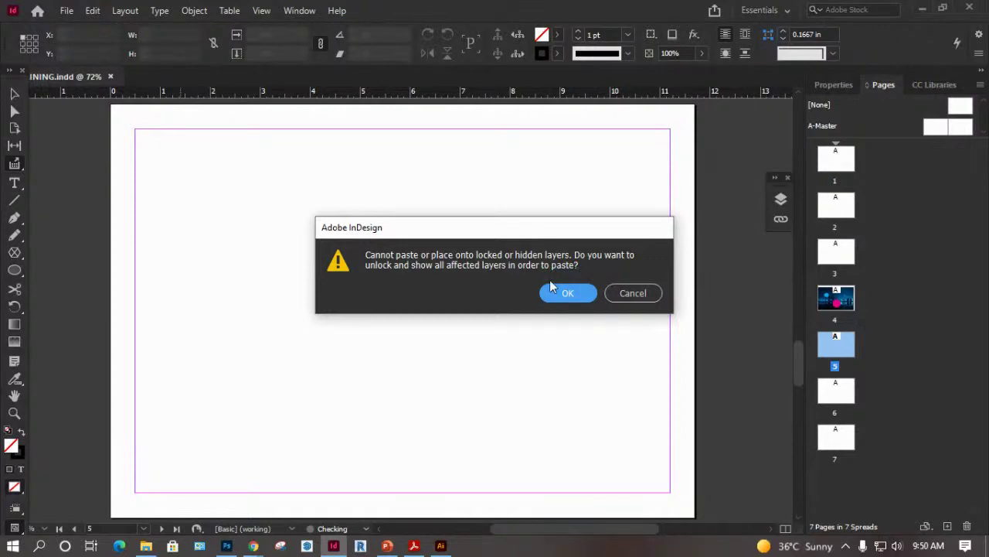
click(576, 294)
Check the layer visibility and delete the placed football set from page 5.
click(781, 199)
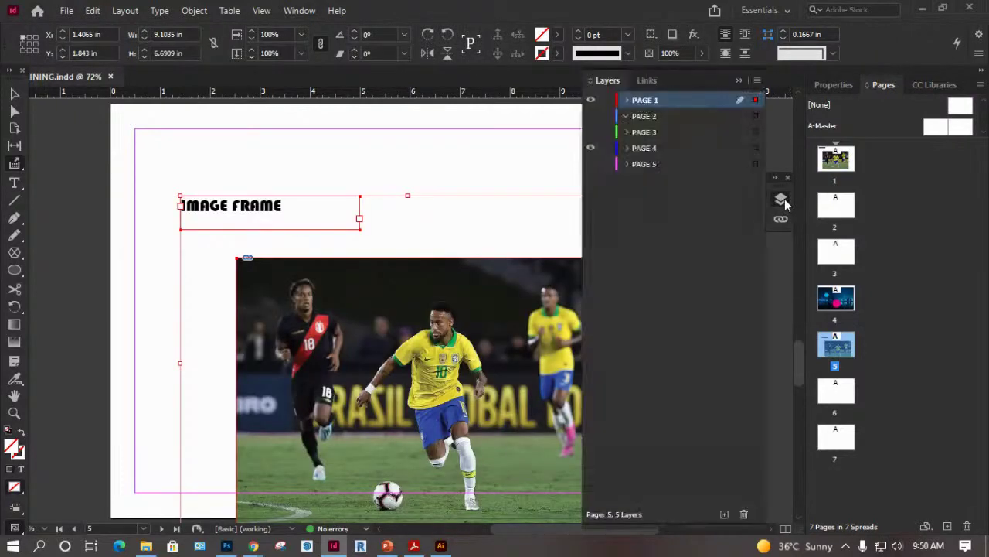
click(739, 80)
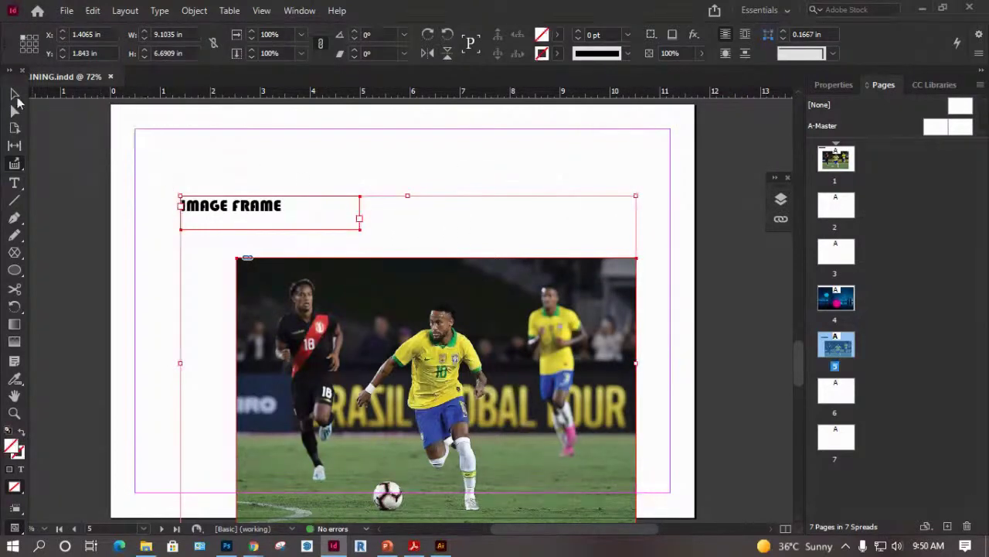
key(Delete)
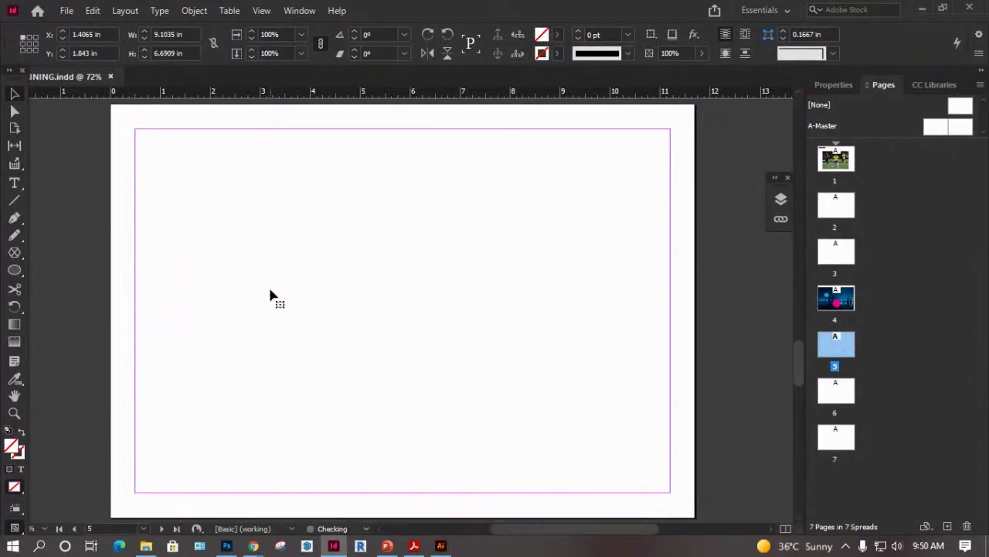
Select the football image on page 1 and examine which objects the PAGE 1 layer contains.
scroll(275, 296, up, 15)
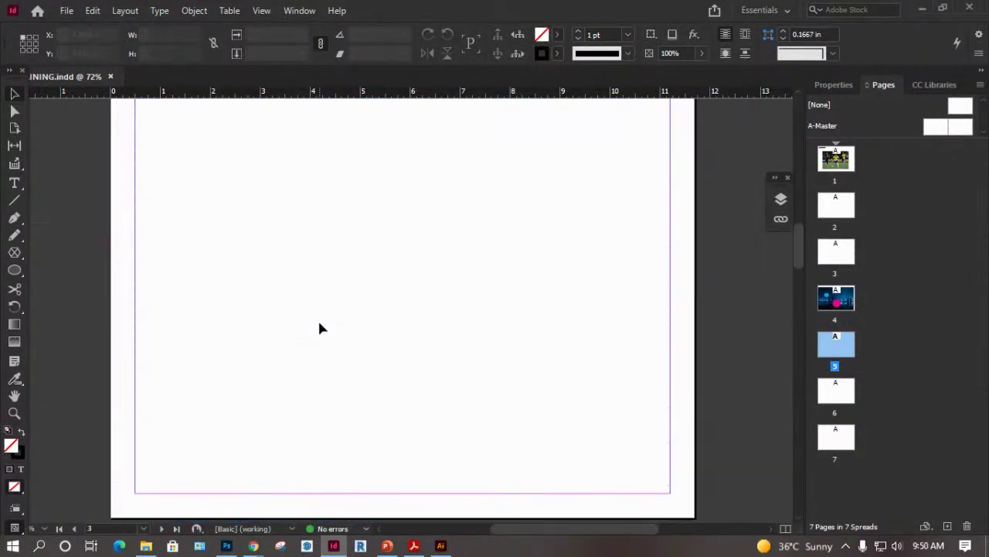
double_click(837, 158)
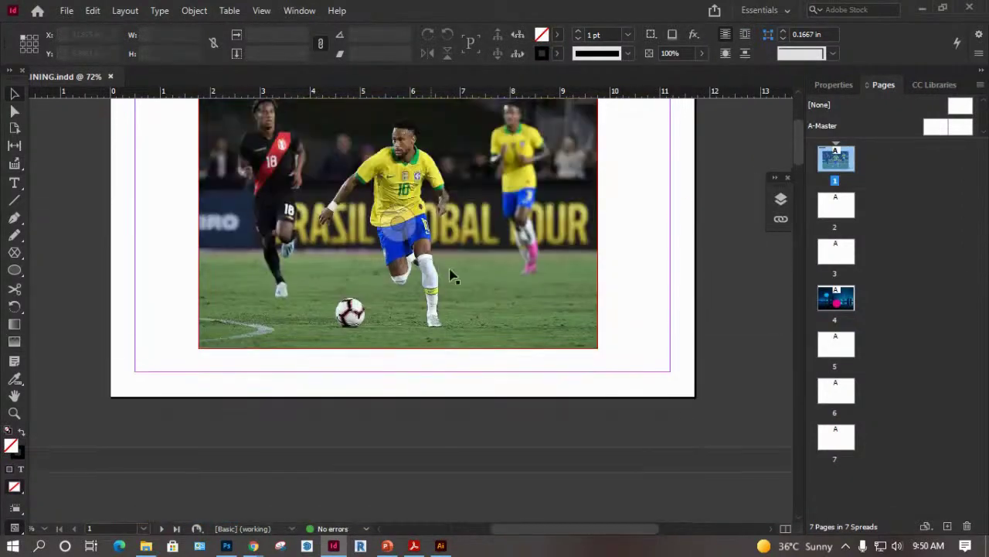
click(464, 192)
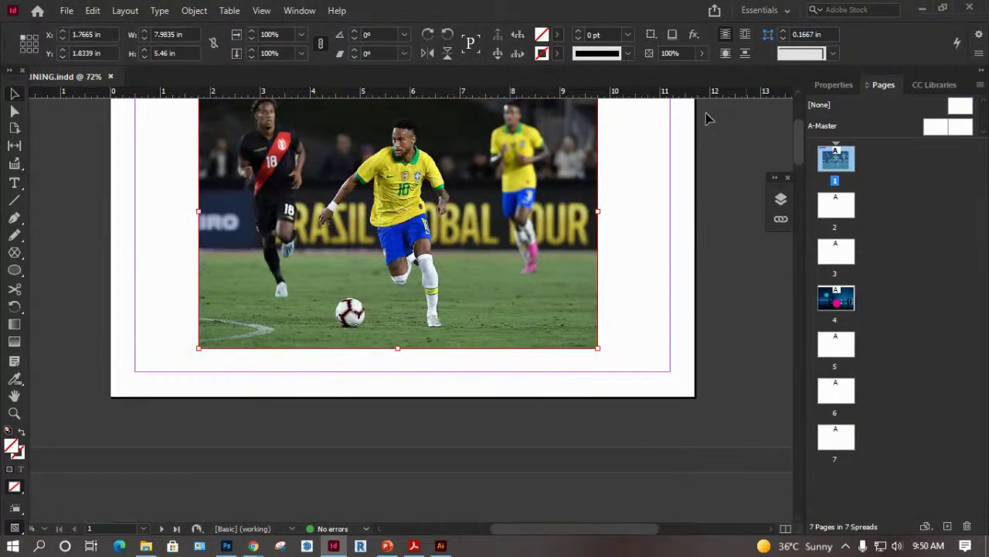
click(781, 199)
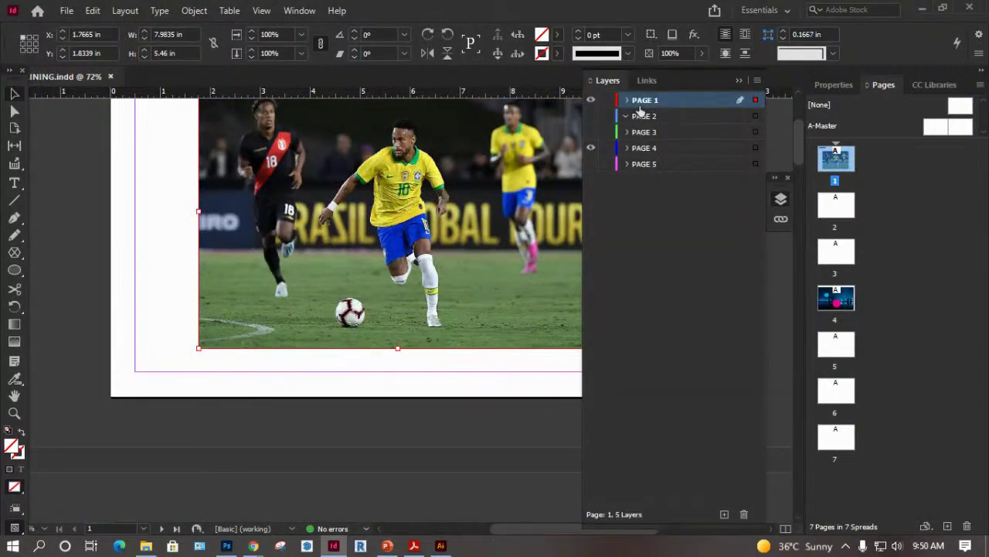
click(626, 101)
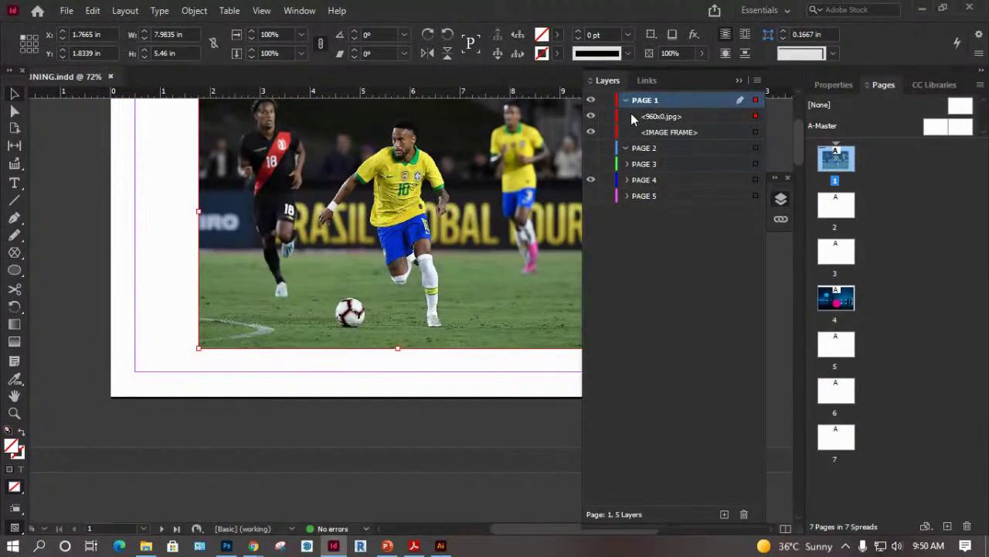
click(81, 189)
click(740, 81)
Copy the football image from page 1 to page 6, positioned at about X 1.31 in, Y 1.10 in.
click(398, 223)
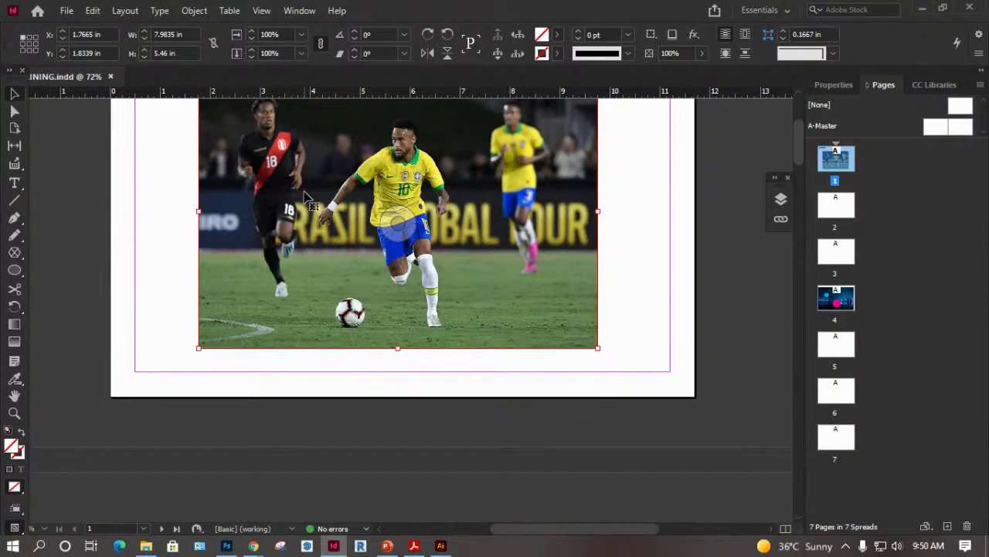
scroll(518, 294, down, 10)
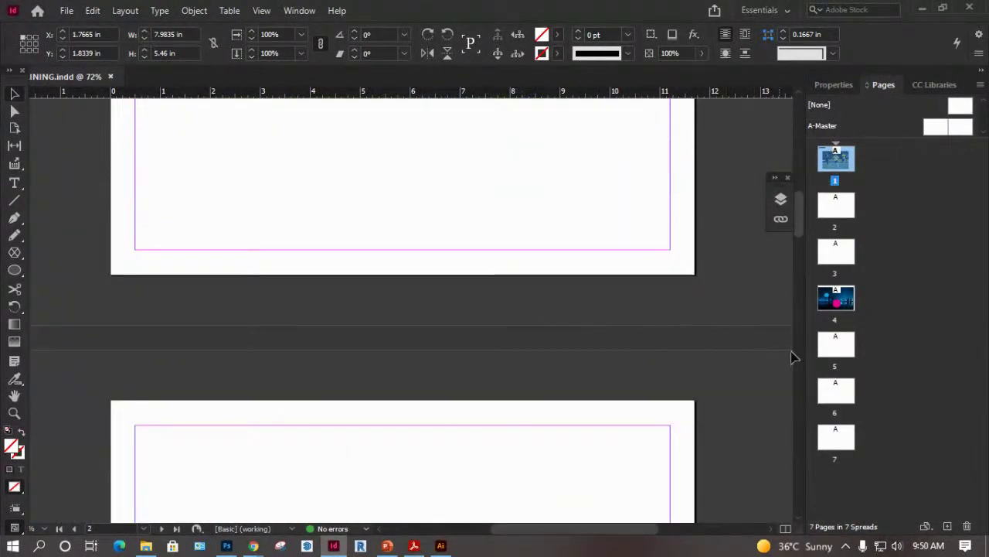
double_click(836, 345)
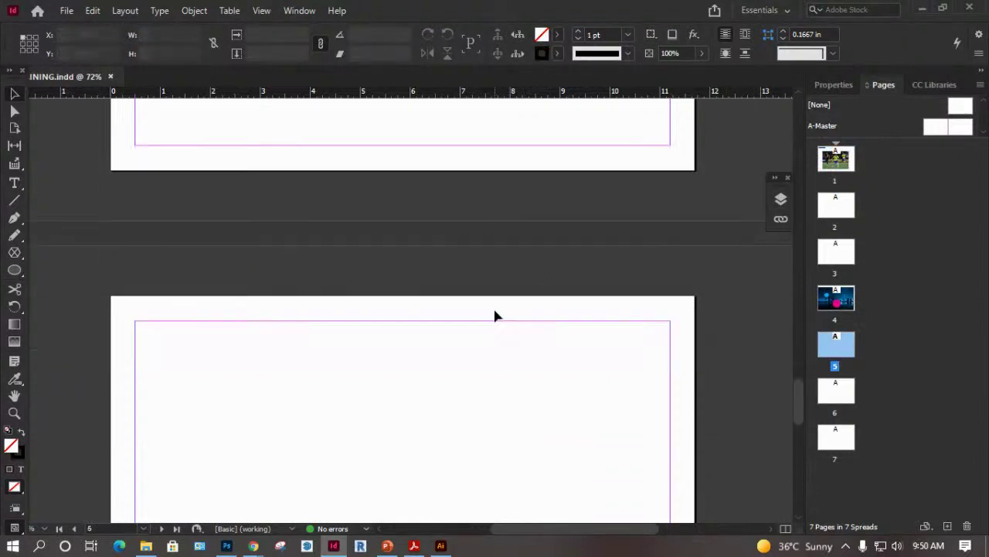
scroll(495, 313, down, 3)
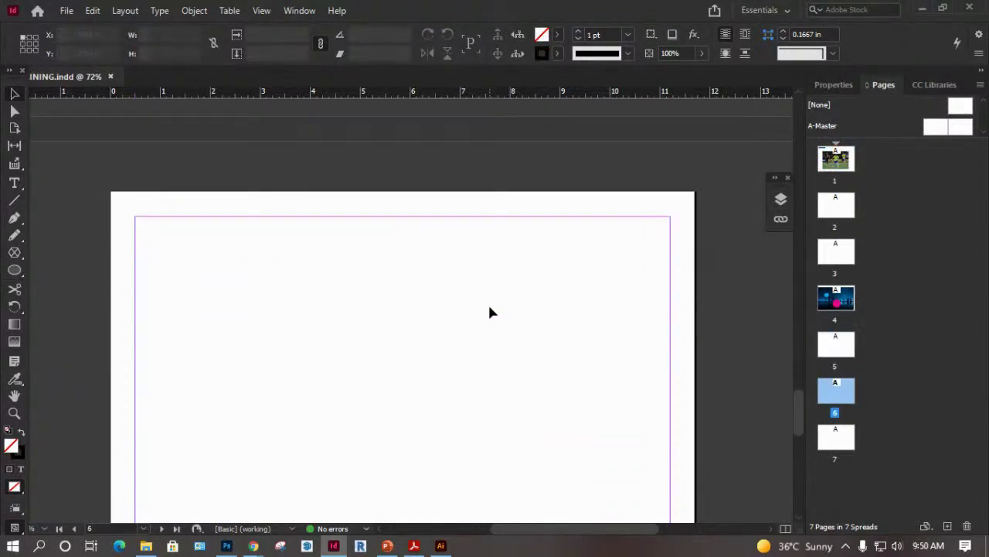
key(ctrl+v)
drag(340, 273, 312, 321)
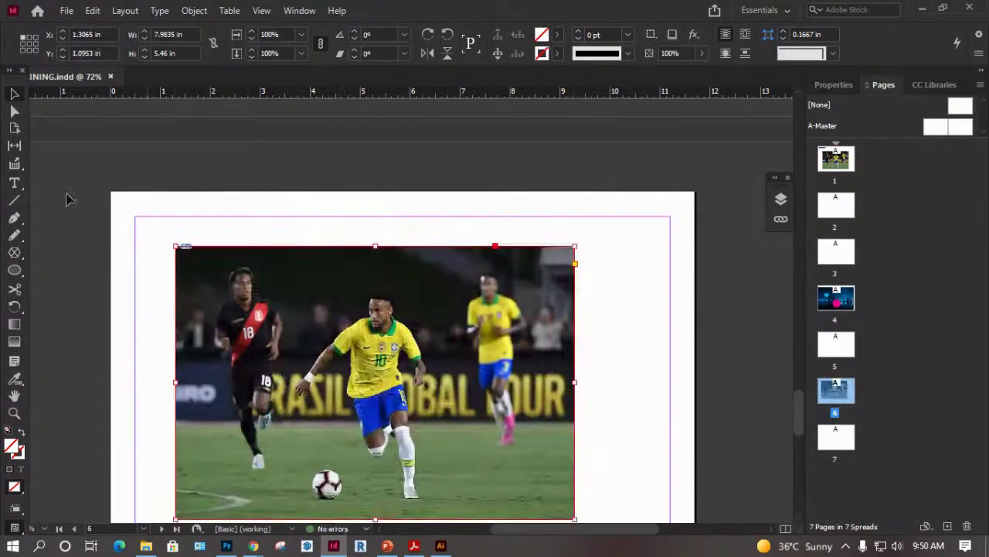
Review the remaining sets in the content conveyor with the Content Placer tool and dismiss the conveyor.
click(20, 174)
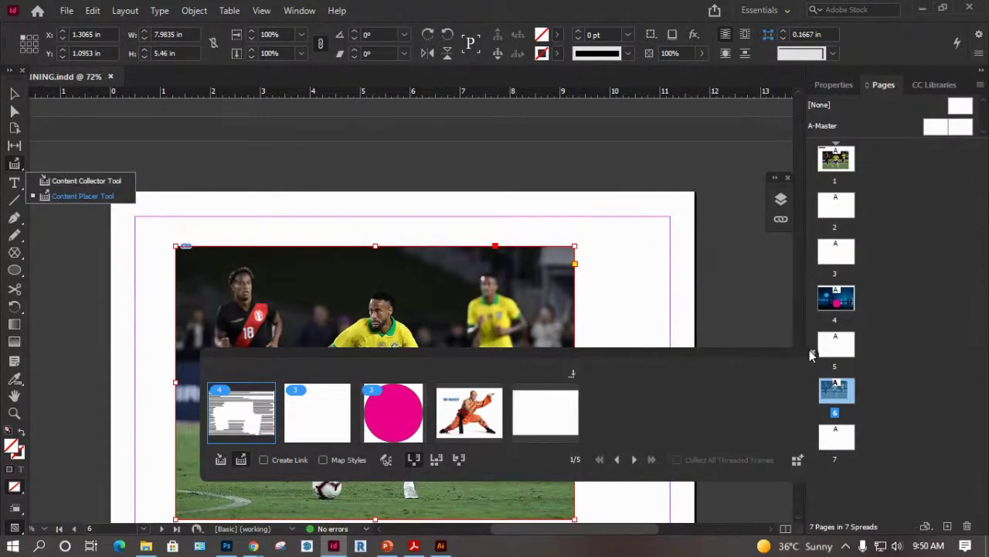
key(Escape)
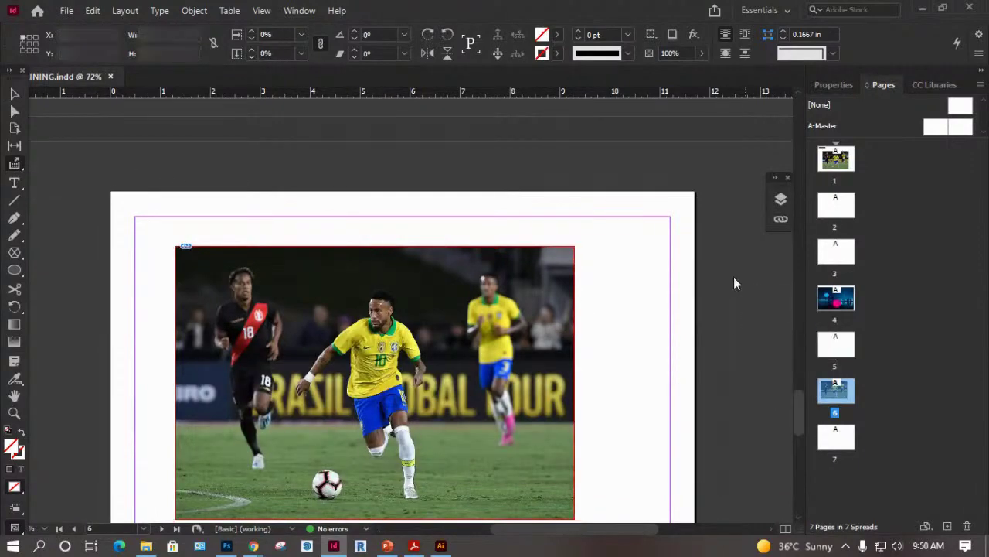
click(734, 283)
click(647, 290)
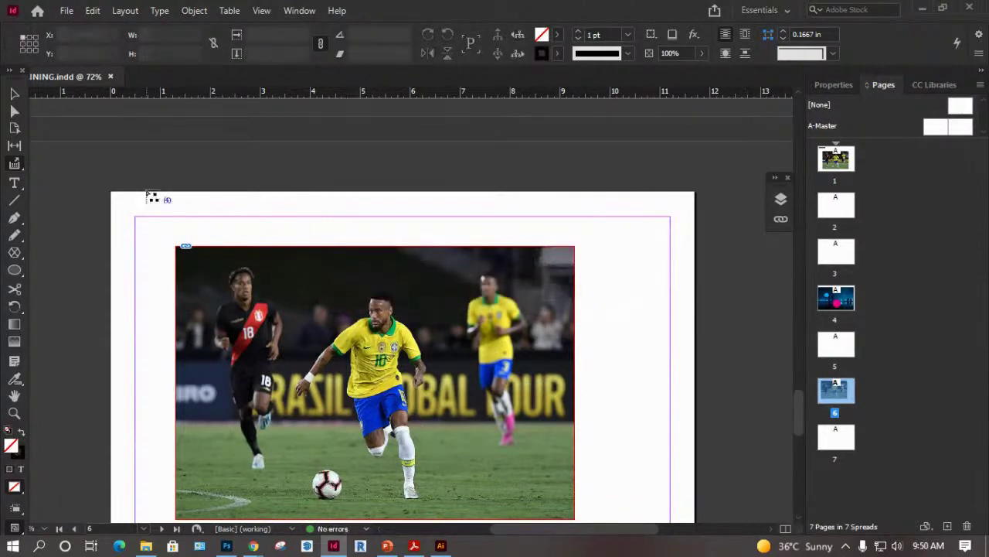
Delete the pasted football image from page 6 with the Selection tool.
click(14, 94)
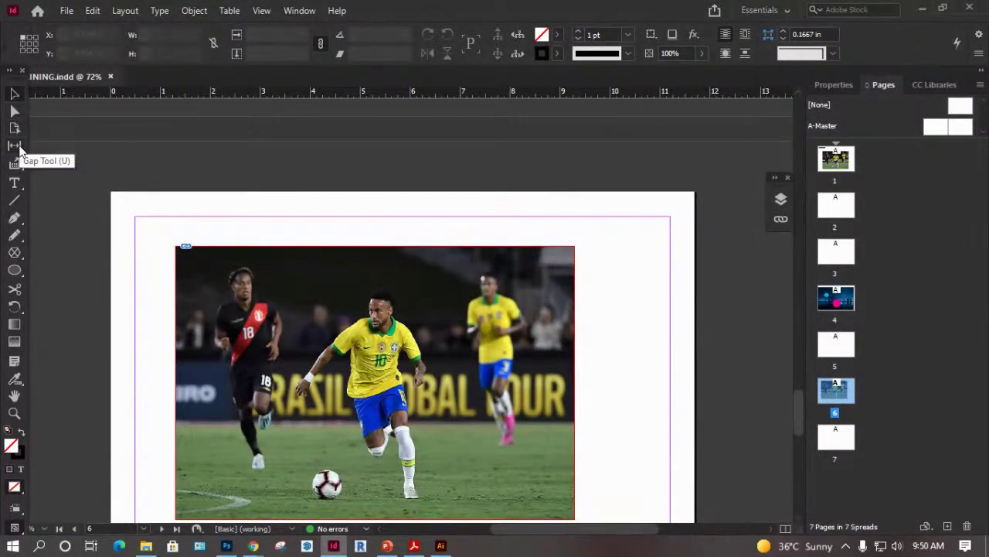
click(317, 344)
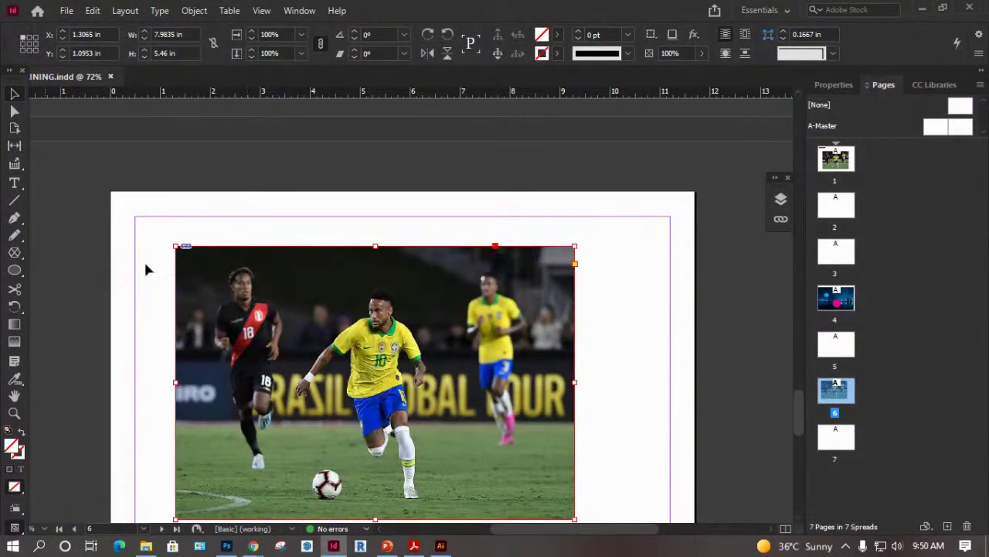
key(Delete)
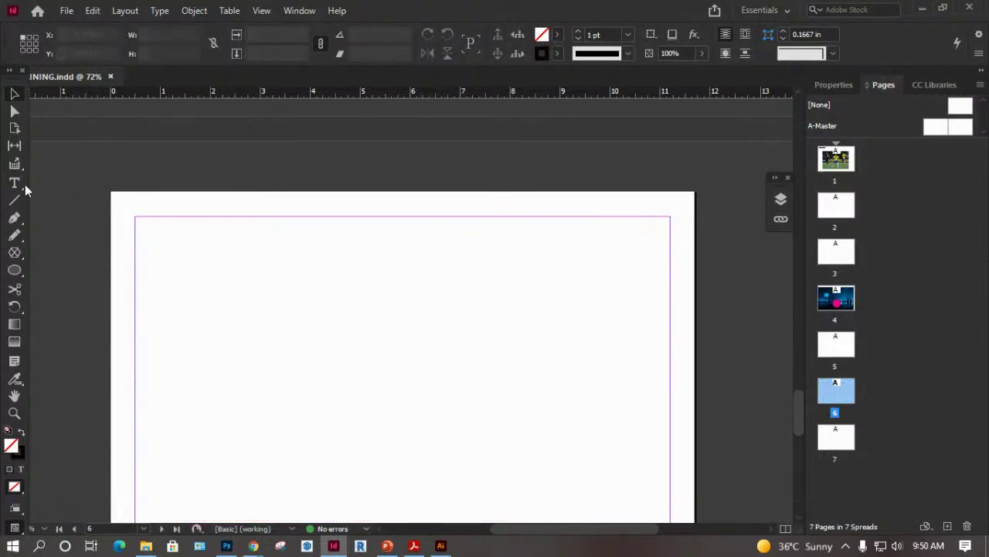
Draw a circle about 2.36 in in diameter on page 6, at about X 2.15 in, Y 1.70 in.
click(20, 184)
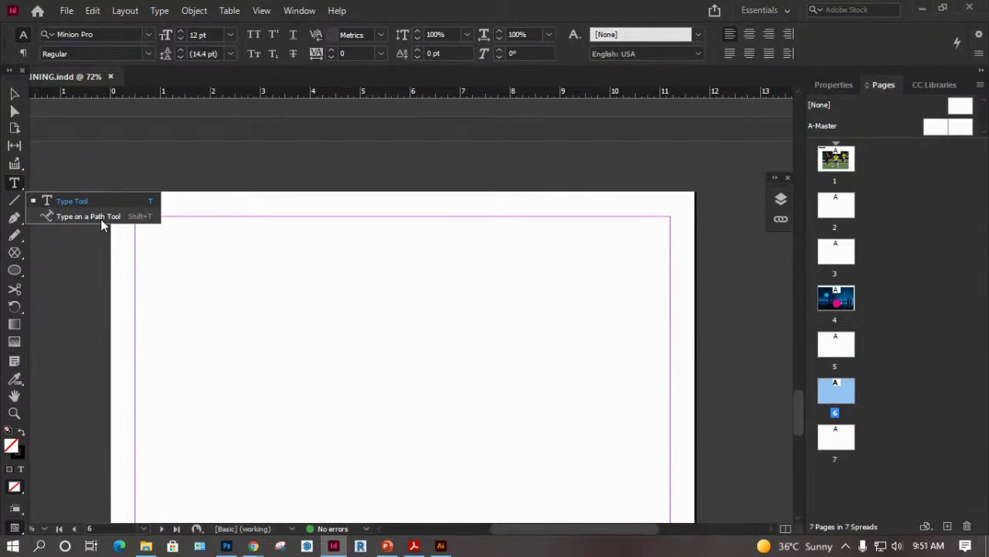
click(101, 219)
click(17, 271)
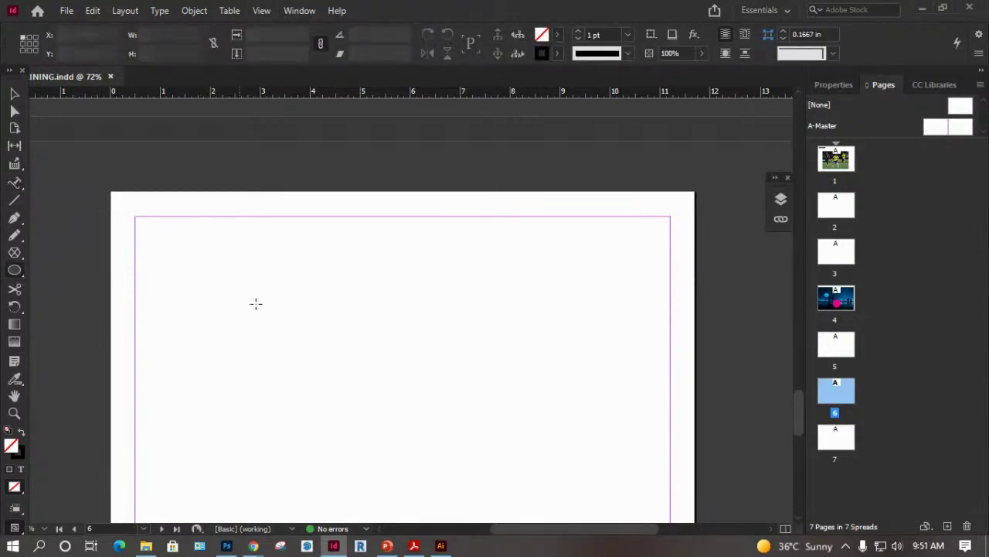
drag(218, 276, 344, 395)
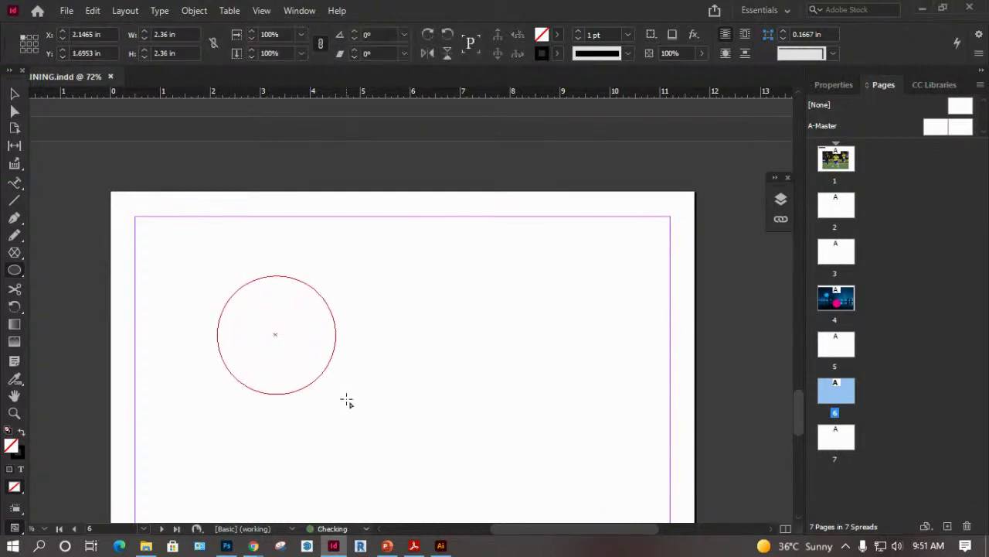
Add the text "HELLO WORLD, WELCOME IN ADOBE IN DESIGN TRAINING" along the circle's outline with the Type on a Path tool.
click(16, 185)
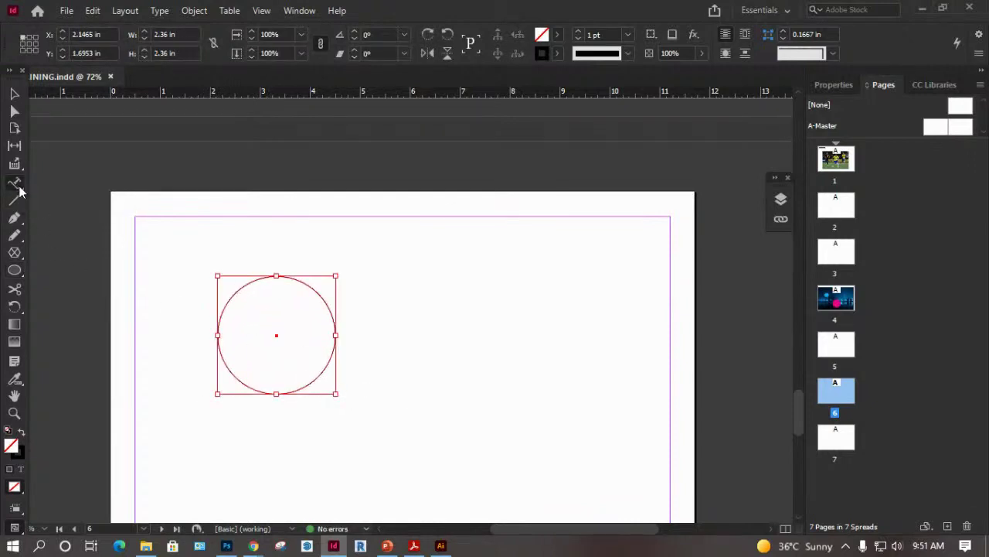
click(227, 302)
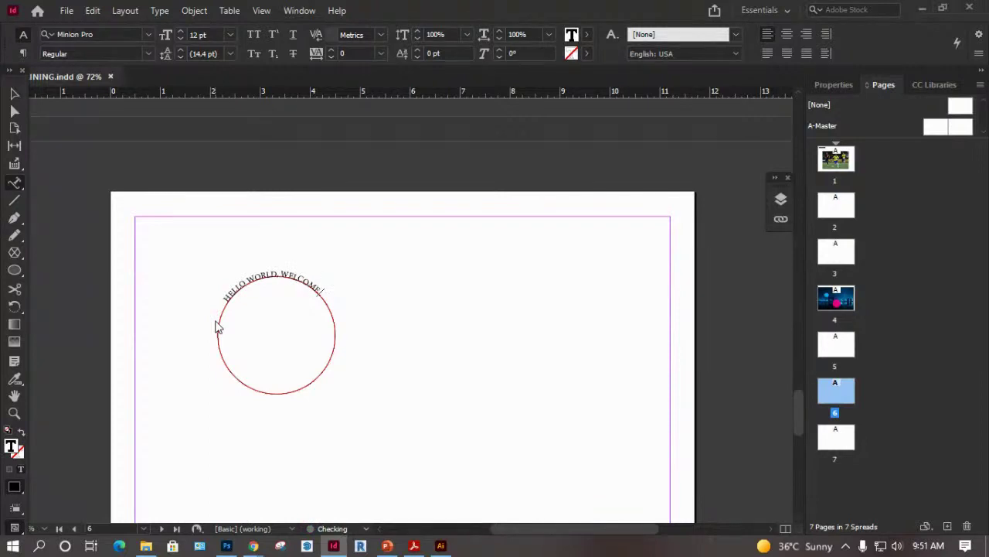
text(IN ADOBE IN DESIGN TRAINING)
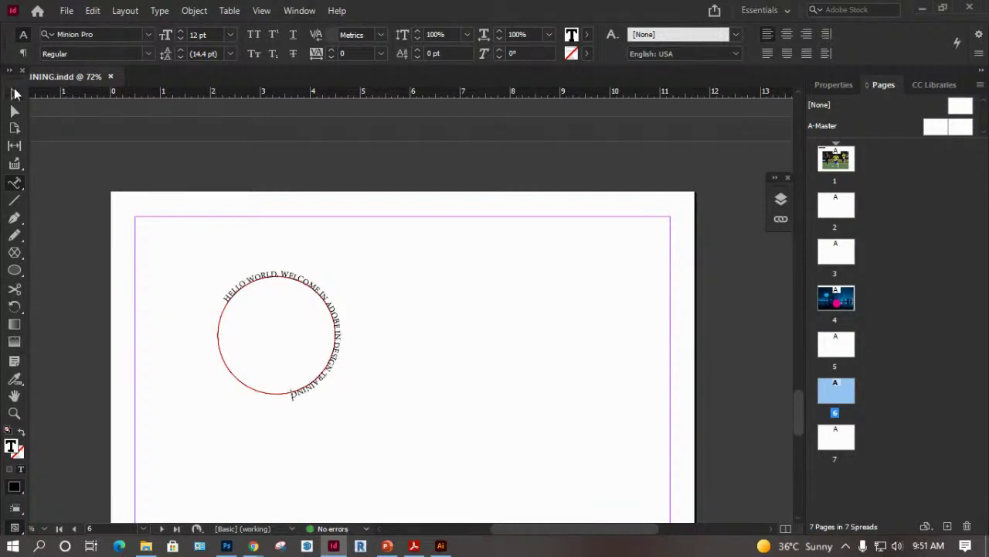
Try to grab the path text's start bracket on the circle's upper-left arc with the Selection tool.
click(13, 94)
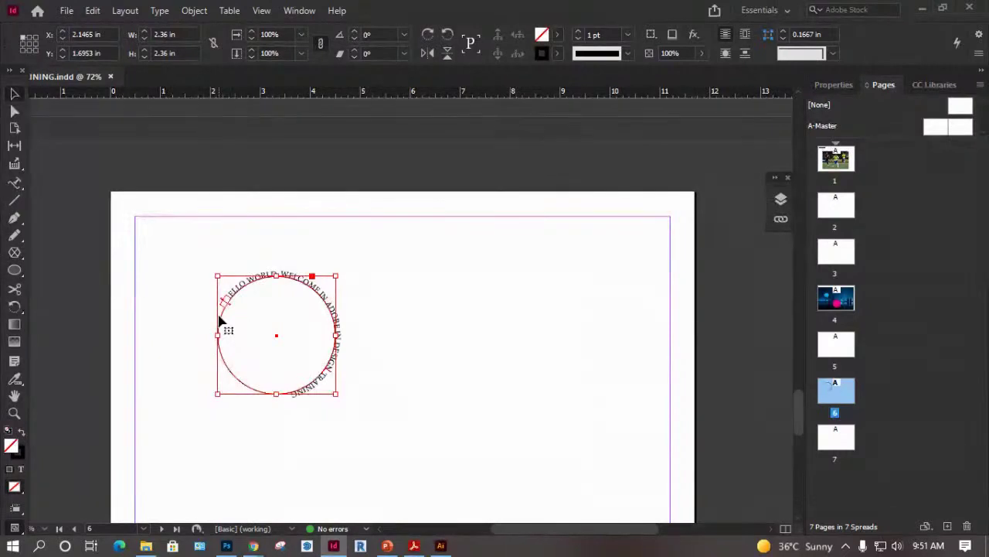
scroll(221, 323, down, 3)
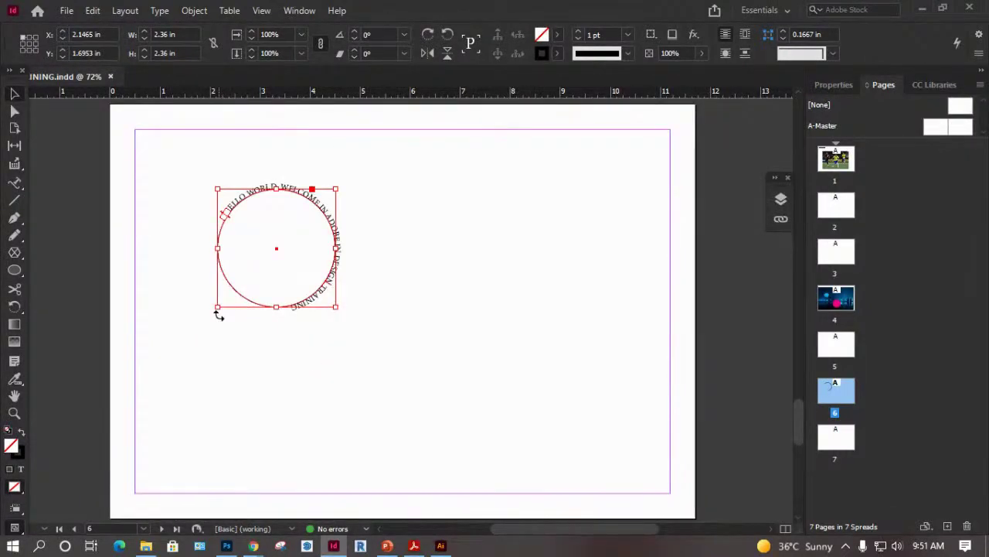
key(ctrl+equal)
key(ctrl+equal)
key(ctrl+equal)
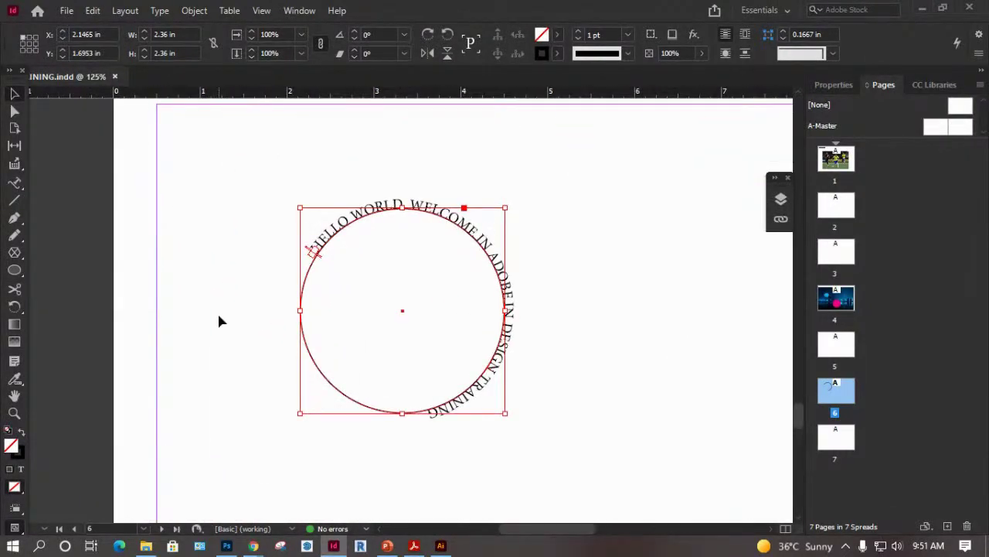
key(ctrl+equal)
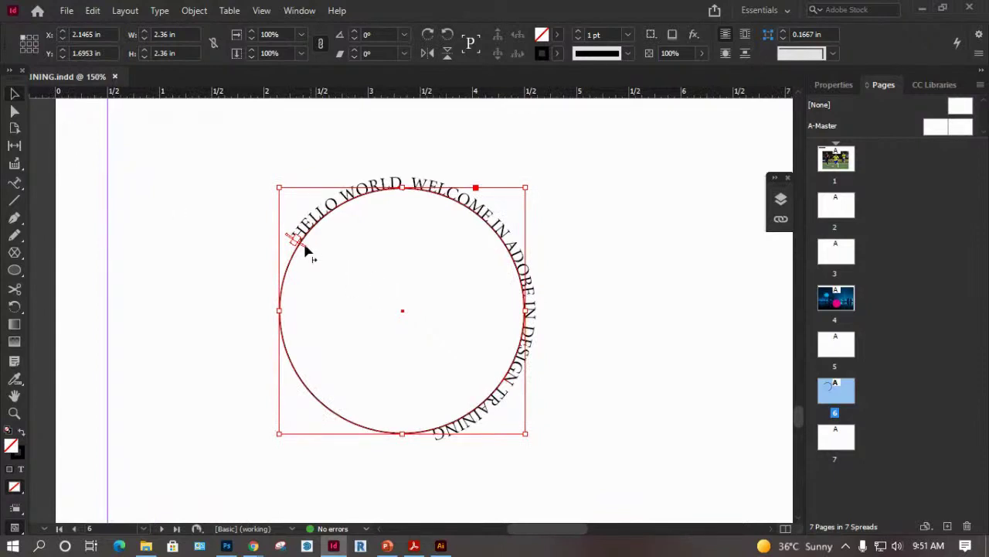
click(265, 261)
click(309, 223)
click(296, 258)
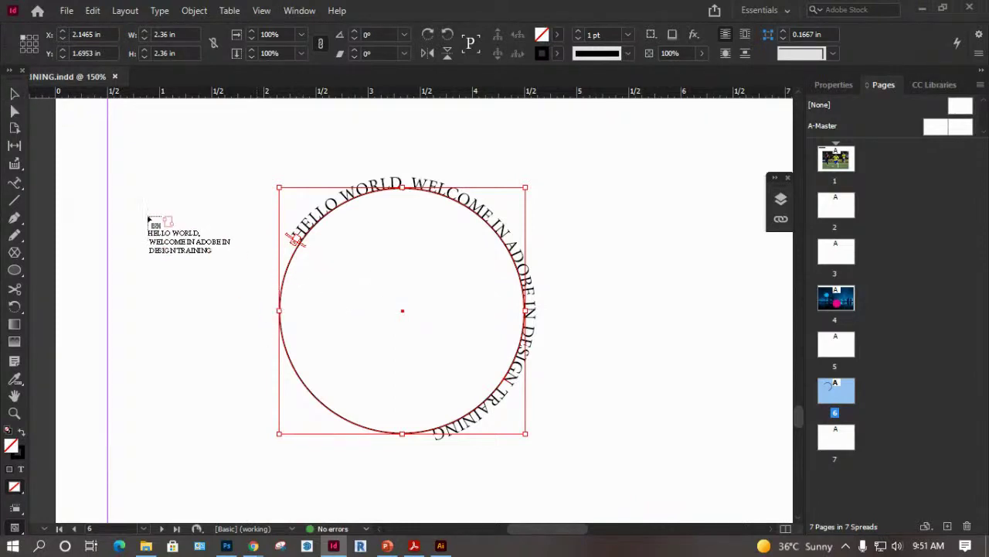
Try to move the path text's start bracket with the Direct Selection tool, undo the change and return to the Selection tool.
click(14, 112)
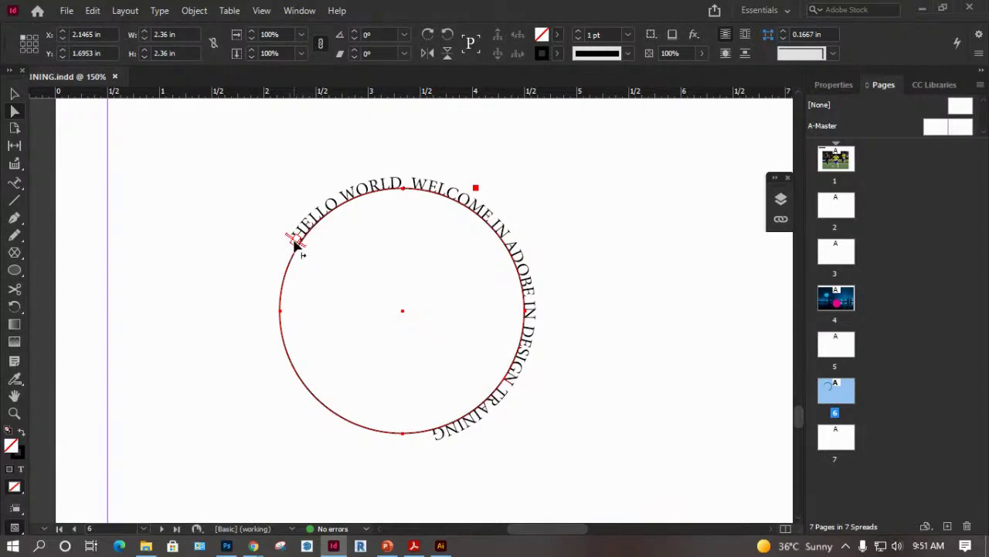
drag(296, 244, 303, 344)
key(ctrl+z)
click(296, 241)
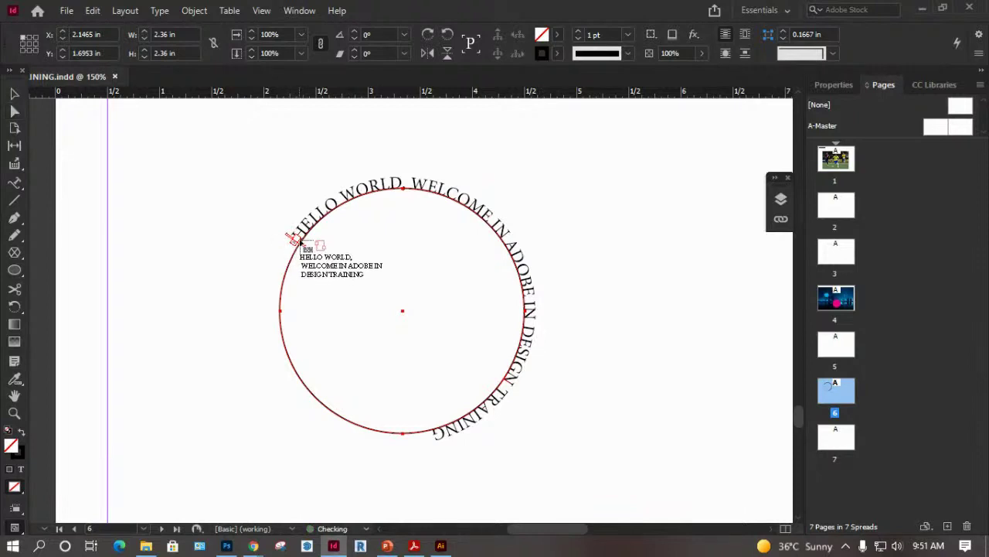
click(17, 99)
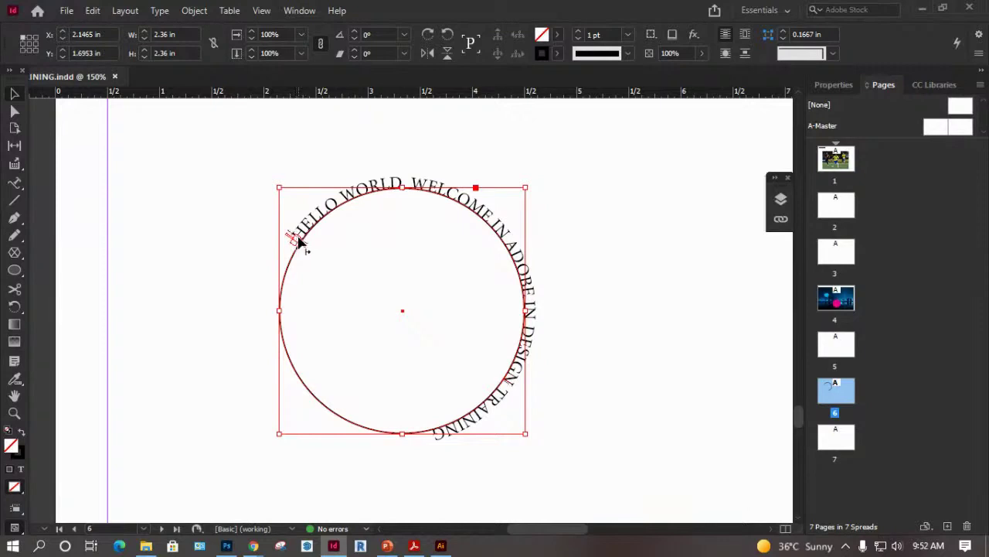
Slide the path text's start bracket clockwise along the circle's upper-left arc.
drag(300, 242, 302, 249)
click(214, 258)
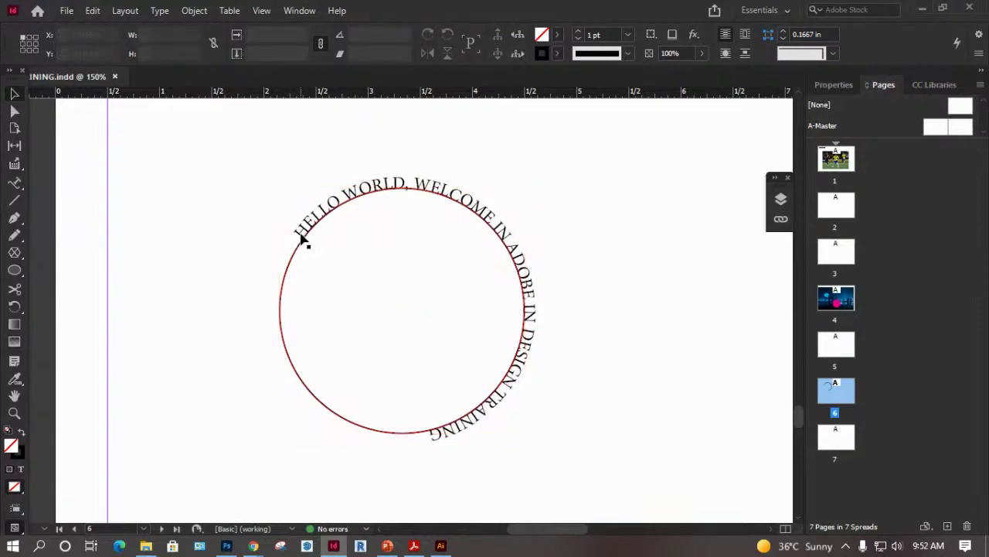
click(304, 233)
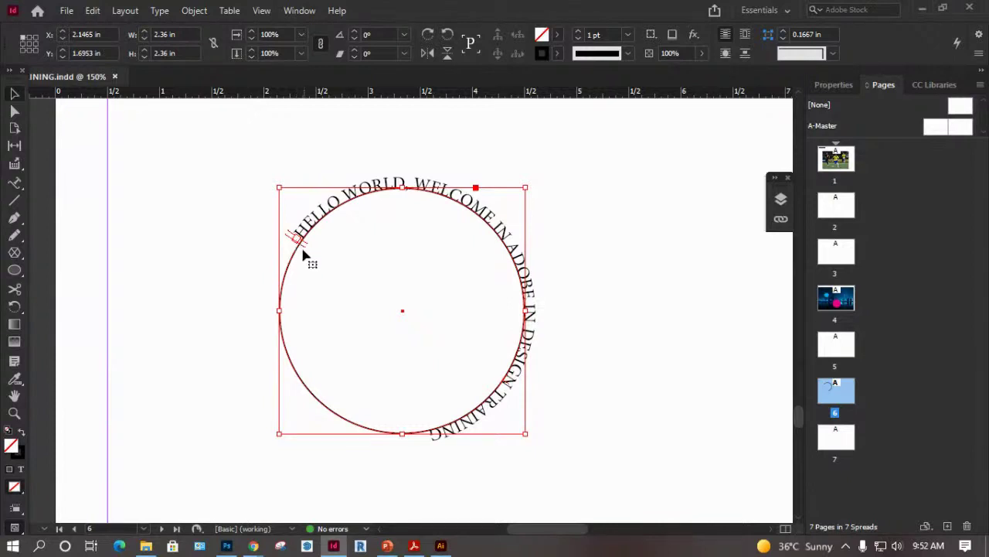
drag(326, 220, 338, 205)
Try to move the path text's end bracket counterclockwise around the circle and undo the change.
click(296, 240)
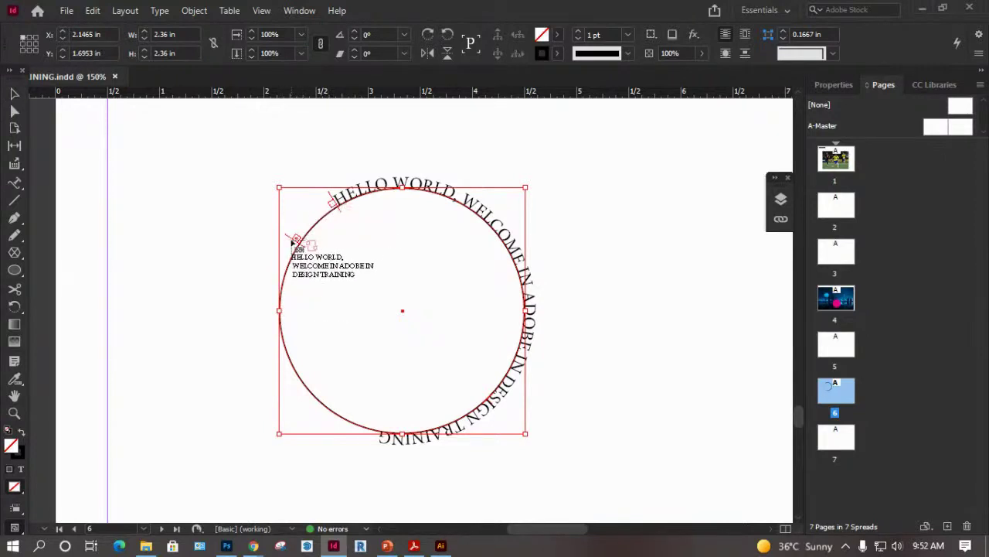
key(Escape)
click(333, 212)
click(363, 215)
click(362, 197)
click(335, 203)
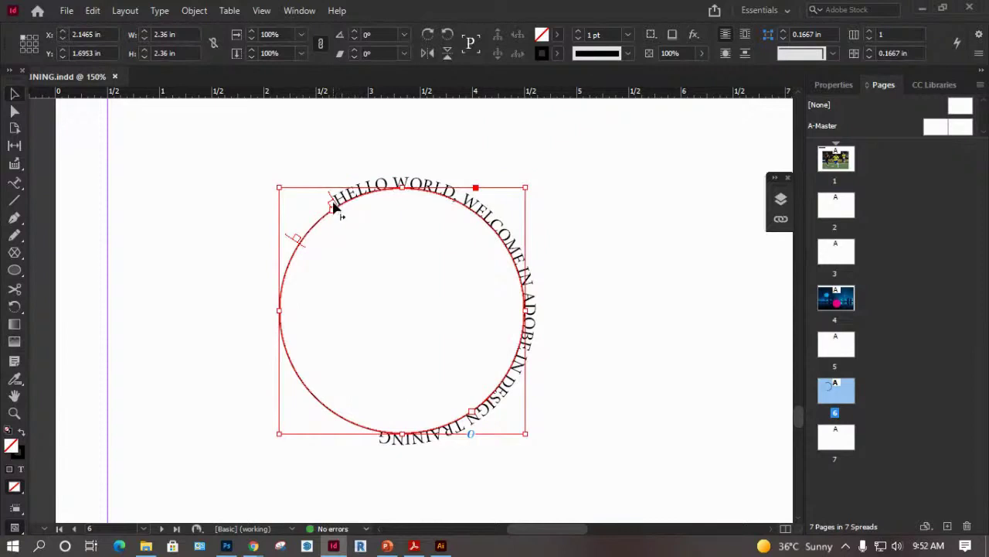
drag(298, 238, 263, 300)
key(ctrl+z)
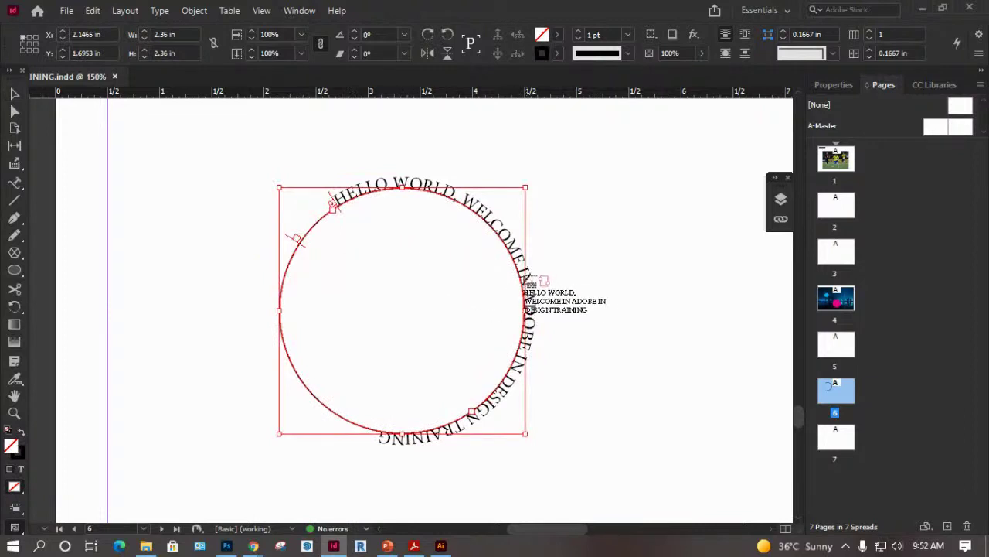
Move the circle with its path text to about X 1.90 in, Y 1.63 in.
click(16, 95)
drag(352, 199, 326, 193)
double_click(464, 210)
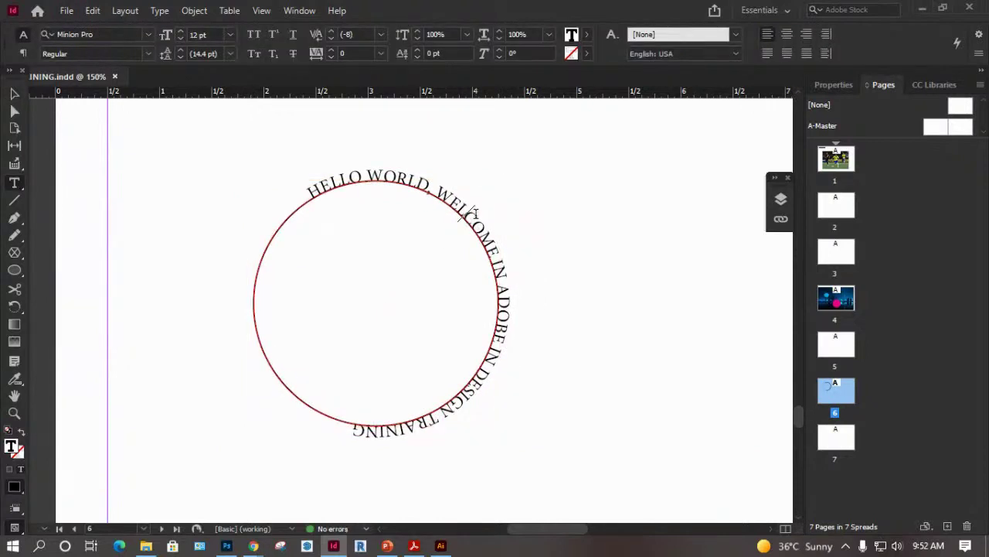
click(14, 94)
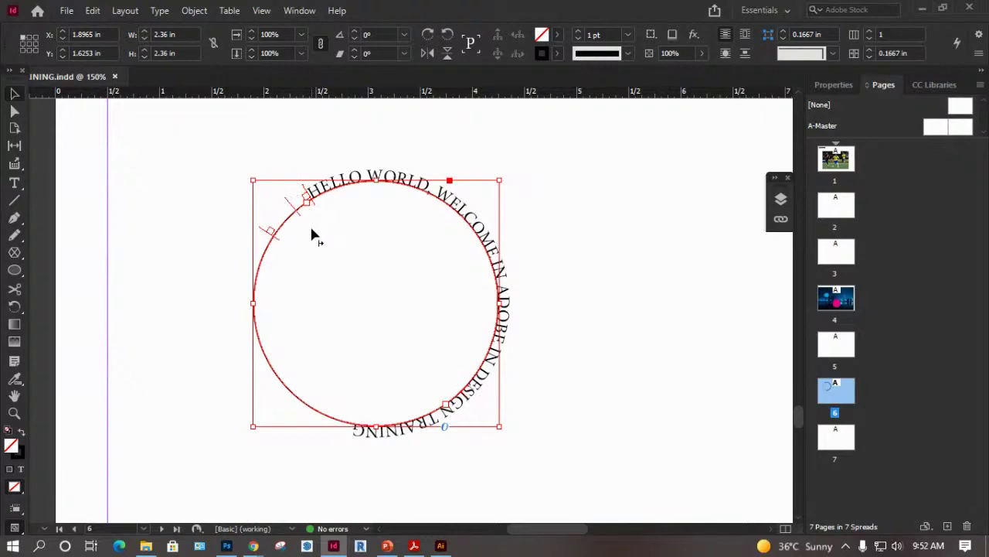
Slide the path text's start bracket clockwise to the circle's upper-right arc and back to its upper-left arc.
drag(310, 224, 305, 223)
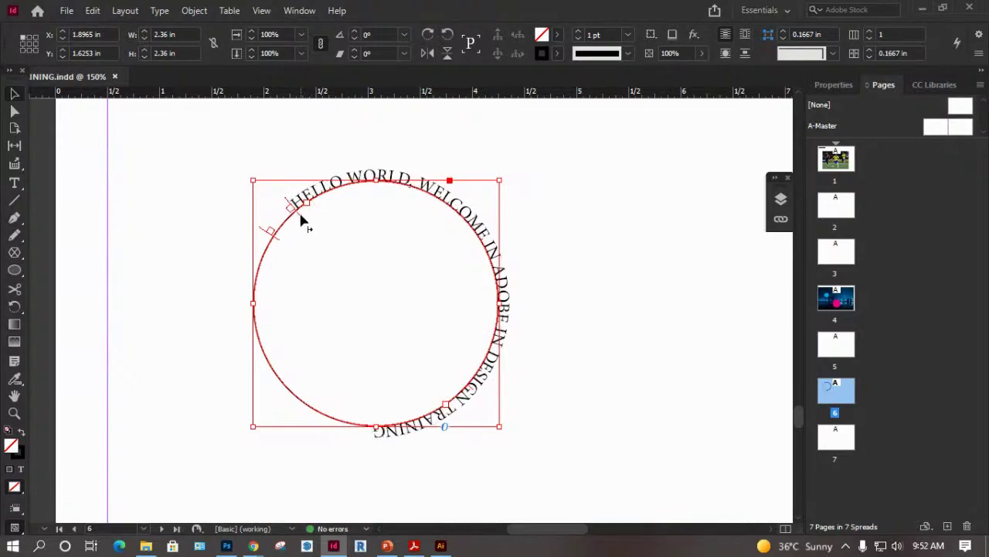
drag(375, 231, 409, 225)
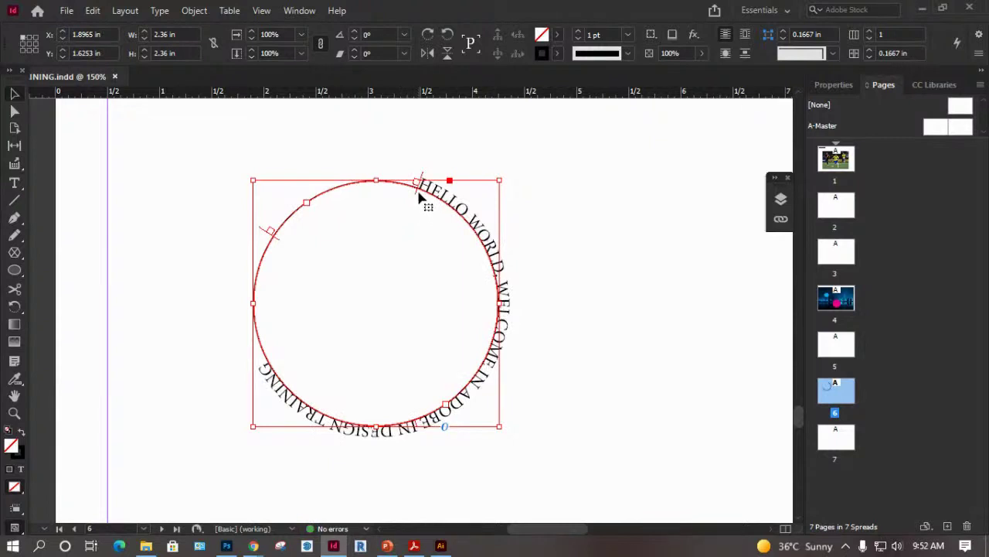
drag(419, 194, 409, 249)
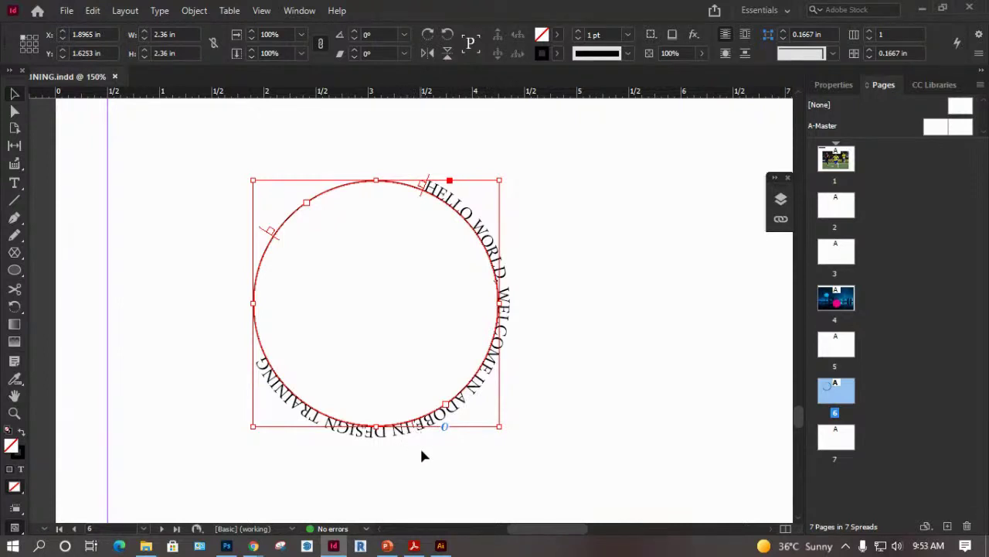
drag(424, 192, 340, 192)
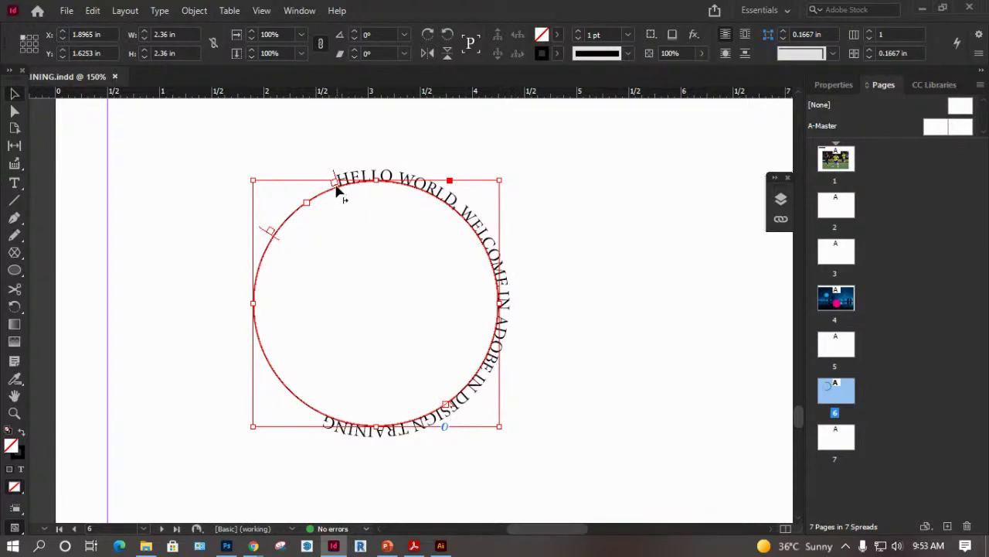
drag(286, 209, 287, 210)
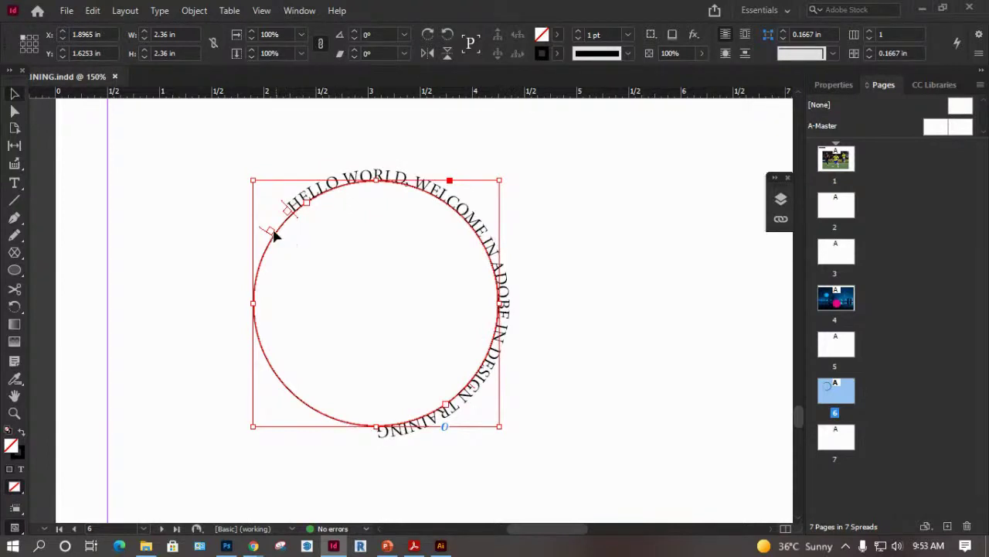
Flip the path text to the inside of the circle by pulling its center bracket across the outline.
click(269, 230)
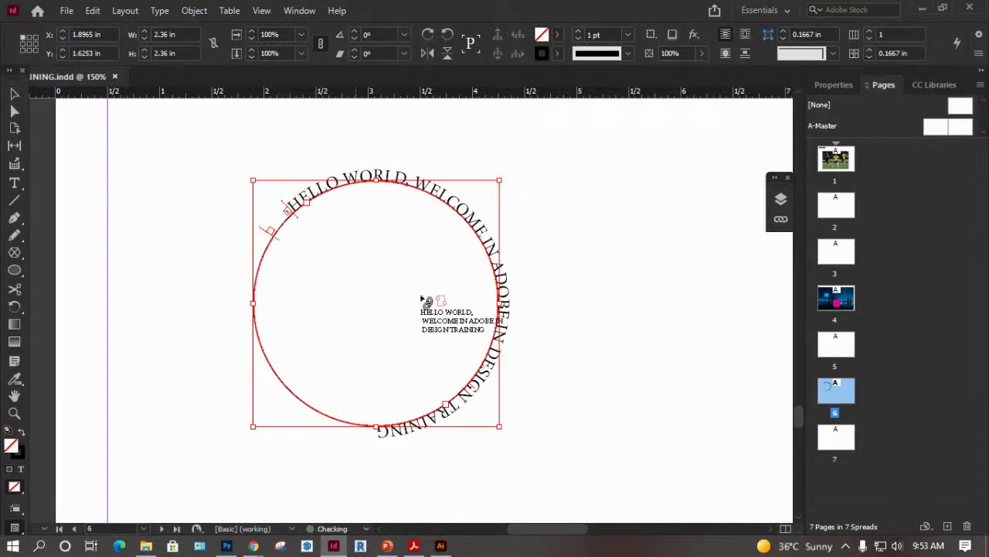
key(Escape)
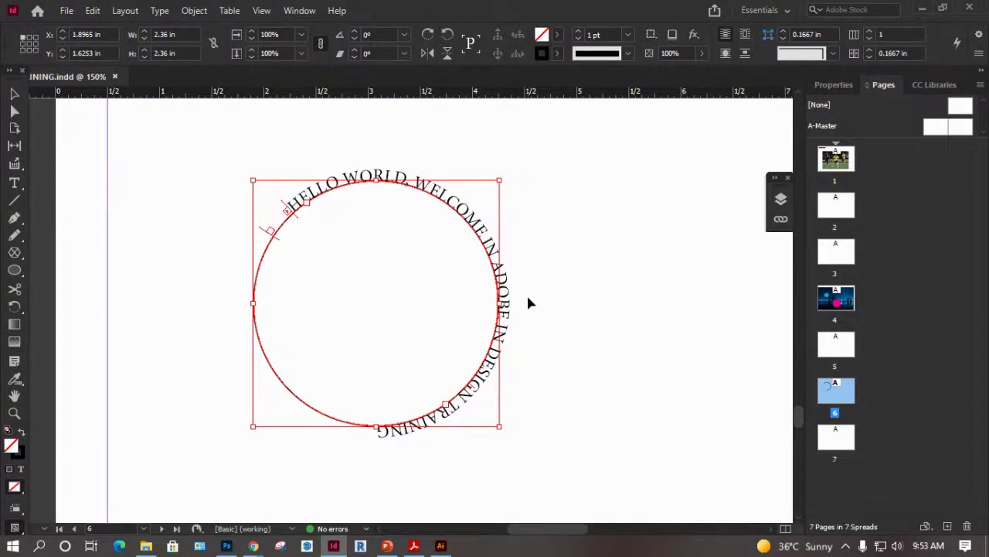
key(ctrl+equal)
key(ctrl+equal)
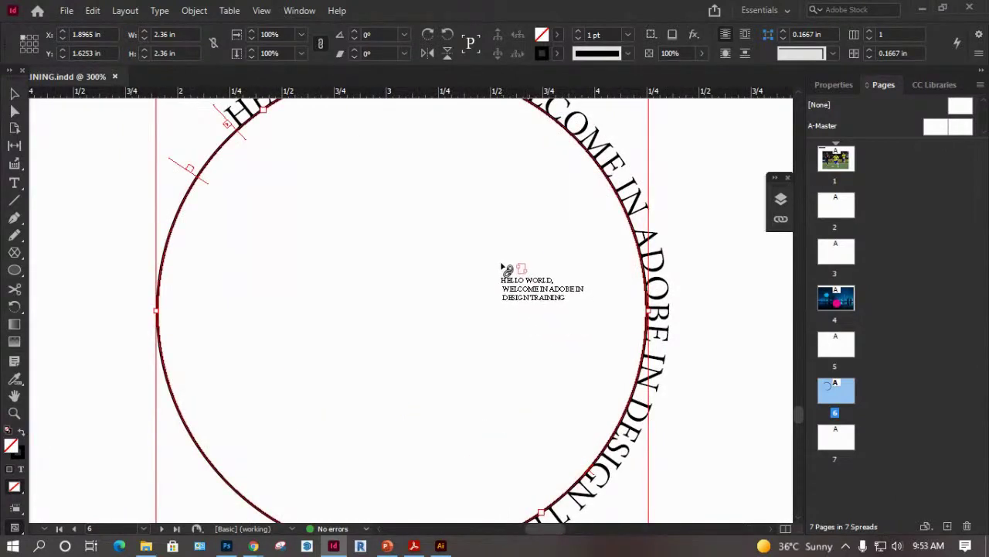
scroll(503, 265, down, 1)
click(14, 93)
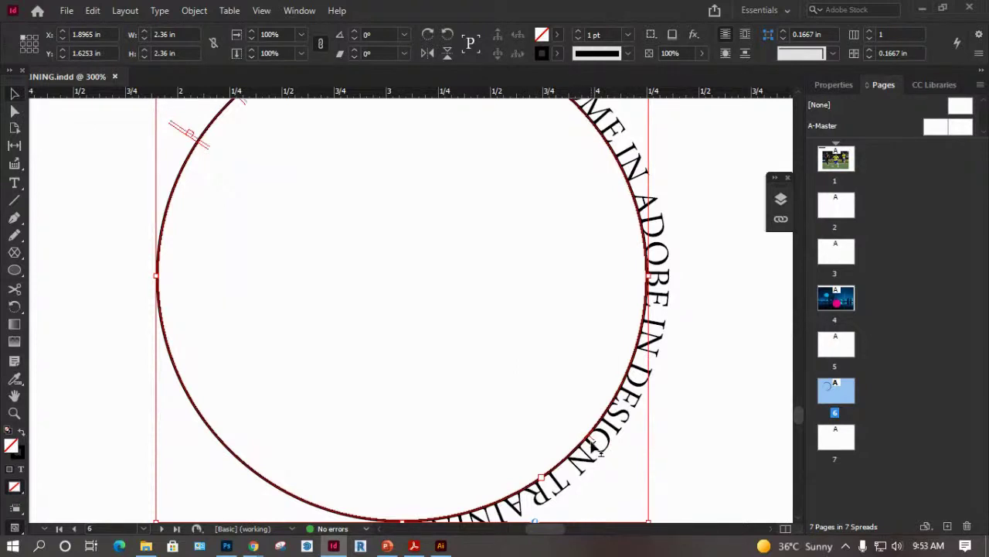
drag(570, 416, 593, 444)
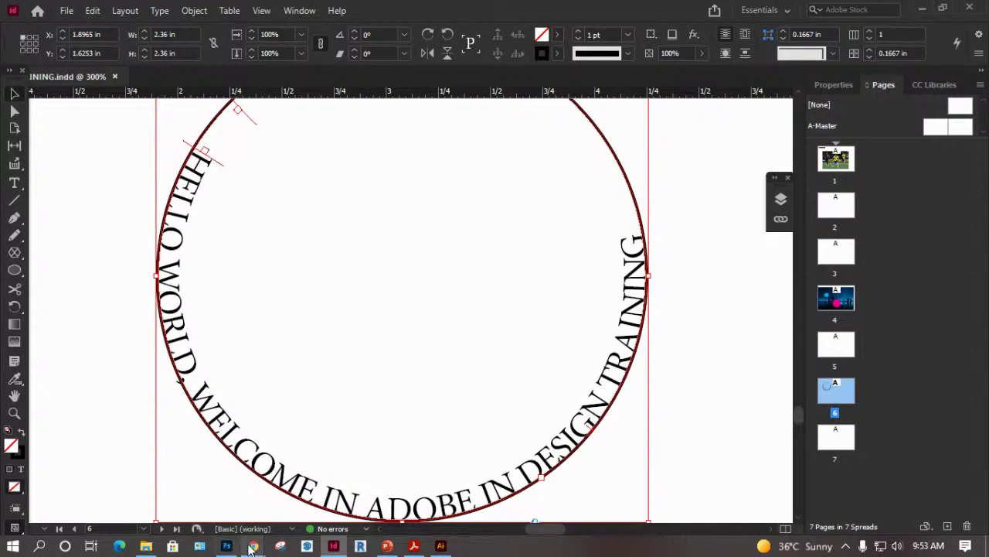
Flip the path text back to the outside of the circle and activate the Direct Selection tool.
mouse_move(248, 539)
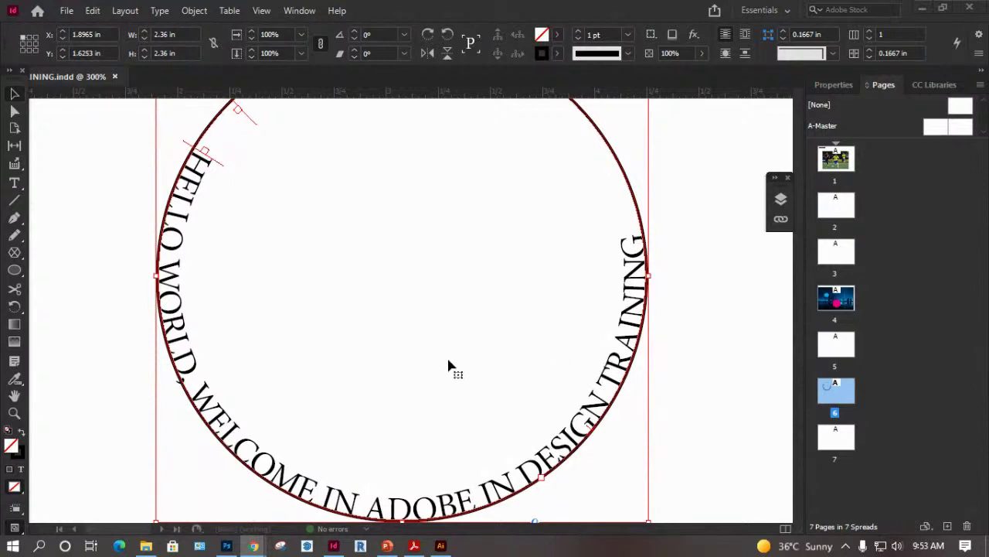
scroll(433, 373, down, 1)
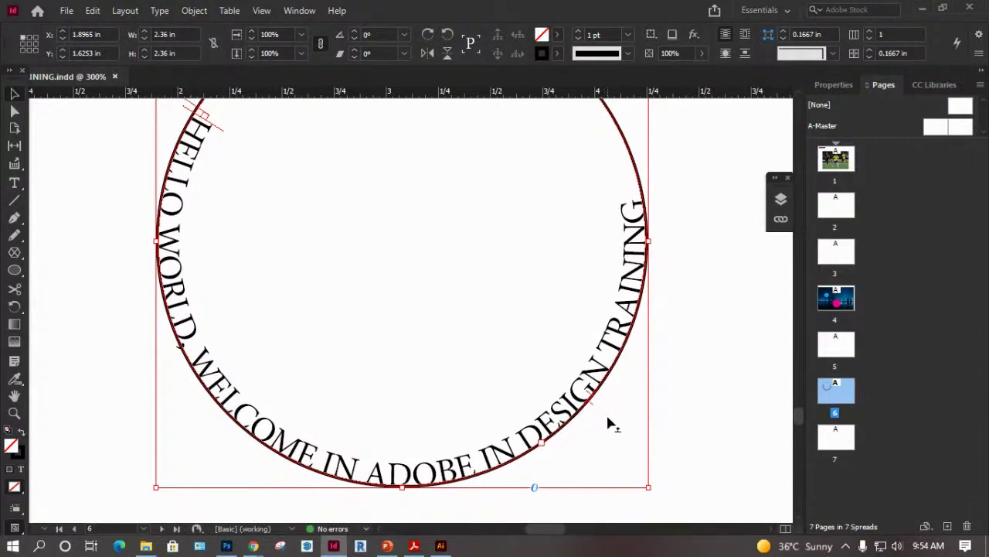
drag(607, 420, 618, 426)
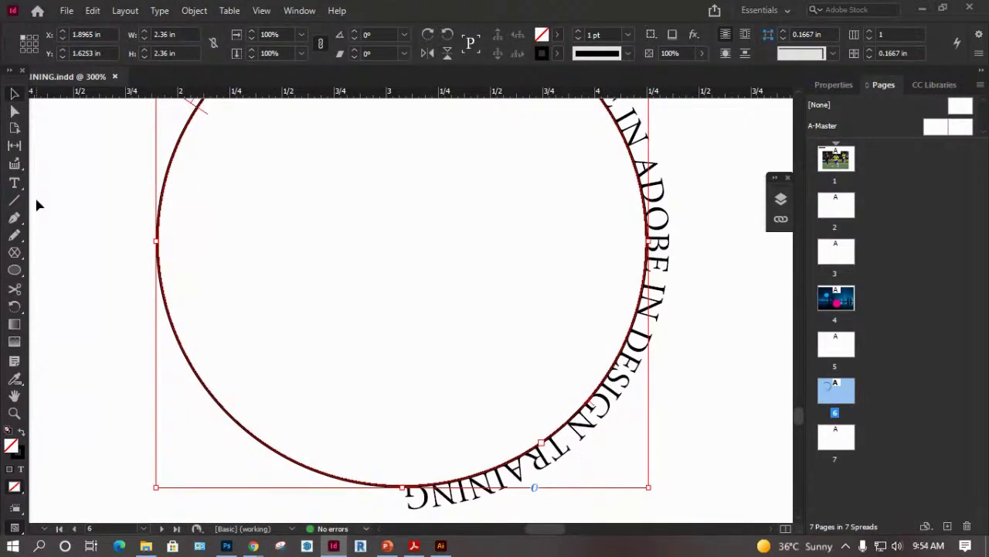
click(15, 110)
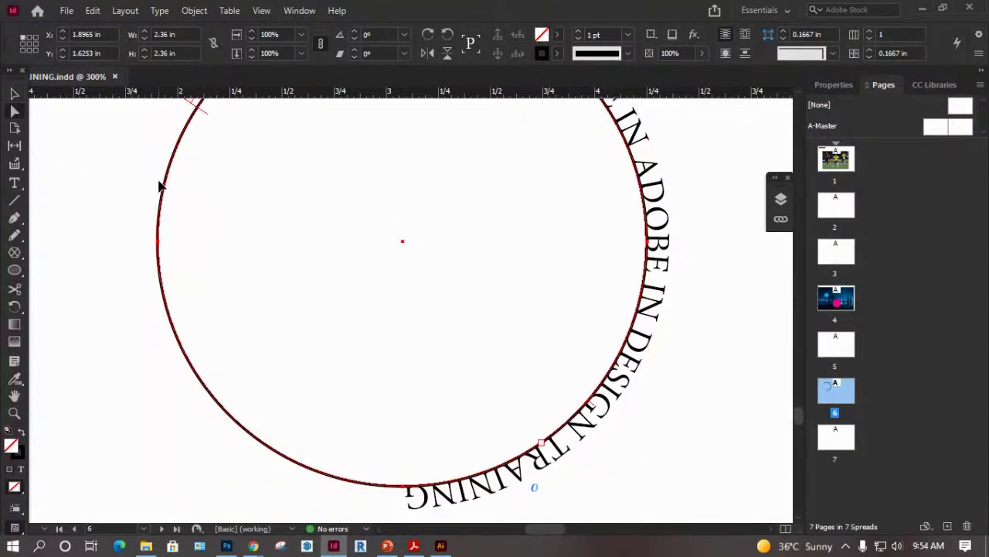
Delete the circle together with its path text from page 6.
click(15, 94)
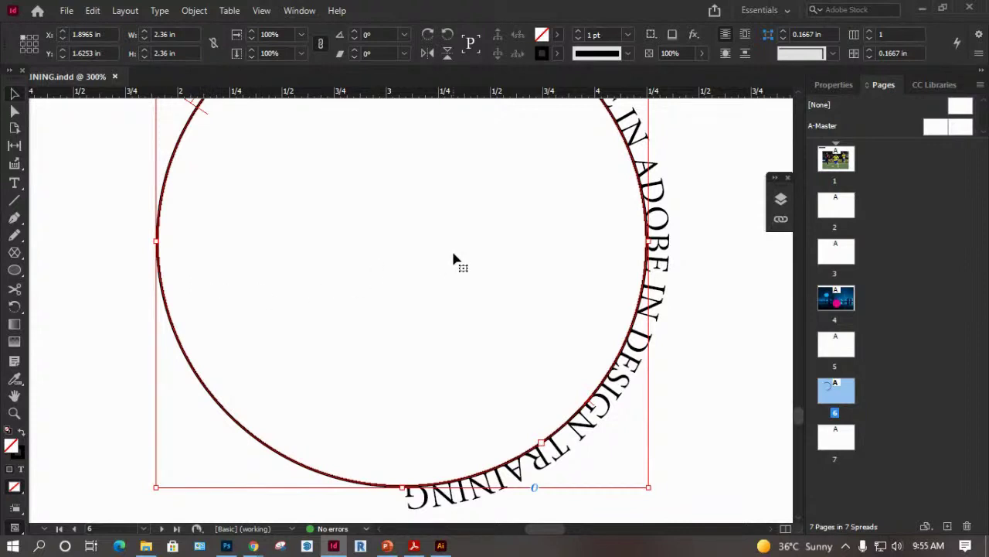
scroll(433, 261, up, 3)
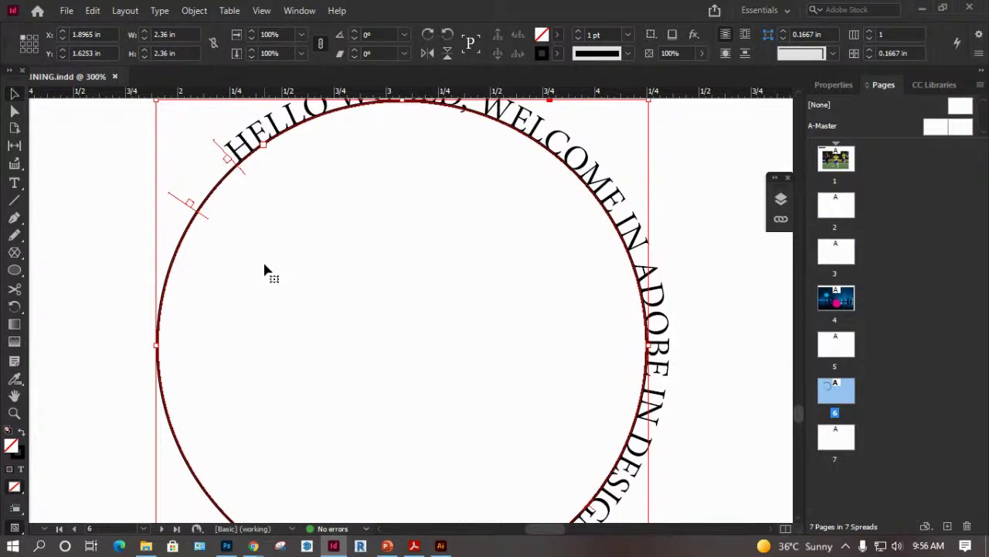
click(15, 110)
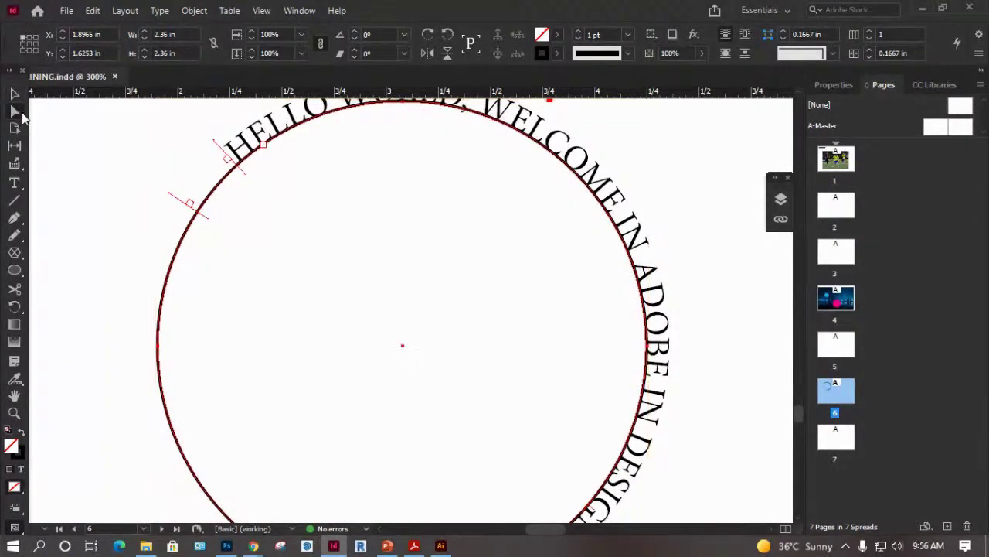
key(Delete)
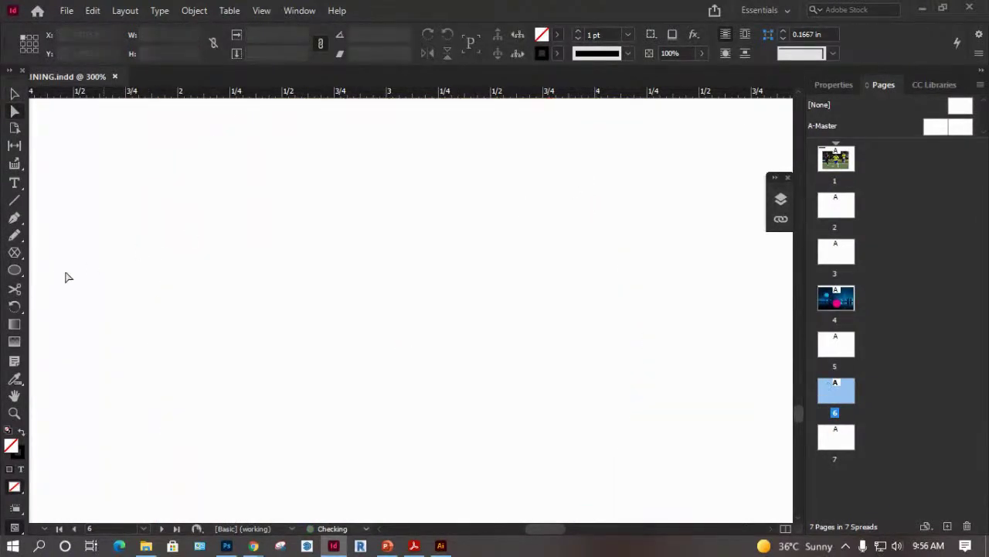
Draw two separate diagonal lines with the Line tool, the lower one about 1.50 in long, and select the lower line.
click(15, 200)
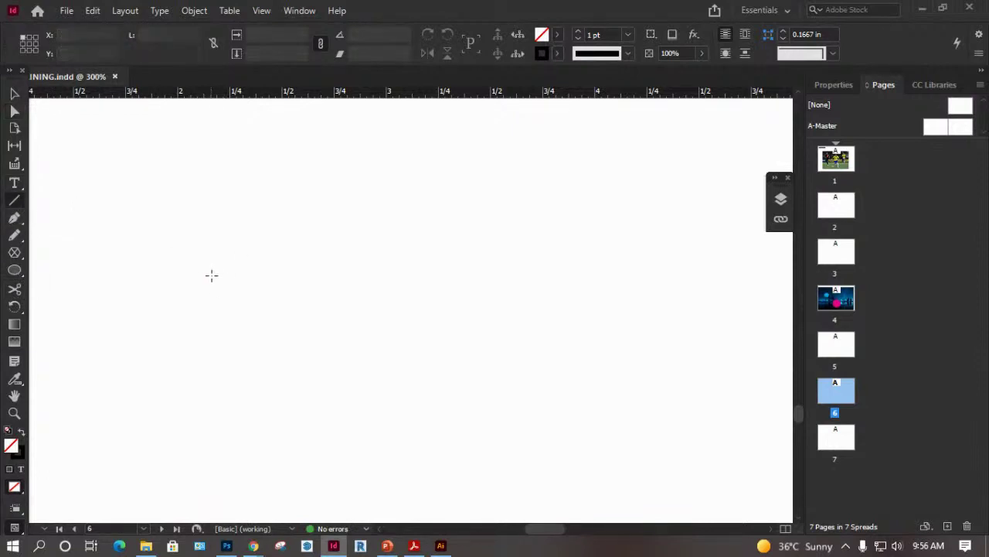
drag(391, 209, 191, 294)
click(322, 377)
drag(285, 392, 568, 253)
click(512, 219)
key(v)
click(415, 328)
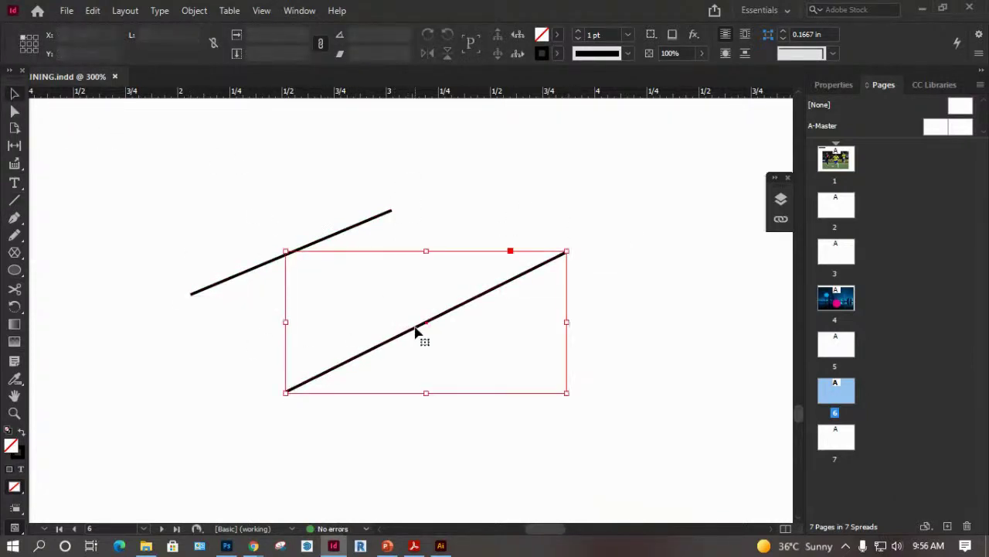
Set the lower diagonal line's stroke to 2 pt and its color to the magenta swatch C=0 M=100 Y=0 K=0.
click(833, 85)
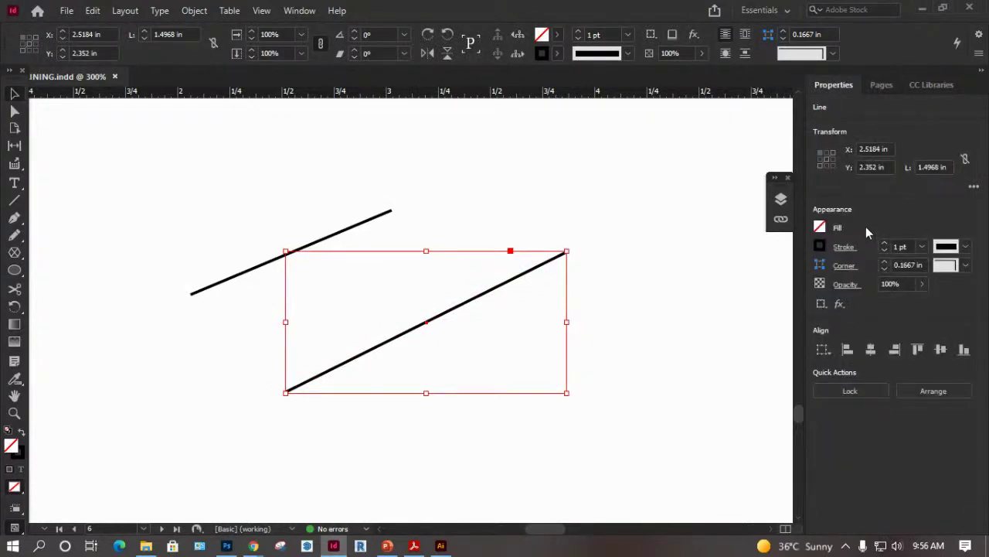
click(922, 247)
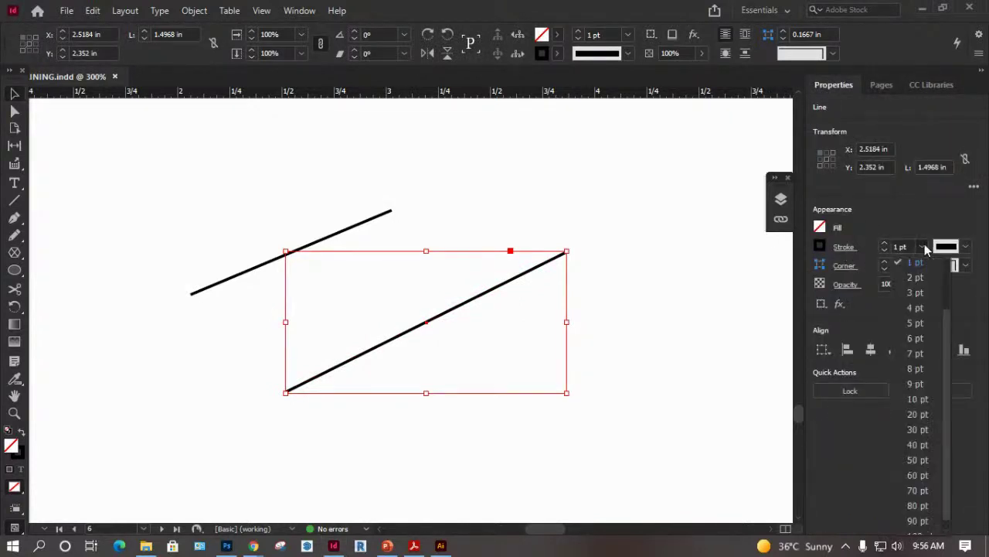
click(920, 280)
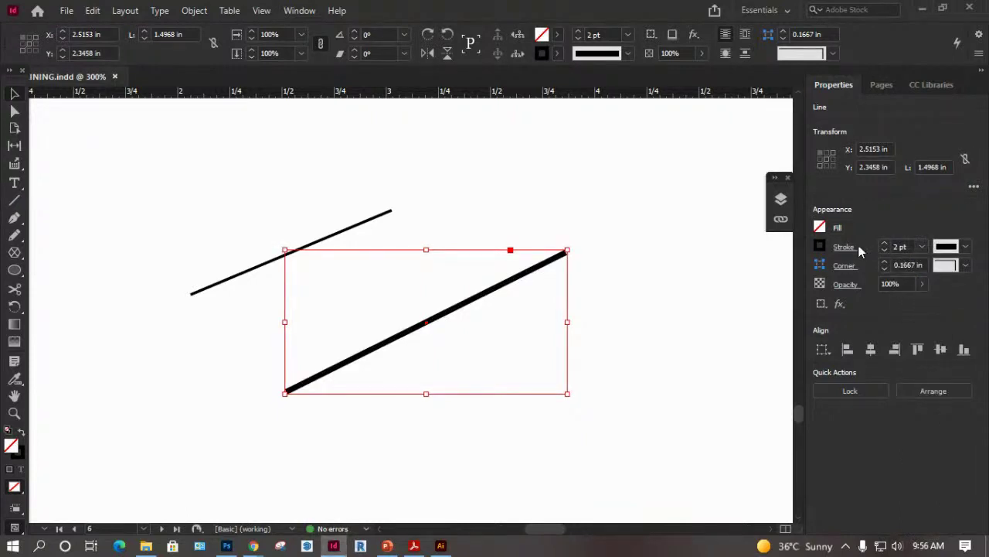
click(819, 246)
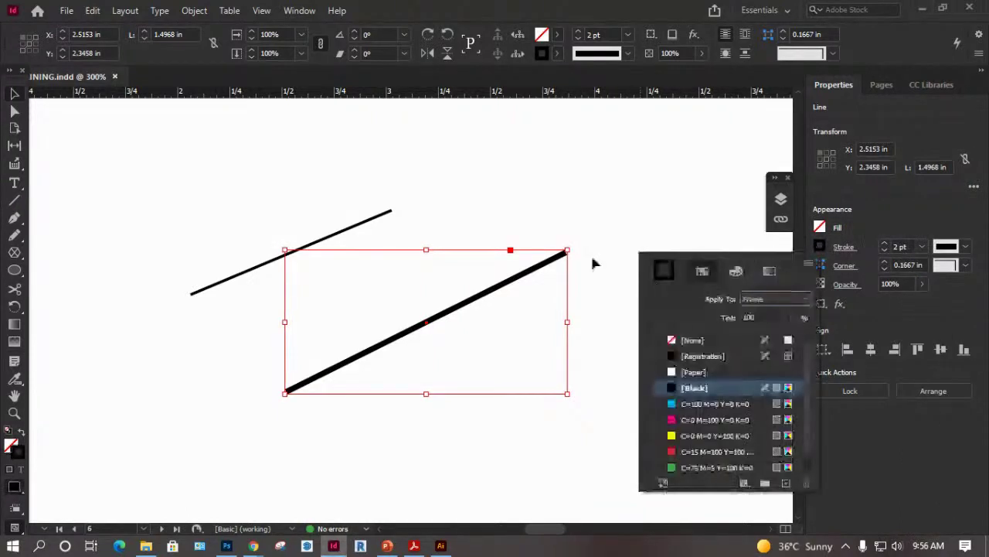
click(687, 420)
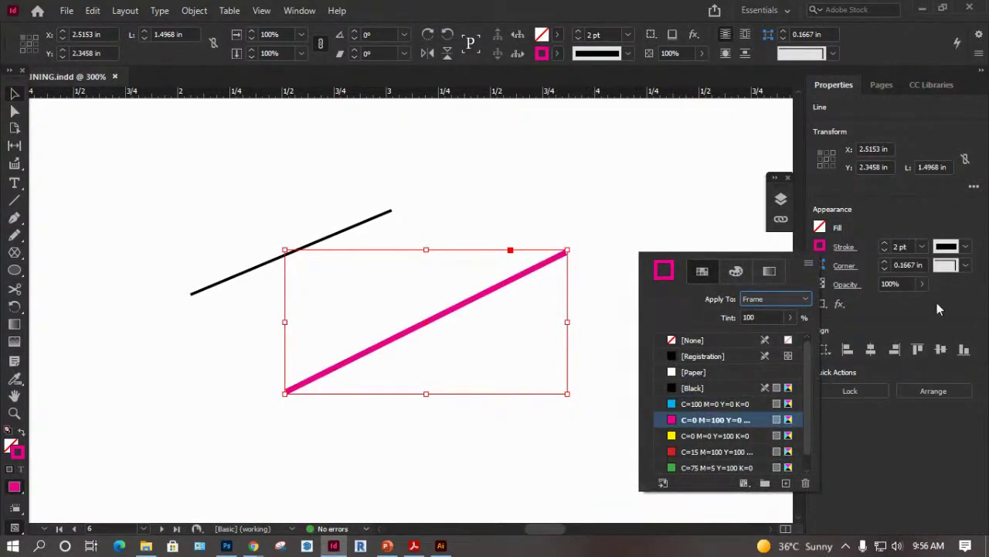
Apply the Thick - Thick stroke style to the magenta line, replace it with Left Slant Hash, and set the weight to 8 pt.
click(968, 250)
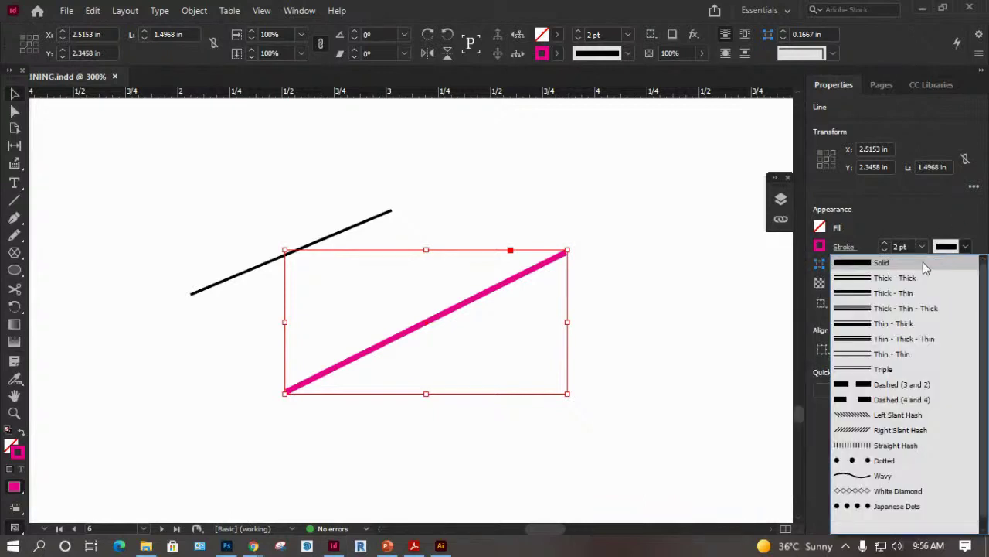
click(872, 283)
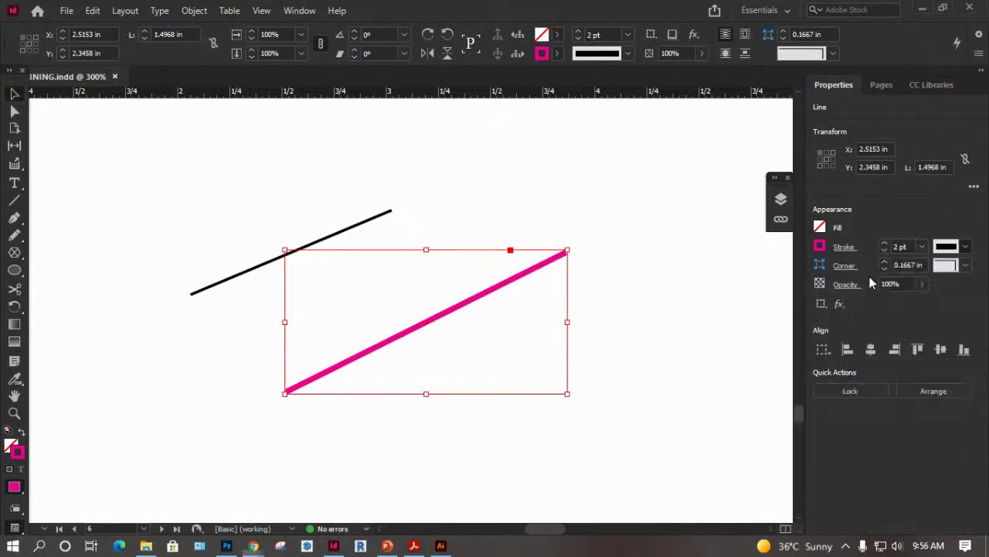
click(967, 248)
click(877, 414)
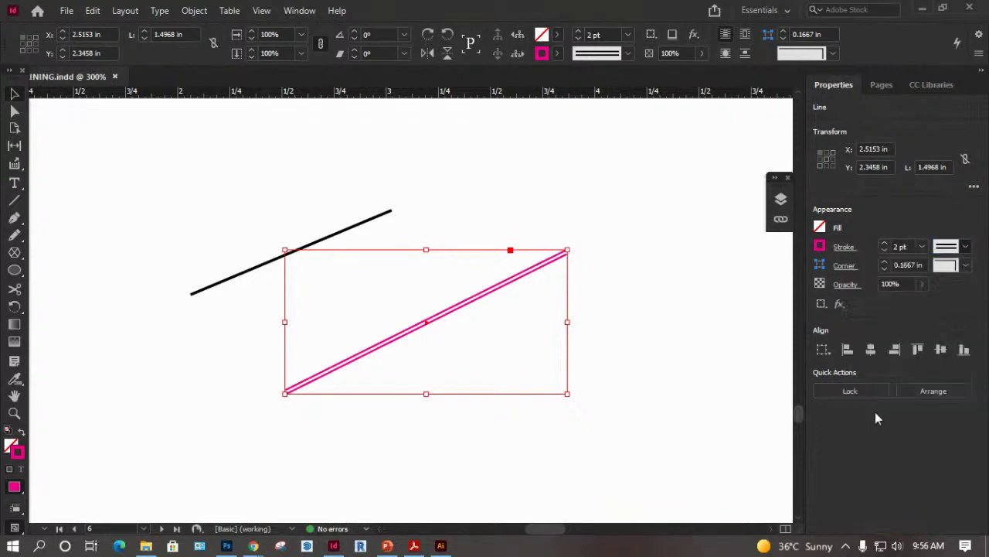
click(922, 247)
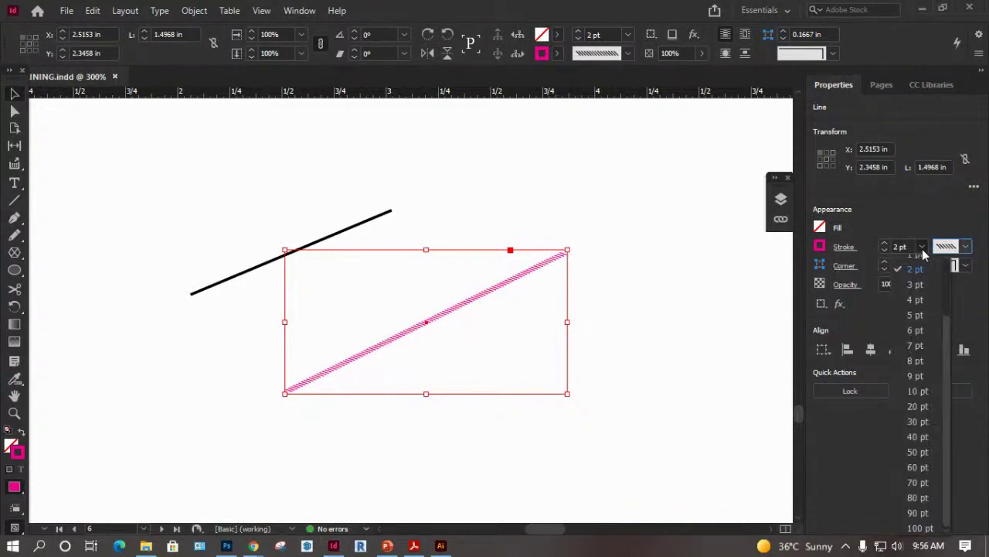
click(915, 361)
Change the magenta line's stroke style to Triple, to Wavy, and finally to White Diamond.
click(966, 247)
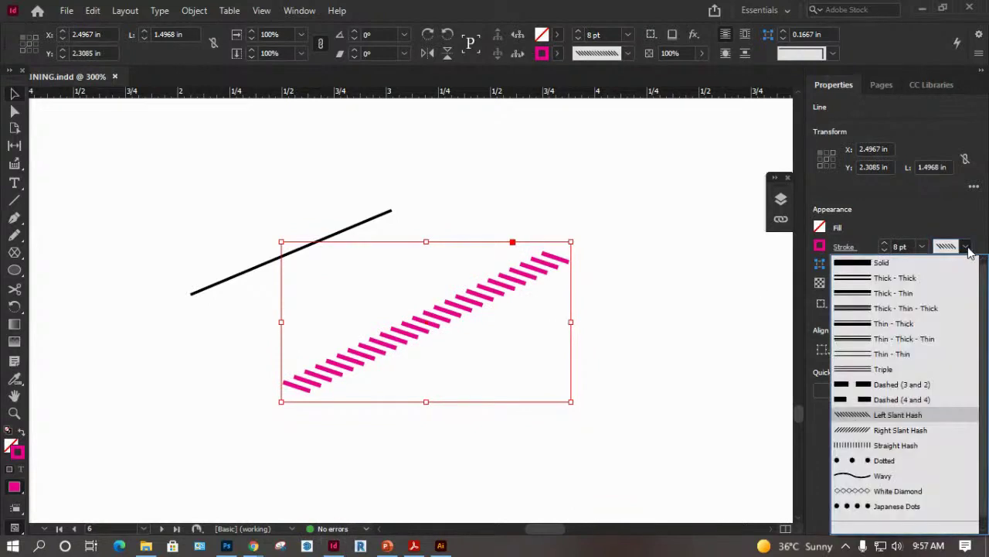
click(892, 370)
click(966, 247)
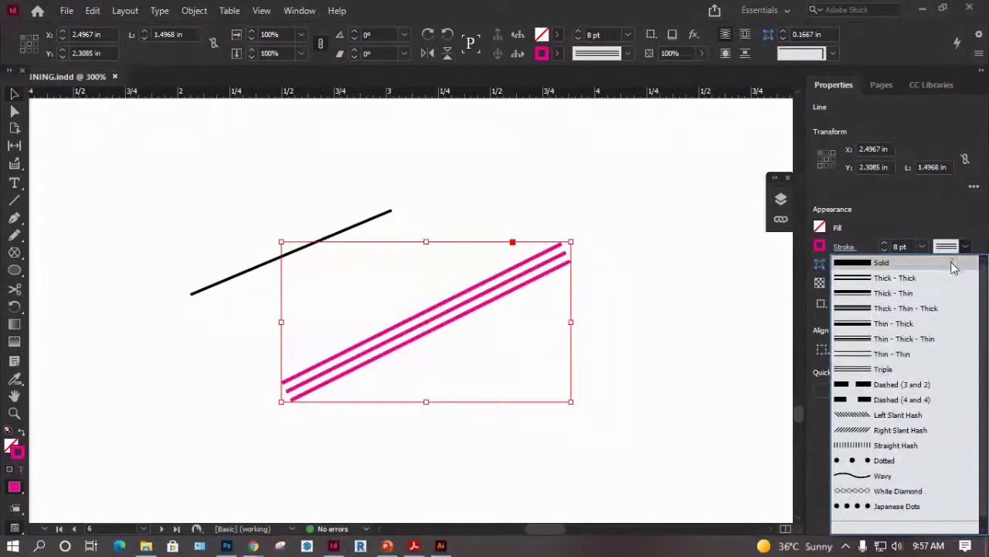
click(881, 474)
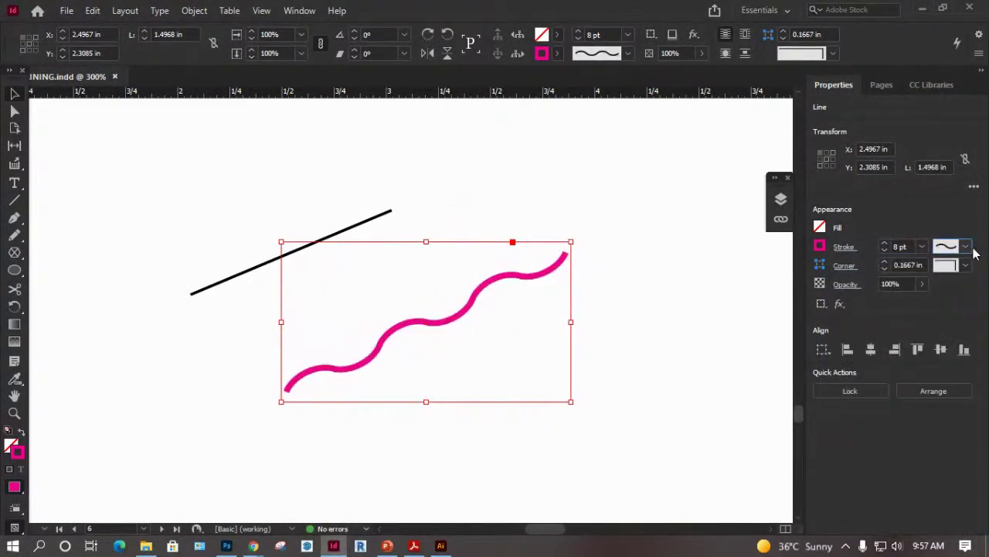
click(966, 247)
click(899, 492)
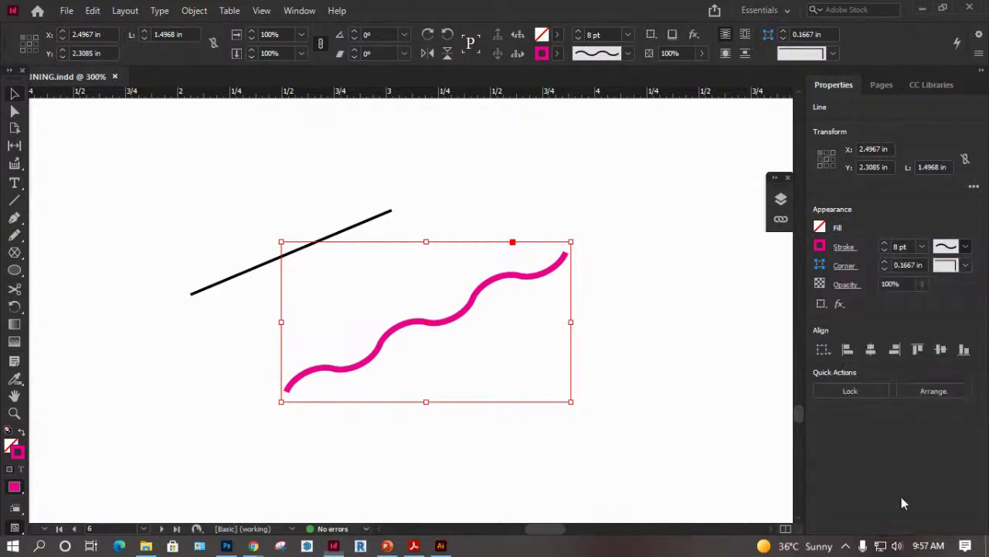
View the corner shape options for the line without choosing one, and delete both diagonal lines.
click(967, 265)
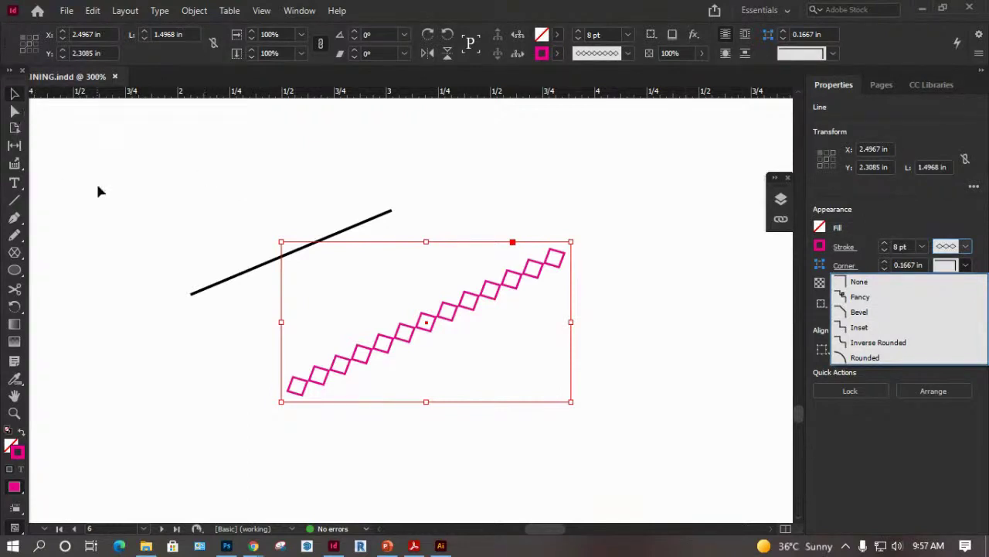
click(425, 227)
key(ctrl+a)
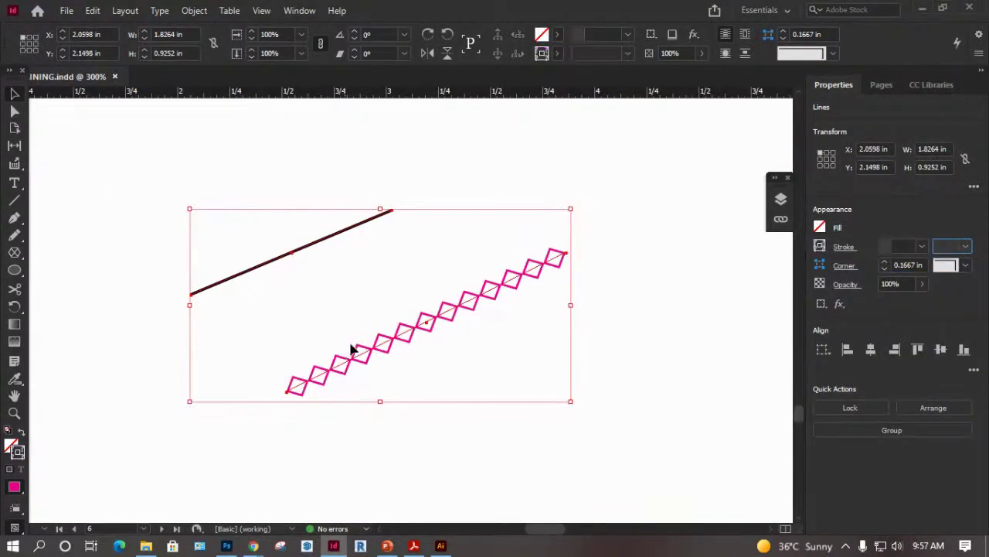
key(Delete)
Draw a horizontal line about 1.33 in long and a vertical line about 0.71 in long down from its right end.
click(21, 199)
drag(217, 187, 495, 336)
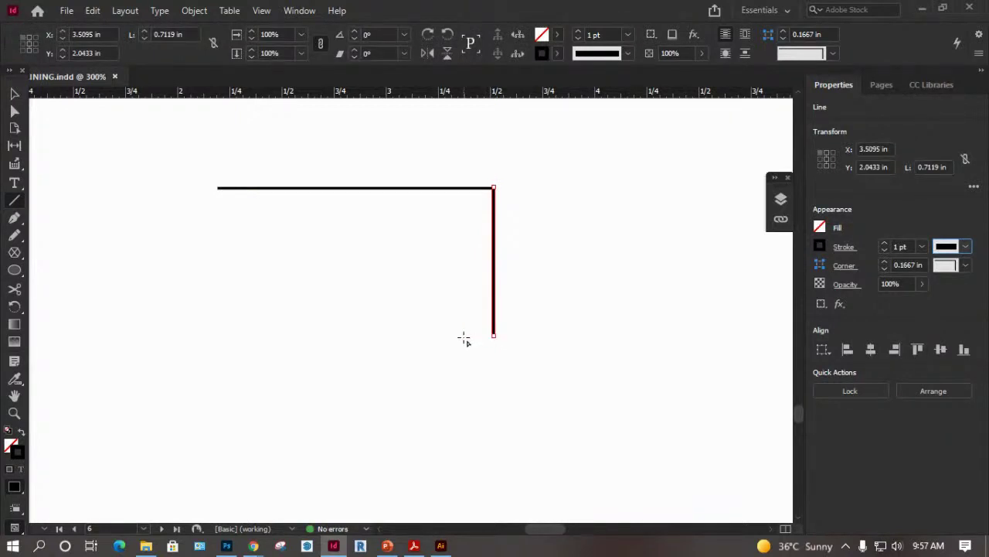
click(14, 94)
Select both the horizontal and the vertical line and try to apply the Bevel corner shape to them.
click(420, 187)
click(494, 227)
key(ctrl+a)
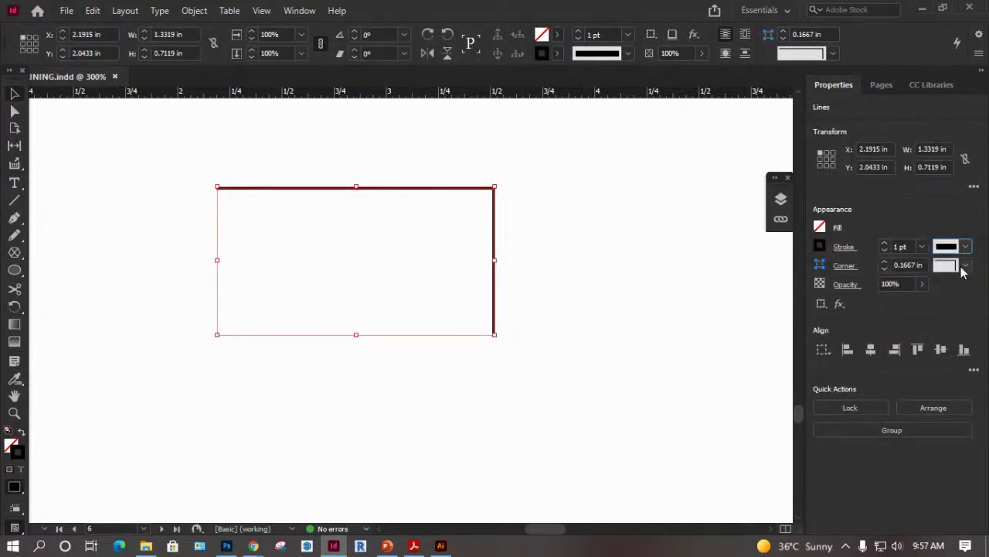
click(966, 265)
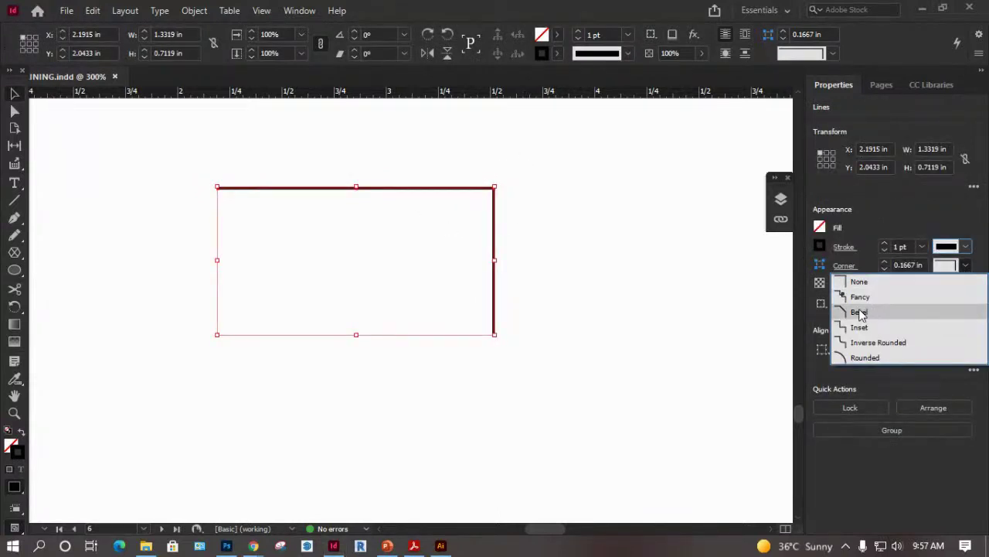
click(859, 312)
Delete the vertical line and the horizontal line.
click(501, 206)
click(499, 211)
key(Delete)
click(484, 187)
key(Delete)
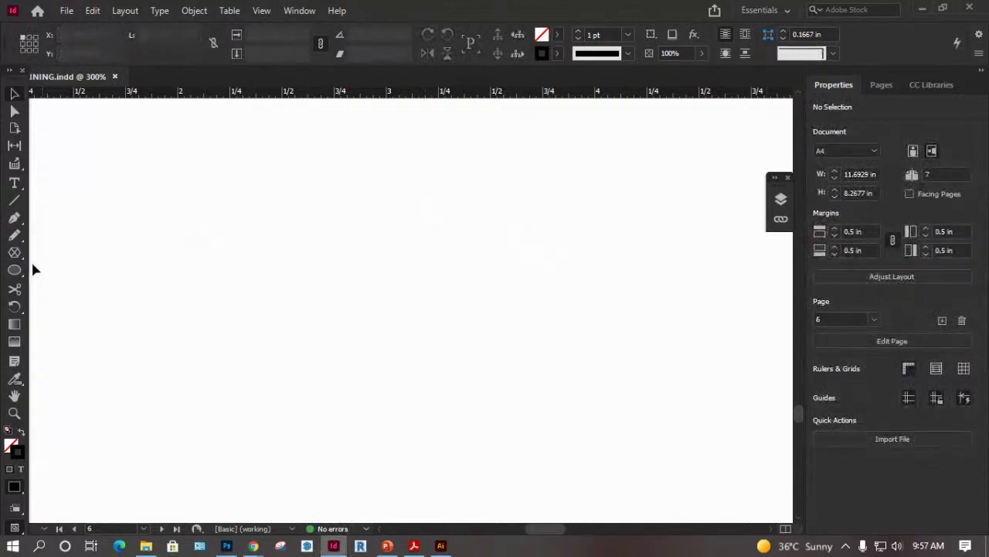
Draw a rectangle about 1.17 in wide and 0.91 in high with the Rectangle tool.
right_click(16, 272)
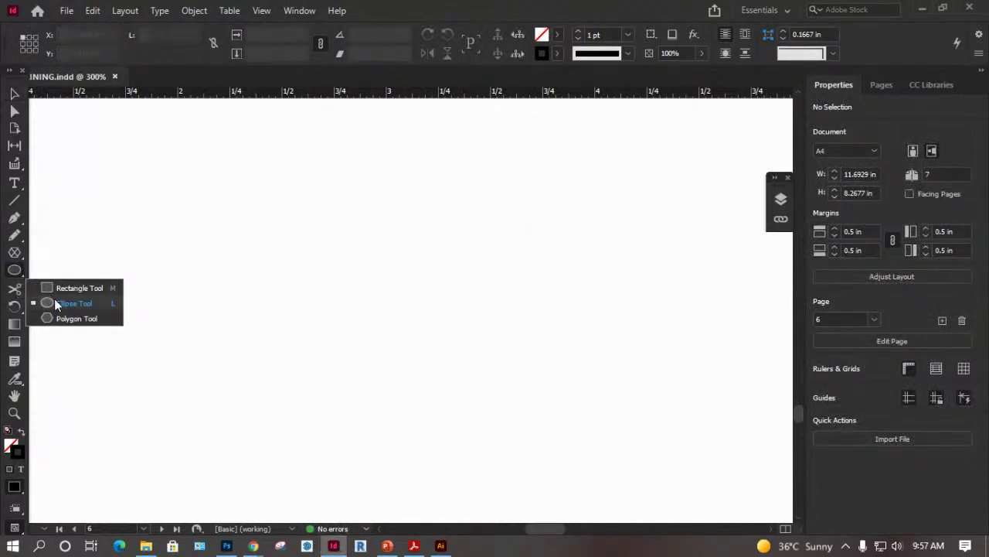
click(65, 287)
drag(225, 210, 470, 396)
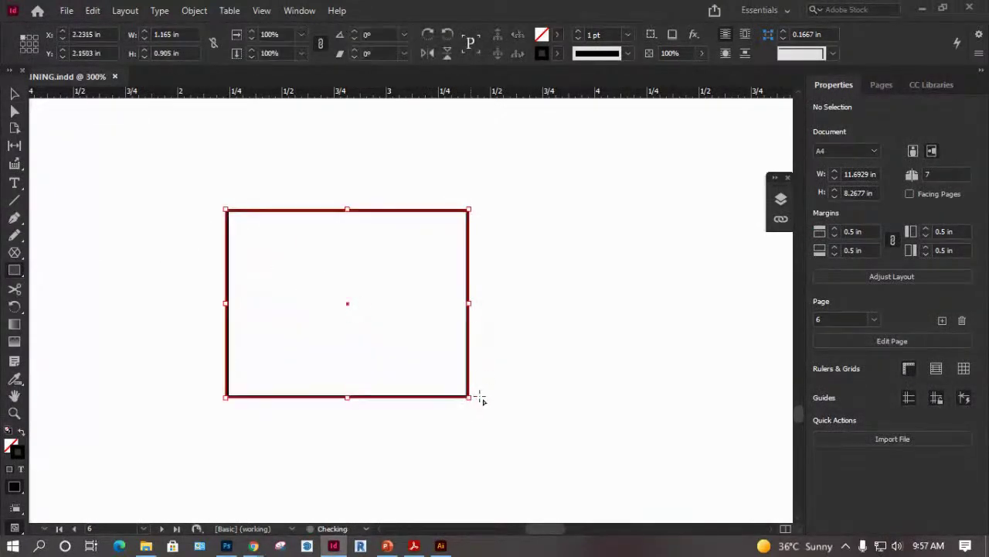
Apply the Bevel corner shape to the rectangle and replace it with the Inset corner shape.
click(965, 266)
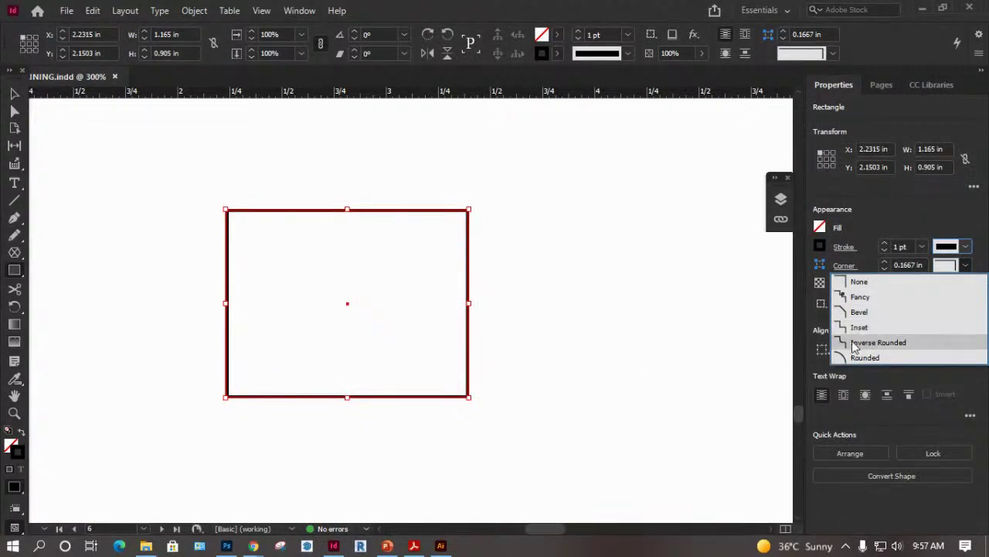
click(858, 313)
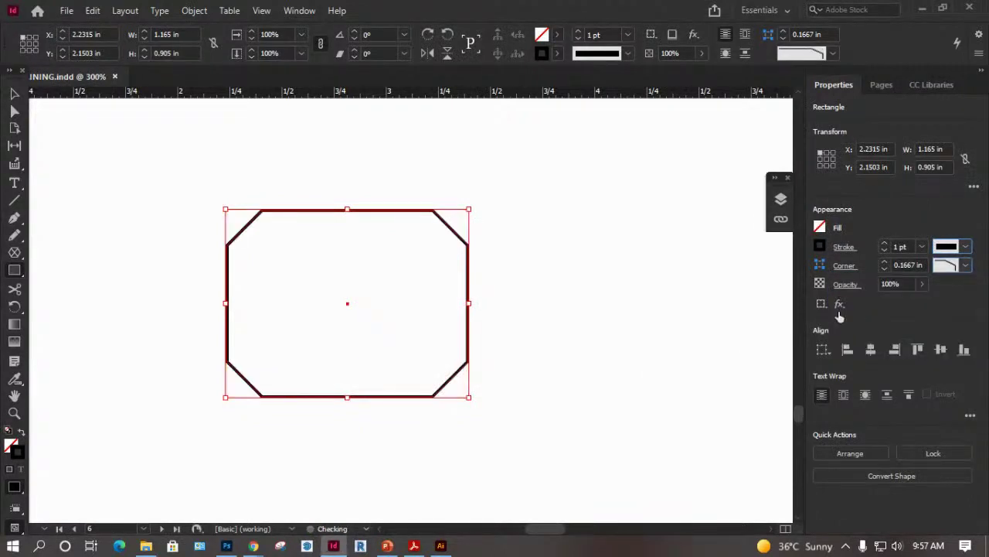
click(966, 265)
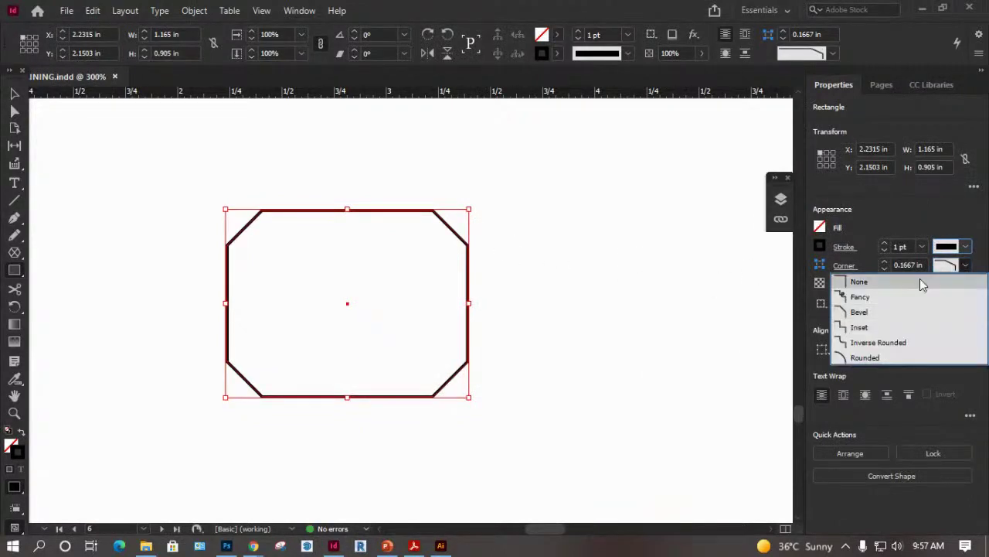
click(866, 327)
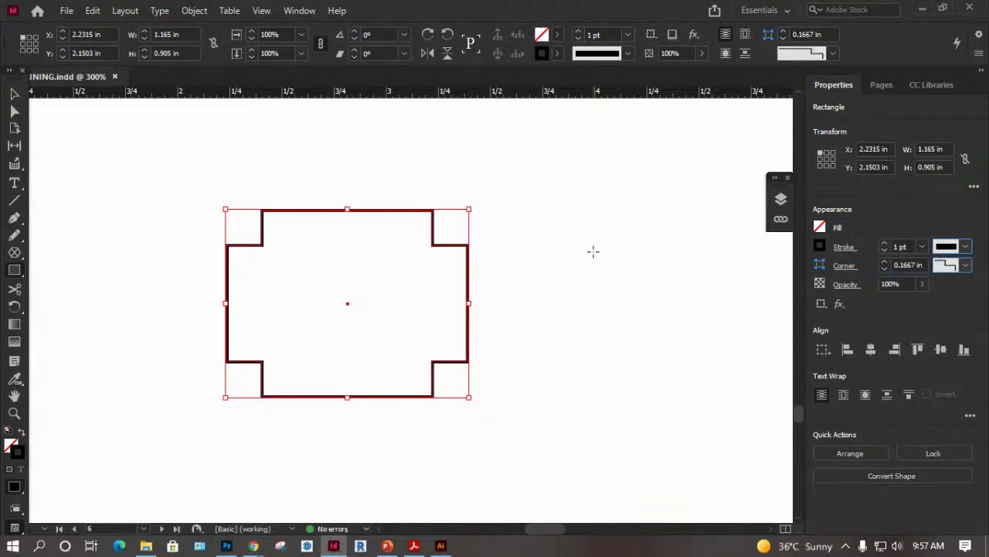
Delete the rectangle and draw a horizontal line about 1.19 in long with a vertical line about 0.53 in long down from its right end.
click(14, 94)
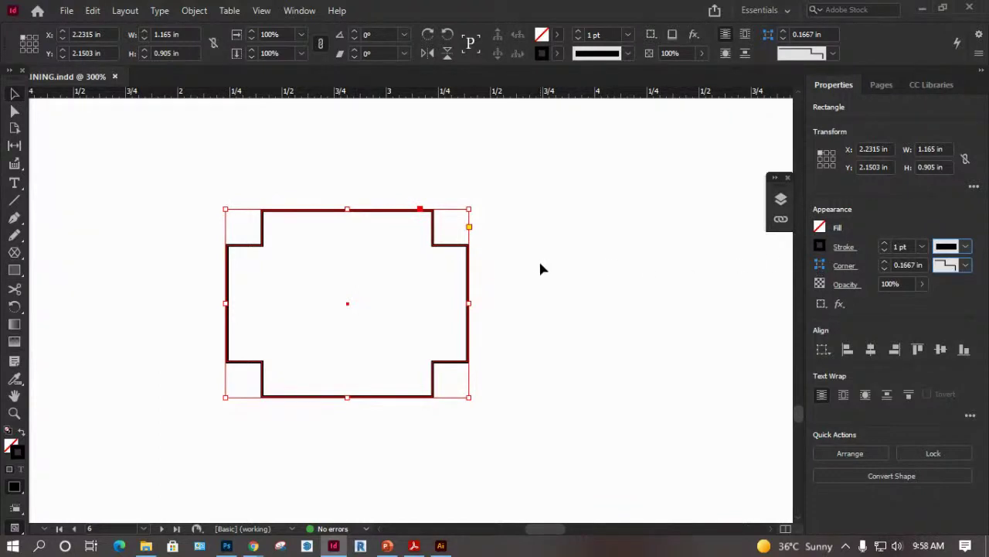
key(Delete)
click(14, 203)
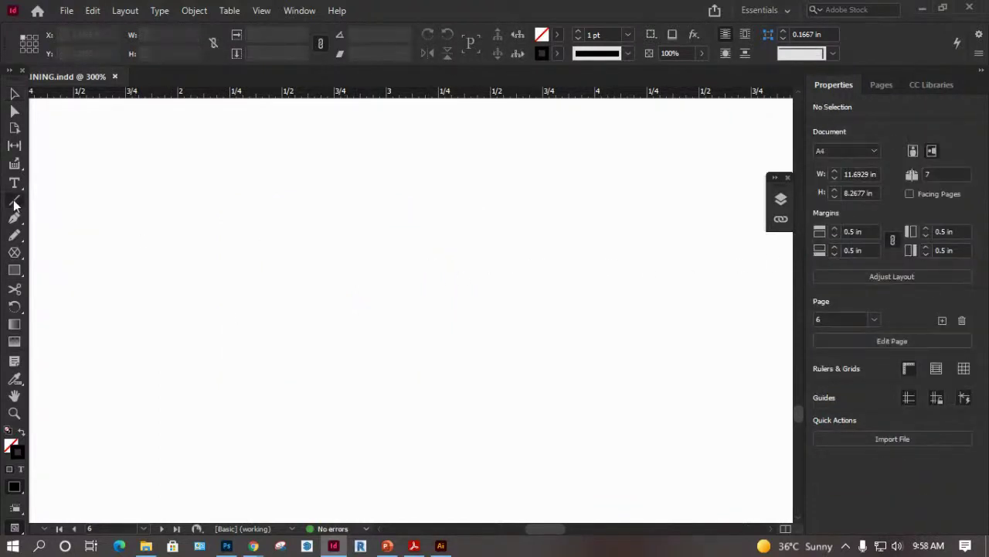
drag(298, 262, 546, 262)
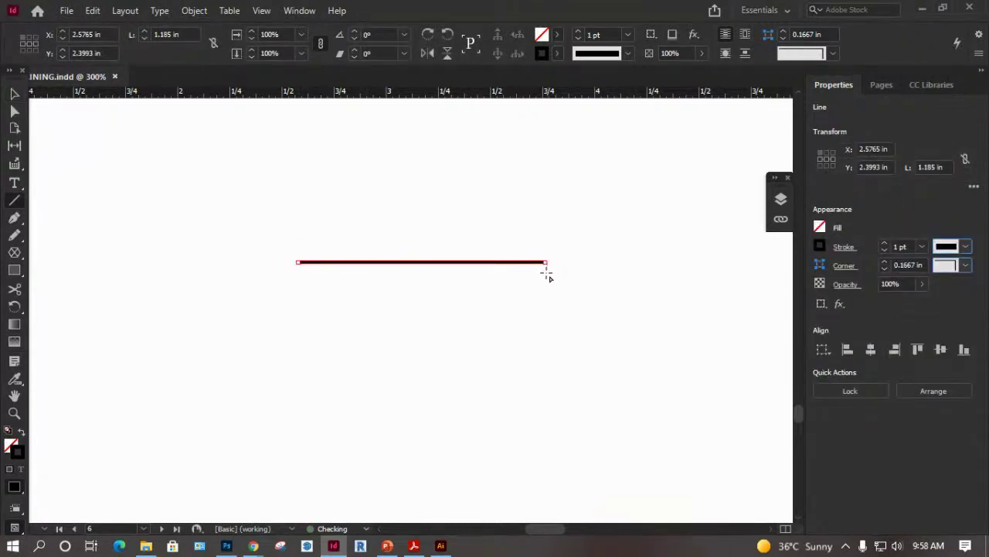
drag(546, 263, 546, 375)
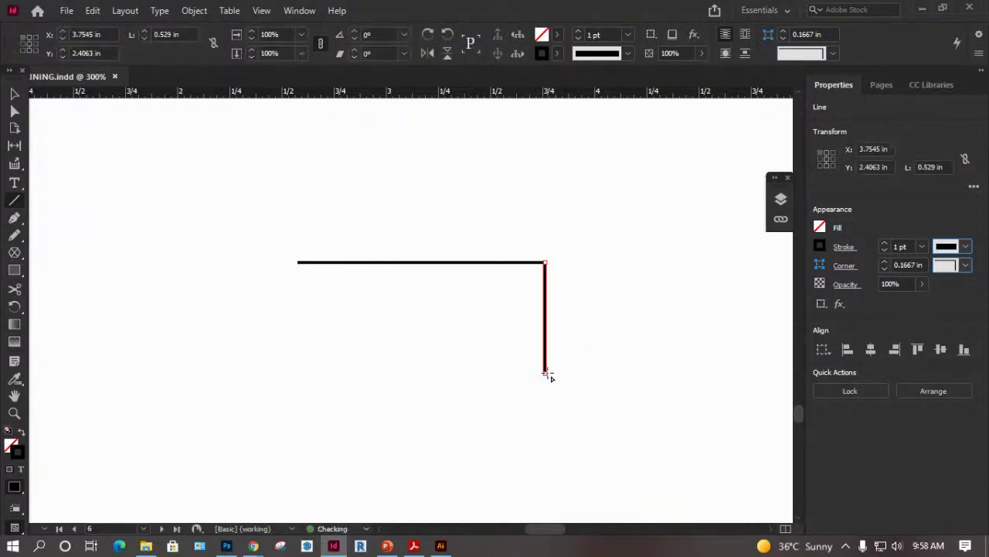
Move the horizontal line away from the vertical line and return it so its right end meets the vertical line's upper end.
click(14, 93)
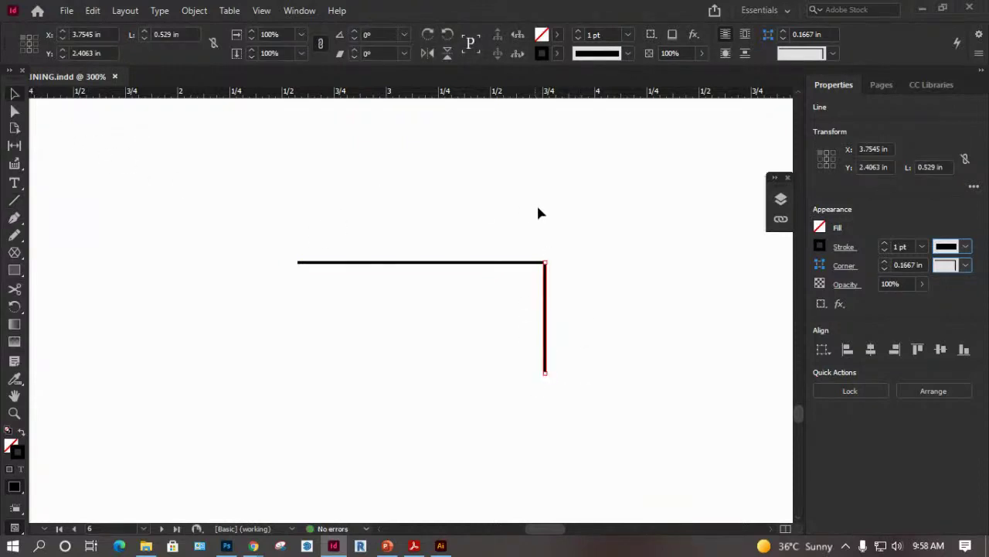
drag(572, 228, 506, 294)
click(498, 212)
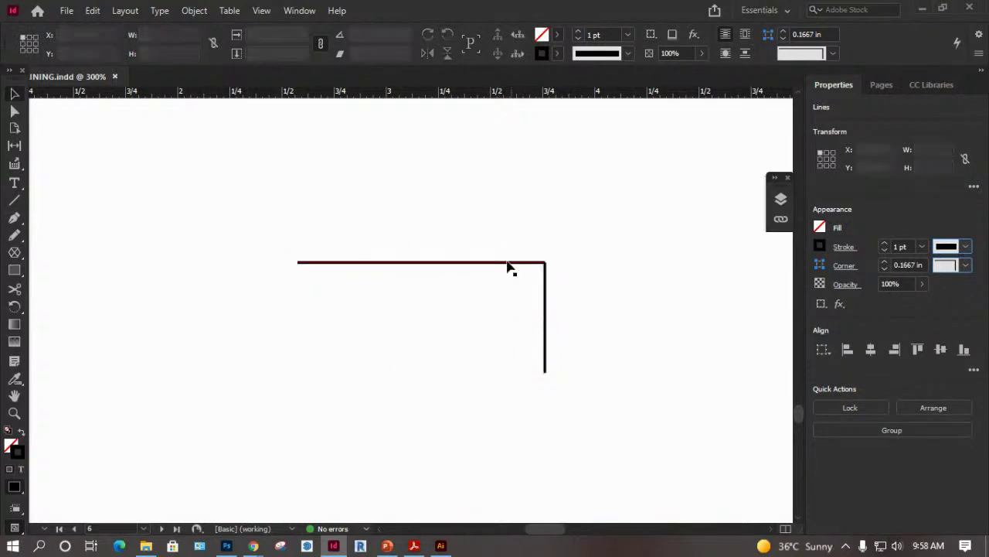
drag(508, 265, 459, 232)
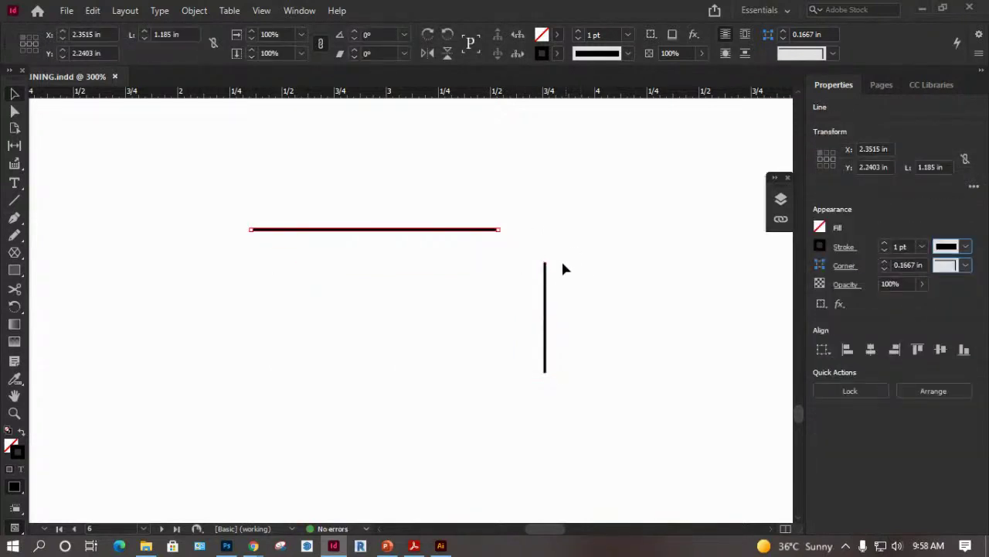
drag(530, 259, 532, 265)
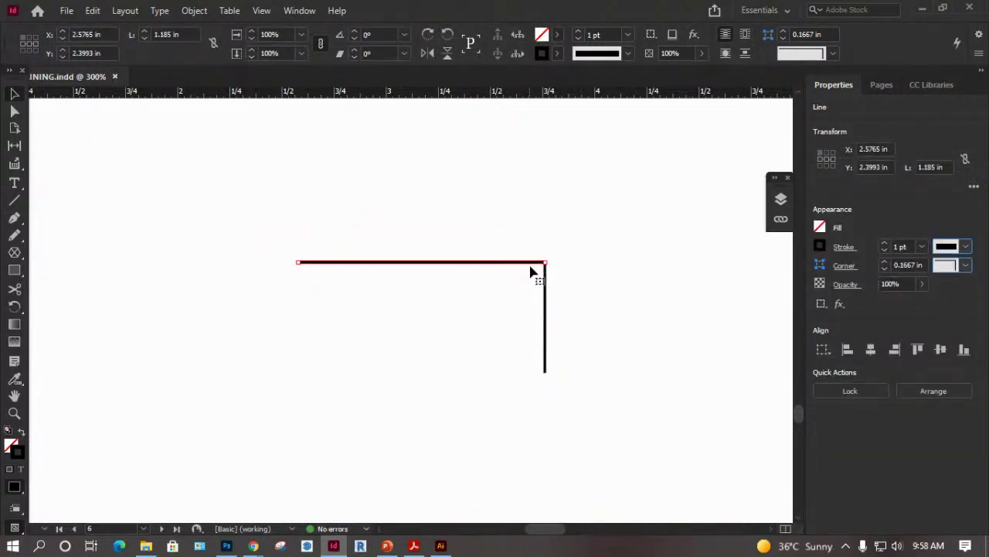
Select both the horizontal and vertical lines and join them into a single path.
key(ctrl+a)
click(195, 10)
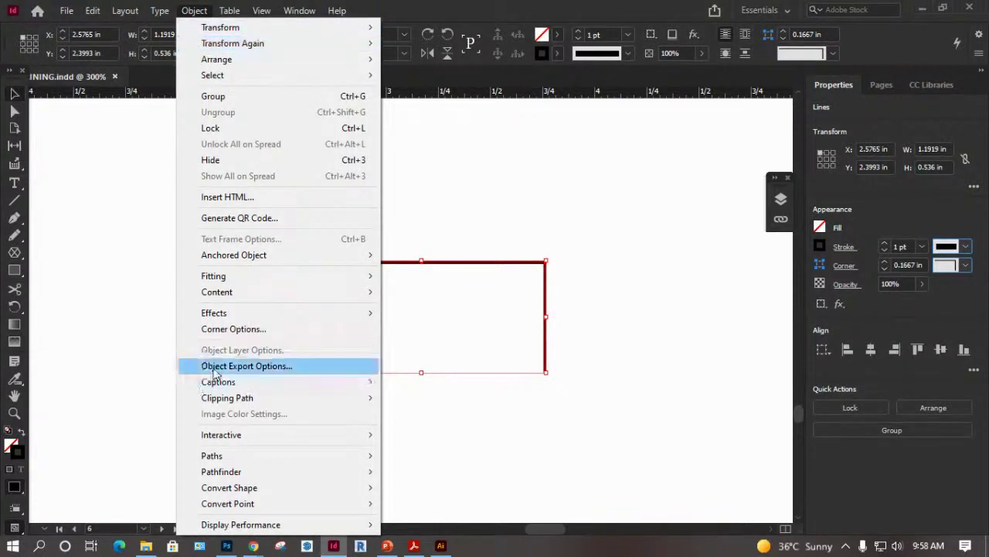
mouse_move(248, 490)
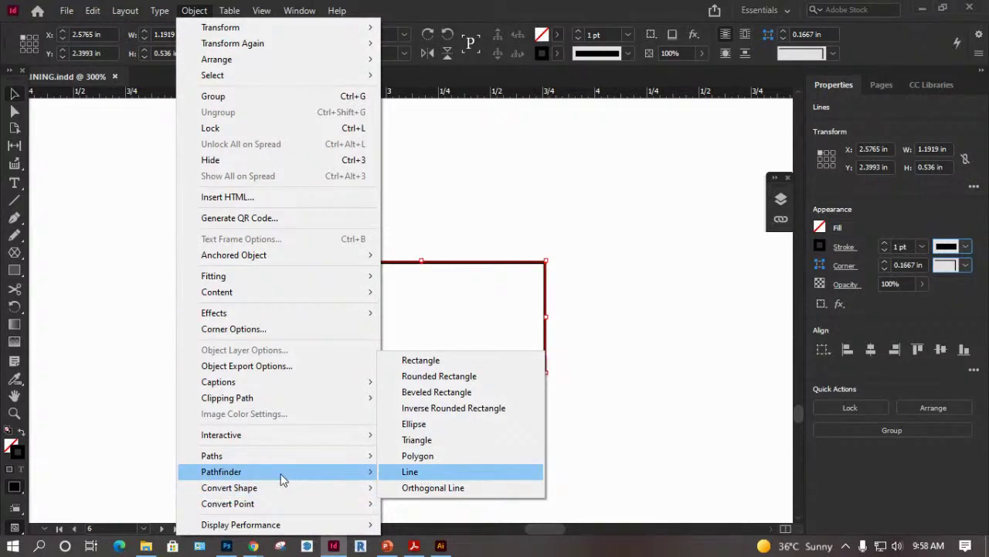
mouse_move(282, 480)
mouse_move(278, 455)
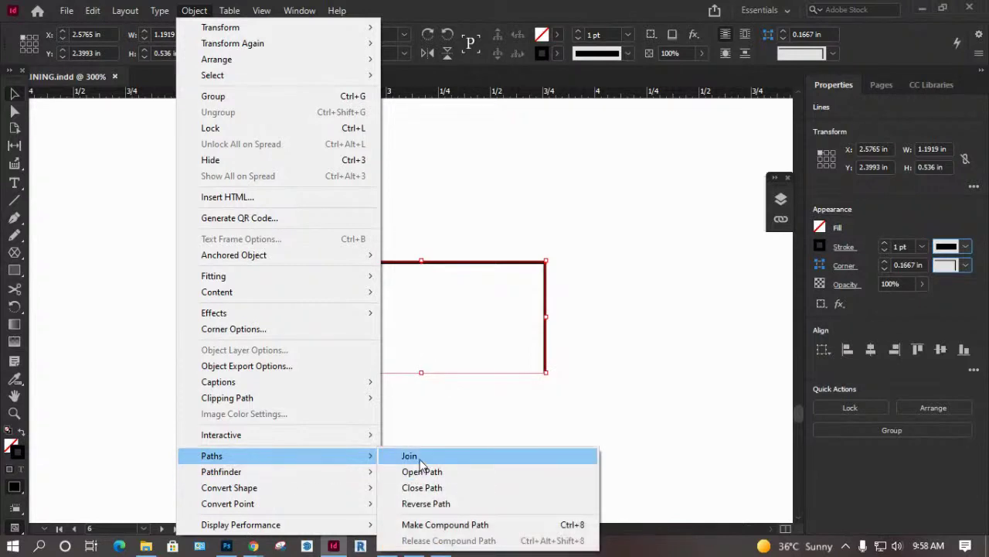
click(420, 458)
Apply the Inset corner shape to the joined path and delete the path.
click(964, 265)
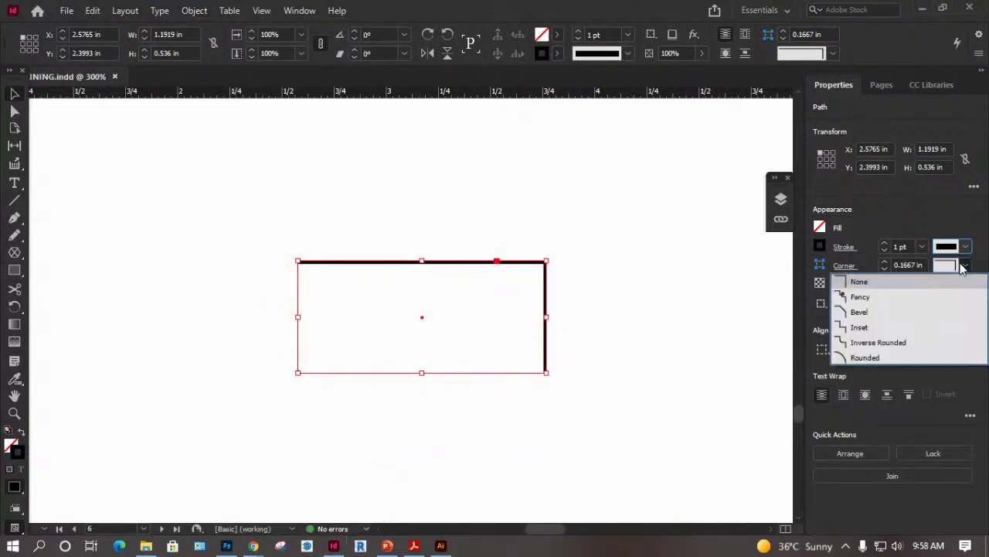
click(863, 327)
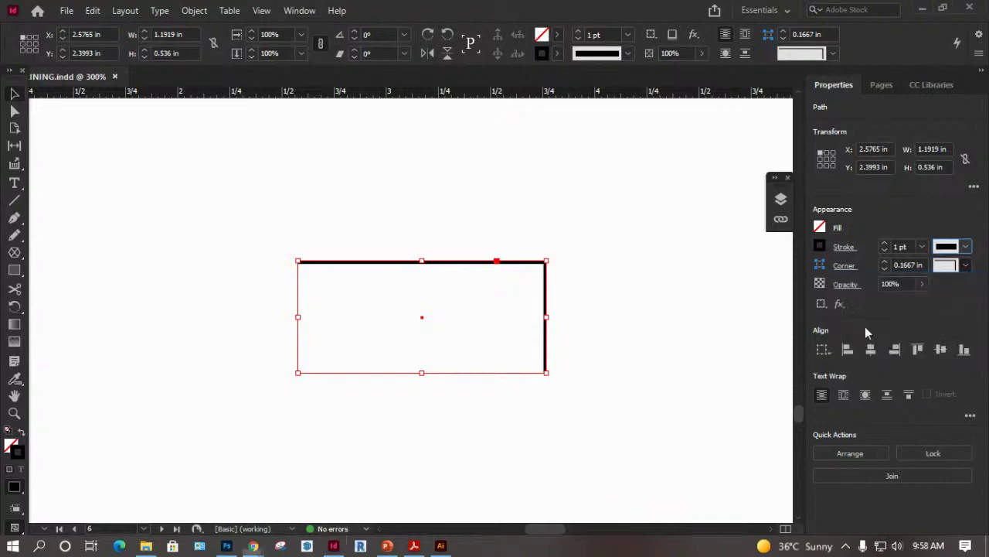
click(696, 329)
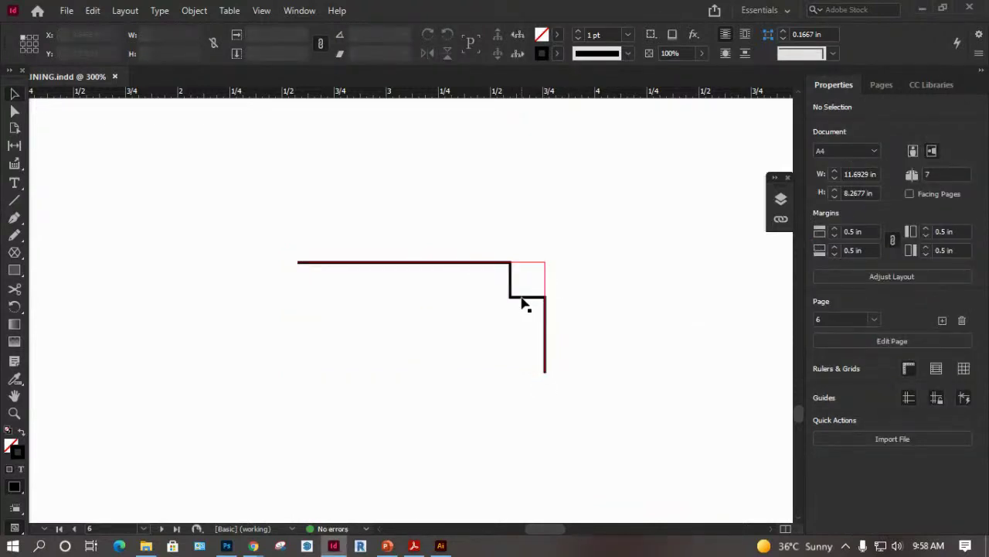
click(385, 260)
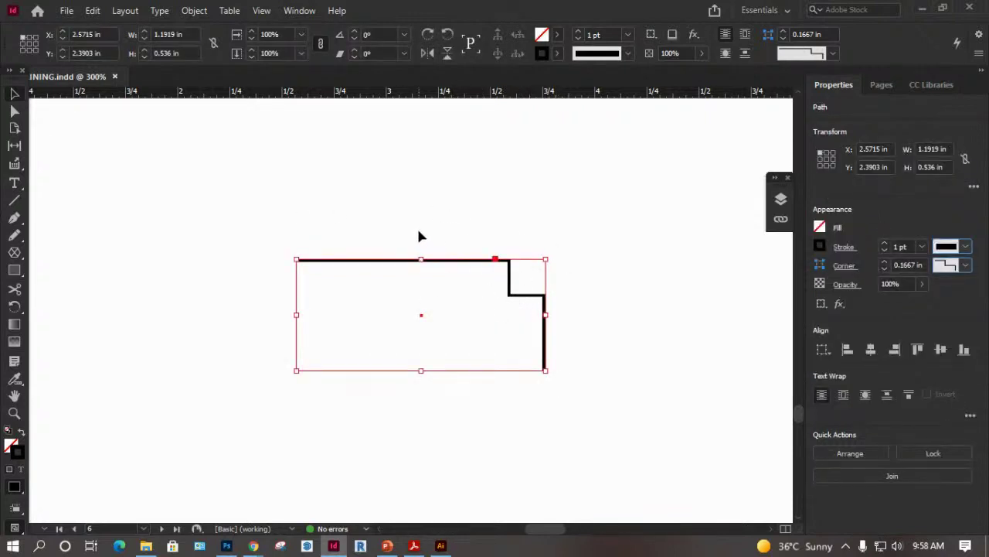
key(Delete)
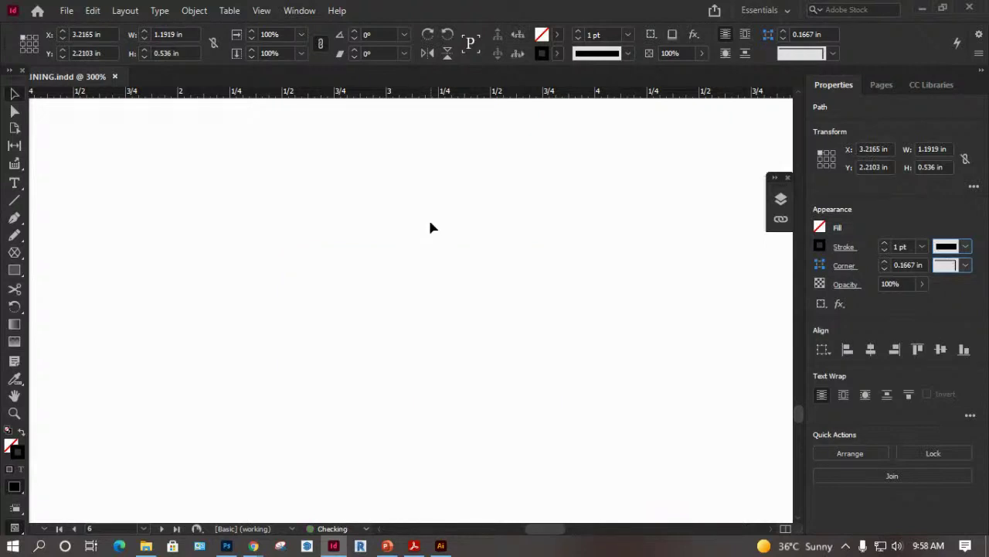
Draw a nearly horizontal line about 1.52 in long with the Line tool and delete it.
click(17, 199)
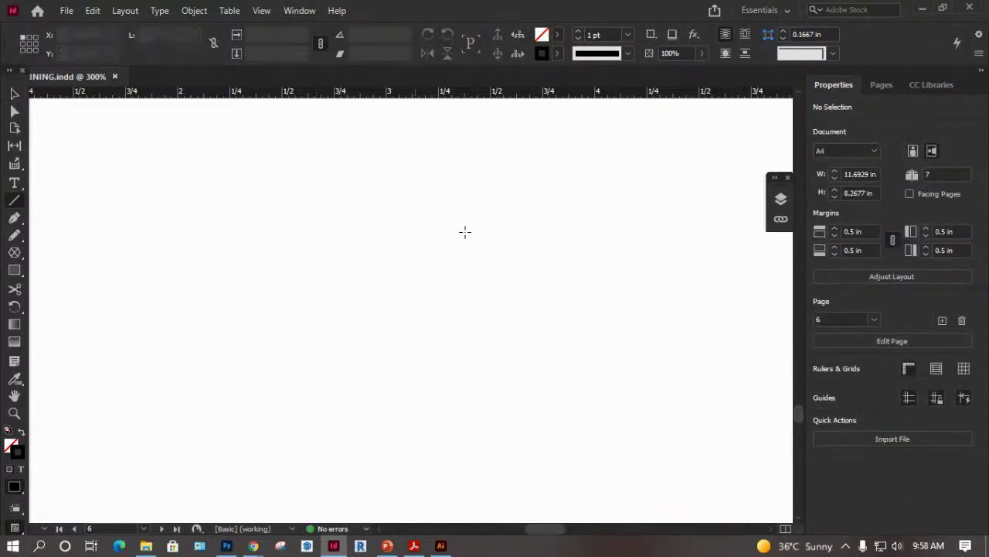
drag(263, 237, 579, 236)
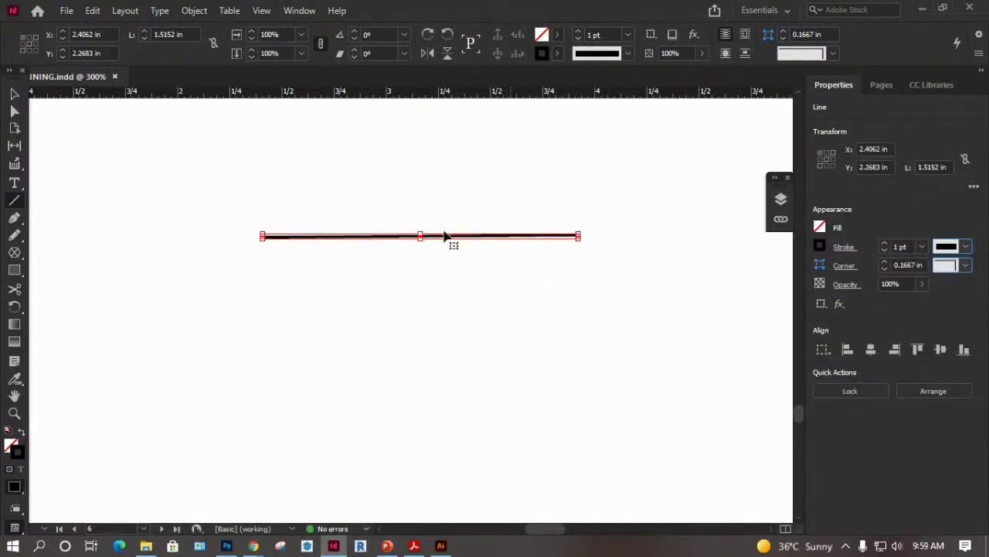
key(Delete)
Try drawing a line about 2.09 in long along a horizontal ruler guide placed at about 2.37 in.
key(v)
drag(286, 95, 286, 253)
click(14, 201)
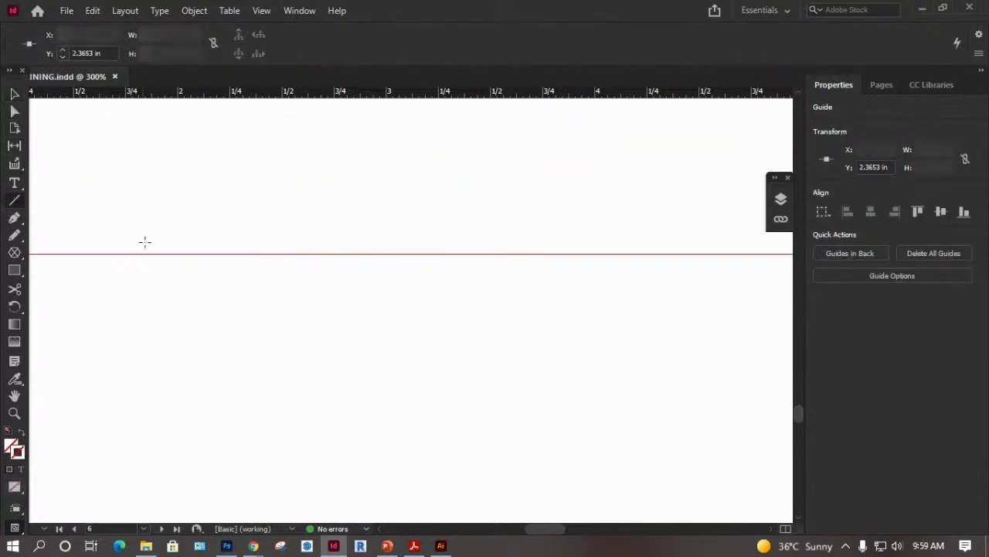
drag(152, 253, 590, 255)
click(14, 94)
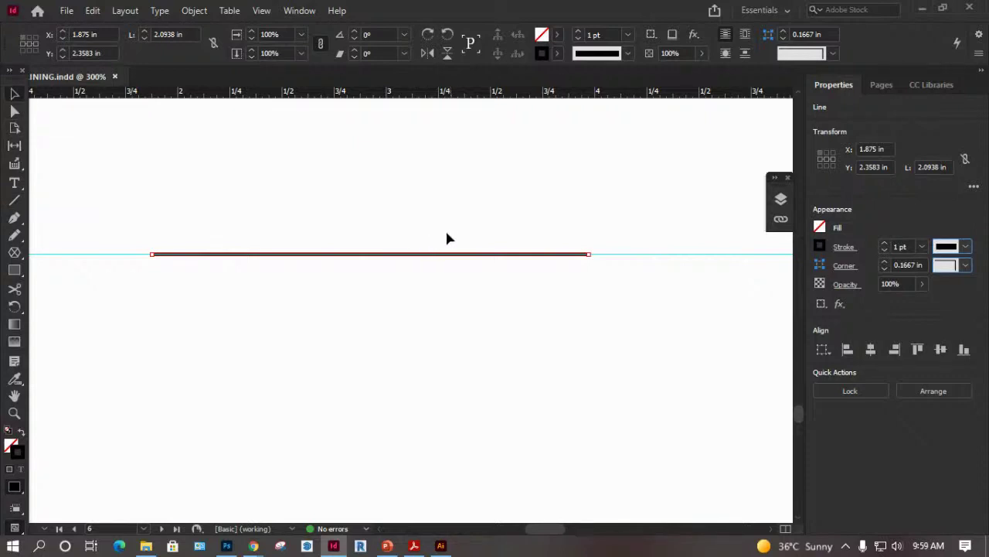
key(ctrl+z)
drag(423, 255, 442, 94)
Draw a horizontal line about 1.68 in long and a vertical line 0.93 in long down from its right end, and join them.
click(14, 199)
mouse_move(194, 247)
mouse_down()
mouse_move(545, 247)
mouse_move(555, 442)
mouse_up()
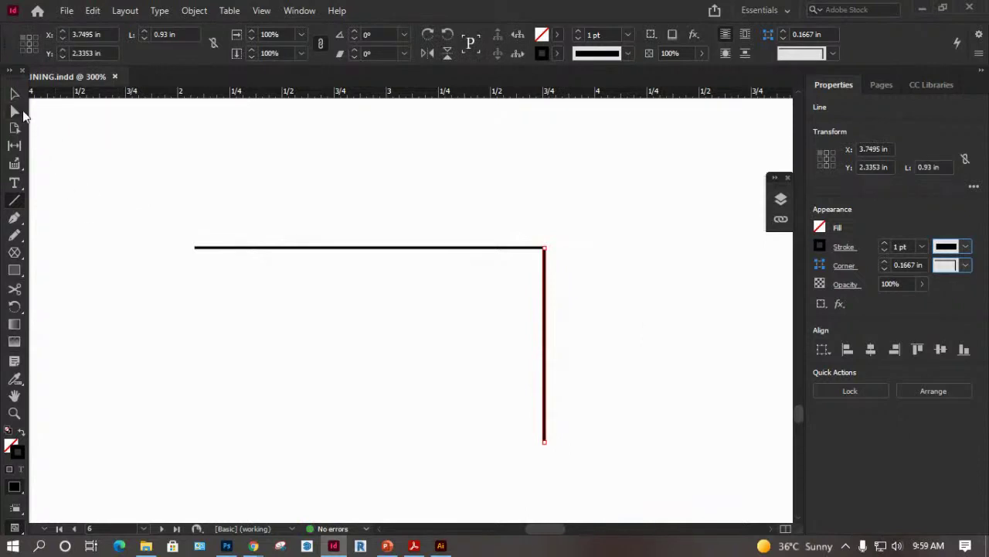
click(14, 94)
drag(103, 168, 660, 469)
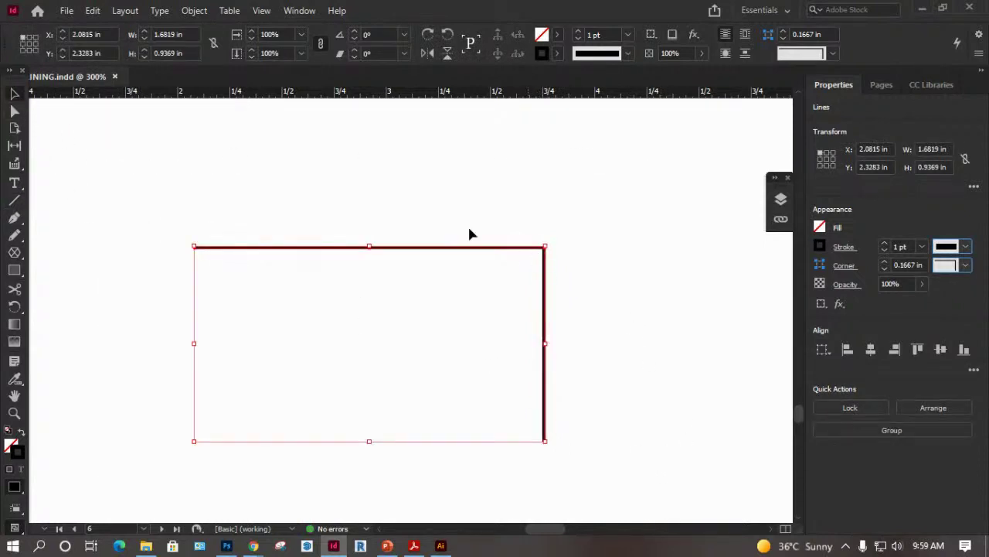
click(194, 10)
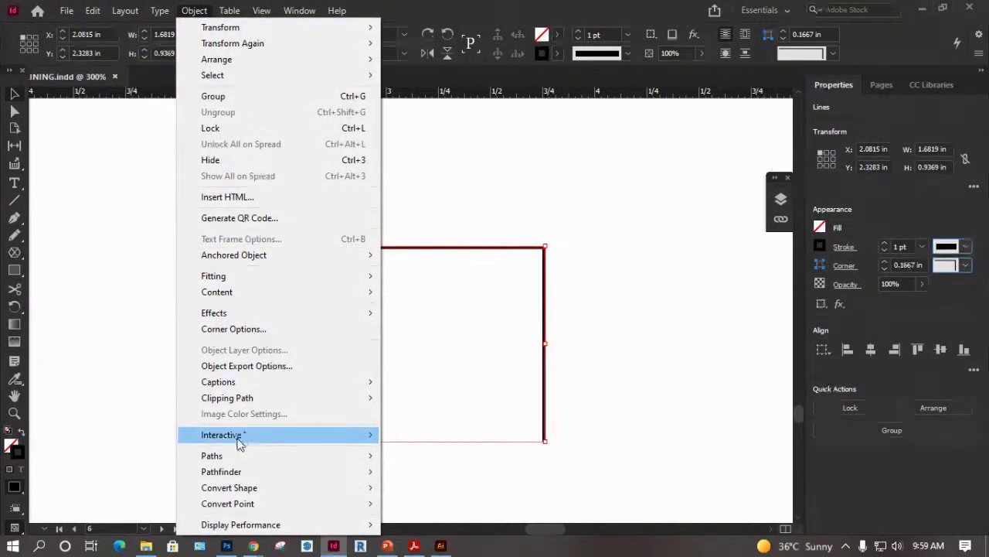
mouse_move(255, 456)
click(417, 454)
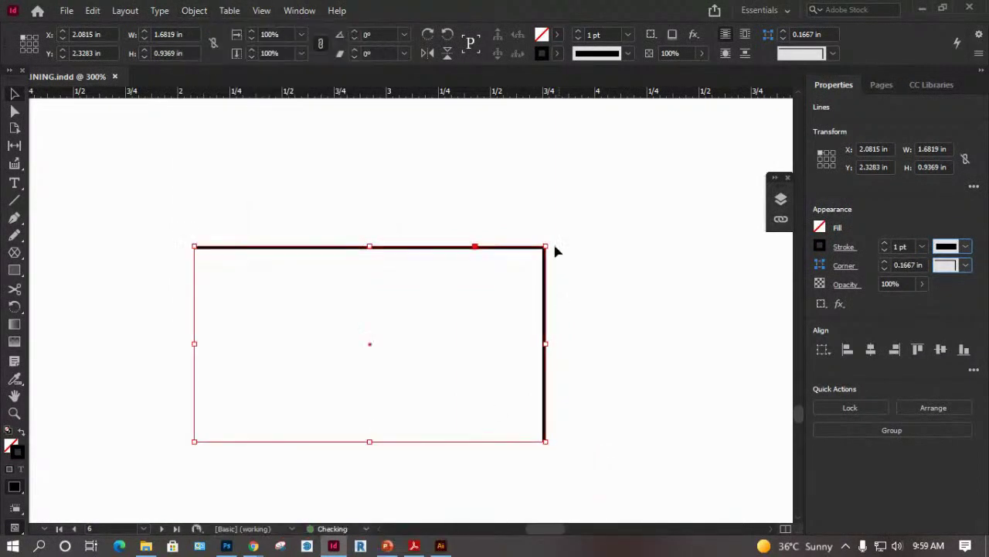
Apply the Inverse Rounded corner shape and the magenta C=0 M=100 Y=0 K=0 stroke swatch to the joined path.
click(966, 265)
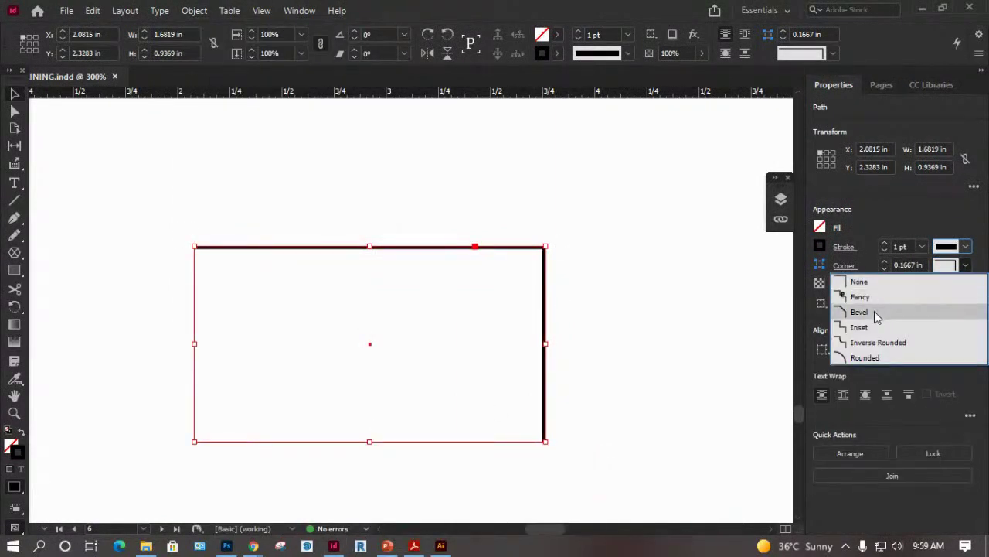
click(879, 342)
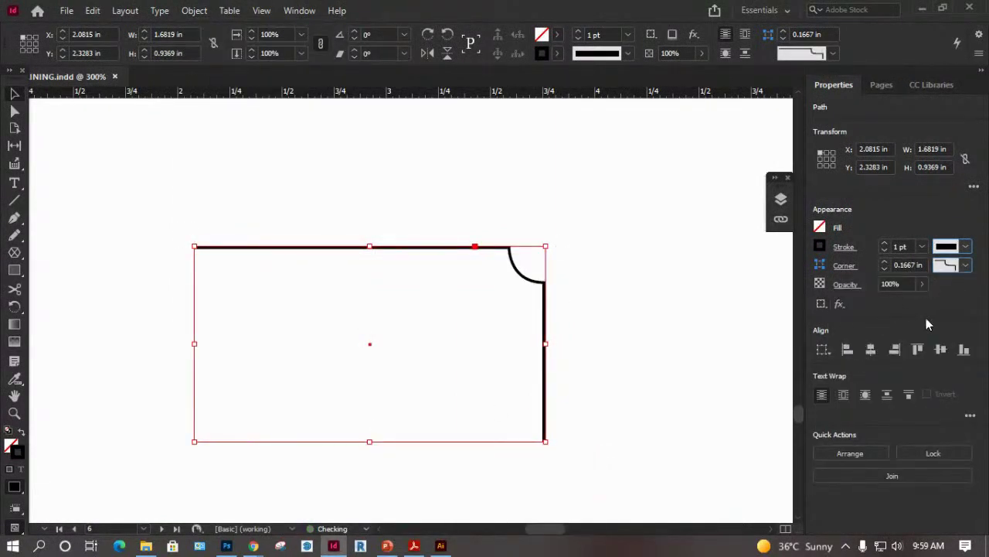
click(820, 246)
click(673, 422)
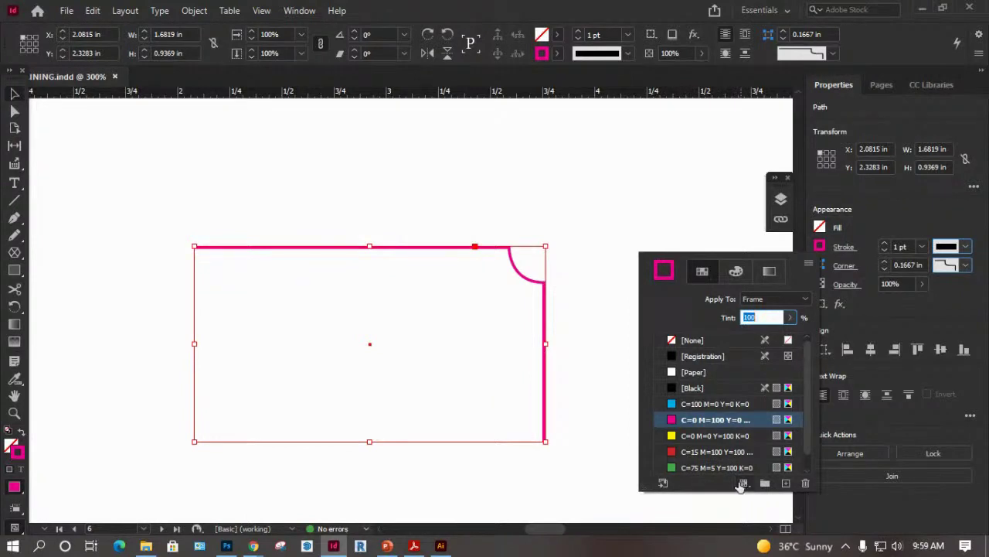
View the stroke's color, gradient and swatch options, and show the CC Libraries.
click(737, 277)
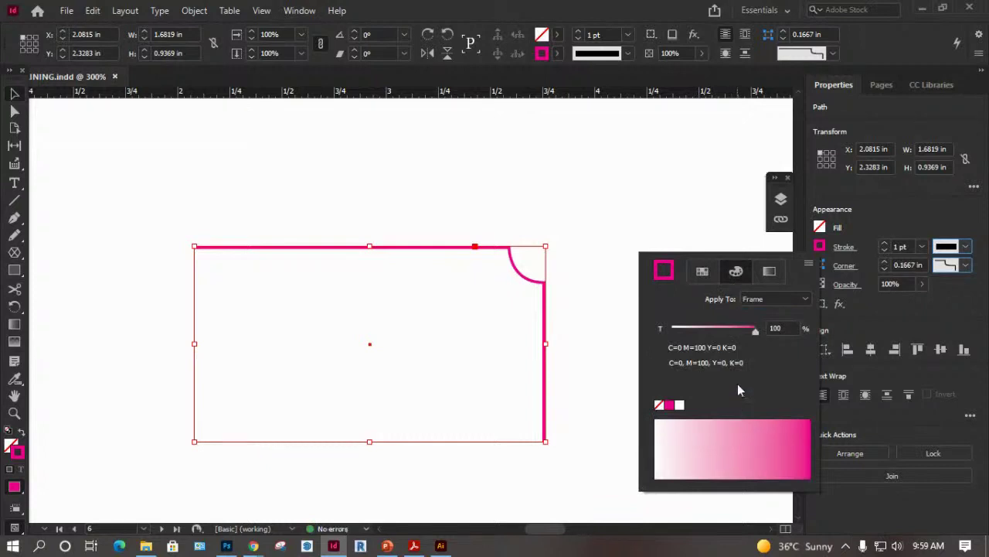
click(771, 275)
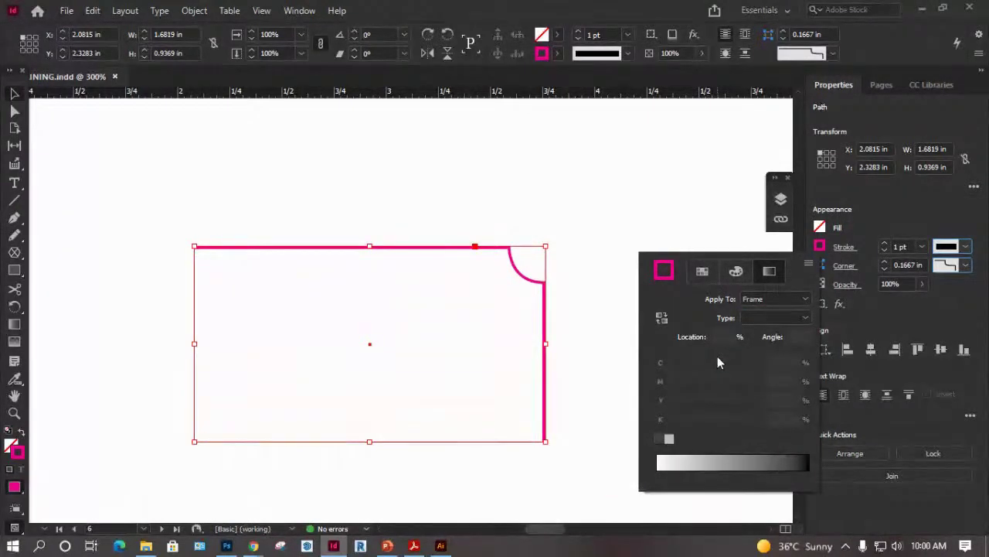
click(701, 271)
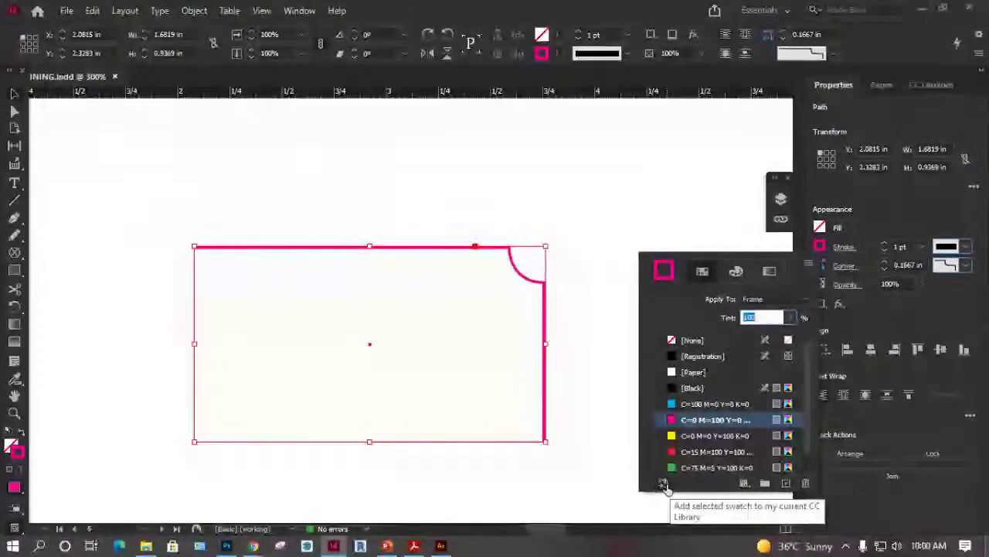
click(937, 84)
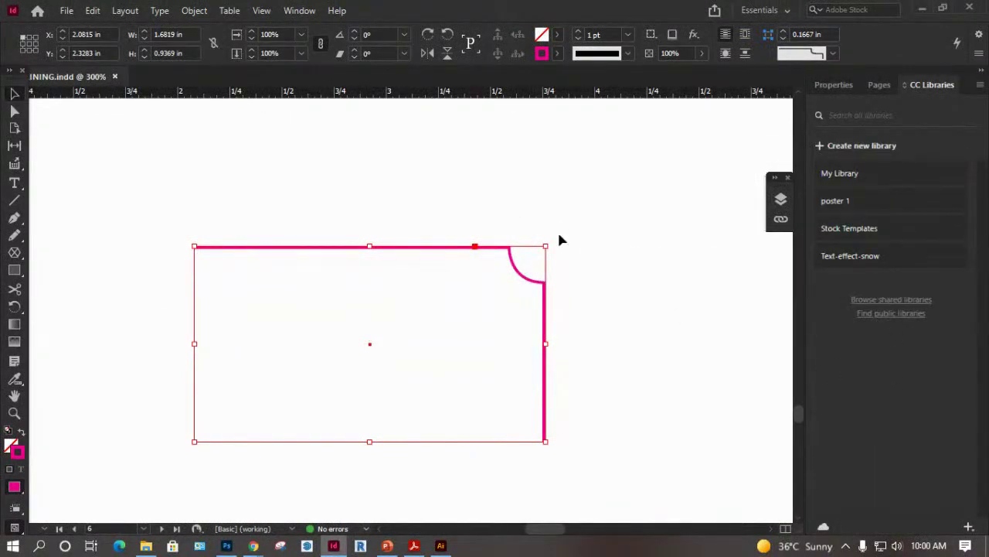
click(337, 11)
mouse_move(314, 11)
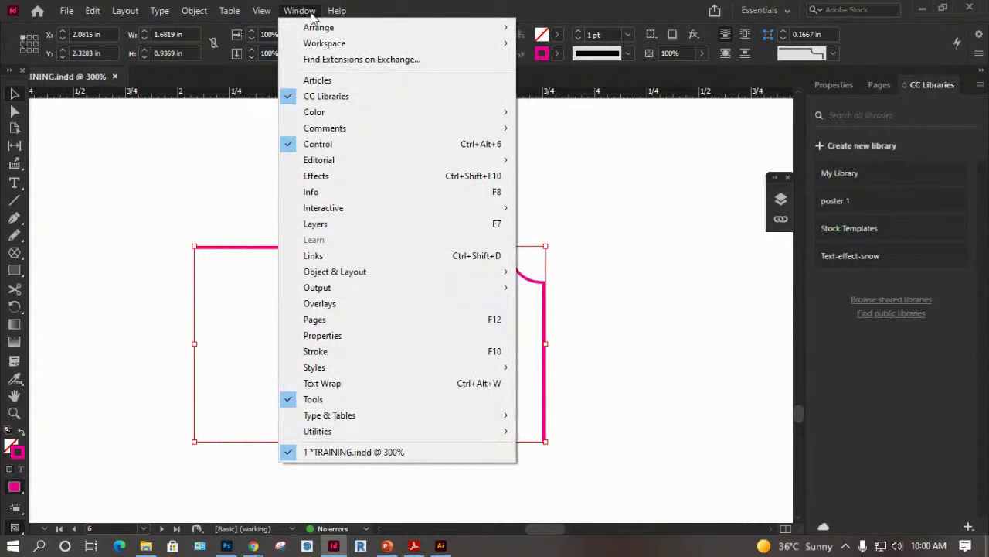
mouse_move(318, 43)
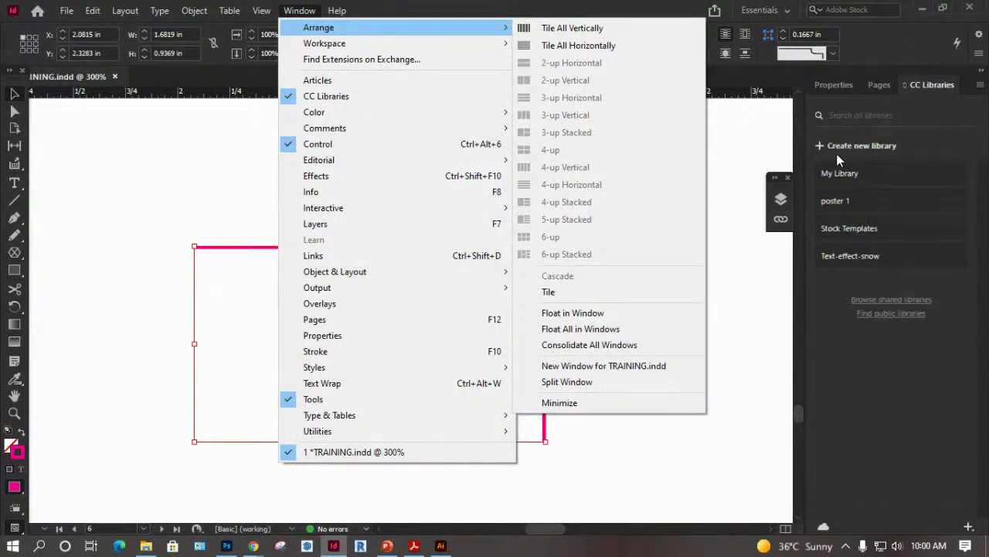
key(Escape)
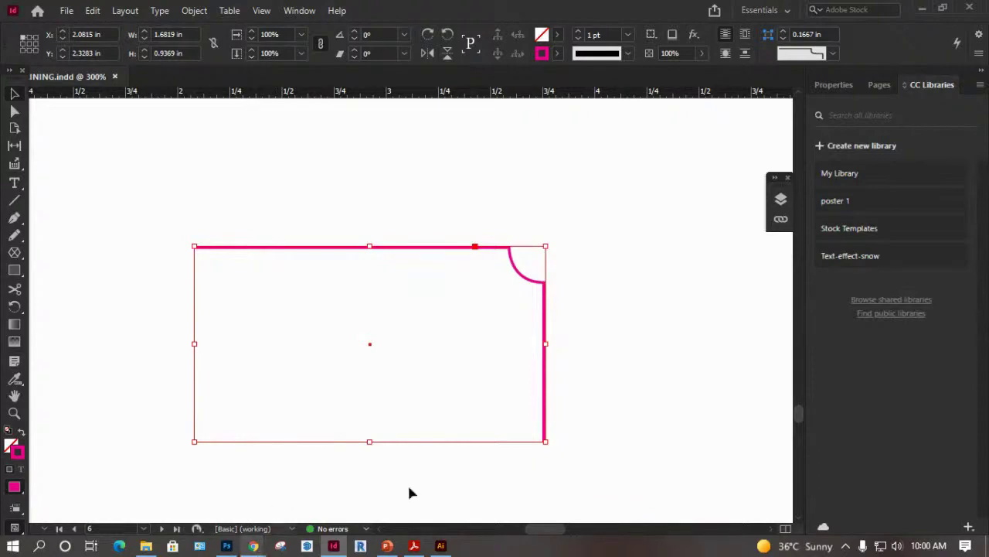
mouse_move(257, 548)
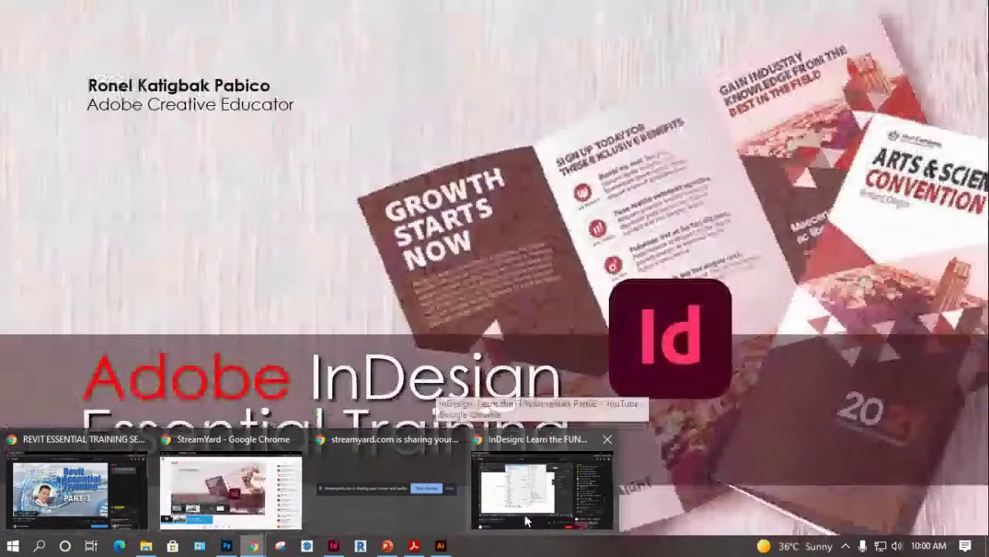
mouse_move(218, 489)
click(539, 484)
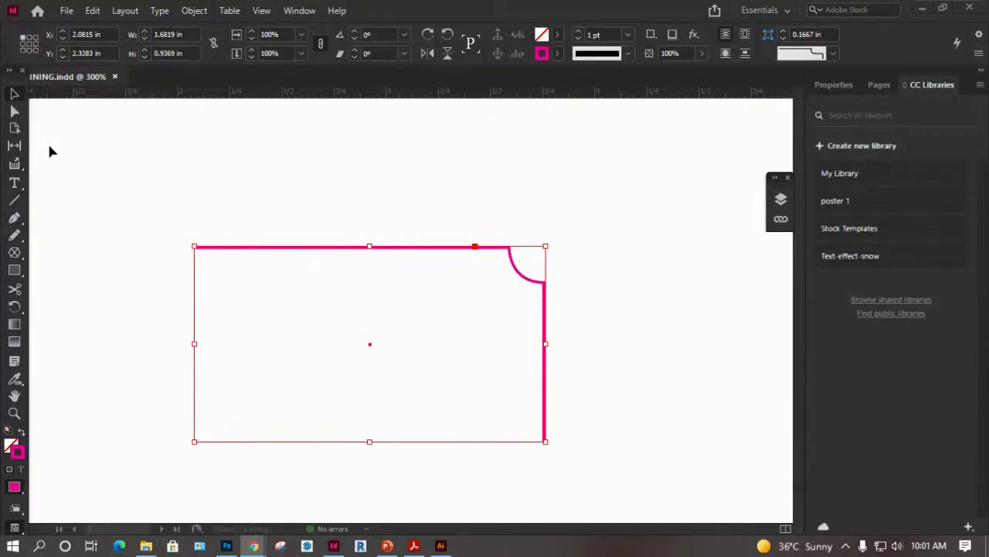
Delete the magenta path with the inverse rounded corner.
click(307, 197)
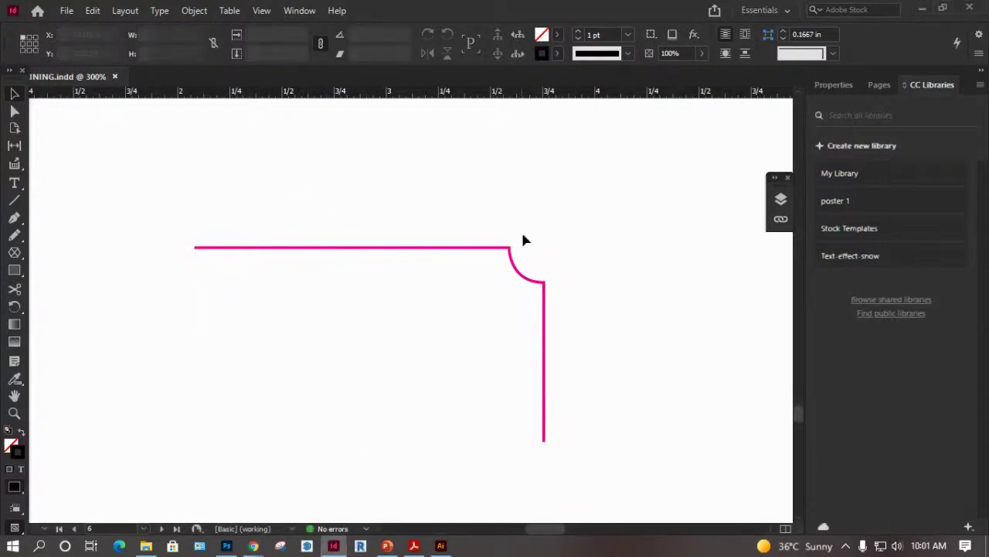
drag(523, 241, 462, 292)
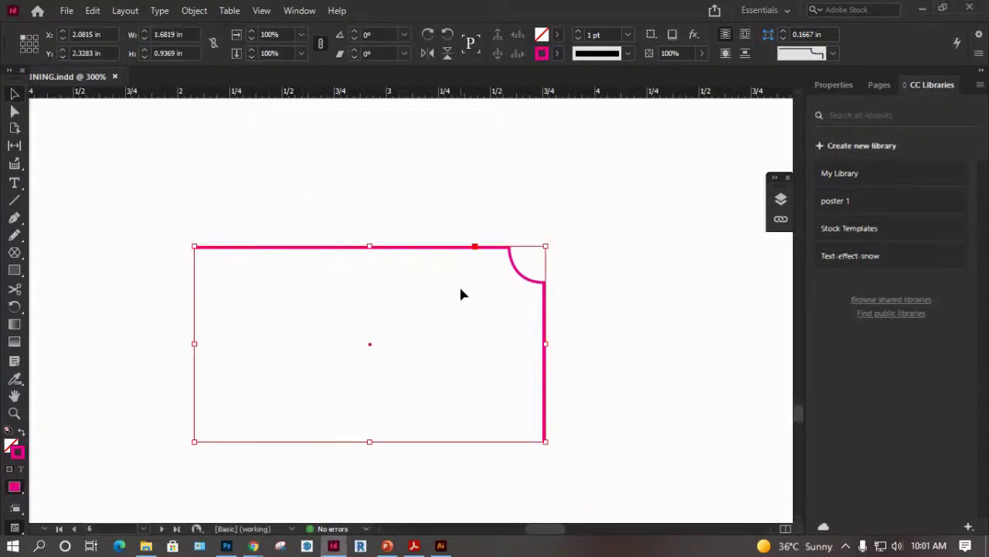
key(Delete)
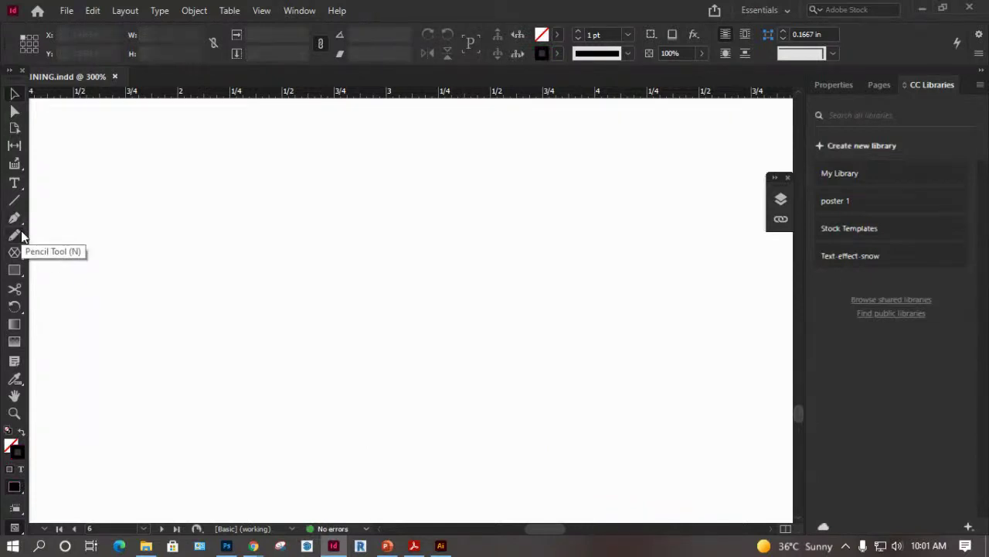
Draw five freehand curves on the blank page area with the Pencil tool.
click(20, 235)
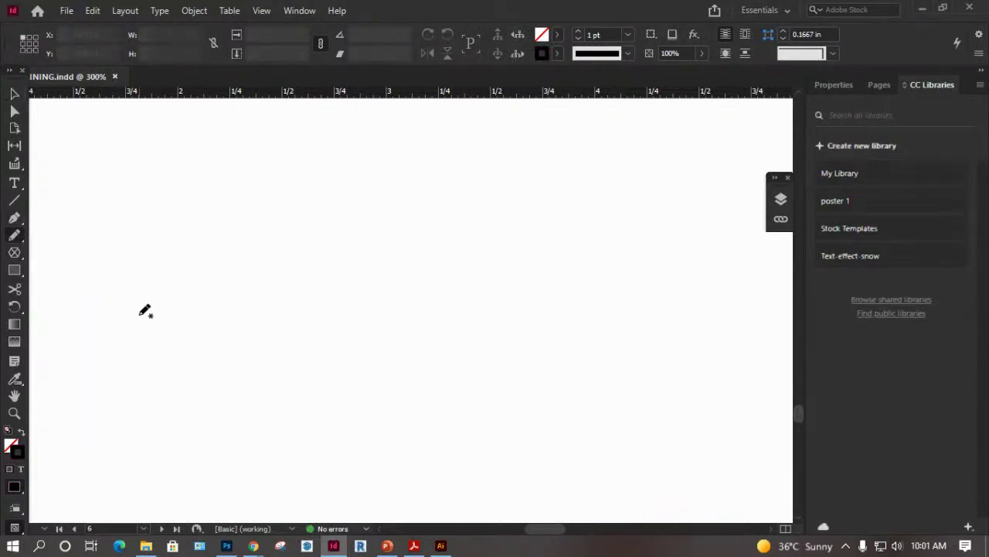
mouse_move(143, 315)
mouse_down()
mouse_move(254, 286)
mouse_move(407, 227)
mouse_up()
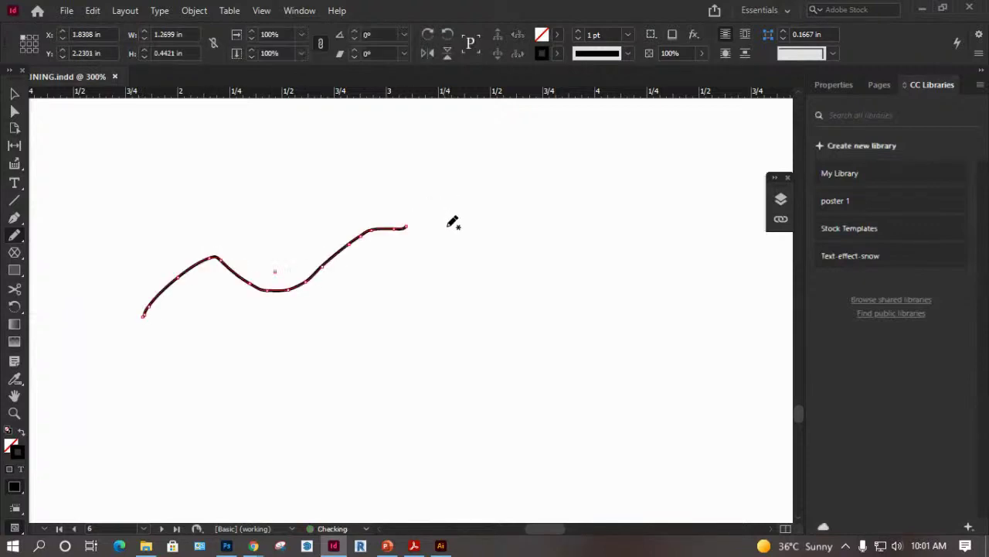
drag(569, 162, 567, 163)
mouse_move(450, 389)
mouse_down()
mouse_move(642, 317)
mouse_move(623, 149)
mouse_move(429, 149)
mouse_up()
mouse_move(144, 224)
mouse_down()
mouse_move(272, 241)
mouse_move(437, 216)
mouse_up()
drag(170, 378, 297, 350)
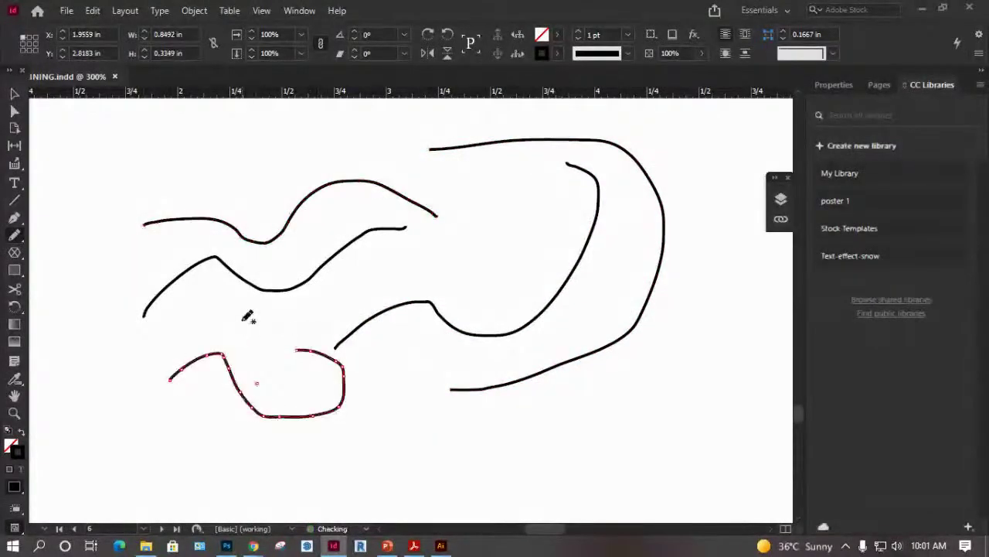
Undo all the freehand pencil curves.
key(ctrl+z)
key(ctrl+z)
key(ctrl+z)
key(ctrl+z)
key(ctrl+z)
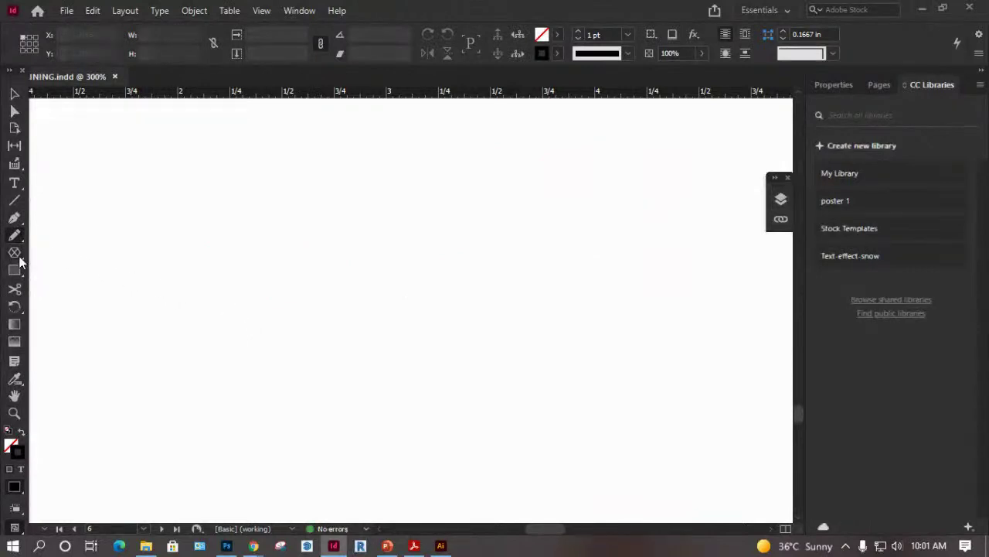
Switch to the Rectangle Frame tool and look at the Rectangle, Ellipse and Polygon tool variants.
drag(15, 252, 48, 266)
click(69, 268)
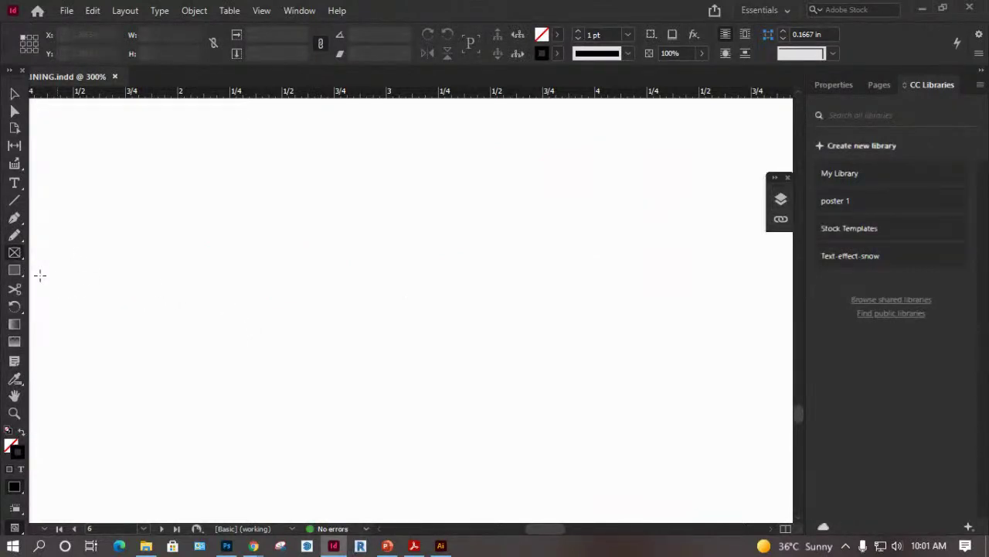
drag(21, 277, 84, 319)
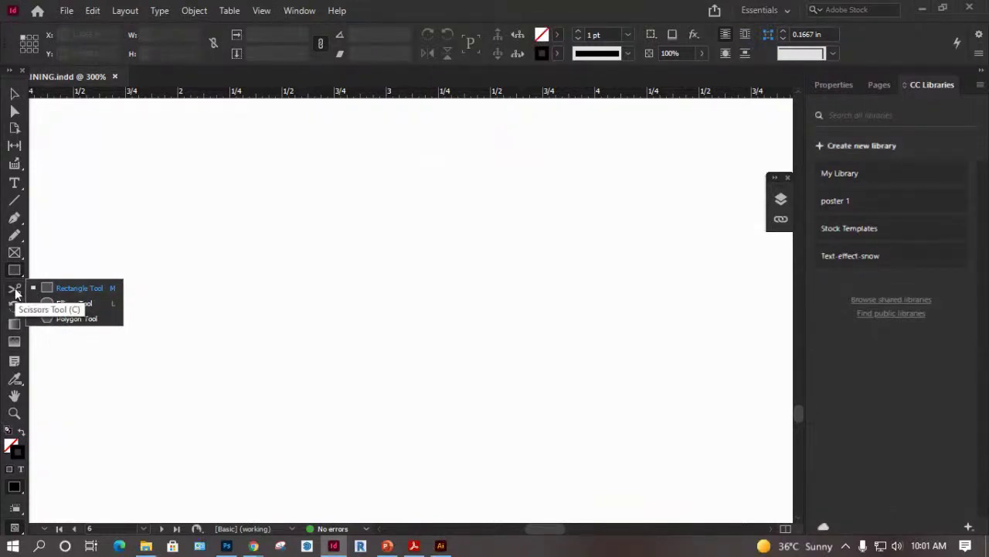
Draw a rectangle about 1.22 in wide and 0.665 in high.
click(15, 291)
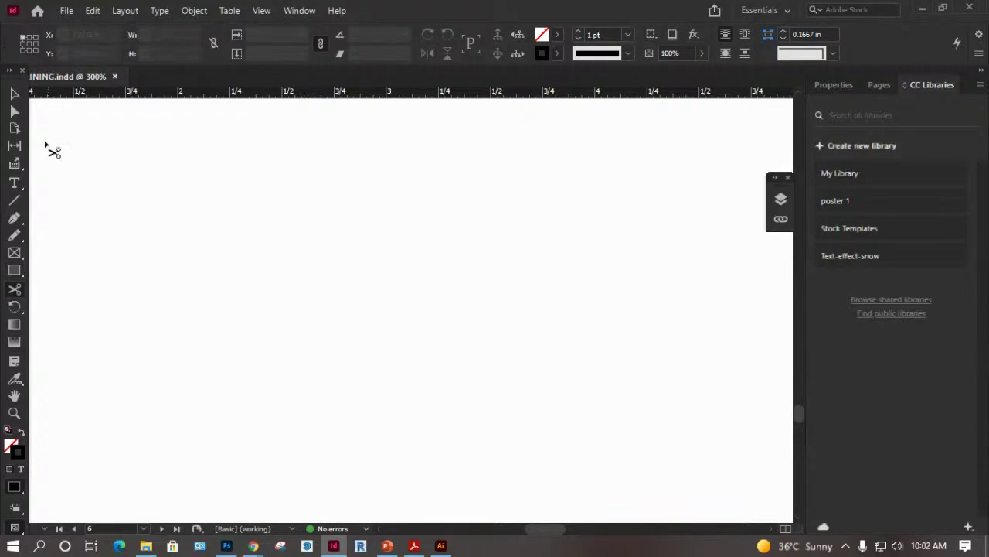
click(15, 269)
drag(199, 202, 454, 340)
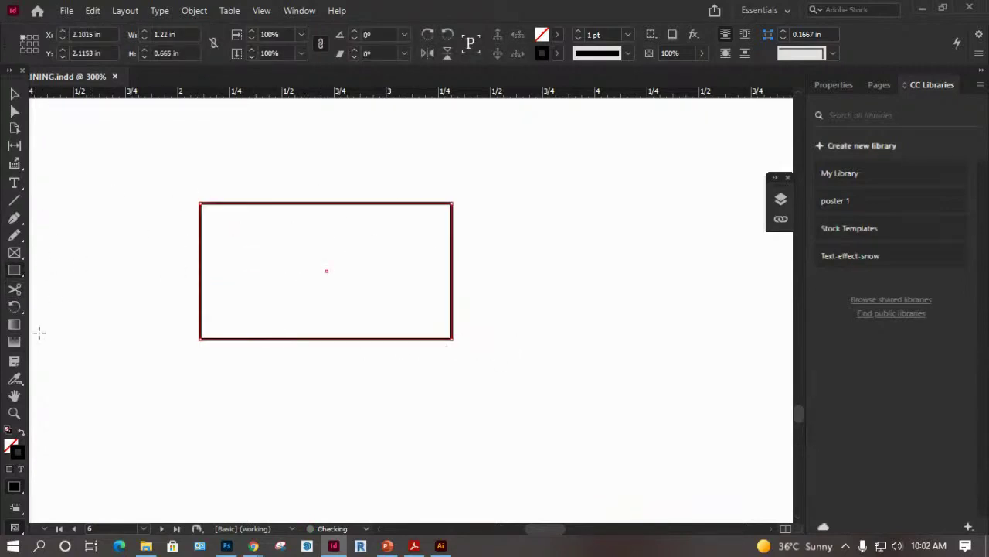
Cut the rectangle's upper and lower edges with the Scissors tool, and delete both pieces.
click(16, 290)
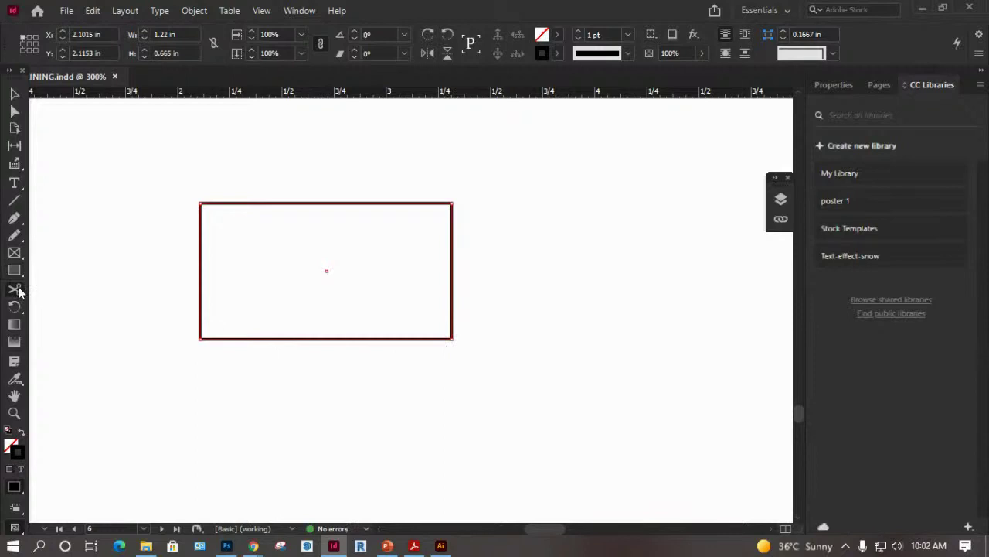
click(280, 203)
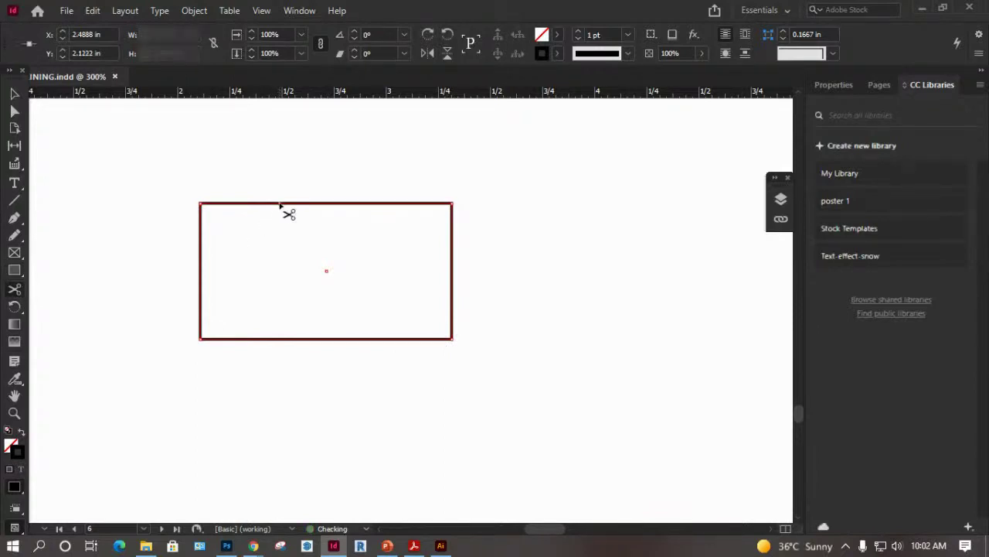
click(285, 339)
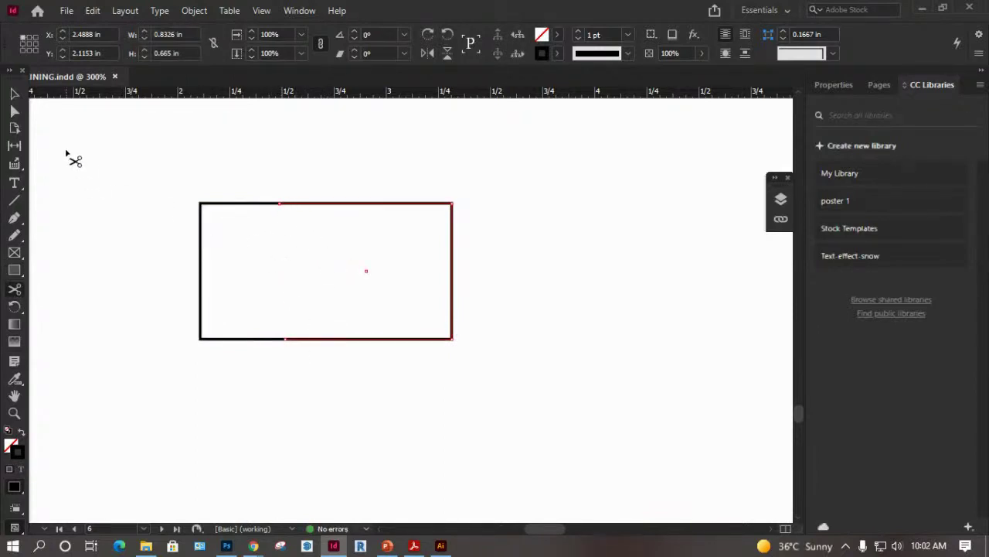
key(ctrl+a)
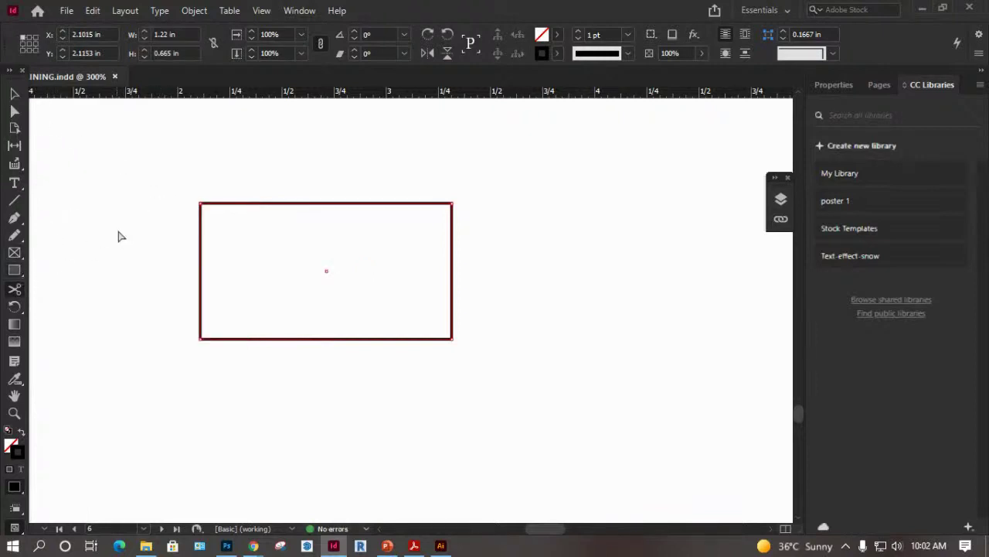
key(Delete)
Draw a new rectangle about 1.39 in wide and 0.84 in high, and deselect it.
click(14, 270)
drag(250, 227, 539, 400)
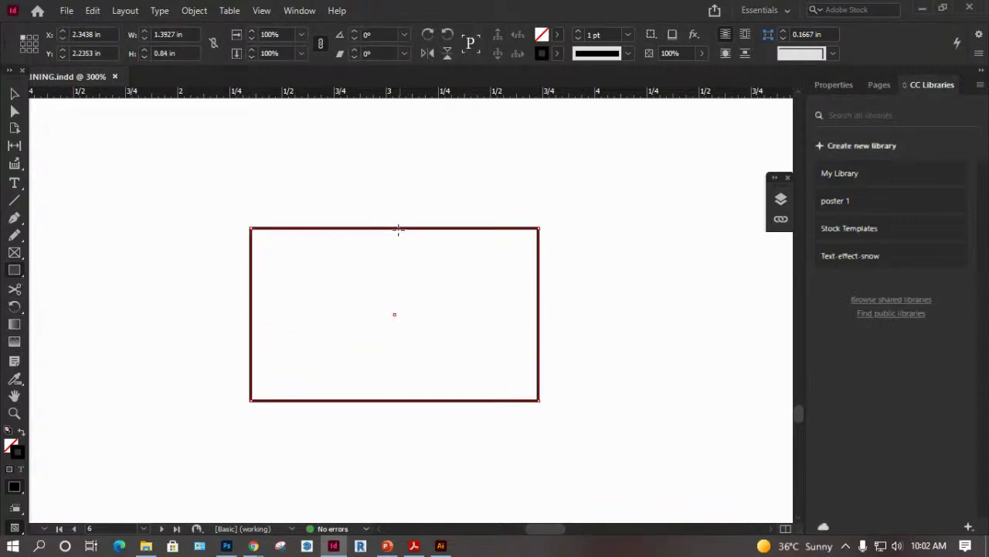
key(ctrl+shift+a)
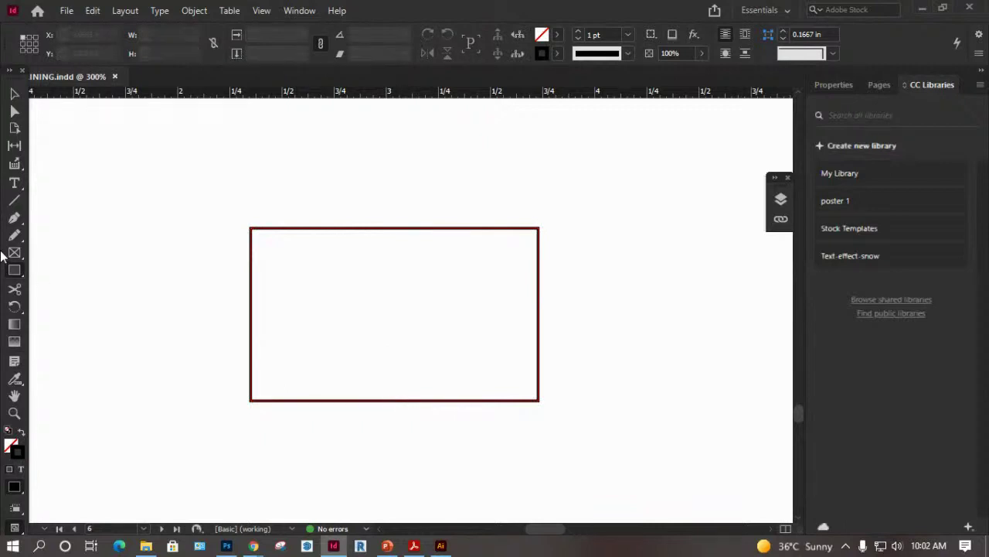
Cut the rectangle with the Scissors tool at the middle of its bottom, right and left edges.
click(14, 288)
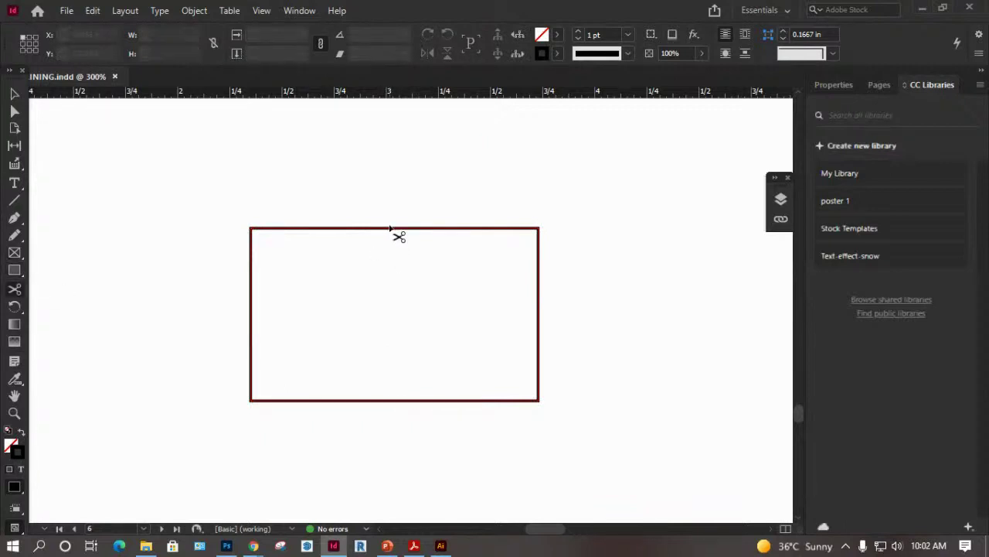
click(396, 401)
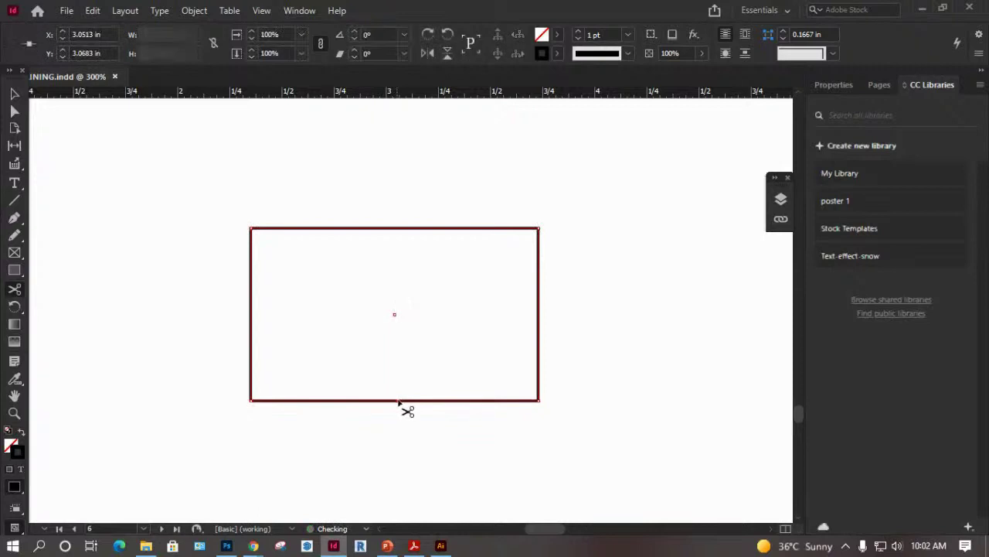
click(539, 318)
click(251, 321)
Move the lower-left piece of the cut rectangle down and to the left, away from the rest.
key(v)
key(Down)
key(shift+Down)
key(Down)
key(Down)
key(Left)
key(Left)
key(Left)
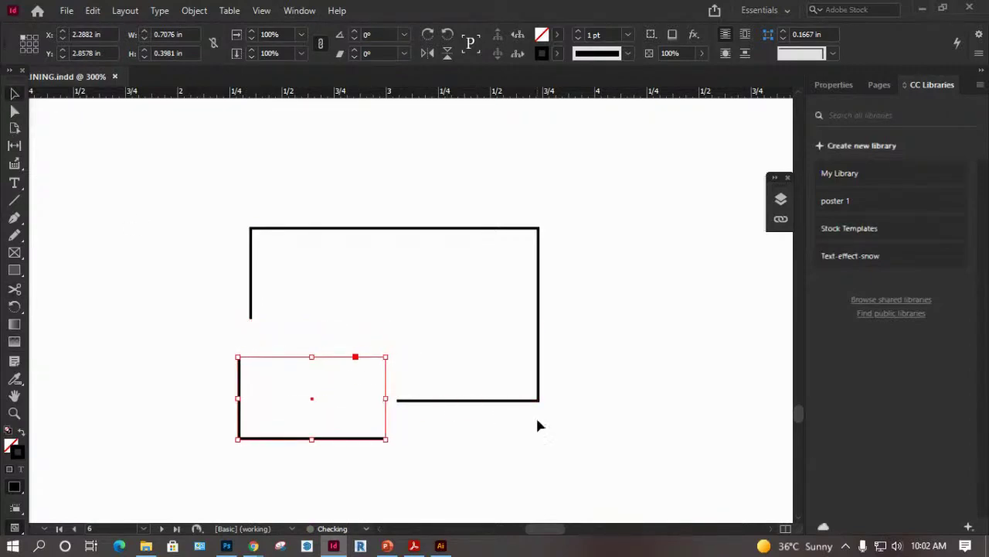
Delete all the pieces of the cut rectangle.
click(538, 390)
drag(566, 203, 207, 448)
key(Delete)
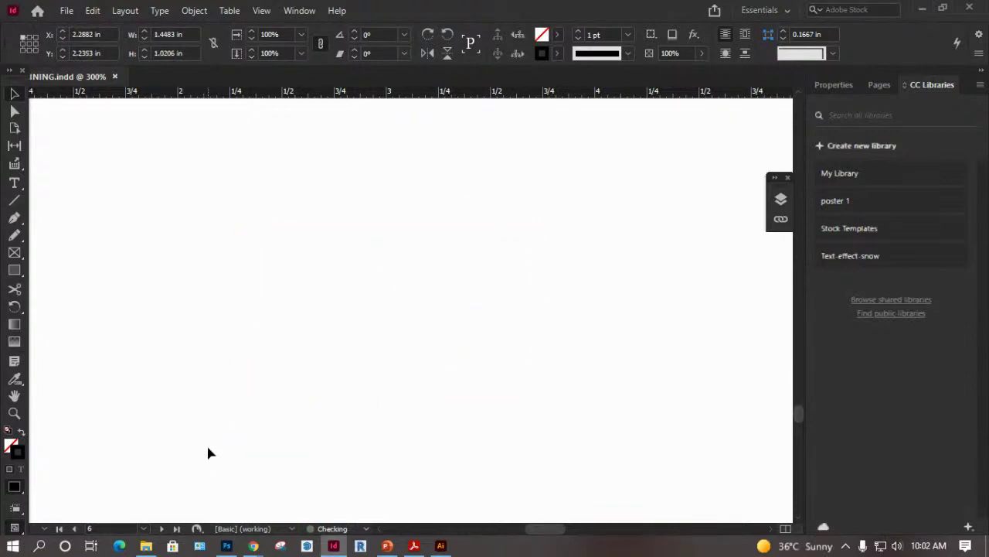
Place the image background.jpg in the document with the import options shown.
key(ctrl+d)
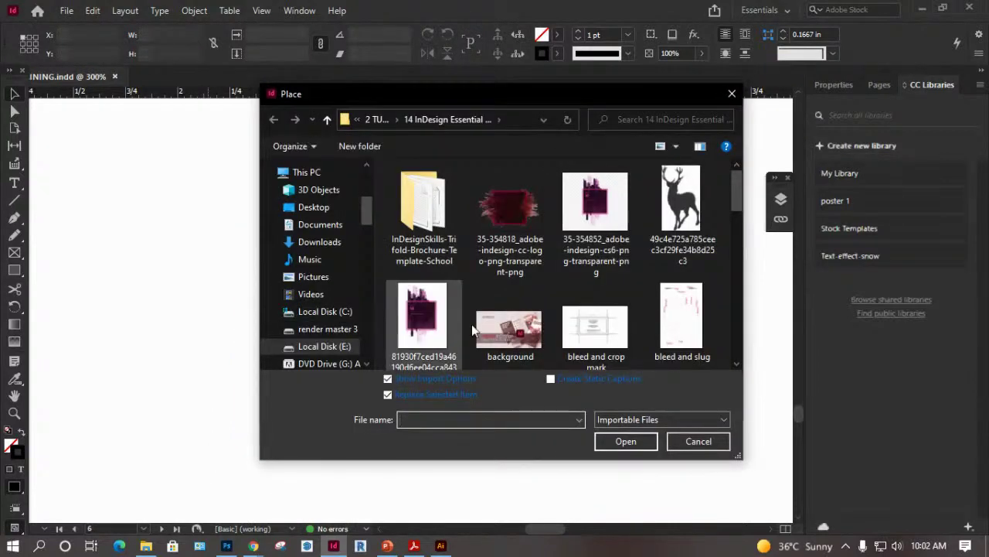
double_click(506, 329)
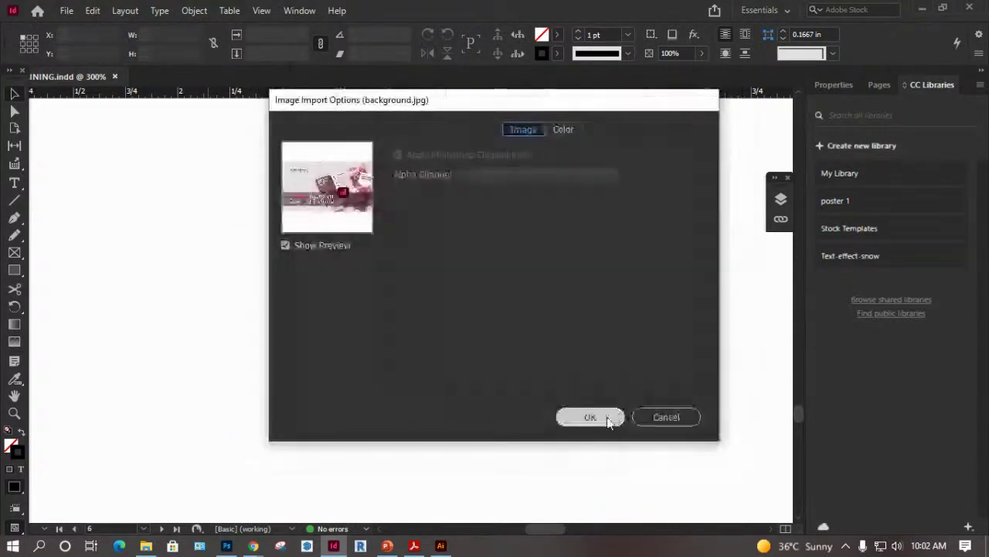
Place background.jpg on page 6 and cut its frame's top edge and upper left edge with the Scissors tool, curving the left cut.
click(596, 412)
click(234, 209)
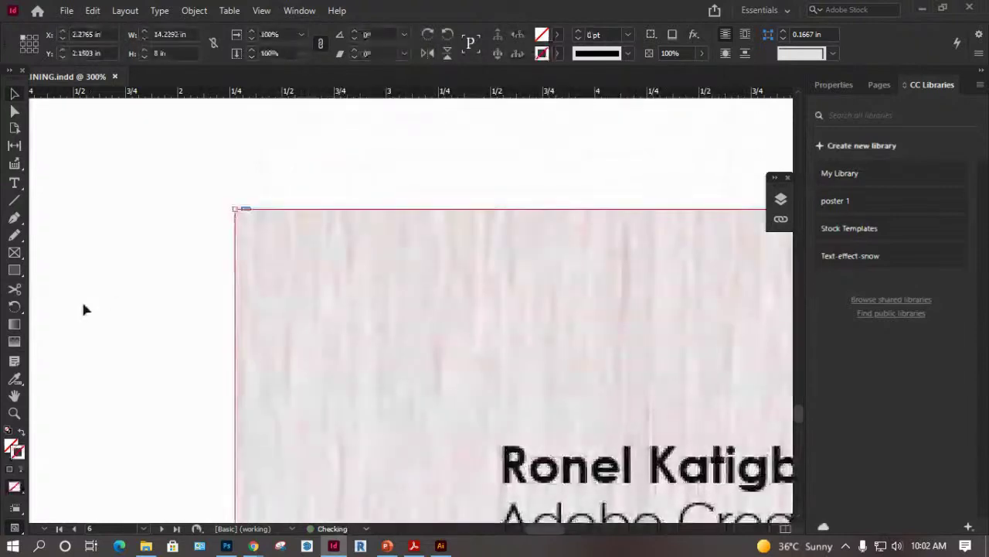
key(c)
click(485, 209)
drag(236, 371, 386, 375)
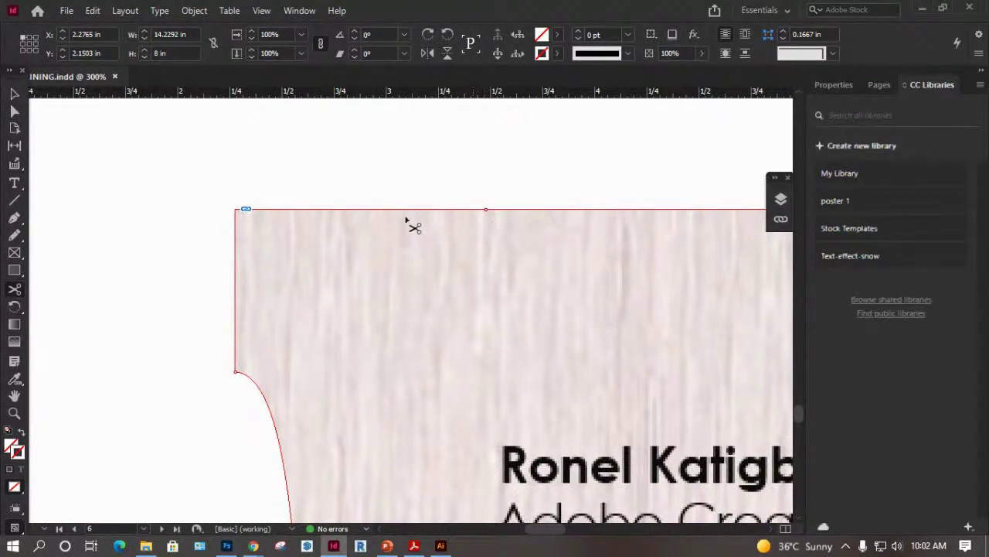
Split the top edge of the background image's frame at two more points further right with the Scissors tool.
click(526, 209)
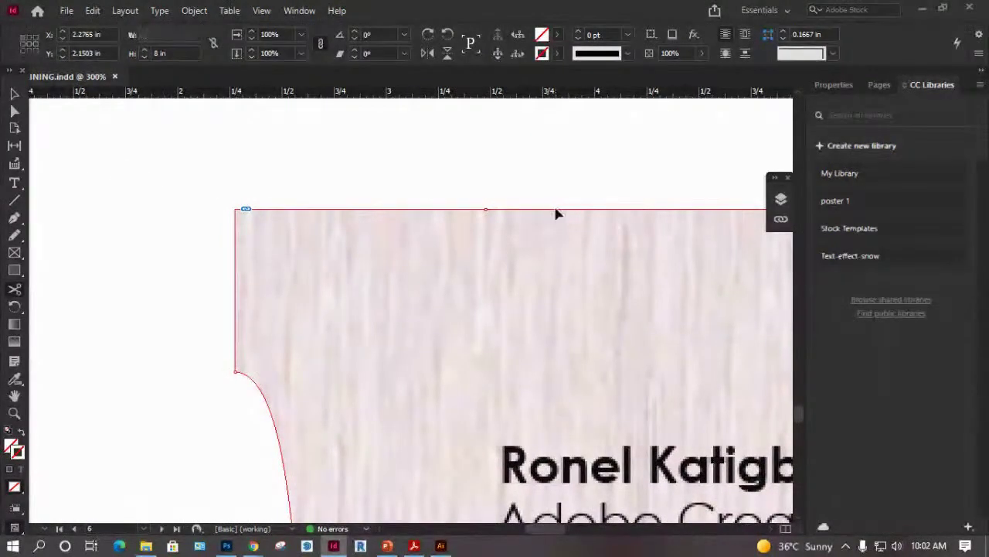
drag(576, 273, 373, 260)
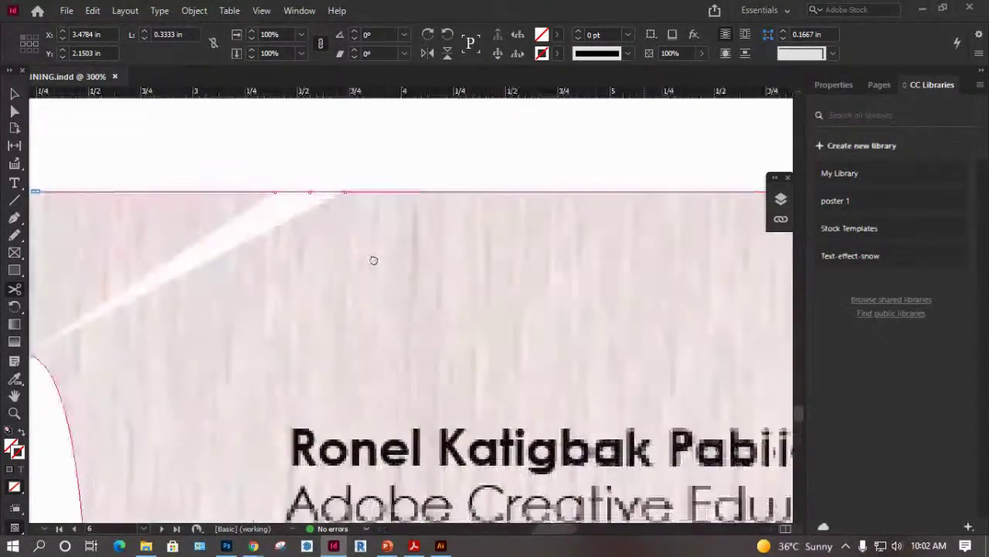
click(447, 193)
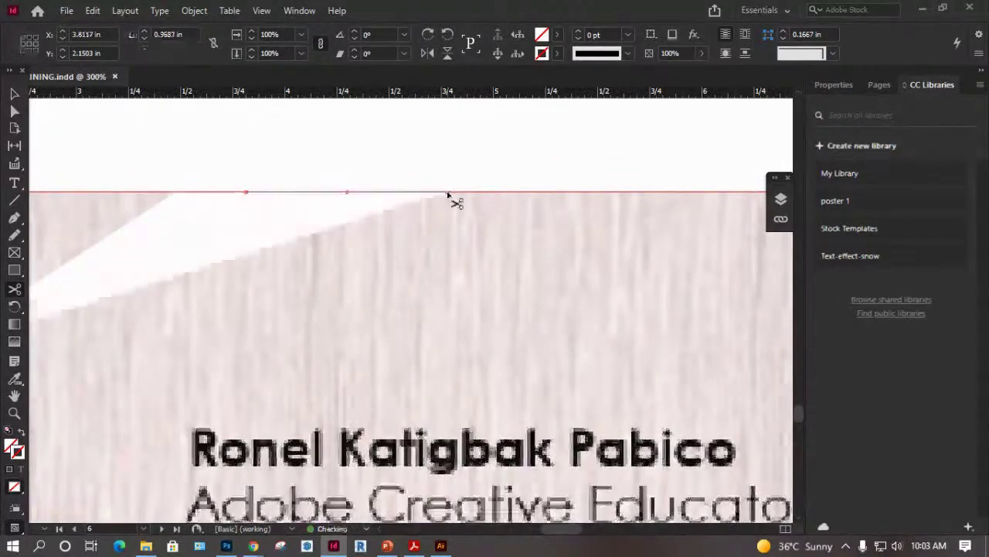
drag(196, 274, 459, 214)
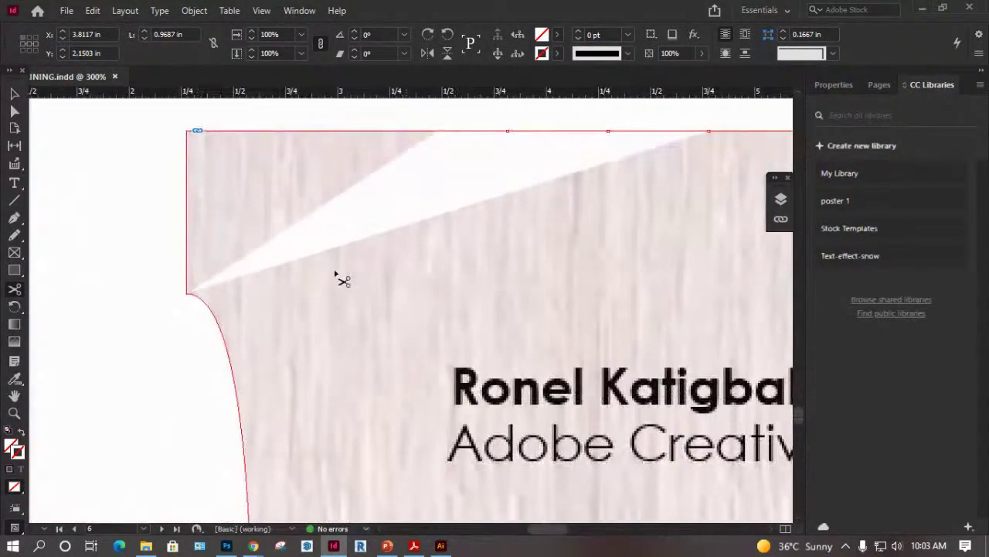
Cut the frame's top edge near the 8 in ruler mark and again near 8 3/4 in, bending the segments into curves.
scroll(329, 406, right, 5)
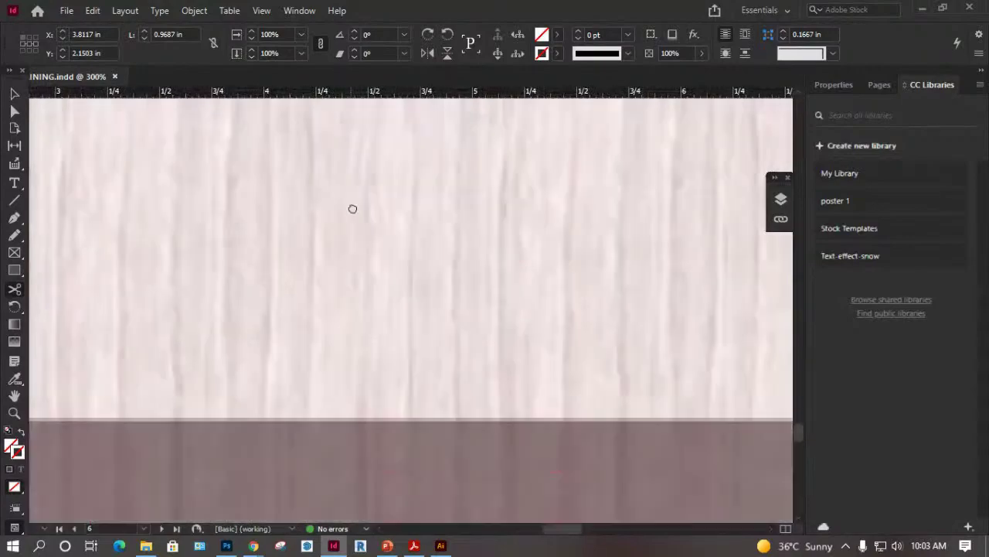
scroll(352, 208, down, 4)
scroll(484, 335, right, 6)
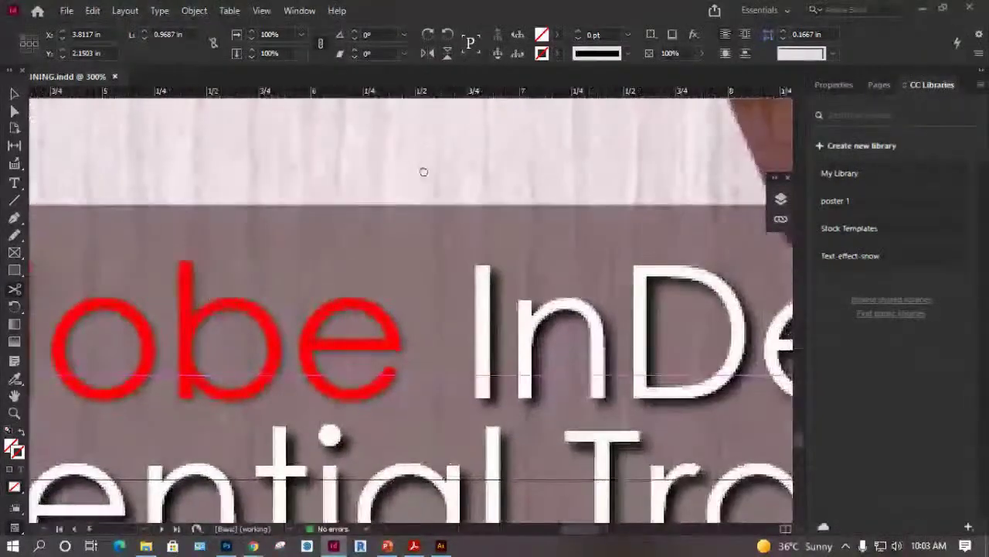
scroll(423, 172, up, 6)
scroll(419, 302, right, 4)
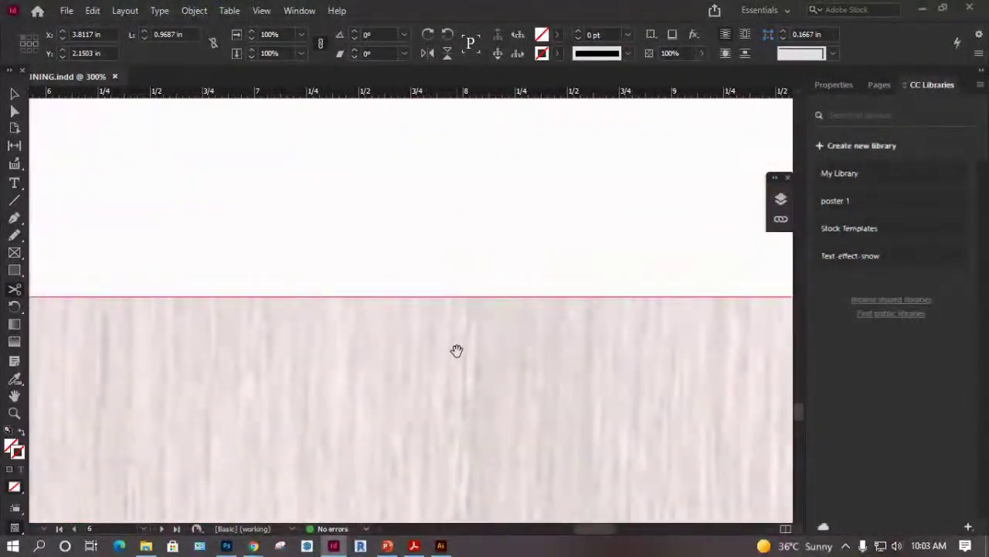
drag(456, 297, 371, 389)
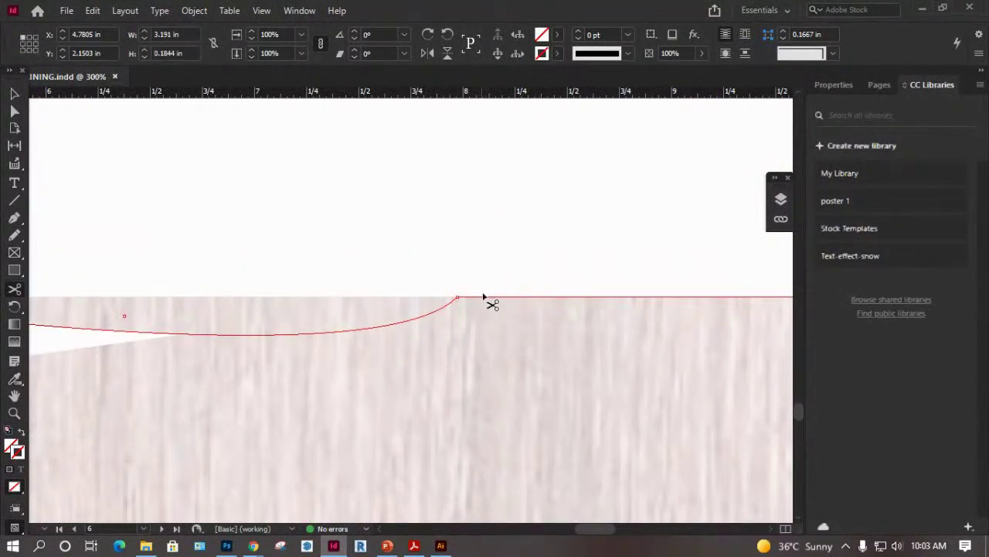
drag(621, 297, 576, 217)
scroll(610, 226, down, 3)
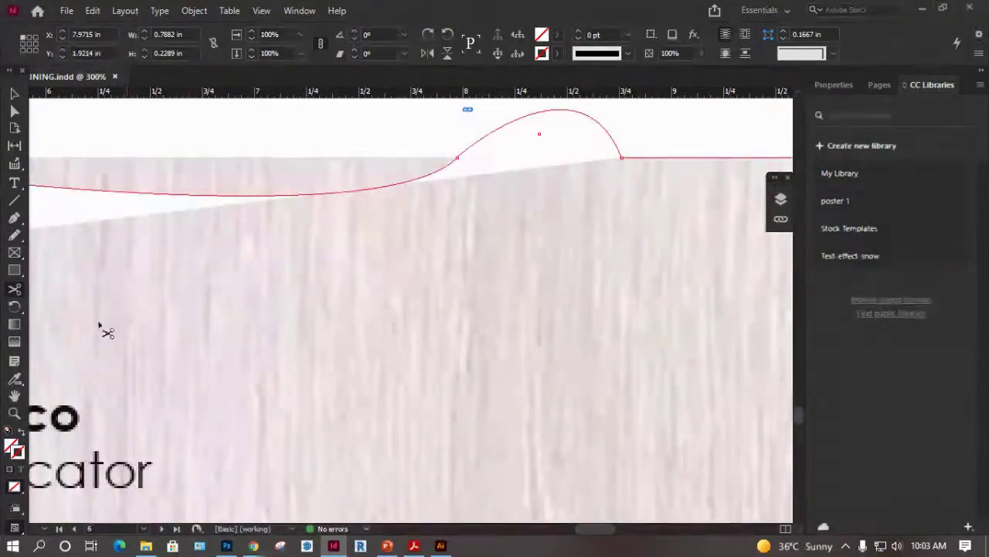
Try rotating the background image by about 13° around its upper-left corner with the Rotate tool, and undo the rotation.
click(21, 308)
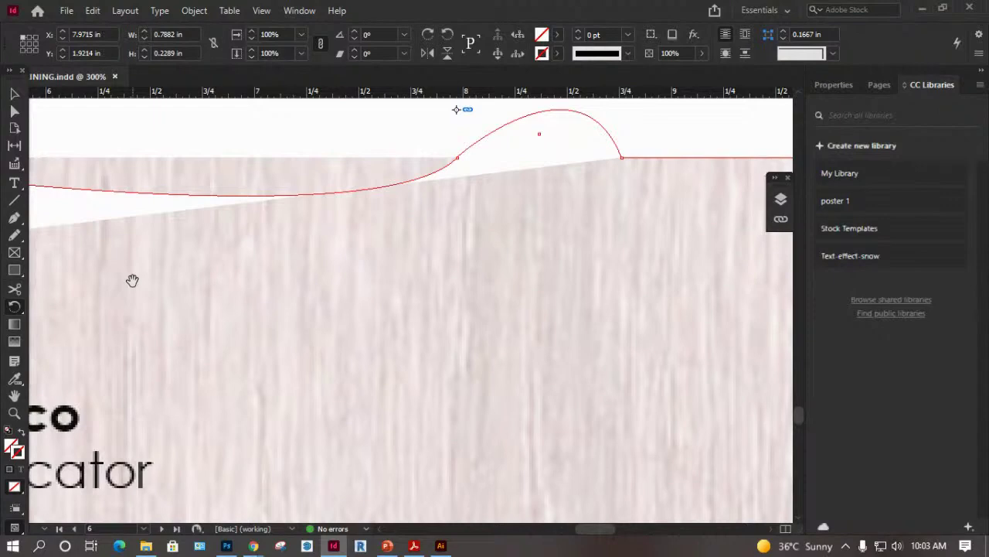
scroll(132, 280, down, 5)
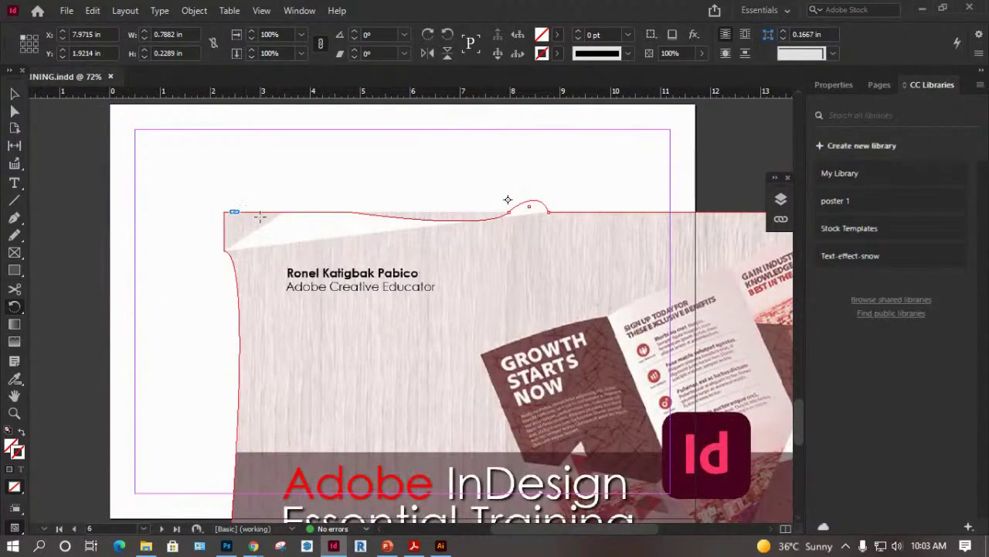
click(16, 94)
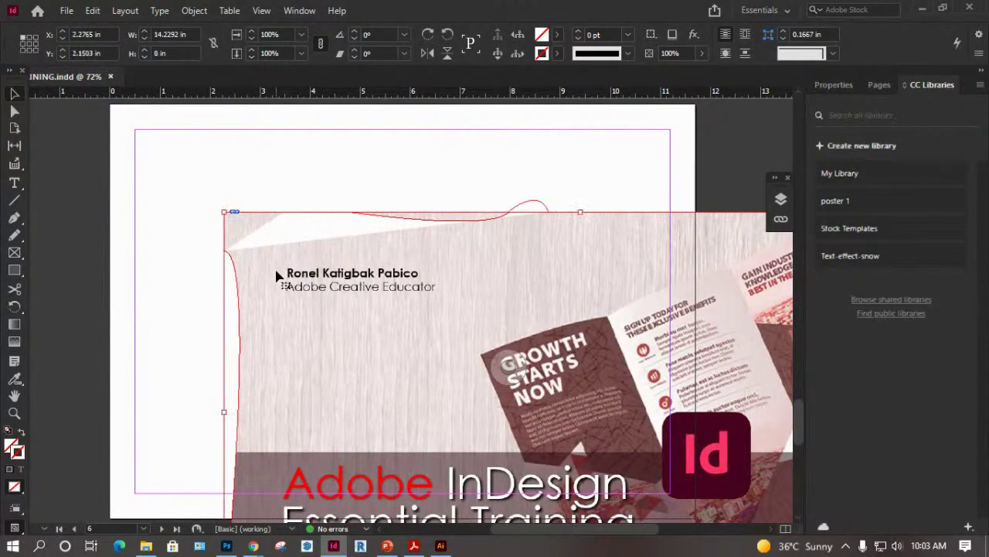
click(14, 306)
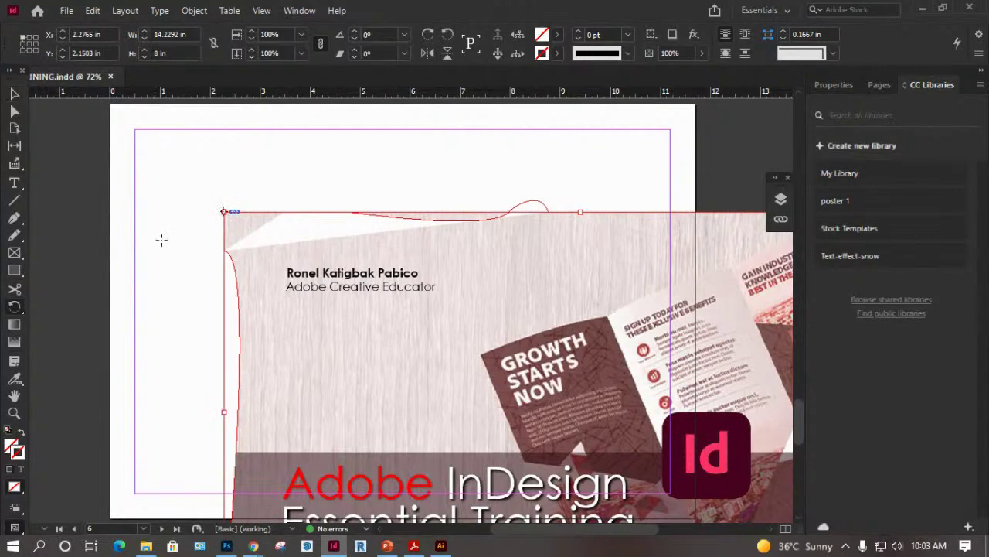
drag(315, 275, 282, 230)
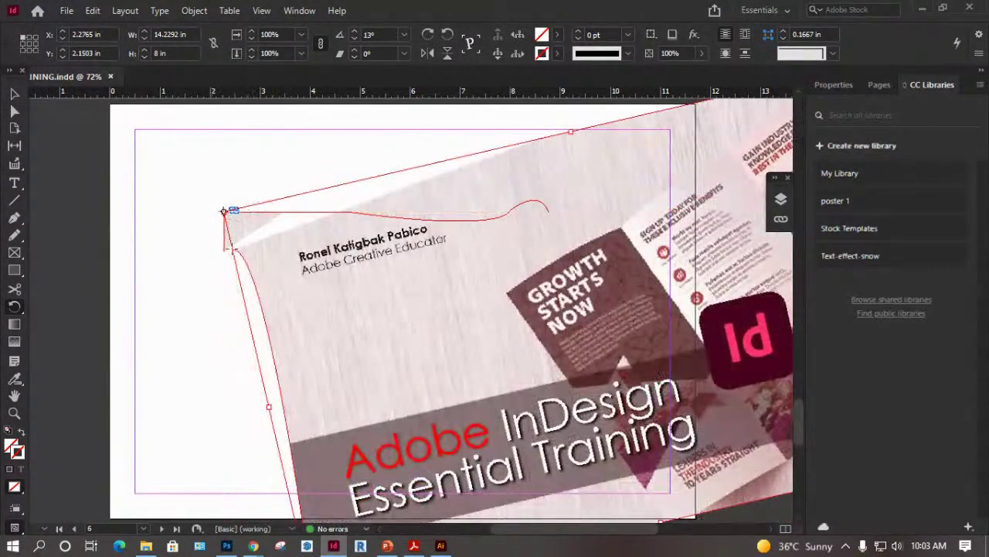
key(ctrl+z)
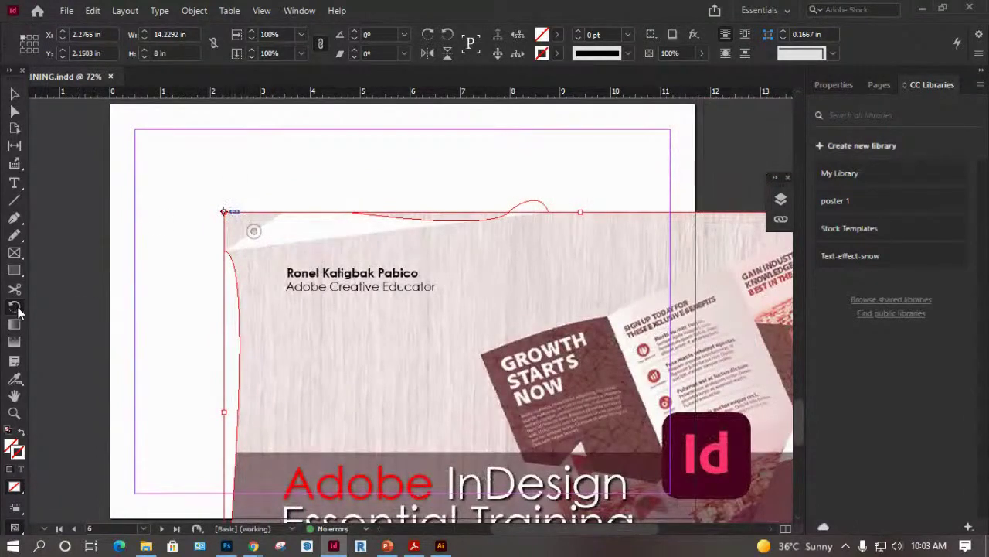
Undo the last scissors cut, and delete the background image and its leftover cut piece from page 6.
key(ctrl+z)
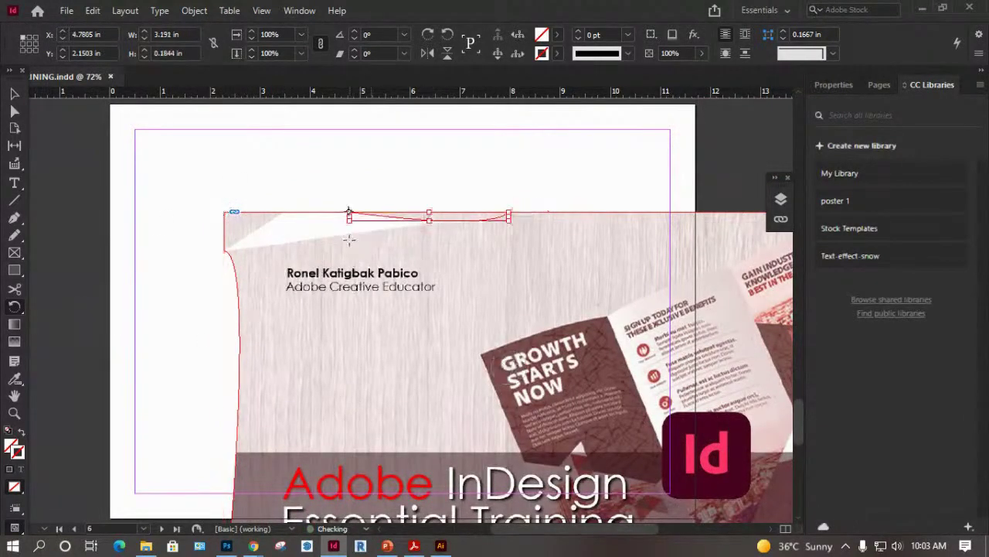
click(14, 94)
click(357, 333)
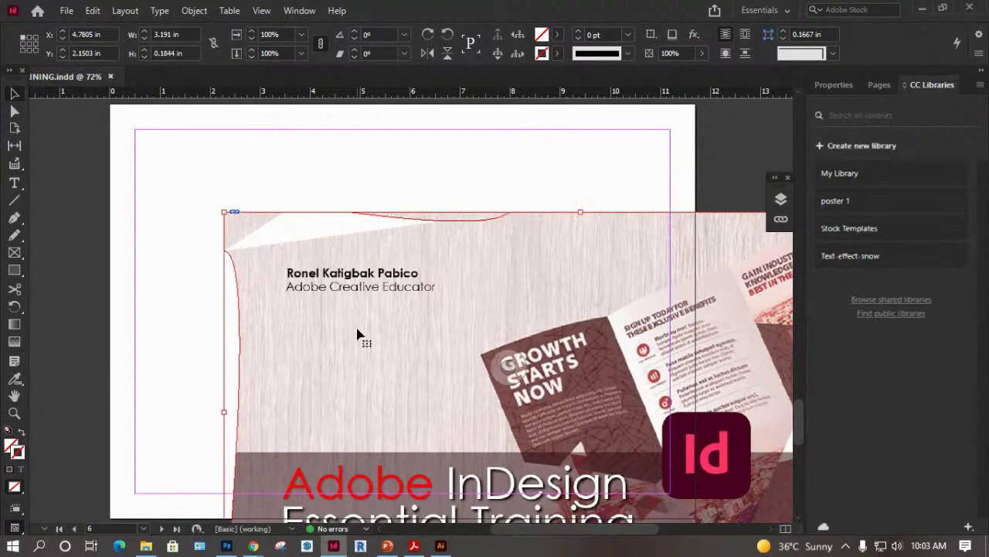
key(Delete)
click(347, 209)
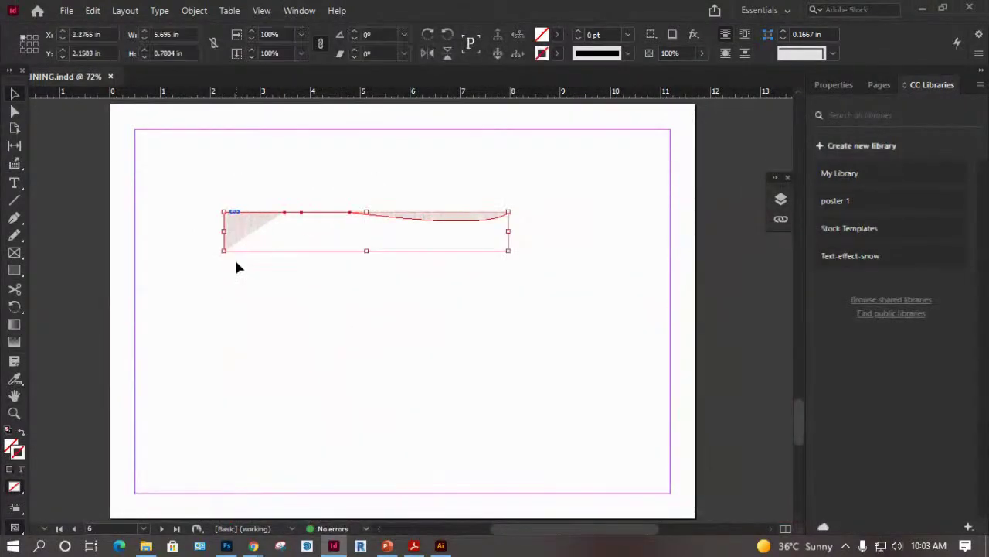
key(Delete)
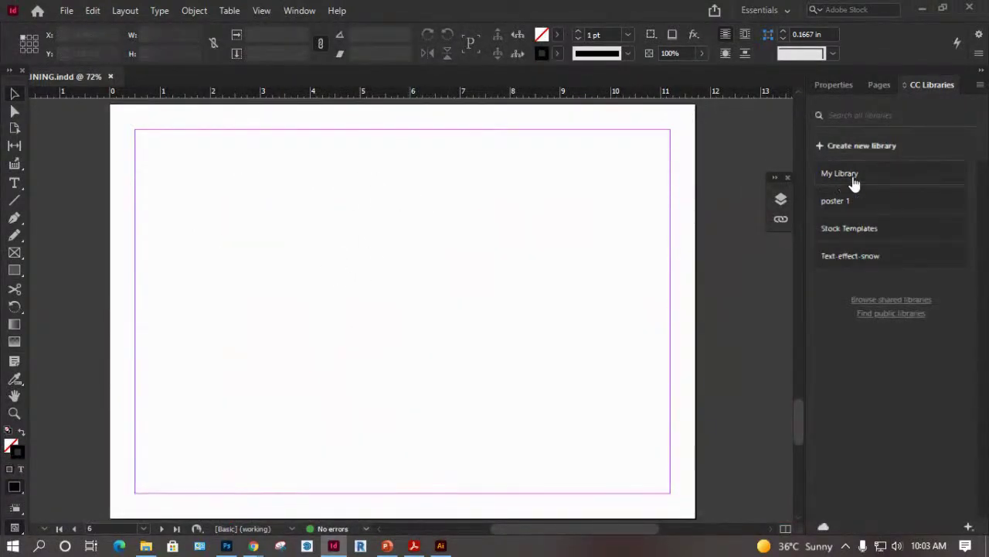
Copy the soccer photo 960x0.jpg from page 1 and paste it onto page 7.
click(781, 199)
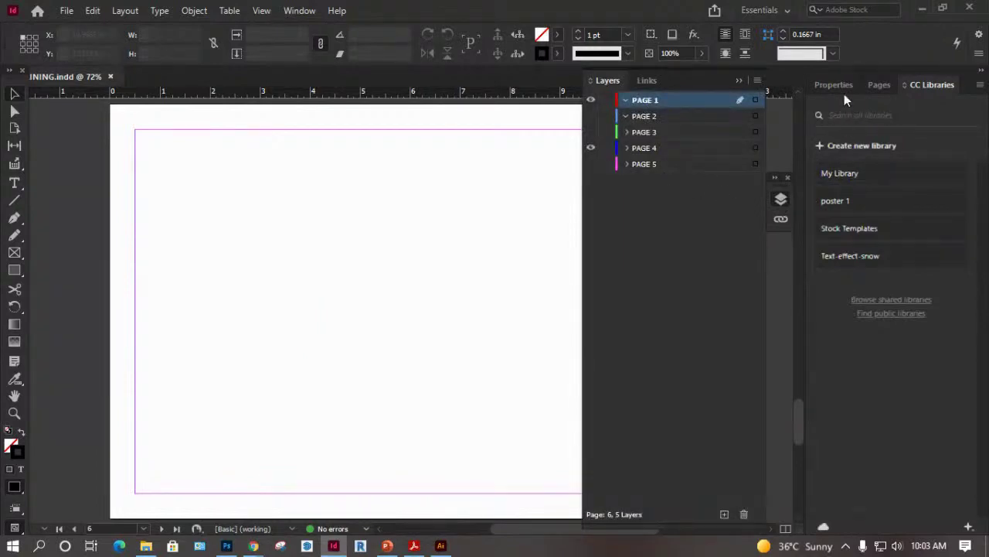
click(880, 84)
double_click(845, 170)
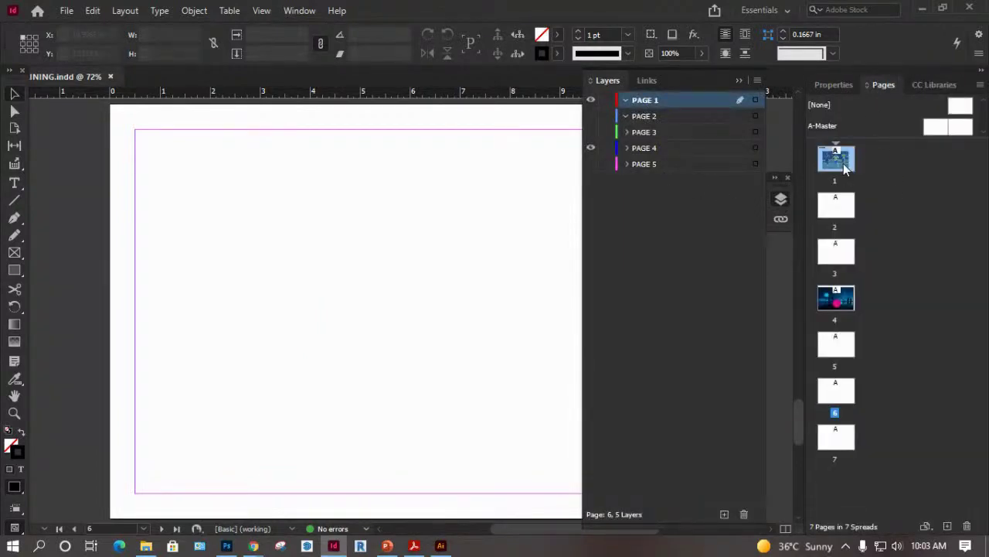
click(357, 286)
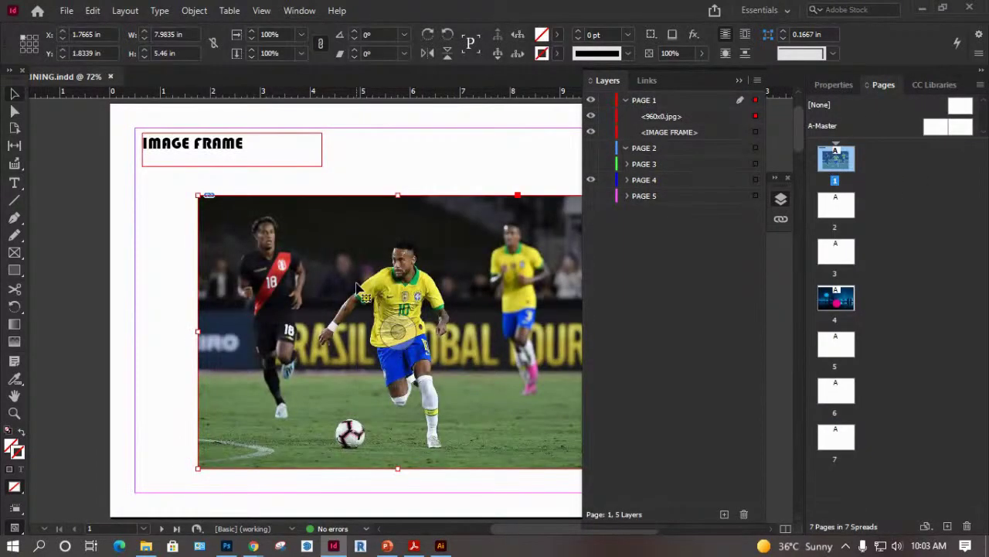
double_click(836, 439)
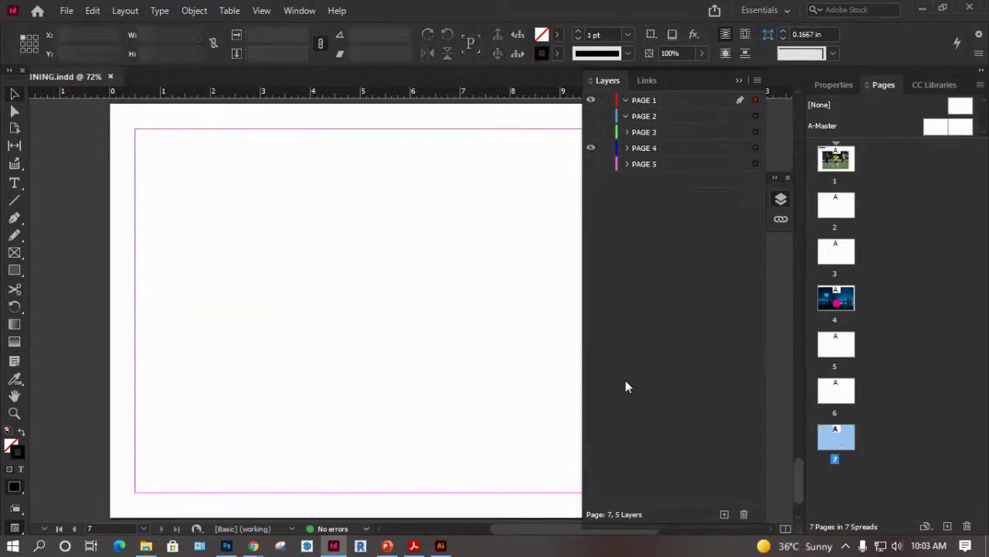
key(ctrl+v)
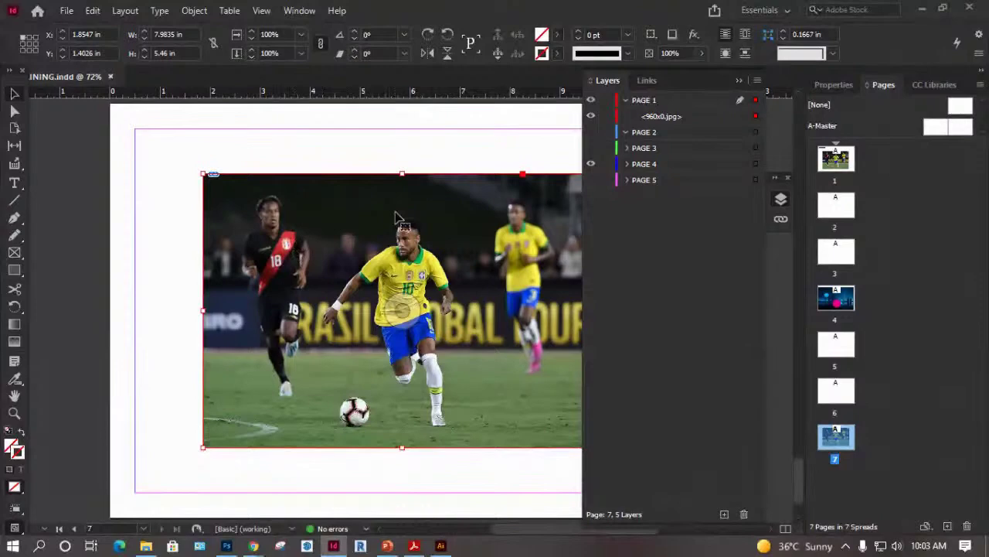
key(F7)
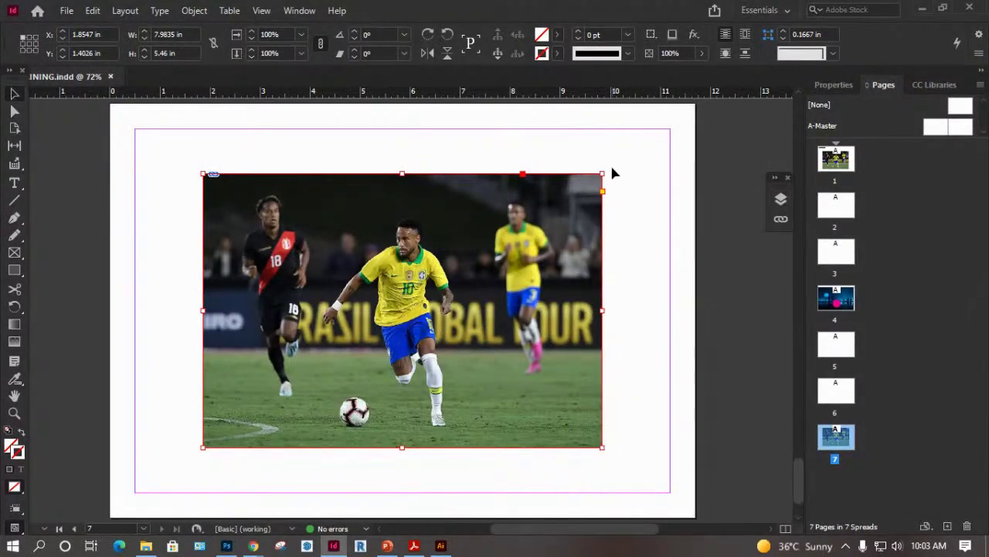
Try rotating the soccer photo by its corner, by about 2°, then 6° around its centre, then once more, undoing each rotation.
mouse_move(609, 167)
mouse_down()
mouse_move(592, 155)
mouse_move(602, 160)
mouse_up()
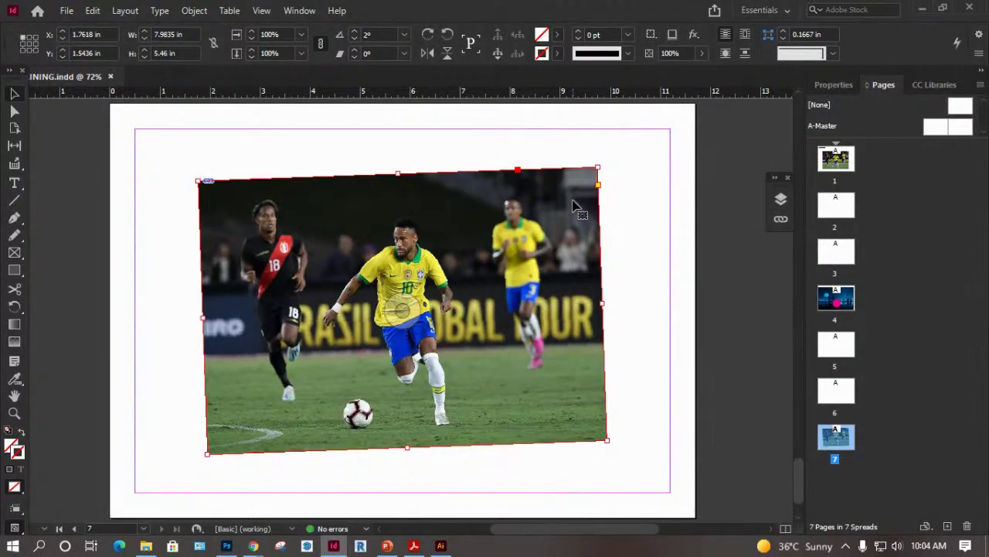
key(ctrl+z)
click(835, 83)
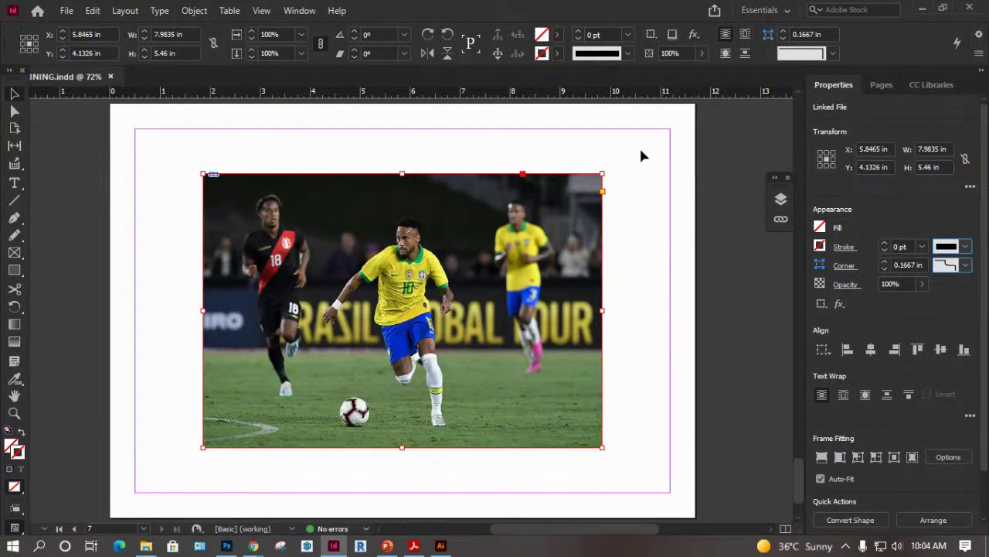
drag(607, 174, 586, 147)
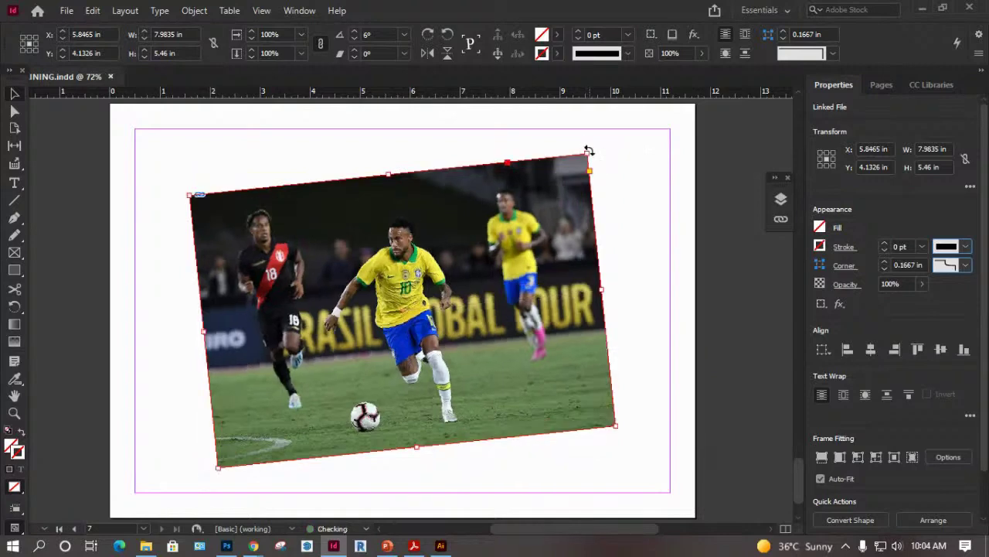
key(ctrl+z)
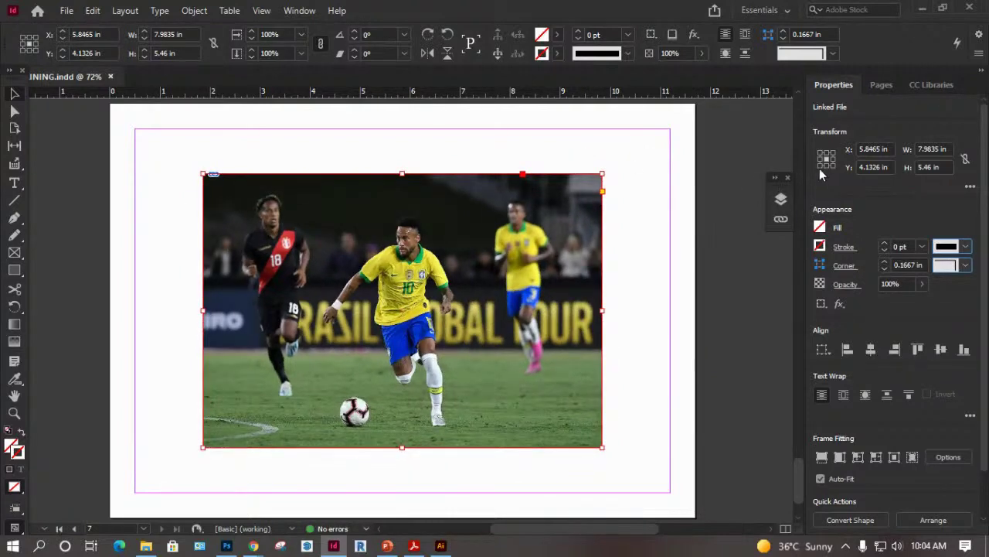
drag(605, 171, 567, 142)
key(ctrl+z)
With the Rotate tool, set the soccer photo's rotation point to its lower-right corner.
click(17, 310)
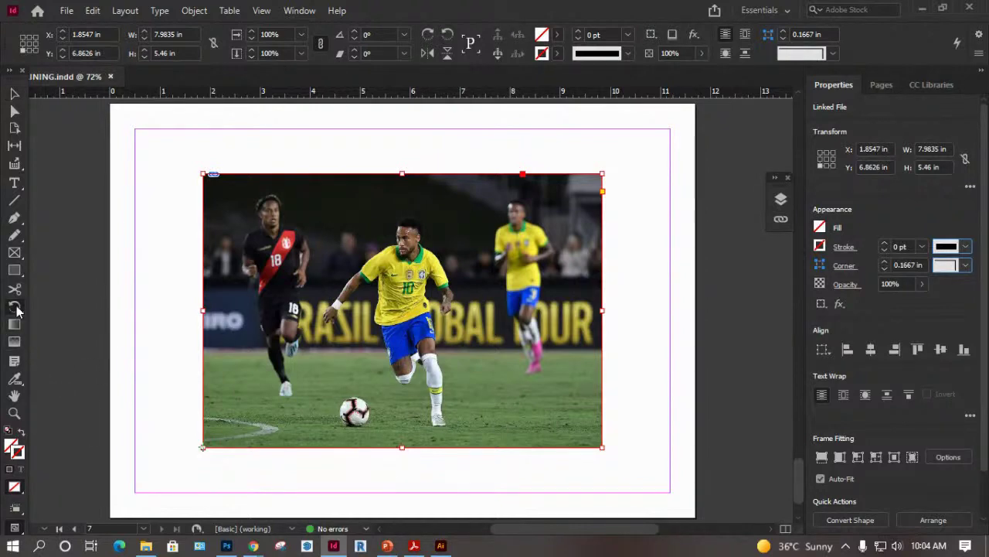
click(17, 310)
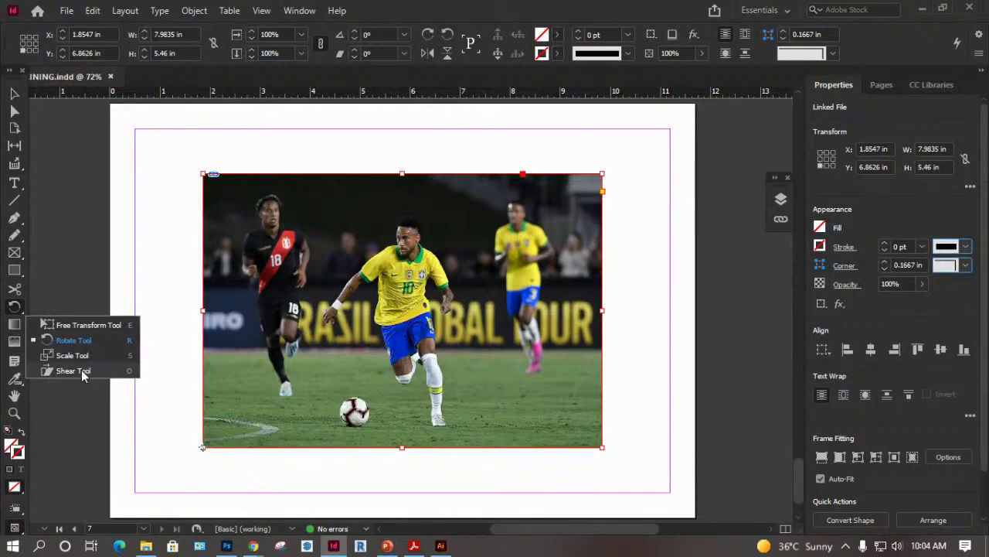
click(75, 342)
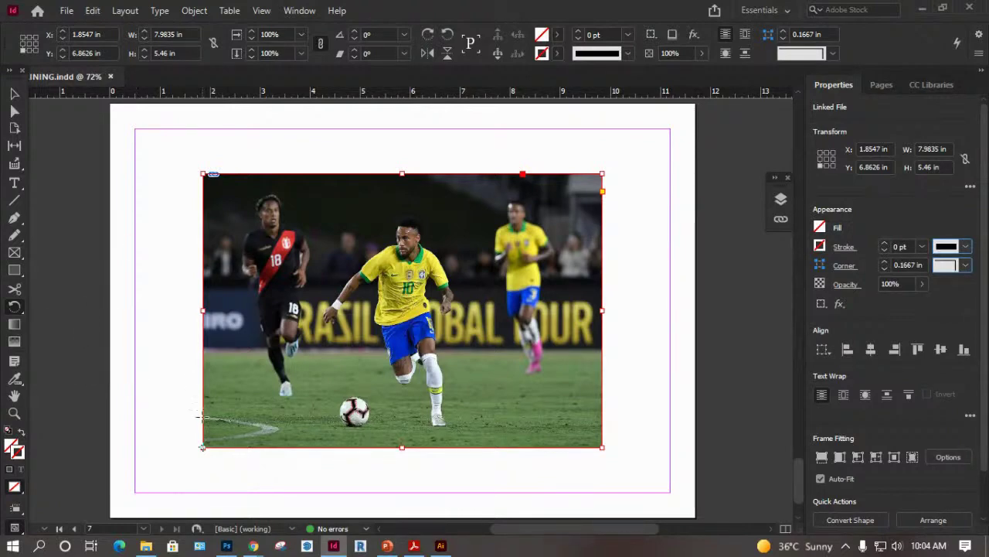
click(602, 447)
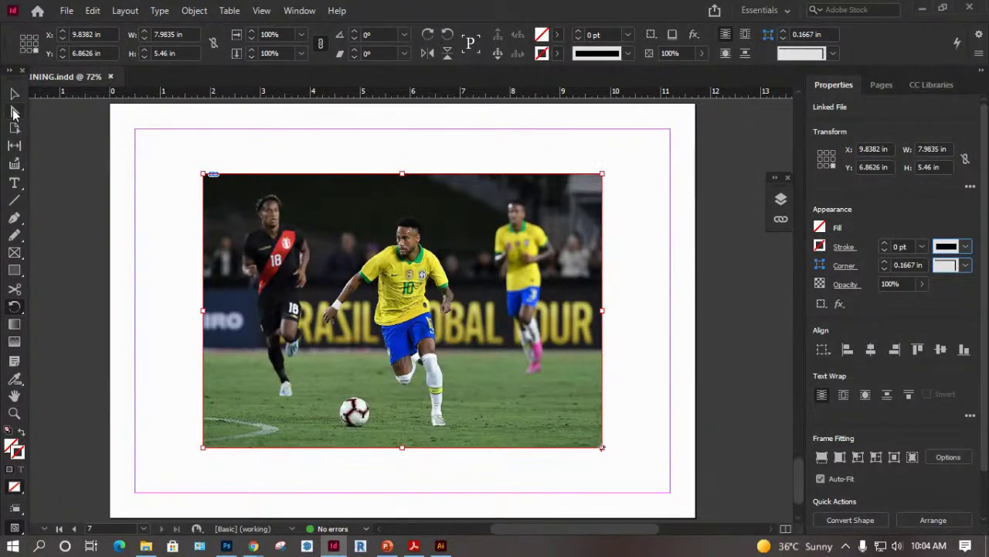
Try rotating the soccer photo by about -3° from outside its upper-right corner with the Selection tool, and undo the rotation.
click(14, 93)
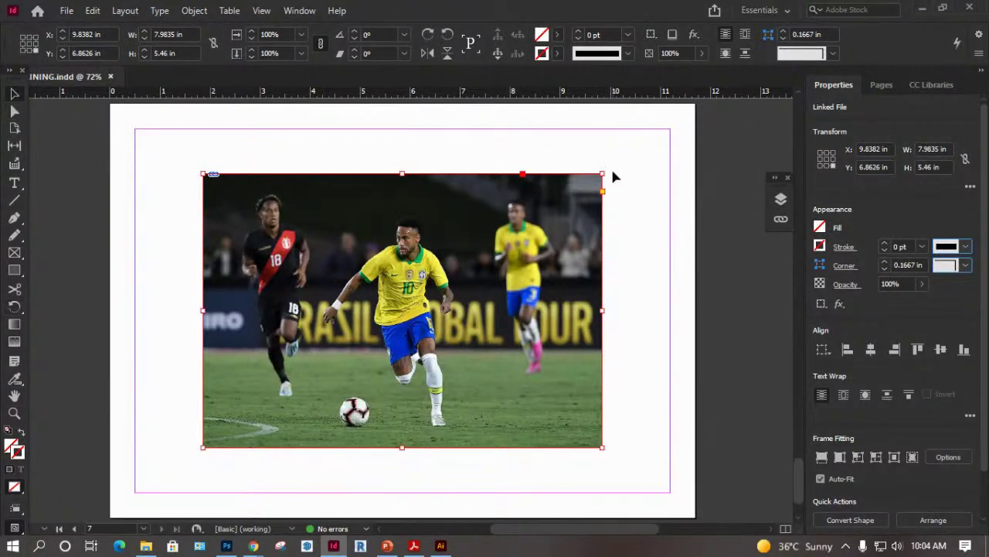
mouse_move(607, 165)
mouse_down()
mouse_move(589, 165)
mouse_move(612, 176)
mouse_up()
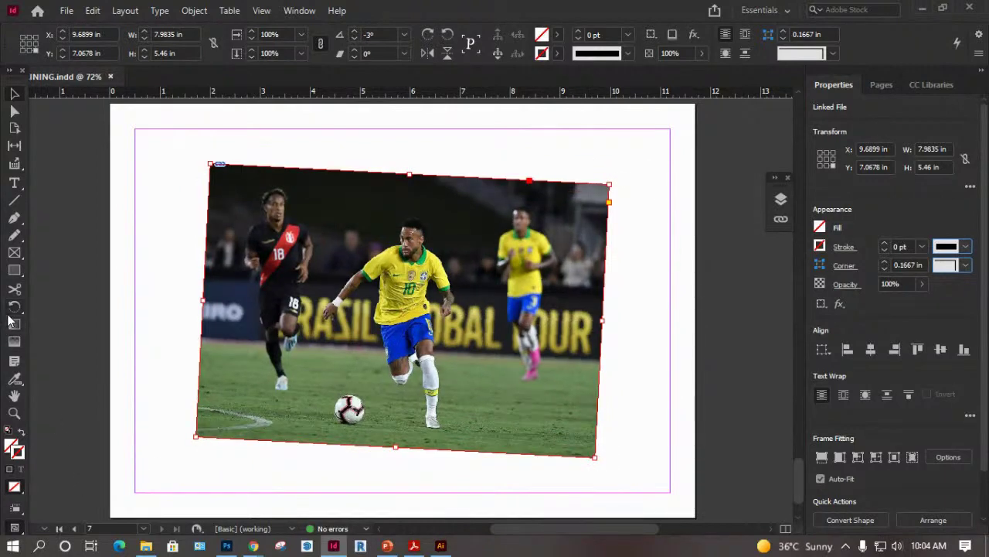
key(ctrl+z)
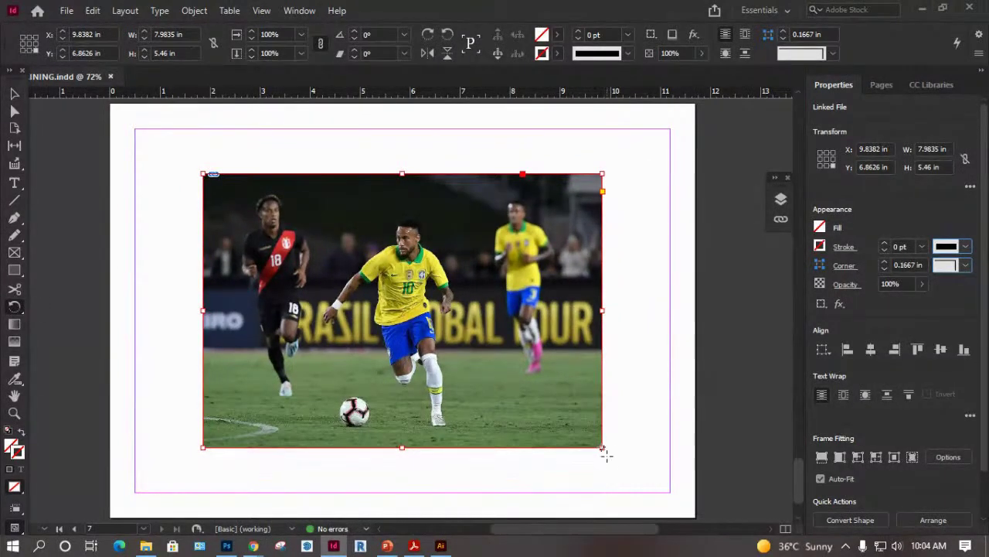
Try rotating the soccer photo around its lower-right corner with the Rotate tool, first to about -9° and then through further angles.
click(616, 418)
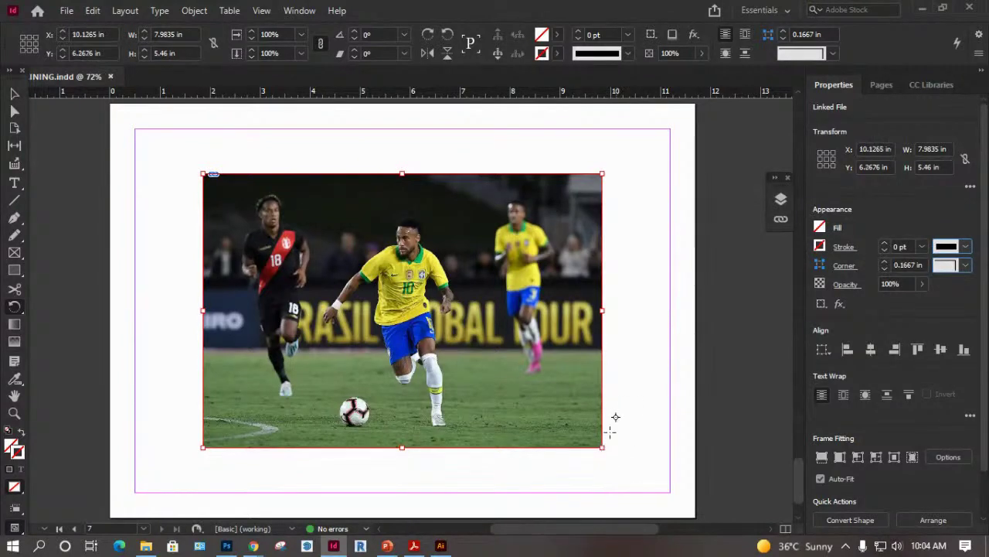
click(604, 446)
drag(594, 405, 575, 385)
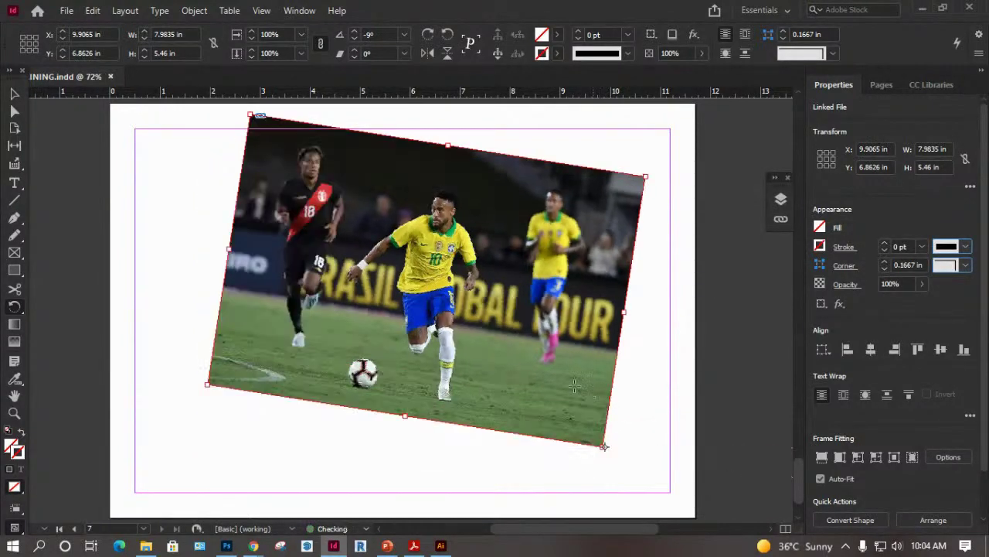
drag(282, 209, 237, 437)
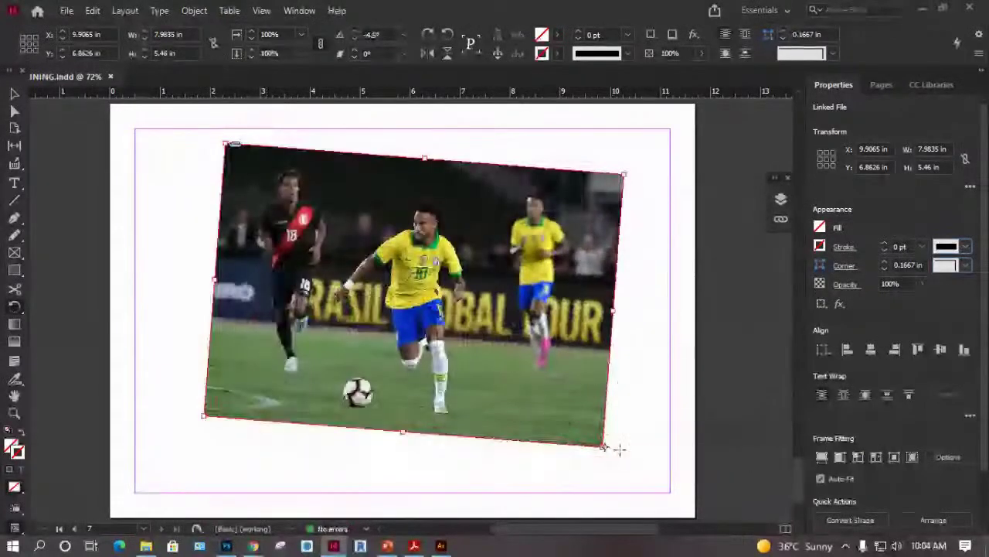
key(ctrl+z)
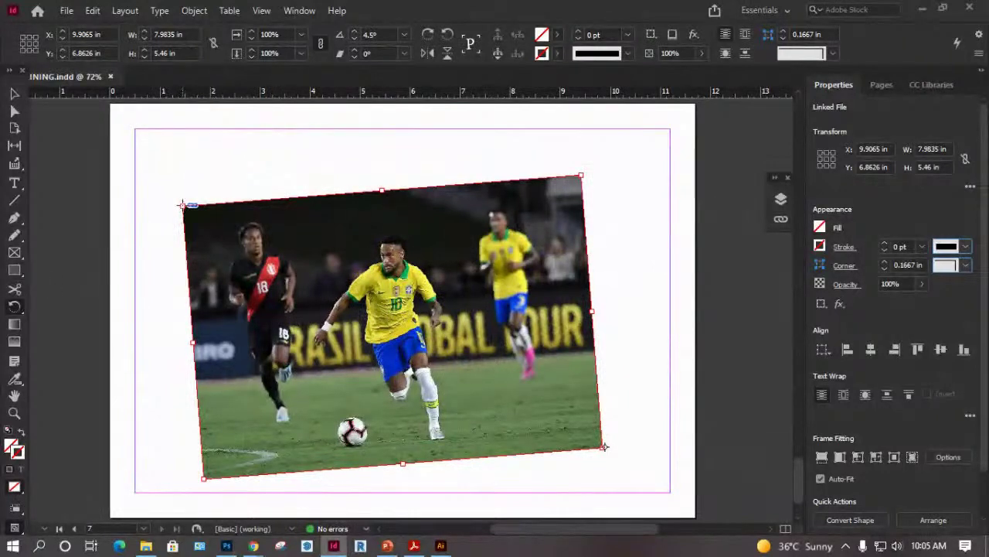
Try rotating the soccer photo around its upper-left corner to about -25.5°, and undo all rotations made so far.
click(181, 206)
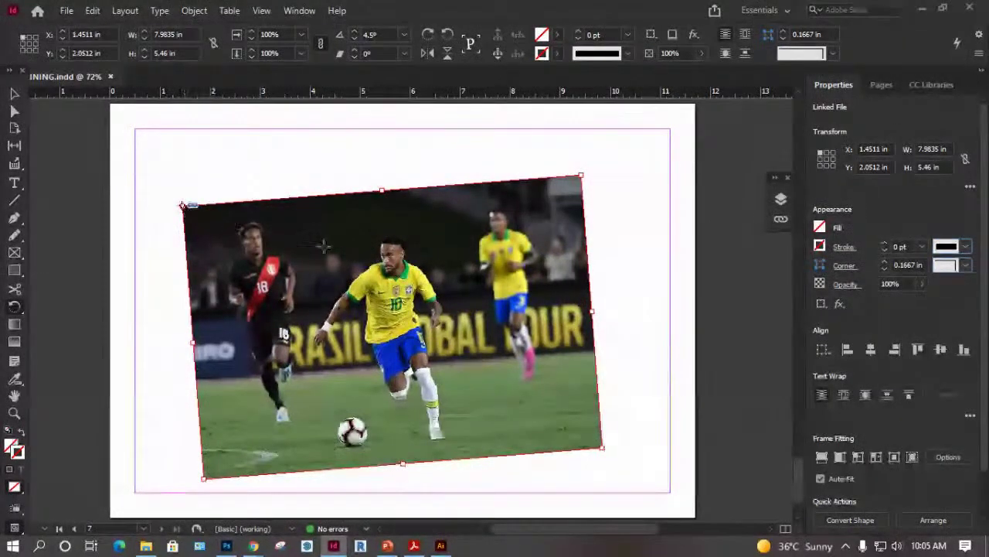
drag(322, 245, 297, 287)
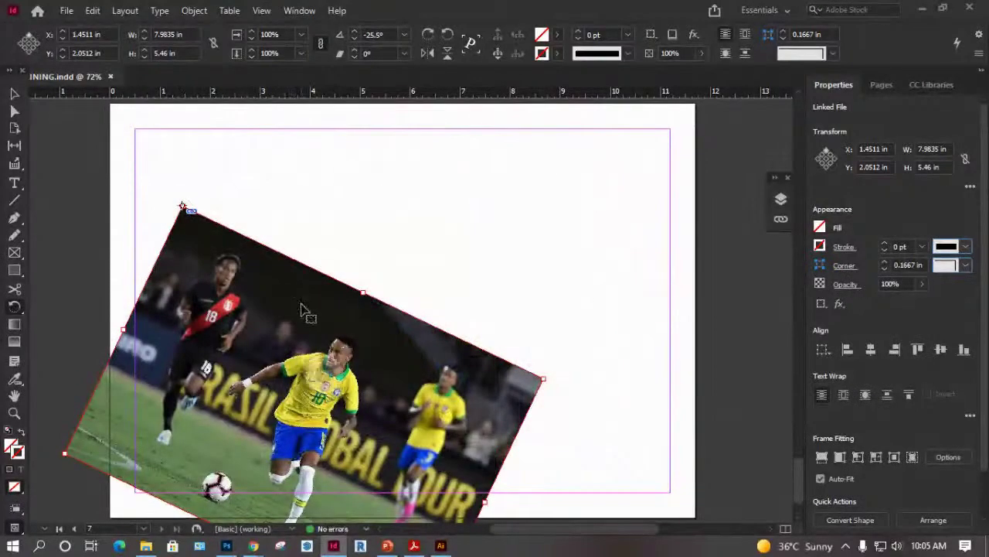
key(ctrl+z)
key(ctrl+z)
key(ctrl+z)
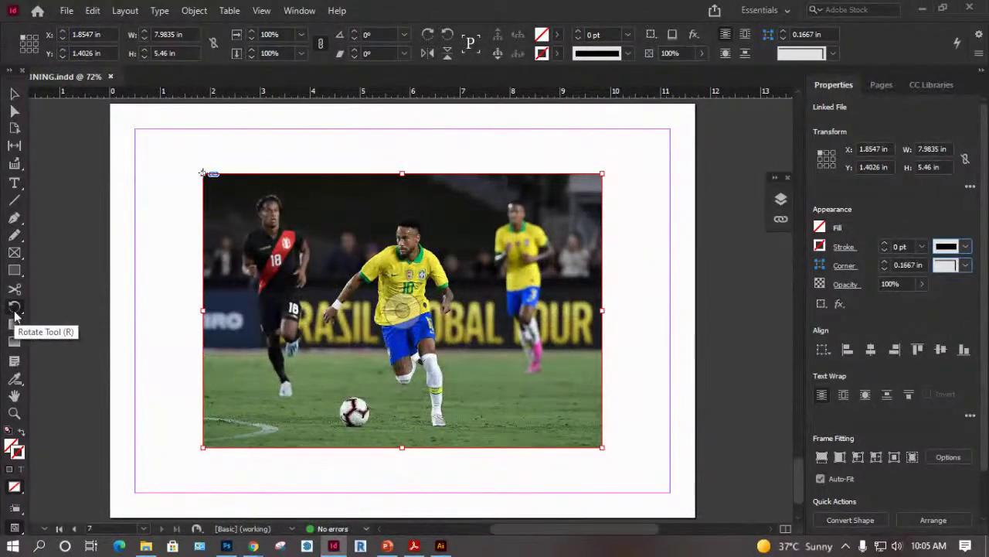
Shrink the soccer photo from its upper-right corner to about 7.69 × 5.08 in with the Free Transform tool.
drag(15, 313, 82, 325)
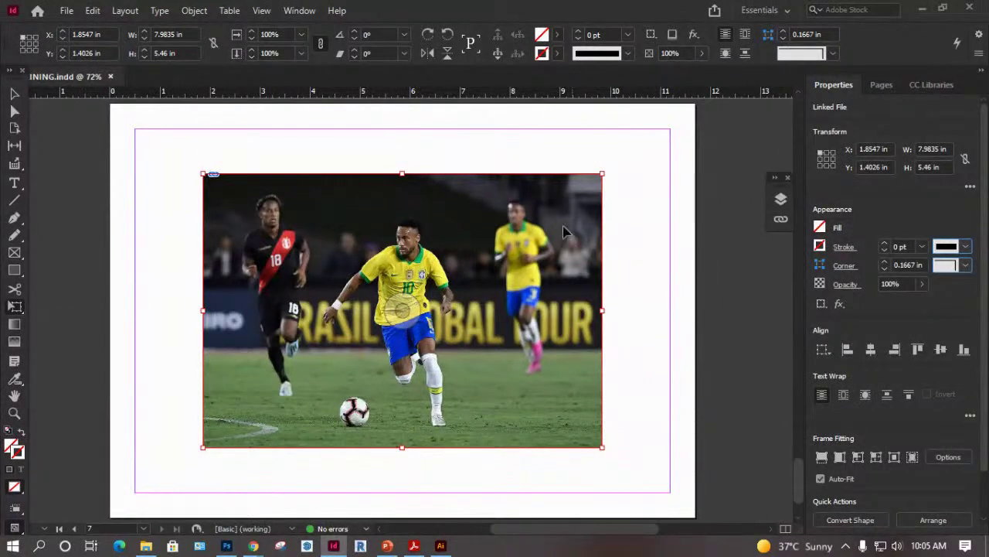
drag(605, 176, 588, 193)
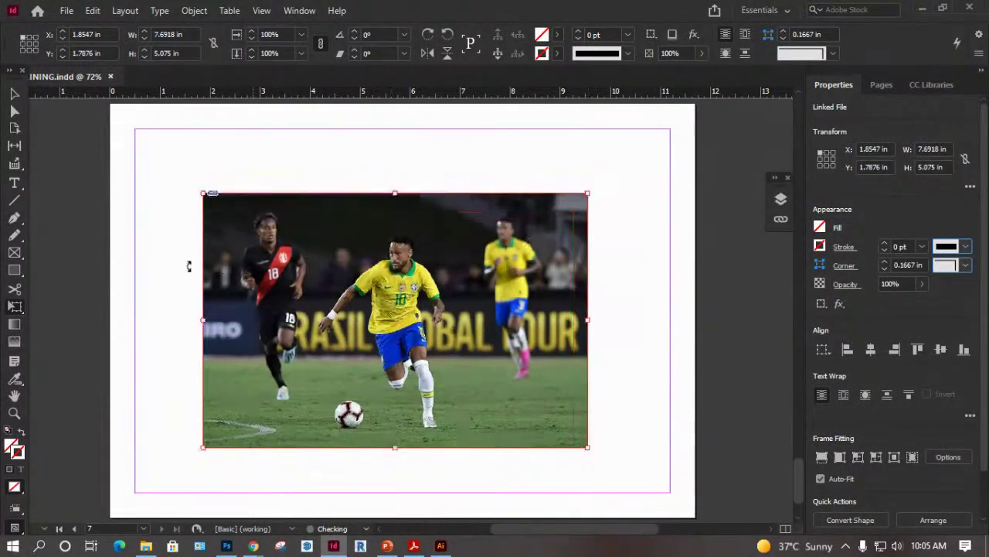
With the Scale tool, scale the photo from its upper-left corner to about 8.07 × 6.02 in, and from its upper-right corner to about 6.33 × 4.45 in.
drag(20, 313, 80, 360)
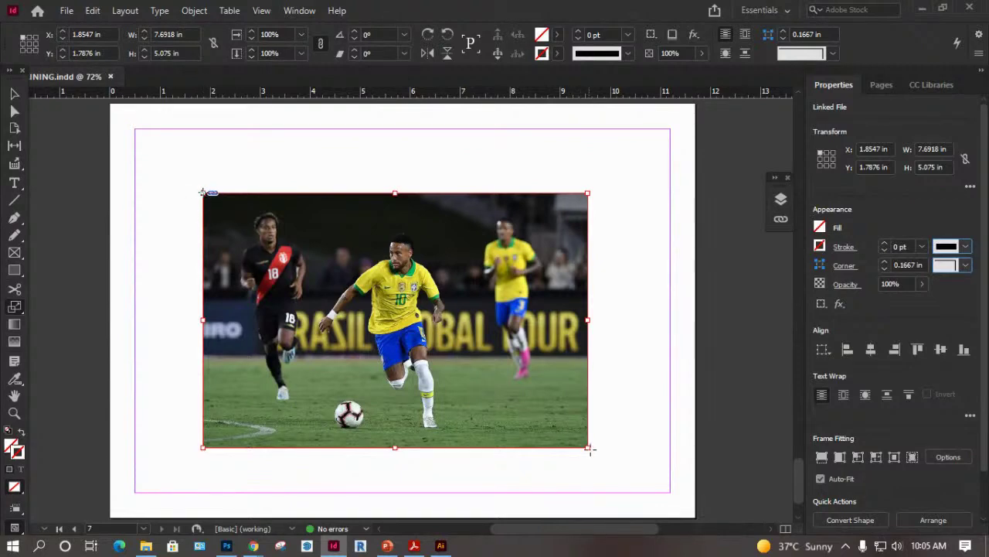
drag(555, 412, 293, 229)
drag(230, 207, 473, 370)
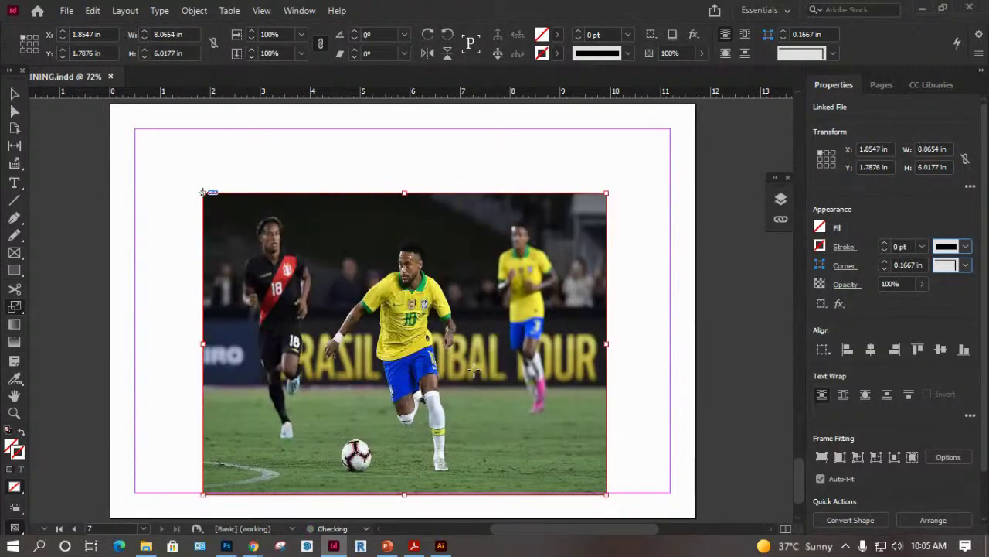
click(607, 192)
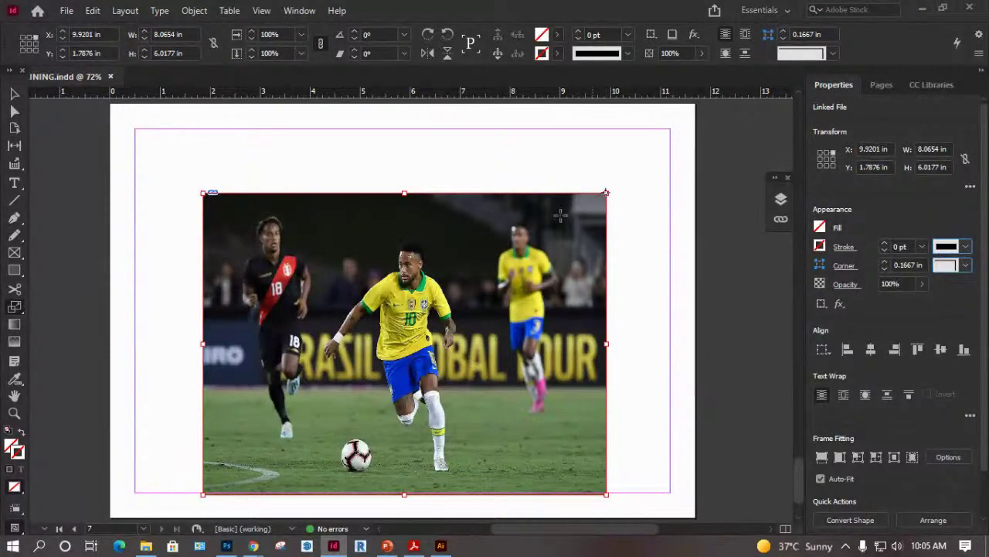
drag(363, 304, 416, 280)
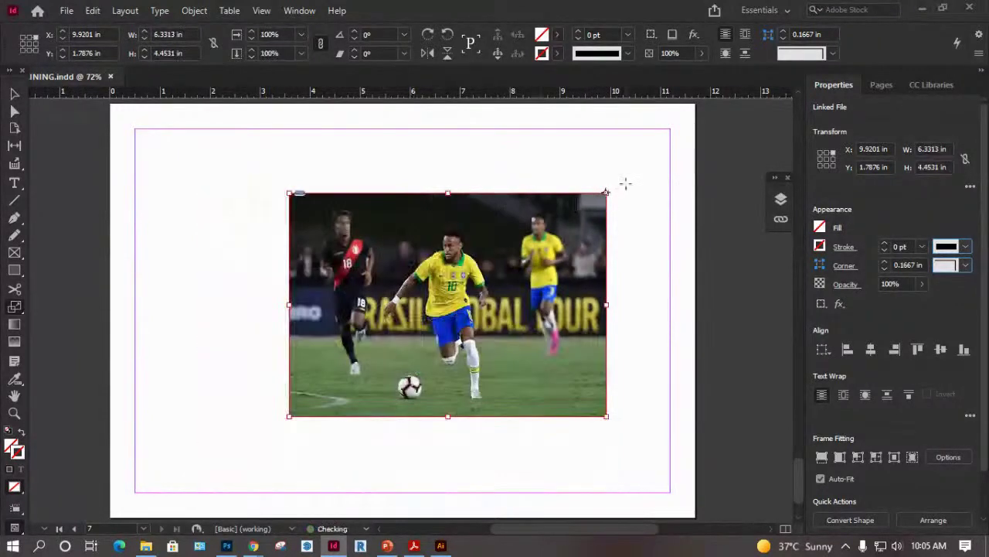
Try shearing the soccer photo by about 22° around its upper-right corner with the Shear tool, and undo the shear.
drag(21, 312, 67, 369)
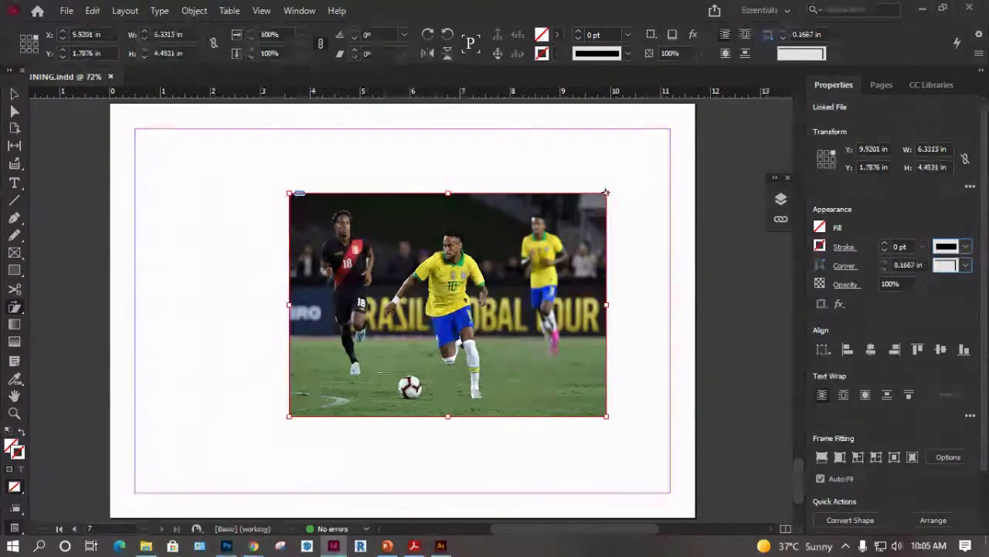
drag(379, 375, 332, 400)
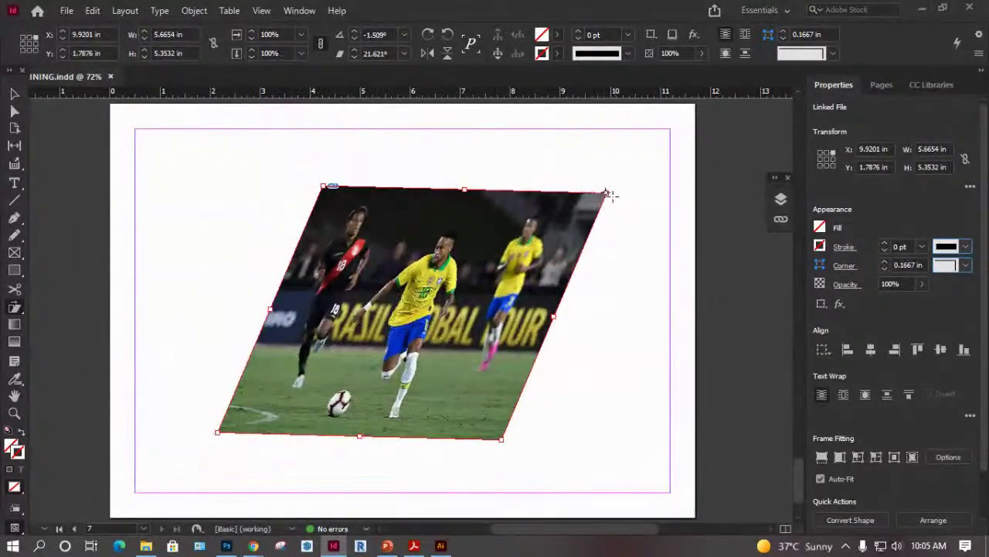
key(ctrl+z)
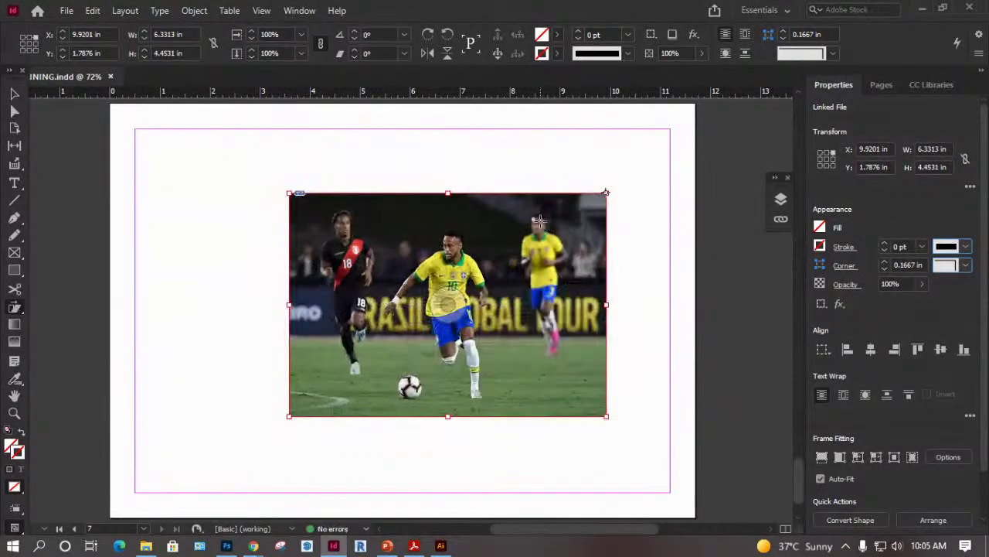
Apply a vertical gradient to the soccer photo's frame stroke with the Gradient Swatch tool.
click(17, 328)
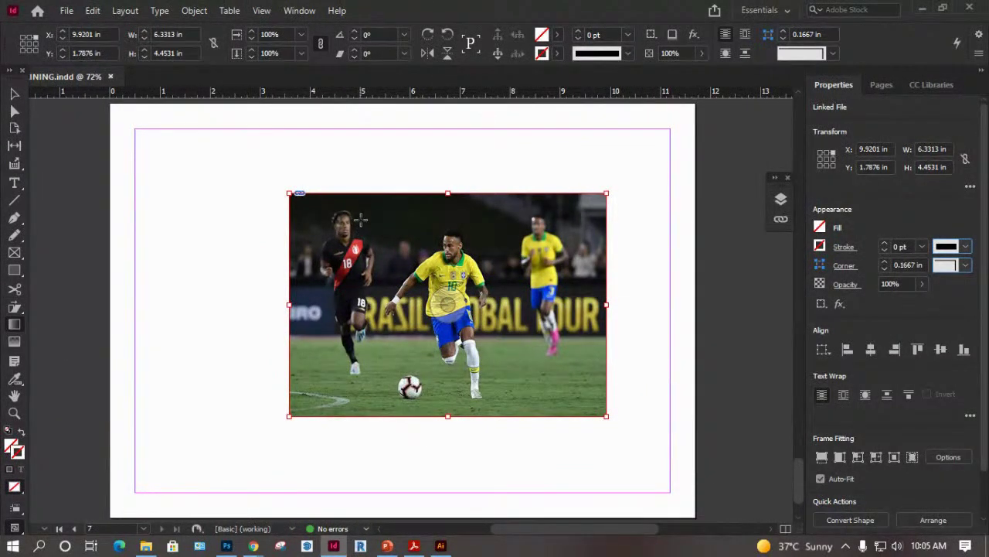
drag(359, 218, 360, 298)
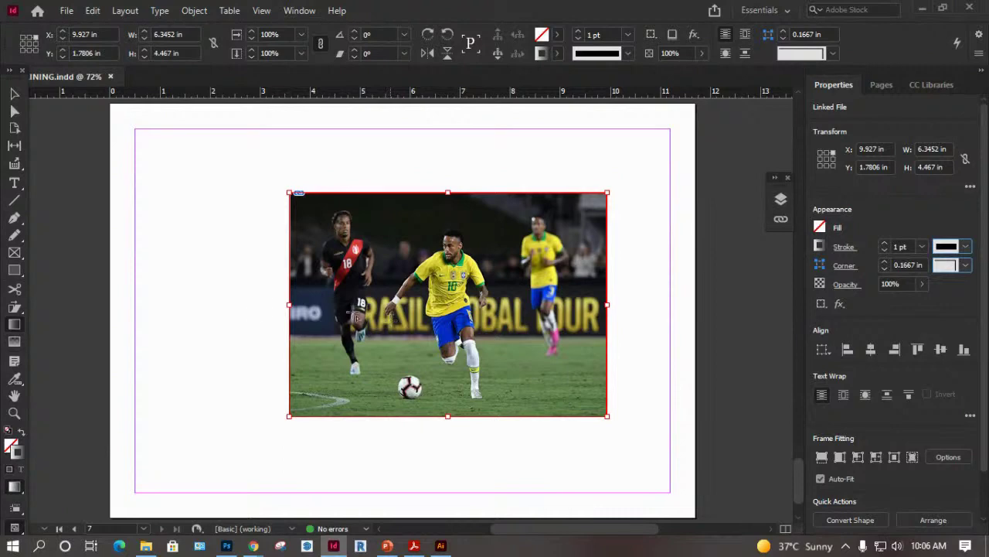
drag(191, 235, 190, 299)
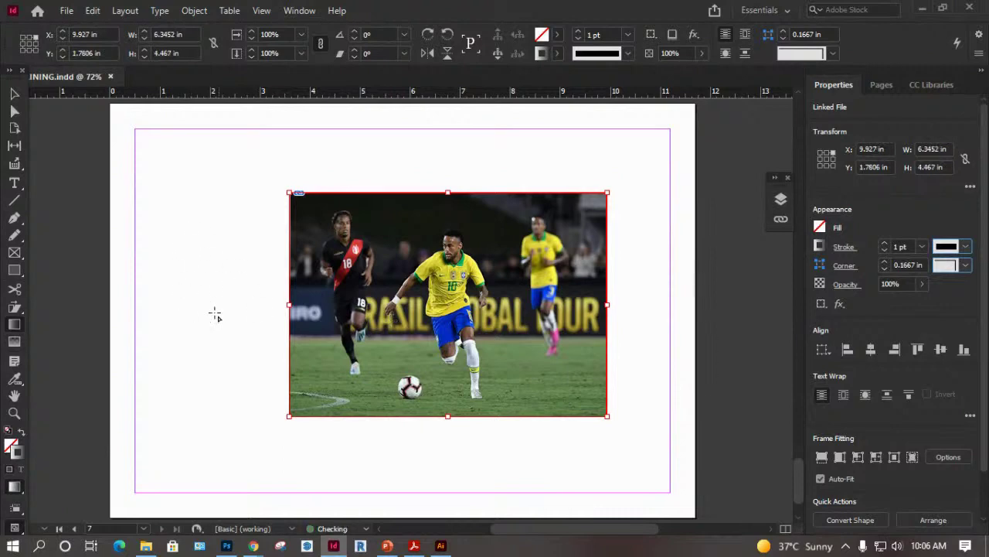
Try gradient feathers in several directions on the photo, ending with a fade from left to right, and shift the photo about 1.08 in left.
click(20, 344)
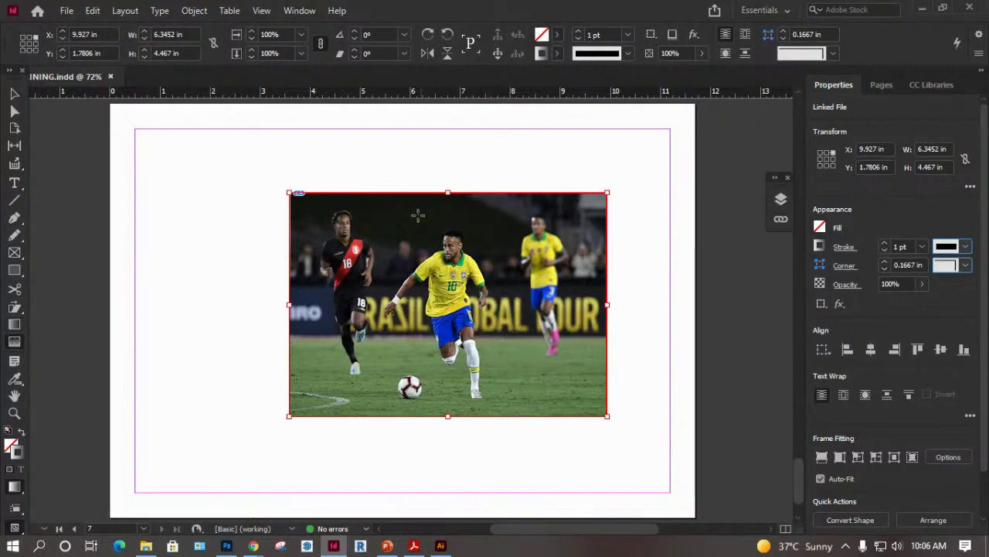
drag(411, 209, 411, 334)
drag(405, 379, 405, 265)
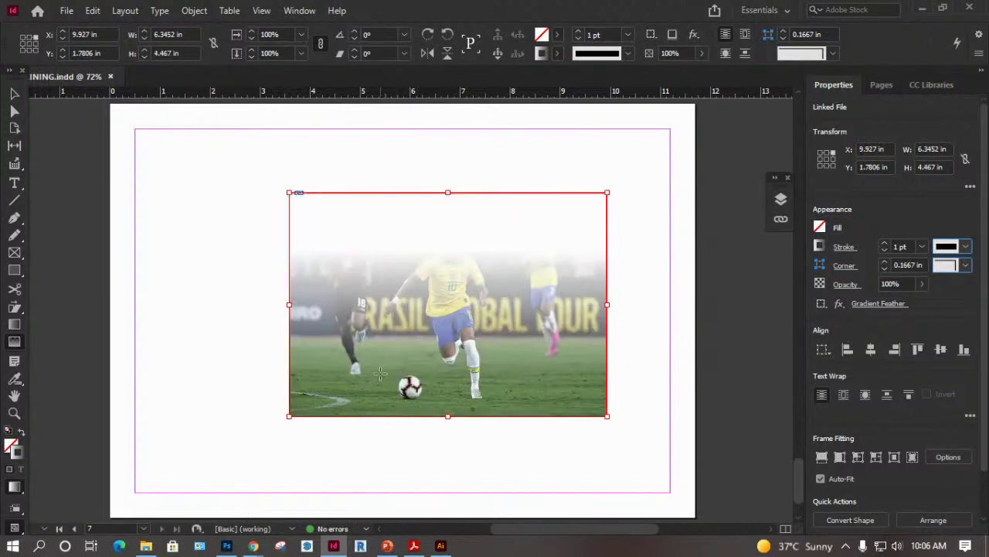
drag(397, 223, 396, 367)
drag(541, 304, 399, 303)
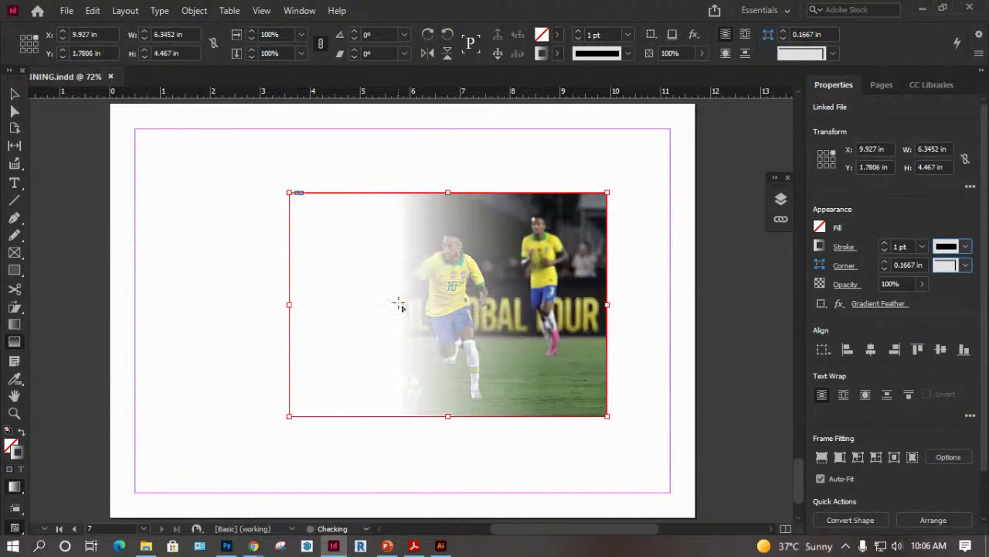
drag(294, 304, 523, 280)
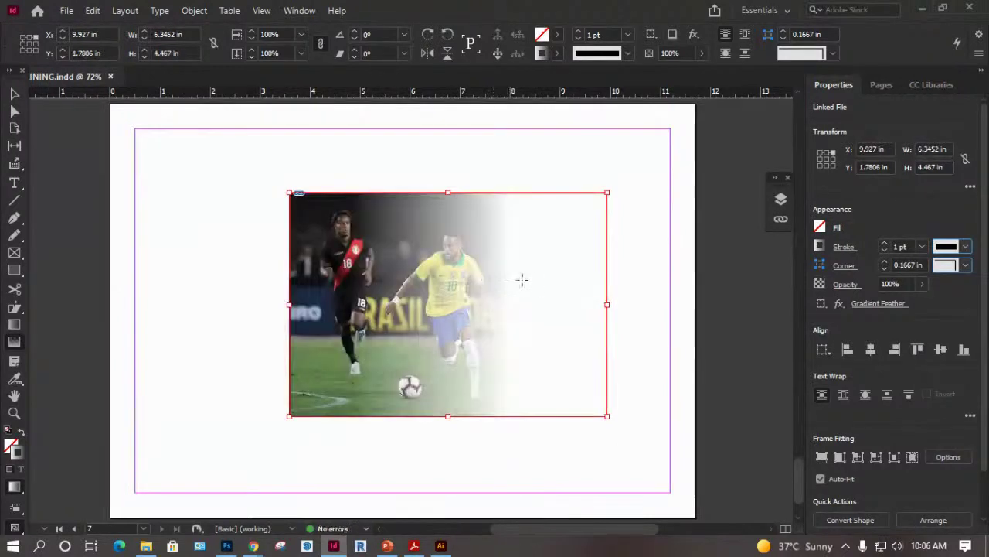
click(14, 92)
drag(397, 249, 343, 250)
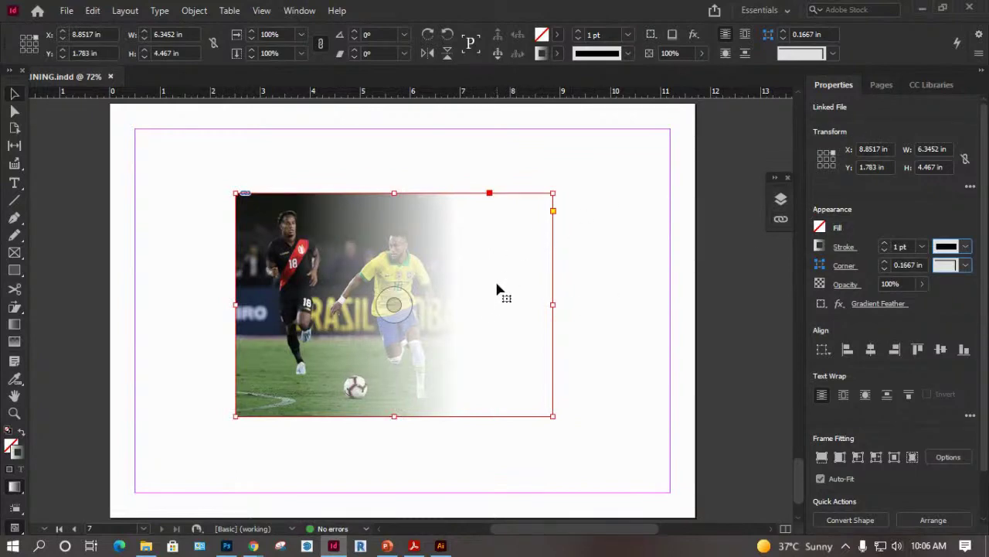
Examine the photo's stroke swatches and its Gradient Feather effect settings without changing them.
click(821, 246)
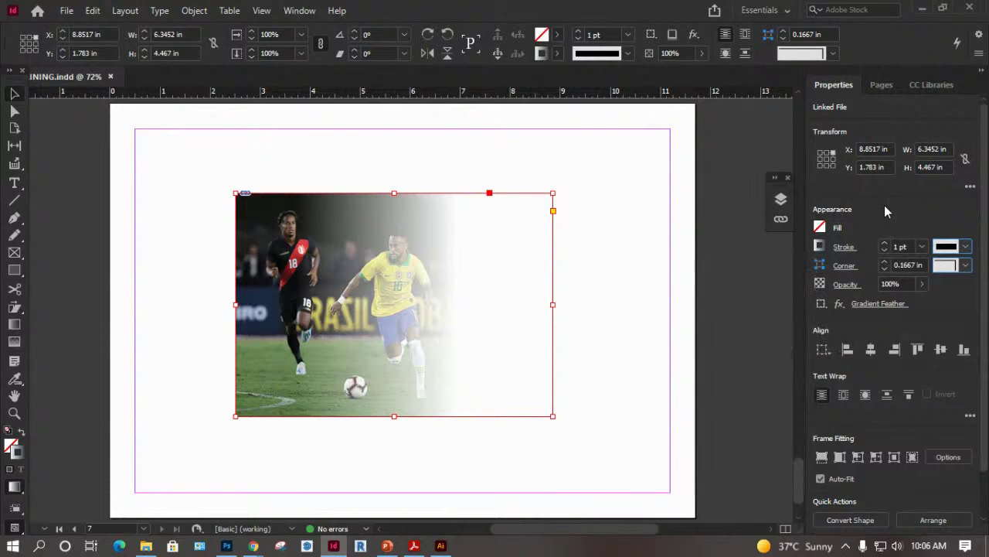
click(821, 245)
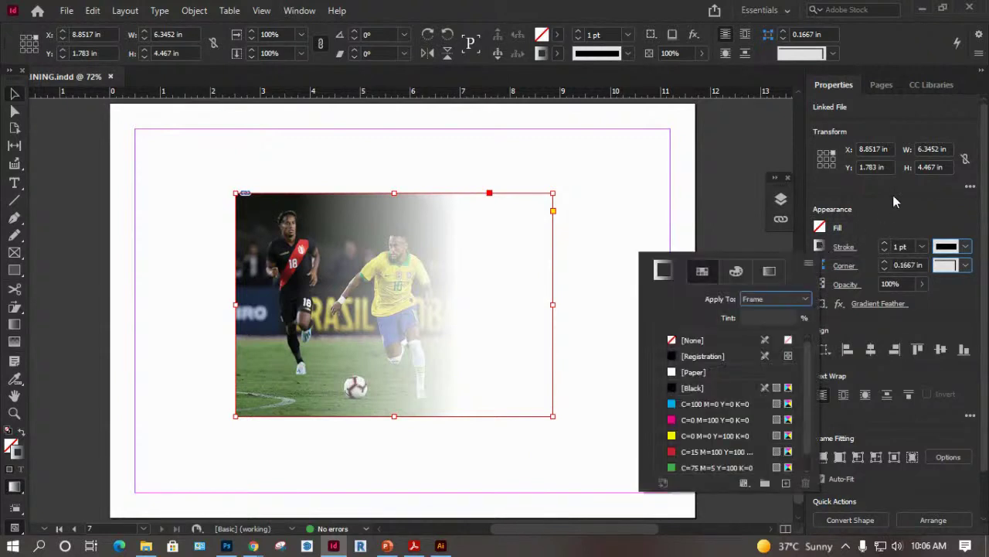
click(871, 302)
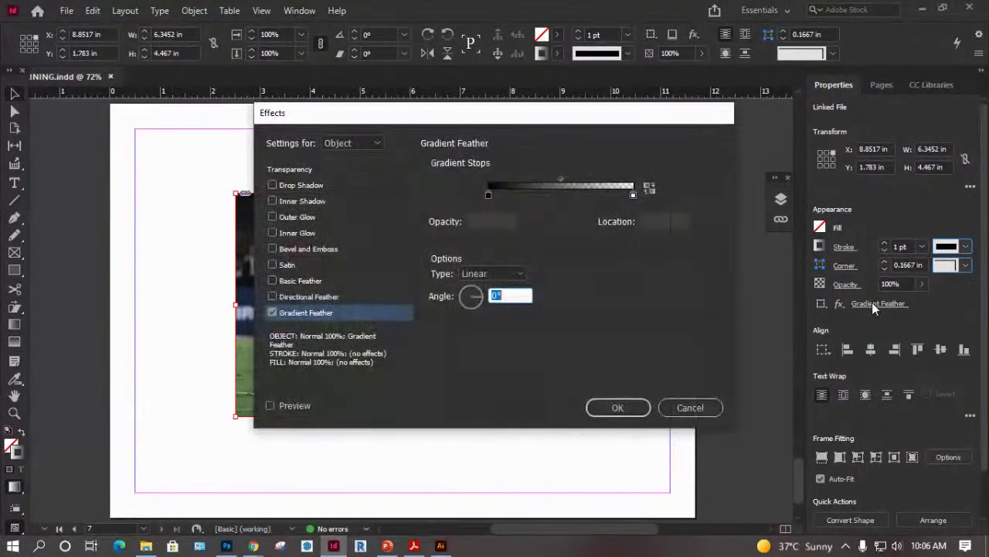
click(689, 407)
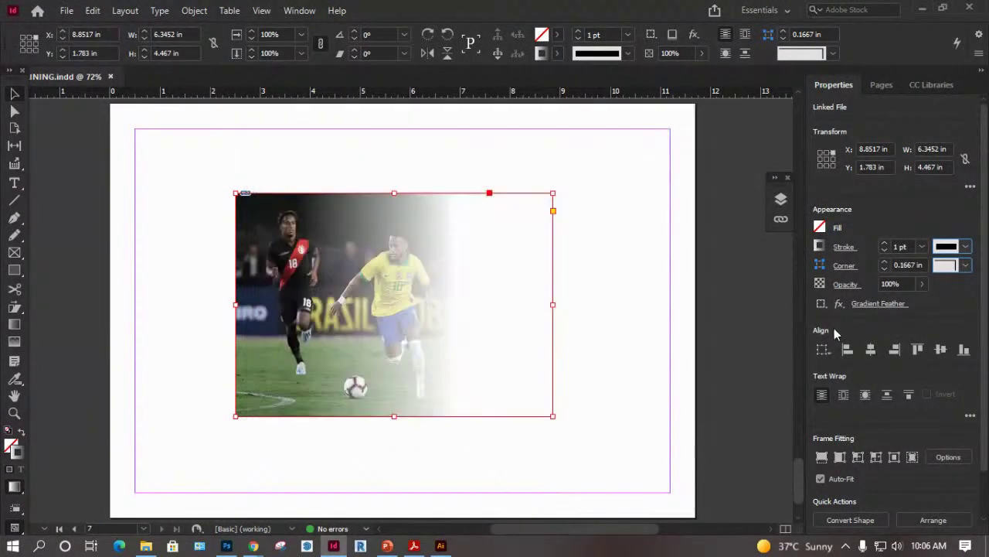
Try the Radial type for the soccer photo's gradient feather with the preview on, and examine both gradient stops.
click(873, 303)
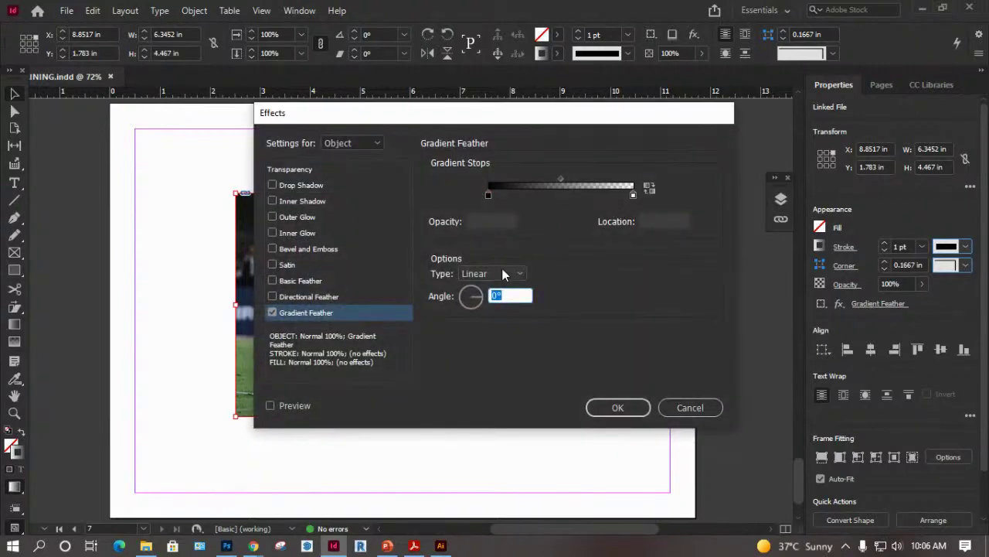
click(521, 272)
click(485, 303)
drag(525, 122, 712, 108)
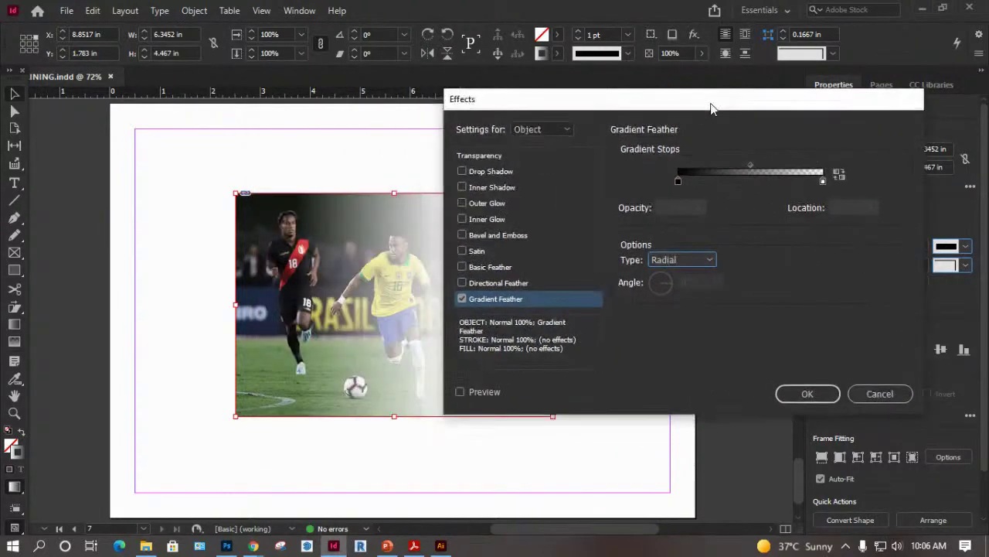
click(462, 391)
drag(636, 111, 726, 120)
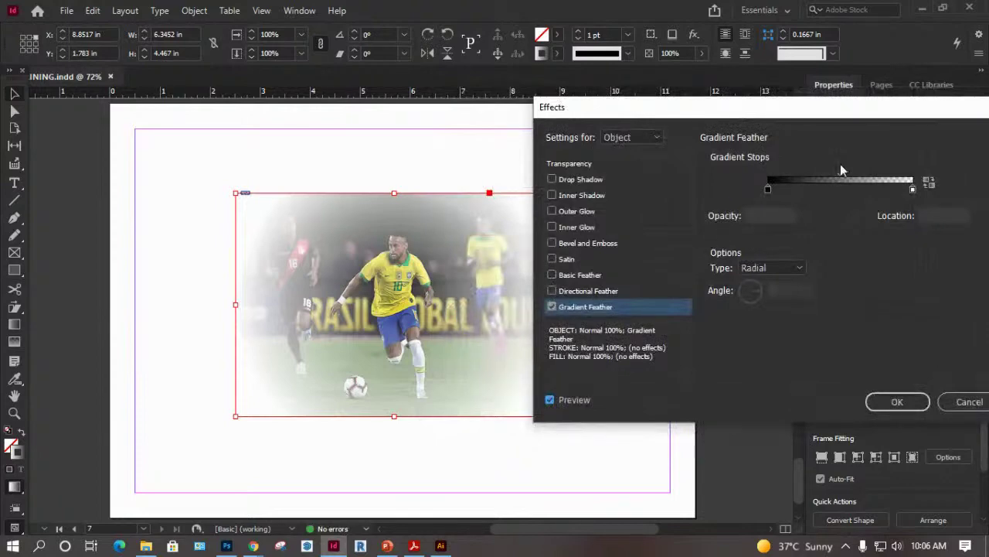
click(766, 190)
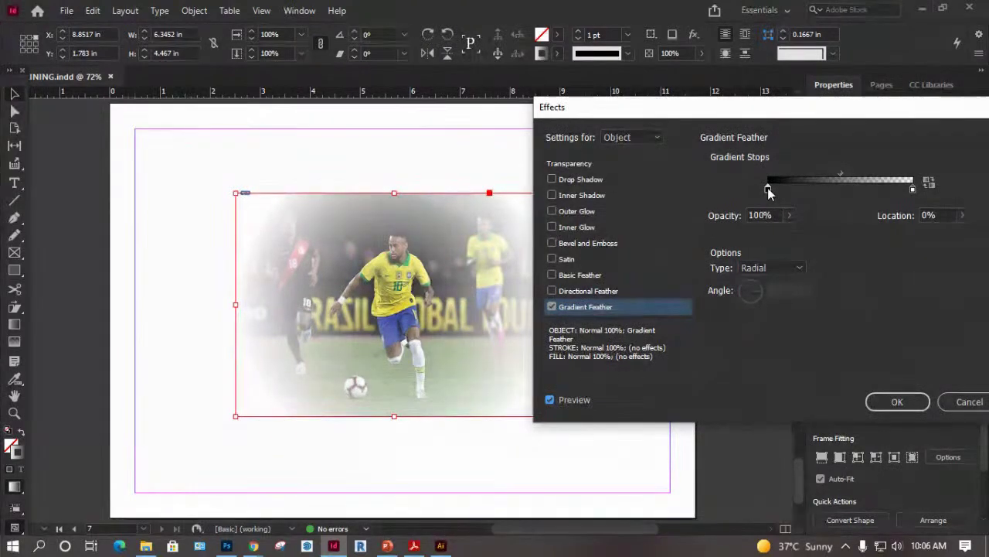
drag(792, 108, 702, 132)
click(823, 213)
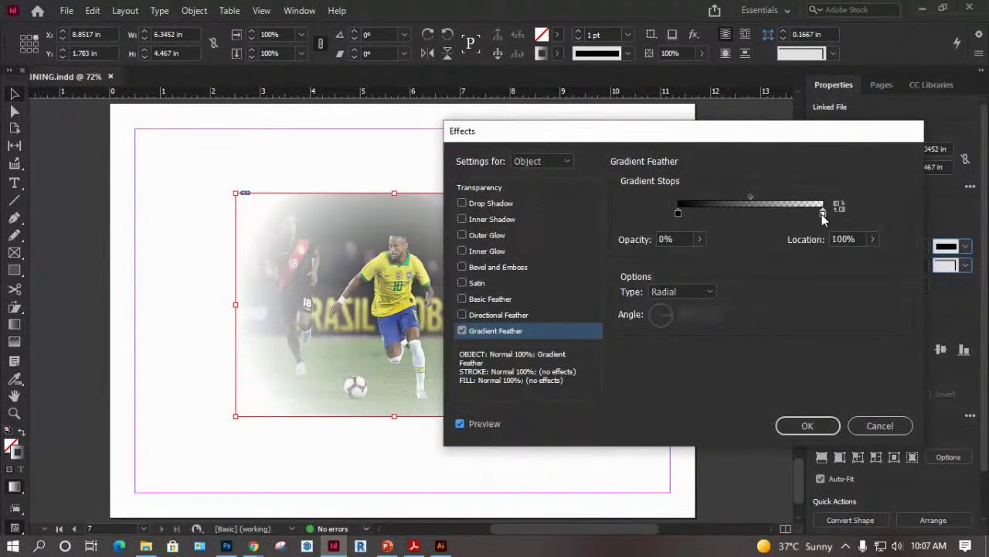
click(677, 213)
Turn off the photo's gradient feather and enable Directional Feather instead.
click(462, 330)
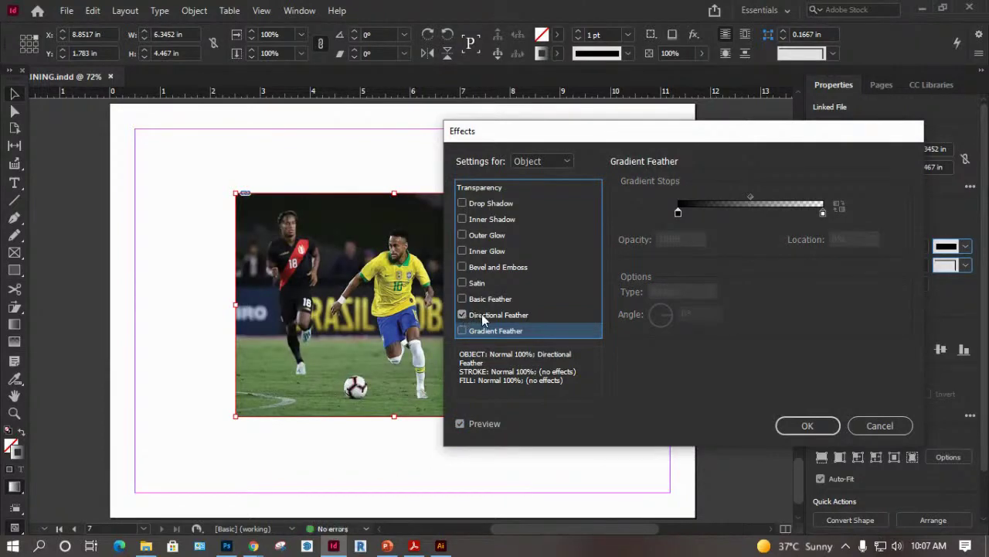
click(471, 315)
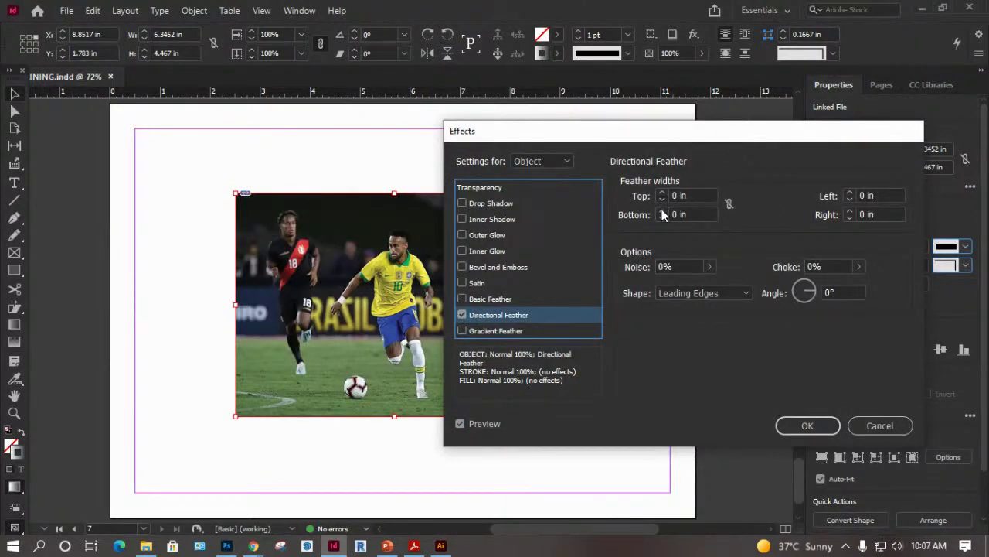
drag(587, 136, 672, 168)
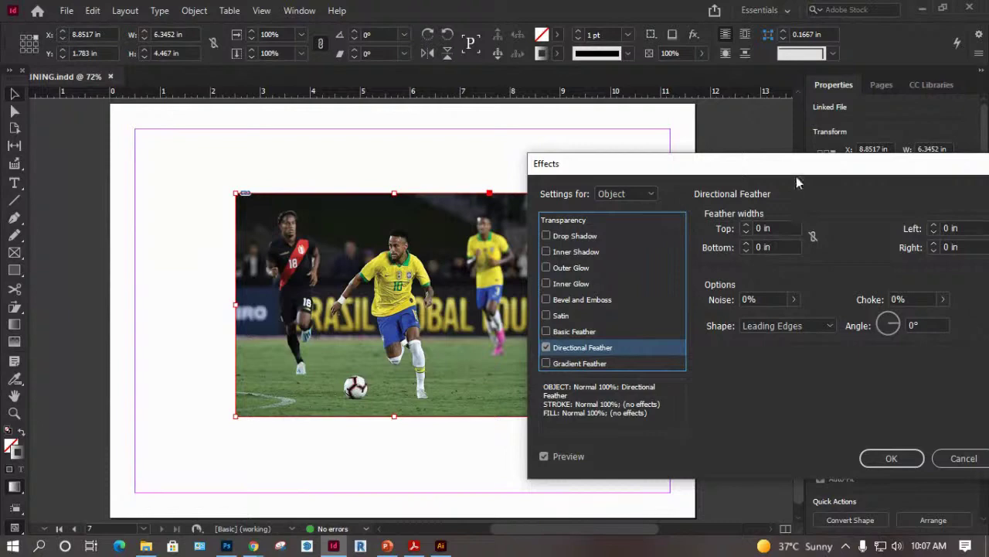
Try a Basic Feather with a feather width of 1.1875 in on the photo in place of the directional feather.
click(547, 331)
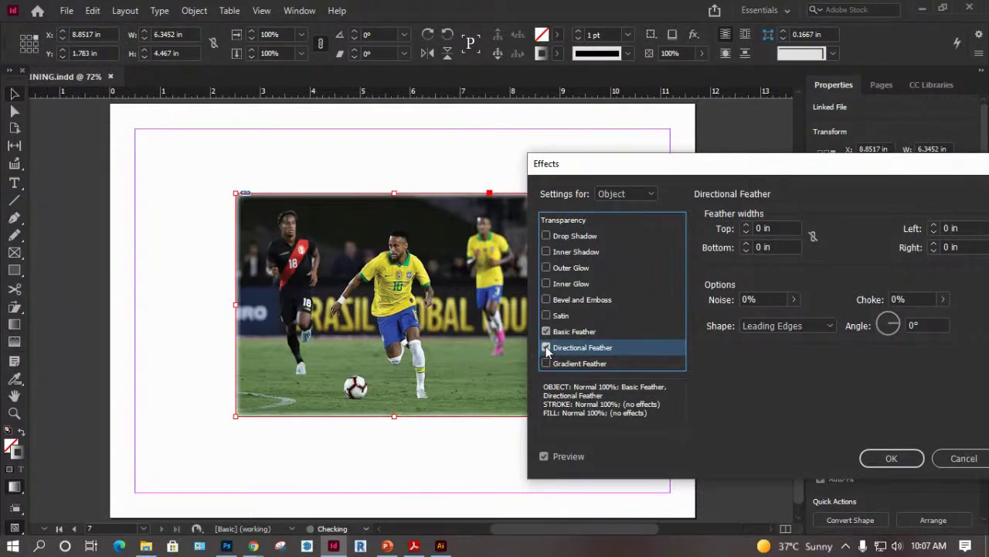
click(547, 347)
click(571, 333)
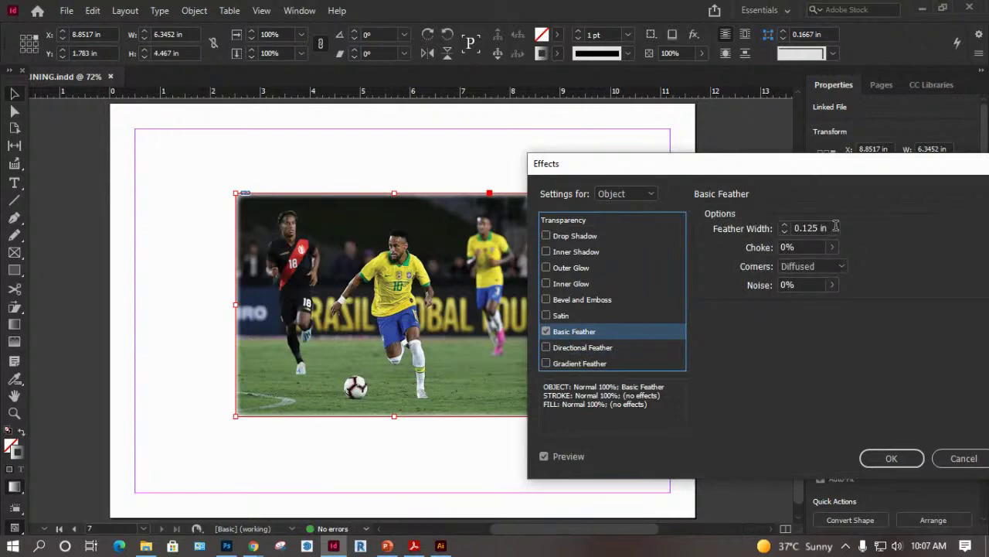
click(786, 227)
click(786, 226)
drag(786, 226, 786, 226)
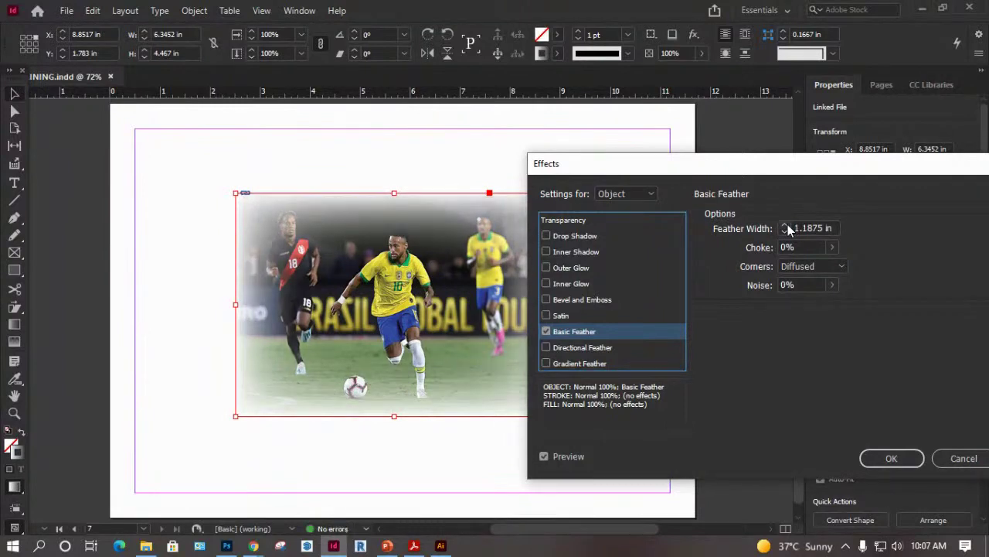
Replace the basic feather with Satin and Drop Shadow effects and apply them to the photo.
click(547, 316)
click(547, 330)
click(560, 317)
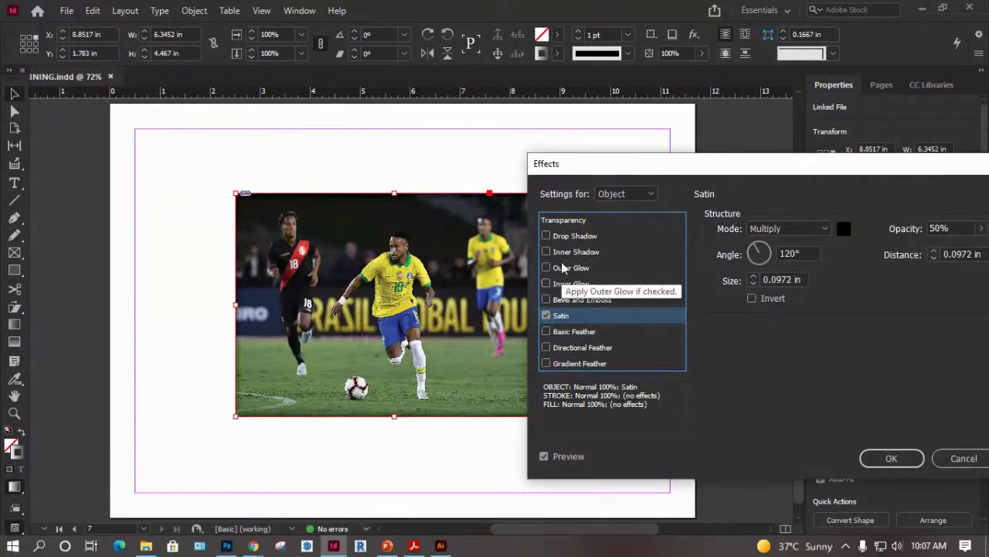
drag(653, 166, 526, 133)
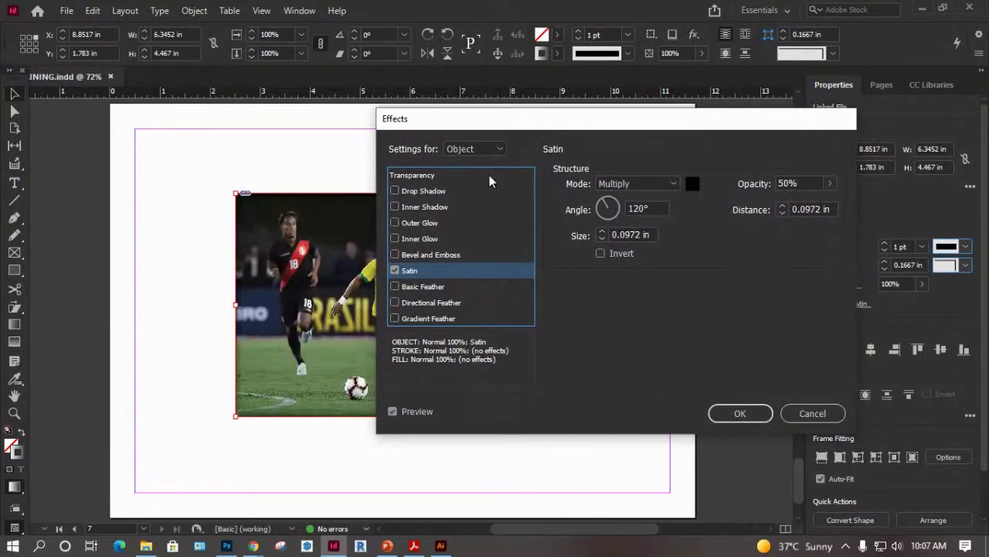
click(394, 190)
drag(515, 125, 679, 125)
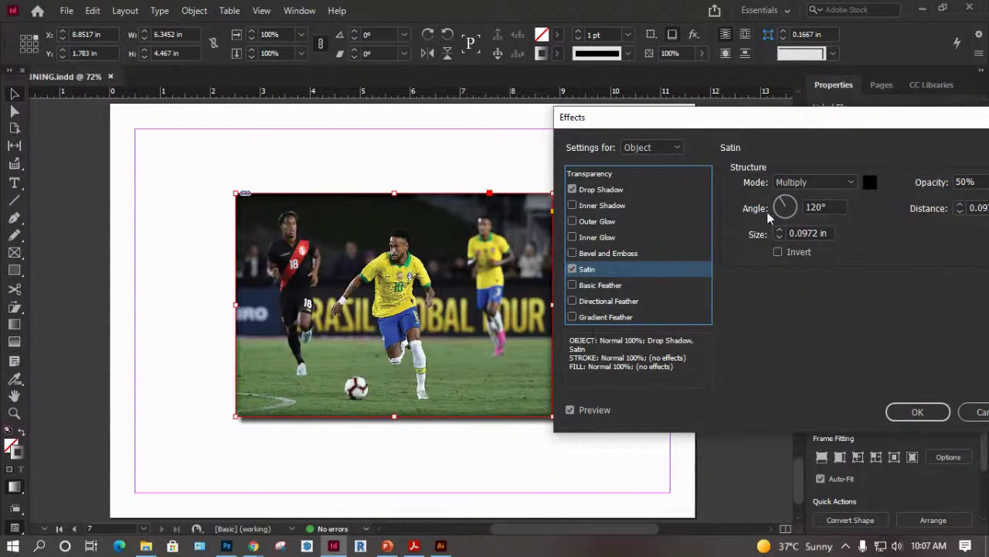
drag(770, 125, 718, 158)
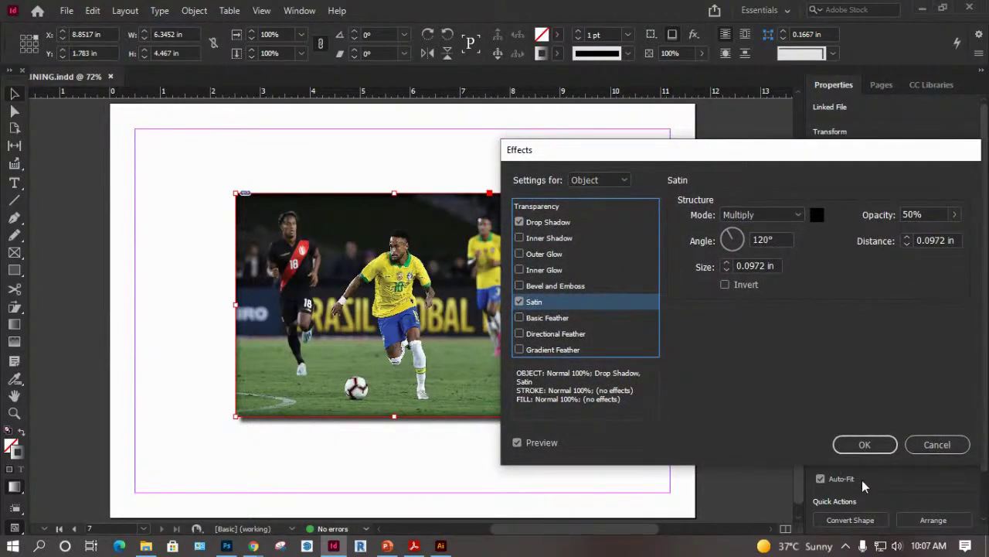
click(870, 445)
Examine the photo's applied effects and the different places where object effects can be chosen.
drag(479, 316, 317, 313)
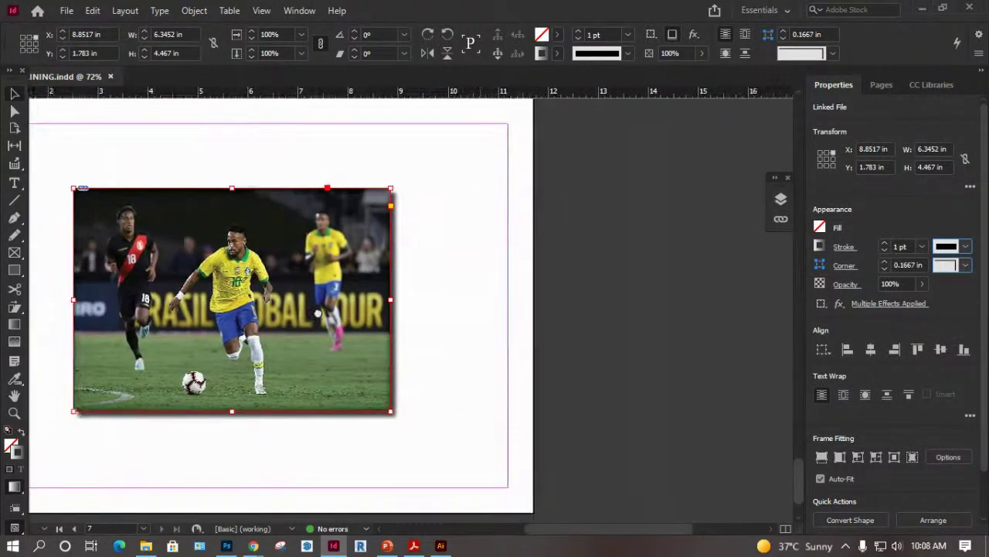
click(873, 301)
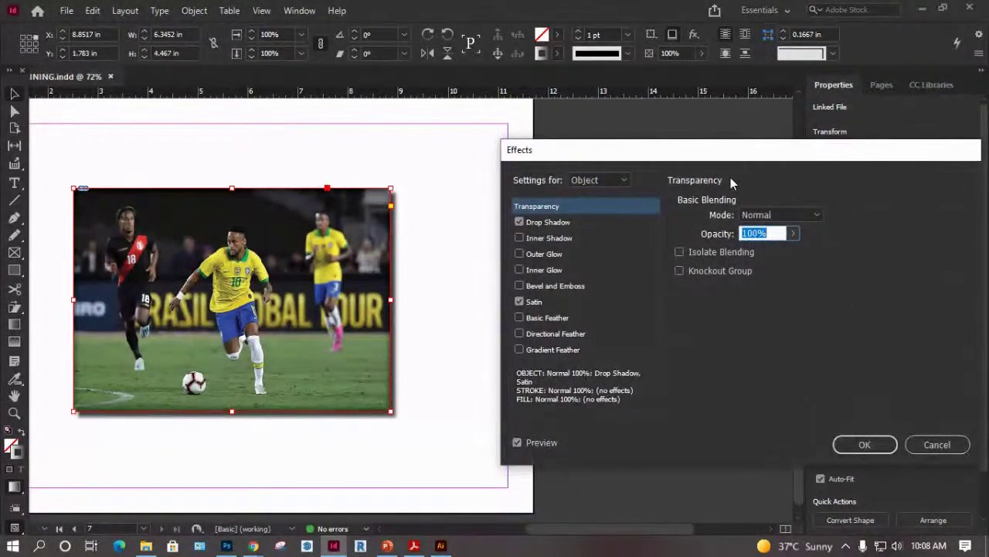
drag(729, 158, 696, 160)
click(915, 434)
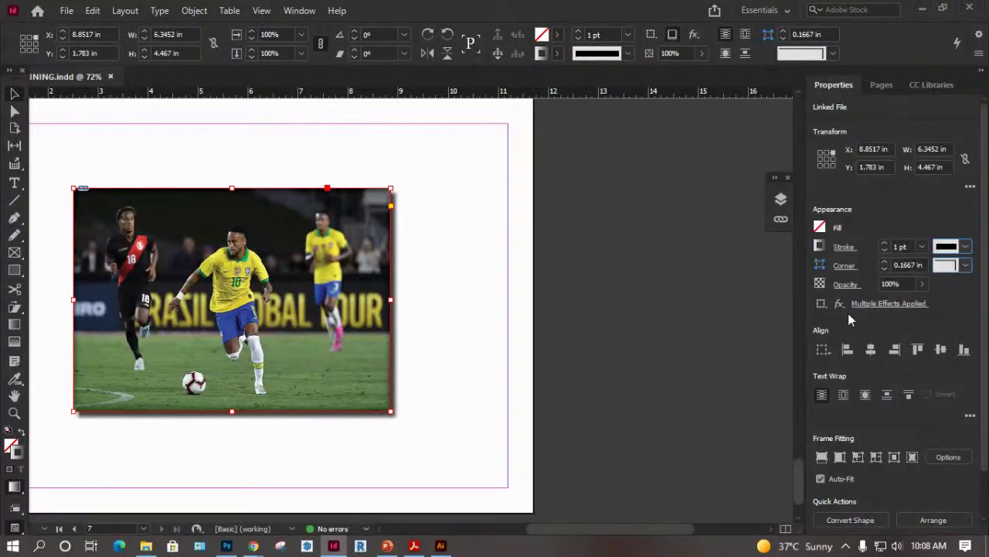
click(840, 305)
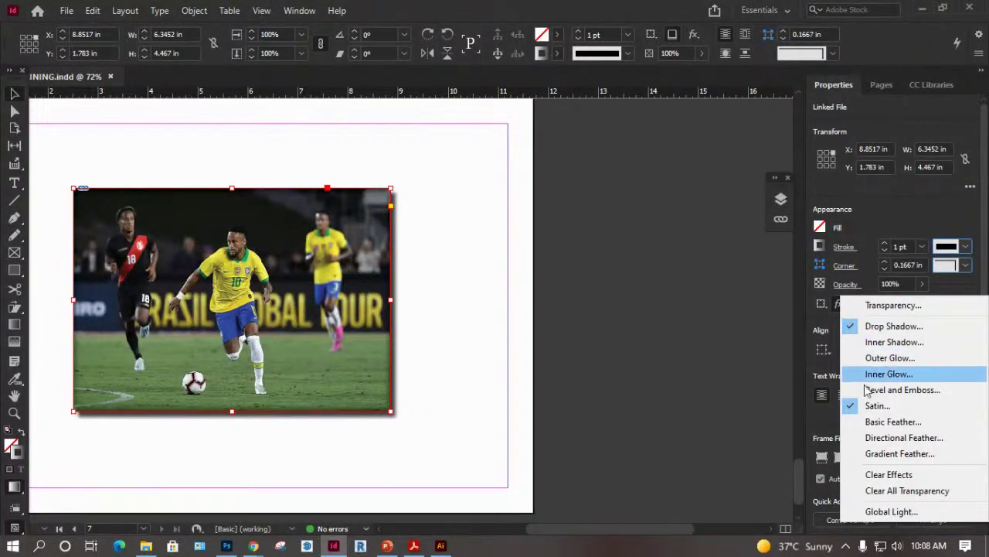
click(879, 208)
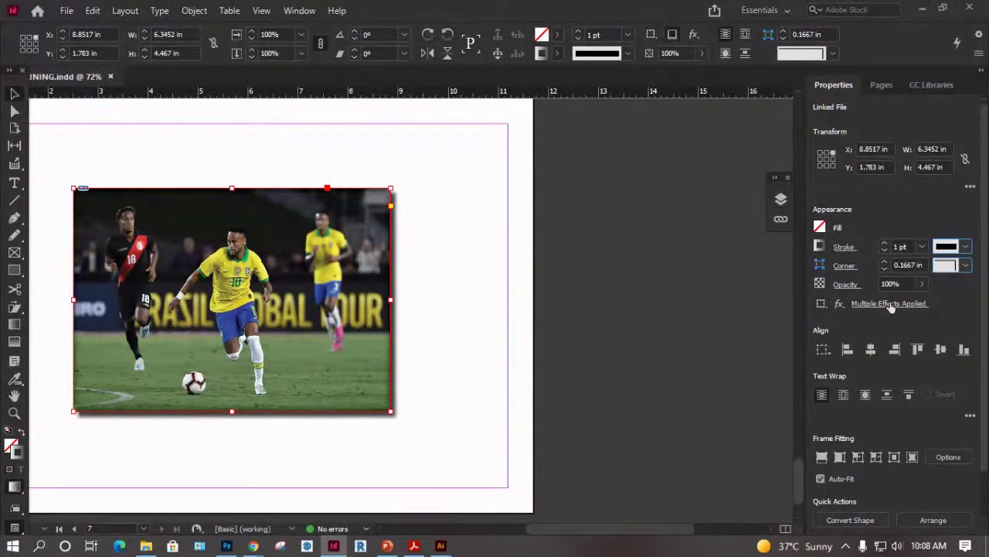
click(194, 10)
mouse_move(199, 27)
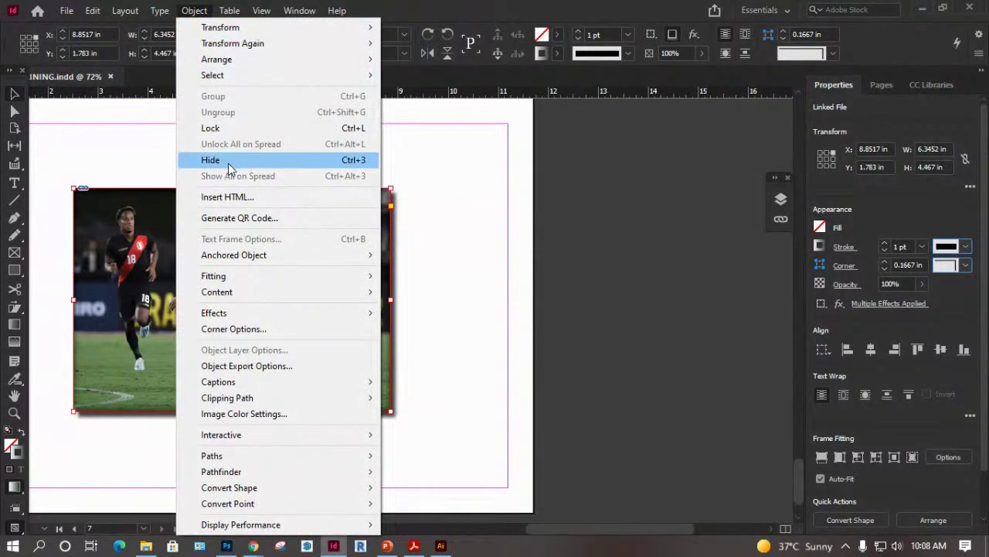
mouse_move(376, 322)
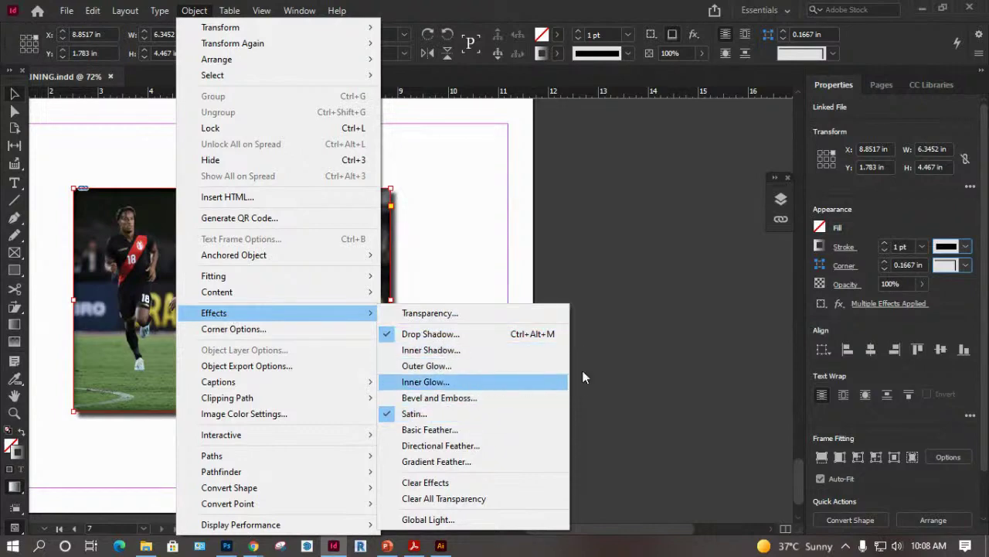
Remove the Satin effect from the photo and raise the drop shadow's opacity to 100%.
click(883, 306)
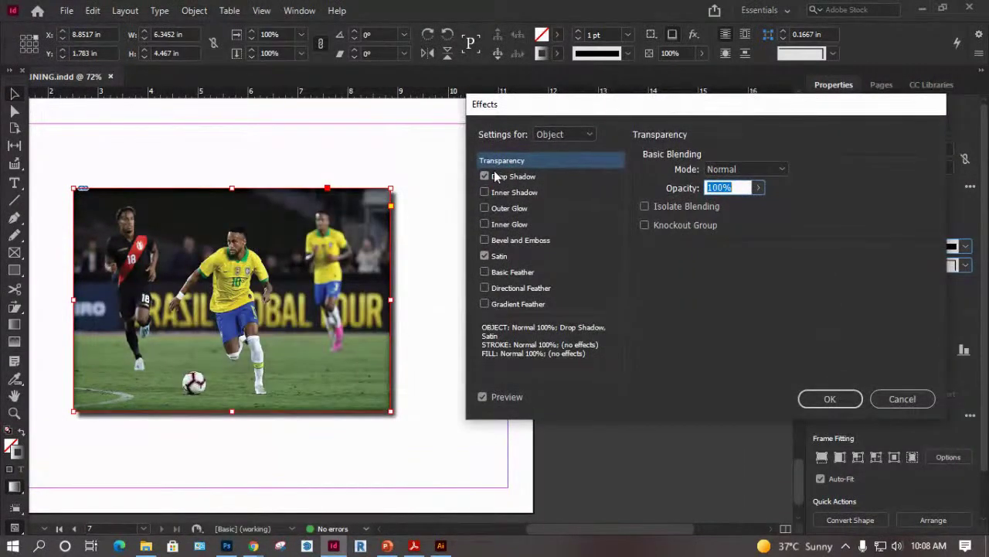
click(484, 256)
click(484, 256)
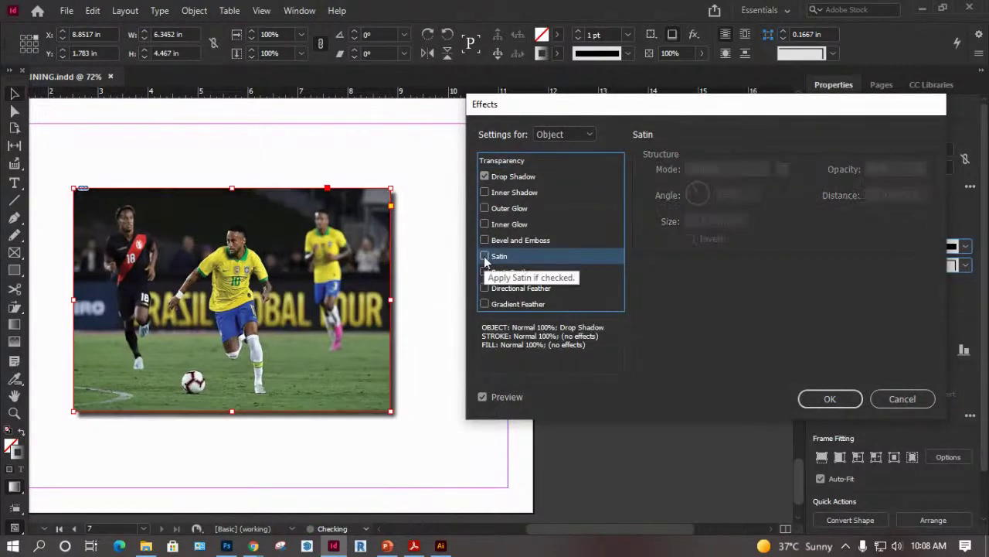
click(511, 177)
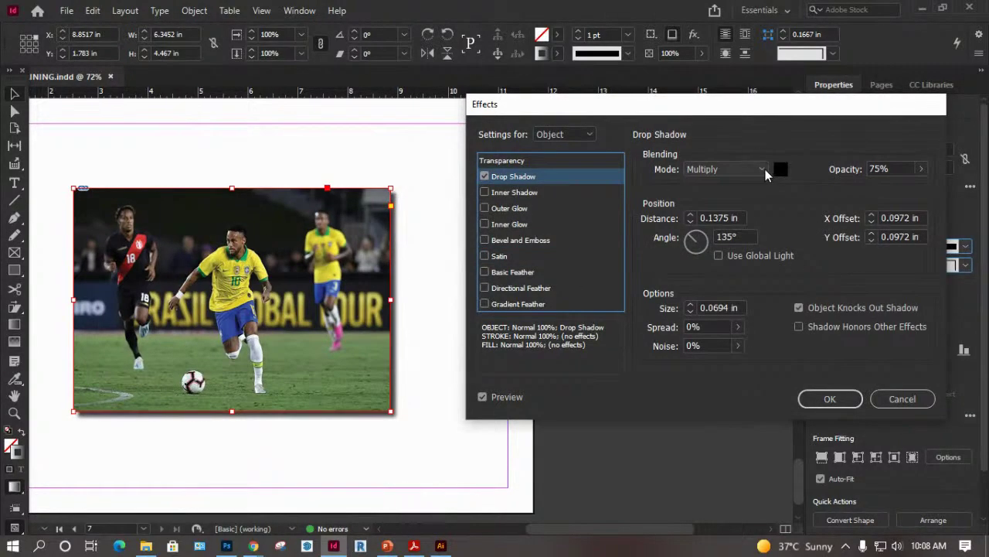
click(921, 169)
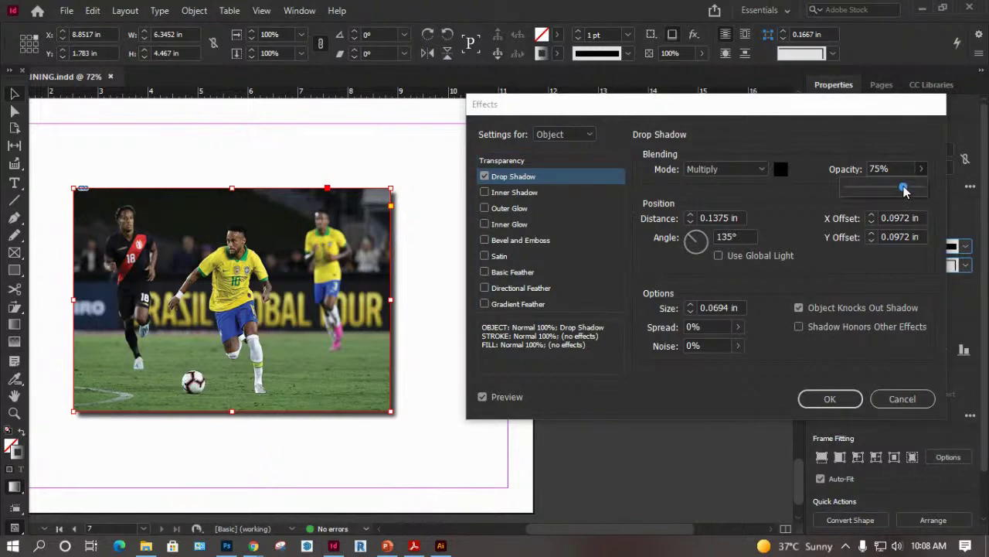
drag(902, 187, 938, 197)
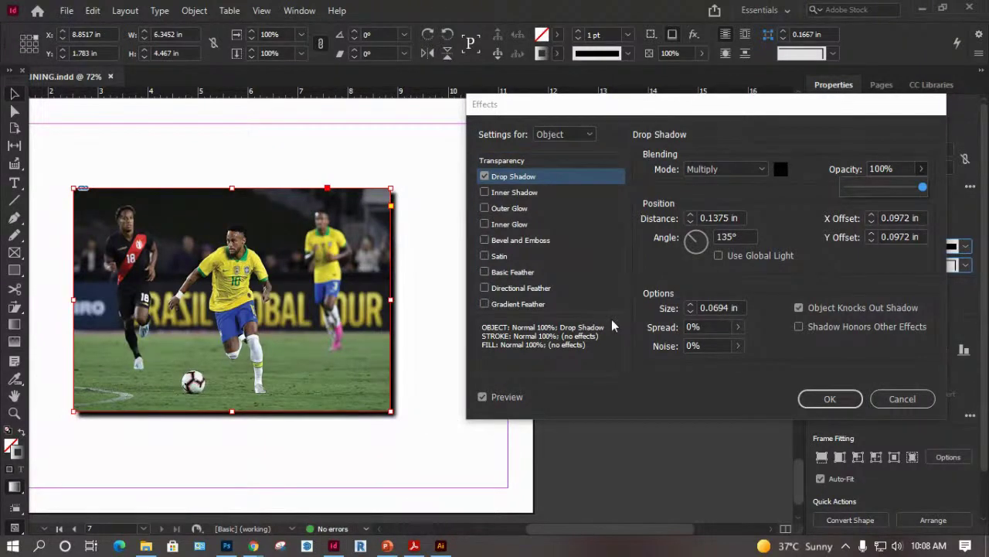
Set the drop shadow's distance from the photo to 0.75 in.
click(690, 215)
click(690, 216)
click(690, 216)
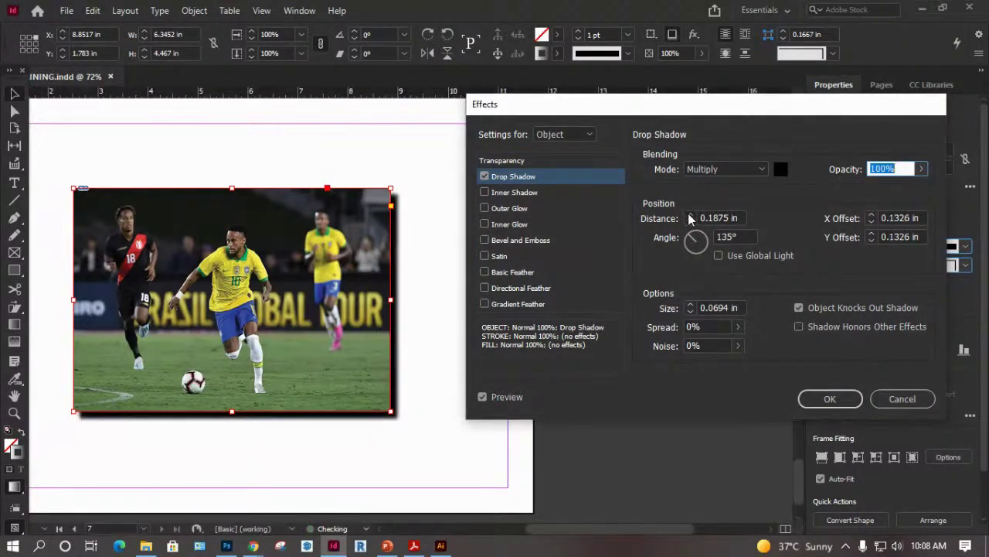
click(690, 216)
click(690, 215)
click(690, 216)
click(690, 216)
click(691, 215)
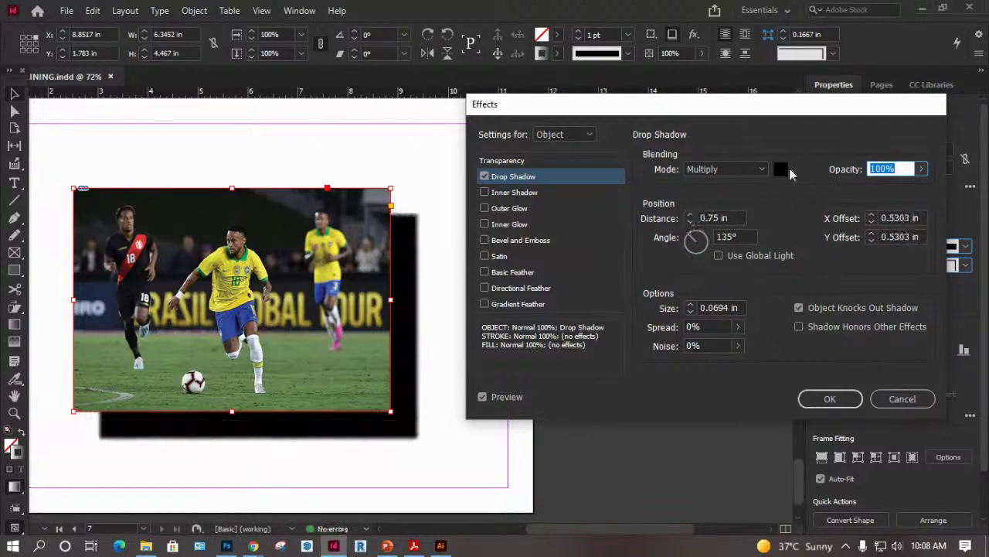
Change the drop shadow's color to the magenta swatch.
click(780, 169)
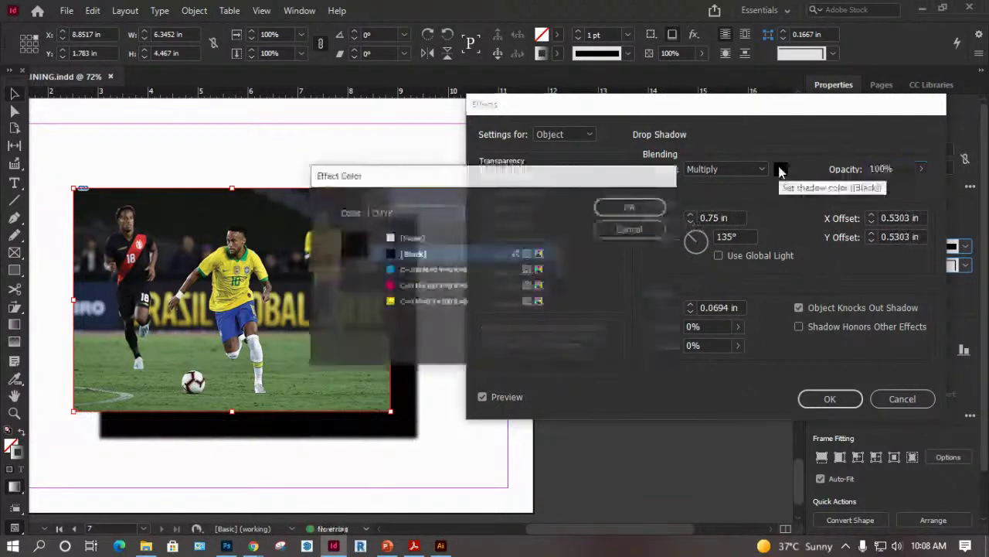
click(391, 286)
click(631, 206)
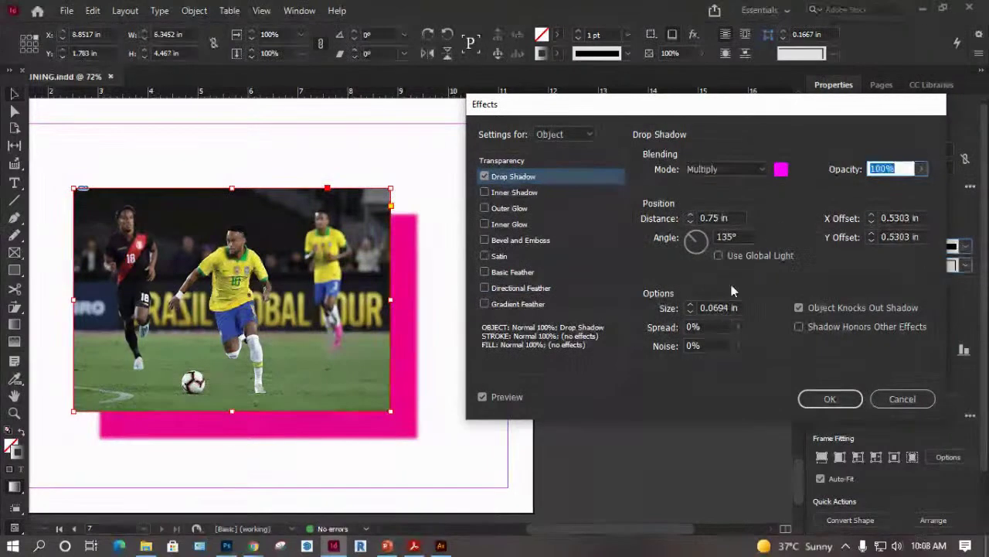
Turn off the drop shadow and add an Inner Shadow at 100% opacity to the photo.
click(484, 177)
click(485, 192)
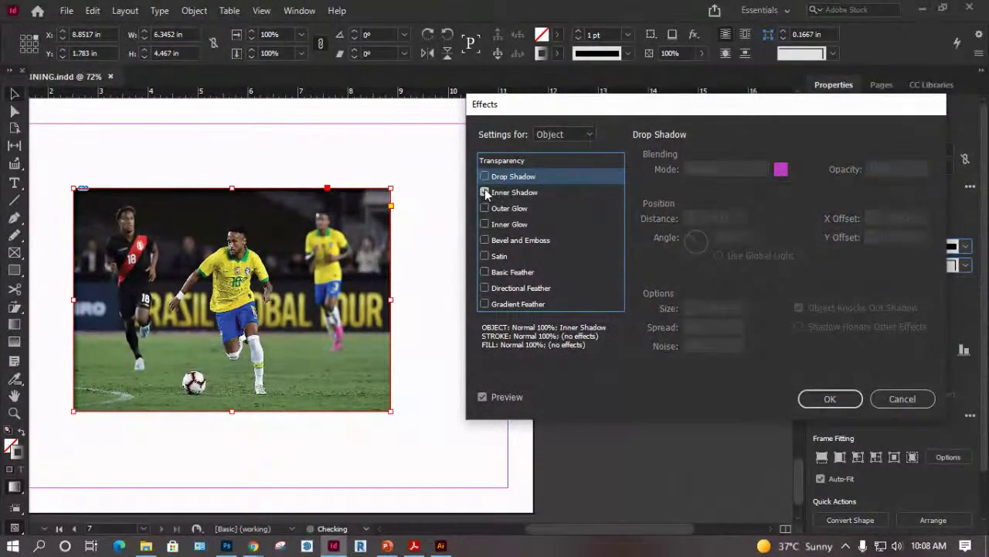
click(513, 197)
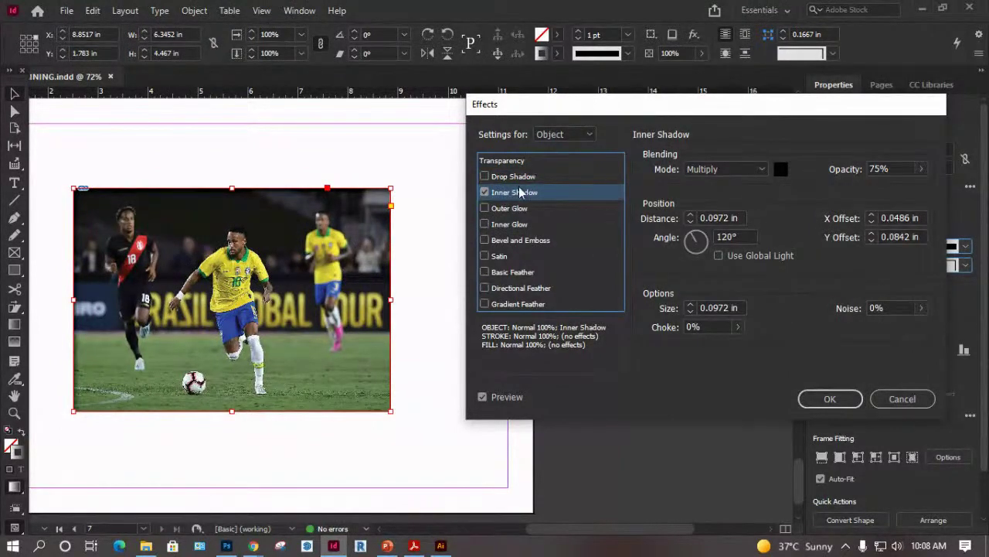
click(921, 169)
drag(901, 188, 920, 188)
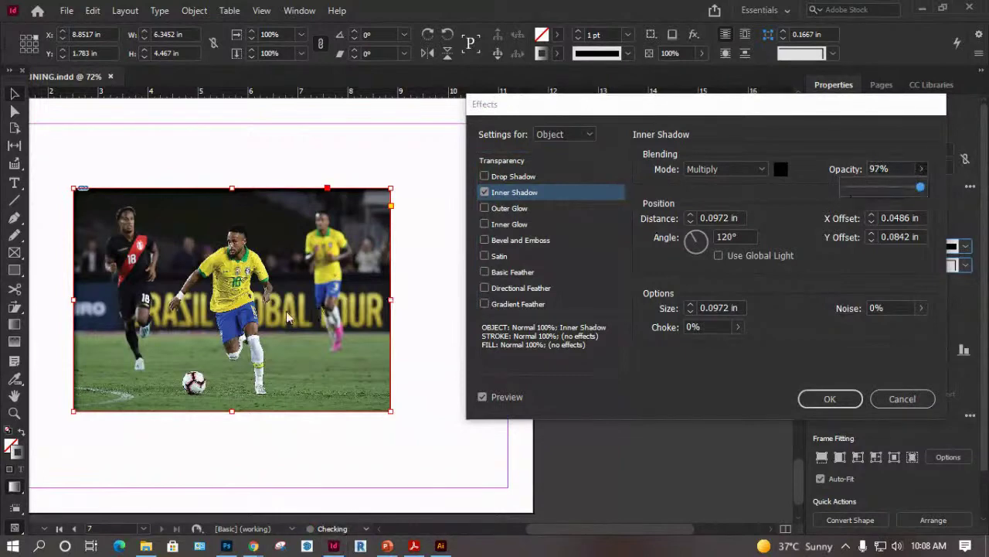
drag(920, 192, 926, 190)
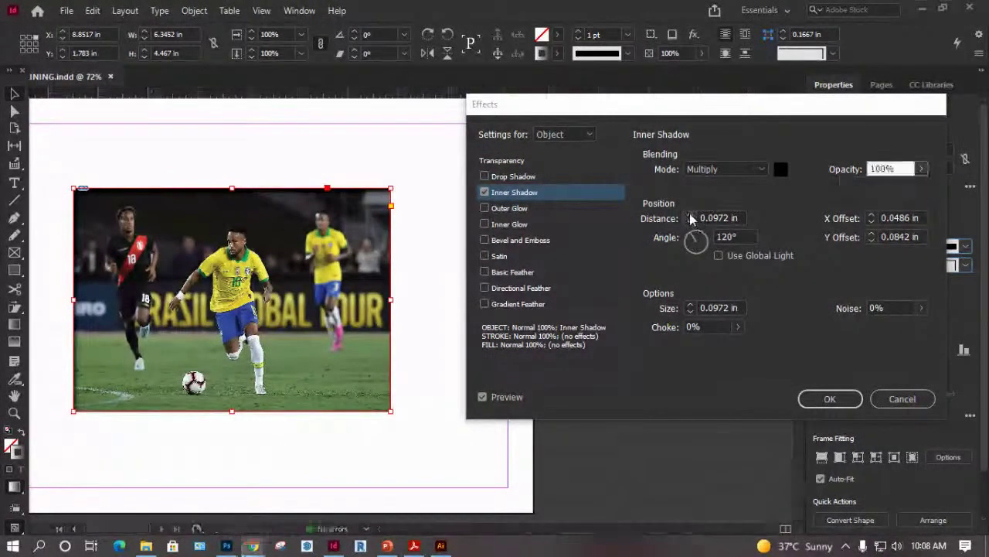
Set the photo's inner shadow distance to 0.6875 in and replace that effect with an Outer Glow.
click(690, 215)
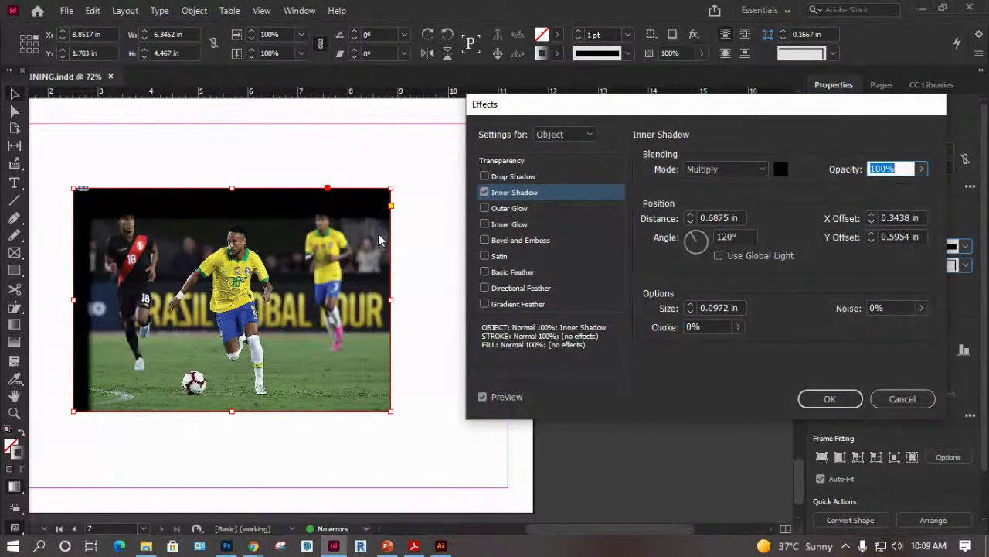
click(485, 208)
click(486, 192)
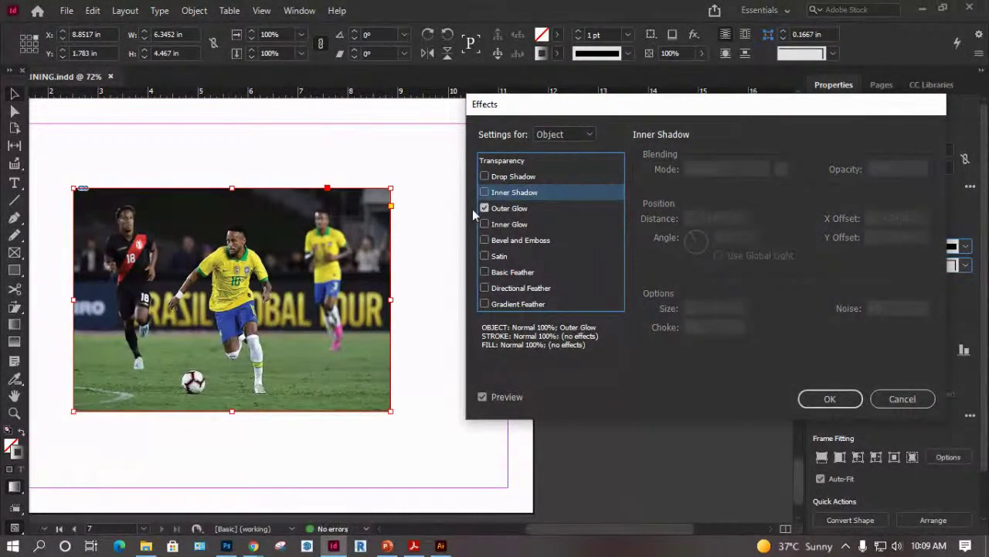
click(510, 209)
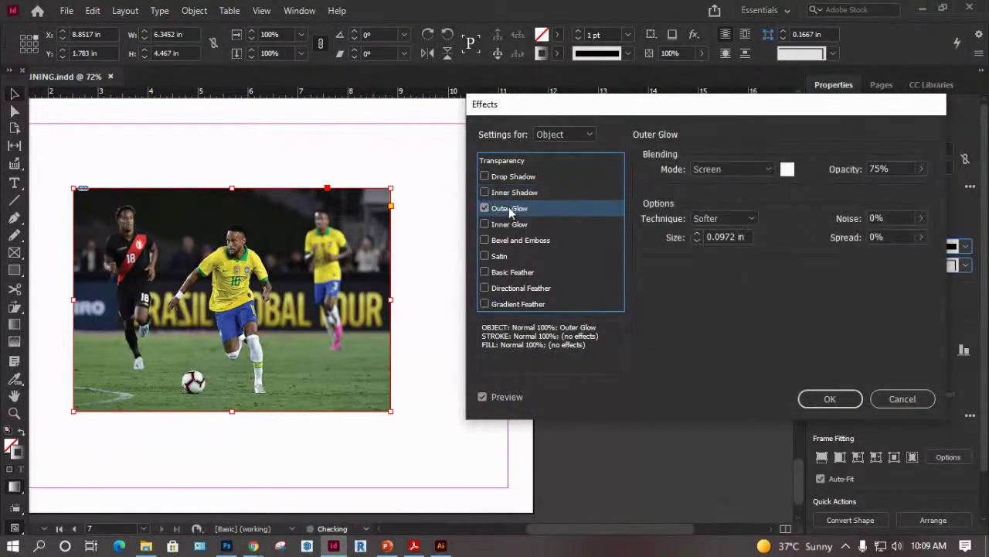
Set the photo's outer glow opacity to 90% and its color to the yellow swatch (C=0 M=0 Y=100 K=0).
click(920, 168)
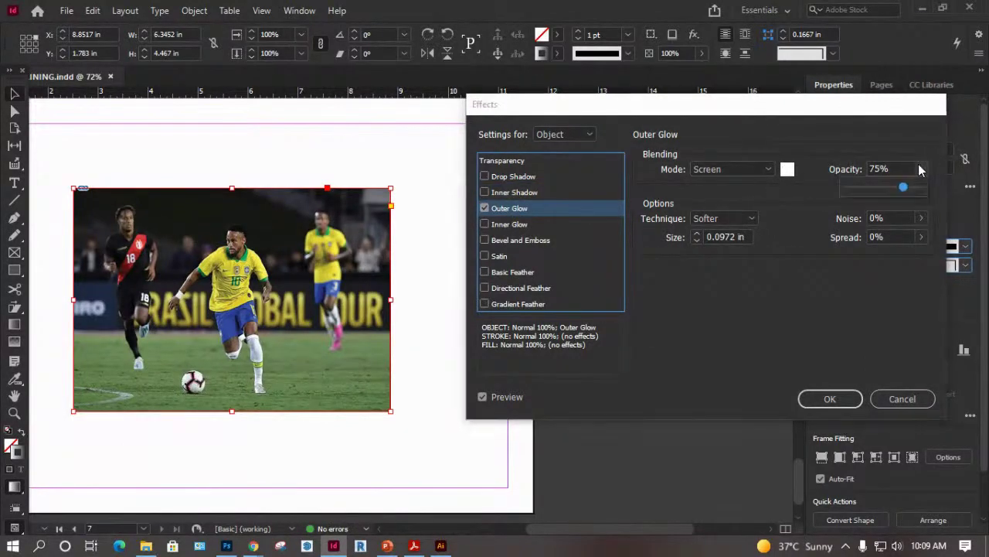
drag(905, 187, 915, 187)
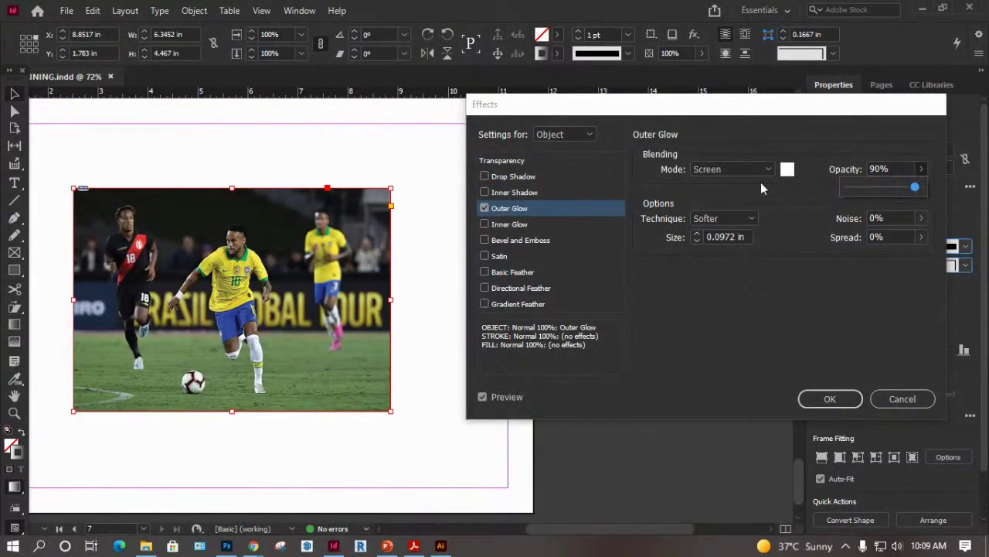
click(788, 175)
click(785, 170)
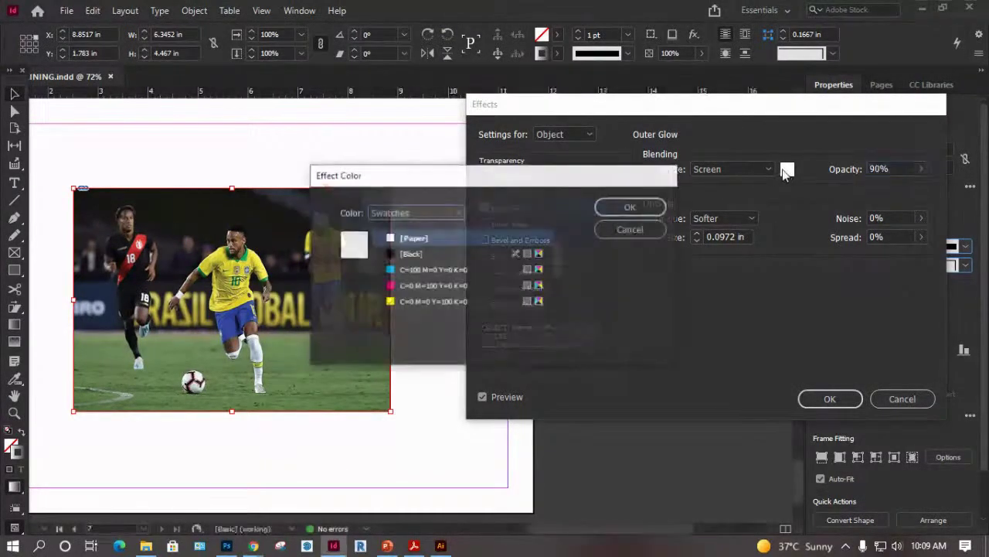
click(391, 301)
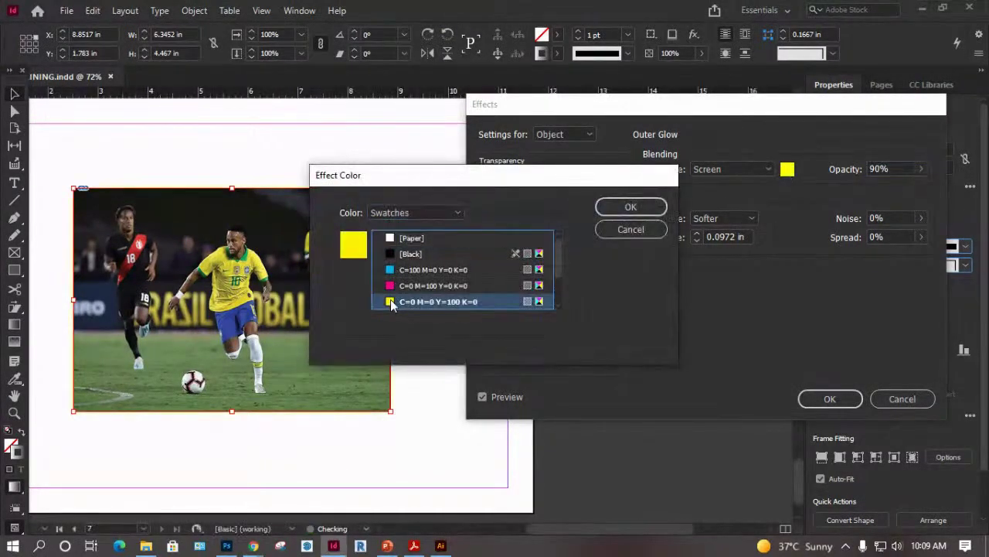
click(610, 209)
click(482, 397)
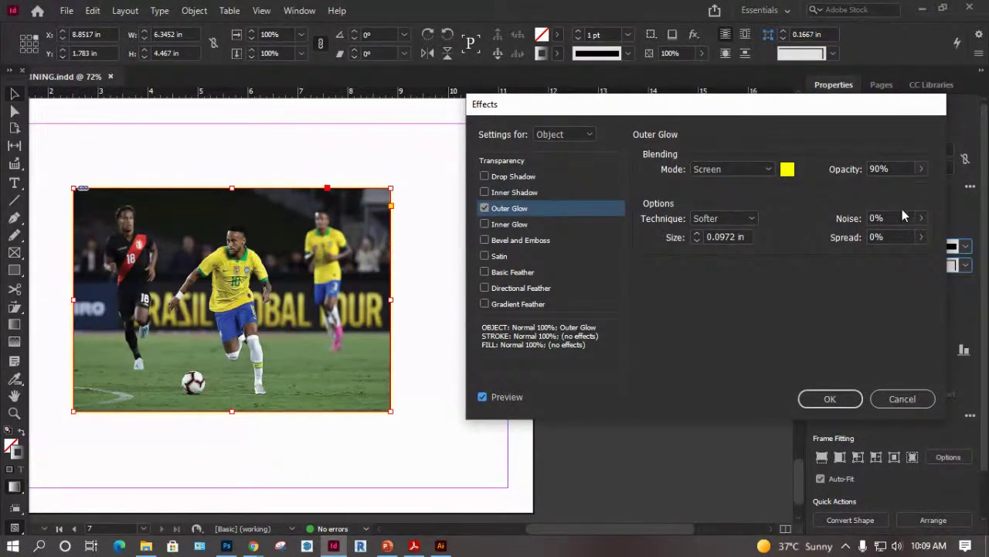
Increase the size of the yellow outer glow around the photo to 1.125 in.
click(696, 234)
click(695, 233)
click(695, 233)
click(696, 234)
click(696, 233)
click(695, 234)
click(696, 233)
click(696, 233)
click(695, 234)
click(696, 233)
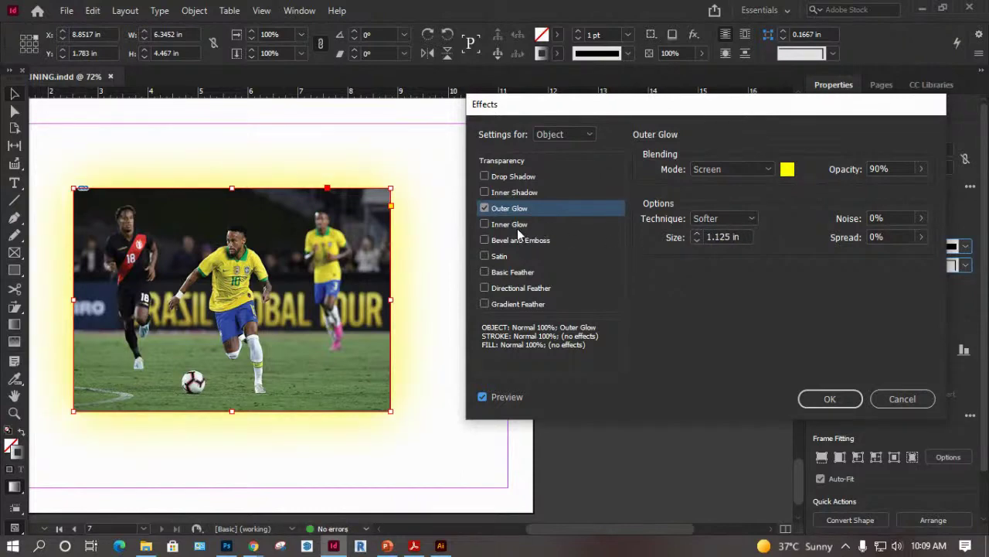
Apply Bevel and Emboss to the photo with its default settings and remove the outer glow.
click(511, 242)
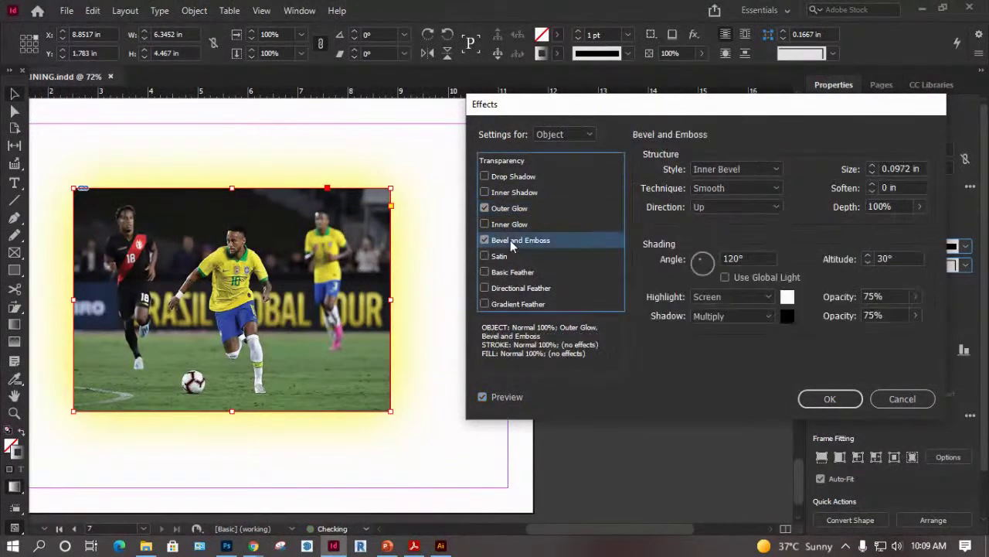
click(484, 208)
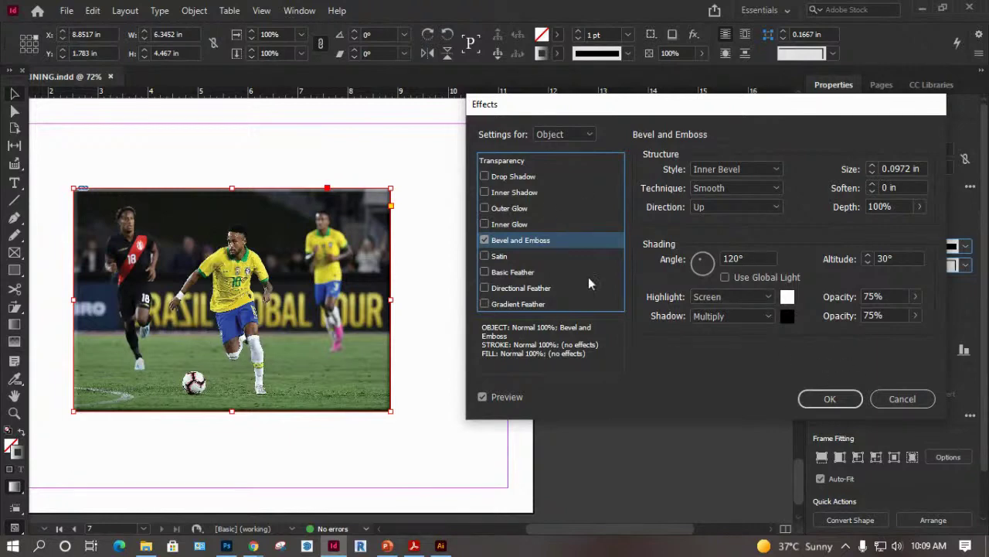
click(823, 400)
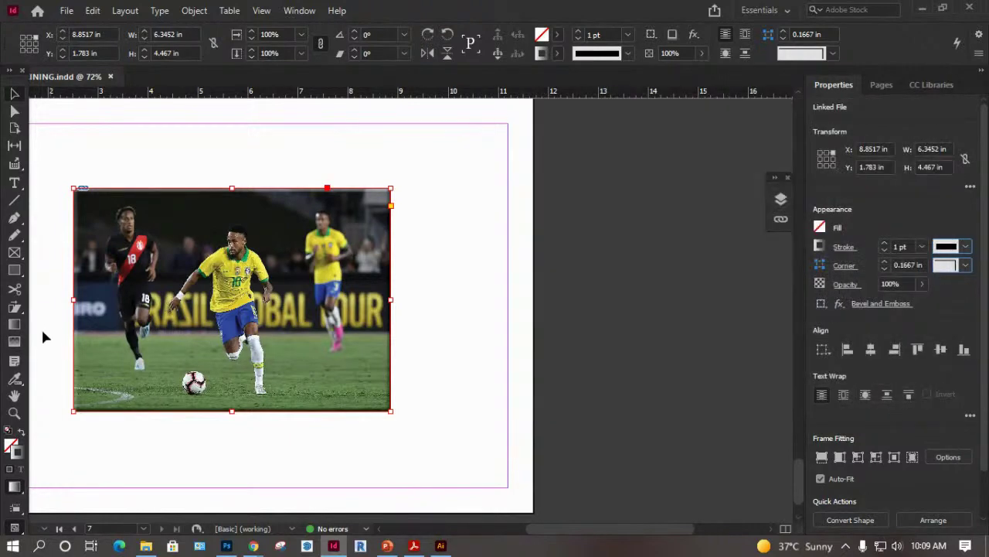
Close the TRAINING.indd document and return to the start screen.
click(14, 396)
drag(209, 307, 399, 301)
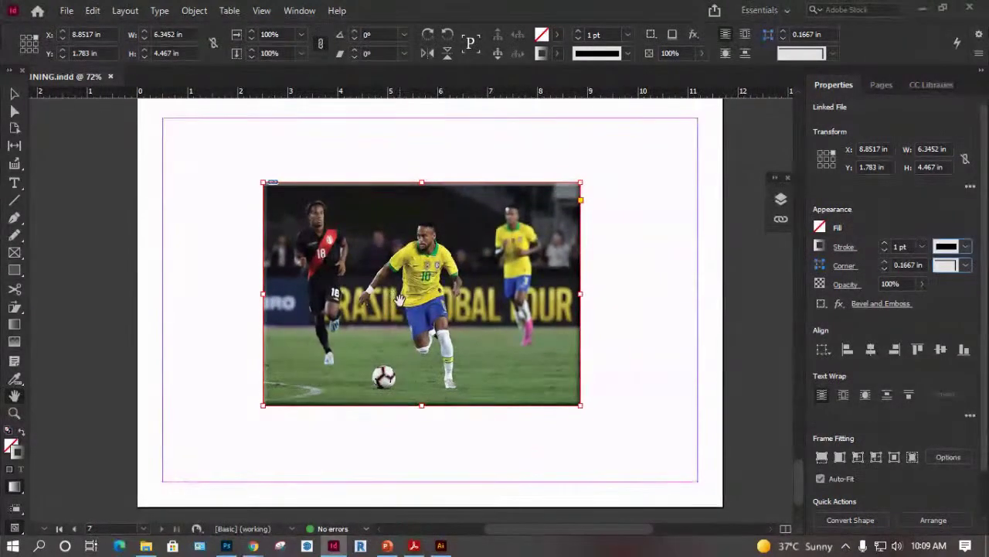
click(19, 96)
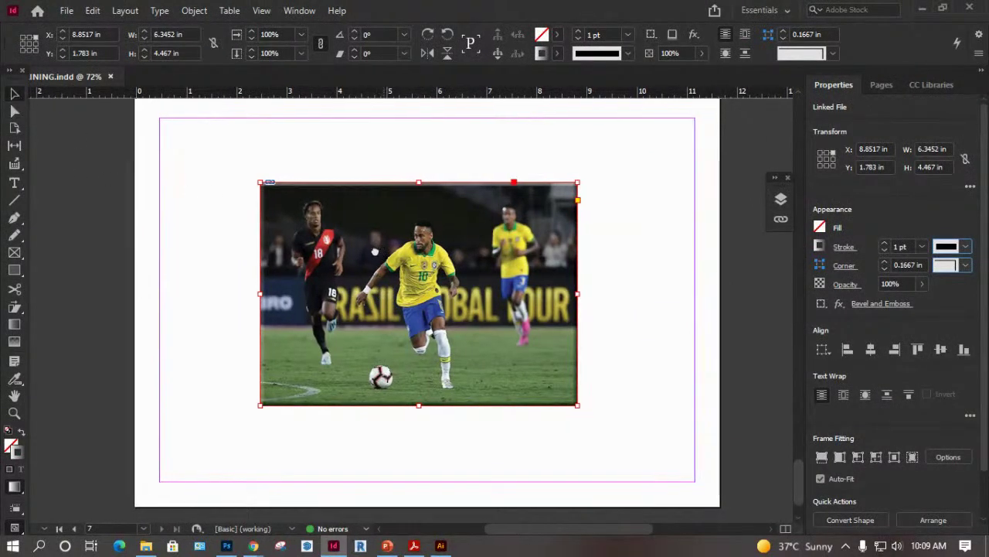
scroll(368, 251, right, 2)
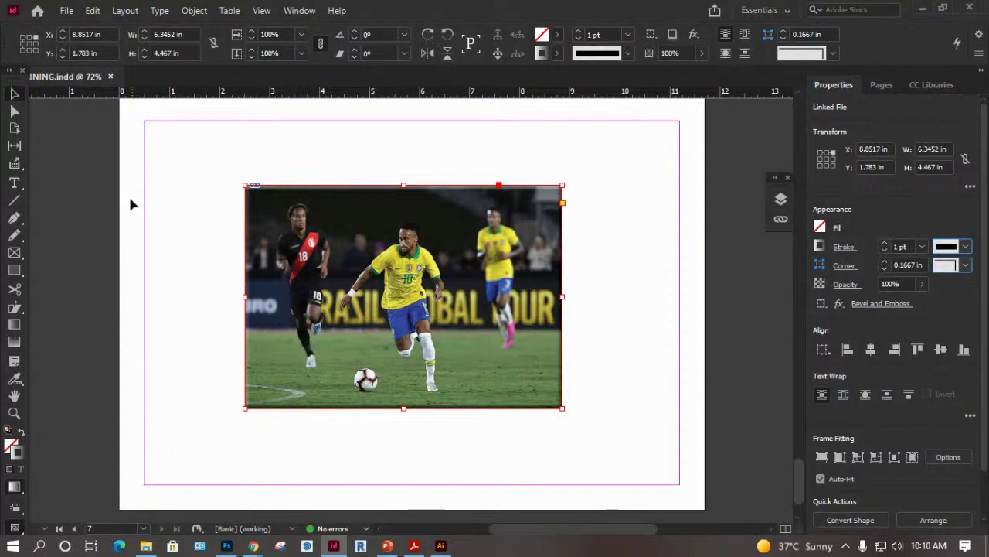
click(110, 77)
click(568, 291)
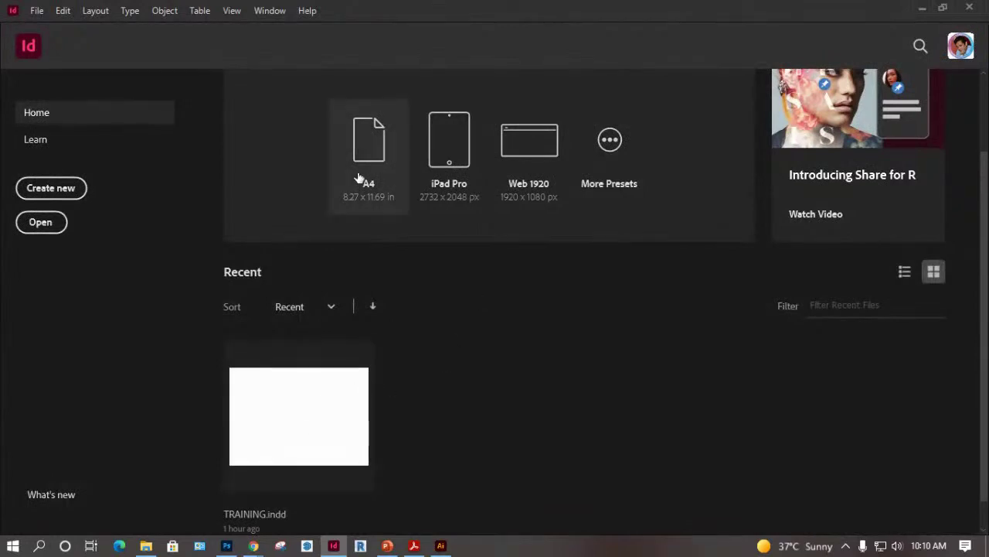
Create a new document from the US Business Card preset with its units set to millimeters.
click(610, 142)
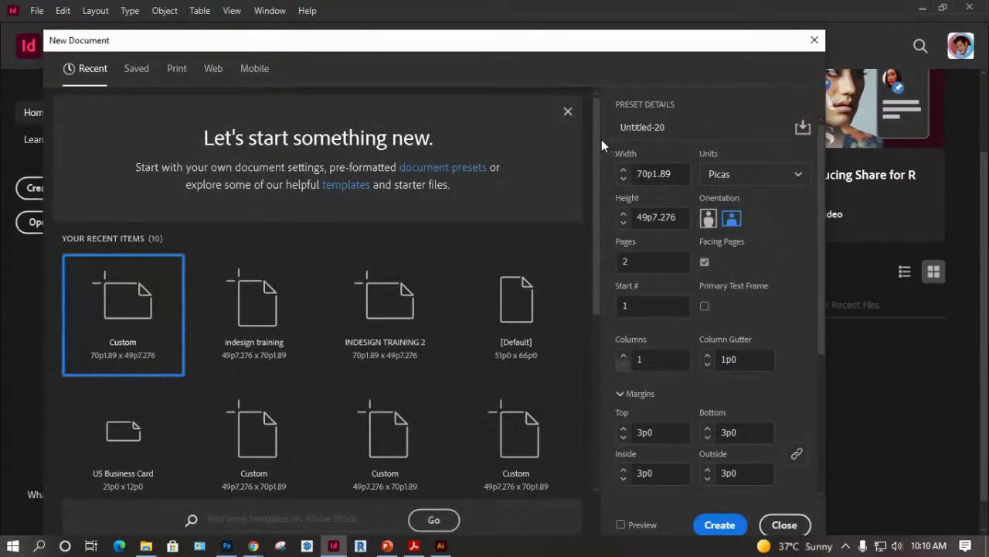
scroll(254, 267, down, 3)
click(143, 197)
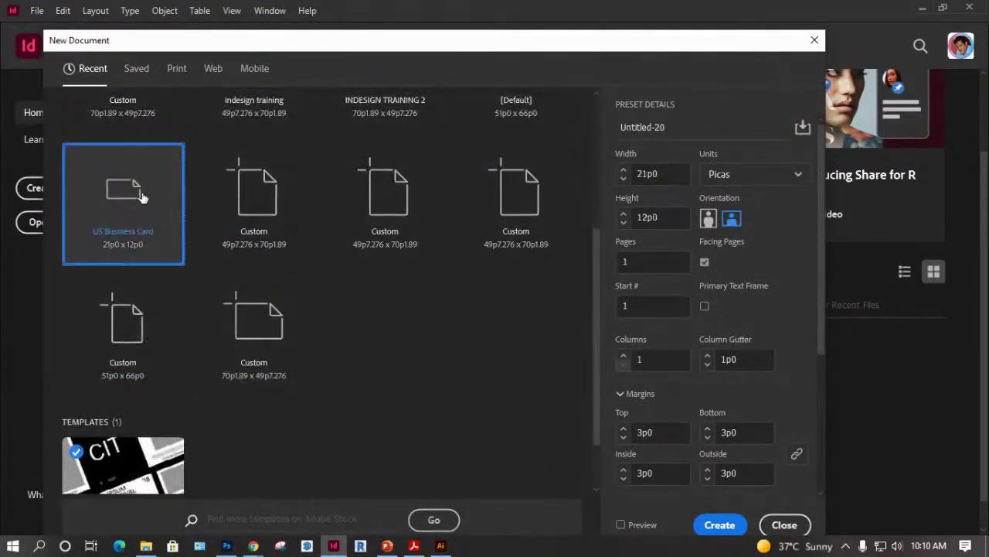
click(781, 176)
click(732, 271)
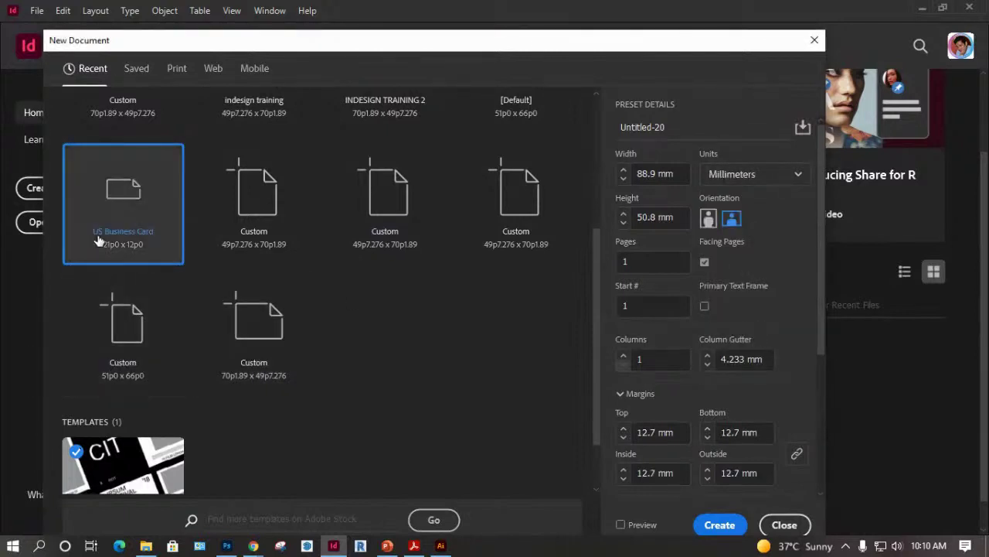
click(713, 519)
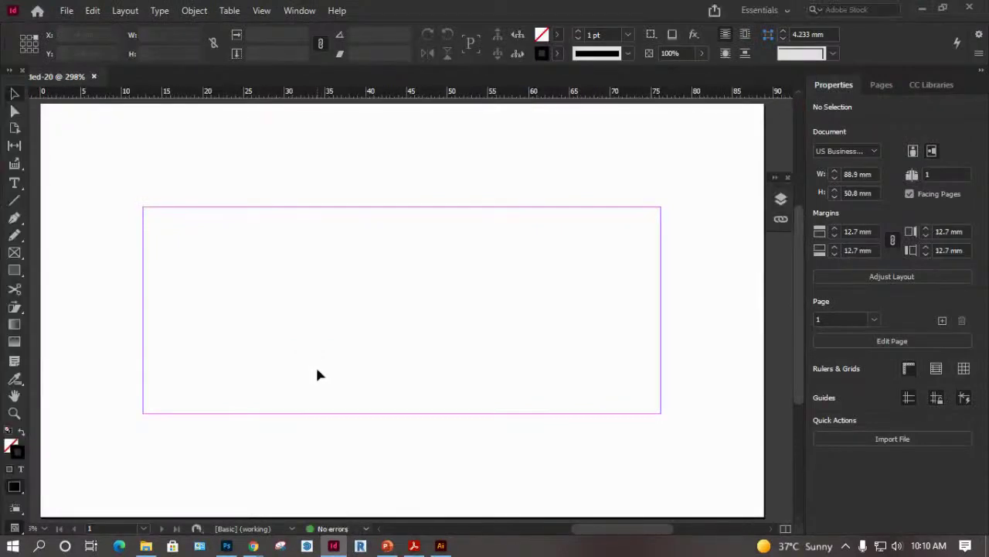
Reduce all four page margins of the business card to 0 mm.
drag(833, 233, 833, 234)
click(834, 235)
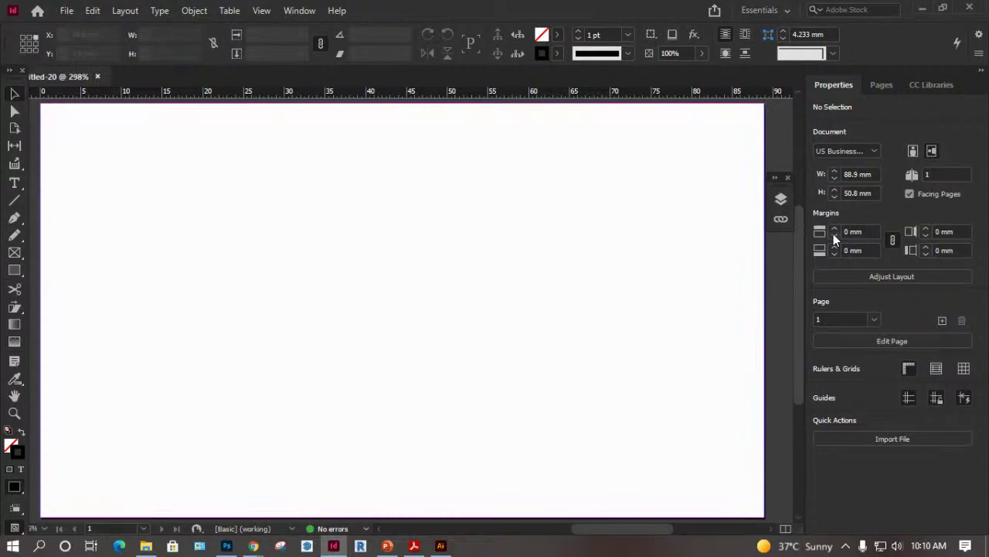
click(875, 175)
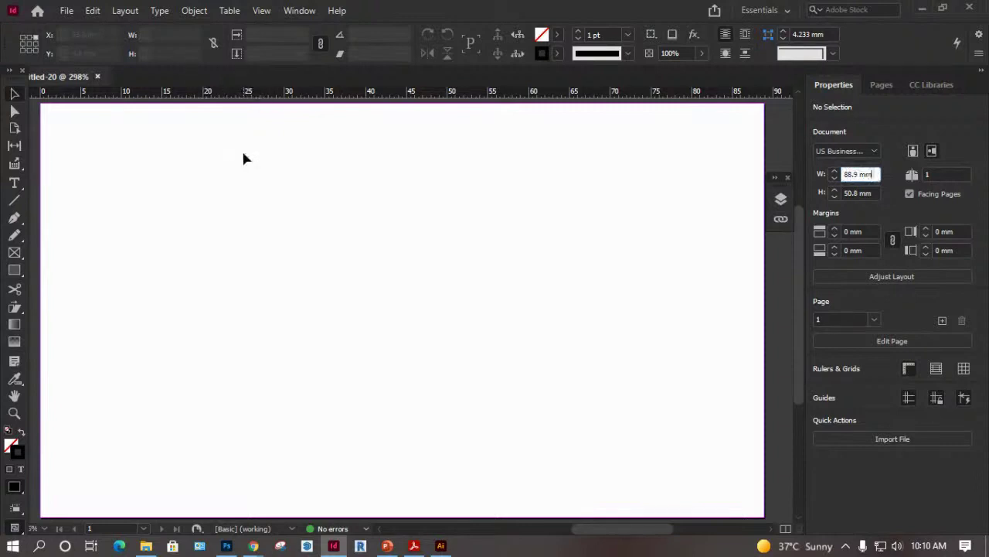
key(ctrl+o)
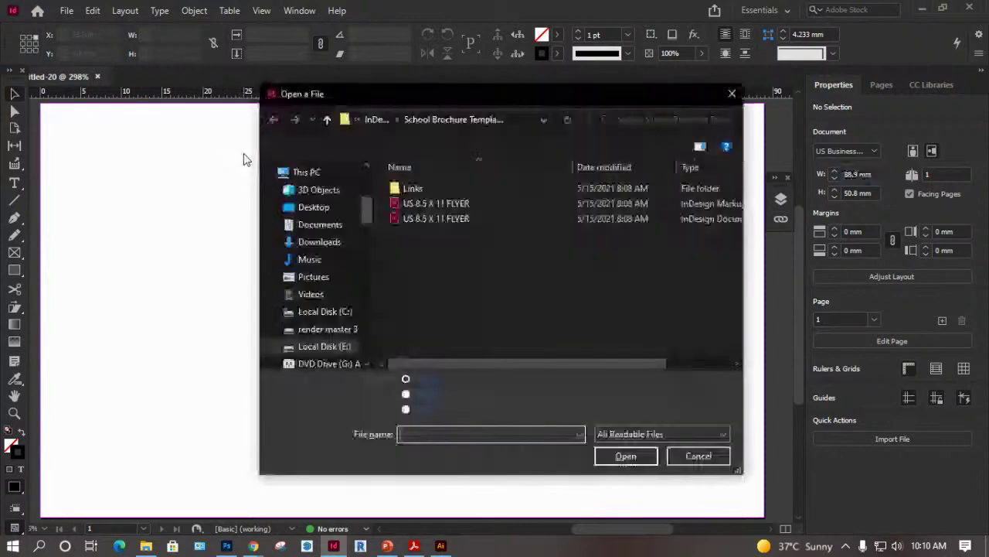
key(Escape)
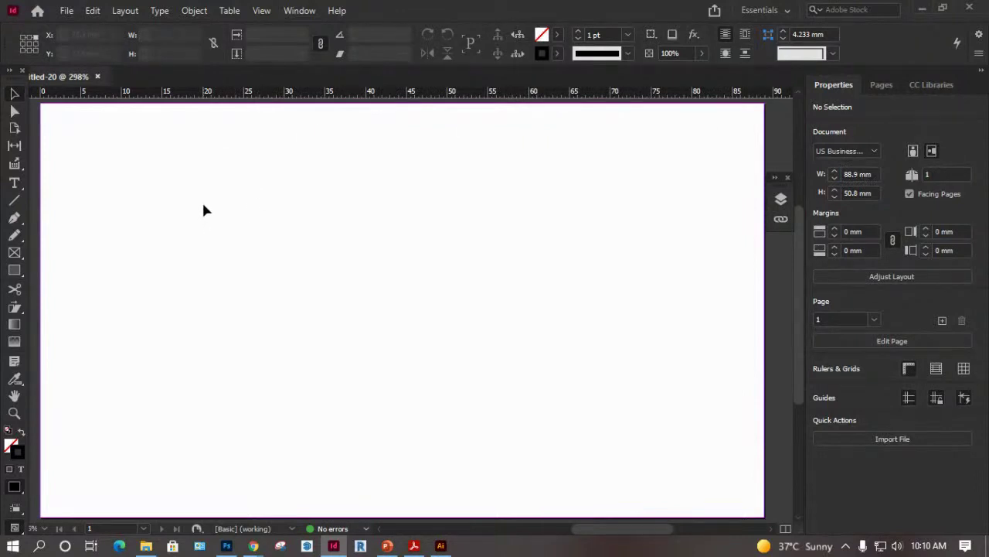
Add two new layers above Layer 1 in the business card document.
click(781, 202)
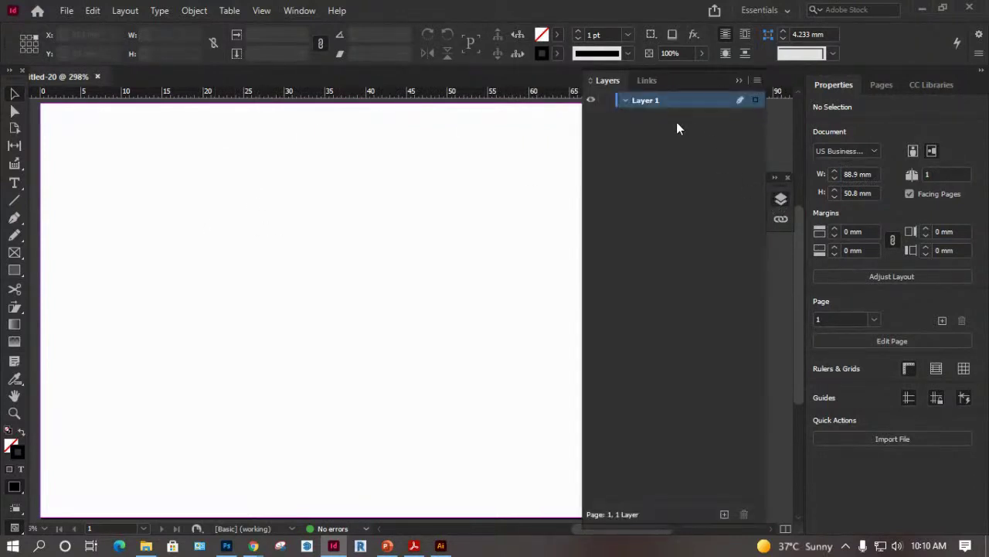
click(724, 514)
click(724, 515)
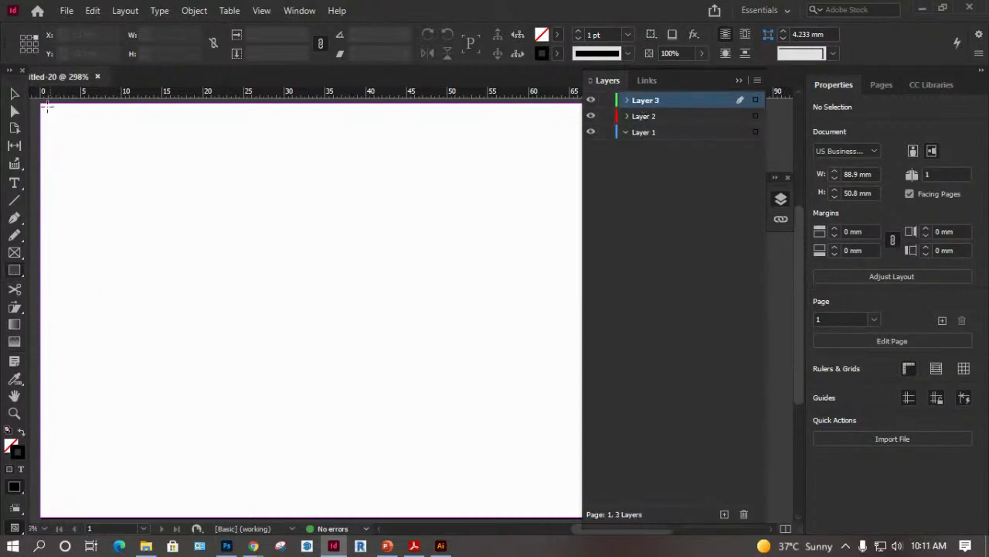
Draw a rectangle from the page's upper-left corner and stretch it to cover the whole page at 88.9 by 50.8 mm.
mouse_move(44, 106)
mouse_down()
mouse_move(75, 144)
mouse_move(631, 468)
mouse_move(679, 482)
mouse_up()
click(740, 81)
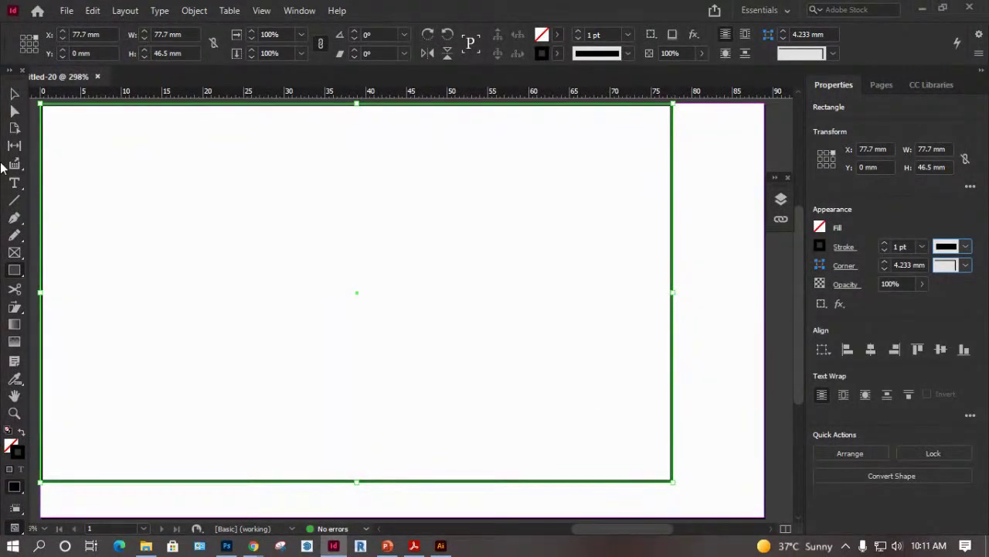
key(ctrl+minus)
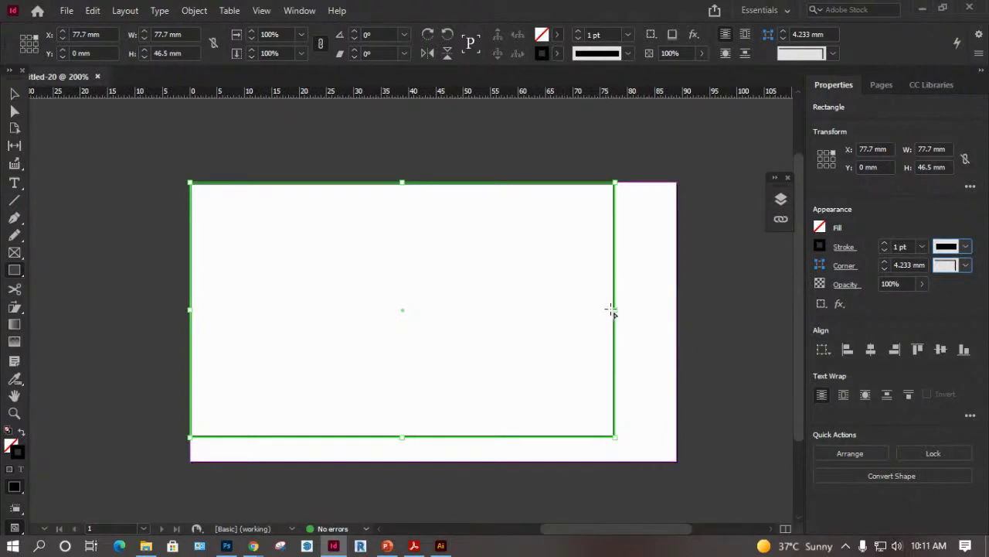
click(17, 93)
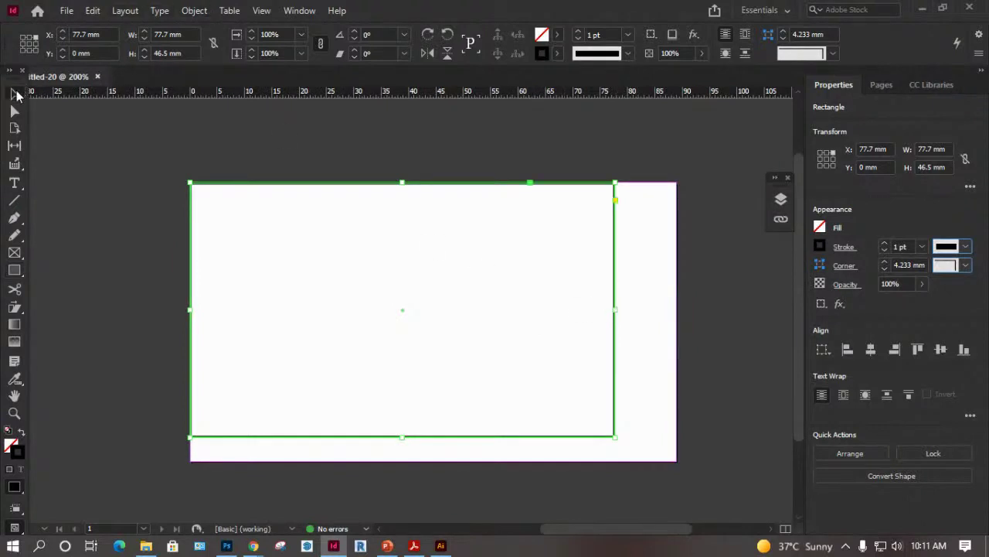
drag(614, 308, 677, 307)
drag(435, 438, 435, 461)
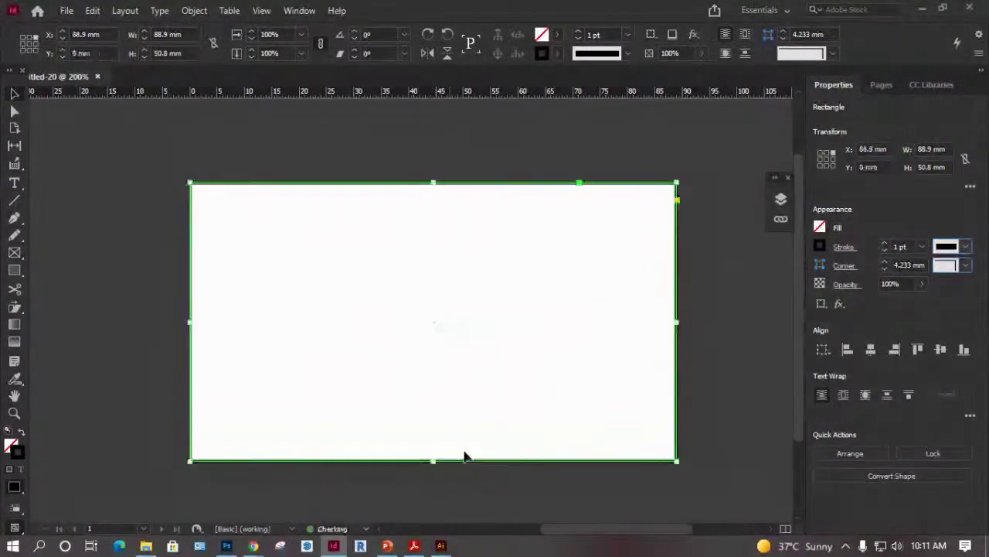
click(705, 320)
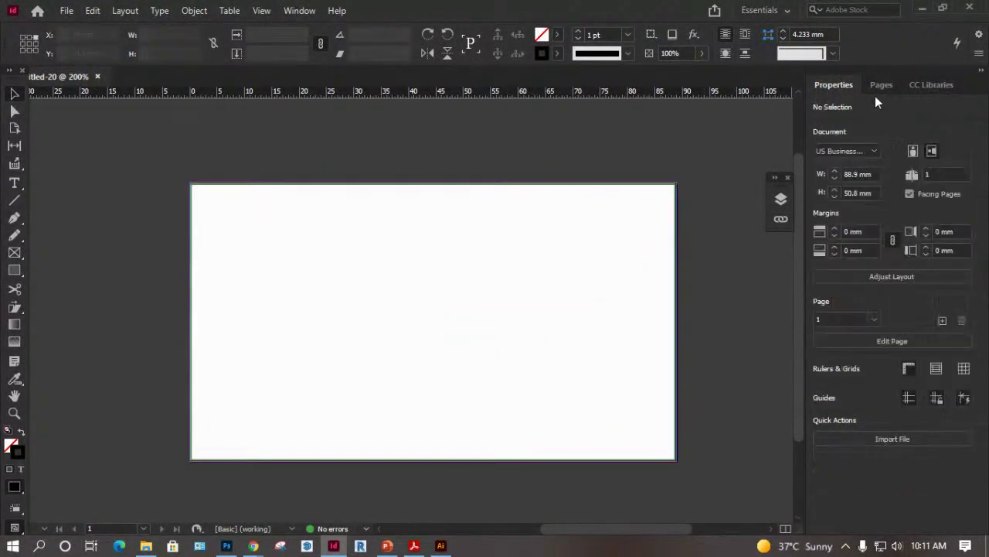
Add a second page to the business card document and go back to page 1.
click(882, 85)
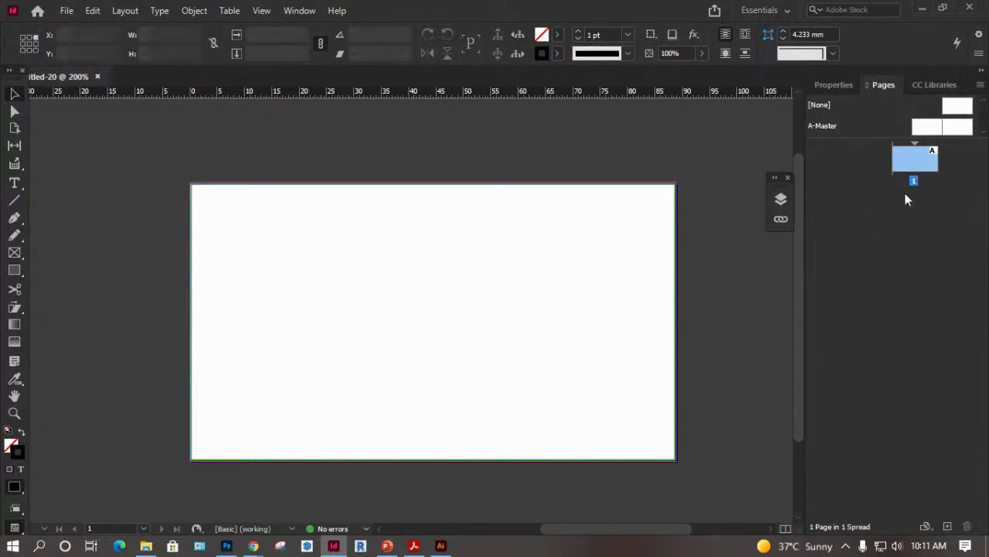
click(947, 527)
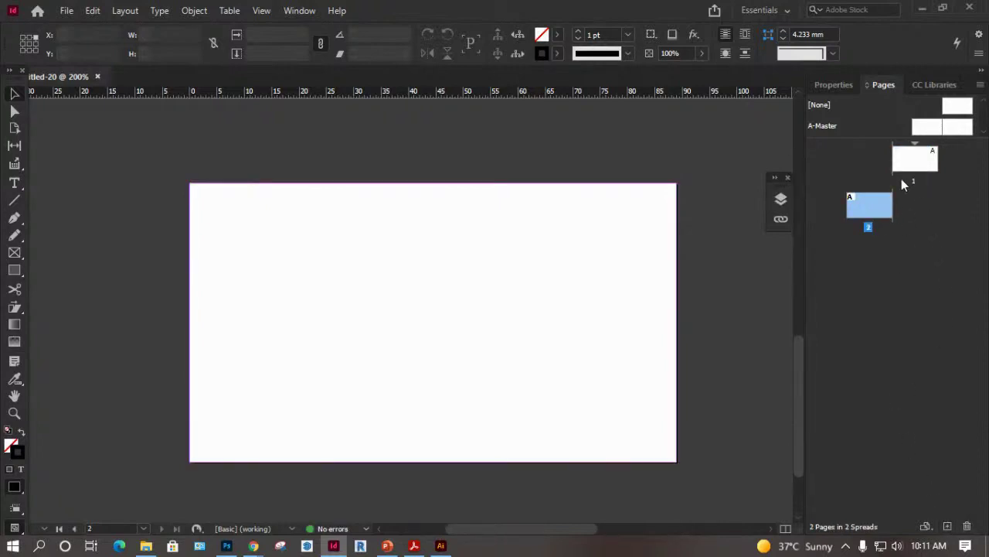
click(917, 163)
double_click(931, 163)
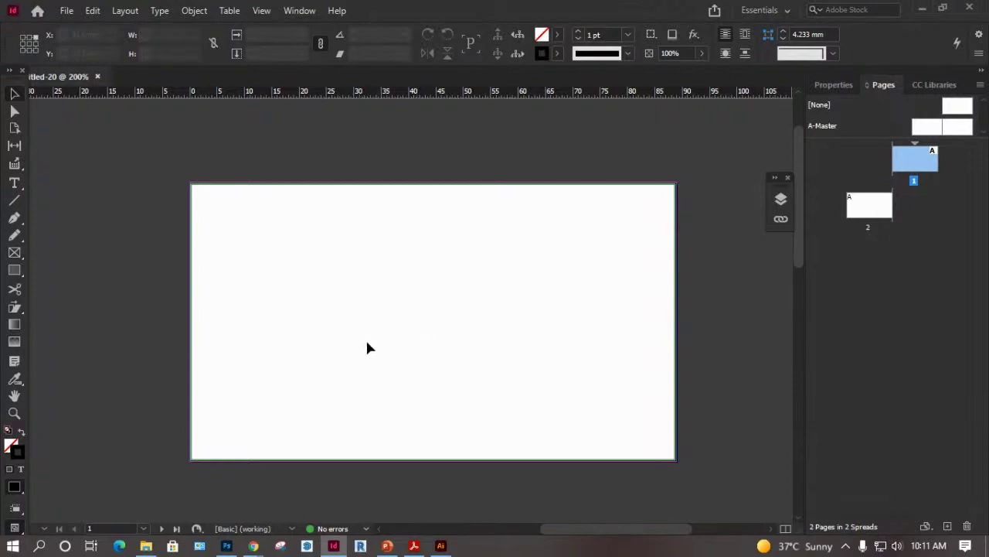
Browse the C, D and E drives and the 2 TUTORIAL folder for a file to open.
key(ctrl+o)
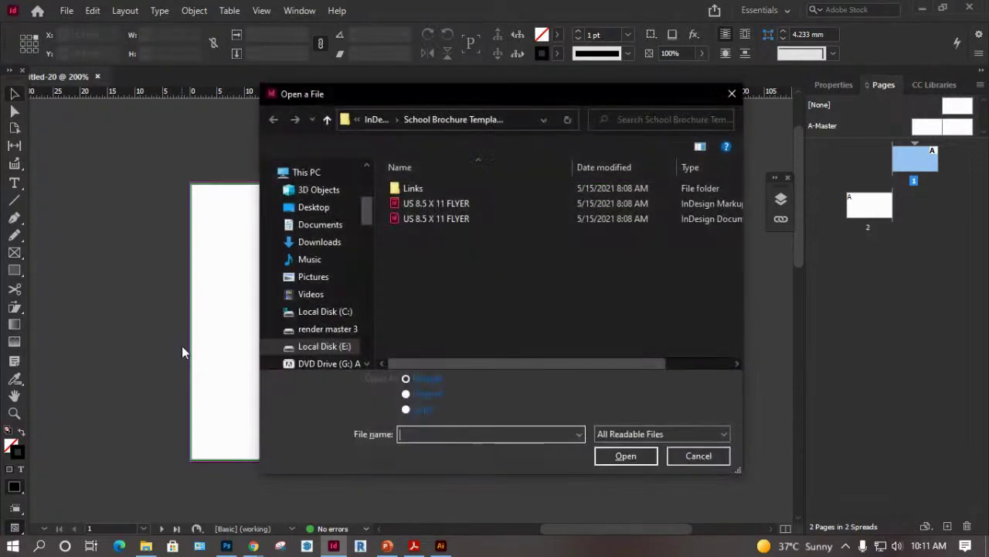
click(343, 313)
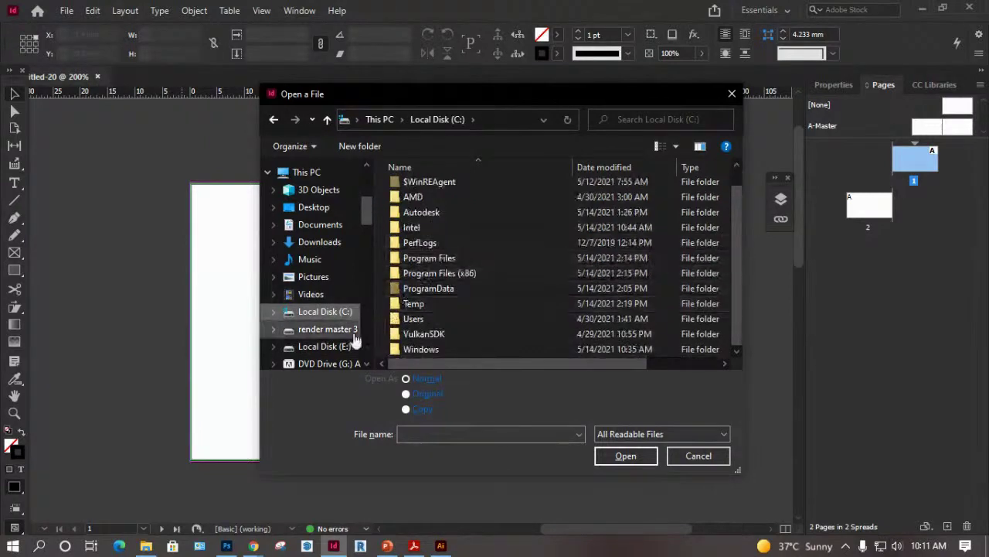
click(362, 329)
scroll(425, 296, down, 10)
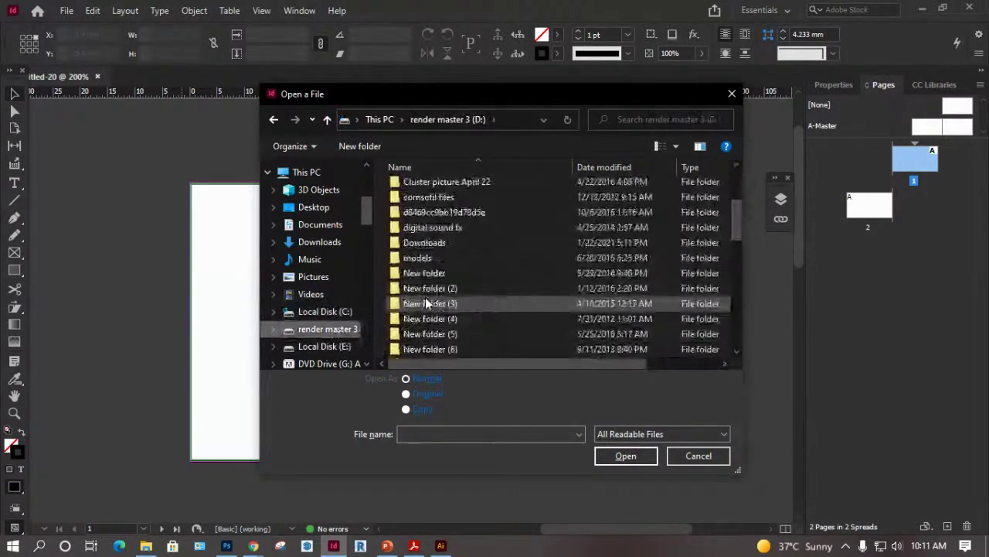
click(317, 347)
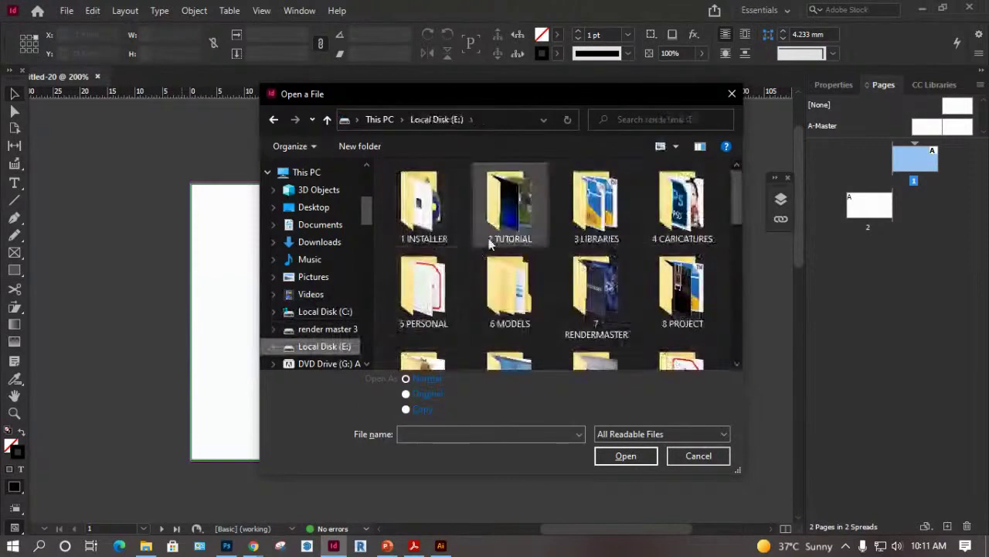
double_click(508, 203)
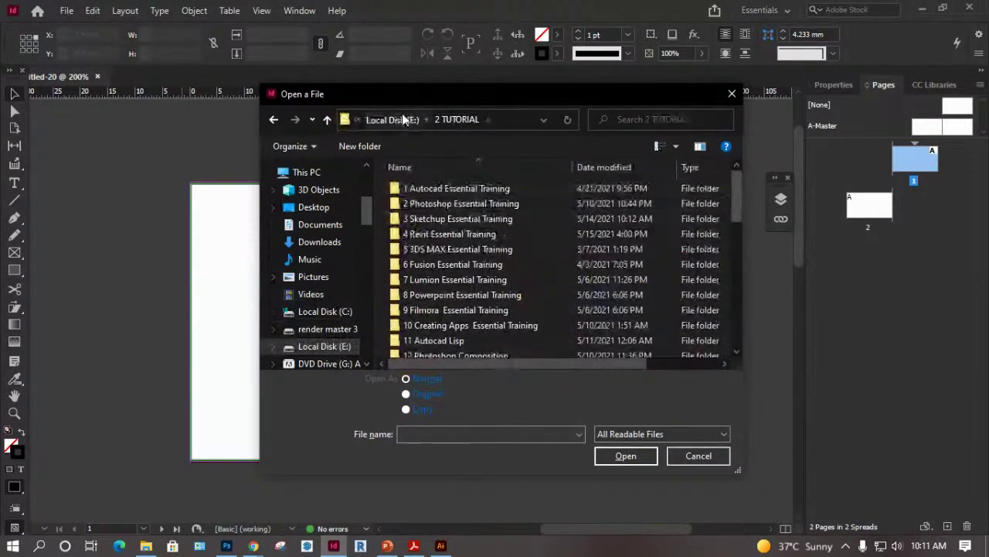
key(alt+Left)
scroll(551, 265, down, 1)
scroll(552, 264, down, 2)
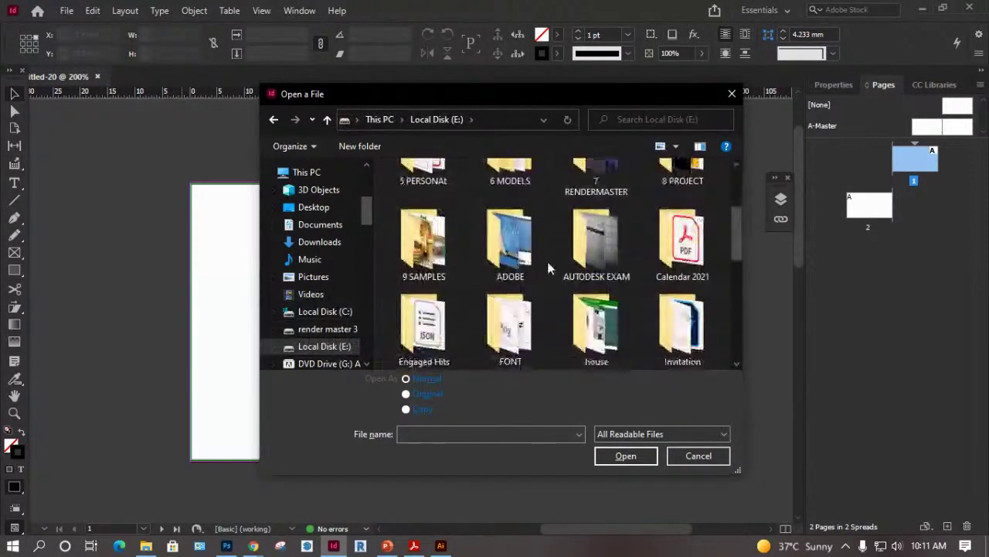
scroll(541, 270, down, 5)
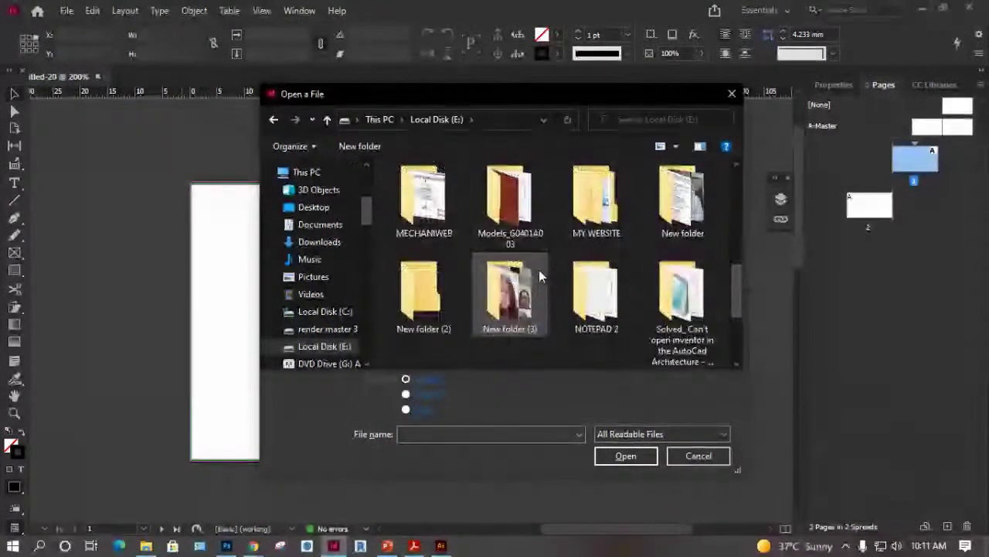
scroll(539, 274, up, 7)
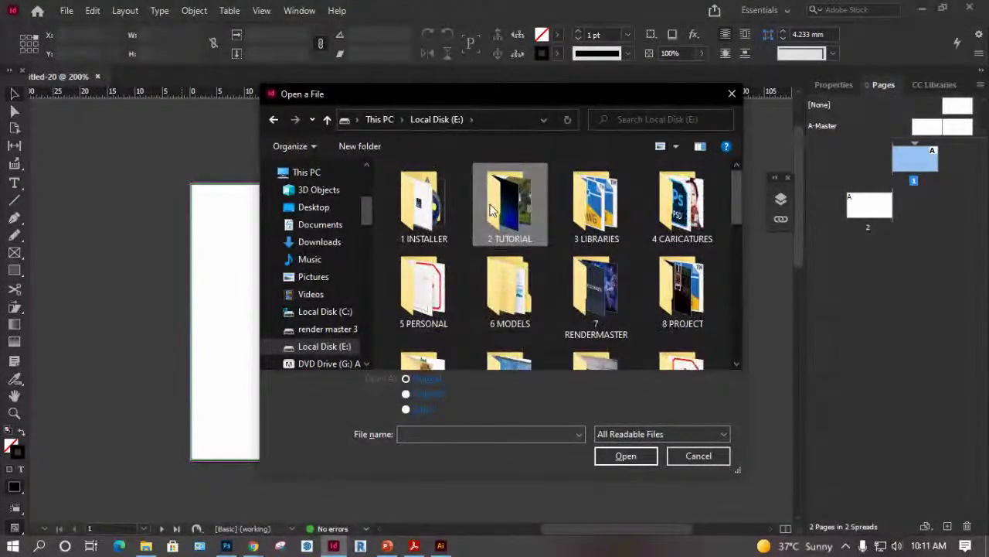
Look through the 12 Photoshop Composition and Adobe Photoshop Advanced folders in 2 TUTORIAL, then leave without opening a file.
double_click(492, 210)
scroll(499, 232, down, 2)
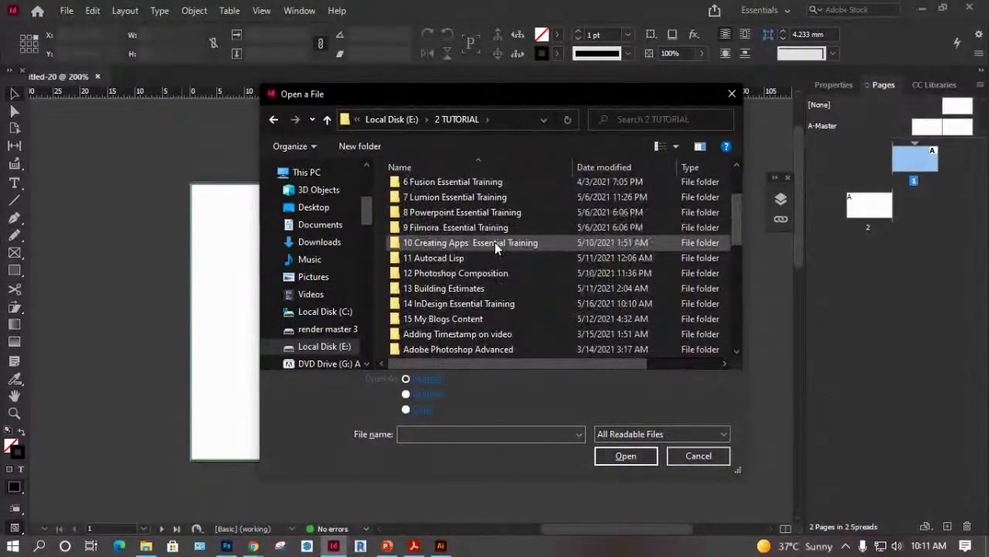
scroll(495, 242, up, 1)
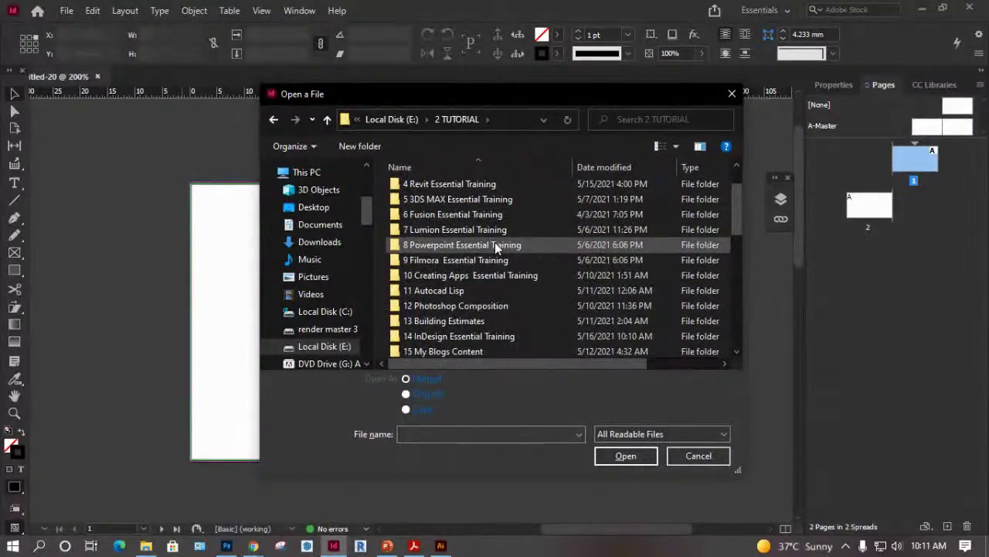
double_click(479, 303)
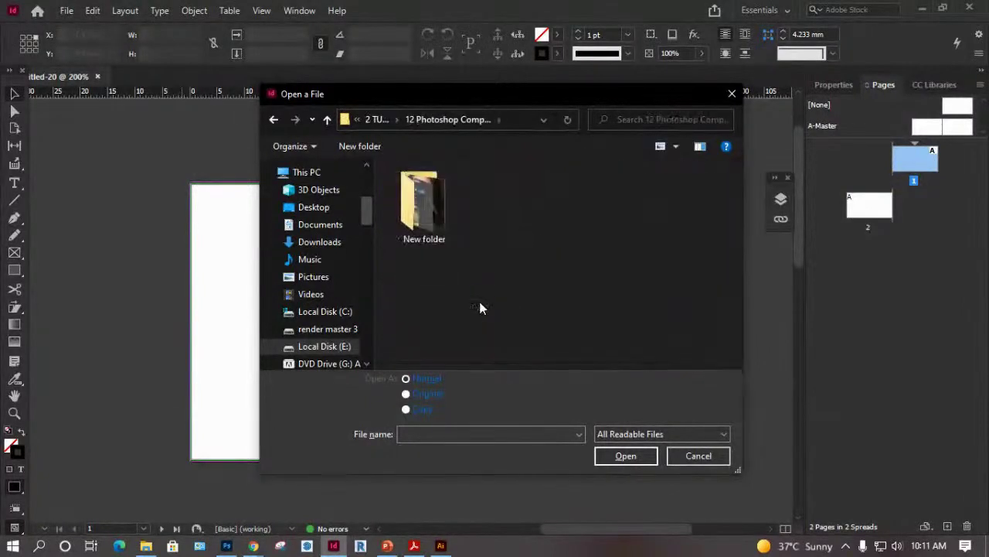
double_click(421, 213)
click(426, 121)
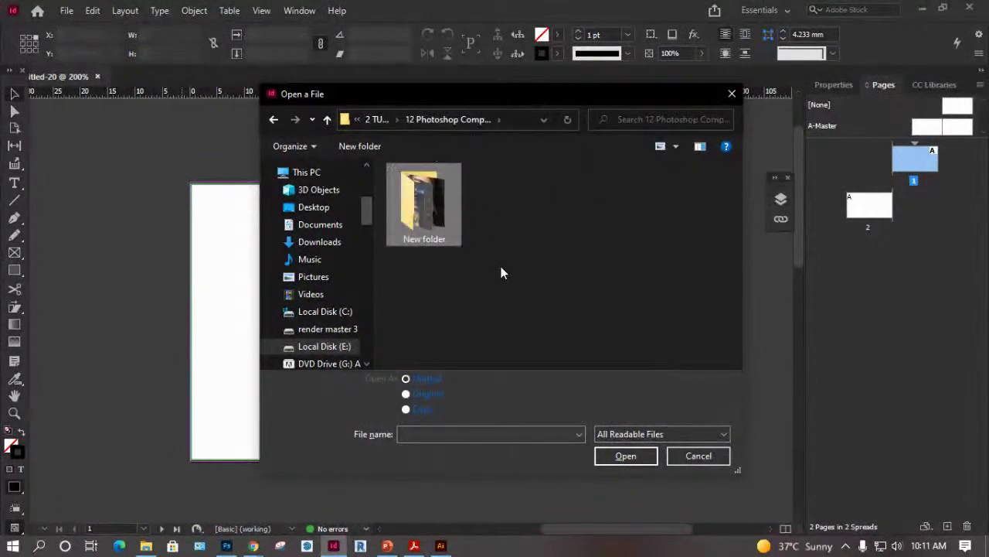
click(379, 119)
scroll(496, 258, down, 3)
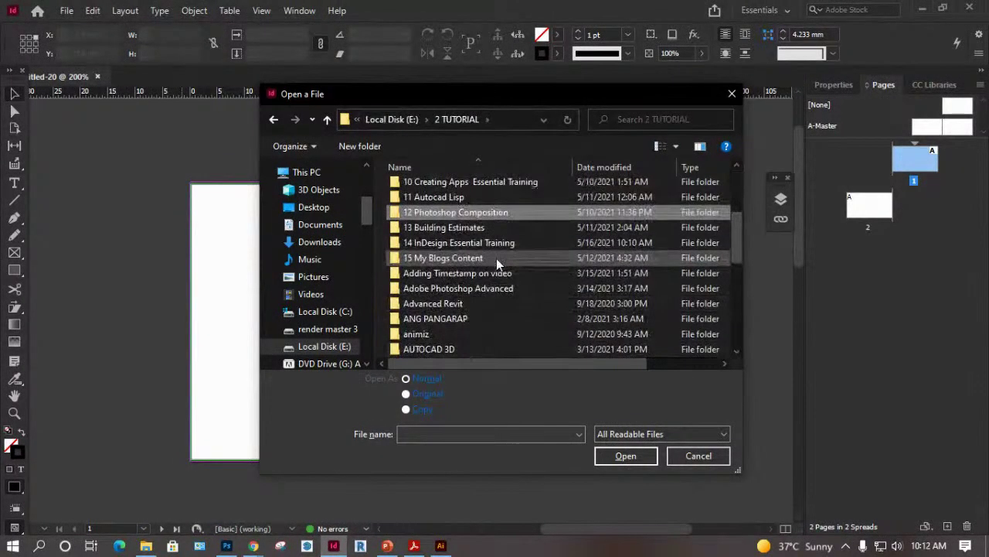
double_click(478, 289)
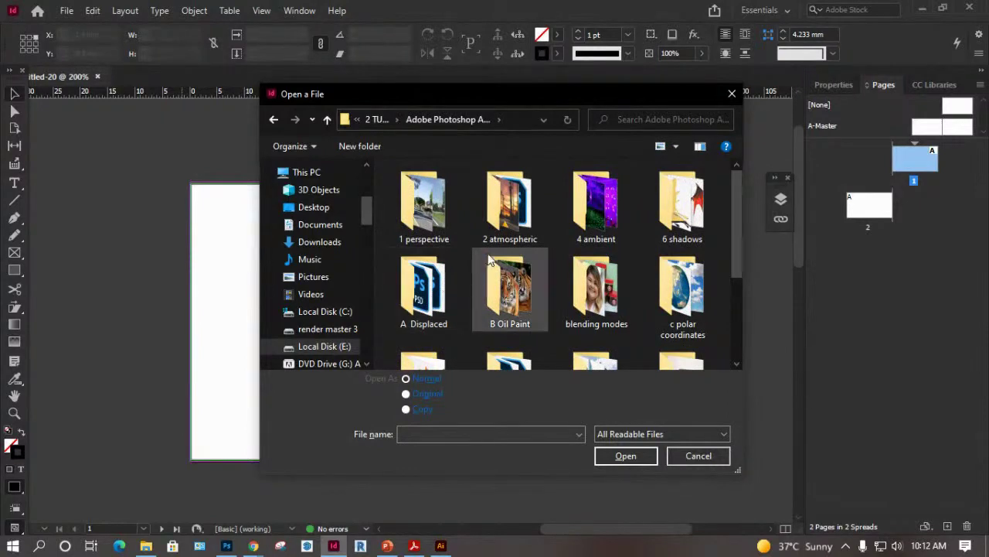
scroll(491, 263, down, 2)
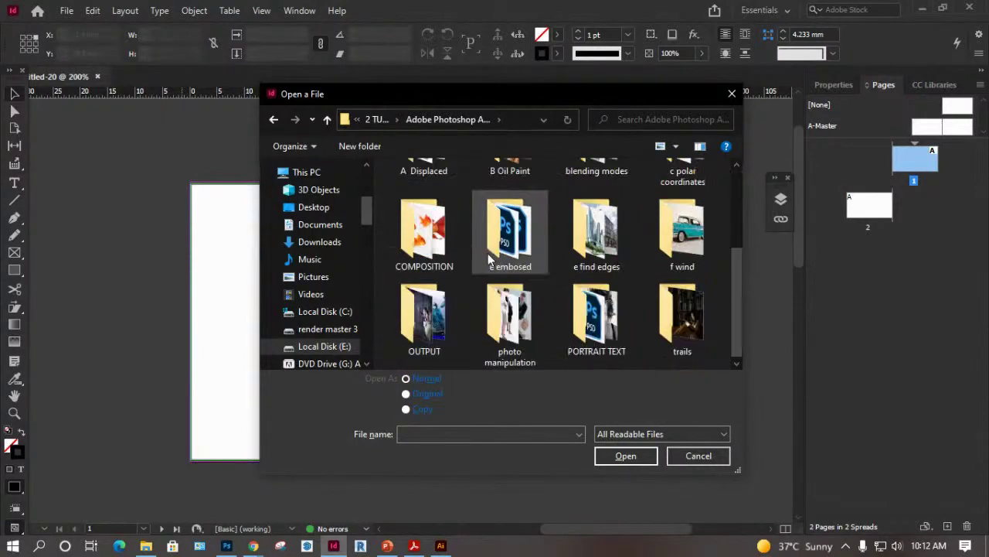
click(700, 458)
Fill the page-sized rectangle with the cyan swatch C=100 M=0 Y=0 K=0.
click(557, 35)
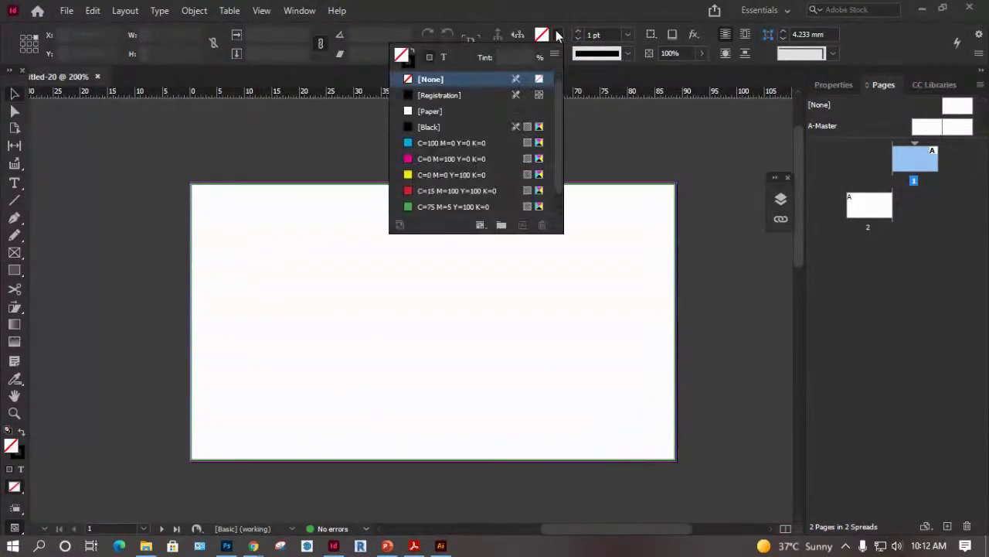
click(413, 144)
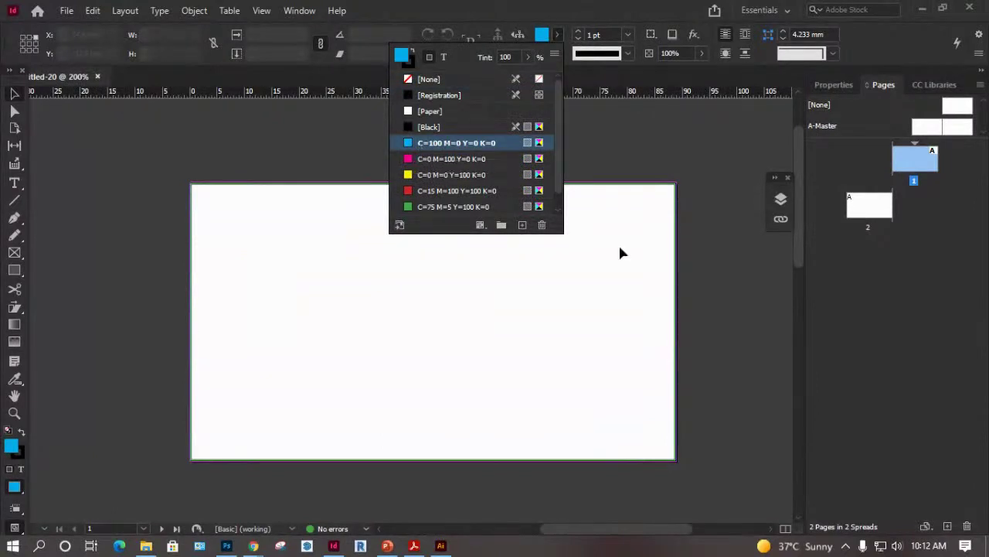
click(688, 294)
click(678, 294)
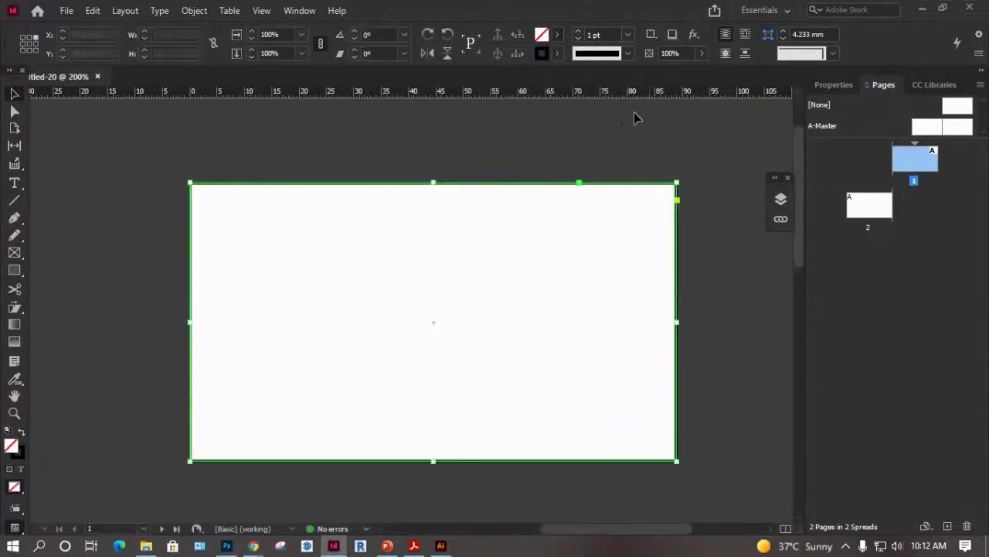
click(553, 36)
click(434, 144)
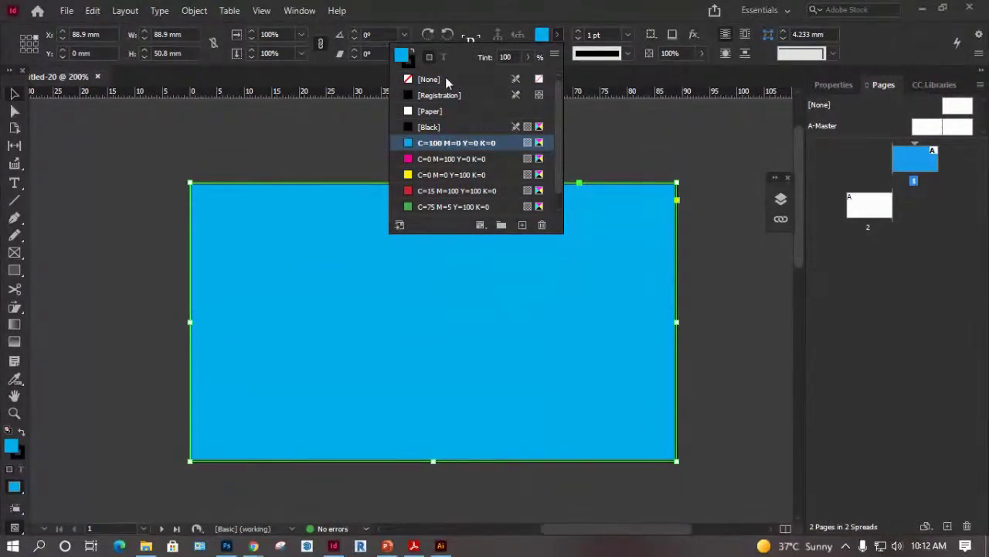
Try the None fill from the gradient swatch list on the rectangle and return it to cyan.
click(481, 225)
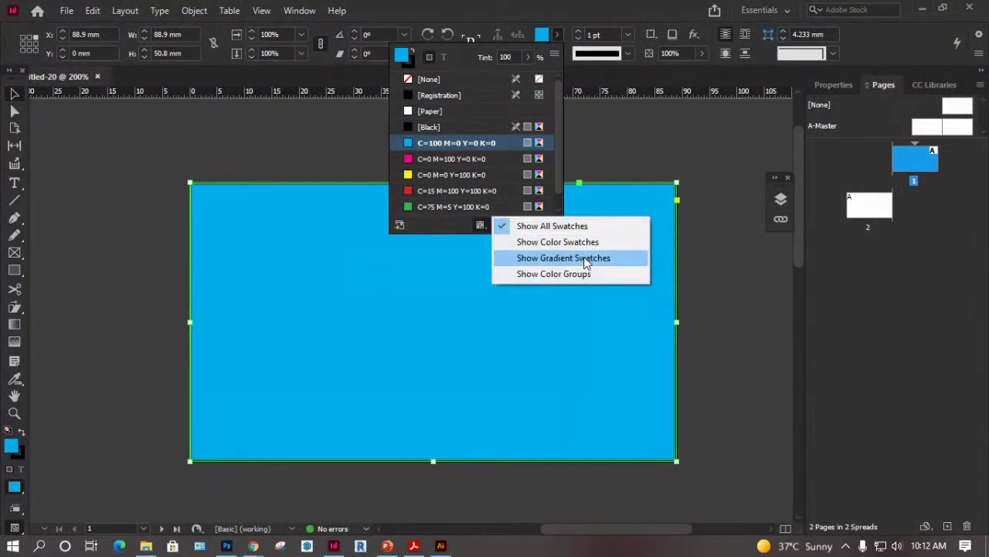
click(525, 258)
click(407, 80)
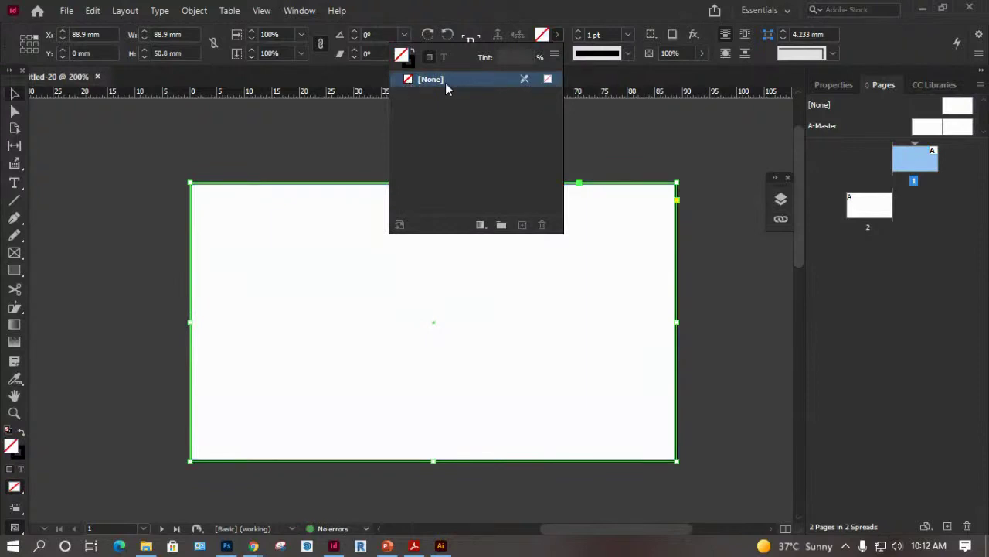
click(413, 52)
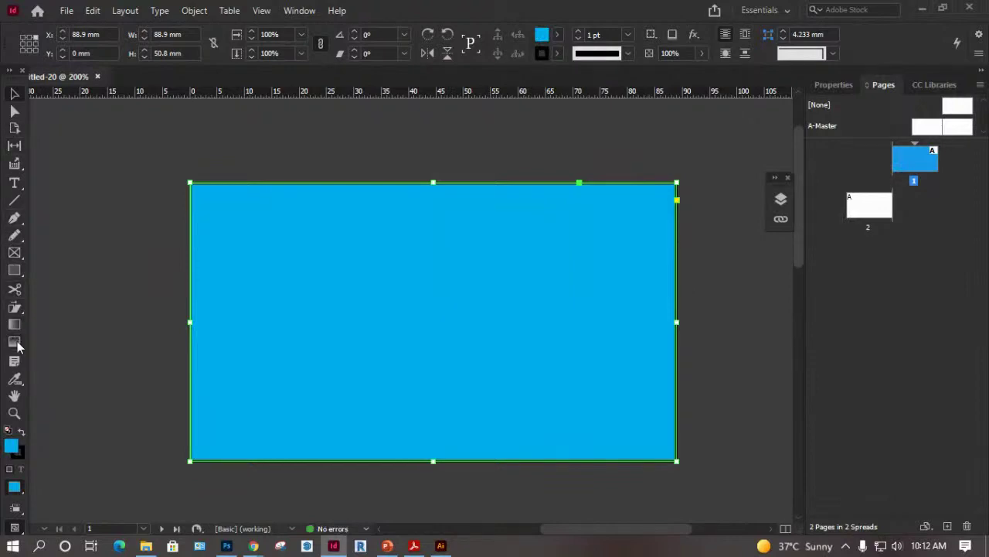
Delete the cyan rectangle covering page 1.
click(13, 183)
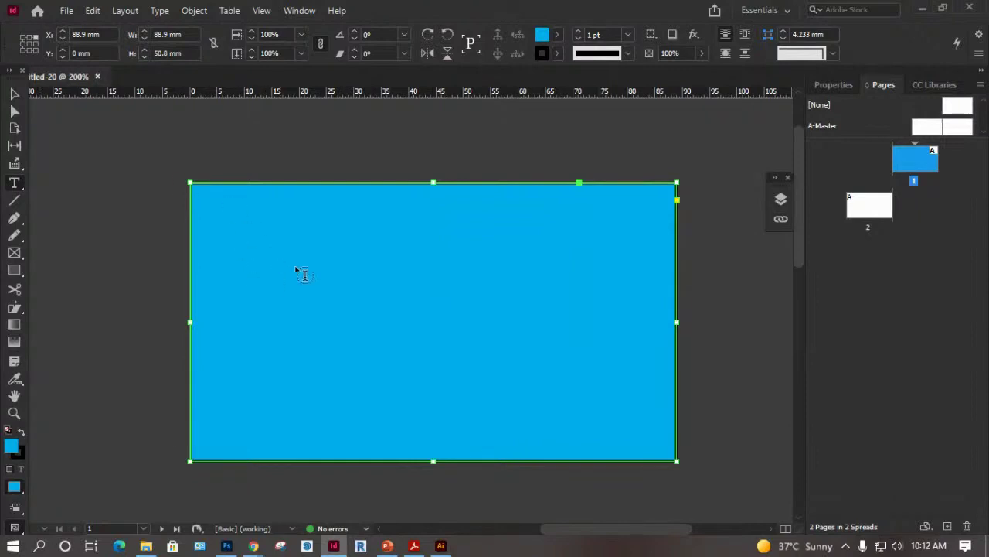
click(14, 111)
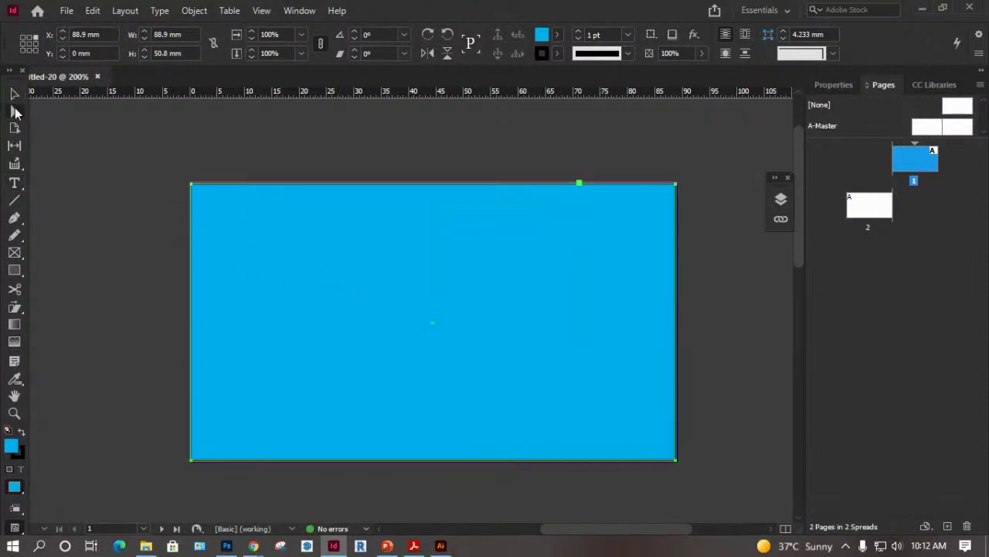
key(Delete)
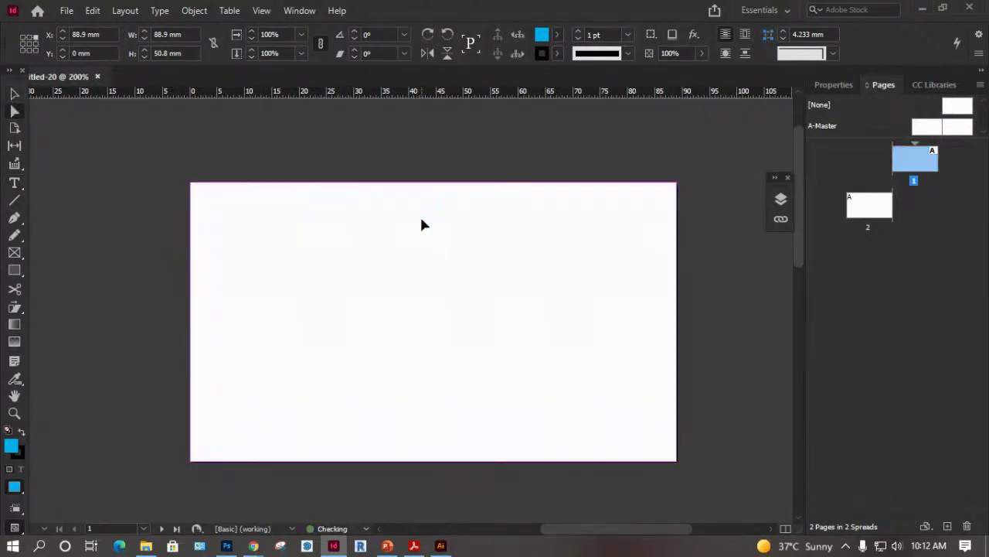
Draw a circle about 27 mm in diameter near the middle of page 1 and set its fill to None.
right_click(13, 270)
click(57, 303)
drag(342, 246, 499, 394)
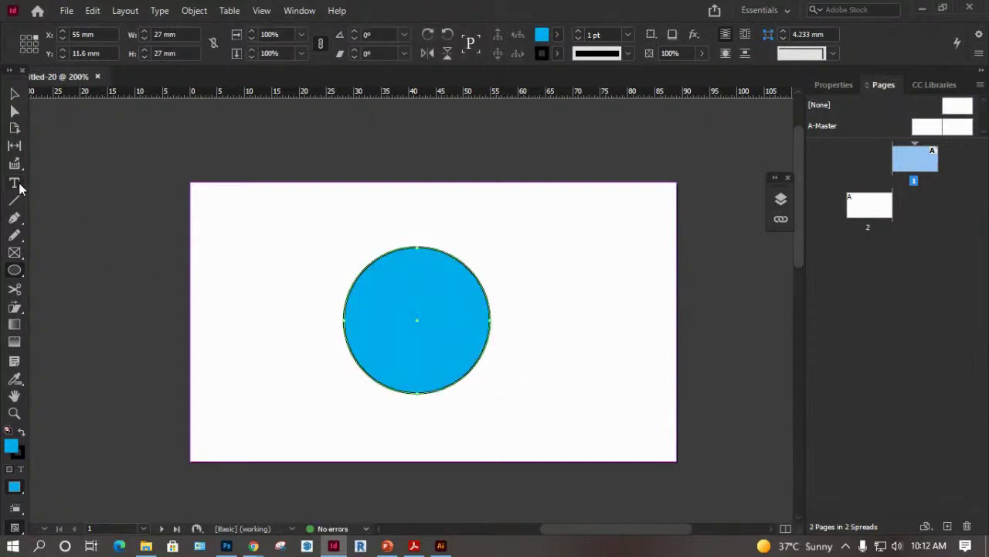
click(558, 34)
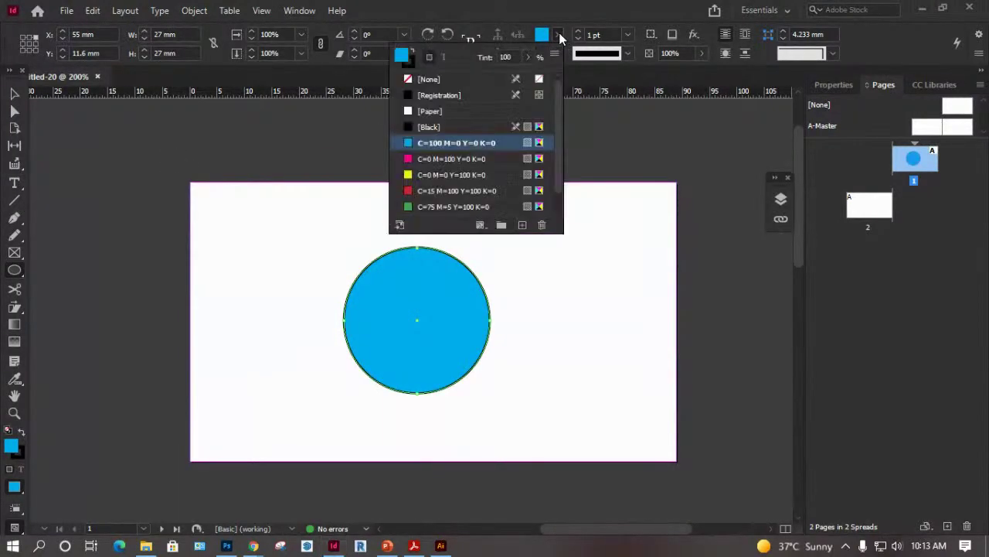
click(412, 80)
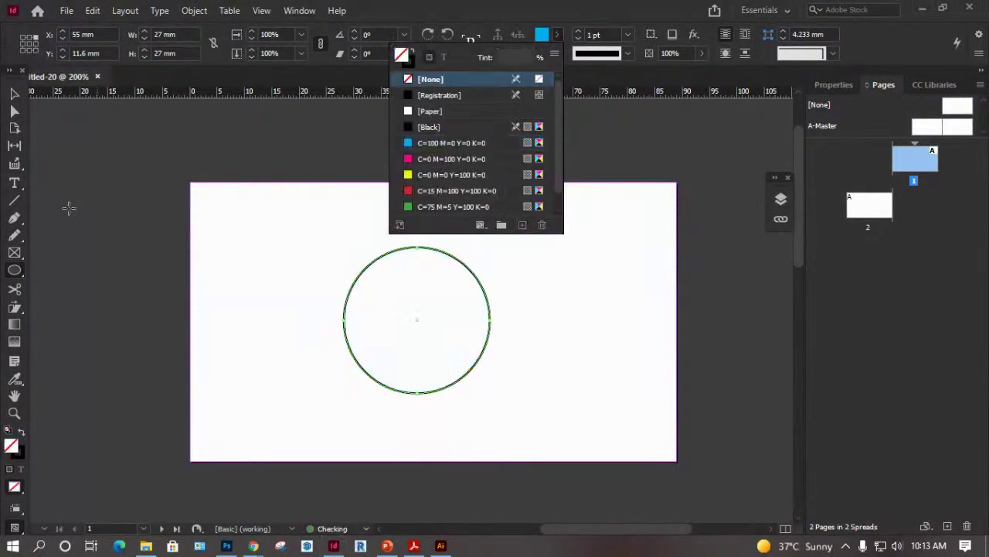
Turn the circle into a text frame and fill it with placeholder text.
click(14, 183)
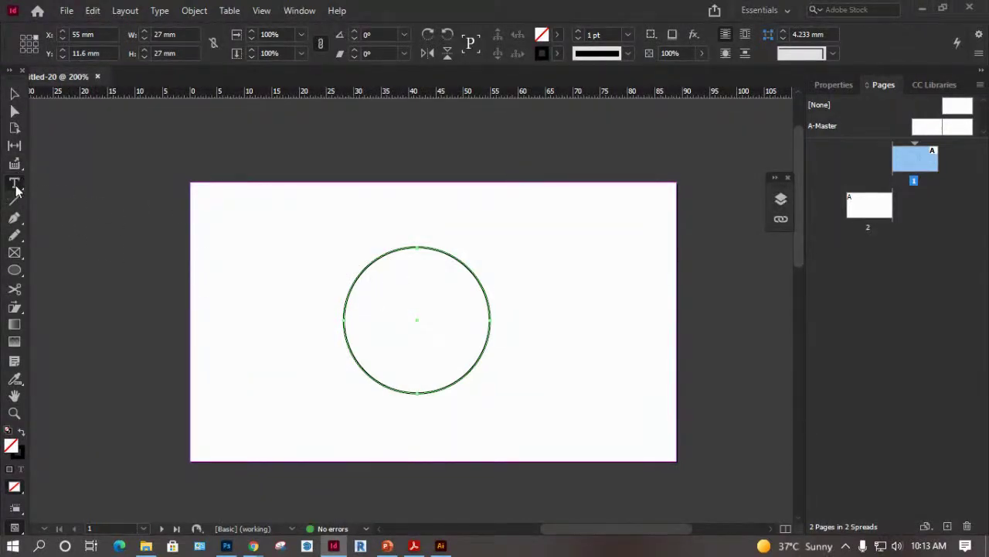
click(396, 305)
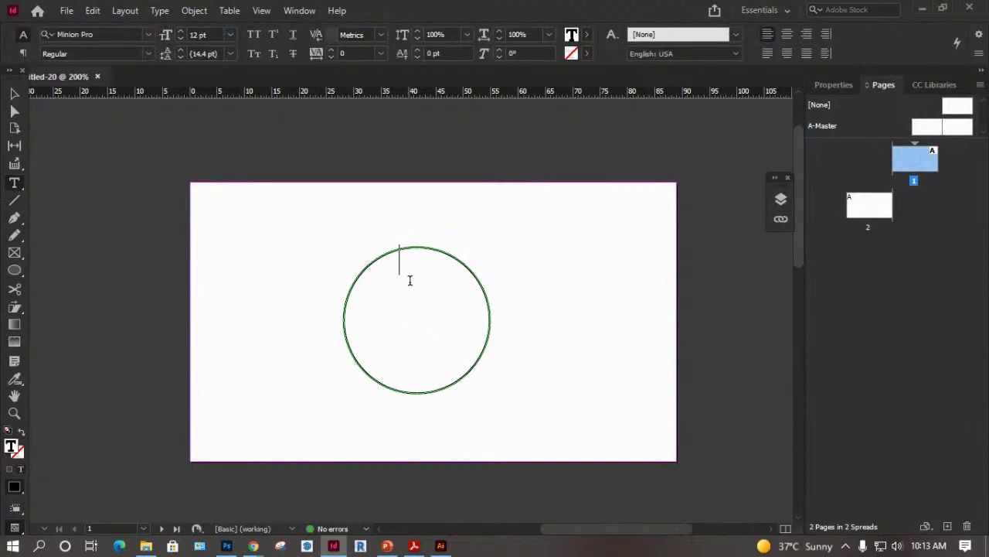
click(841, 86)
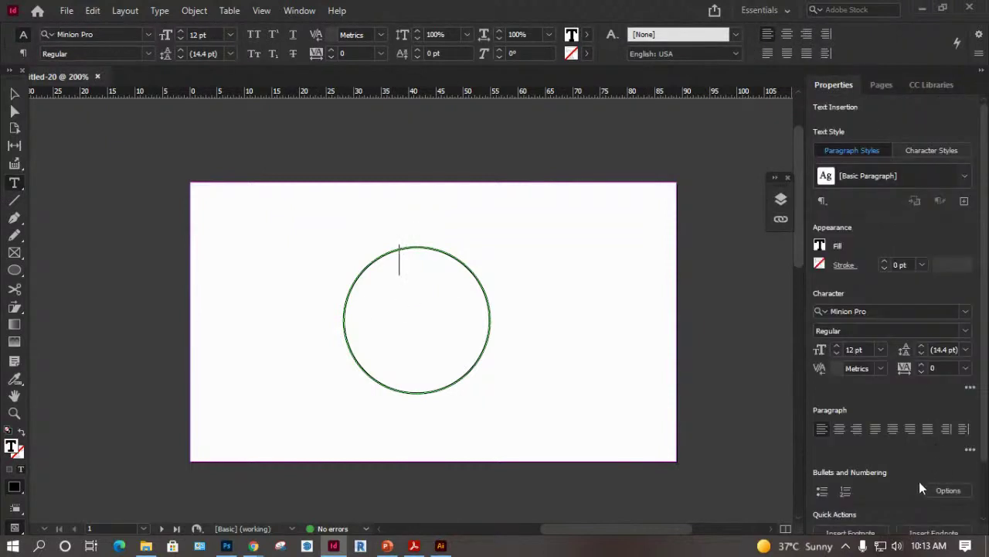
click(889, 510)
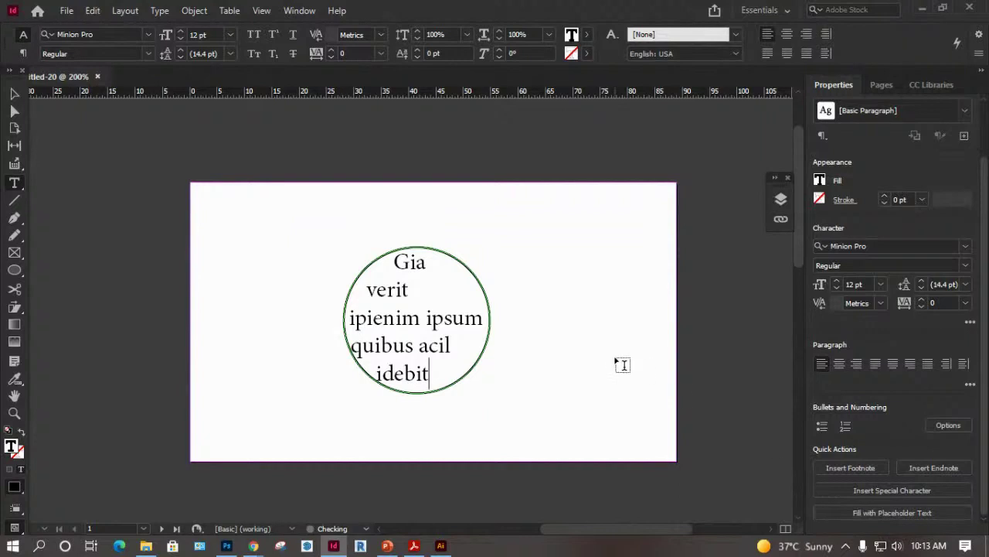
Reduce all the placeholder text in the circle to 8 pt and finally to 6 pt.
key(ctrl+a)
click(230, 35)
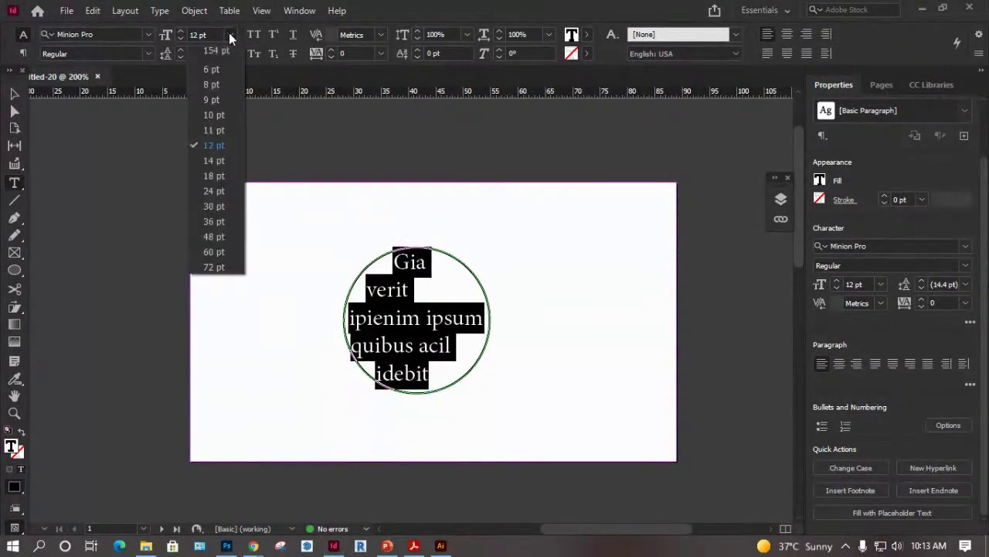
click(211, 84)
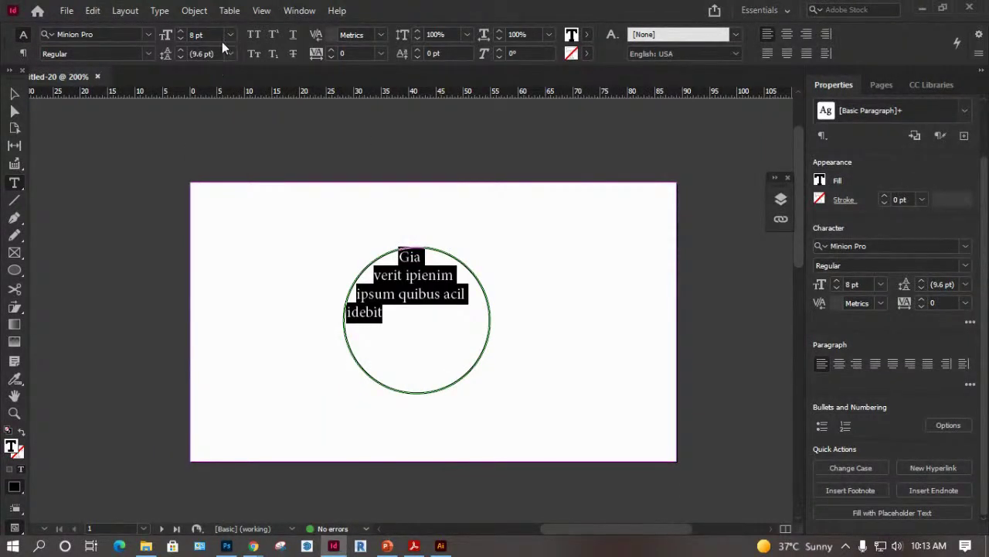
click(229, 35)
click(210, 69)
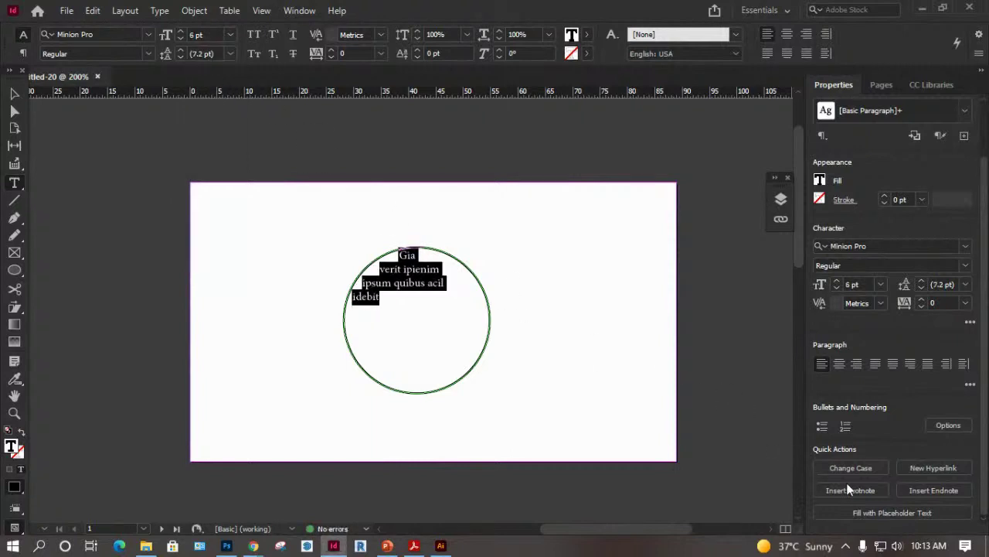
Fill the remaining space in the circular text frame with placeholder text, and delete the frame from page 1.
click(878, 507)
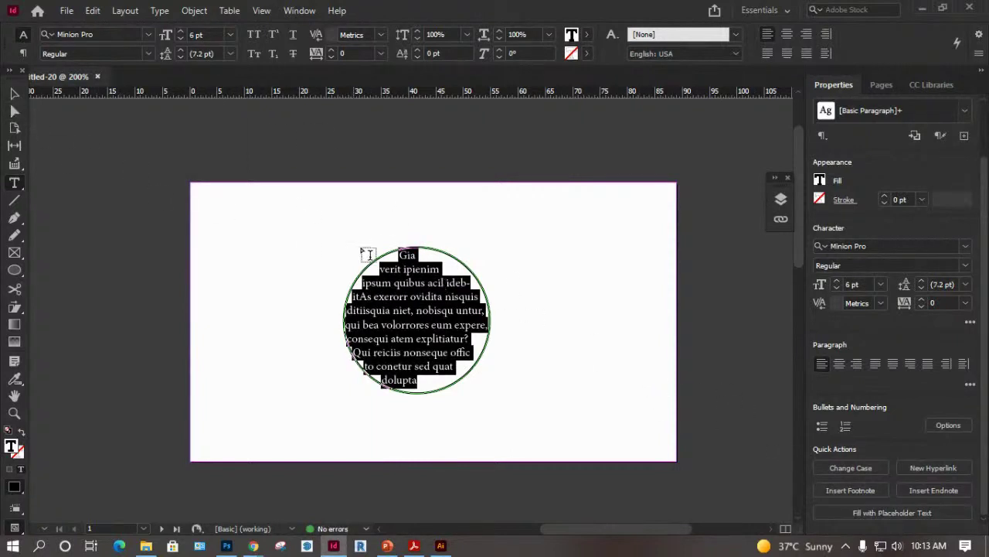
click(14, 95)
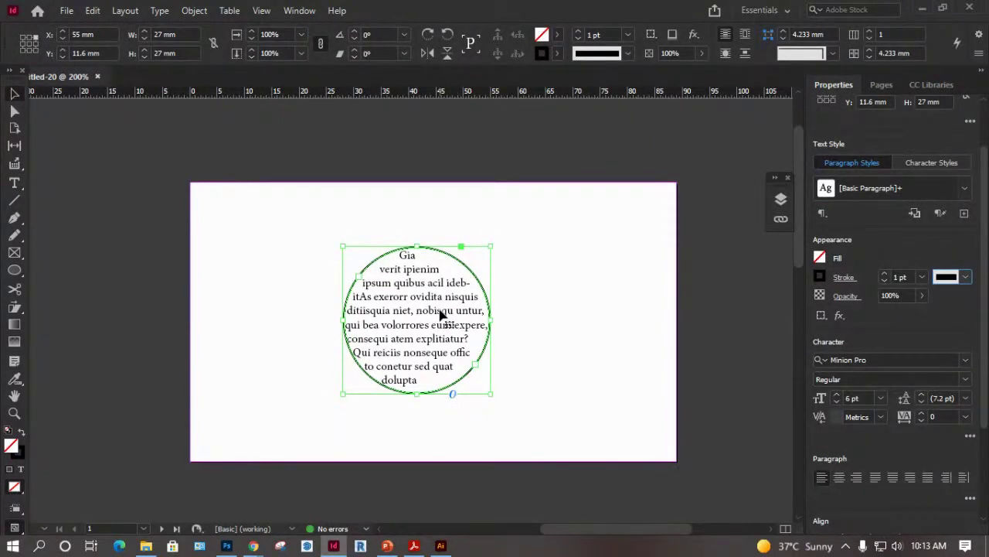
double_click(453, 336)
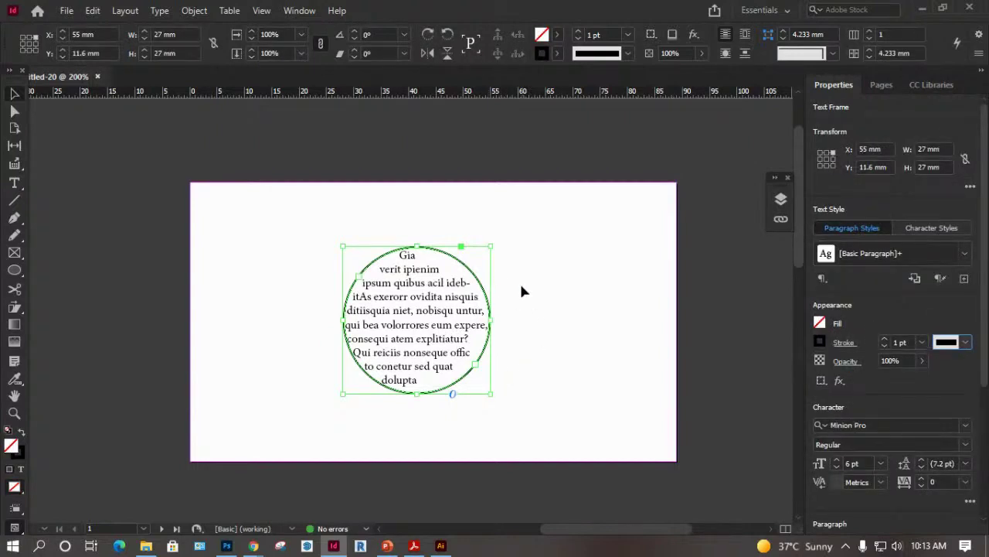
key(Delete)
Create a text frame about 48 by 20 mm near the middle of page 1 containing the word FRONT.
click(14, 185)
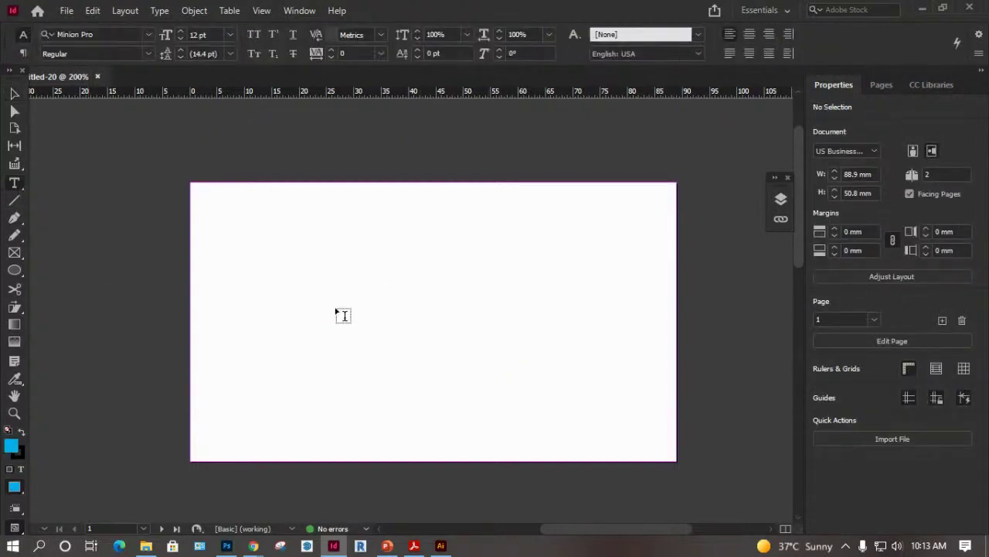
drag(291, 255, 554, 363)
text(FRO)
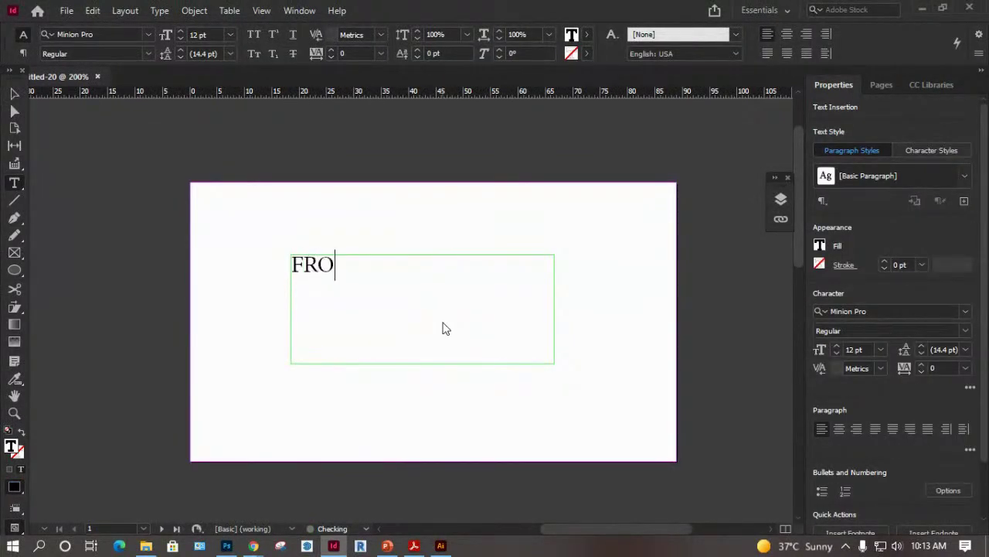
text(NT)
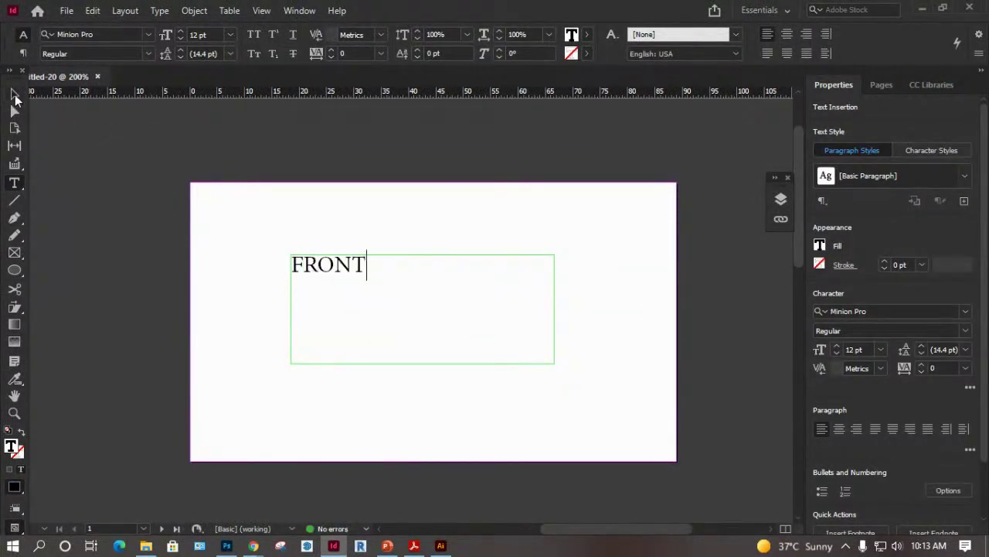
click(14, 93)
Set the font size of the whole word FRONT to 24 pt.
key(t)
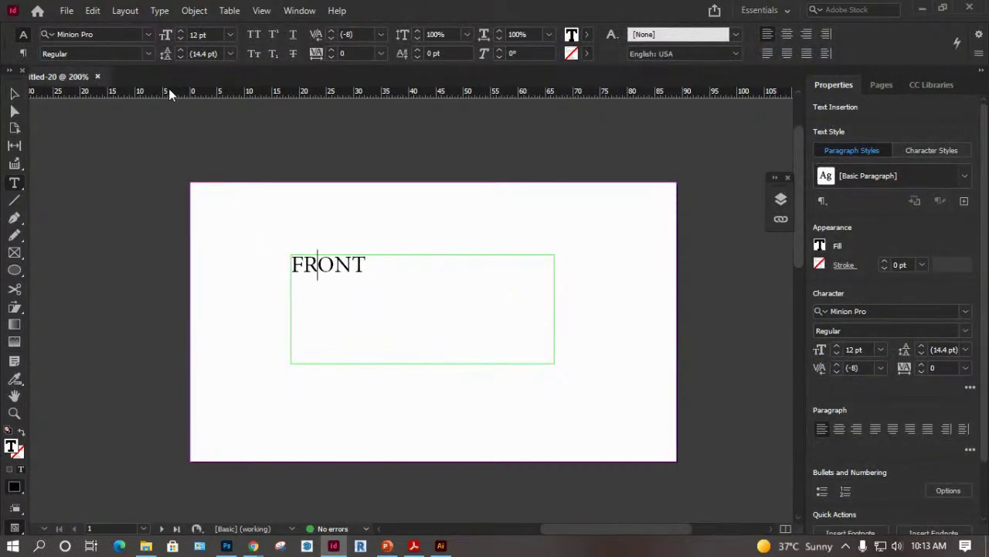
key(ctrl+a)
click(230, 35)
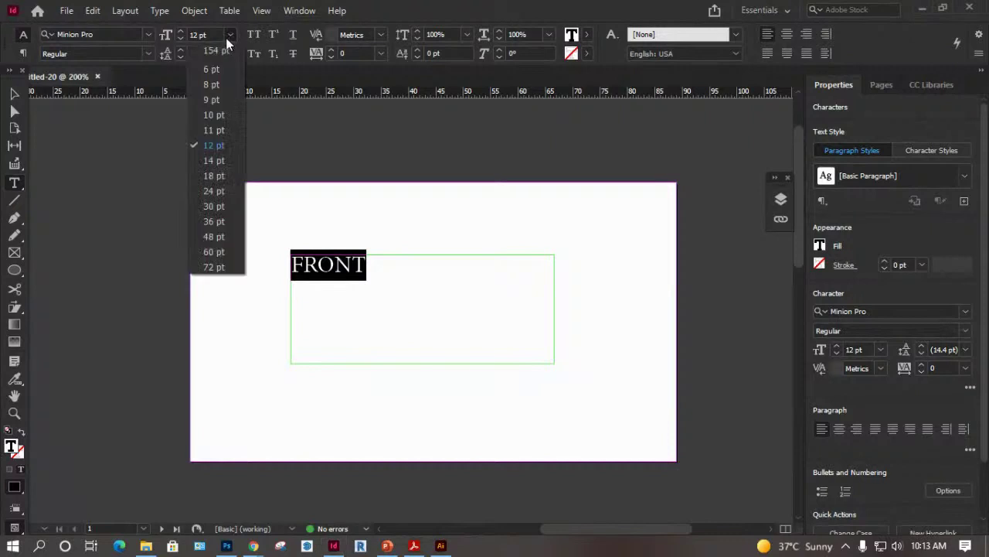
click(214, 191)
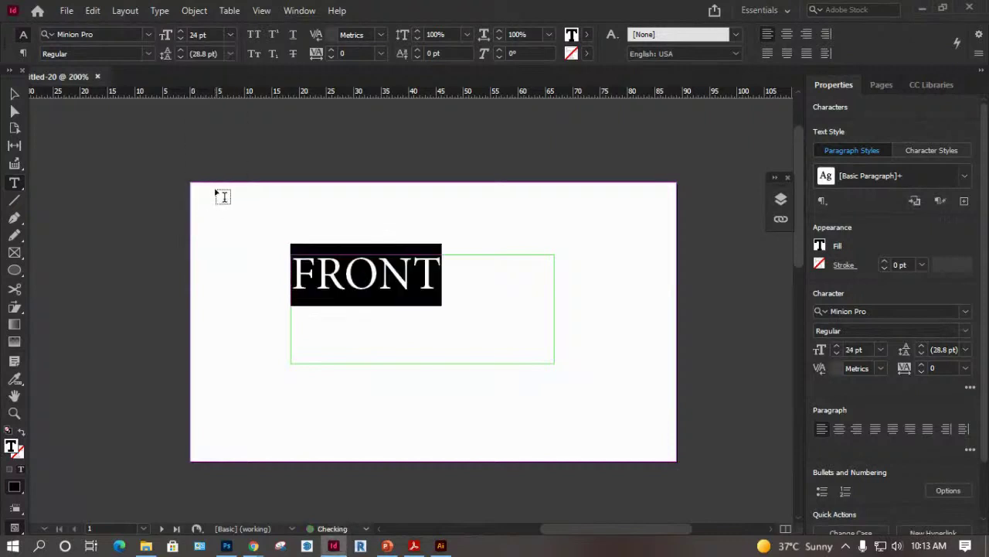
click(13, 91)
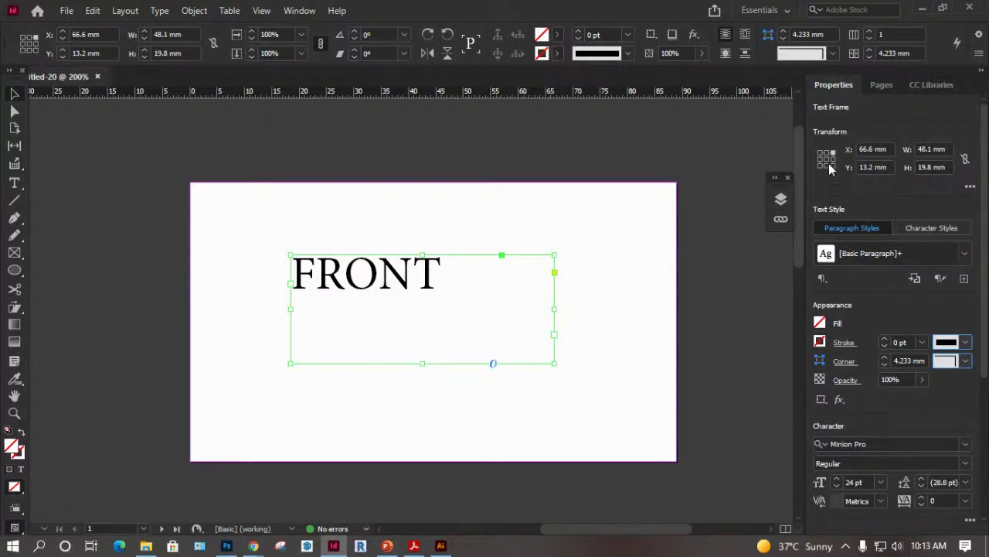
Paste a copy of the FRONT text frame onto page 2 and replace its text with BACK.
click(883, 85)
double_click(885, 202)
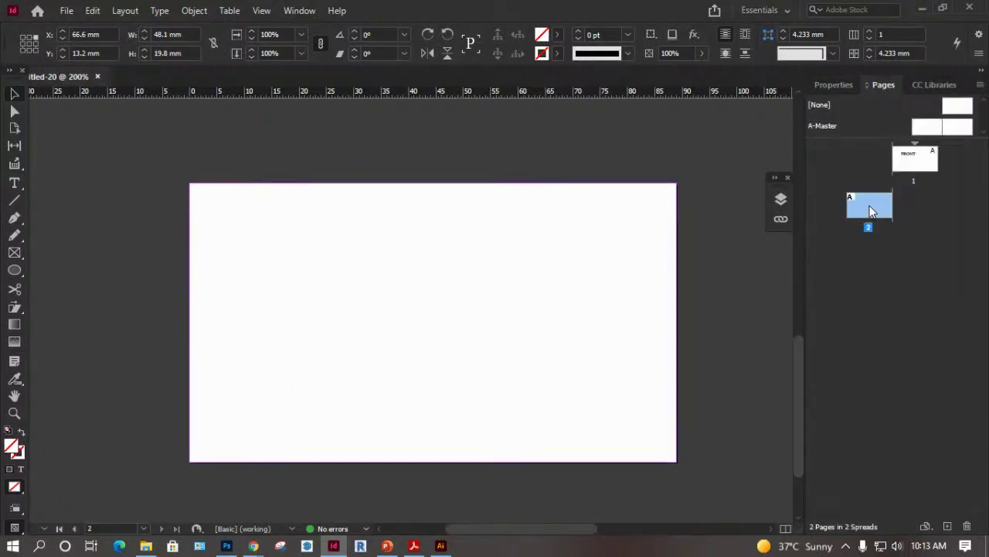
key(ctrl+v)
double_click(392, 282)
click(393, 280)
key(ctrl+a)
text(BACK)
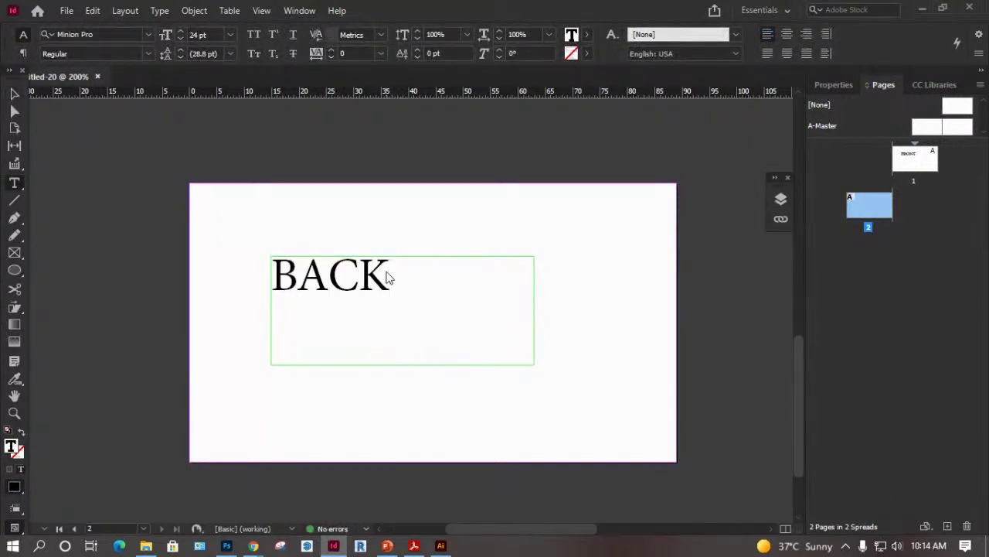
click(15, 93)
click(206, 142)
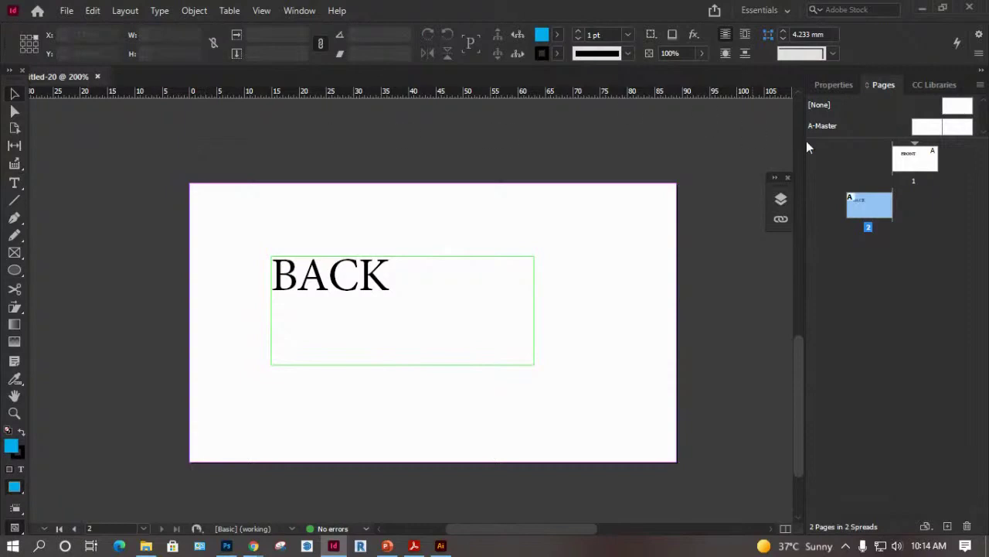
Check the document's page width and height without changing them.
click(920, 158)
click(837, 83)
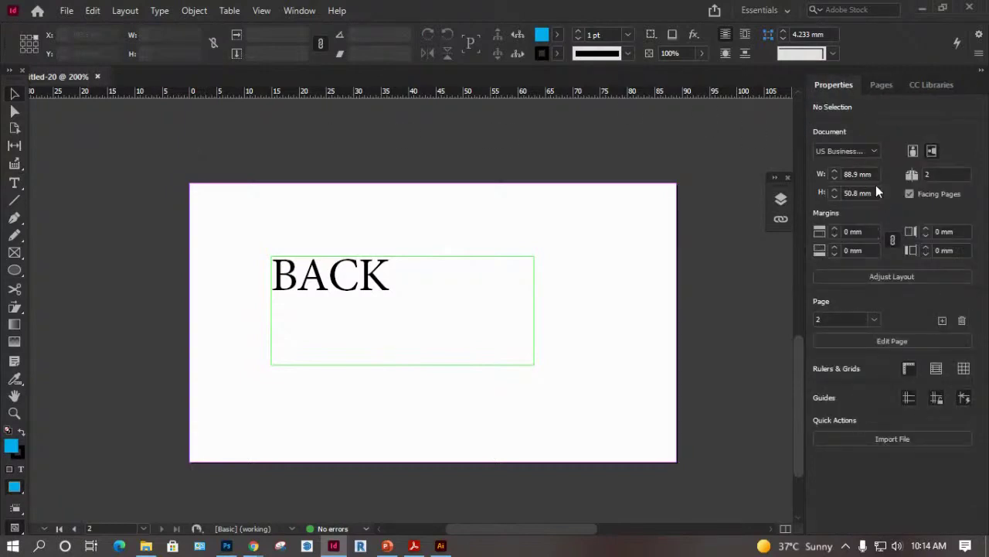
drag(871, 173, 846, 192)
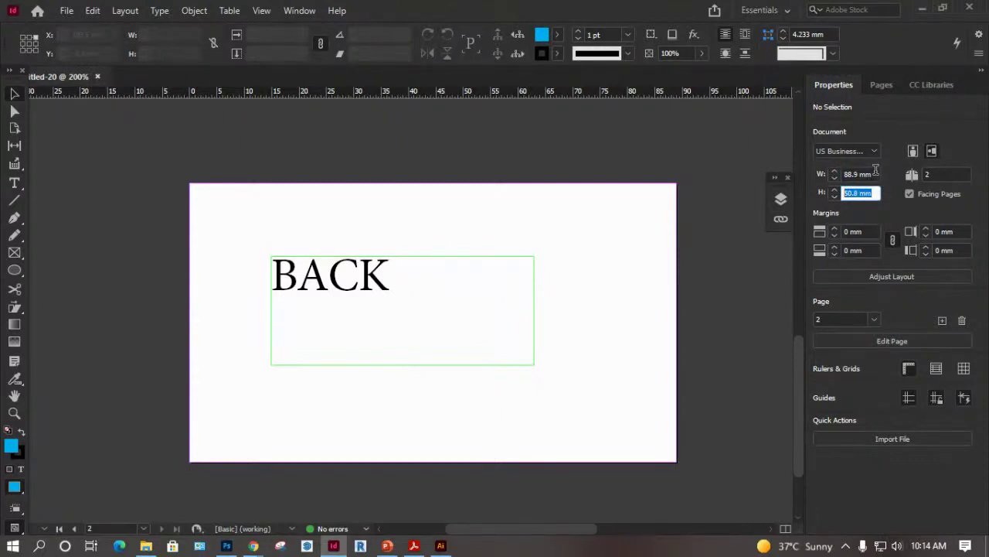
drag(876, 172, 826, 180)
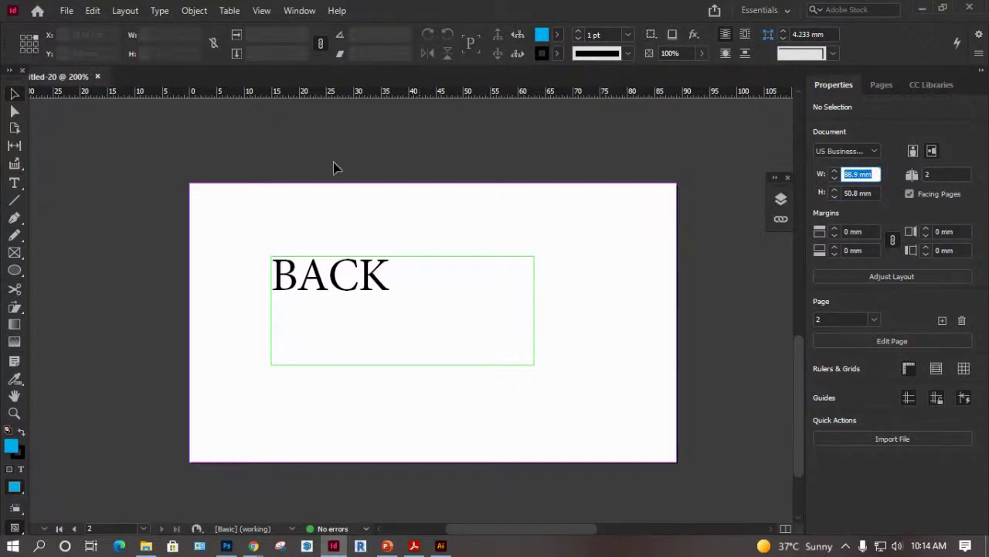
key(Escape)
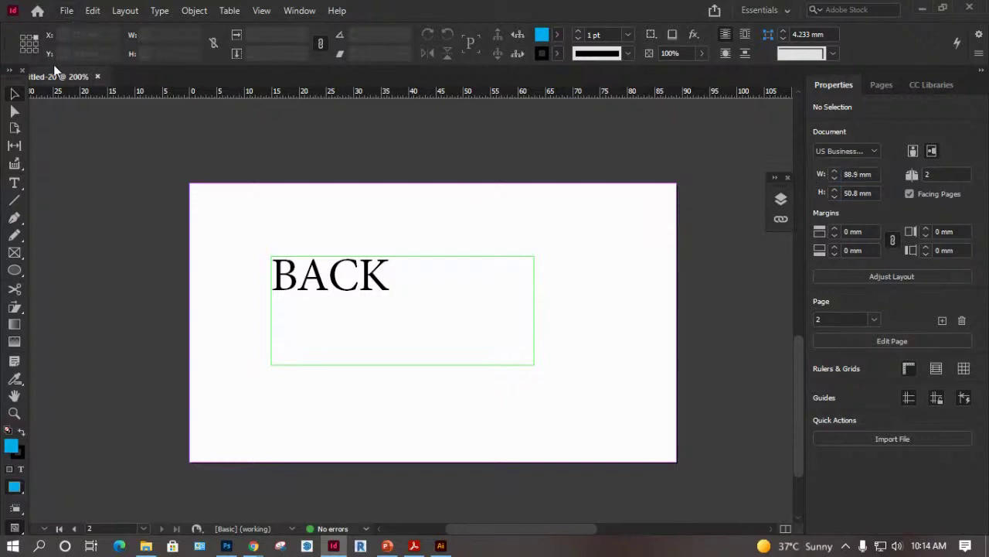
Save the business card document under the file name CARD and close it.
click(66, 11)
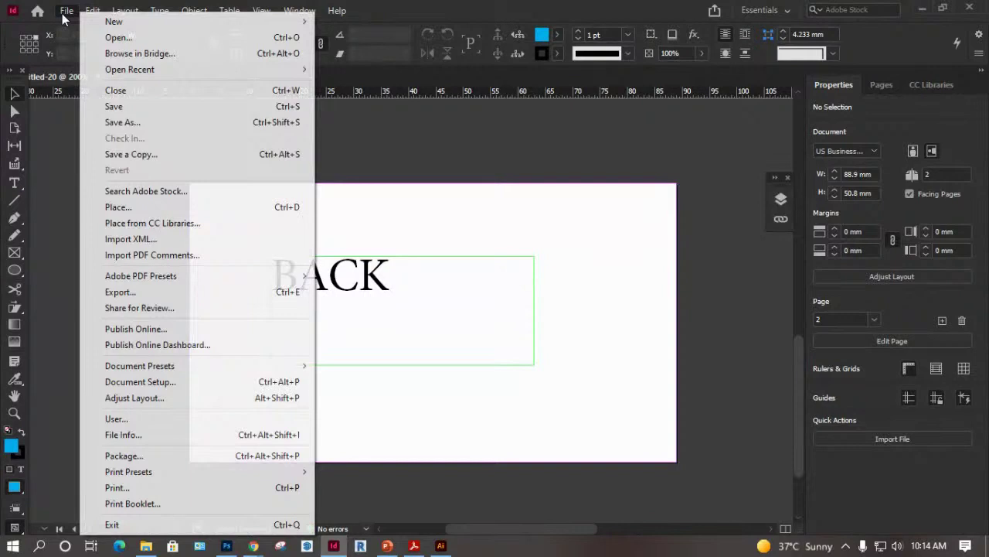
click(122, 122)
text(CARD)
click(626, 447)
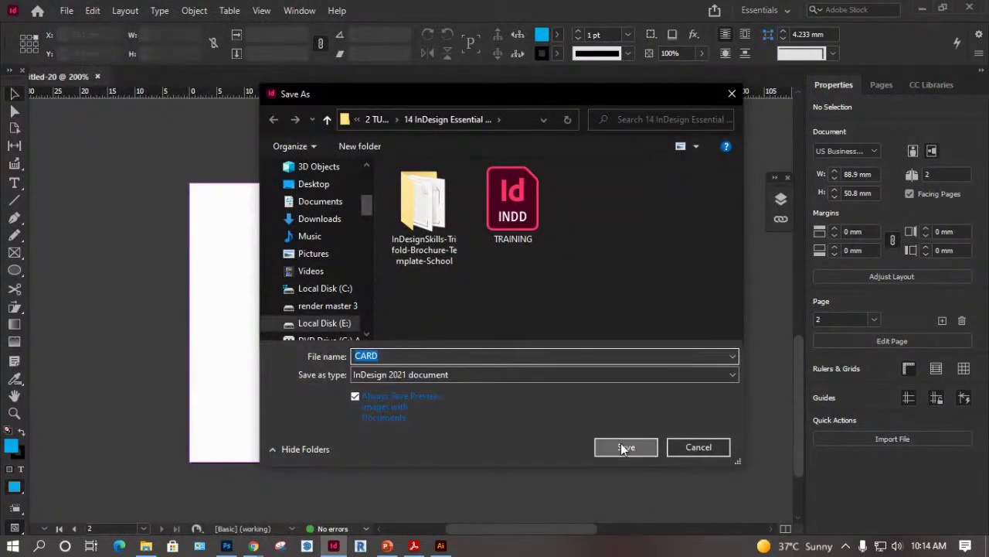
click(93, 77)
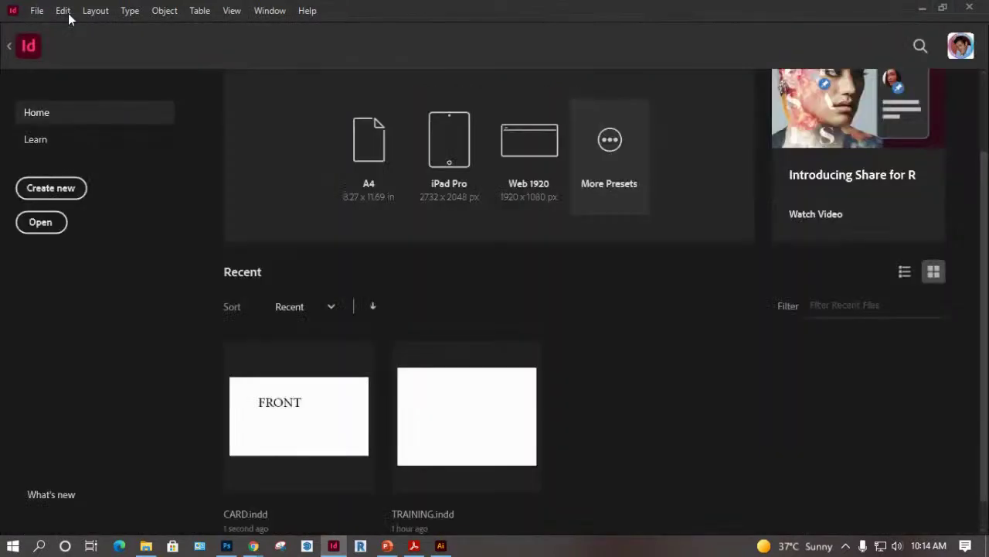
Create a new document from the A4 preset.
click(68, 13)
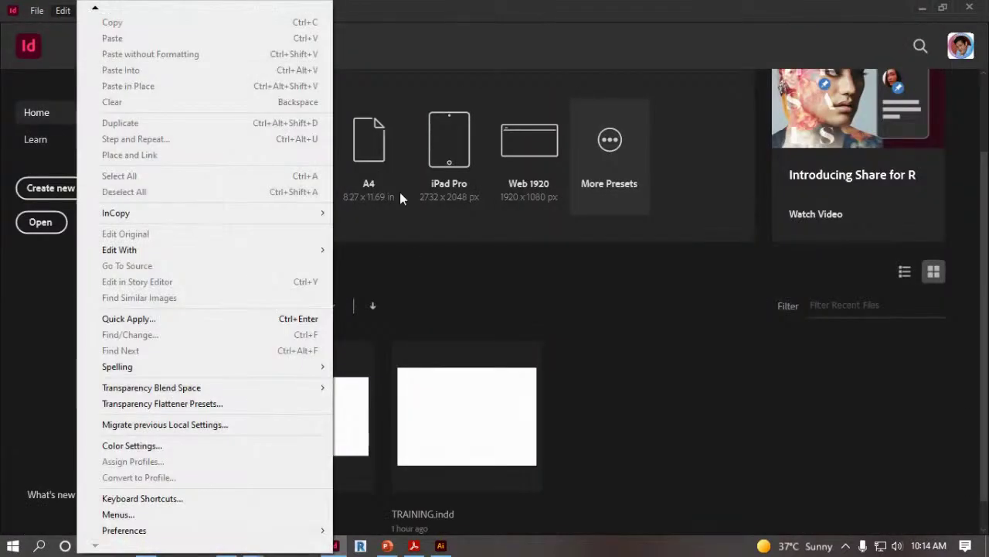
click(368, 146)
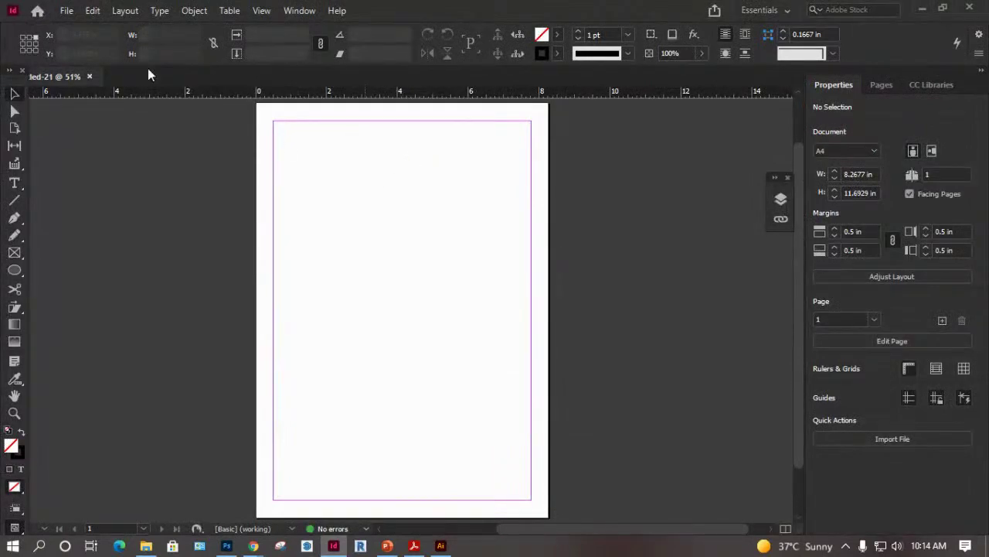
click(68, 11)
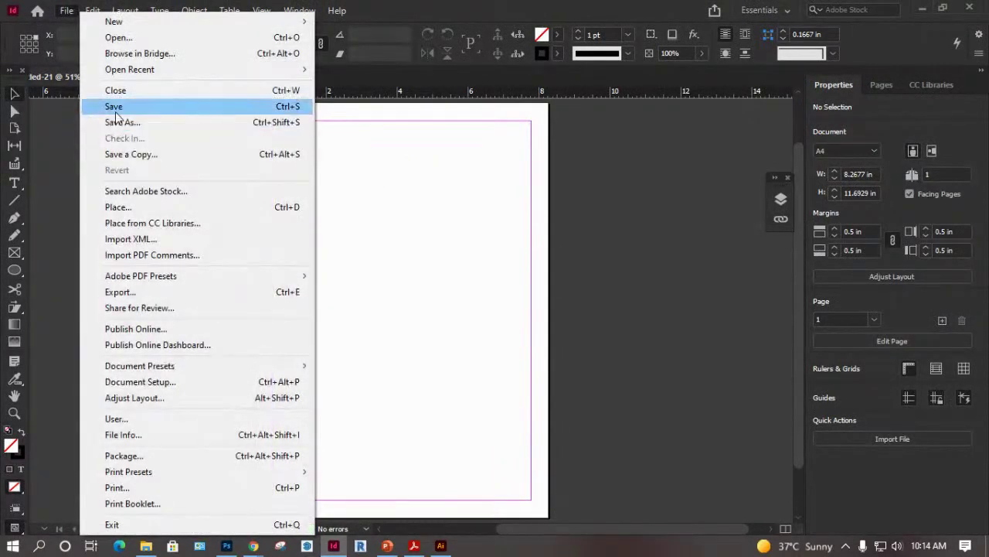
click(393, 197)
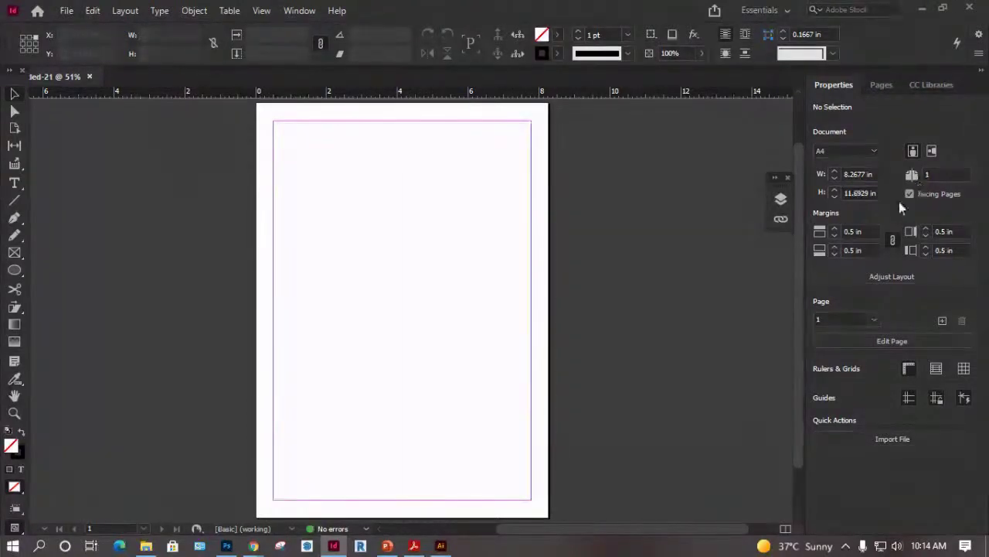
Edit the A4 page's margins and columns, setting 2 columns with a 0 in gutter.
click(887, 344)
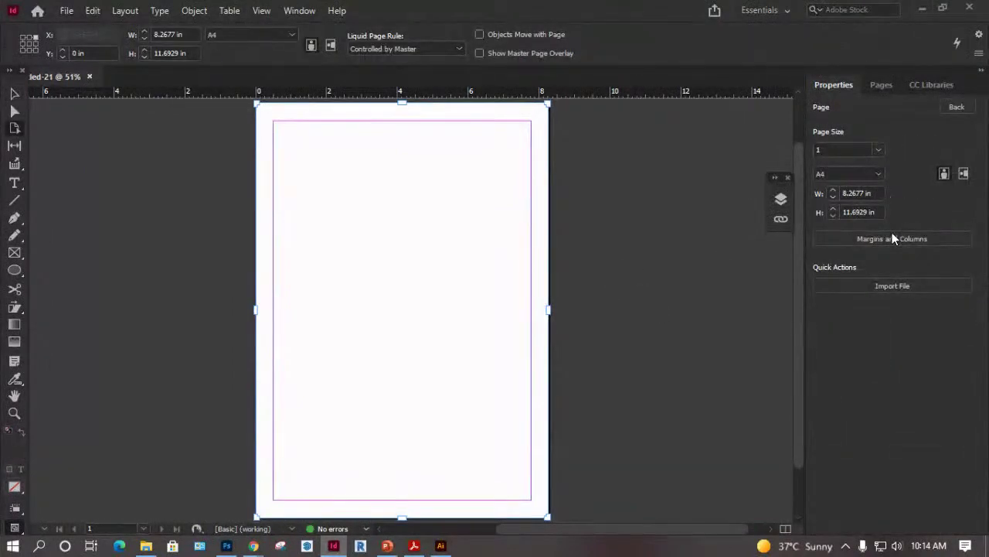
click(912, 238)
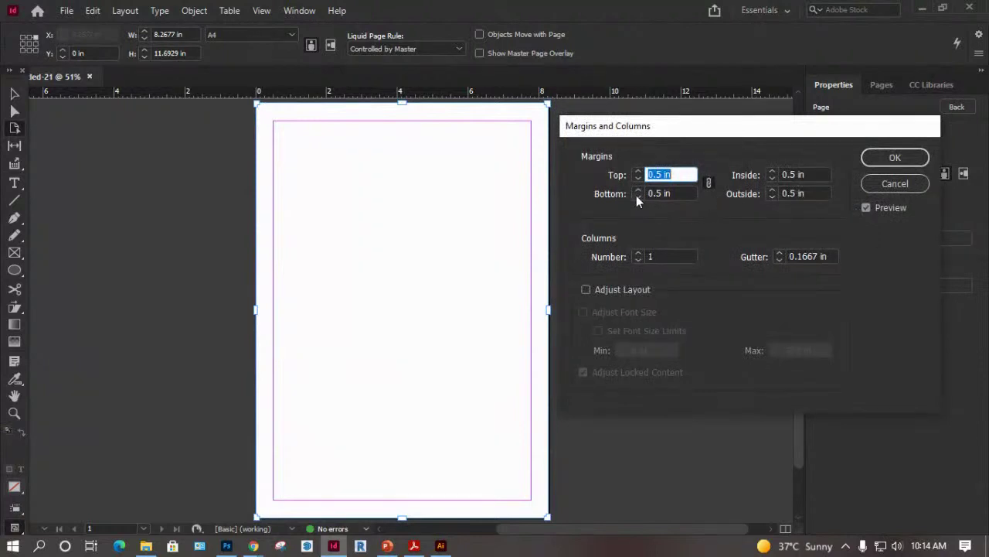
click(639, 254)
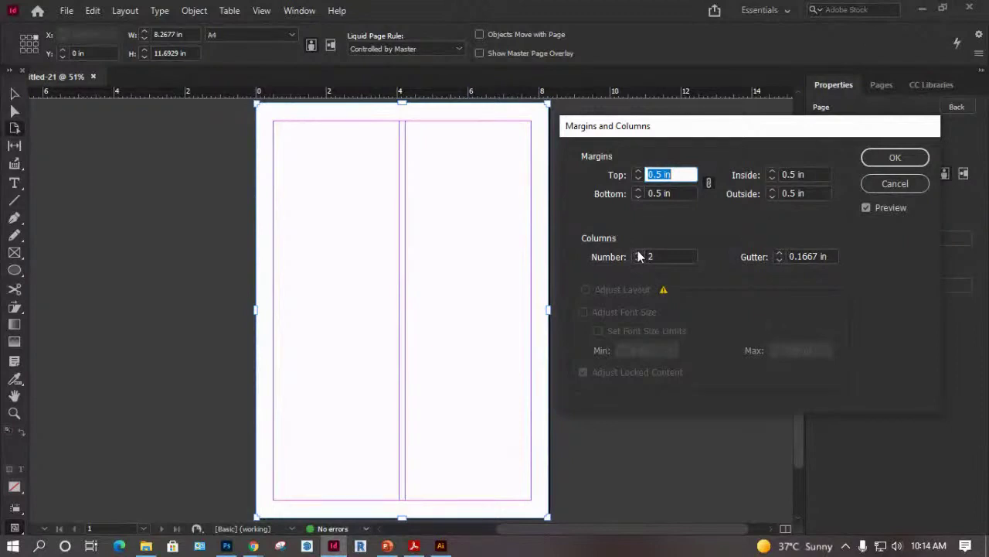
click(779, 261)
click(779, 261)
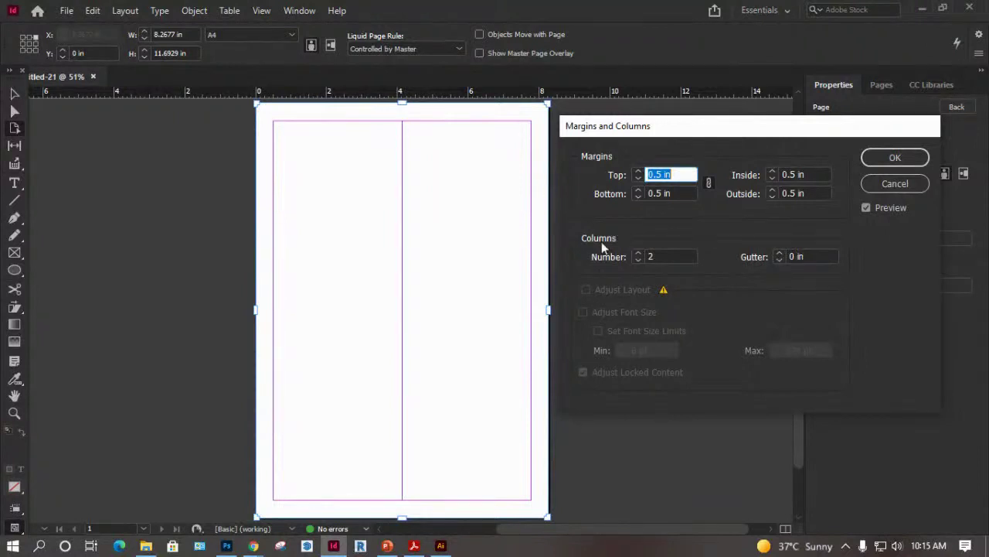
Try 3 columns on the page, return the number of columns to 1 and apply the settings.
click(638, 254)
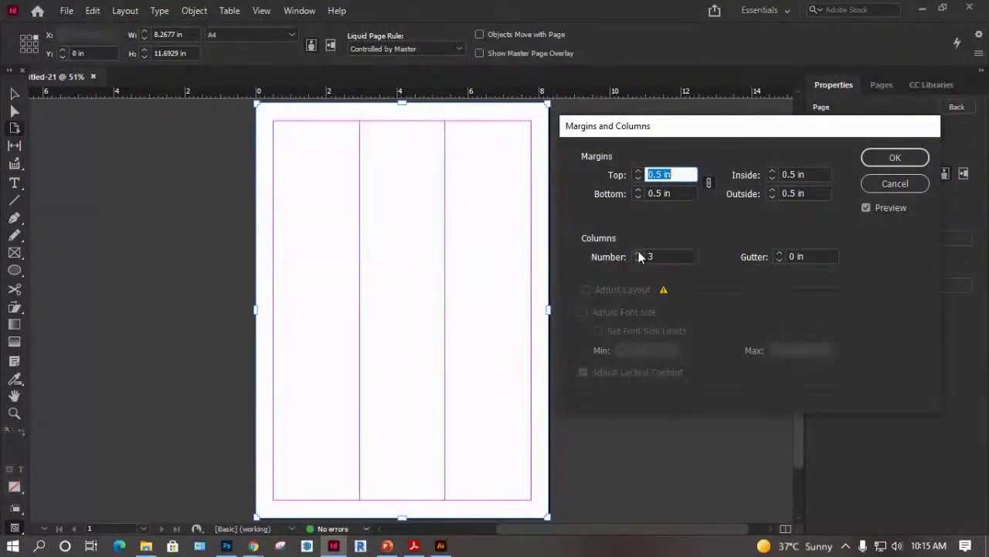
click(639, 260)
click(638, 260)
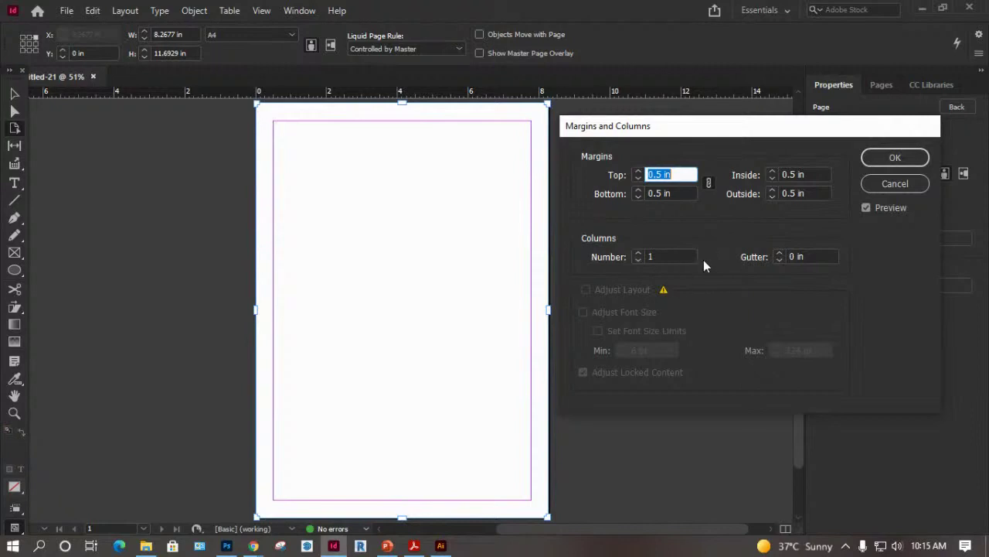
key(Return)
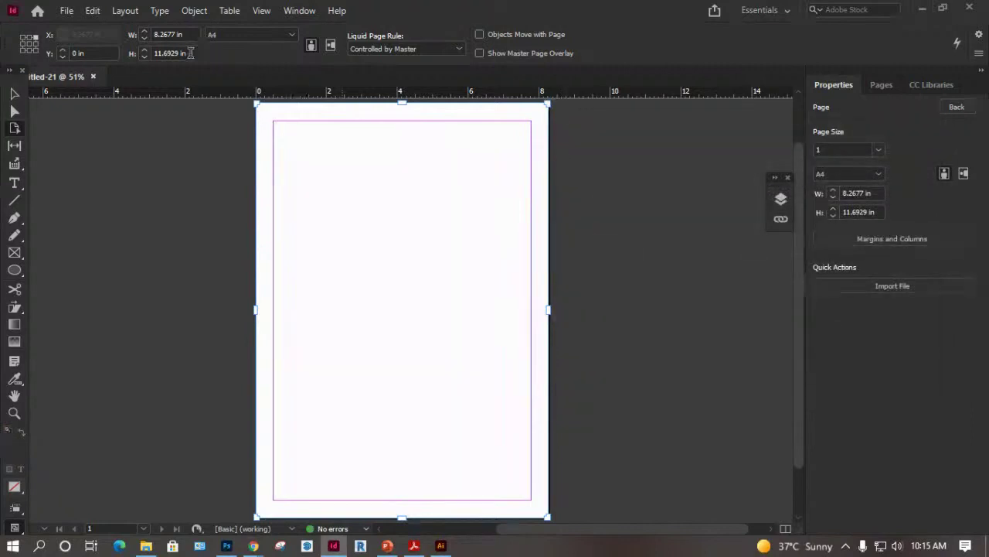
Place page 1 of CARD.indd on the A4 page at the upper-left corner of the margins.
click(67, 10)
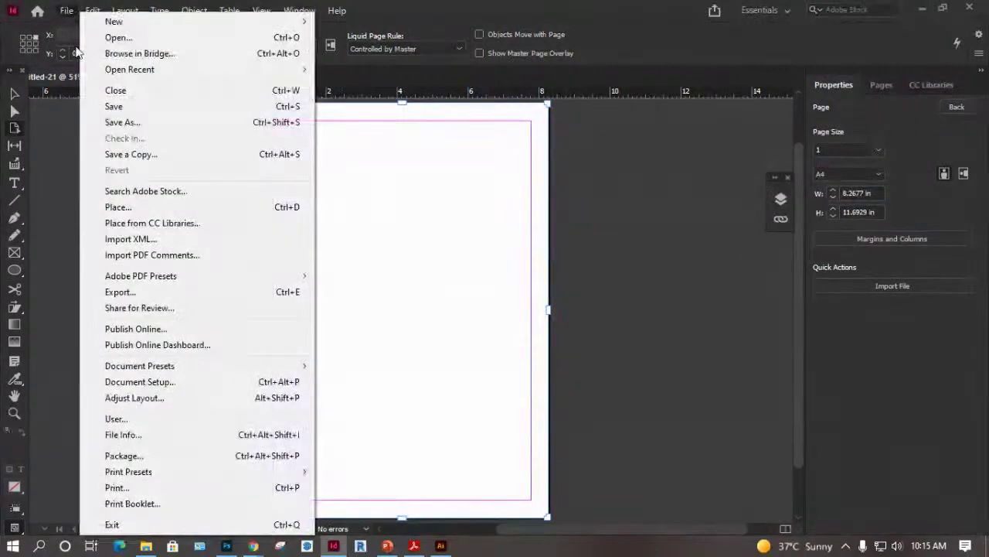
click(127, 207)
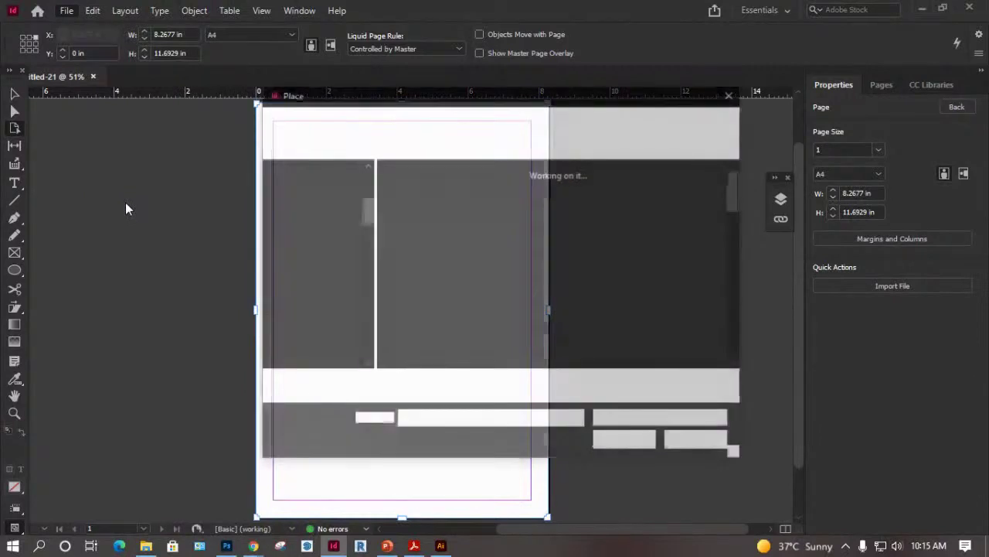
scroll(541, 255, down, 5)
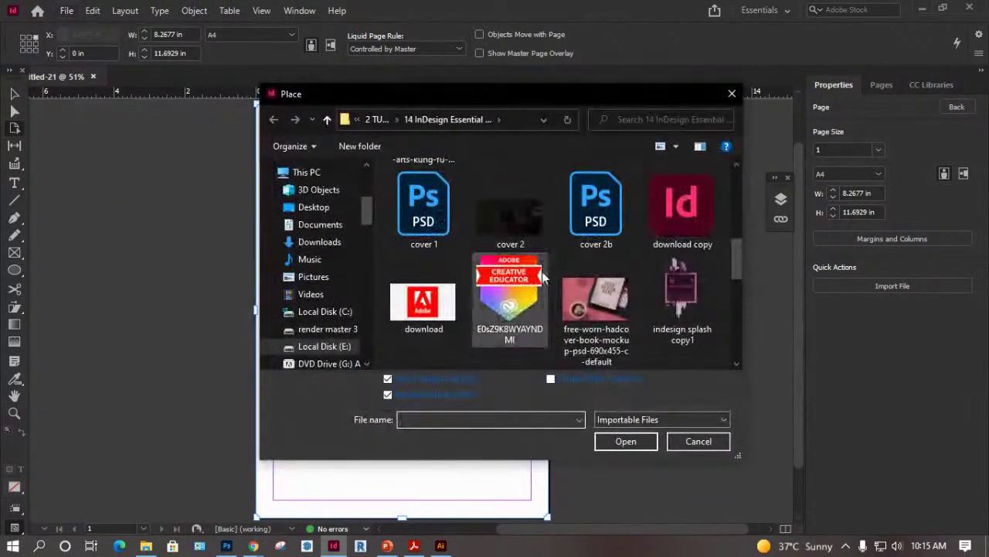
scroll(495, 259, up, 1)
scroll(487, 259, up, 1)
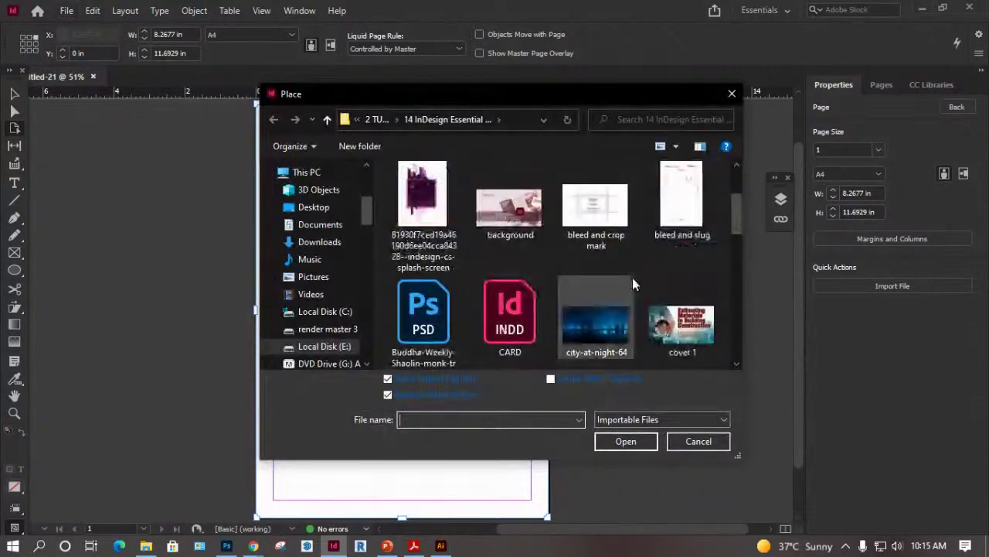
click(510, 313)
click(626, 441)
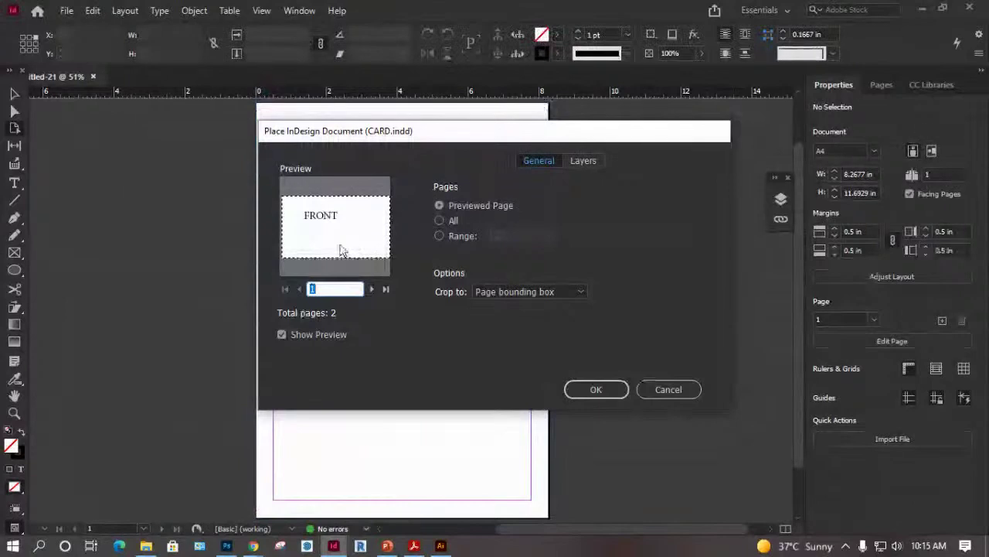
click(588, 388)
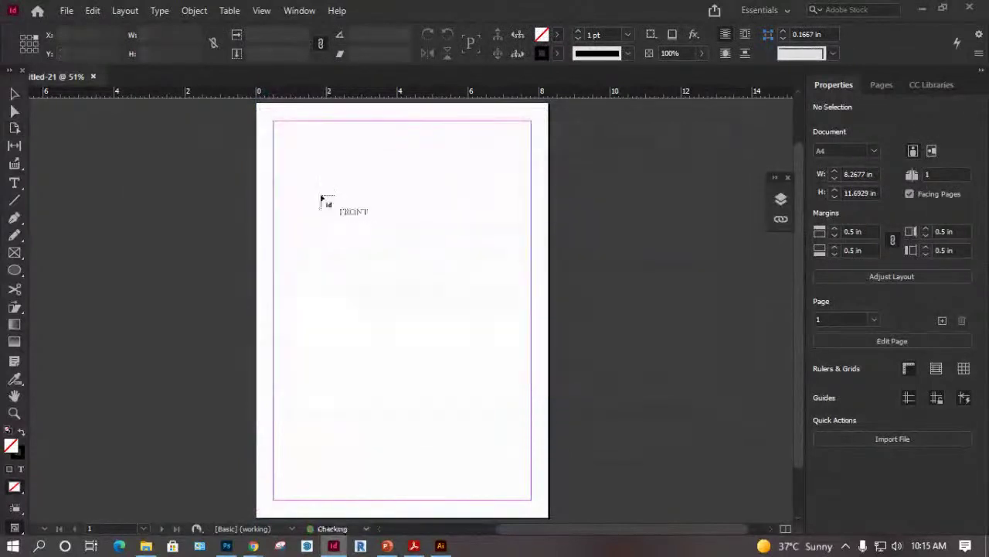
click(273, 121)
Select the placed card and open its original CARD.indd for editing through its link.
click(13, 94)
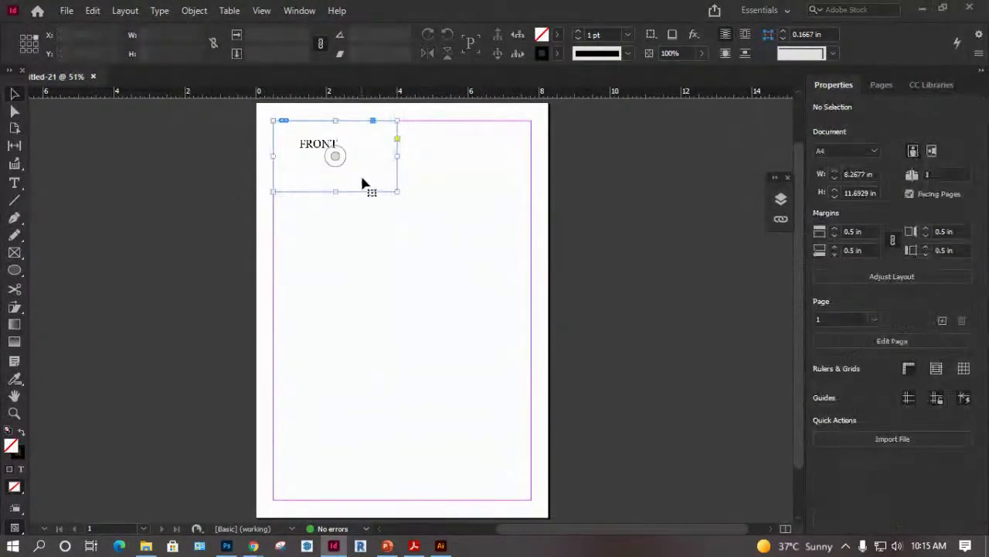
double_click(369, 178)
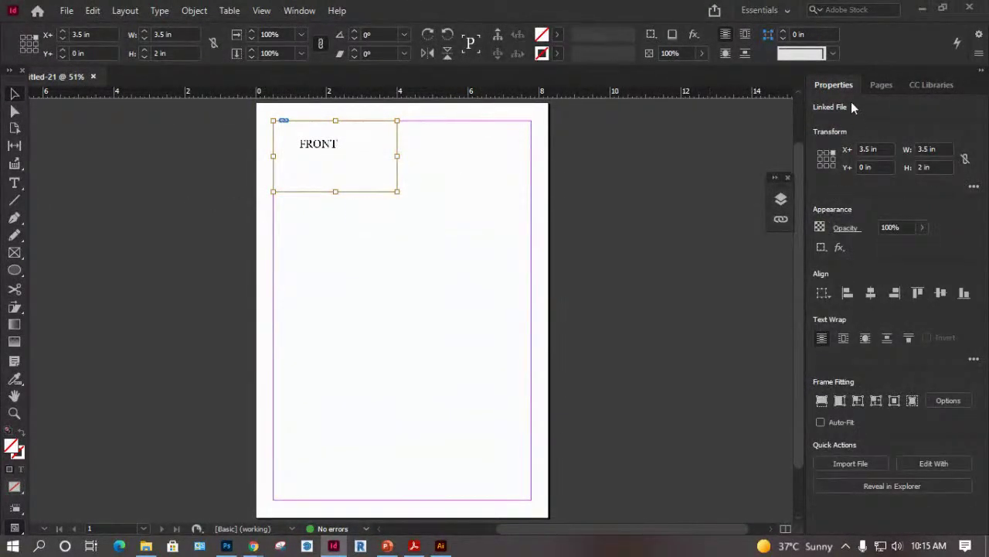
click(781, 220)
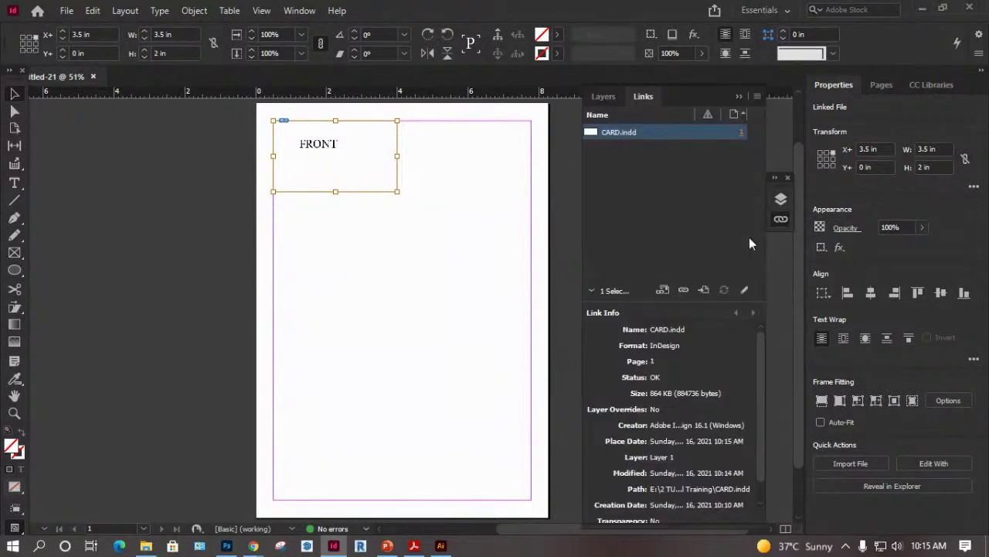
click(744, 289)
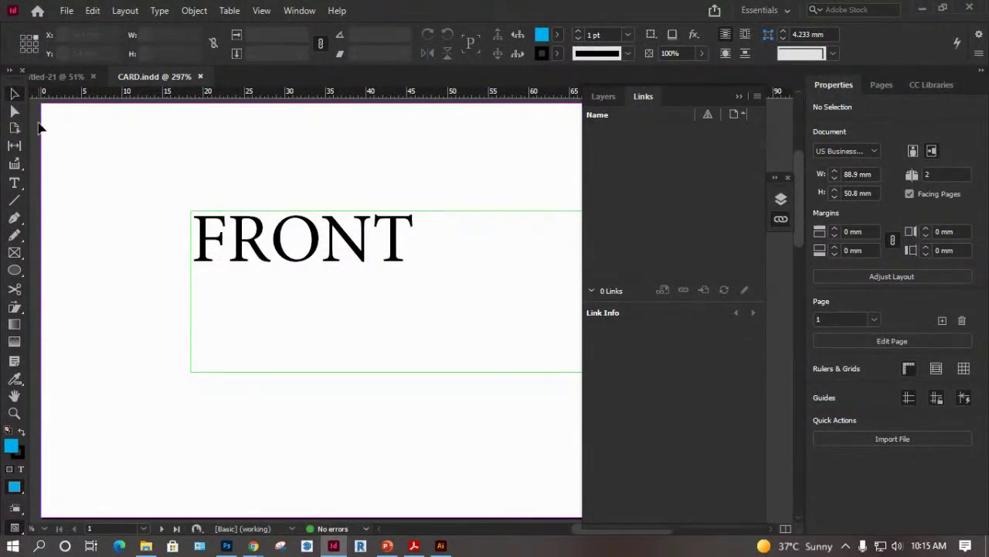
key(ctrl+minus)
key(ctrl+minus)
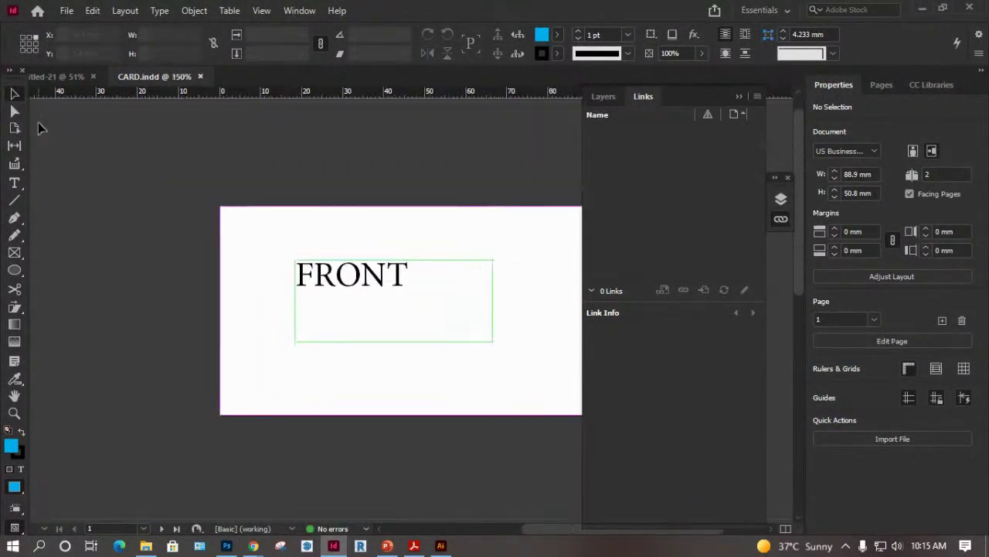
click(739, 96)
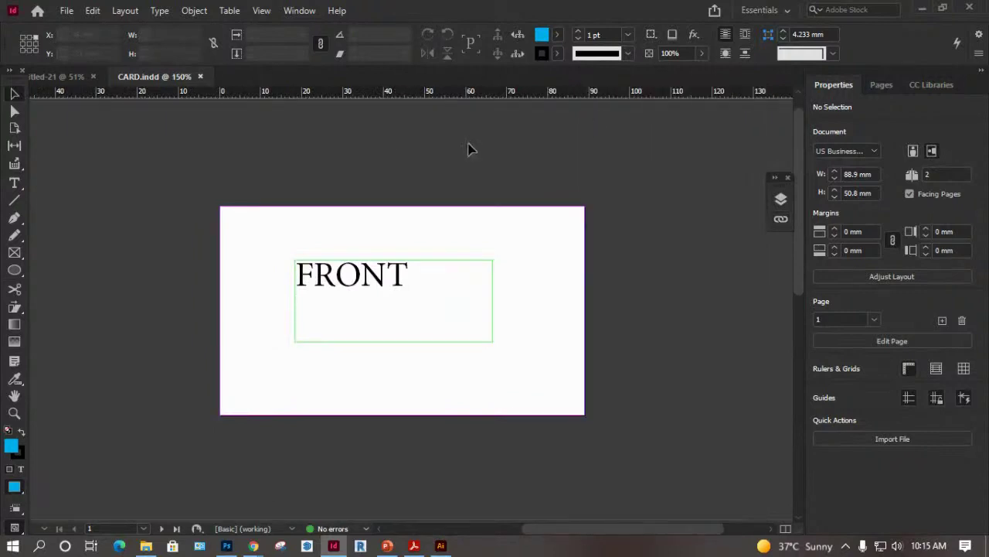
Draw a blue rectangle about 100.8 by 56 mm over the front page and nudge it slightly past the page's upper-left corner.
click(17, 271)
right_click(17, 271)
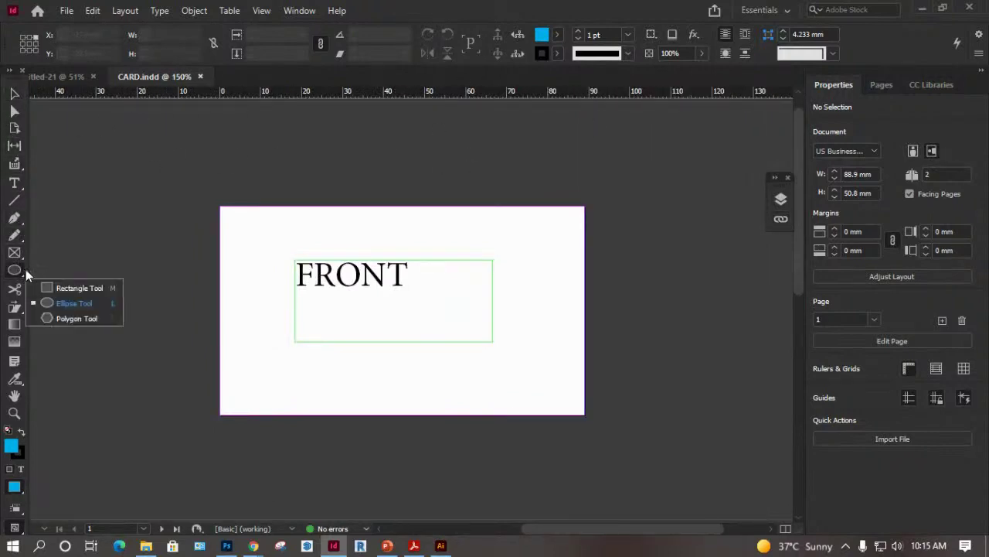
drag(220, 205, 634, 435)
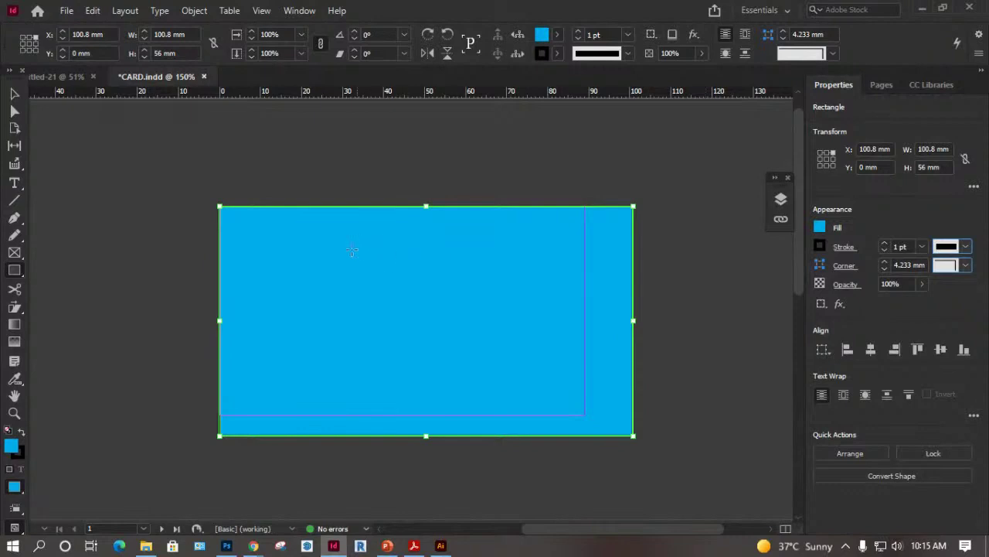
key(Up)
key(Up)
key(Up)
key(Up)
key(Left)
key(Left)
key(Left)
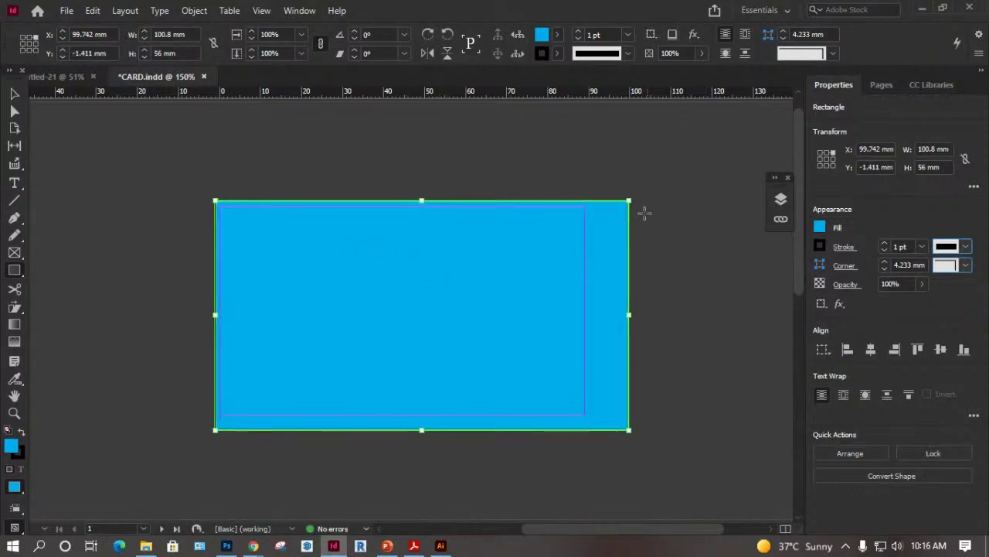
Send the blue rectangle to the back behind the FRONT text, and close CARD.indd with the changes saved.
right_click(423, 265)
mouse_move(480, 234)
mouse_move(470, 261)
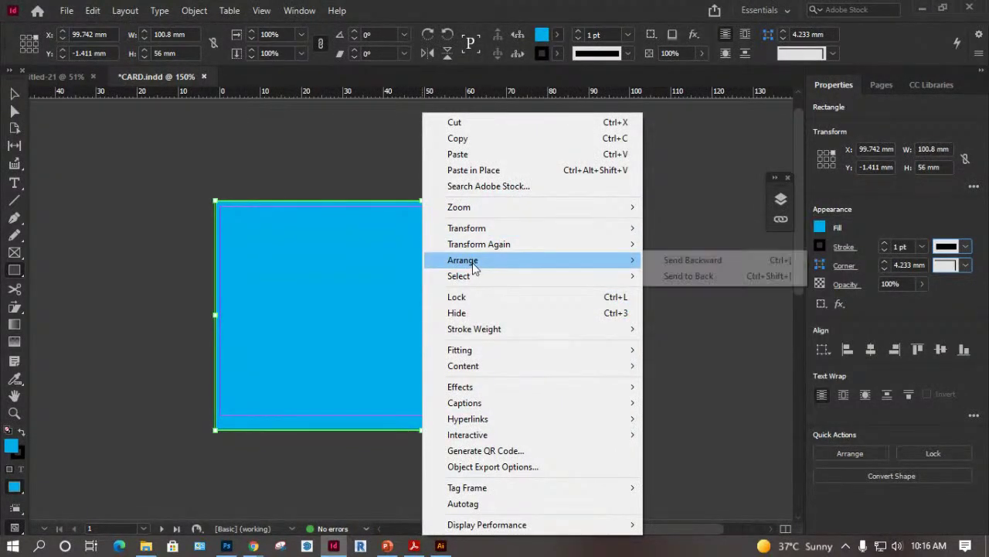
click(696, 275)
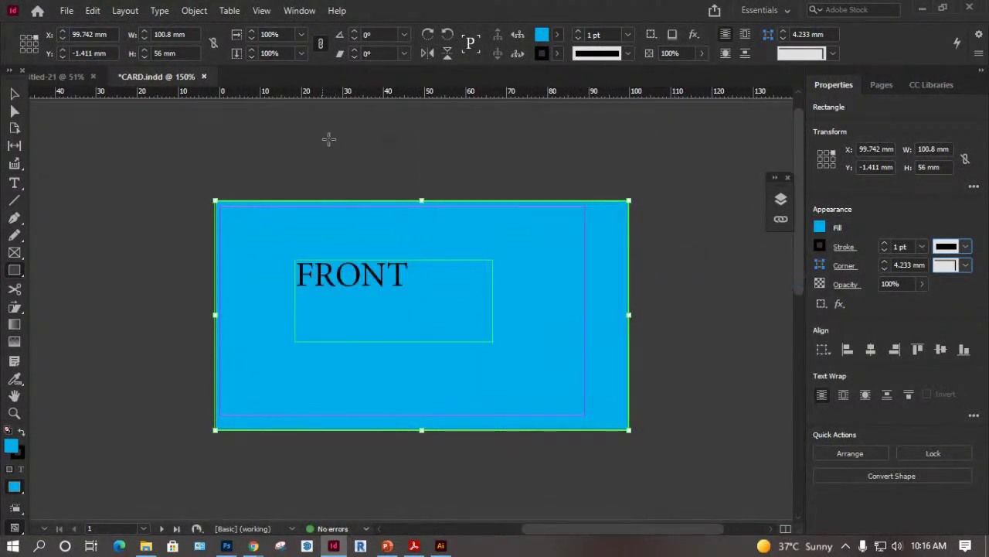
click(203, 77)
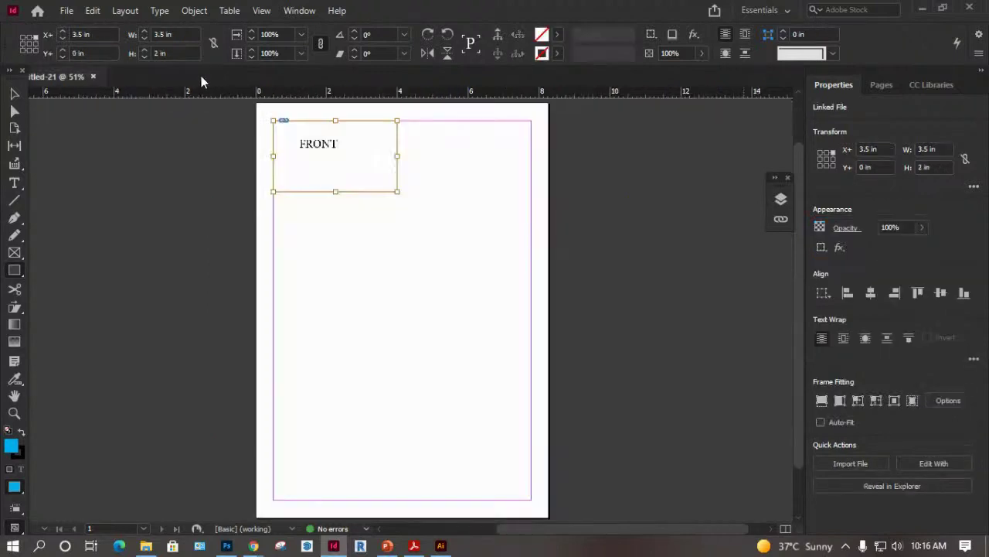
Update the modified CARD.indd link in the A4 document.
click(780, 219)
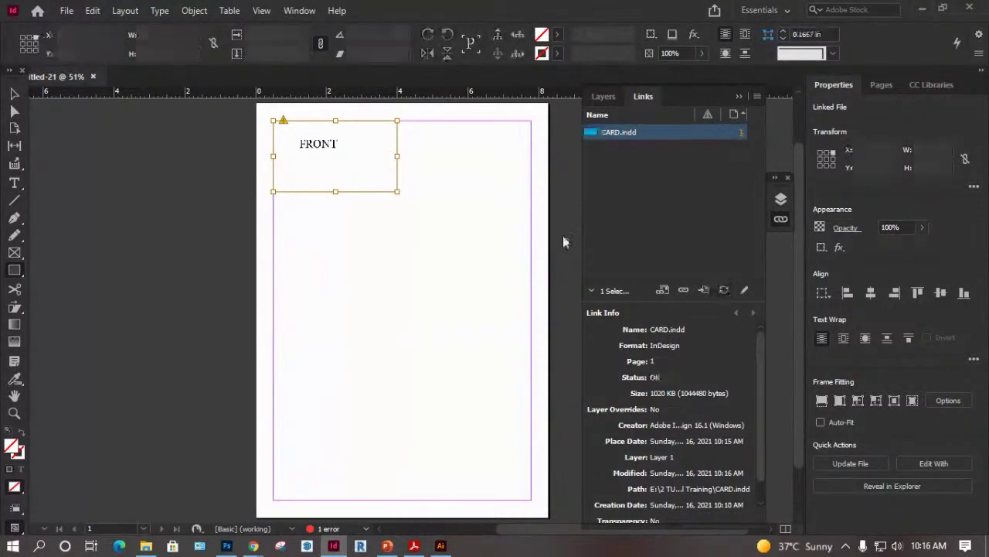
click(725, 289)
click(14, 93)
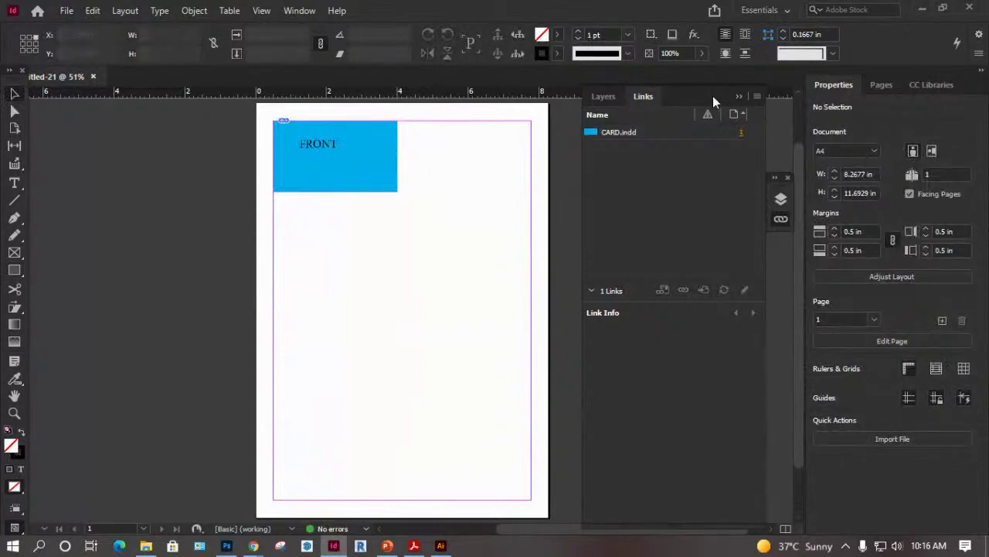
click(739, 97)
Try moving the placed card lower on the page and undo the move.
click(392, 153)
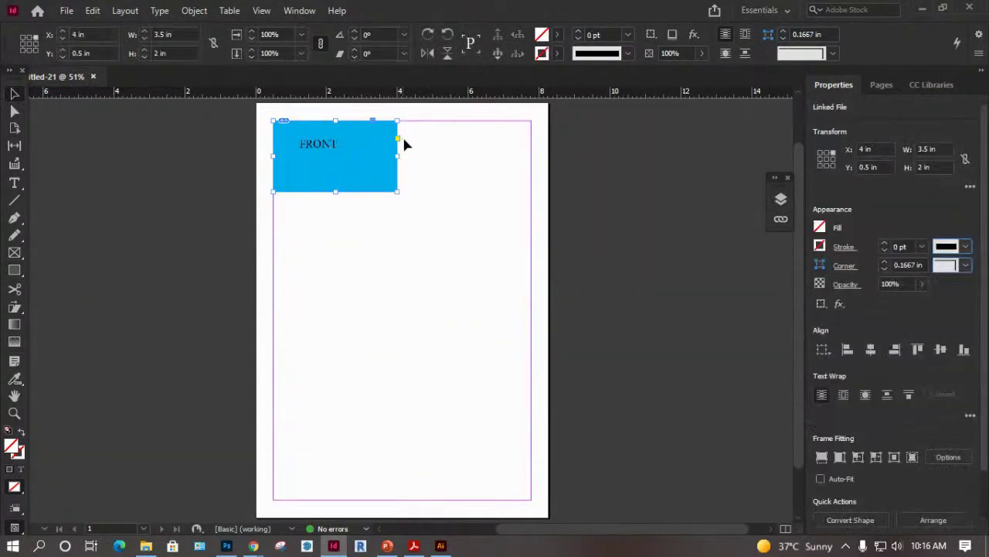
click(416, 172)
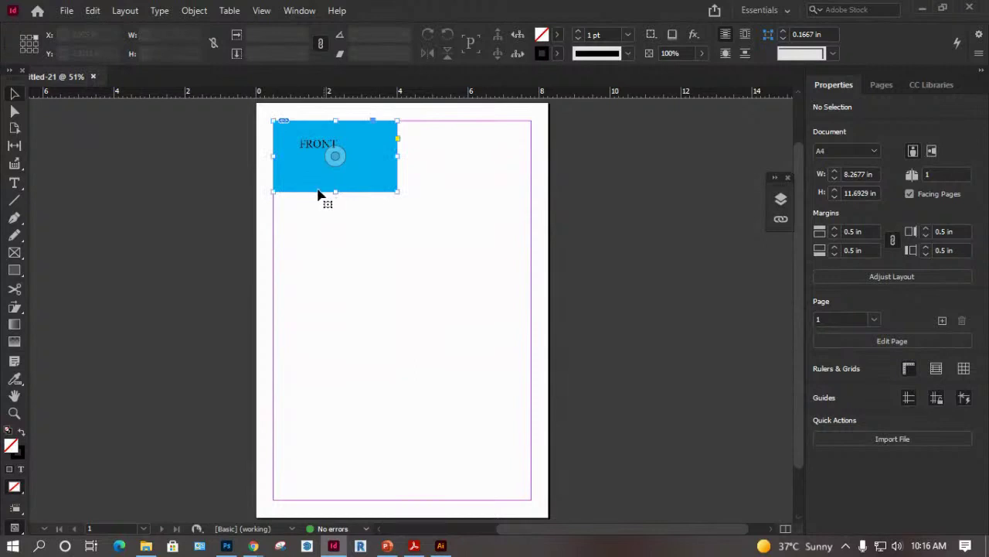
click(363, 191)
drag(369, 196, 381, 283)
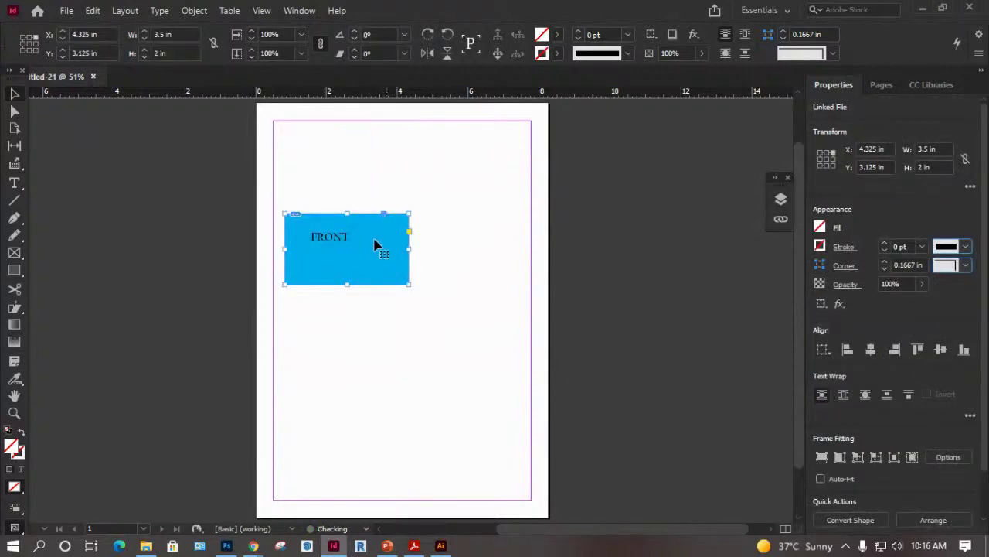
key(ctrl+z)
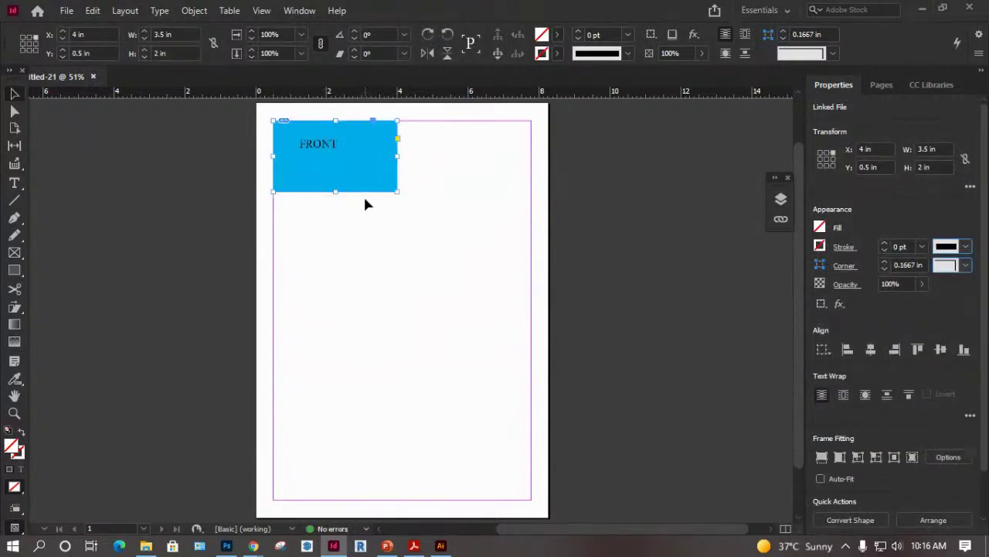
Start Step and Repeat on the placed card and set the vertical offset to 1.125 in.
click(194, 11)
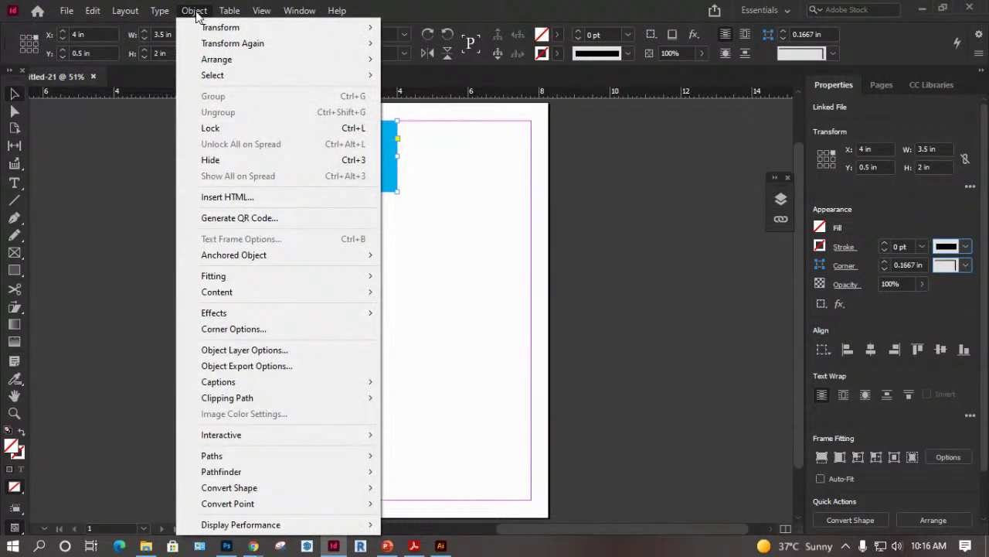
mouse_move(237, 67)
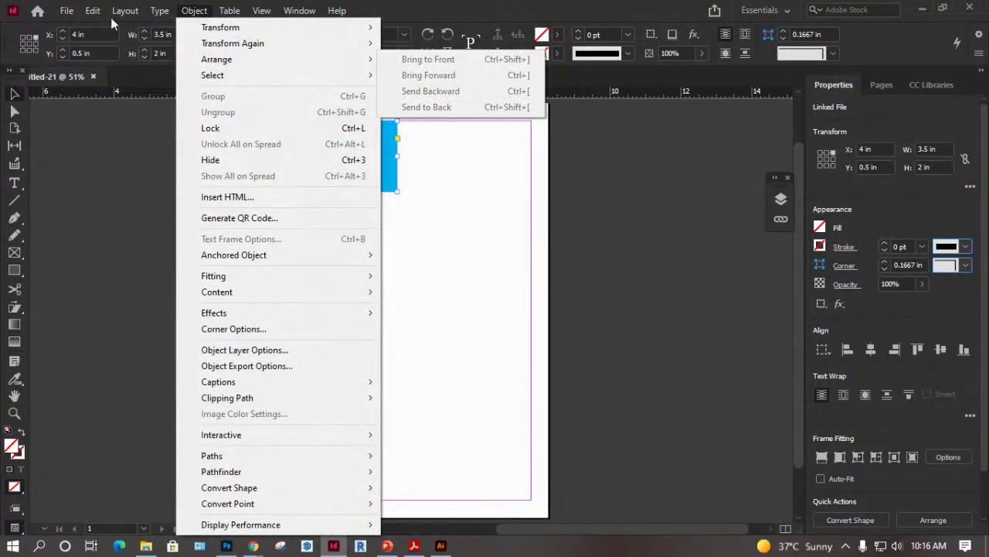
mouse_move(93, 11)
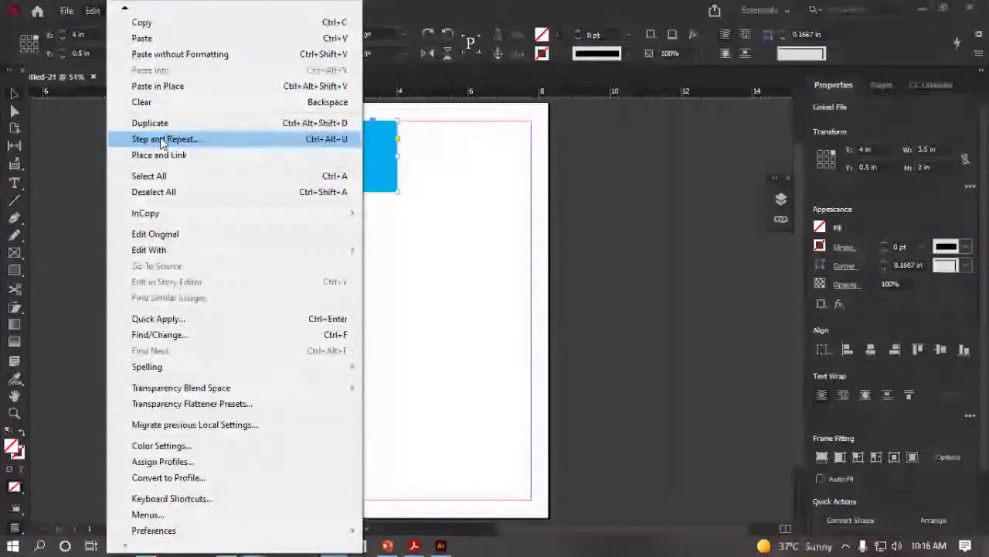
click(160, 139)
drag(451, 83, 585, 99)
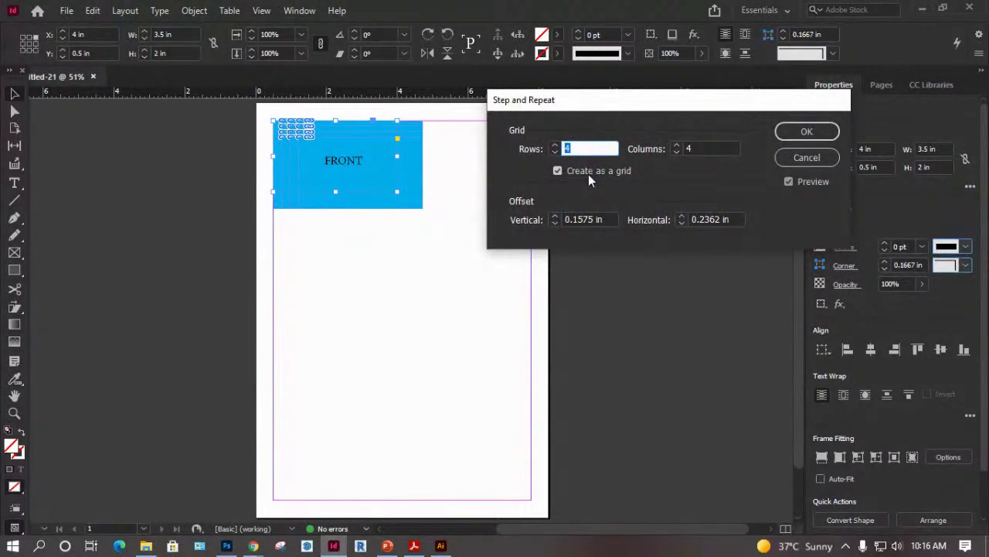
click(555, 223)
click(556, 215)
click(557, 213)
click(556, 214)
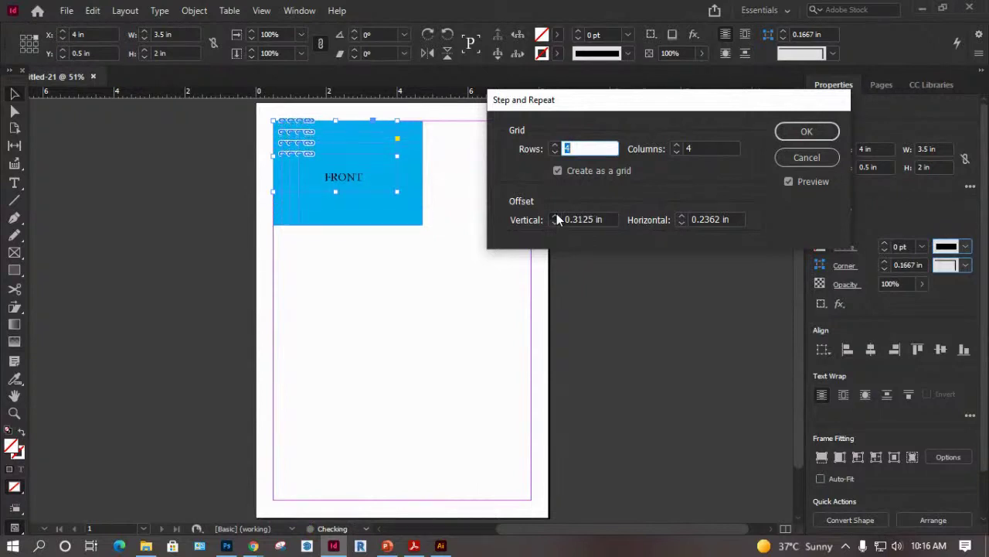
click(557, 213)
click(557, 214)
click(557, 214)
click(557, 213)
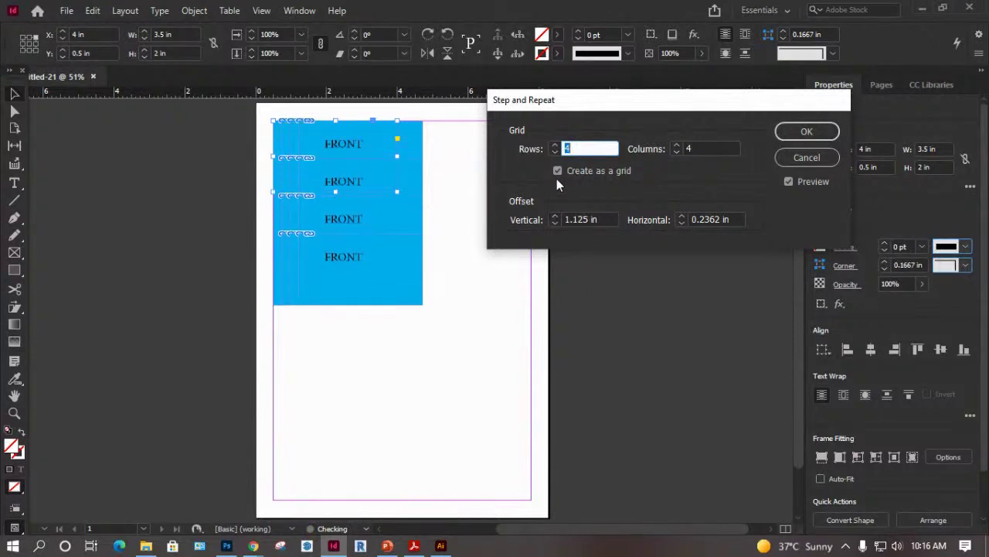
Reduce the repeat grid to 2 rows and 2 columns.
click(554, 152)
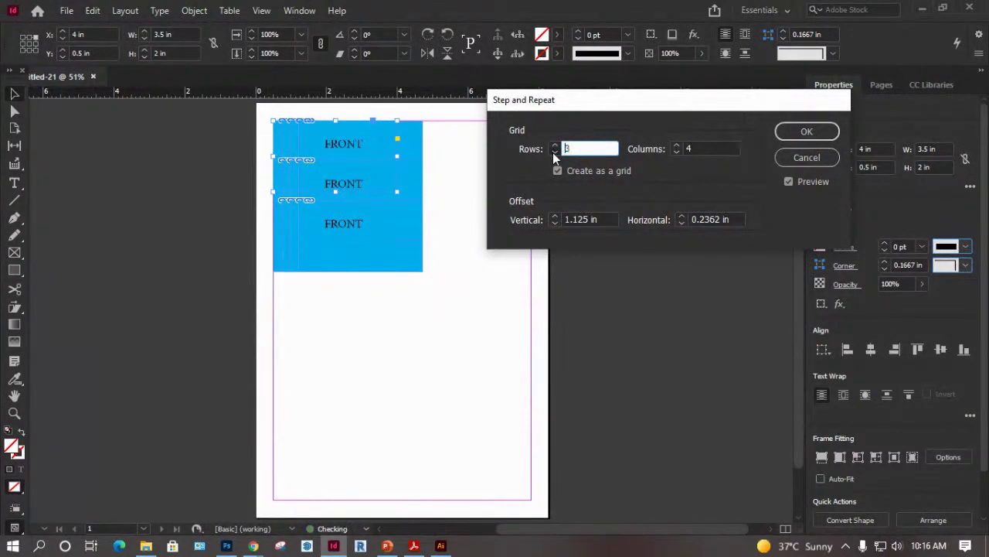
click(555, 152)
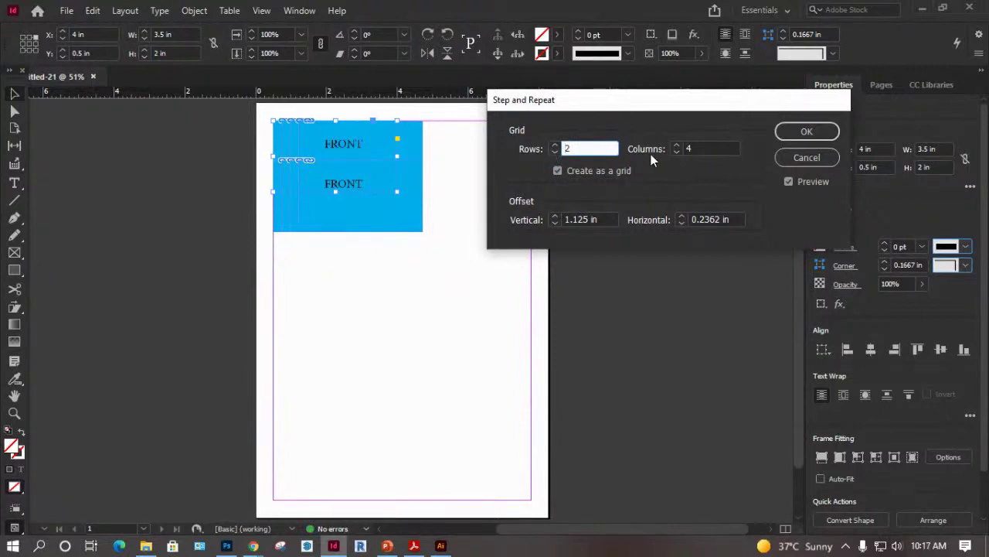
click(675, 151)
click(676, 152)
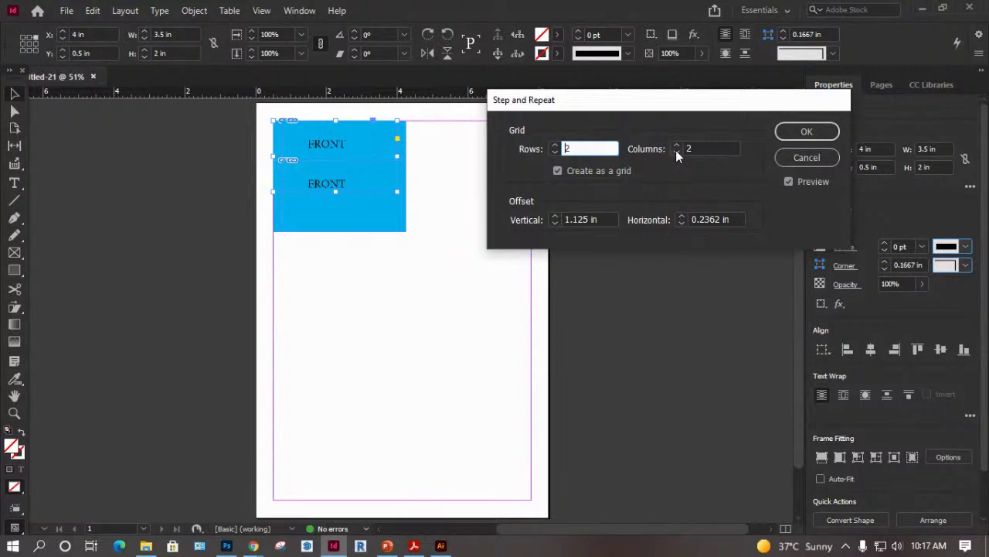
Set the grid's horizontal offset to 3.5 in so the two card columns sit side by side.
click(683, 215)
click(683, 216)
click(683, 216)
click(683, 215)
click(683, 215)
click(683, 216)
click(683, 217)
click(683, 216)
click(683, 216)
click(683, 216)
click(683, 216)
click(683, 217)
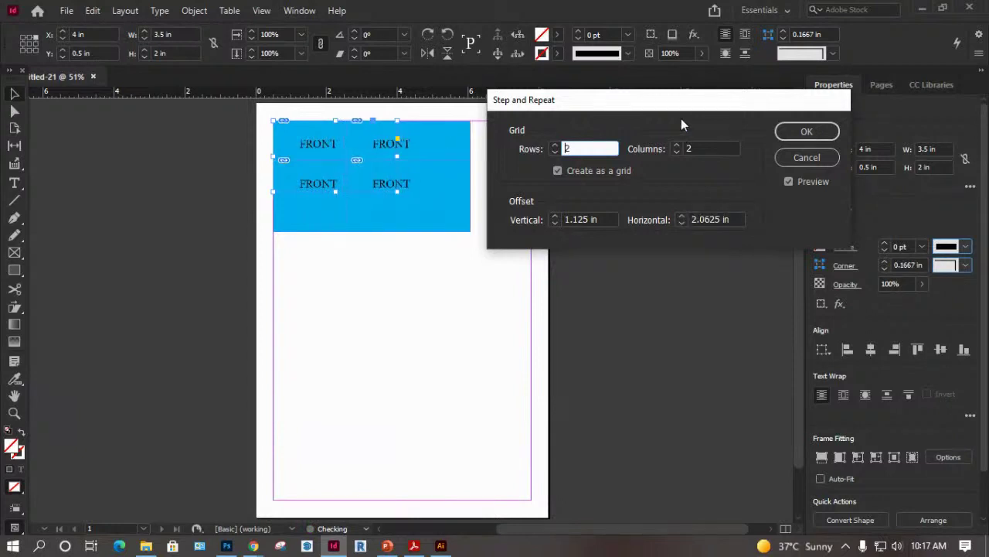
drag(681, 105, 758, 88)
click(759, 199)
click(759, 199)
click(759, 199)
click(759, 200)
click(759, 200)
click(759, 200)
click(759, 199)
click(759, 199)
click(759, 199)
click(759, 200)
click(759, 200)
click(757, 206)
click(757, 206)
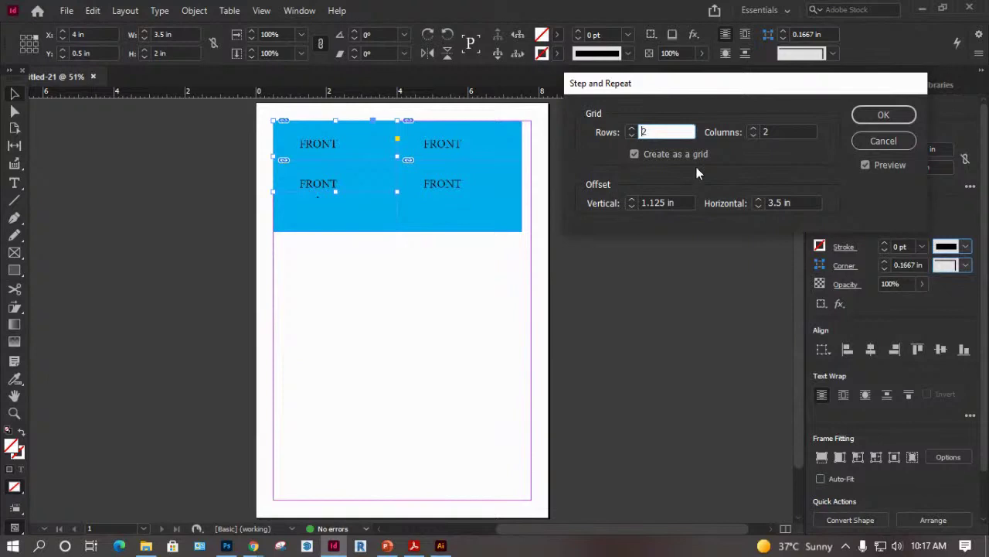
Set the vertical offset of the repeated card grid to 2 in so the rows sit edge to edge.
click(630, 205)
click(630, 200)
drag(631, 204, 630, 203)
click(632, 206)
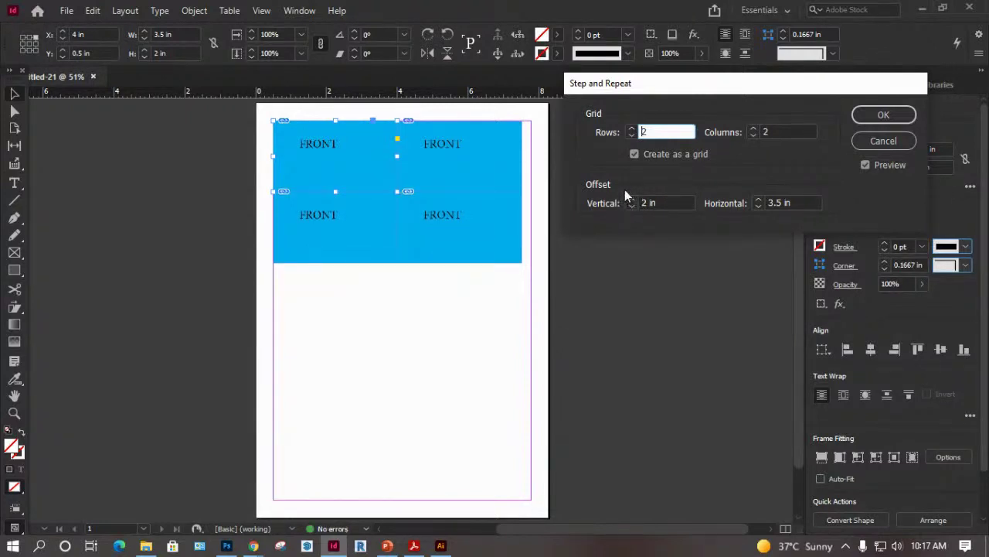
Increase the repeat grid to 5 rows and apply Step and Repeat.
click(631, 128)
click(631, 128)
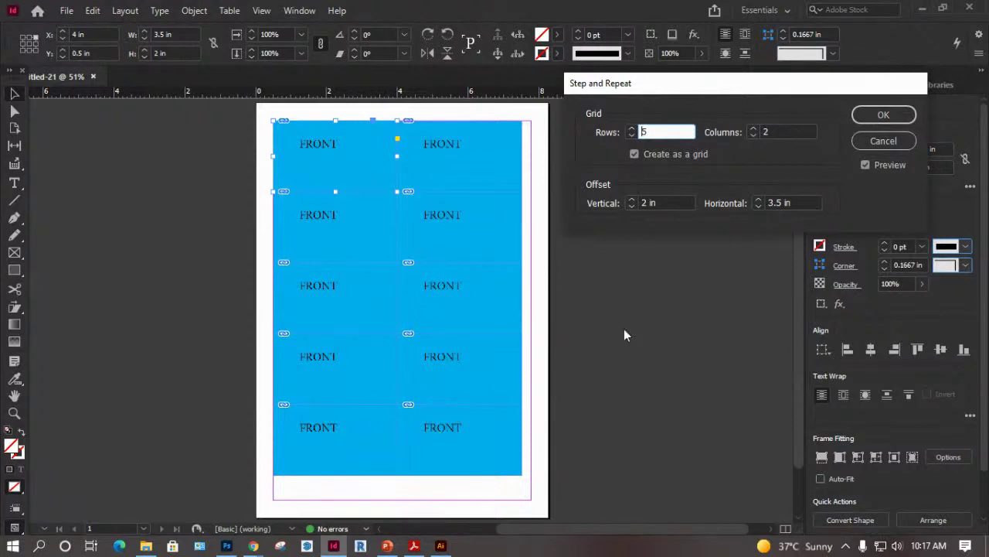
click(881, 114)
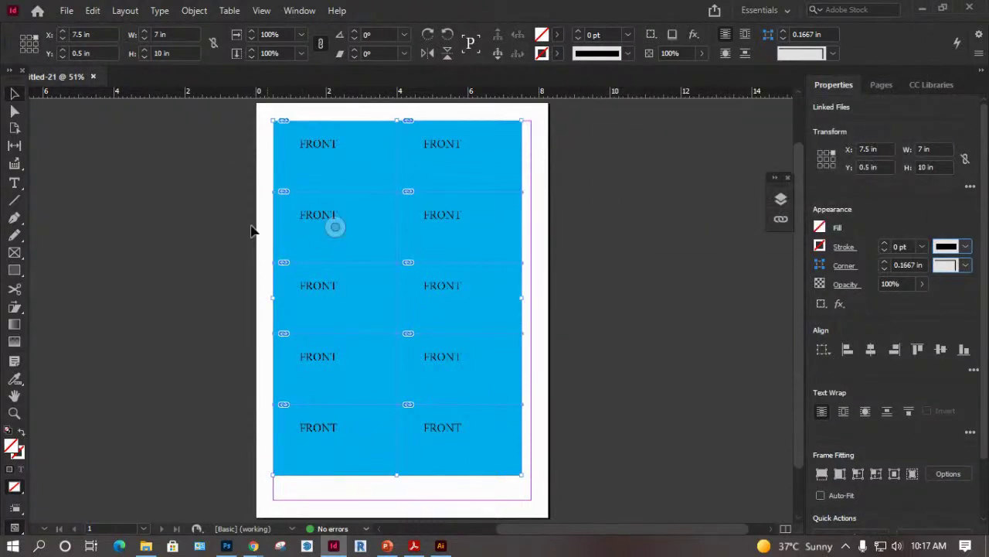
Show the document's linked files to review the repeated card links, and deselect all the cards.
click(312, 147)
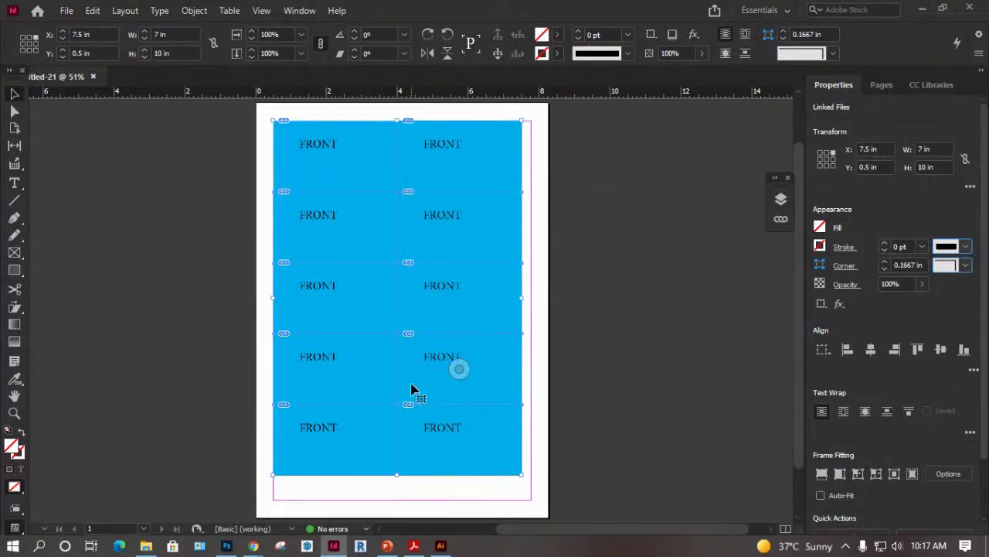
click(779, 219)
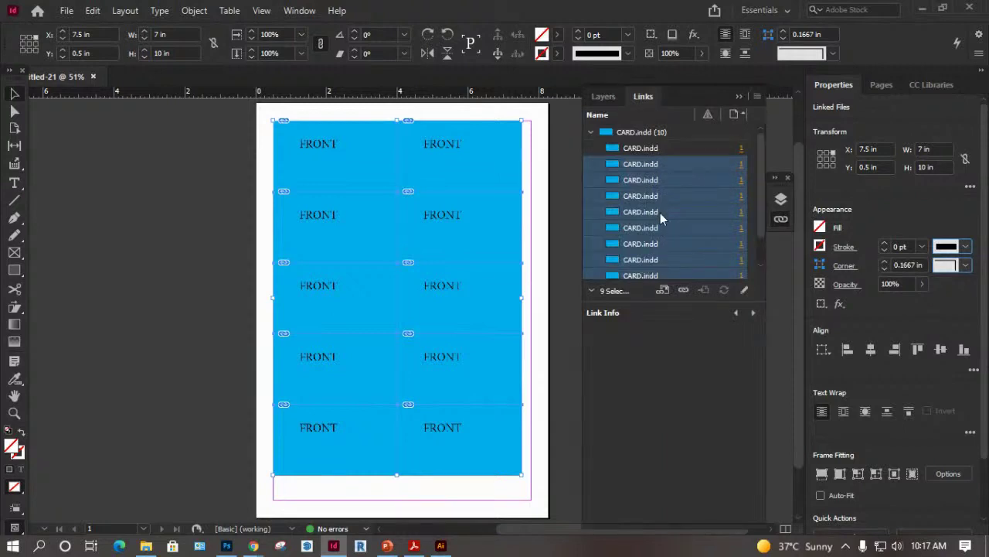
click(332, 296)
click(335, 227)
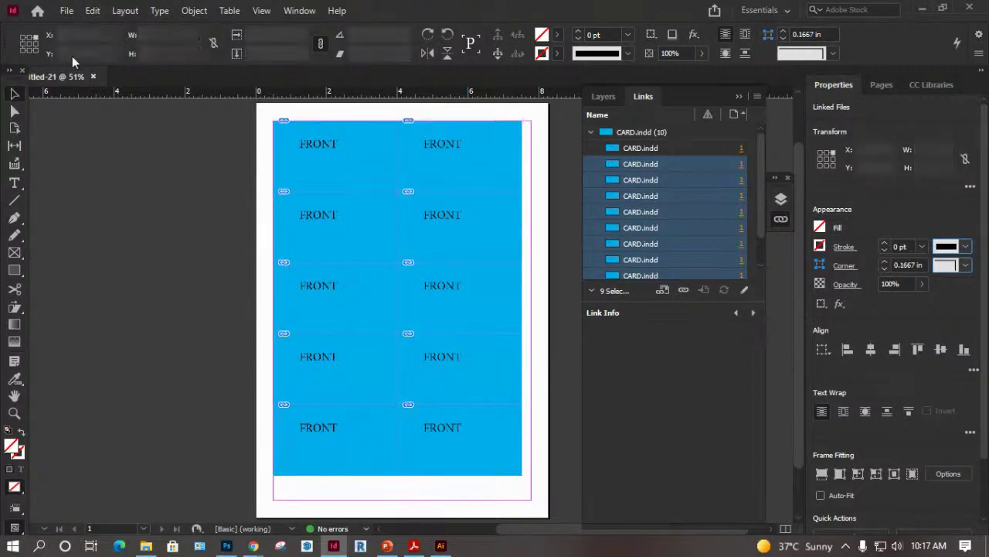
key(ctrl+shift+a)
Start packaging the document and review its Links and Images, keeping the page visible beside the dialog.
click(67, 11)
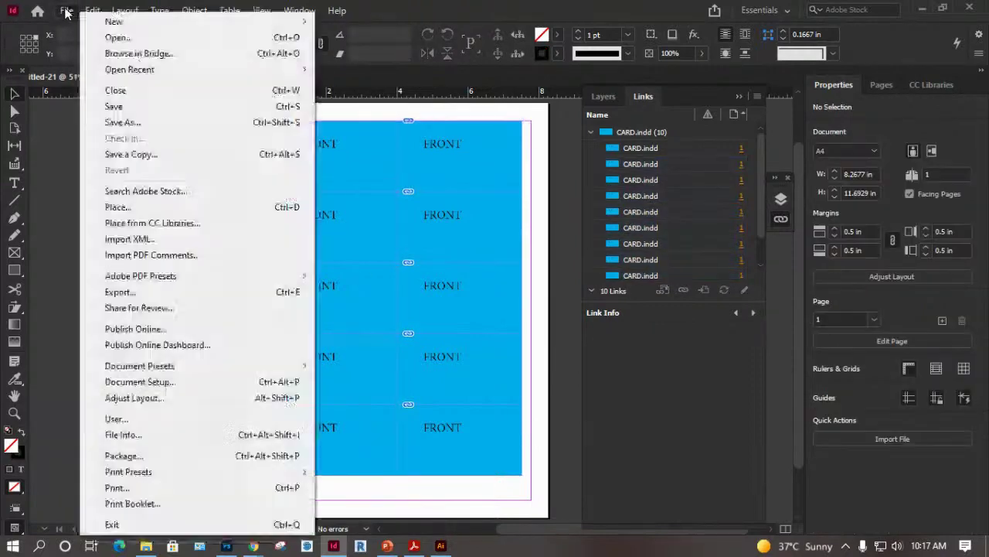
click(124, 455)
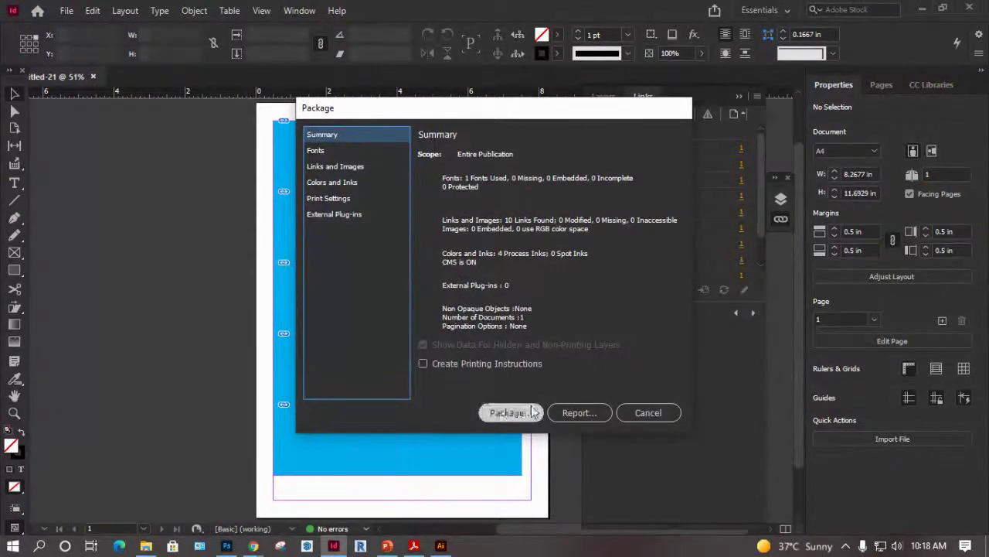
click(340, 167)
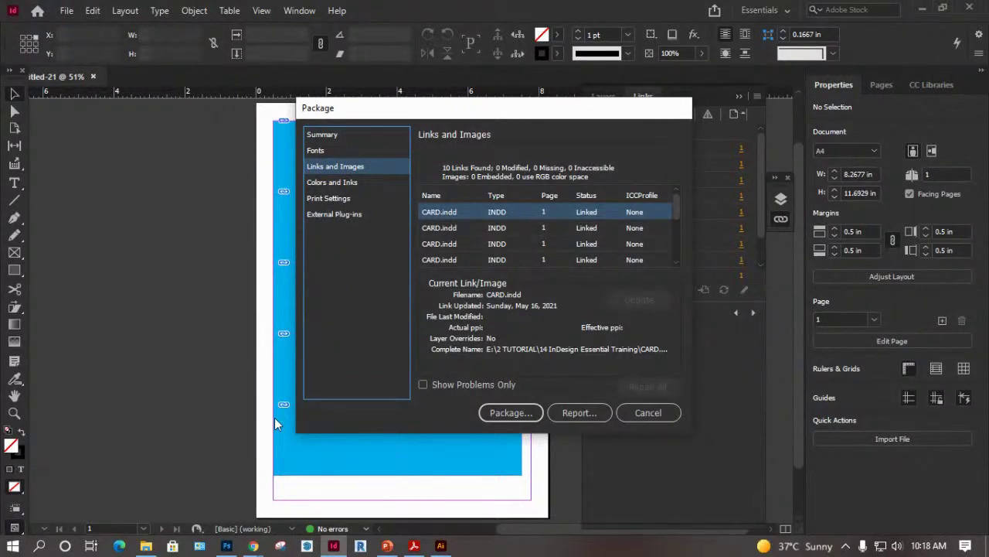
drag(449, 112, 511, 100)
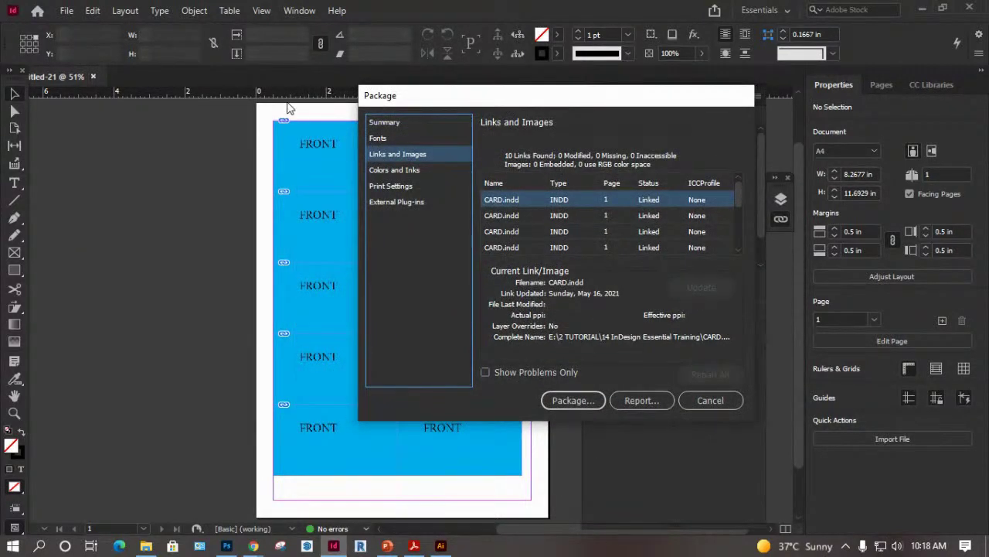
Proceed with packaging and save the document as CARD FOR PRINTING in the training folder.
click(569, 400)
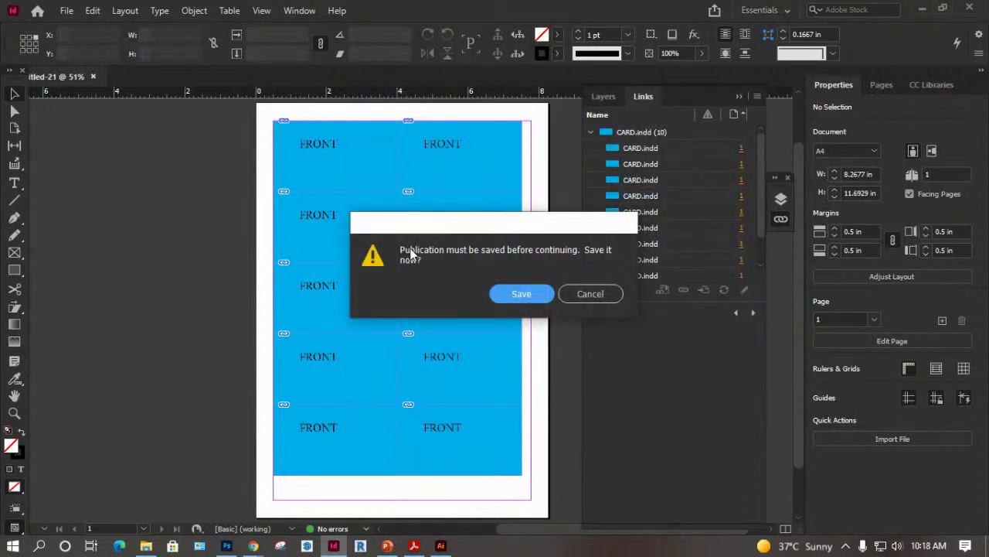
click(527, 293)
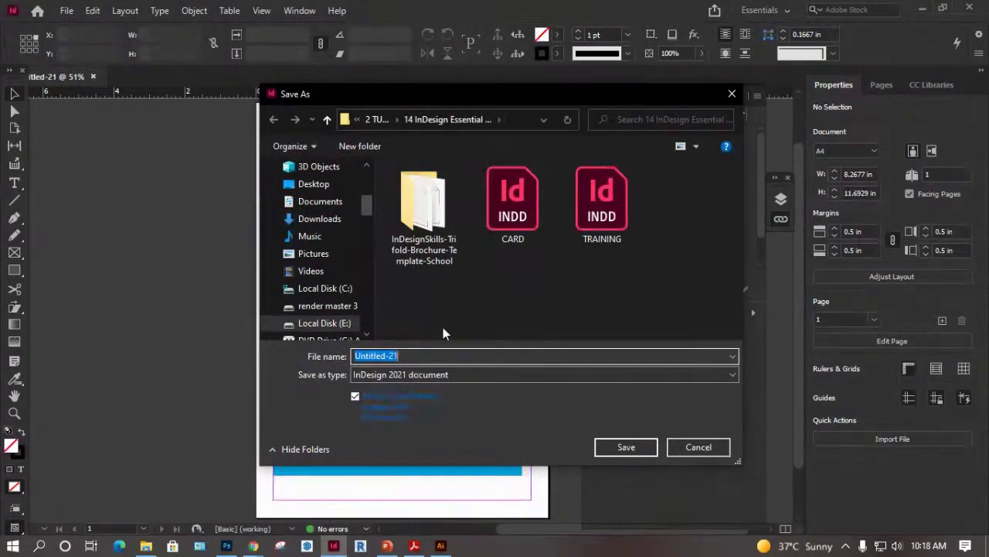
text(CARD FOR PRIN)
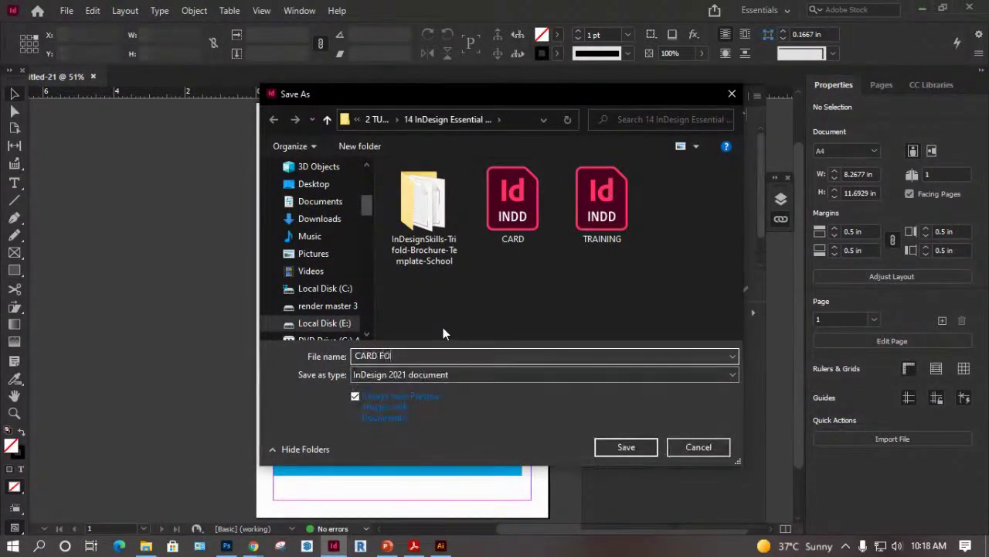
text(TING)
click(632, 449)
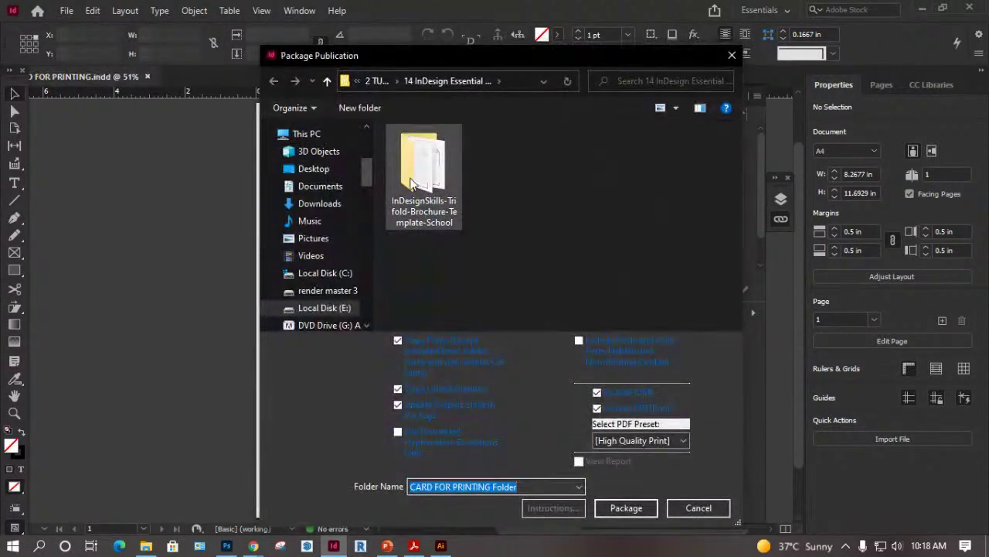
click(521, 228)
right_click(521, 226)
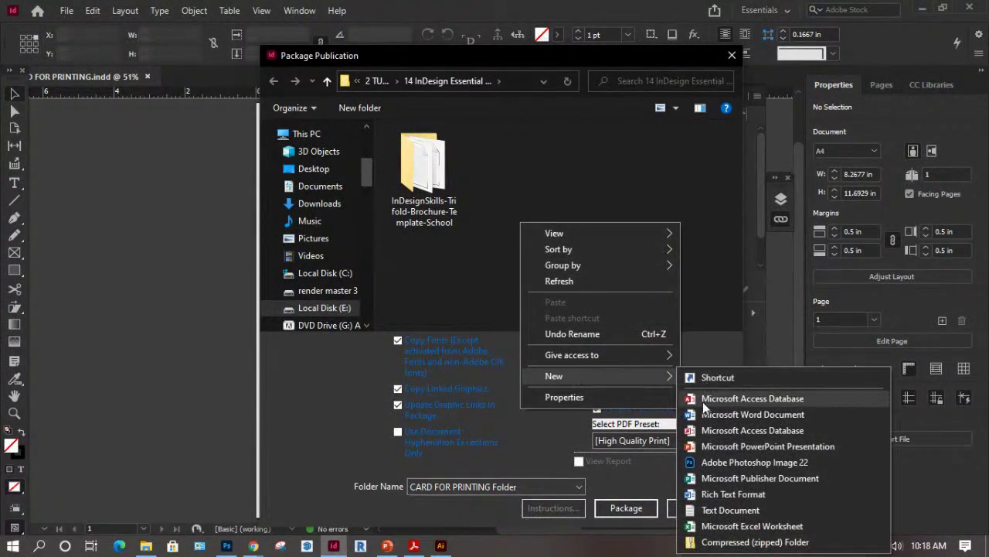
click(456, 126)
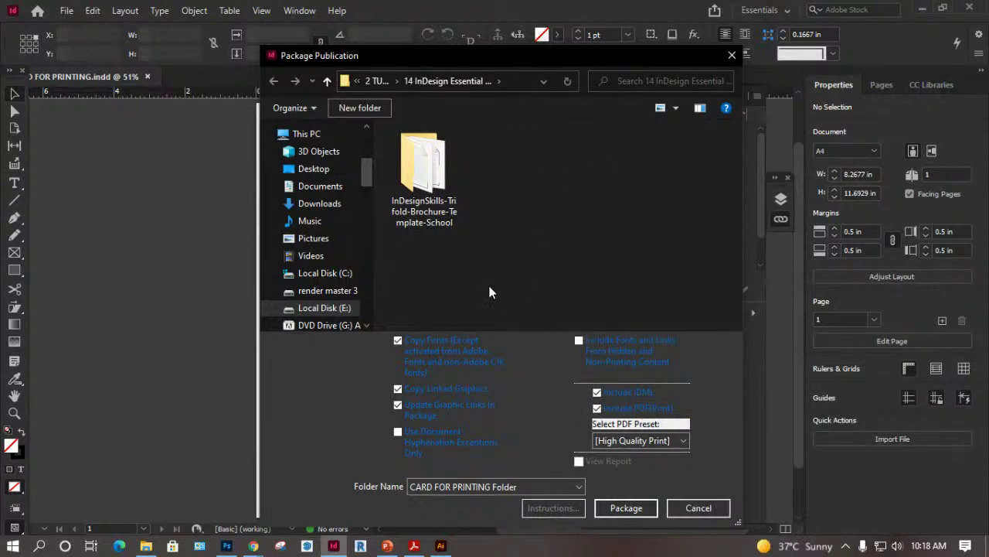
Package the publication into CARD FOR PRINTING Folder with the High Quality Print PDF preset, accepting the font copying restrictions.
click(629, 510)
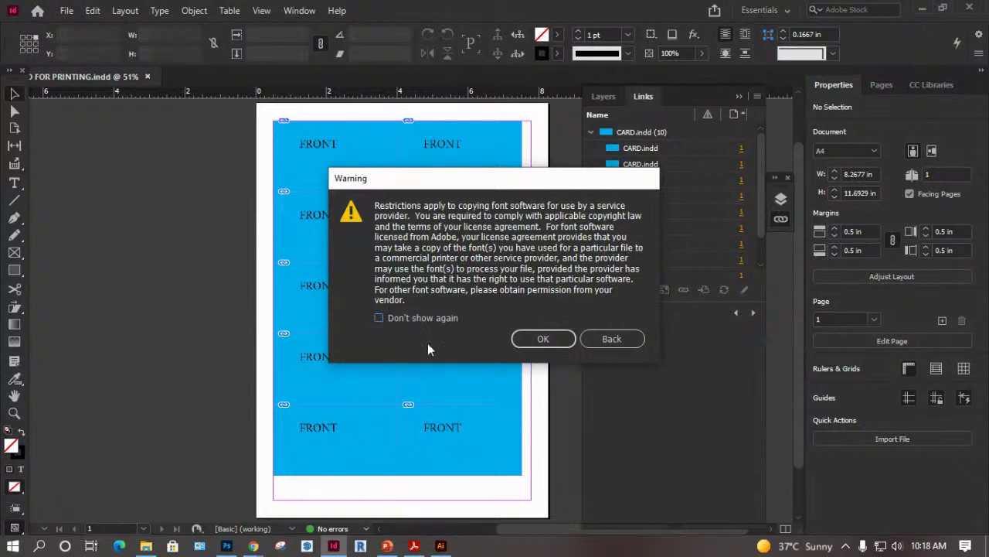
click(544, 339)
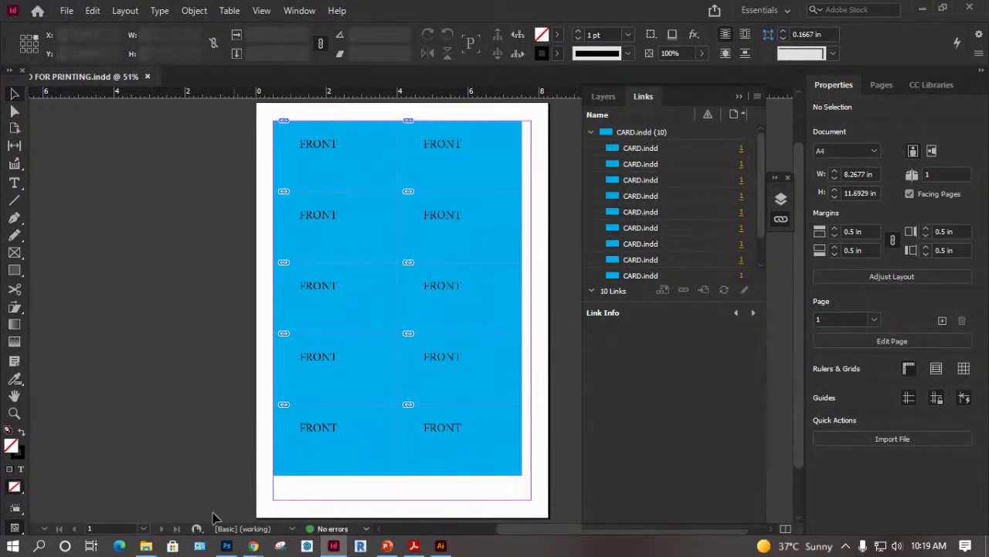
Switch to File Explorer and open the packaged CARD FOR PRINTING Folder.
click(151, 546)
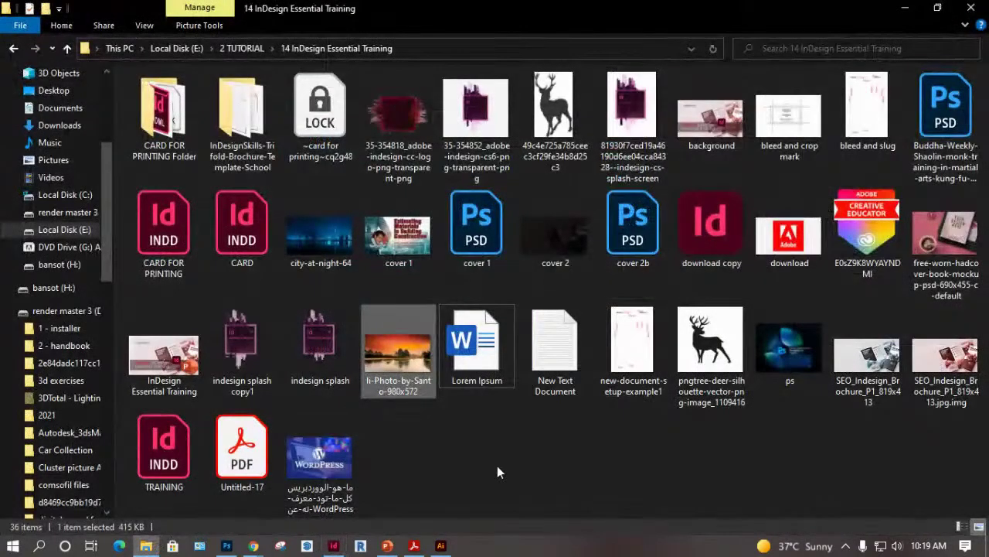
click(497, 465)
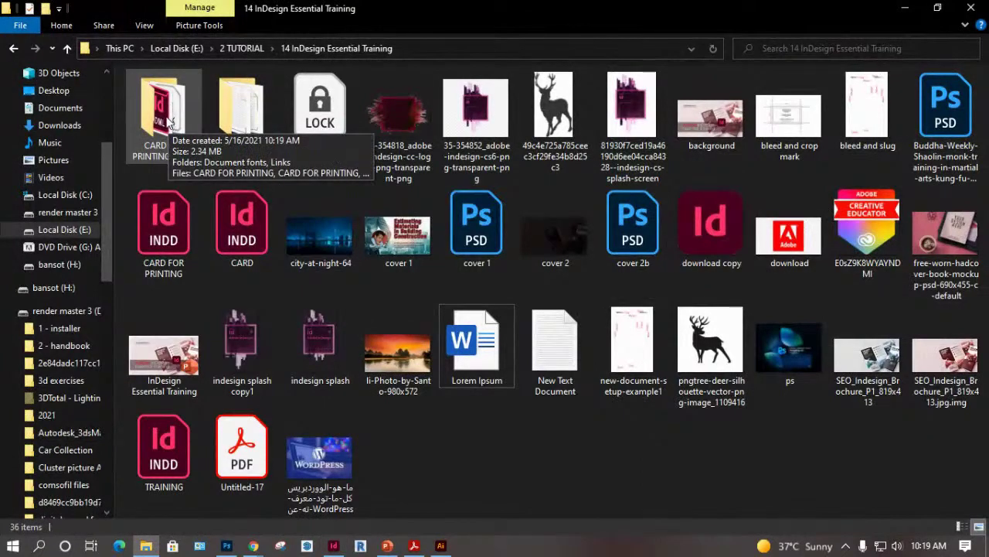
double_click(172, 124)
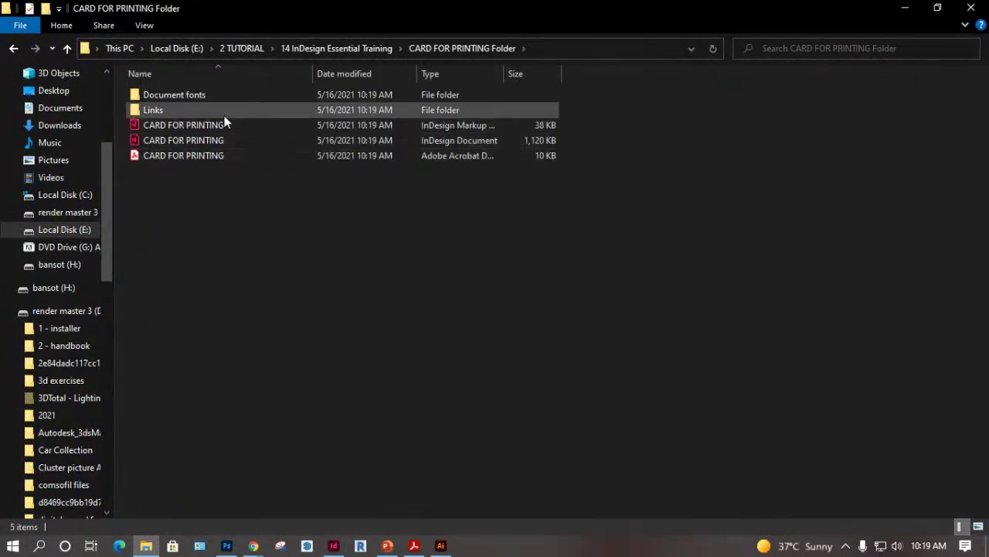
Open the packaged CARD FOR PRINTING PDF in Acrobat, view the whole page, close it, and return to the package folder.
double_click(170, 157)
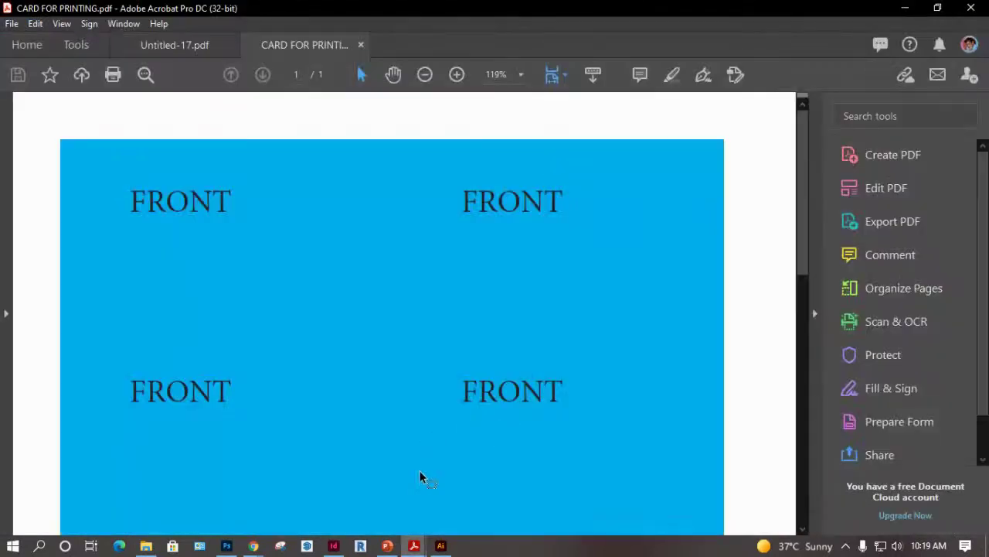
scroll(395, 249, down, 4)
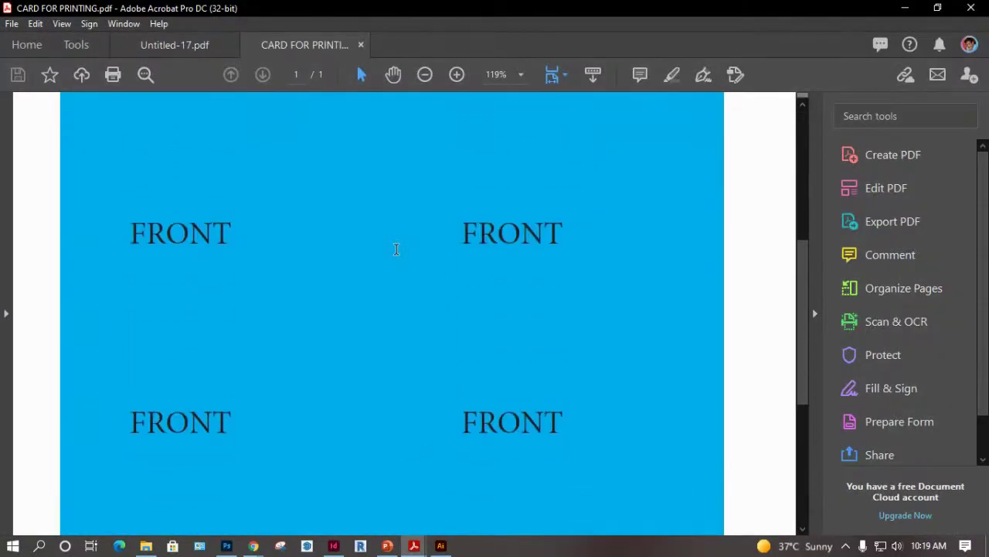
scroll(396, 248, down, 9)
scroll(395, 248, up, 13)
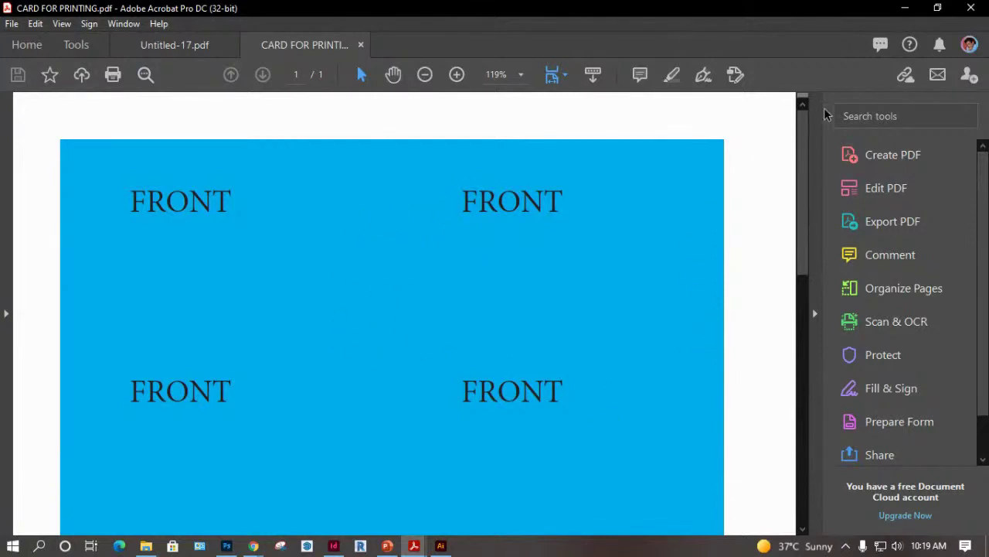
click(969, 8)
click(480, 303)
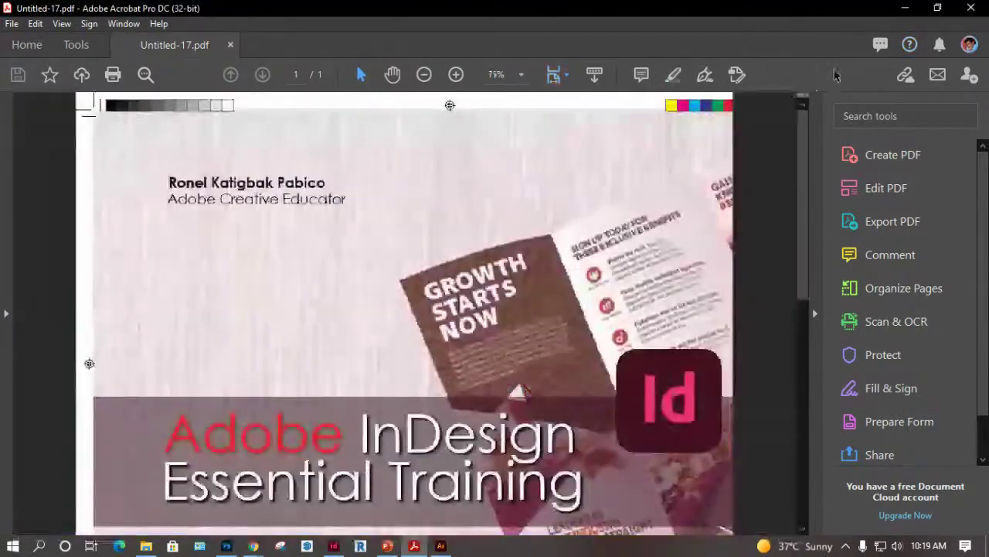
click(905, 7)
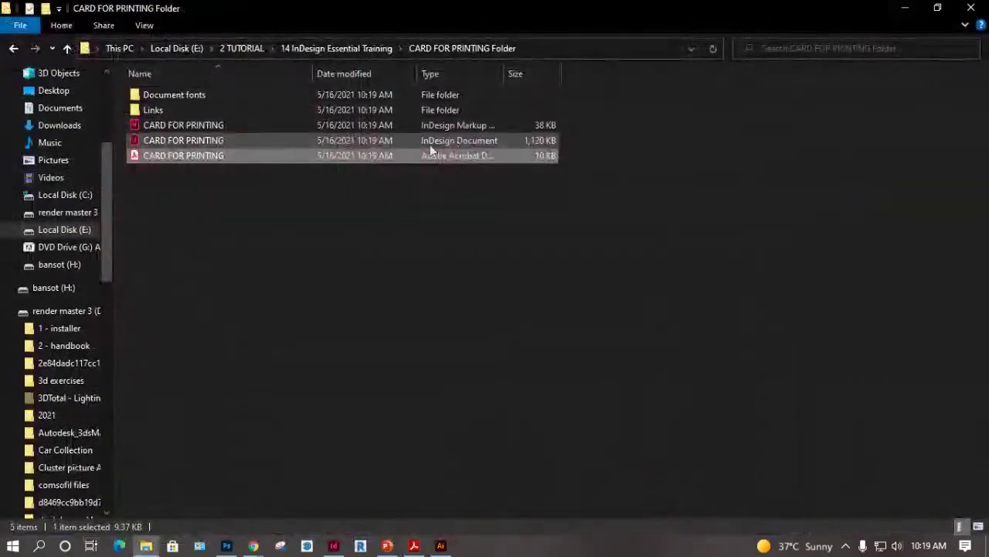
Examine the packaged InDesign files and the Links and Document fonts folders, and return to InDesign.
click(203, 126)
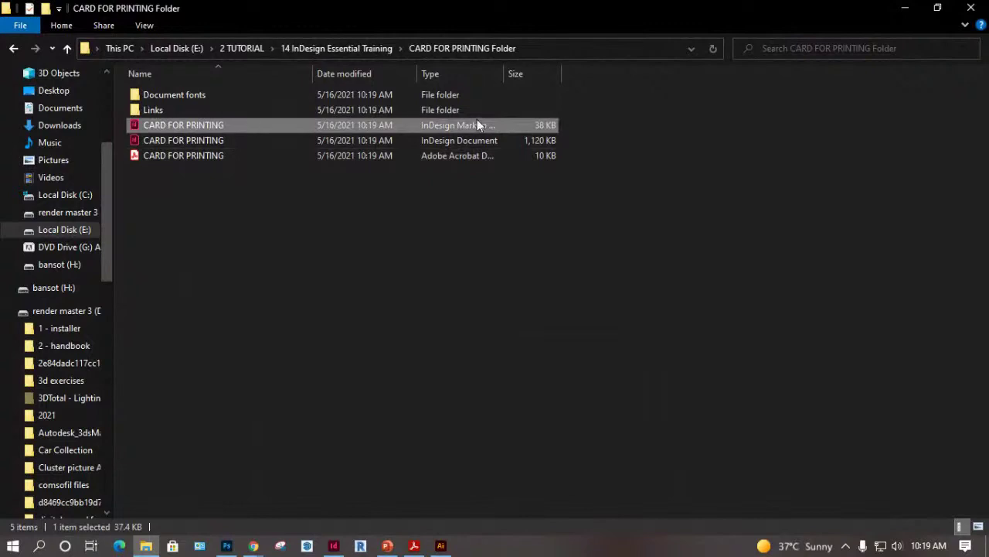
click(184, 139)
double_click(159, 107)
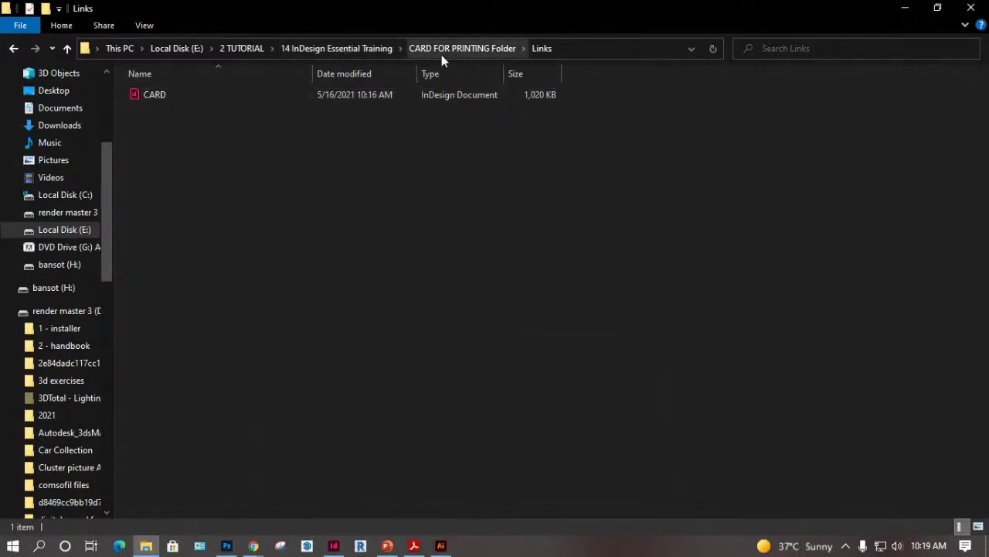
click(442, 53)
double_click(187, 91)
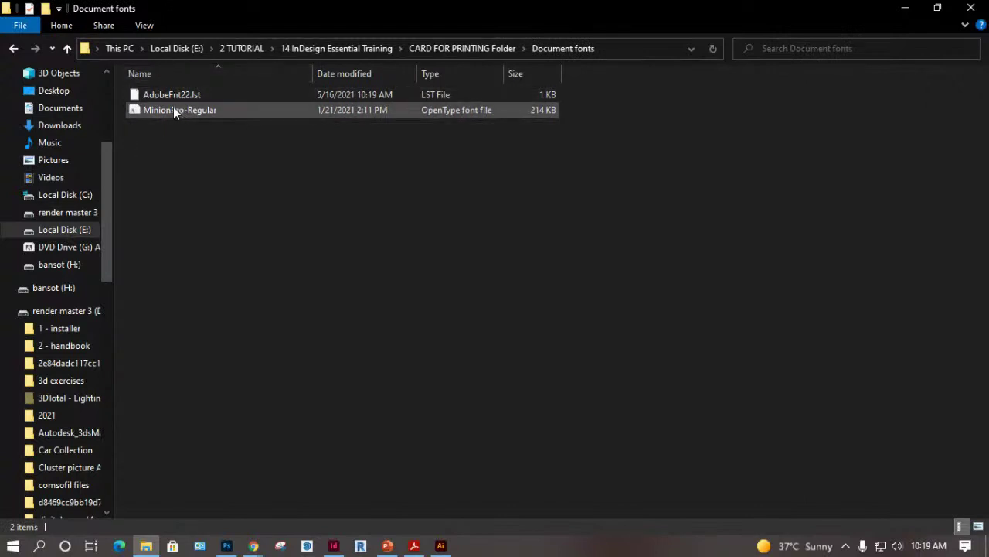
click(903, 7)
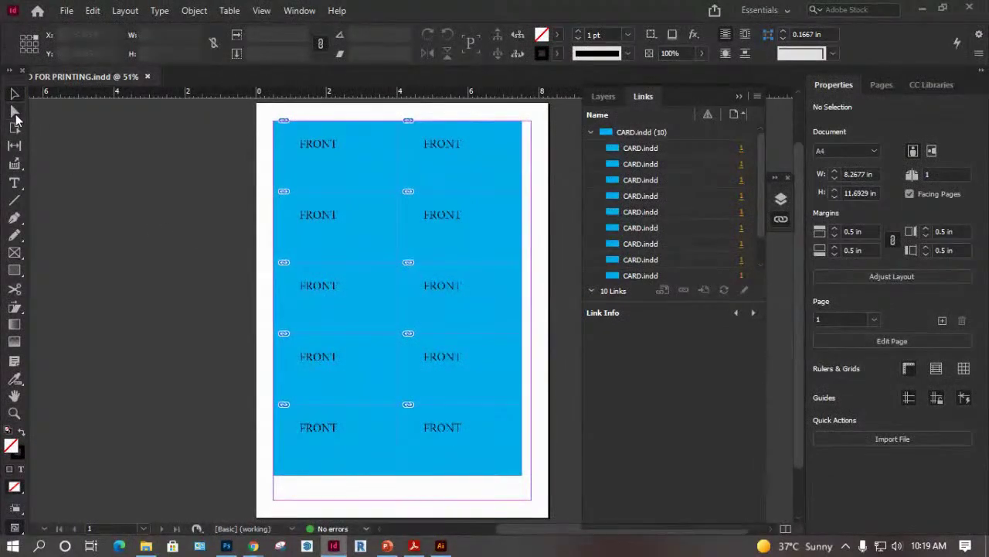
click(15, 112)
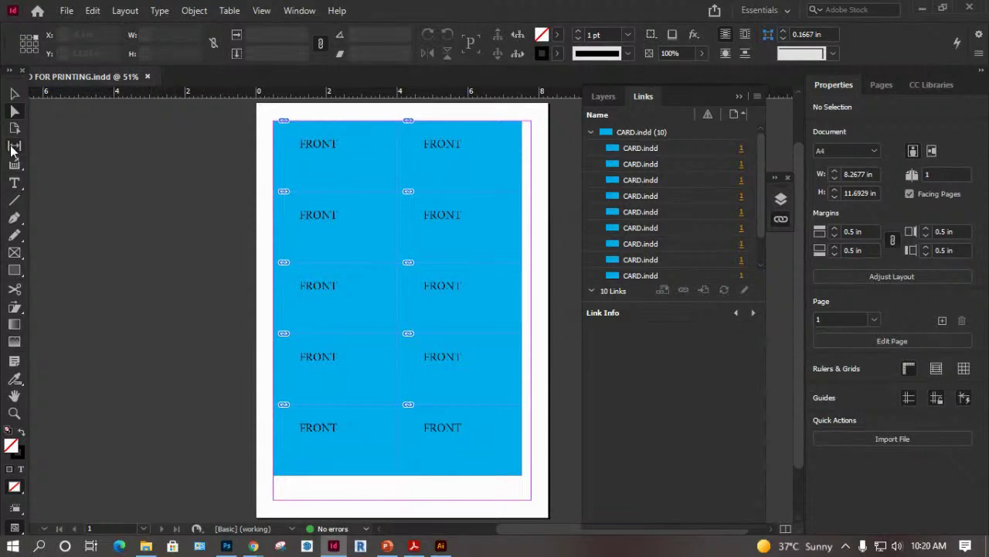
click(92, 10)
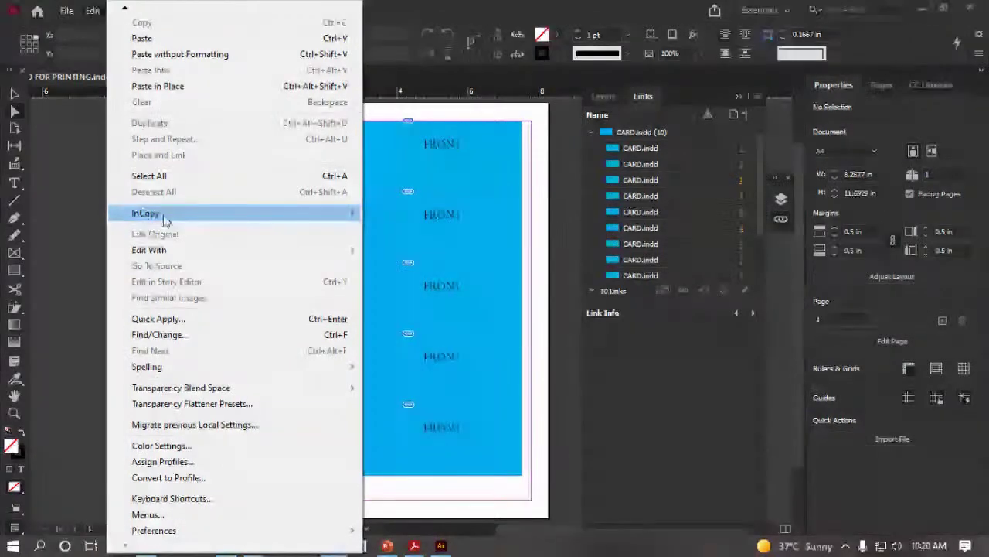
mouse_move(166, 218)
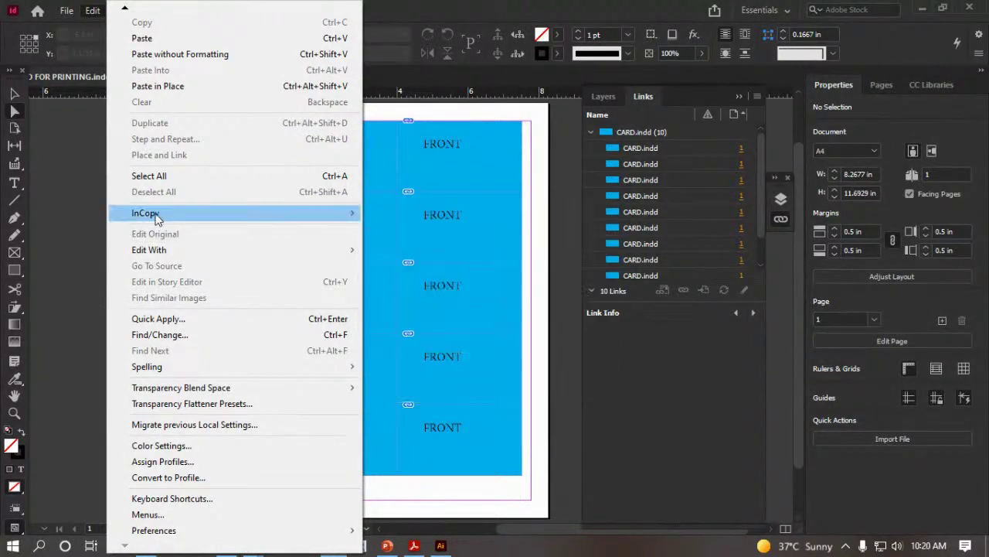
click(540, 317)
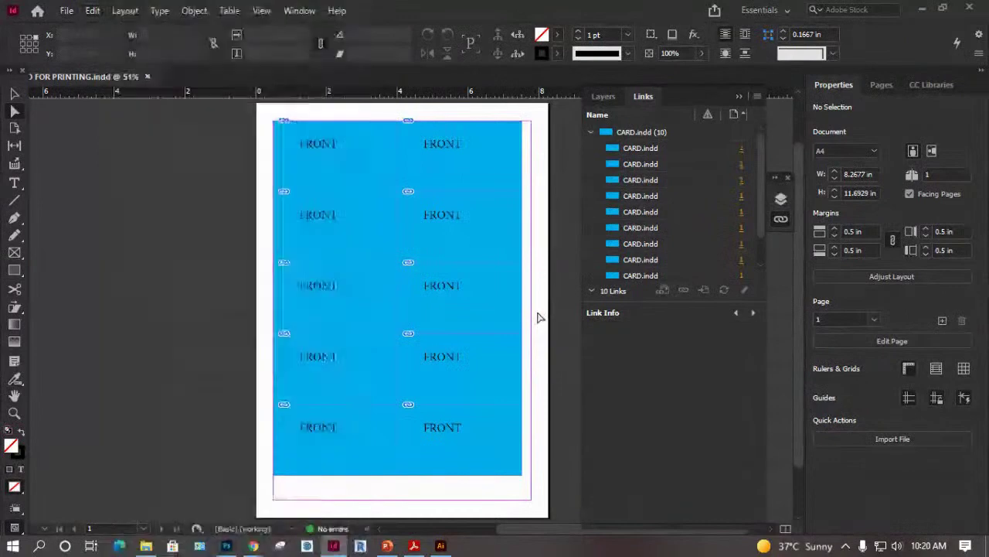
click(120, 12)
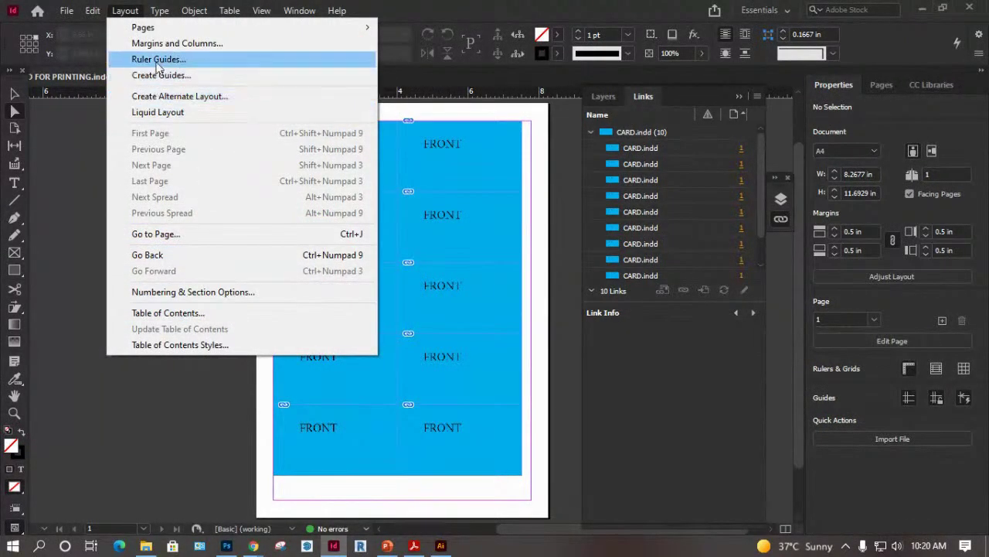
Examine the available type, object, table and view commands for the business card document.
mouse_move(163, 13)
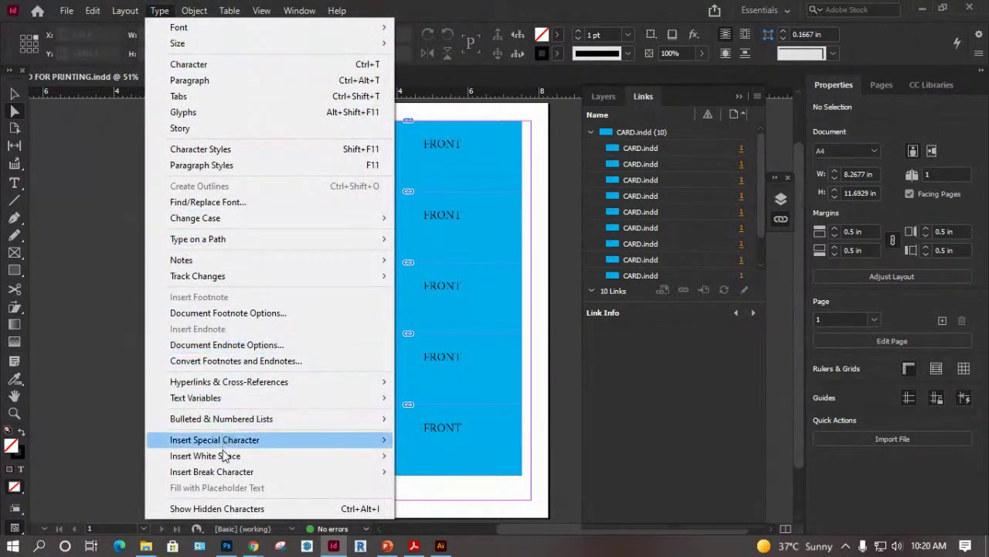
mouse_move(280, 424)
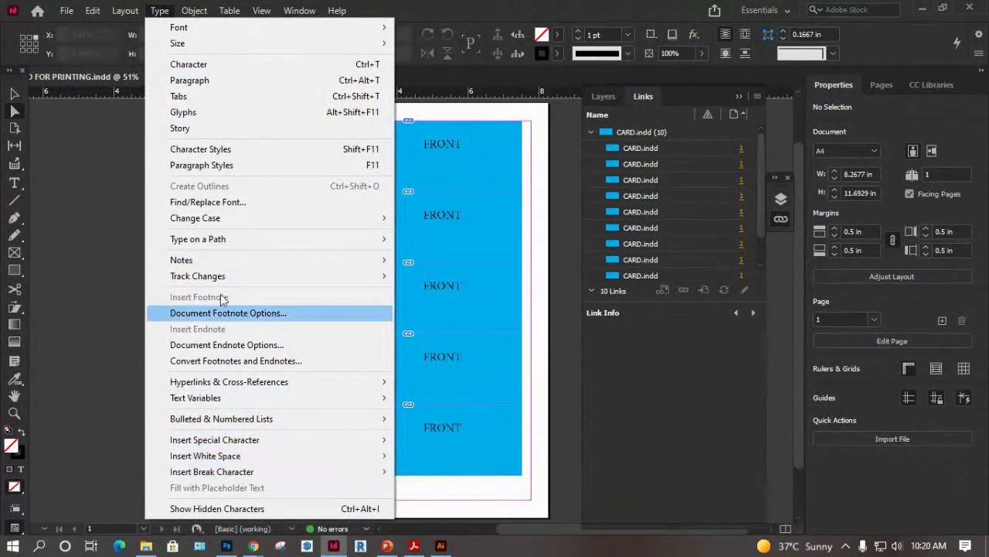
mouse_move(202, 16)
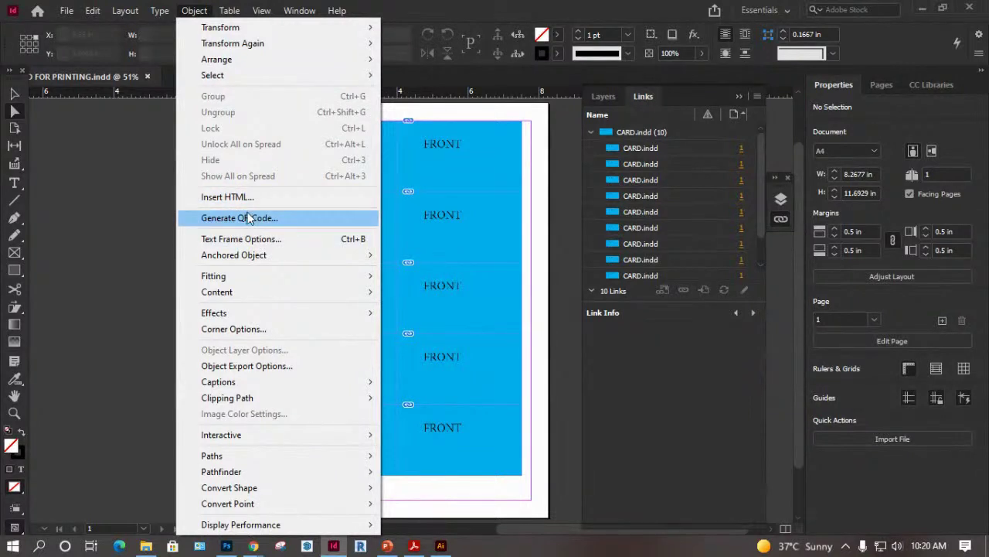
click(133, 243)
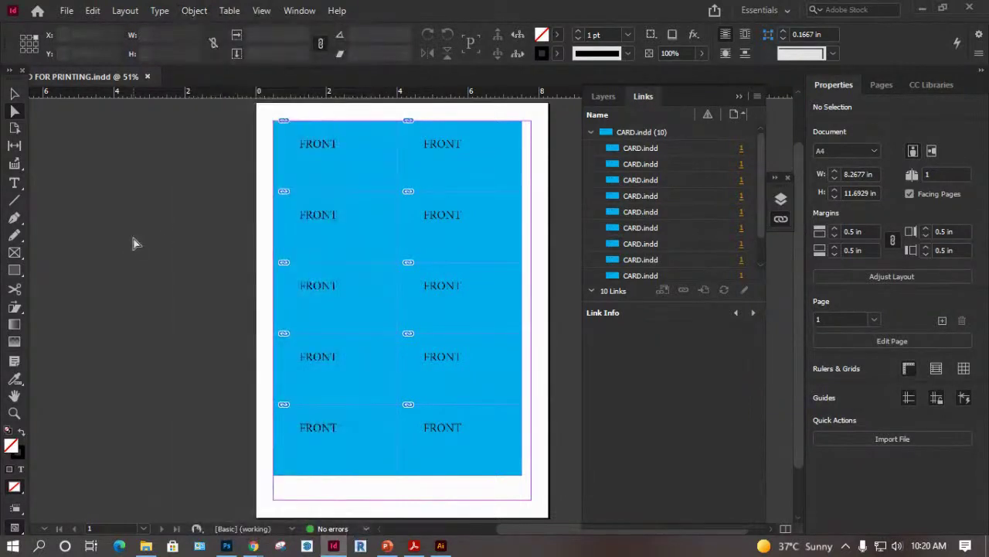
click(227, 11)
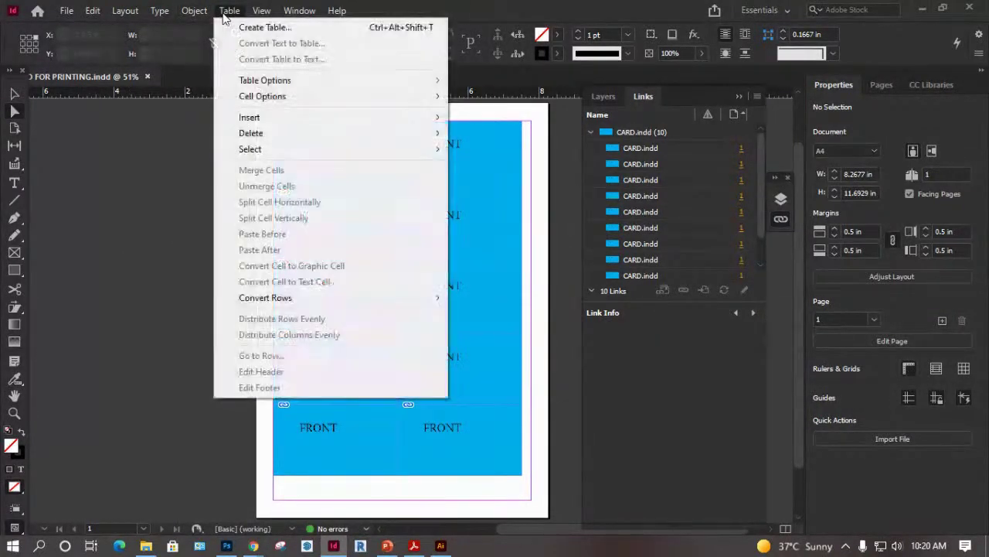
mouse_move(262, 11)
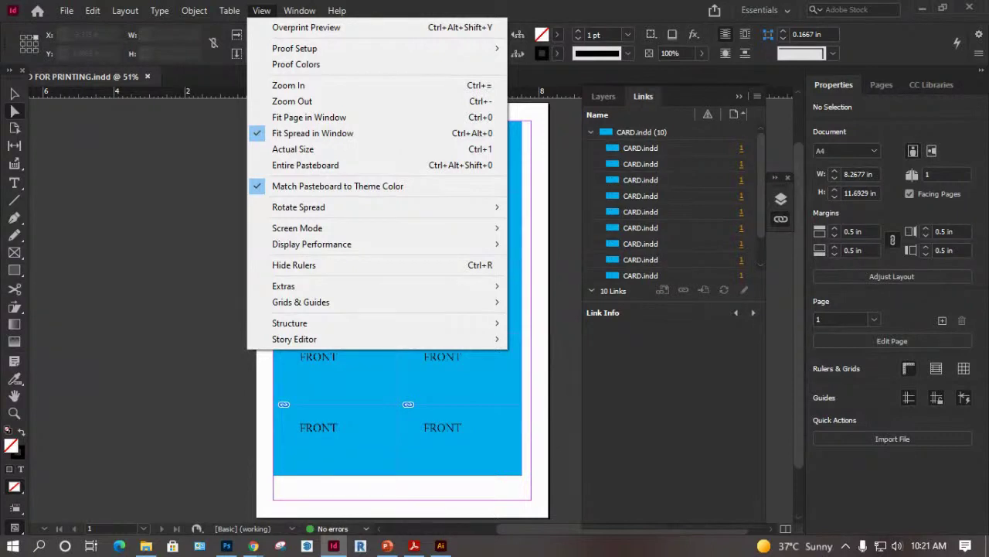
click(313, 133)
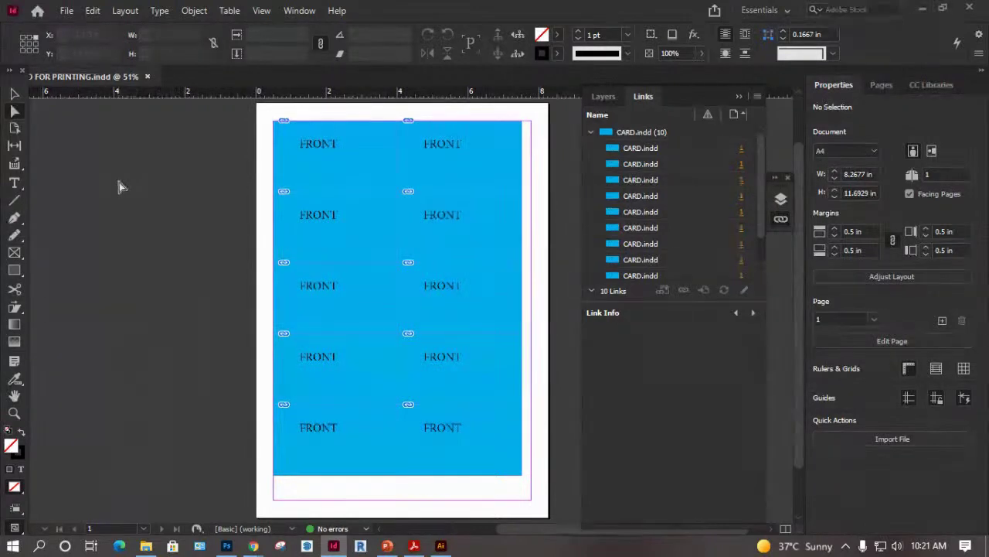
click(21, 92)
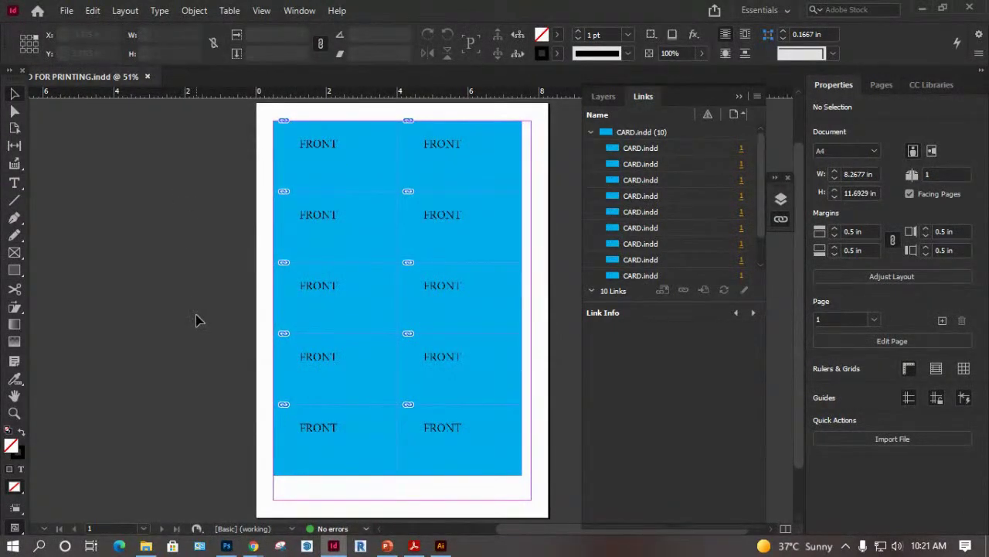
click(262, 10)
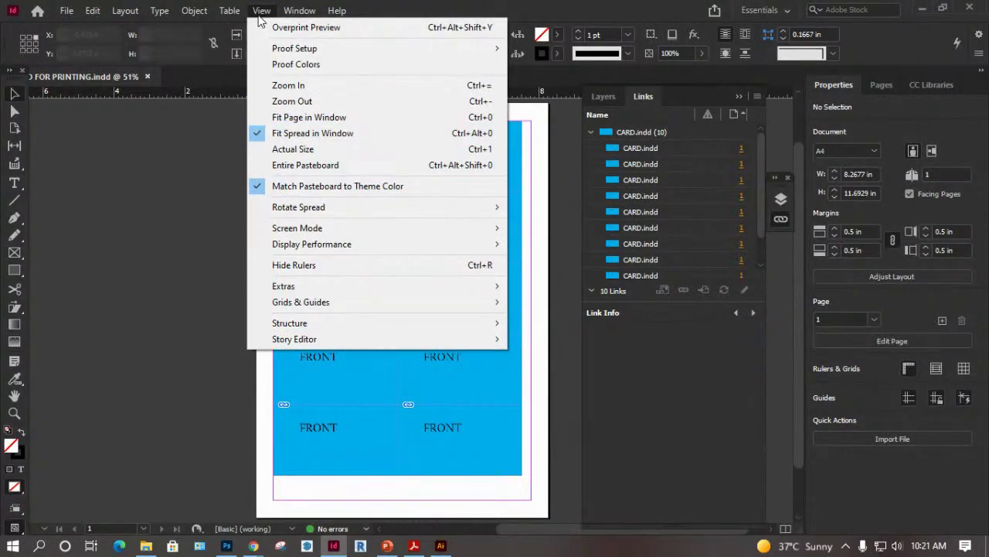
mouse_move(232, 16)
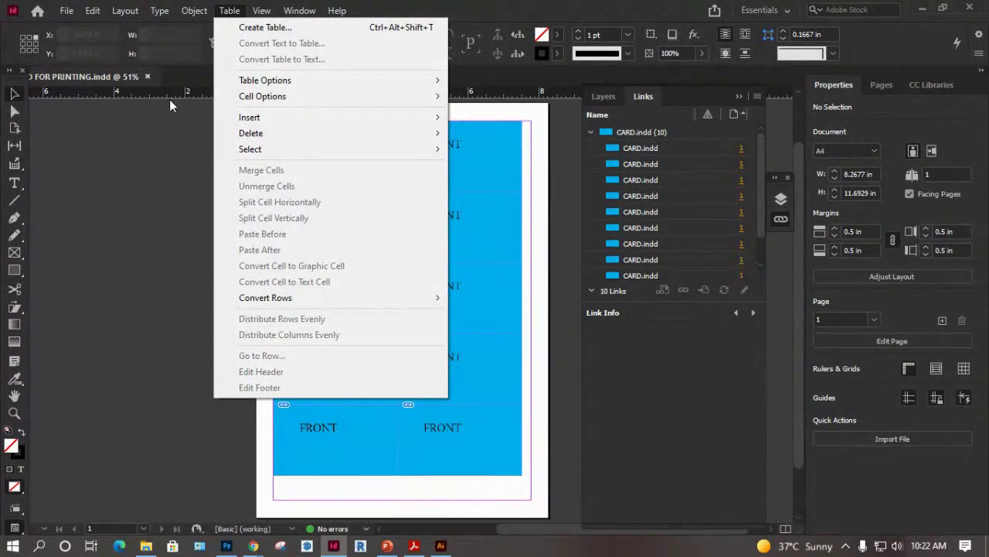
key(Escape)
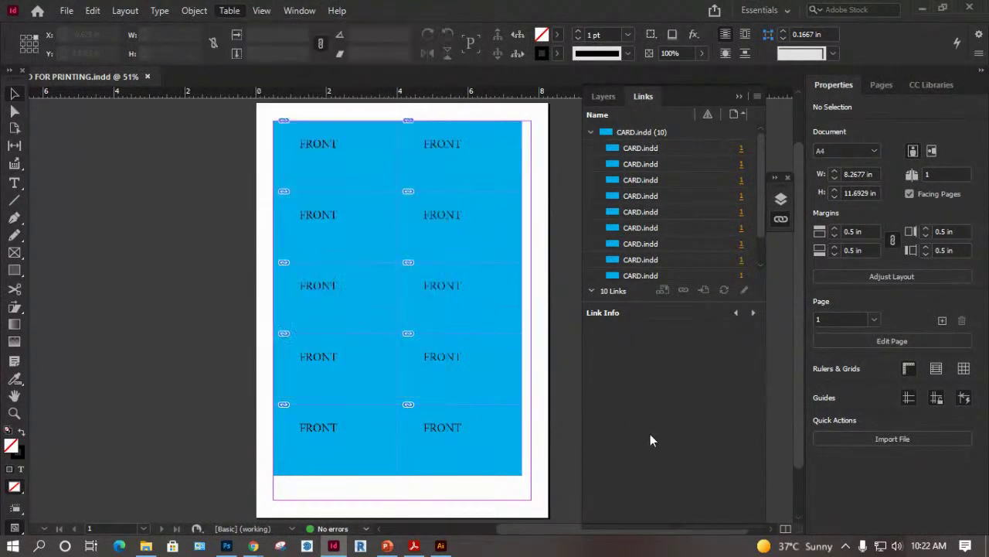
Collapse the Links panel, close the CARD FOR PRINTING document, and open the recent TRAINING.indd file.
click(738, 96)
click(147, 76)
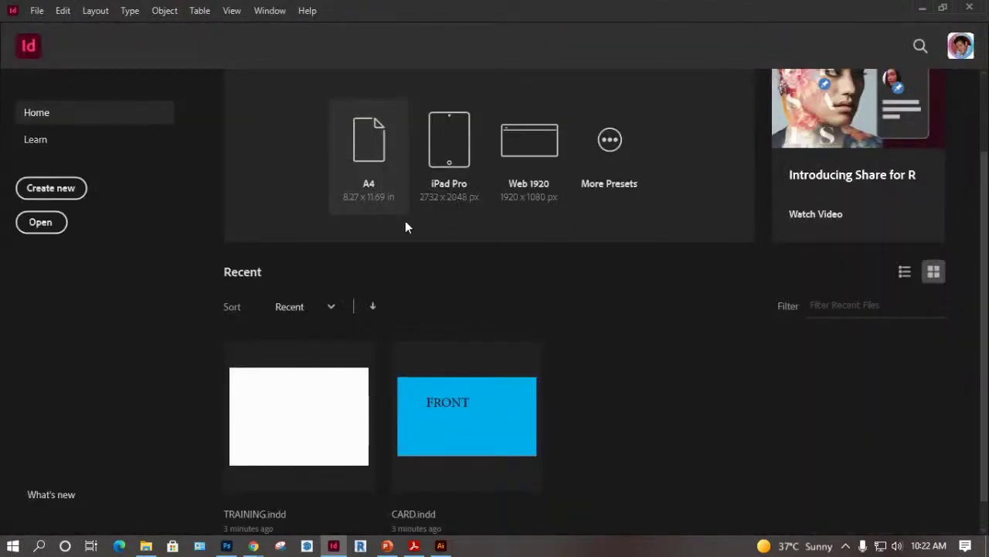
click(300, 422)
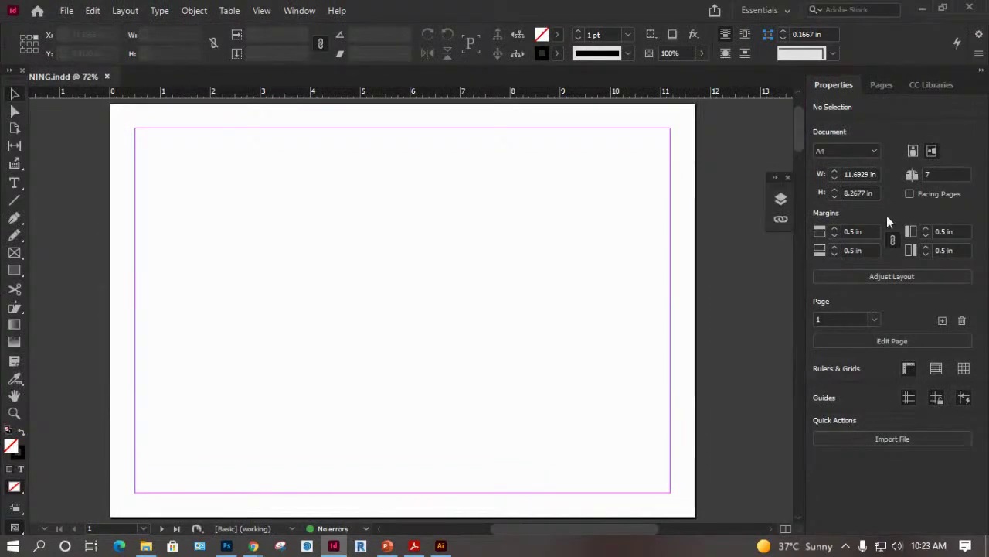
Look over the document's page thumbnails and properties, and open the A-Master spread.
click(880, 87)
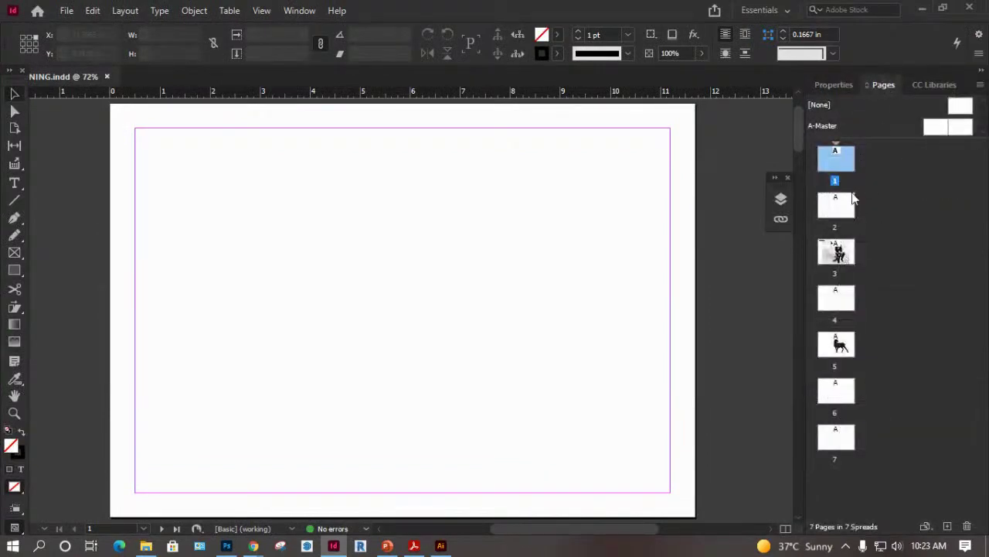
click(881, 435)
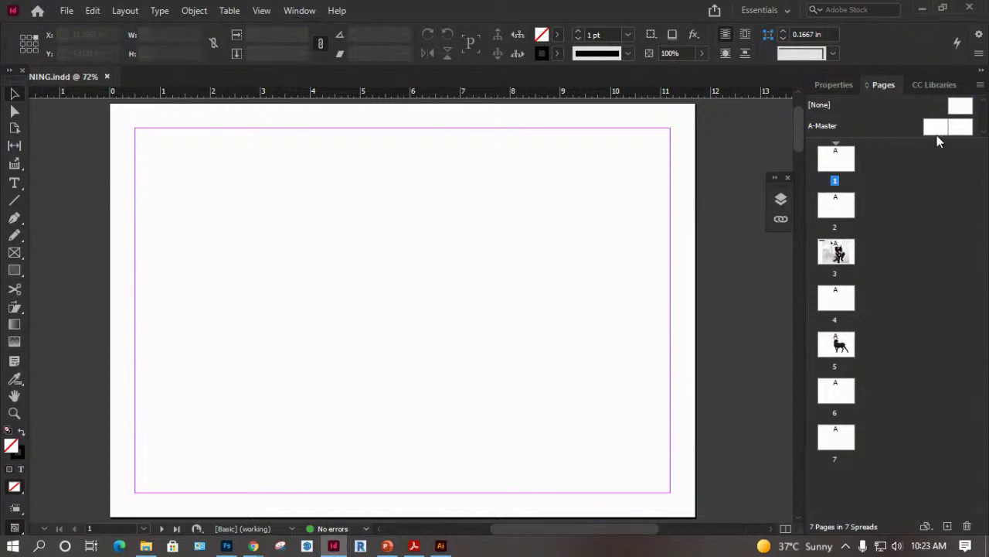
click(834, 85)
click(879, 85)
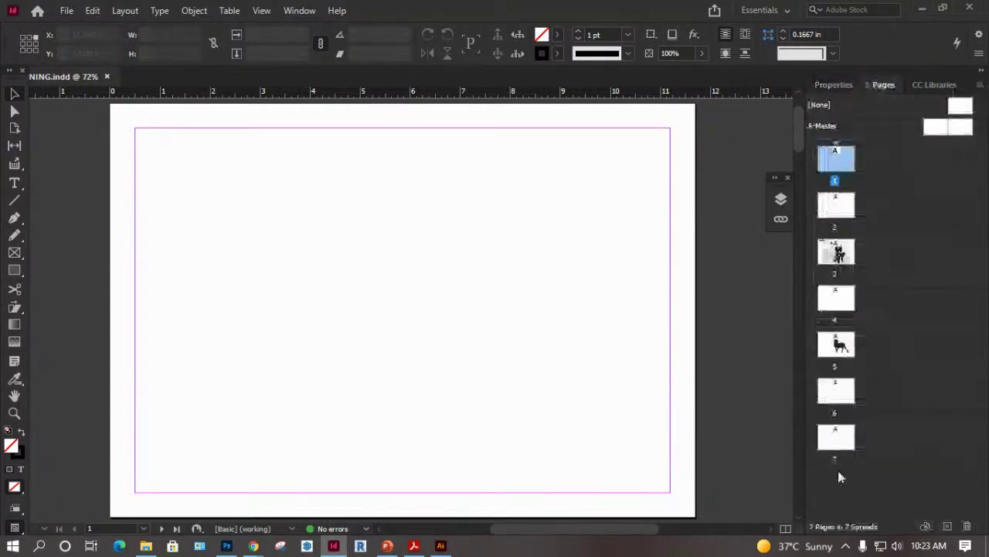
click(835, 86)
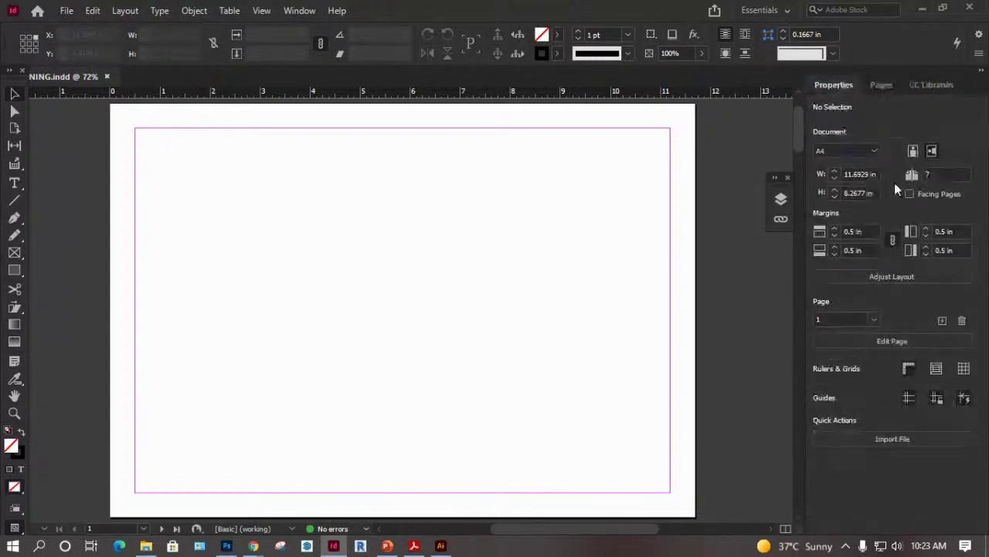
click(881, 85)
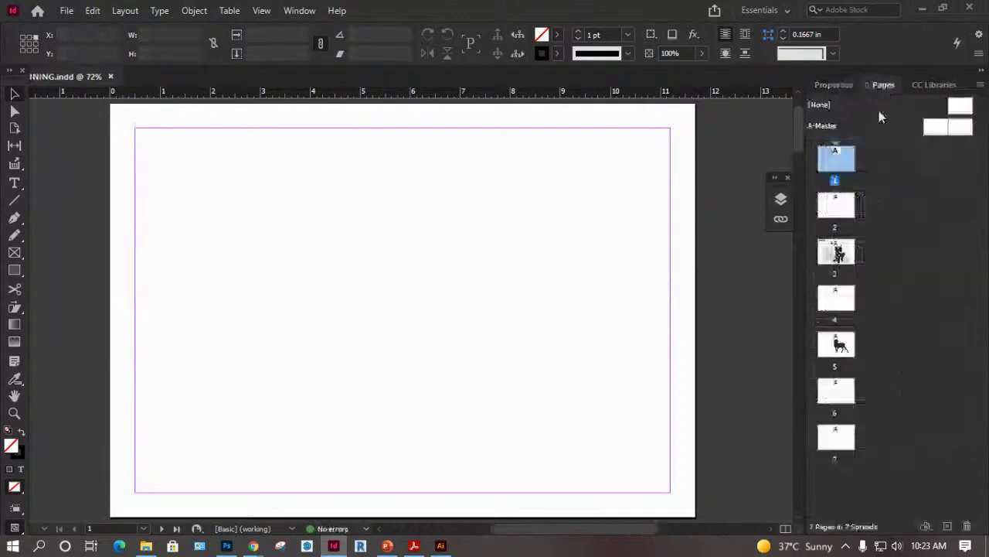
double_click(935, 128)
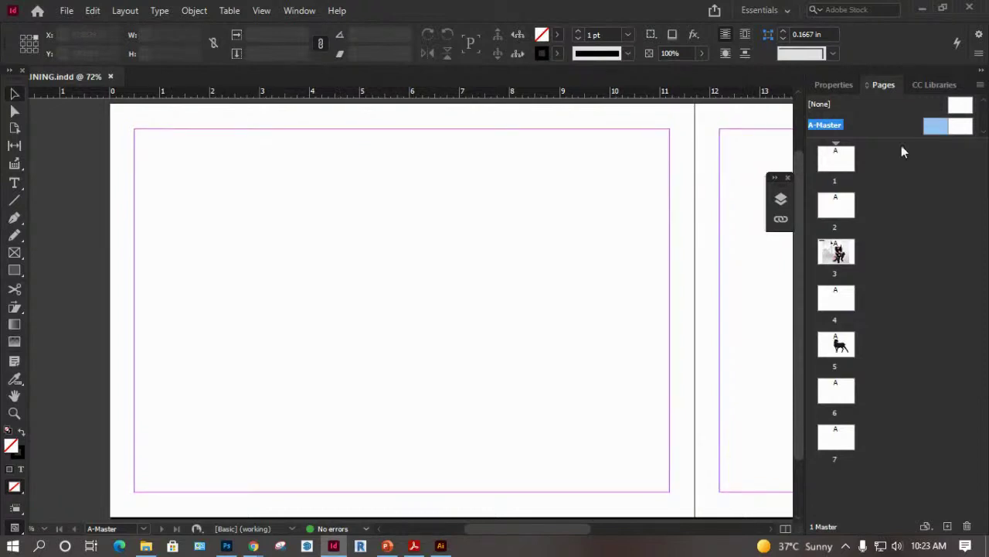
Examine the commands available for the [None] master and the left page of A-Master.
click(956, 107)
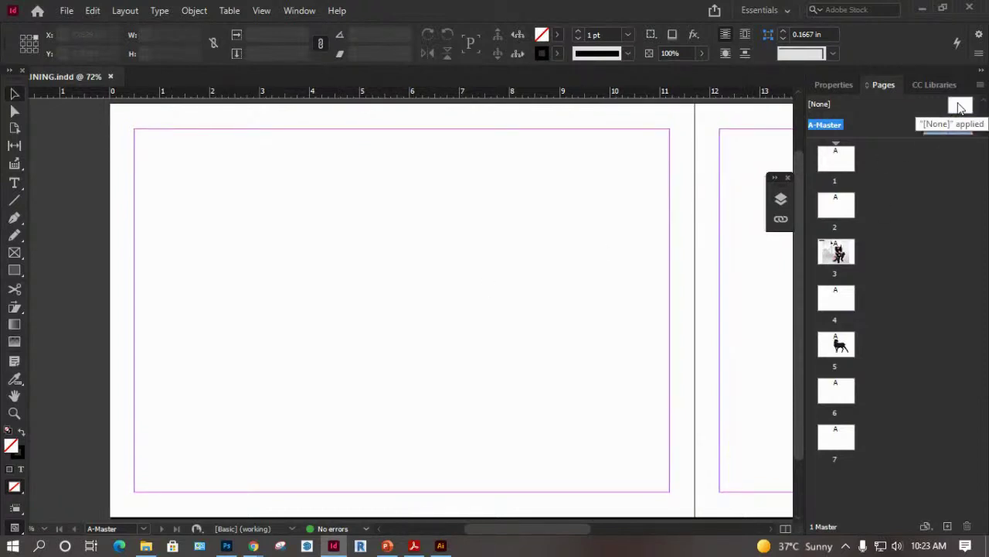
right_click(959, 107)
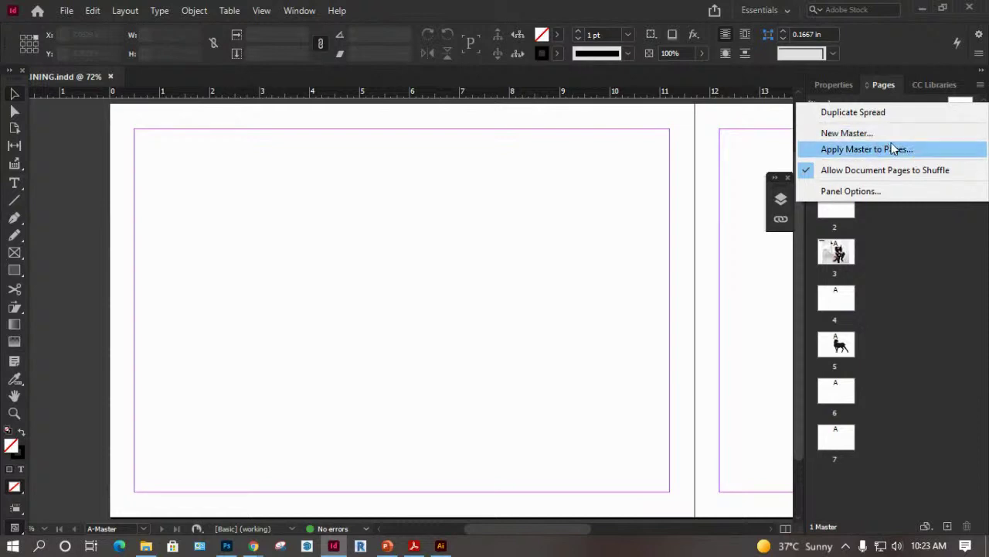
key(Escape)
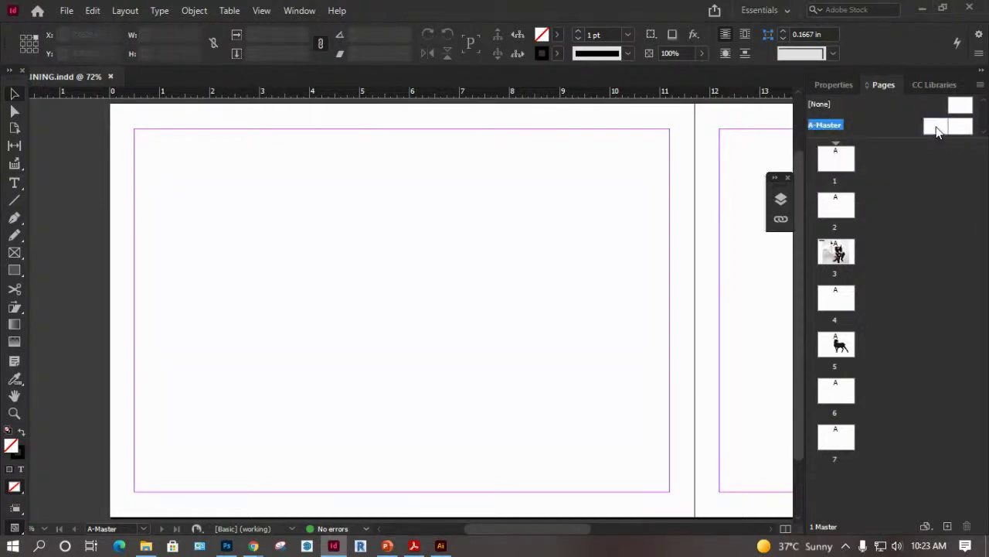
click(931, 128)
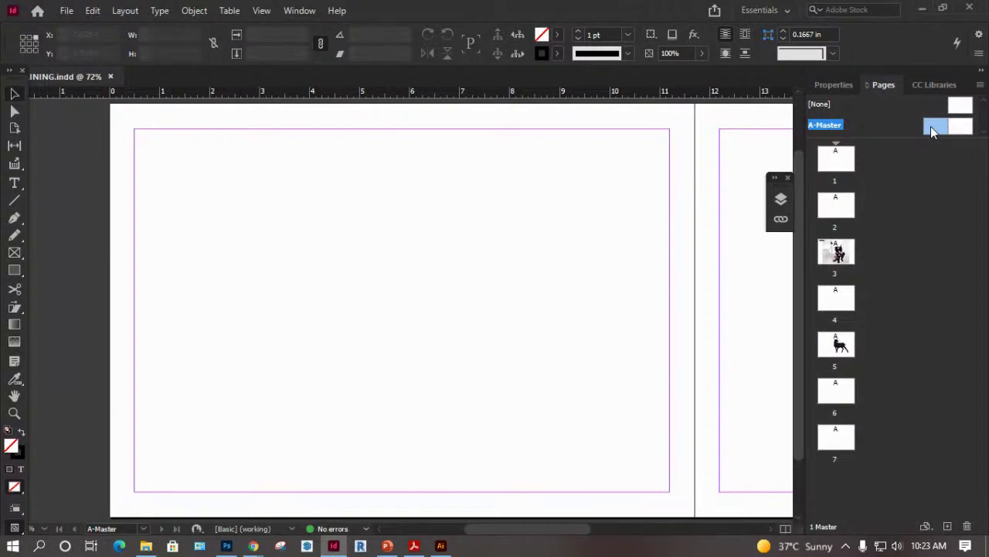
scroll(517, 254, up, 1)
scroll(516, 254, down, 2)
scroll(516, 254, up, 1)
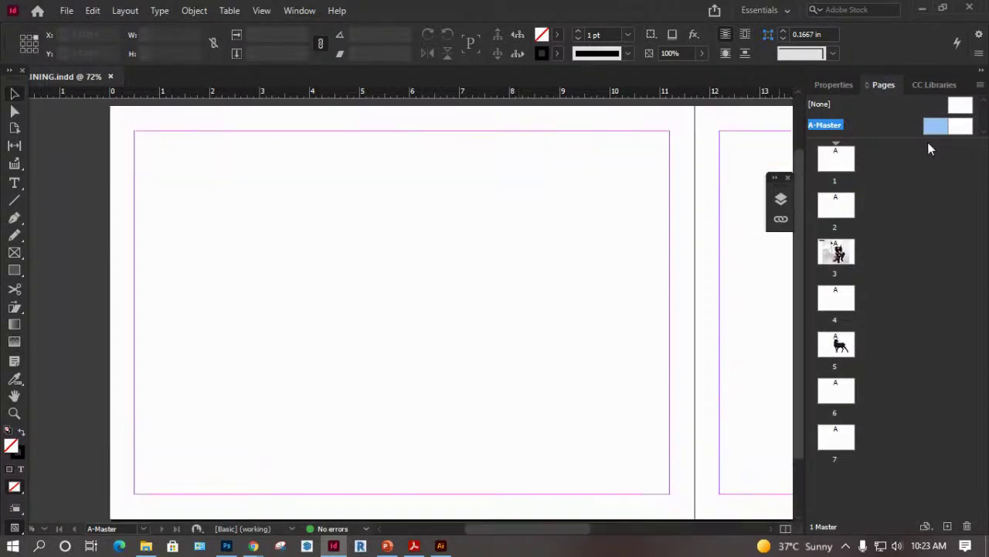
right_click(936, 129)
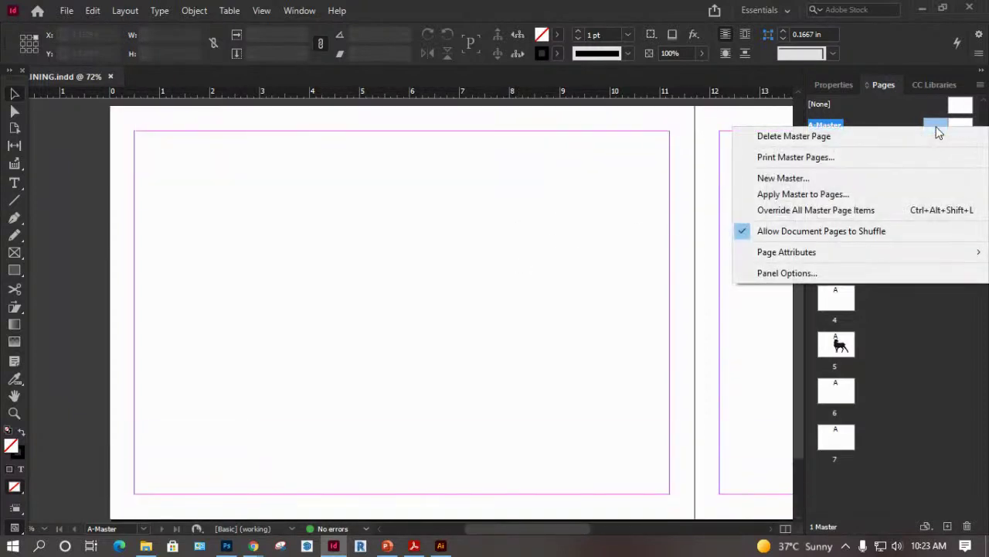
click(927, 317)
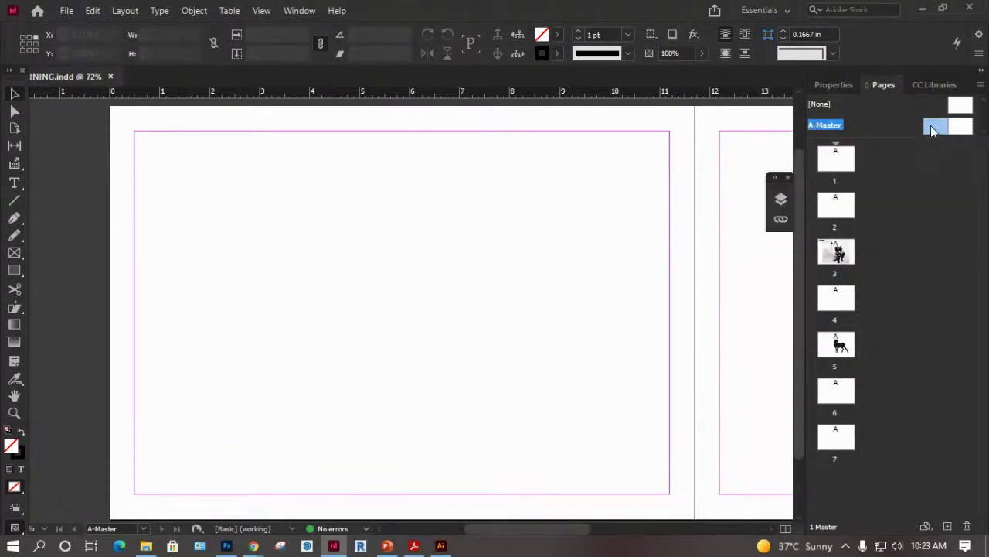
Draw a small text frame just inside the lower-left margin corner of the left A-Master page.
double_click(931, 128)
click(836, 84)
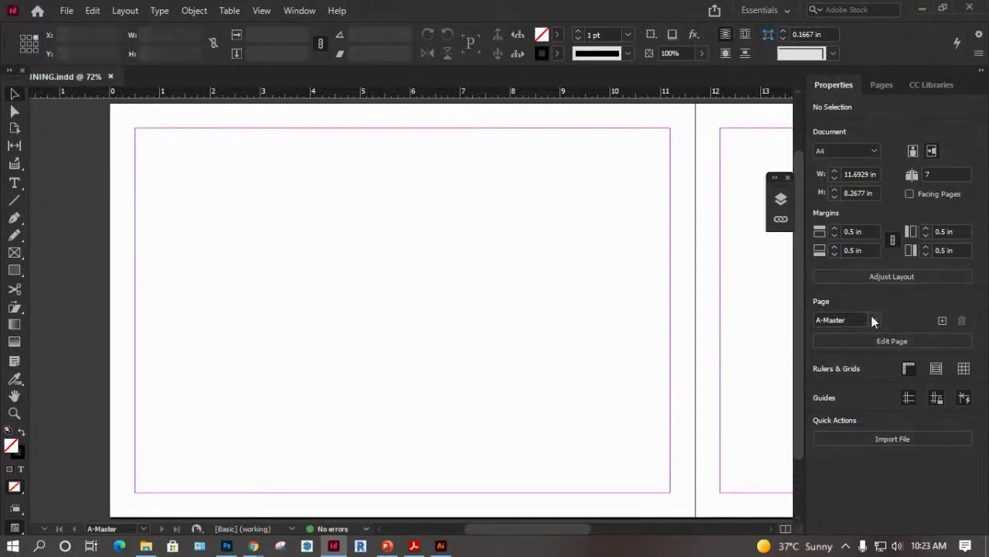
click(892, 340)
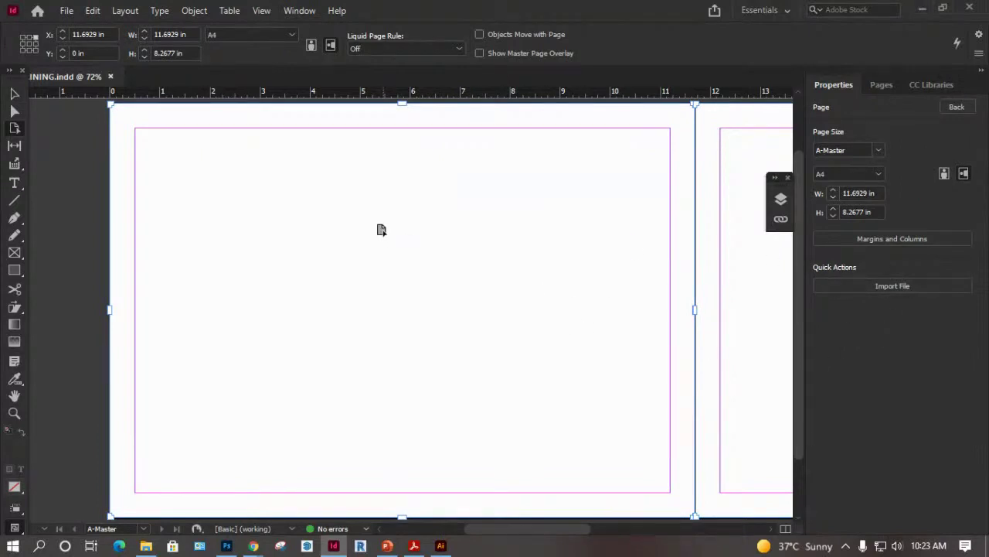
click(15, 184)
drag(141, 475, 159, 487)
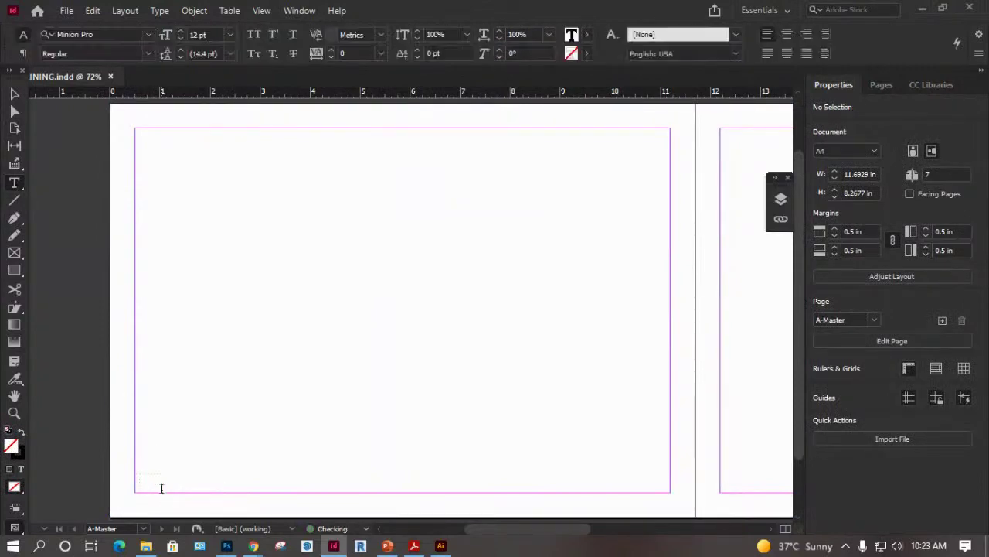
Insert a Current Page Number marker into the new text frame on the A-Master page.
scroll(907, 478, down, 2)
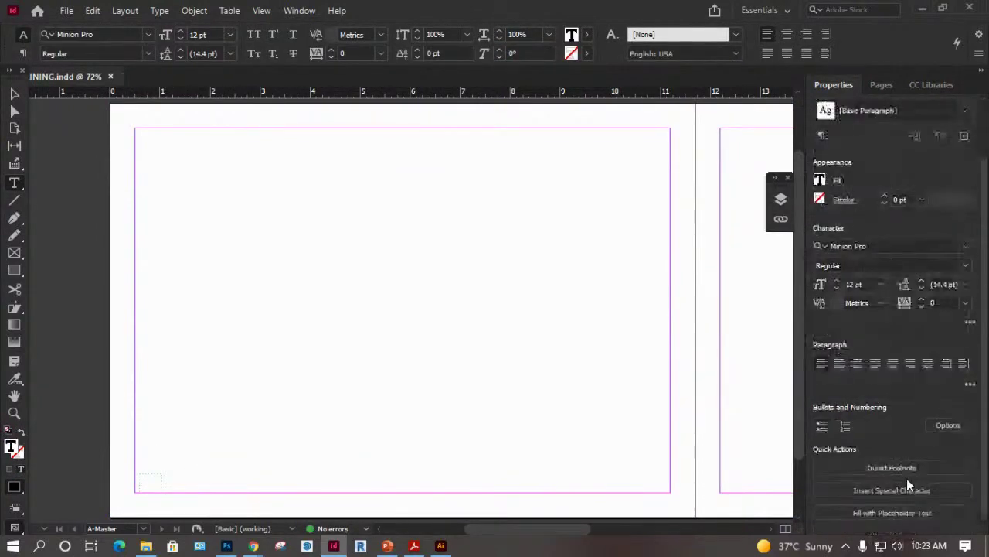
click(899, 489)
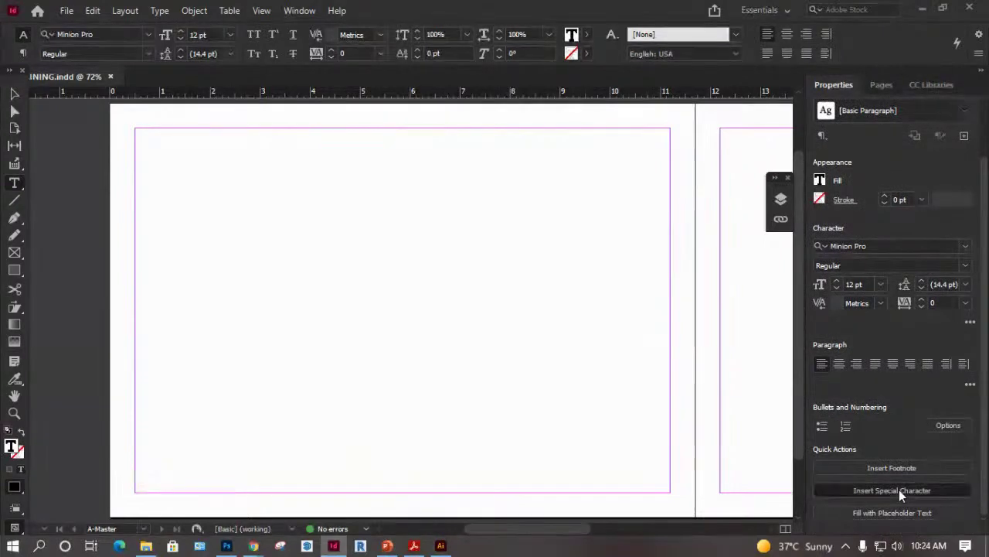
mouse_move(896, 489)
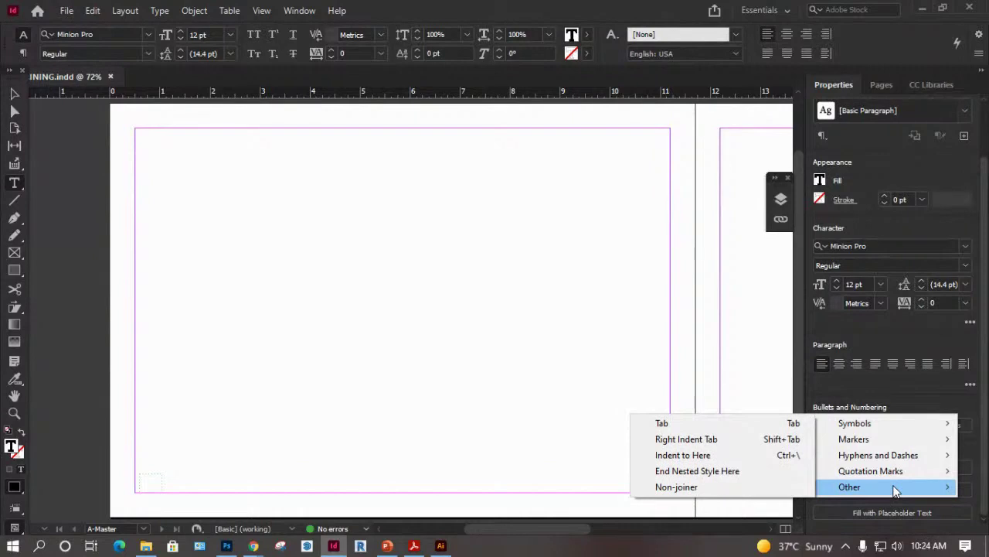
mouse_move(893, 462)
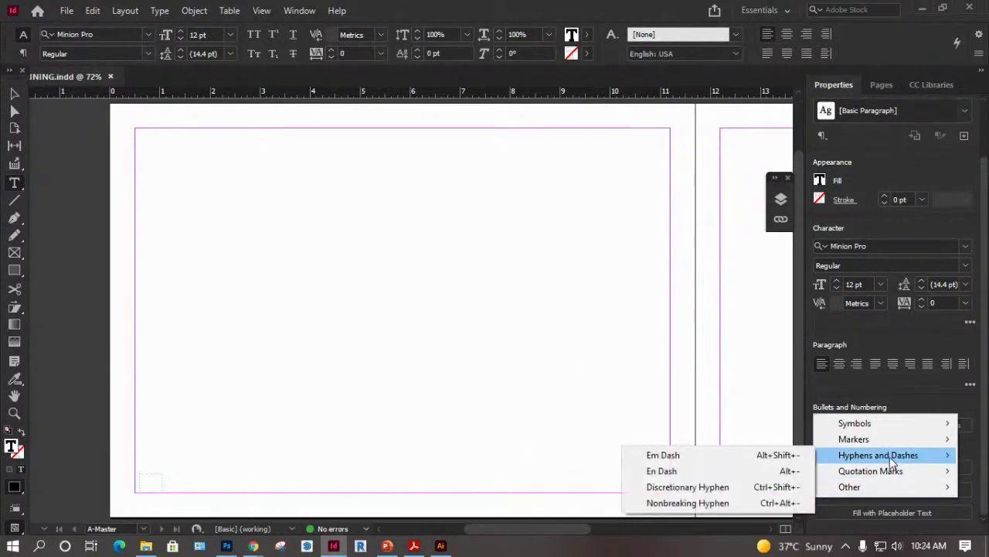
mouse_move(879, 439)
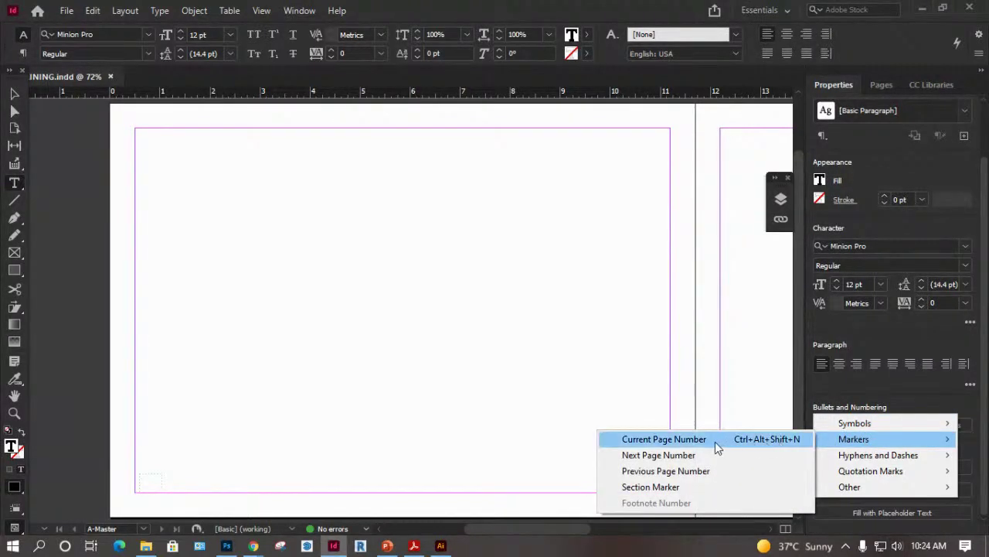
click(698, 440)
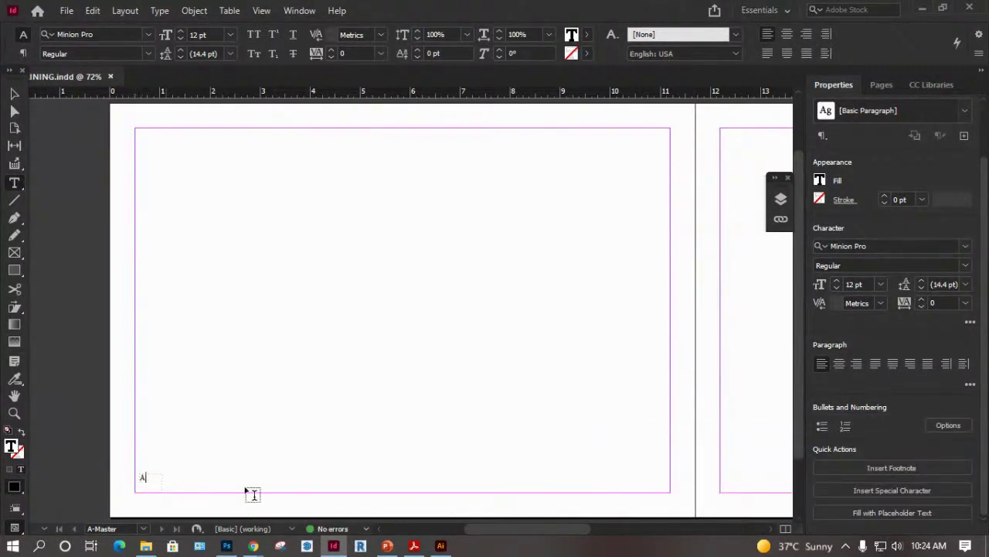
Open document pages 1 and 2 to check the automatic page number in the lower-left corner.
click(14, 93)
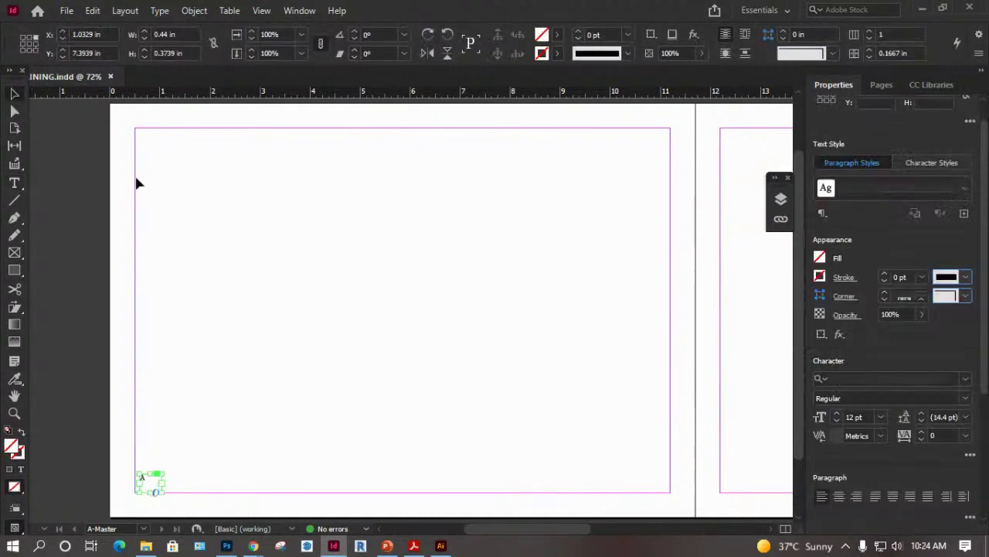
click(879, 85)
double_click(841, 160)
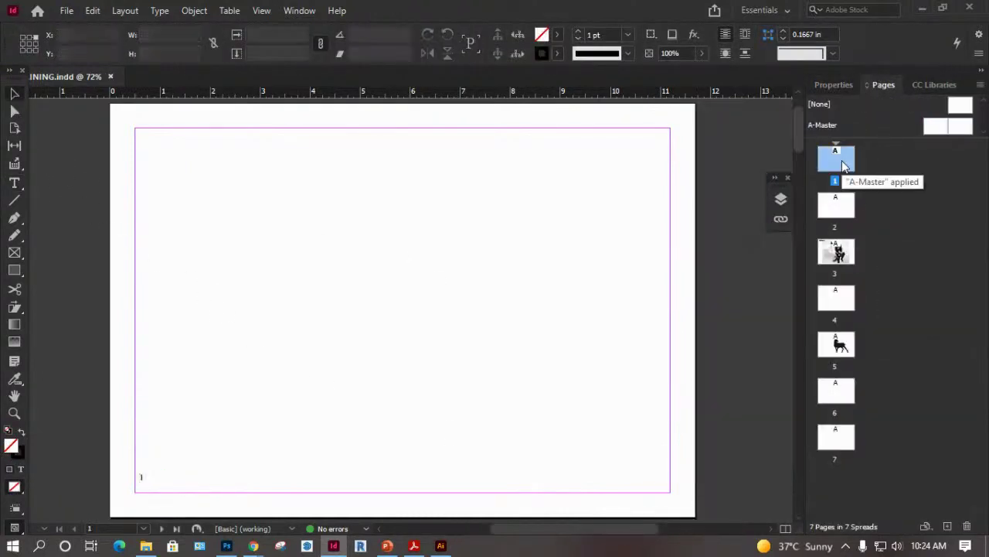
double_click(826, 212)
Delete the page number text frame from the lower-left margin corner of the left A-Master page.
key(z)
drag(95, 407, 226, 510)
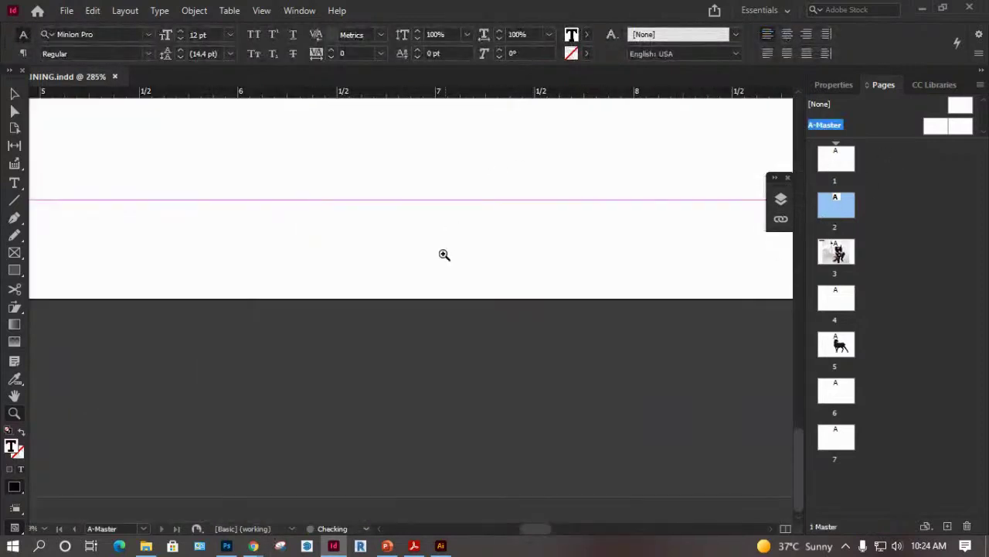
drag(286, 284, 610, 378)
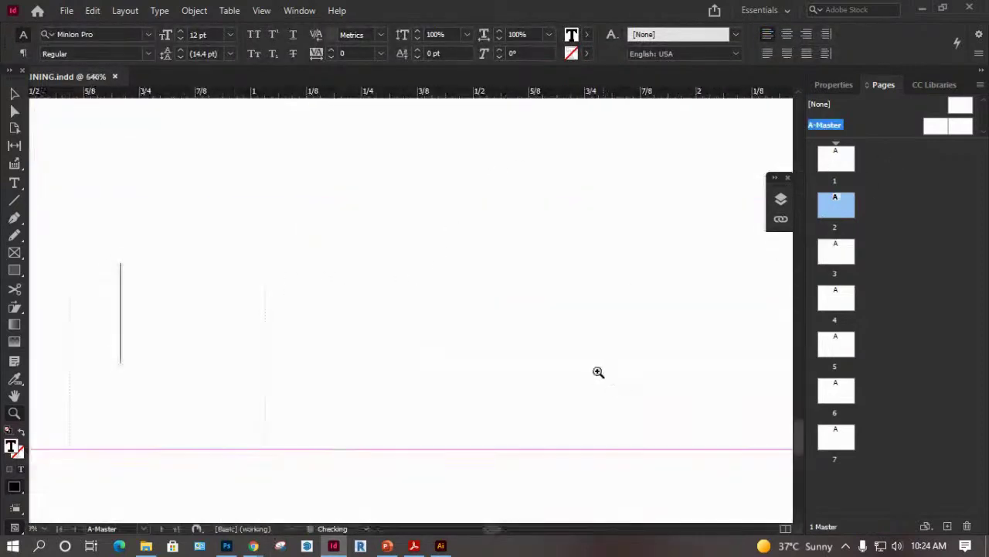
click(14, 93)
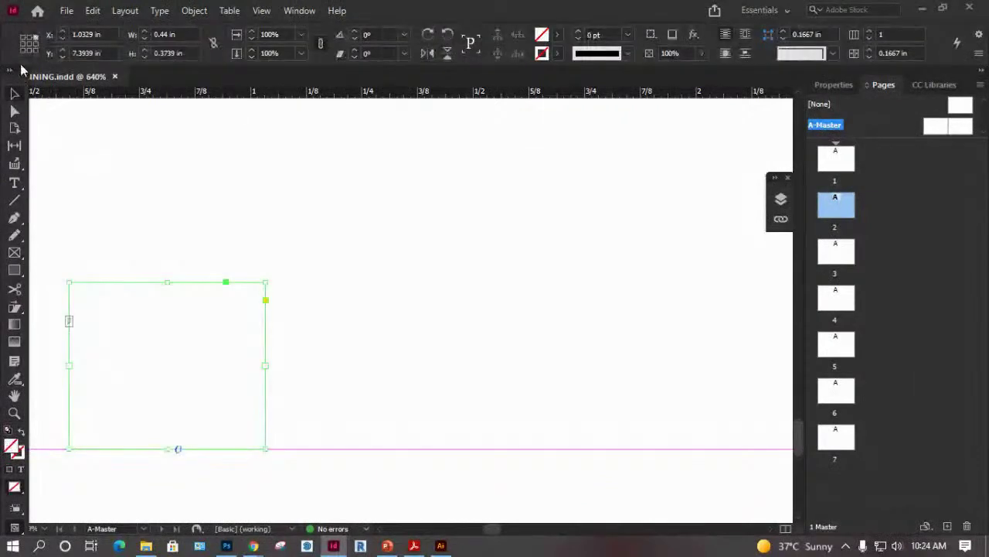
key(ctrl+0)
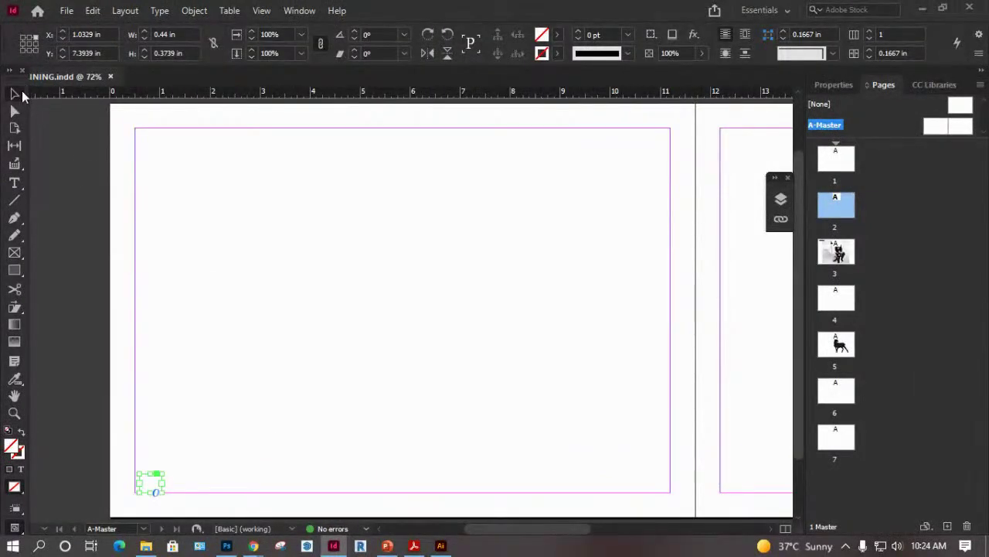
click(179, 411)
click(155, 471)
key(Delete)
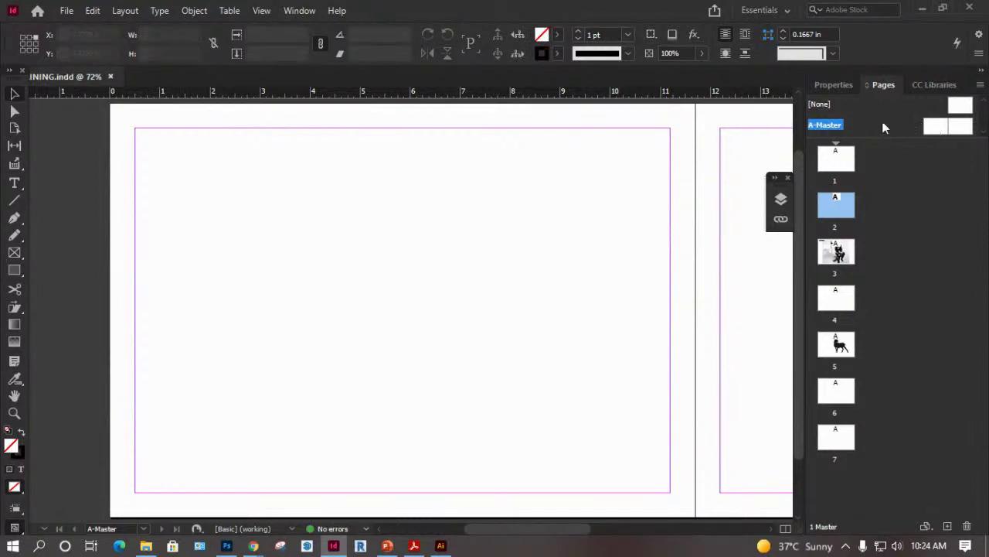
Examine the commands available for the left A-Master page and the [None] master.
double_click(932, 129)
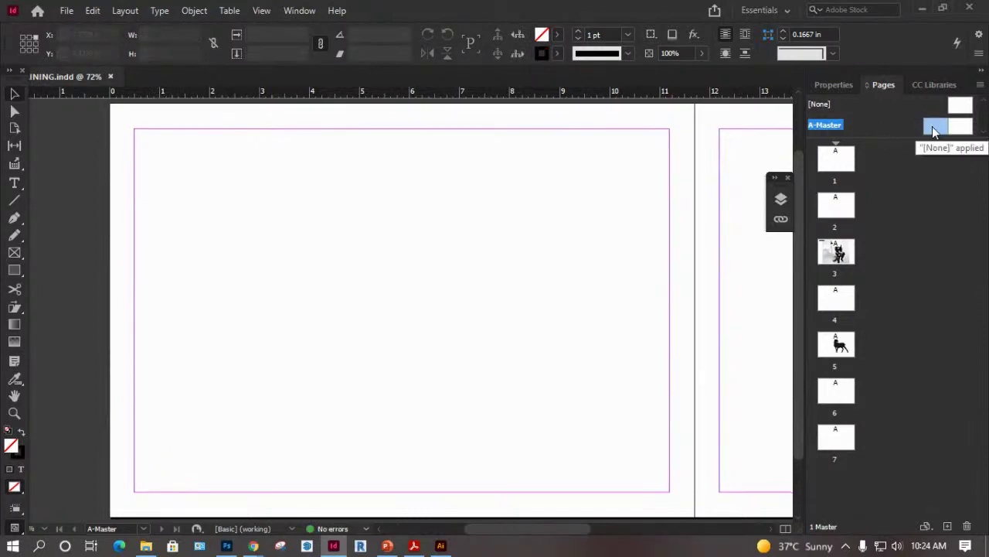
right_click(933, 128)
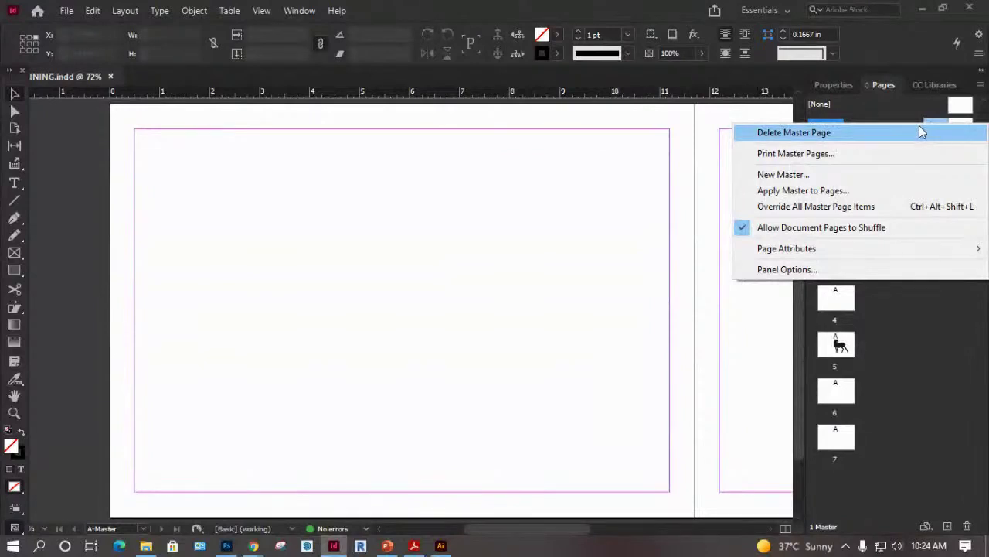
click(928, 287)
right_click(936, 127)
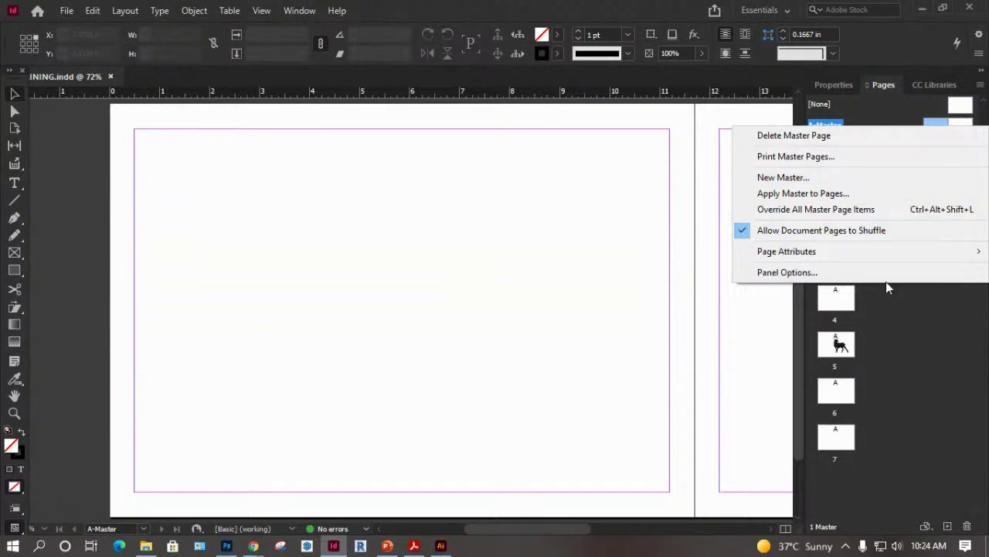
key(Escape)
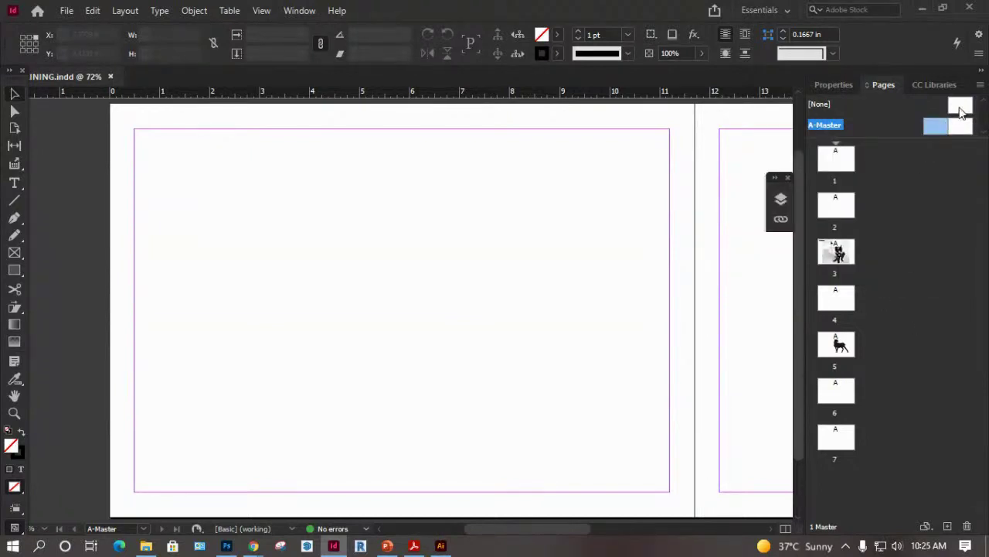
click(960, 105)
right_click(957, 108)
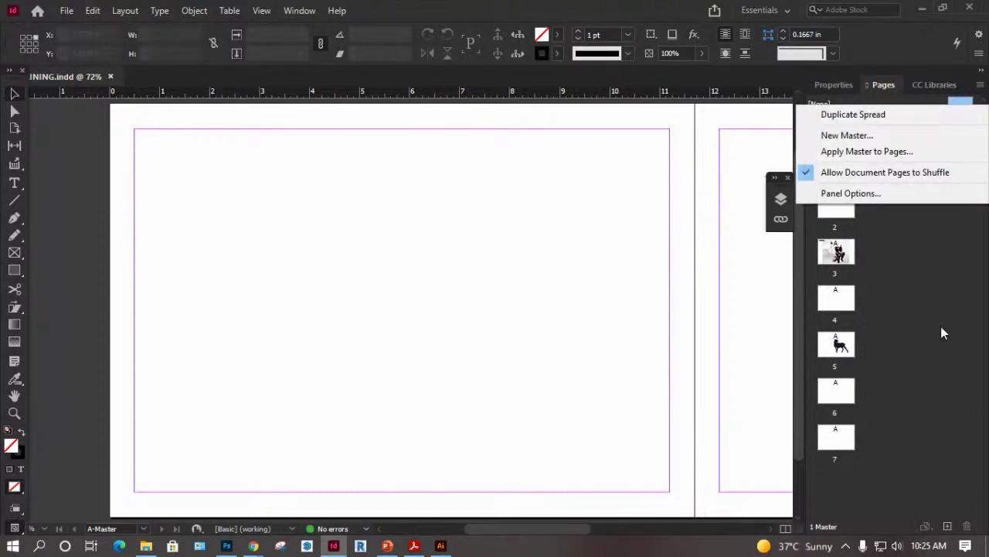
click(938, 127)
click(934, 129)
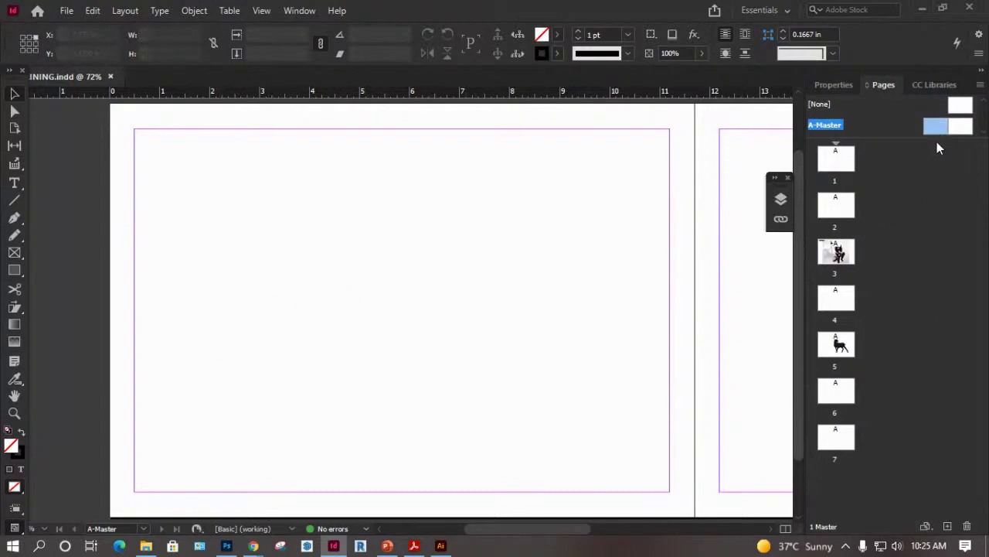
Open A-Master for page editing and draw a nearly horizontal line about 10.31 in long just above the left page's bottom margin.
click(835, 84)
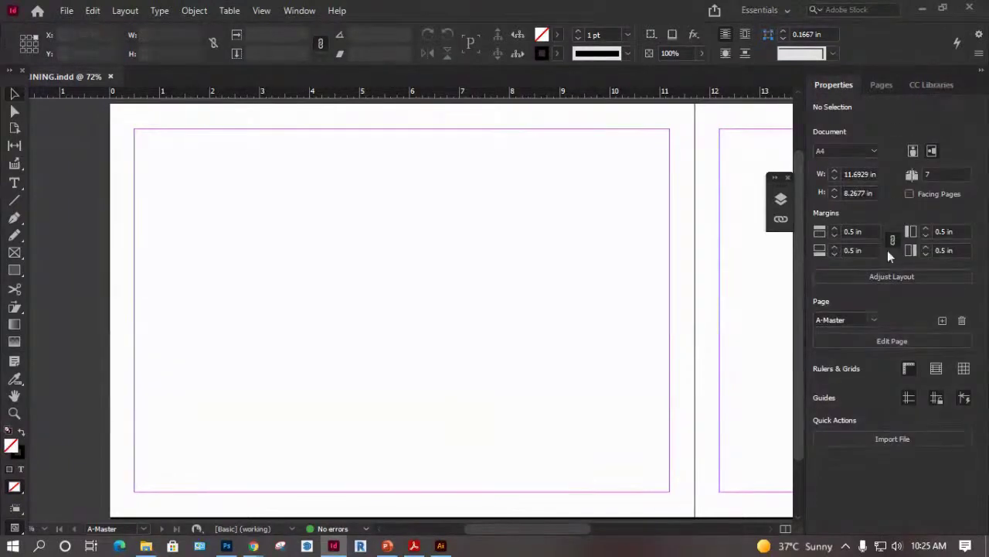
click(886, 341)
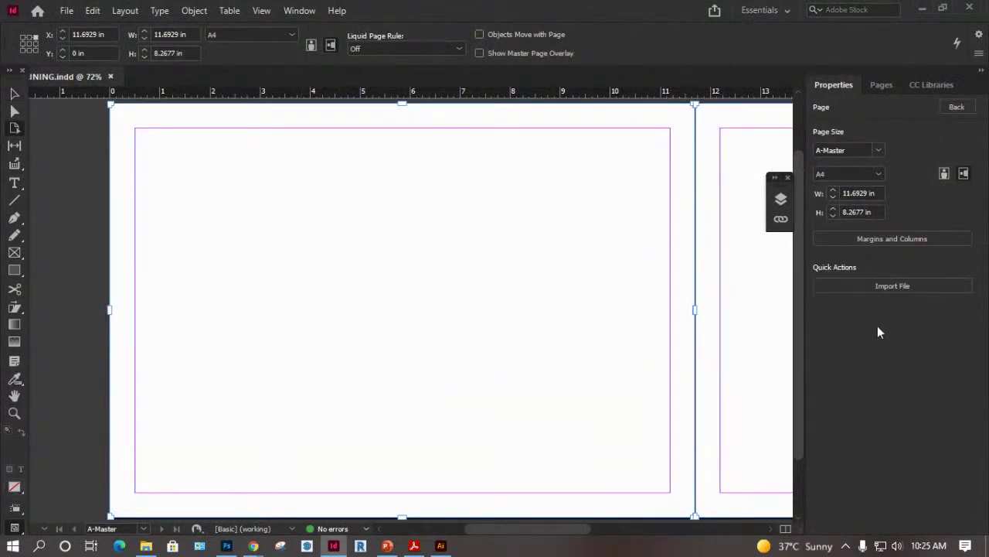
click(14, 414)
drag(85, 417, 695, 517)
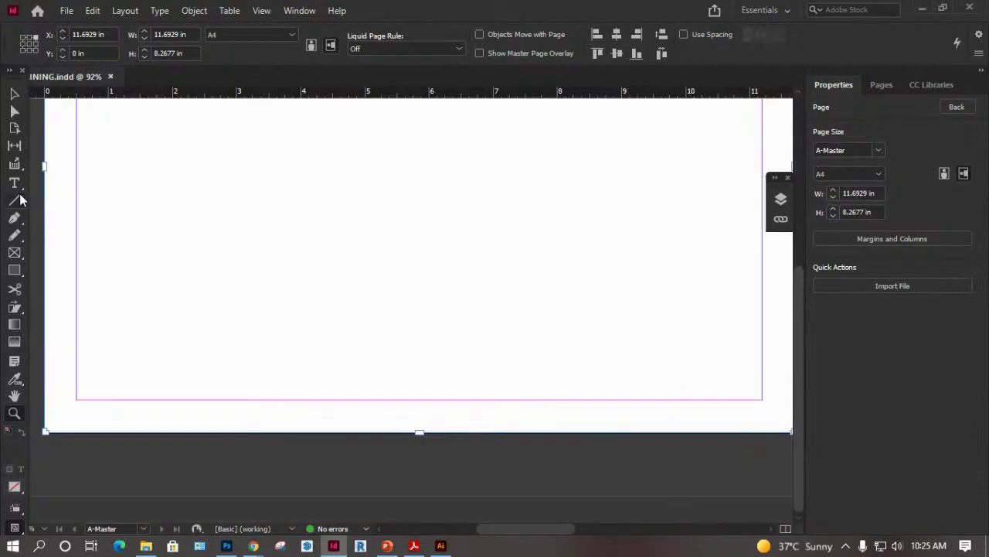
click(18, 200)
drag(92, 386, 750, 389)
click(20, 99)
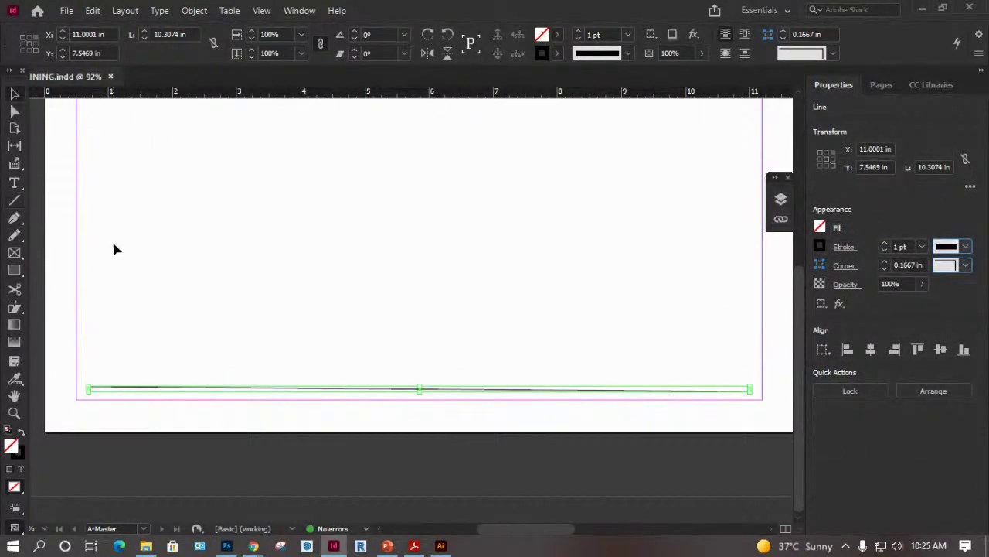
Draw a small text frame above the line's left end and insert a Current Page Number marker in it.
key(z)
drag(182, 332, 73, 411)
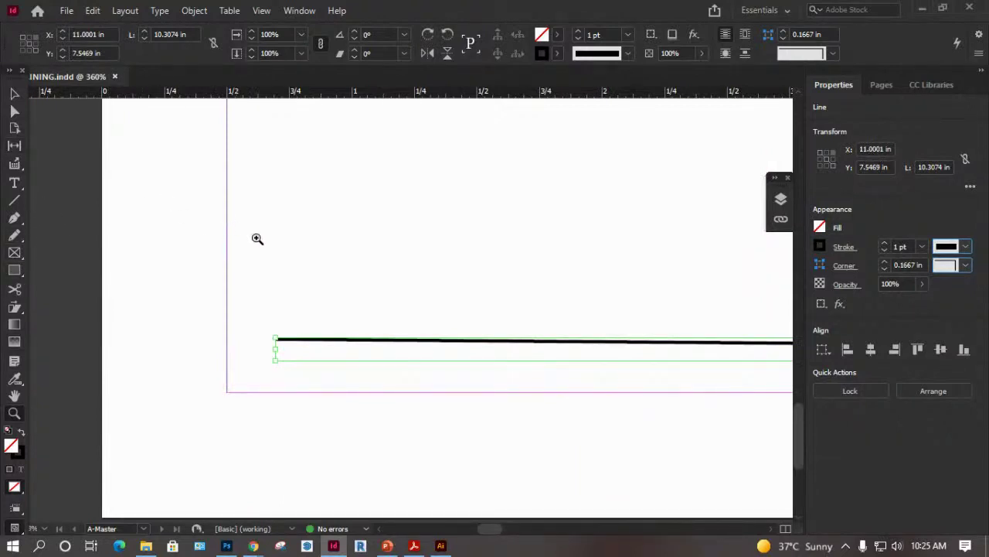
click(14, 184)
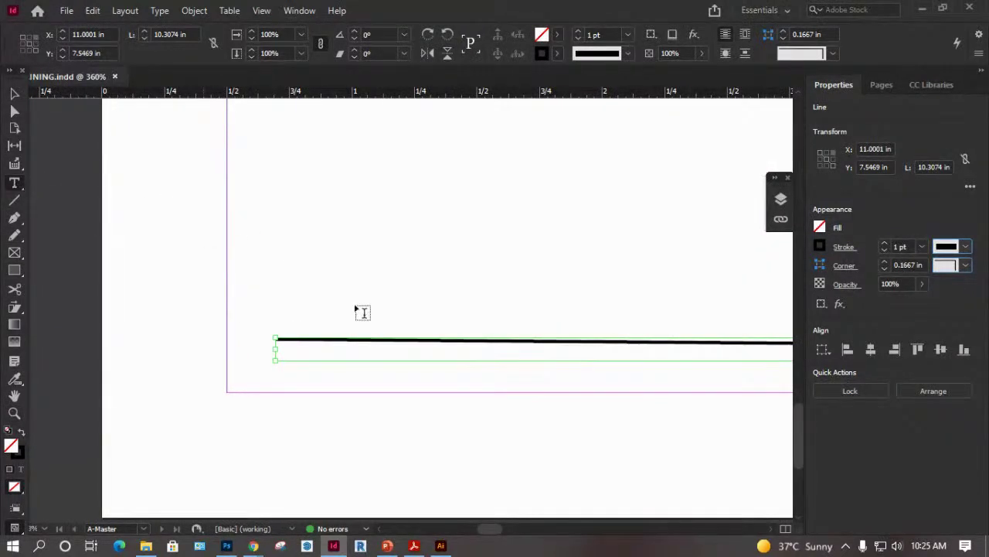
drag(265, 261, 381, 324)
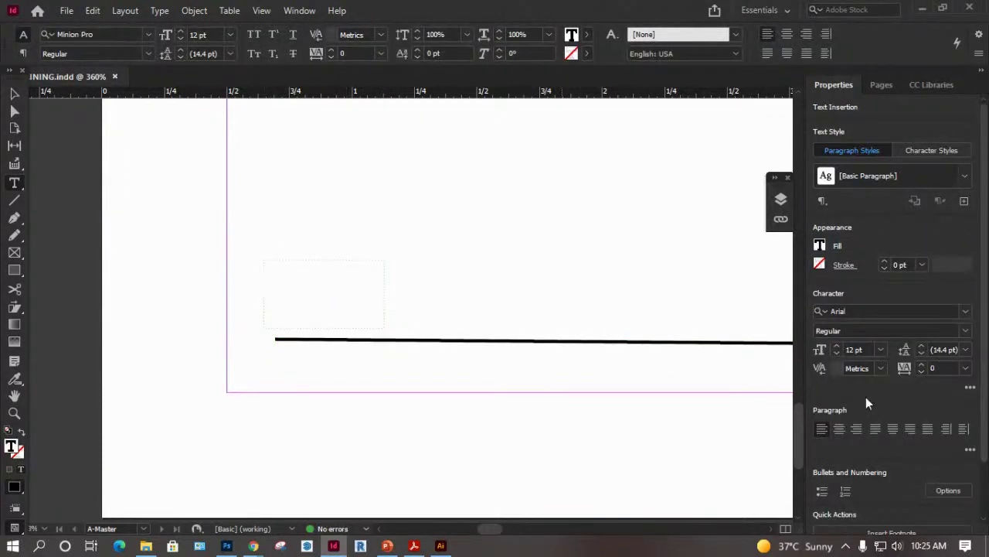
scroll(907, 434, down, 2)
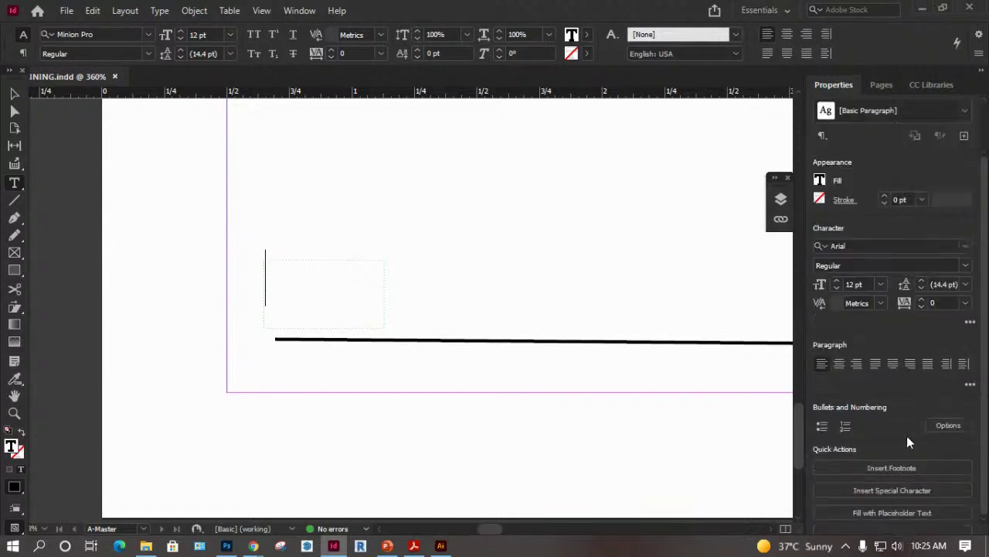
click(904, 489)
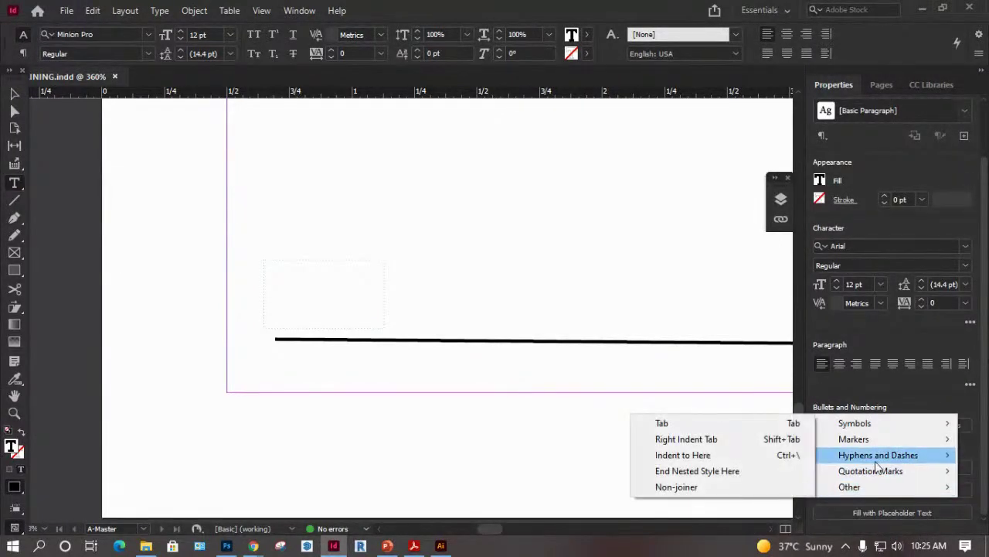
mouse_move(875, 459)
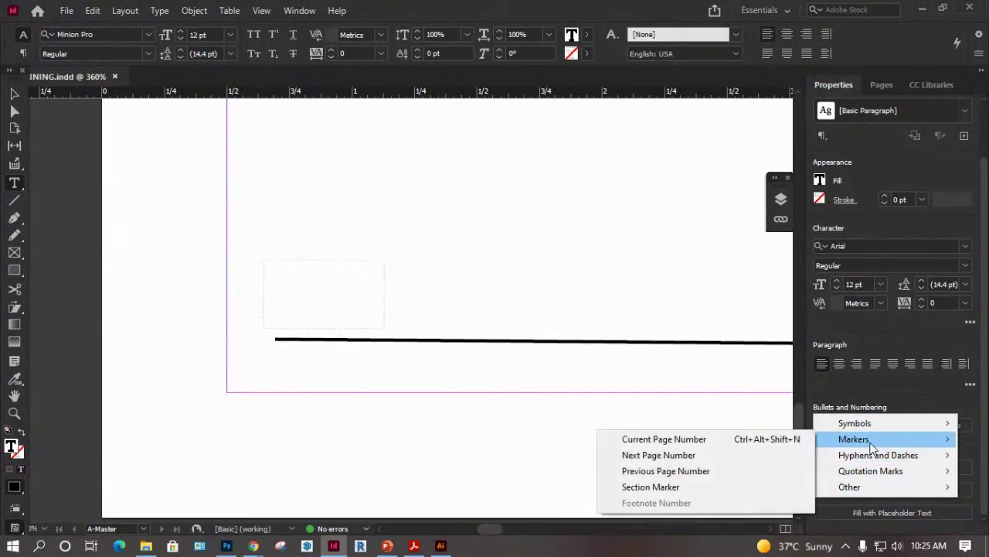
click(673, 442)
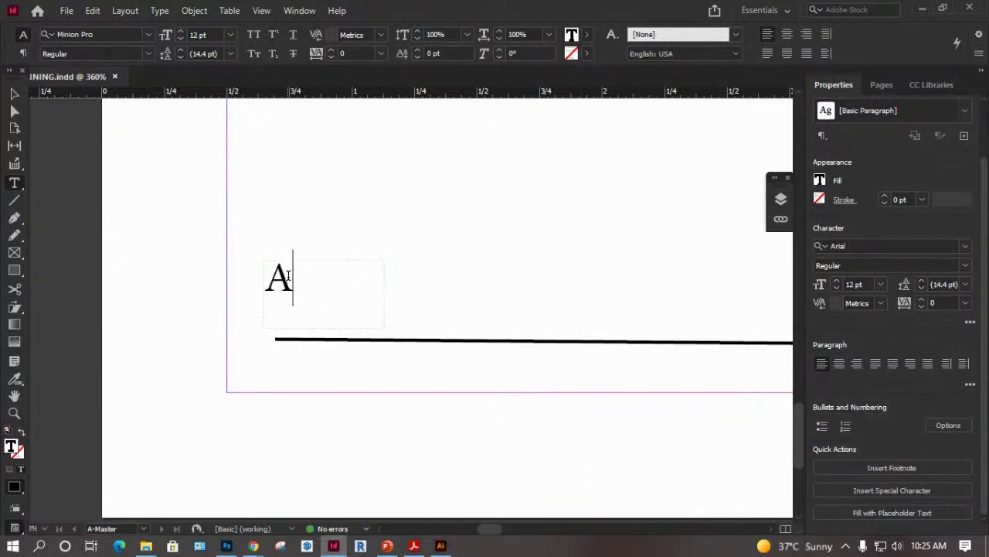
Format the page number marker as 18 pt text in the red C=15 M=100 Y=100 K=0 swatch.
drag(291, 276, 258, 276)
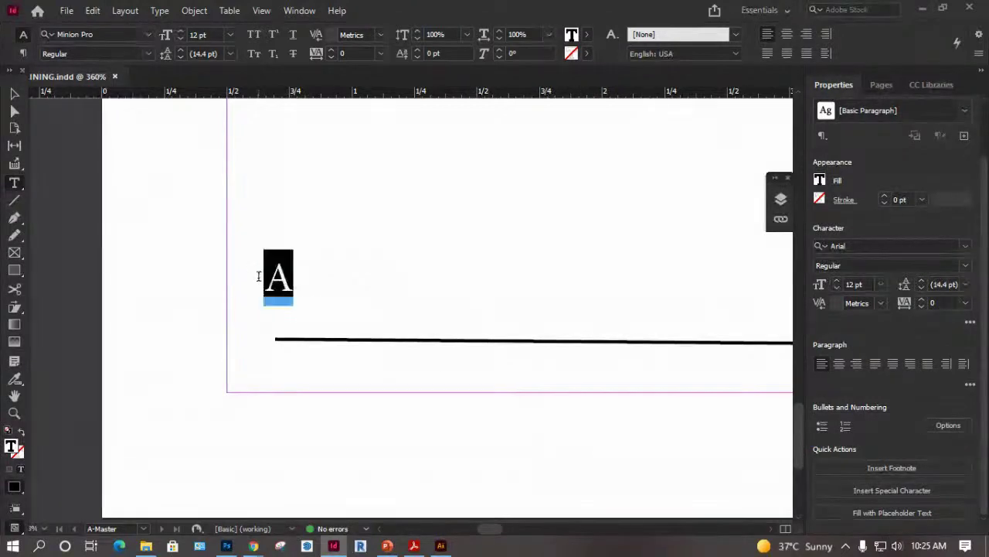
click(231, 35)
click(223, 180)
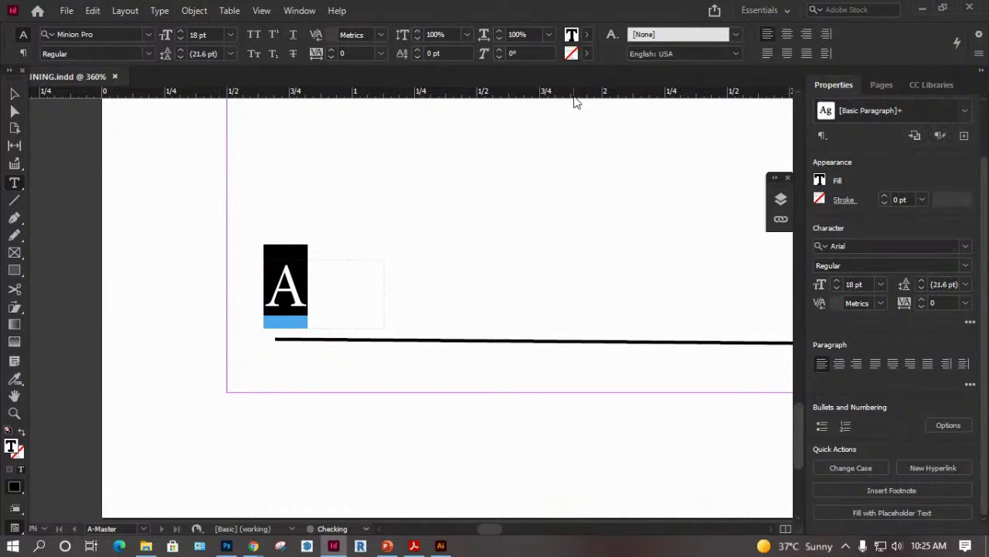
click(586, 34)
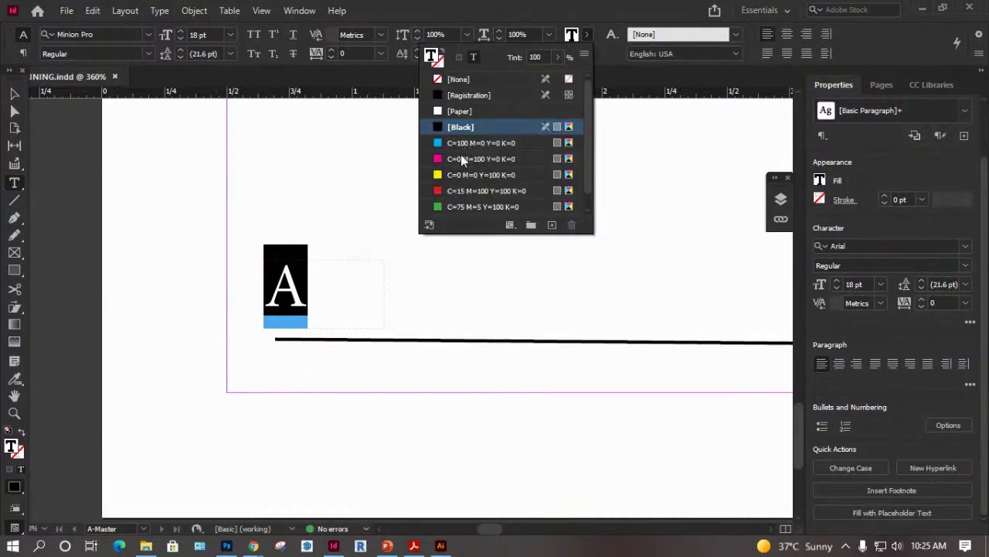
click(472, 190)
key(Escape)
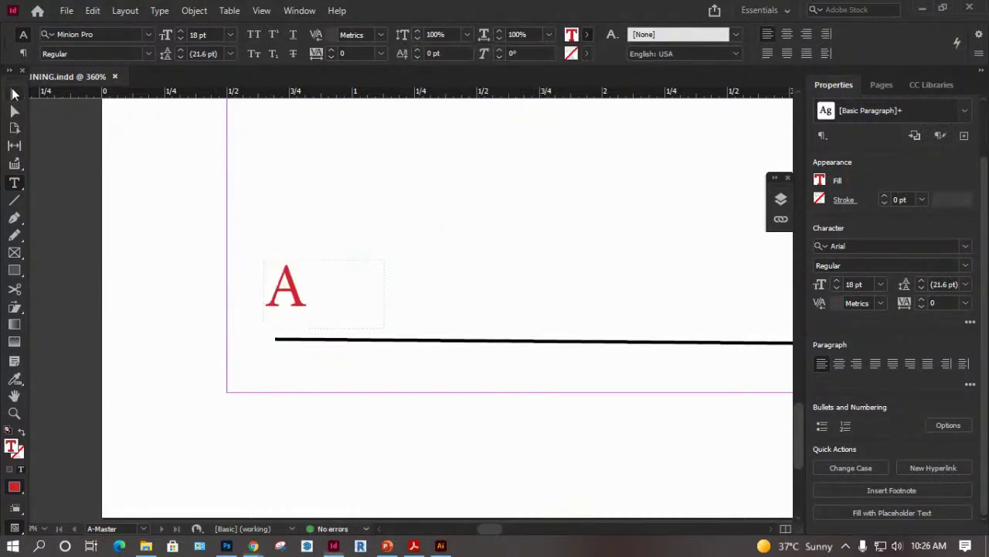
click(193, 281)
click(286, 290)
Apply the red C=15 M=100 Y=100 K=0 swatch as the fill of the line below the page number.
click(358, 341)
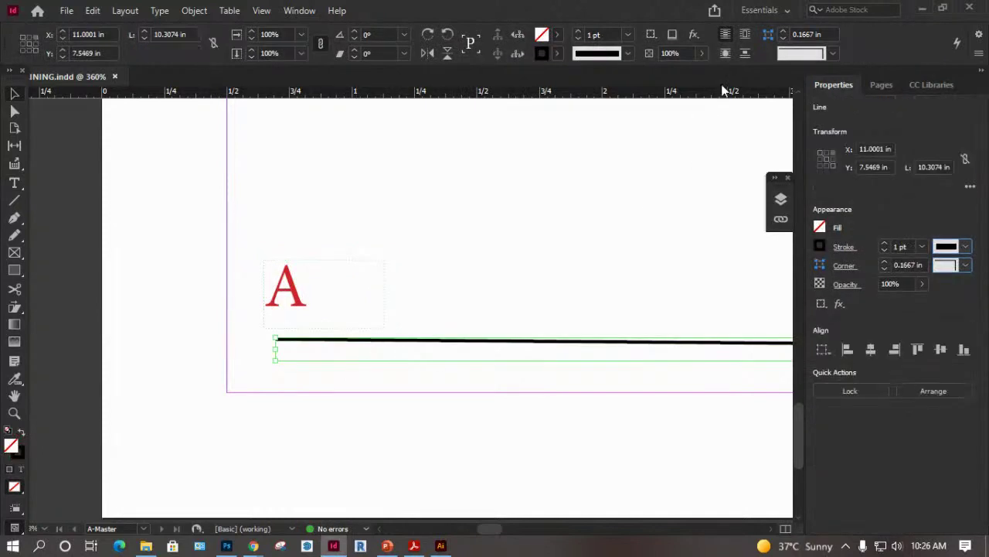
click(626, 53)
click(626, 54)
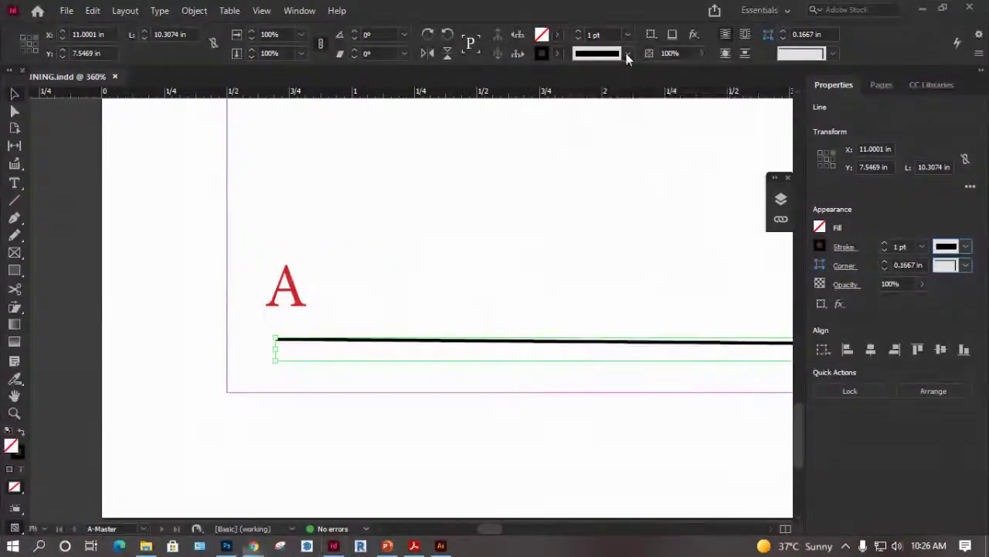
click(555, 35)
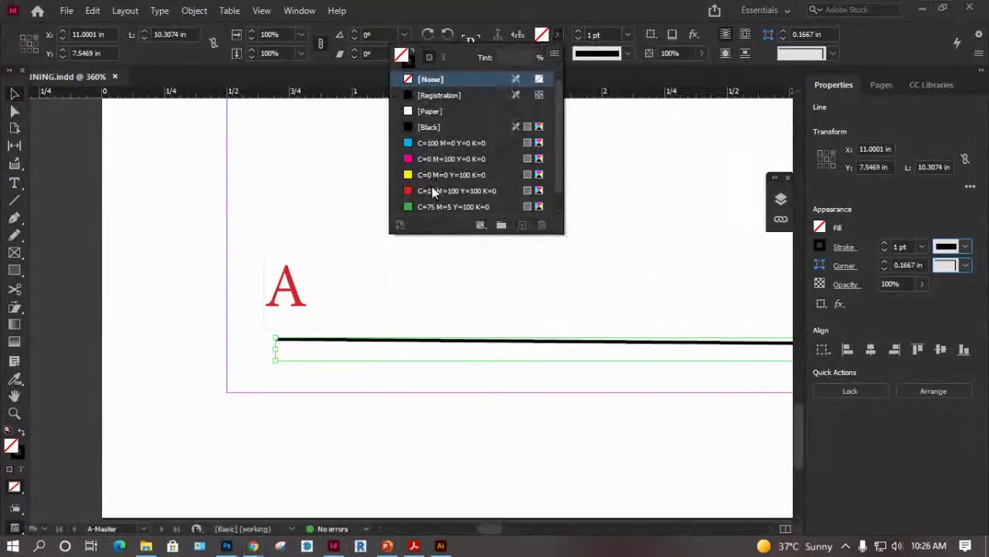
click(459, 190)
click(172, 178)
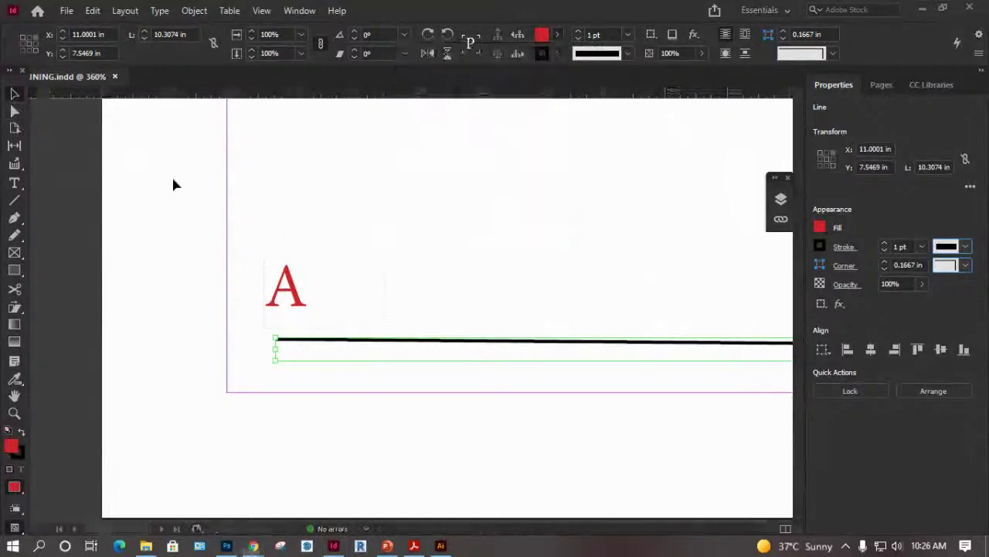
Set the line's stroke colour to the red C=15 M=100 Y=100 K=0 swatch.
click(606, 56)
click(608, 68)
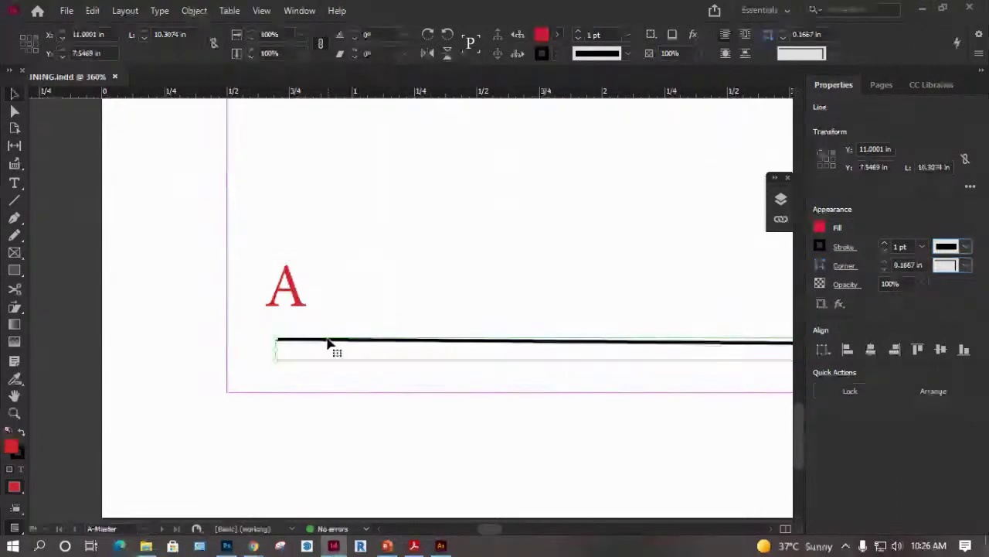
click(833, 247)
click(822, 248)
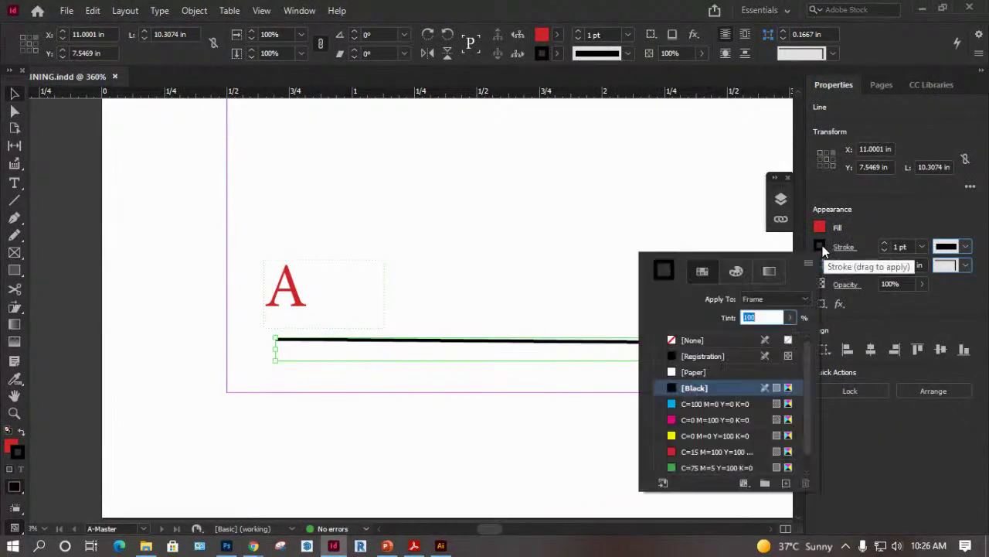
click(684, 452)
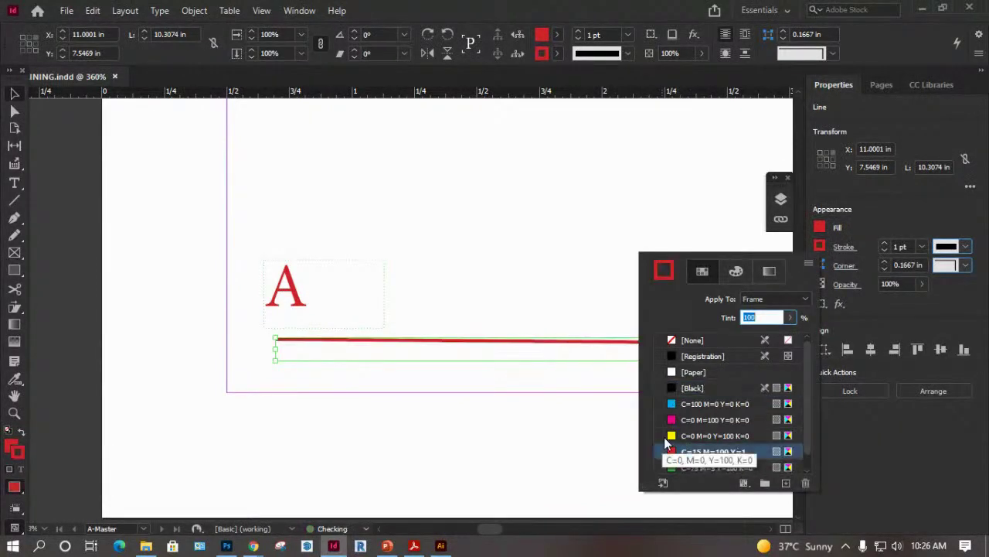
Nudge the page number's text frame down and right so it sits on the red line, aligned with the line's left end.
click(294, 308)
key(Down)
key(Down)
key(Down)
key(Down)
key(Right)
key(Right)
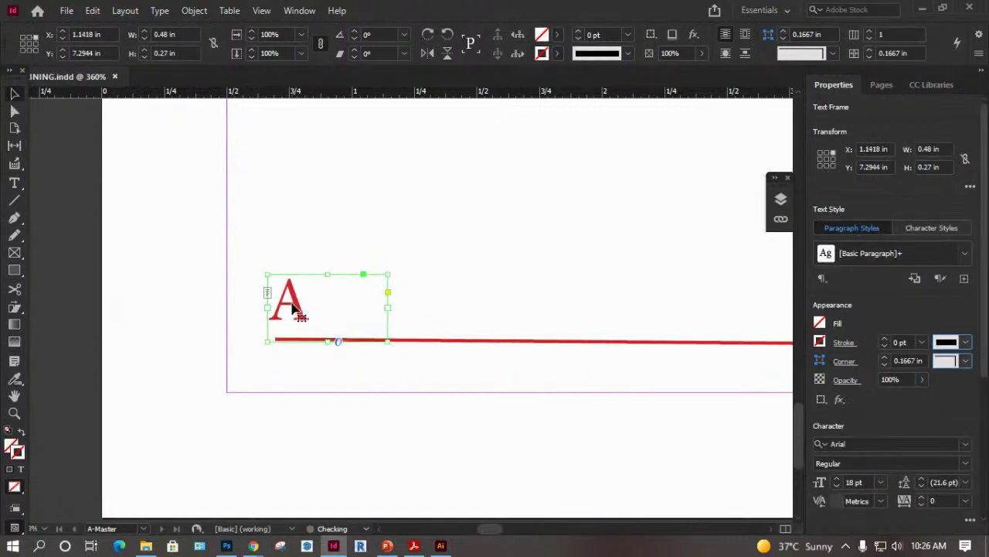
key(Right)
key(Down)
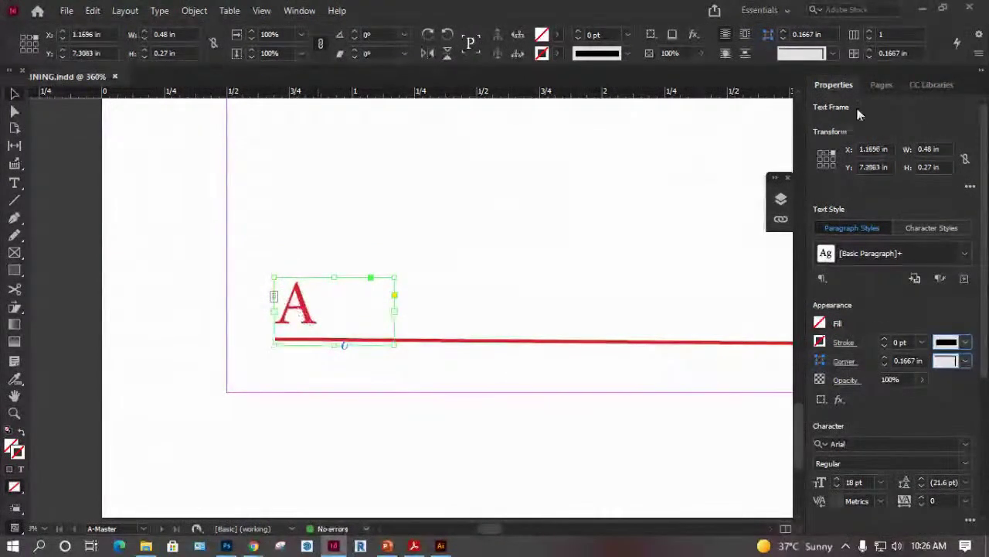
Go through document pages 1 to 6 and examine the automatic page number and red line on each.
click(882, 85)
double_click(837, 160)
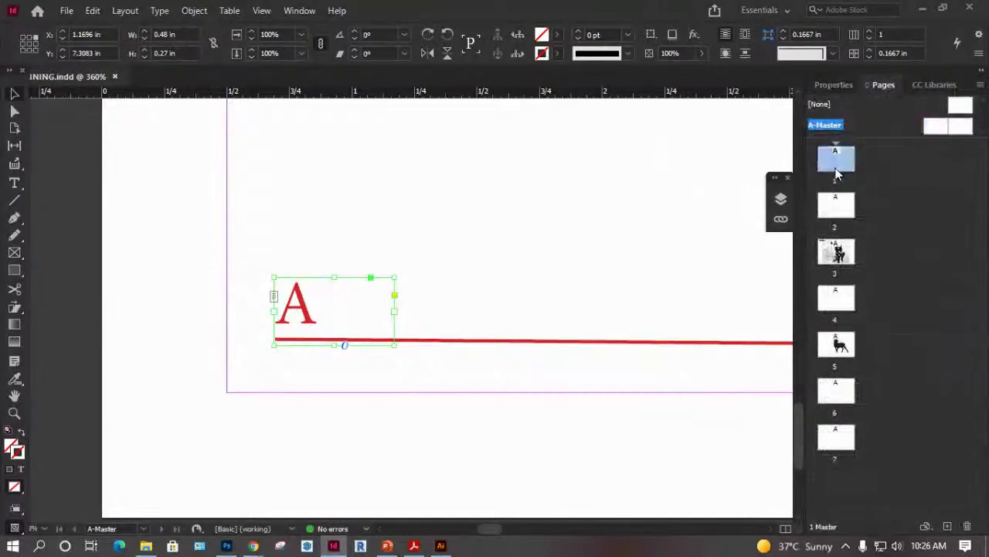
double_click(835, 207)
click(840, 257)
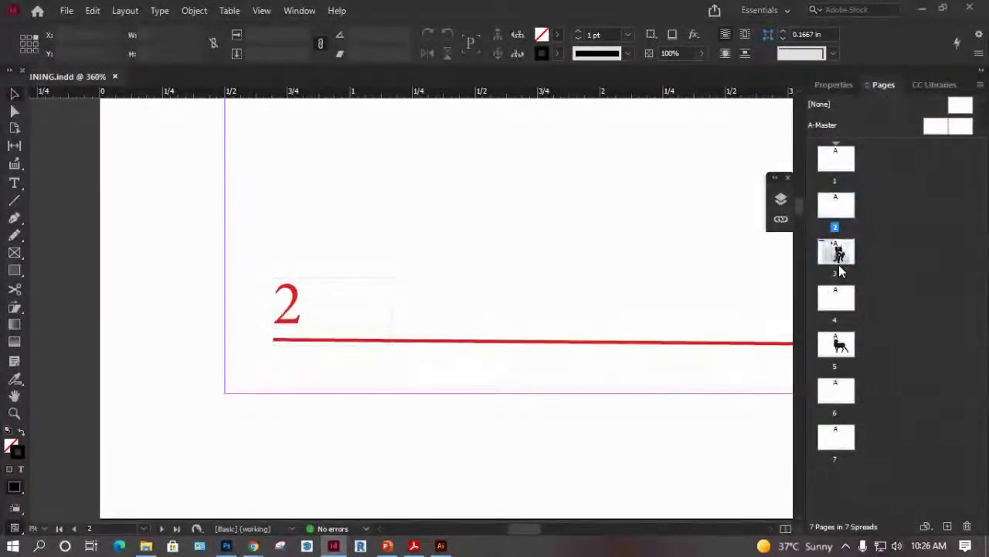
double_click(836, 298)
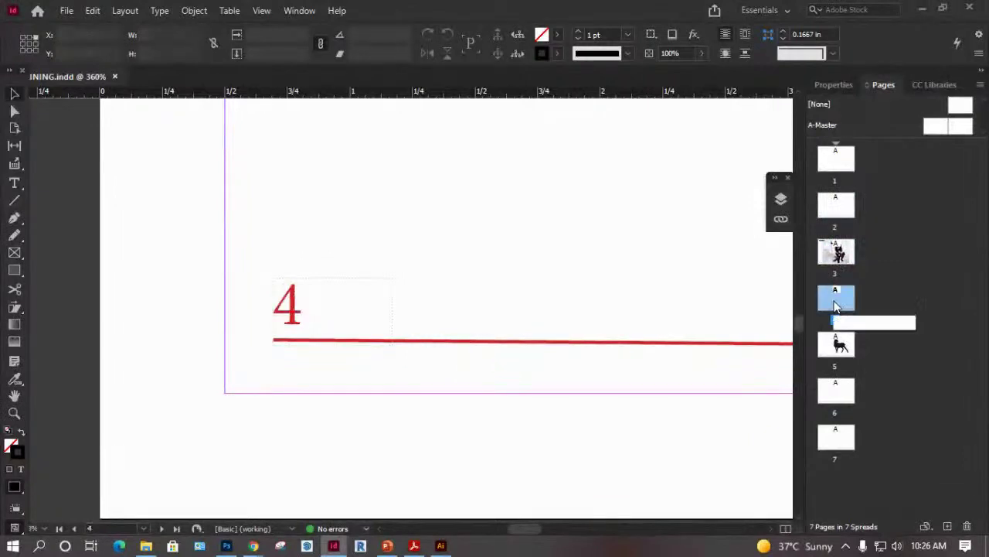
double_click(837, 261)
double_click(831, 348)
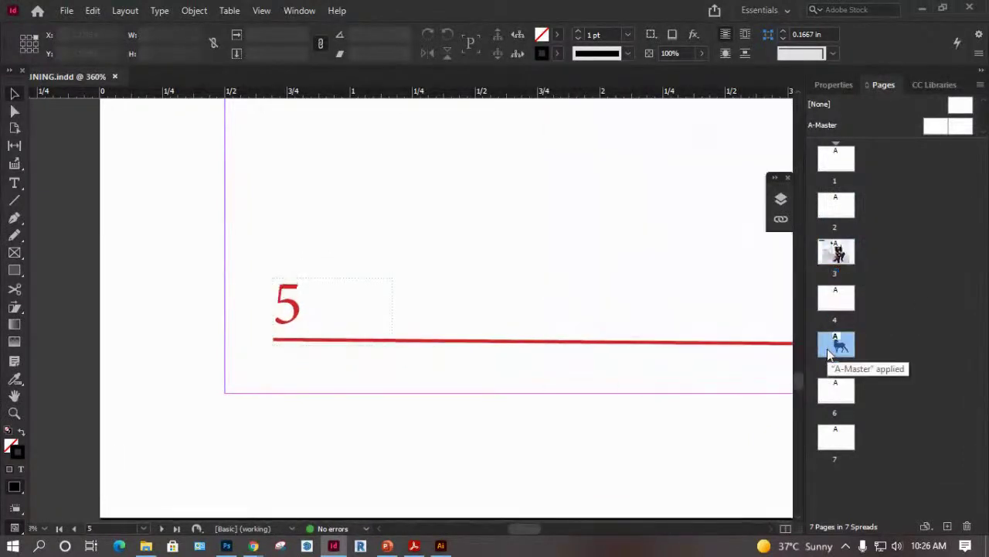
double_click(836, 399)
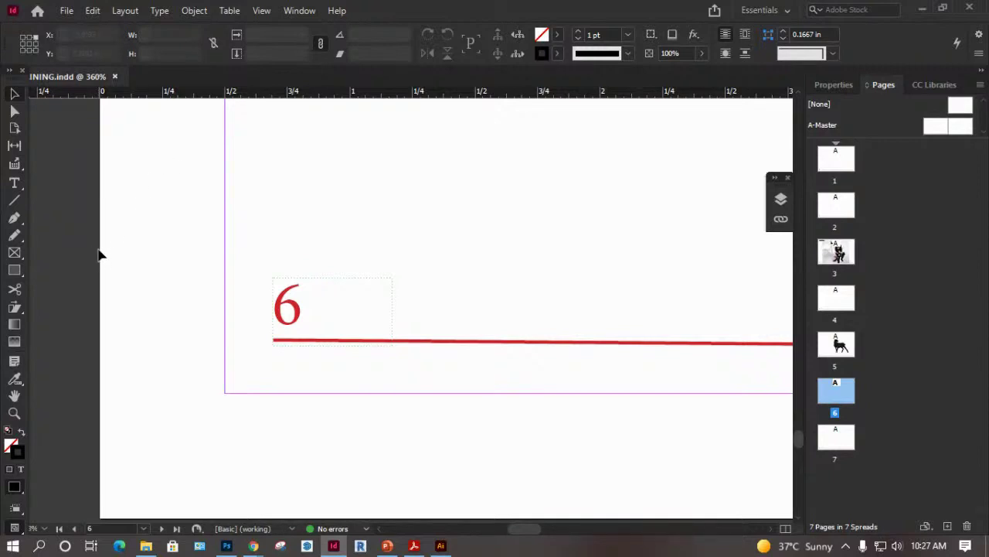
click(262, 11)
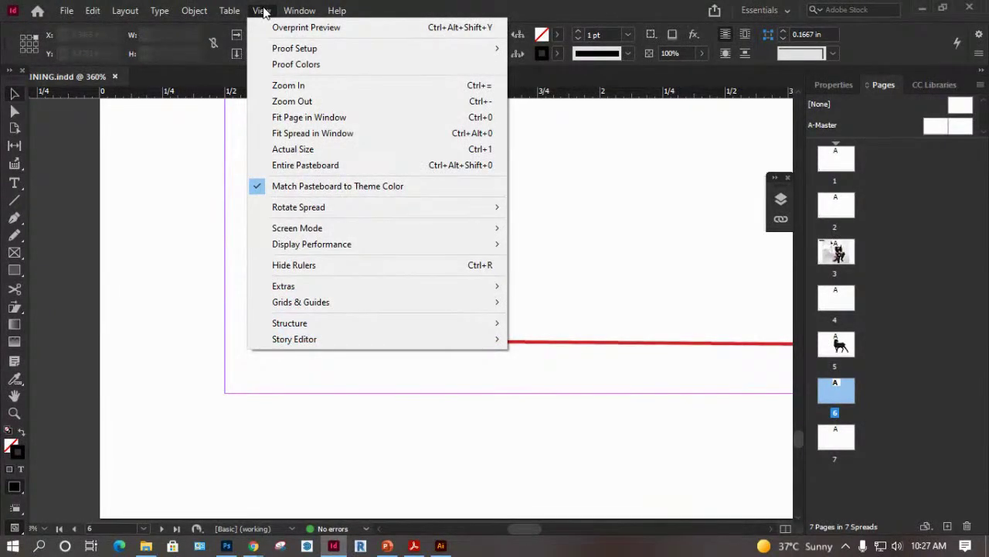
click(264, 11)
click(296, 11)
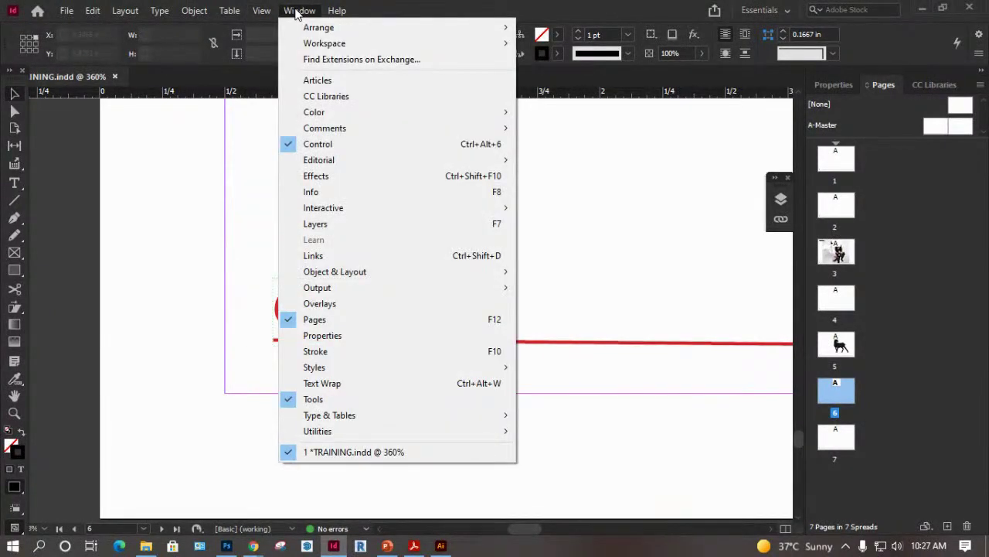
click(296, 11)
click(230, 11)
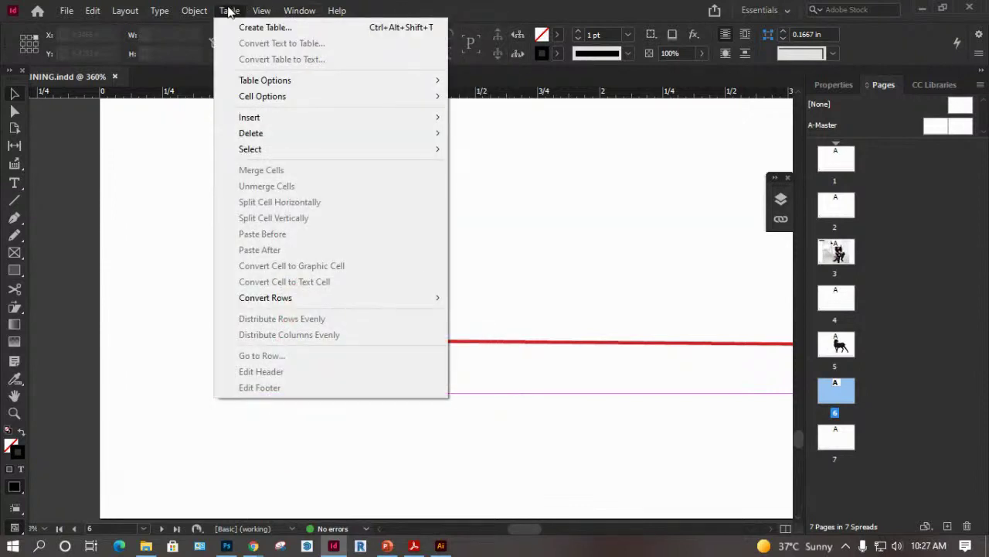
mouse_move(194, 14)
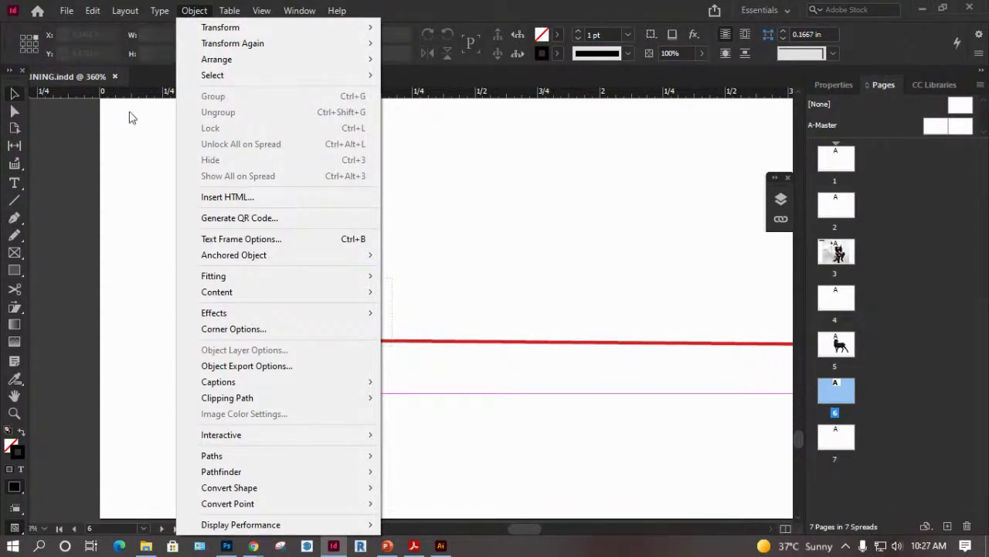
click(82, 136)
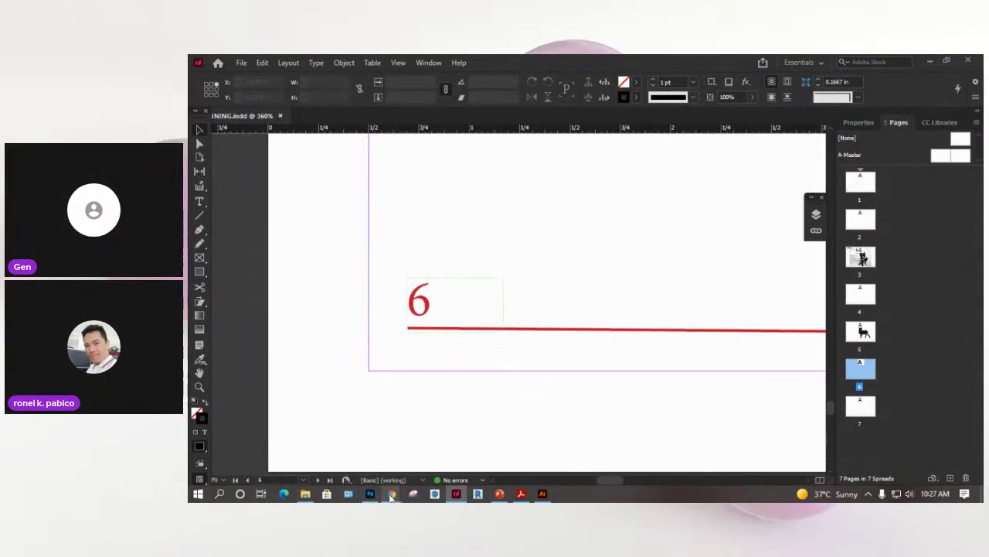
mouse_move(255, 546)
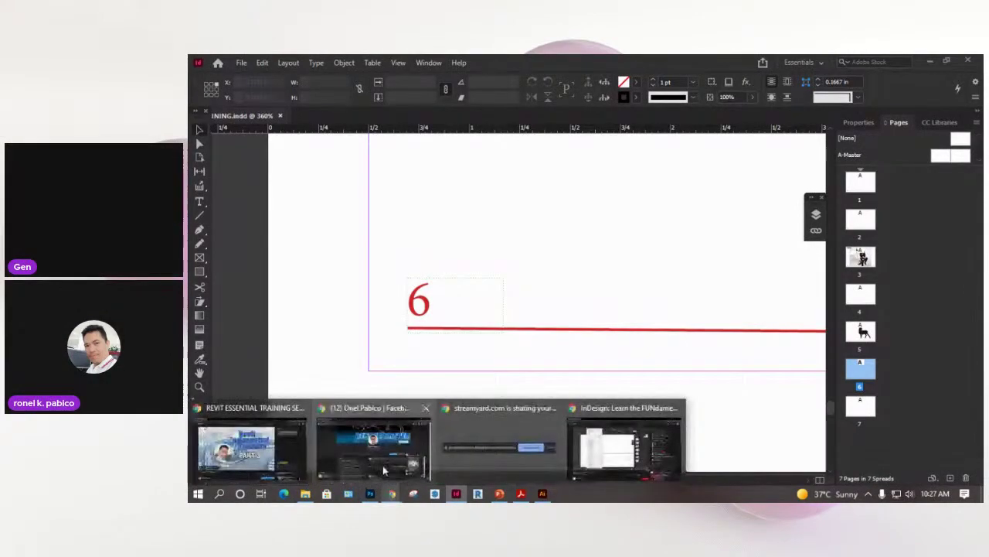